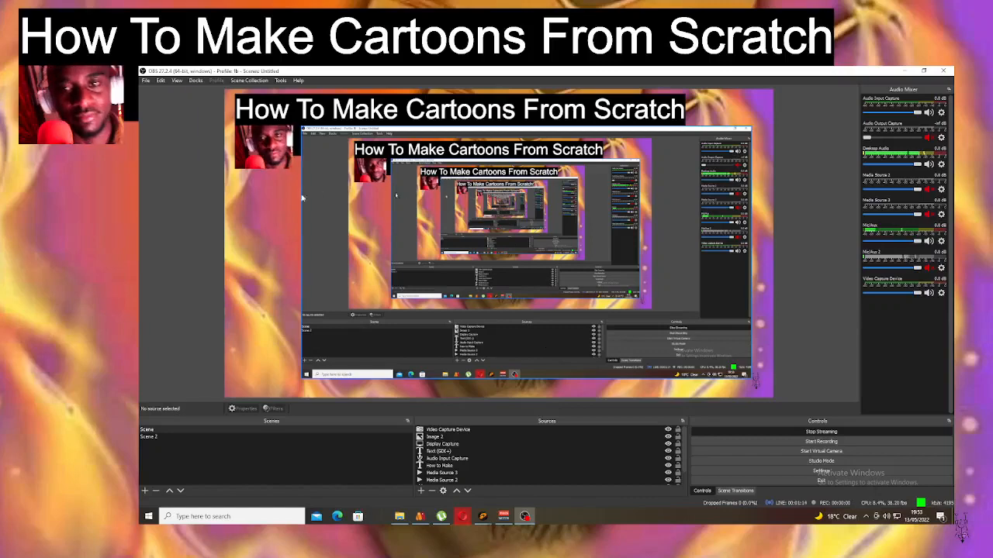
Check the YouTube video page and the Facebook Live dashboard in Opera, and return to OBS.
{"action": "left_click", "coordinate": [461, 516]}
{"action": "left_click", "coordinate": [283, 73]}
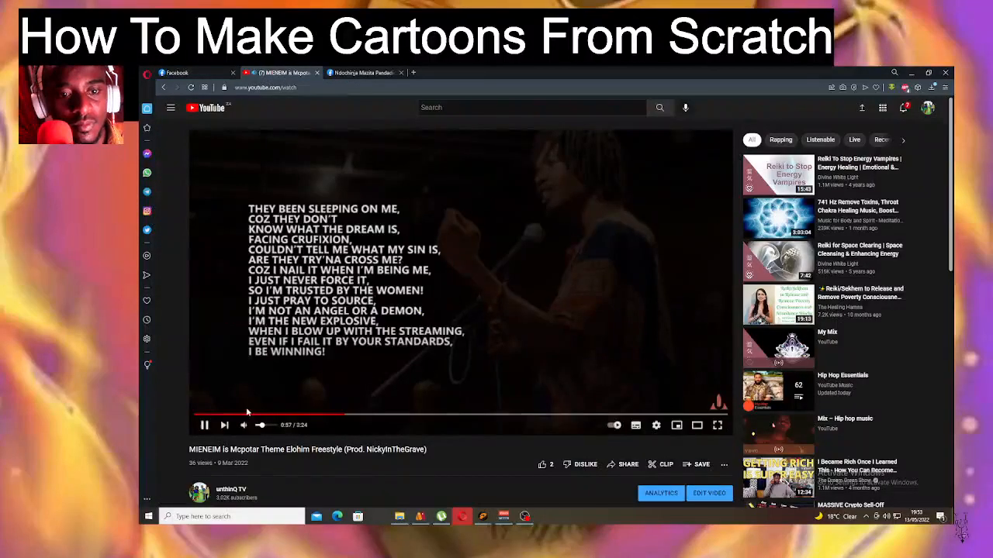
{"action": "left_click", "coordinate": [206, 72]}
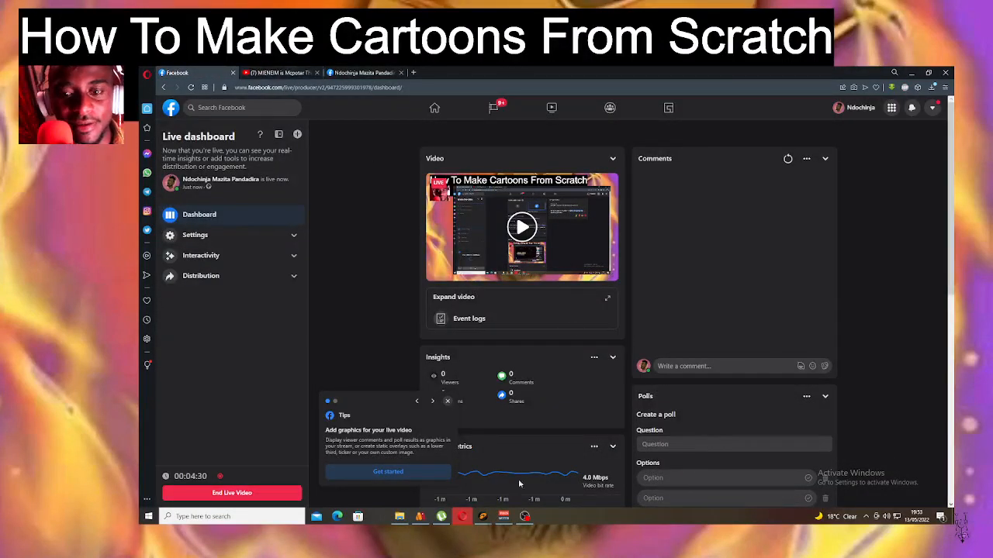
{"action": "left_click", "coordinate": [910, 71]}
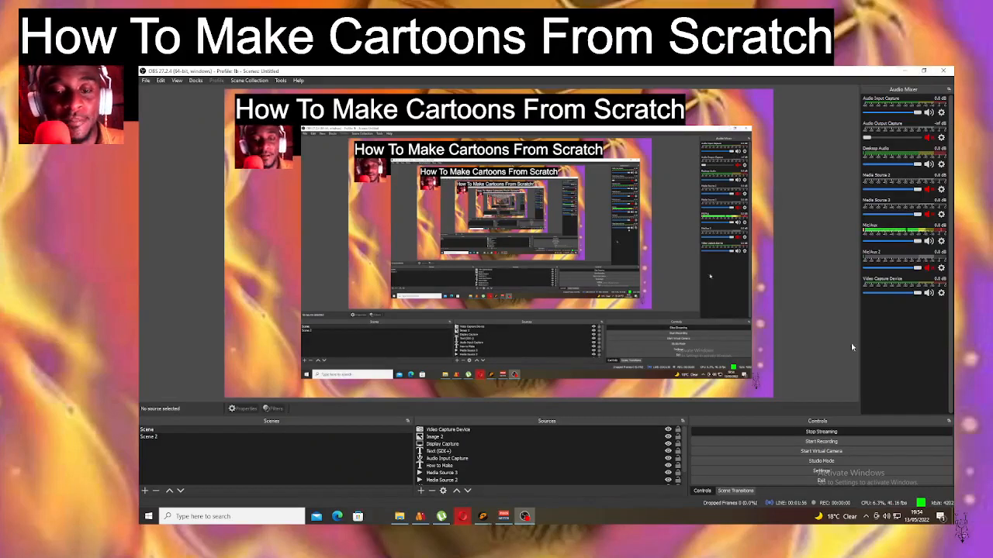
Switch to Opera and search YouTube for "Kudah Runit".
{"action": "mouse_move", "coordinate": [401, 522]}
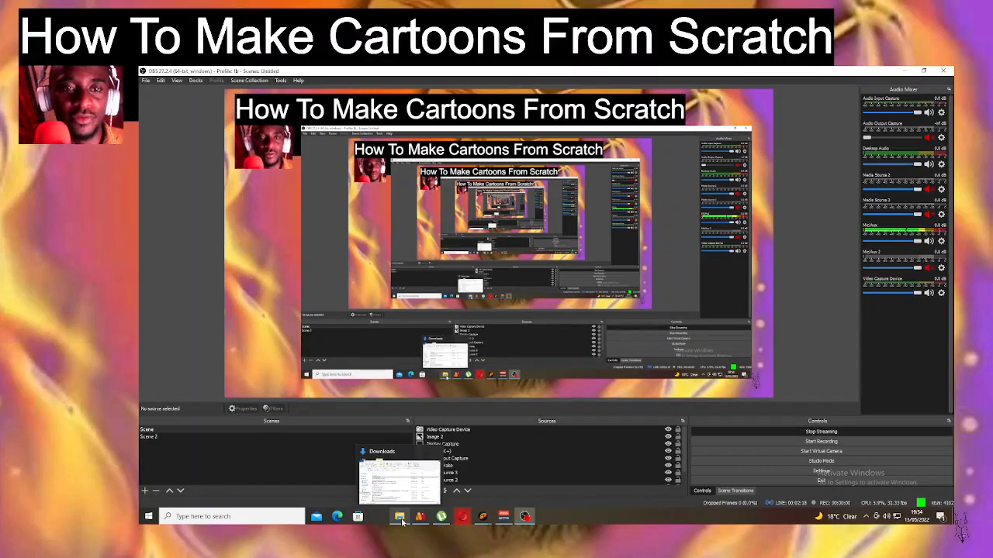
{"action": "mouse_move", "coordinate": [480, 527]}
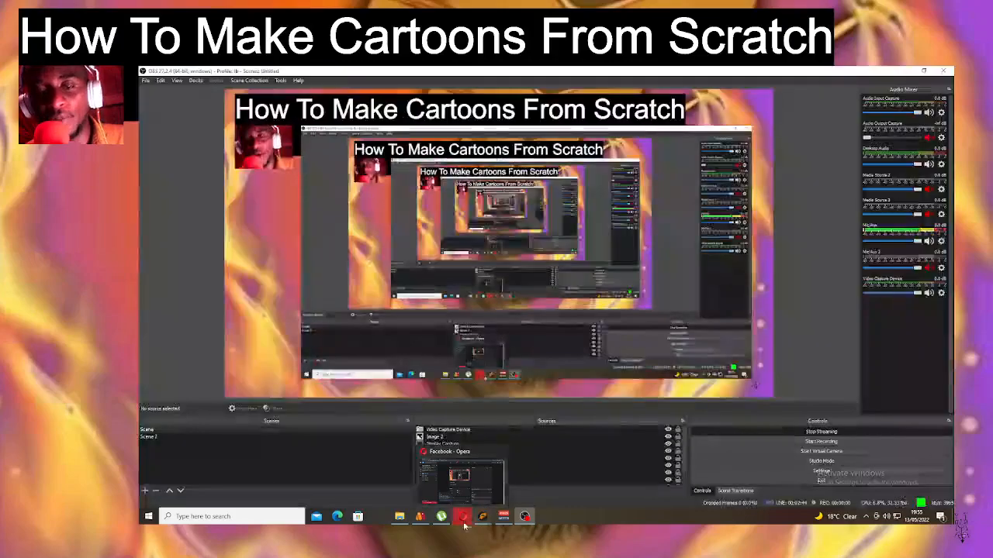
{"action": "left_click", "coordinate": [466, 521]}
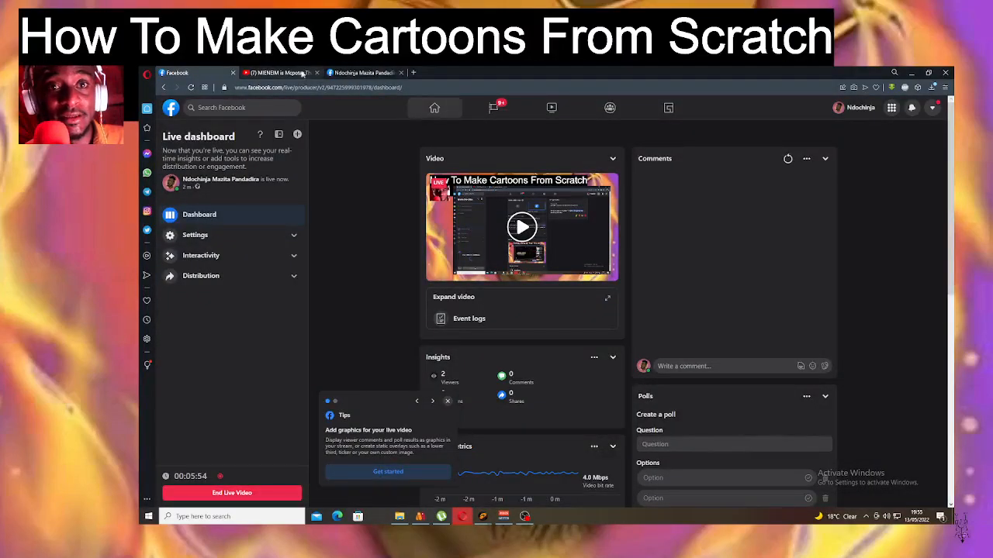
{"action": "left_click", "coordinate": [295, 74]}
{"action": "left_click", "coordinate": [477, 107]}
{"action": "type", "text": "Kuc"}
{"action": "type", "text": "dah"}
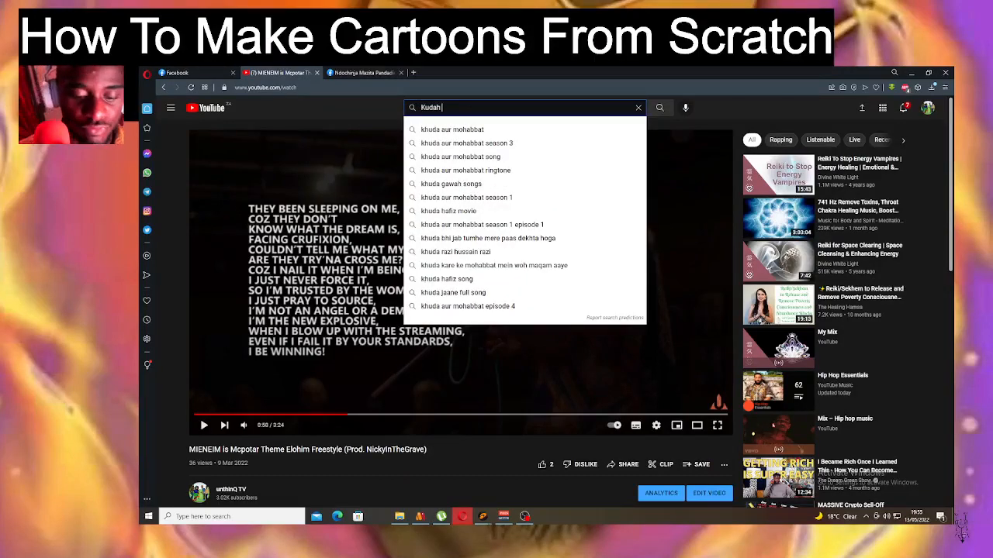
{"action": "type", "text": " Runit"}
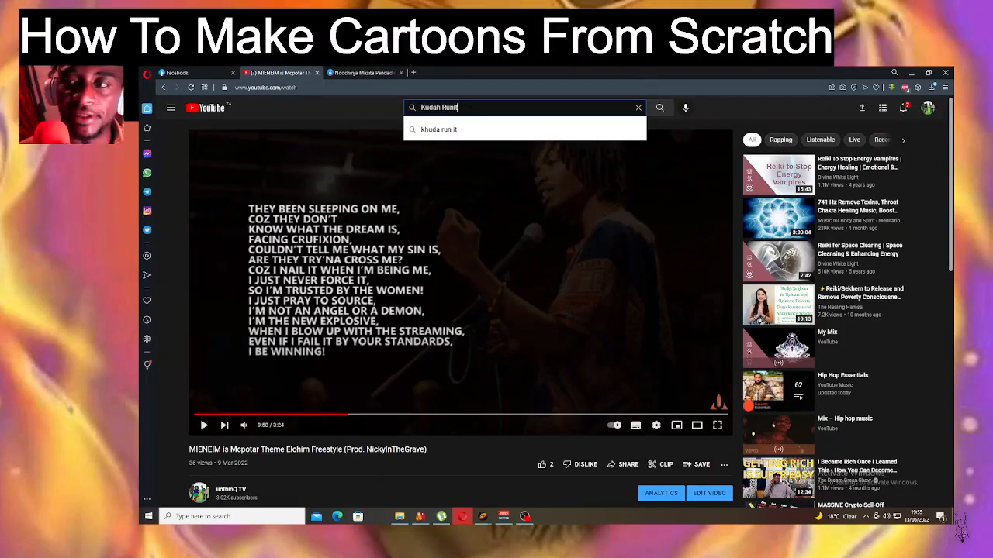
{"action": "key", "text": "Return"}
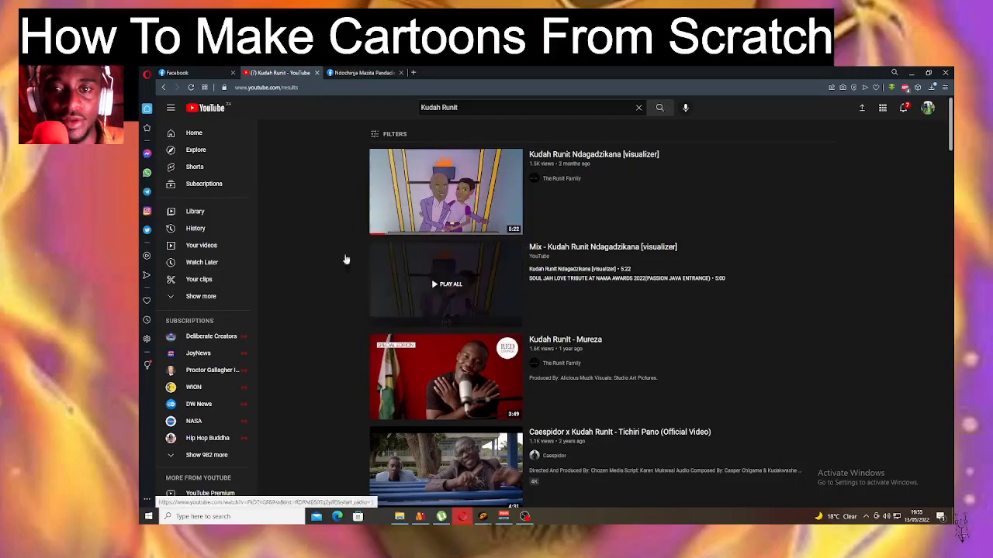
Watch the "Kudah Runit Ndagadzikana [visualizer]" video in full screen, pause it and return to the normal view.
{"action": "left_click", "coordinate": [604, 157]}
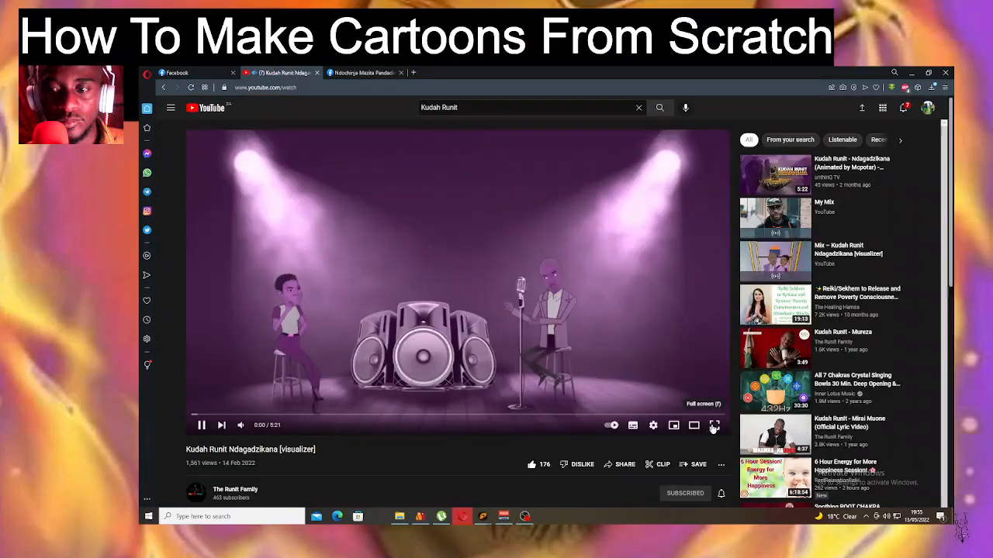
{"action": "left_click", "coordinate": [713, 426]}
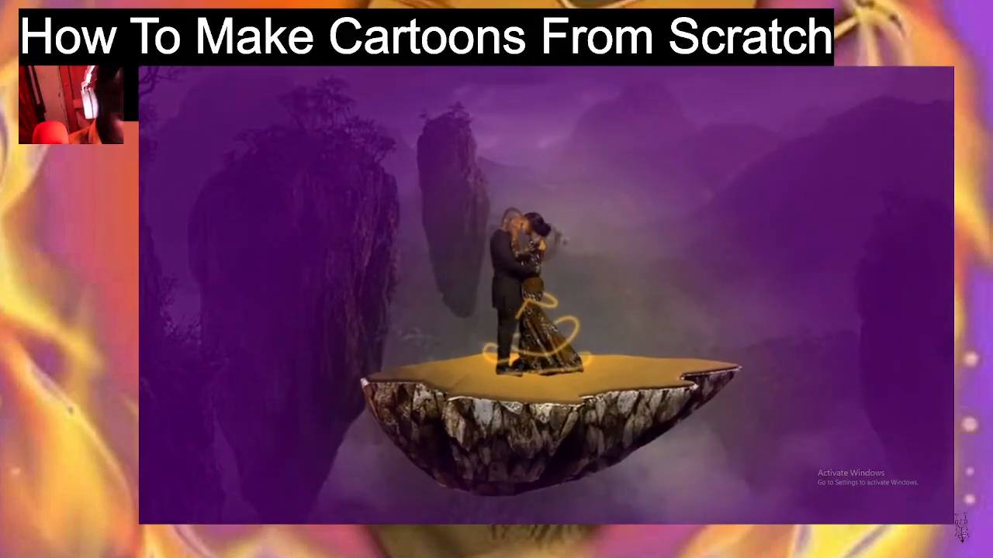
{"action": "mouse_move", "coordinate": [715, 425]}
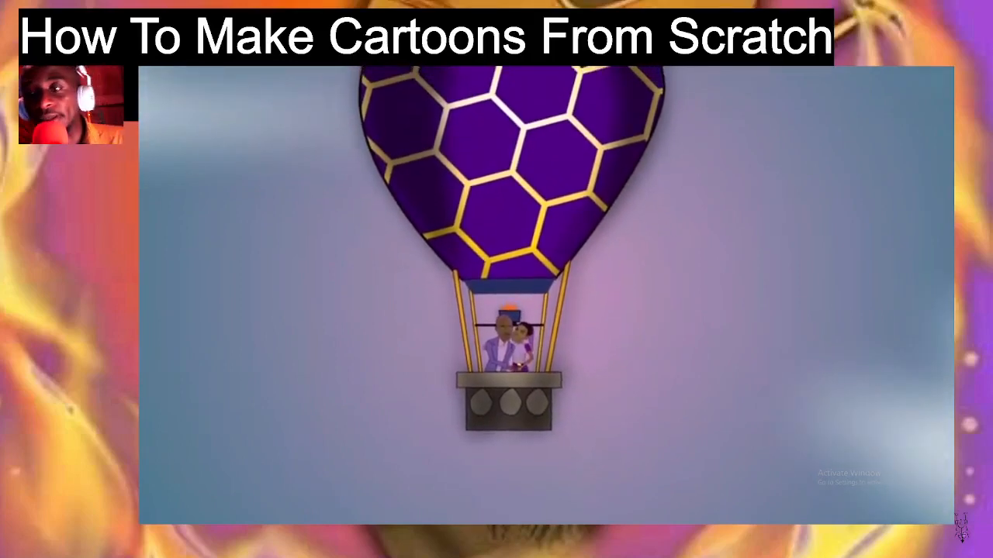
{"action": "mouse_move", "coordinate": [274, 483]}
{"action": "left_click", "coordinate": [163, 514]}
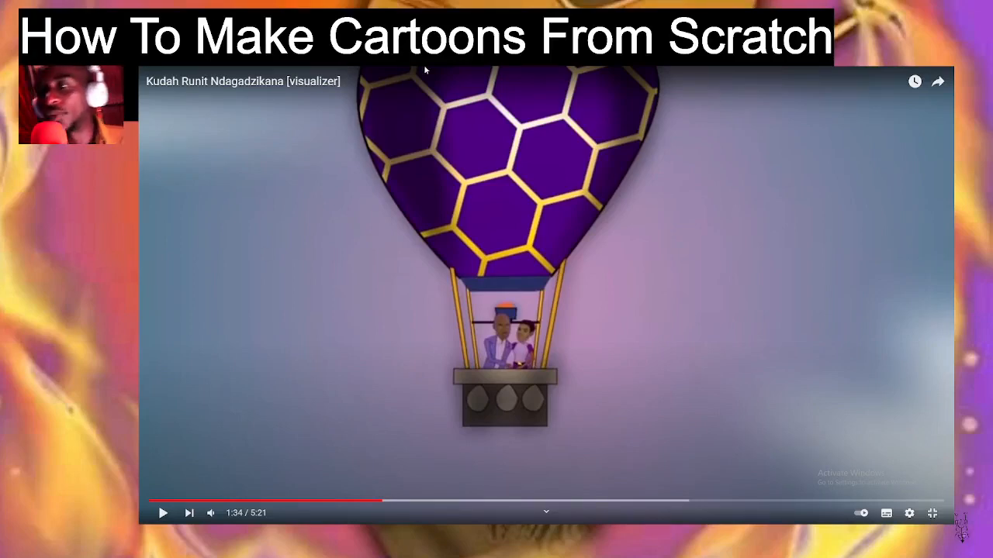
{"action": "left_click", "coordinate": [932, 512]}
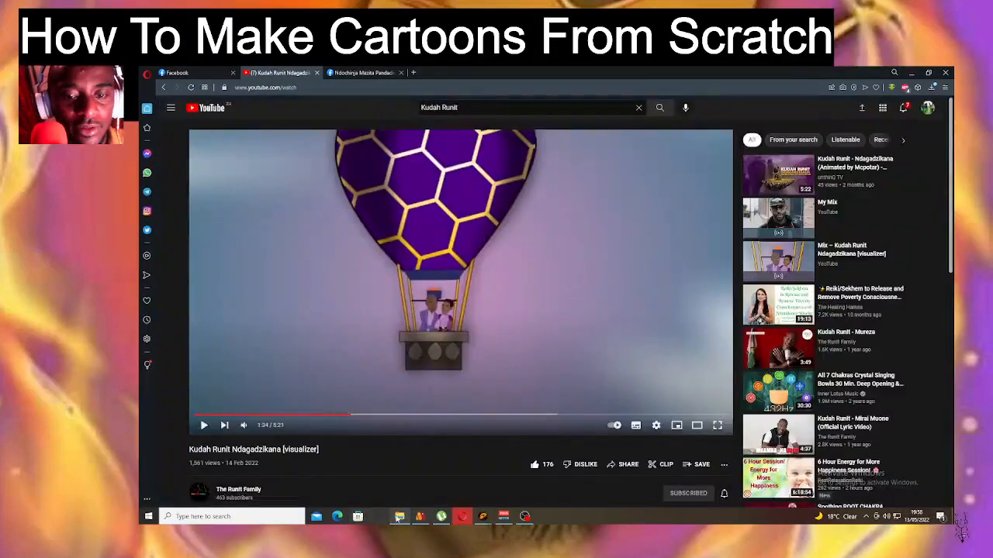
Play Winnie Song.mp3 from the Downloads folder, check the sound levels in OBS, and pause the song.
{"action": "left_click", "coordinate": [400, 516]}
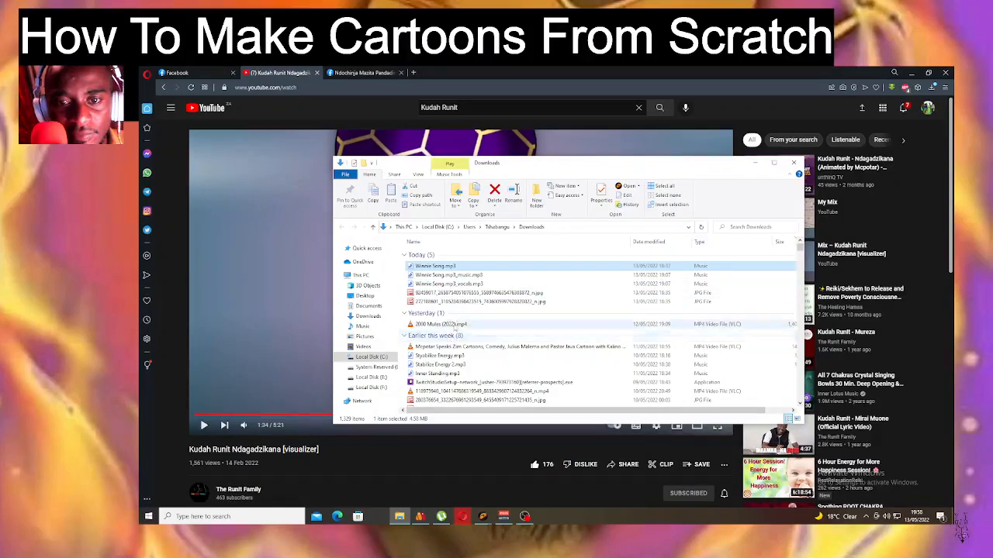
{"action": "double_click", "coordinate": [456, 268]}
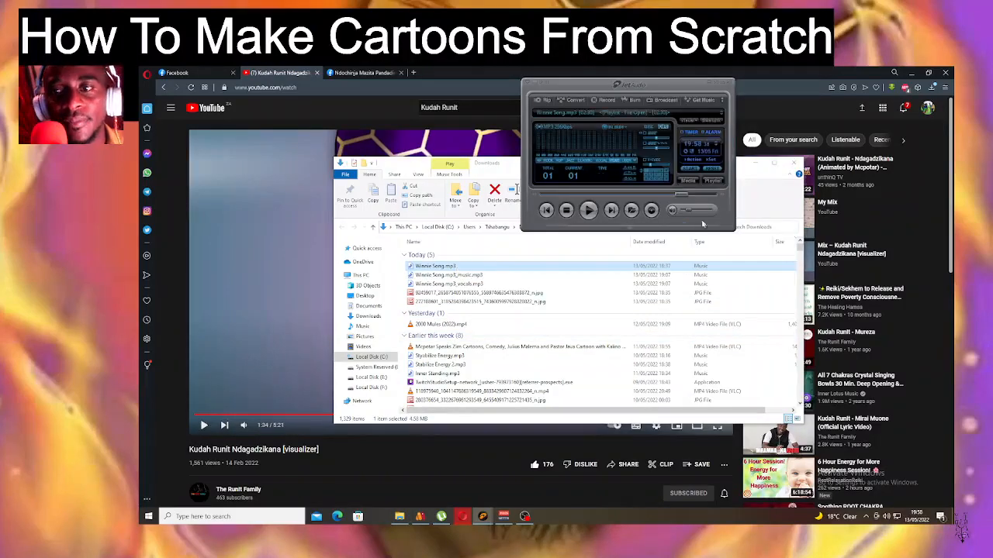
{"action": "left_click", "coordinate": [773, 163]}
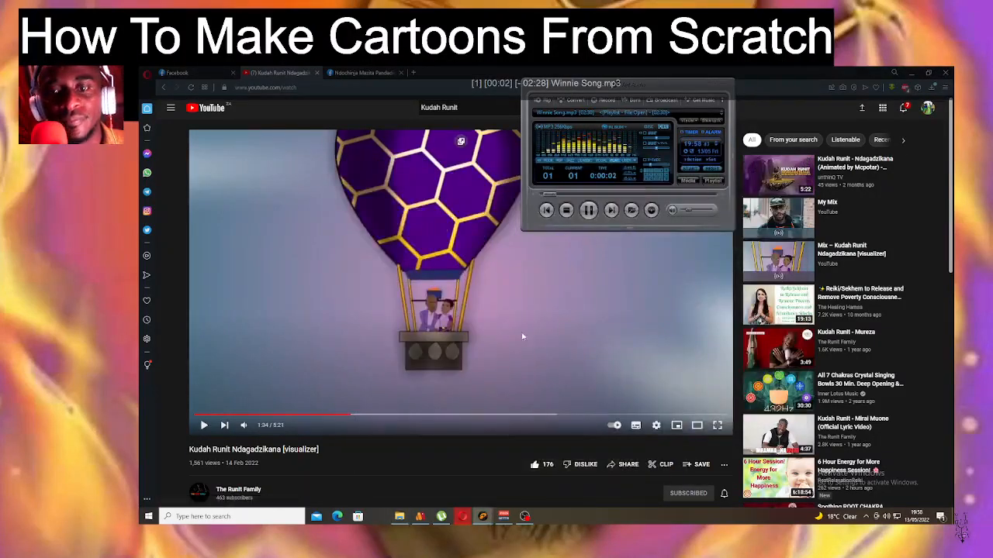
{"action": "left_click", "coordinate": [525, 516]}
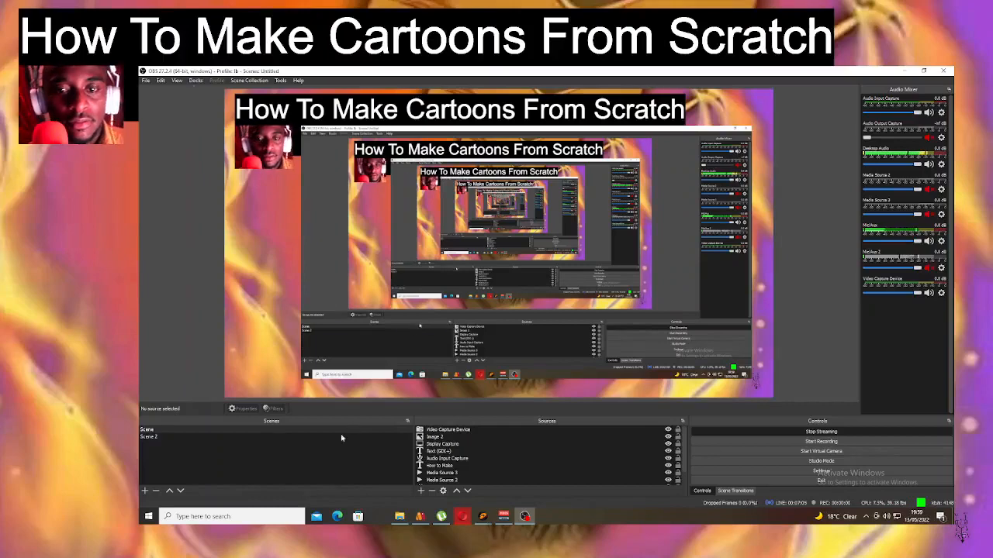
{"action": "left_click", "coordinate": [525, 517]}
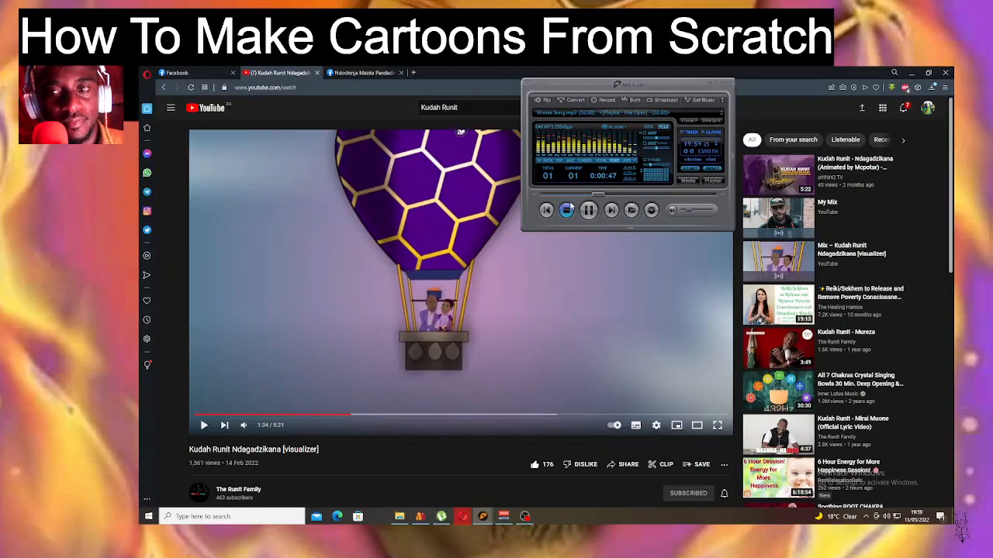
{"action": "left_click", "coordinate": [588, 211]}
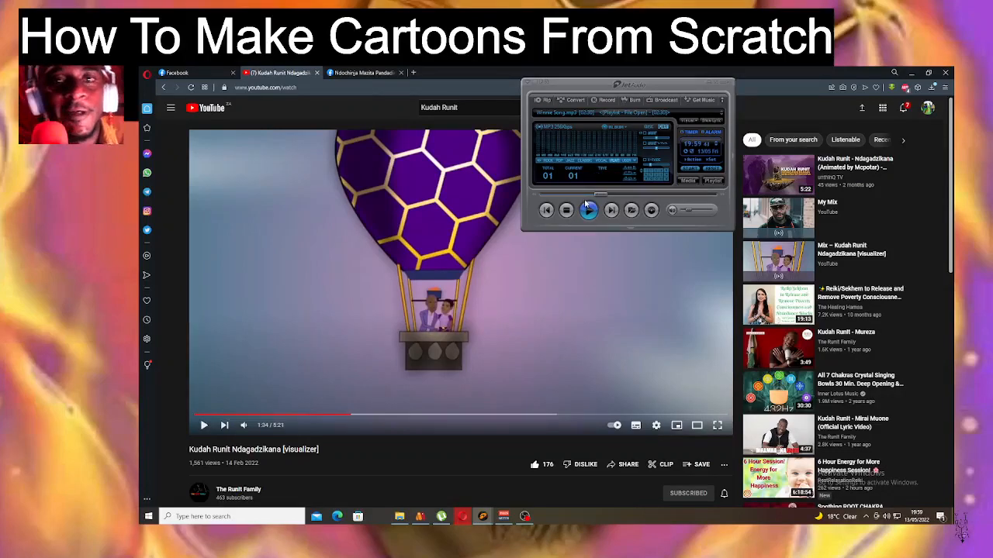
Find the Facebook friend named in the song's file name and look over the posts on their profile.
{"action": "left_click", "coordinate": [353, 73]}
{"action": "left_click", "coordinate": [233, 107]}
{"action": "type", "text": "Winnie"}
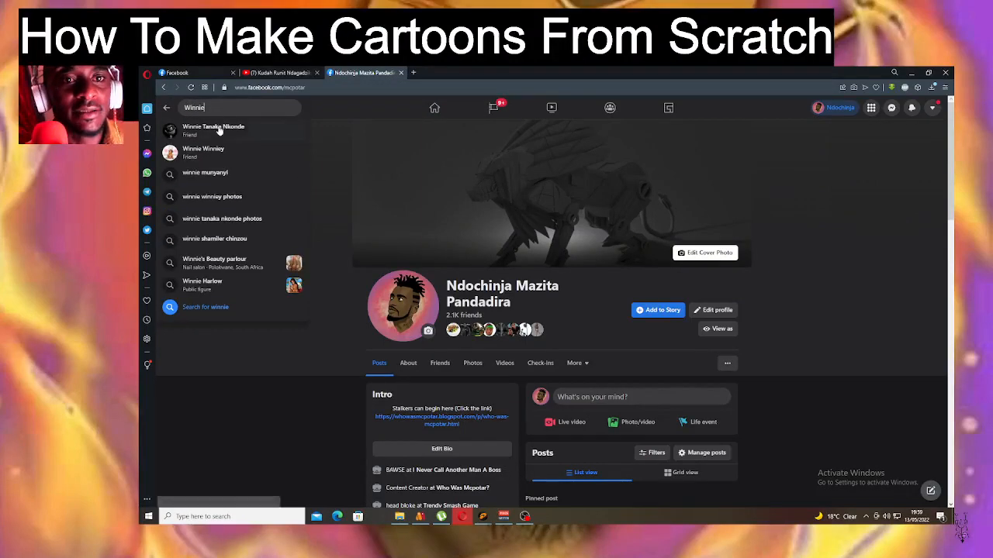
{"action": "left_click", "coordinate": [218, 131]}
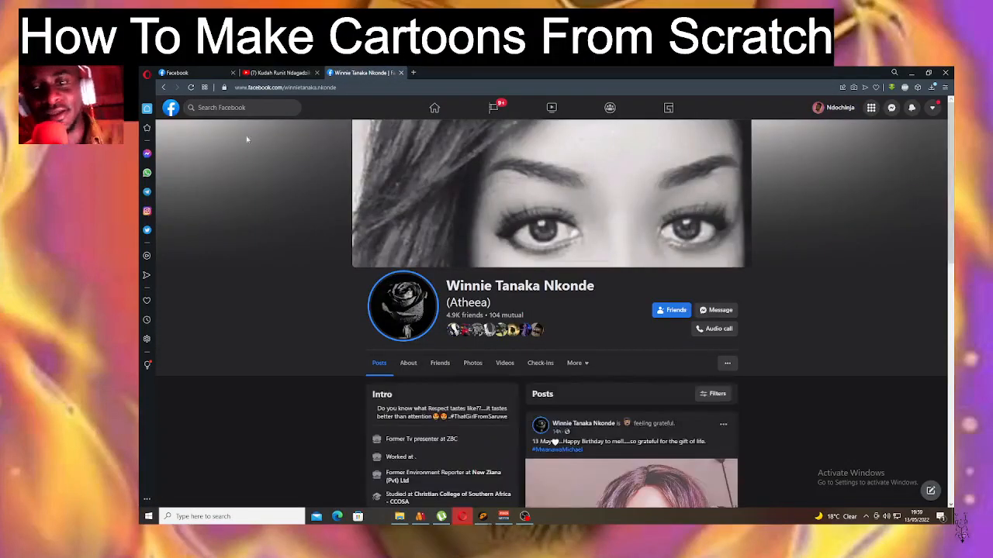
{"action": "scroll", "coordinate": [749, 231], "scroll_direction": "down", "scroll_amount": 5}
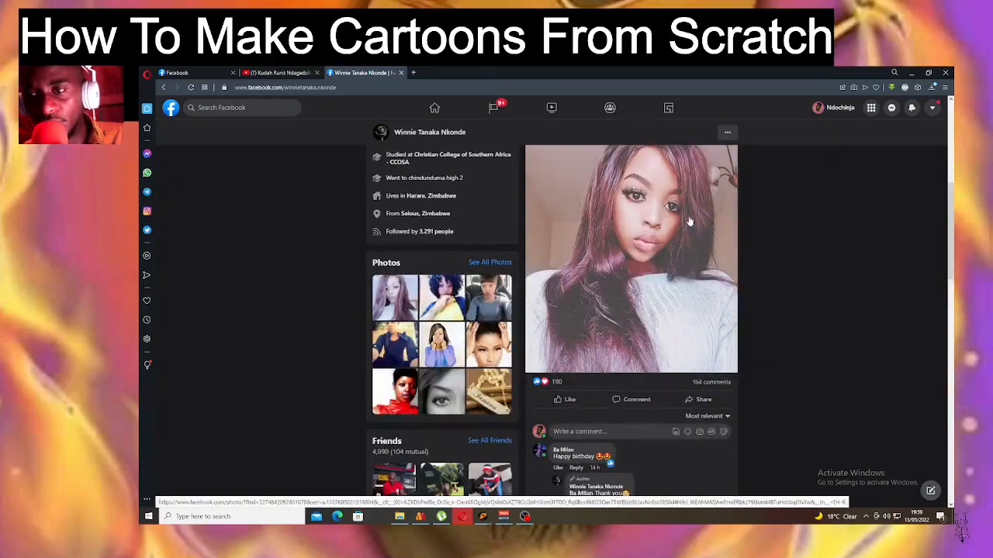
{"action": "scroll", "coordinate": [449, 274], "scroll_direction": "up", "scroll_amount": 4}
Open the black-top and gold-necklace portrait from the profile's photos and save it as a JPEG in Downloads.
{"action": "left_click", "coordinate": [474, 277]}
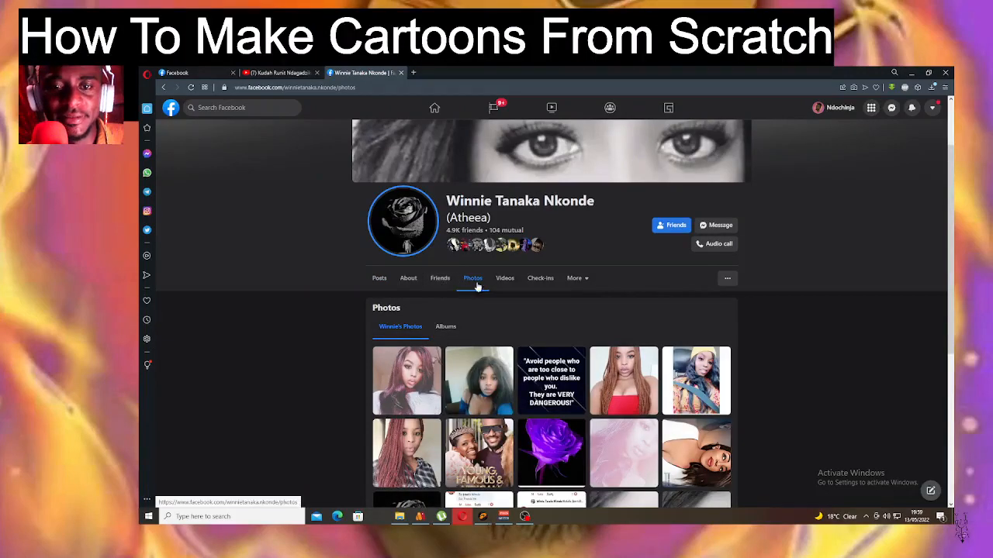
{"action": "scroll", "coordinate": [505, 312], "scroll_direction": "down", "scroll_amount": 5}
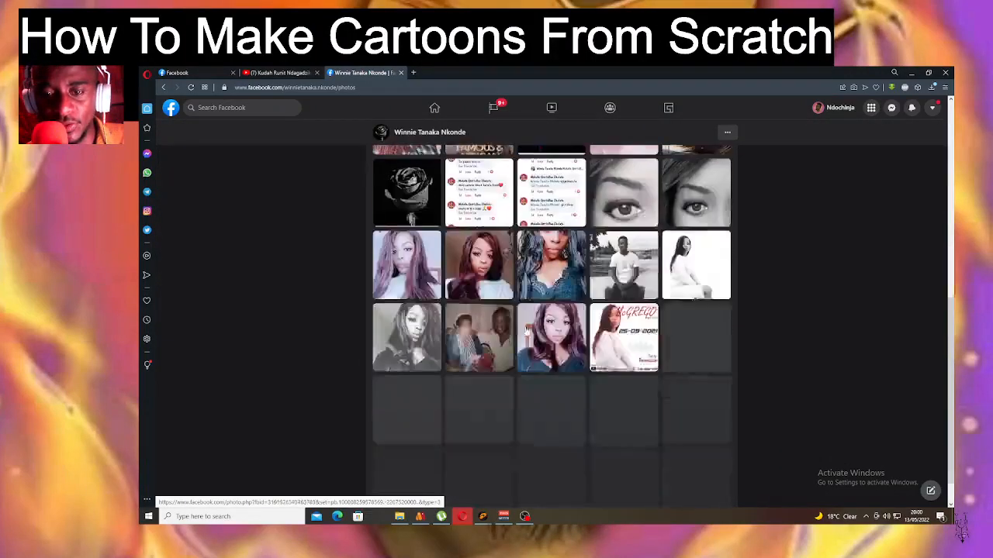
{"action": "scroll", "coordinate": [525, 330], "scroll_direction": "down", "scroll_amount": 3}
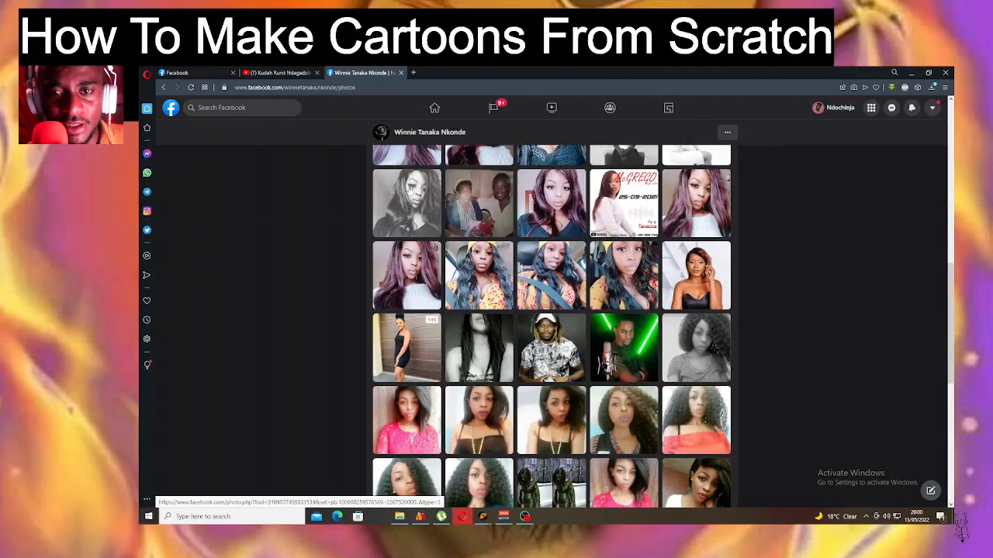
{"action": "left_click", "coordinate": [494, 406]}
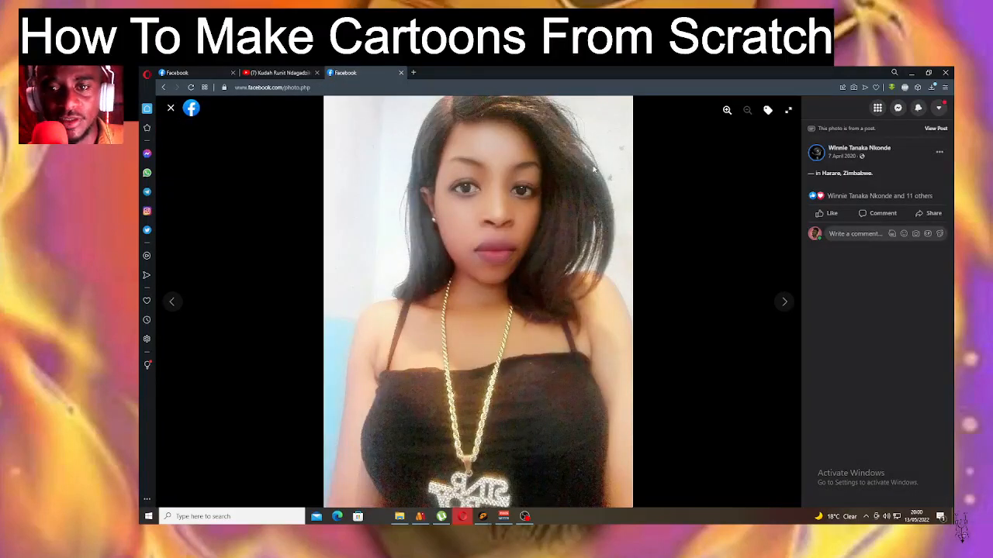
{"action": "right_click", "coordinate": [527, 195]}
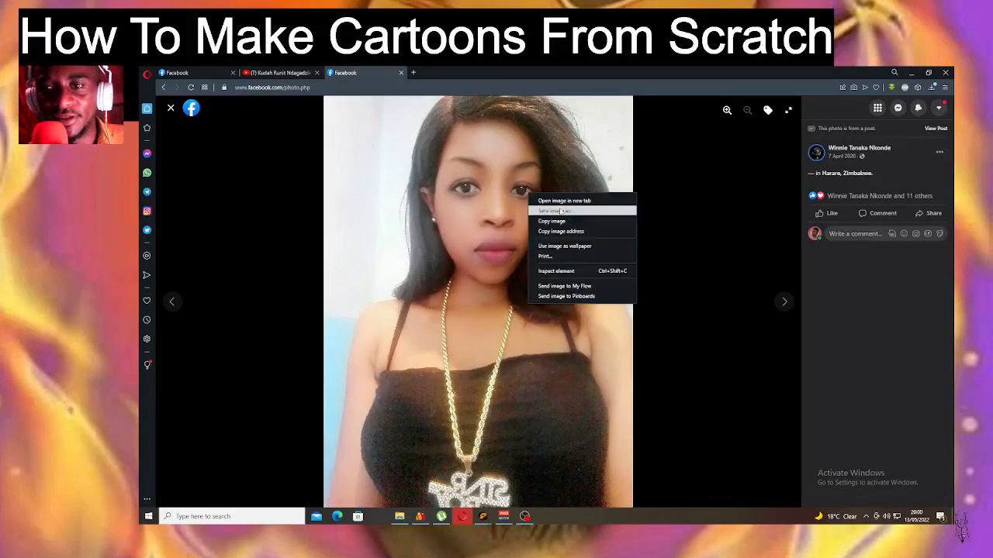
{"action": "left_click", "coordinate": [560, 211]}
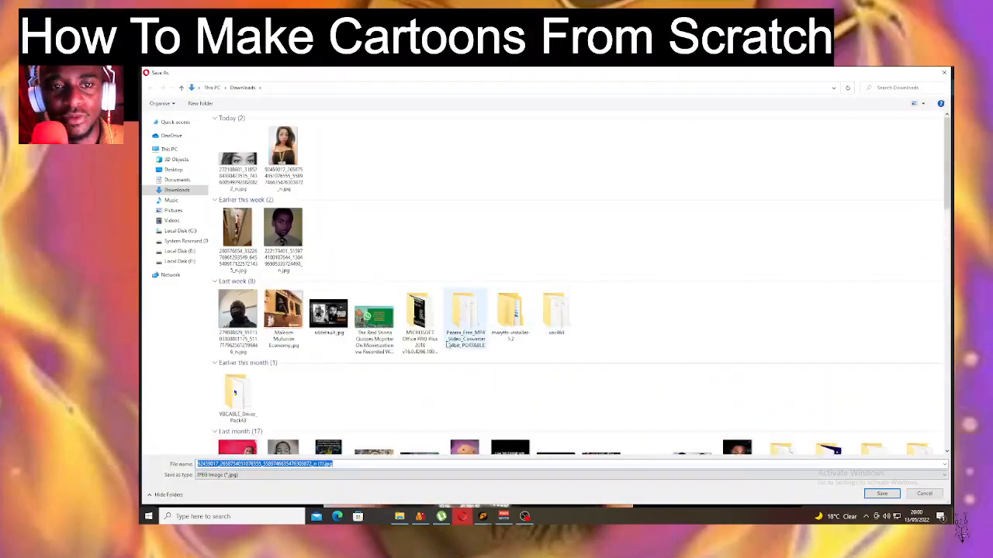
{"action": "left_click", "coordinate": [882, 493]}
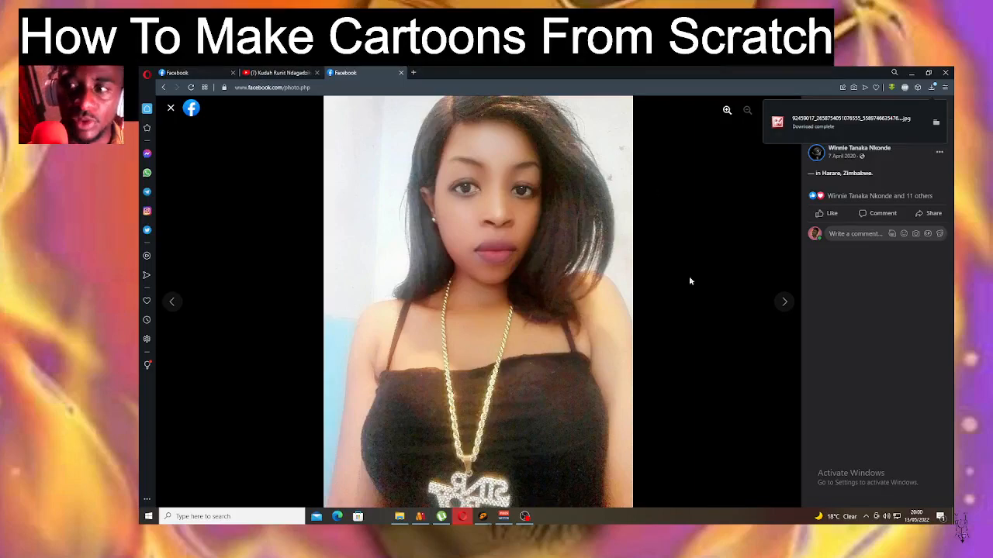
Switch to Moho and close the Untitled 3, Runit and Untitled 2 documents.
{"action": "left_click", "coordinate": [911, 72]}
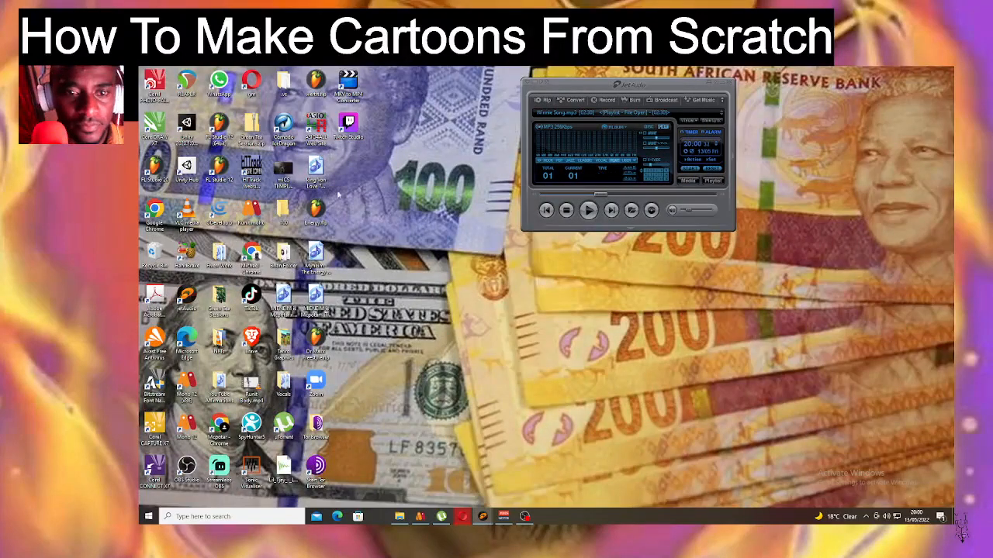
{"action": "left_click", "coordinate": [425, 518]}
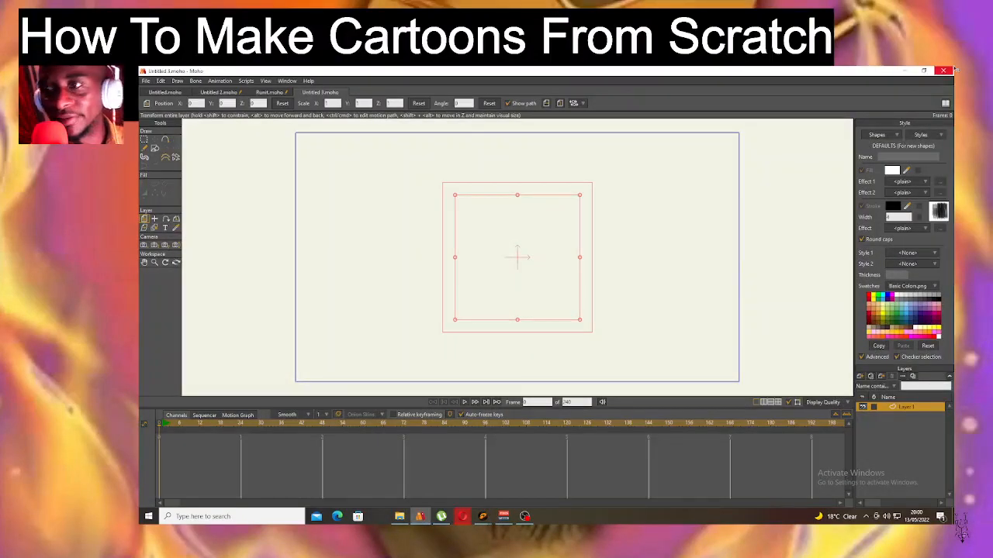
{"action": "left_click", "coordinate": [943, 71]}
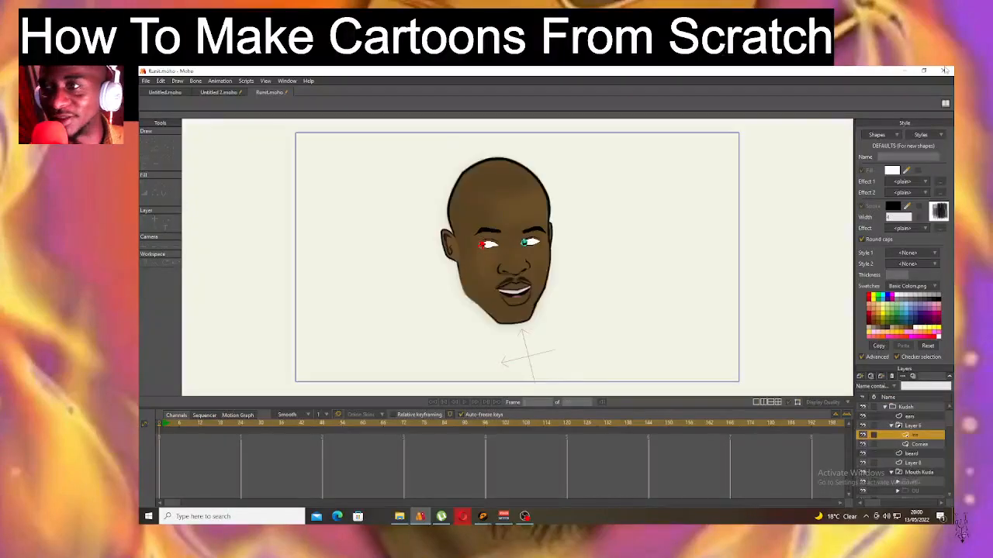
{"action": "left_click", "coordinate": [943, 70]}
{"action": "left_click", "coordinate": [573, 239]}
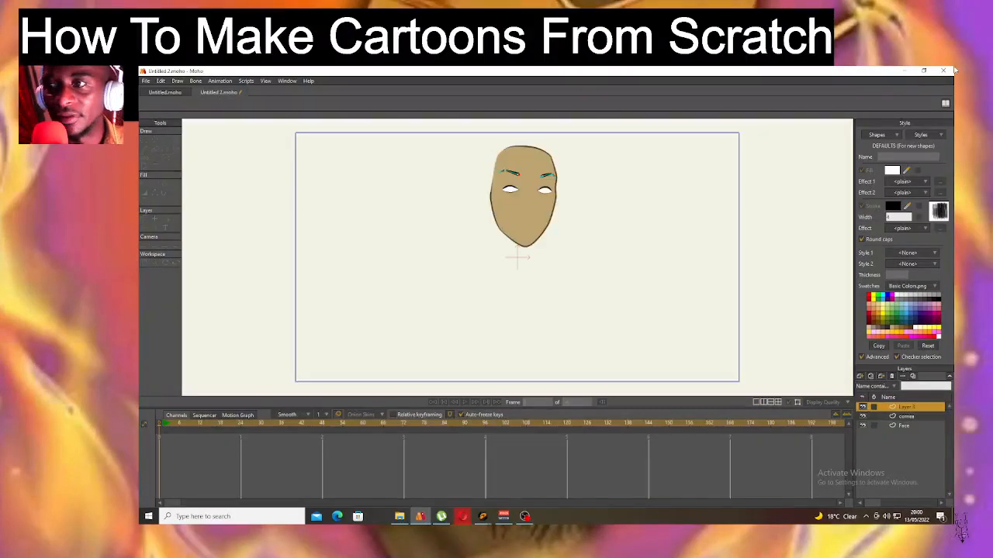
{"action": "left_click", "coordinate": [943, 70]}
{"action": "left_click", "coordinate": [578, 240]}
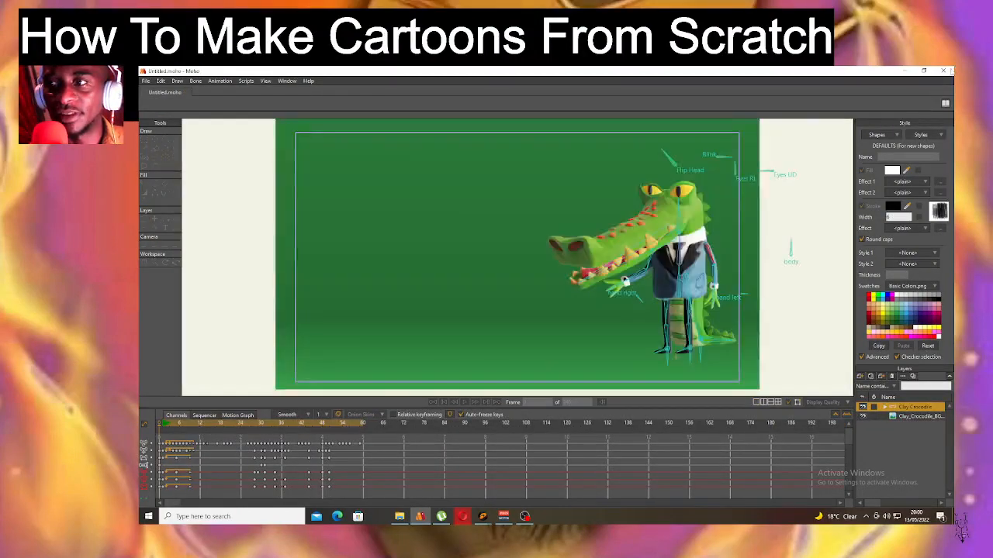
Close Moho, switch to Opera, and search the web for "moho studio" to open the official Moho Animation Software website.
{"action": "left_click", "coordinate": [945, 71]}
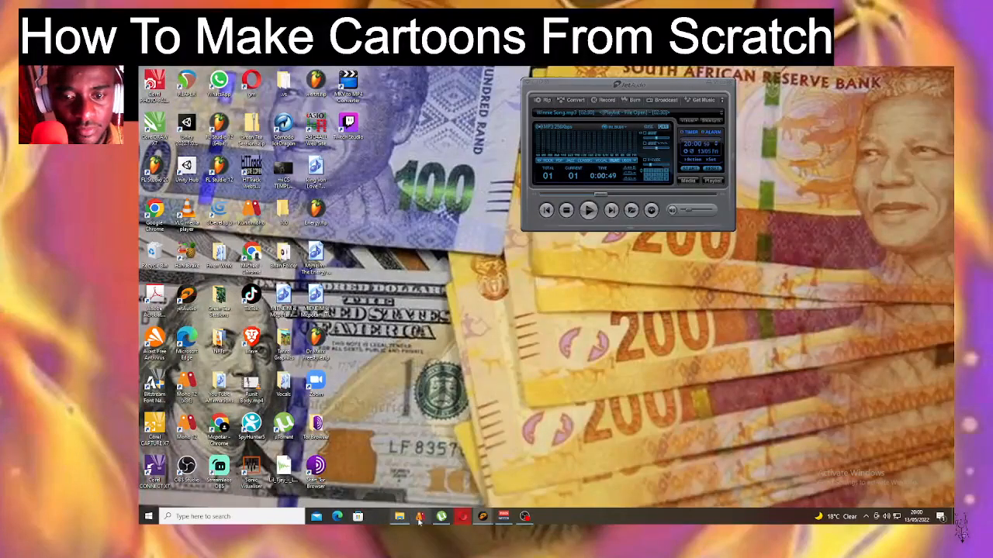
{"action": "left_click", "coordinate": [462, 518]}
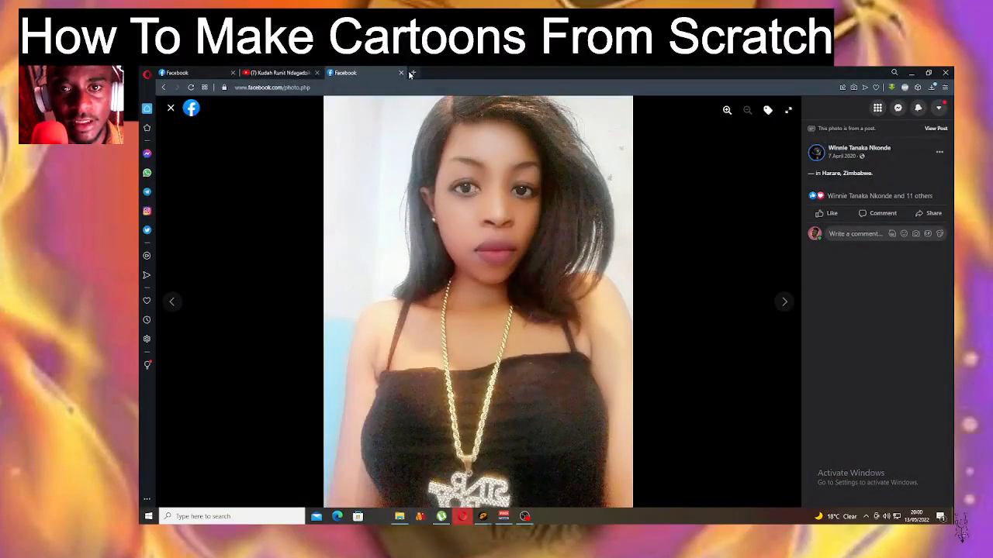
{"action": "left_click", "coordinate": [415, 73]}
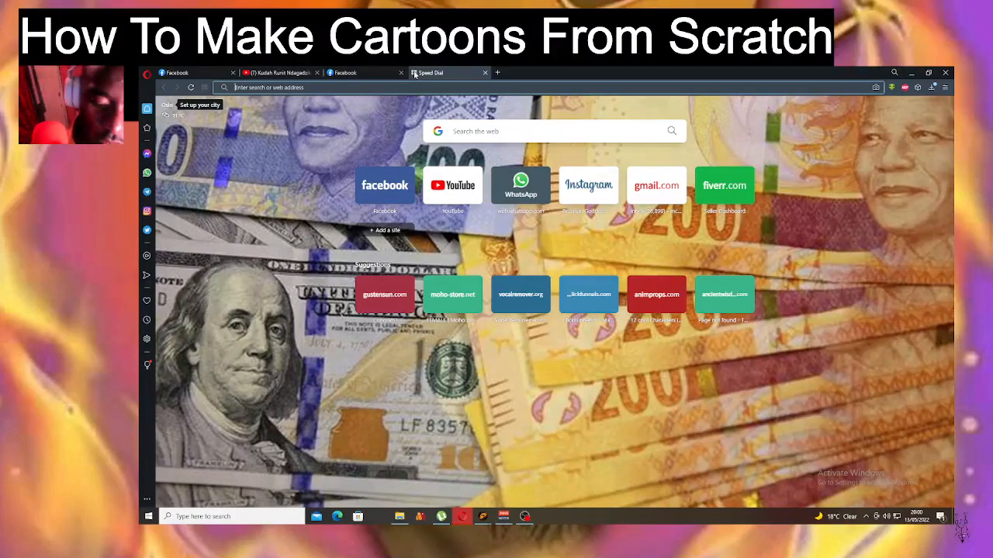
{"action": "type", "text": "moho studio"}
{"action": "key", "text": "Return"}
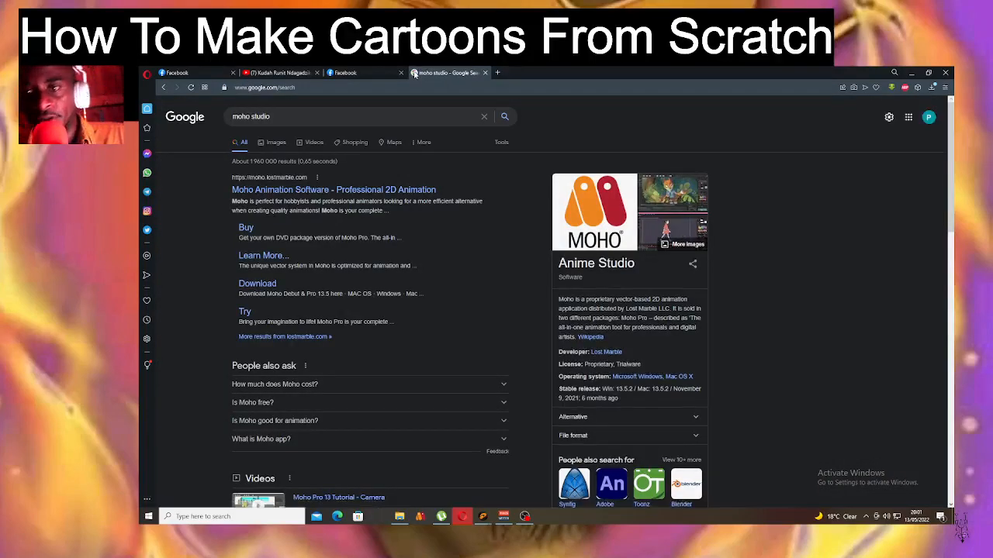
{"action": "left_click", "coordinate": [351, 194]}
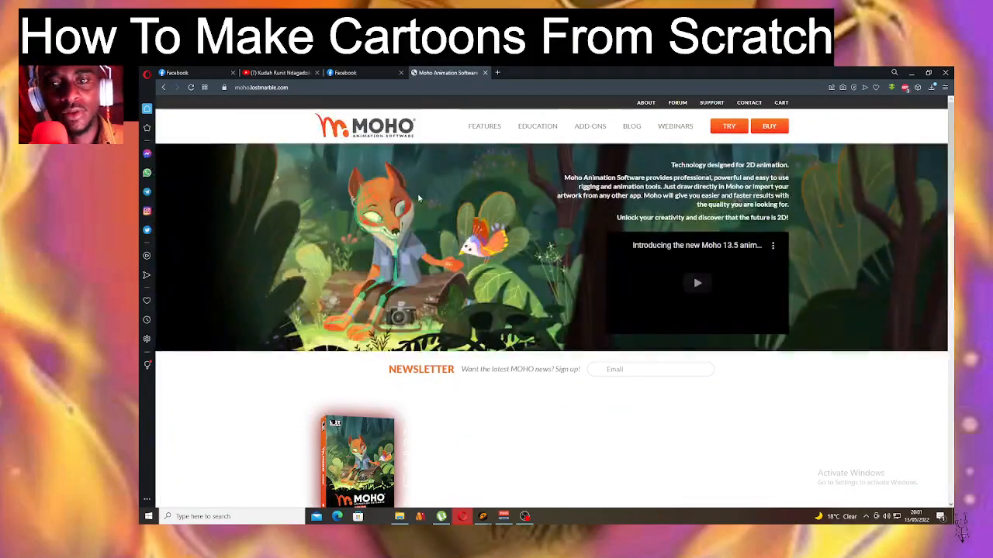
Look over the Moho home page and dismiss the newsletter sign-up pop-up.
{"action": "scroll", "coordinate": [612, 225], "scroll_direction": "down", "scroll_amount": 15}
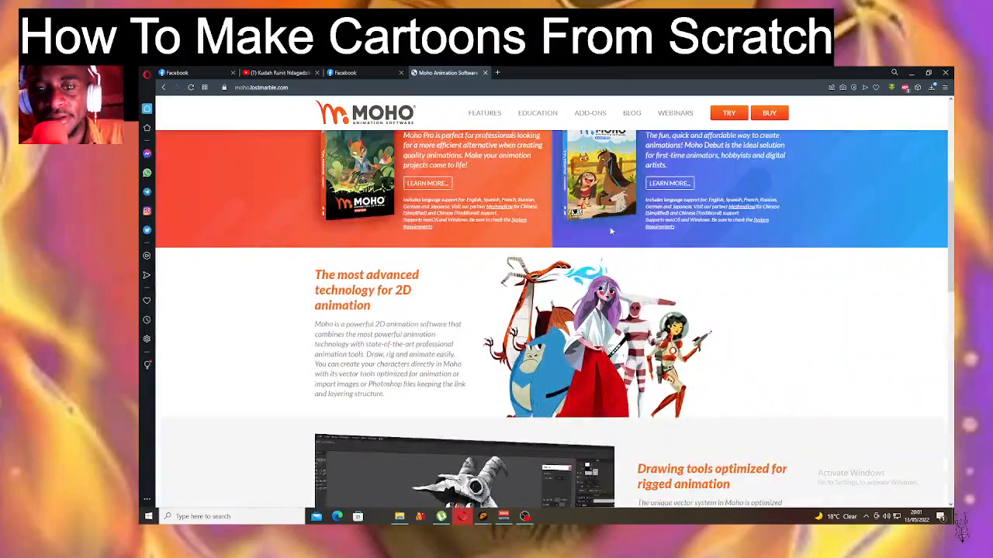
{"action": "scroll", "coordinate": [611, 230], "scroll_direction": "down", "scroll_amount": 2}
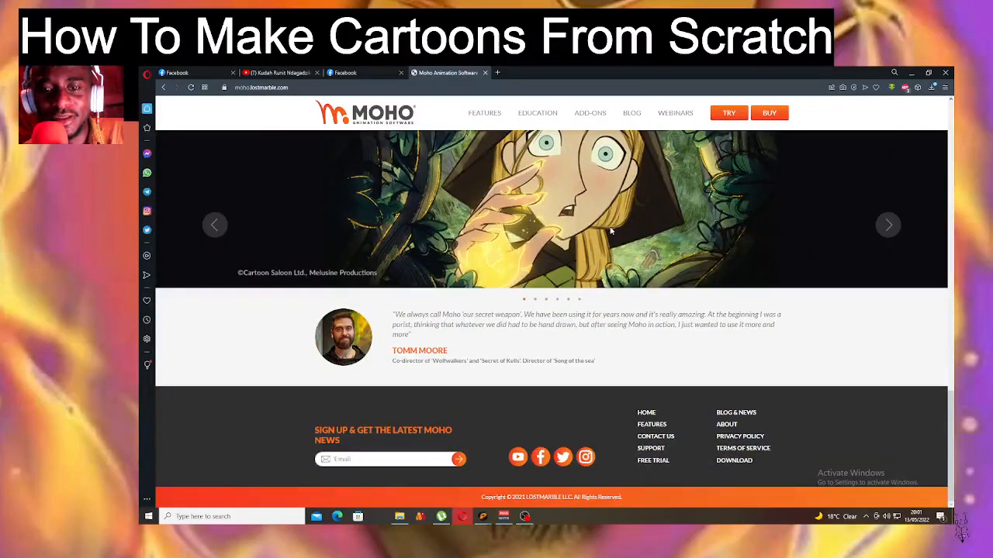
{"action": "scroll", "coordinate": [612, 231], "scroll_direction": "up", "scroll_amount": 10}
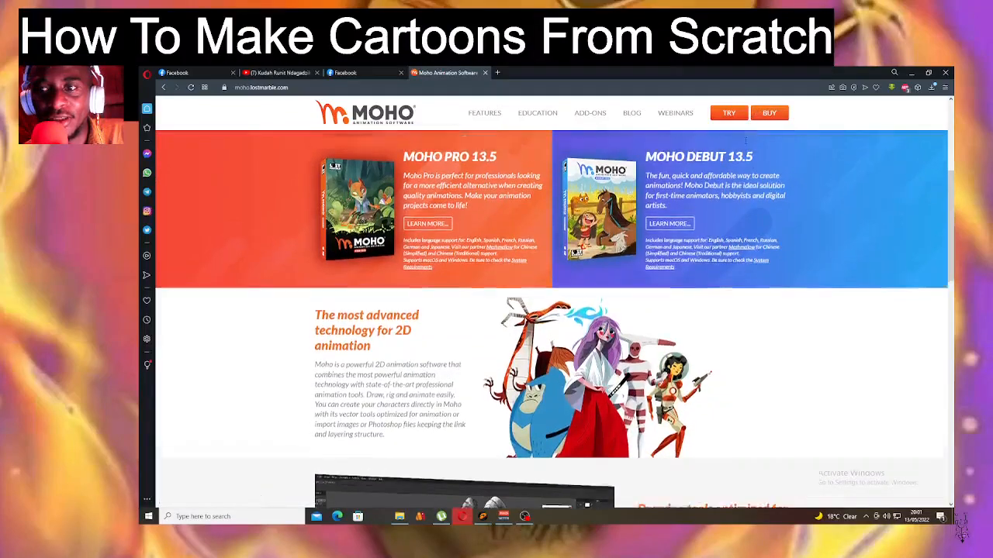
{"action": "scroll", "coordinate": [611, 230], "scroll_direction": "up", "scroll_amount": 2}
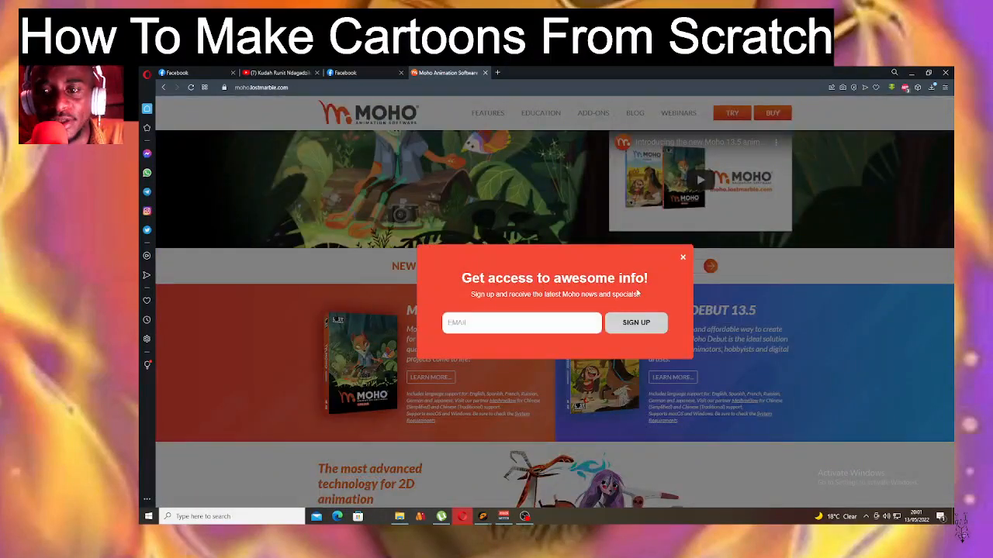
{"action": "left_click", "coordinate": [682, 256]}
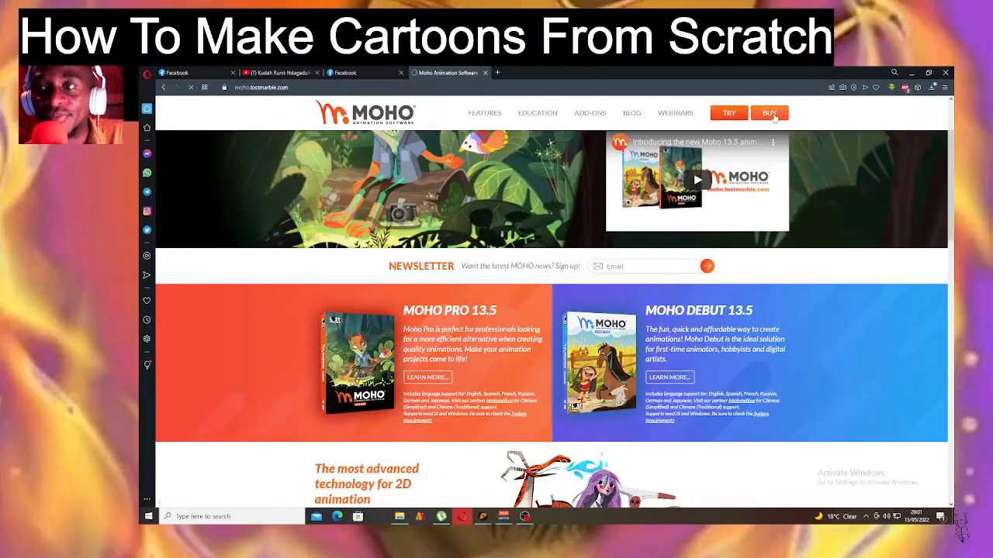
Open the Moho buy page and review the Pro 13.5 and Debut 13.5 download, DVD, upgrade and free-update offers.
{"action": "left_click", "coordinate": [773, 114]}
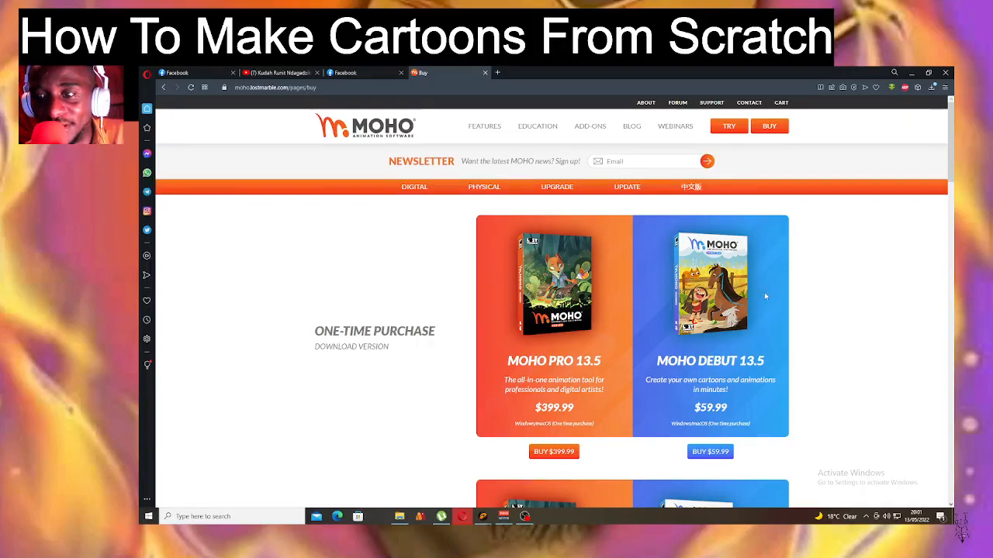
{"action": "scroll", "coordinate": [764, 293], "scroll_direction": "down", "scroll_amount": 3}
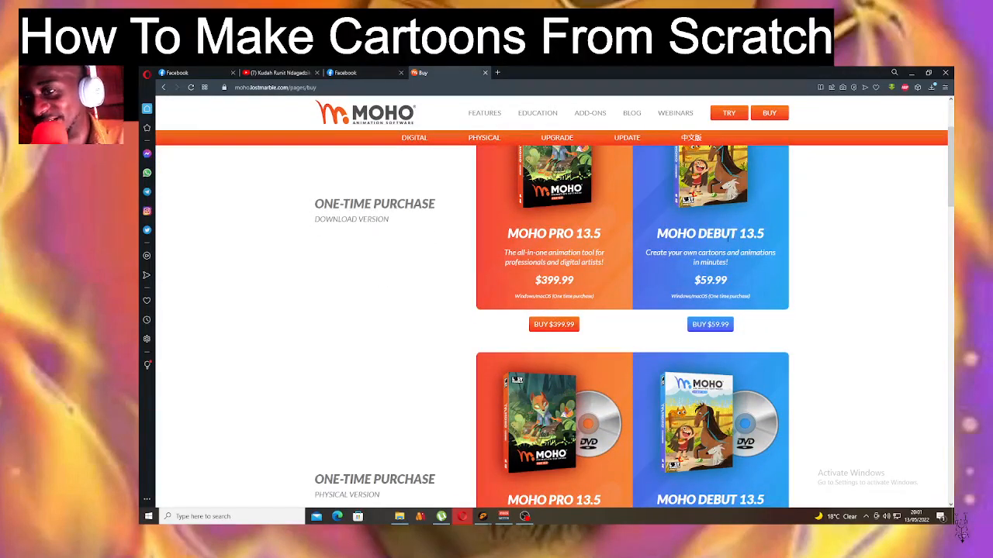
{"action": "scroll", "coordinate": [717, 266], "scroll_direction": "down", "scroll_amount": 3}
{"action": "scroll", "coordinate": [717, 266], "scroll_direction": "down", "scroll_amount": 2}
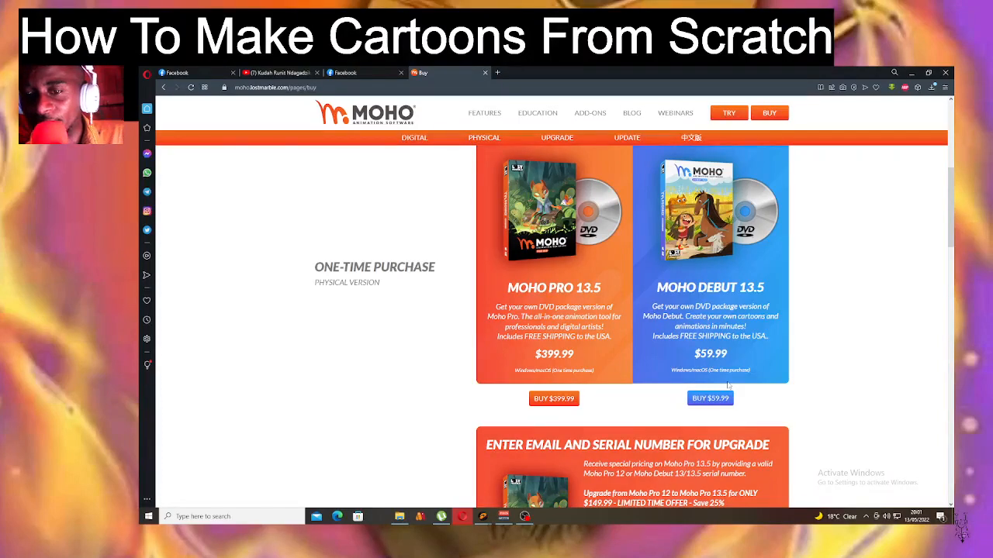
{"action": "scroll", "coordinate": [727, 385], "scroll_direction": "down", "scroll_amount": 10}
{"action": "scroll", "coordinate": [730, 380], "scroll_direction": "up", "scroll_amount": 2}
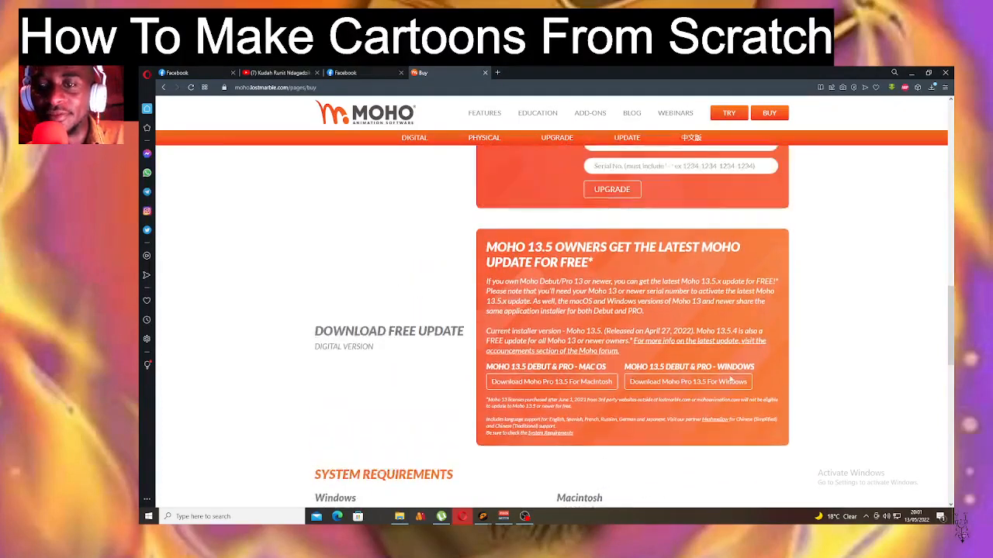
{"action": "scroll", "coordinate": [729, 380], "scroll_direction": "up", "scroll_amount": 8}
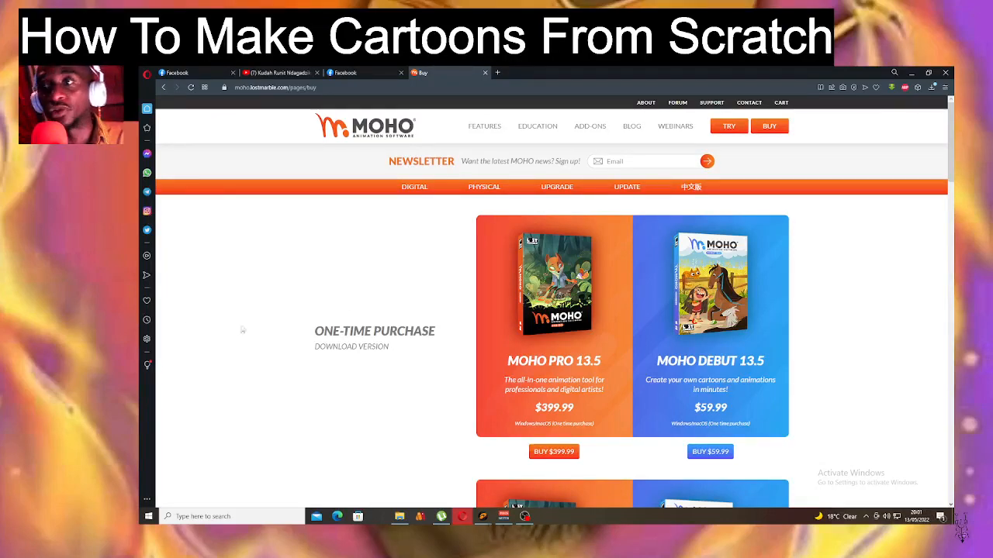
Clear the browser and music player windows off the desktop and start Moho again.
{"action": "left_click", "coordinate": [912, 72]}
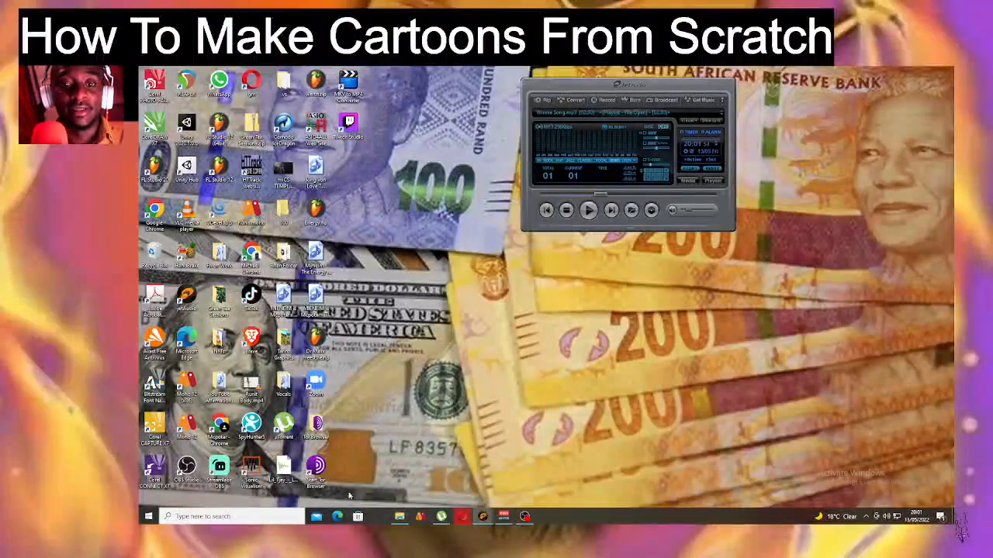
{"action": "left_click", "coordinate": [722, 83]}
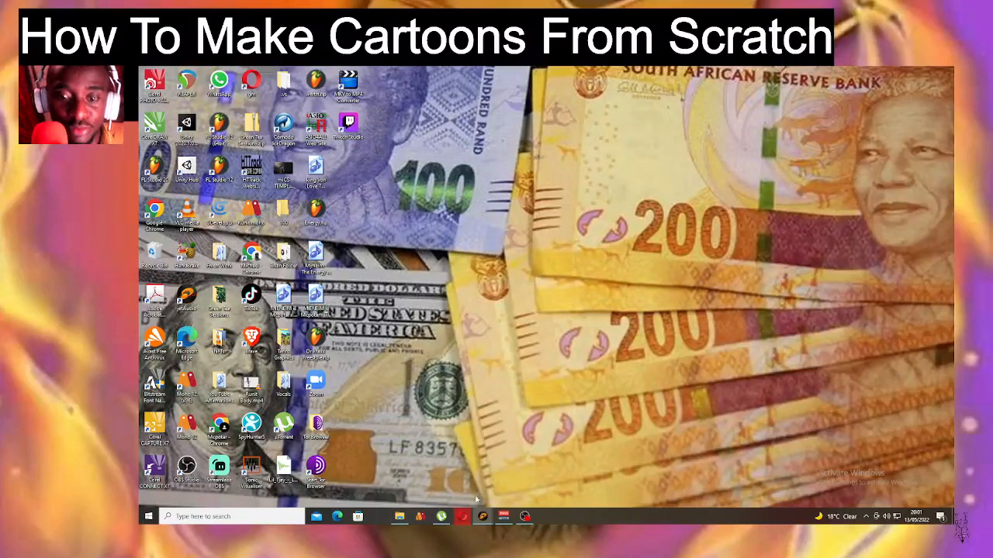
{"action": "left_click", "coordinate": [422, 518]}
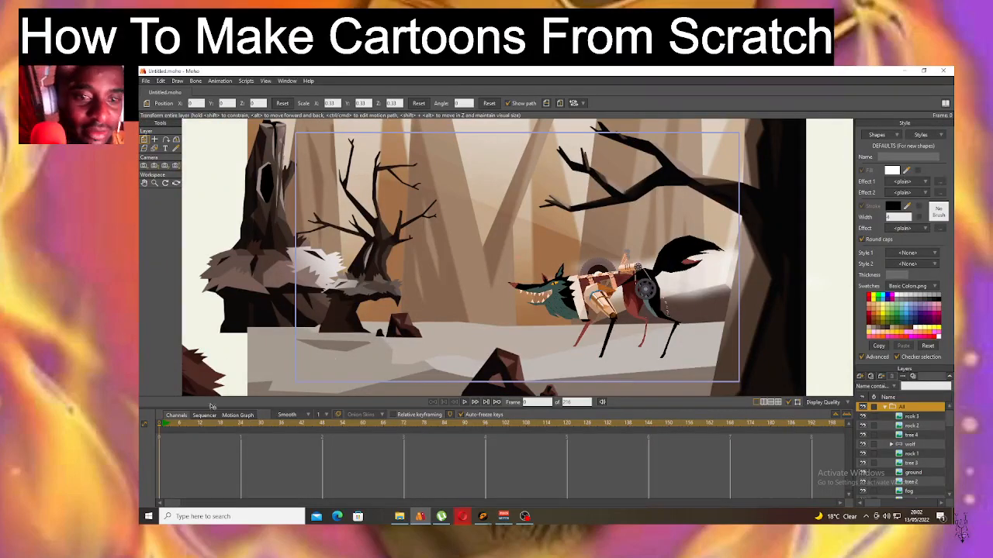
Play the sample wolf animation from the start, stop it at frame 70, and render that frame as a preview.
{"action": "left_click", "coordinate": [465, 402]}
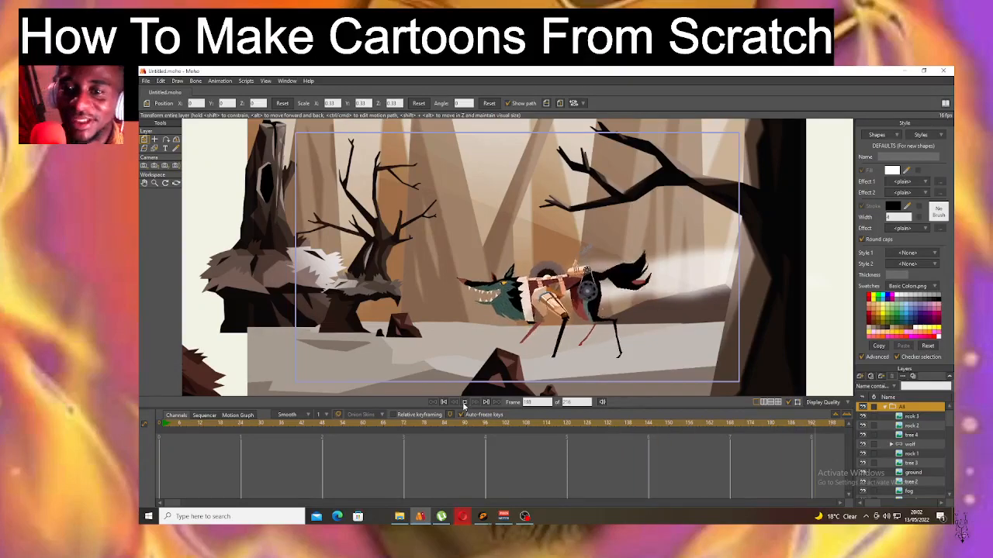
{"action": "left_click", "coordinate": [431, 402]}
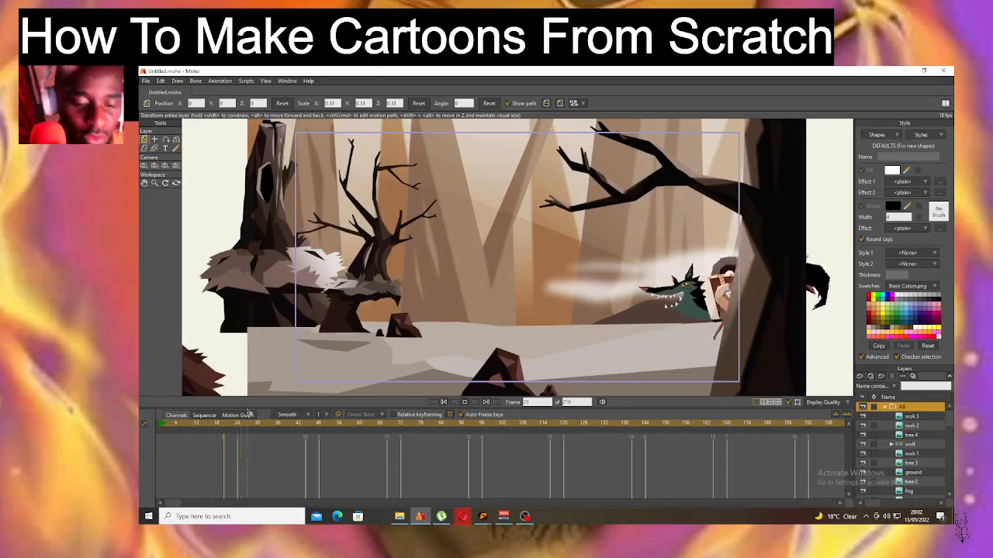
{"action": "left_click", "coordinate": [464, 402]}
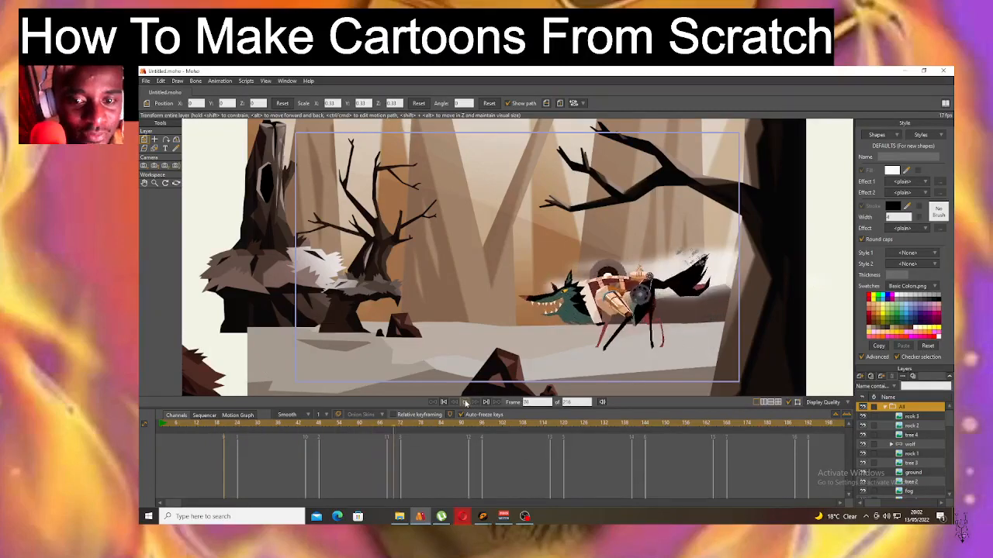
{"action": "key", "text": "ctrl+r"}
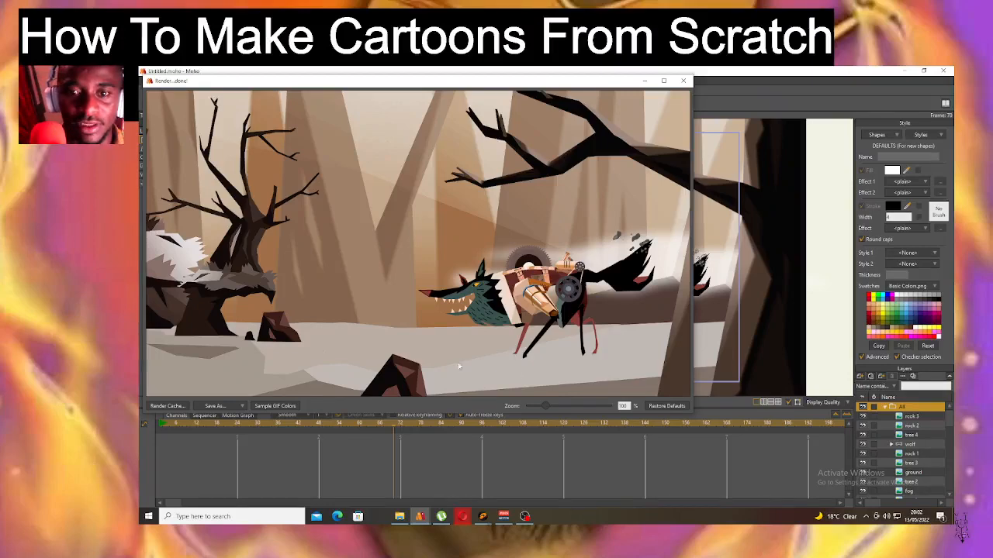
{"action": "left_click", "coordinate": [683, 81]}
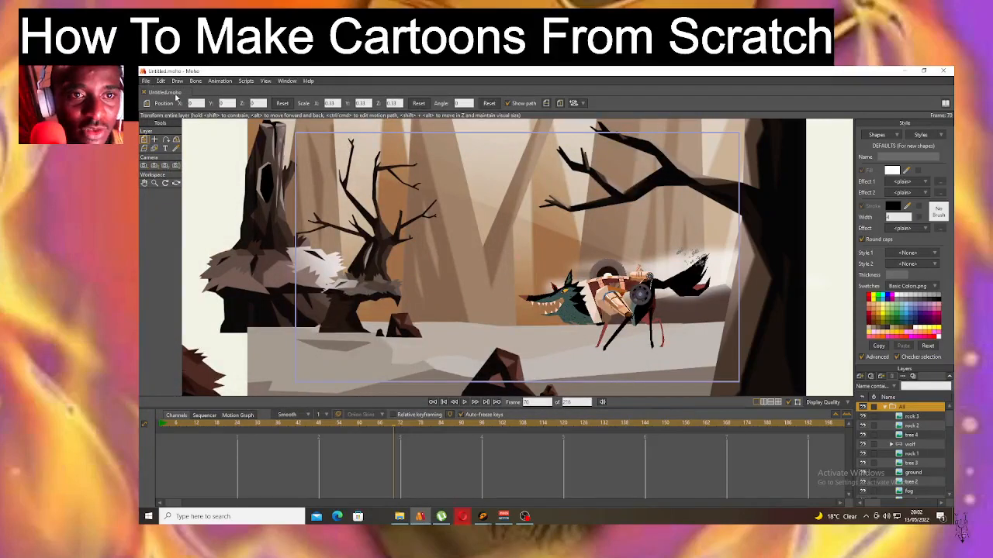
Close the sample wolf document and create a new blank one.
{"action": "left_click", "coordinate": [143, 92]}
{"action": "left_click", "coordinate": [145, 80]}
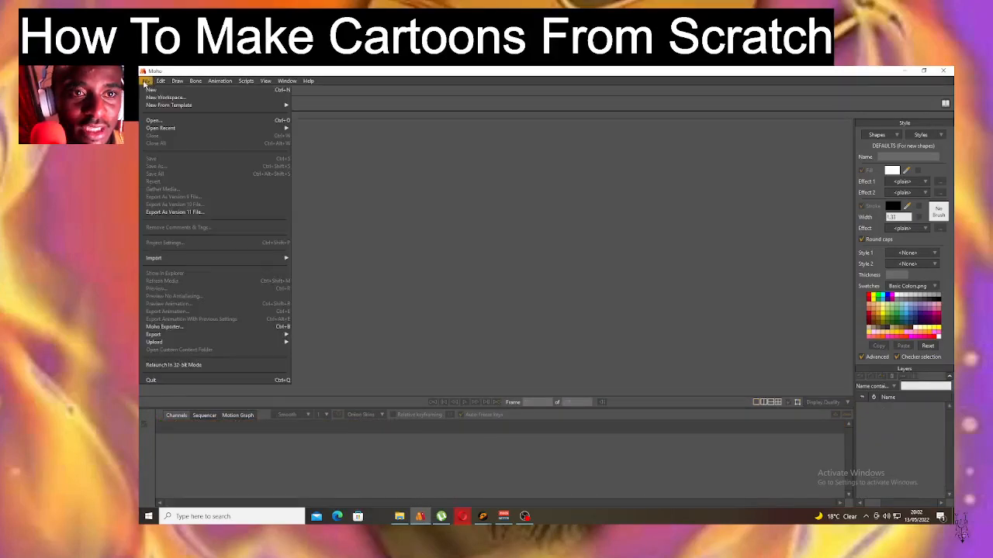
{"action": "left_click", "coordinate": [151, 90]}
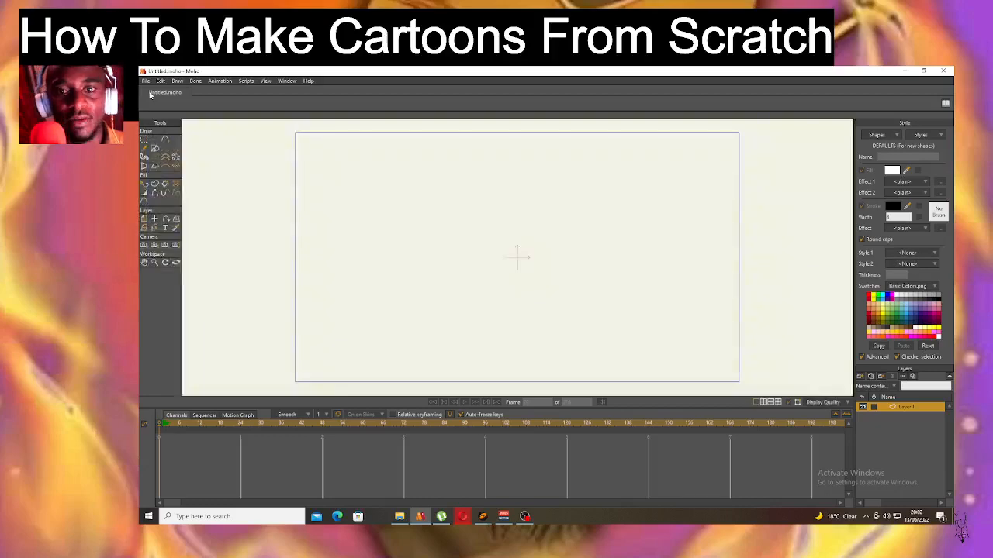
Load the saved black-top and gold-necklace portrait from Downloads as the tracing image of the new document.
{"action": "left_click", "coordinate": [286, 81]}
{"action": "mouse_move", "coordinate": [266, 81]}
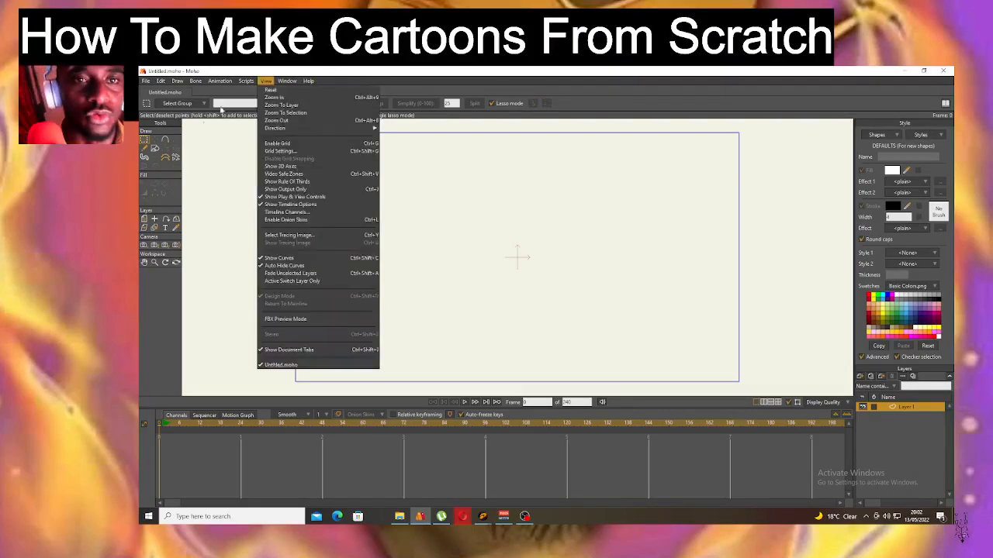
{"action": "left_click", "coordinate": [310, 237]}
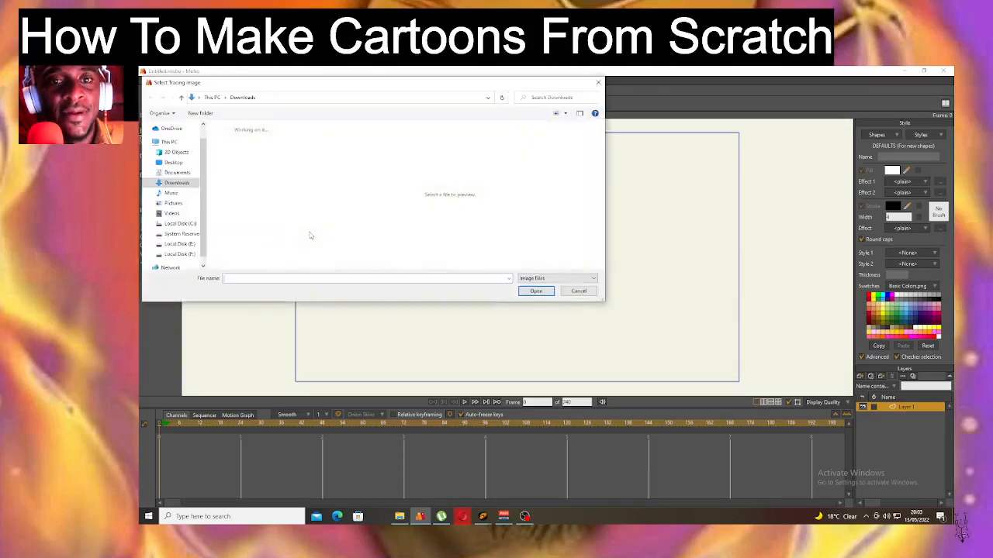
{"action": "left_click", "coordinate": [240, 164]}
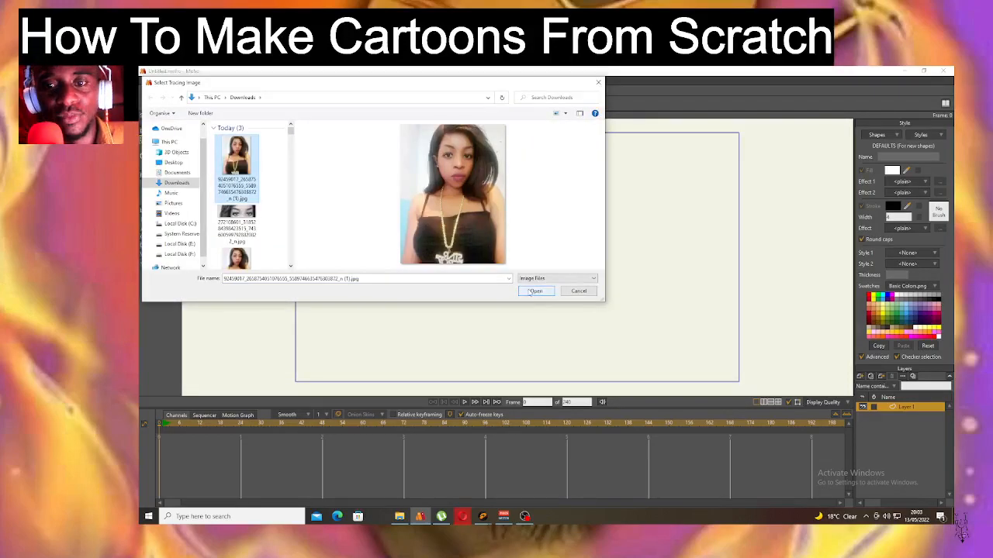
{"action": "left_click", "coordinate": [529, 292]}
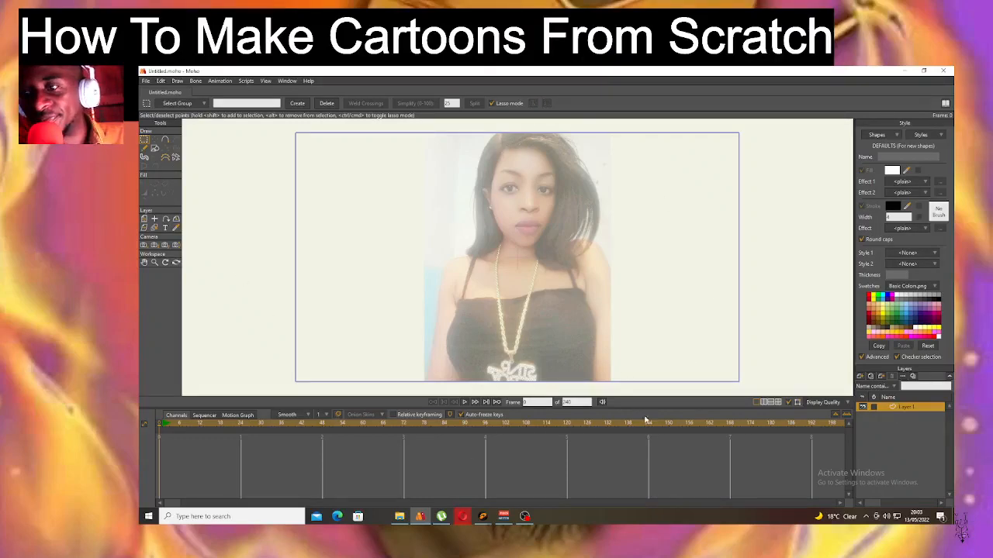
{"action": "left_click", "coordinate": [863, 408]}
{"action": "left_click", "coordinate": [863, 408]}
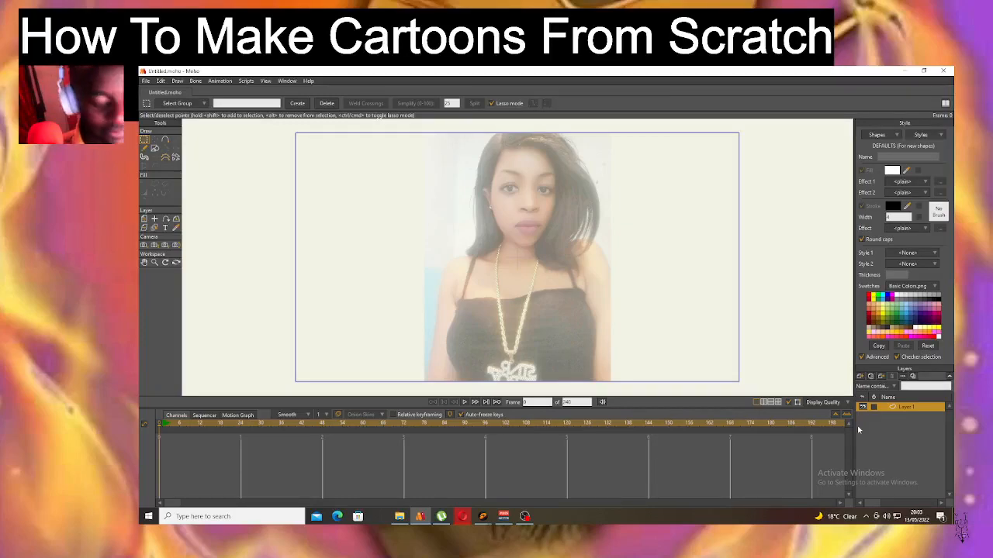
{"action": "scroll", "coordinate": [512, 202], "scroll_direction": "up", "scroll_amount": 5}
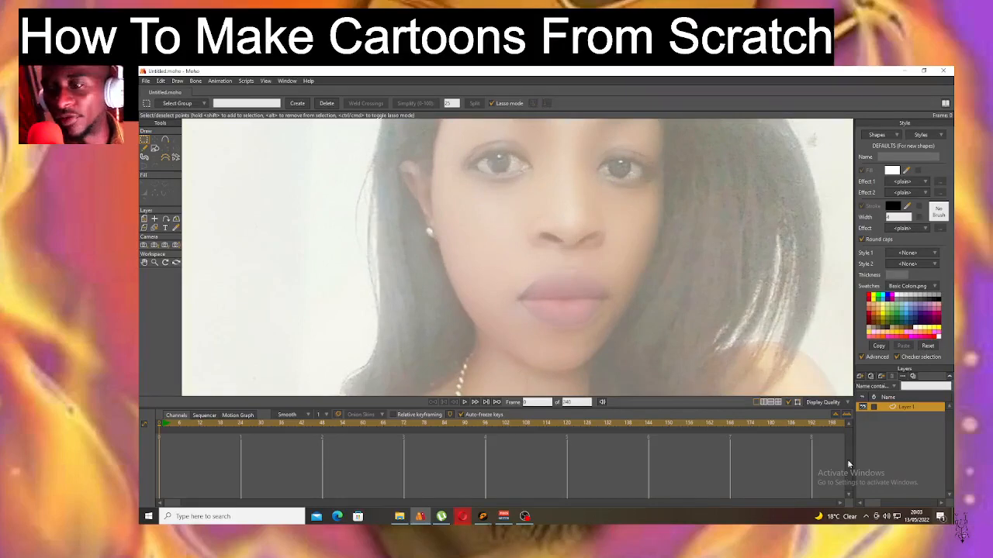
{"action": "scroll", "coordinate": [734, 373], "scroll_direction": "down", "scroll_amount": 5}
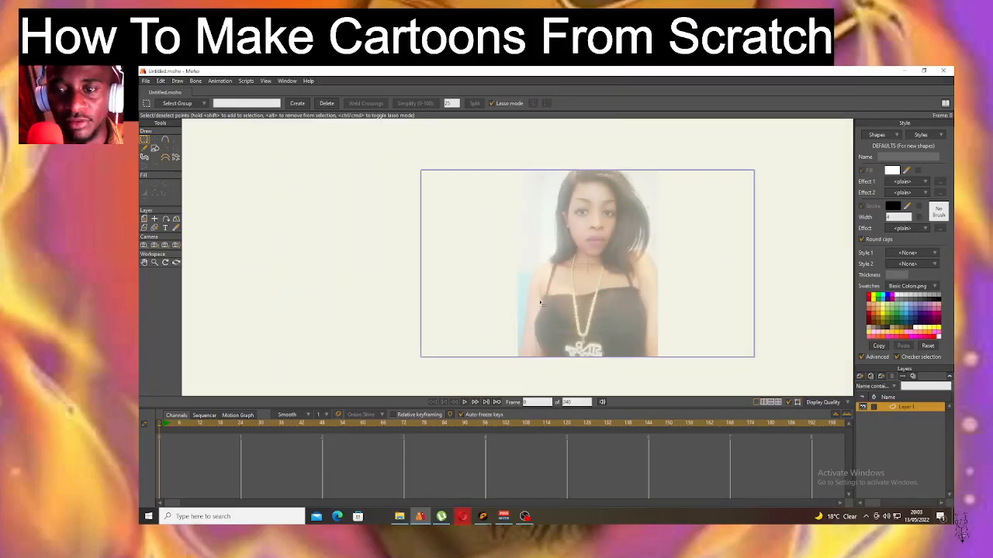
{"action": "left_click", "coordinate": [163, 140]}
{"action": "scroll", "coordinate": [629, 187], "scroll_direction": "up", "scroll_amount": 5}
{"action": "scroll", "coordinate": [512, 300], "scroll_direction": "up", "scroll_amount": 3}
{"action": "scroll", "coordinate": [432, 225], "scroll_direction": "down", "scroll_amount": 3}
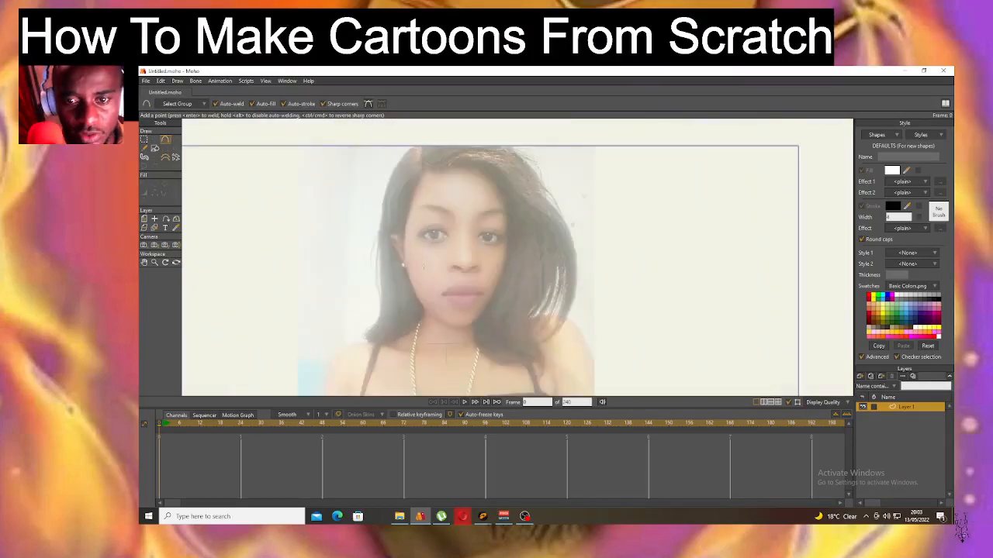
{"action": "scroll", "coordinate": [423, 313], "scroll_direction": "up", "scroll_amount": 3}
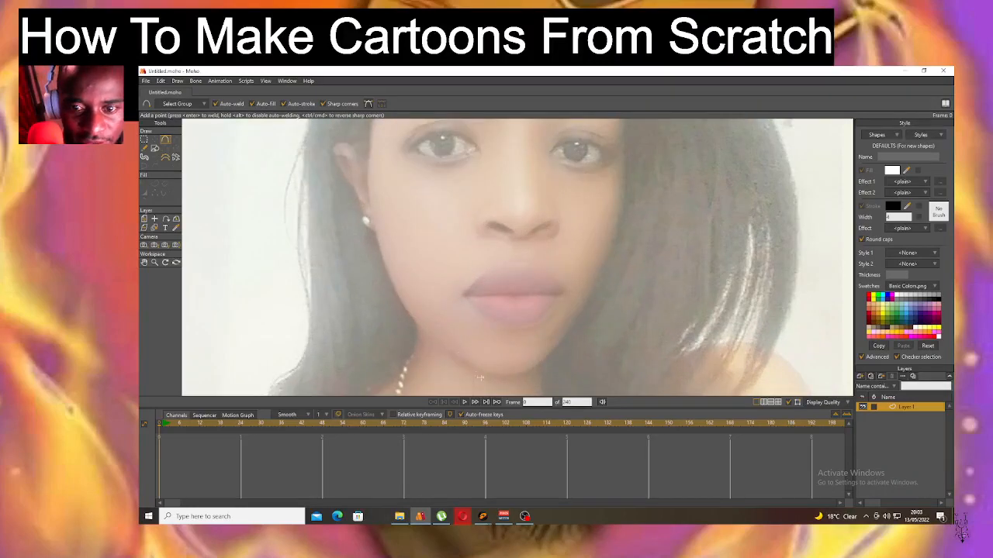
{"action": "scroll", "coordinate": [586, 297], "scroll_direction": "down", "scroll_amount": 5}
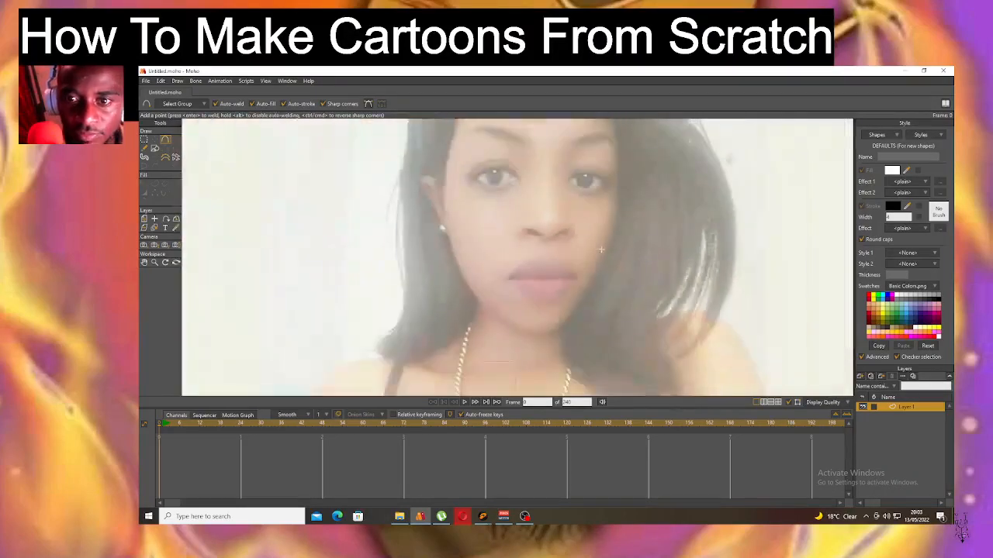
{"action": "scroll", "coordinate": [568, 259], "scroll_direction": "up", "scroll_amount": 2}
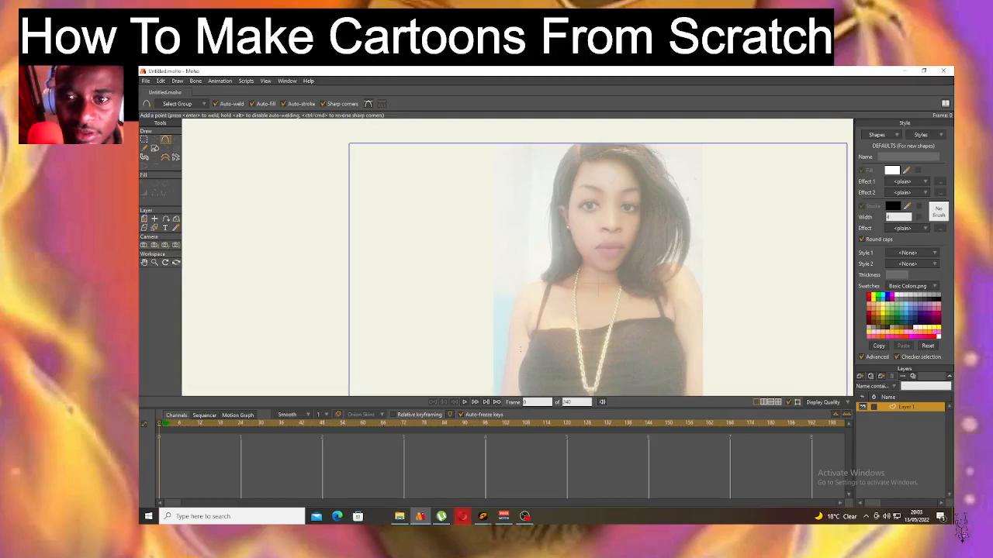
{"action": "scroll", "coordinate": [654, 282], "scroll_direction": "up", "scroll_amount": 5}
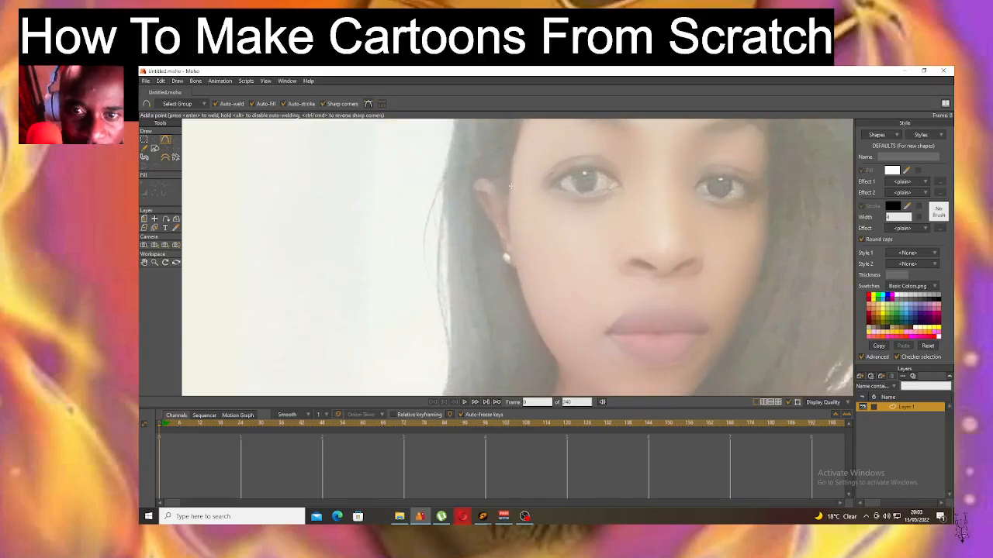
{"action": "left_click_drag", "start_coordinate": [520, 281], "coordinate": [578, 386]}
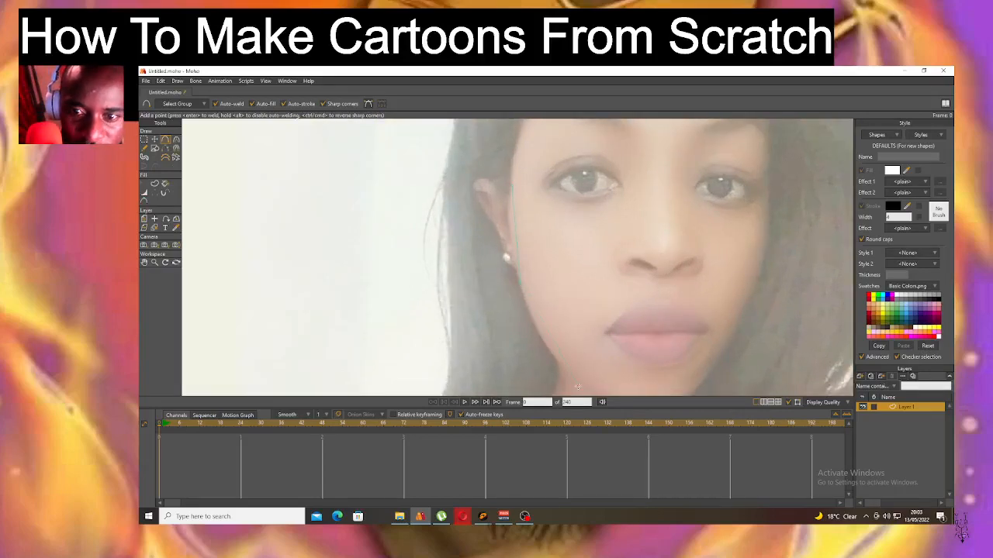
{"action": "scroll", "coordinate": [613, 351], "scroll_direction": "down", "scroll_amount": 5}
{"action": "scroll", "coordinate": [589, 263], "scroll_direction": "up", "scroll_amount": 6}
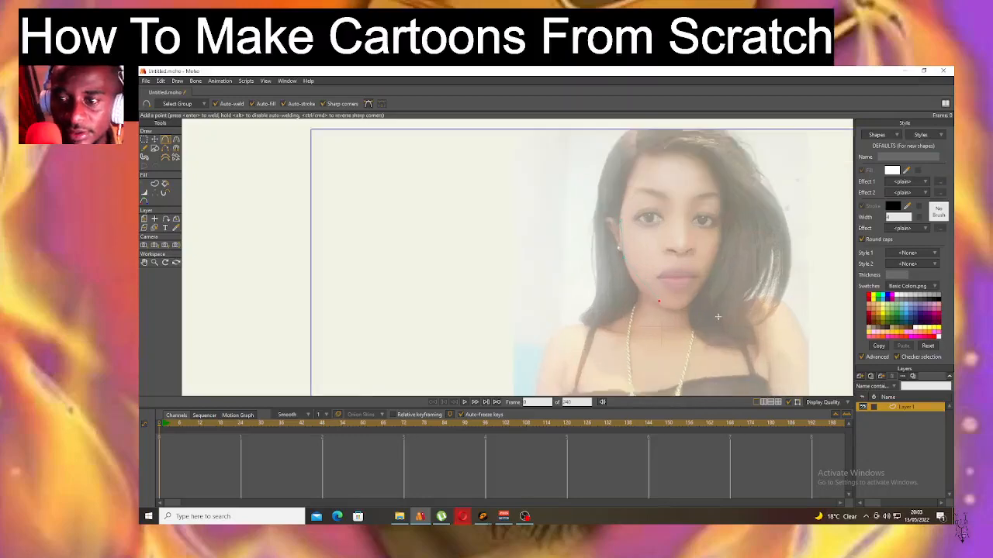
{"action": "left_click", "coordinate": [155, 139]}
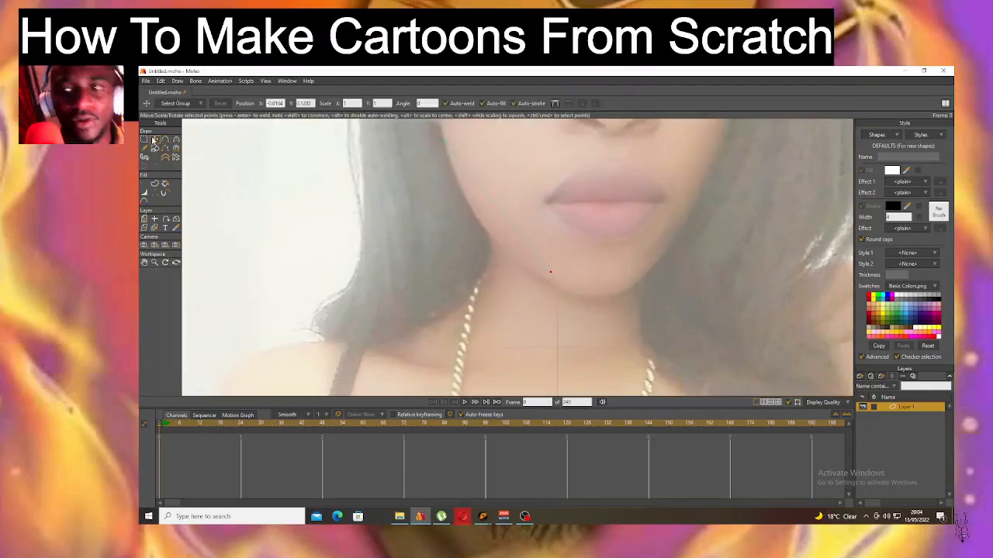
{"action": "double_click", "coordinate": [492, 201]}
{"action": "key", "text": "g"}
{"action": "scroll", "coordinate": [492, 198], "scroll_direction": "down", "scroll_amount": 7}
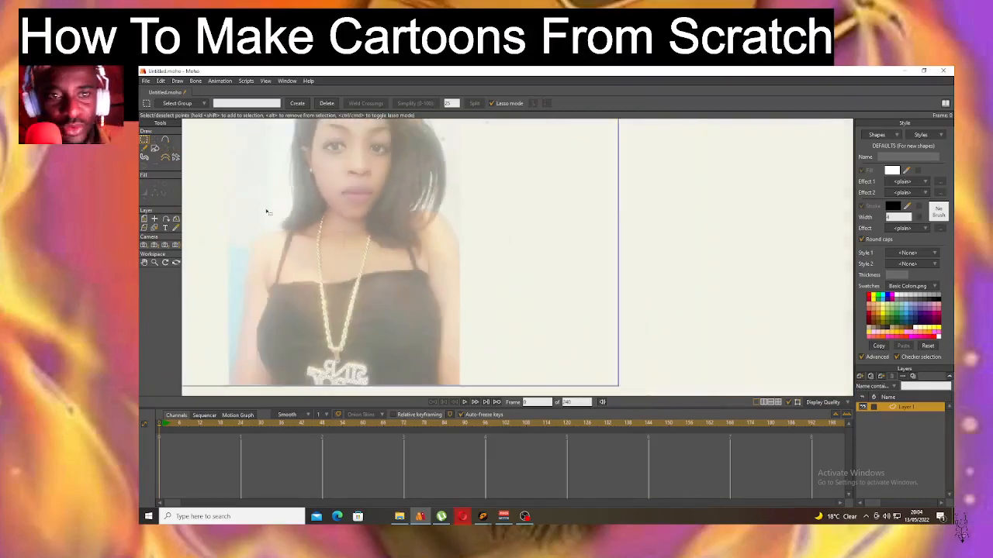
{"action": "scroll", "coordinate": [304, 181], "scroll_direction": "up", "scroll_amount": 5}
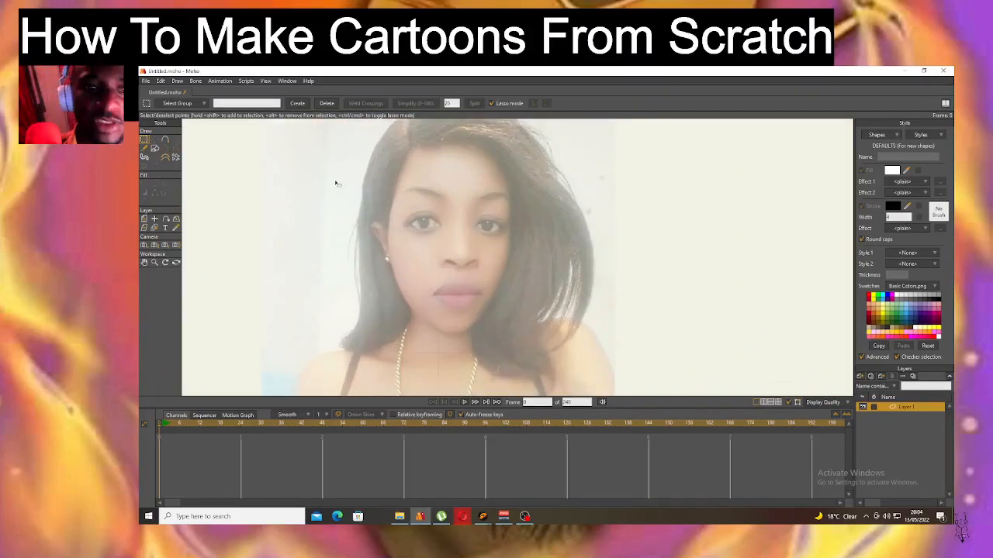
Start tracing the face with the Add Point tool, from beside the ear down the cheek and around the chin.
{"action": "left_click", "coordinate": [164, 141]}
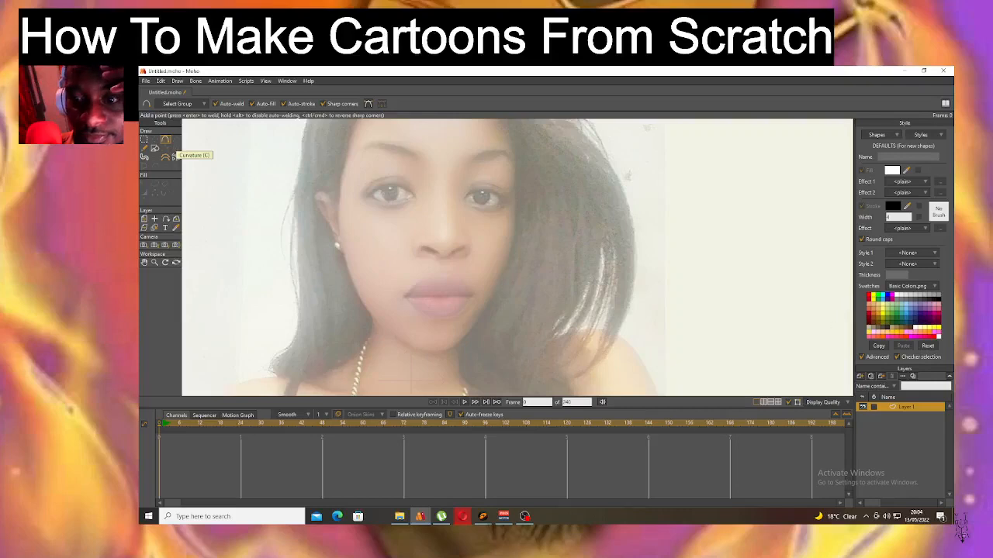
{"action": "left_click", "coordinate": [143, 262]}
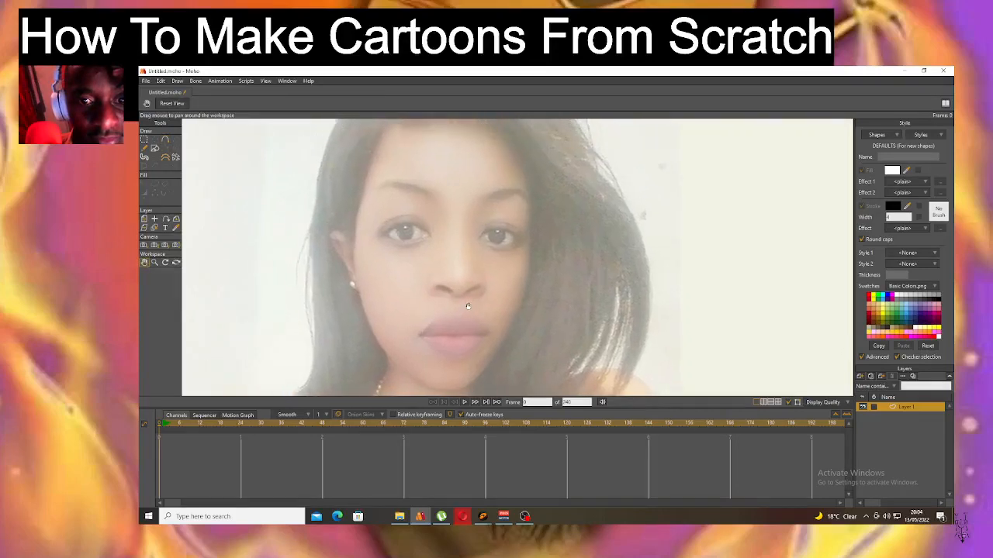
{"action": "left_click", "coordinate": [165, 141]}
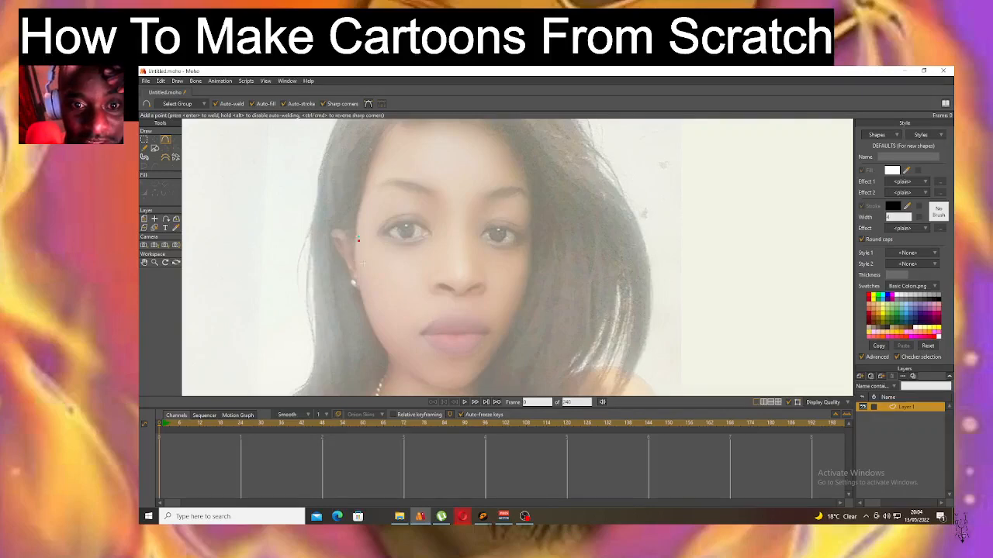
{"action": "left_click", "coordinate": [369, 320]}
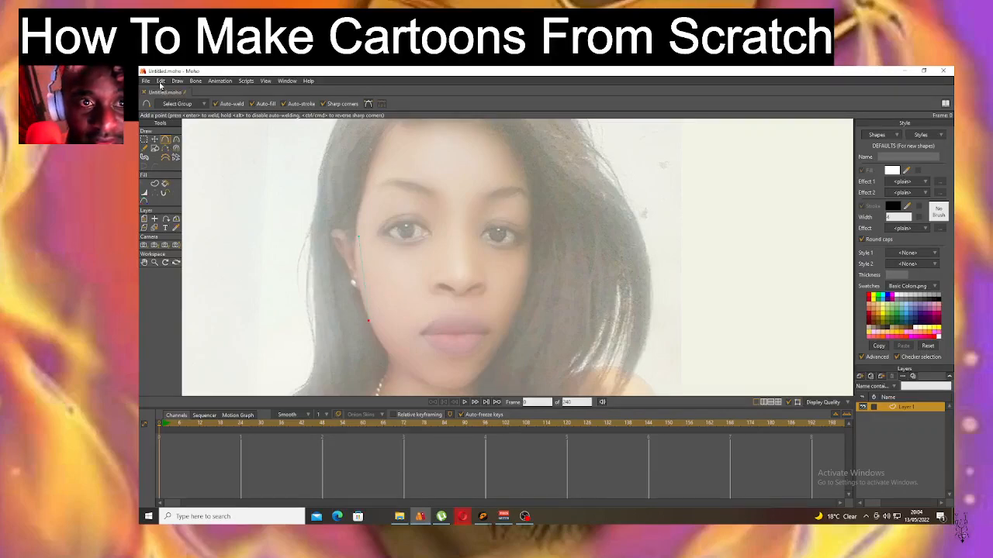
{"action": "left_click", "coordinate": [160, 81]}
{"action": "key", "text": "Return"}
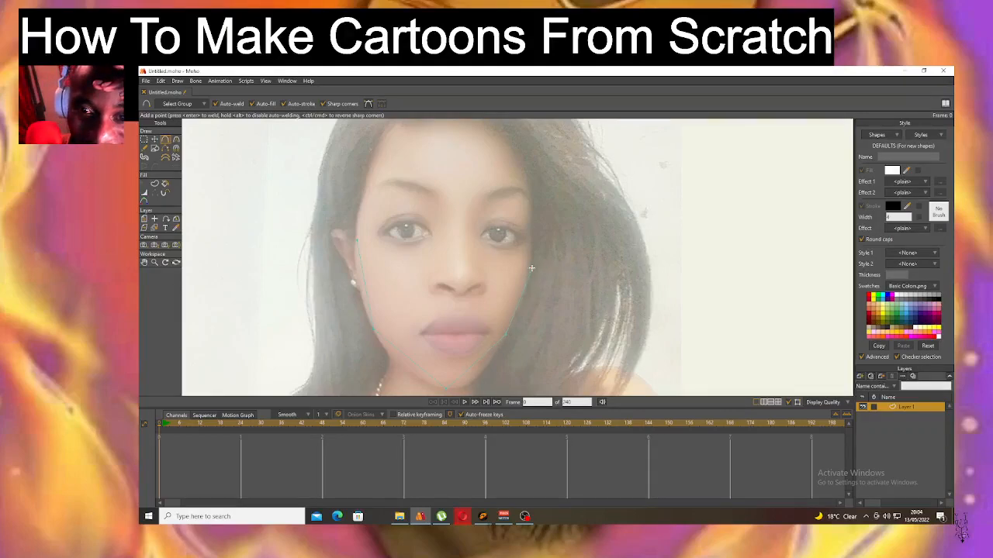
Continue the traced outline up the hair-side cheek and across the hairline, closing it at the starting point beside the ear.
{"action": "left_click_drag", "start_coordinate": [530, 268], "coordinate": [523, 158]}
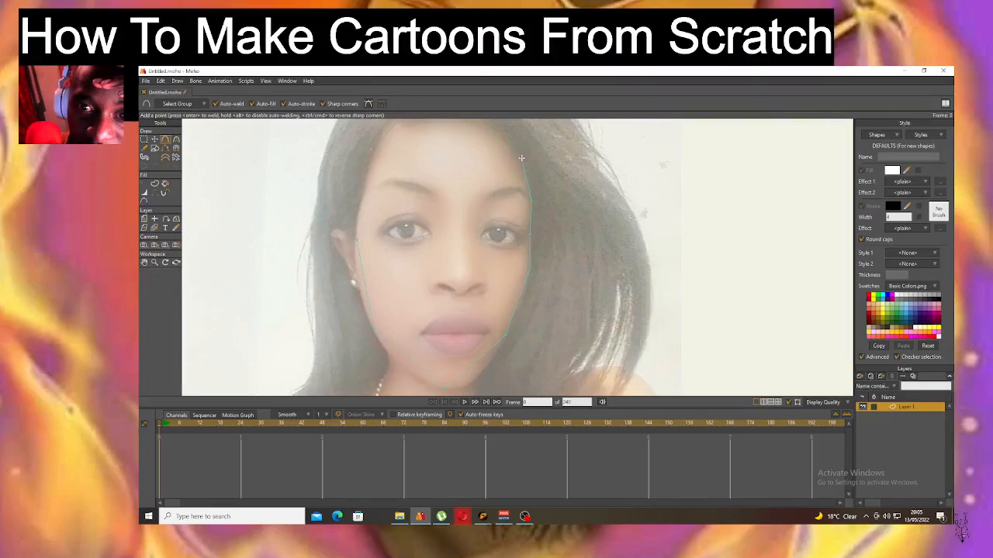
{"action": "scroll", "coordinate": [522, 158], "scroll_direction": "down", "scroll_amount": 3}
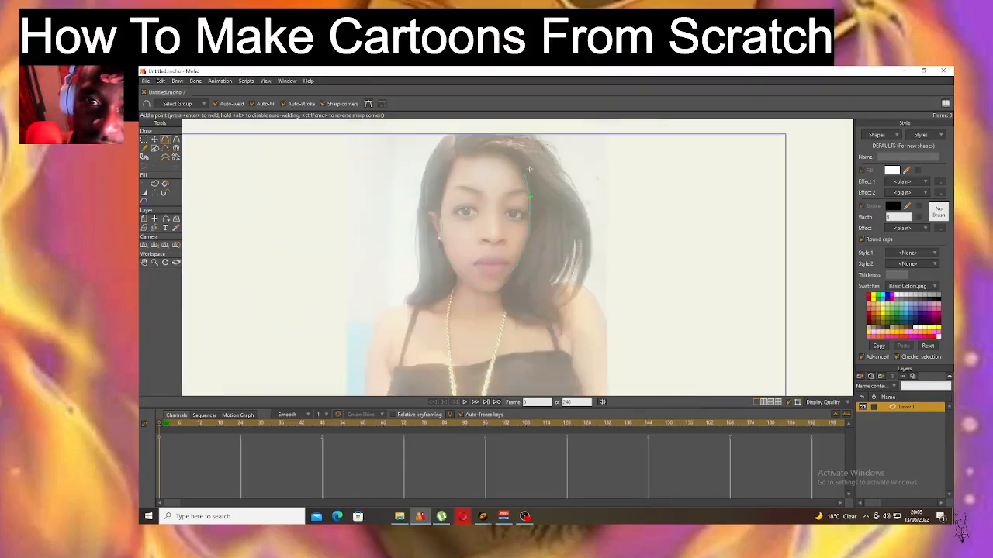
{"action": "scroll", "coordinate": [528, 178], "scroll_direction": "up", "scroll_amount": 2}
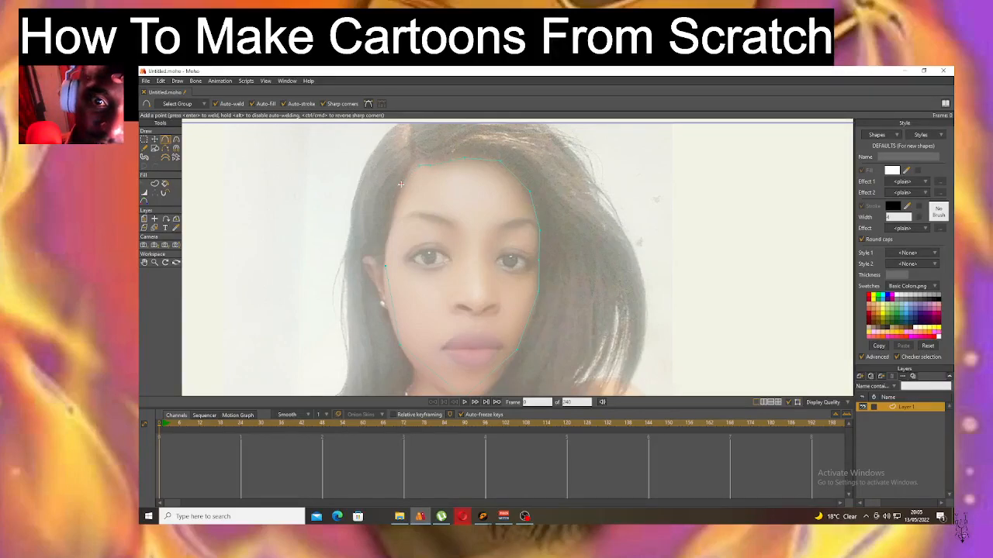
{"action": "left_click", "coordinate": [384, 267]}
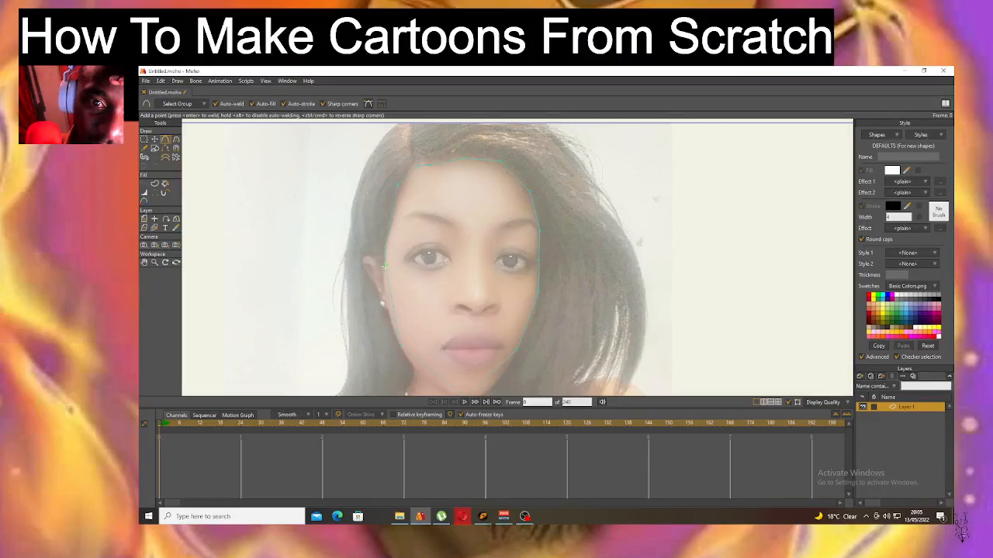
Load the portrait from Downloads as a custom swatch image and fill the face shape with a skin tone sampled from it.
{"action": "left_click", "coordinate": [144, 184]}
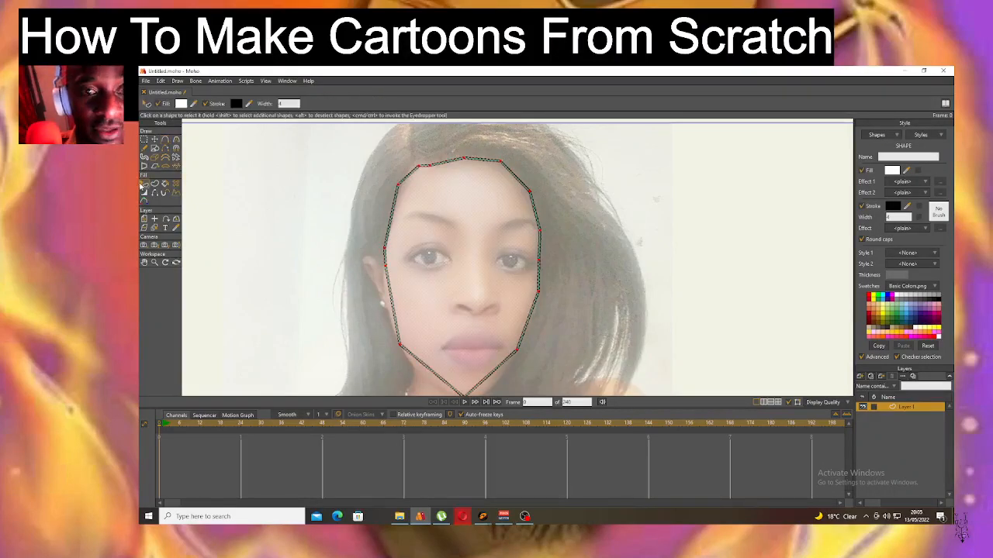
{"action": "left_click", "coordinate": [892, 330]}
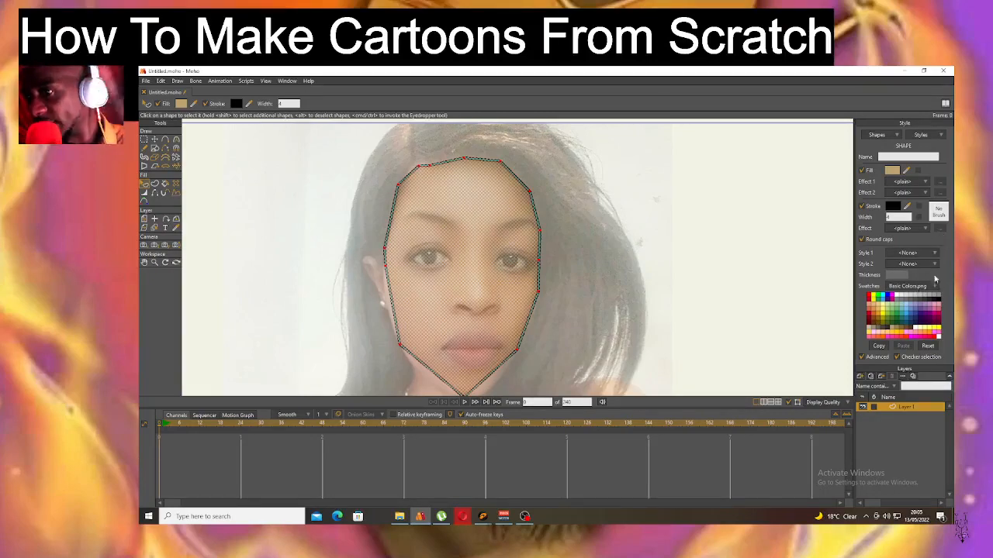
{"action": "left_click", "coordinate": [912, 287]}
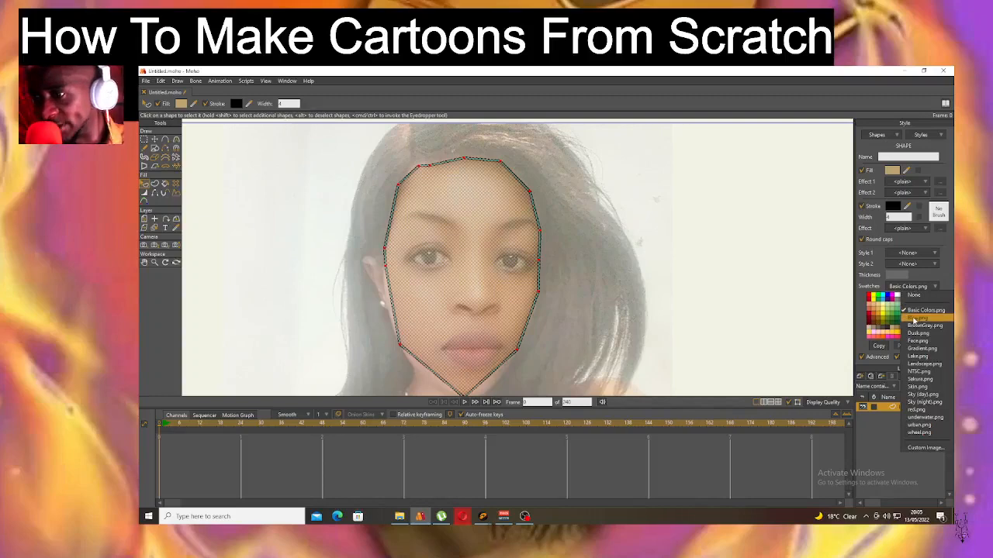
{"action": "left_click", "coordinate": [930, 448]}
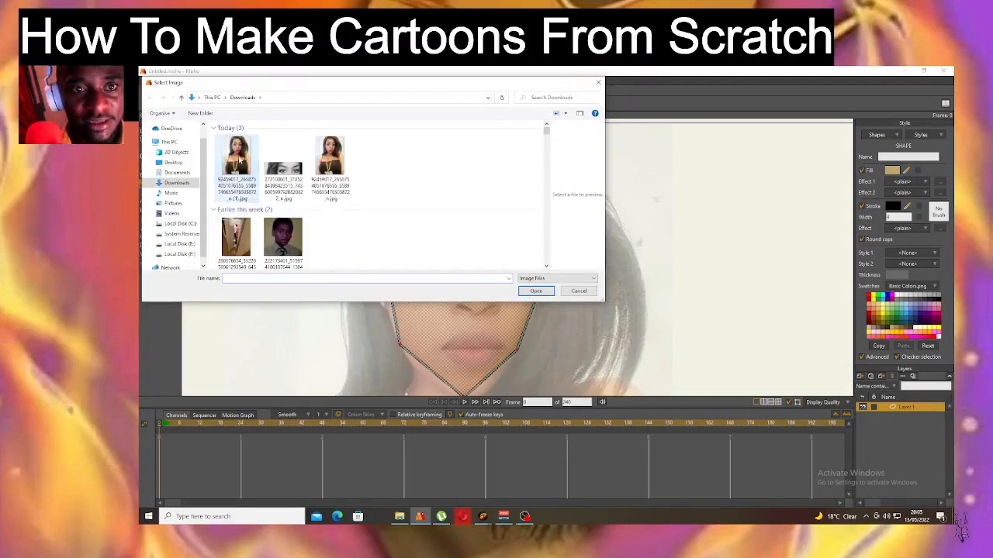
{"action": "left_click", "coordinate": [239, 159]}
{"action": "left_click", "coordinate": [543, 292]}
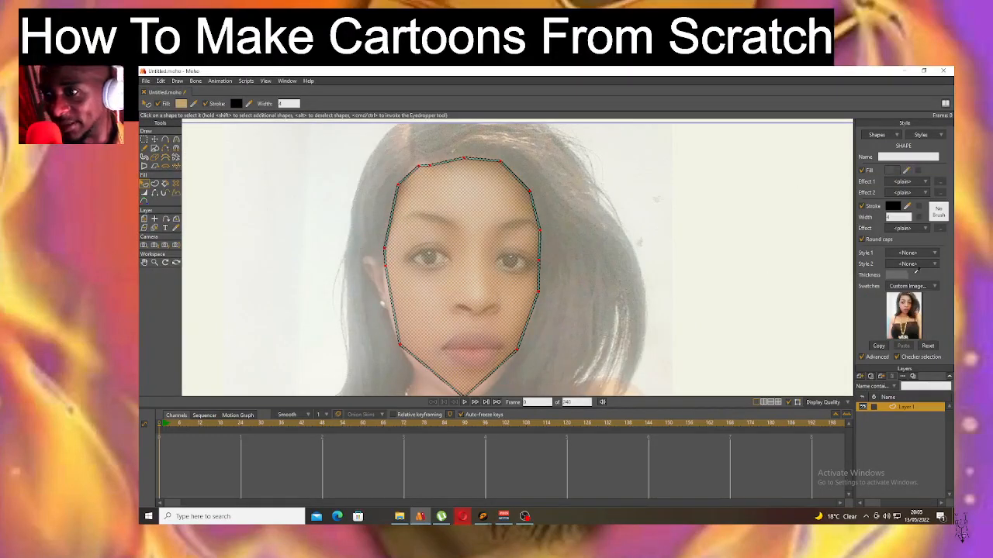
{"action": "left_click", "coordinate": [909, 311]}
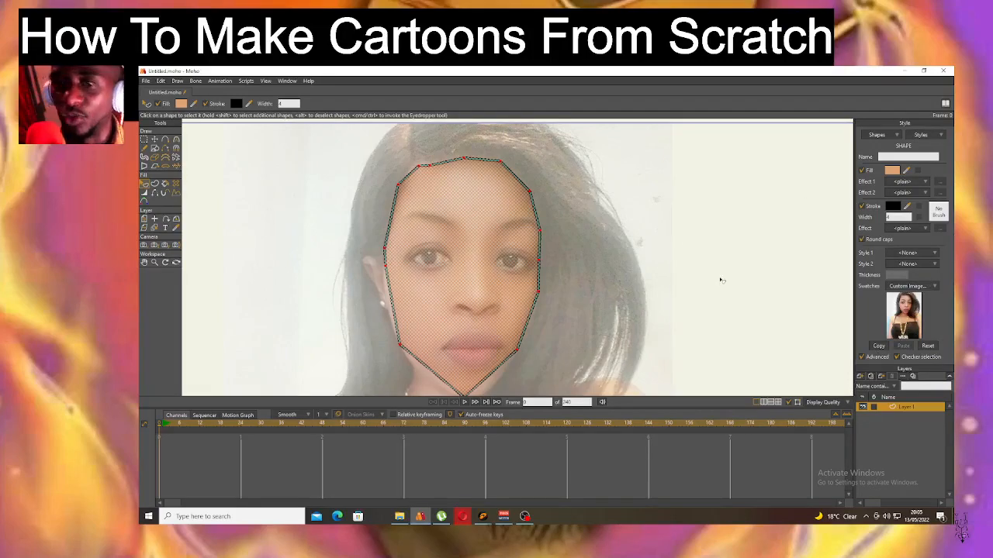
Deselect the face outline, and pick its chin point and the jaw corner point on the earring side with Transform Points.
{"action": "left_click", "coordinate": [155, 139]}
{"action": "scroll", "coordinate": [410, 230], "scroll_direction": "down", "scroll_amount": 5}
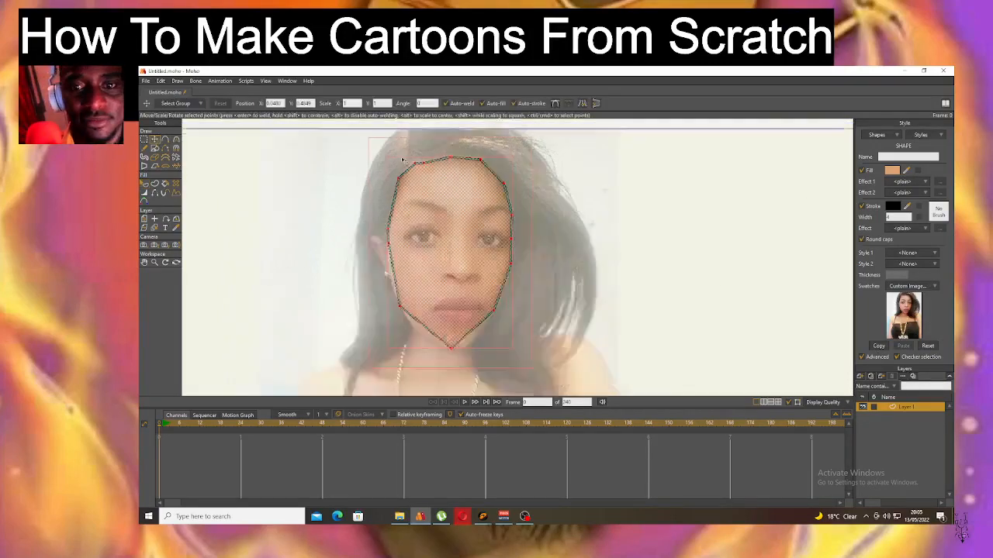
{"action": "scroll", "coordinate": [410, 229], "scroll_direction": "up", "scroll_amount": 6}
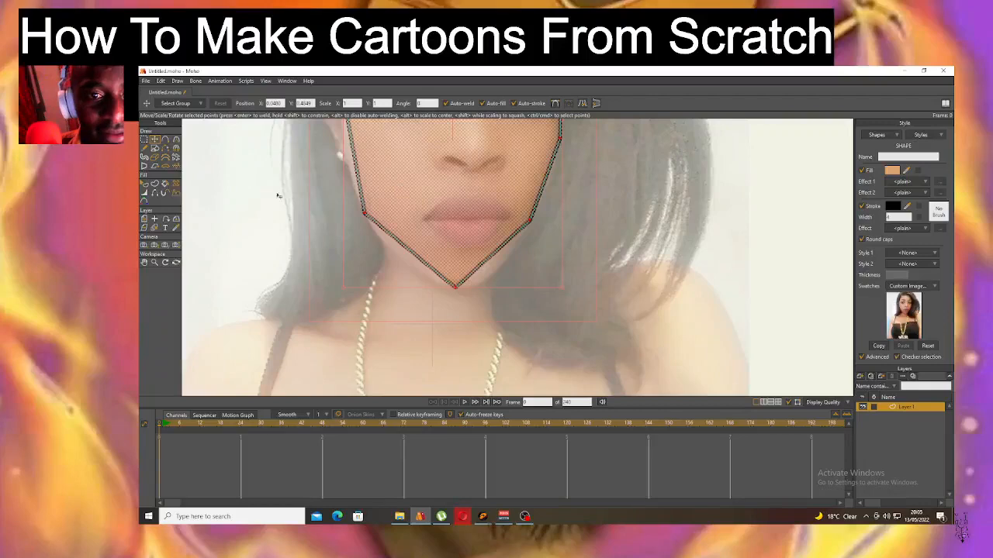
{"action": "scroll", "coordinate": [521, 274], "scroll_direction": "down", "scroll_amount": 5}
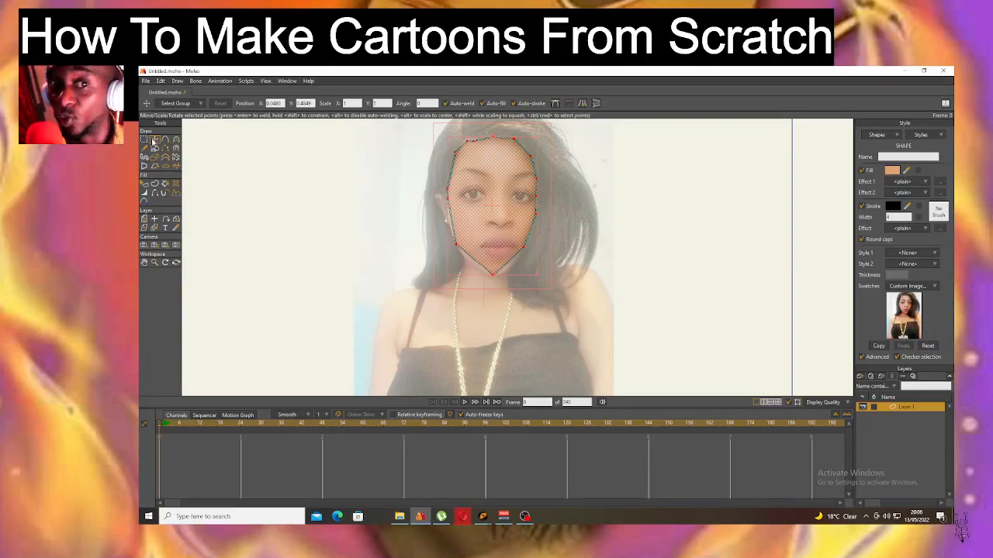
{"action": "left_click", "coordinate": [350, 224]}
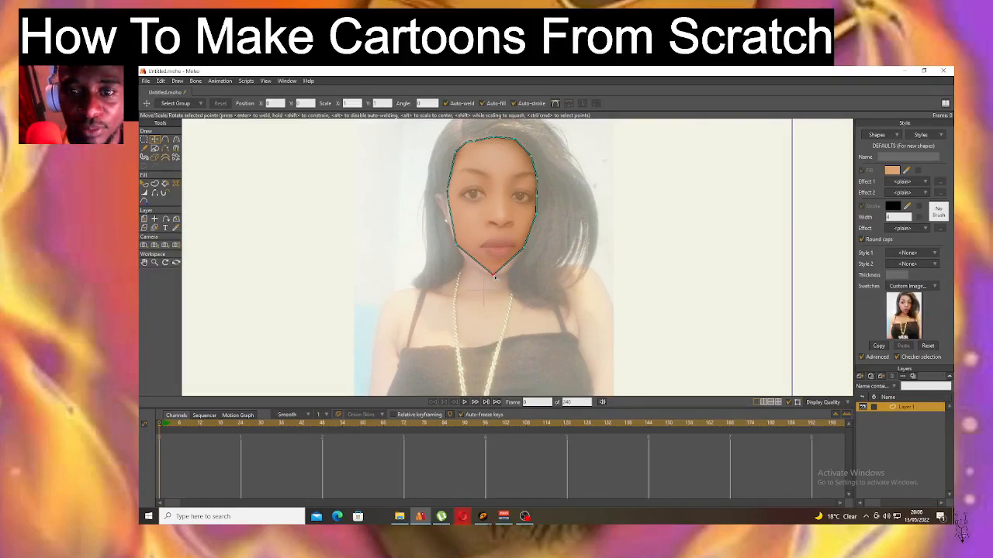
{"action": "scroll", "coordinate": [464, 235], "scroll_direction": "up", "scroll_amount": 3}
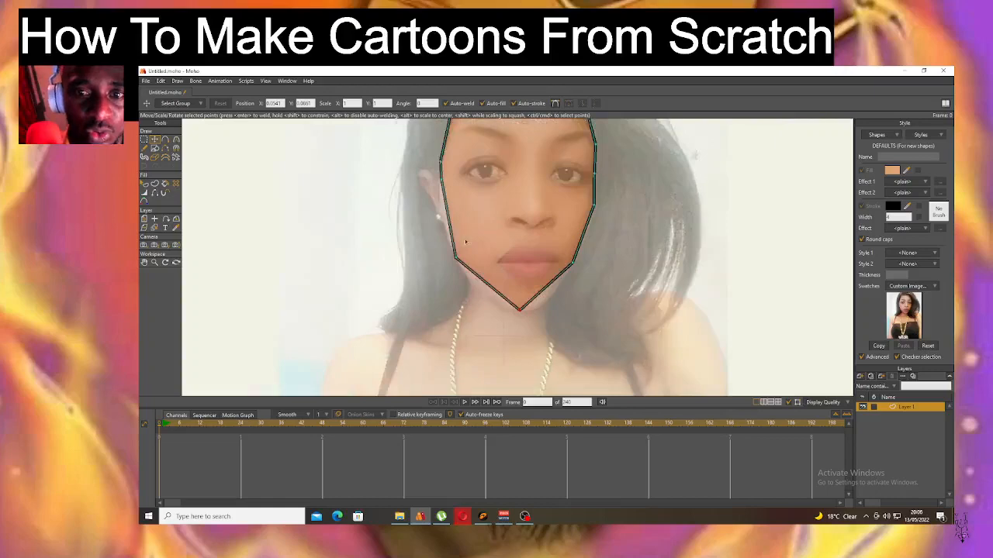
{"action": "scroll", "coordinate": [464, 235], "scroll_direction": "up", "scroll_amount": 1}
{"action": "double_click", "coordinate": [457, 265]}
{"action": "left_click", "coordinate": [351, 228]}
{"action": "left_click", "coordinate": [456, 266]}
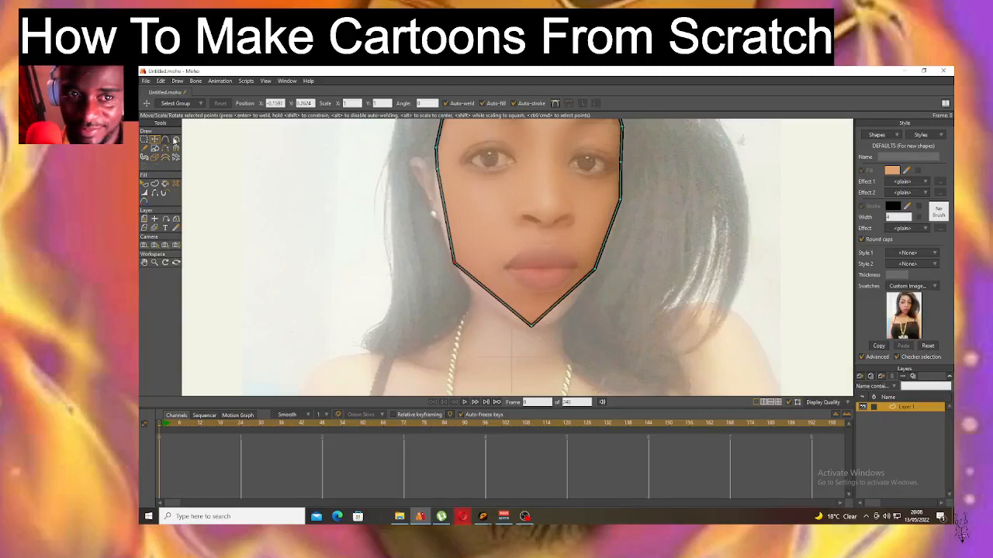
Round the lower face outline with the Curvature tool at both jaw corners, the chin and the hair-side cheek.
{"action": "left_click", "coordinate": [177, 141]}
{"action": "scroll", "coordinate": [472, 270], "scroll_direction": "down", "scroll_amount": 5}
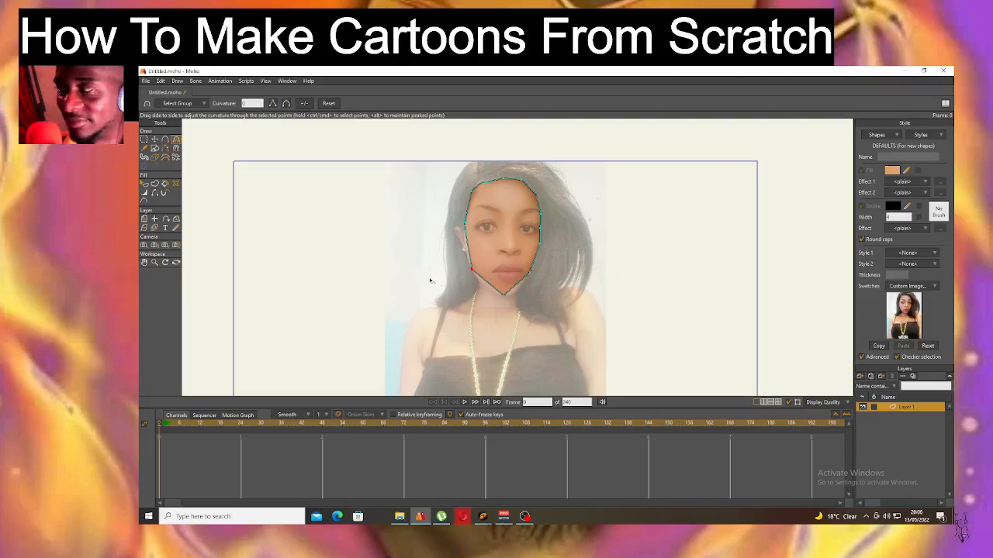
{"action": "scroll", "coordinate": [430, 280], "scroll_direction": "up", "scroll_amount": 5}
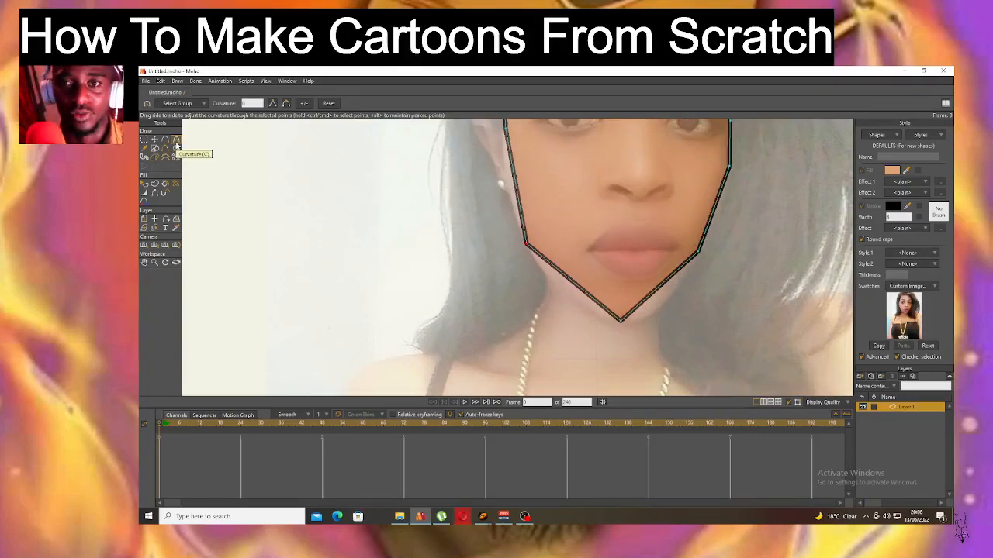
{"action": "left_click_drag", "start_coordinate": [530, 246], "coordinate": [722, 378]}
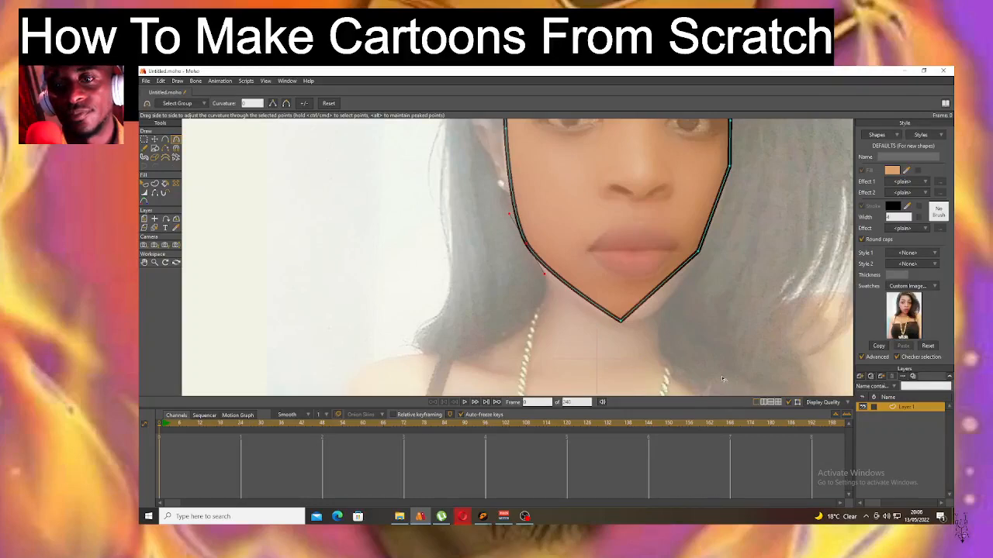
{"action": "left_click_drag", "start_coordinate": [618, 320], "coordinate": [817, 427]}
{"action": "left_click_drag", "start_coordinate": [698, 251], "coordinate": [845, 349]}
{"action": "left_click_drag", "start_coordinate": [748, 177], "coordinate": [869, 297]}
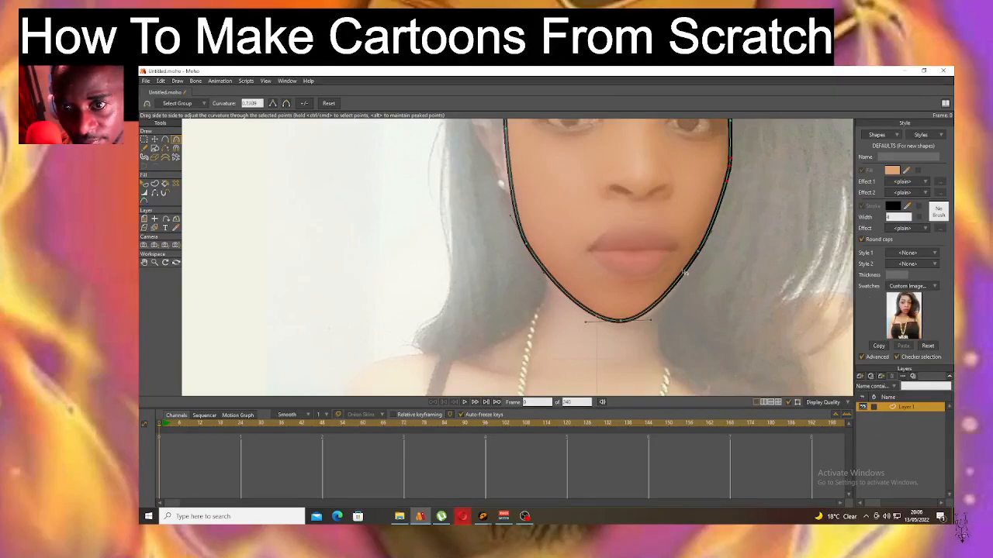
Reposition the earring-side jaw point with Transform Points and refine the Curvature at that jaw point and the chin.
{"action": "left_click", "coordinate": [156, 140]}
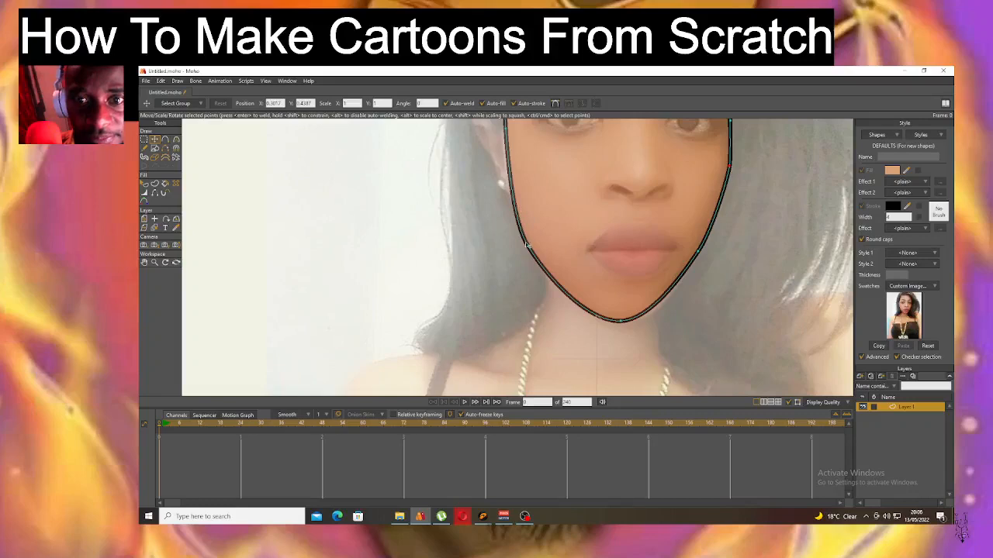
{"action": "left_click_drag", "start_coordinate": [533, 217], "coordinate": [602, 280]}
{"action": "left_click", "coordinate": [176, 140]}
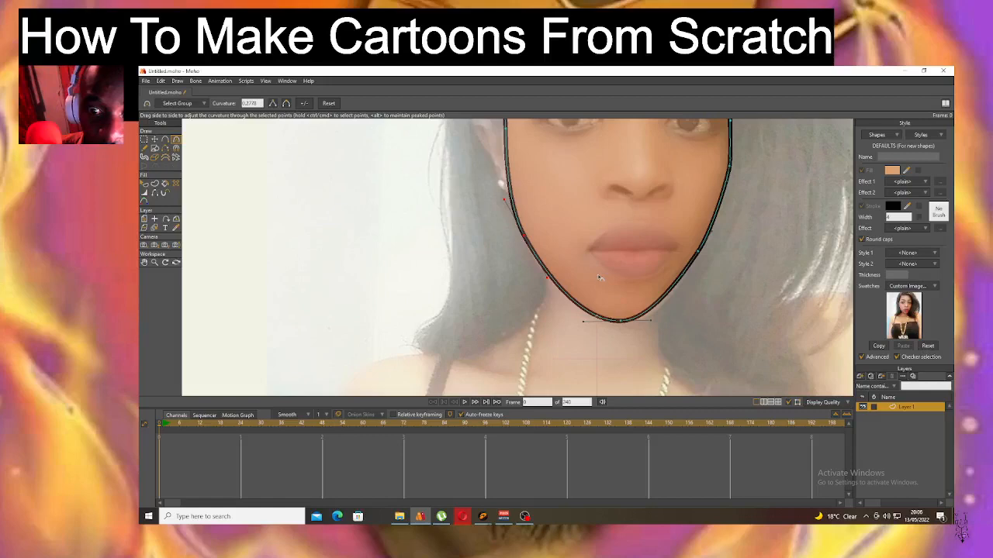
{"action": "left_click_drag", "start_coordinate": [632, 330], "coordinate": [650, 324]}
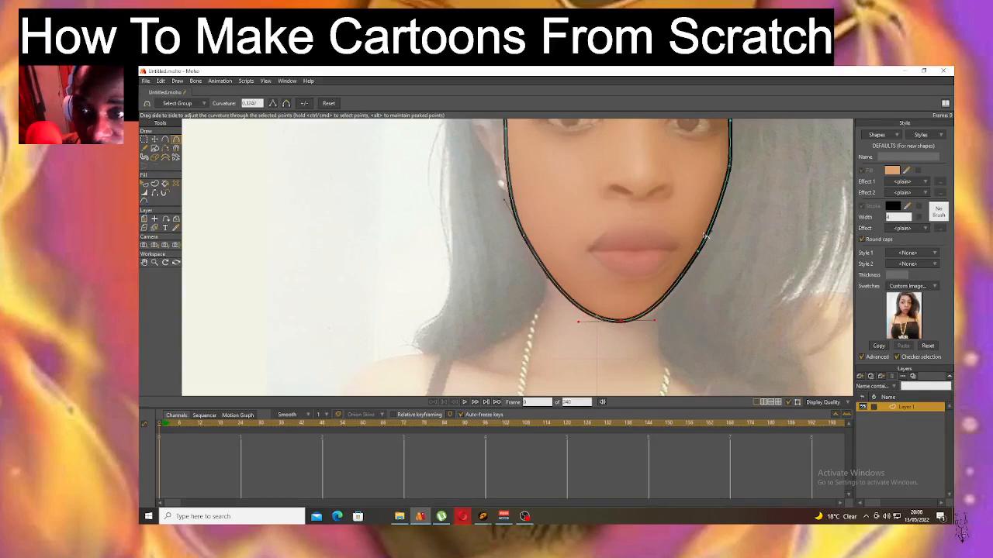
Round the face outline with the Curvature tool at the hair-side forehead corners and the top of the hairline.
{"action": "scroll", "coordinate": [741, 242], "scroll_direction": "down", "scroll_amount": 5}
{"action": "scroll", "coordinate": [741, 242], "scroll_direction": "up", "scroll_amount": 8}
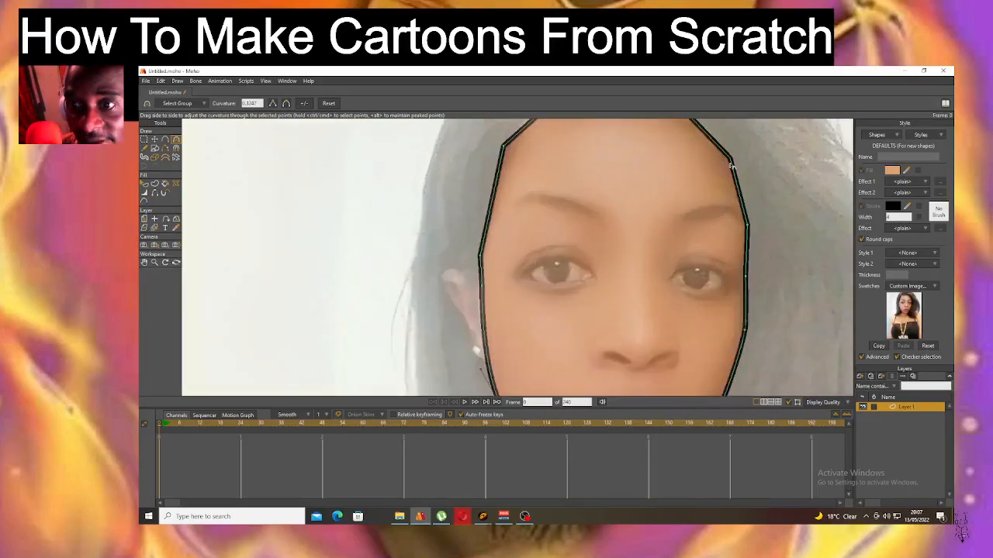
{"action": "left_click_drag", "start_coordinate": [812, 292], "coordinate": [798, 248]}
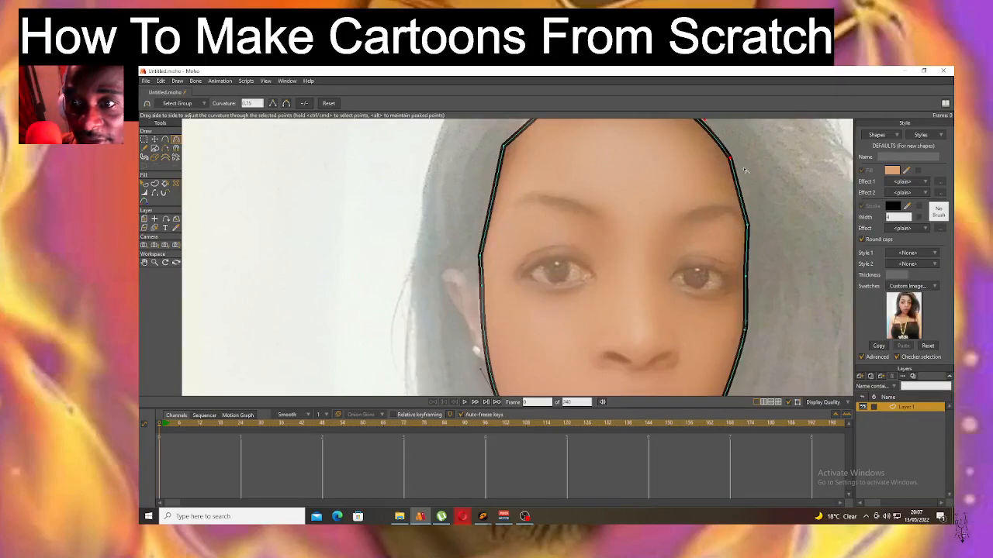
{"action": "scroll", "coordinate": [807, 267], "scroll_direction": "down", "scroll_amount": 4}
{"action": "scroll", "coordinate": [668, 186], "scroll_direction": "up", "scroll_amount": 6}
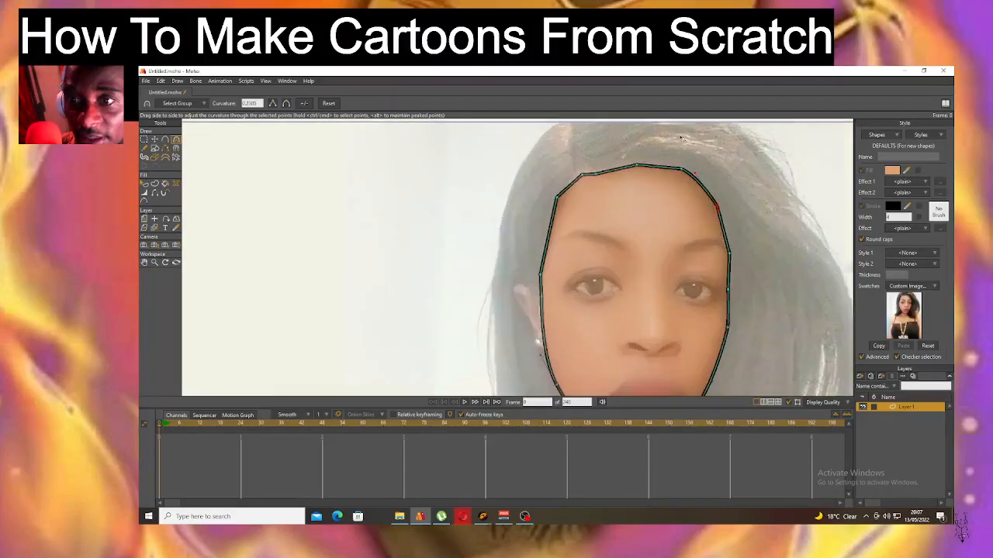
{"action": "left_click_drag", "start_coordinate": [620, 187], "coordinate": [603, 229]}
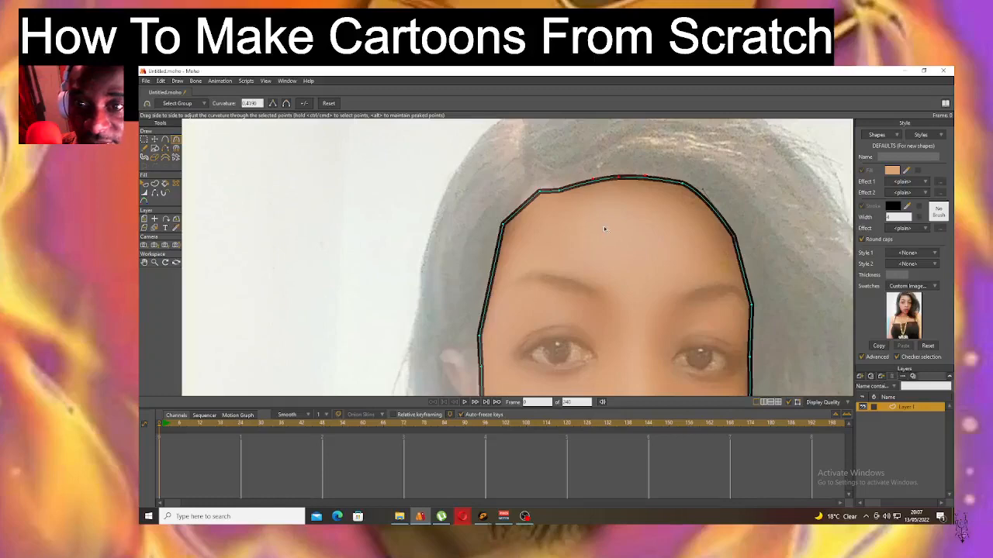
Round the hairline corner, forehead edge and temple points on the earring side with the Curvature tool.
{"action": "left_click", "coordinate": [560, 191]}
{"action": "left_click", "coordinate": [503, 223]}
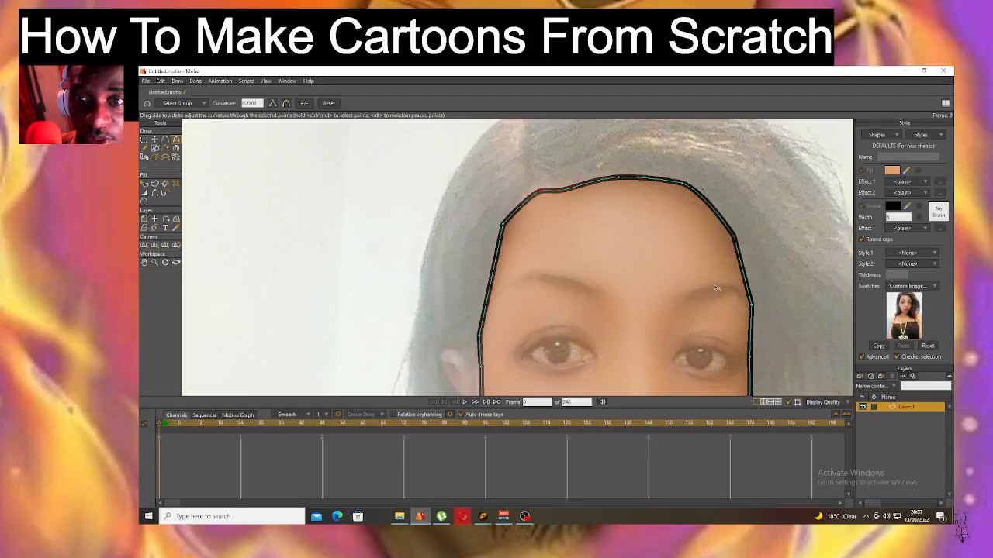
{"action": "left_click_drag", "start_coordinate": [589, 268], "coordinate": [574, 269]}
{"action": "scroll", "coordinate": [574, 269], "scroll_direction": "down", "scroll_amount": 3}
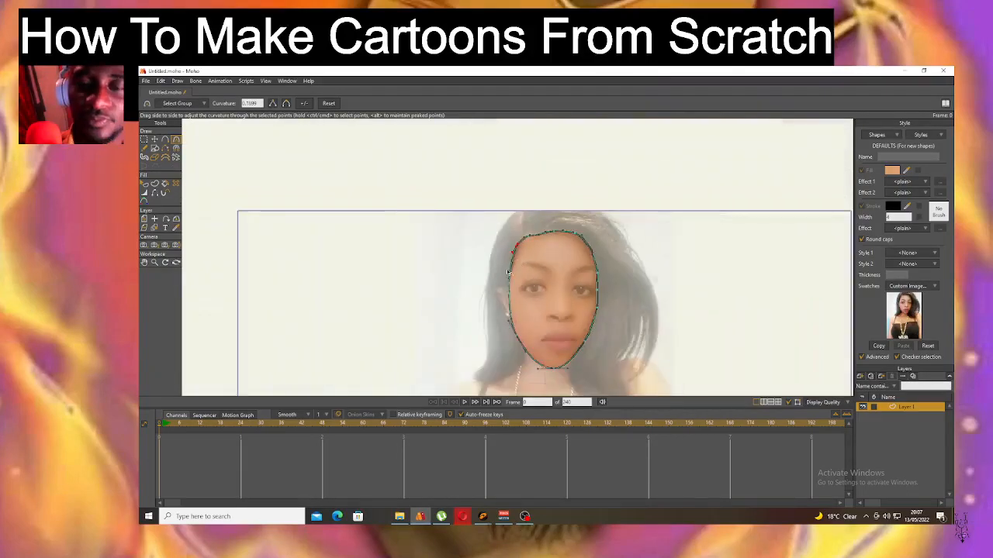
{"action": "scroll", "coordinate": [516, 297], "scroll_direction": "up", "scroll_amount": 3}
{"action": "left_click_drag", "start_coordinate": [509, 187], "coordinate": [500, 243]}
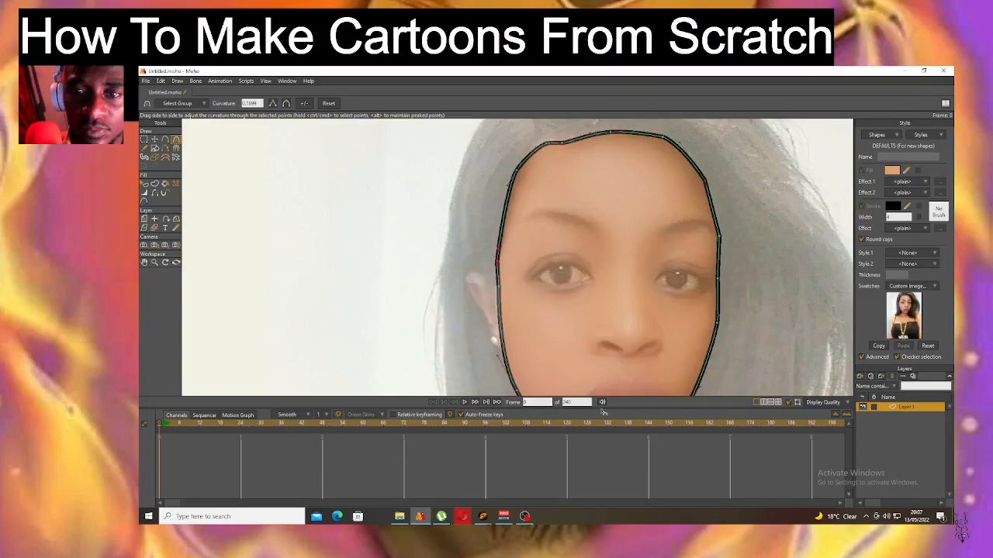
Move the hair-side outline point beside the eye slightly downward and smooth the Curvature of the cheek point below it.
{"action": "scroll", "coordinate": [630, 218], "scroll_direction": "down", "scroll_amount": 5}
{"action": "scroll", "coordinate": [664, 237], "scroll_direction": "up", "scroll_amount": 5}
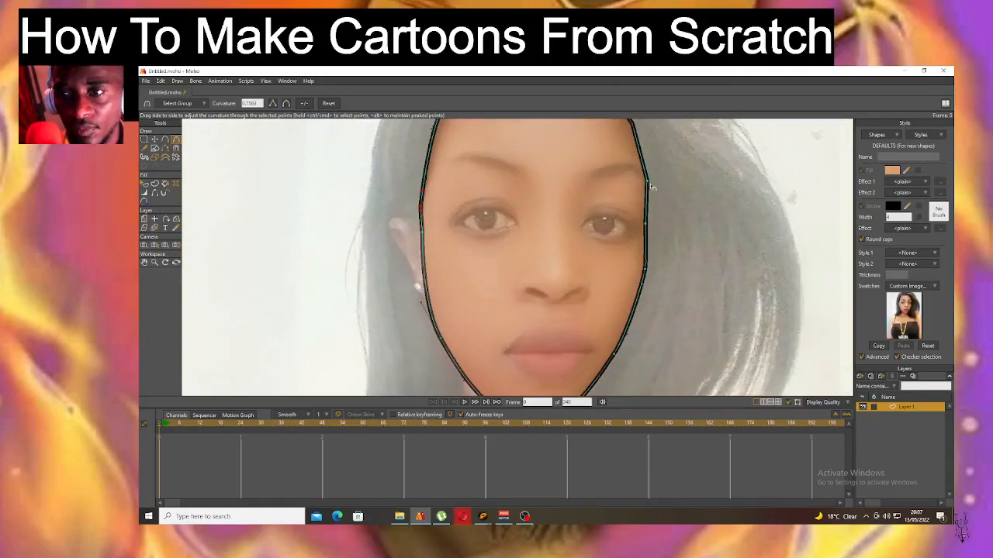
{"action": "left_click", "coordinate": [706, 258]}
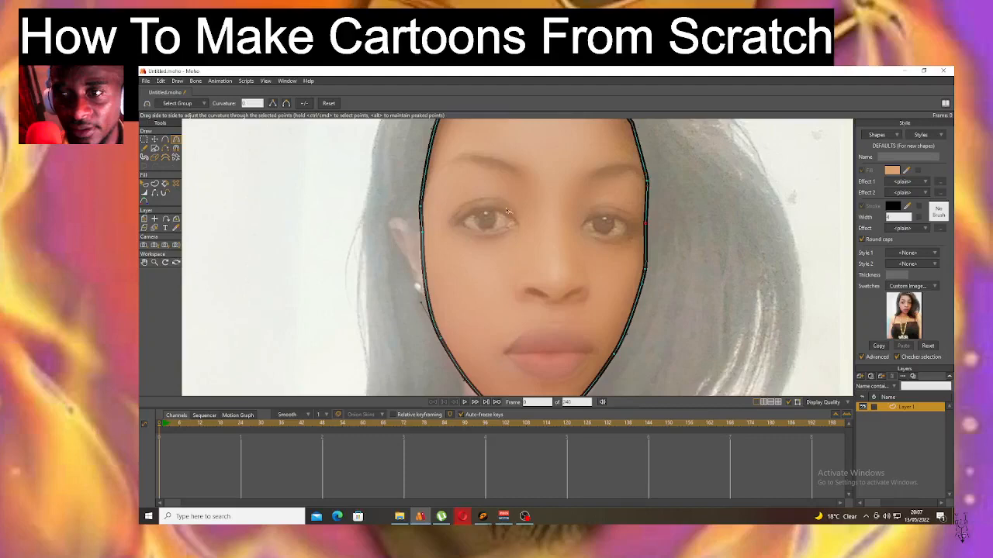
{"action": "left_click", "coordinate": [155, 139]}
{"action": "mouse_move", "coordinate": [643, 226]}
{"action": "left_mouse_down"}
{"action": "mouse_move", "coordinate": [664, 223]}
{"action": "mouse_move", "coordinate": [647, 232]}
{"action": "mouse_move", "coordinate": [665, 240]}
{"action": "mouse_move", "coordinate": [646, 235]}
{"action": "left_mouse_up"}
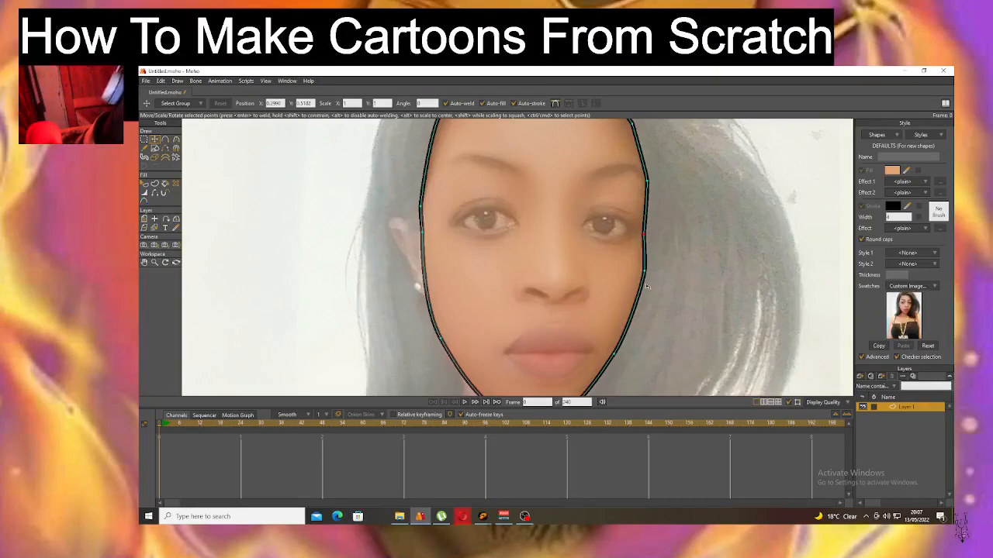
{"action": "left_click", "coordinate": [176, 139]}
{"action": "left_click_drag", "start_coordinate": [654, 282], "coordinate": [759, 437]}
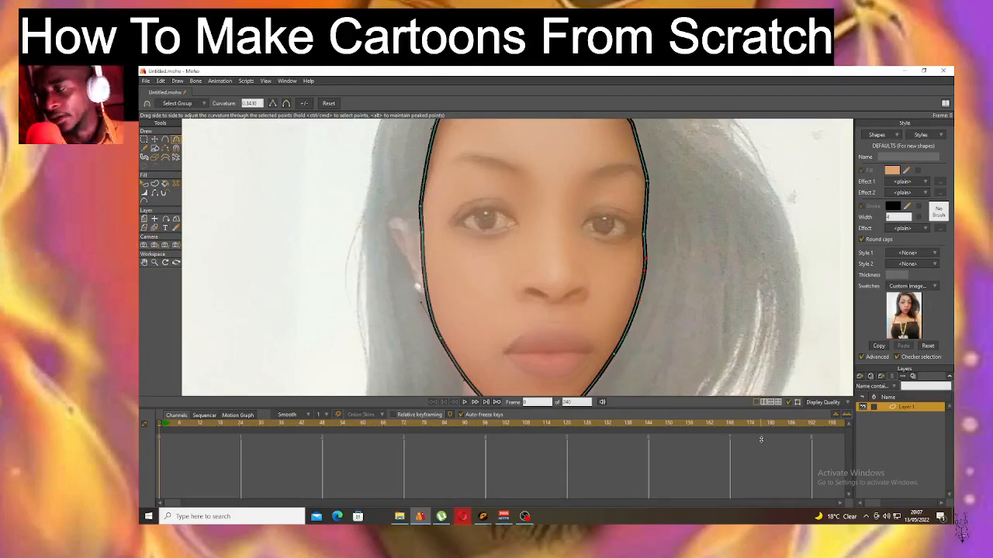
Adjust the chin's curvature, shift the chin point toward the hair side, and nudge both jaw points to fit the portrait.
{"action": "scroll", "coordinate": [547, 373], "scroll_direction": "down", "scroll_amount": 4}
{"action": "scroll", "coordinate": [546, 373], "scroll_direction": "up", "scroll_amount": 2}
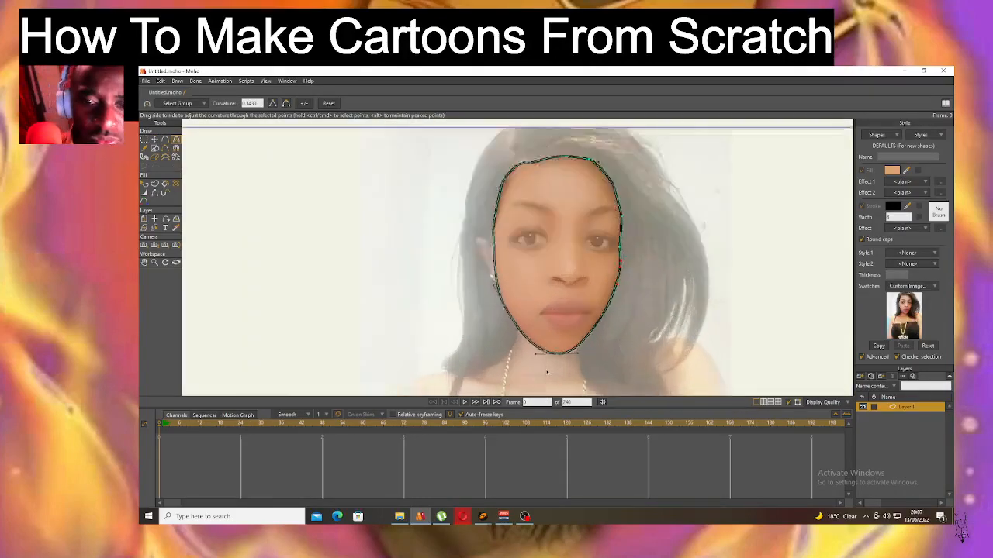
{"action": "scroll", "coordinate": [547, 373], "scroll_direction": "up", "scroll_amount": 2}
{"action": "left_click_drag", "start_coordinate": [571, 342], "coordinate": [500, 300]}
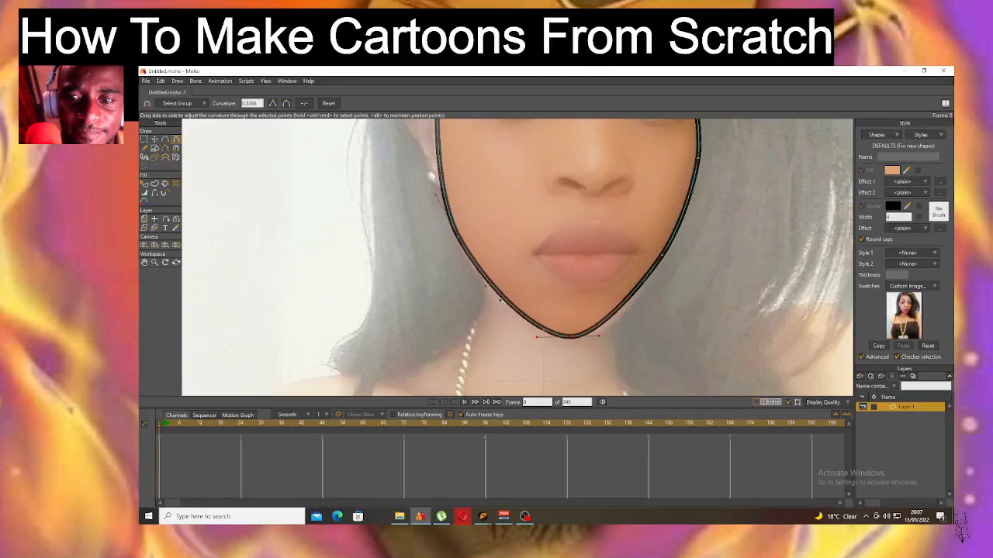
{"action": "left_click", "coordinate": [154, 139]}
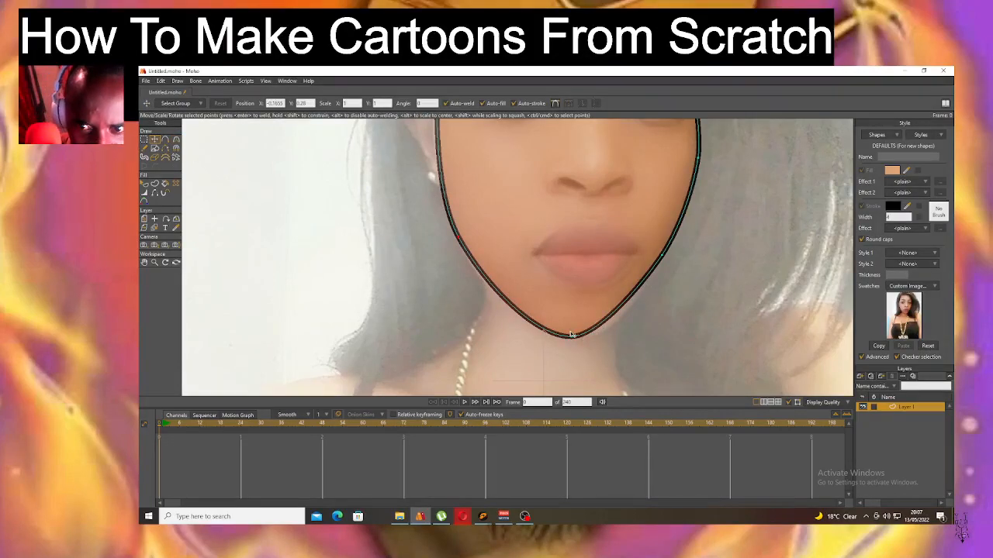
{"action": "left_click_drag", "start_coordinate": [572, 336], "coordinate": [590, 334]}
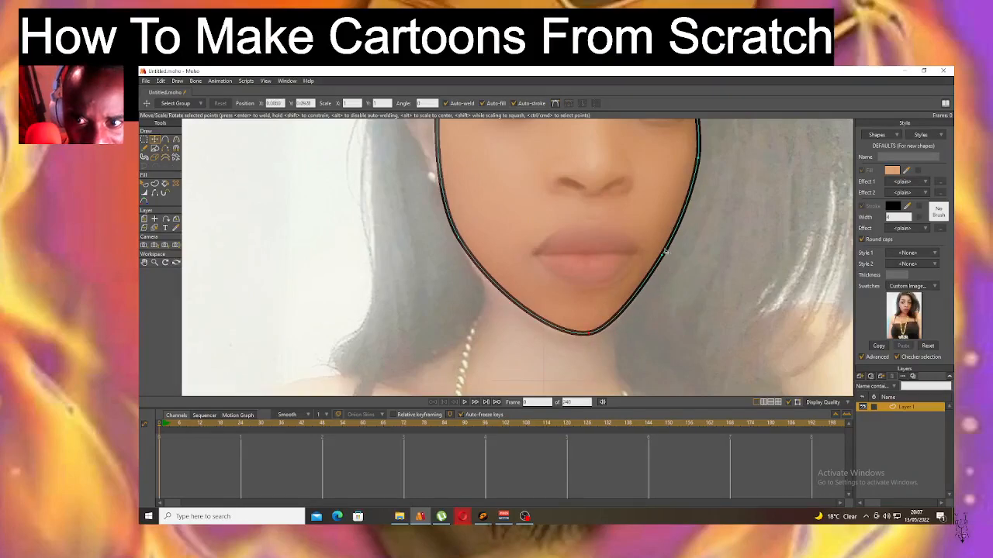
{"action": "left_click_drag", "start_coordinate": [661, 256], "coordinate": [666, 255]}
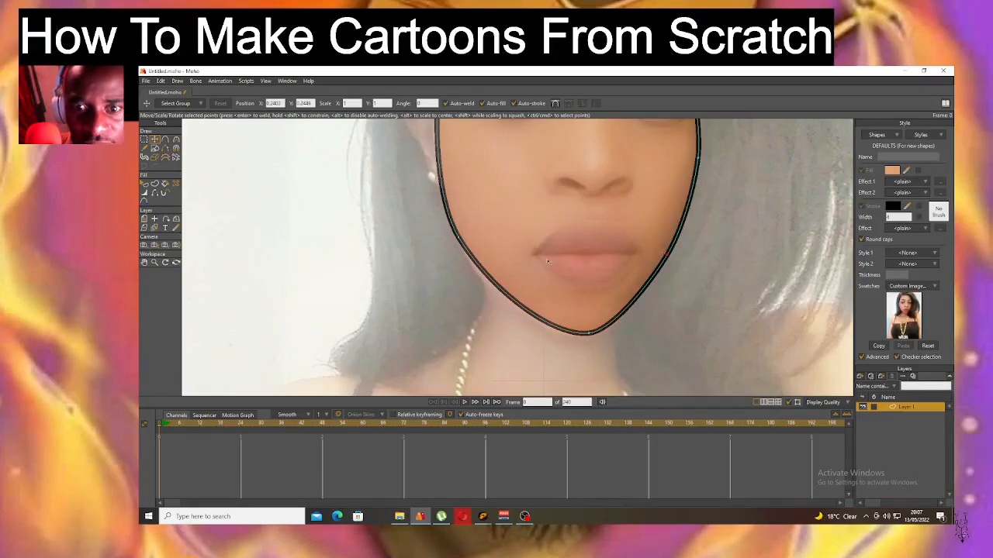
{"action": "left_click_drag", "start_coordinate": [475, 261], "coordinate": [481, 266]}
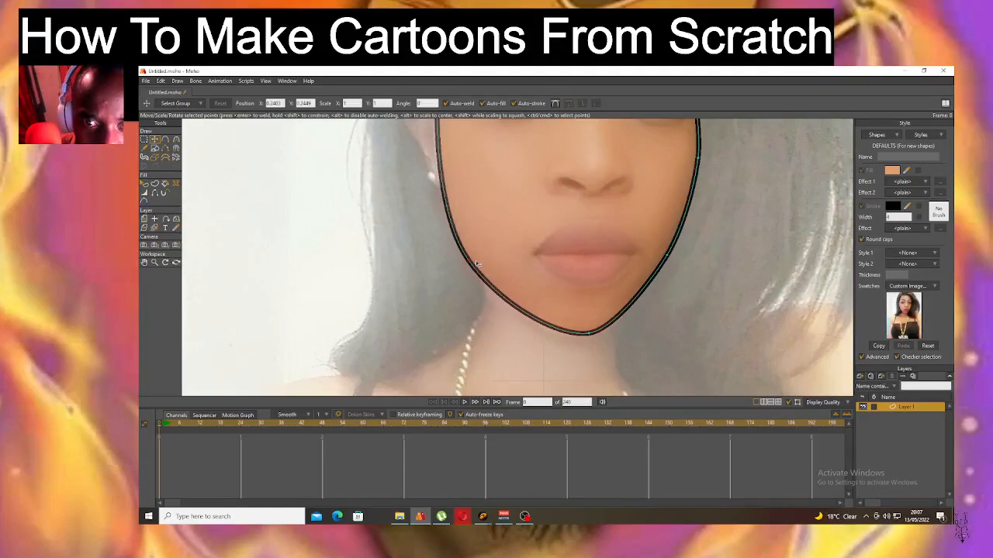
Thin the face outline with the Line Width tool from the ear up to the hairline corner, reaching 0 percent at the forehead edge.
{"action": "scroll", "coordinate": [532, 277], "scroll_direction": "down", "scroll_amount": 3}
{"action": "scroll", "coordinate": [532, 277], "scroll_direction": "down", "scroll_amount": 3}
{"action": "scroll", "coordinate": [536, 203], "scroll_direction": "up", "scroll_amount": 3}
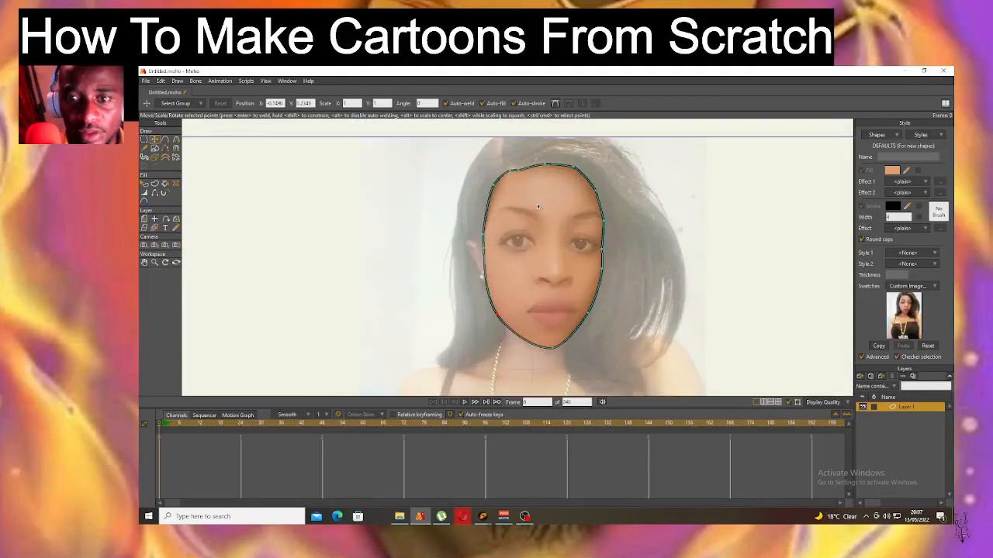
{"action": "scroll", "coordinate": [496, 228], "scroll_direction": "up", "scroll_amount": 2}
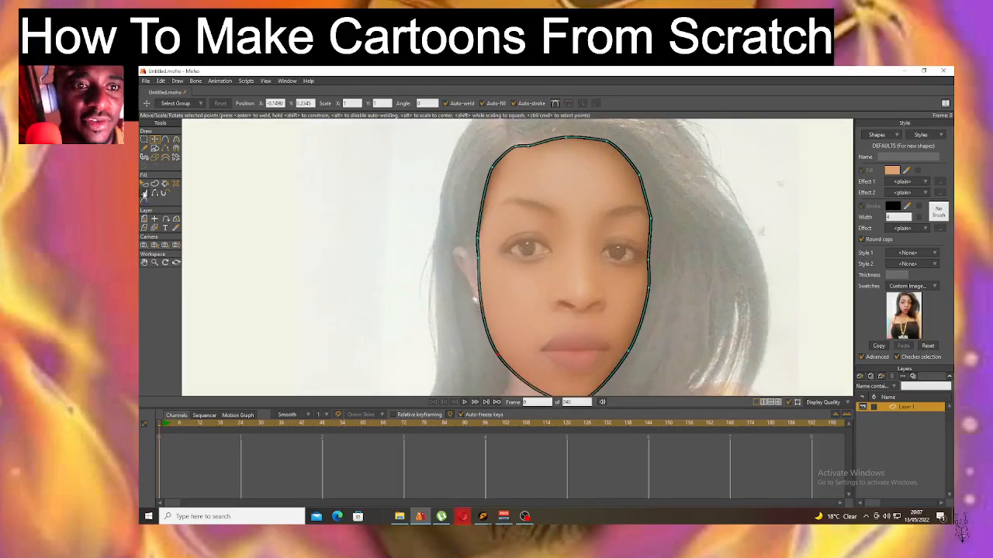
{"action": "left_click", "coordinate": [145, 193]}
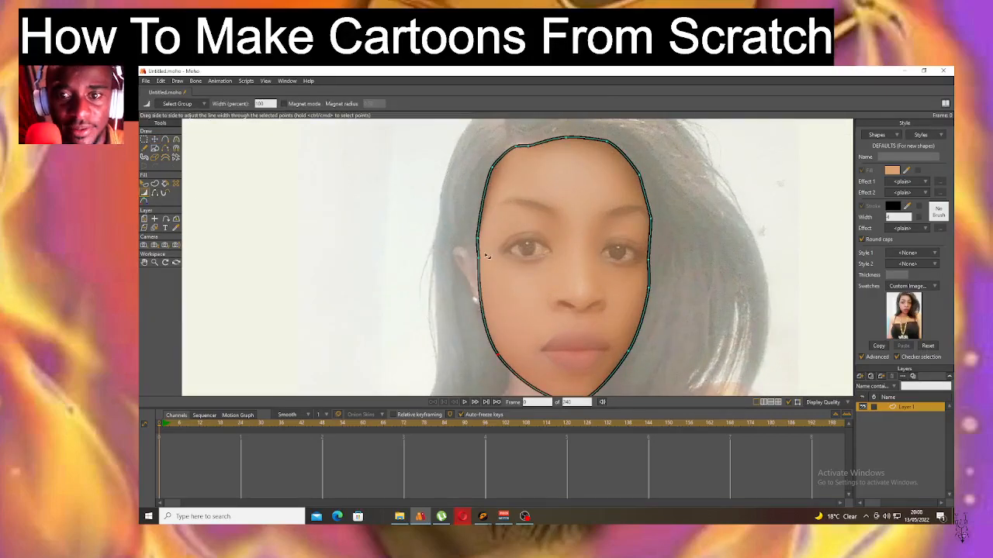
{"action": "left_click_drag", "start_coordinate": [475, 227], "coordinate": [447, 196]}
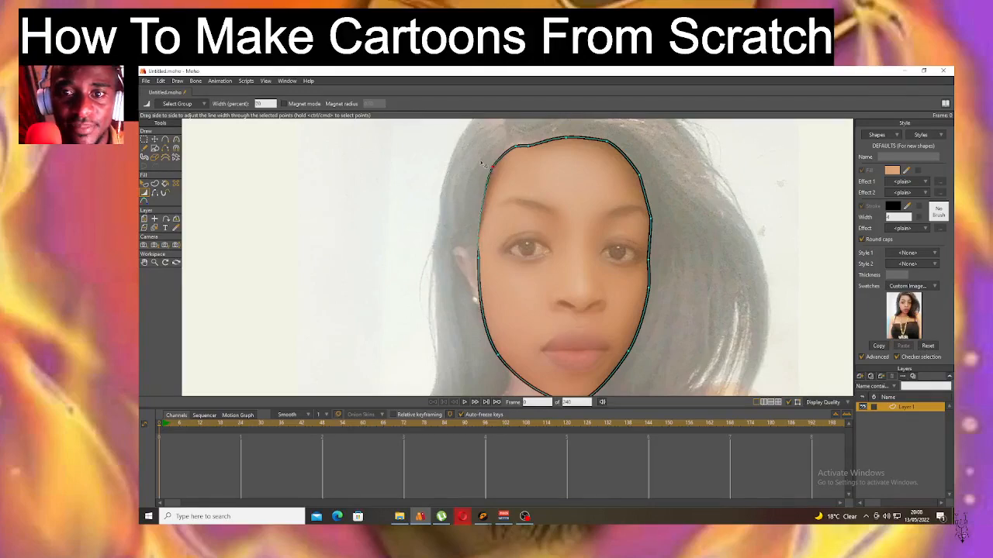
{"action": "left_click_drag", "start_coordinate": [489, 166], "coordinate": [461, 135]}
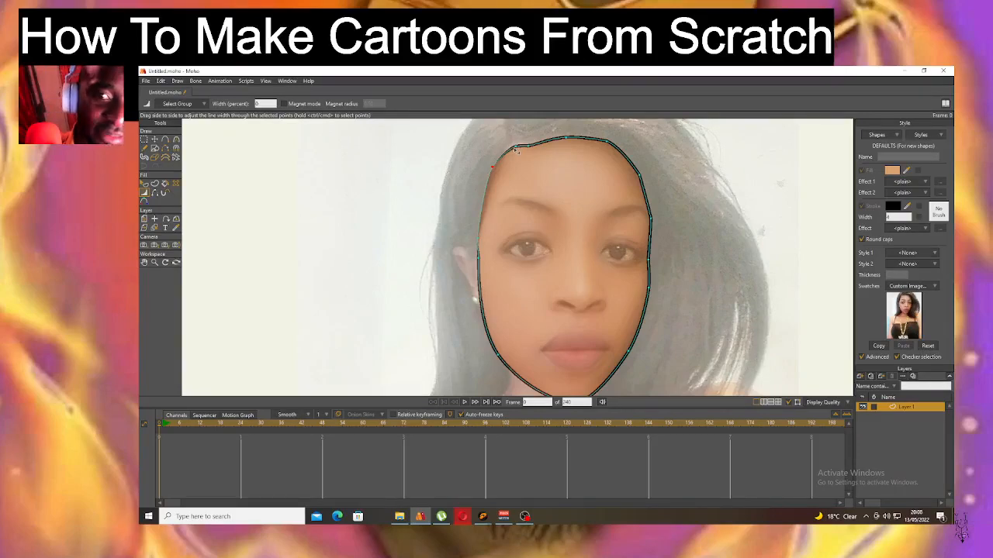
{"action": "left_click_drag", "start_coordinate": [518, 150], "coordinate": [494, 145]}
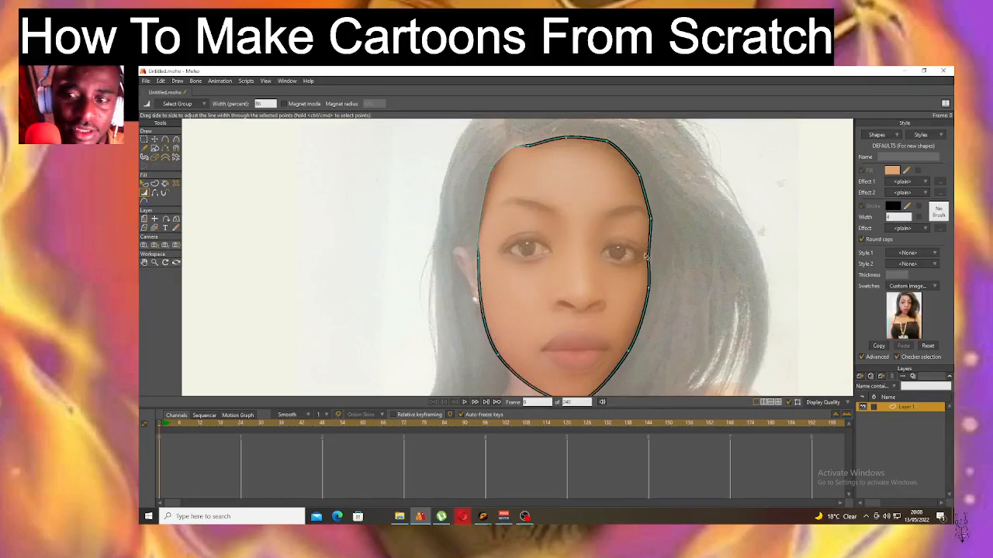
Thin the outline at the hair-side cheek and set the earring-side jaw point's line width to 60 percent.
{"action": "left_click", "coordinate": [648, 287]}
{"action": "left_click_drag", "start_coordinate": [655, 328], "coordinate": [637, 306]}
{"action": "scroll", "coordinate": [650, 279], "scroll_direction": "down", "scroll_amount": 2}
{"action": "left_click_drag", "start_coordinate": [557, 341], "coordinate": [547, 332]}
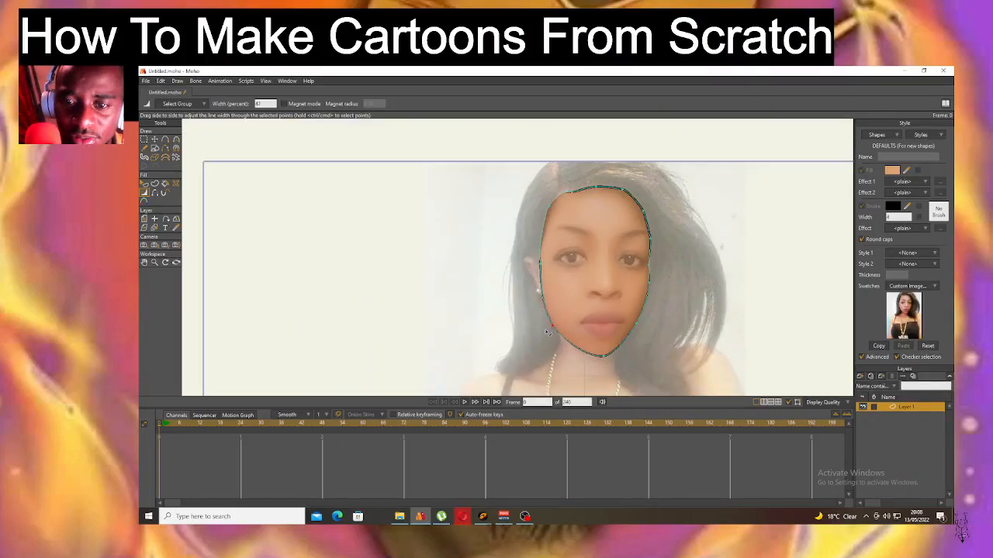
{"action": "left_click_drag", "start_coordinate": [562, 318], "coordinate": [564, 318]}
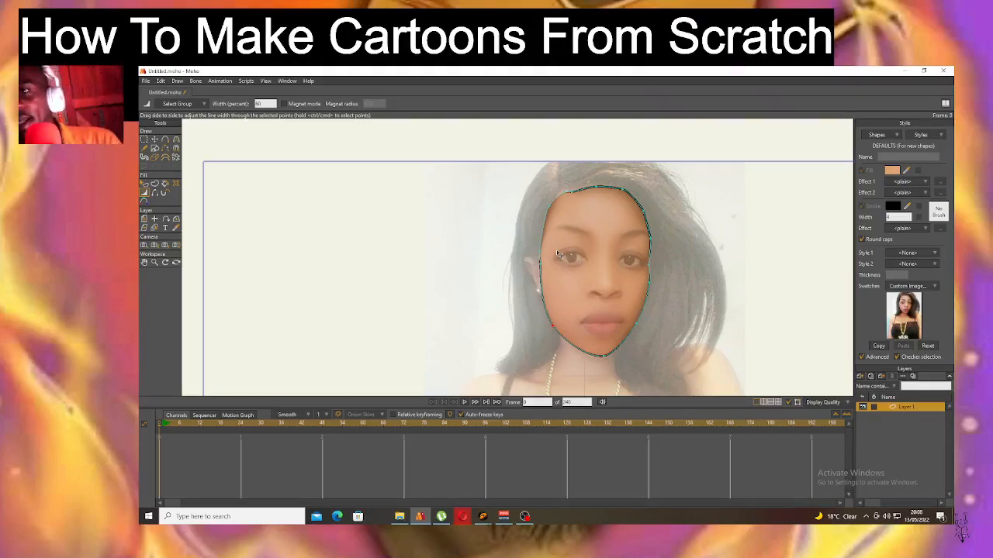
Select the filled face shape with the Select Shape tool.
{"action": "left_click", "coordinate": [144, 186]}
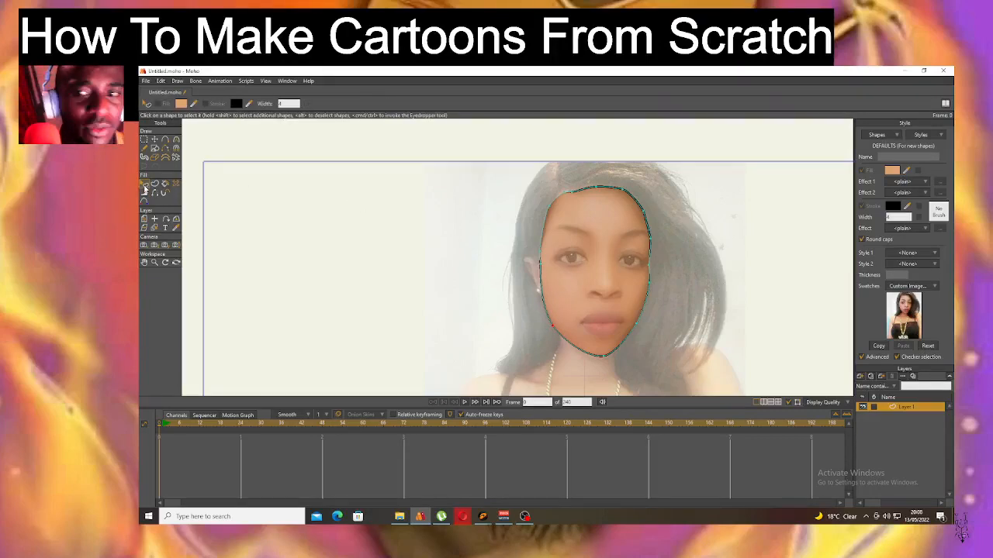
{"action": "left_click", "coordinate": [592, 212]}
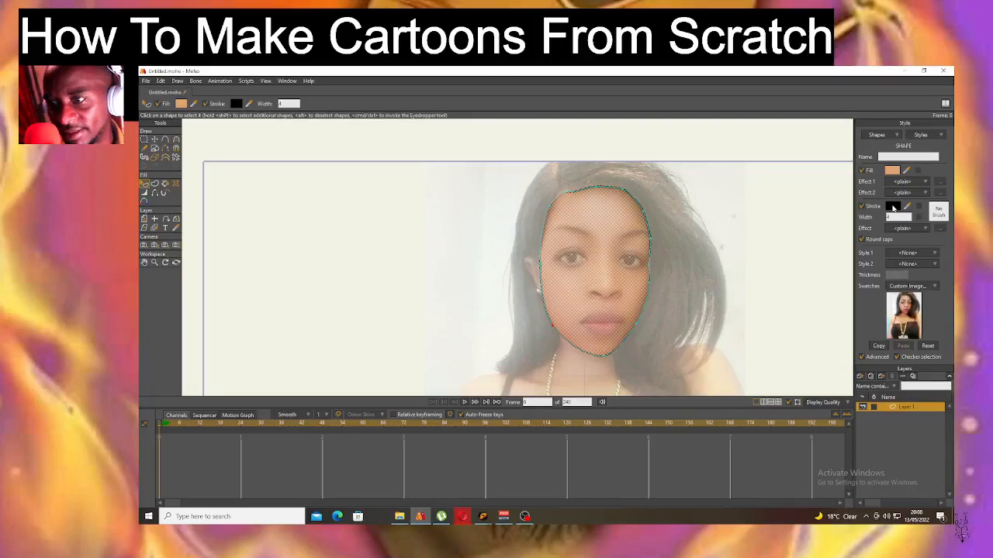
{"action": "scroll", "coordinate": [609, 200], "scroll_direction": "up", "scroll_amount": 8}
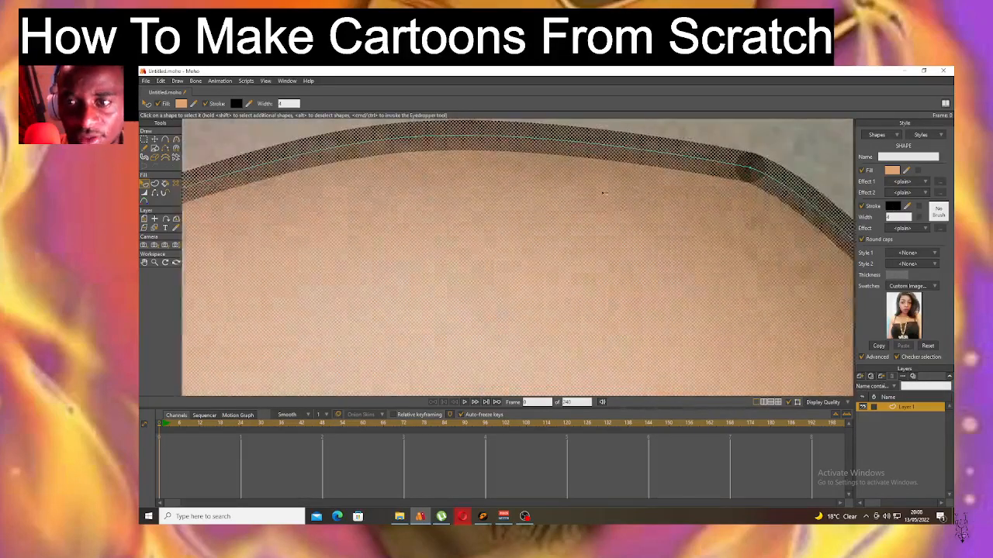
{"action": "left_click", "coordinate": [893, 207]}
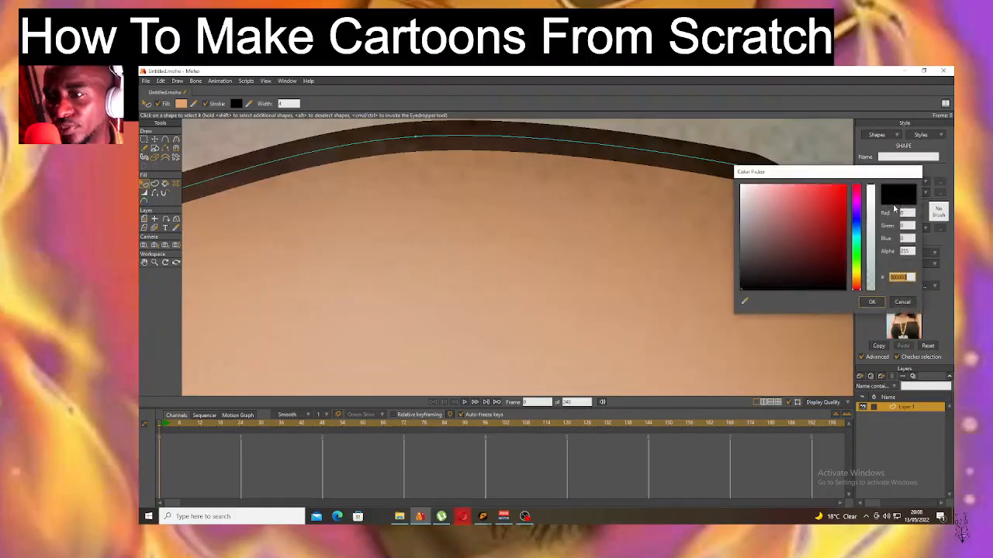
{"action": "left_click", "coordinate": [910, 302]}
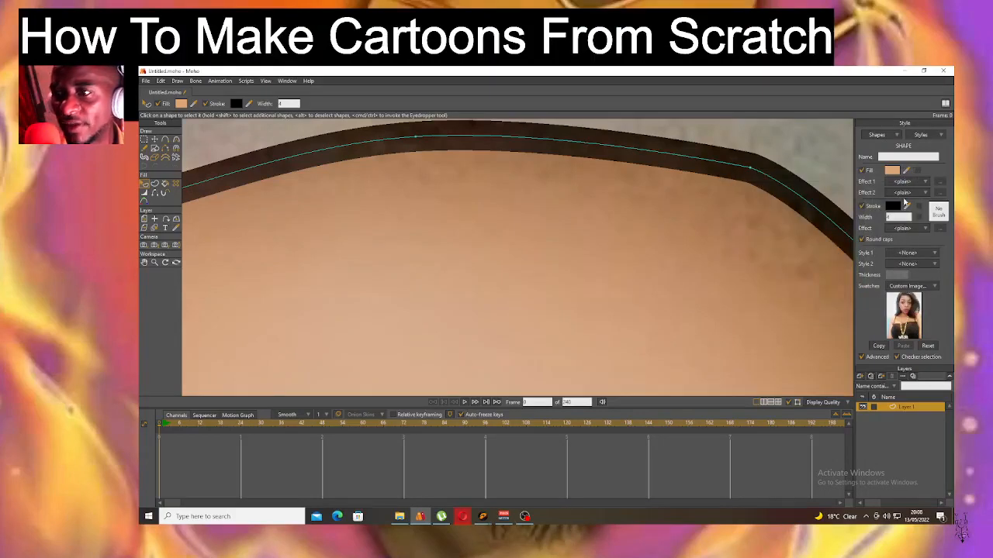
{"action": "left_click", "coordinate": [894, 207]}
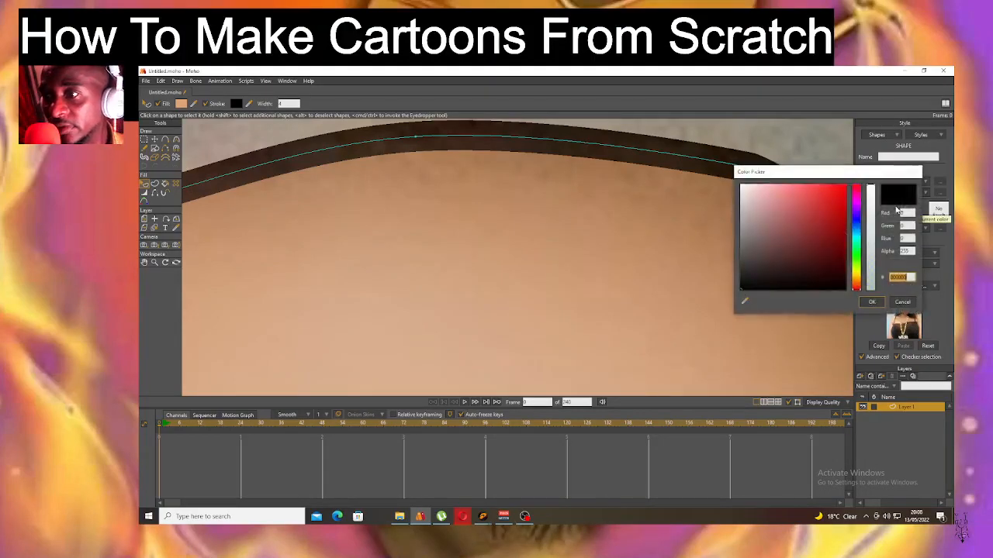
{"action": "left_click", "coordinate": [902, 302]}
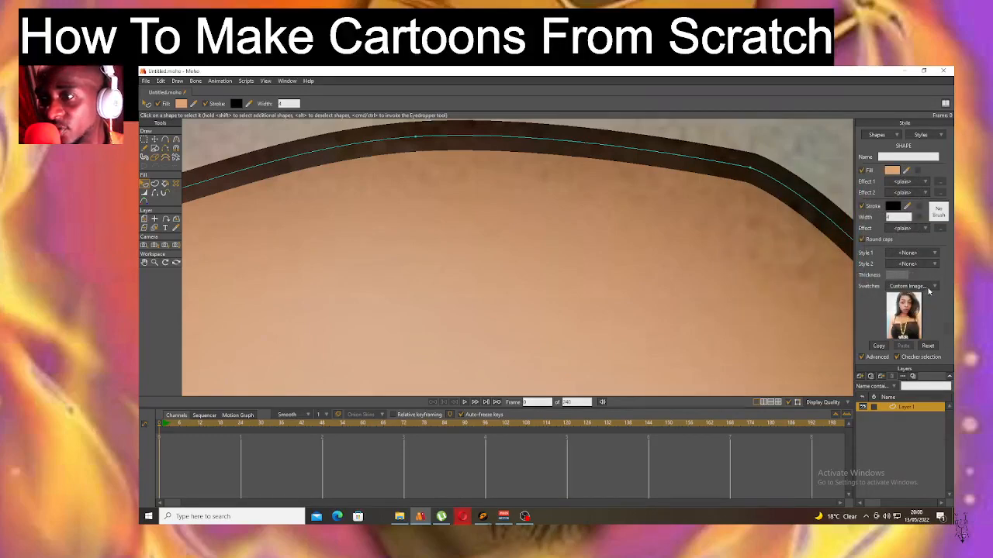
Switch the swatches to Basic Colors.png and set the face shape's stroke color to dark brown.
{"action": "left_click", "coordinate": [928, 287]}
{"action": "left_click", "coordinate": [930, 310]}
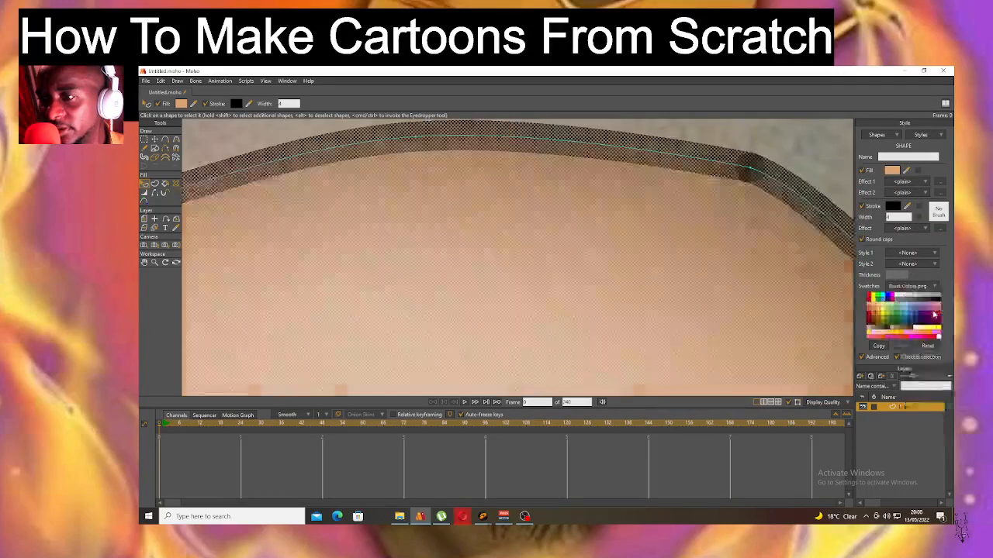
{"action": "left_click", "coordinate": [922, 318]}
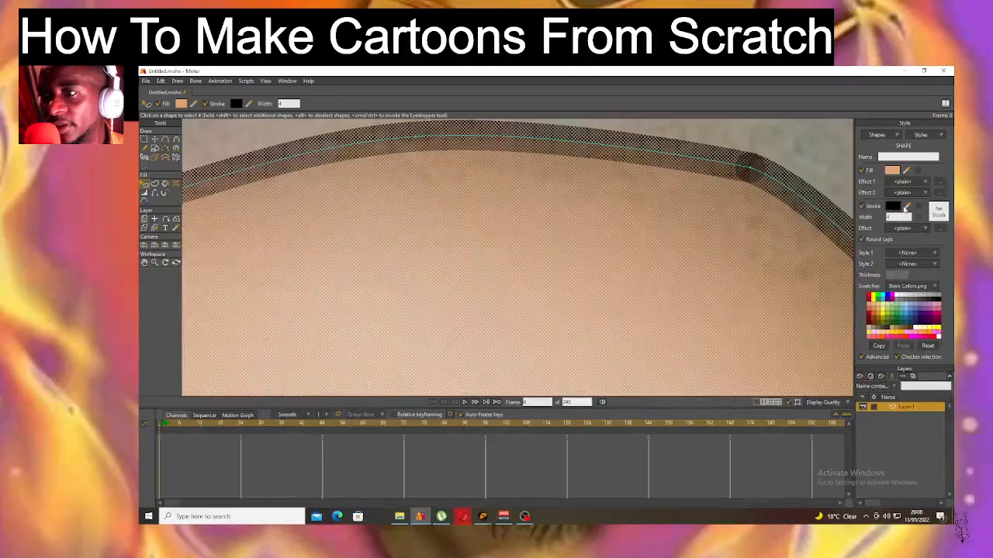
{"action": "left_click", "coordinate": [921, 320]}
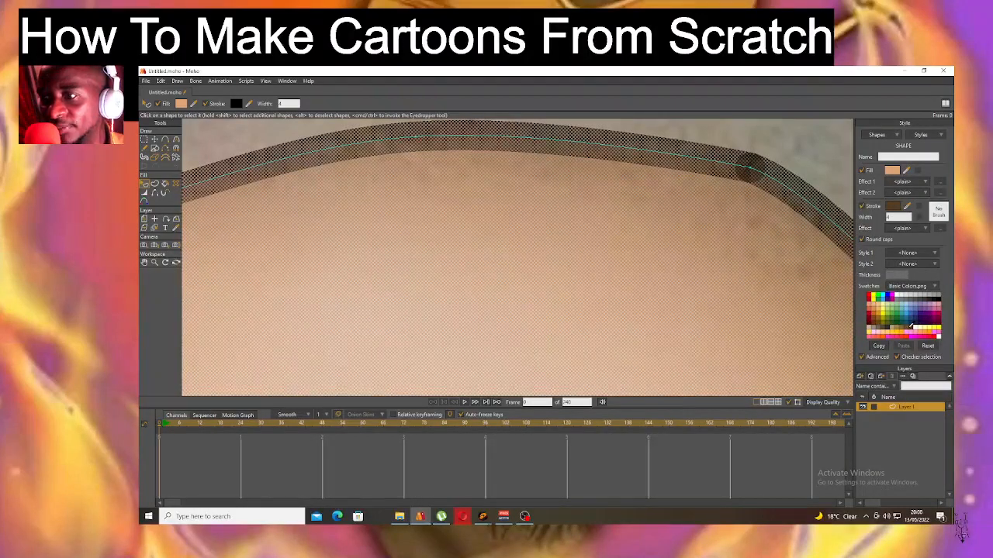
Render a preview of the frame to check the face's brown outline, and close the preview.
{"action": "scroll", "coordinate": [573, 201], "scroll_direction": "down", "scroll_amount": 2}
{"action": "scroll", "coordinate": [573, 202], "scroll_direction": "down", "scroll_amount": 4}
{"action": "scroll", "coordinate": [575, 226], "scroll_direction": "up", "scroll_amount": 1}
{"action": "key", "text": "ctrl+r"}
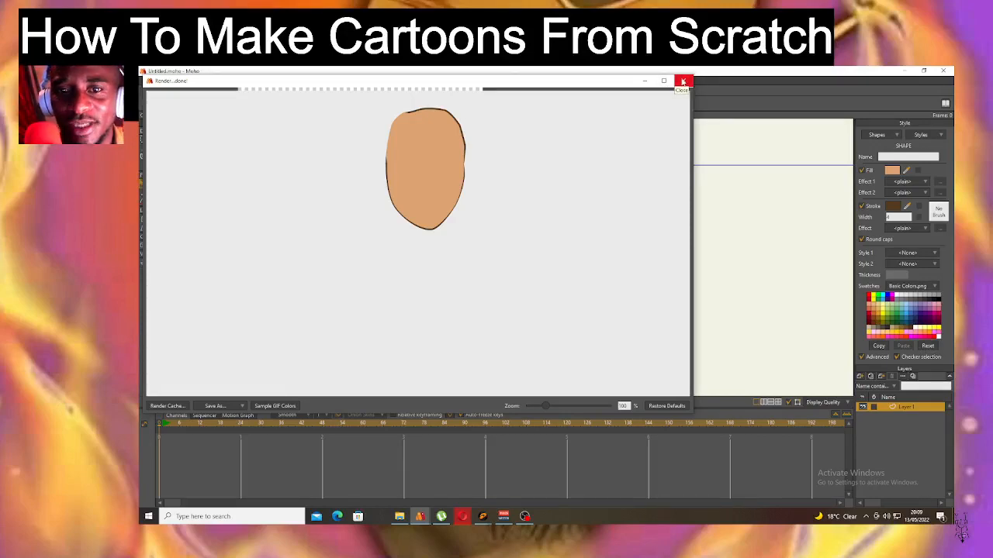
{"action": "left_click", "coordinate": [683, 82]}
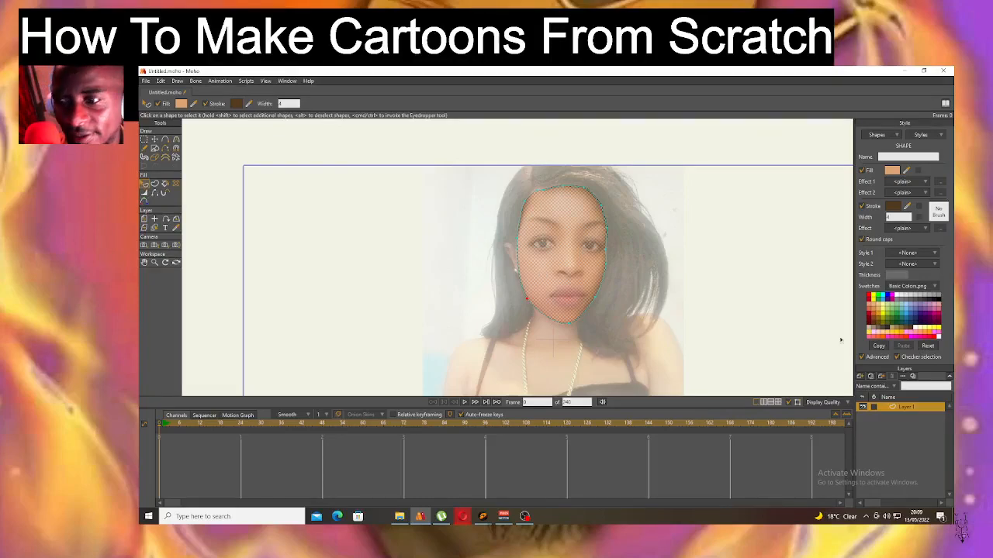
Try a medium brown fill on the face shape and check it in a render preview.
{"action": "left_click", "coordinate": [902, 331]}
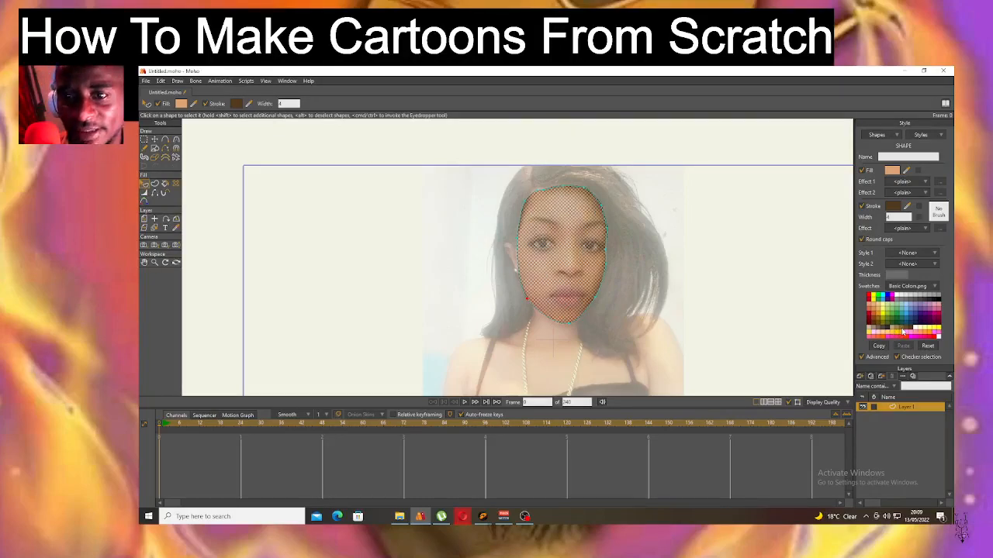
{"action": "key", "text": "ctrl+r"}
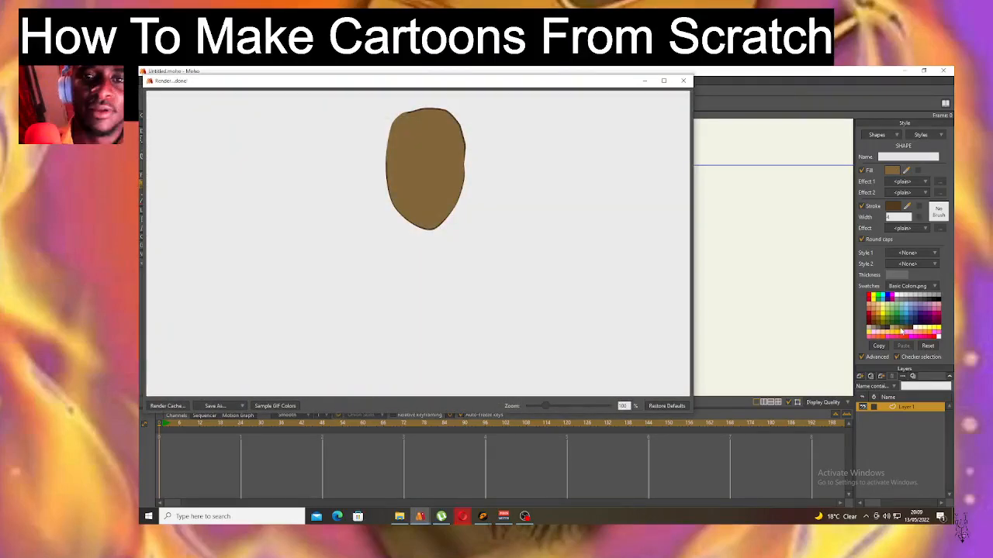
{"action": "left_click", "coordinate": [682, 81]}
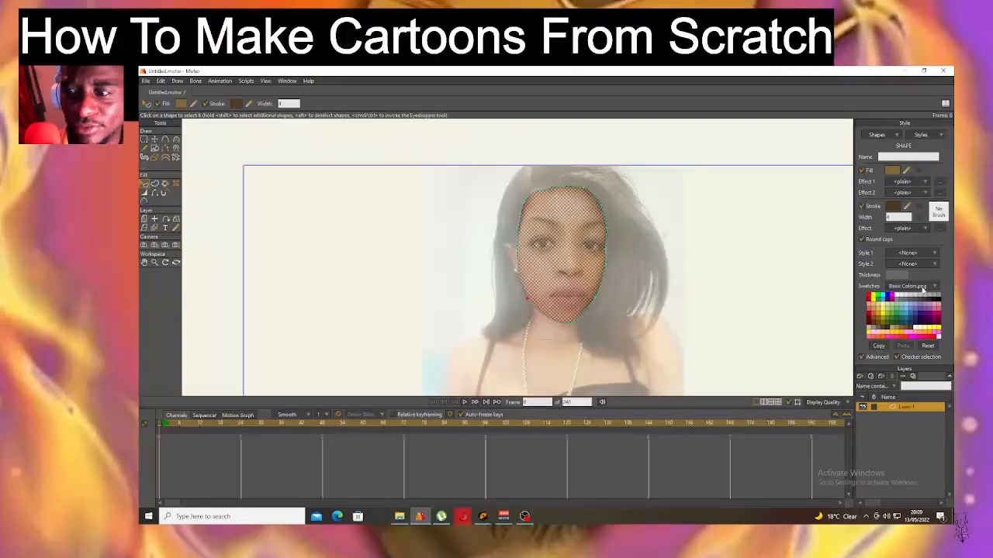
Set the face shape's fill to a light tan swatch and check it in a render preview.
{"action": "left_click", "coordinate": [892, 329]}
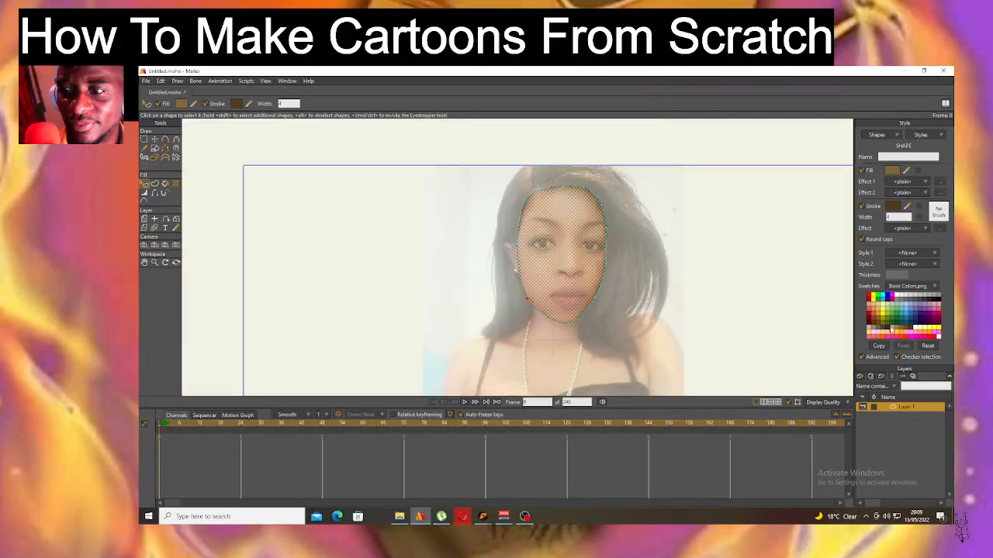
{"action": "key", "text": "ctrl+r"}
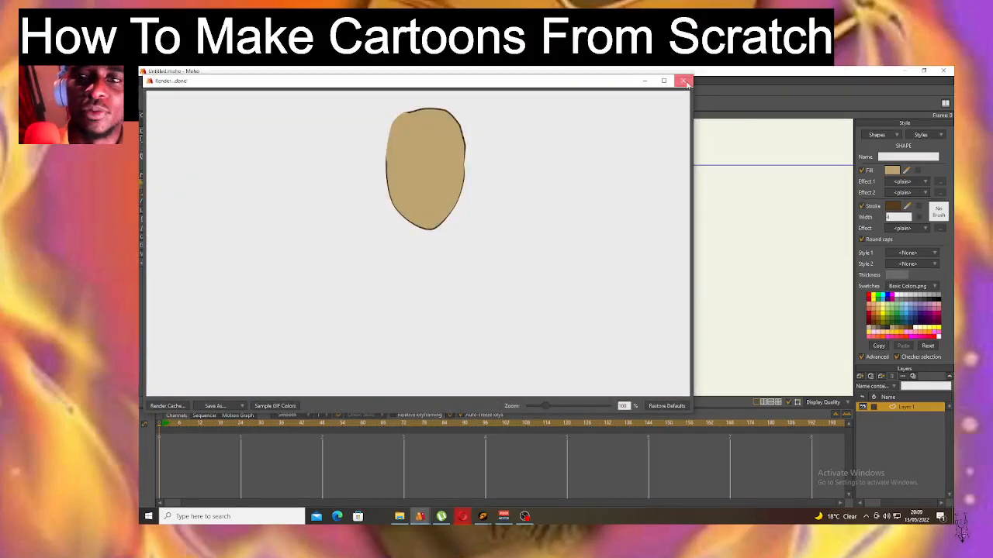
{"action": "left_click", "coordinate": [682, 81]}
Rename the face's vector layer as Face.
{"action": "scroll", "coordinate": [523, 230], "scroll_direction": "up", "scroll_amount": 3}
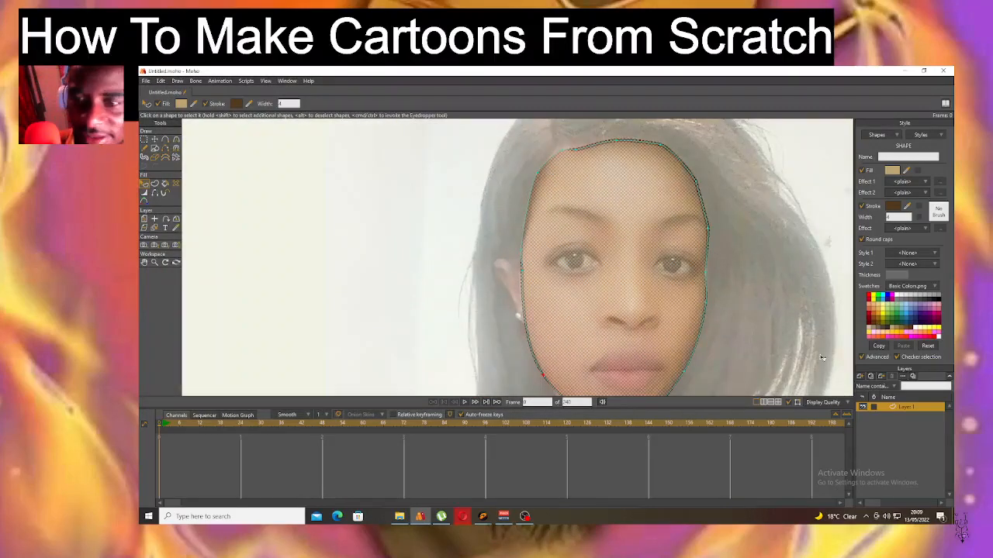
{"action": "double_click", "coordinate": [893, 408]}
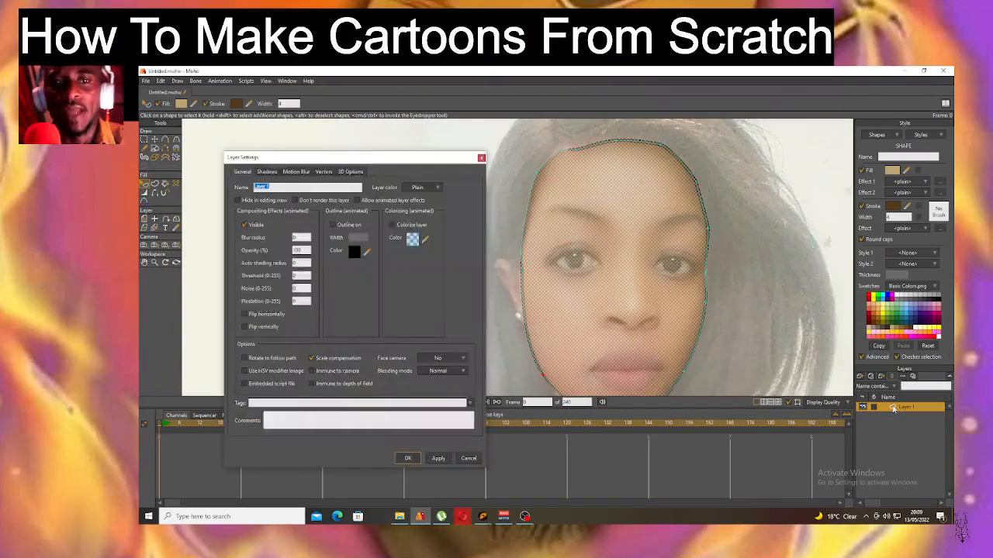
{"action": "type", "text": "Face"}
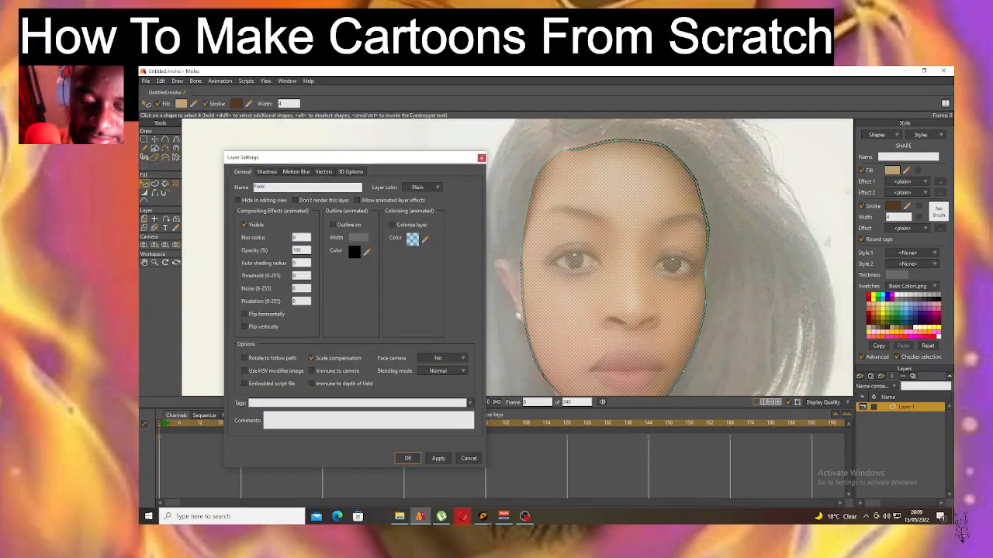
{"action": "key", "text": "Return"}
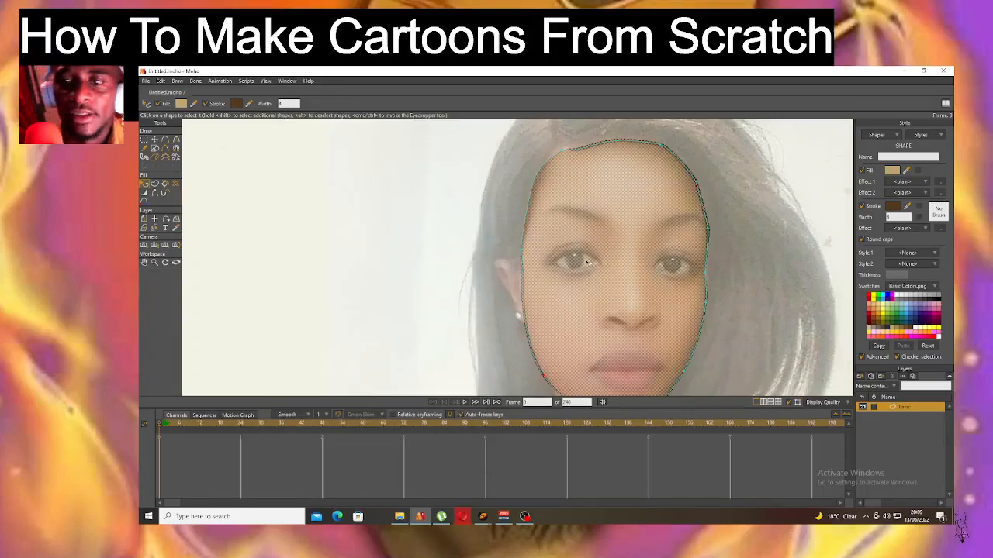
Add a new vector layer above the Face layer.
{"action": "scroll", "coordinate": [647, 237], "scroll_direction": "down", "scroll_amount": 3}
{"action": "scroll", "coordinate": [599, 140], "scroll_direction": "up", "scroll_amount": 3}
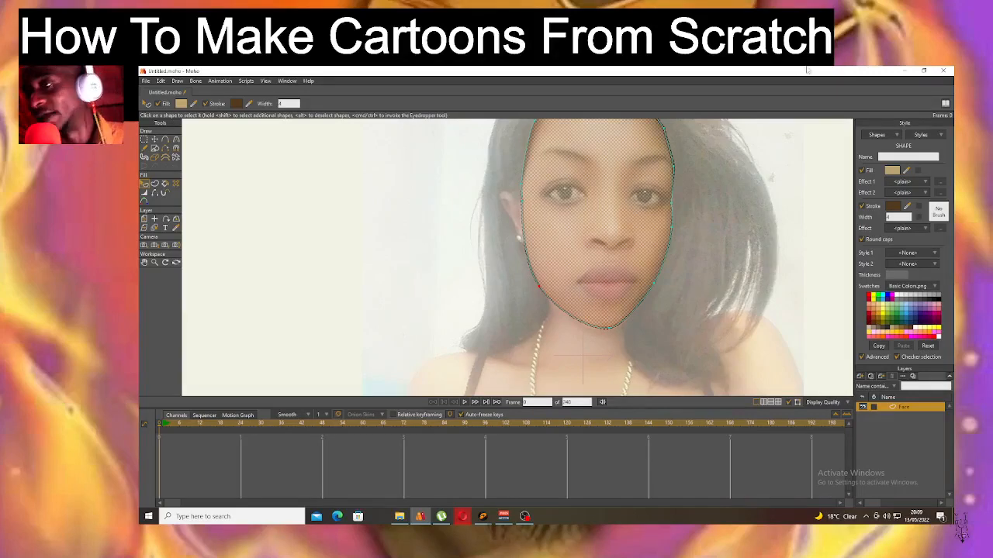
{"action": "left_click", "coordinate": [860, 376]}
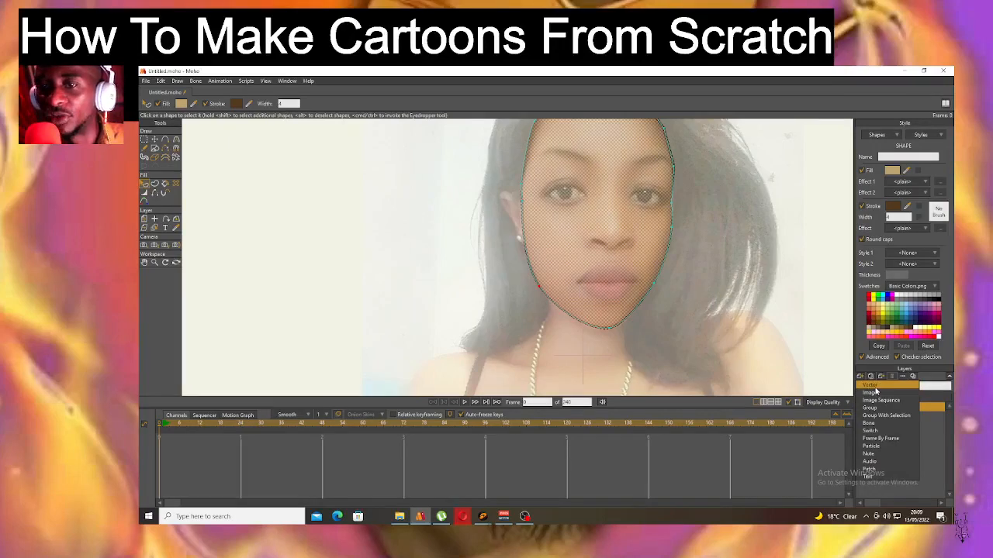
{"action": "left_click", "coordinate": [873, 388]}
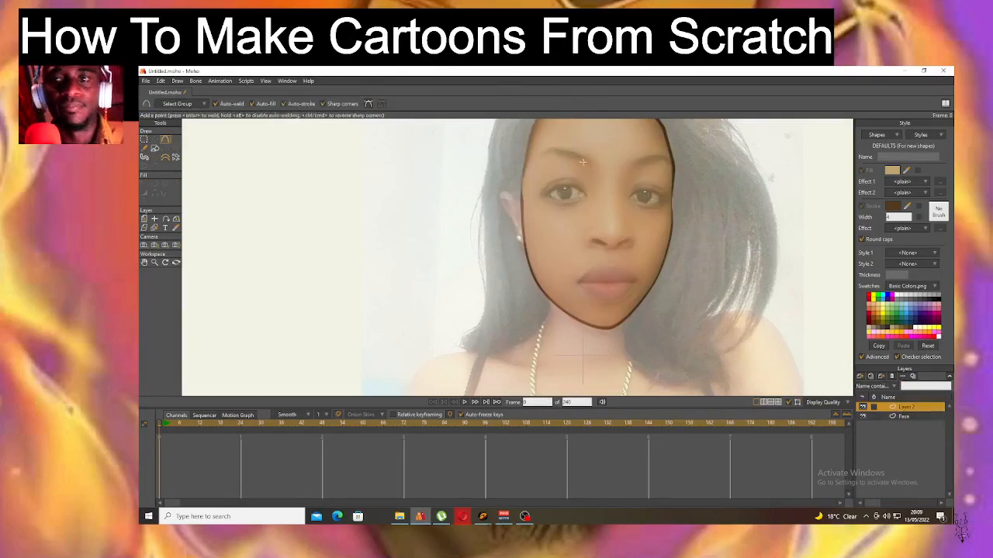
Trace the earring-side eye as a closed eight-point shape along its lower and upper lids with the Add Point tool.
{"action": "scroll", "coordinate": [581, 142], "scroll_direction": "up", "scroll_amount": 5}
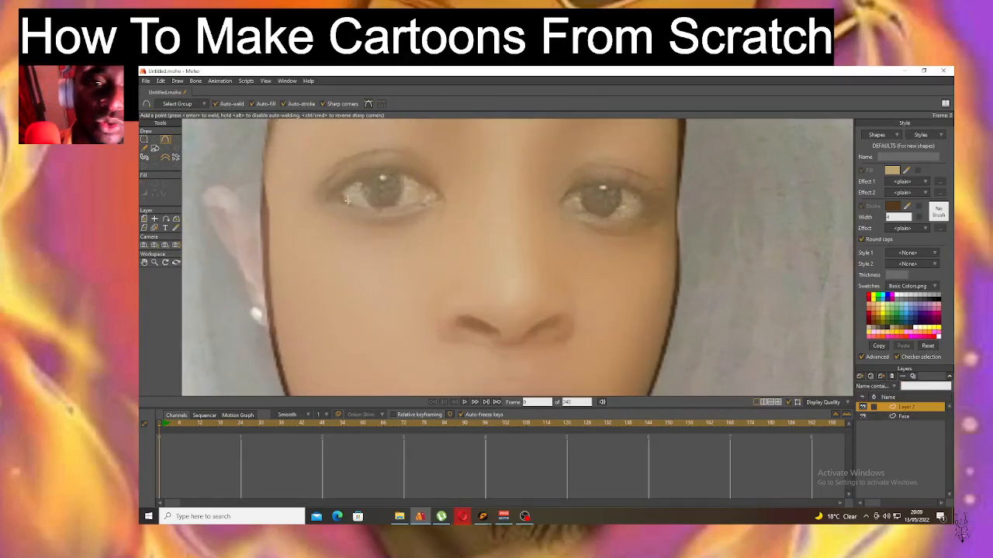
{"action": "scroll", "coordinate": [347, 203], "scroll_direction": "up", "scroll_amount": 3}
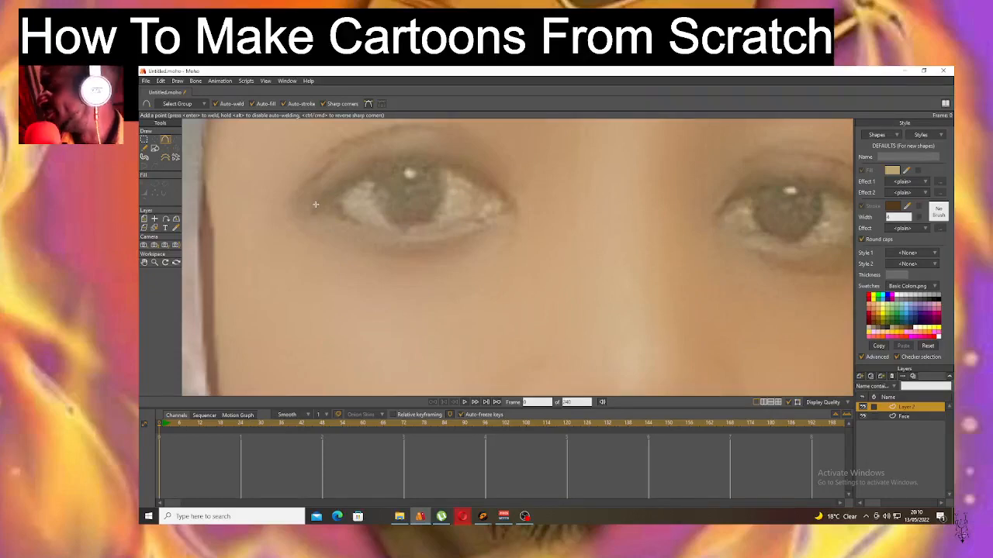
{"action": "left_click_drag", "start_coordinate": [334, 201], "coordinate": [486, 214]}
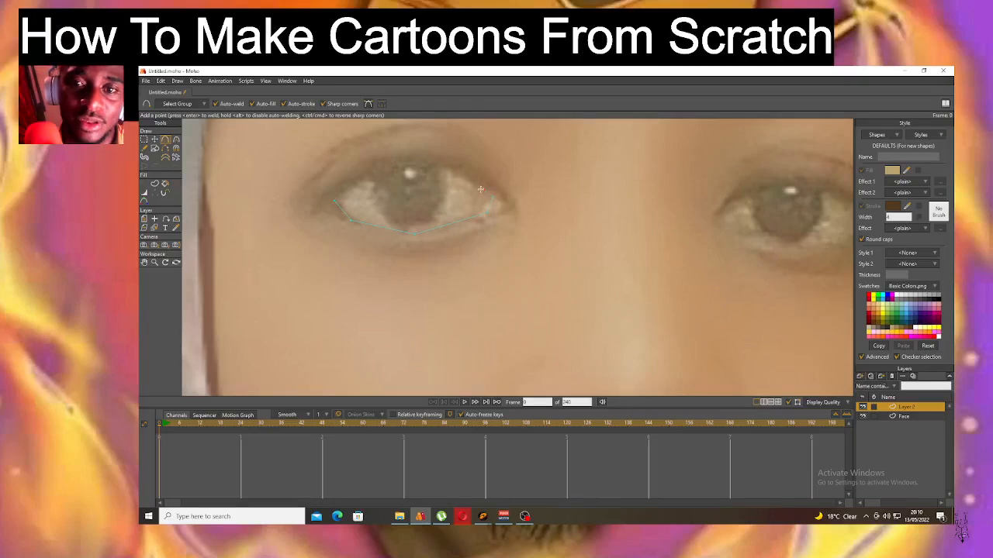
{"action": "left_click", "coordinate": [453, 171]}
{"action": "left_click_drag", "start_coordinate": [451, 170], "coordinate": [334, 201]}
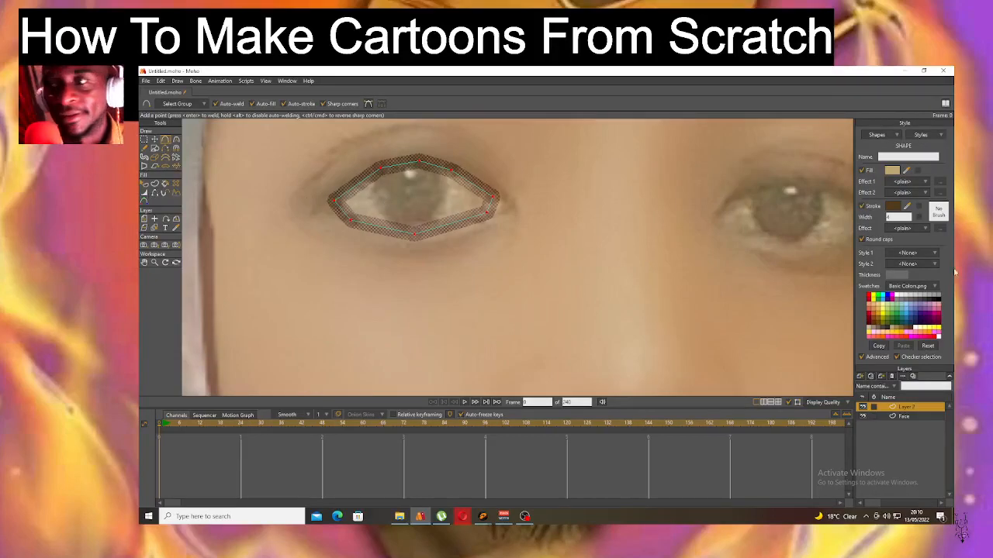
Reduce the eye shape's stroke width to 1.
{"action": "type", "text": "2"}
{"action": "key", "text": "Return"}
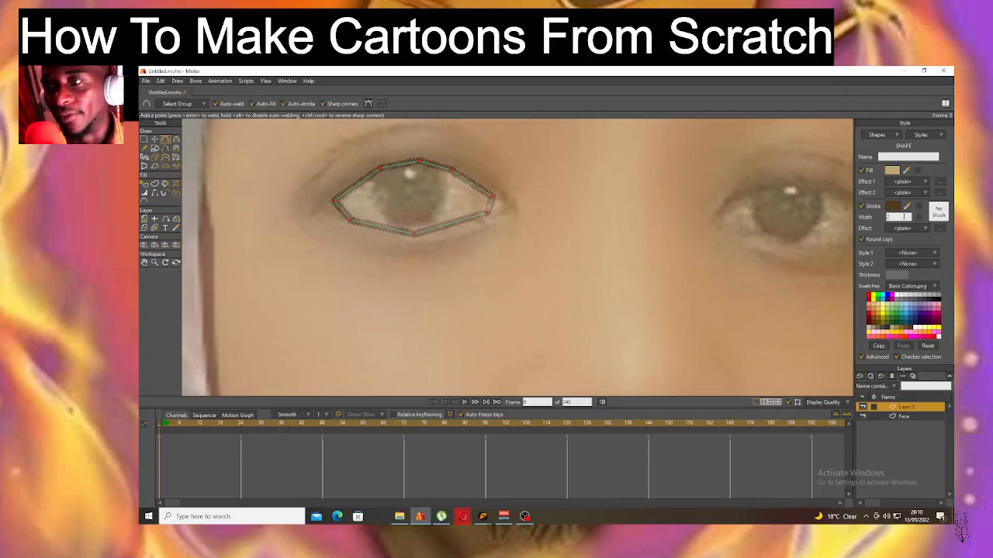
{"action": "key", "text": "Return"}
{"action": "scroll", "coordinate": [901, 217], "scroll_direction": "up", "scroll_amount": 2}
{"action": "scroll", "coordinate": [898, 217], "scroll_direction": "down", "scroll_amount": 2}
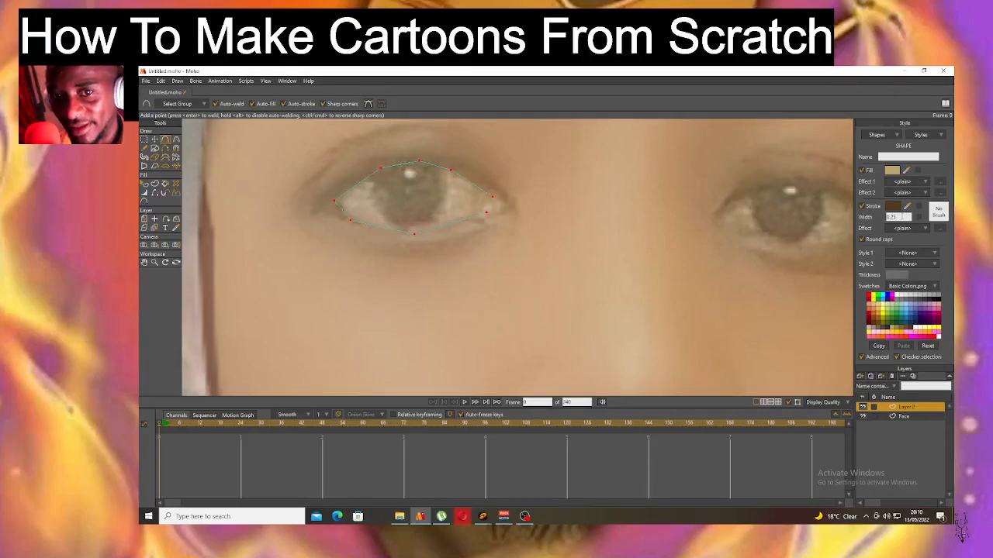
{"action": "scroll", "coordinate": [899, 218], "scroll_direction": "up", "scroll_amount": 2}
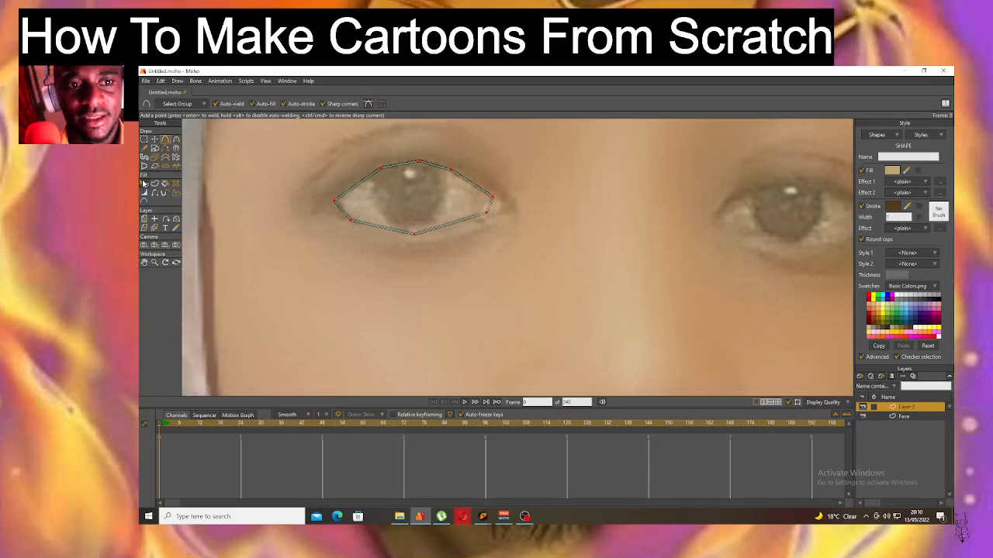
Fill the eye shape with white (FFFFFF).
{"action": "left_click", "coordinate": [144, 183]}
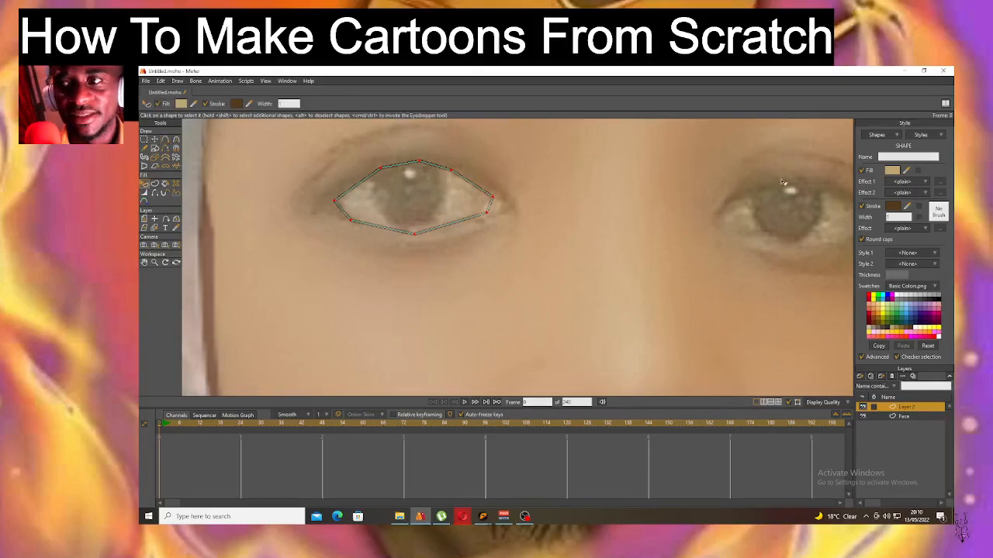
{"action": "left_click", "coordinate": [892, 170]}
{"action": "left_click", "coordinate": [742, 184]}
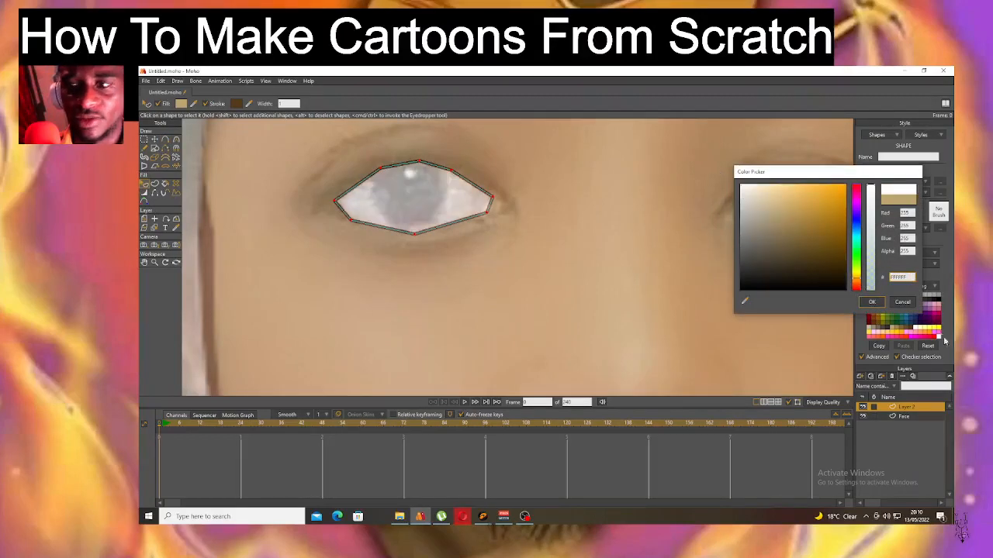
{"action": "left_click", "coordinate": [872, 301]}
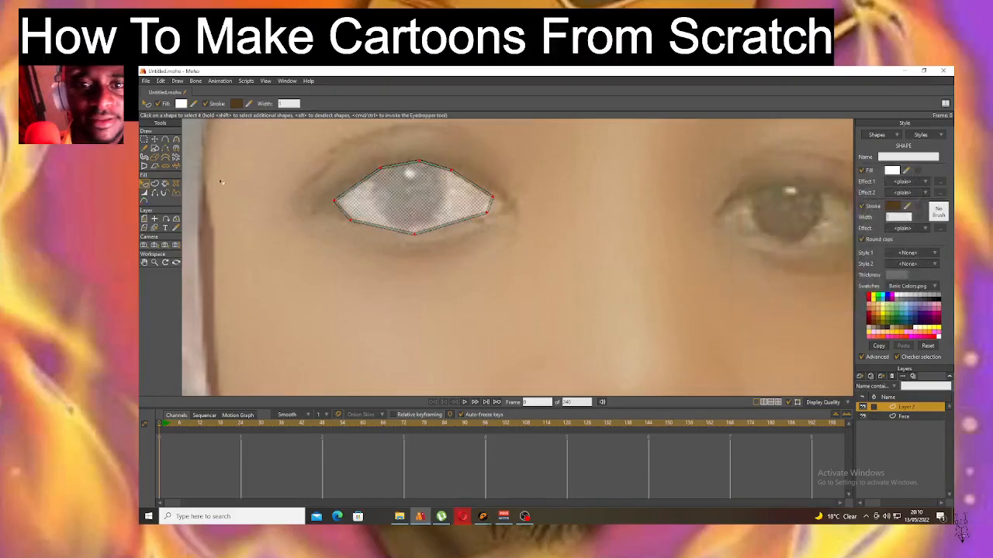
Round the lower lid at its middle point and adjust the two nose-side corner points' curvature with the Curvature tool.
{"action": "left_click", "coordinate": [154, 140]}
{"action": "left_click", "coordinate": [176, 140]}
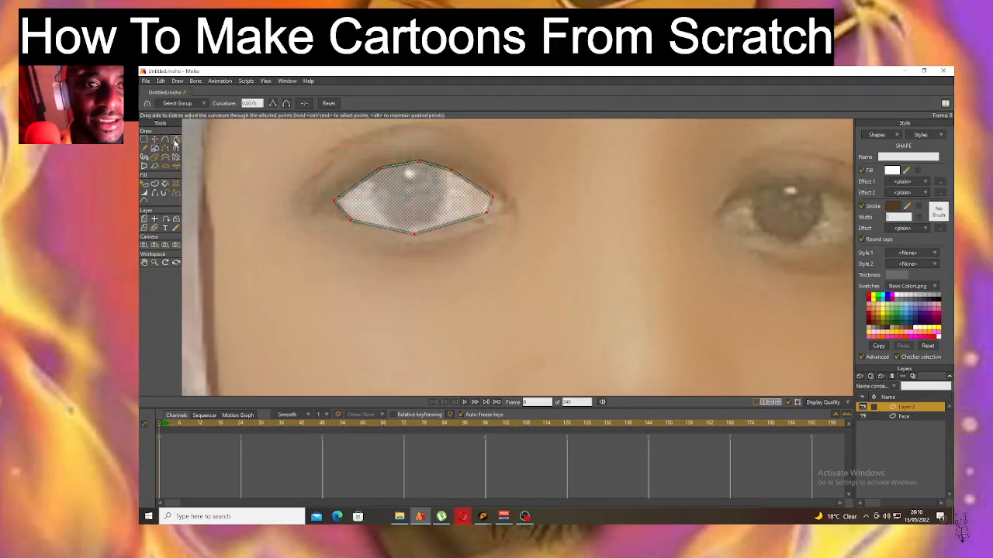
{"action": "left_click", "coordinate": [155, 141]}
{"action": "left_click", "coordinate": [262, 166]}
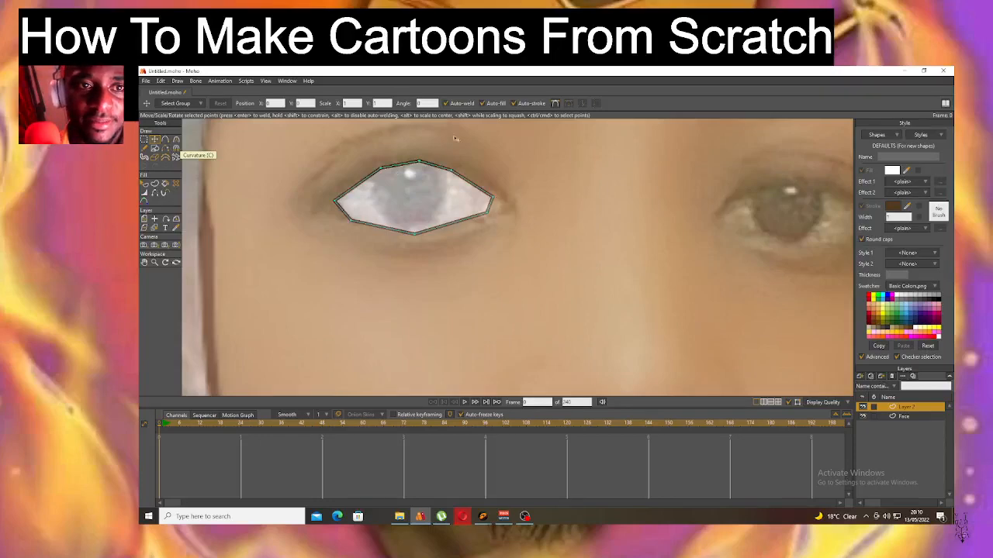
{"action": "left_click", "coordinate": [177, 143]}
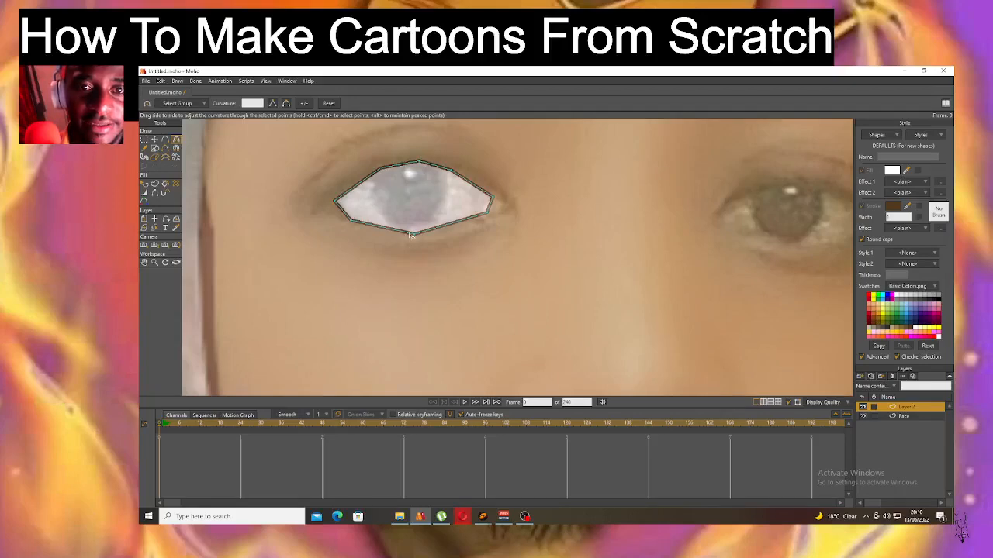
{"action": "left_click_drag", "start_coordinate": [417, 234], "coordinate": [614, 220]}
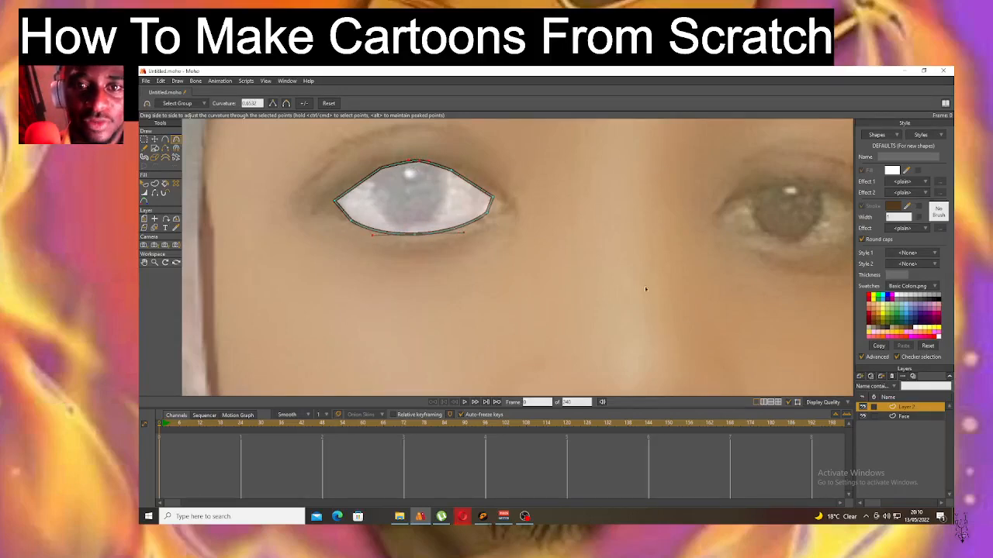
{"action": "left_click", "coordinate": [490, 197]}
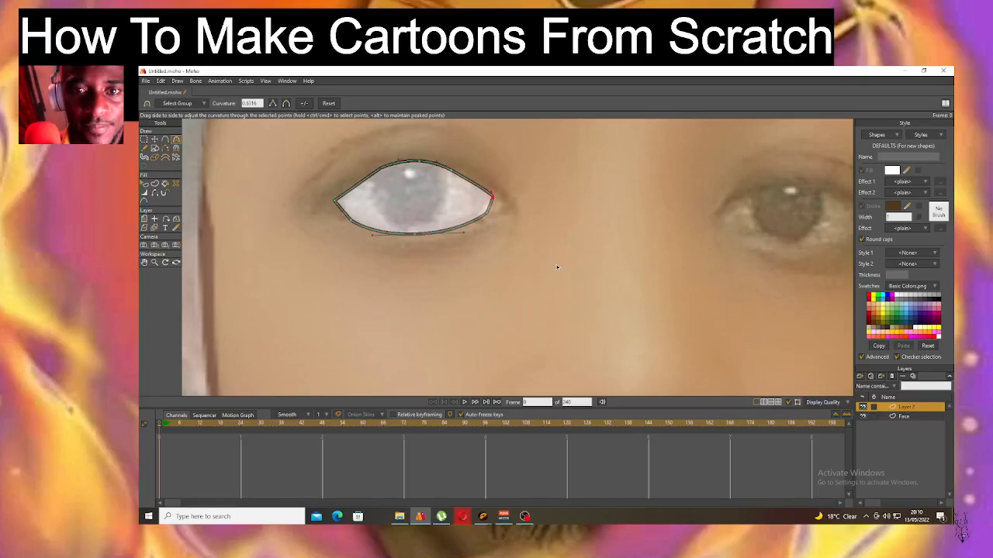
{"action": "left_click_drag", "start_coordinate": [497, 225], "coordinate": [583, 290]}
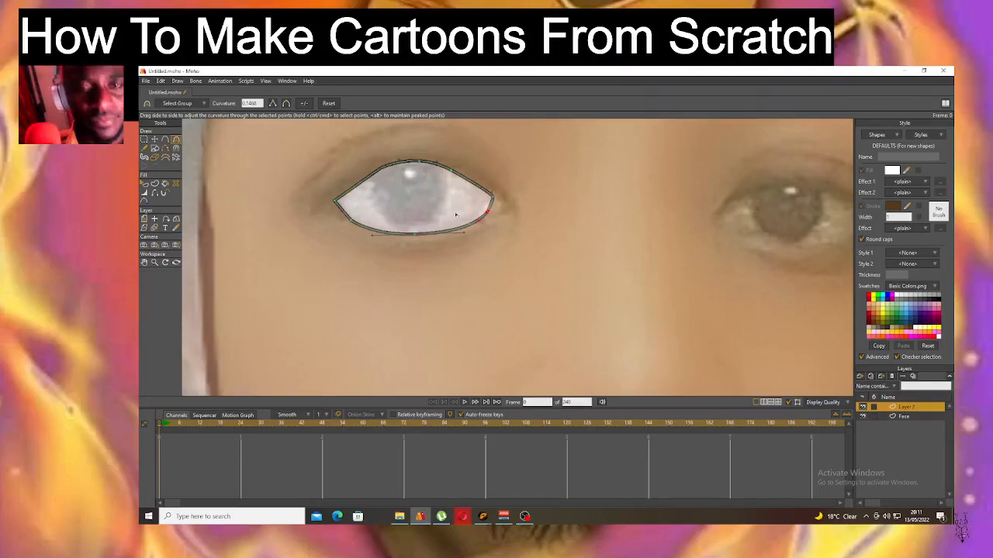
Smooth the eye outline at the ear-side upper and lower lid points to a curvature of about 0.30.
{"action": "scroll", "coordinate": [353, 205], "scroll_direction": "up", "scroll_amount": 2}
{"action": "left_click_drag", "start_coordinate": [395, 153], "coordinate": [374, 161]}
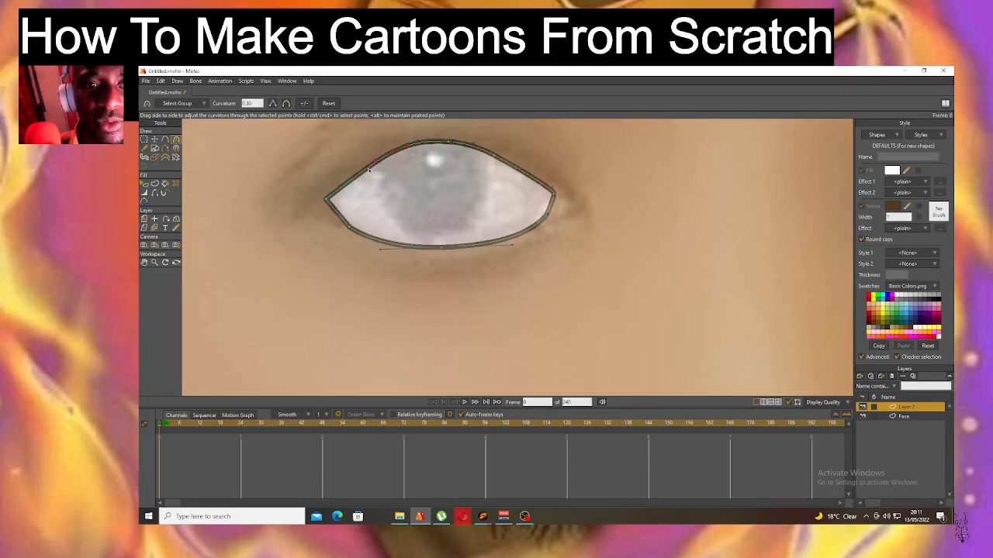
{"action": "left_click_drag", "start_coordinate": [349, 227], "coordinate": [419, 240]}
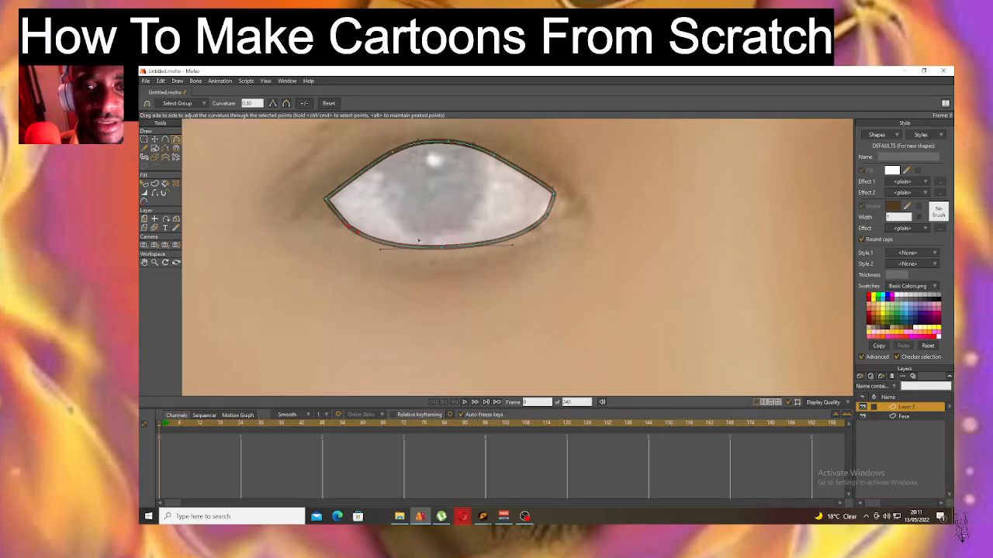
Reposition the eye outline's ear-side lower-lid point and the two nose-side corner points to follow the portrait's eye.
{"action": "left_click", "coordinate": [154, 139]}
{"action": "left_click", "coordinate": [353, 227]}
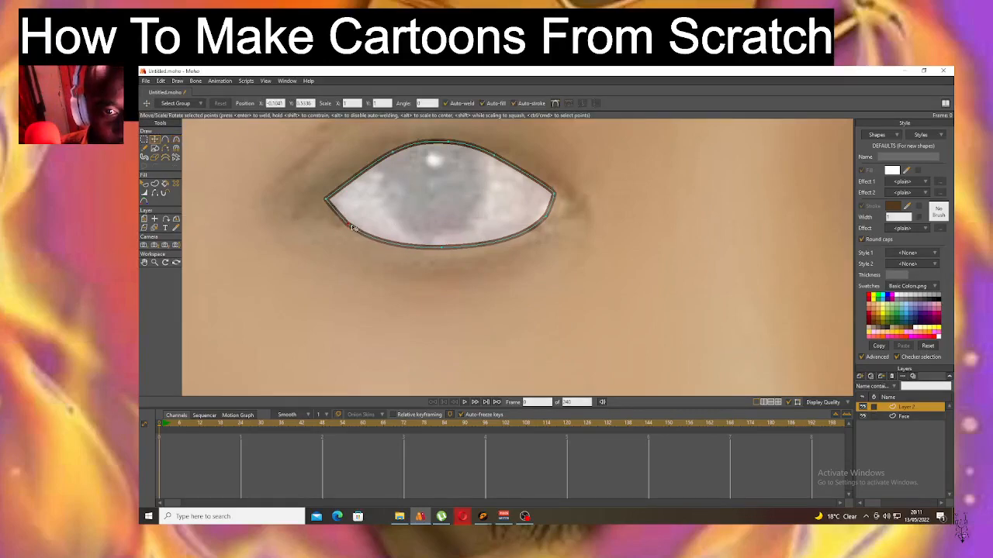
{"action": "left_click", "coordinate": [350, 225]}
{"action": "left_click_drag", "start_coordinate": [548, 230], "coordinate": [552, 222]}
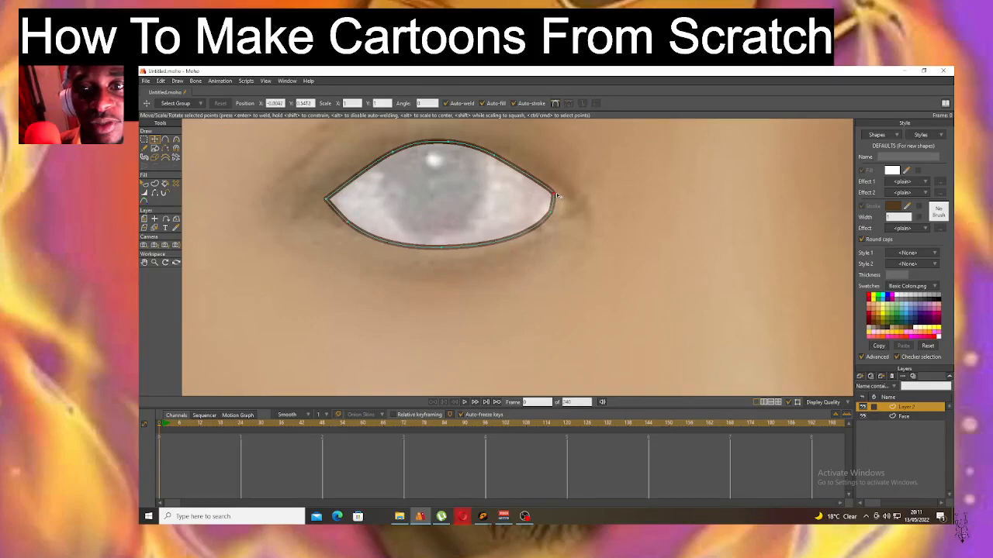
{"action": "left_click_drag", "start_coordinate": [553, 211], "coordinate": [549, 220]}
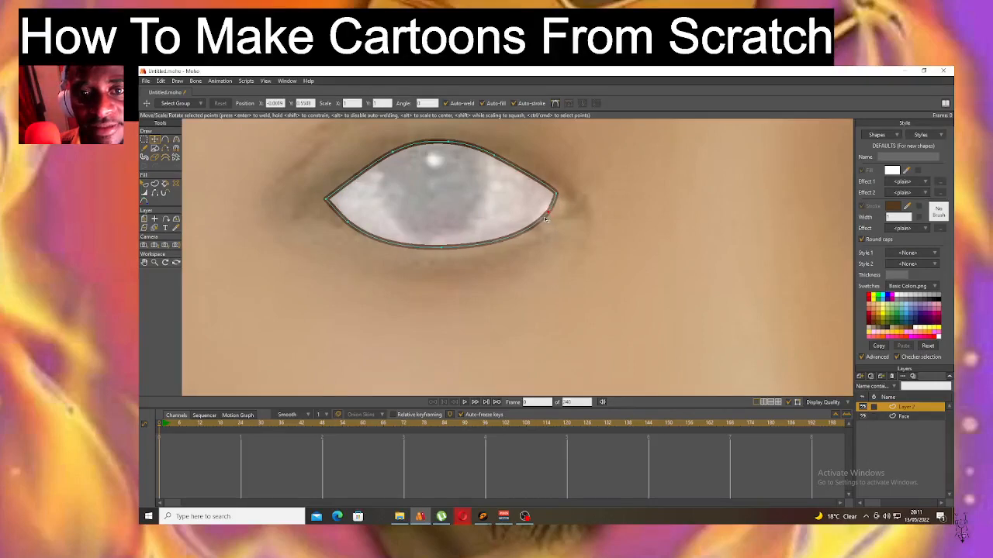
Adjust the curvature of the eye outline's lower nose-side point and its ear-side lower-lid point.
{"action": "key", "text": "c"}
{"action": "left_click_drag", "start_coordinate": [567, 220], "coordinate": [260, 68]}
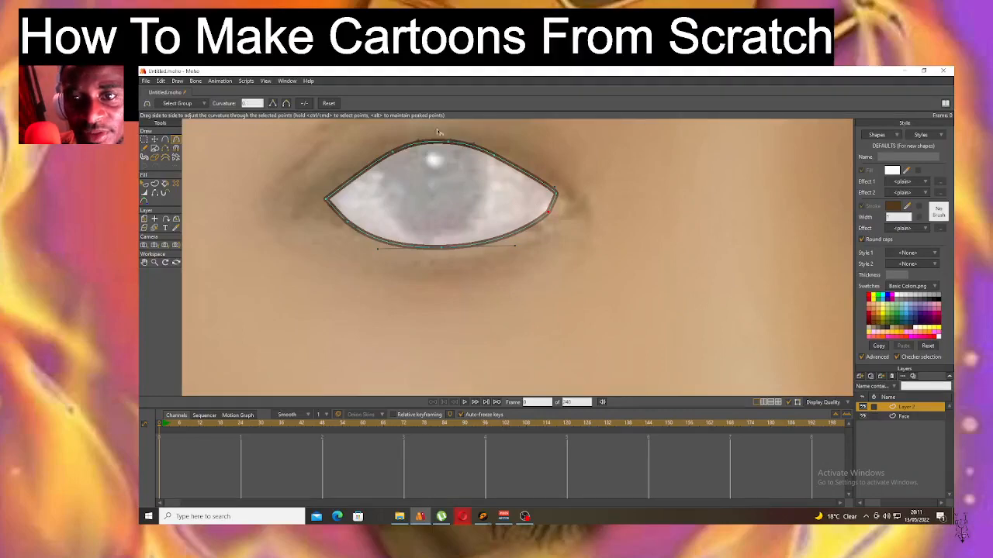
{"action": "mouse_move", "coordinate": [559, 204]}
{"action": "left_mouse_down"}
{"action": "mouse_move", "coordinate": [588, 220]}
{"action": "mouse_move", "coordinate": [571, 210]}
{"action": "left_mouse_up"}
{"action": "left_click", "coordinate": [348, 222]}
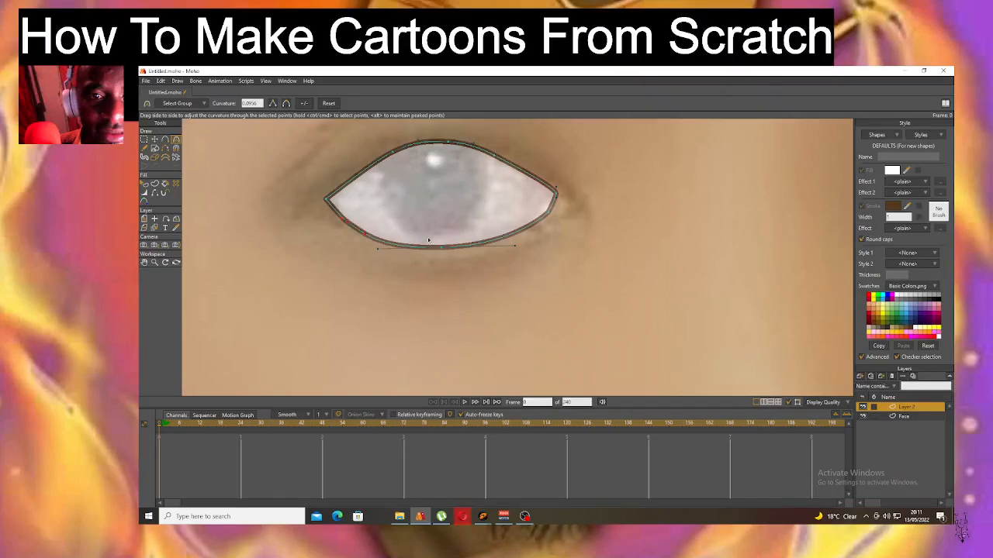
{"action": "scroll", "coordinate": [543, 175], "scroll_direction": "down", "scroll_amount": 3}
{"action": "scroll", "coordinate": [546, 171], "scroll_direction": "up", "scroll_amount": 2}
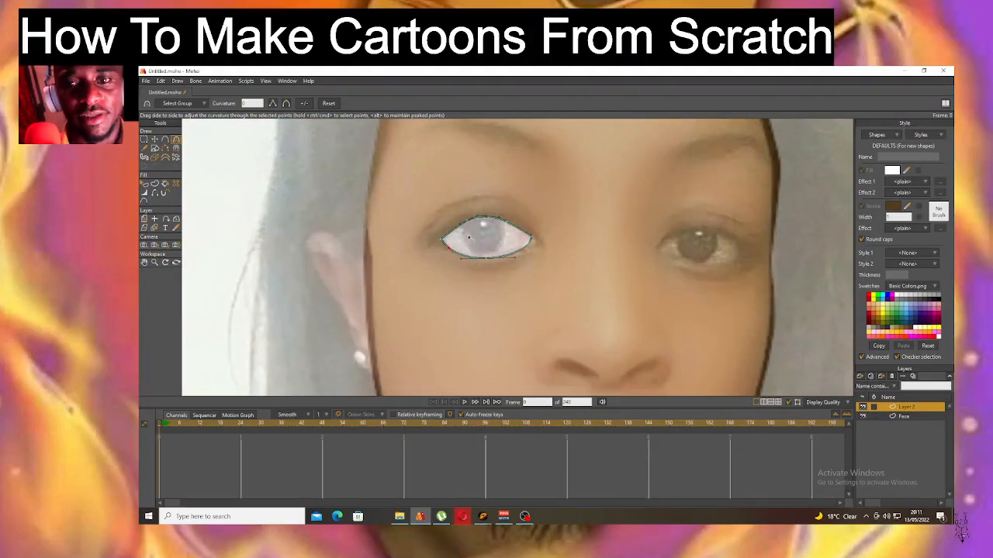
{"action": "left_click", "coordinate": [155, 148]}
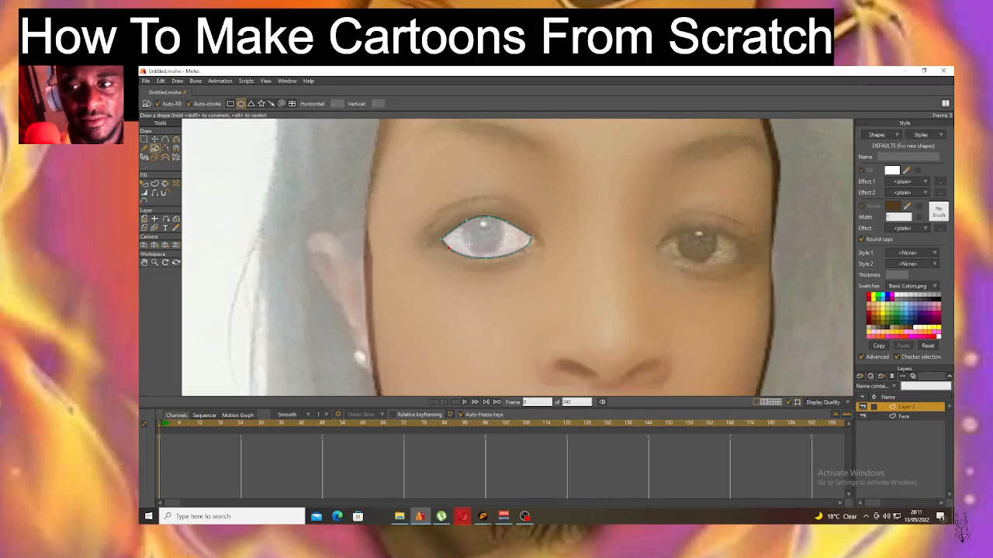
{"action": "left_click", "coordinate": [165, 140]}
{"action": "scroll", "coordinate": [607, 225], "scroll_direction": "up", "scroll_amount": 3}
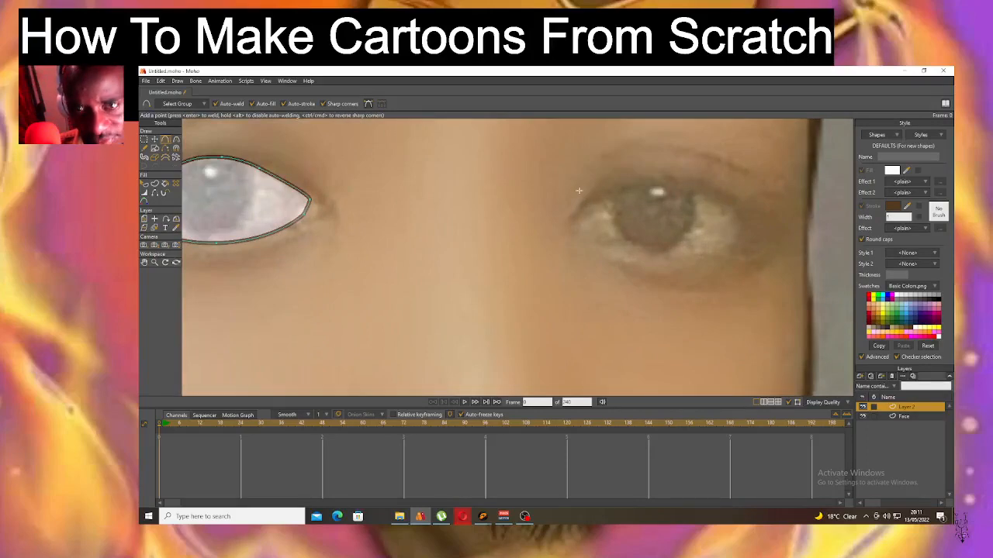
{"action": "scroll", "coordinate": [582, 218], "scroll_direction": "down", "scroll_amount": 4}
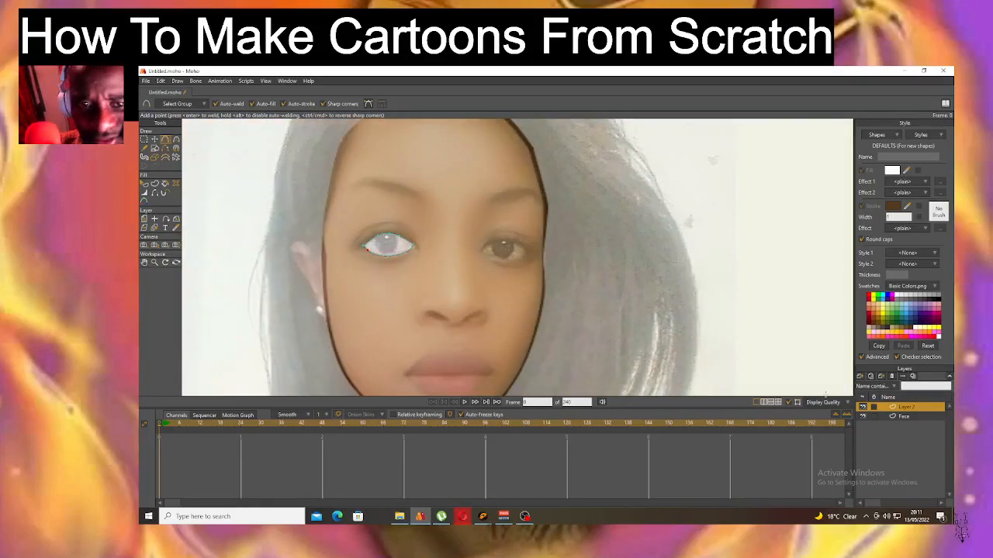
Select the entire white eye shape and delete it from Layer 2.
{"action": "left_click", "coordinate": [154, 140]}
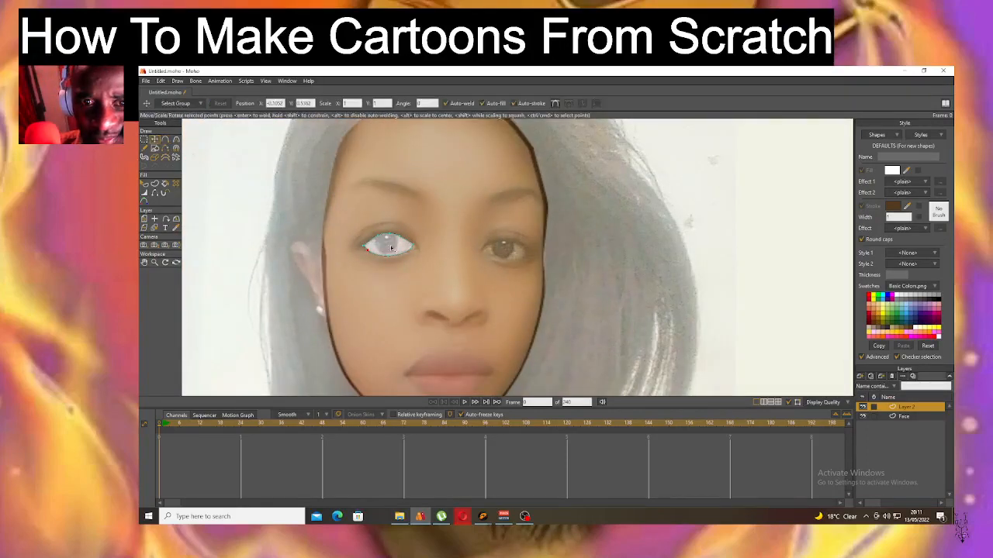
{"action": "double_click", "coordinate": [395, 248]}
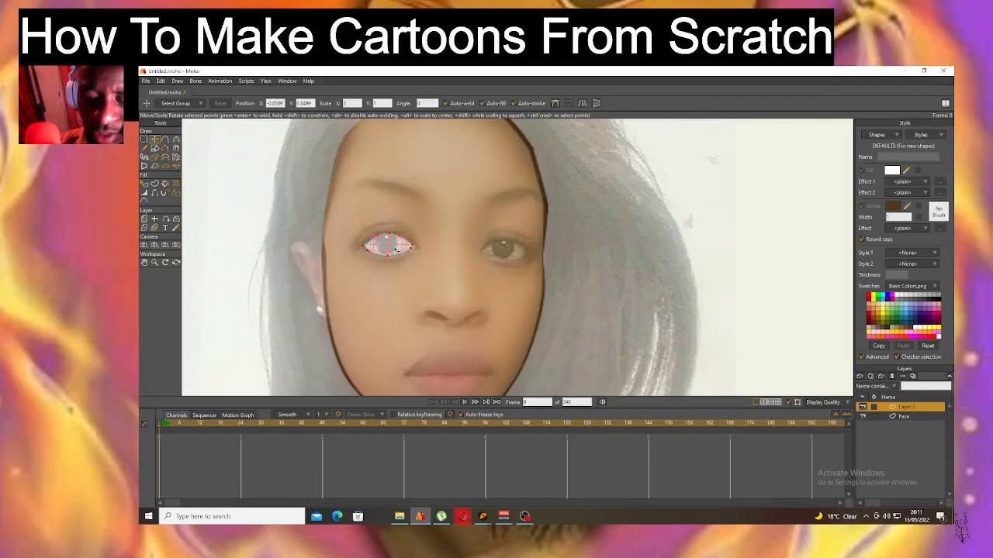
{"action": "key", "text": "ctrl+d"}
{"action": "key", "text": "g"}
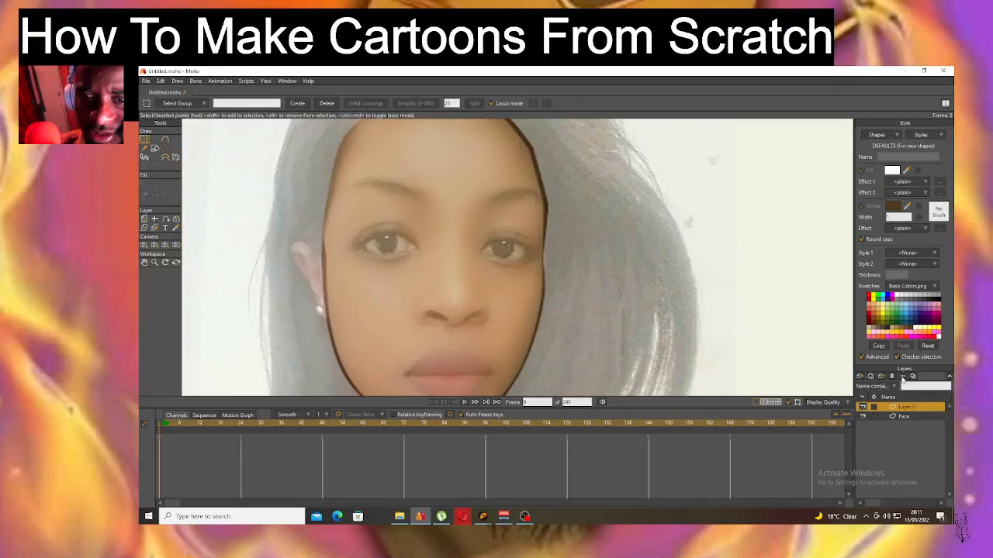
Add an image layer using the close-up photo of the eyes from the Downloads folder.
{"action": "left_click", "coordinate": [860, 376]}
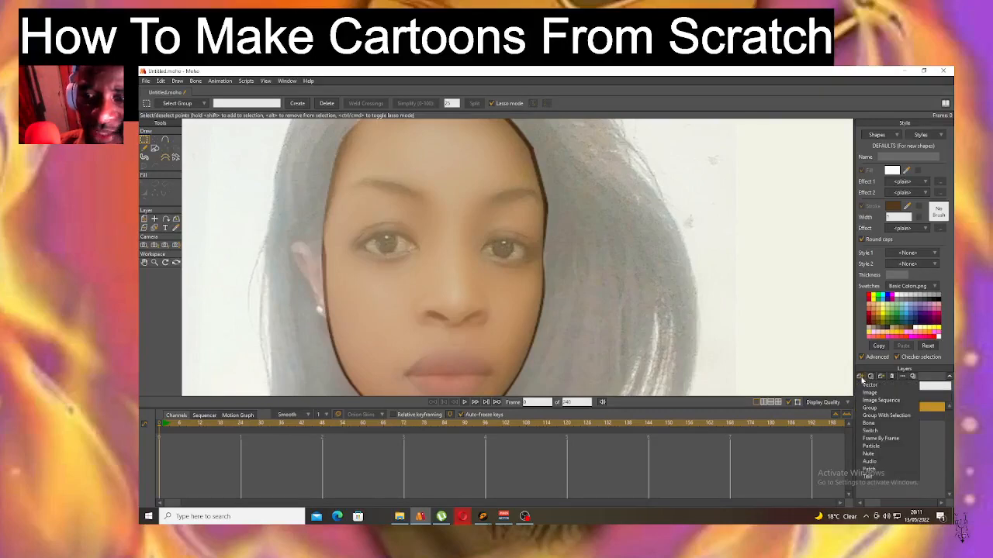
{"action": "left_click", "coordinate": [877, 392]}
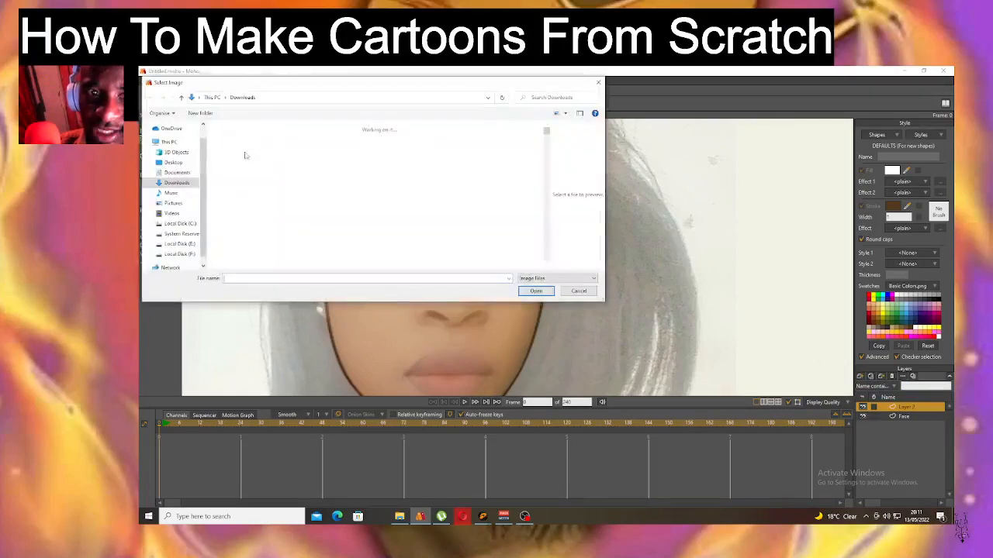
{"action": "left_click", "coordinate": [286, 169]}
{"action": "left_click", "coordinate": [536, 291]}
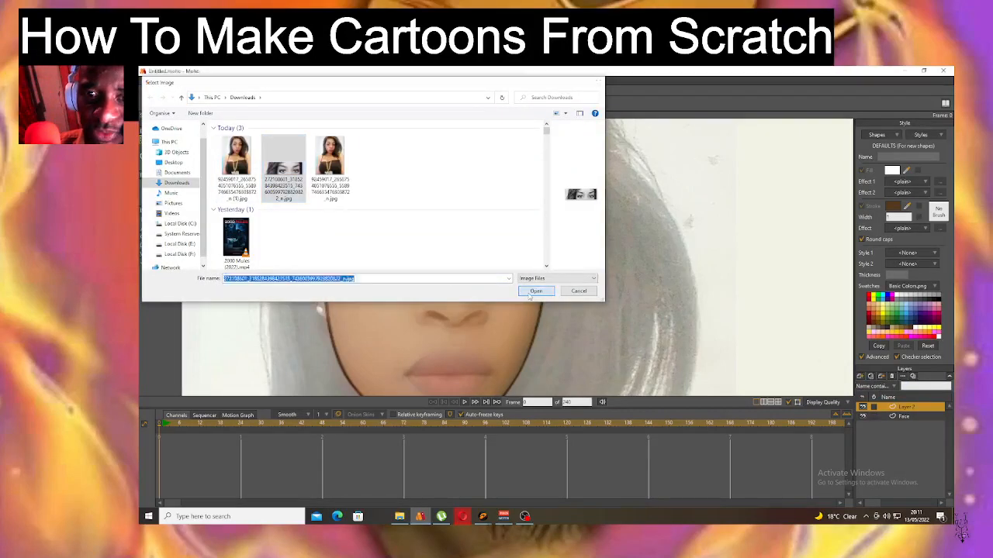
Scale the eye photo to about 0.53 and move it over the portrait's eyes.
{"action": "left_click_drag", "start_coordinate": [451, 391], "coordinate": [400, 103]}
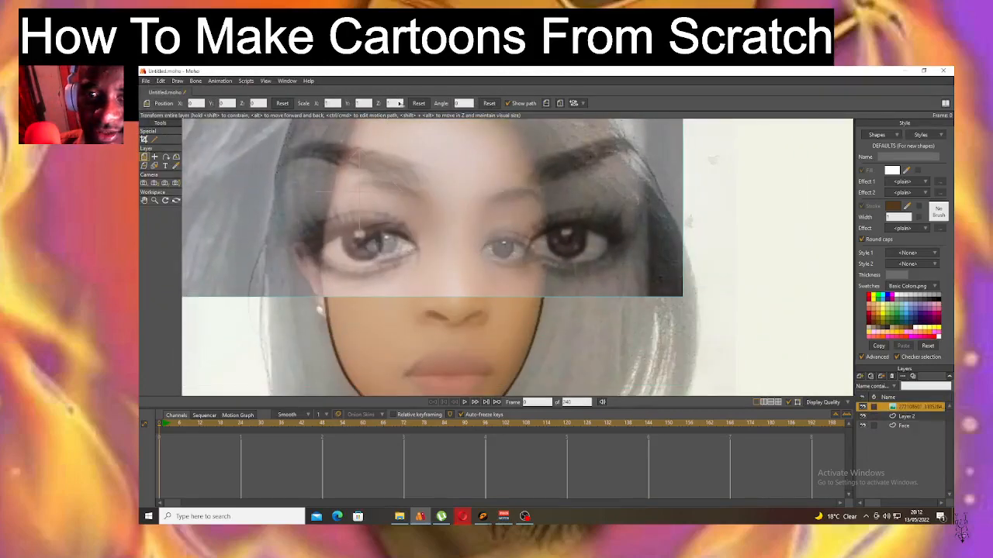
{"action": "left_click", "coordinate": [683, 297]}
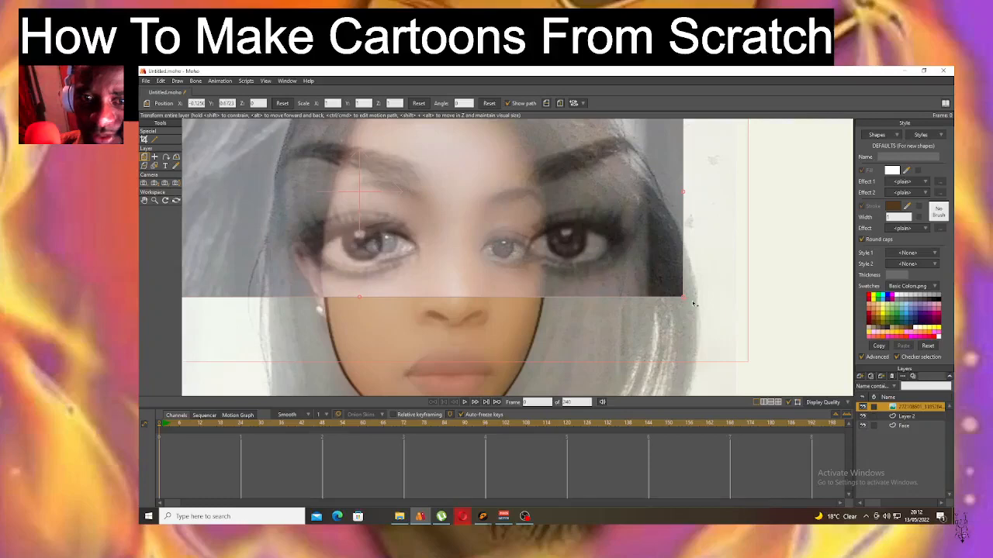
{"action": "left_click_drag", "start_coordinate": [683, 295], "coordinate": [515, 256]}
{"action": "left_click_drag", "start_coordinate": [350, 210], "coordinate": [376, 233]}
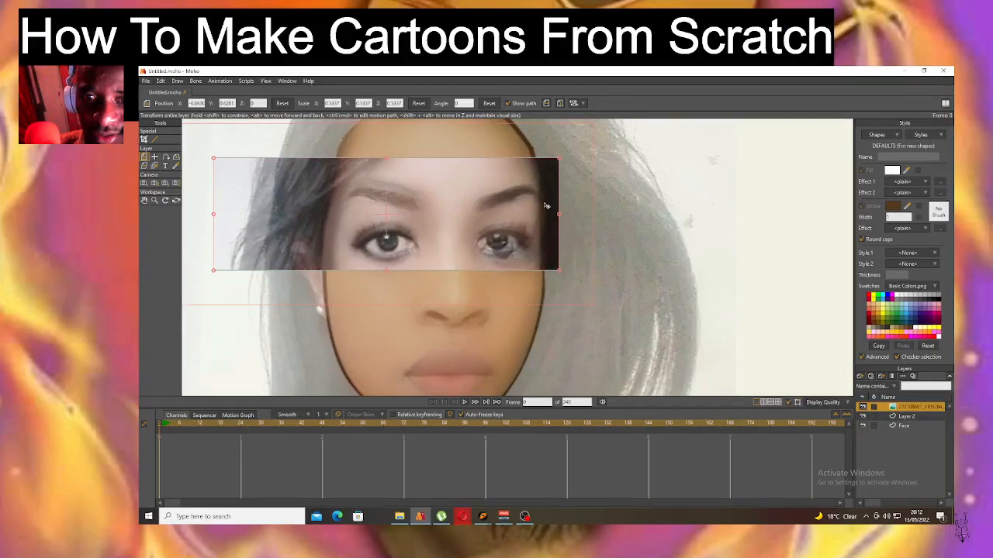
Rotate the eye photo to about -3.6 degrees and align its eyes with those of the portrait.
{"action": "left_click_drag", "start_coordinate": [562, 158], "coordinate": [566, 165]}
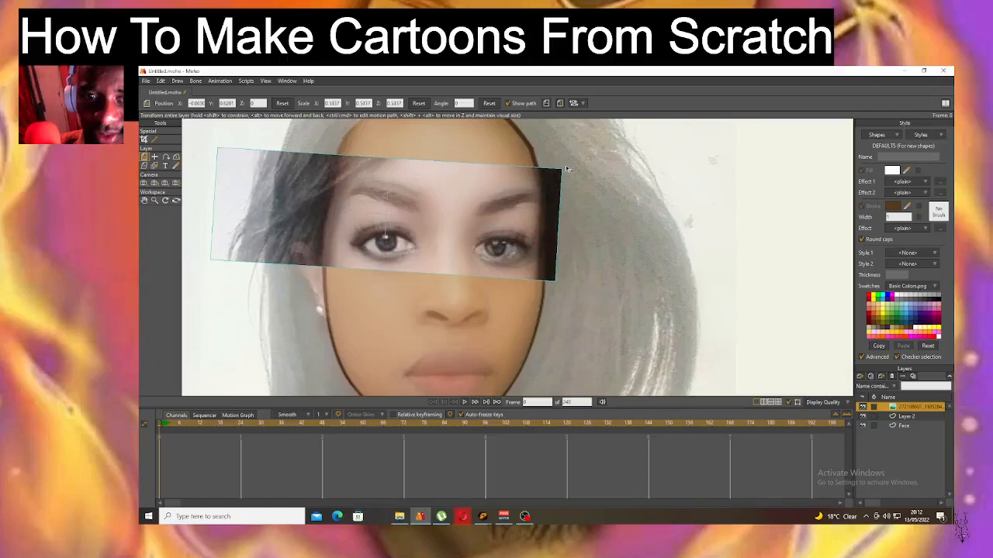
{"action": "left_click_drag", "start_coordinate": [392, 234], "coordinate": [395, 233]}
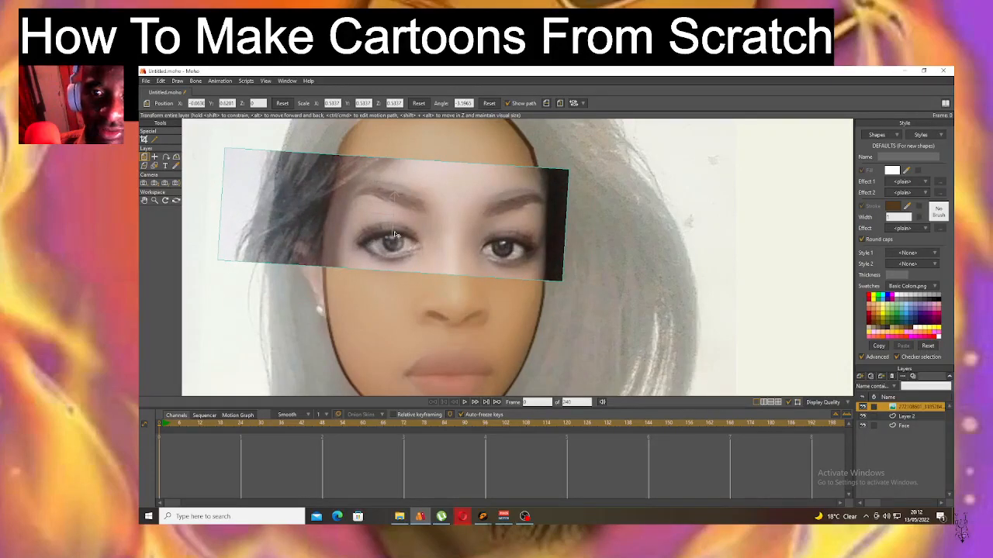
{"action": "left_click_drag", "start_coordinate": [395, 234], "coordinate": [394, 234]}
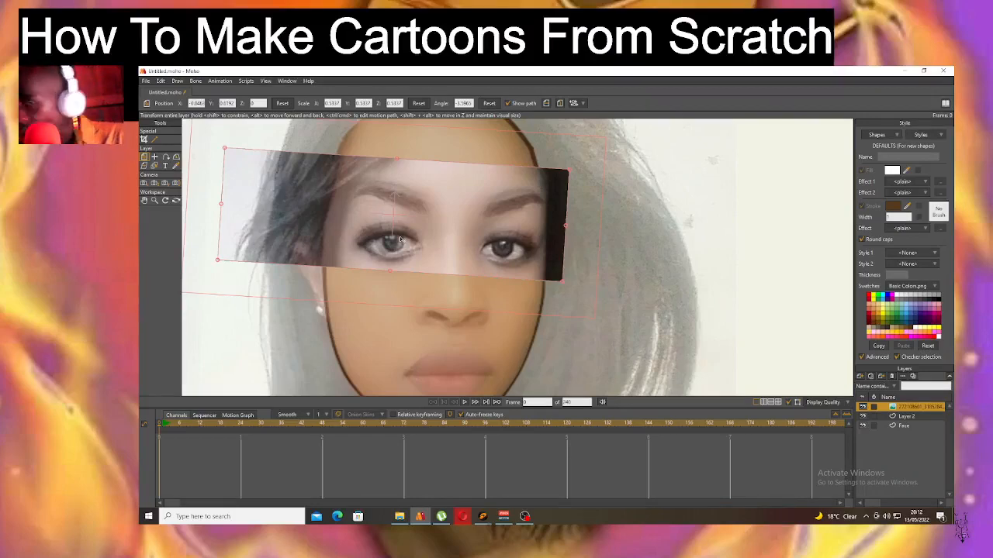
{"action": "left_click_drag", "start_coordinate": [399, 240], "coordinate": [394, 240]}
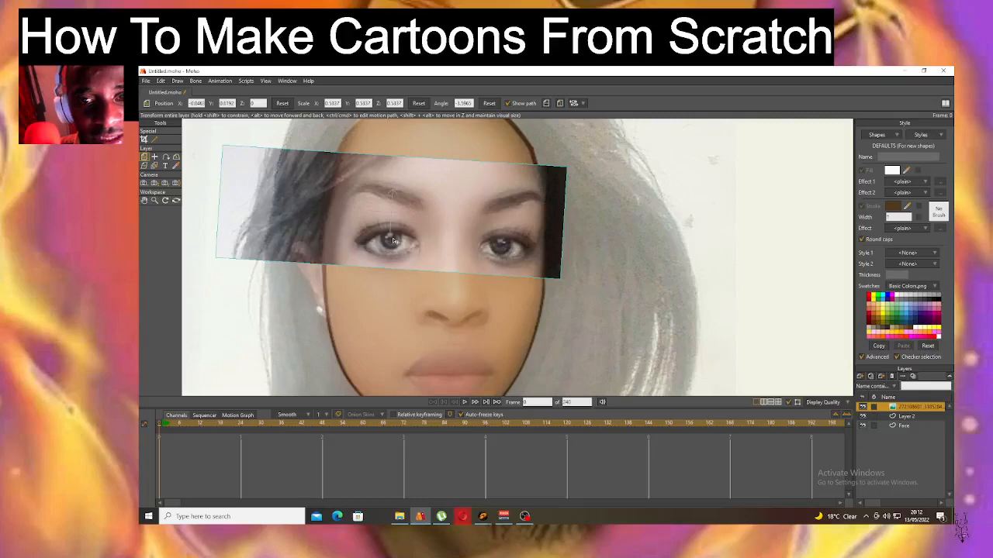
{"action": "left_click_drag", "start_coordinate": [393, 241], "coordinate": [392, 242]}
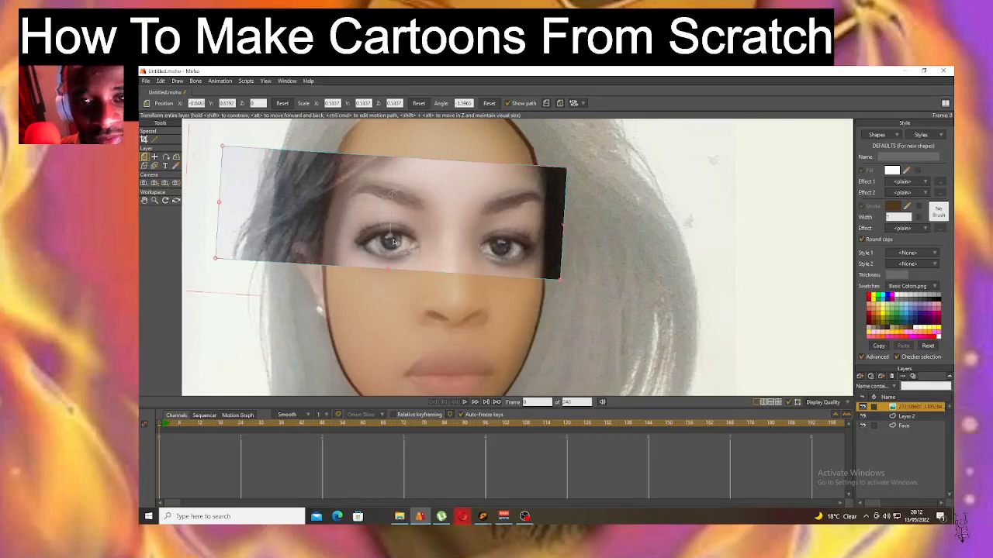
Move Layer 2 above the eye photo and trace the first eye as a closed five-point outline with Add Point.
{"action": "left_click", "coordinate": [909, 415]}
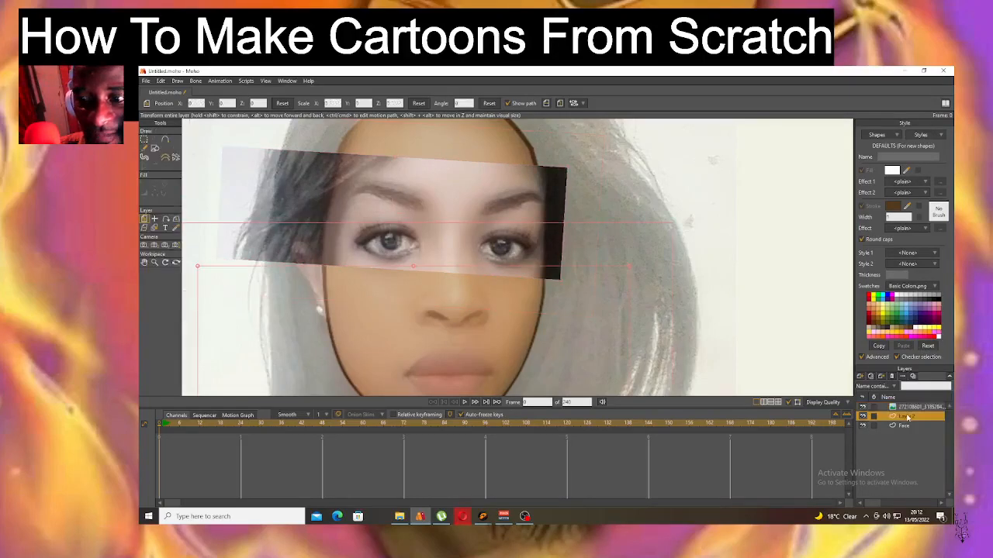
{"action": "left_click_drag", "start_coordinate": [911, 398], "coordinate": [913, 411]}
{"action": "left_click", "coordinate": [165, 140]}
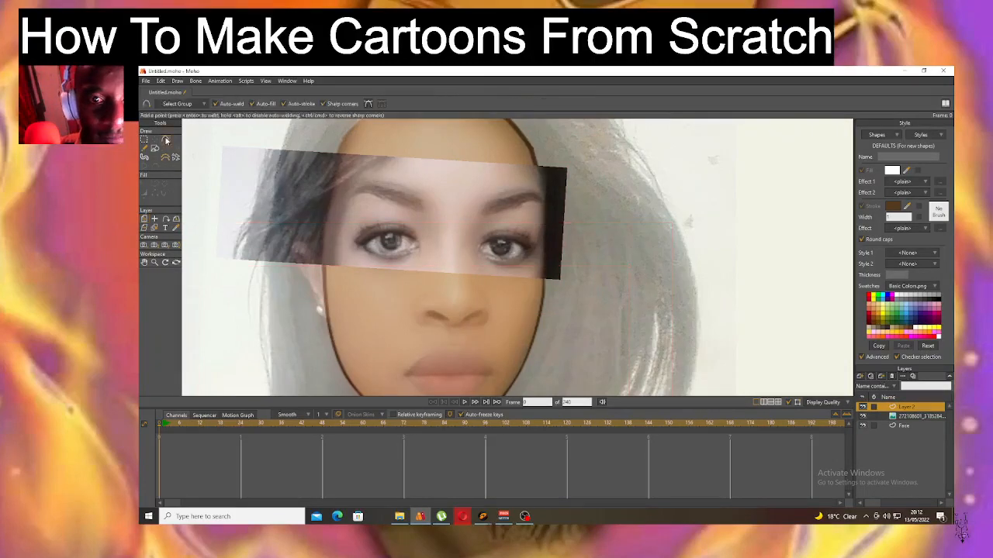
{"action": "scroll", "coordinate": [369, 248], "scroll_direction": "up", "scroll_amount": 5}
{"action": "scroll", "coordinate": [369, 248], "scroll_direction": "up", "scroll_amount": 1}
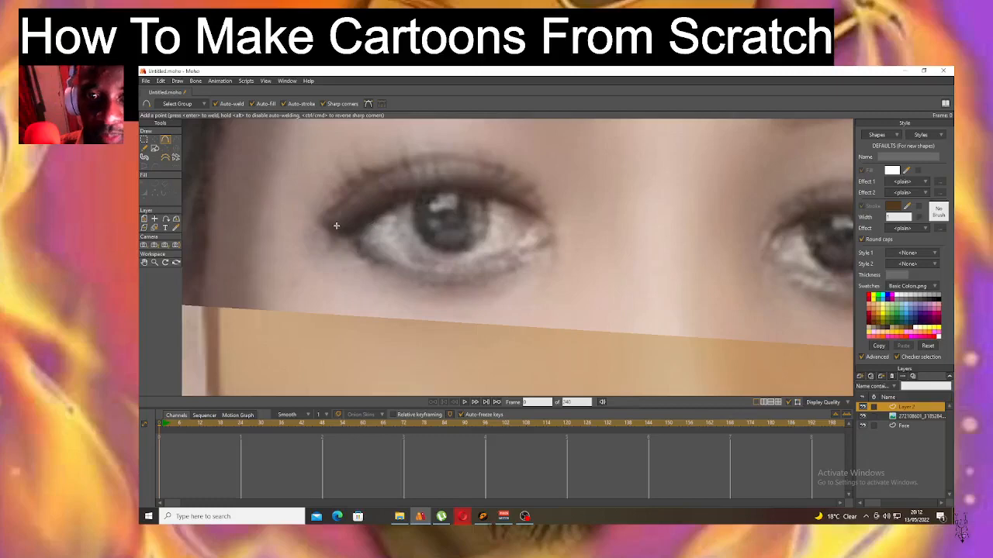
{"action": "left_click_drag", "start_coordinate": [360, 227], "coordinate": [537, 214]}
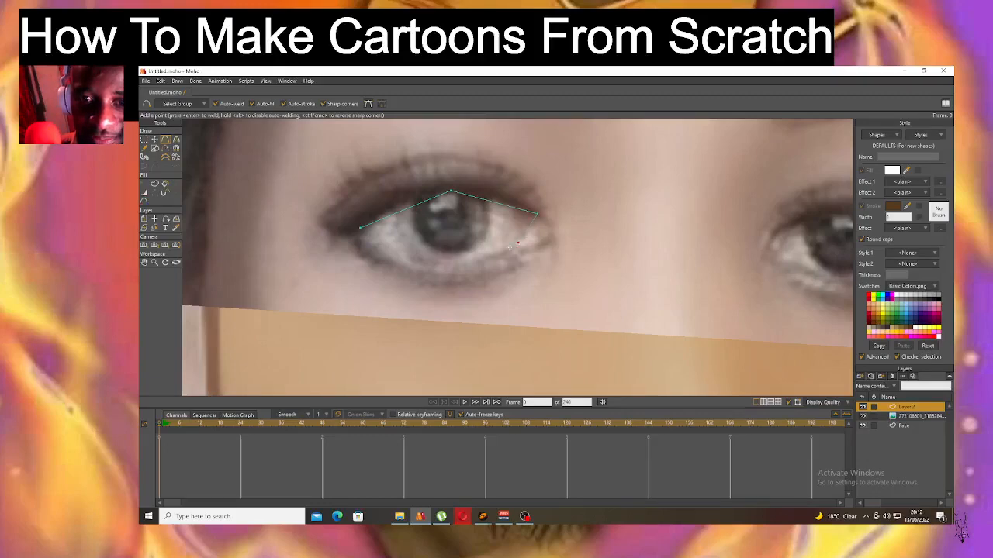
{"action": "mouse_move", "coordinate": [408, 260]}
{"action": "left_mouse_down"}
{"action": "mouse_move", "coordinate": [361, 241]}
{"action": "mouse_move", "coordinate": [362, 230]}
{"action": "left_mouse_up"}
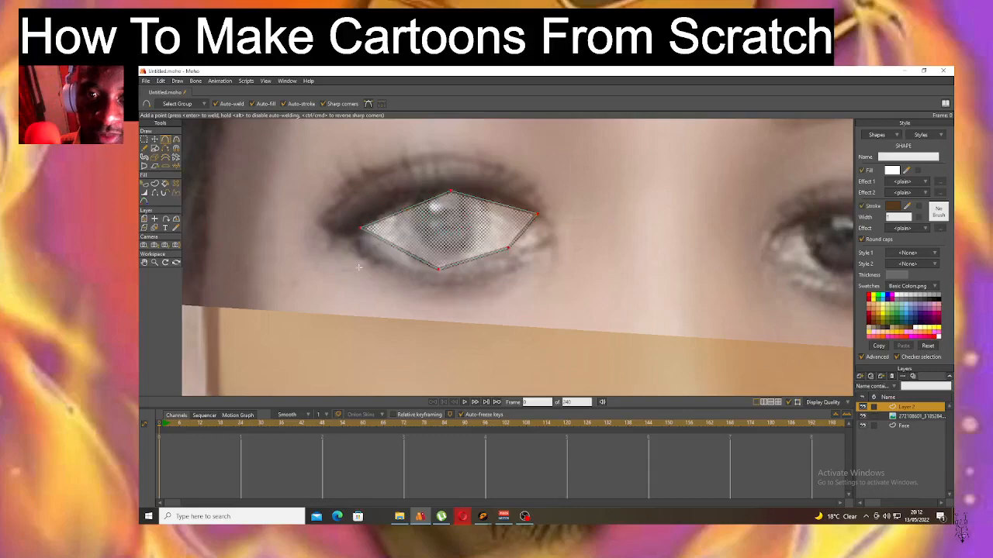
Deselect the new eye outline and round its upper-lid middle point with the Curvature tool.
{"action": "left_click", "coordinate": [155, 139]}
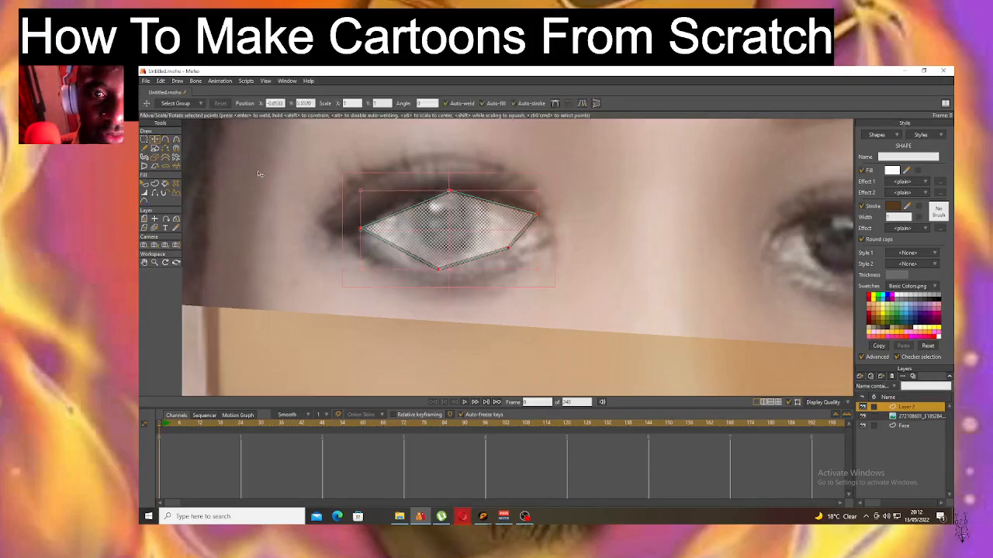
{"action": "left_click", "coordinate": [218, 151]}
{"action": "left_click", "coordinate": [175, 138]}
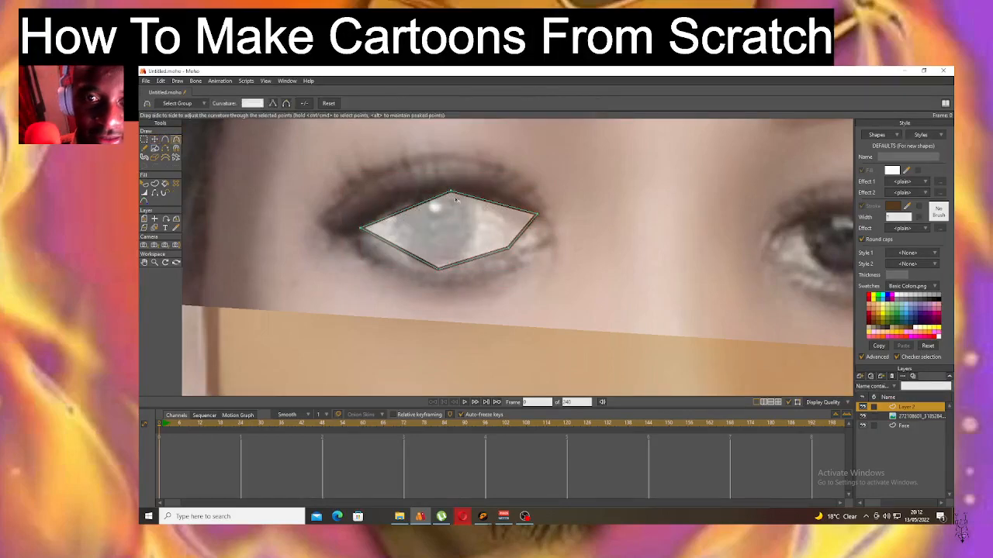
{"action": "left_click_drag", "start_coordinate": [454, 194], "coordinate": [460, 269]}
{"action": "left_click_drag", "start_coordinate": [439, 273], "coordinate": [481, 264]}
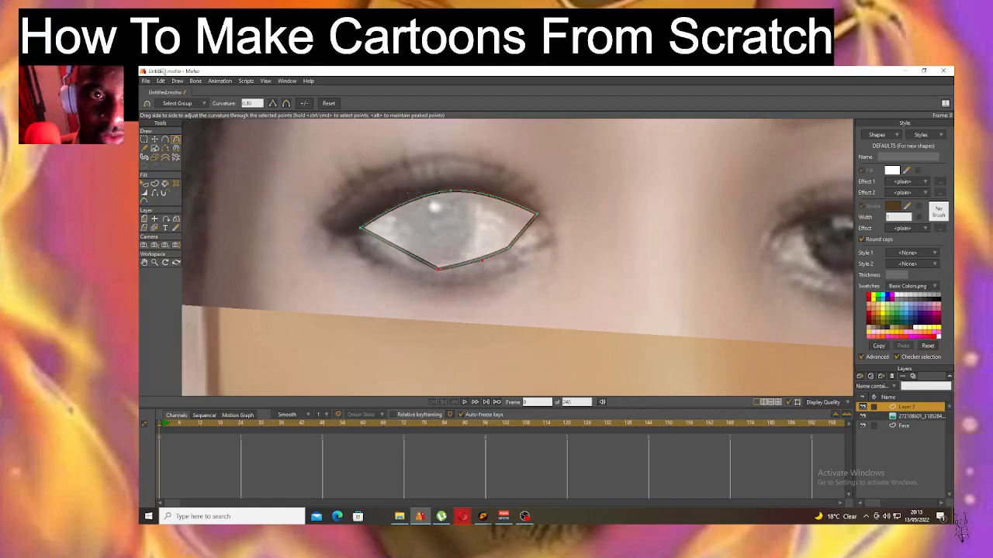
{"action": "left_click", "coordinate": [161, 80]}
{"action": "left_click", "coordinate": [165, 91]}
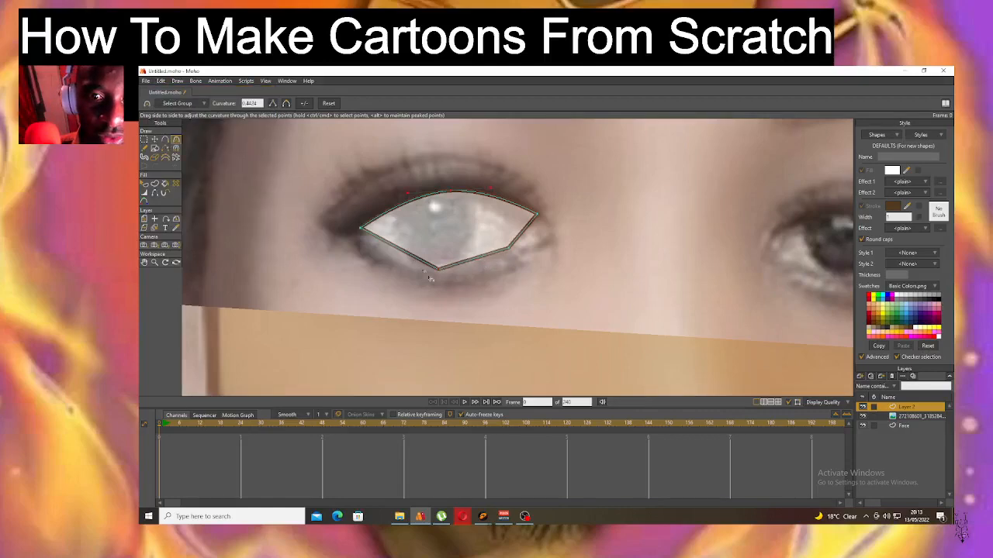
Round the lower lid's points to a curvature of about 0.30 and nudge the nose-side corner point toward the nose.
{"action": "left_click", "coordinate": [439, 270]}
{"action": "left_click_drag", "start_coordinate": [438, 270], "coordinate": [720, 283]}
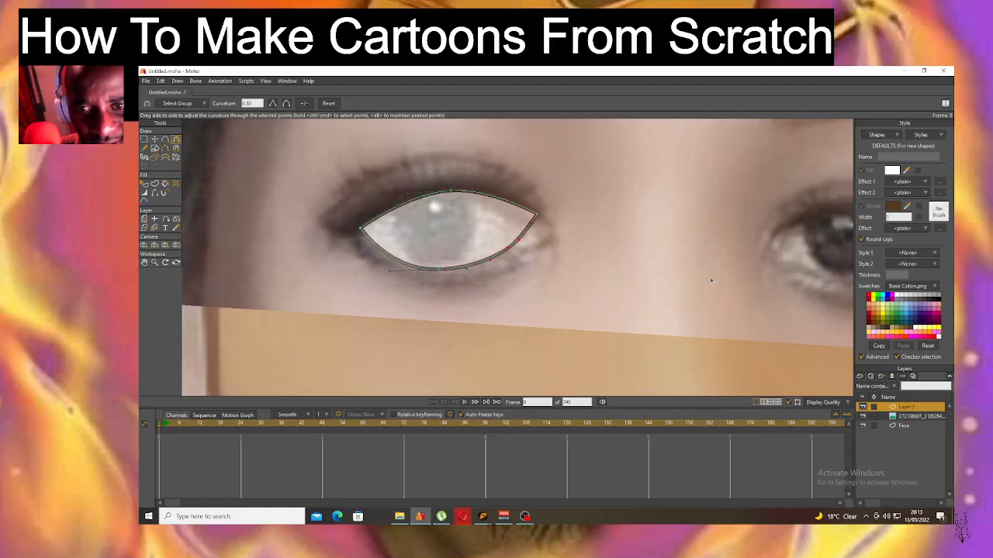
{"action": "left_click", "coordinate": [154, 139]}
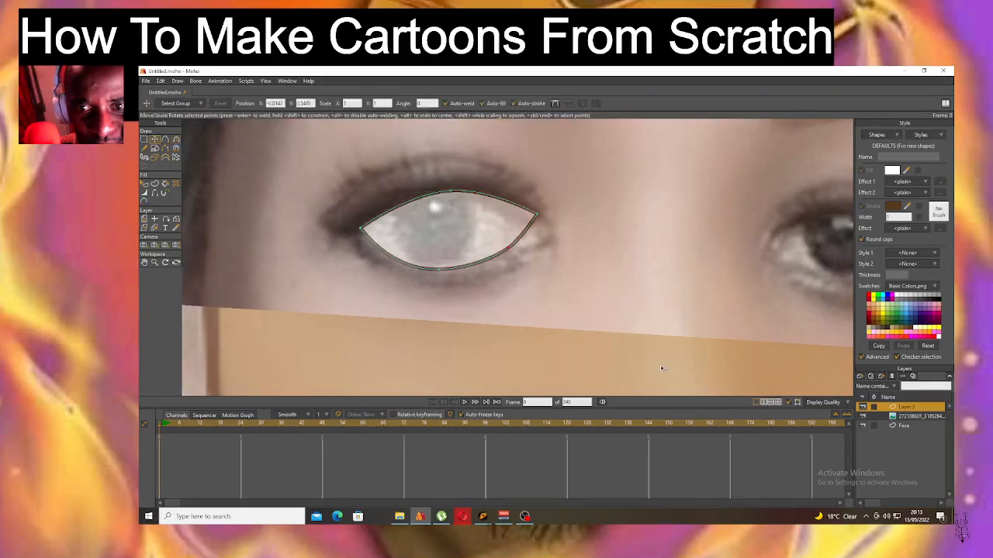
{"action": "left_click", "coordinate": [542, 217]}
{"action": "mouse_move", "coordinate": [541, 216]}
{"action": "left_mouse_down"}
{"action": "mouse_move", "coordinate": [405, 232]}
{"action": "mouse_move", "coordinate": [541, 219]}
{"action": "left_mouse_up"}
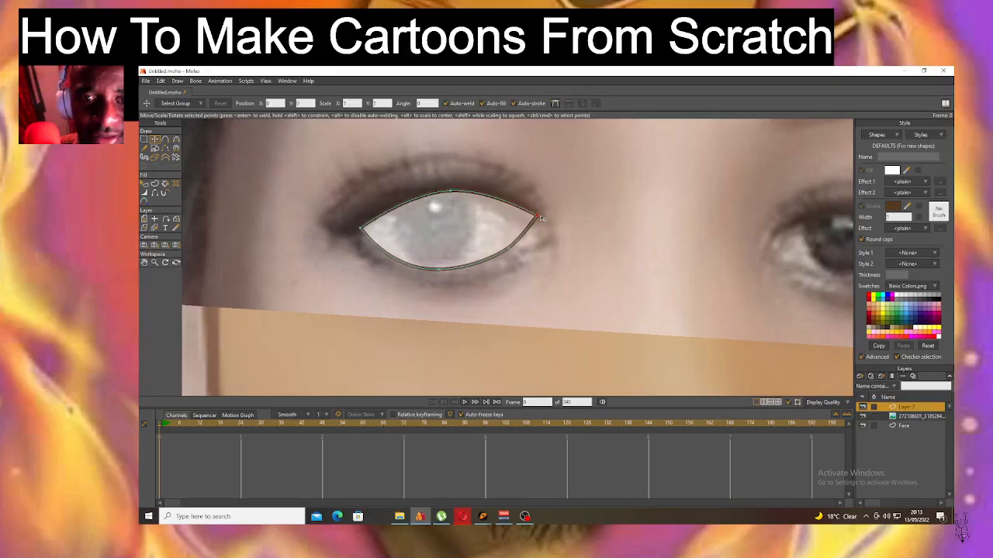
Select the traced eye shape and set its stroke colour to black (000000).
{"action": "scroll", "coordinate": [541, 219], "scroll_direction": "down", "scroll_amount": 3}
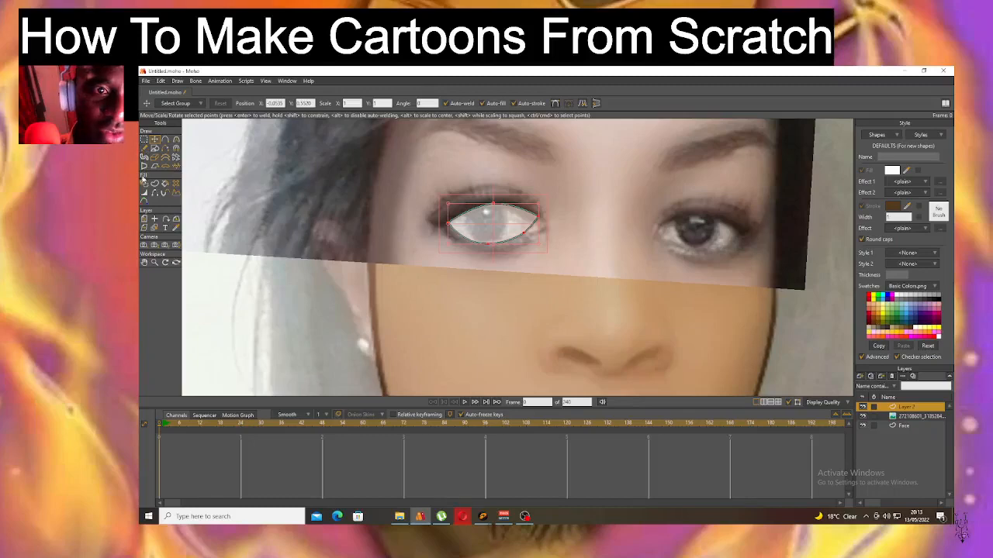
{"action": "left_click", "coordinate": [144, 184]}
{"action": "left_click", "coordinate": [483, 215]}
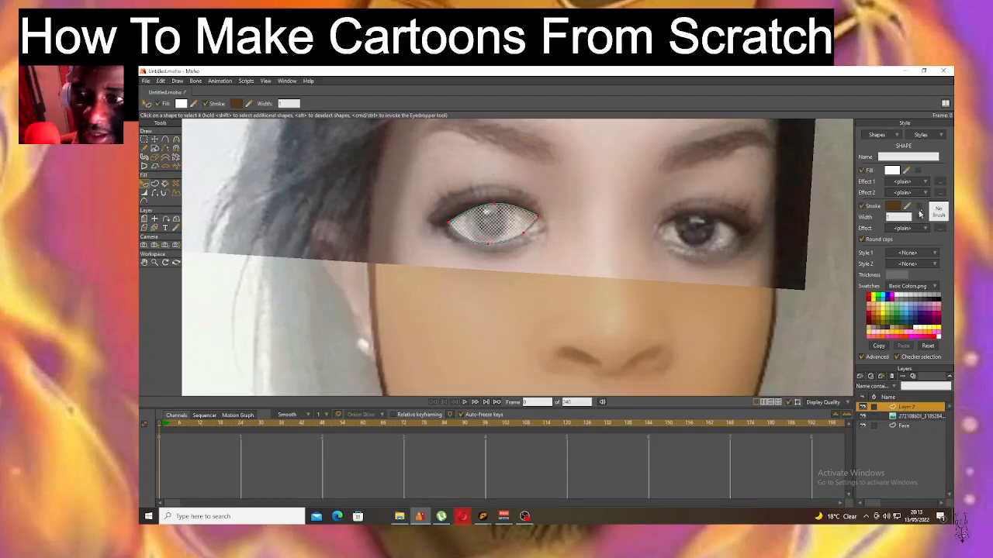
{"action": "left_click", "coordinate": [894, 208]}
{"action": "left_click", "coordinate": [838, 283]}
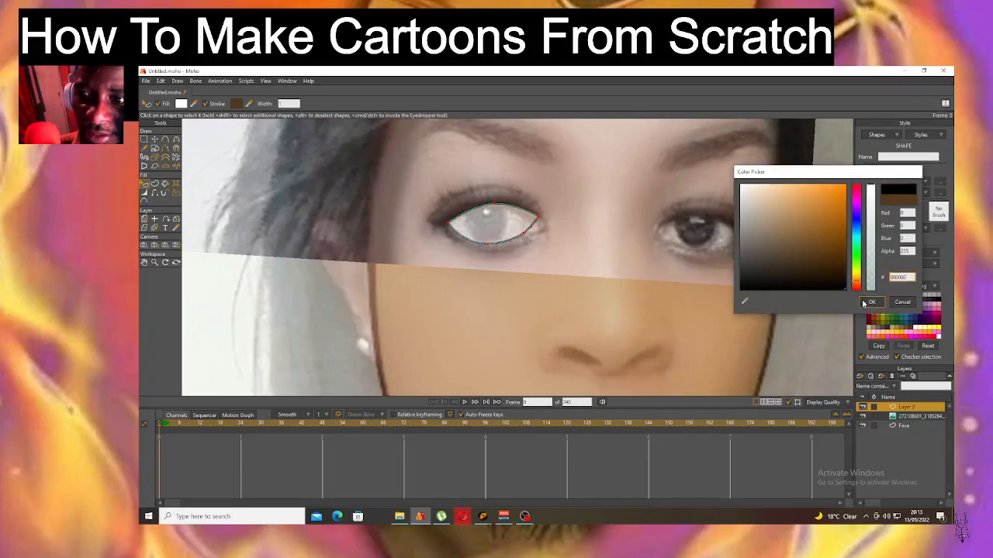
{"action": "left_click", "coordinate": [871, 302]}
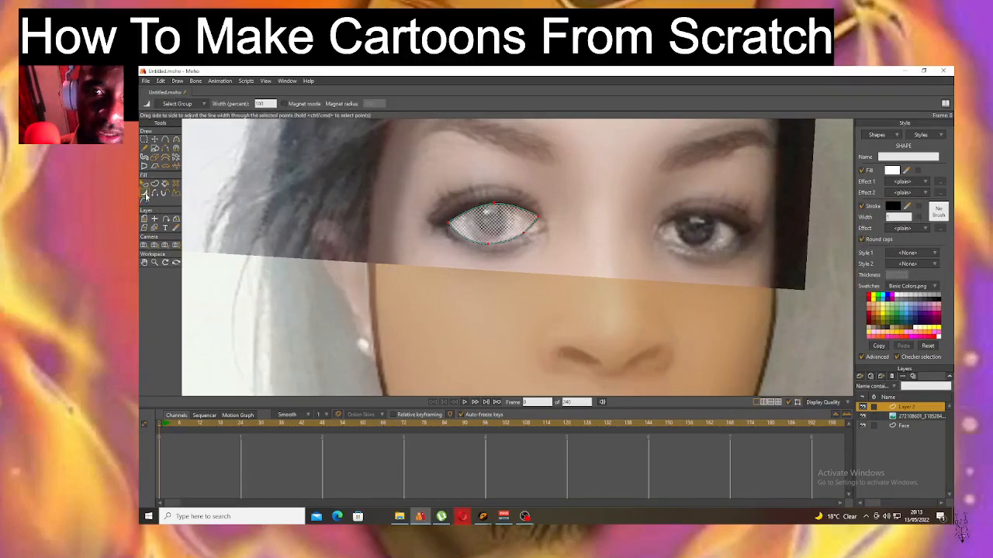
Thicken the stroke at the upper-lid middle point of the eye outline with the Line Width tool.
{"action": "key", "text": "t"}
{"action": "left_click", "coordinate": [293, 202]}
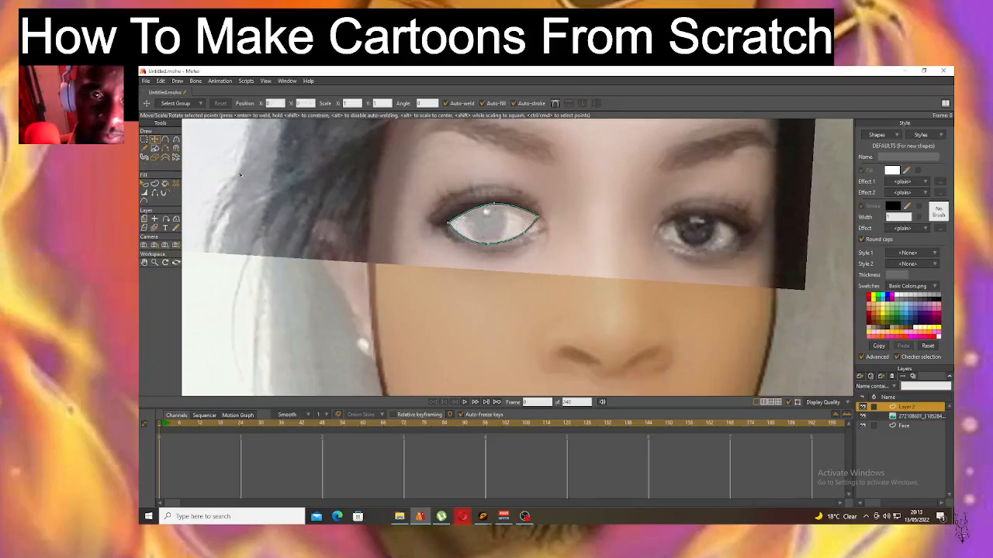
{"action": "left_click", "coordinate": [144, 192]}
{"action": "mouse_move", "coordinate": [495, 212]}
{"action": "left_mouse_down"}
{"action": "mouse_move", "coordinate": [575, 257]}
{"action": "mouse_move", "coordinate": [555, 233]}
{"action": "left_mouse_up"}
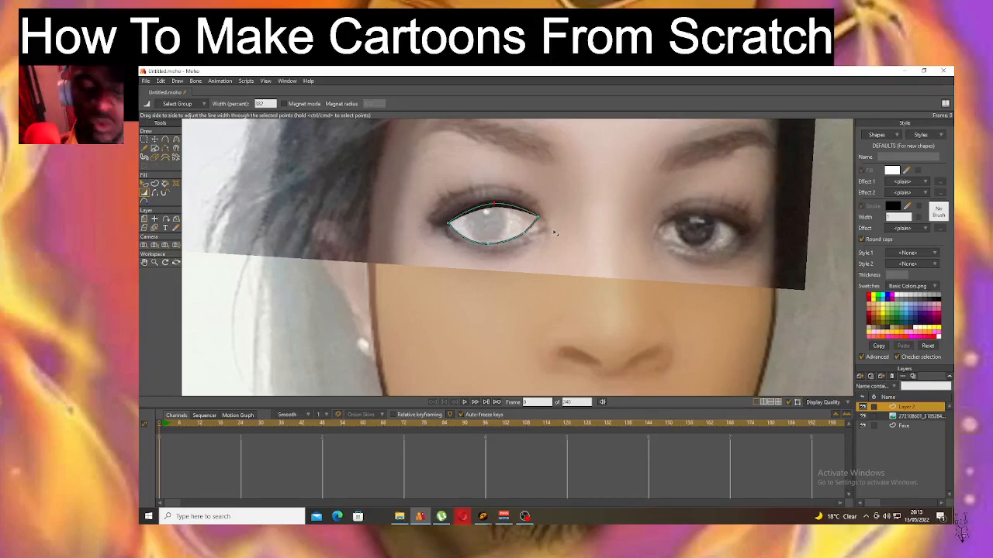
{"action": "left_click_drag", "start_coordinate": [555, 232], "coordinate": [558, 232]}
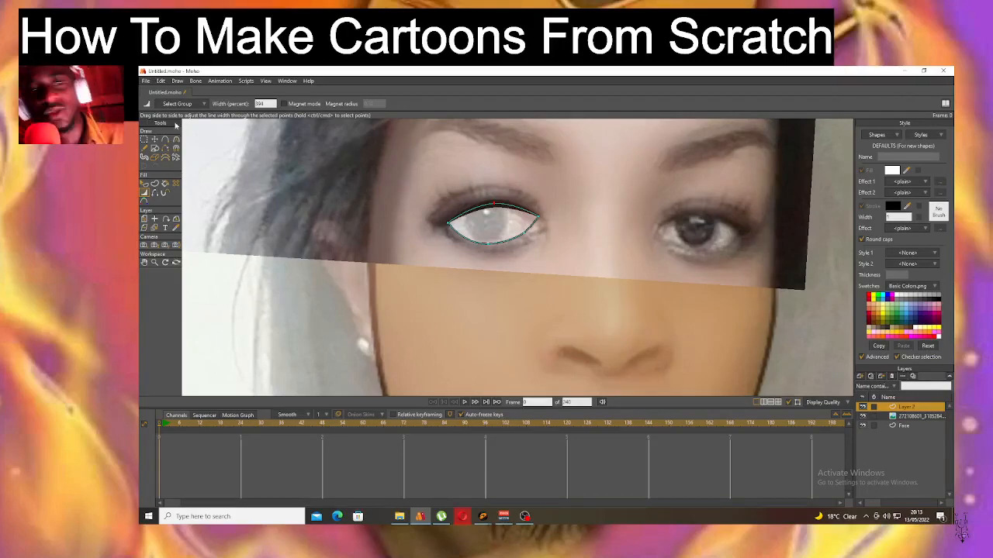
Duplicate the whole eye outline by copying and pasting it, and move the copy over the second eye.
{"action": "left_click", "coordinate": [156, 141]}
{"action": "key", "text": "ctrl+a"}
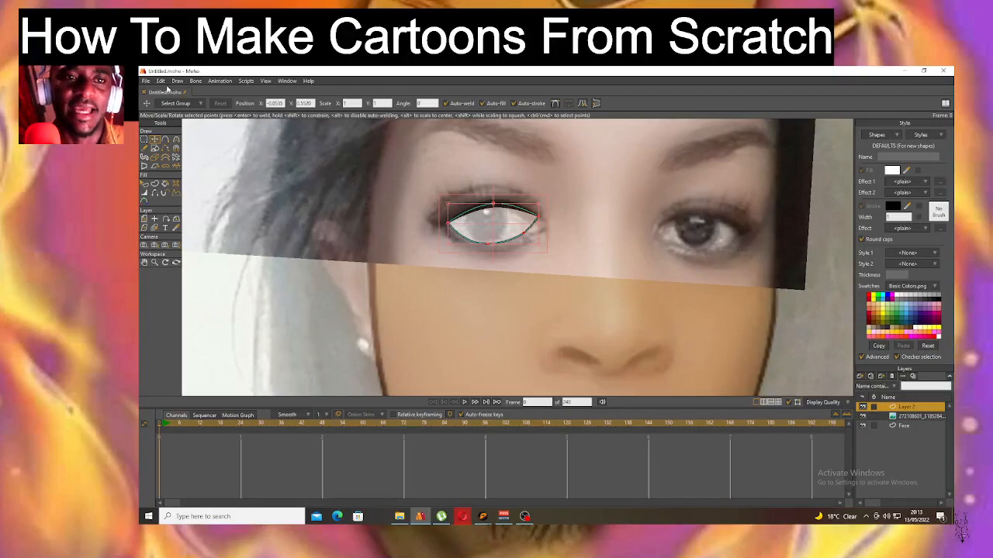
{"action": "left_click", "coordinate": [160, 81]}
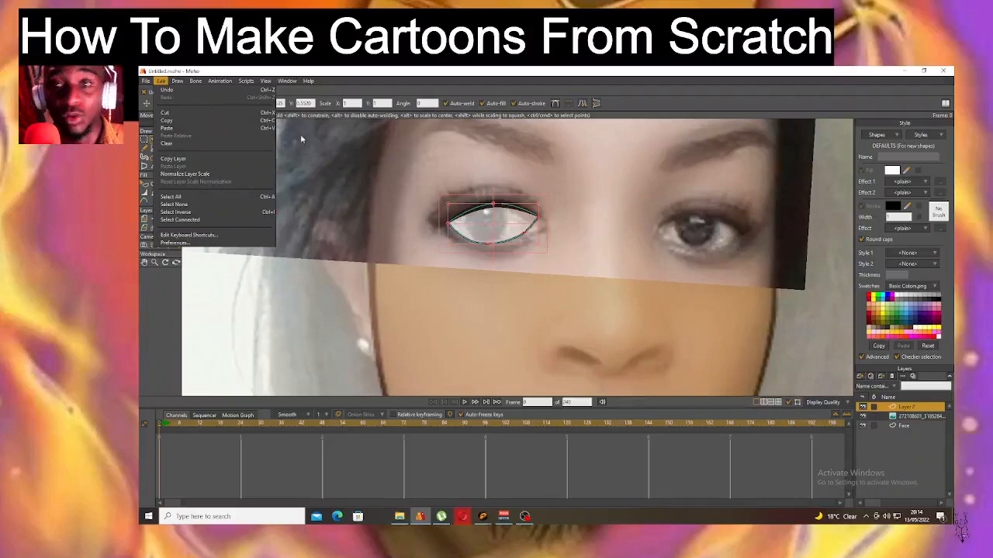
{"action": "left_click", "coordinate": [488, 229]}
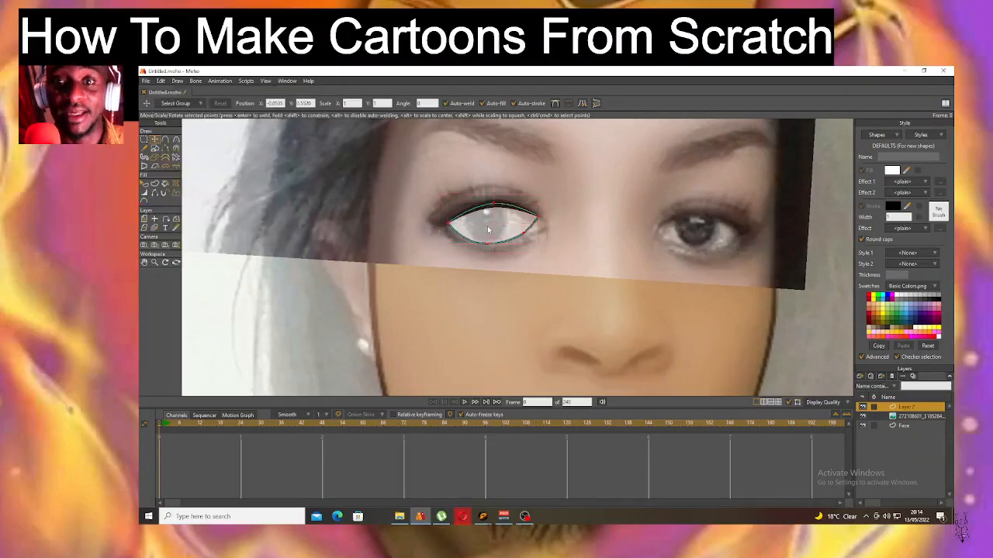
{"action": "key", "text": "ctrl+v"}
{"action": "left_click_drag", "start_coordinate": [487, 230], "coordinate": [702, 241]}
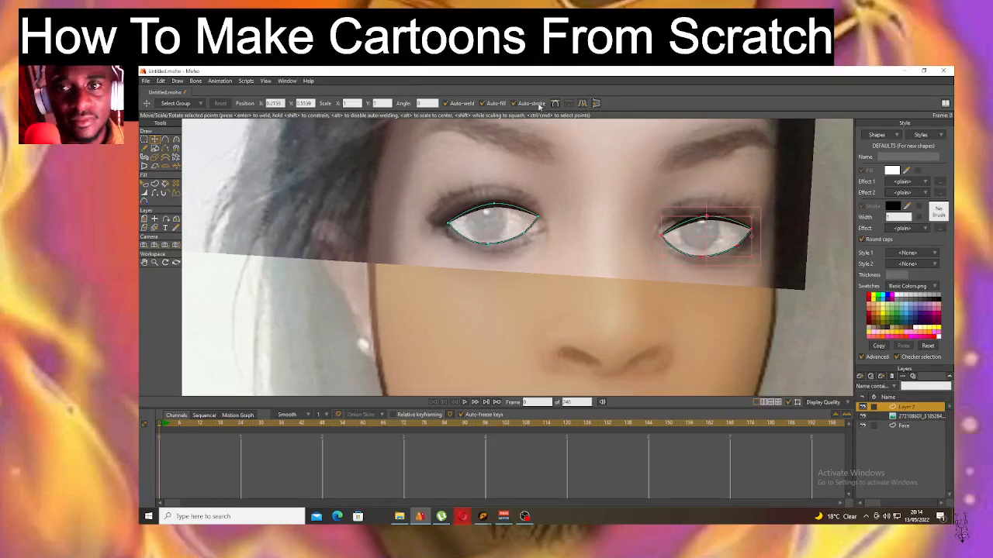
Flip the copied eye outline horizontally and nudge it into alignment with the second eye in the photo.
{"action": "left_click", "coordinate": [583, 104]}
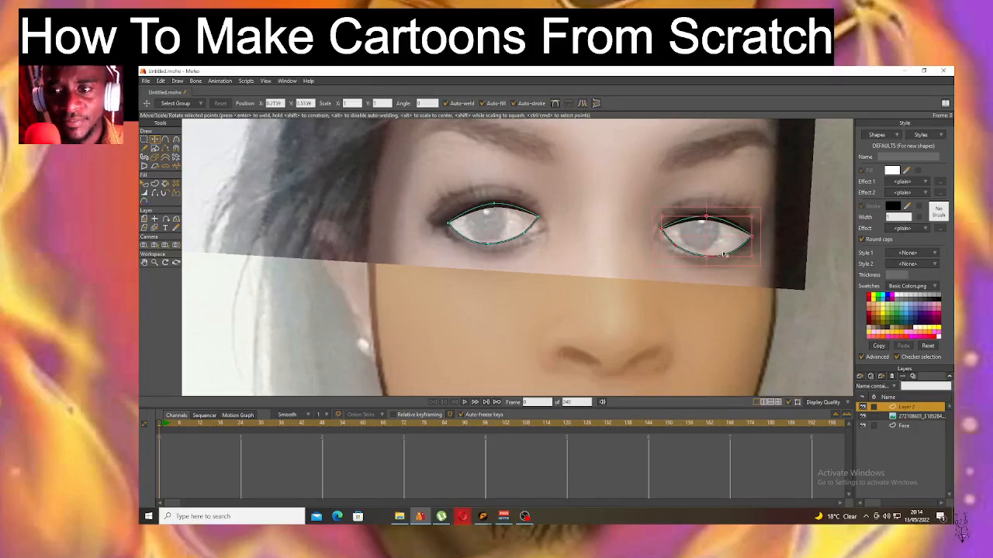
{"action": "scroll", "coordinate": [724, 257], "scroll_direction": "up", "scroll_amount": 3}
{"action": "mouse_move", "coordinate": [682, 227]}
{"action": "left_mouse_down"}
{"action": "mouse_move", "coordinate": [707, 247]}
{"action": "mouse_move", "coordinate": [674, 223]}
{"action": "left_mouse_up"}
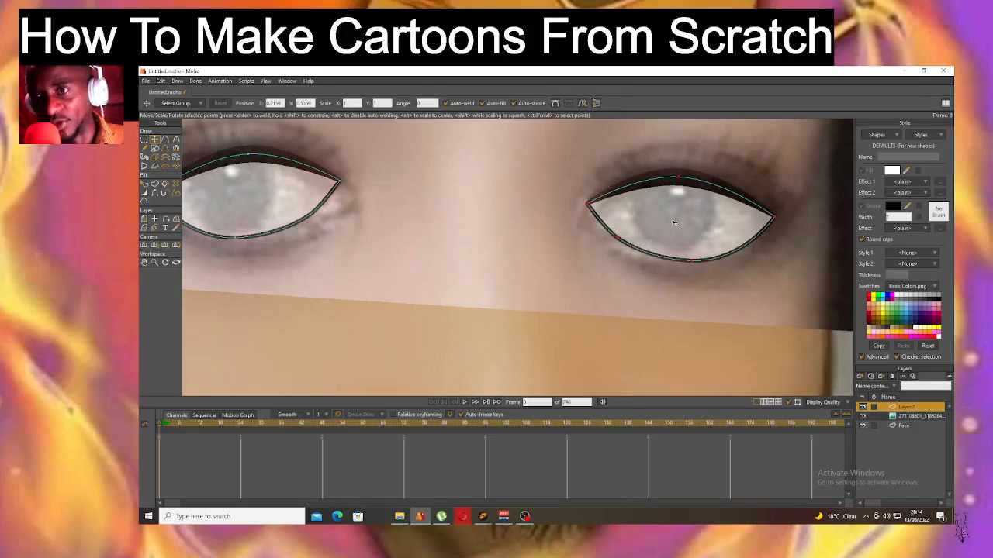
{"action": "scroll", "coordinate": [621, 200], "scroll_direction": "down", "scroll_amount": 4}
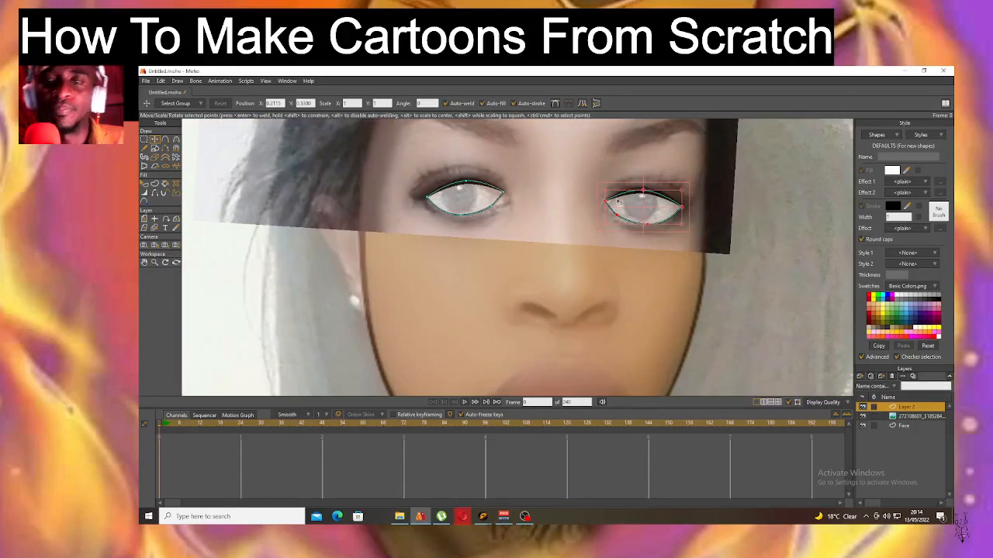
Rename Layer 2 to Cornea and create a new vector layer above it.
{"action": "double_click", "coordinate": [908, 409]}
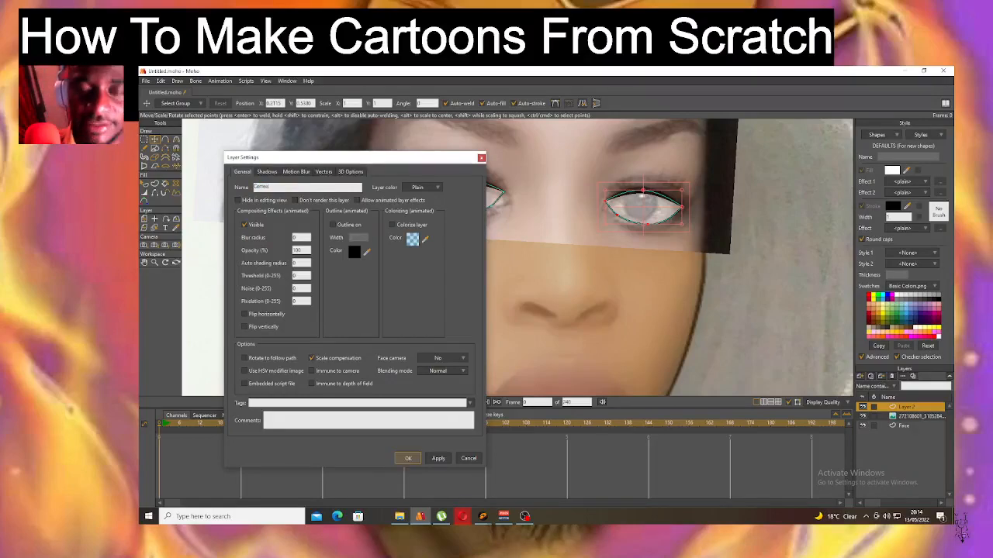
{"action": "key", "text": "Return"}
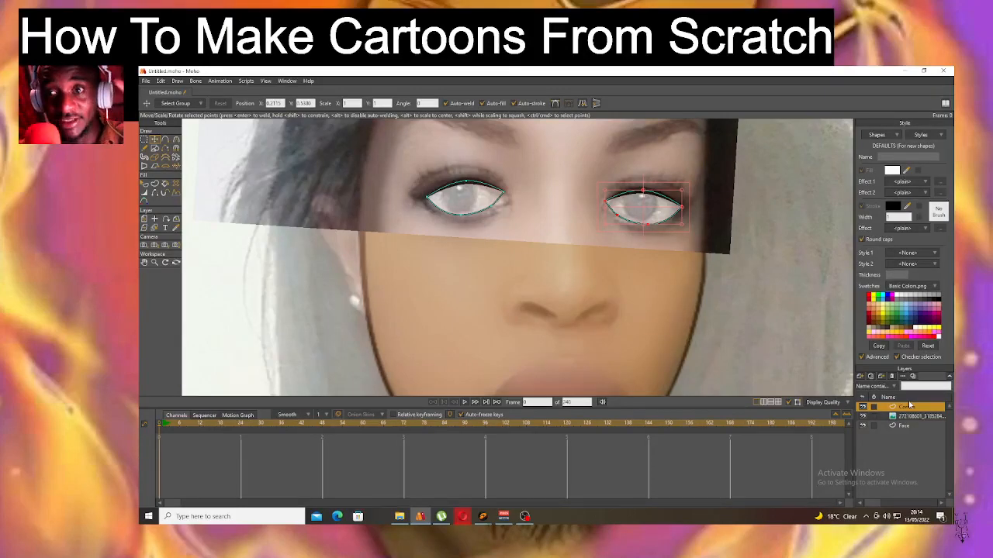
{"action": "left_click", "coordinate": [859, 376]}
{"action": "left_click", "coordinate": [867, 386]}
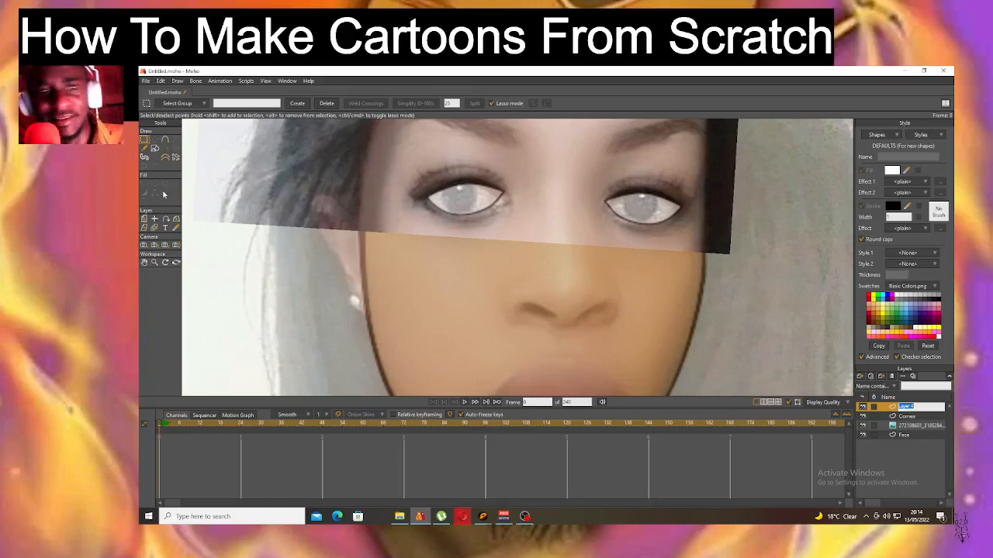
Trace a closed outline around the first eye's dark lash and eyeliner area on Layer 4 with Add Point.
{"action": "left_click", "coordinate": [165, 140]}
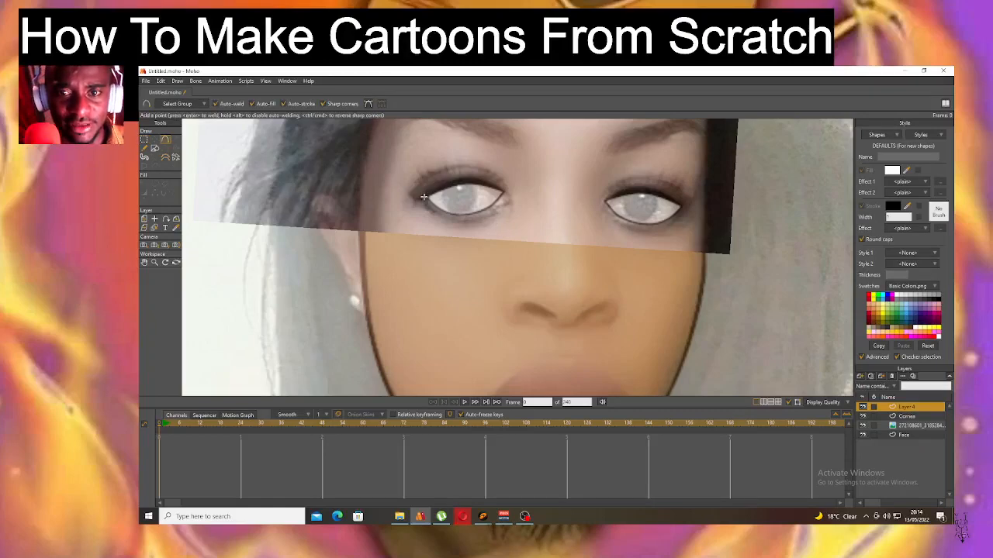
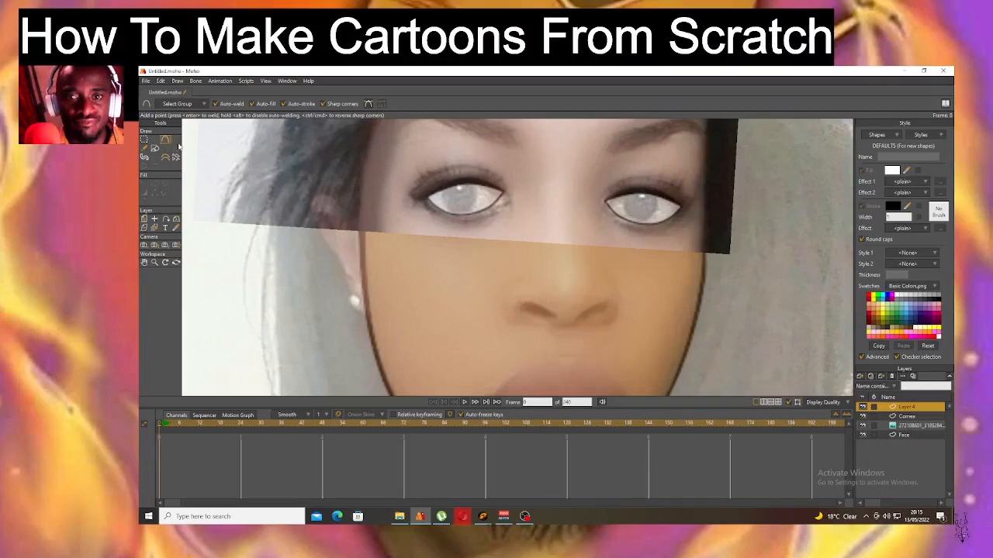
{"action": "scroll", "coordinate": [520, 230], "scroll_direction": "up", "scroll_amount": 2}
{"action": "scroll", "coordinate": [365, 155], "scroll_direction": "up", "scroll_amount": 2}
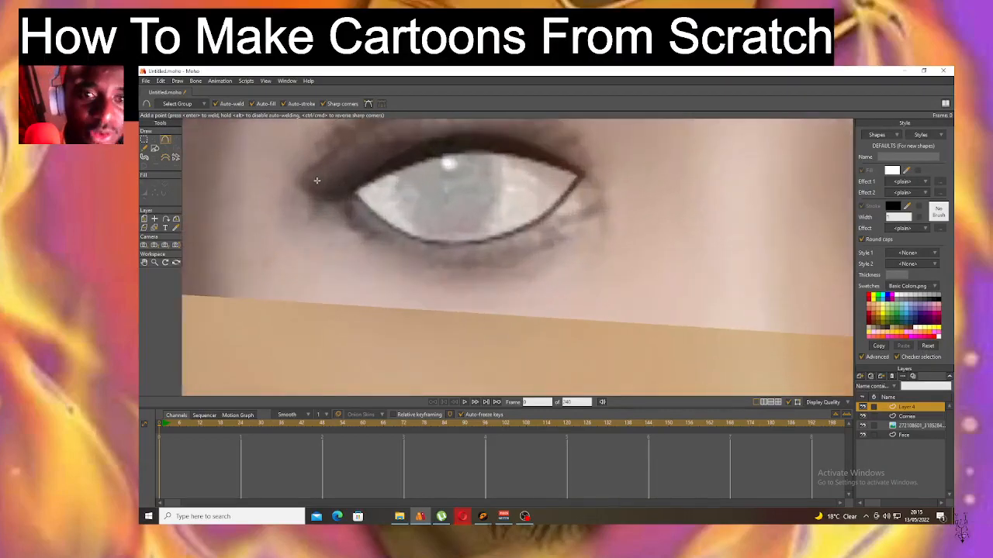
{"action": "left_click_drag", "start_coordinate": [298, 176], "coordinate": [512, 256]}
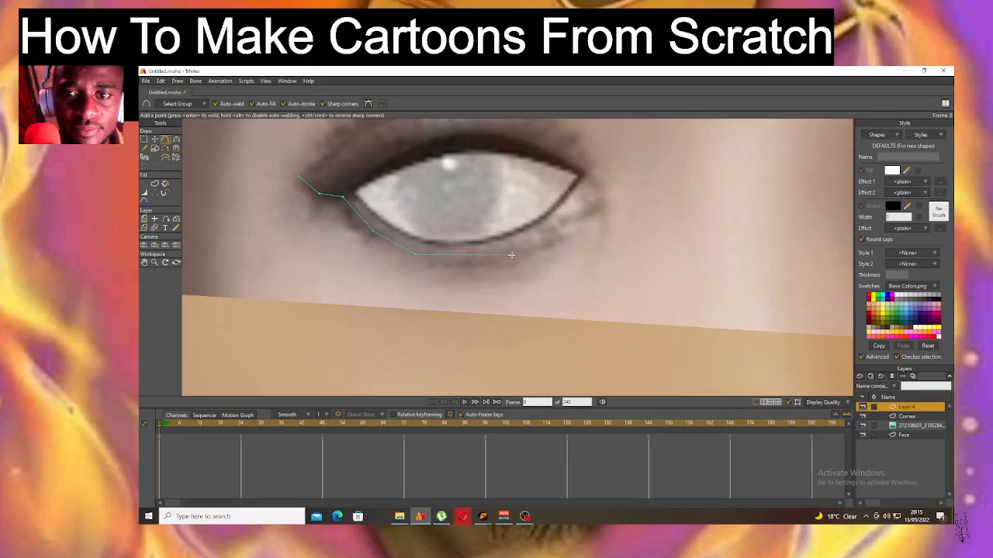
{"action": "left_click_drag", "start_coordinate": [592, 172], "coordinate": [590, 172]}
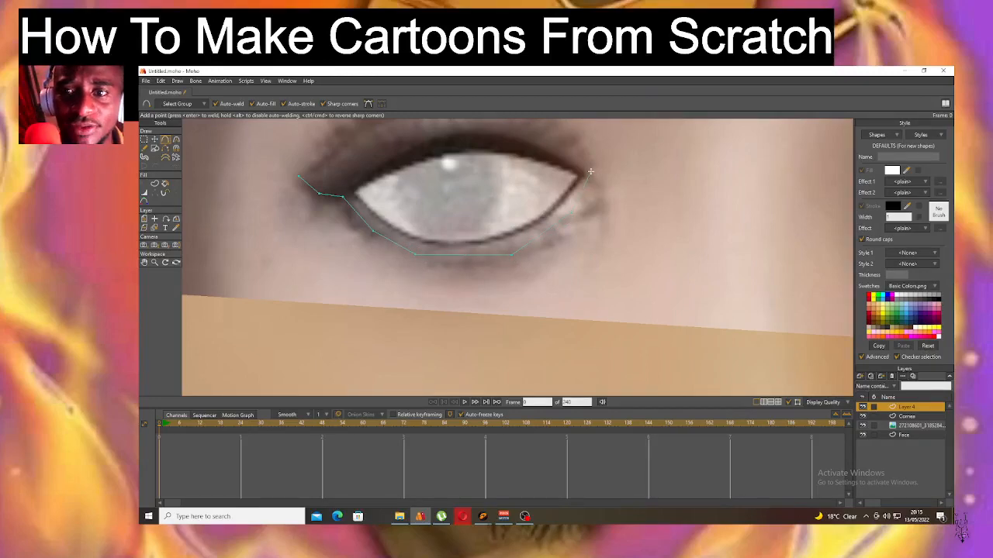
{"action": "scroll", "coordinate": [591, 170], "scroll_direction": "down", "scroll_amount": 5}
{"action": "scroll", "coordinate": [591, 160], "scroll_direction": "up", "scroll_amount": 4}
{"action": "left_click_drag", "start_coordinate": [592, 180], "coordinate": [563, 144]}
{"action": "left_click", "coordinate": [520, 126]}
{"action": "left_click_drag", "start_coordinate": [462, 120], "coordinate": [343, 186]}
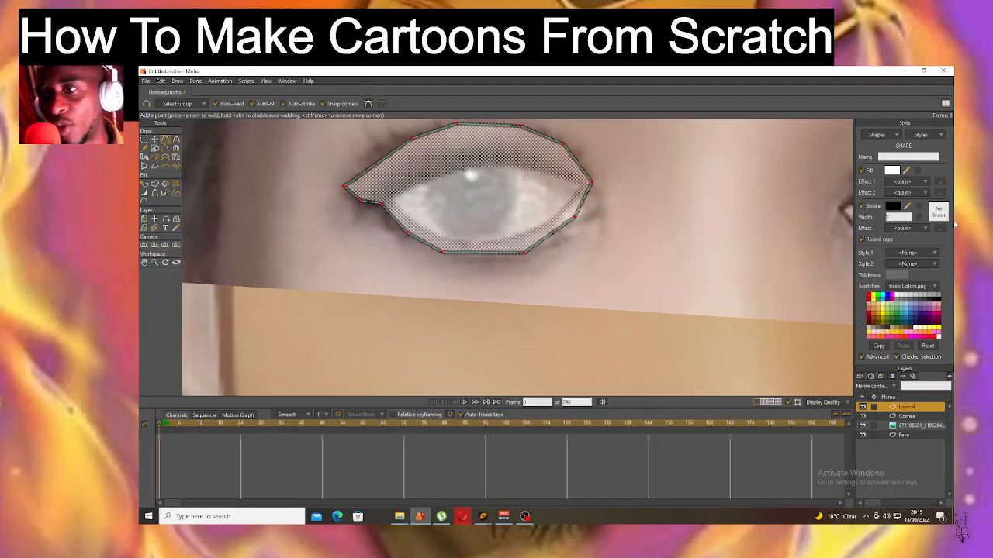
Set the fill of the new lash outline to black and deselect its points.
{"action": "left_click", "coordinate": [936, 297]}
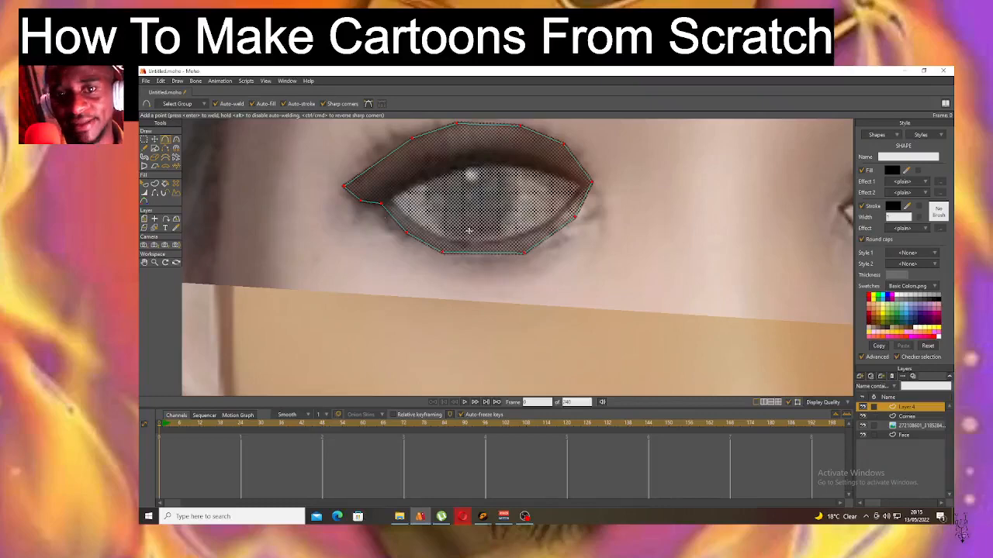
{"action": "left_click", "coordinate": [155, 139]}
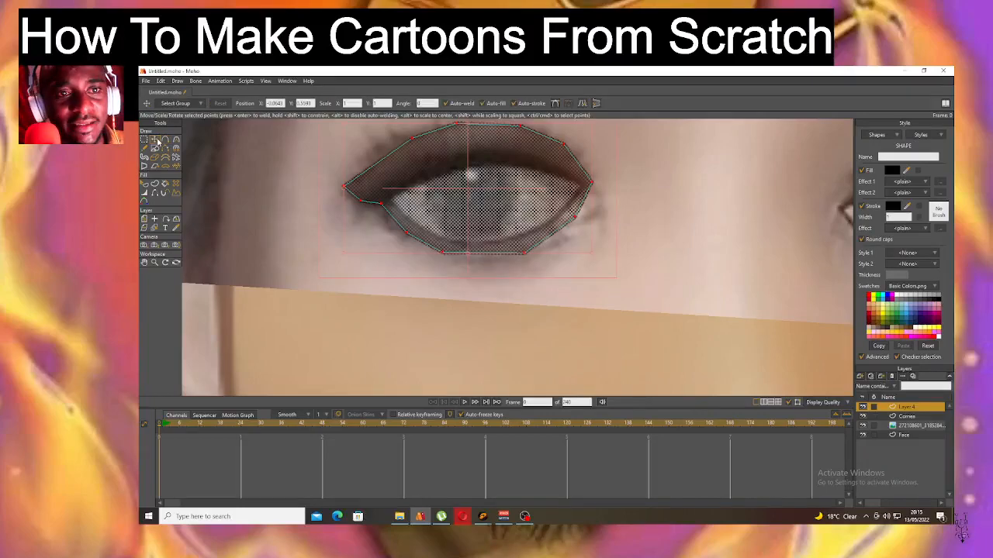
{"action": "left_click", "coordinate": [253, 210]}
Round the points along the lash outline's upper edge and nose-side end with the Curvature tool.
{"action": "left_click", "coordinate": [176, 140]}
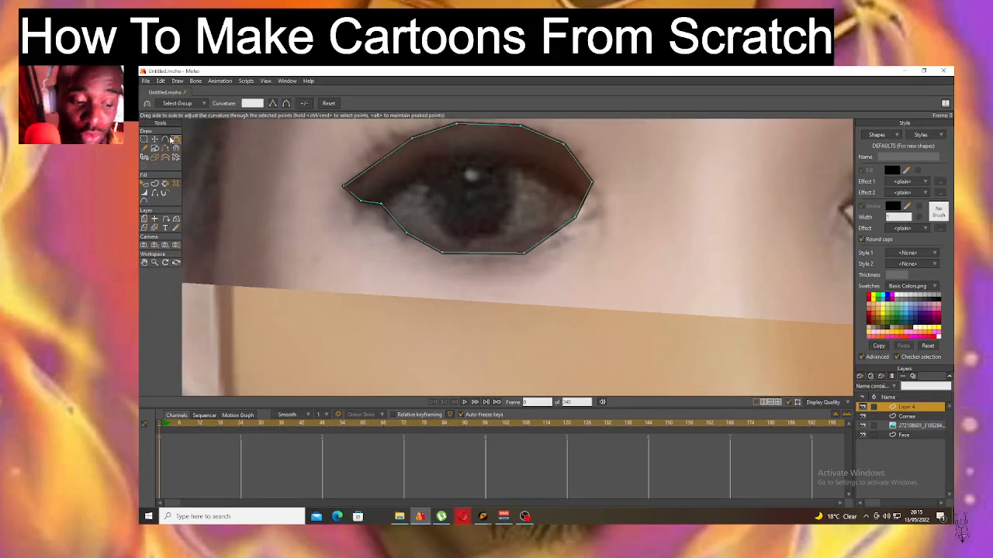
{"action": "left_click", "coordinate": [412, 139]}
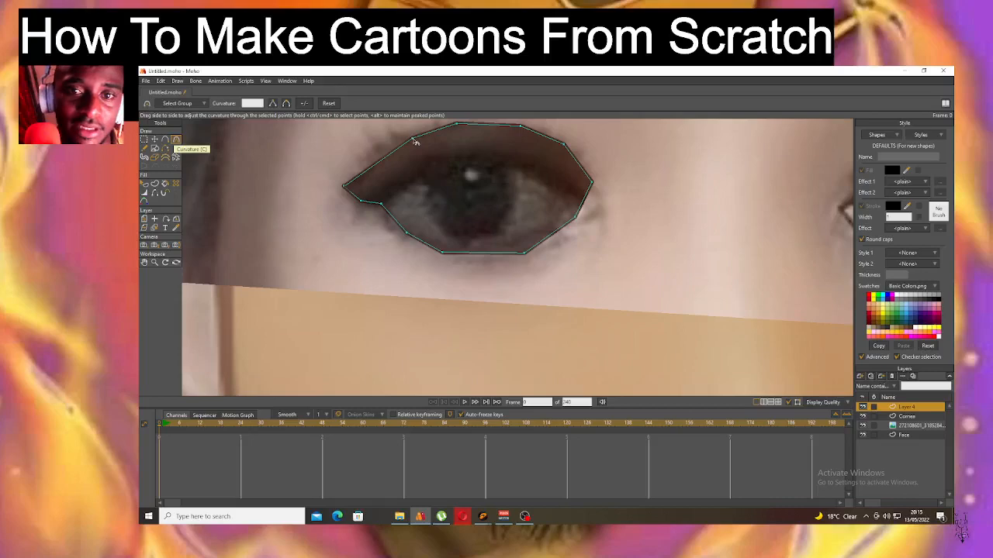
{"action": "left_click_drag", "start_coordinate": [467, 175], "coordinate": [700, 334]}
{"action": "scroll", "coordinate": [697, 329], "scroll_direction": "down", "scroll_amount": 3}
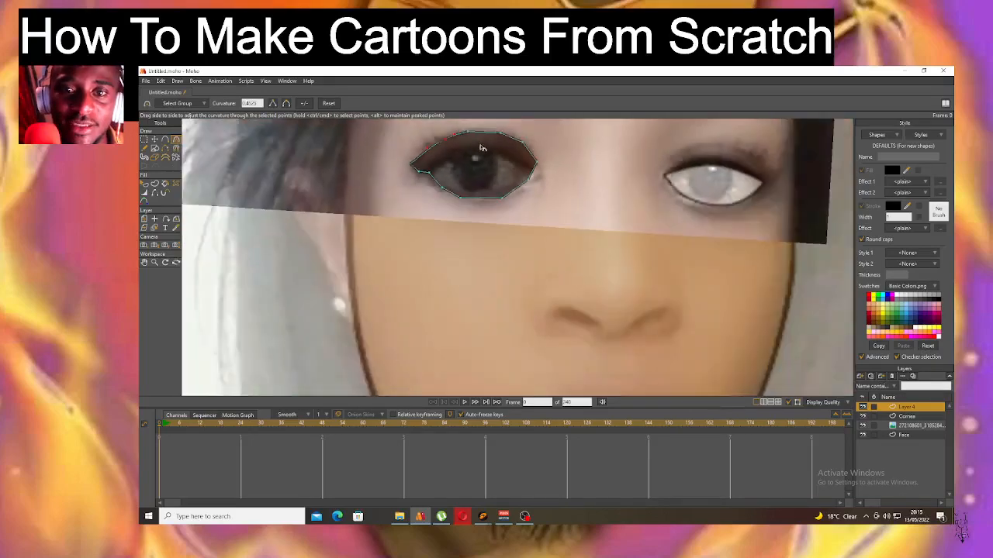
{"action": "scroll", "coordinate": [504, 193], "scroll_direction": "up", "scroll_amount": 4}
{"action": "left_click", "coordinate": [518, 133]}
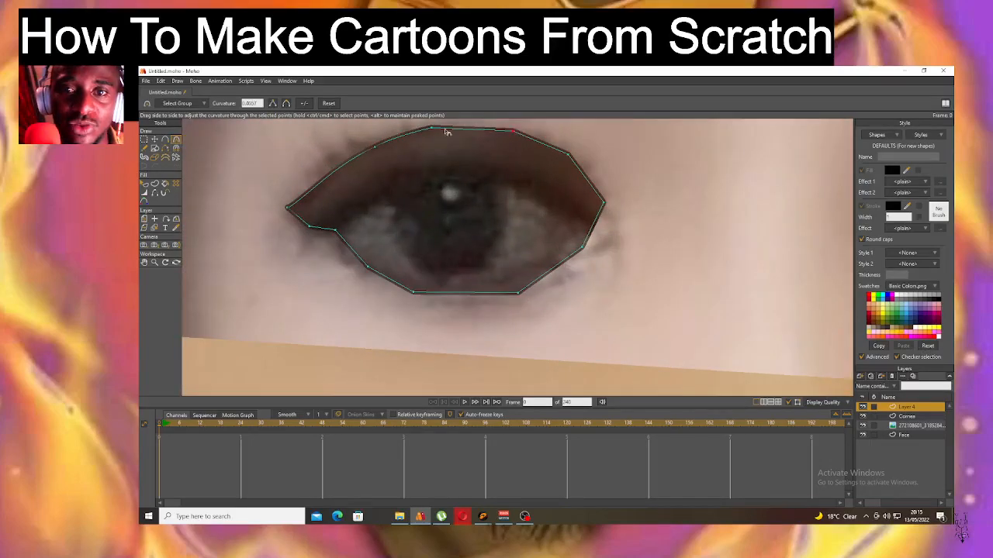
{"action": "left_click_drag", "start_coordinate": [437, 132], "coordinate": [395, 136]}
{"action": "left_click_drag", "start_coordinate": [539, 132], "coordinate": [599, 188]}
{"action": "left_click_drag", "start_coordinate": [593, 236], "coordinate": [555, 280]}
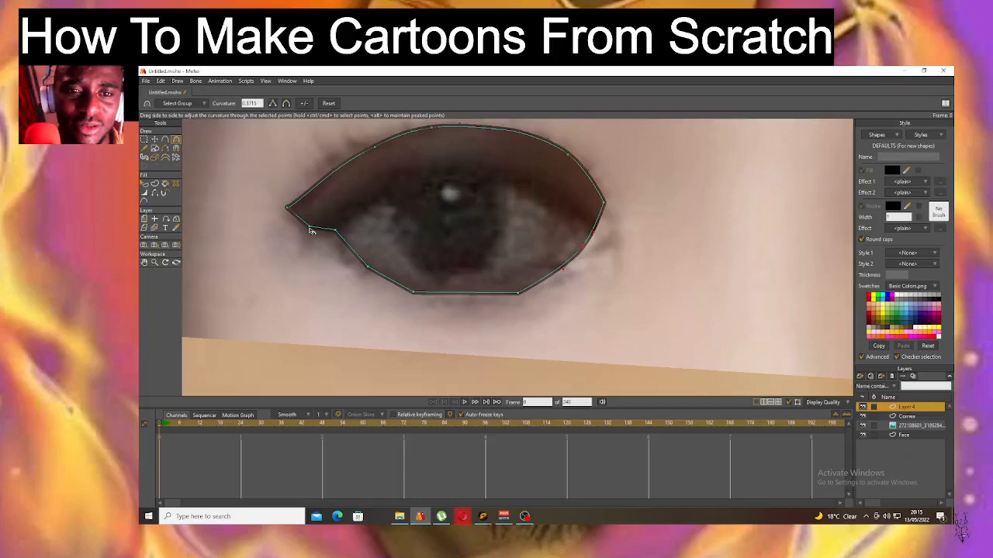
Round the lash outline's outer-corner notch and lower-edge points, finishing with Layer 4 selected.
{"action": "left_click_drag", "start_coordinate": [309, 228], "coordinate": [342, 237]}
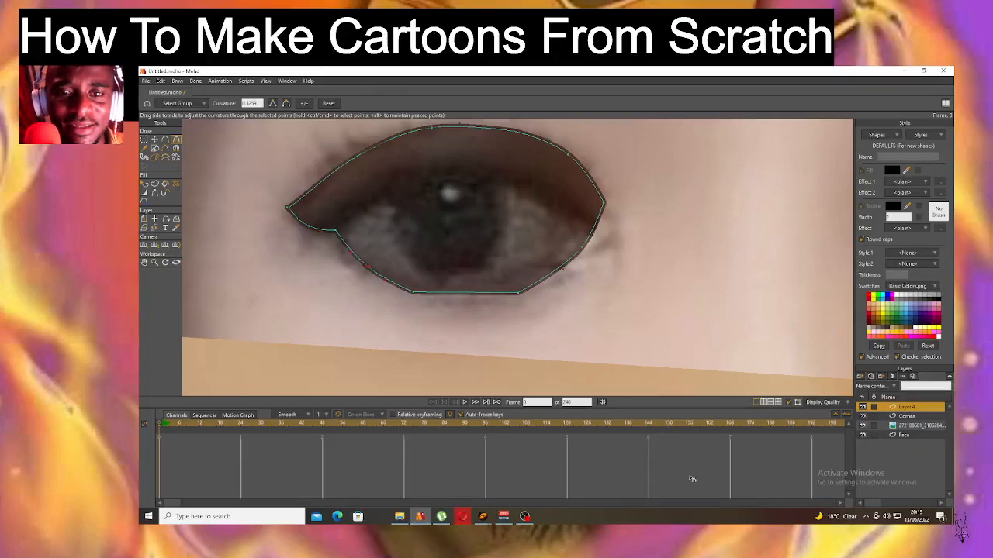
{"action": "left_click_drag", "start_coordinate": [458, 299], "coordinate": [560, 347]}
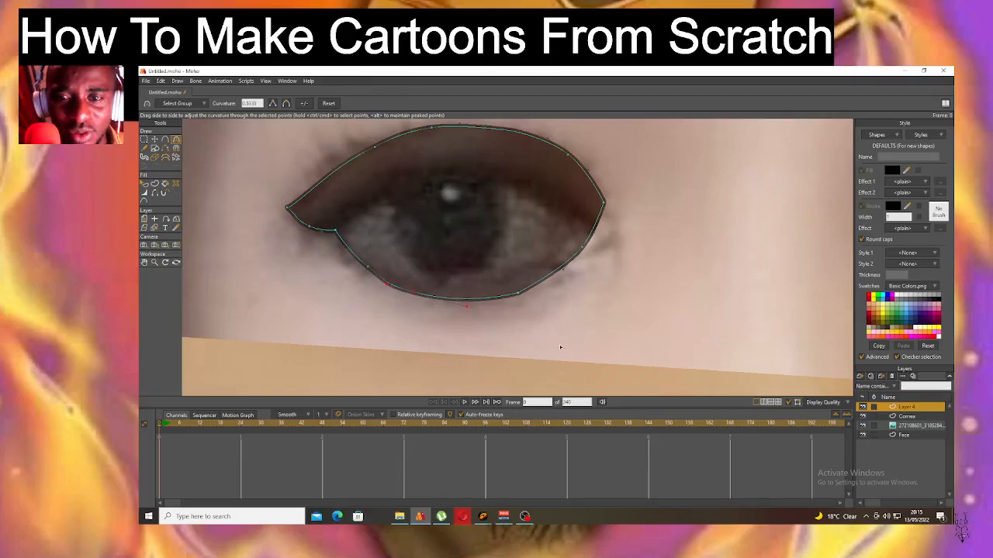
{"action": "left_click_drag", "start_coordinate": [543, 312], "coordinate": [589, 330]}
{"action": "left_click", "coordinate": [622, 341], "text": "ctrl+alt"}
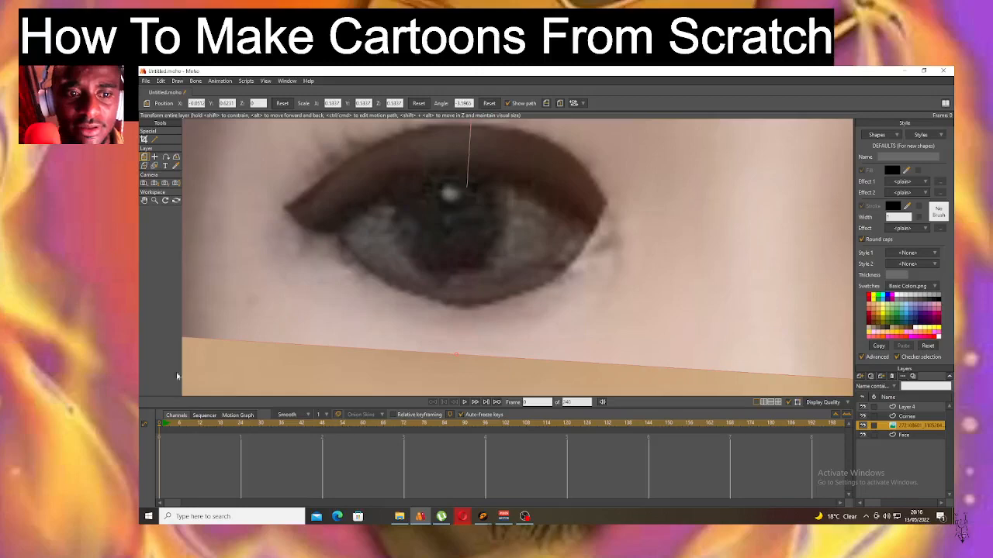
{"action": "left_click", "coordinate": [925, 417]}
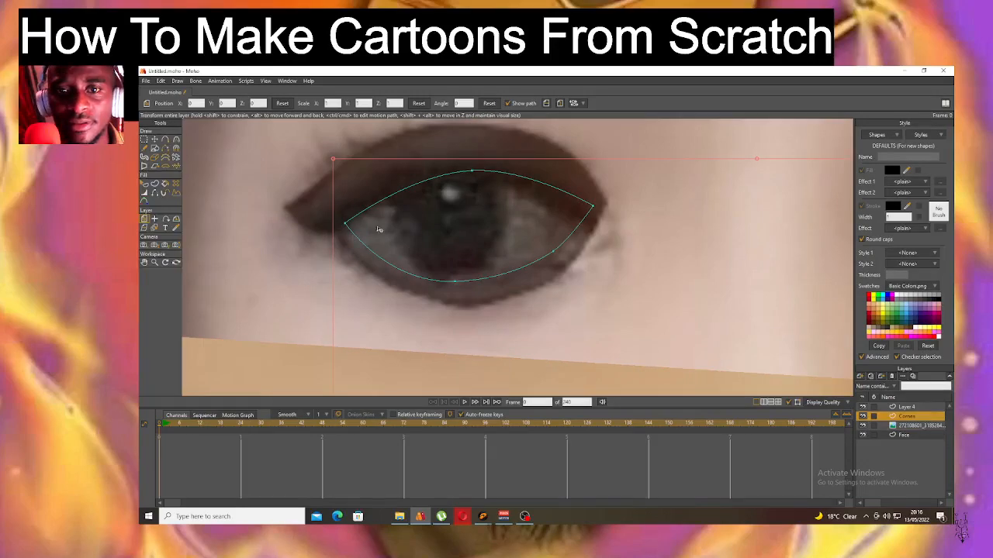
{"action": "left_click", "coordinate": [907, 407]}
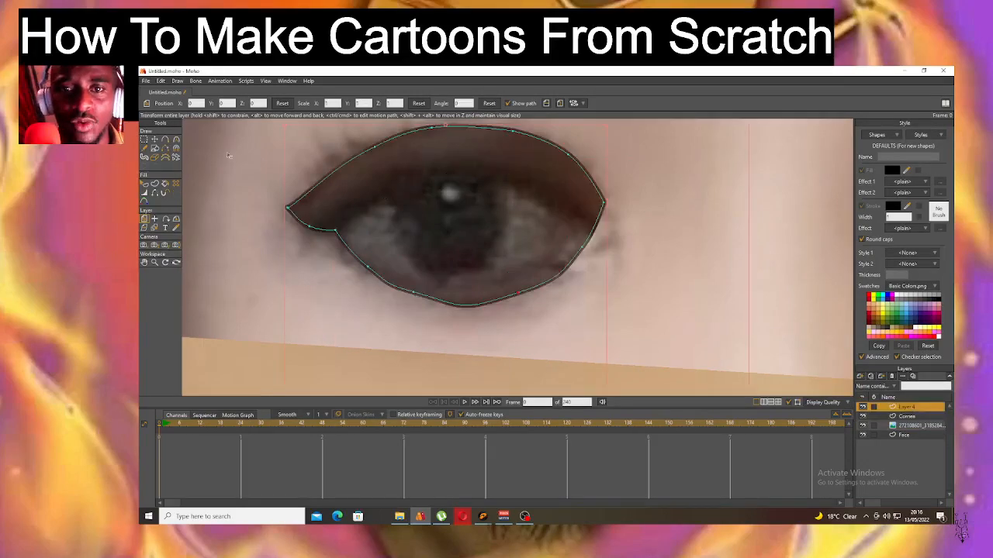
Smooth the lowest points of the first eye's lash outline on Layer 4 with the Curvature tool.
{"action": "left_click", "coordinate": [144, 184]}
{"action": "left_click", "coordinate": [433, 222]}
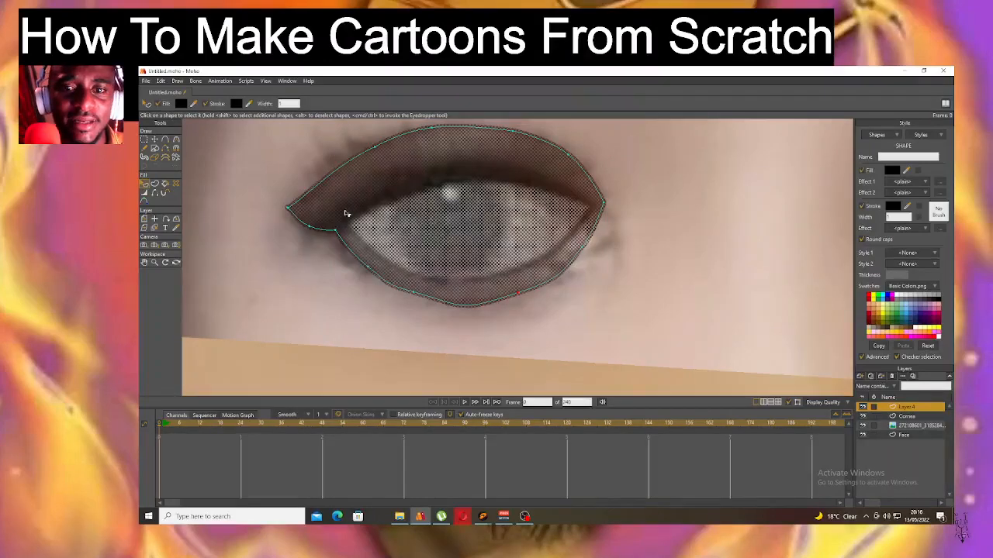
{"action": "left_click", "coordinate": [176, 141]}
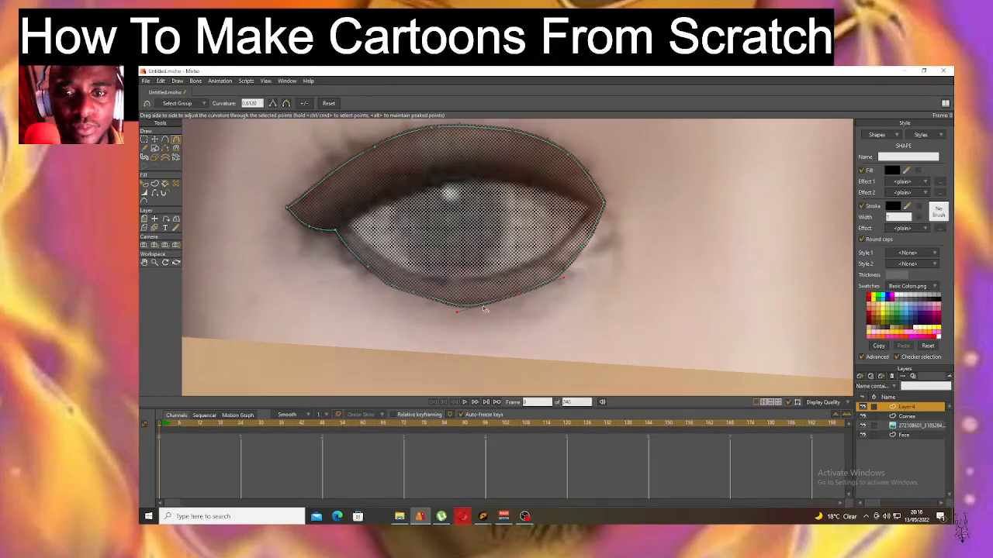
{"action": "left_click", "coordinate": [458, 311]}
{"action": "left_click_drag", "start_coordinate": [458, 311], "coordinate": [165, 226]}
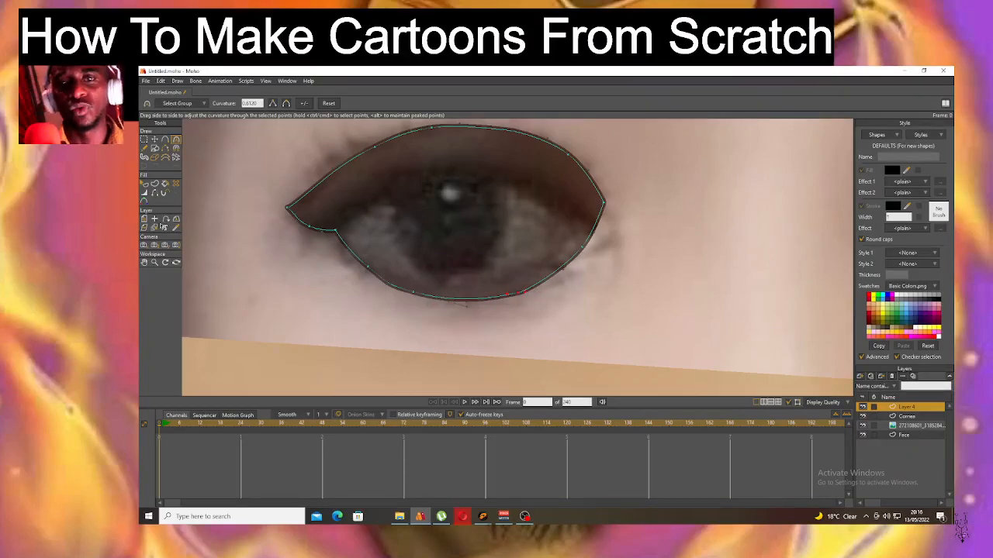
Turn off the lash shape's stroke and move Layer 4 beneath the Cornea layer.
{"action": "left_click", "coordinate": [144, 184]}
{"action": "left_click", "coordinate": [438, 164]}
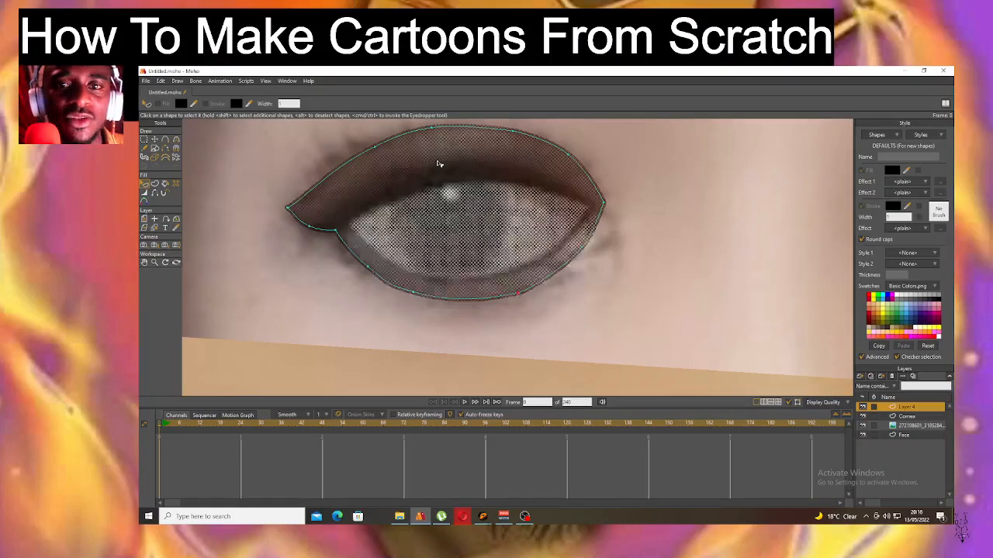
{"action": "left_click", "coordinate": [861, 206]}
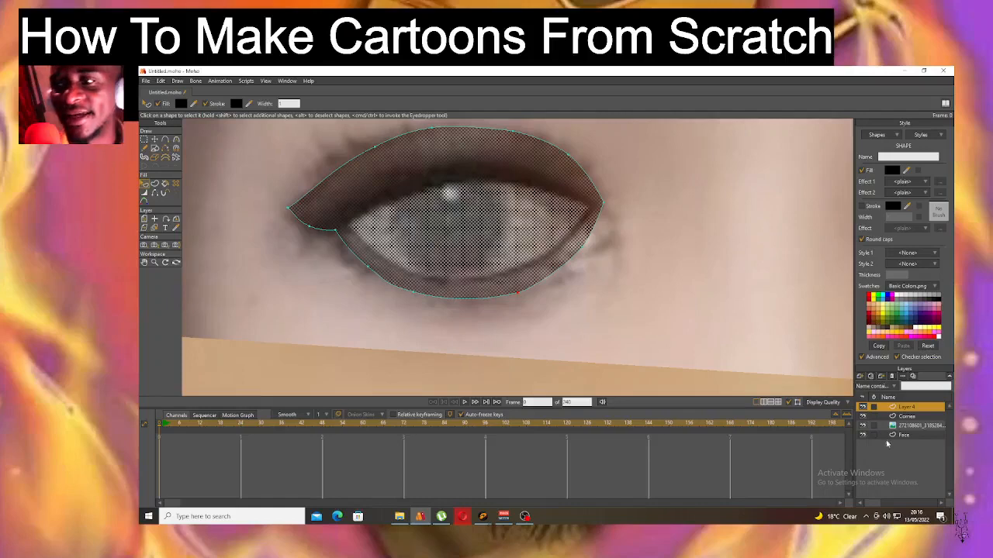
{"action": "left_click_drag", "start_coordinate": [916, 408], "coordinate": [915, 419]}
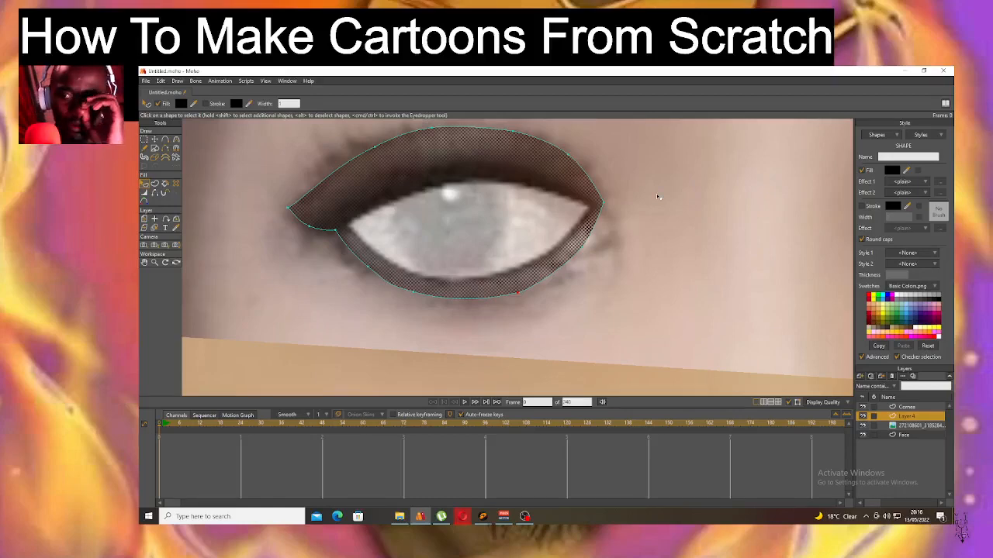
Set the lash shape's fill alpha to 170 and give it a Soft Edge effect with a blur radius of 3.
{"action": "left_click", "coordinate": [898, 172]}
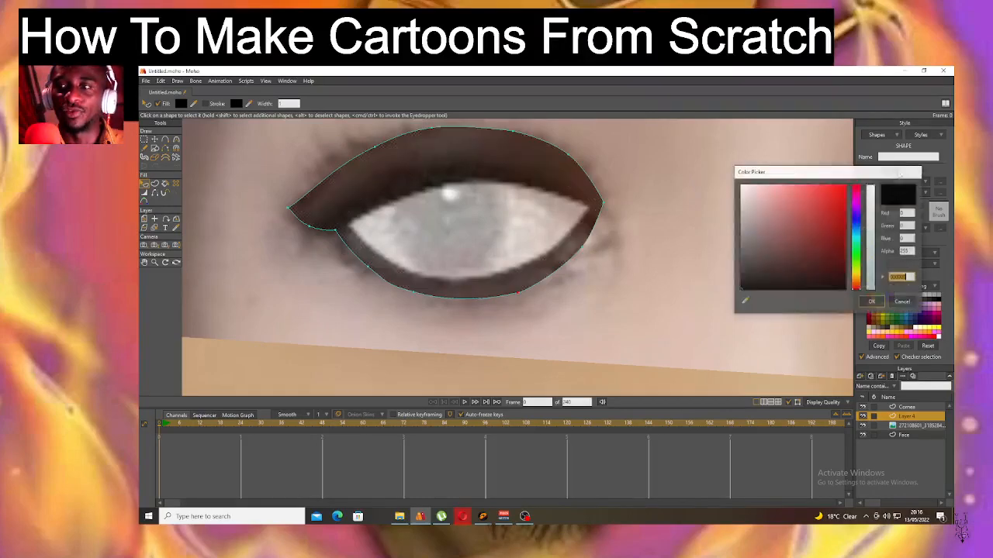
{"action": "left_click_drag", "start_coordinate": [870, 205], "coordinate": [878, 224]}
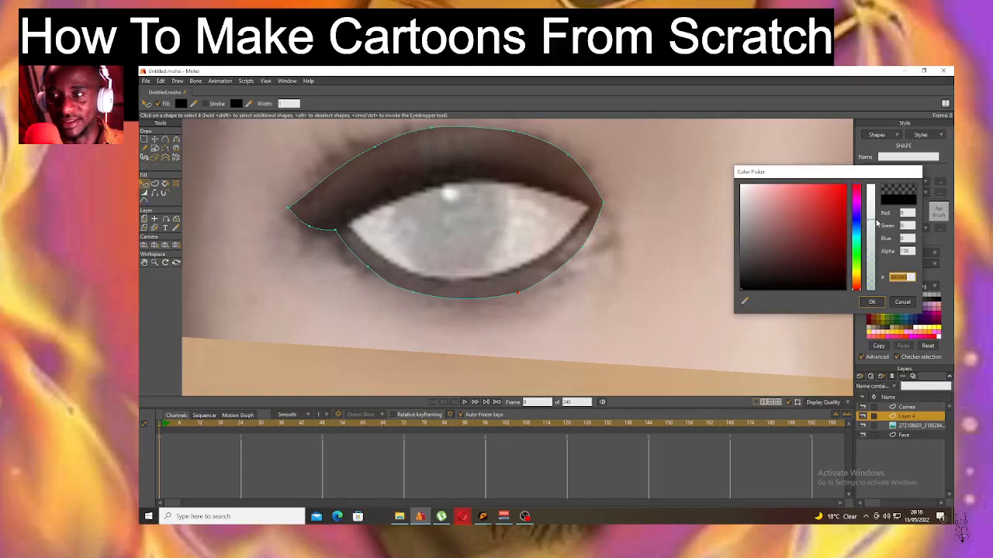
{"action": "left_click", "coordinate": [872, 301]}
{"action": "left_click", "coordinate": [914, 183]}
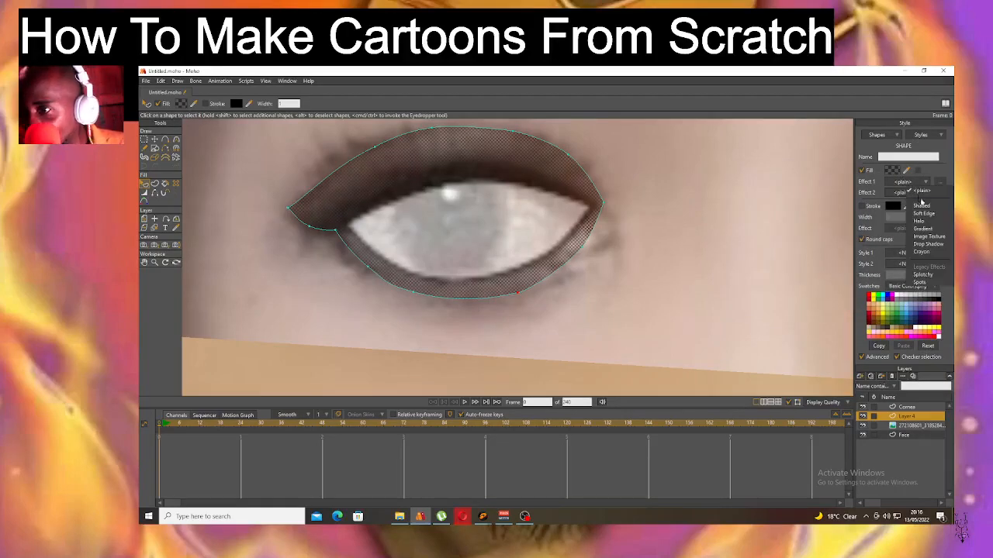
{"action": "left_click", "coordinate": [923, 213]}
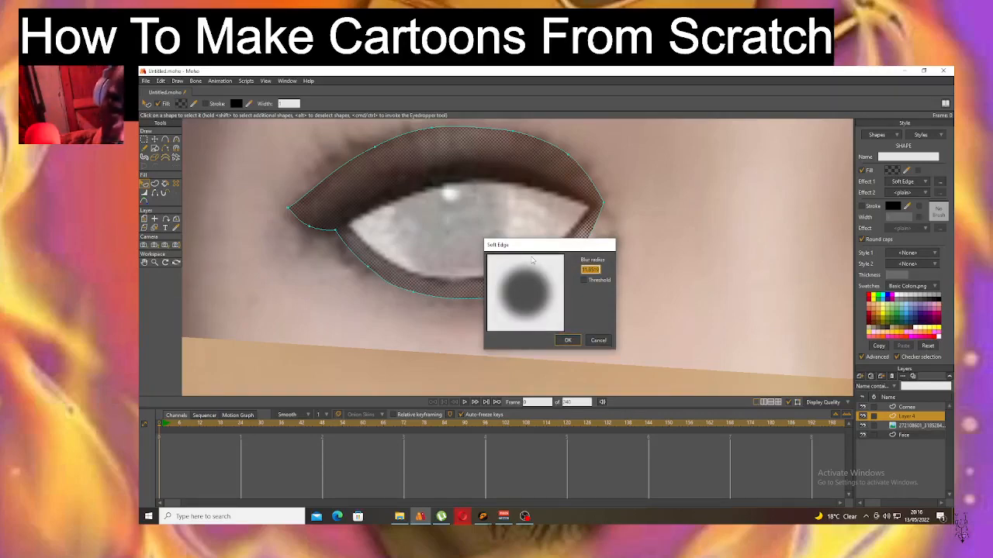
{"action": "type", "text": "3"}
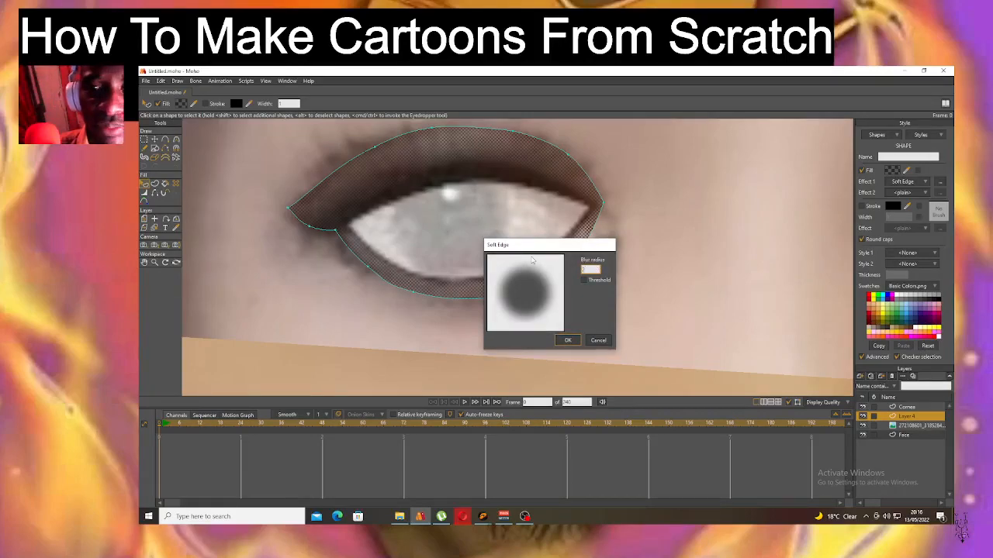
{"action": "key", "text": "Return"}
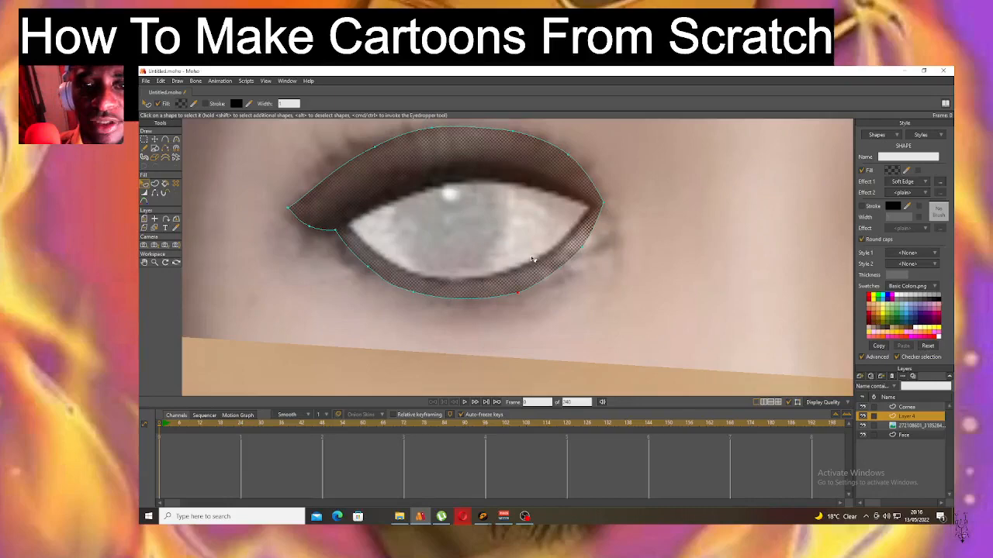
Add a vector layer above Layer 4 and draw five bent lash lines over the upper lid's outer half with Add Point.
{"action": "left_click", "coordinate": [859, 377]}
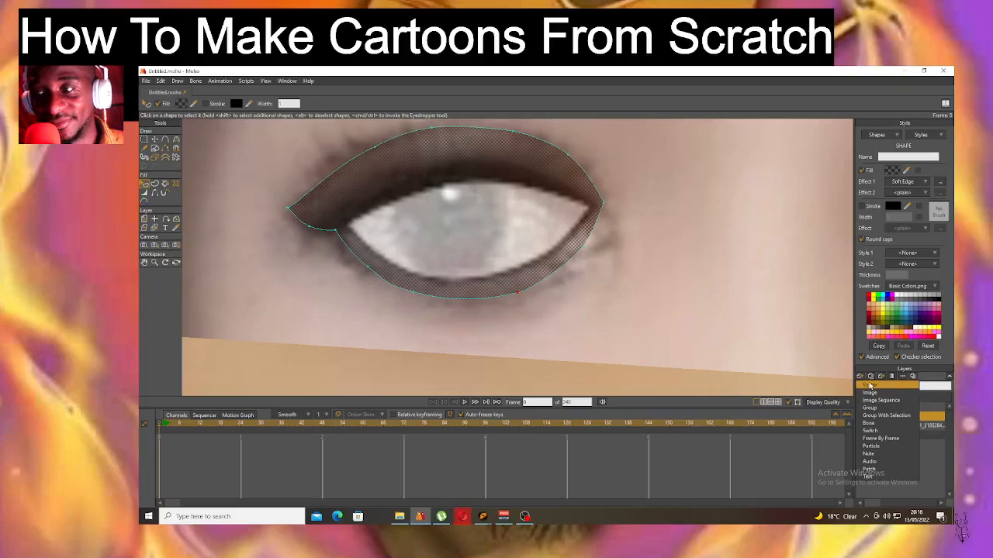
{"action": "left_click", "coordinate": [871, 387]}
{"action": "left_click", "coordinate": [165, 140]}
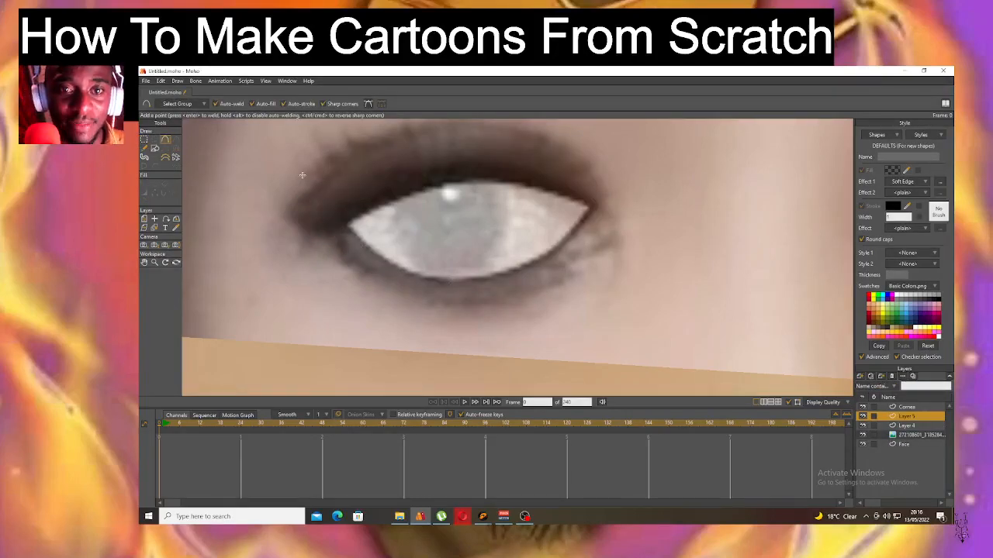
{"action": "left_click_drag", "start_coordinate": [303, 178], "coordinate": [353, 224]}
{"action": "mouse_move", "coordinate": [327, 161]}
{"action": "left_mouse_down"}
{"action": "mouse_move", "coordinate": [336, 189]}
{"action": "mouse_move", "coordinate": [368, 211]}
{"action": "left_mouse_up"}
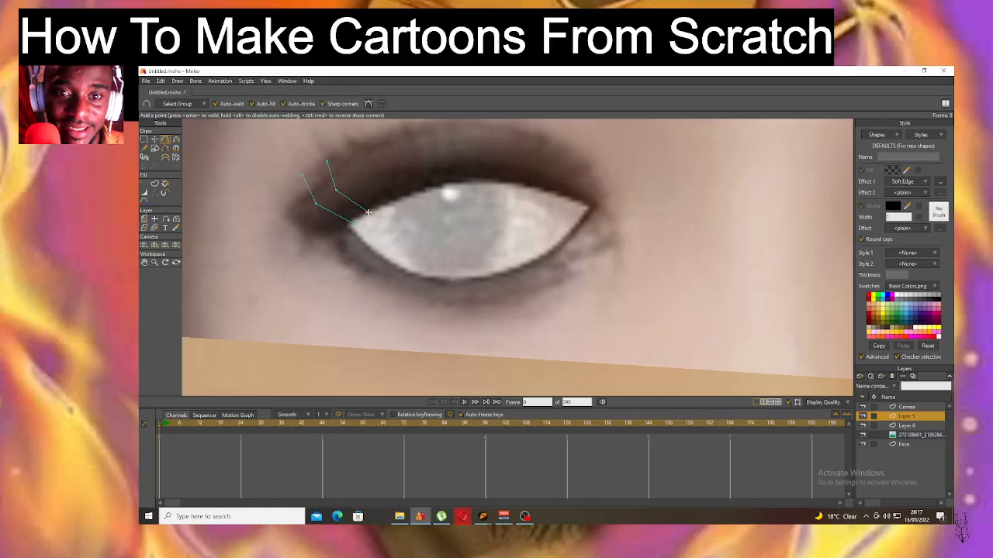
{"action": "mouse_move", "coordinate": [355, 150]}
{"action": "left_mouse_down"}
{"action": "mouse_move", "coordinate": [356, 175]}
{"action": "mouse_move", "coordinate": [389, 201]}
{"action": "left_mouse_up"}
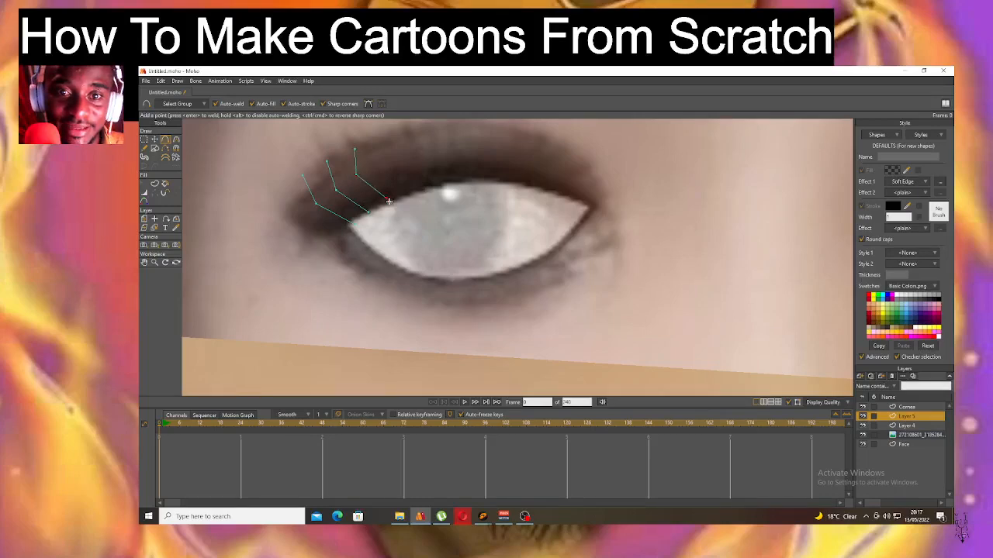
{"action": "left_click_drag", "start_coordinate": [382, 135], "coordinate": [412, 200]}
{"action": "left_click_drag", "start_coordinate": [414, 126], "coordinate": [435, 193]}
Continue drawing bent lash lines from the middle of the upper lid to the eye's nose-side corner.
{"action": "scroll", "coordinate": [466, 170], "scroll_direction": "down", "scroll_amount": 3}
{"action": "scroll", "coordinate": [471, 154], "scroll_direction": "up", "scroll_amount": 2}
{"action": "scroll", "coordinate": [450, 182], "scroll_direction": "up", "scroll_amount": 1}
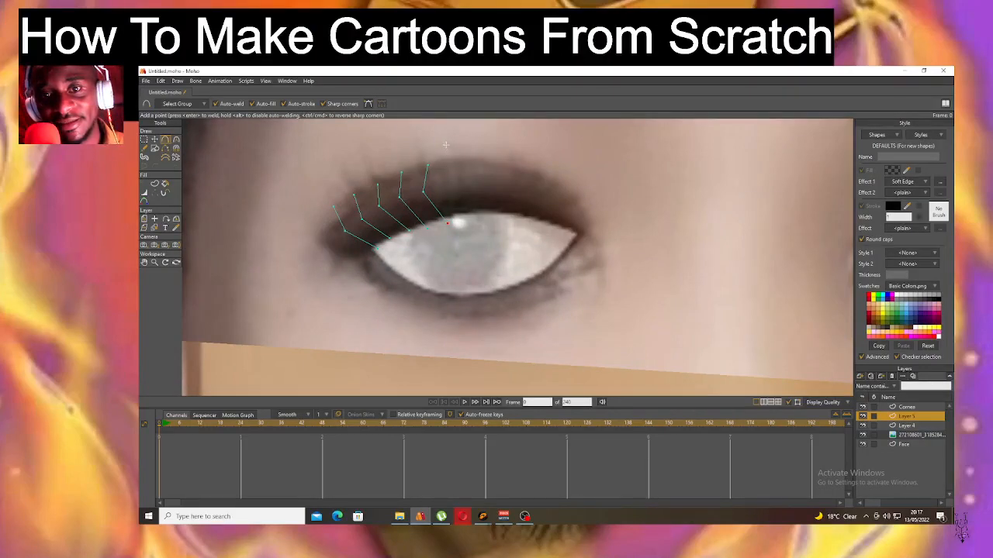
{"action": "mouse_move", "coordinate": [452, 159]}
{"action": "left_mouse_down"}
{"action": "mouse_move", "coordinate": [445, 191]}
{"action": "mouse_move", "coordinate": [459, 223]}
{"action": "left_mouse_up"}
{"action": "left_click", "coordinate": [464, 190]}
{"action": "left_click", "coordinate": [476, 220]}
{"action": "left_click_drag", "start_coordinate": [499, 154], "coordinate": [483, 186]}
{"action": "left_click", "coordinate": [497, 213]}
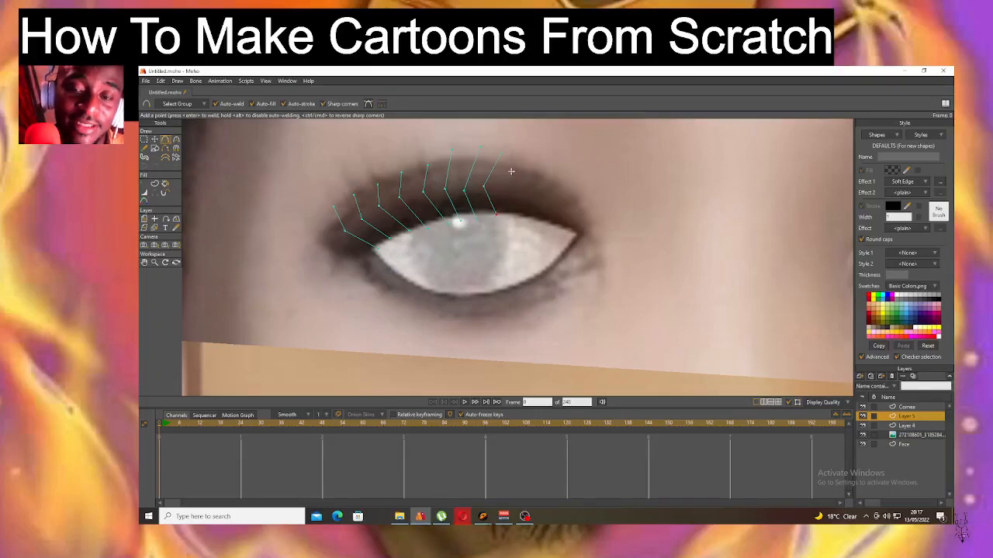
{"action": "left_click_drag", "start_coordinate": [516, 155], "coordinate": [508, 200]}
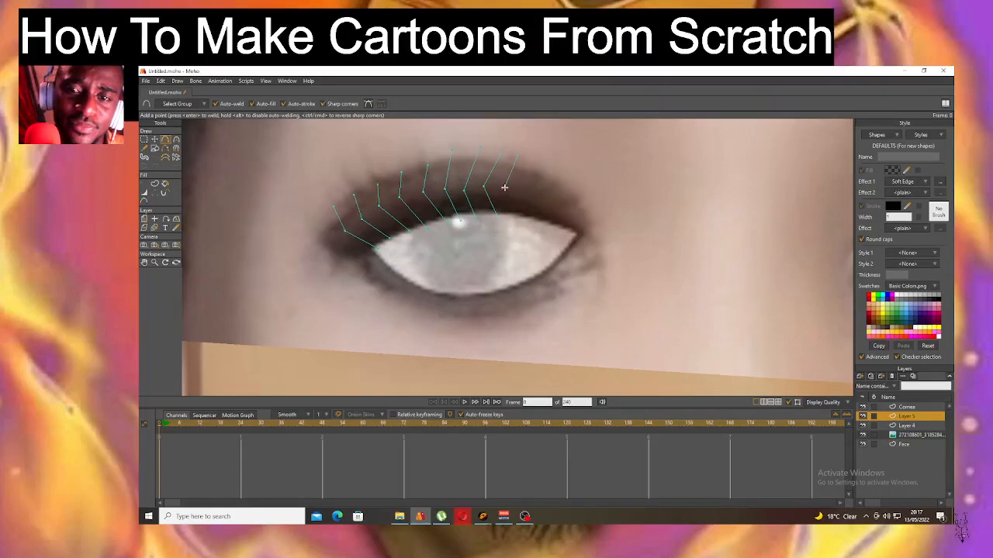
{"action": "left_click", "coordinate": [514, 220]}
{"action": "mouse_move", "coordinate": [538, 166]}
{"action": "left_mouse_down"}
{"action": "mouse_move", "coordinate": [517, 186]}
{"action": "mouse_move", "coordinate": [525, 220]}
{"action": "mouse_move", "coordinate": [541, 206]}
{"action": "mouse_move", "coordinate": [540, 223]}
{"action": "left_mouse_up"}
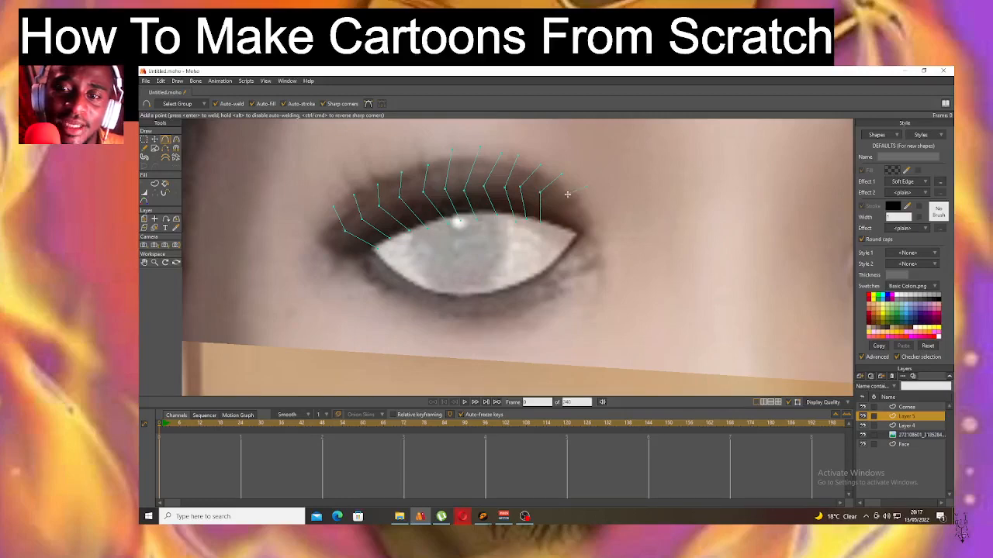
{"action": "mouse_move", "coordinate": [557, 204]}
{"action": "left_mouse_down"}
{"action": "mouse_move", "coordinate": [553, 225]}
{"action": "mouse_move", "coordinate": [563, 228]}
{"action": "left_mouse_up"}
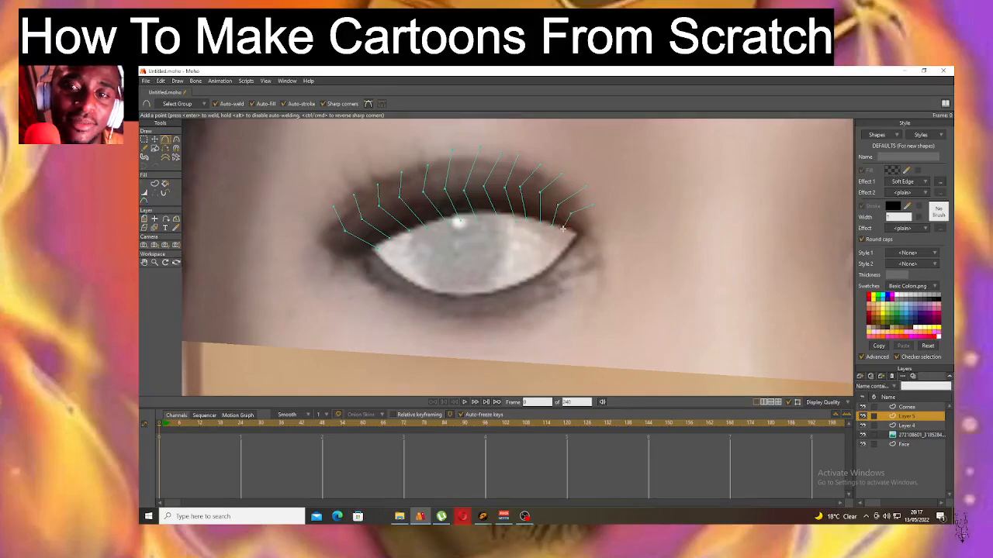
Reposition the tips of the lashes above the middle of the upper lid so they align evenly.
{"action": "left_click", "coordinate": [154, 139]}
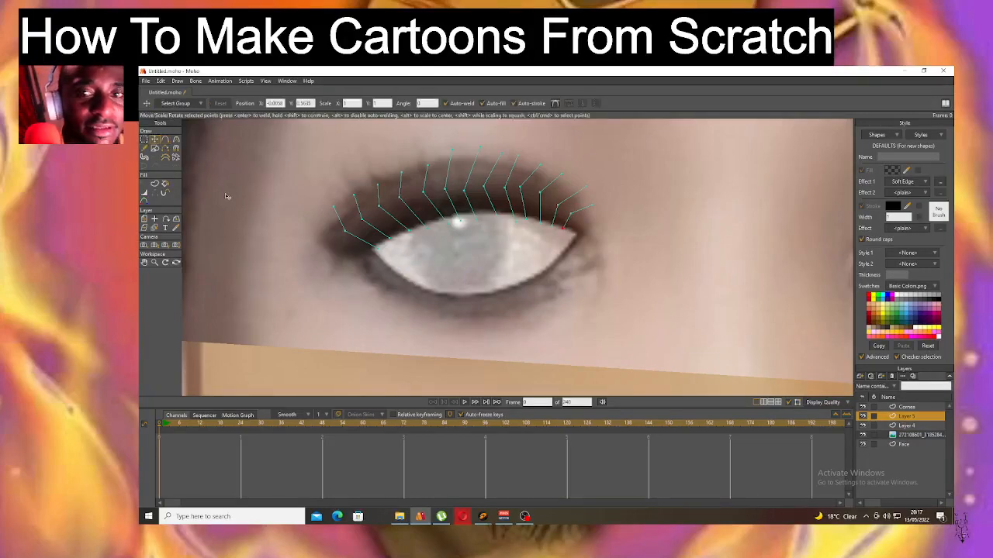
{"action": "left_click", "coordinate": [448, 162]}
{"action": "left_click_drag", "start_coordinate": [449, 163], "coordinate": [501, 164]}
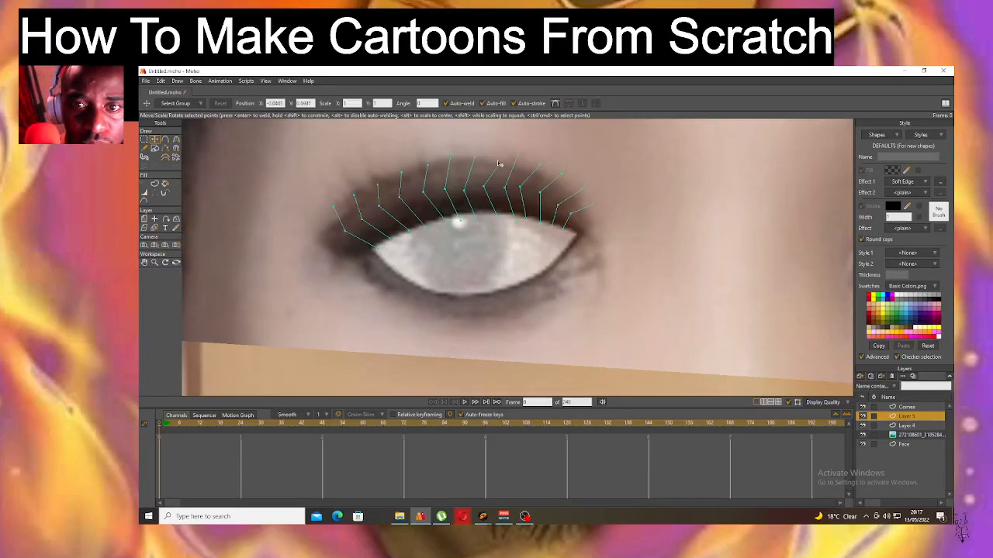
{"action": "left_click_drag", "start_coordinate": [521, 160], "coordinate": [519, 161]}
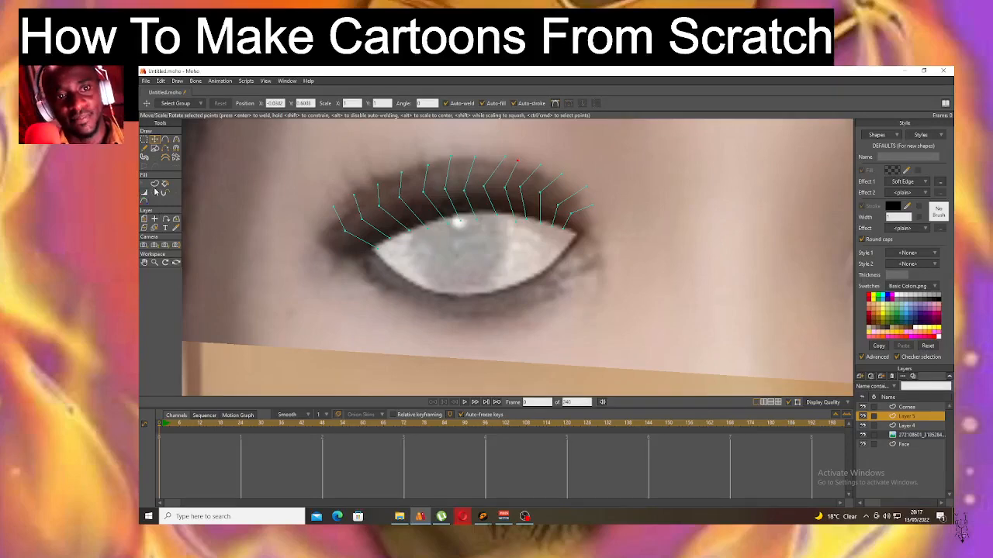
Select all the lash lines with the lasso and create a black stroke shape from them.
{"action": "left_click", "coordinate": [155, 184]}
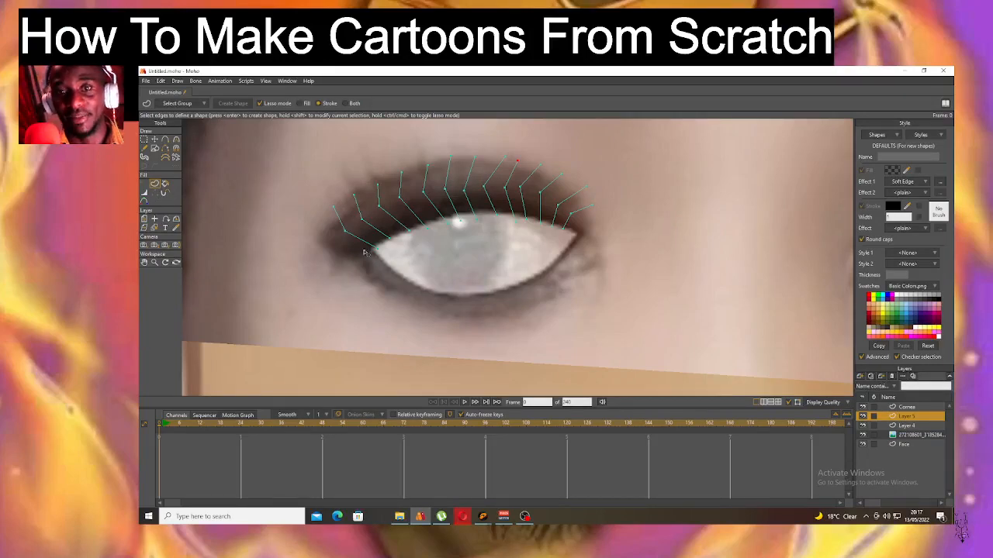
{"action": "mouse_move", "coordinate": [282, 234]}
{"action": "left_mouse_down"}
{"action": "mouse_move", "coordinate": [299, 196]}
{"action": "mouse_move", "coordinate": [508, 122]}
{"action": "mouse_move", "coordinate": [636, 234]}
{"action": "mouse_move", "coordinate": [463, 287]}
{"action": "mouse_move", "coordinate": [271, 223]}
{"action": "left_mouse_up"}
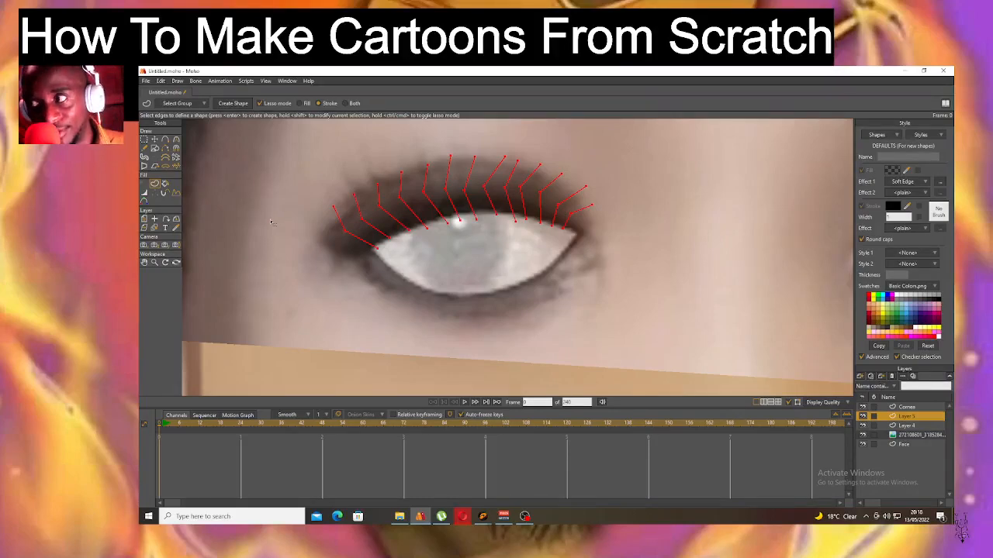
{"action": "key", "text": "Return"}
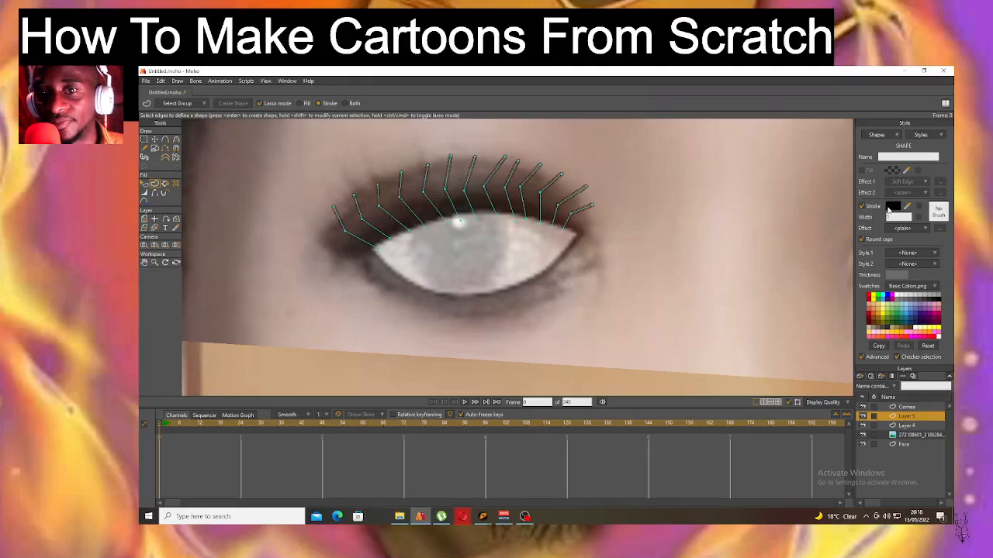
Taper the upper lashes by narrowing the line width at each tip with the Line Width tool.
{"action": "left_click", "coordinate": [144, 193]}
{"action": "left_click", "coordinate": [332, 208]}
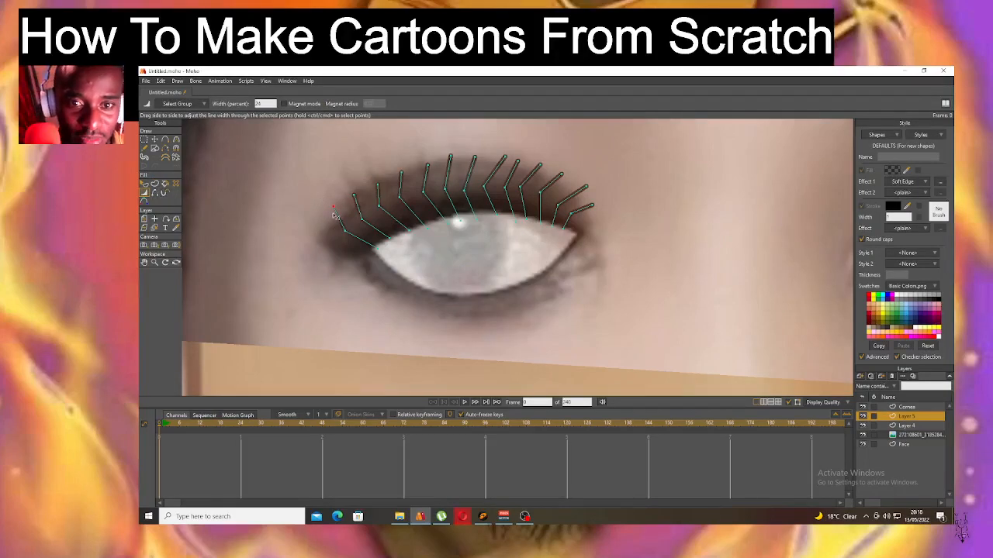
{"action": "left_click", "coordinate": [354, 194]}
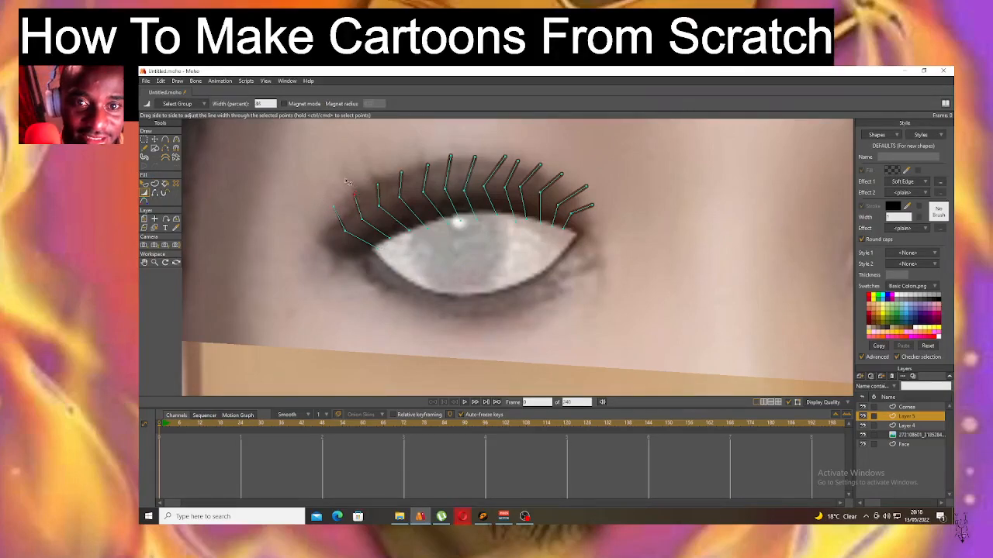
{"action": "left_click", "coordinate": [378, 184]}
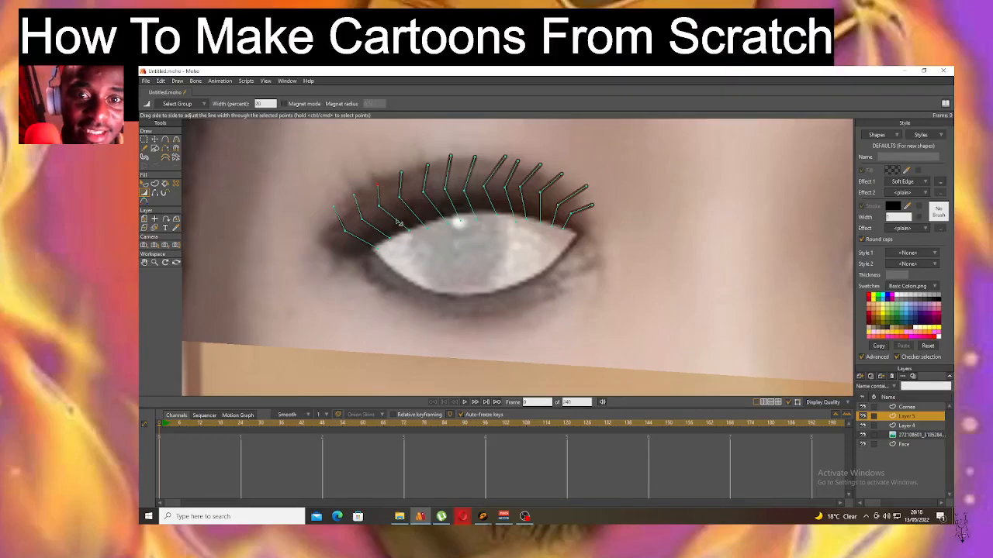
{"action": "left_click", "coordinate": [401, 173]}
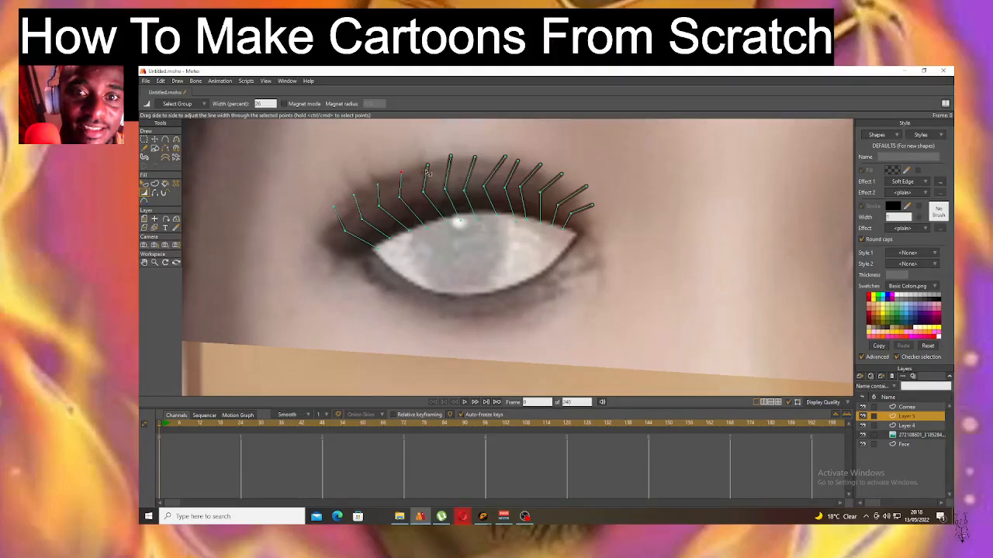
{"action": "left_click", "coordinate": [450, 157]}
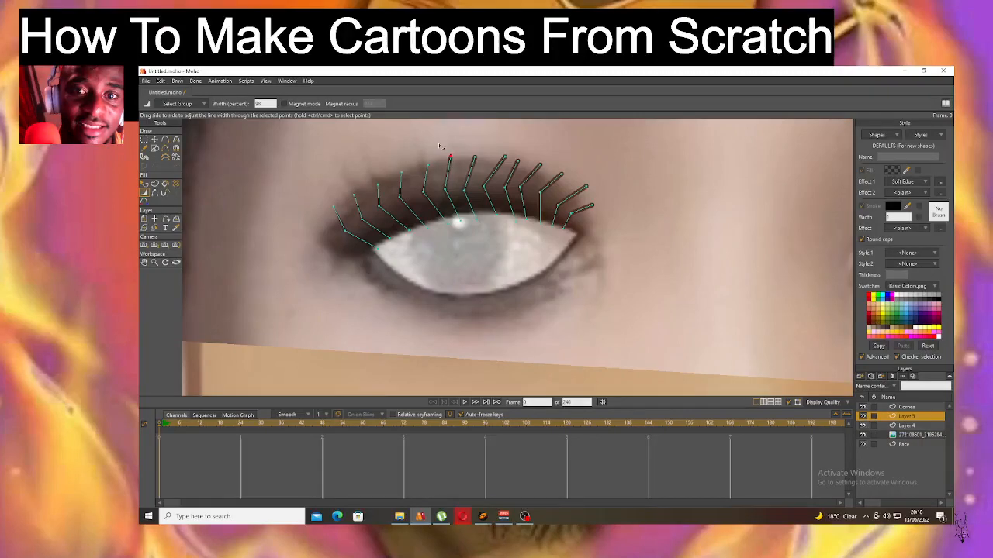
{"action": "left_click", "coordinate": [505, 158]}
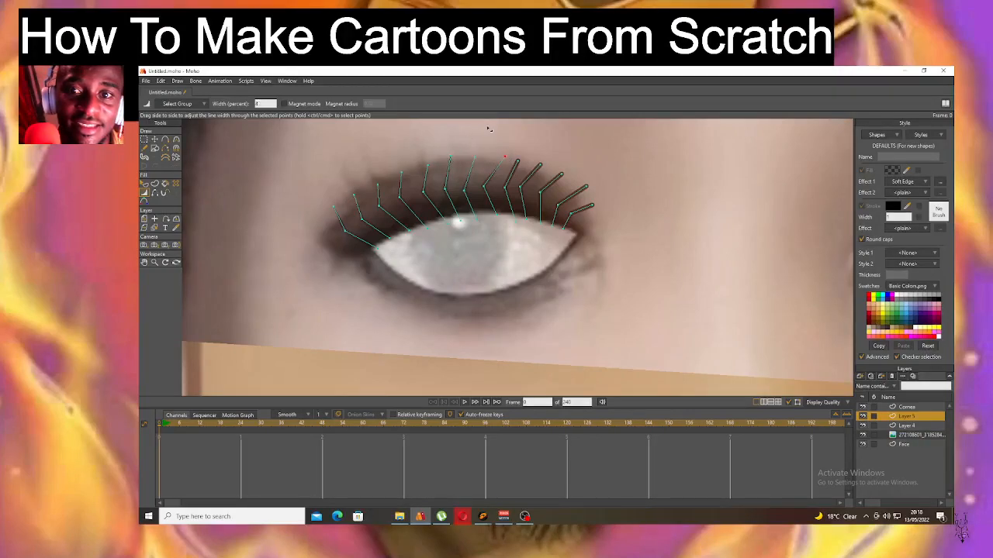
{"action": "left_click", "coordinate": [561, 174]}
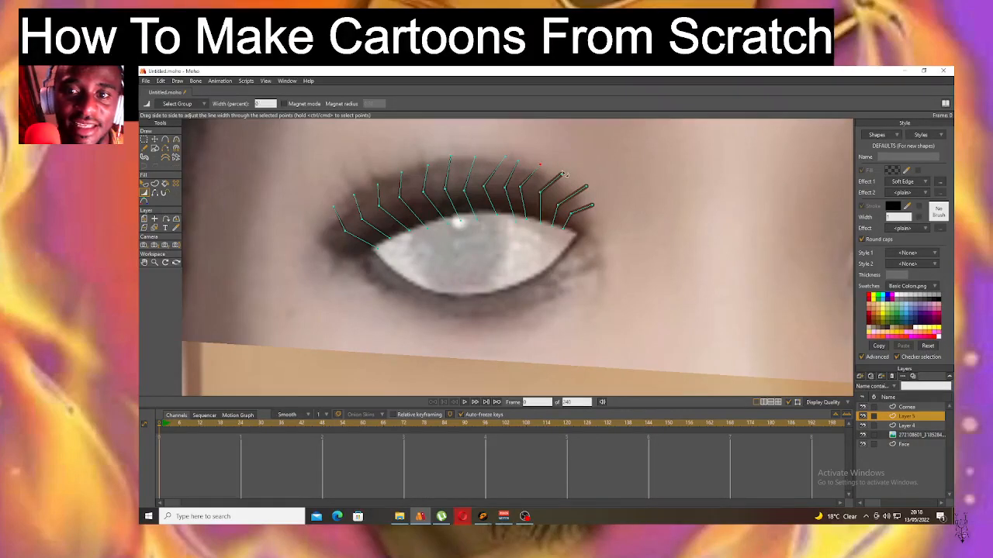
{"action": "left_click", "coordinate": [593, 206]}
Thicken the roots of the lashes along the upper eyelid with the Line Width tool.
{"action": "left_click", "coordinate": [377, 249]}
{"action": "left_click_drag", "start_coordinate": [419, 271], "coordinate": [431, 243]}
{"action": "left_click_drag", "start_coordinate": [472, 277], "coordinate": [450, 226]}
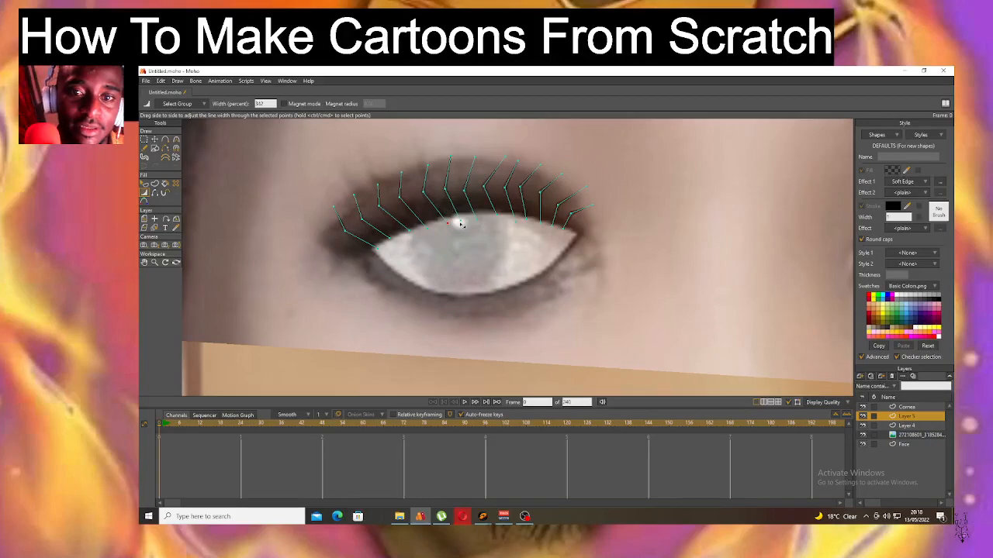
{"action": "left_click_drag", "start_coordinate": [478, 222], "coordinate": [491, 227]}
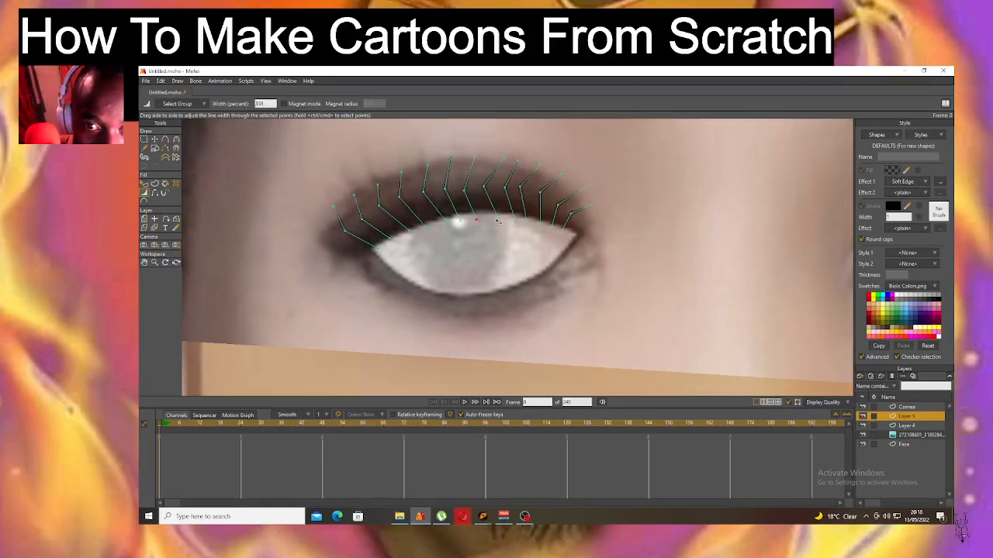
{"action": "left_click", "coordinate": [518, 224]}
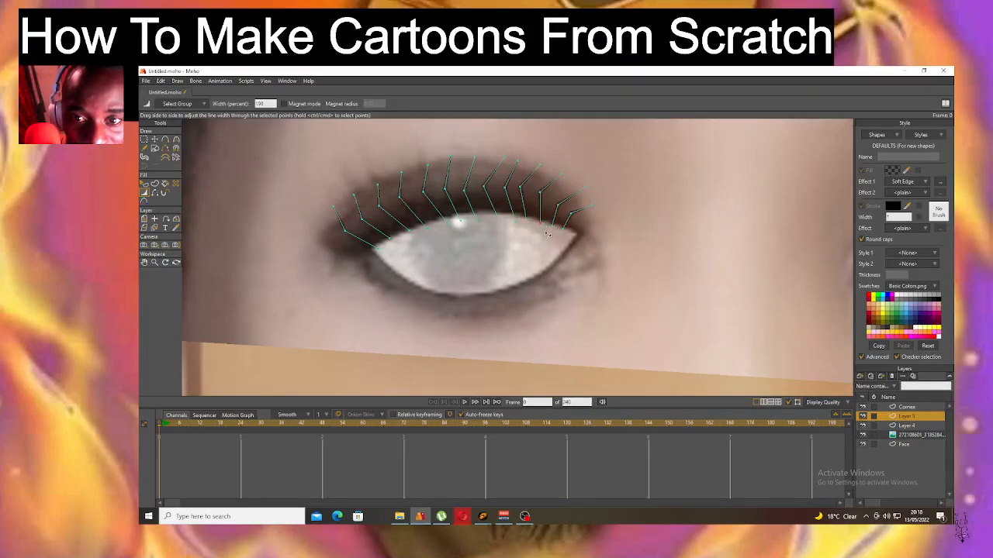
{"action": "left_click", "coordinate": [553, 230]}
{"action": "left_click", "coordinate": [567, 231]}
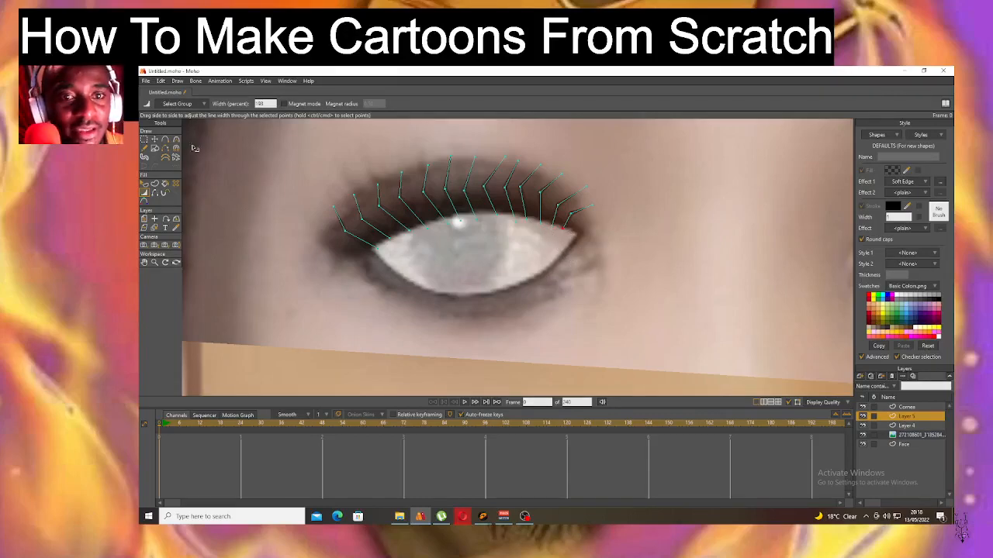
Smooth the middle bends of the lashes from the eye's outer corner to past mid-lid with the Curvature tool.
{"action": "left_click", "coordinate": [176, 140]}
{"action": "left_click", "coordinate": [345, 231]}
{"action": "left_click_drag", "start_coordinate": [363, 242], "coordinate": [532, 305]}
{"action": "left_click_drag", "start_coordinate": [397, 240], "coordinate": [471, 286]}
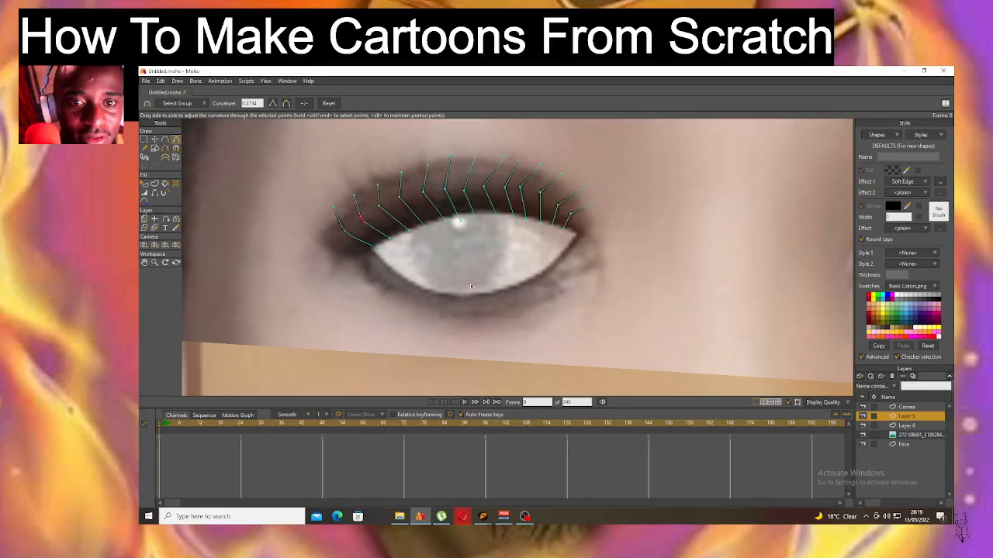
{"action": "left_click", "coordinate": [380, 206]}
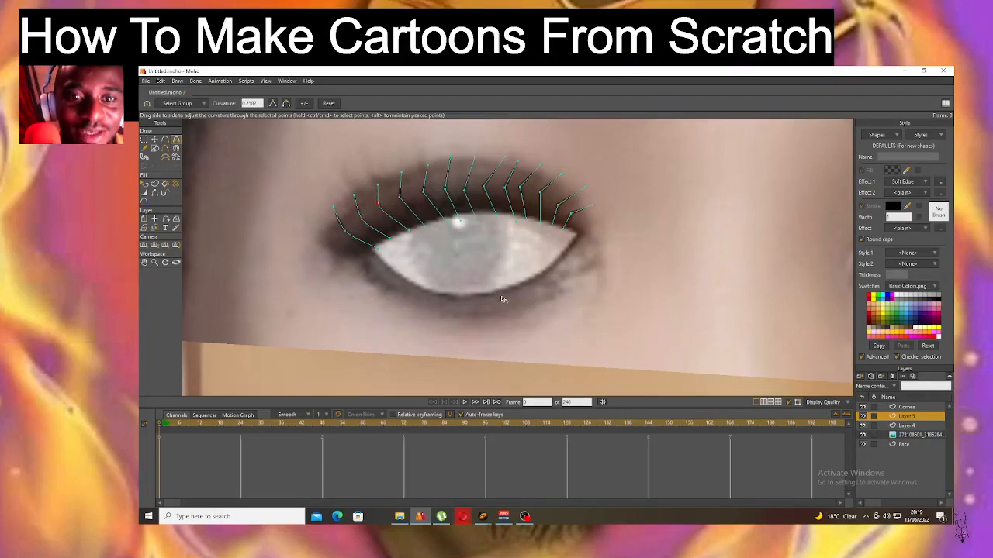
{"action": "left_click", "coordinate": [424, 194]}
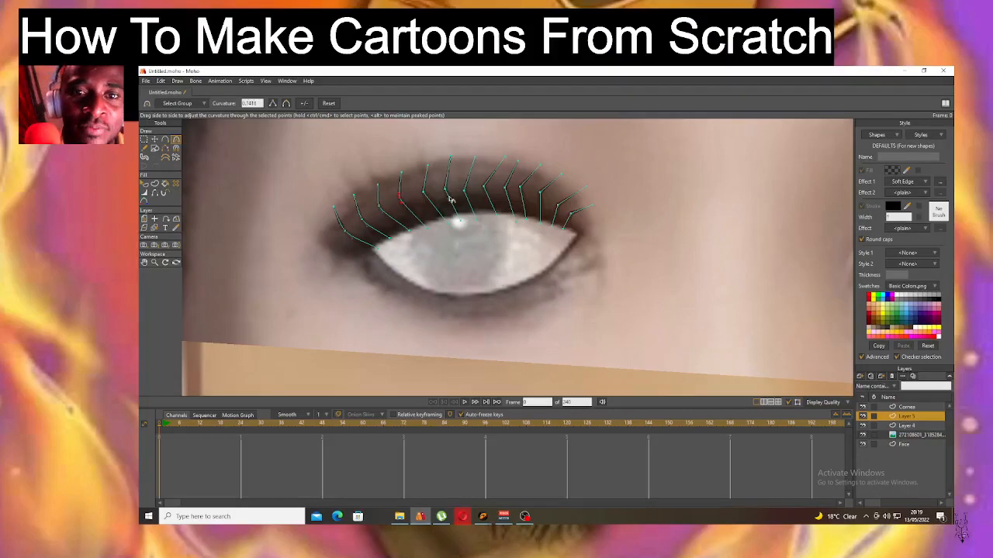
{"action": "left_click", "coordinate": [448, 190]}
{"action": "left_click", "coordinate": [465, 191]}
{"action": "left_click", "coordinate": [486, 187]}
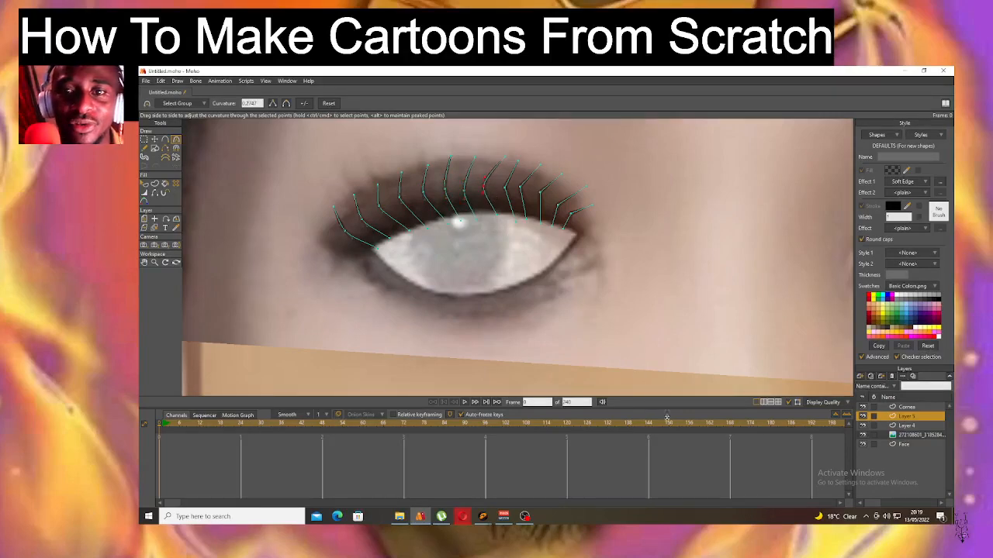
Smooth the middle bends of the remaining lashes toward the eye's nose-side corner.
{"action": "left_click", "coordinate": [506, 184]}
{"action": "left_click", "coordinate": [521, 190]}
{"action": "left_click", "coordinate": [557, 207]}
{"action": "left_click", "coordinate": [542, 194]}
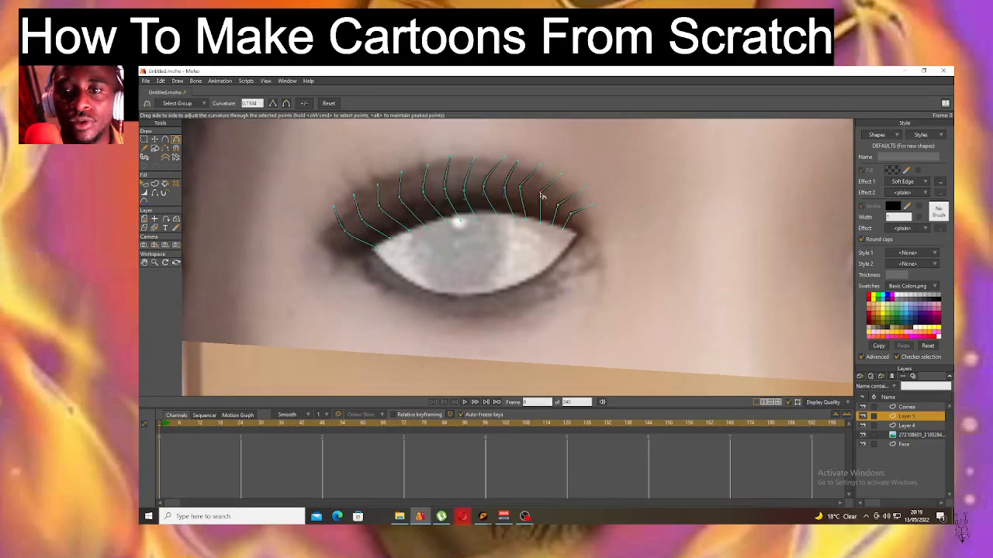
{"action": "left_click", "coordinate": [558, 207]}
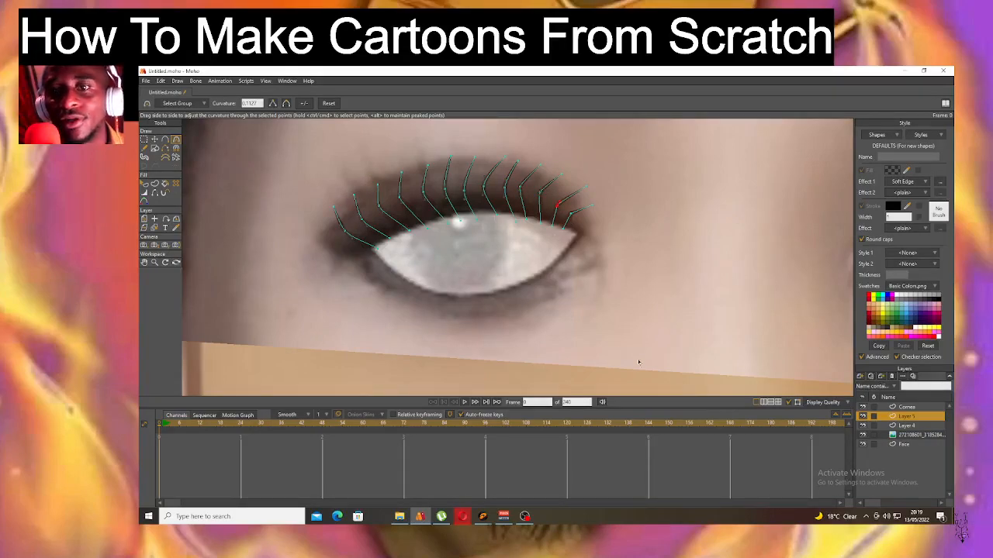
Preview-render the face with the eye photo layer visible and with it temporarily hidden.
{"action": "scroll", "coordinate": [496, 203], "scroll_direction": "down", "scroll_amount": 5}
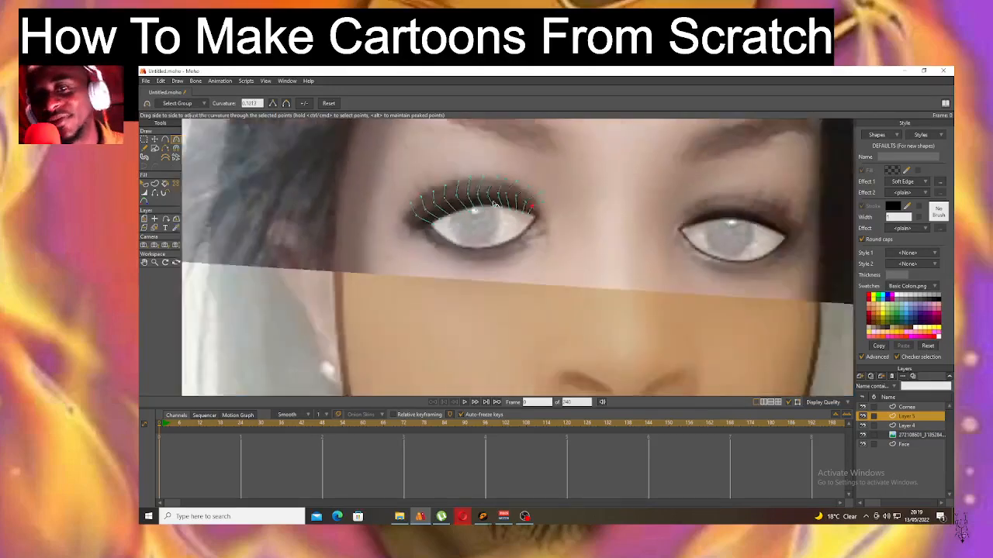
{"action": "scroll", "coordinate": [500, 198], "scroll_direction": "up", "scroll_amount": 3}
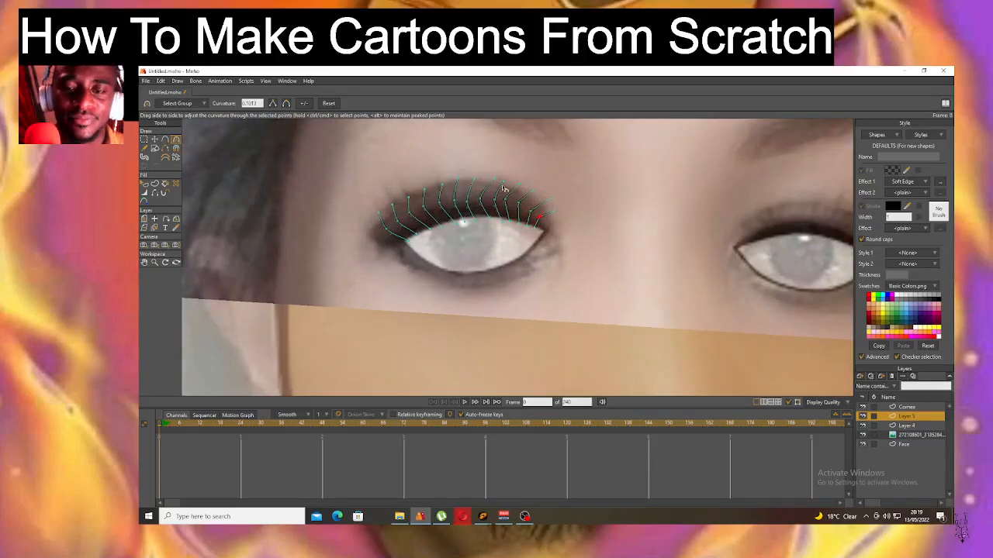
{"action": "scroll", "coordinate": [503, 192], "scroll_direction": "down", "scroll_amount": 6}
{"action": "key", "text": "ctrl+r"}
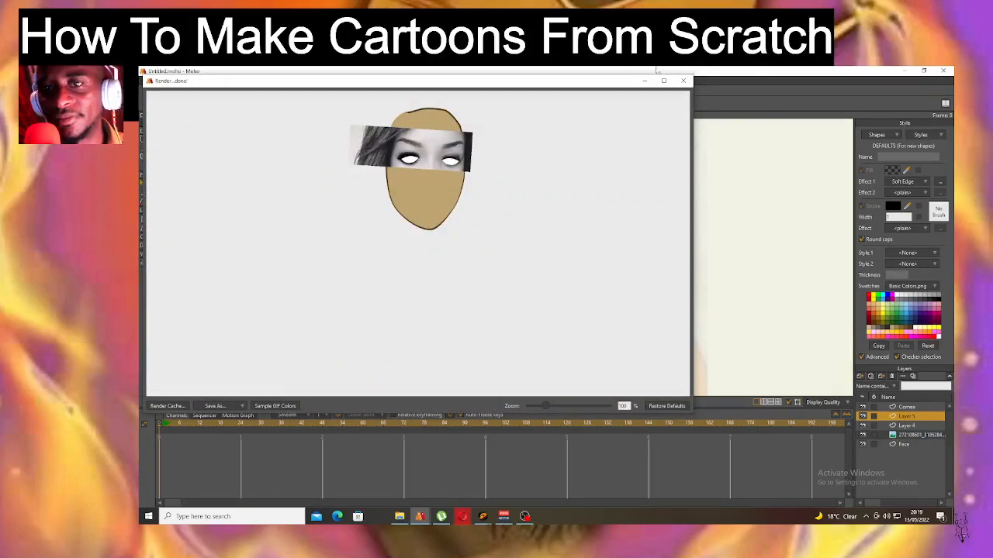
{"action": "left_click", "coordinate": [868, 452]}
{"action": "left_click", "coordinate": [861, 435]}
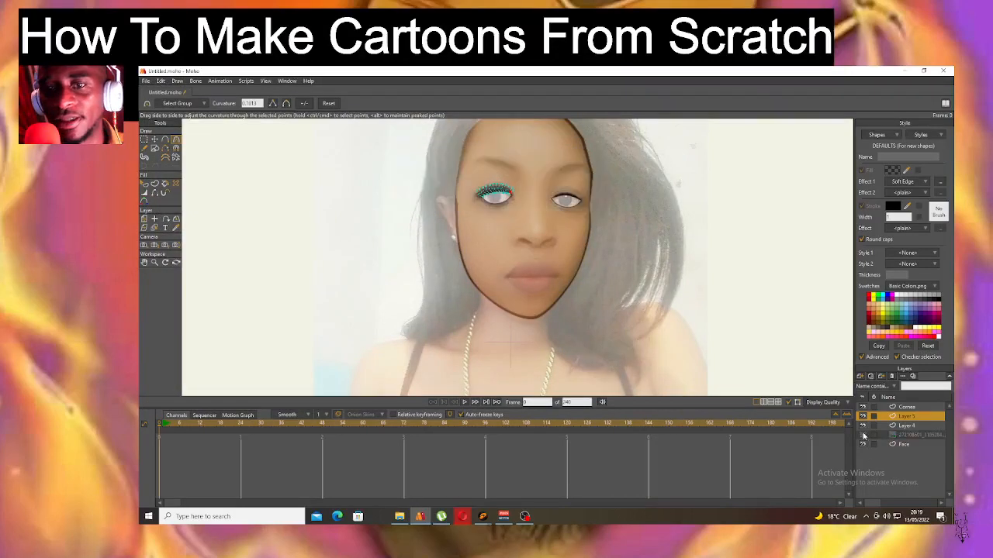
{"action": "key", "text": "ctrl+r"}
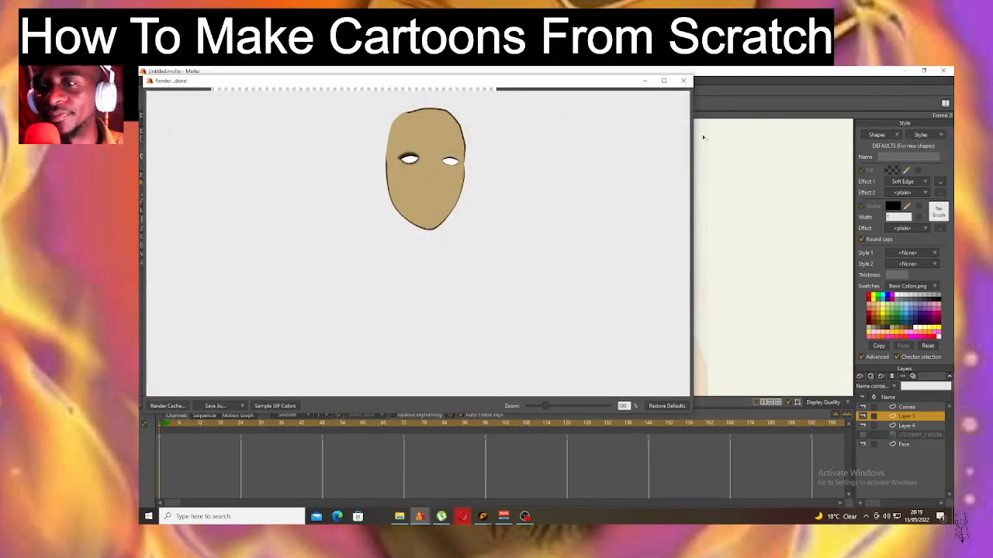
{"action": "left_click", "coordinate": [682, 81]}
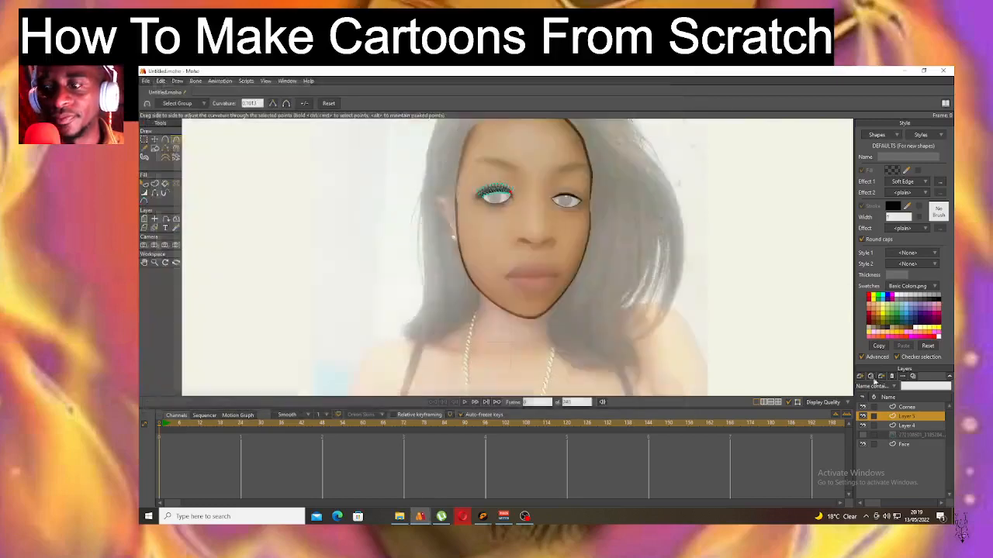
{"action": "left_click", "coordinate": [862, 435]}
Hide the eye photo layer above the Face layer and preview-render the drawing.
{"action": "scroll", "coordinate": [493, 191], "scroll_direction": "up", "scroll_amount": 10}
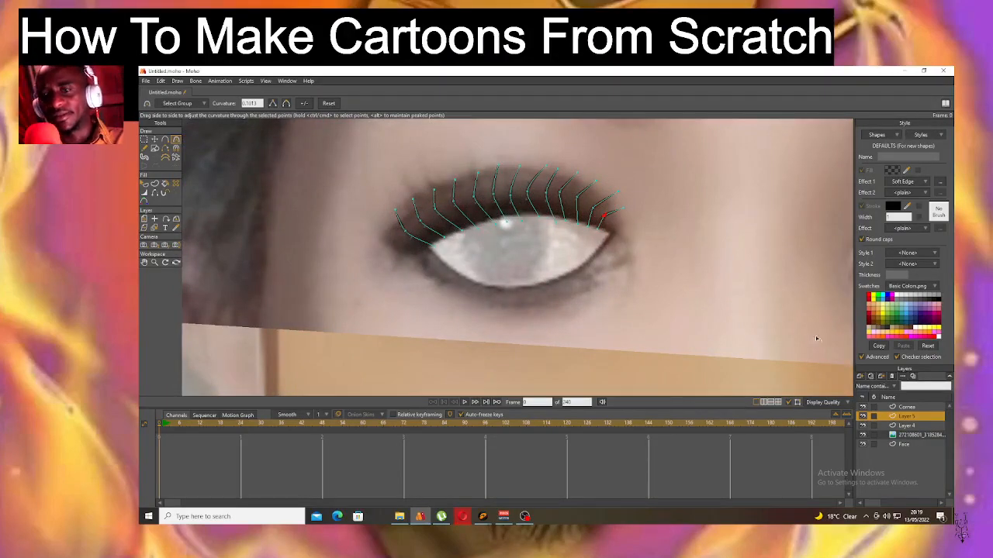
{"action": "left_click", "coordinate": [863, 436]}
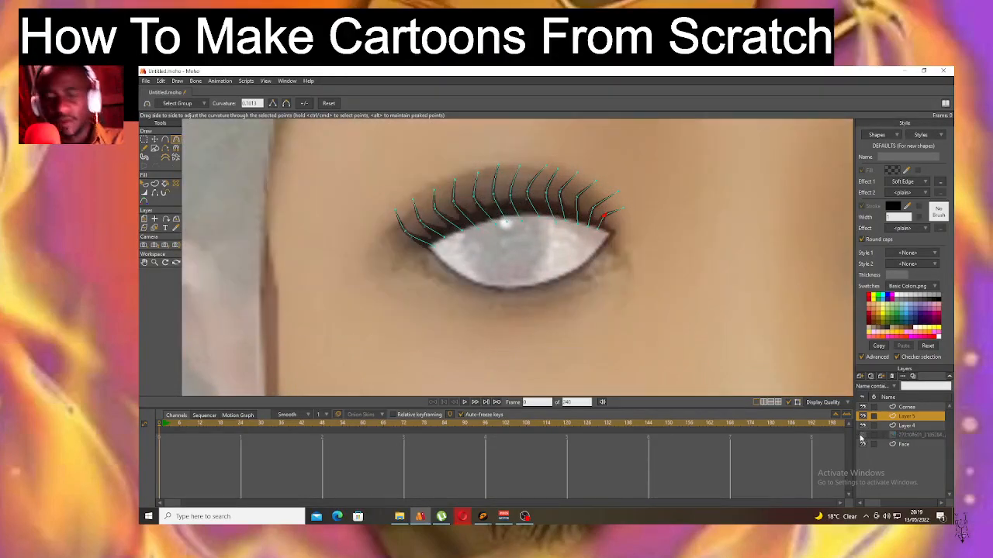
{"action": "key", "text": "ctrl+r"}
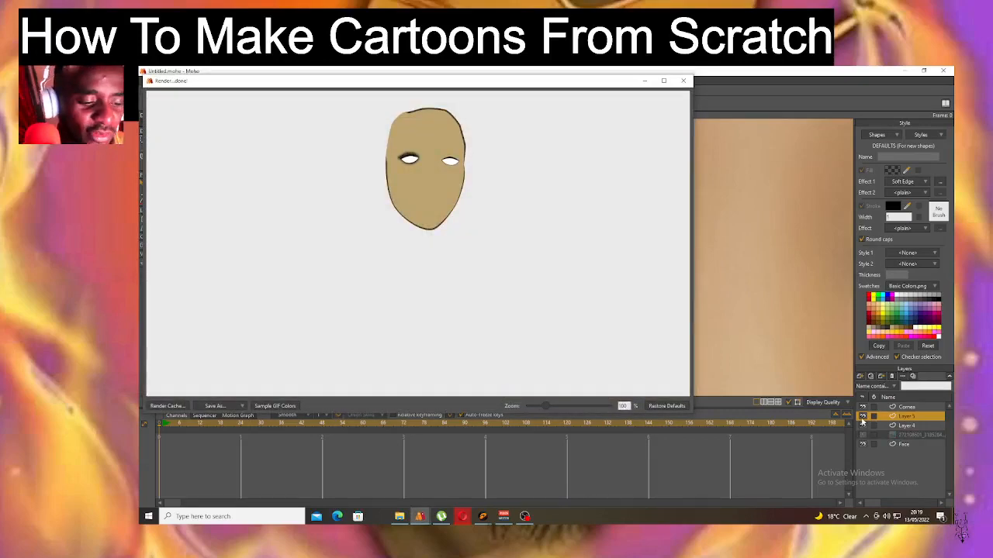
{"action": "left_click", "coordinate": [683, 81]}
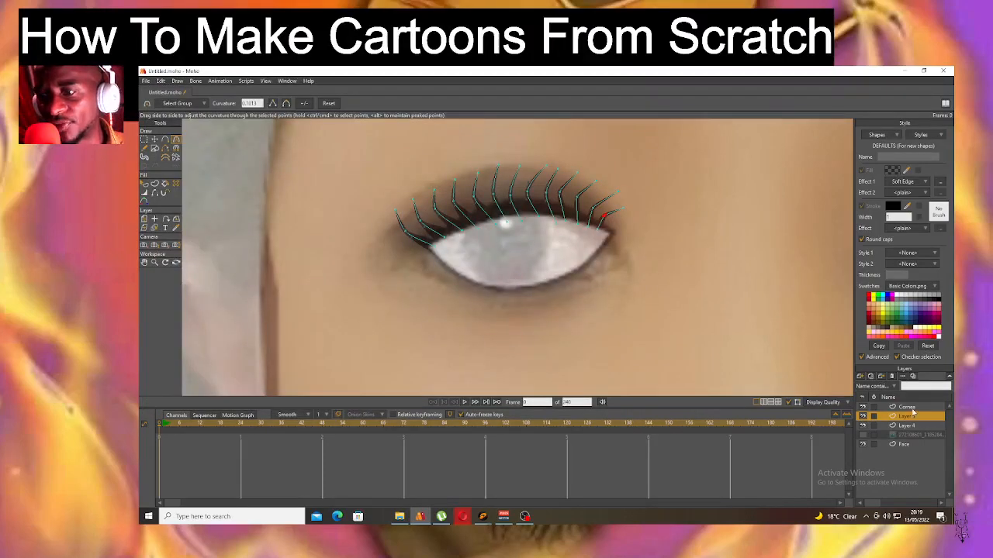
Select the white eye shape on the Cornea layer and apply the Shaded effect to its fill.
{"action": "left_click", "coordinate": [907, 407]}
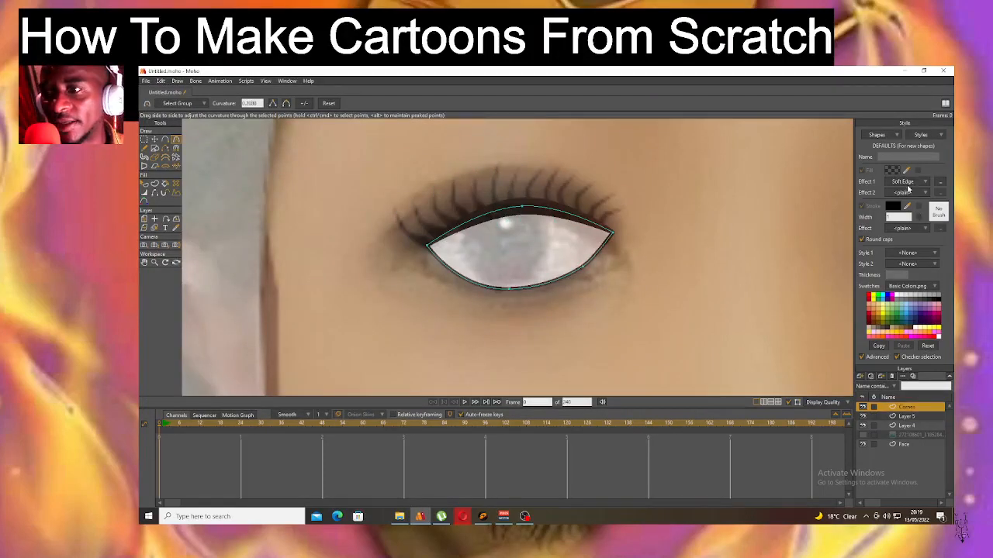
{"action": "left_click", "coordinate": [144, 184]}
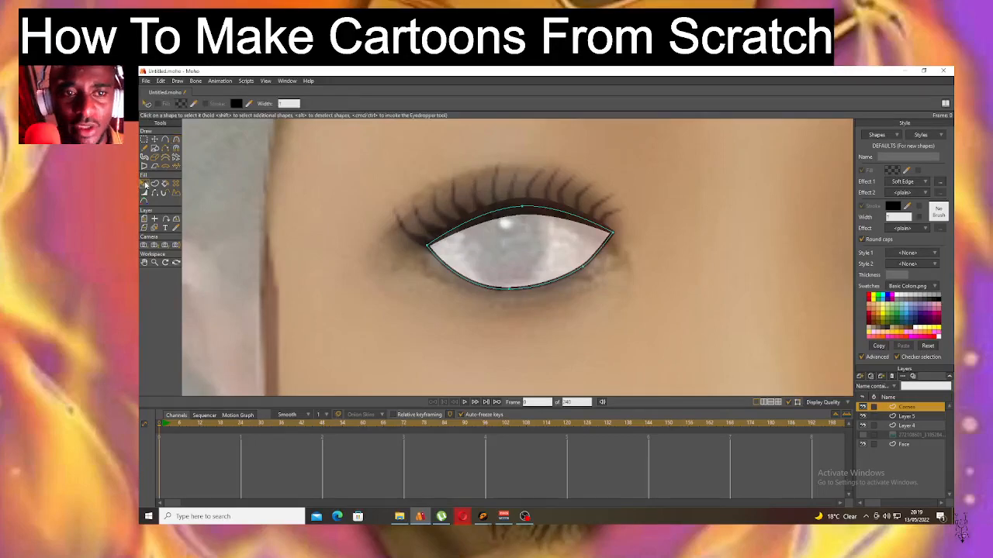
{"action": "left_click", "coordinate": [549, 260]}
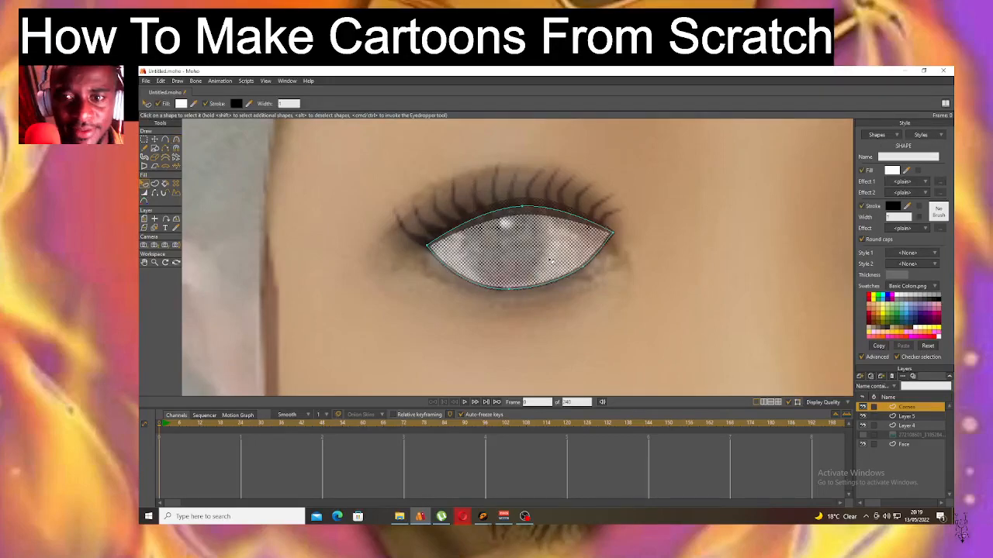
{"action": "left_click", "coordinate": [922, 192]}
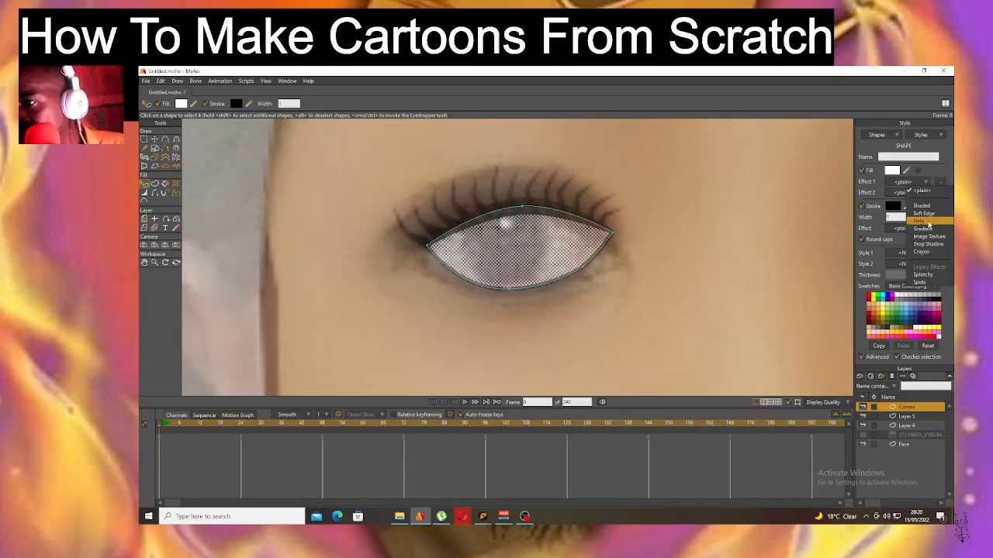
{"action": "left_click", "coordinate": [921, 205]}
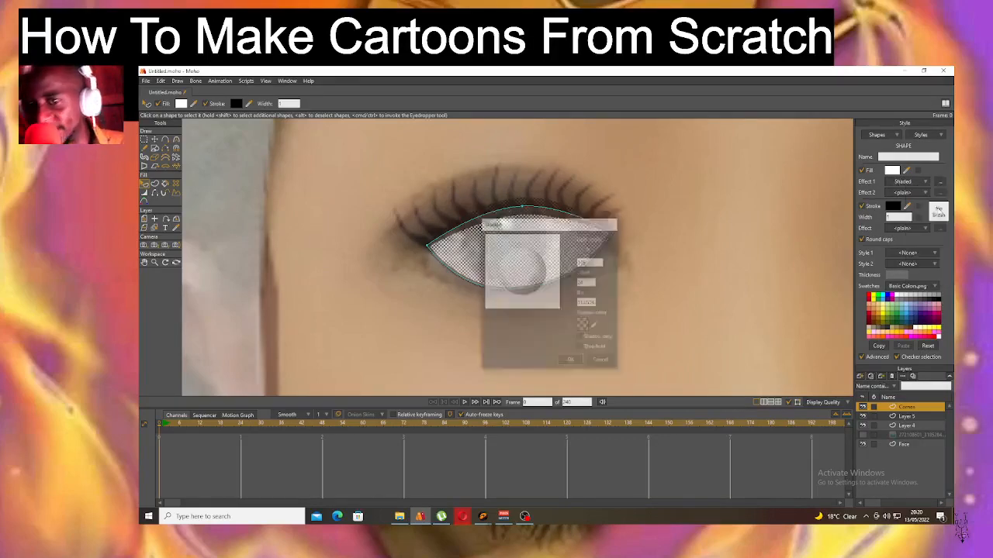
Set the Shaded effect to light angle 95.63, offset 9 and blur 4, and preview-render the eye.
{"action": "left_click_drag", "start_coordinate": [578, 252], "coordinate": [587, 225]}
{"action": "key", "text": "BackSpace"}
{"action": "type", "text": "0"}
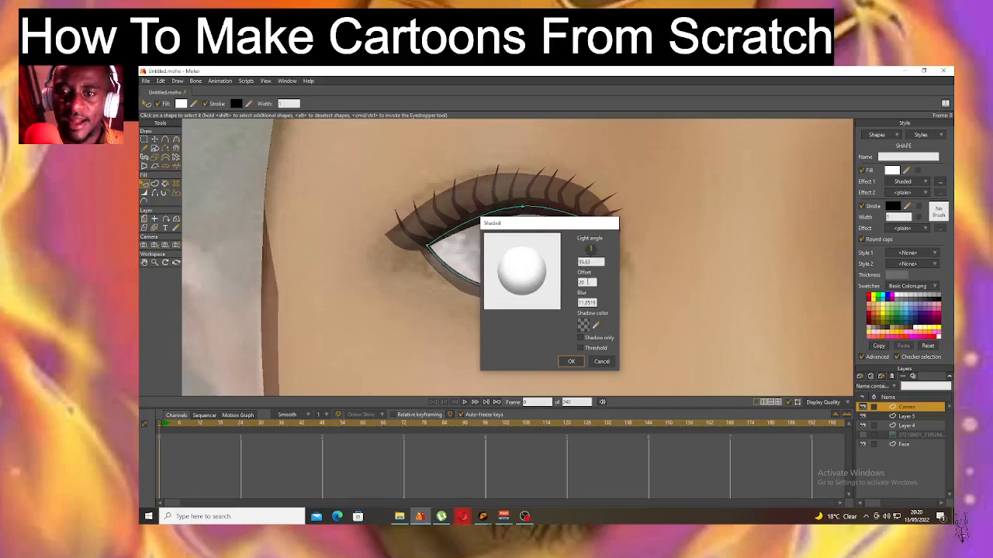
{"action": "key", "text": "BackSpace"}
{"action": "key", "text": "BackSpace"}
{"action": "type", "text": "0"}
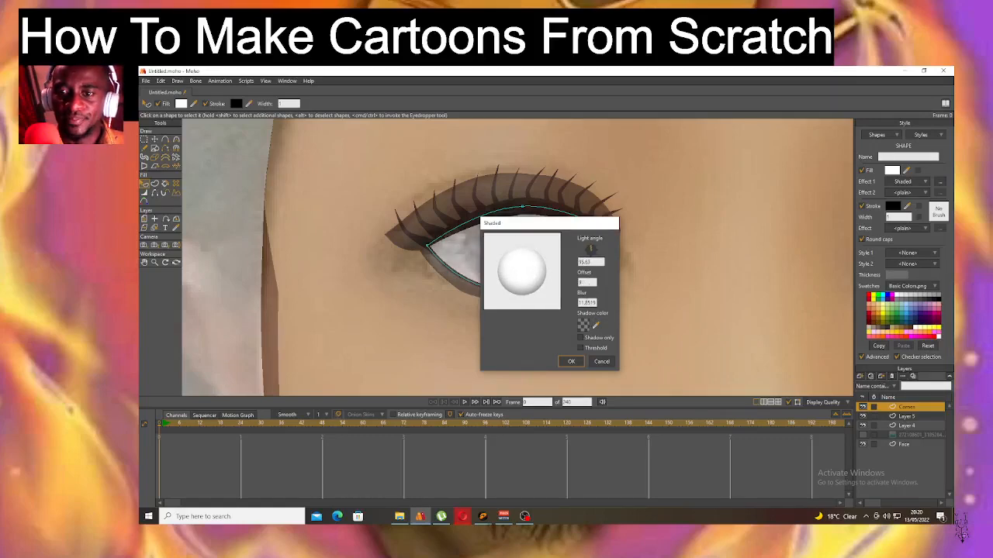
{"action": "scroll", "coordinate": [588, 302], "scroll_direction": "down", "scroll_amount": 1}
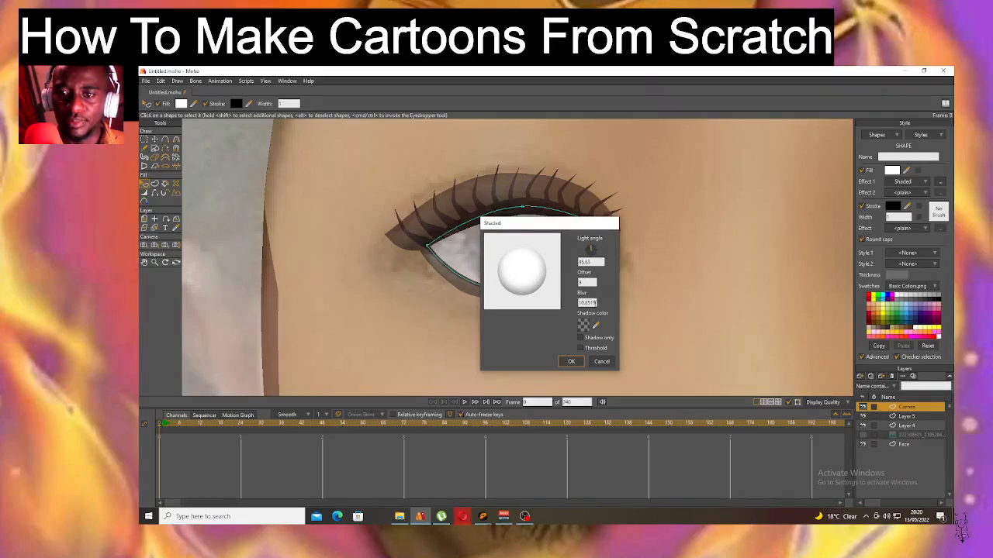
{"action": "left_click_drag", "start_coordinate": [597, 302], "coordinate": [532, 299]}
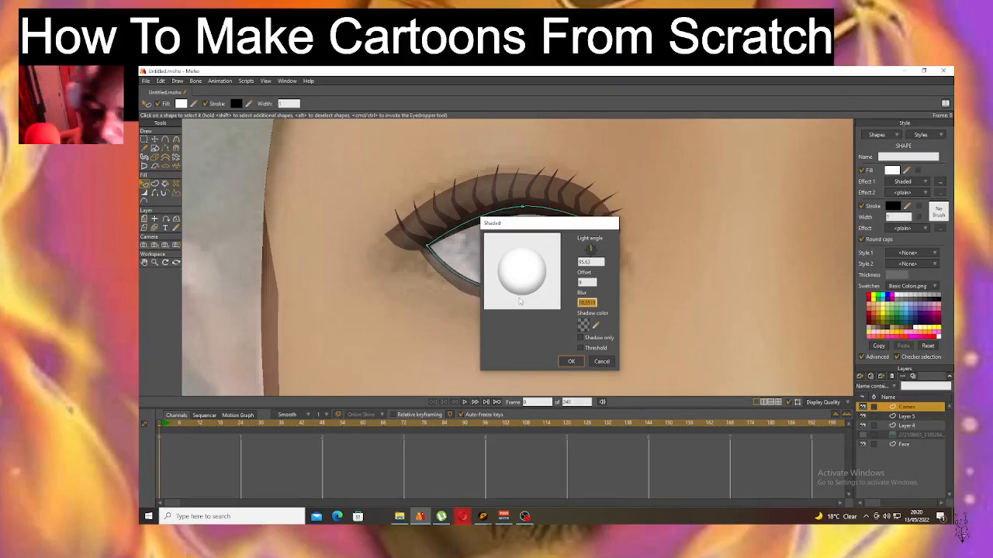
{"action": "key", "text": "Return"}
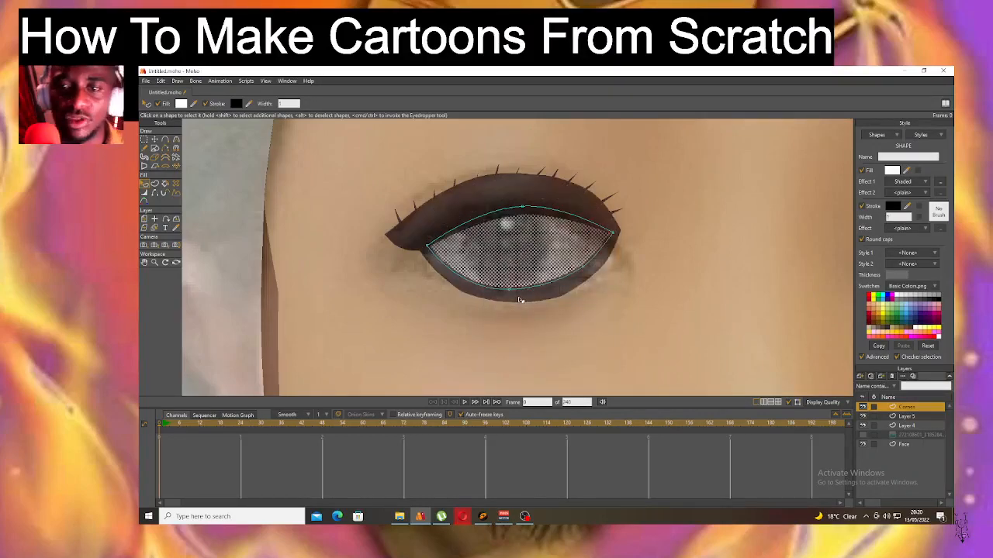
{"action": "key", "text": "ctrl+r"}
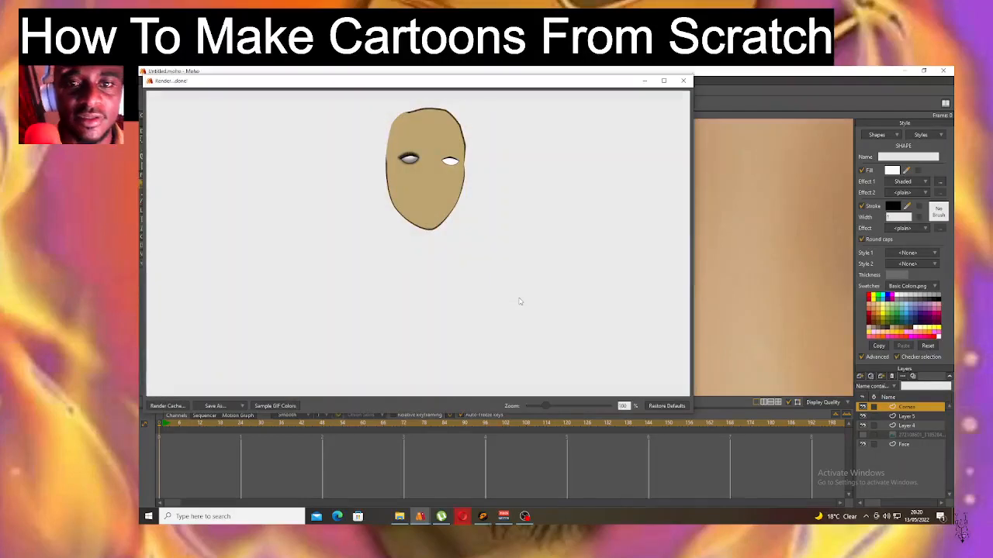
{"action": "left_click", "coordinate": [683, 80]}
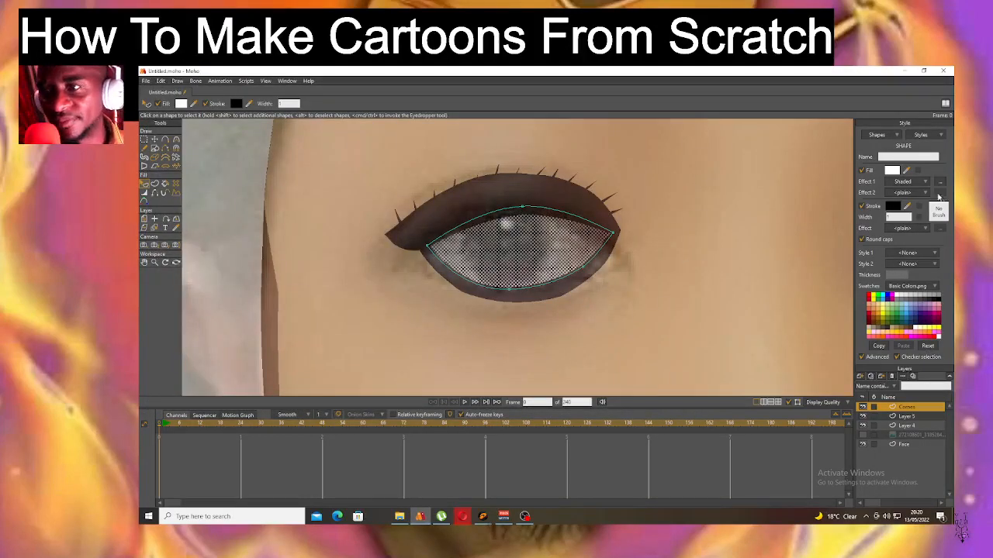
Readjust the offset of the Cornea shape's Shaded effect.
{"action": "left_click", "coordinate": [939, 182]}
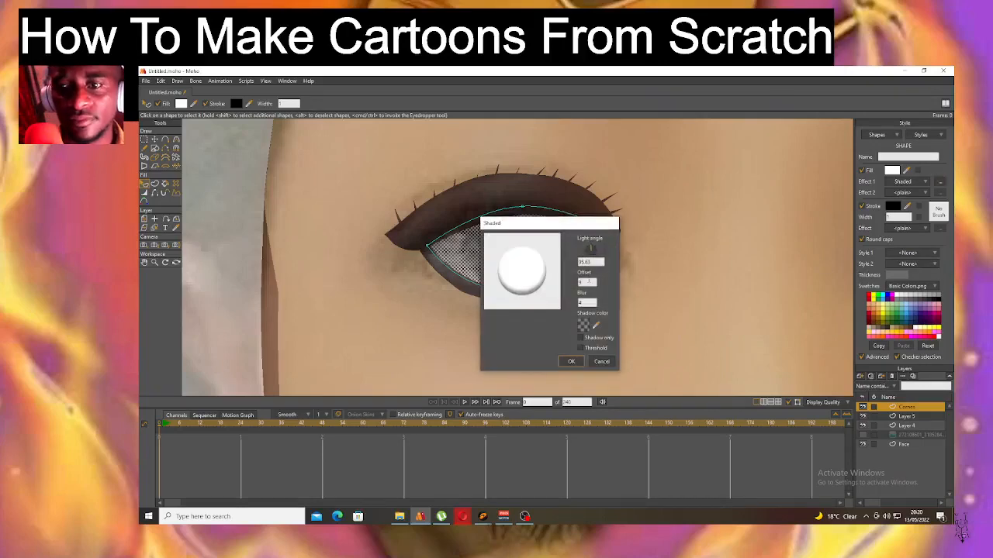
{"action": "left_click_drag", "start_coordinate": [590, 283], "coordinate": [566, 283]}
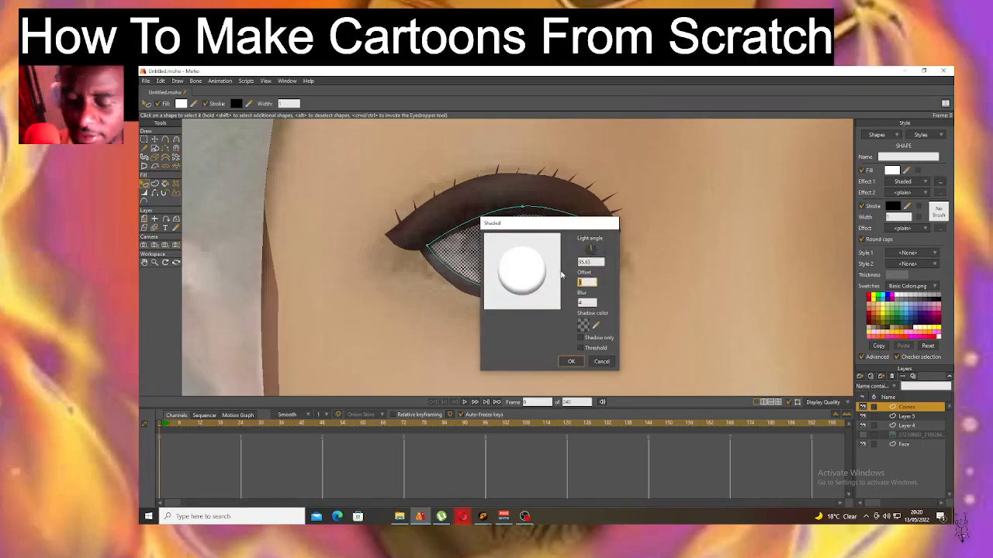
{"action": "key", "text": "Return"}
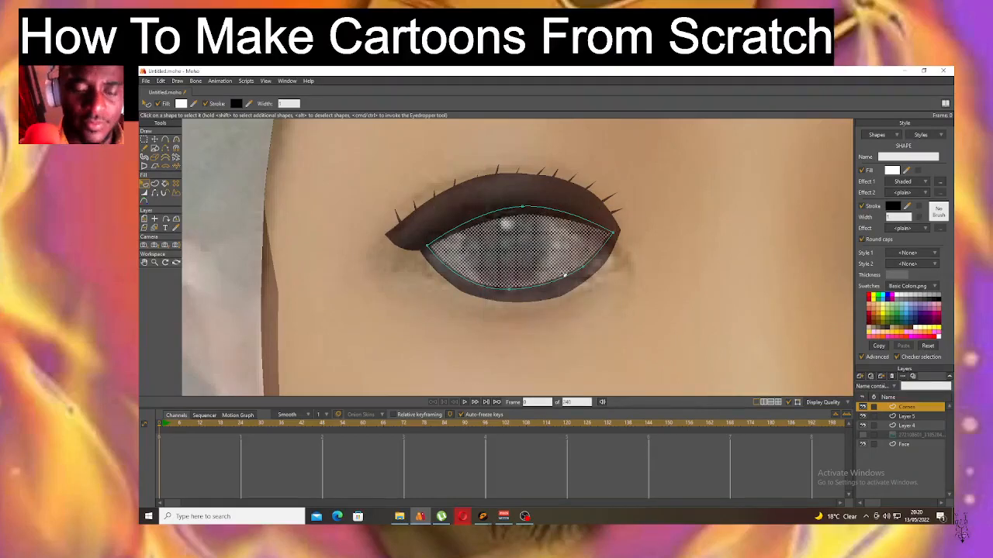
Preview-render the eye shading and copy the style of the shaded eye's white shape onto the other eye's white with the Eyedropper.
{"action": "key", "text": "ctrl+r"}
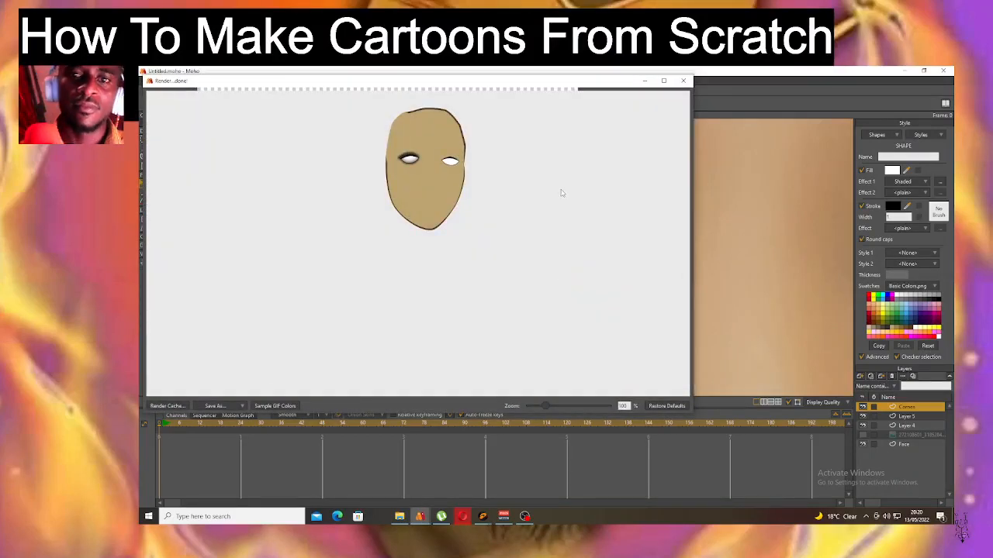
{"action": "left_click", "coordinate": [682, 82]}
{"action": "scroll", "coordinate": [604, 265], "scroll_direction": "down", "scroll_amount": 6}
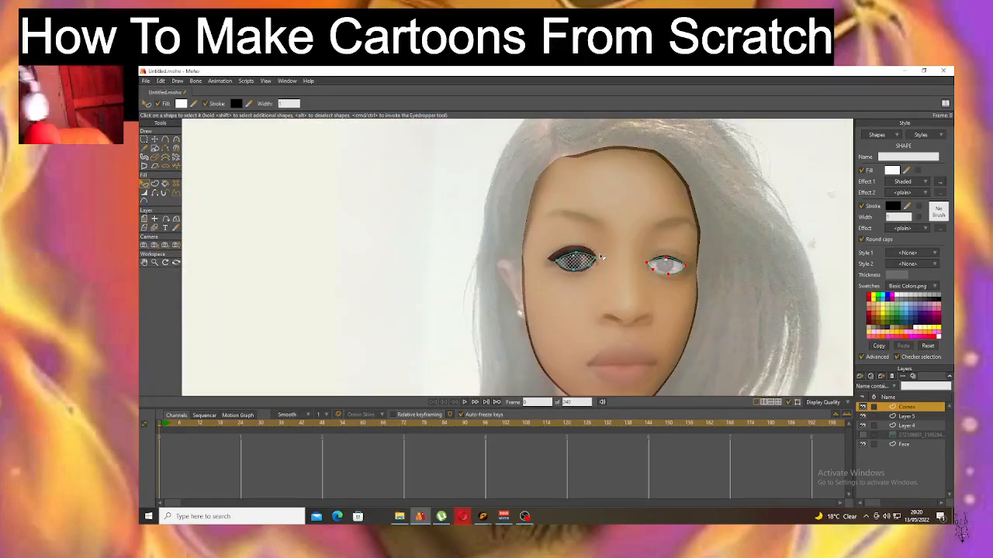
{"action": "left_click", "coordinate": [661, 267]}
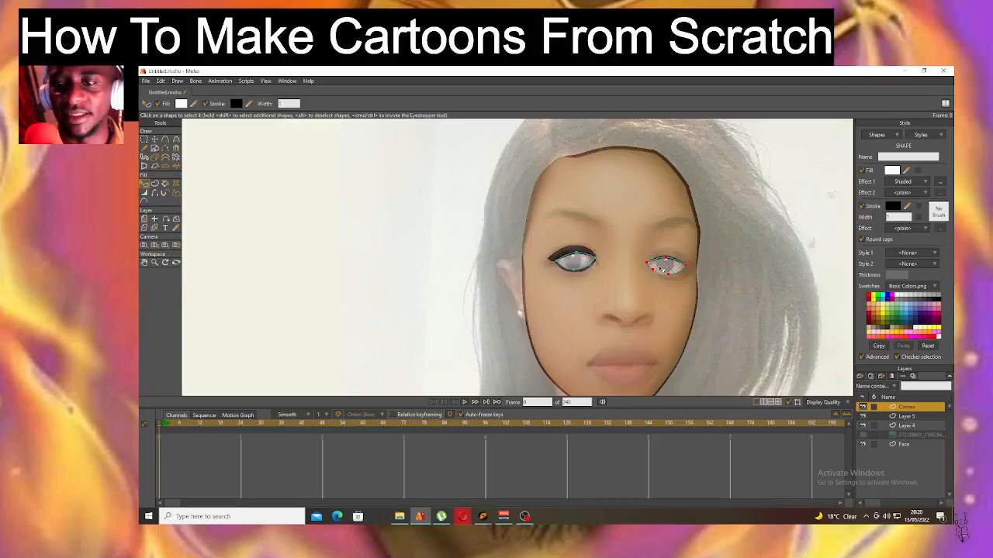
{"action": "left_click", "coordinate": [177, 227]}
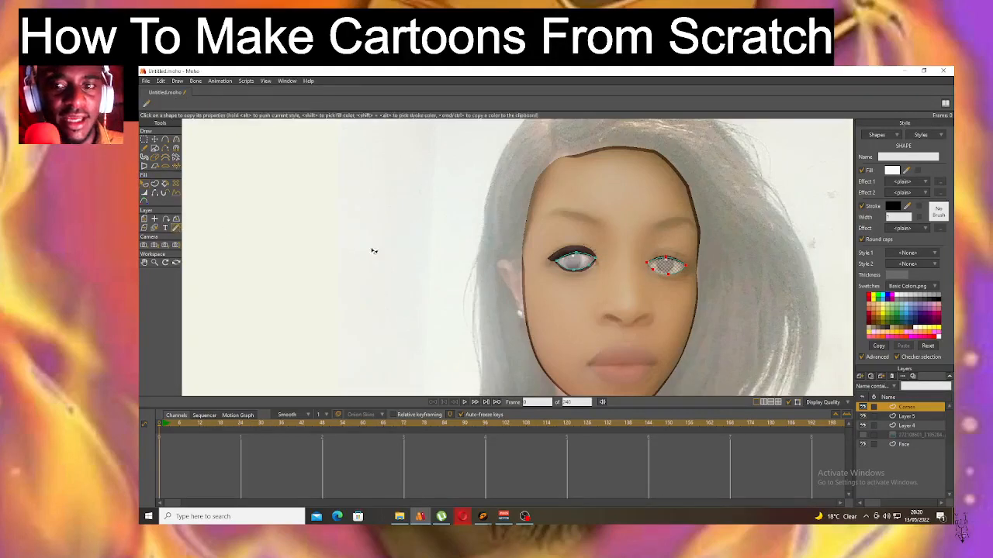
{"action": "left_click", "coordinate": [576, 266]}
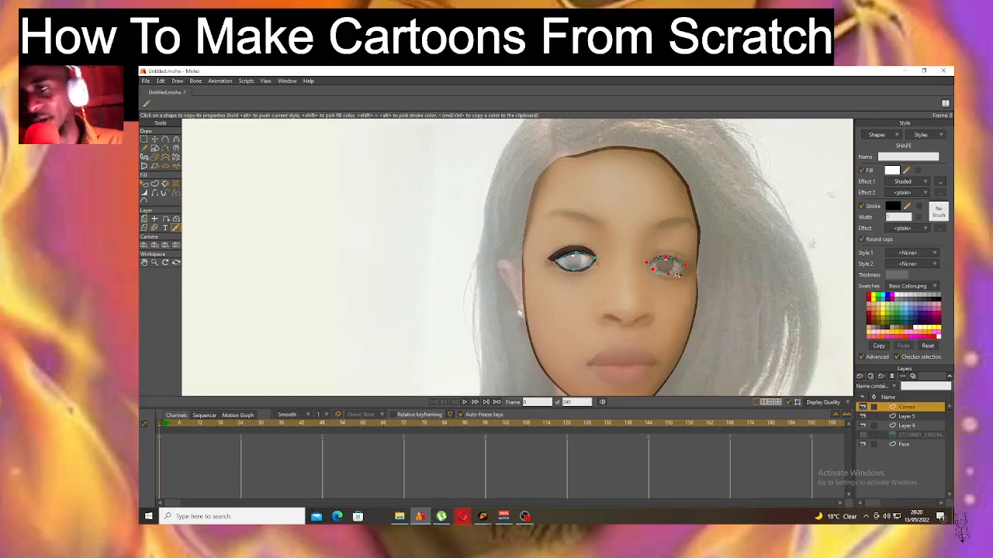
Rename Layer 4, which holds the dark shape around the eye, as Eye shadow.
{"action": "scroll", "coordinate": [678, 270], "scroll_direction": "up", "scroll_amount": 2}
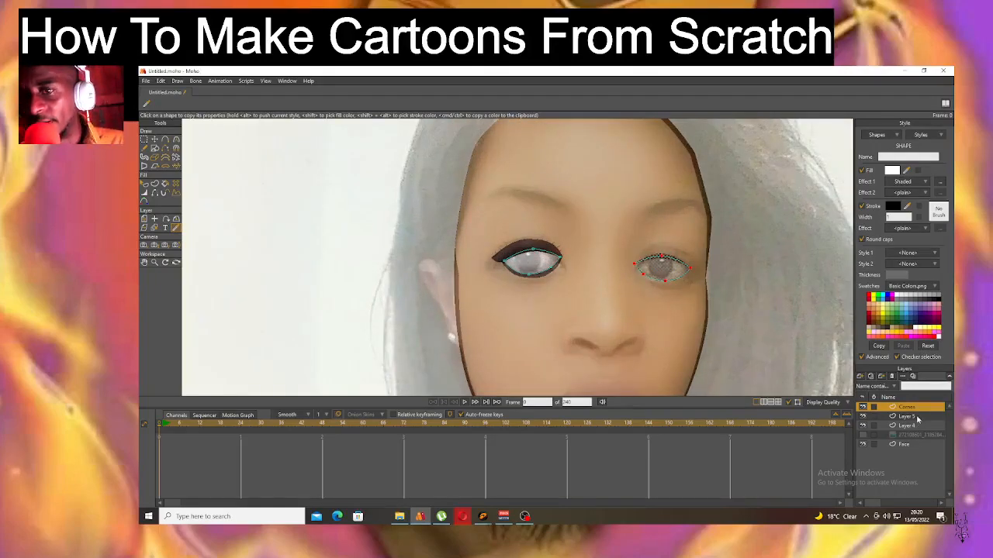
{"action": "left_click", "coordinate": [918, 417]}
{"action": "left_click", "coordinate": [919, 427]}
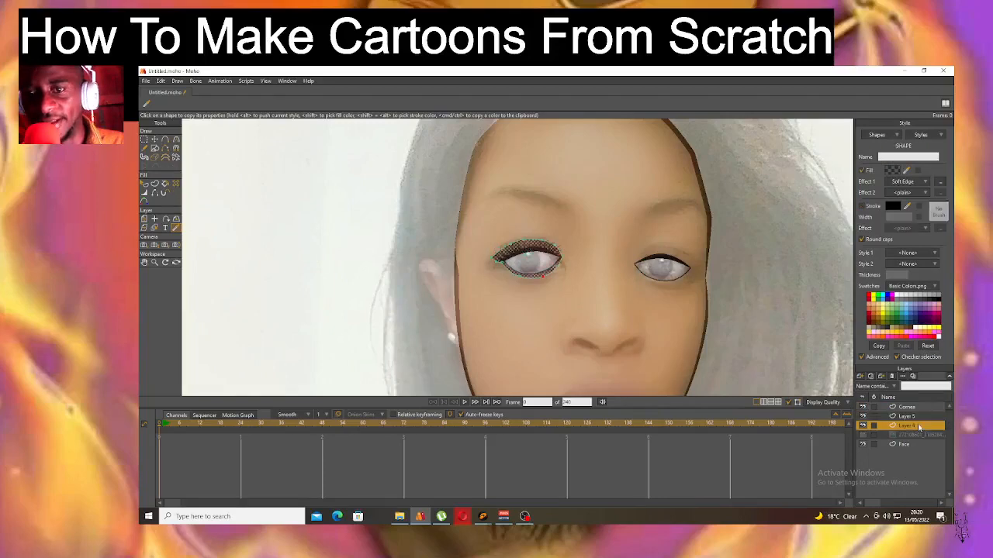
{"action": "double_click", "coordinate": [919, 426]}
{"action": "type", "text": "L"}
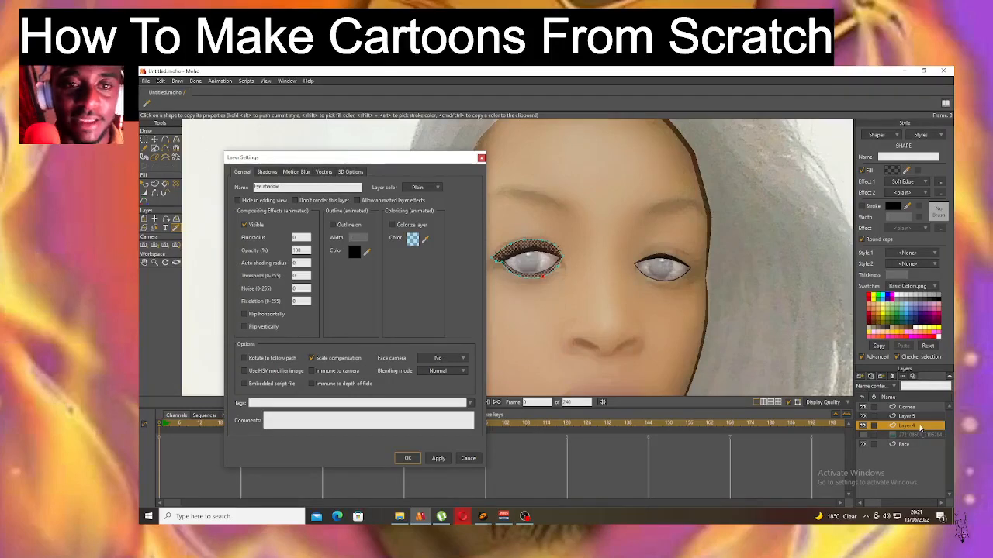
{"action": "key", "text": "Return"}
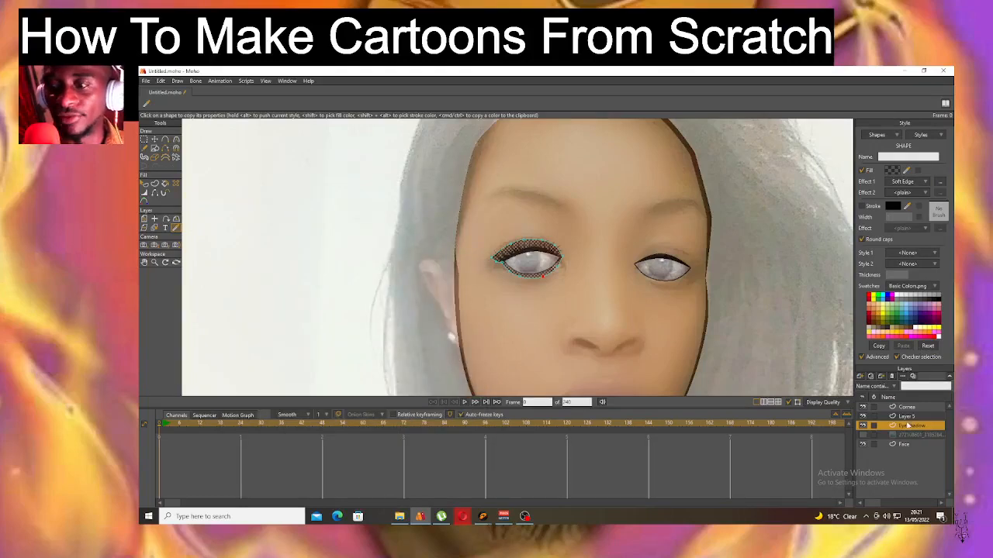
Rename Layer 5, which holds the lash strokes, as Eyelashes.
{"action": "left_click", "coordinate": [907, 417]}
{"action": "double_click", "coordinate": [909, 418]}
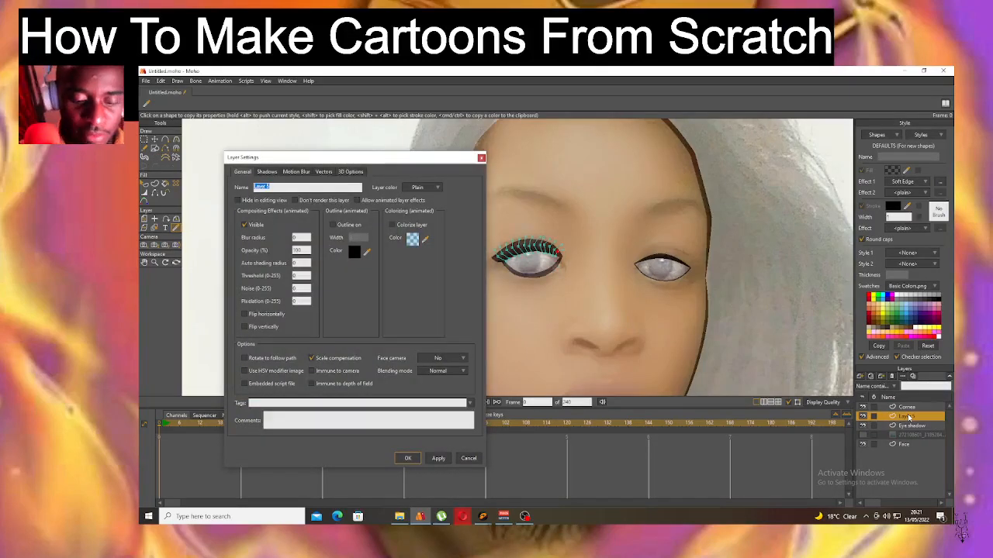
{"action": "type", "text": "Eye"}
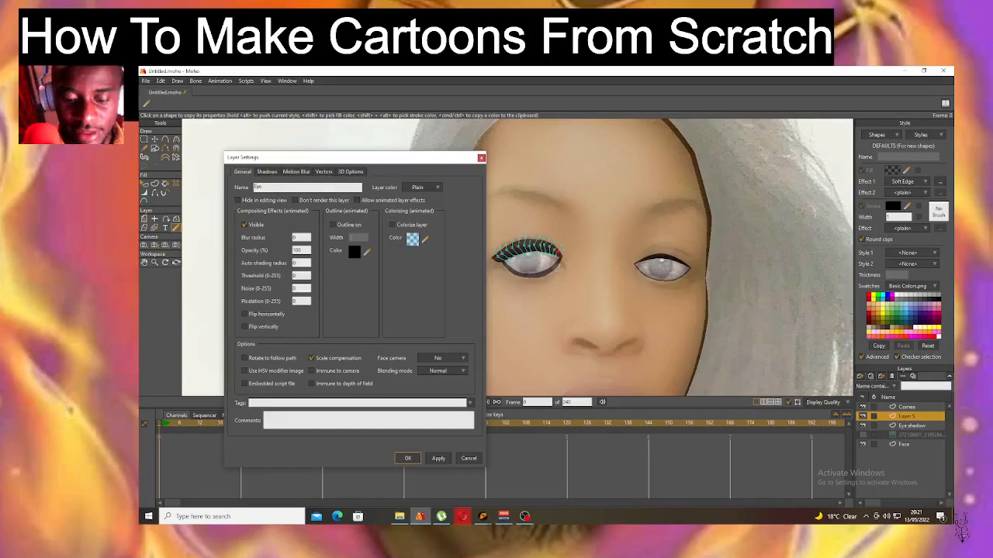
{"action": "type", "text": "liner"}
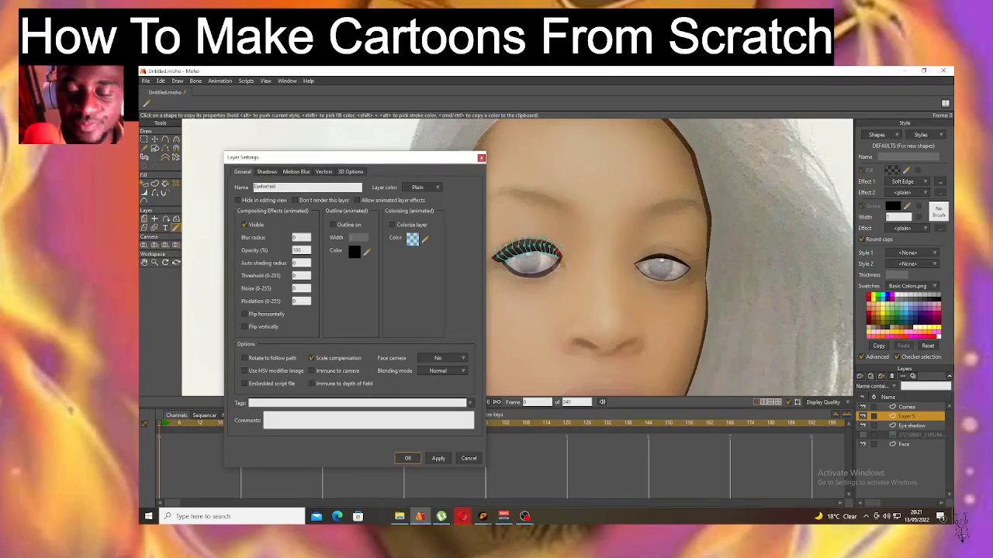
{"action": "left_click", "coordinate": [408, 458]}
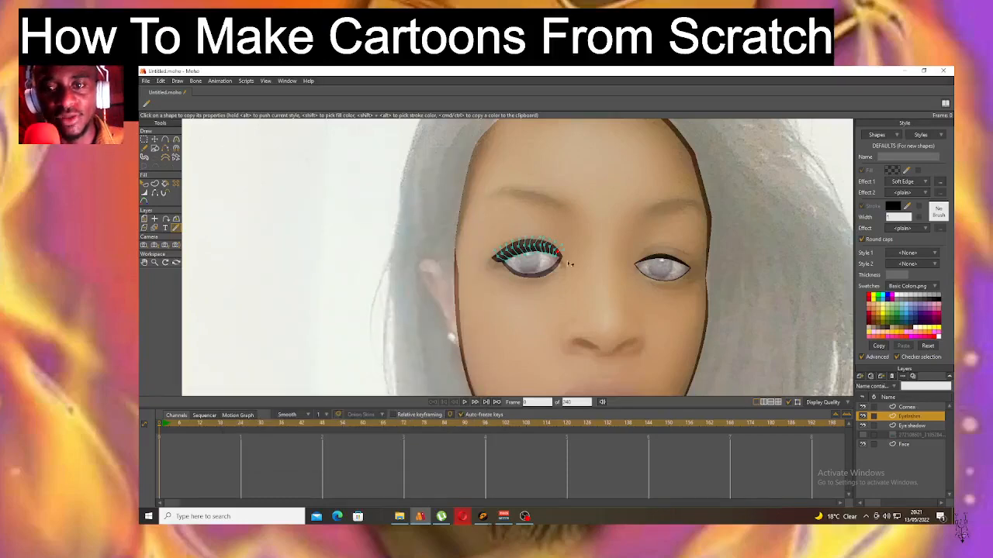
Select all the lash points on the Eyelashes layer and pick the stroke shape of the outermost lash.
{"action": "scroll", "coordinate": [569, 264], "scroll_direction": "up", "scroll_amount": 5}
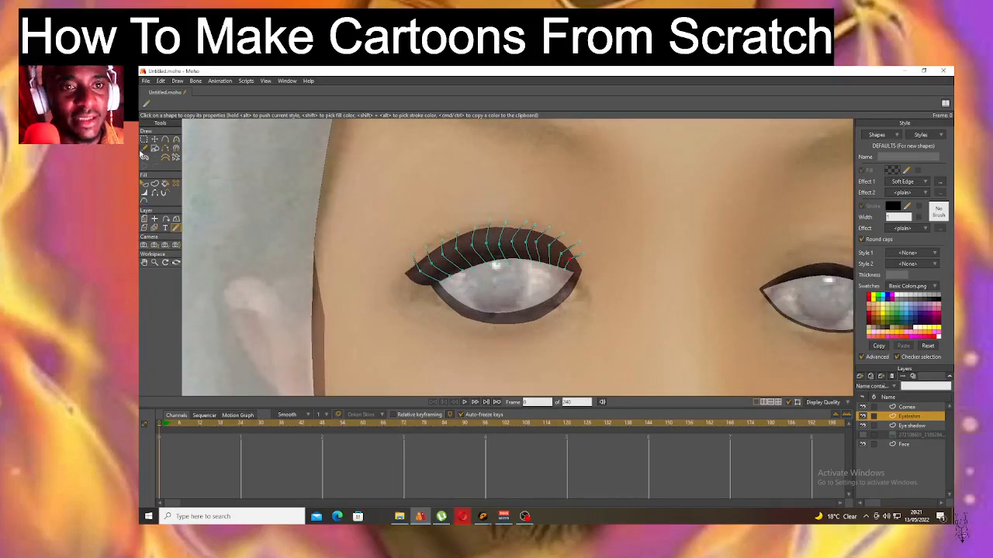
{"action": "left_click", "coordinate": [144, 139]}
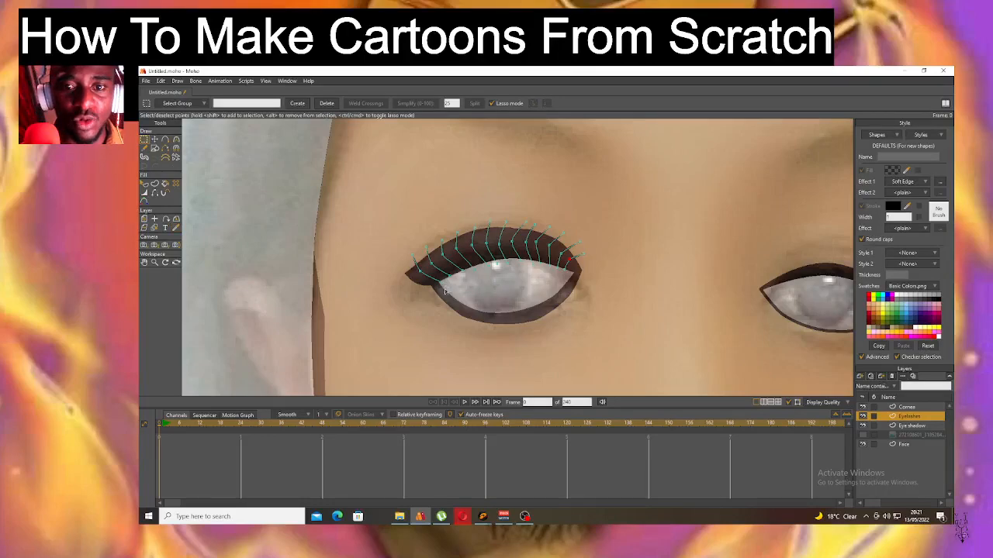
{"action": "mouse_move", "coordinate": [442, 288]}
{"action": "left_mouse_down"}
{"action": "mouse_move", "coordinate": [369, 230]}
{"action": "mouse_move", "coordinate": [652, 221]}
{"action": "mouse_move", "coordinate": [435, 293]}
{"action": "left_mouse_up"}
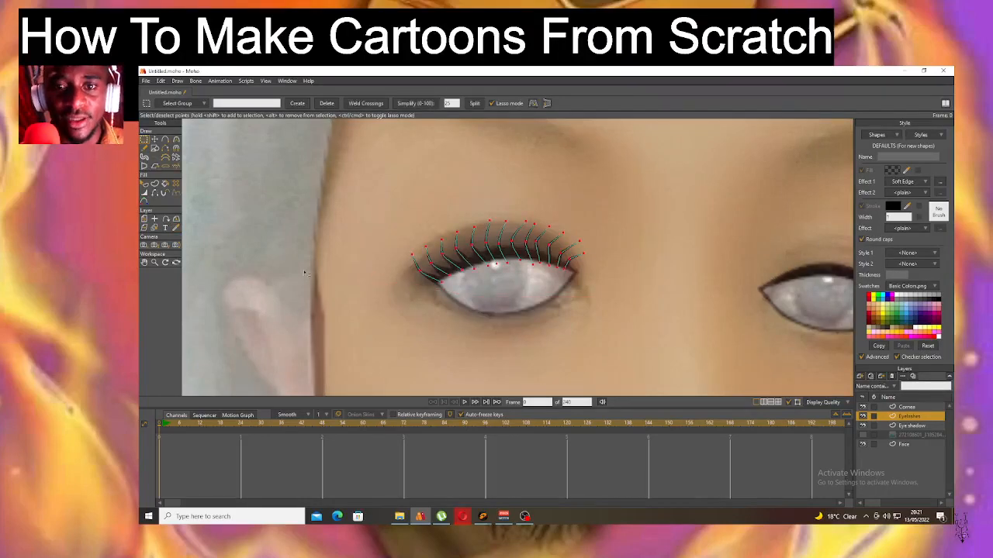
{"action": "left_click", "coordinate": [144, 184]}
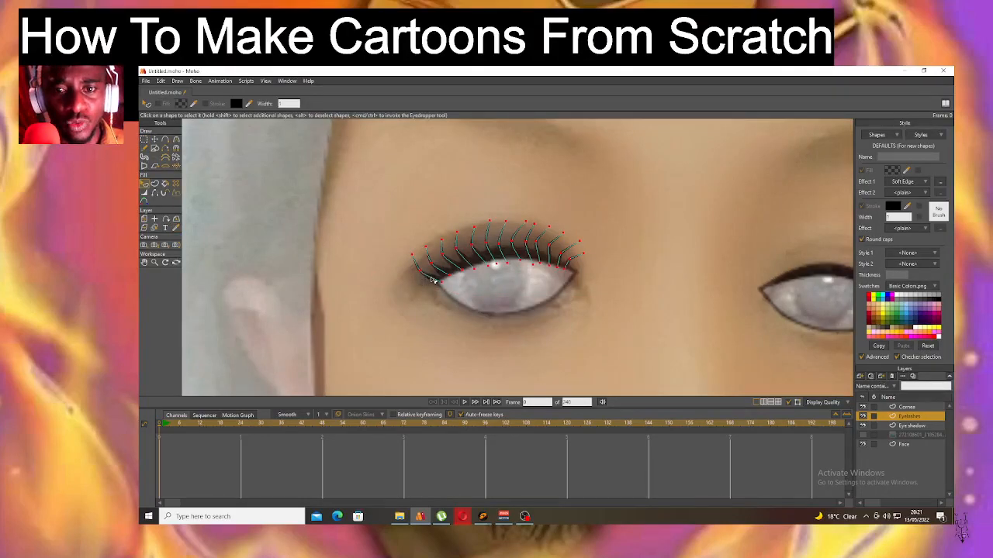
{"action": "left_click", "coordinate": [433, 282]}
Preview several textured brushes for the selected lash stroke, including Brush002, ending on a rough brush with jitter angle 360 and 35% spacing.
{"action": "left_click", "coordinate": [939, 214]}
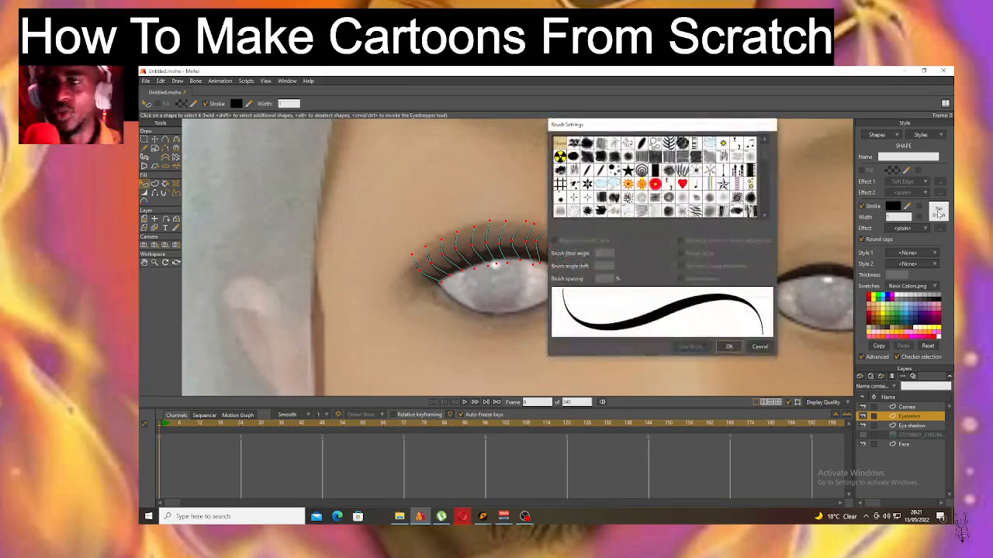
{"action": "left_click", "coordinate": [603, 198]}
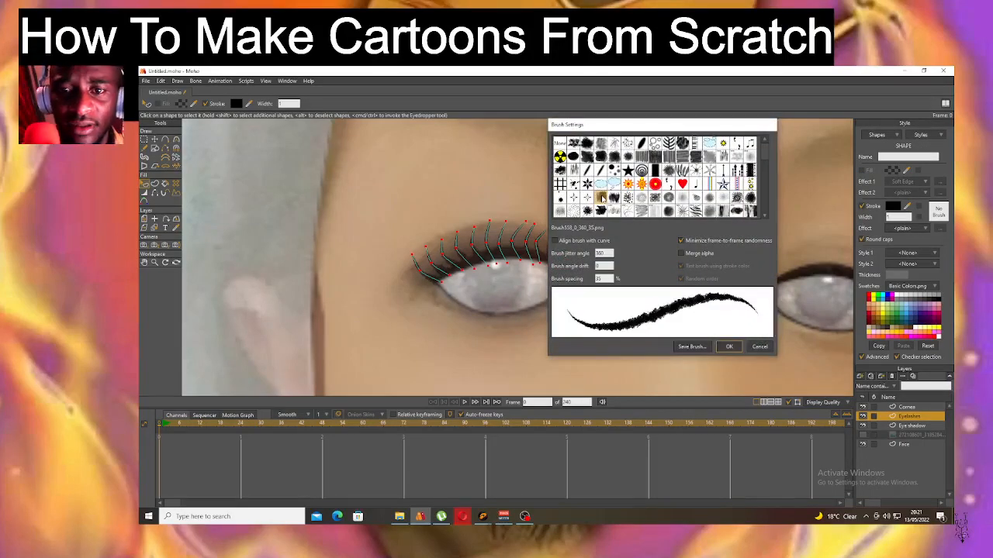
{"action": "left_click", "coordinate": [588, 158]}
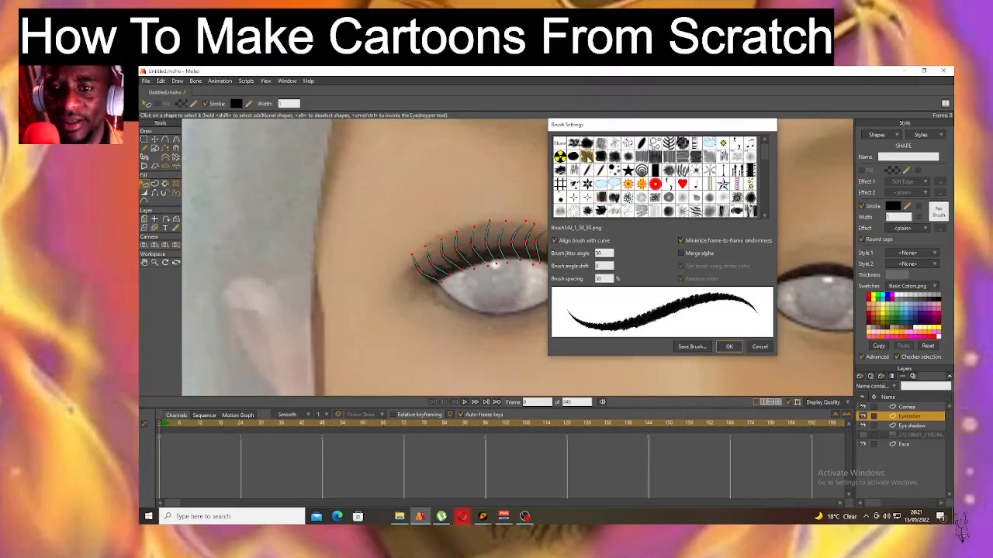
{"action": "left_click", "coordinate": [605, 197]}
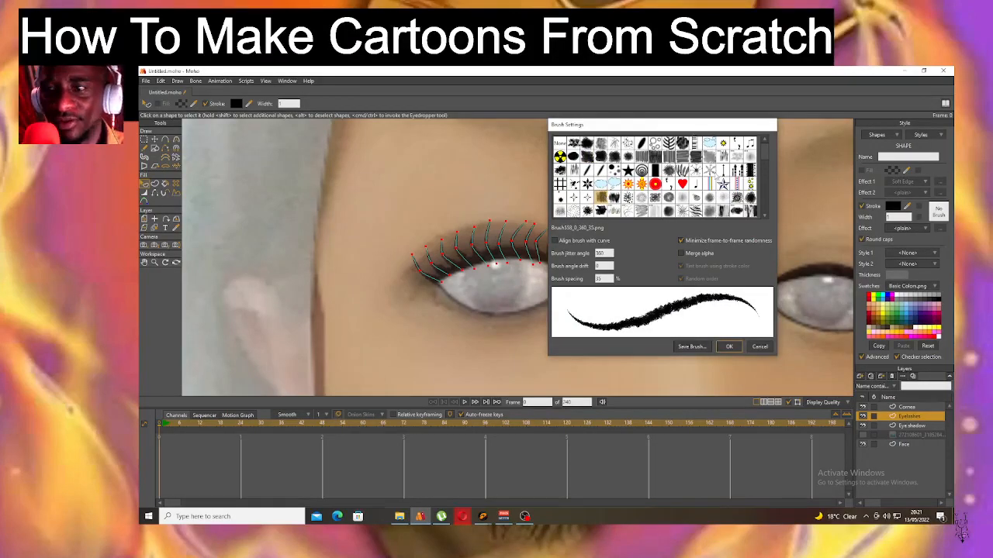
{"action": "left_click", "coordinate": [723, 157]}
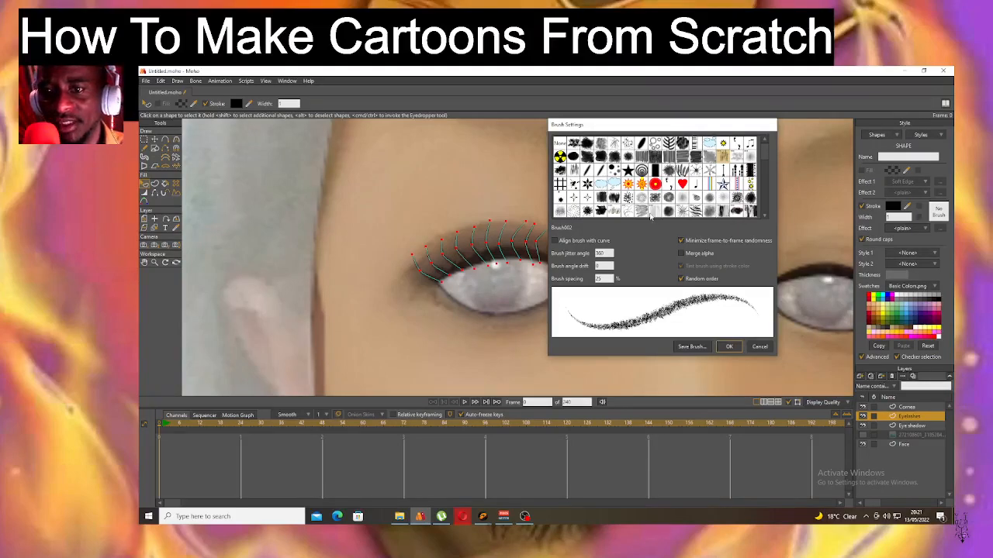
{"action": "left_click", "coordinate": [643, 159]}
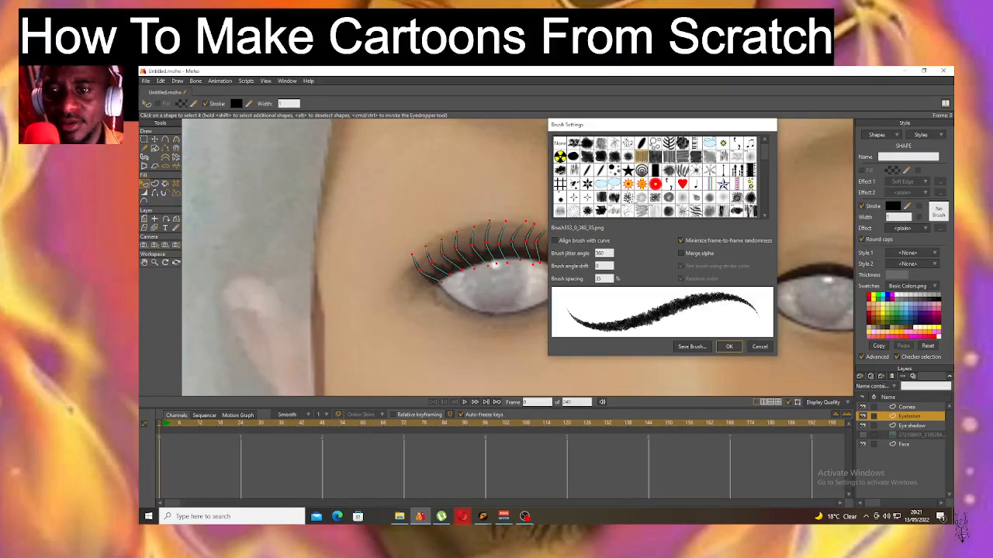
Apply the CK Hairy Toon brush to the eyelash strokes.
{"action": "left_click", "coordinate": [562, 212]}
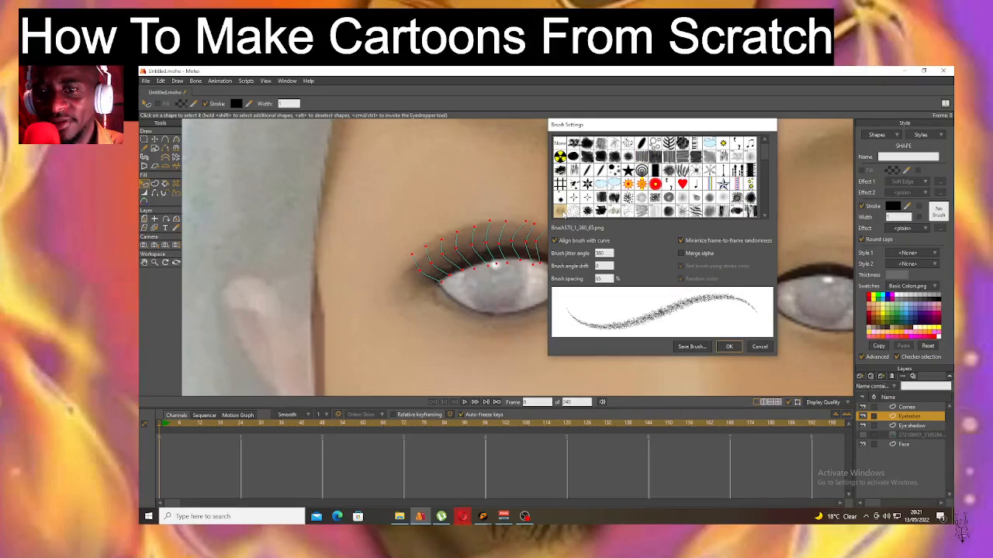
{"action": "left_click", "coordinate": [702, 219]}
{"action": "left_click", "coordinate": [696, 211]}
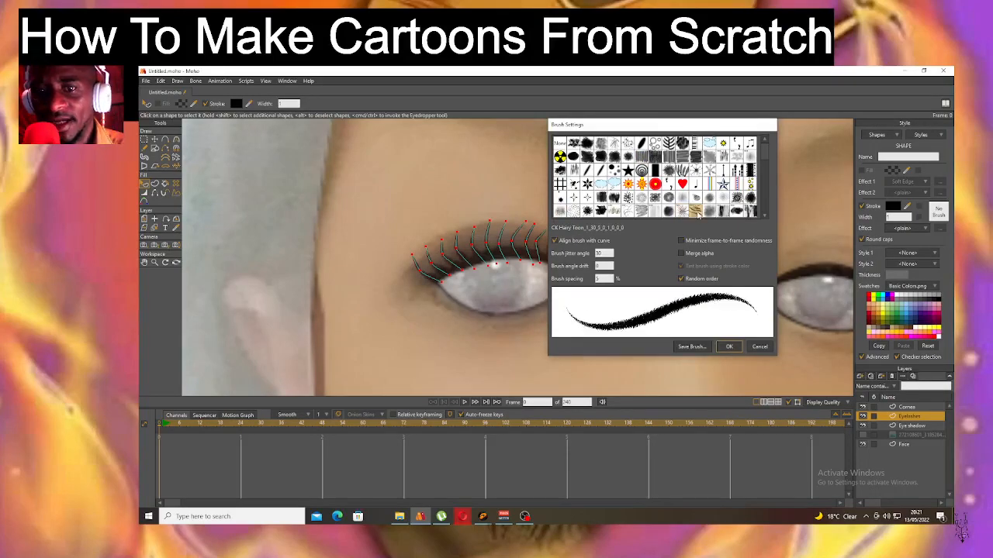
{"action": "left_click", "coordinate": [728, 346]}
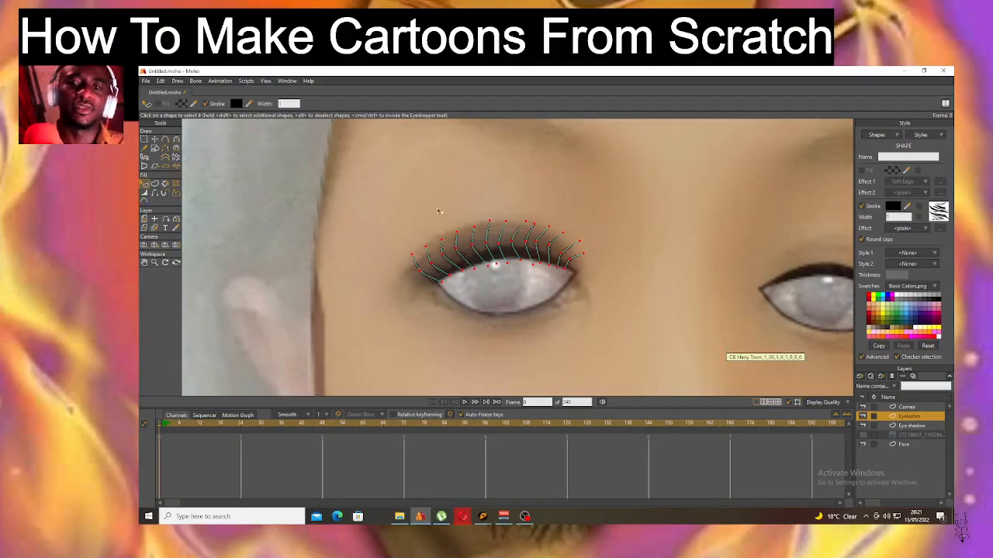
Copy all the eyelash strokes and paste a duplicate set onto the Eyelashes layer.
{"action": "left_click", "coordinate": [145, 140]}
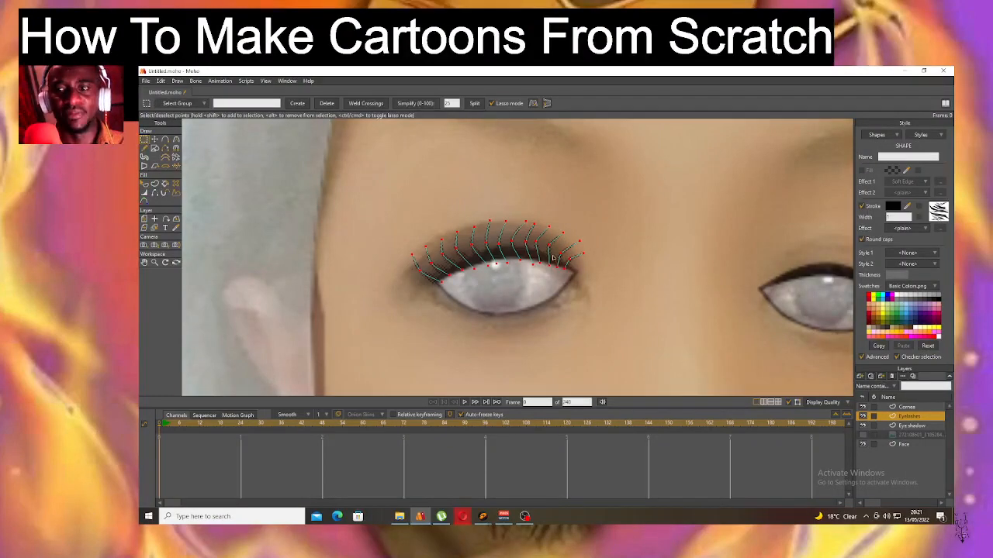
{"action": "scroll", "coordinate": [553, 258], "scroll_direction": "down", "scroll_amount": 8}
{"action": "scroll", "coordinate": [553, 247], "scroll_direction": "up", "scroll_amount": 7}
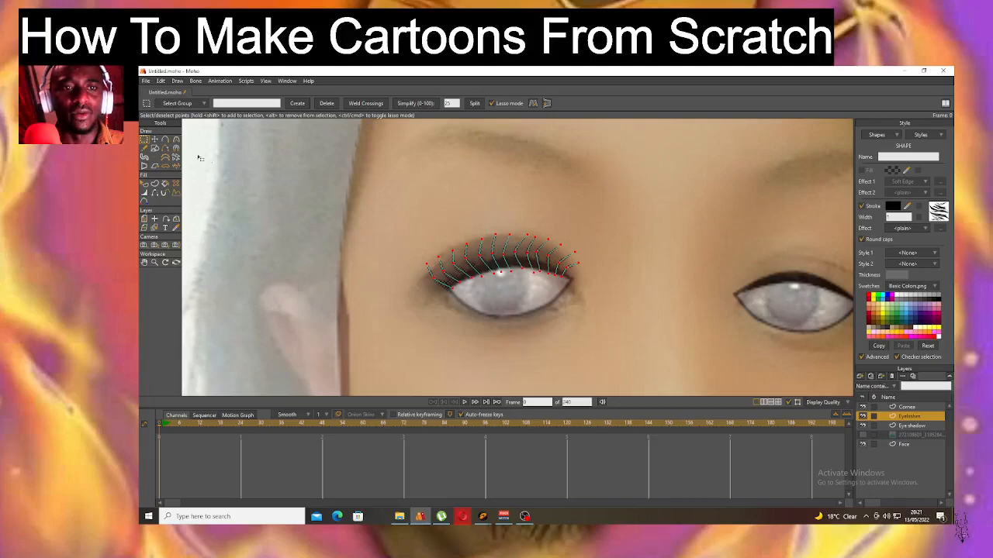
{"action": "left_click", "coordinate": [159, 82]}
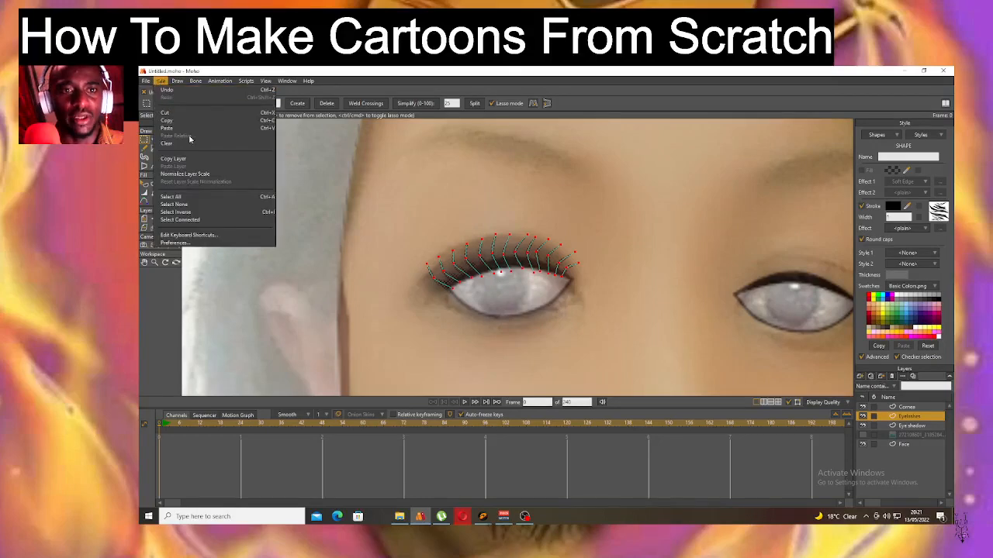
{"action": "left_click", "coordinate": [151, 92]}
{"action": "left_click", "coordinate": [162, 81]}
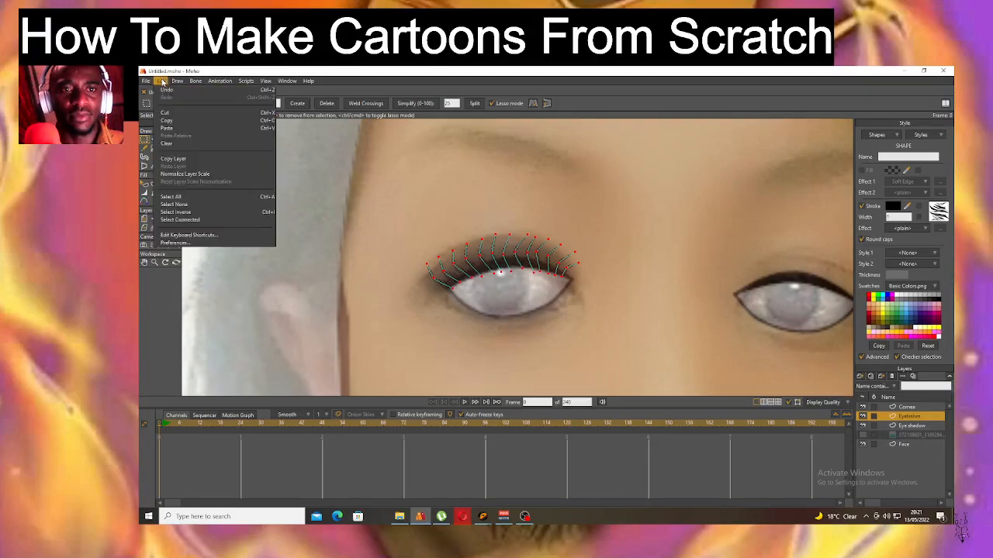
{"action": "left_click", "coordinate": [176, 131]}
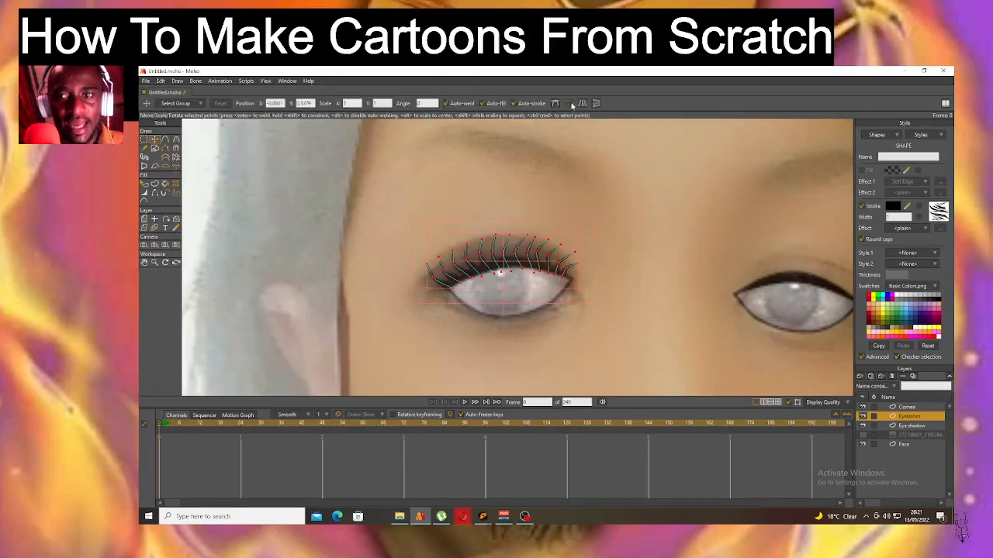
Mirror the duplicated eyelashes horizontally and move them onto the upper lid of the other eye.
{"action": "left_click_drag", "start_coordinate": [520, 262], "coordinate": [811, 273]}
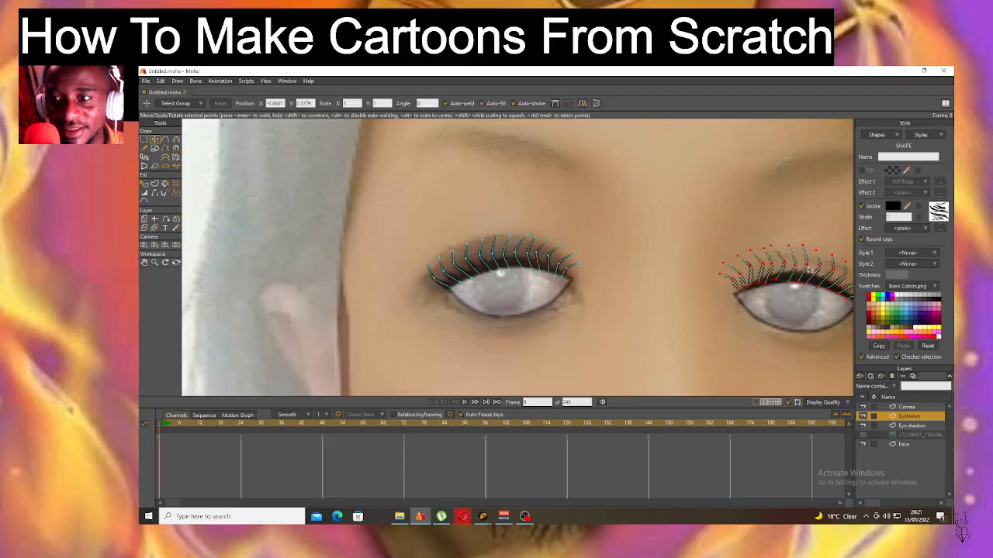
{"action": "scroll", "coordinate": [822, 264], "scroll_direction": "down", "scroll_amount": 4}
{"action": "scroll", "coordinate": [776, 240], "scroll_direction": "up", "scroll_amount": 3}
{"action": "scroll", "coordinate": [747, 220], "scroll_direction": "up", "scroll_amount": 1}
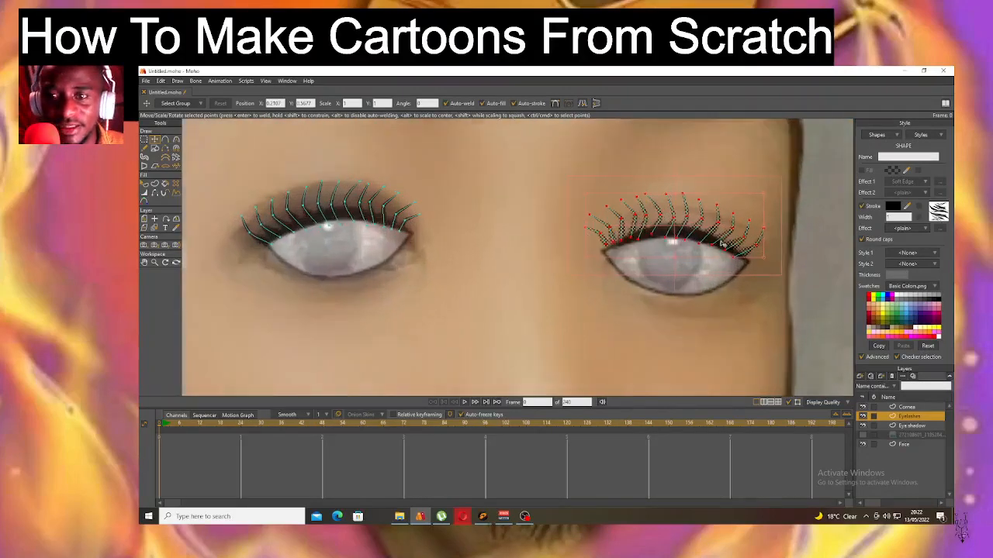
{"action": "left_click_drag", "start_coordinate": [687, 229], "coordinate": [689, 231]}
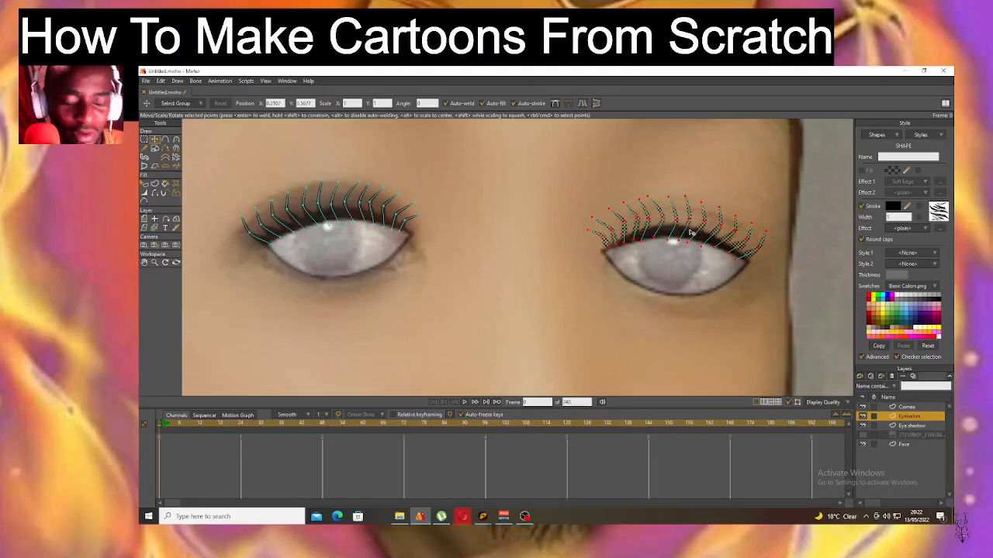
{"action": "mouse_move", "coordinate": [692, 232]}
{"action": "left_mouse_down"}
{"action": "mouse_move", "coordinate": [685, 235]}
{"action": "mouse_move", "coordinate": [702, 231]}
{"action": "left_mouse_up"}
{"action": "left_click", "coordinate": [567, 290]}
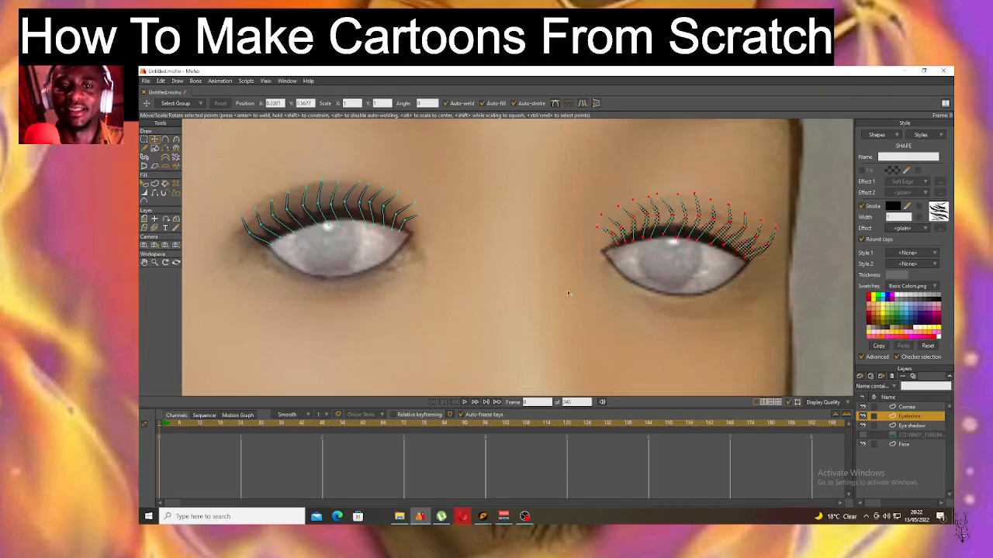
{"action": "left_click", "coordinate": [908, 409]}
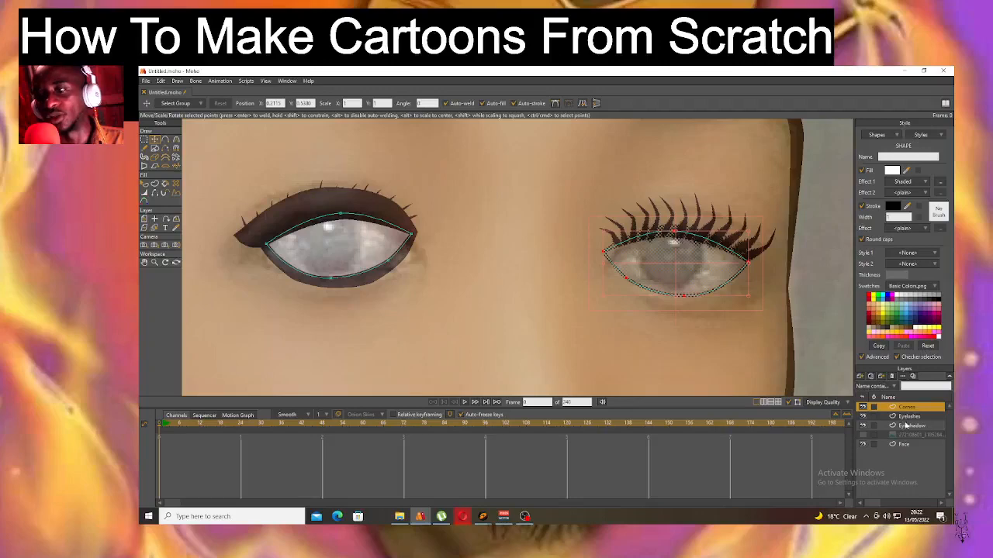
{"action": "left_click", "coordinate": [909, 427]}
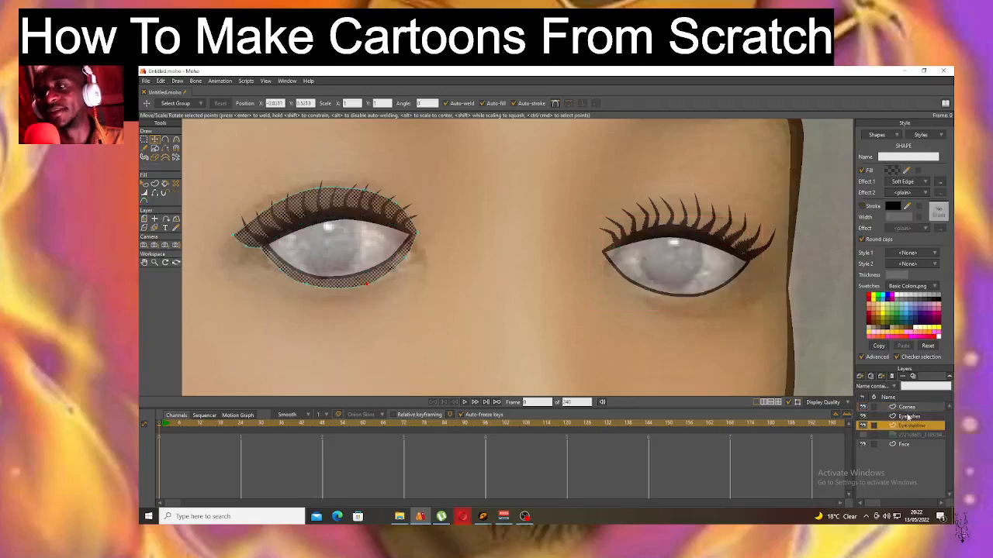
{"action": "left_click", "coordinate": [862, 417]}
{"action": "left_click", "coordinate": [863, 416]}
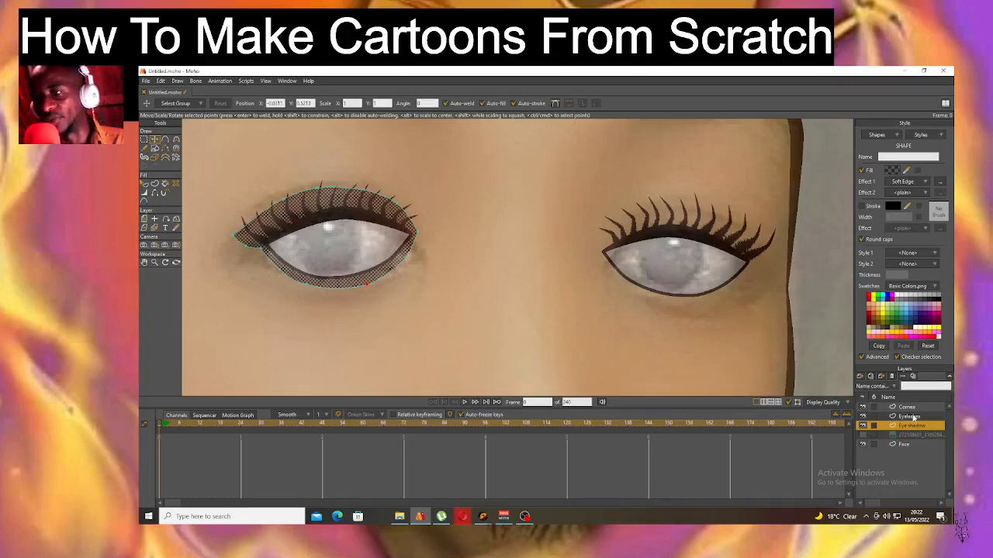
{"action": "left_click", "coordinate": [914, 417]}
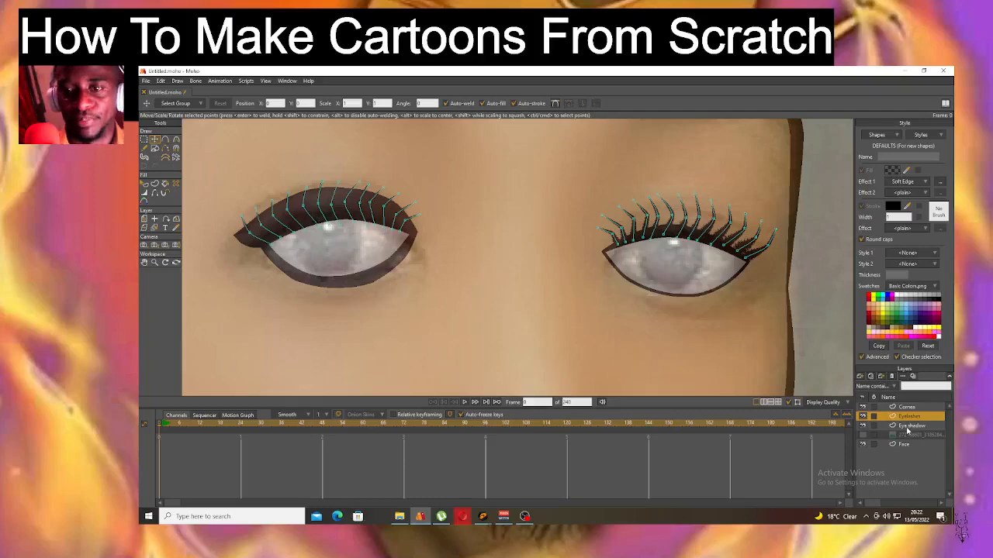
Copy the eye shadow shape around the finished eye and paste a duplicate onto the Eye shadow layer.
{"action": "left_click", "coordinate": [909, 426]}
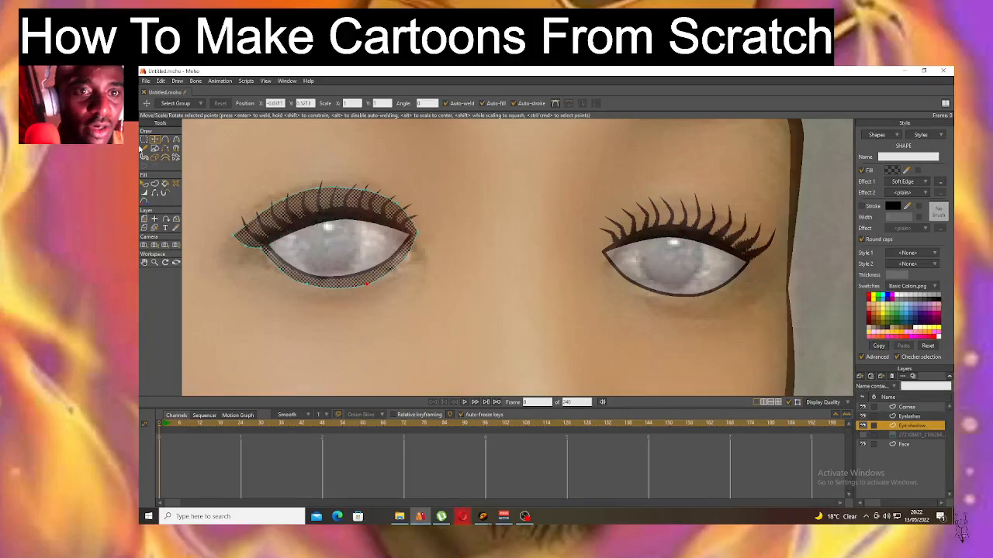
{"action": "left_click", "coordinate": [320, 284]}
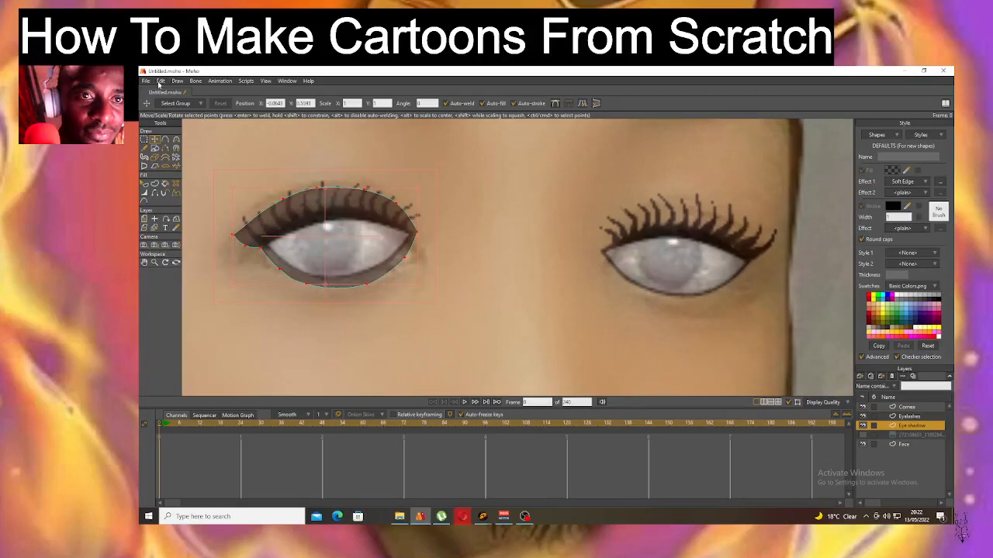
{"action": "left_click", "coordinate": [160, 81]}
{"action": "left_click", "coordinate": [159, 82]}
{"action": "left_click", "coordinate": [160, 81]}
{"action": "left_click", "coordinate": [167, 128]}
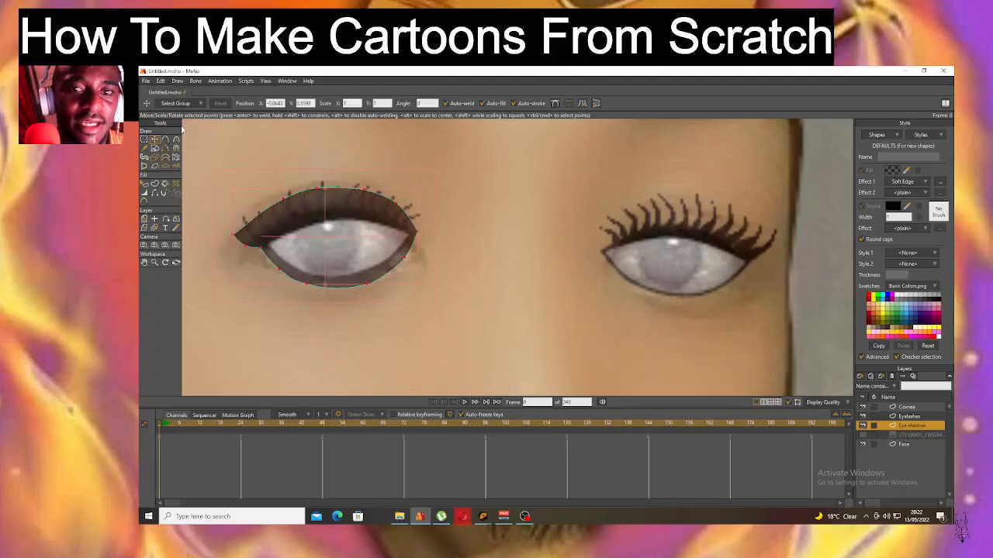
Flip the duplicated eye shadow horizontally and position it around the other eye.
{"action": "left_click", "coordinate": [582, 104]}
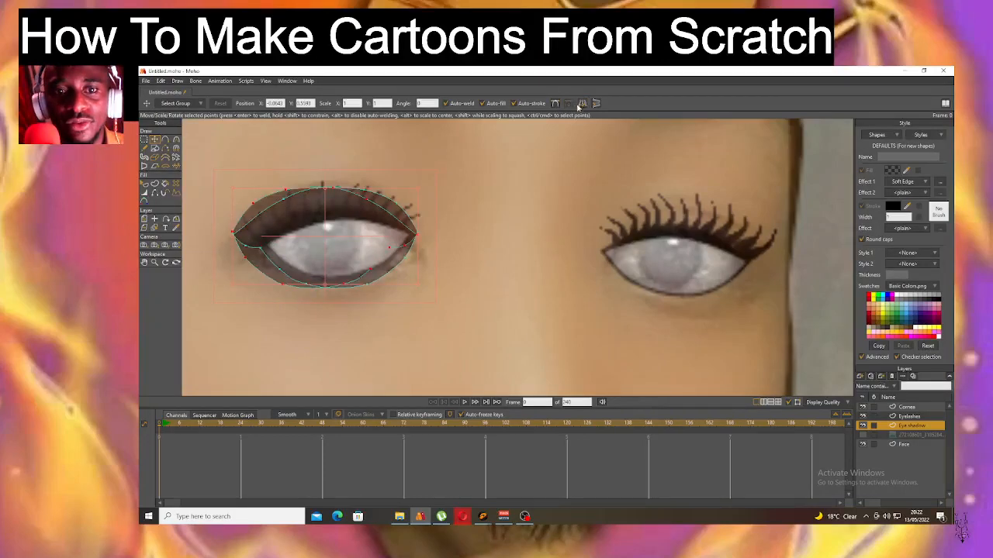
{"action": "left_click_drag", "start_coordinate": [278, 238], "coordinate": [648, 255]}
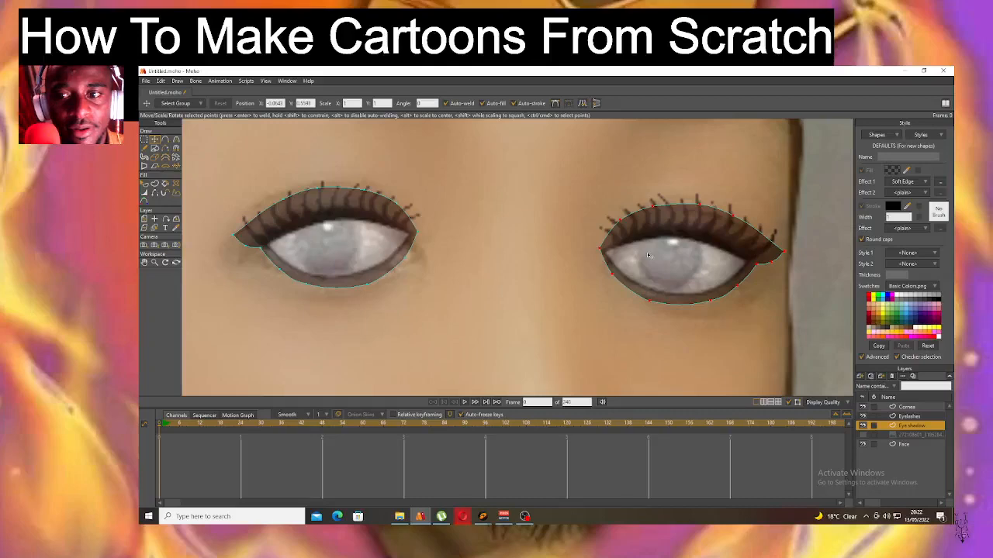
{"action": "left_click_drag", "start_coordinate": [649, 255], "coordinate": [643, 253]}
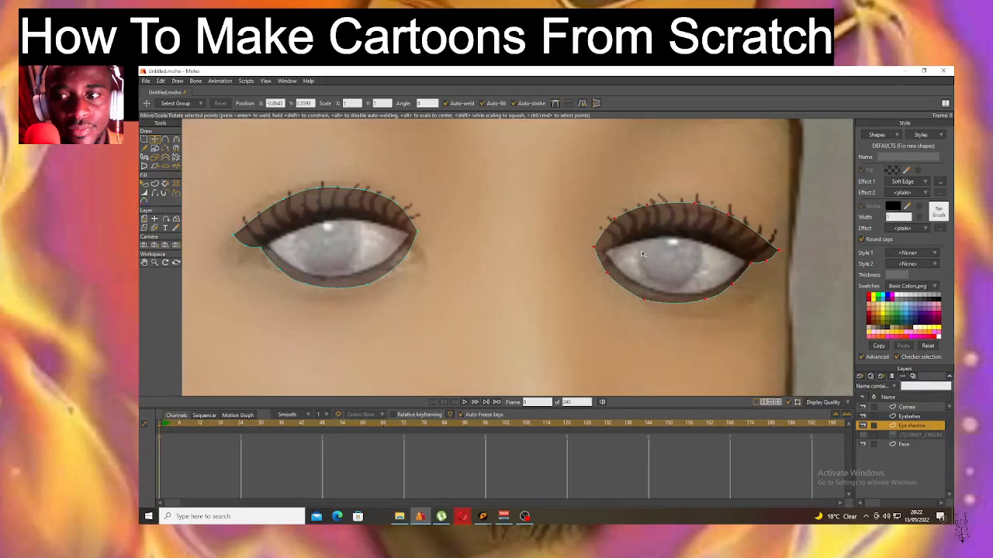
Add a vector layer above Cornea and name it eye balls.
{"action": "scroll", "coordinate": [643, 254], "scroll_direction": "down", "scroll_amount": 6}
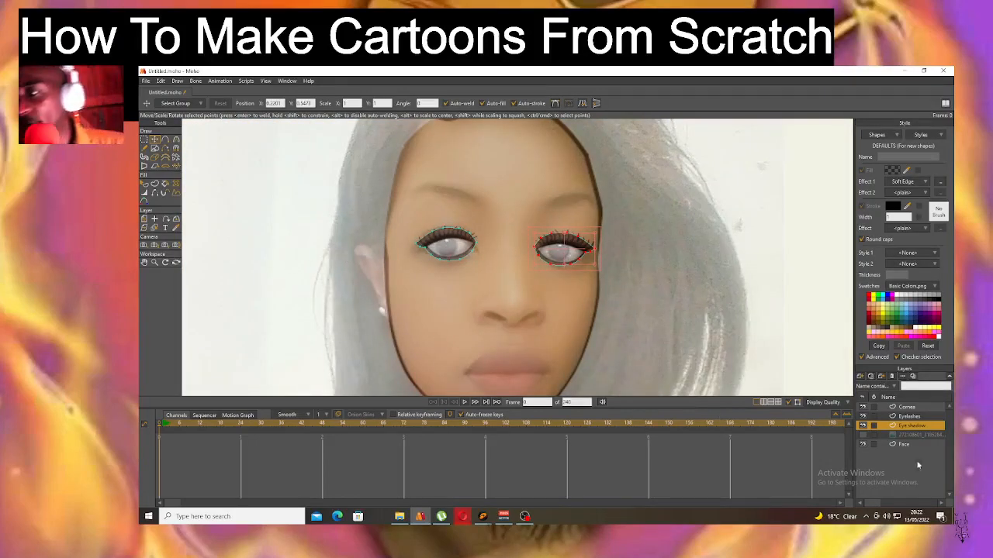
{"action": "left_click", "coordinate": [920, 417]}
{"action": "left_click", "coordinate": [918, 407]}
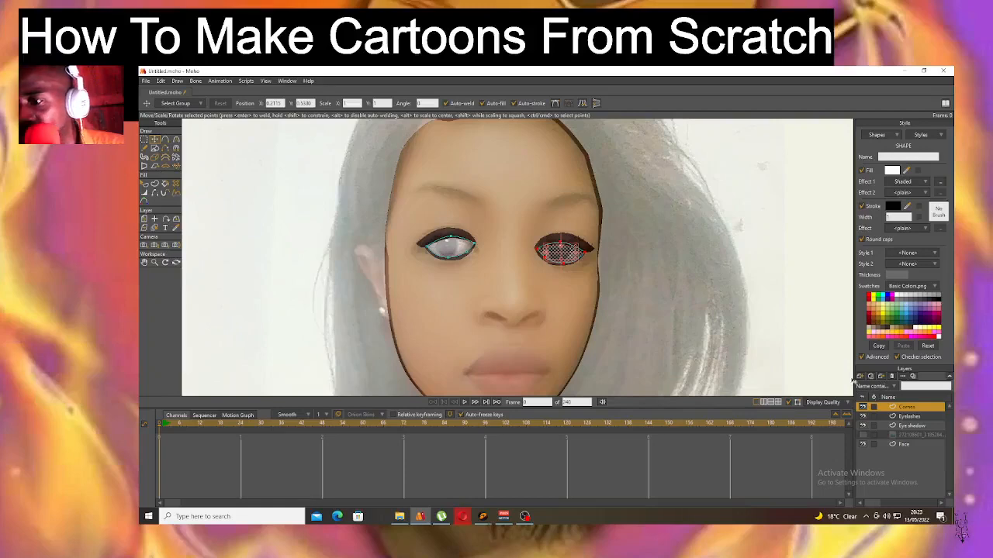
{"action": "left_click", "coordinate": [859, 376]}
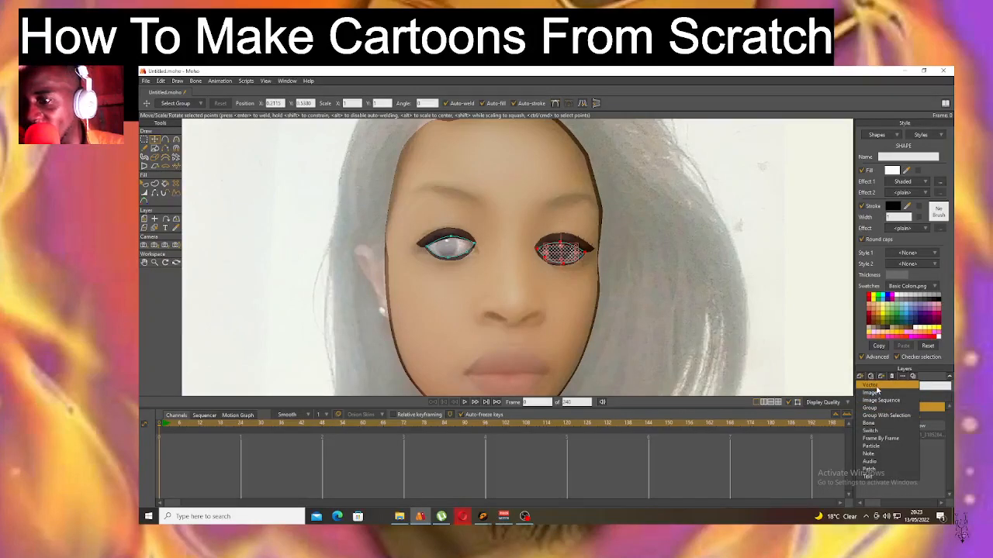
{"action": "left_click", "coordinate": [877, 386]}
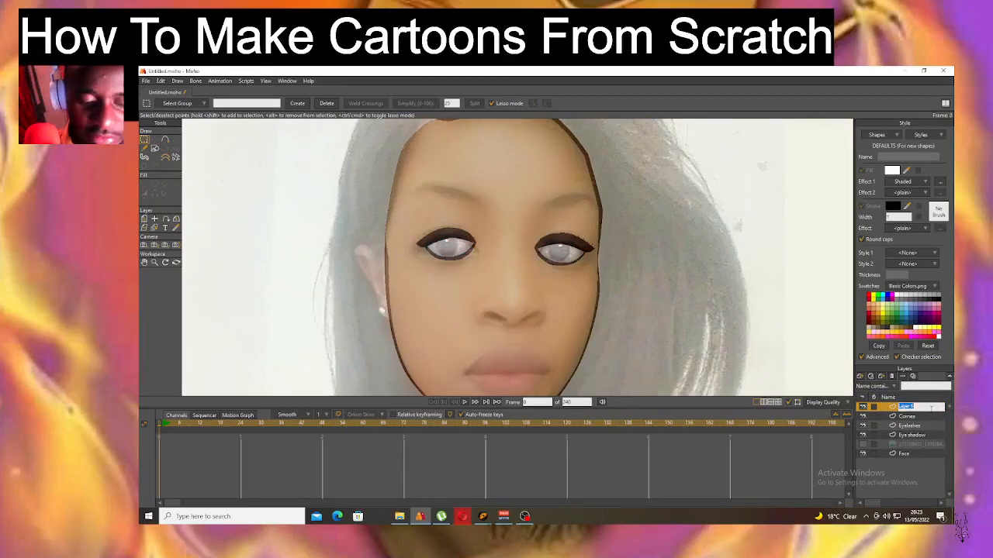
{"action": "type", "text": "I"}
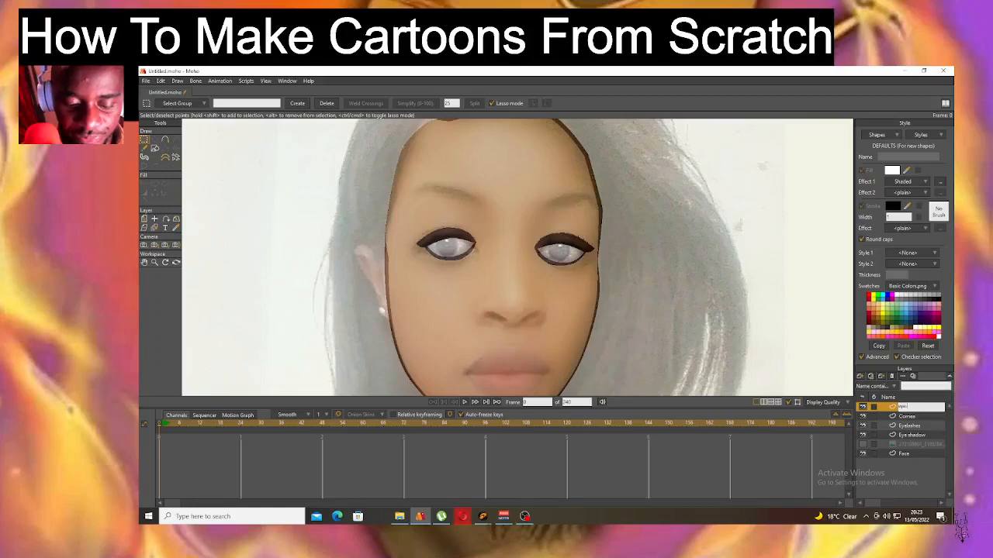
{"action": "key", "text": "Return"}
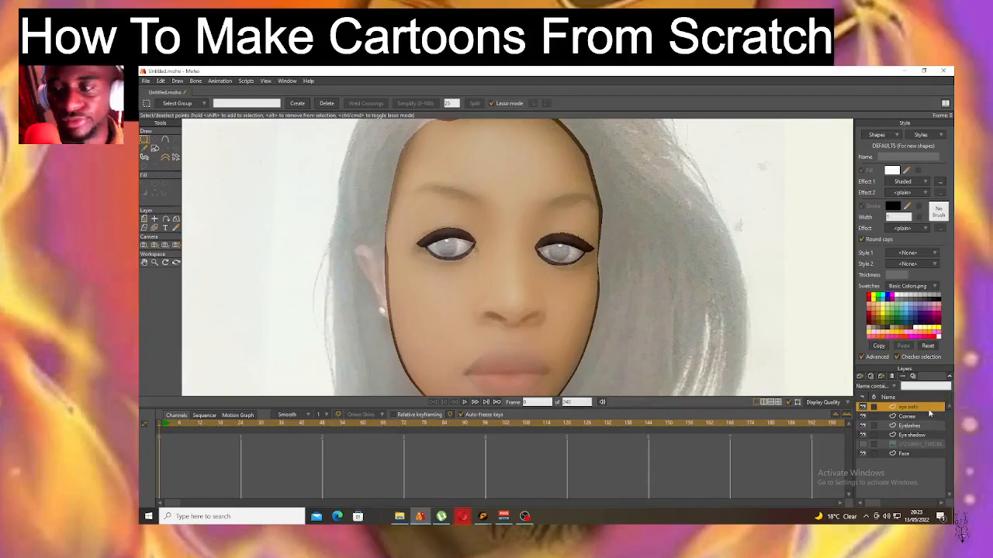
Draw a large oval-tool circle and a smaller flat ellipse beside the face on the eye balls layer.
{"action": "left_click", "coordinate": [154, 148]}
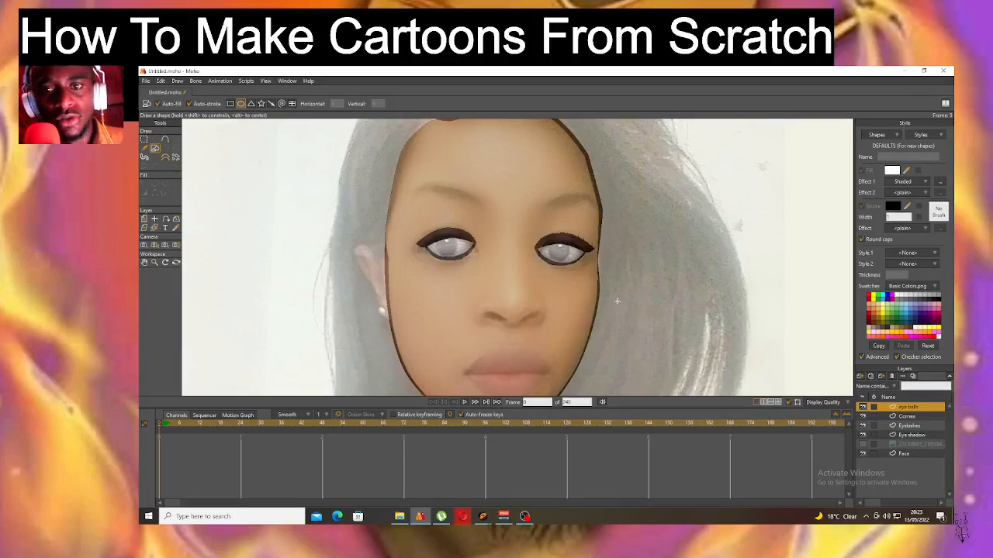
{"action": "scroll", "coordinate": [233, 244], "scroll_direction": "up", "scroll_amount": 3}
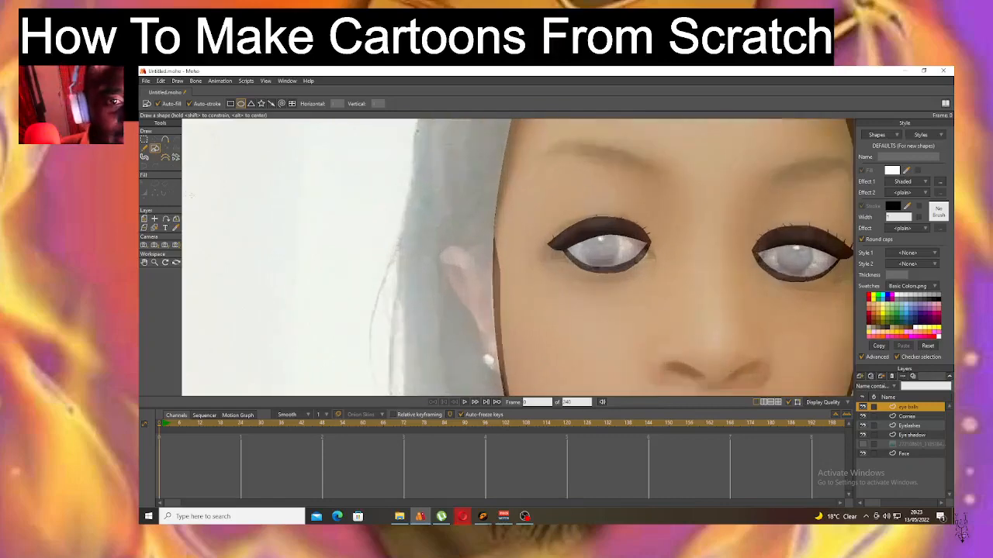
{"action": "mouse_move", "coordinate": [216, 194]}
{"action": "left_mouse_down"}
{"action": "mouse_move", "coordinate": [365, 354]}
{"action": "mouse_move", "coordinate": [365, 328]}
{"action": "left_mouse_up"}
{"action": "key", "text": "ctrl+z"}
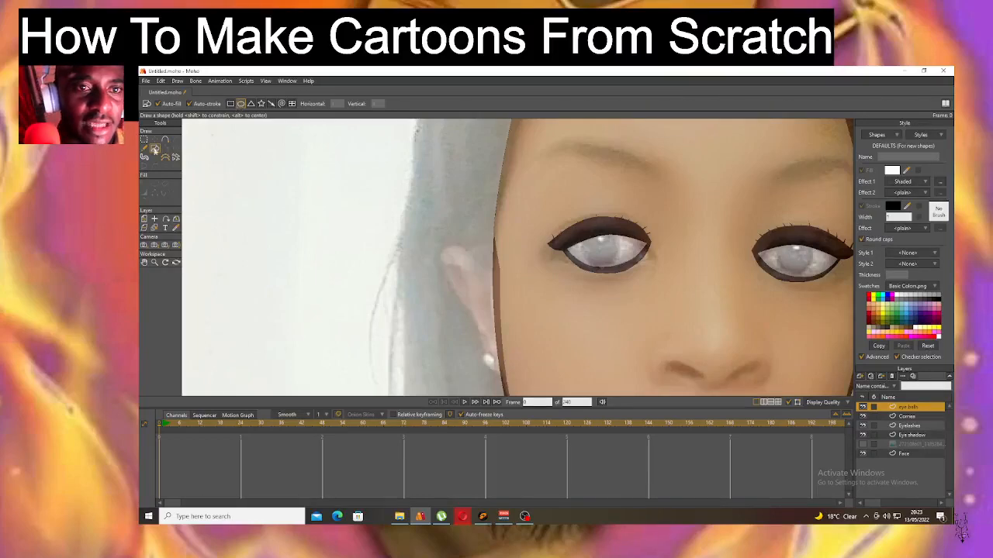
{"action": "left_click", "coordinate": [239, 106]}
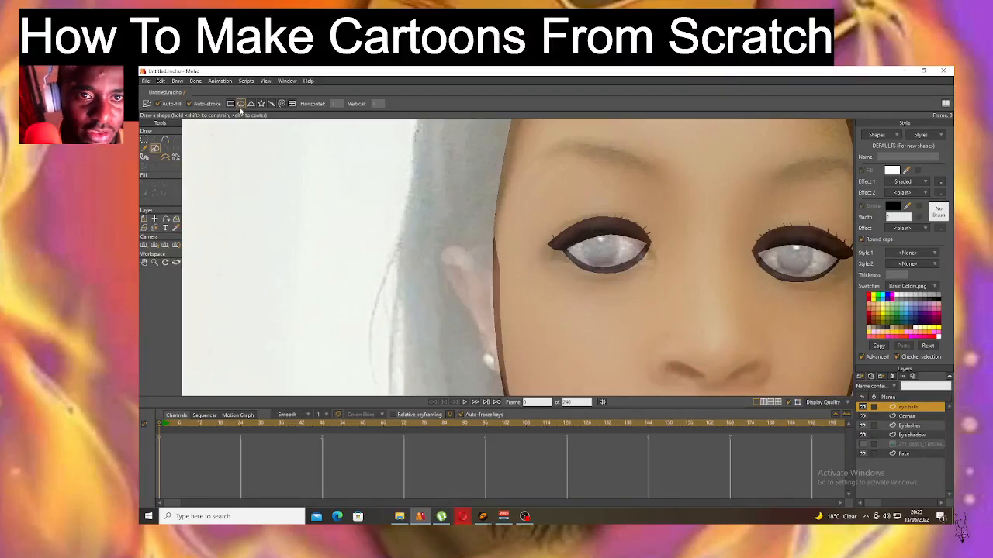
{"action": "left_click_drag", "start_coordinate": [223, 182], "coordinate": [348, 316]}
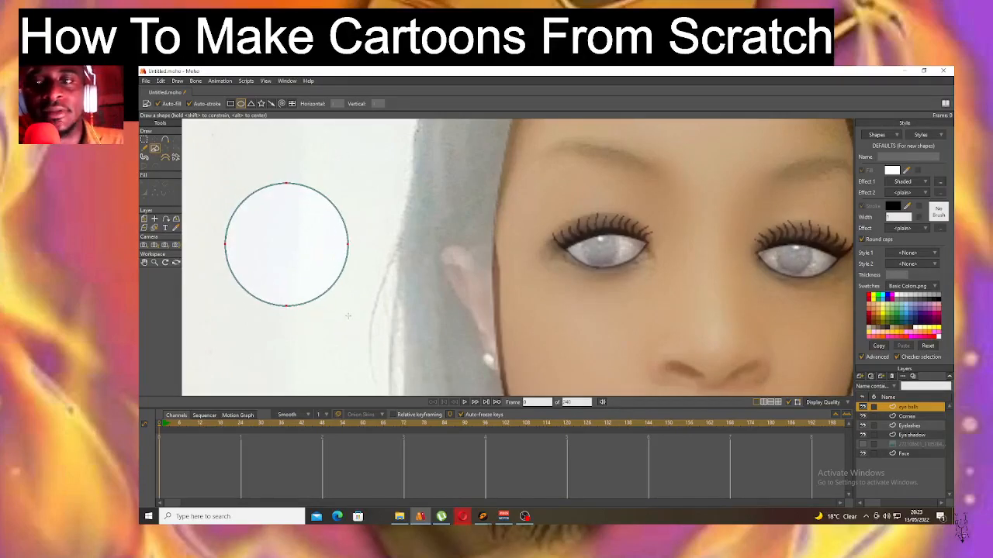
{"action": "left_click_drag", "start_coordinate": [347, 312], "coordinate": [348, 312]}
{"action": "mouse_move", "coordinate": [380, 174]}
{"action": "left_mouse_down"}
{"action": "mouse_move", "coordinate": [479, 271]}
{"action": "mouse_move", "coordinate": [429, 155]}
{"action": "mouse_move", "coordinate": [438, 250]}
{"action": "mouse_move", "coordinate": [449, 204]}
{"action": "mouse_move", "coordinate": [470, 200]}
{"action": "mouse_move", "coordinate": [472, 223]}
{"action": "left_mouse_up"}
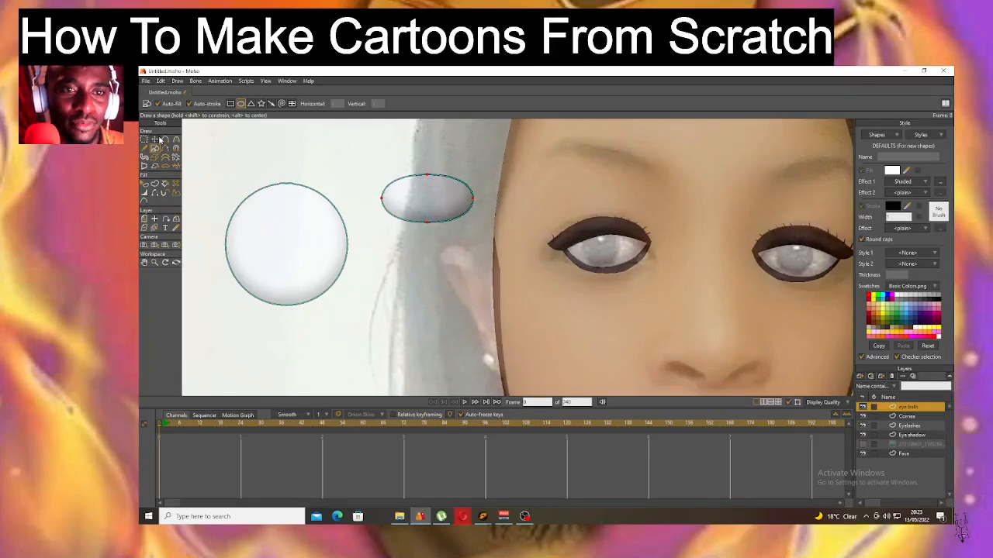
{"action": "left_click", "coordinate": [156, 139]}
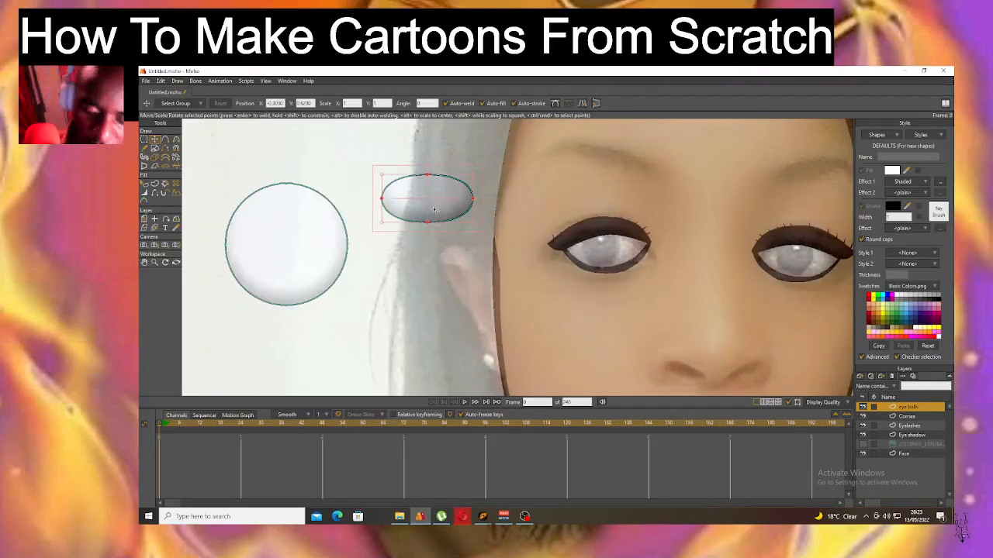
Delete the flat ellipse and duplicate the large circle in place on the eye balls layer.
{"action": "key", "text": "Delete"}
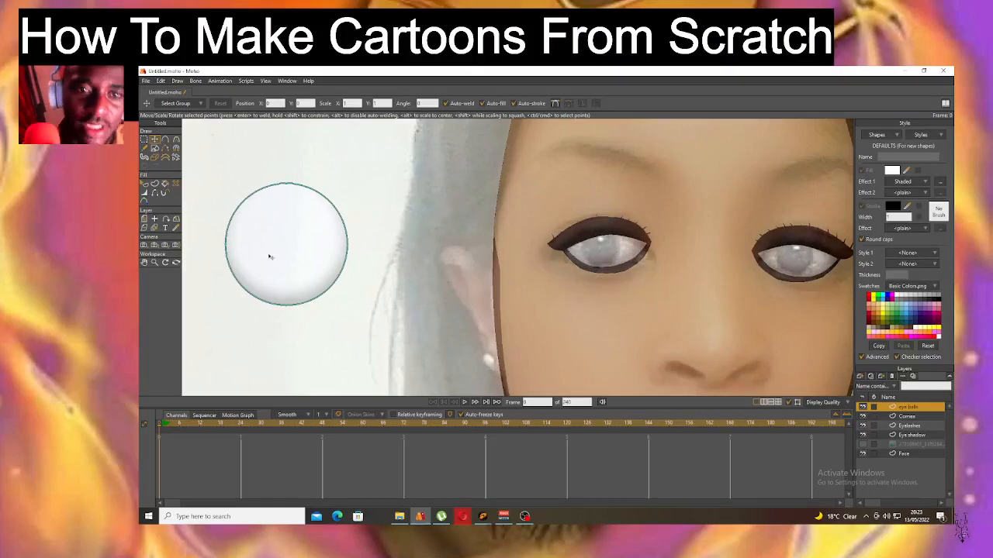
{"action": "key", "text": "ctrl+a"}
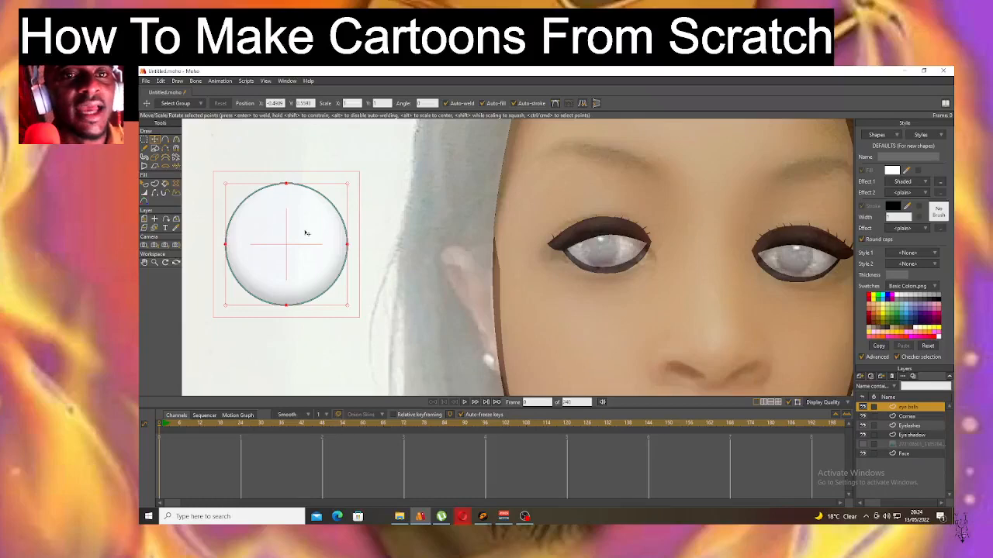
{"action": "left_click", "coordinate": [347, 103]}
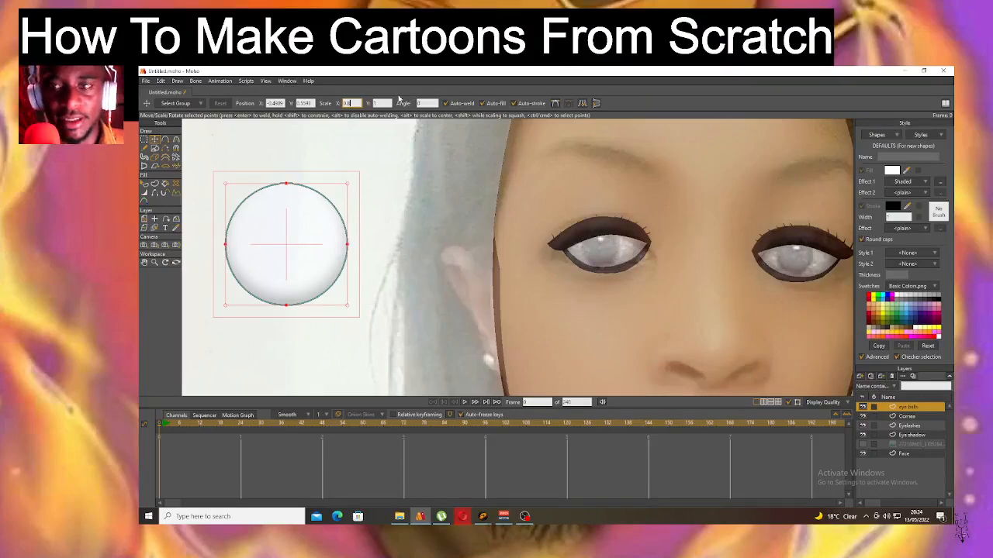
{"action": "key", "text": "Tab"}
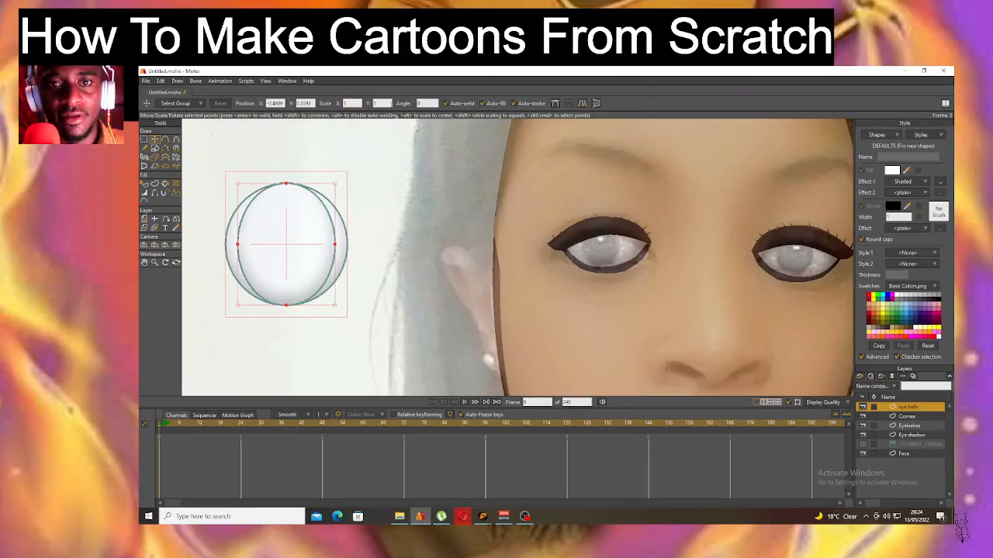
{"action": "left_click", "coordinate": [293, 256]}
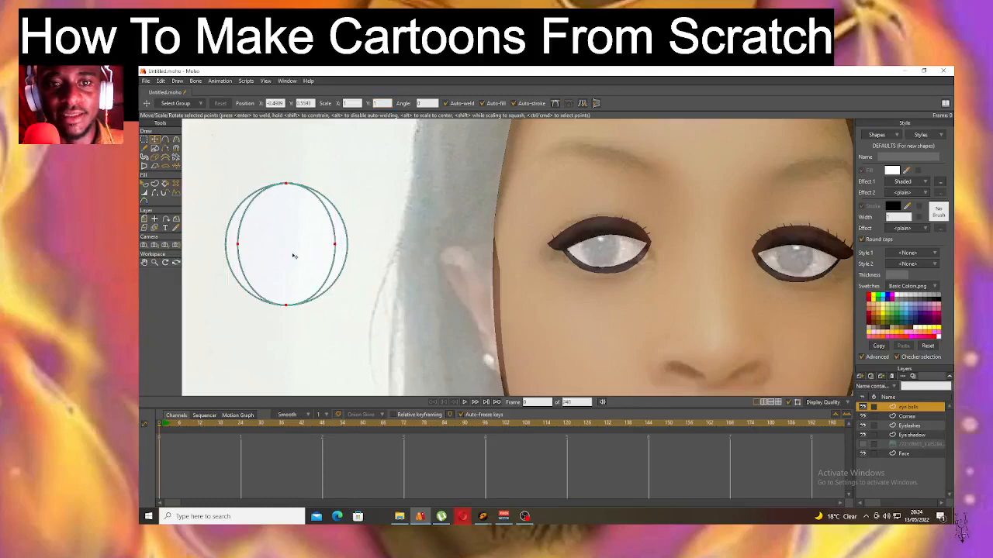
{"action": "left_click", "coordinate": [161, 81]}
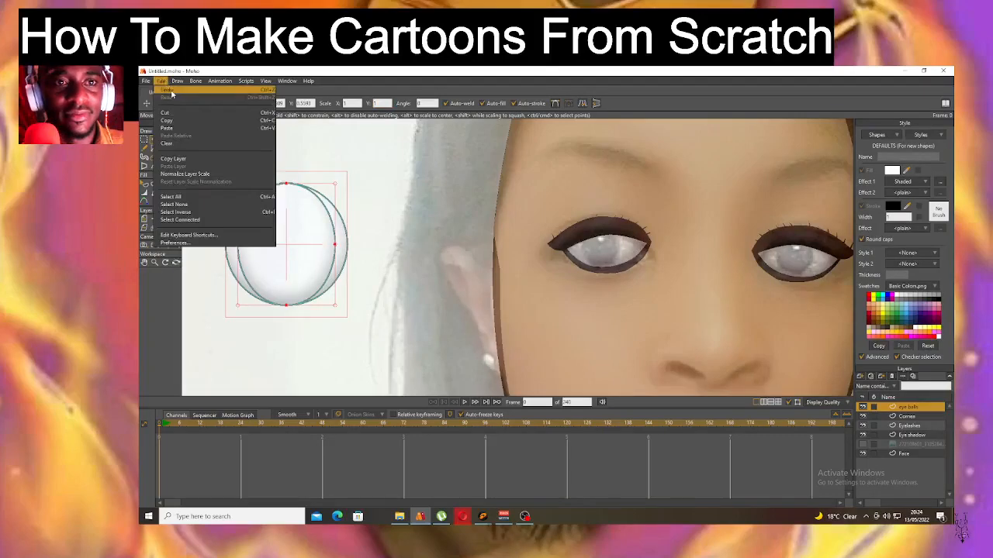
{"action": "left_click", "coordinate": [171, 92]}
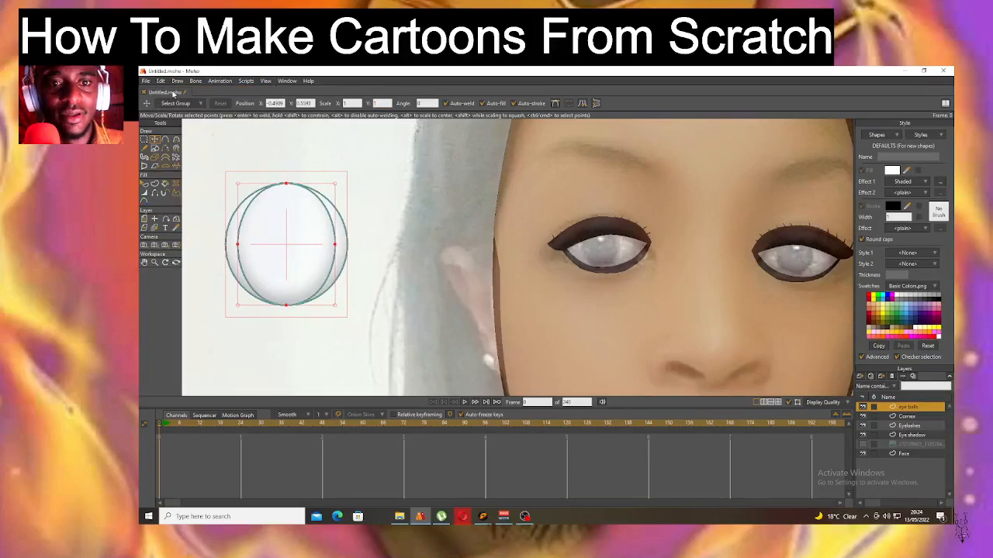
{"action": "left_click", "coordinate": [164, 82]}
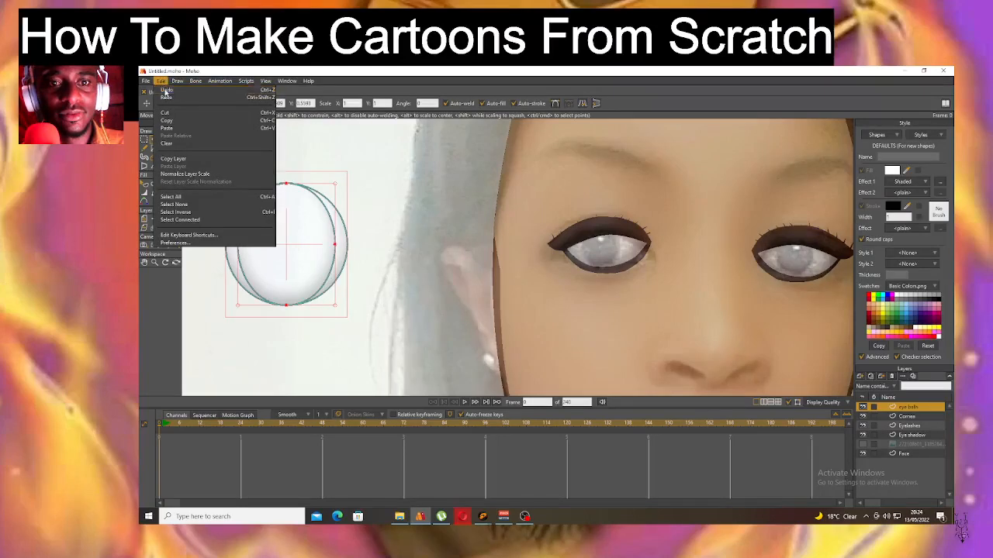
{"action": "left_click", "coordinate": [166, 90]}
Scale the duplicated circle to 0.8 in X and Y so it sits inside the large circle.
{"action": "left_click", "coordinate": [351, 103]}
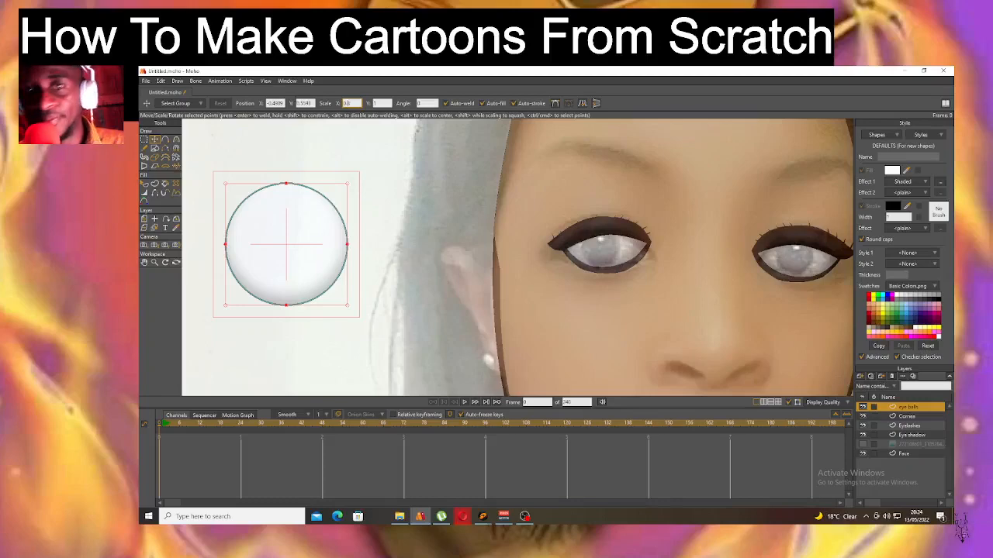
{"action": "key", "text": "Tab"}
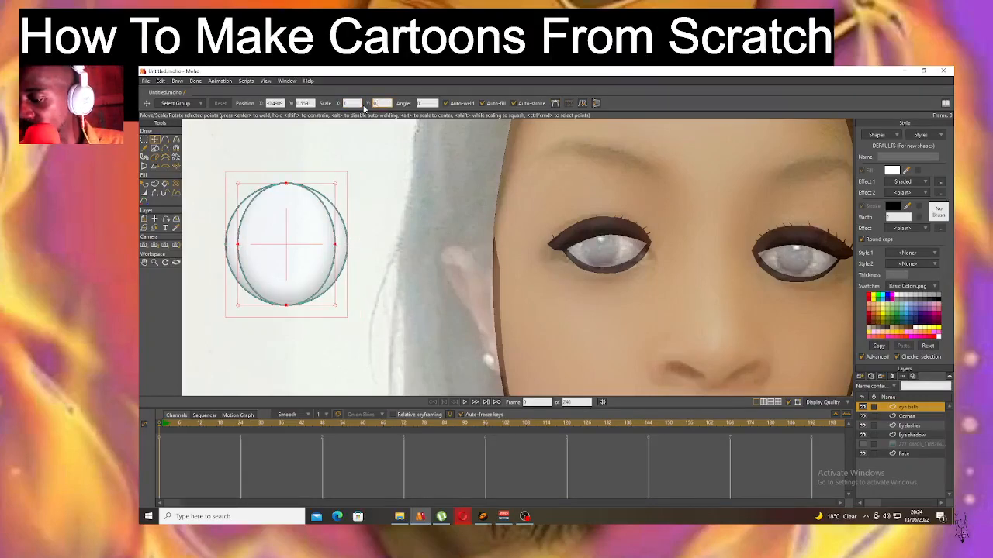
{"action": "key", "text": "Return"}
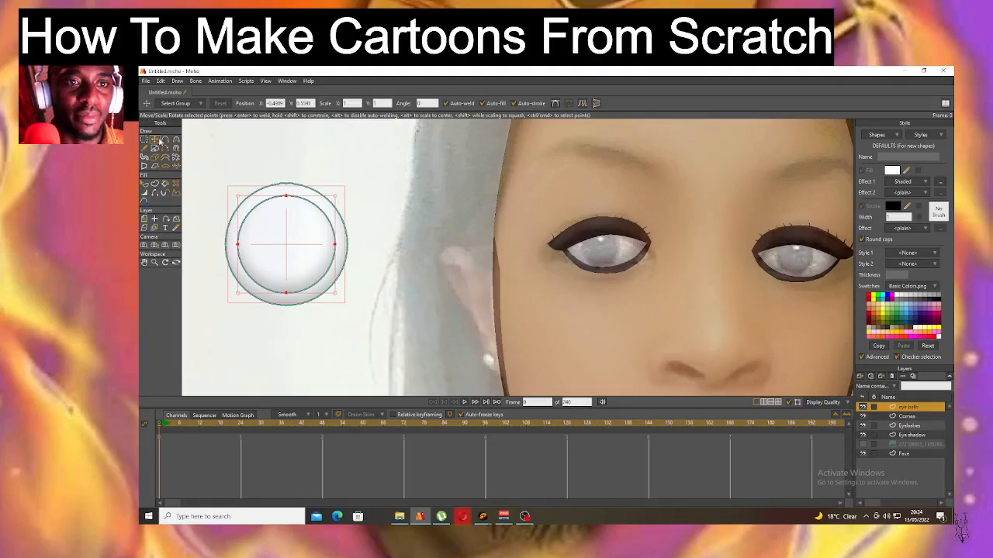
Select the outer circle's points and try black as the fill colour.
{"action": "left_click", "coordinate": [257, 146]}
{"action": "left_click", "coordinate": [262, 194]}
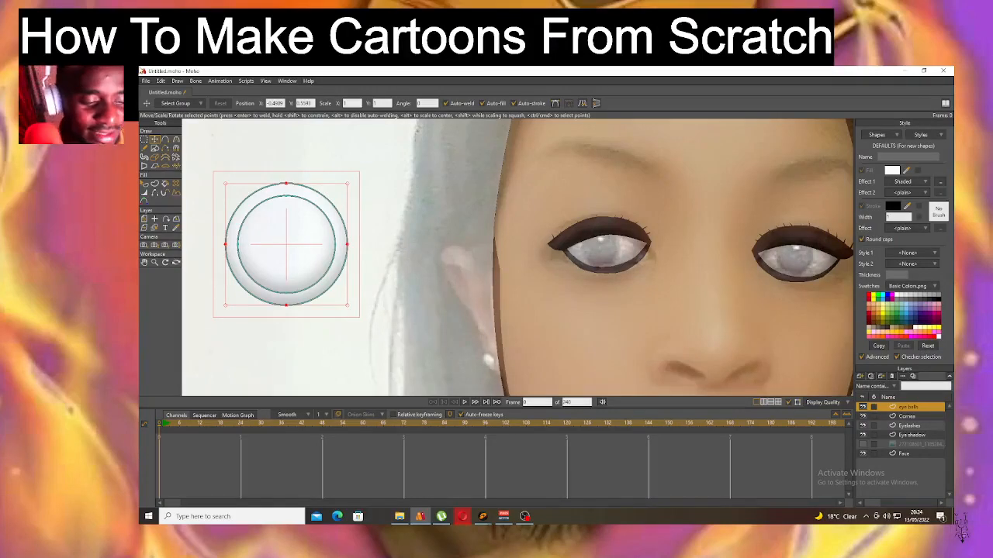
{"action": "left_click", "coordinate": [940, 306]}
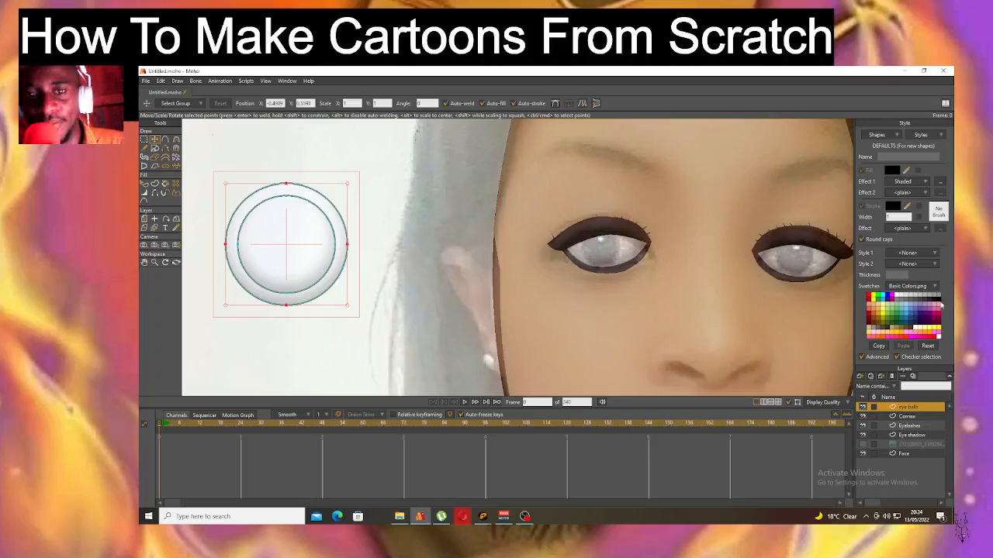
{"action": "left_click", "coordinate": [144, 184]}
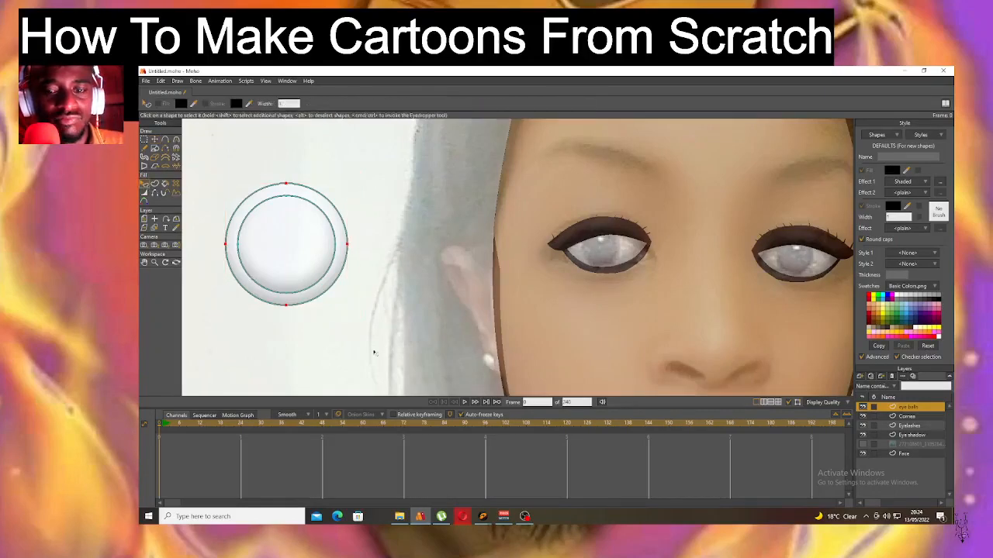
Switch to the web browser, search Google Images for iris and view the labelled eye anatomy pictures.
{"action": "left_click", "coordinate": [461, 516]}
{"action": "left_click", "coordinate": [498, 72]}
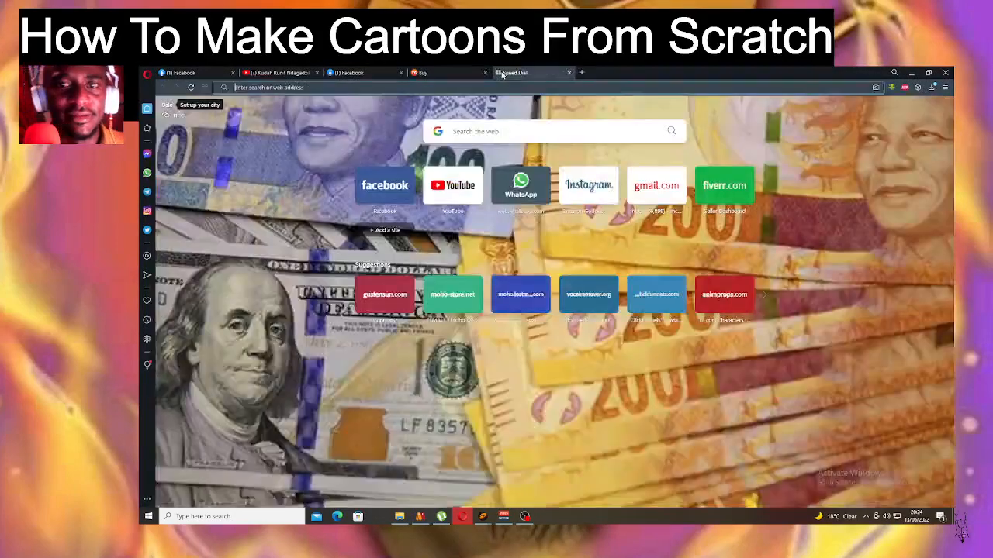
{"action": "type", "text": "iris"}
{"action": "key", "text": "Return"}
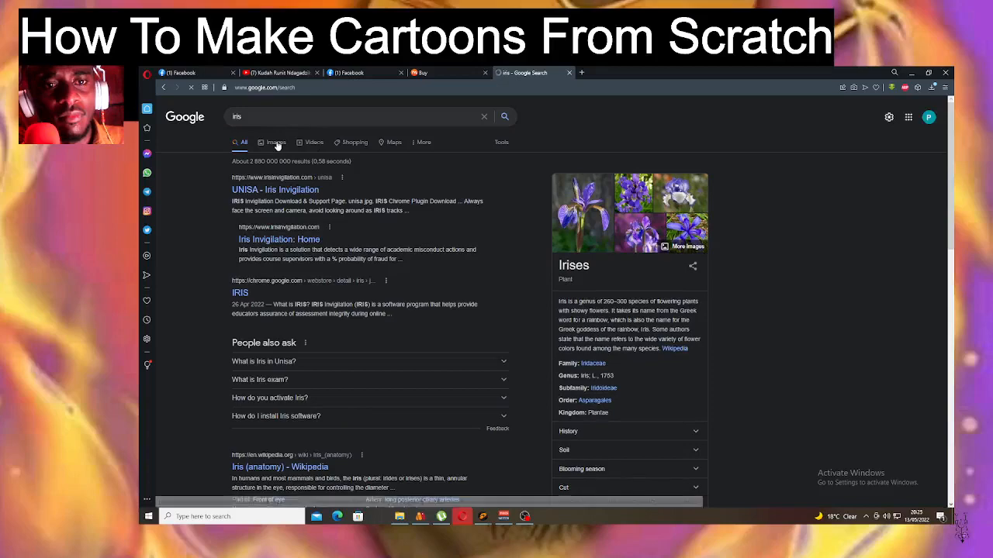
{"action": "left_click", "coordinate": [277, 143]}
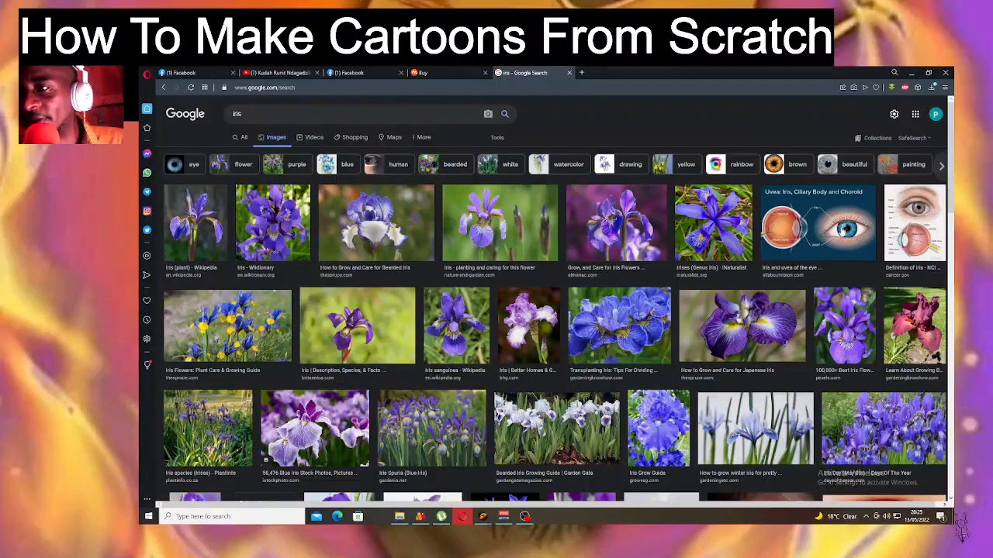
{"action": "left_click", "coordinate": [847, 231]}
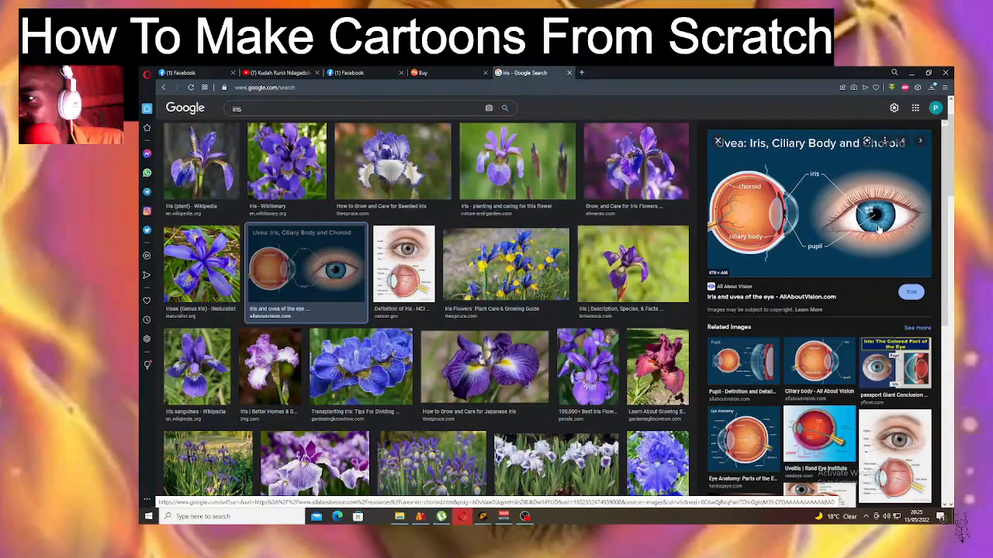
{"action": "left_click", "coordinate": [901, 440]}
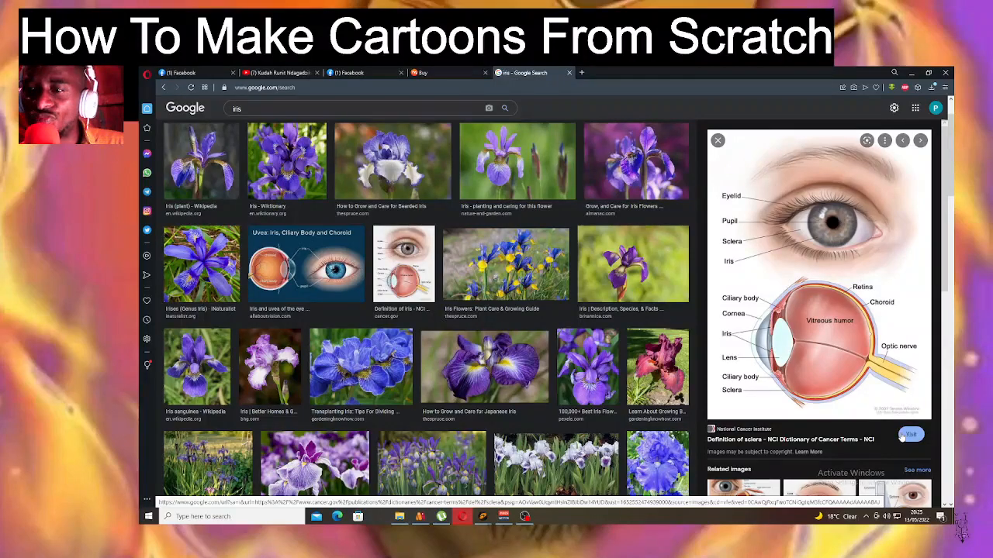
Switch back to Moho and select the inner circle's shape.
{"action": "left_click", "coordinate": [525, 516]}
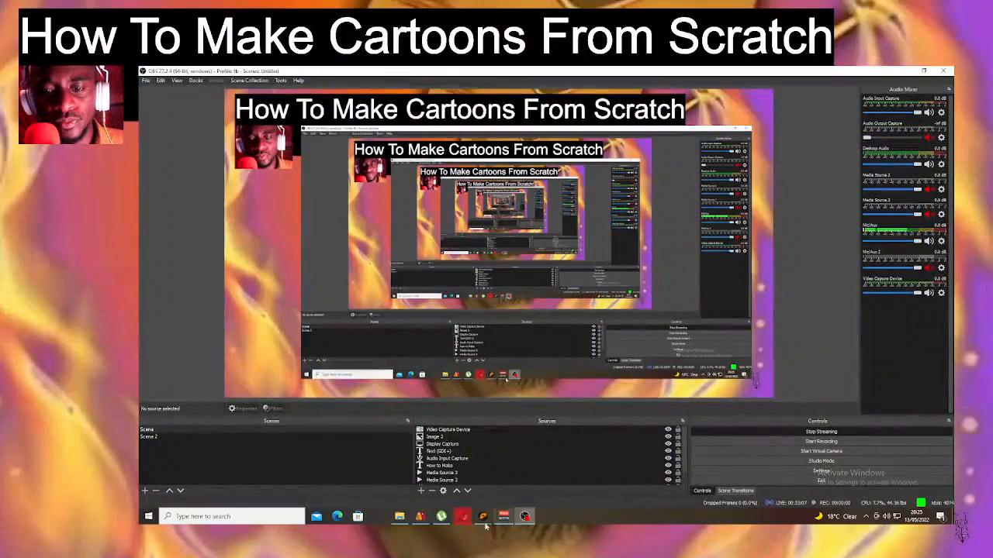
{"action": "left_click", "coordinate": [419, 516]}
{"action": "left_click", "coordinate": [279, 221]}
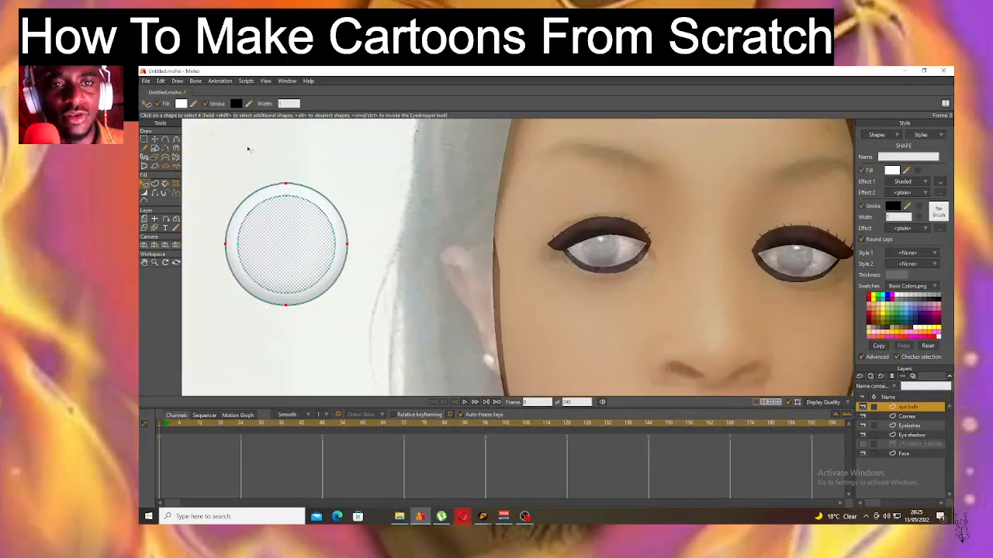
{"action": "left_click", "coordinate": [144, 220]}
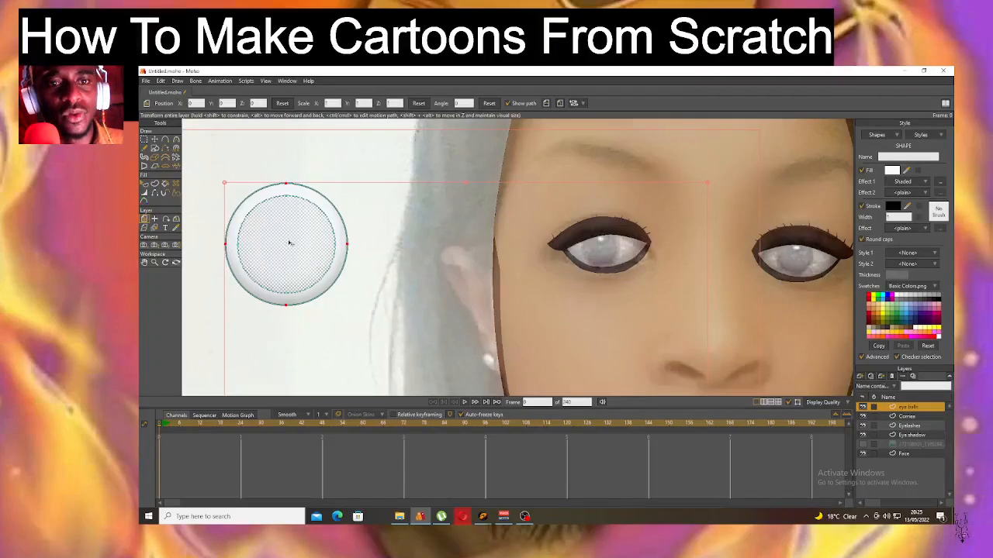
{"action": "left_click", "coordinate": [300, 164]}
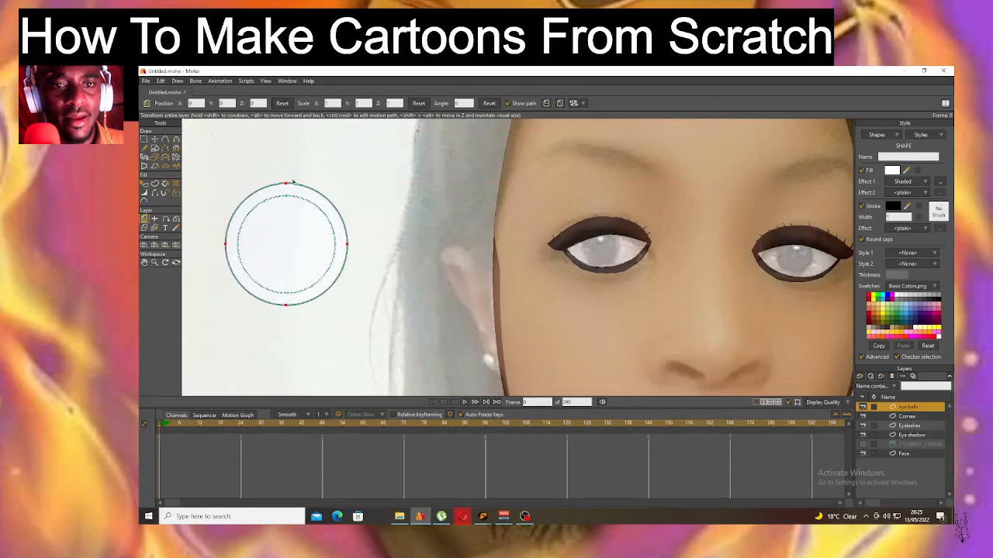
{"action": "left_click", "coordinate": [290, 206]}
{"action": "left_click", "coordinate": [292, 198]}
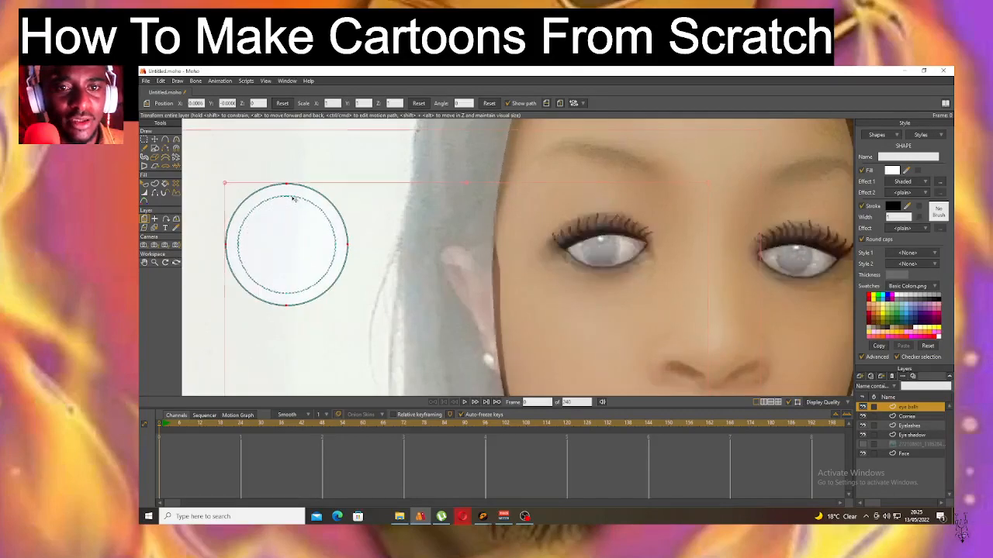
{"action": "left_click", "coordinate": [284, 198]}
{"action": "left_click", "coordinate": [284, 198]}
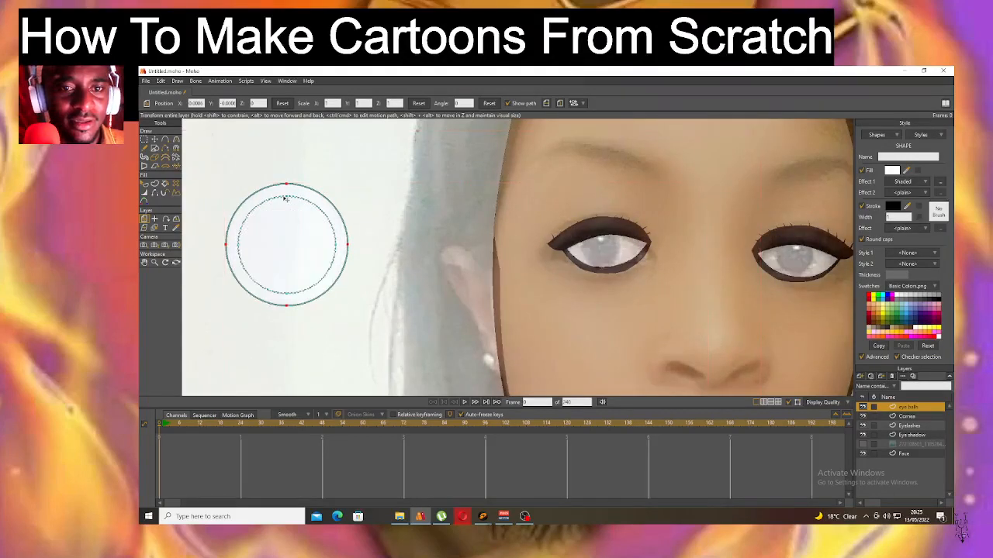
{"action": "left_click", "coordinate": [228, 150]}
{"action": "left_click", "coordinate": [154, 139]}
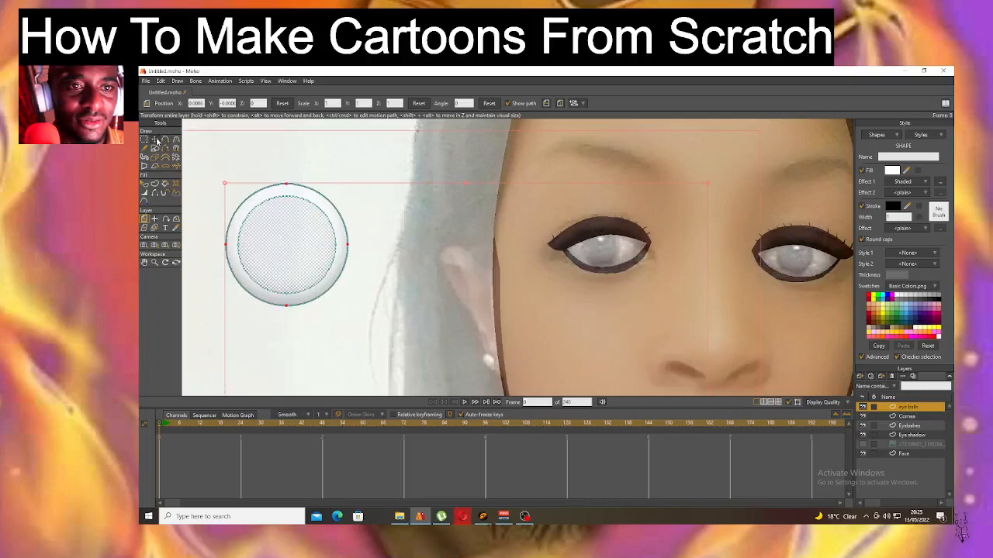
{"action": "left_click", "coordinate": [288, 213]}
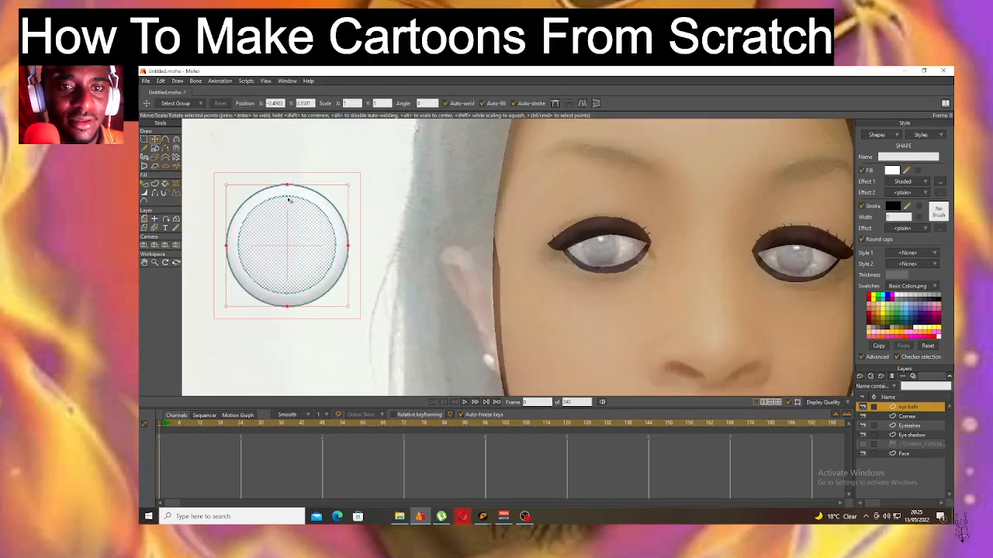
{"action": "left_click", "coordinate": [288, 198]}
{"action": "left_click", "coordinate": [159, 80]}
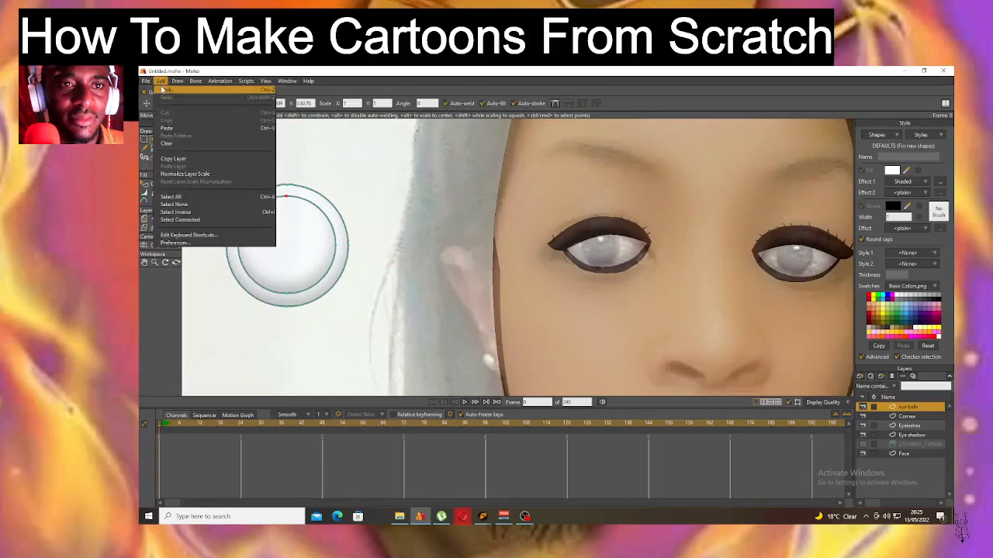
{"action": "key", "text": "ctrl+a"}
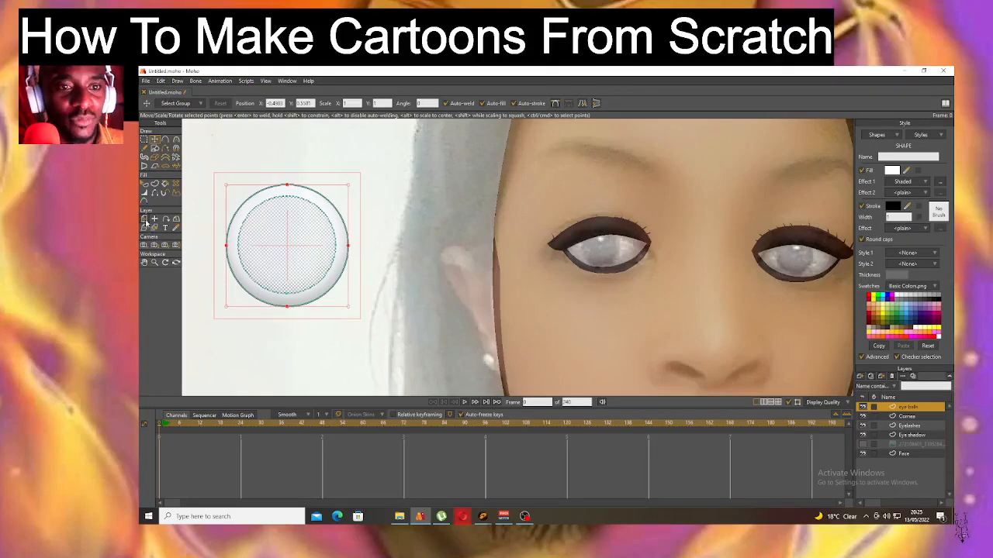
{"action": "left_click", "coordinate": [143, 220]}
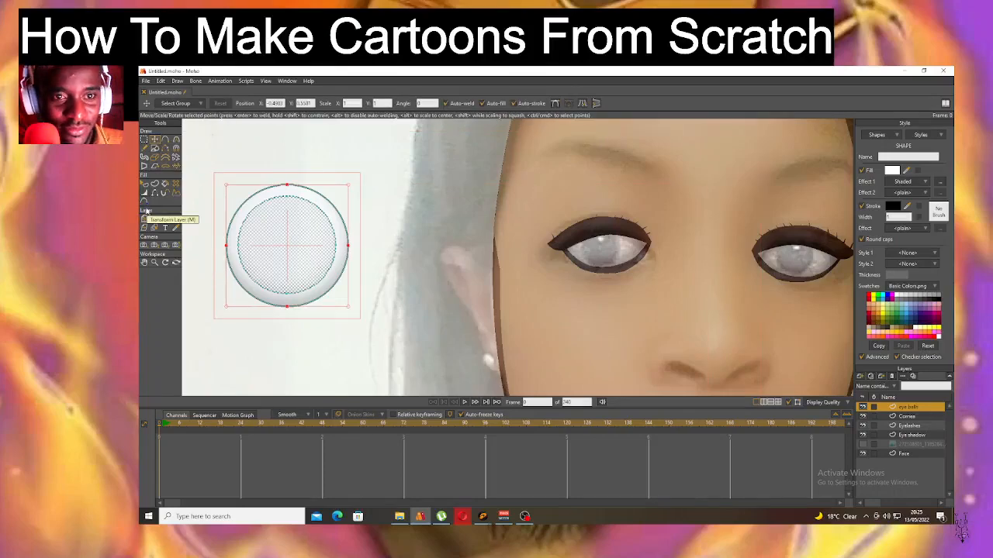
{"action": "left_click", "coordinate": [154, 140]}
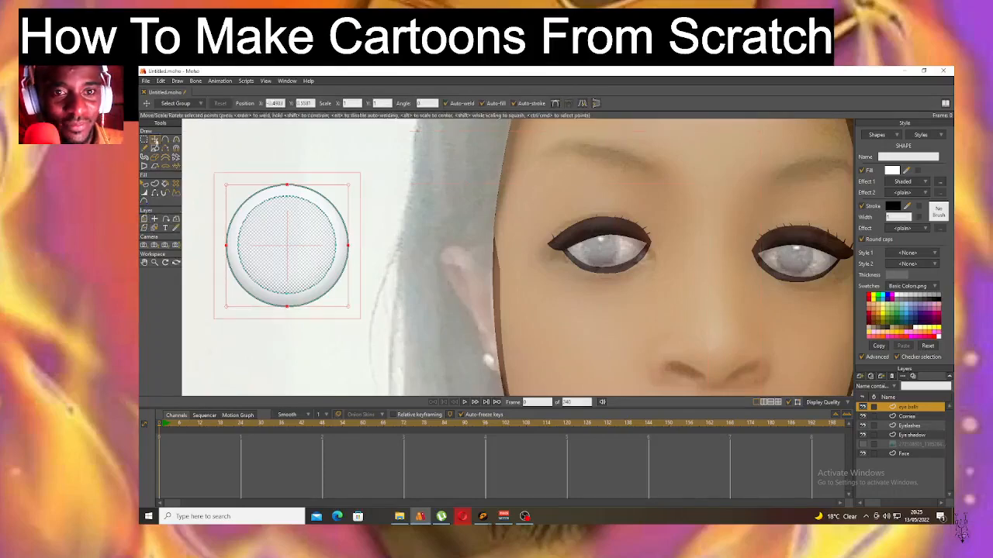
Select the inner circle's points and scale them to 0.3 in X and Y to form a small central circle.
{"action": "left_click", "coordinate": [283, 218]}
{"action": "double_click", "coordinate": [287, 198]}
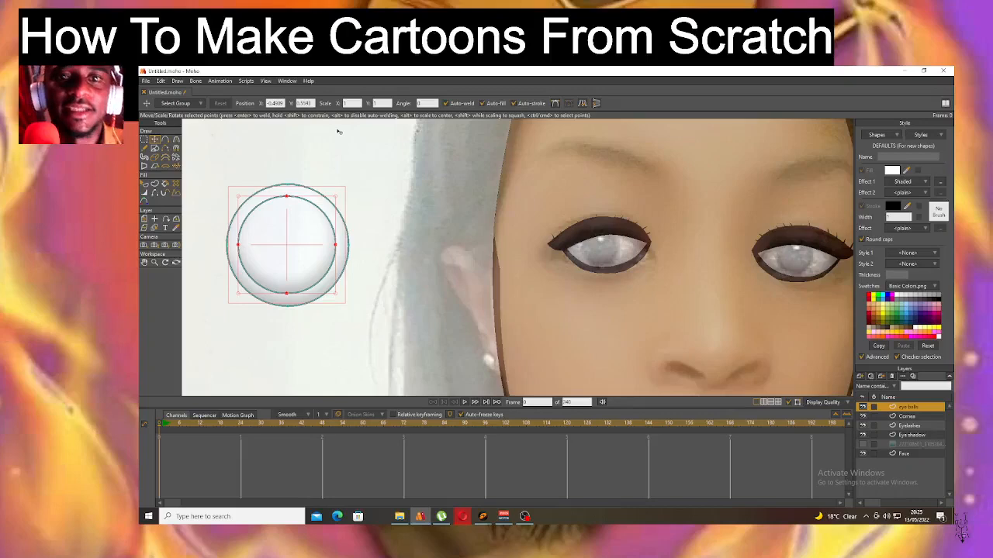
{"action": "left_click", "coordinate": [347, 103]}
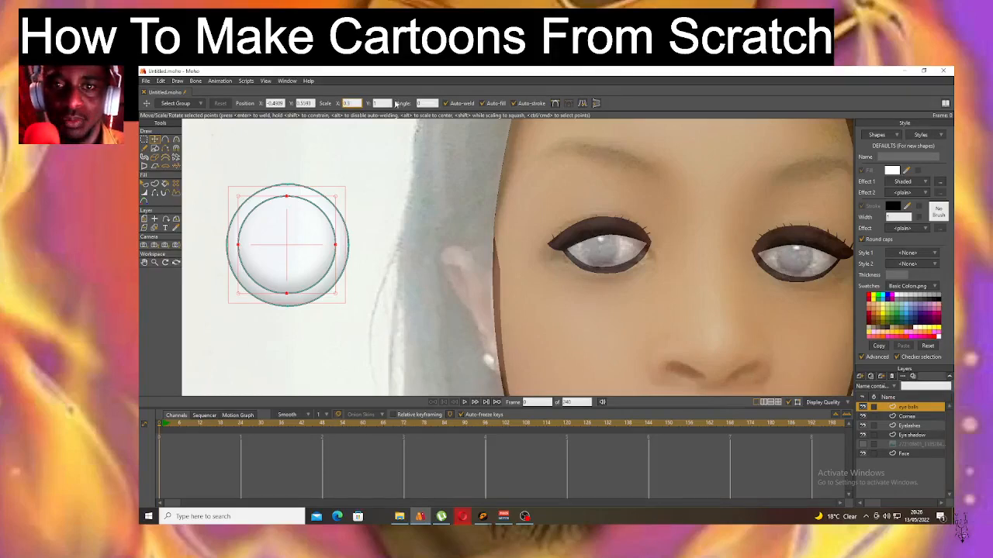
{"action": "type", "text": "0.3"}
{"action": "key", "text": "Tab"}
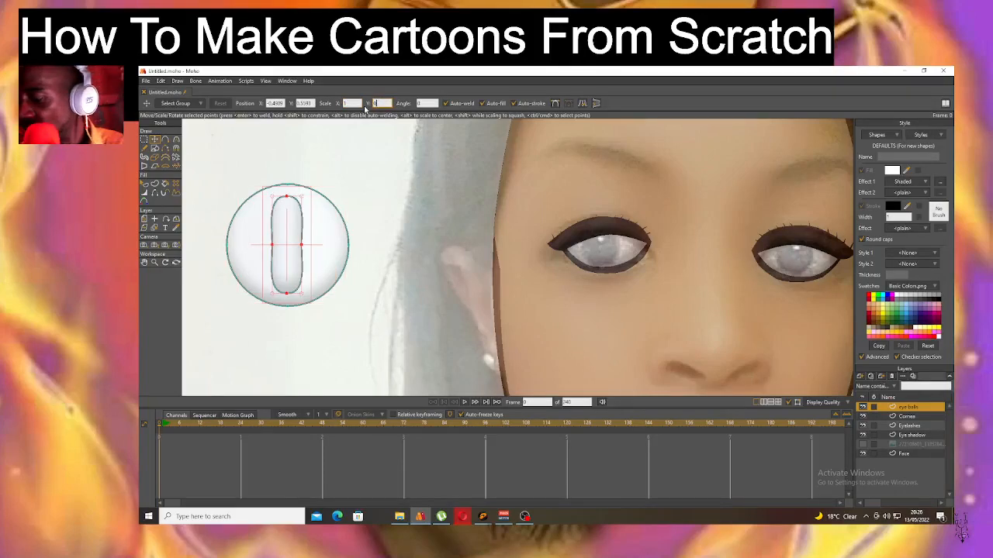
{"action": "key", "text": "Return"}
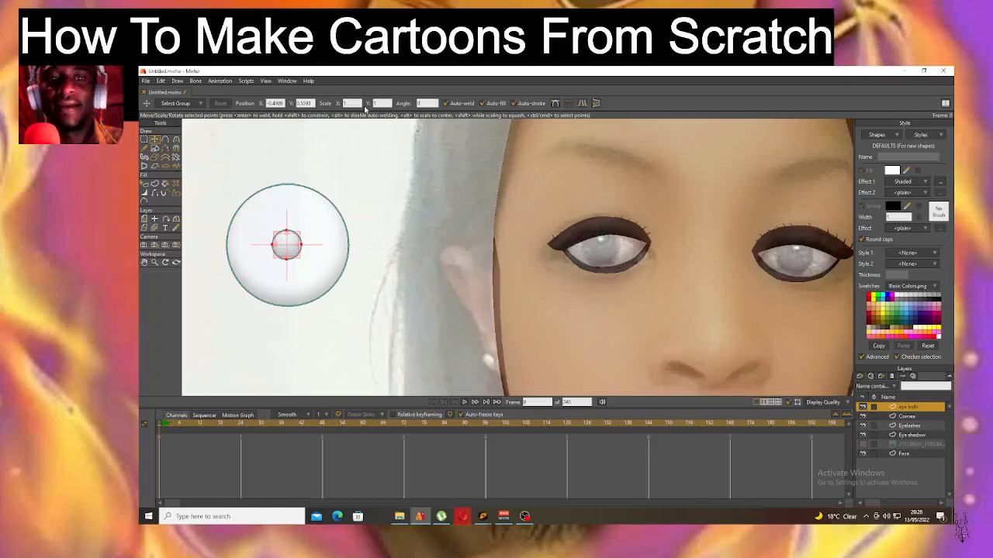
Select the small central circle's shape and set its fill colour to black.
{"action": "left_click", "coordinate": [144, 184]}
{"action": "left_click", "coordinate": [286, 245]}
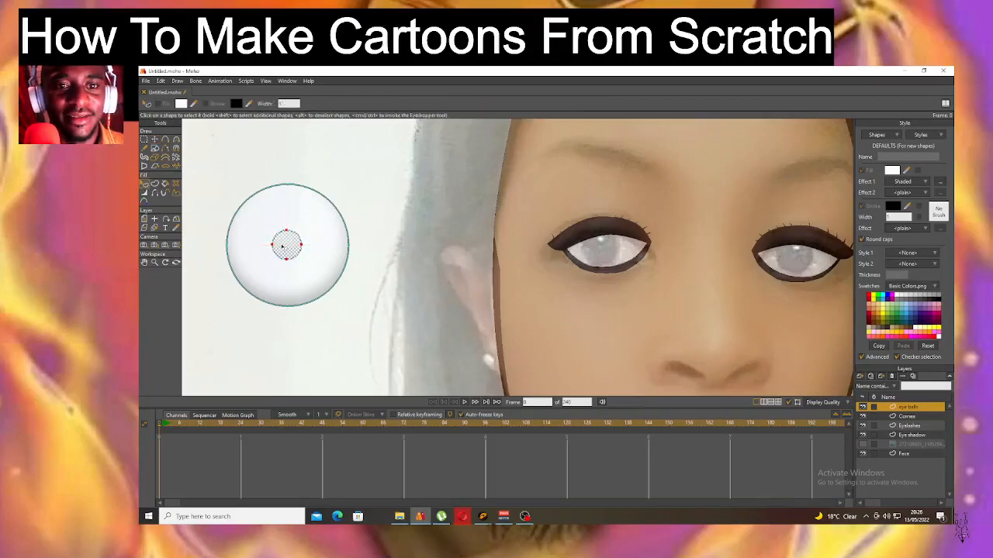
{"action": "left_click", "coordinate": [940, 303]}
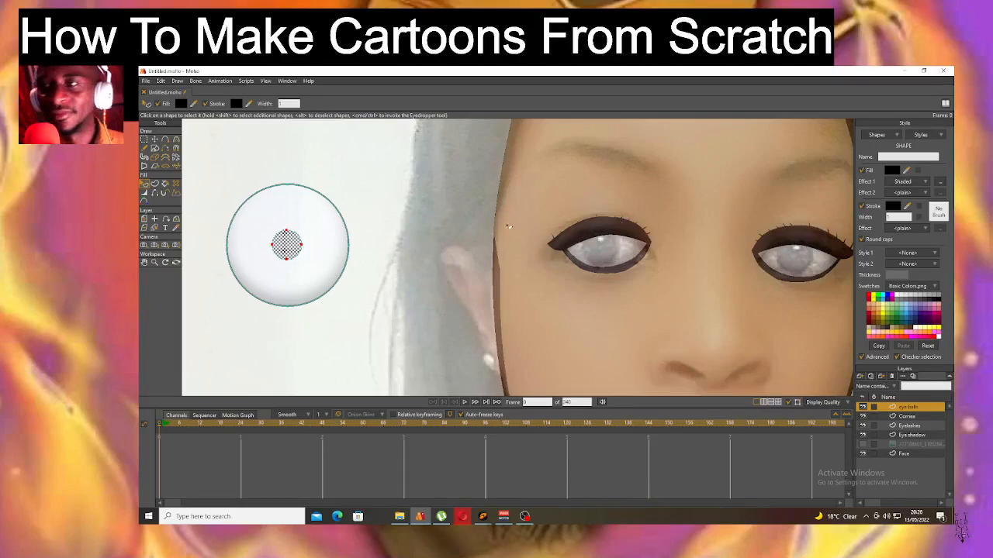
{"action": "left_click", "coordinate": [893, 171]}
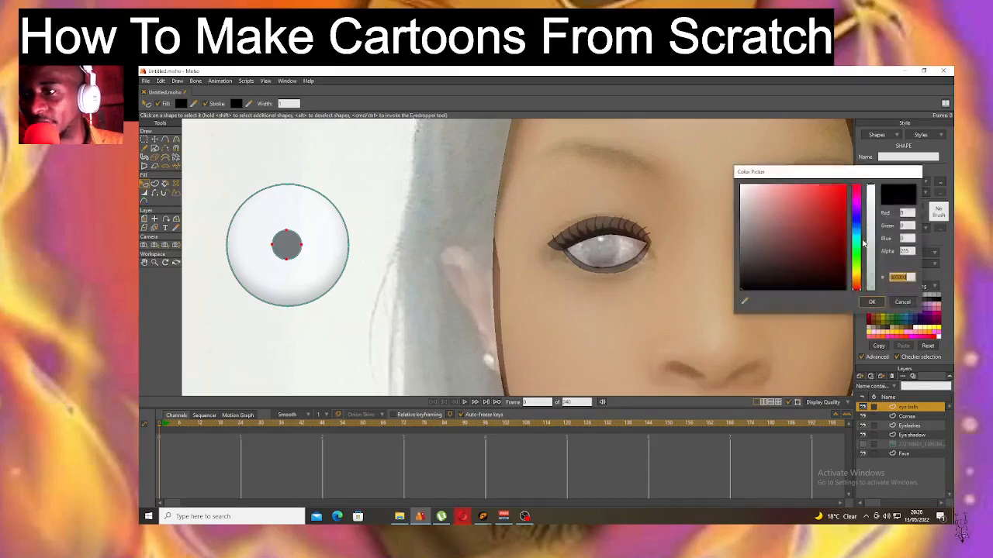
{"action": "left_click", "coordinate": [871, 302]}
Try a radial gradient as the outer circle's second fill effect, with black as its first colour.
{"action": "left_click", "coordinate": [333, 258]}
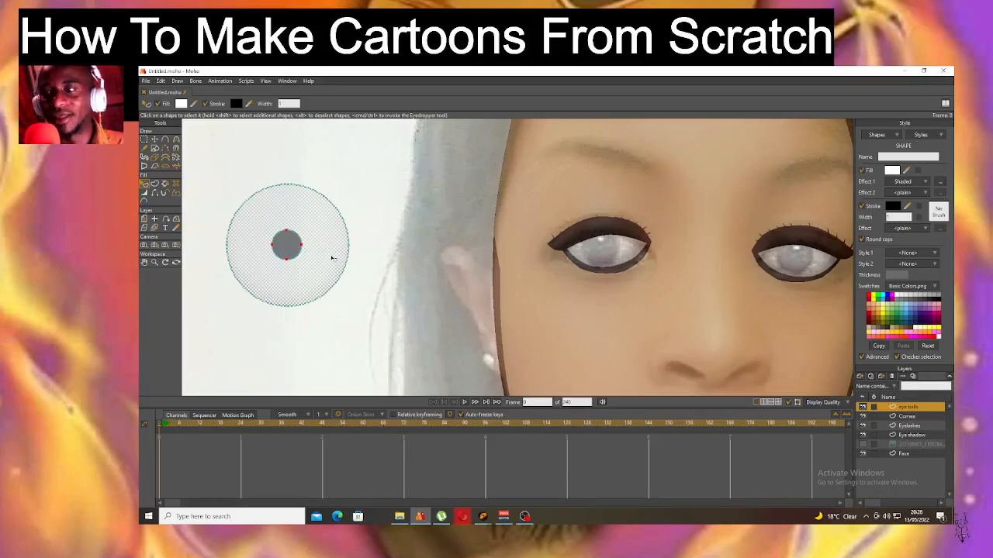
{"action": "left_click", "coordinate": [914, 186]}
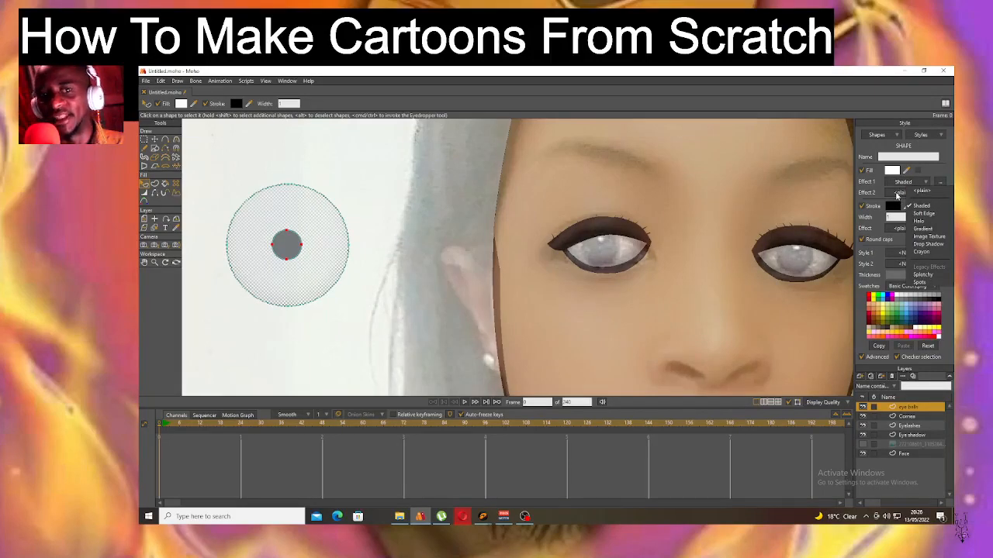
{"action": "left_click", "coordinate": [897, 194]}
{"action": "left_click", "coordinate": [897, 194]}
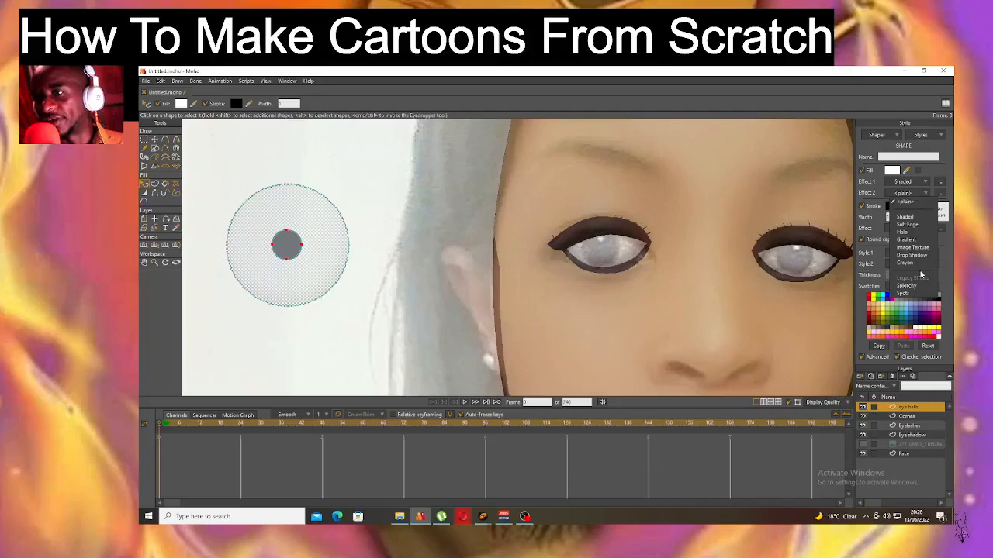
{"action": "left_click", "coordinate": [919, 240]}
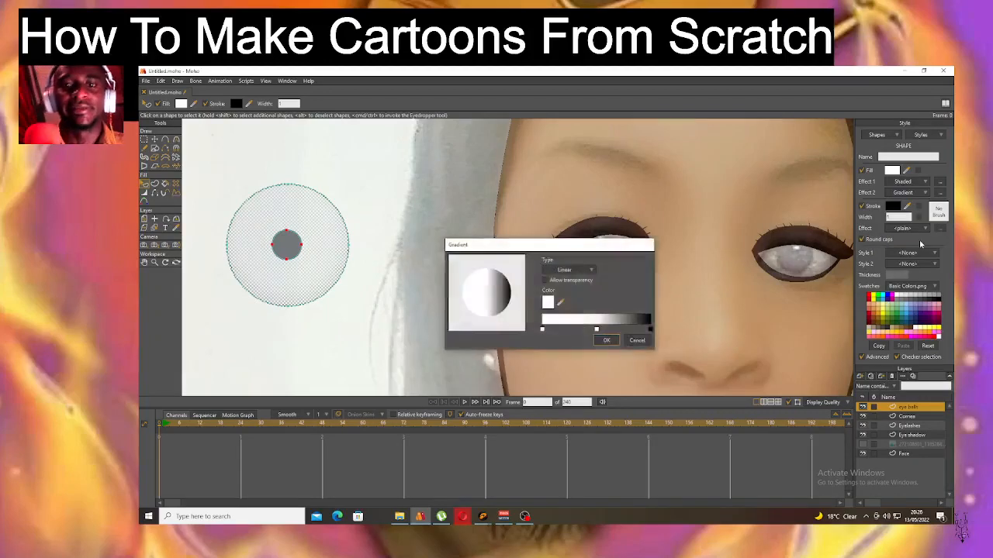
{"action": "double_click", "coordinate": [543, 329]}
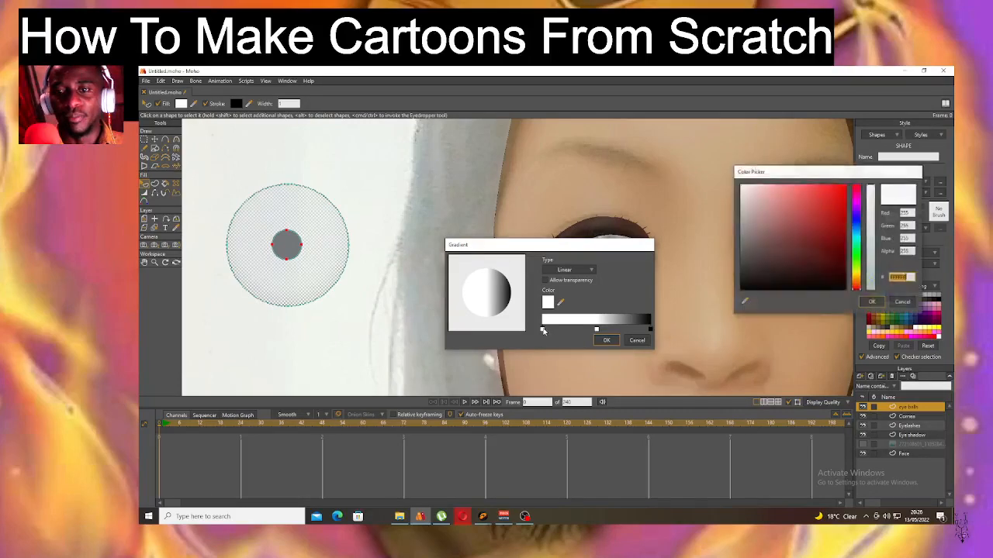
{"action": "left_click", "coordinate": [801, 286]}
{"action": "left_click", "coordinate": [871, 302]}
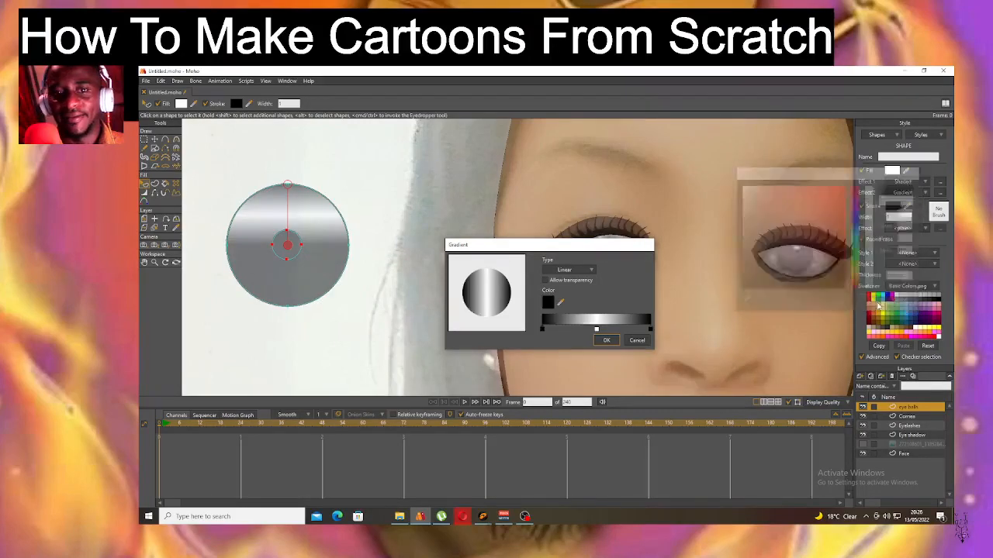
{"action": "left_click", "coordinate": [569, 271]}
{"action": "left_click", "coordinate": [573, 287]}
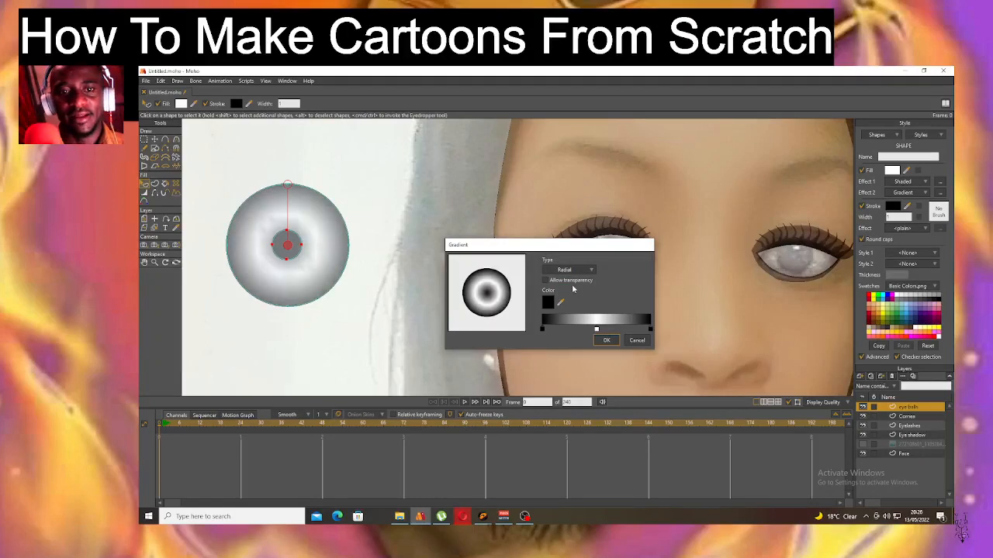
Try a dark brown sampled from the colour swatches for the gradient's middle stop and adjust the stop positions.
{"action": "double_click", "coordinate": [597, 331]}
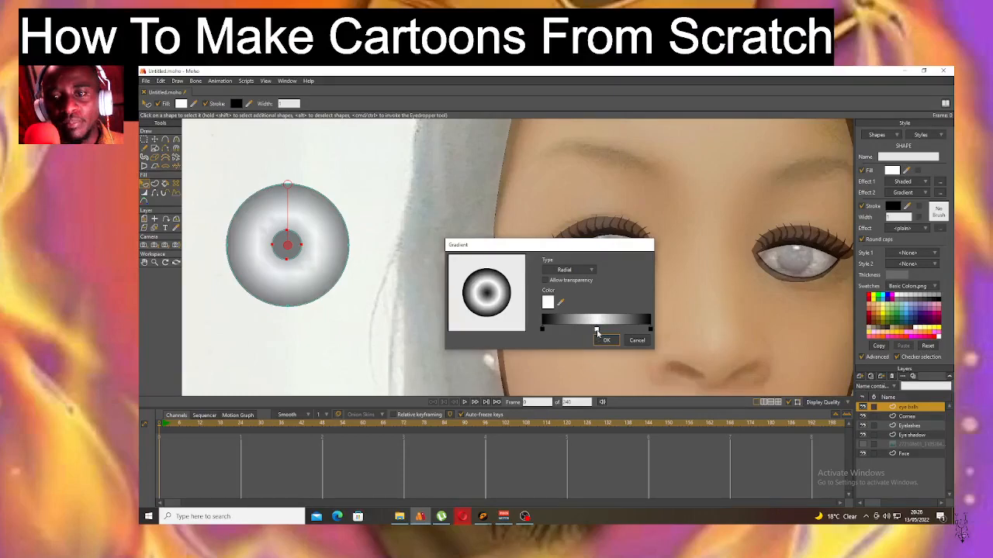
{"action": "left_click_drag", "start_coordinate": [856, 273], "coordinate": [856, 261]}
{"action": "left_click_drag", "start_coordinate": [842, 173], "coordinate": [721, 115]}
{"action": "left_click", "coordinate": [625, 238]}
{"action": "left_click_drag", "start_coordinate": [818, 276], "coordinate": [915, 327]}
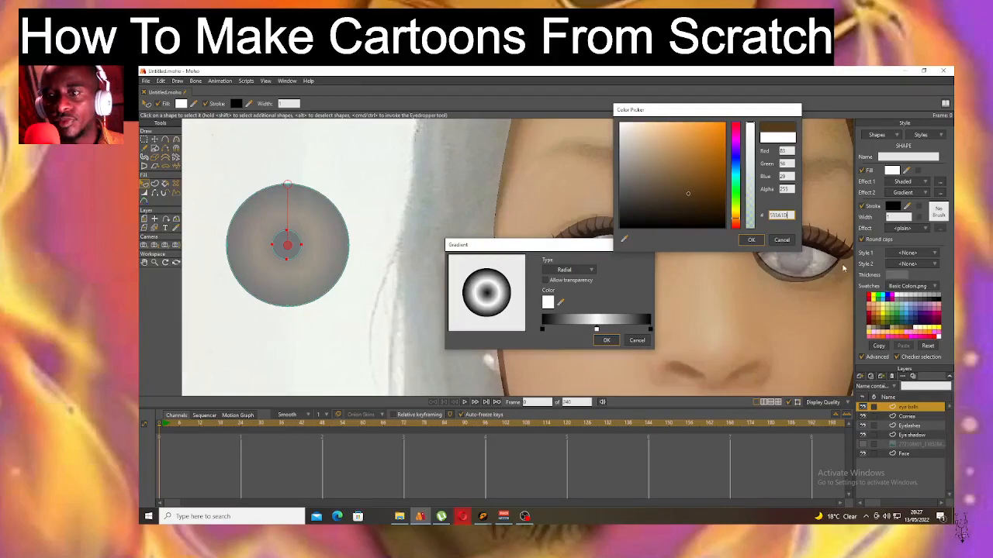
{"action": "left_click", "coordinate": [751, 240]}
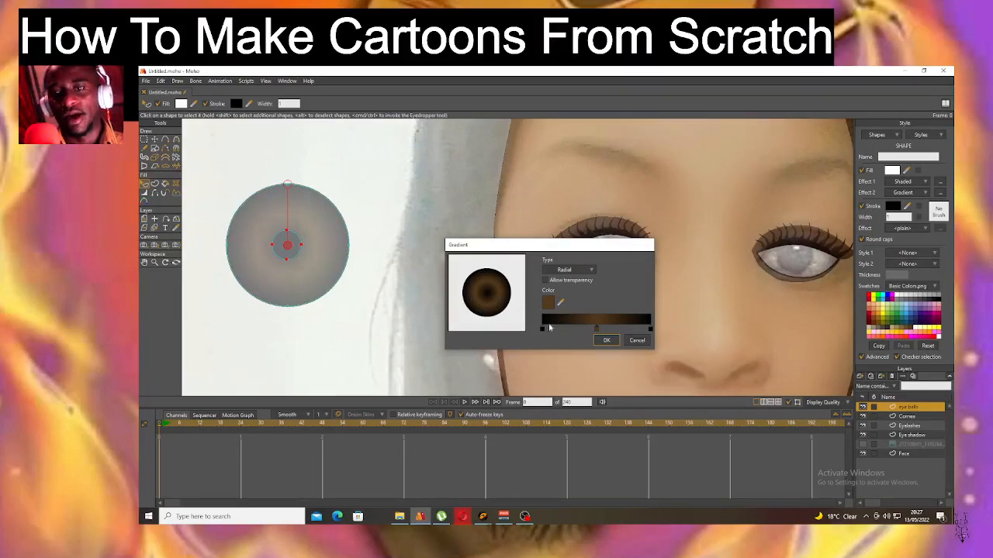
{"action": "mouse_move", "coordinate": [597, 332]}
{"action": "left_mouse_down"}
{"action": "mouse_move", "coordinate": [632, 328]}
{"action": "mouse_move", "coordinate": [619, 334]}
{"action": "mouse_move", "coordinate": [648, 339]}
{"action": "mouse_move", "coordinate": [601, 337]}
{"action": "mouse_move", "coordinate": [613, 339]}
{"action": "left_mouse_up"}
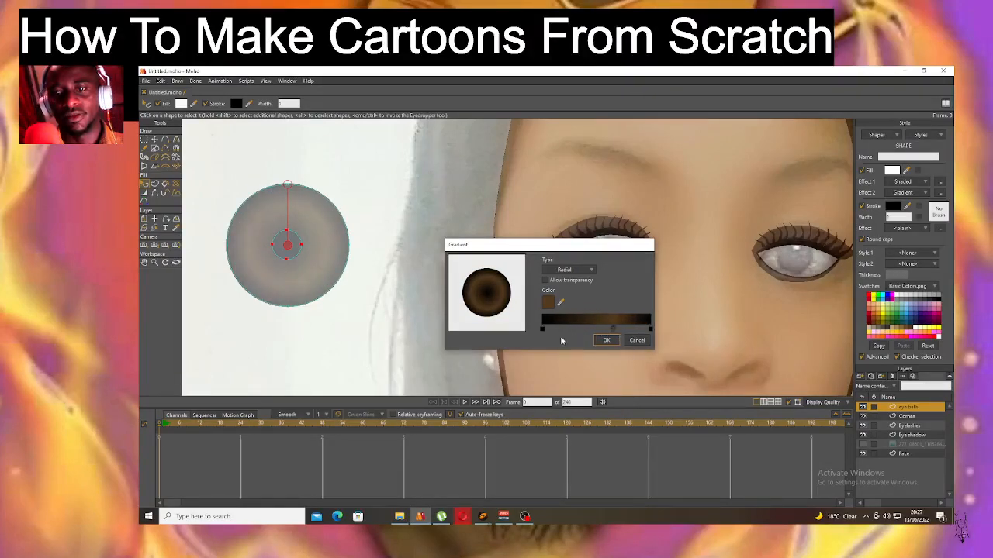
{"action": "left_click", "coordinate": [541, 331]}
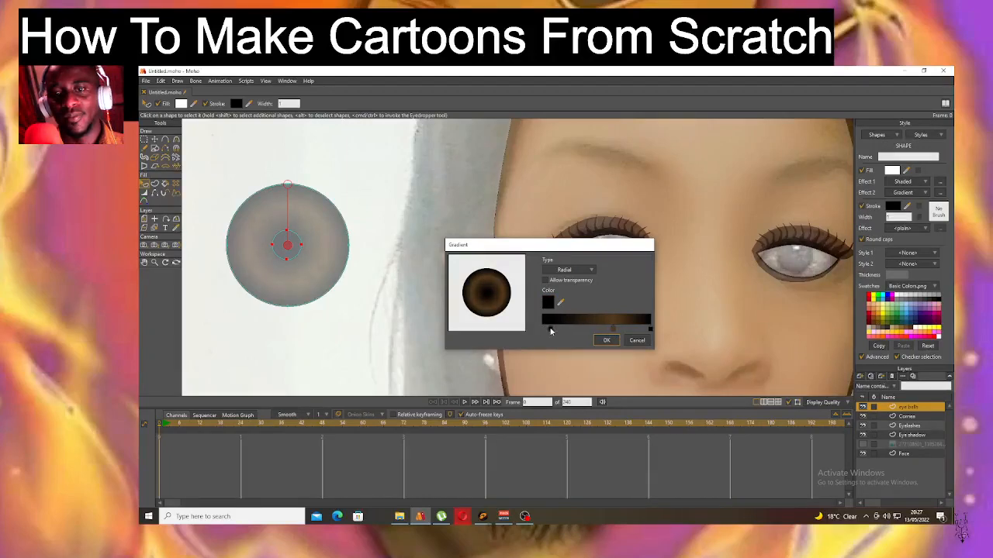
{"action": "left_click_drag", "start_coordinate": [613, 332], "coordinate": [596, 332]}
{"action": "left_click", "coordinate": [607, 341]}
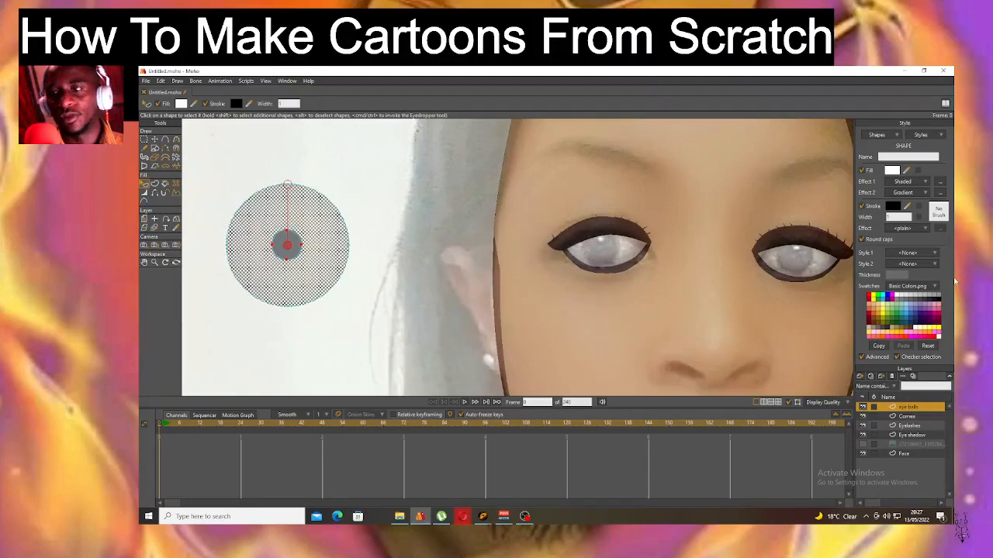
{"action": "left_click", "coordinate": [916, 416]}
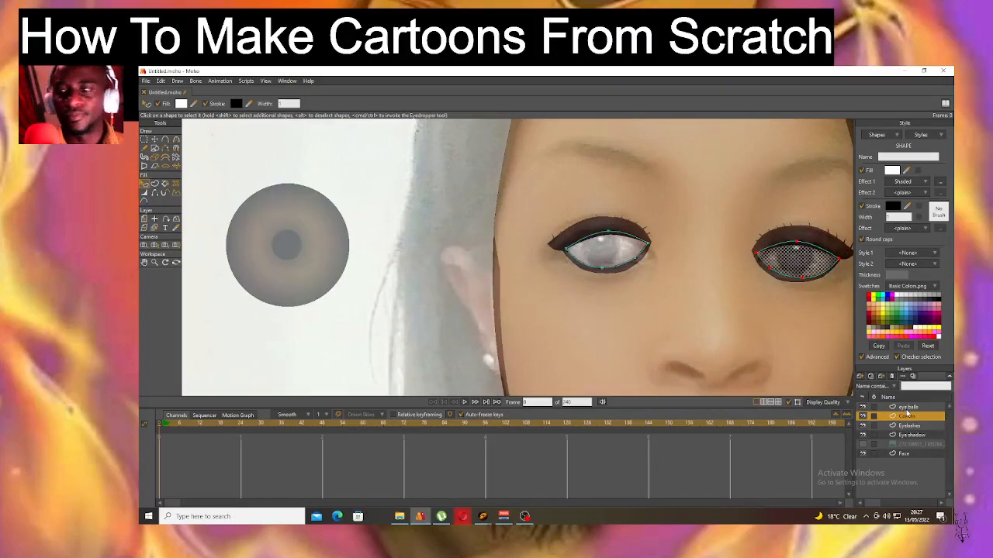
{"action": "left_click", "coordinate": [913, 408]}
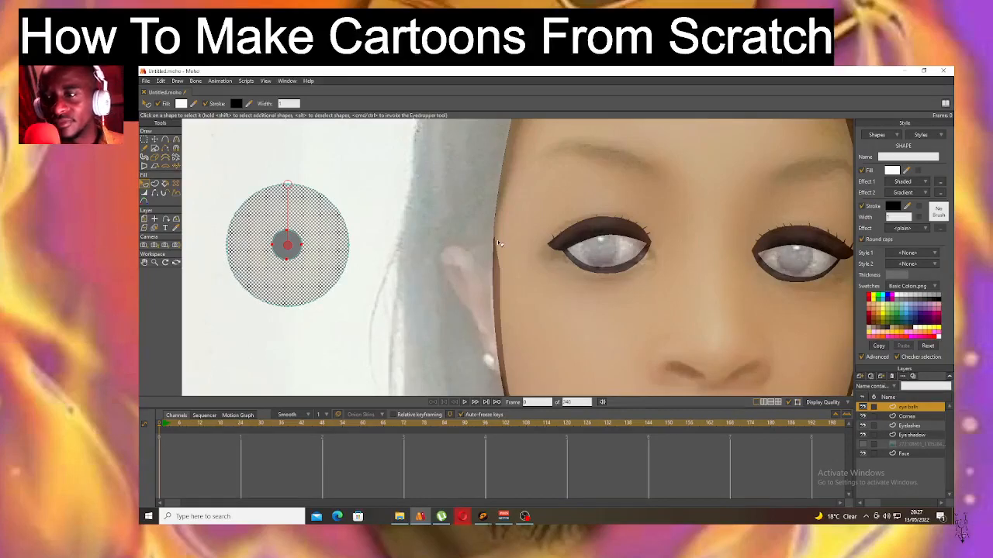
{"action": "left_click", "coordinate": [277, 345]}
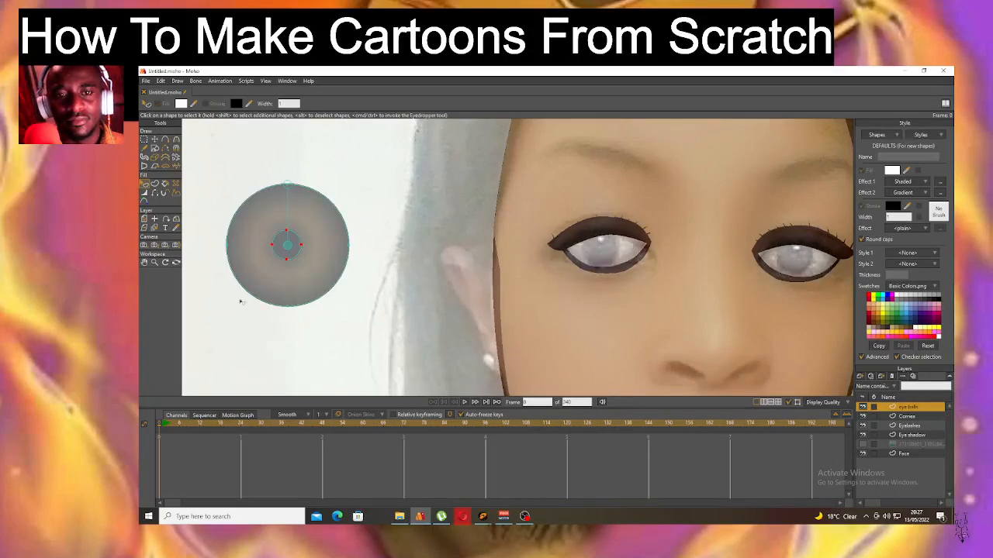
{"action": "left_click", "coordinate": [155, 140]}
{"action": "key", "text": "ctrl+a"}
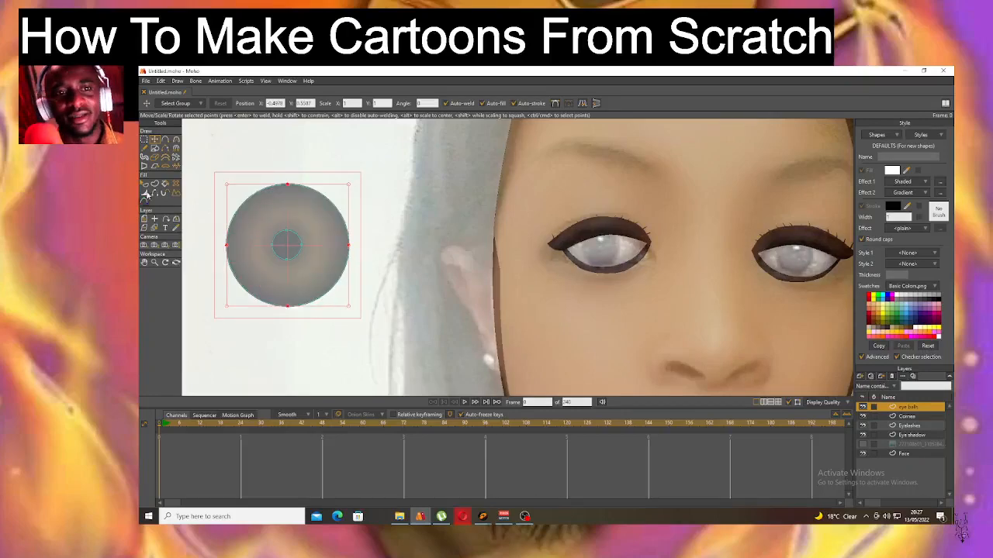
Select the outer circle's shape and set both its fill effects to plain.
{"action": "left_click", "coordinate": [144, 184]}
{"action": "left_click", "coordinate": [257, 249]}
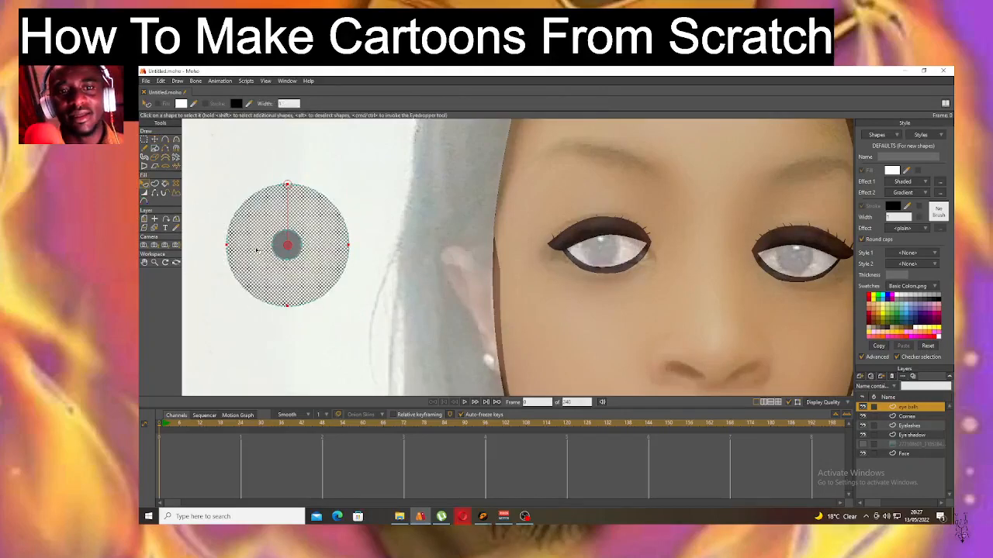
{"action": "left_click", "coordinate": [922, 192]}
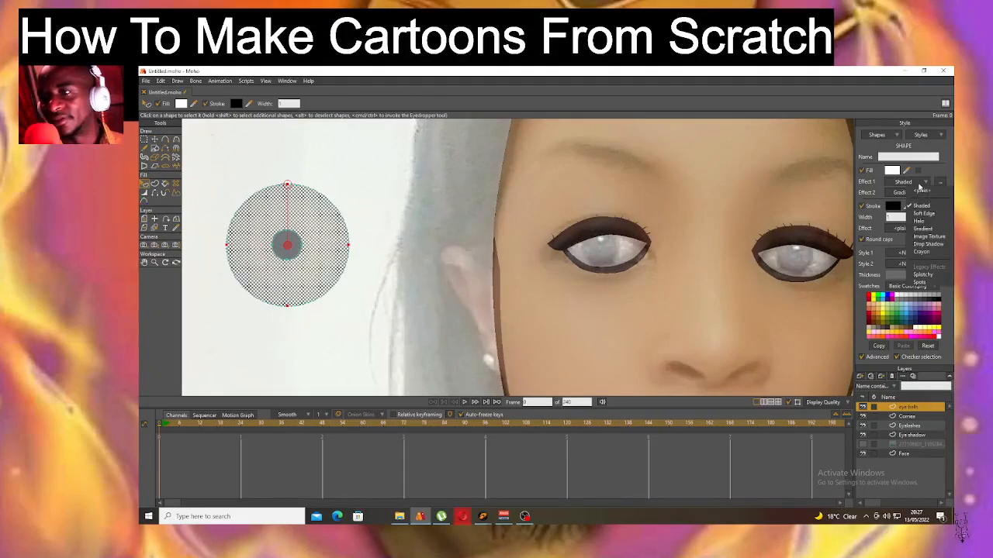
{"action": "left_click", "coordinate": [924, 191]}
{"action": "left_click", "coordinate": [923, 192]}
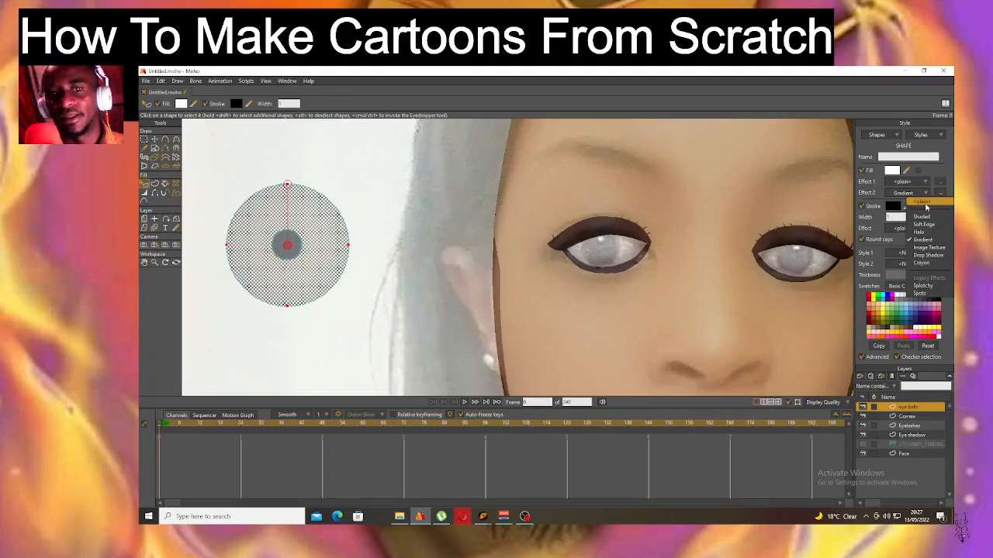
{"action": "left_click", "coordinate": [923, 203]}
Apply a radial gradient as the outer circle's first fill effect, running from a white centre directly to a black edge.
{"action": "left_click", "coordinate": [920, 191]}
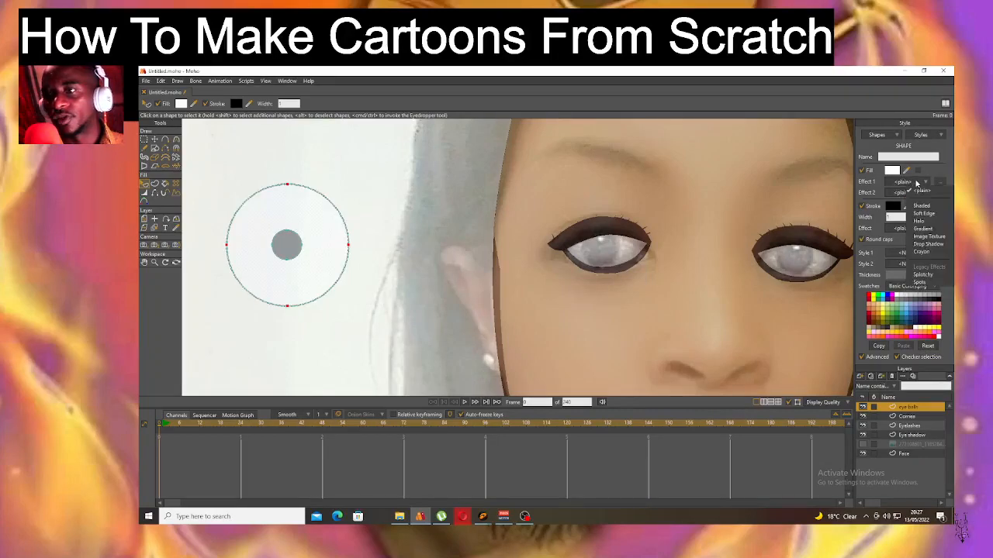
{"action": "left_click", "coordinate": [923, 229]}
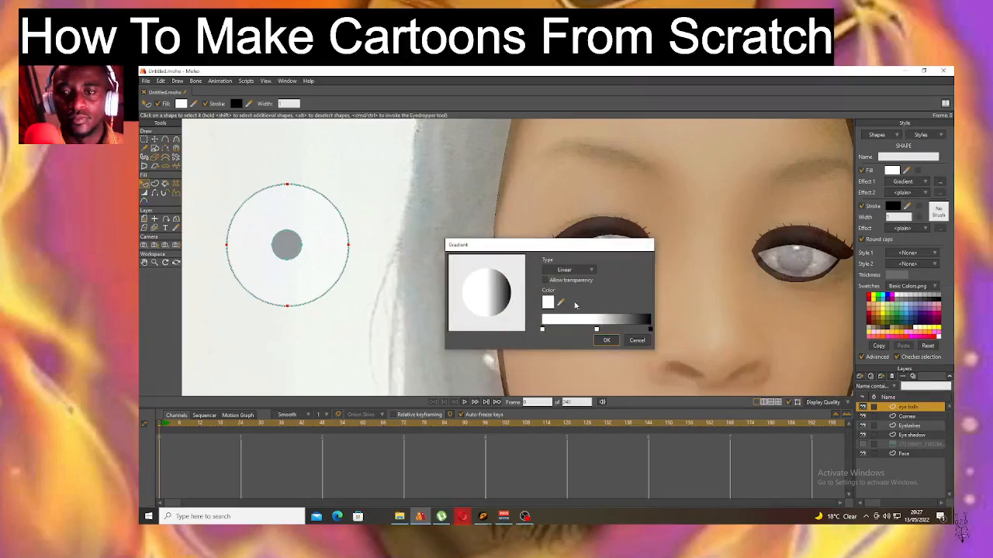
{"action": "left_click", "coordinate": [576, 271]}
{"action": "left_click", "coordinate": [586, 287]}
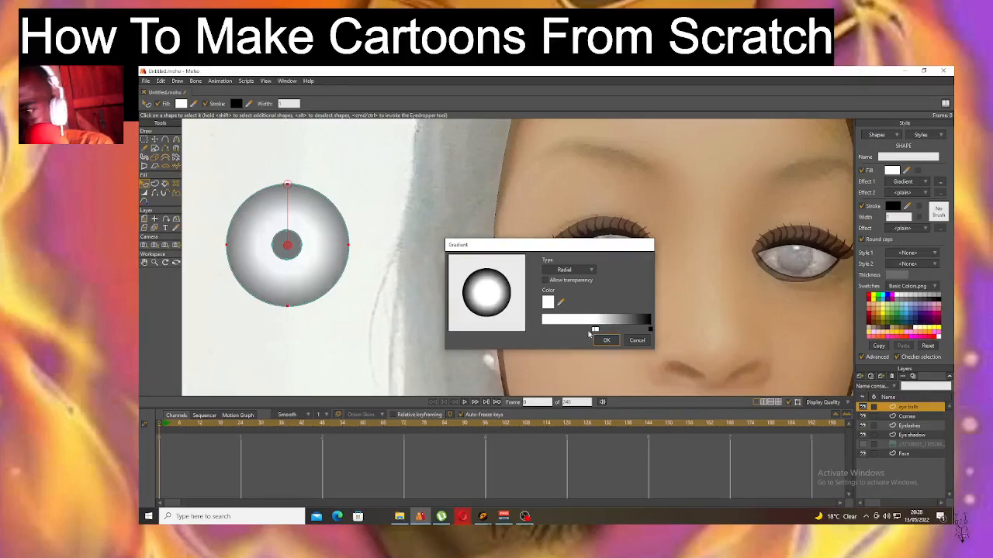
{"action": "left_click_drag", "start_coordinate": [595, 331], "coordinate": [540, 335]}
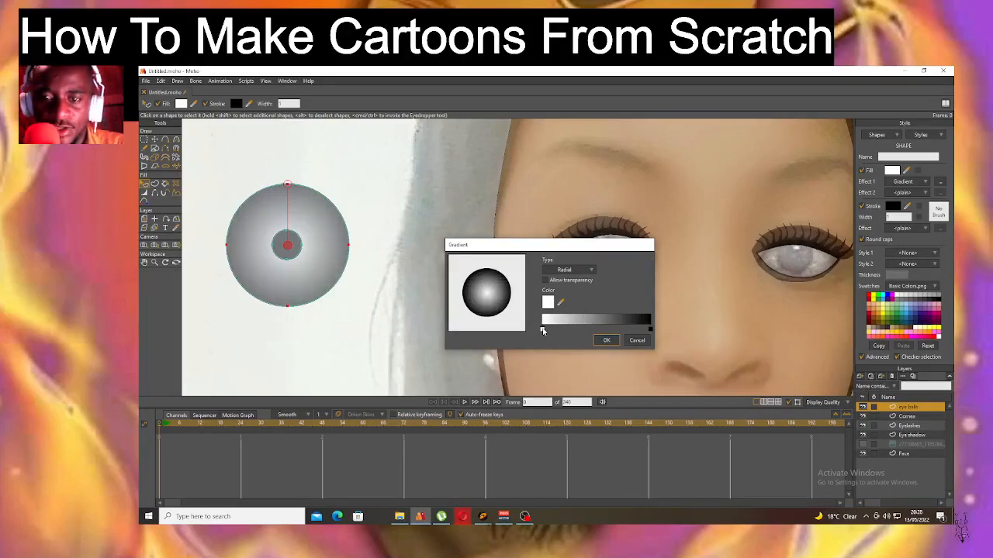
Change the gradient's white centre stop to a dark brown sampled from the colour swatches.
{"action": "double_click", "coordinate": [542, 332]}
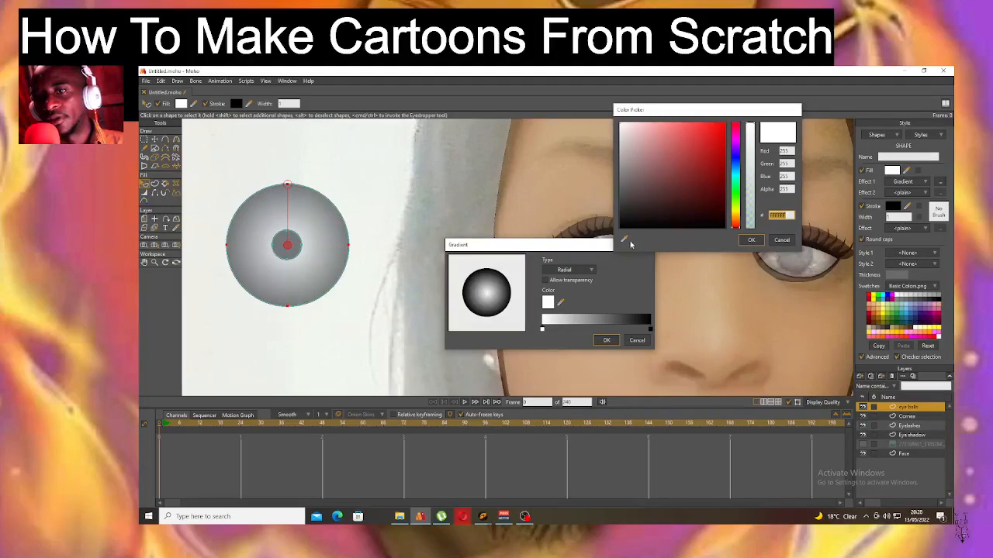
{"action": "left_click_drag", "start_coordinate": [624, 239], "coordinate": [913, 326]}
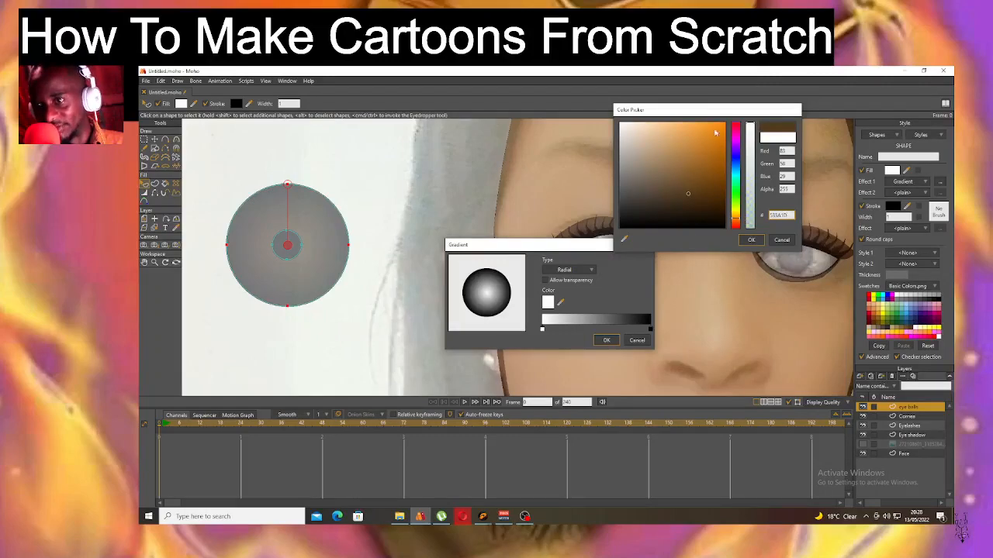
{"action": "left_click", "coordinate": [751, 239]}
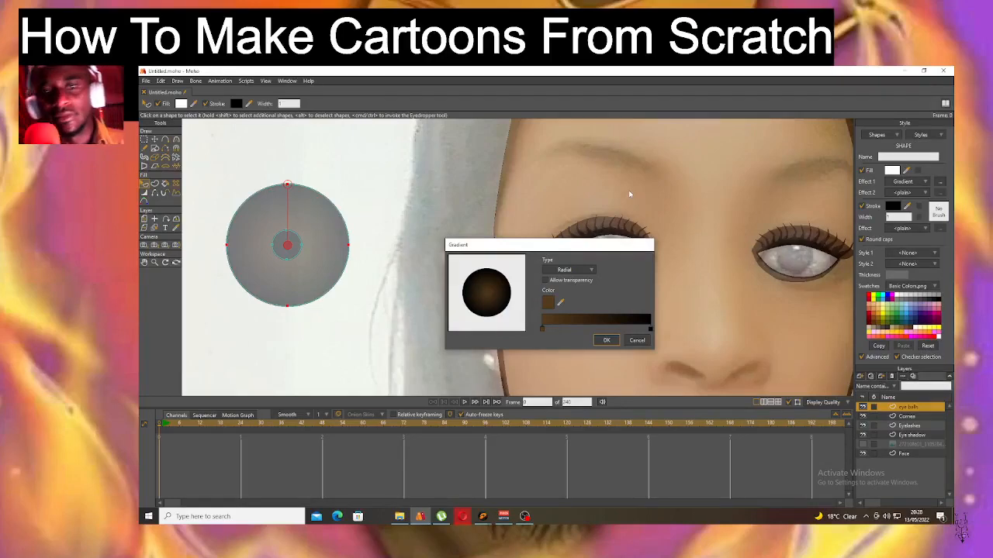
{"action": "left_click", "coordinate": [607, 340]}
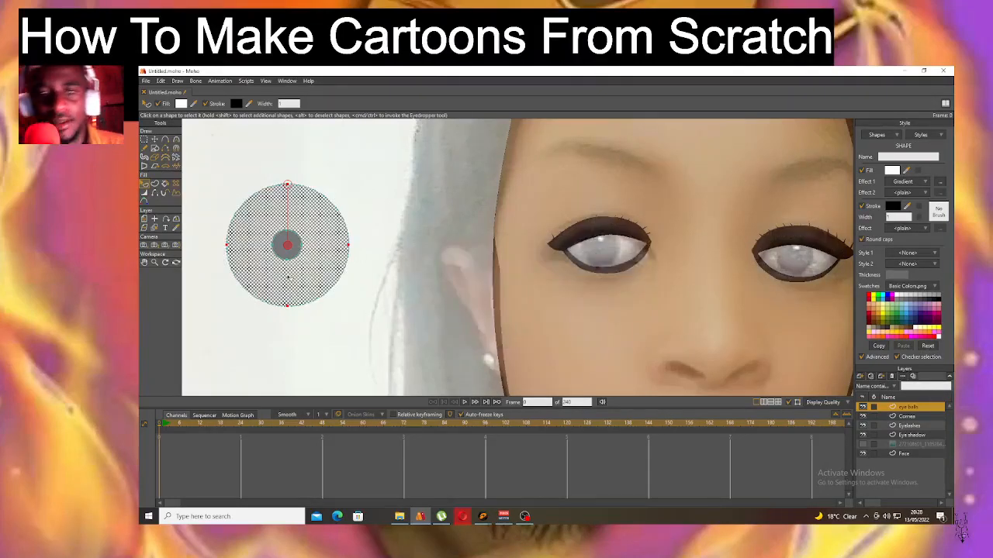
Select the points of both circles, scale them down together and place them over the iris of the face's left-hand eye.
{"action": "left_click", "coordinate": [144, 139]}
{"action": "mouse_move", "coordinate": [213, 153]}
{"action": "left_mouse_down"}
{"action": "mouse_move", "coordinate": [299, 147]}
{"action": "mouse_move", "coordinate": [391, 234]}
{"action": "mouse_move", "coordinate": [342, 321]}
{"action": "mouse_move", "coordinate": [205, 314]}
{"action": "mouse_move", "coordinate": [200, 150]}
{"action": "mouse_move", "coordinate": [235, 138]}
{"action": "left_mouse_up"}
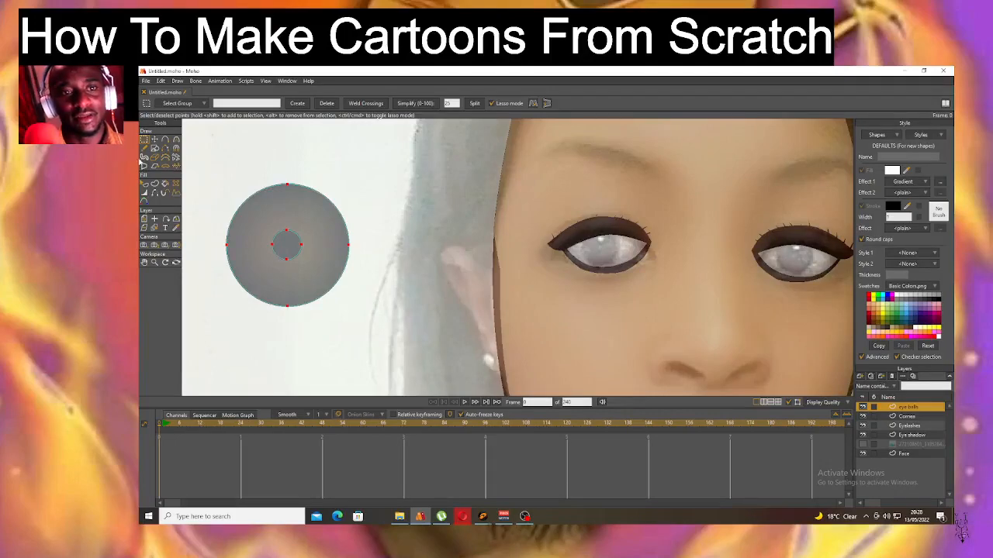
{"action": "left_click", "coordinate": [154, 139]}
{"action": "left_click_drag", "start_coordinate": [349, 308], "coordinate": [601, 249]}
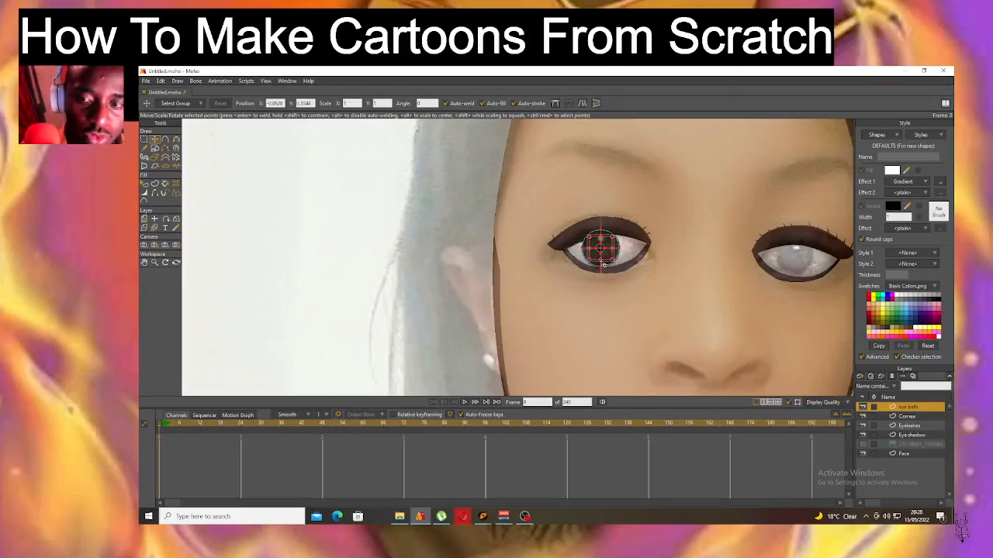
{"action": "left_click_drag", "start_coordinate": [602, 264], "coordinate": [802, 266]}
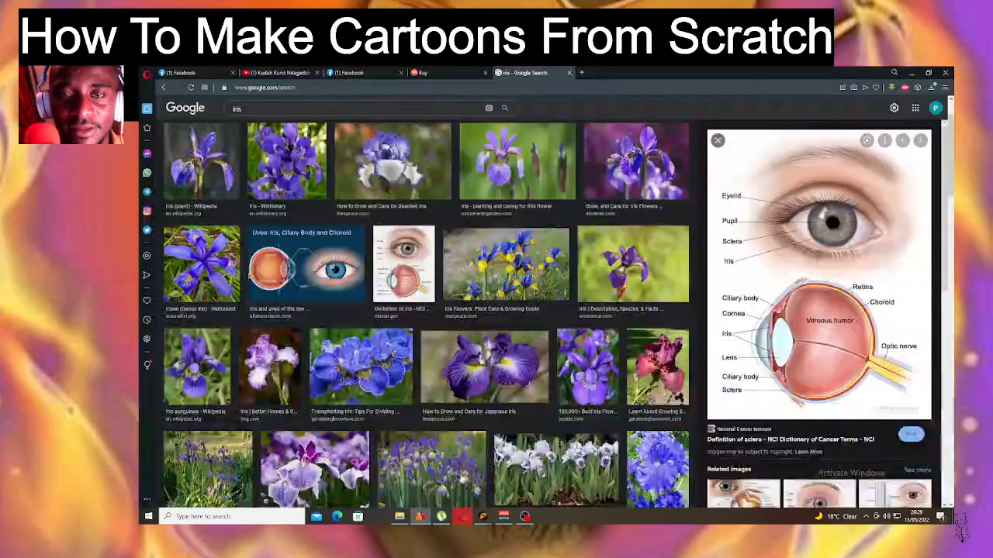
Switch to the web browser and search in a new tab for "how to show key strokes in obs".
{"action": "left_click", "coordinate": [462, 516]}
{"action": "left_click", "coordinate": [581, 72]}
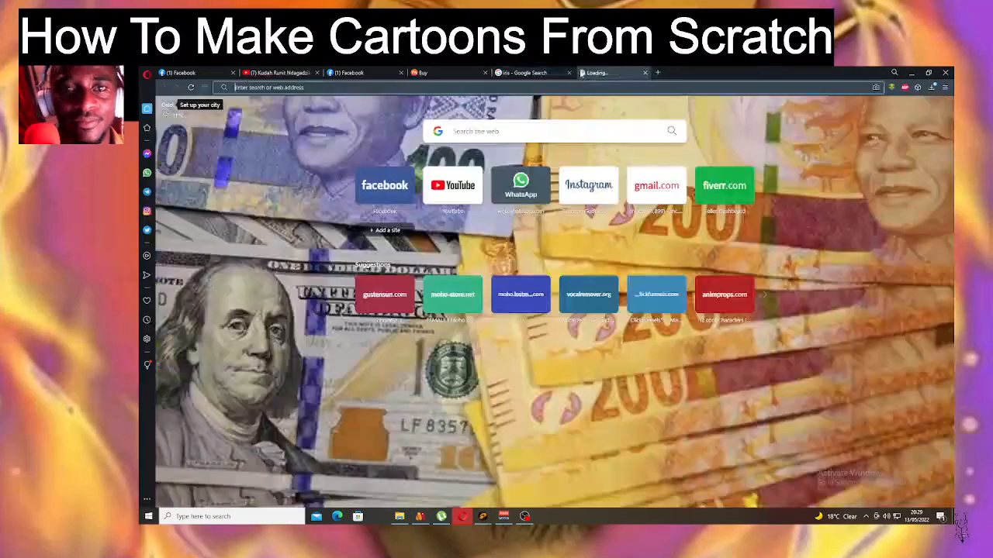
{"action": "type", "text": "how t"}
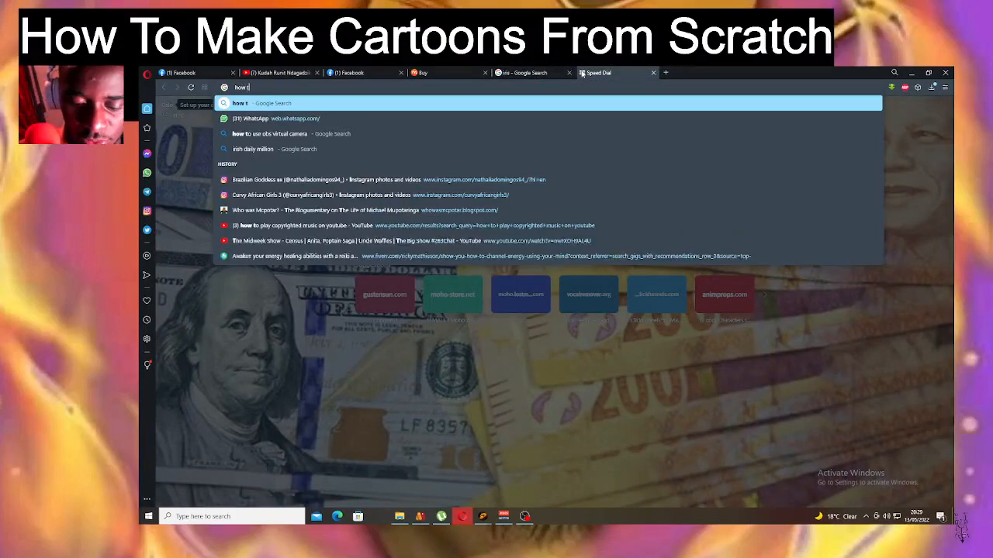
{"action": "type", "text": "o show ke"}
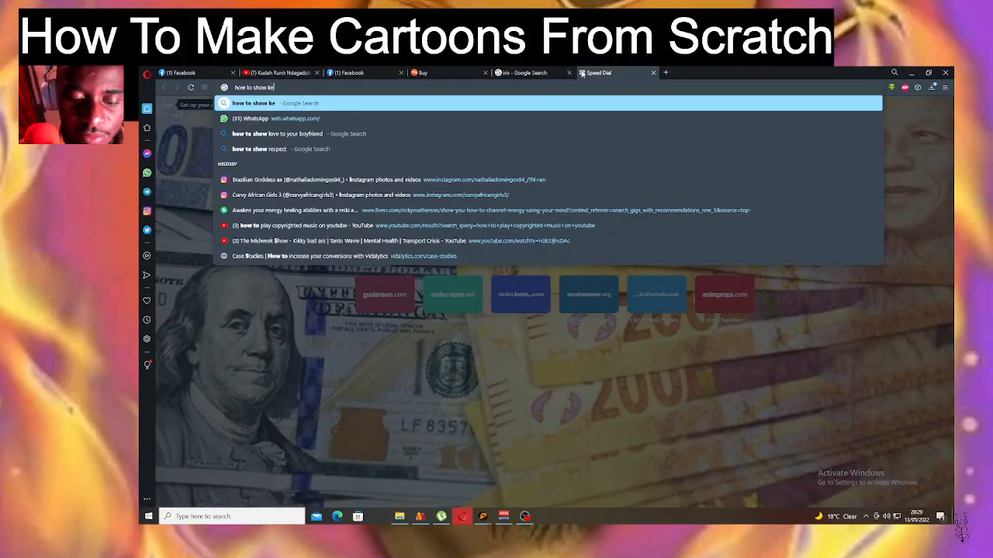
{"action": "type", "text": "y strokes"}
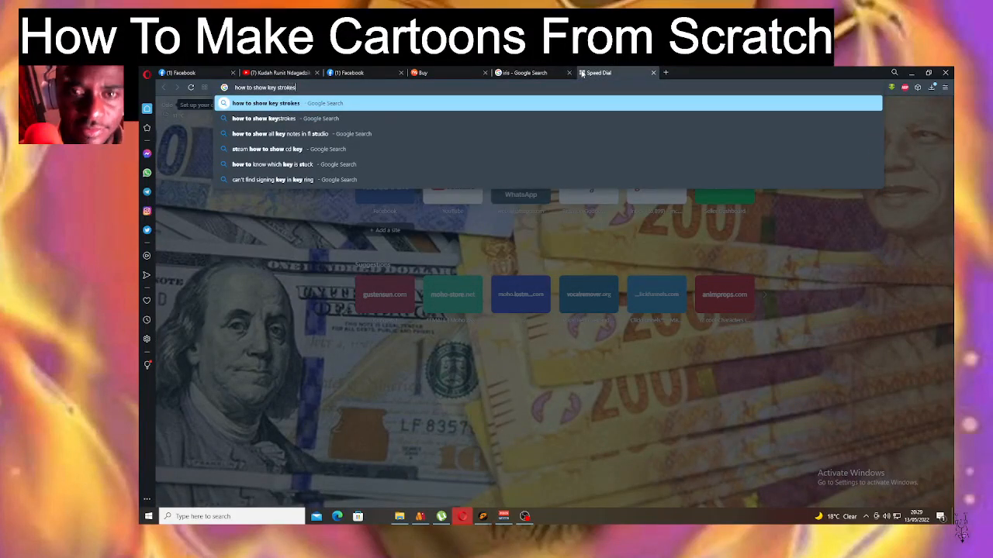
{"action": "type", "text": " in obs"}
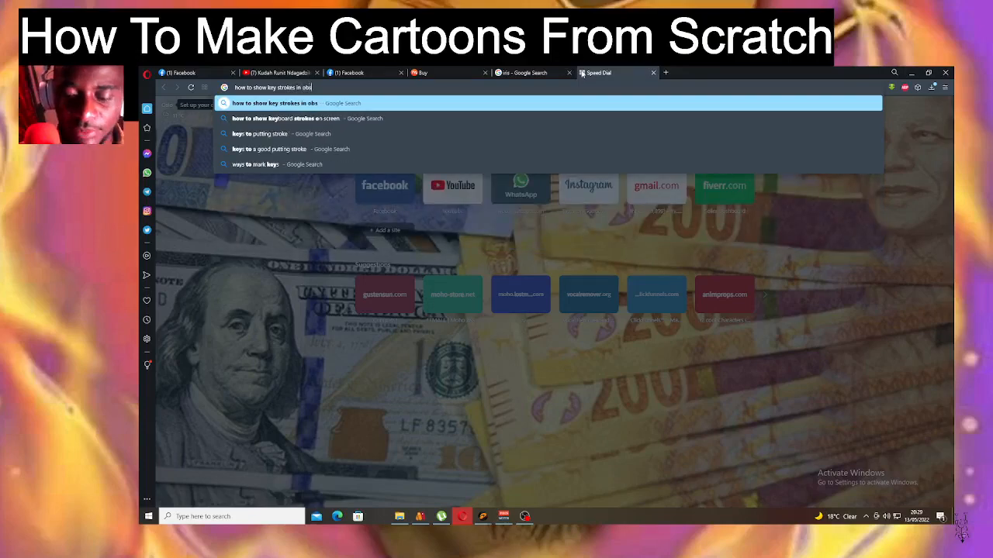
{"action": "key", "text": "Return"}
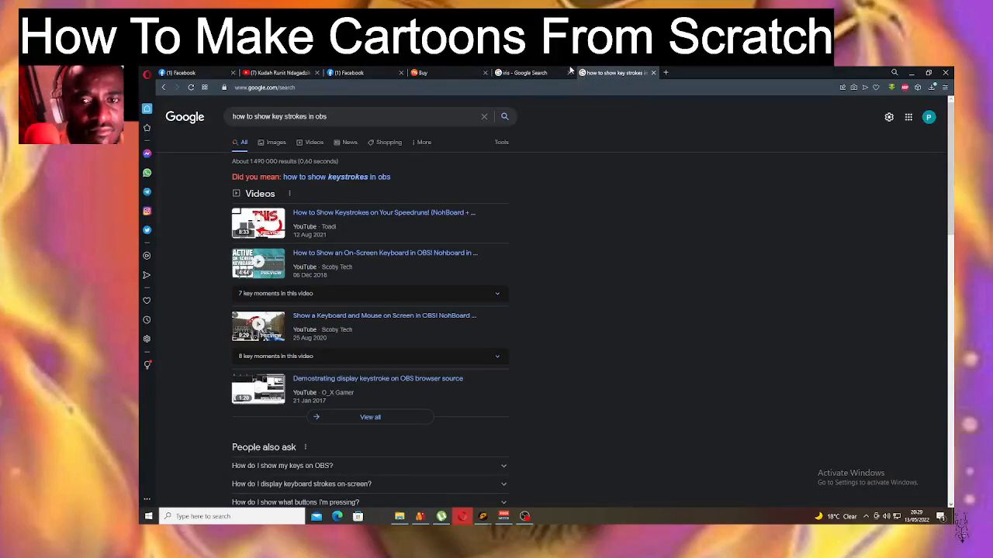
Expand the answer to "How do I show my keys on OBS?" and highlight the phrase "Keyboard & Mouse Overlay".
{"action": "scroll", "coordinate": [450, 248], "scroll_direction": "down", "scroll_amount": 2}
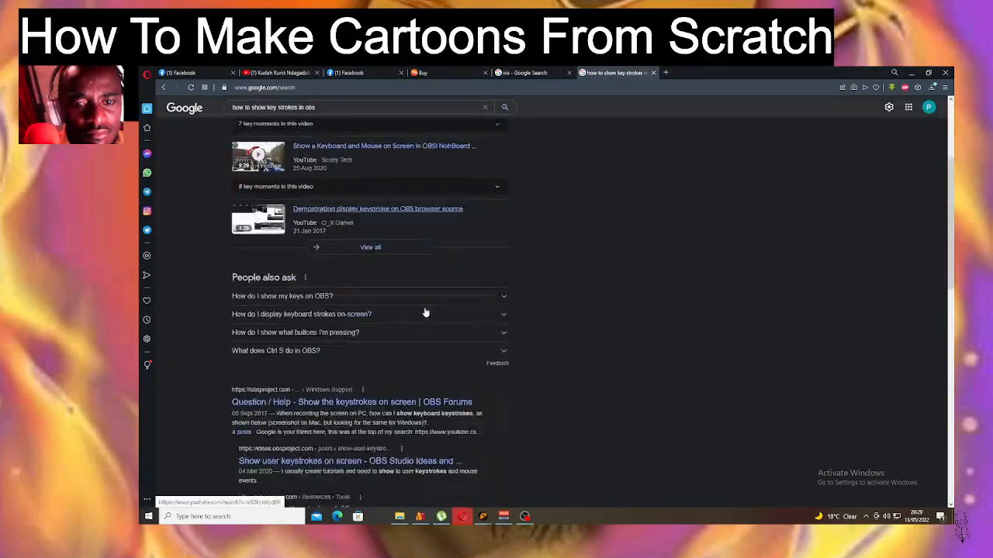
{"action": "left_click", "coordinate": [399, 298]}
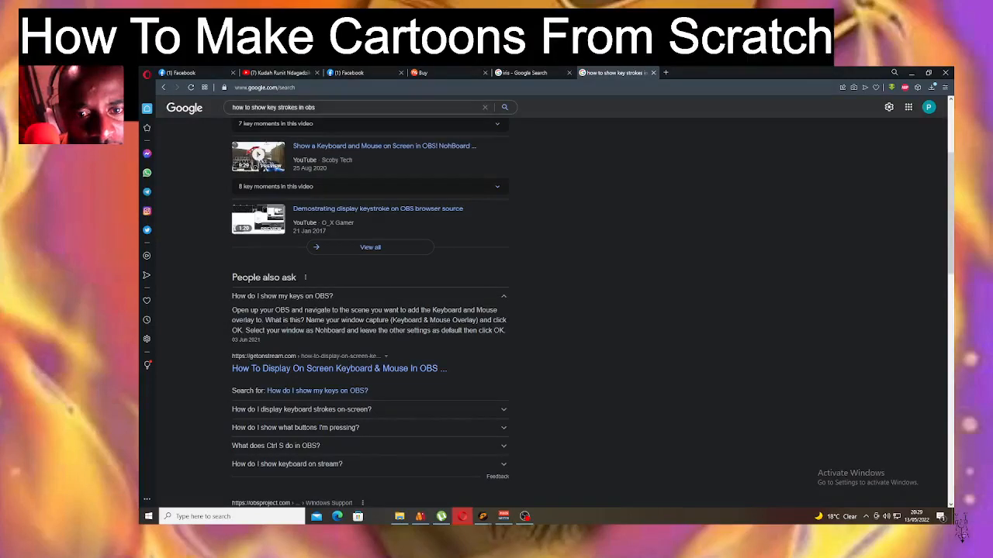
{"action": "left_click_drag", "start_coordinate": [392, 320], "coordinate": [475, 321]}
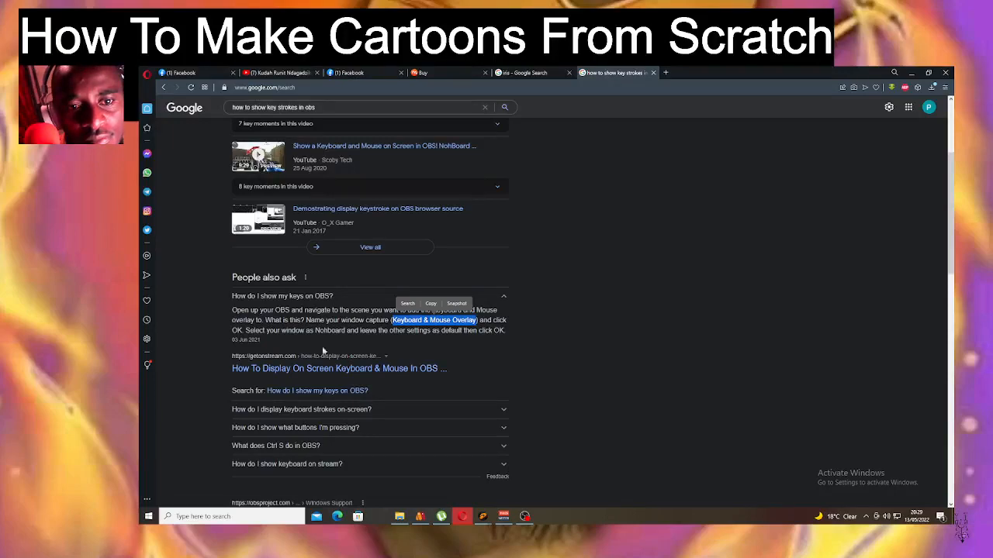
{"action": "left_click", "coordinate": [302, 369]}
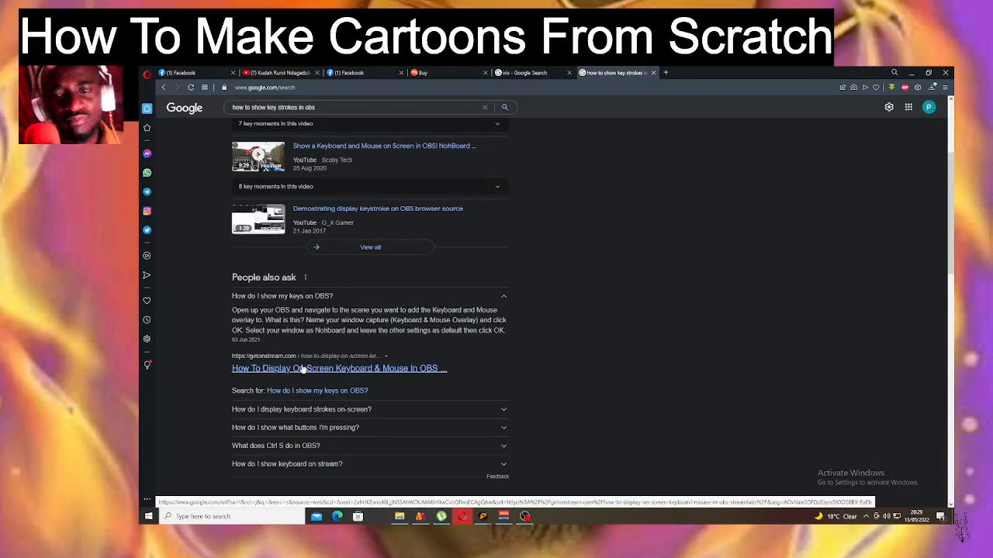
Switch to OBS, try to rename the Display Capture source by pasting the clipboard's stream key, and clear the name.
{"action": "left_click", "coordinate": [525, 516]}
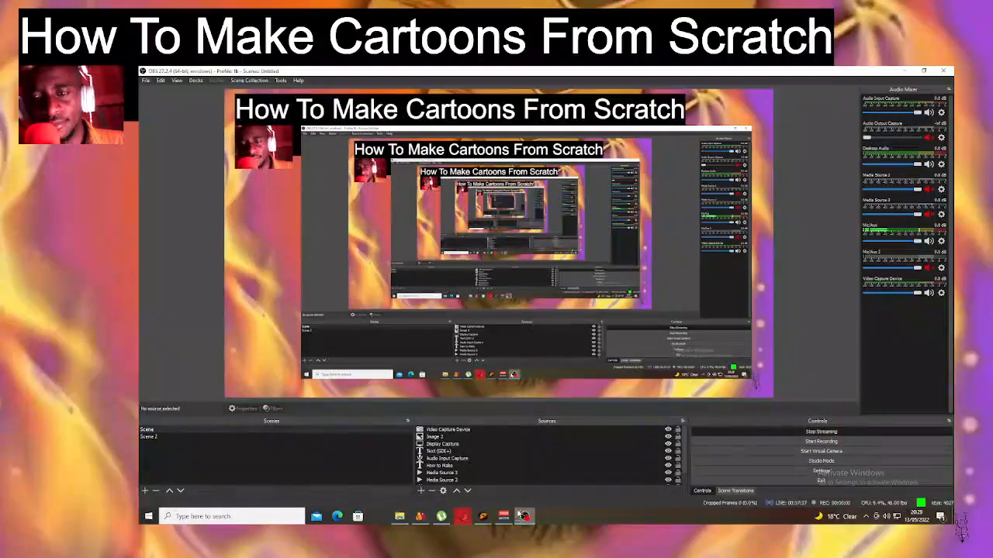
{"action": "right_click", "coordinate": [518, 447]}
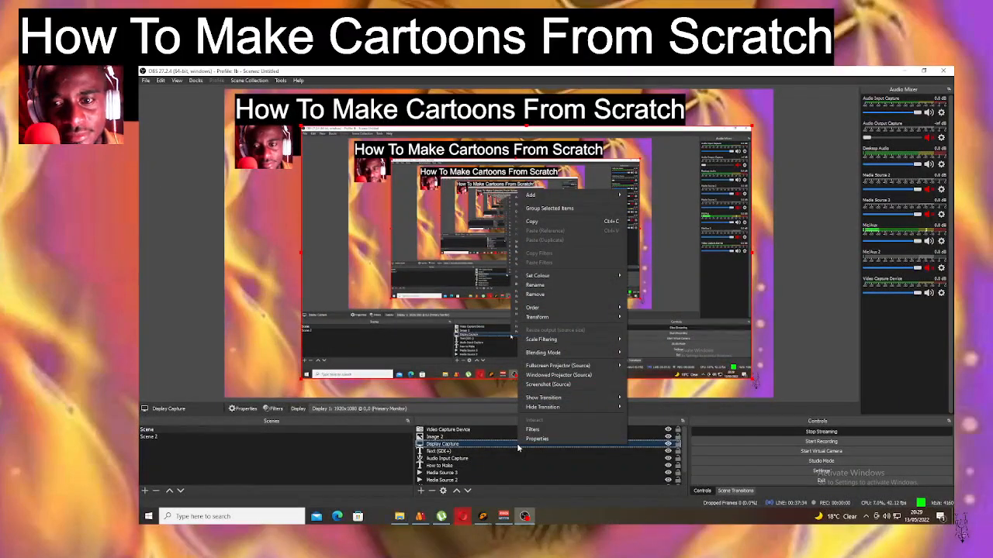
{"action": "left_click", "coordinate": [571, 285]}
{"action": "key", "text": "ctrl+v"}
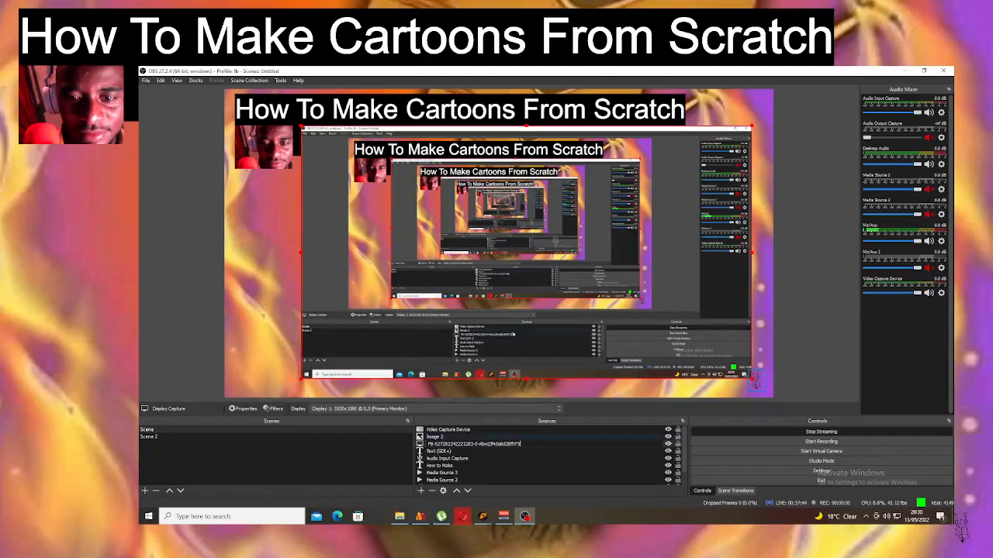
{"action": "key", "text": "ctrl+a"}
{"action": "key", "text": "BackSpace"}
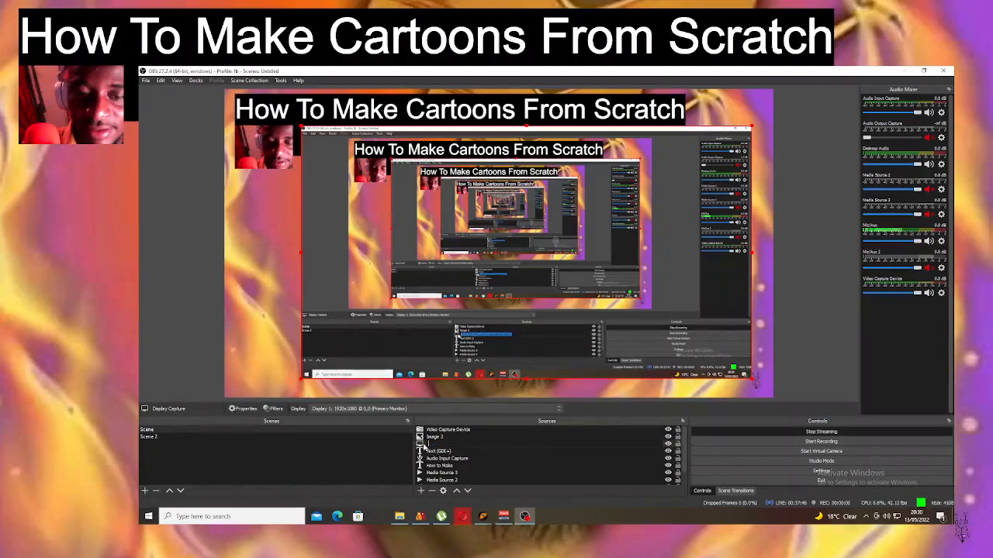
Switch back to the web browser and copy the phrase "Keyboard & Mouse Overlay" from the expanded answer.
{"action": "left_click", "coordinate": [478, 517]}
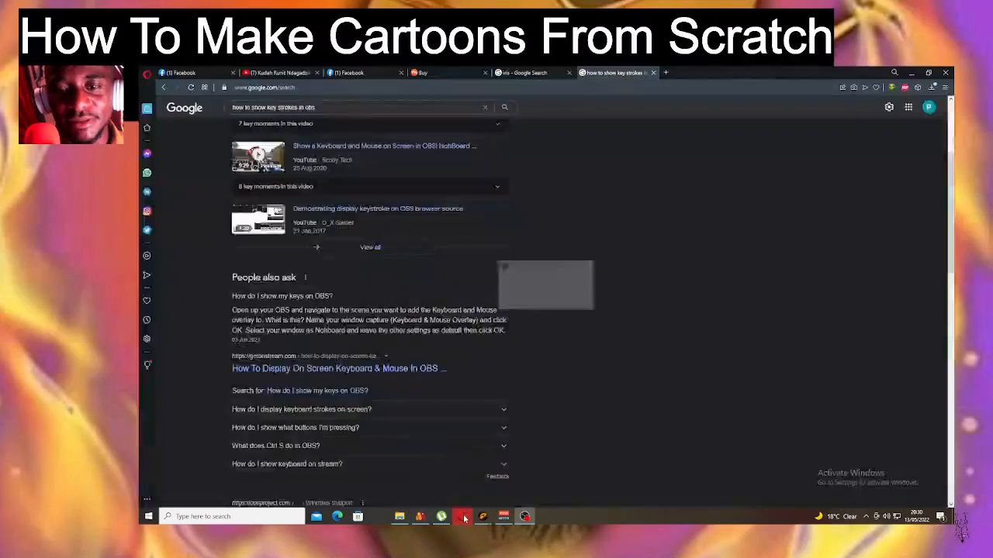
{"action": "left_click_drag", "start_coordinate": [392, 321], "coordinate": [474, 320]}
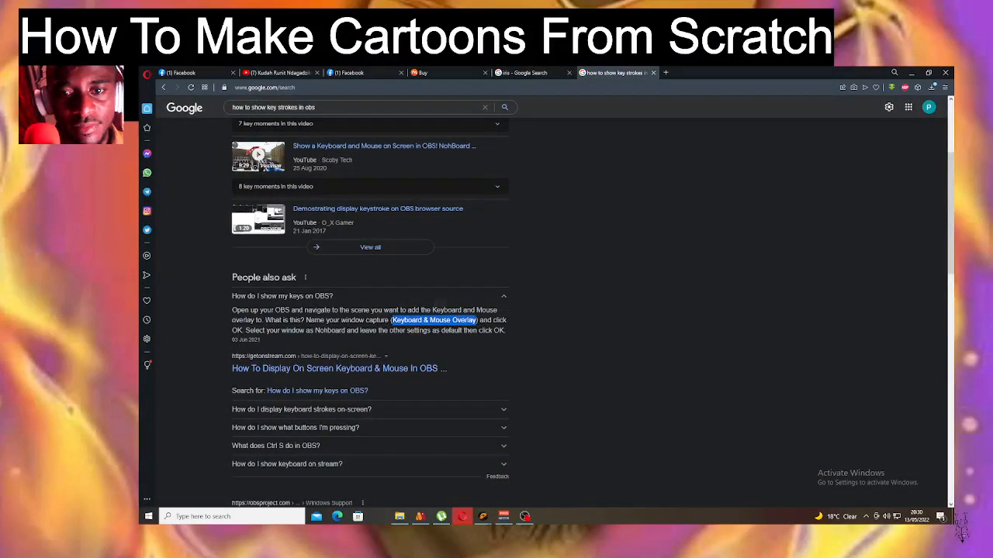
{"action": "right_click", "coordinate": [458, 321]}
{"action": "left_click", "coordinate": [481, 353]}
Switch to OBS, dismiss the empty-name warning and rename the Display Capture source to "Keyboard & Mouse Overlay".
{"action": "left_click", "coordinate": [524, 515]}
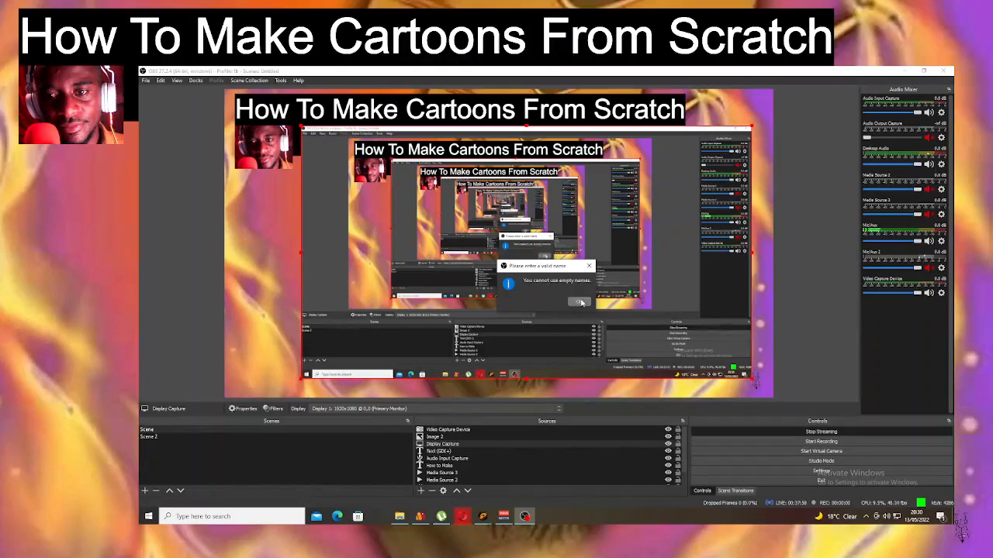
{"action": "left_click", "coordinate": [580, 302]}
{"action": "right_click", "coordinate": [440, 444]}
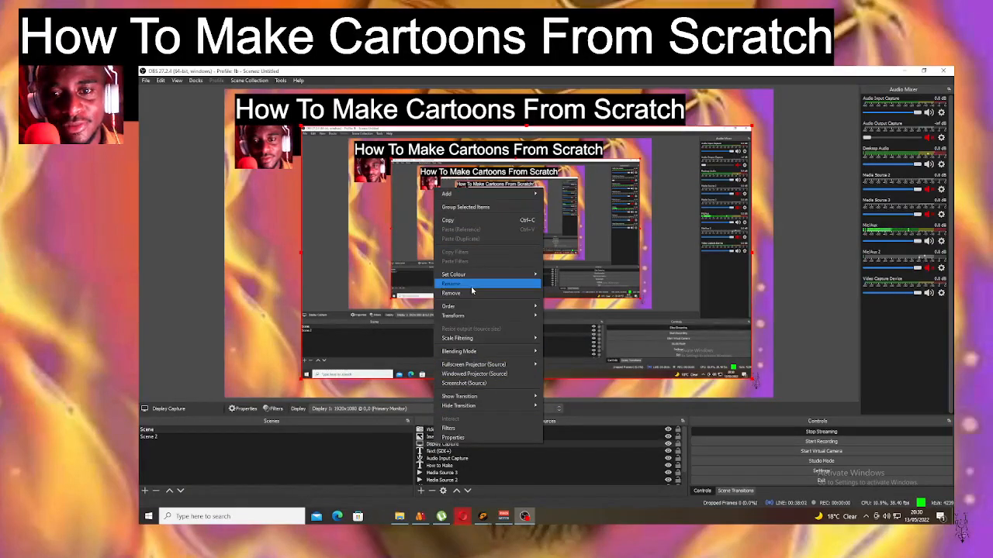
{"action": "left_click", "coordinate": [471, 285]}
{"action": "key", "text": "ctrl+v"}
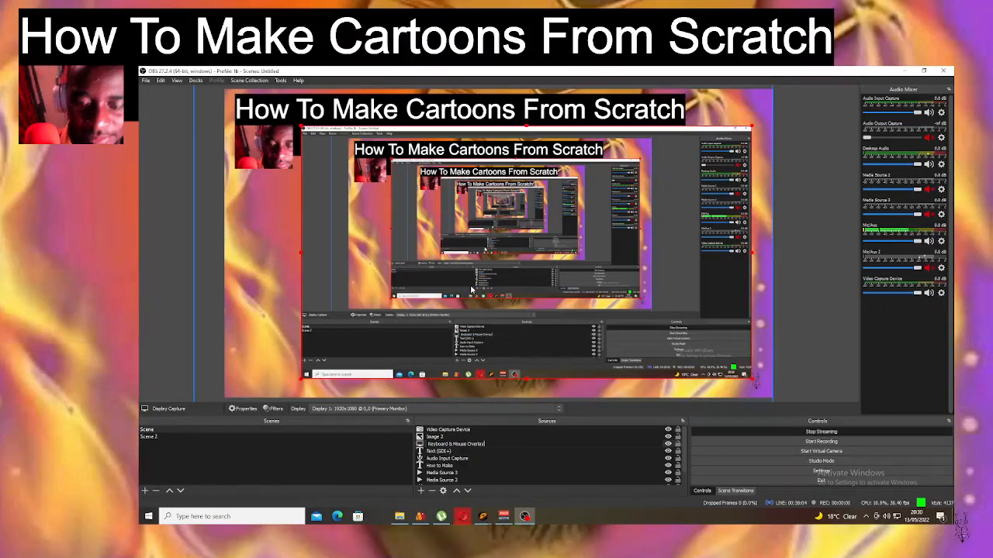
{"action": "key", "text": "Return"}
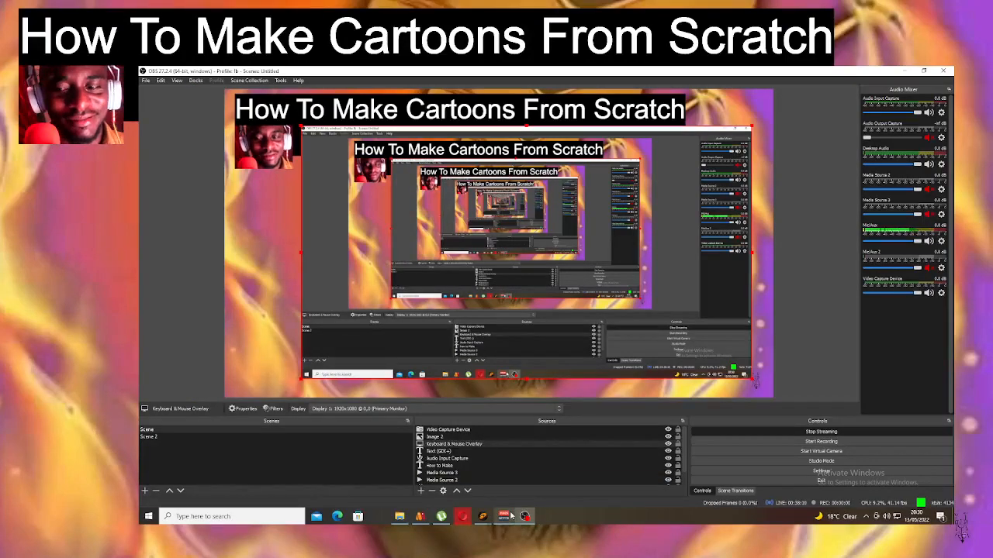
Switch to Moho, render a preview of the current frame and minimise the render window.
{"action": "mouse_move", "coordinate": [525, 518]}
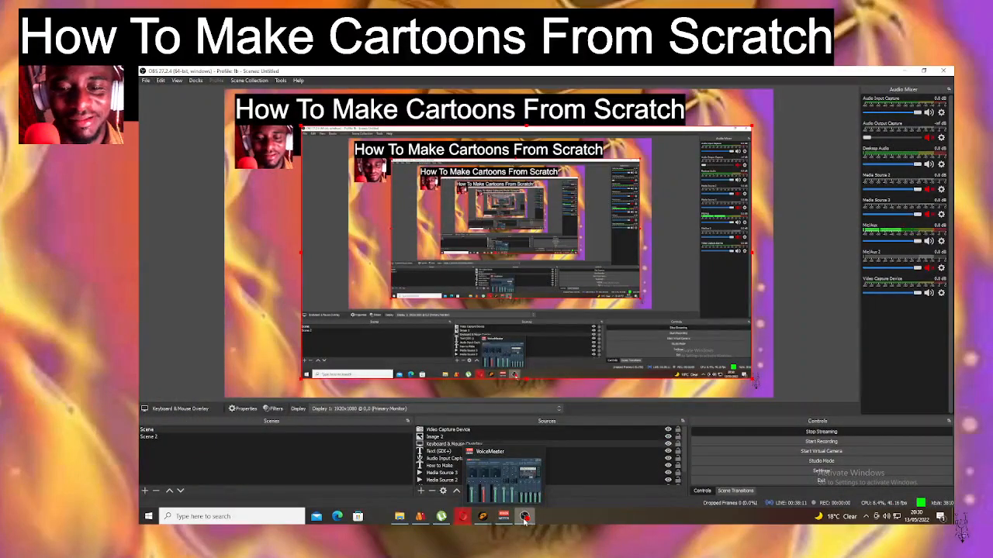
{"action": "left_click", "coordinate": [525, 518]}
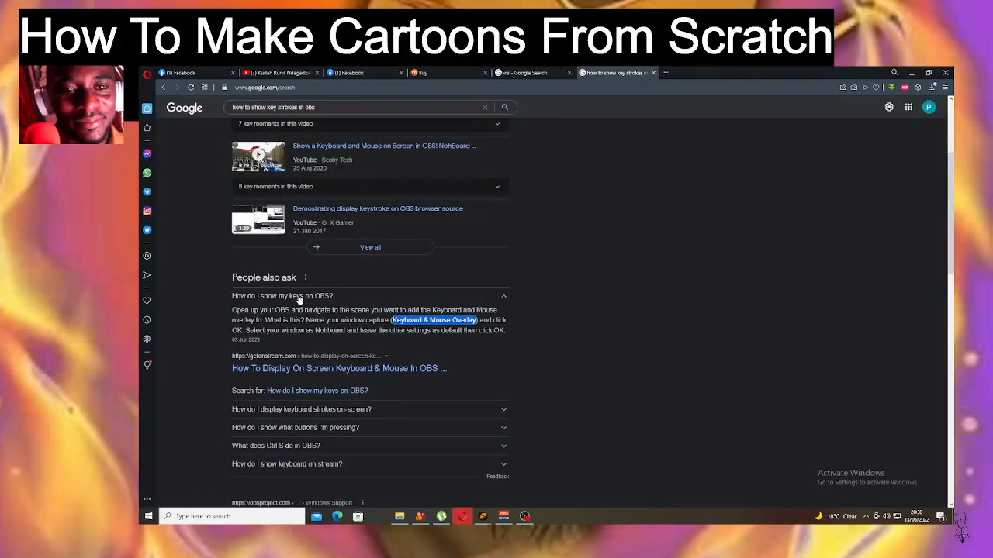
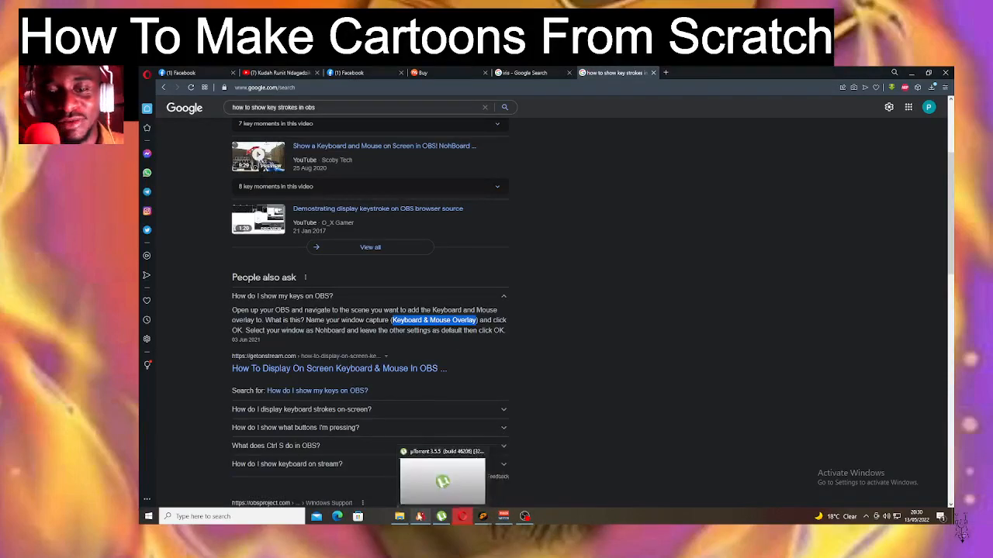
{"action": "left_click", "coordinate": [420, 514]}
{"action": "scroll", "coordinate": [642, 215], "scroll_direction": "down", "scroll_amount": 5}
{"action": "scroll", "coordinate": [688, 214], "scroll_direction": "up", "scroll_amount": 6}
{"action": "key", "text": "ctrl+r"}
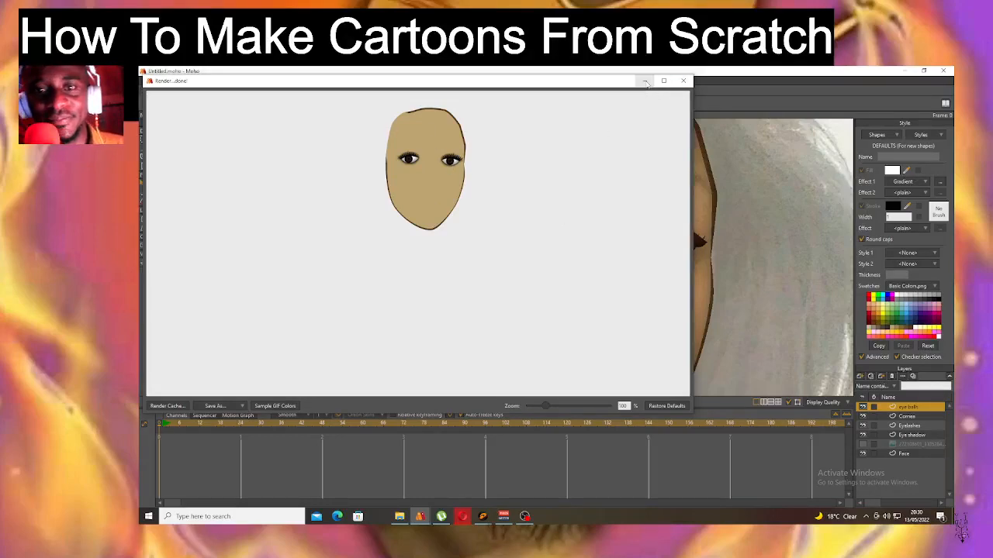
{"action": "left_click", "coordinate": [645, 82]}
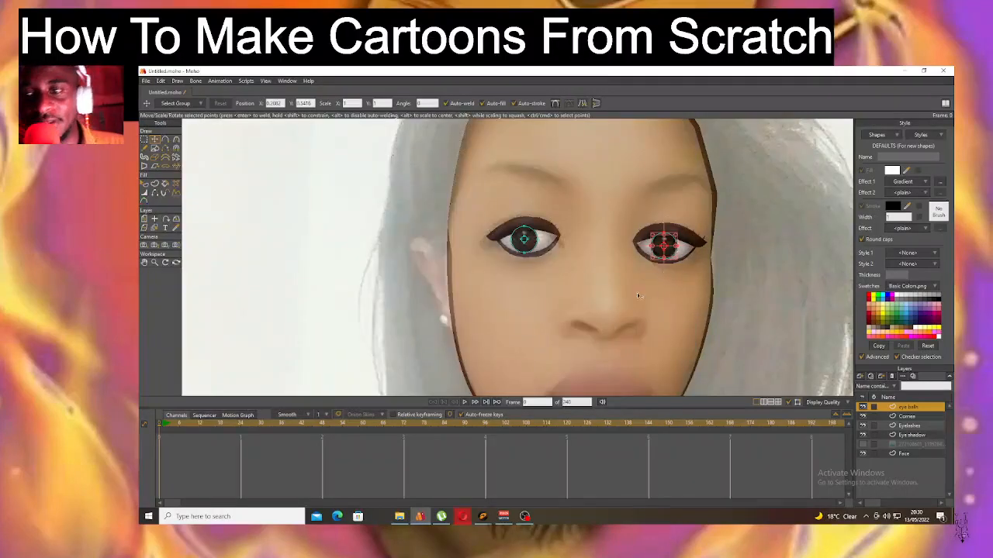
Examine the outlines on the cornea, Eyelashes and Eye shadow layers by selecting each layer in turn.
{"action": "scroll", "coordinate": [632, 263], "scroll_direction": "up", "scroll_amount": 2}
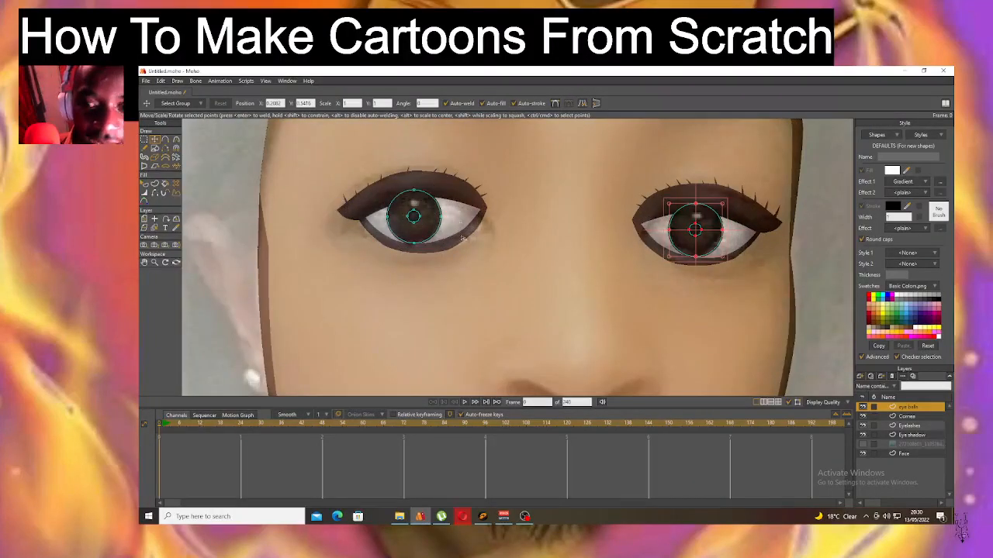
{"action": "left_click", "coordinate": [906, 417]}
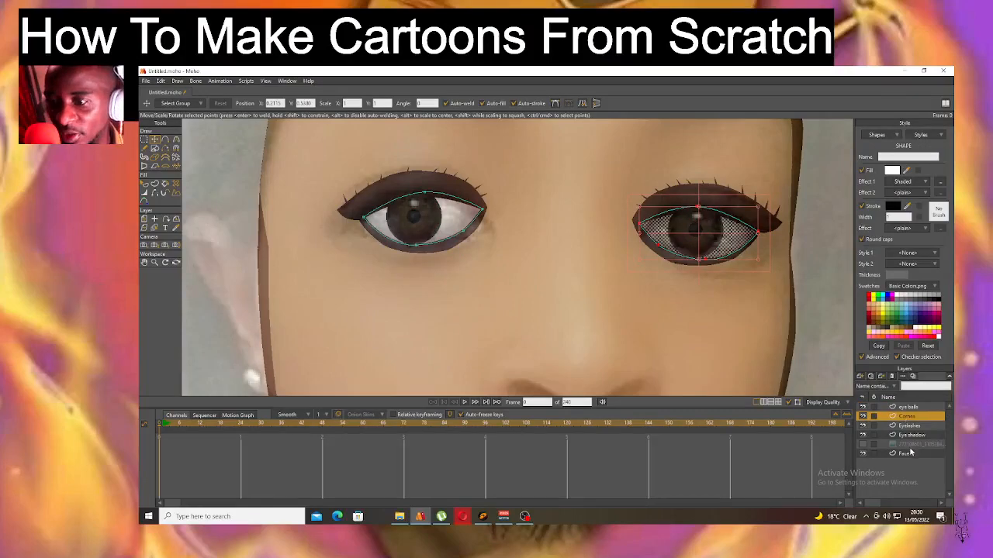
{"action": "left_click", "coordinate": [917, 428]}
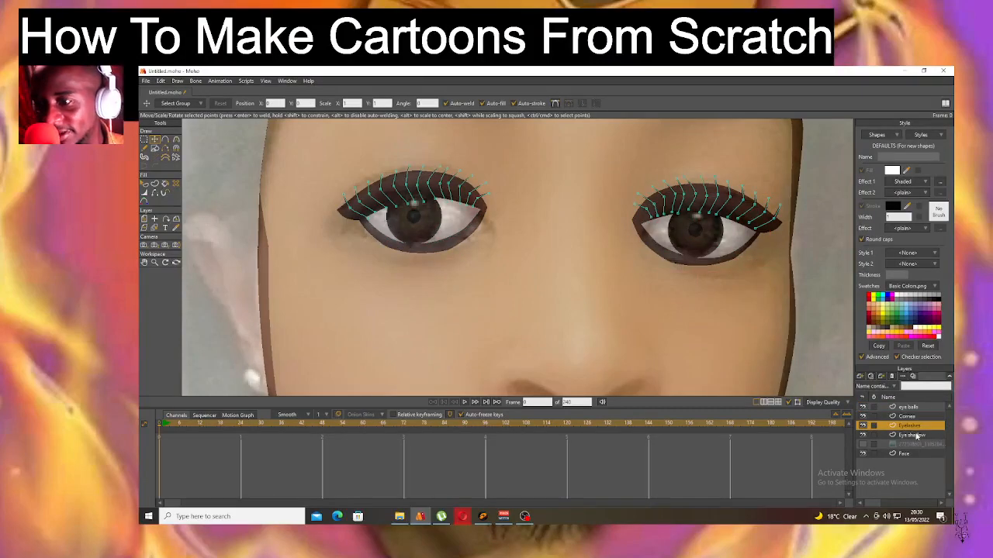
{"action": "left_click", "coordinate": [916, 436]}
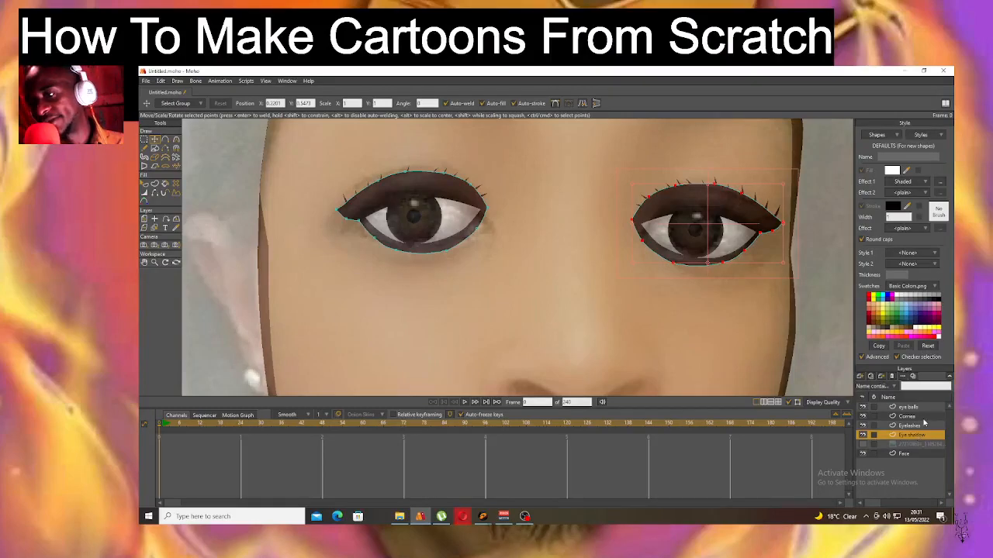
Add a group layer, name it "Eyes open" and move it to the very top of the layer stack.
{"action": "left_click", "coordinate": [861, 378]}
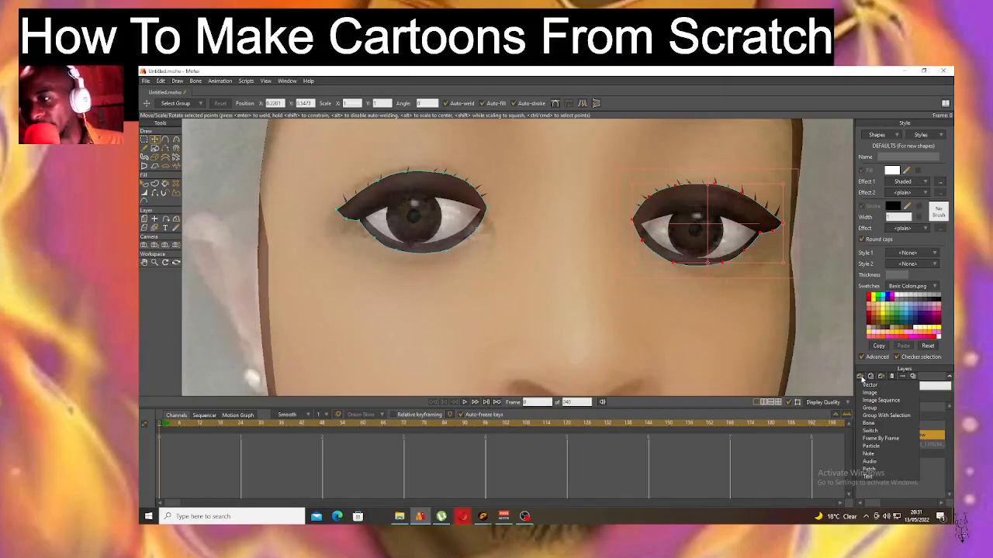
{"action": "left_click", "coordinate": [888, 409]}
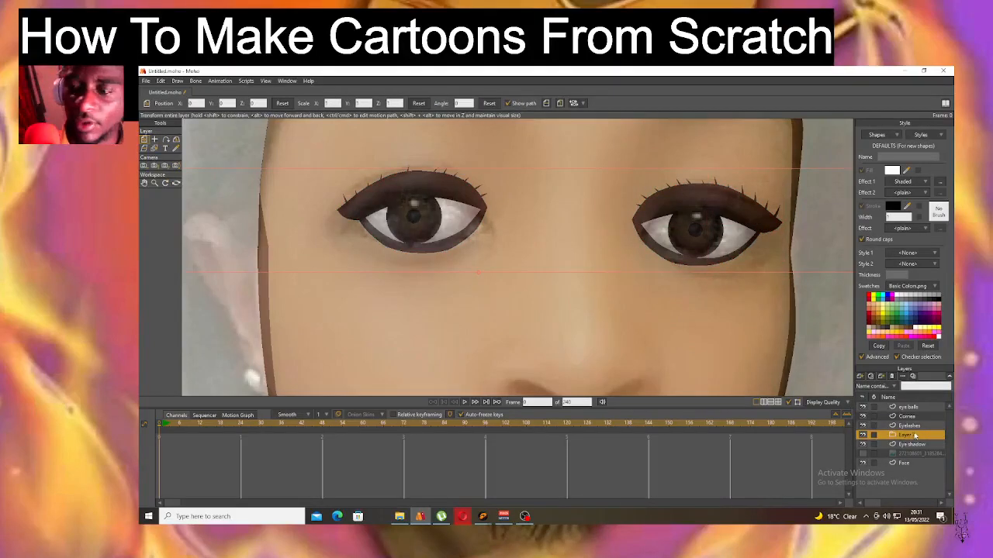
{"action": "double_click", "coordinate": [908, 438]}
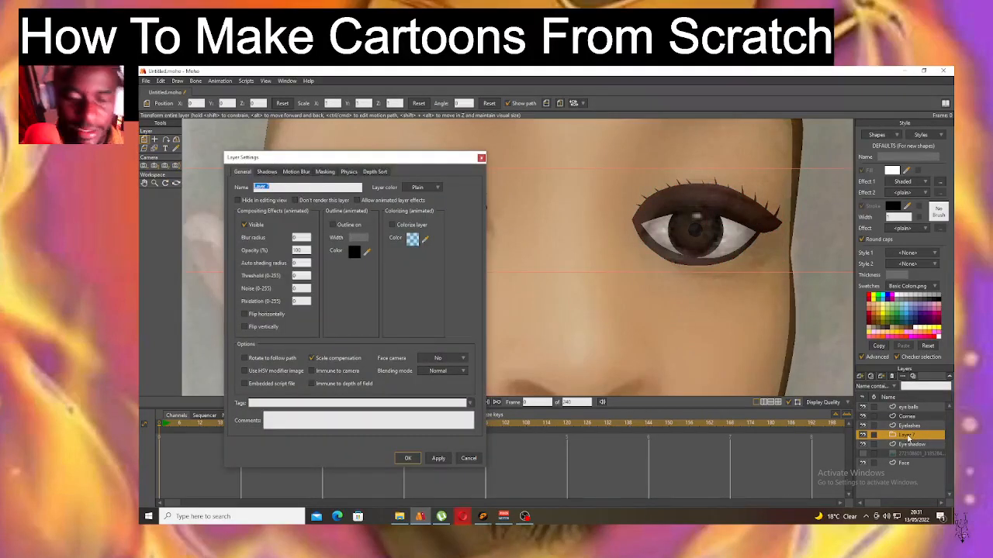
{"action": "key", "text": "BackSpace"}
{"action": "type", "text": "Eyeli"}
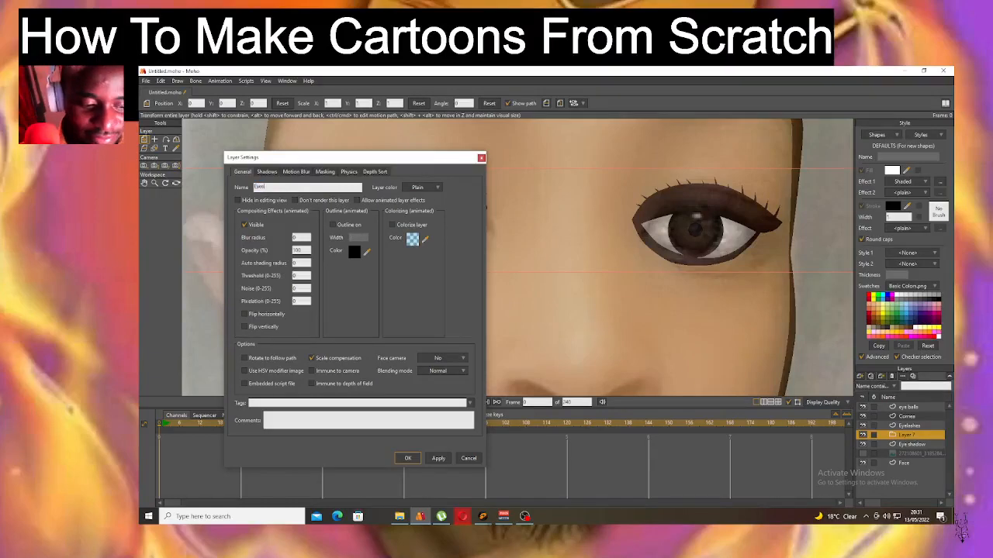
{"action": "type", "text": "d open"}
{"action": "key", "text": "Return"}
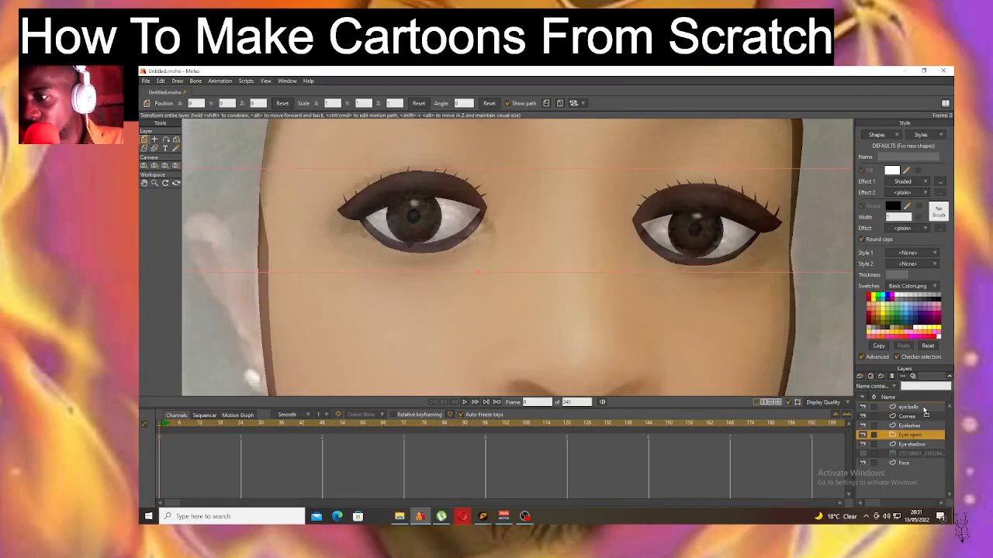
{"action": "left_click_drag", "start_coordinate": [924, 411], "coordinate": [923, 411]}
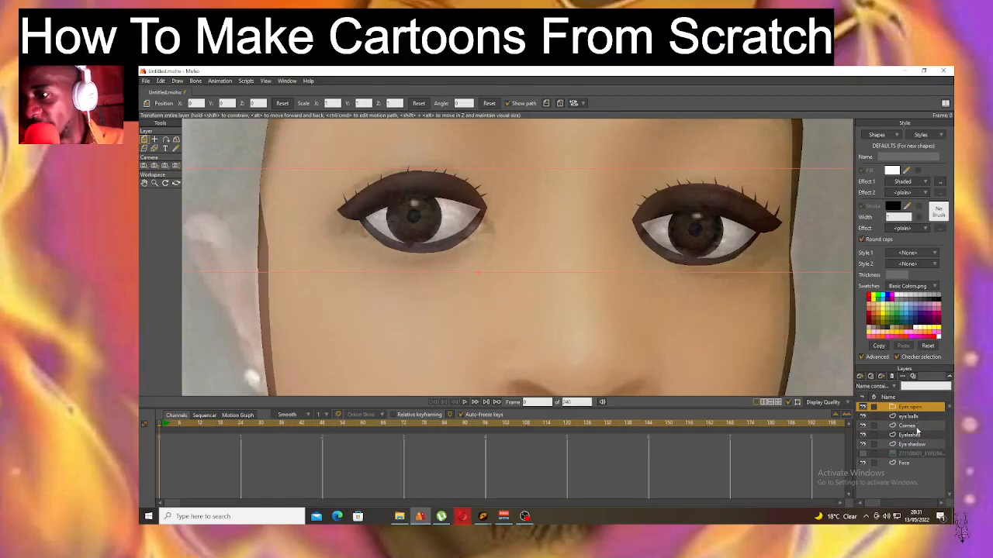
{"action": "left_click", "coordinate": [916, 428]}
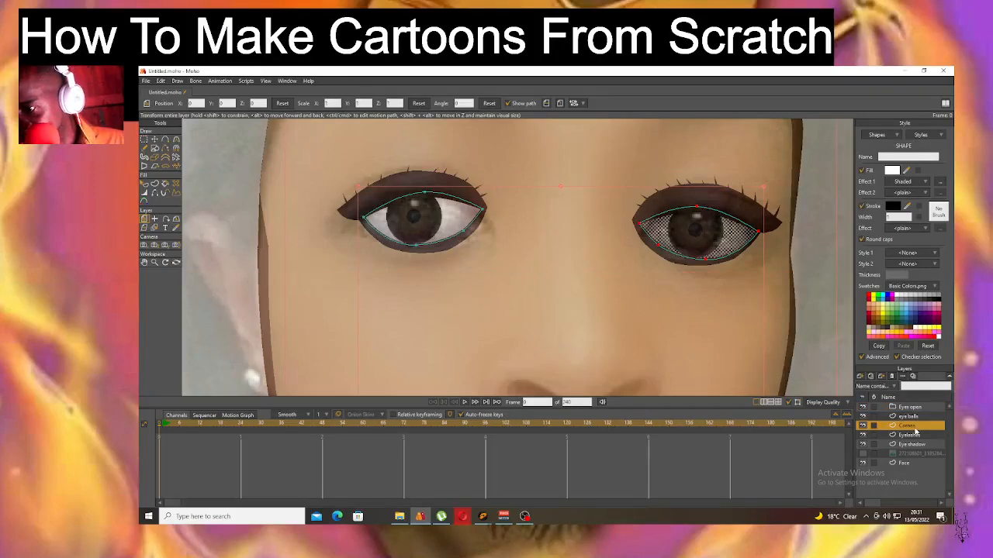
{"action": "left_click", "coordinate": [919, 444]}
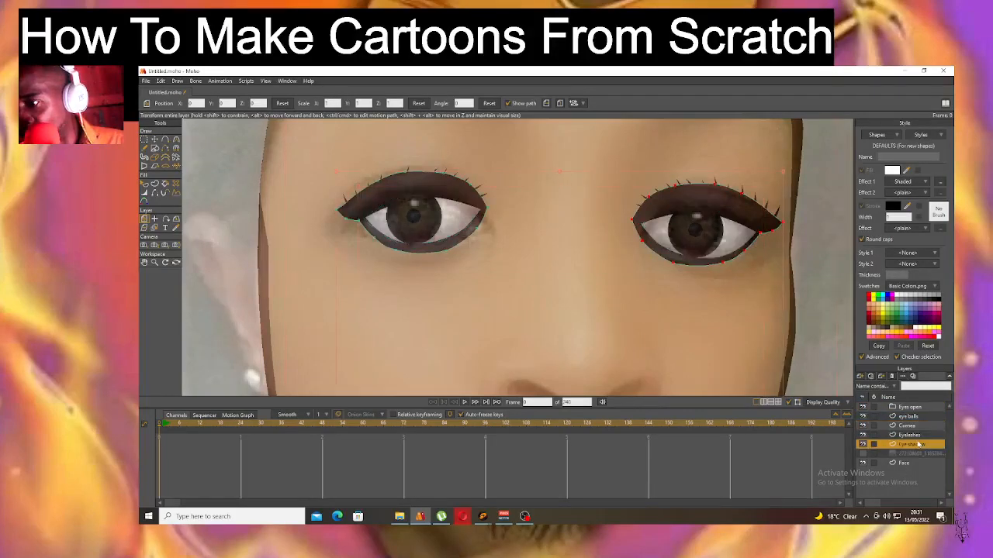
{"action": "left_click", "coordinate": [921, 428], "text": "shift"}
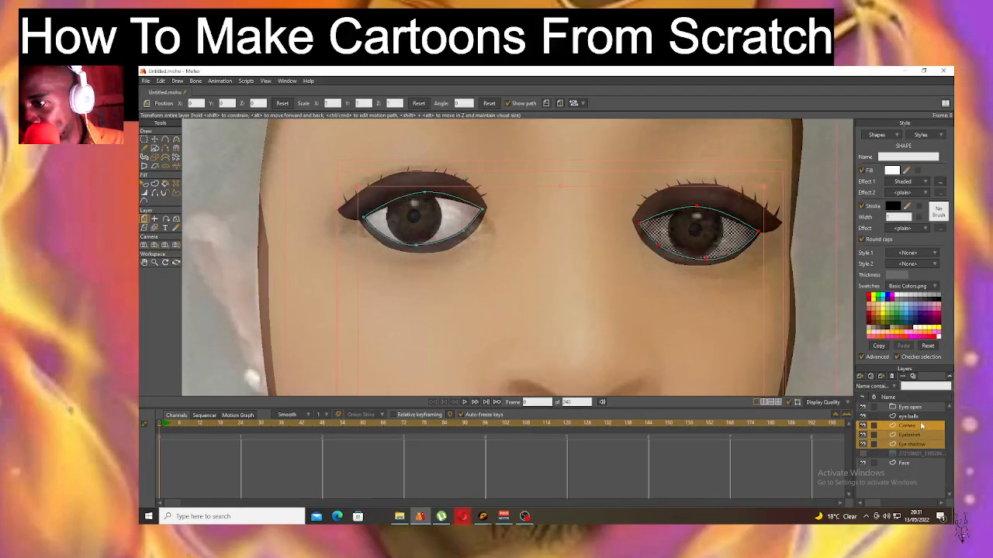
{"action": "double_click", "coordinate": [922, 416]}
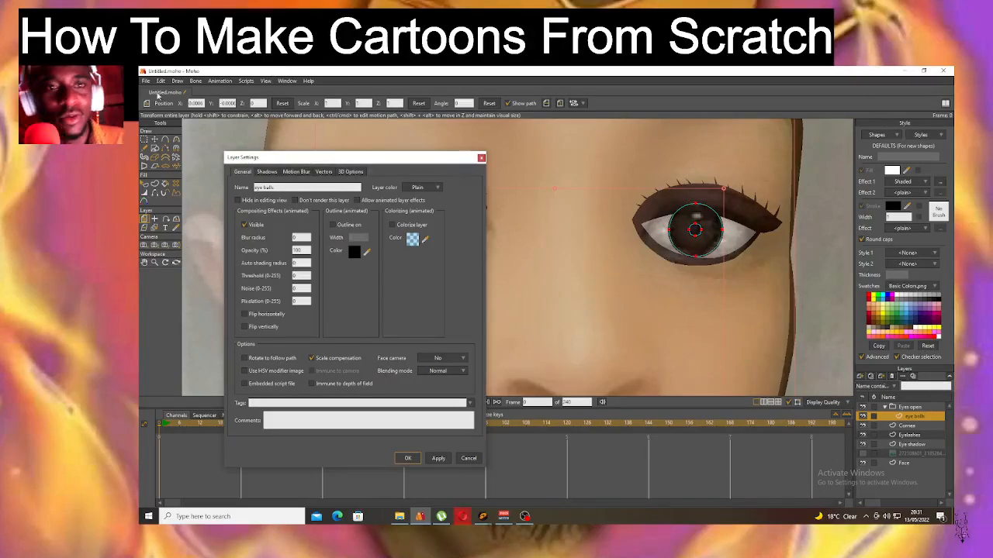
{"action": "left_click", "coordinate": [160, 82]}
{"action": "left_click", "coordinate": [167, 89]}
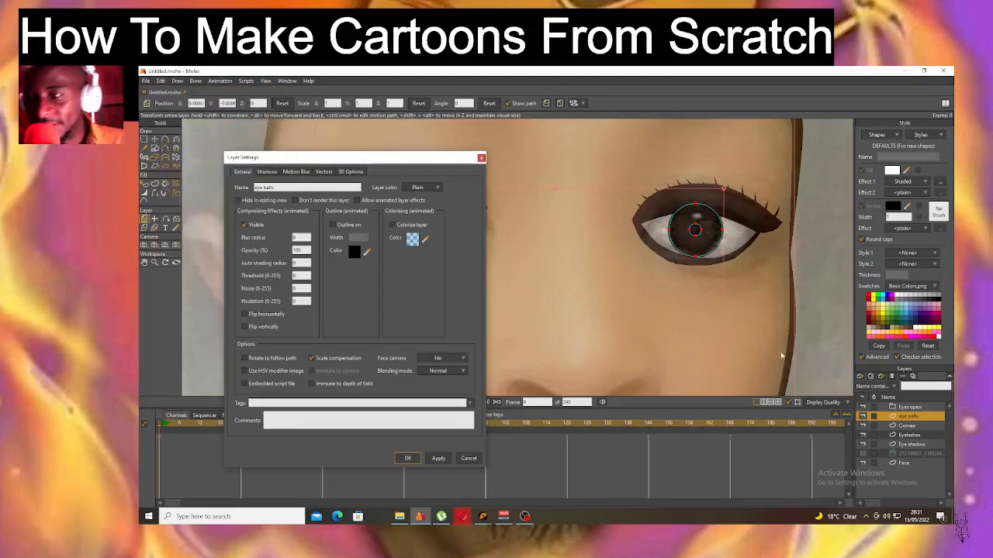
Move the eye balls, Cornea, Eyelashes and Eye shadow layers together into the "Eyes open" group and close the layer settings.
{"action": "left_click", "coordinate": [905, 446]}
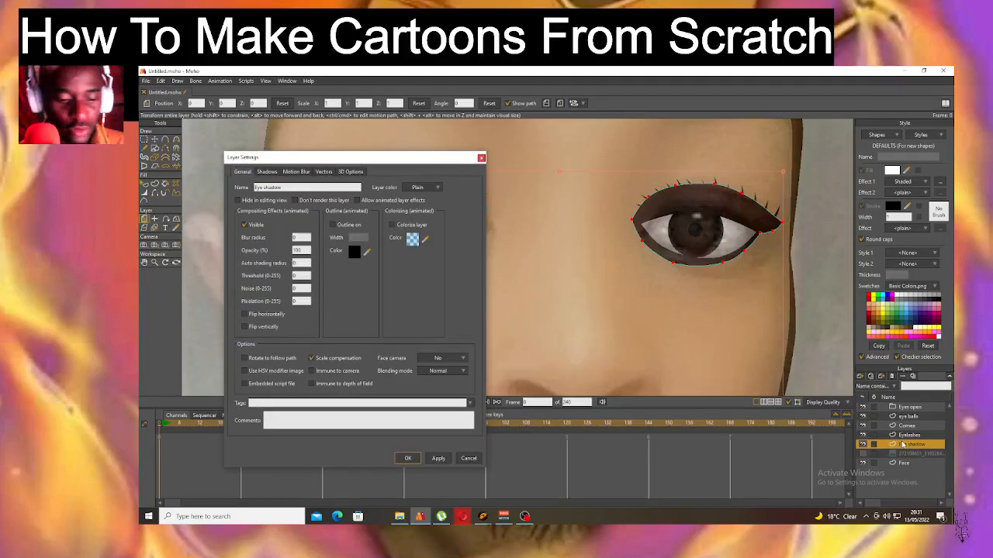
{"action": "left_click", "coordinate": [902, 418], "text": "shift"}
{"action": "left_click", "coordinate": [900, 408], "text": "shift"}
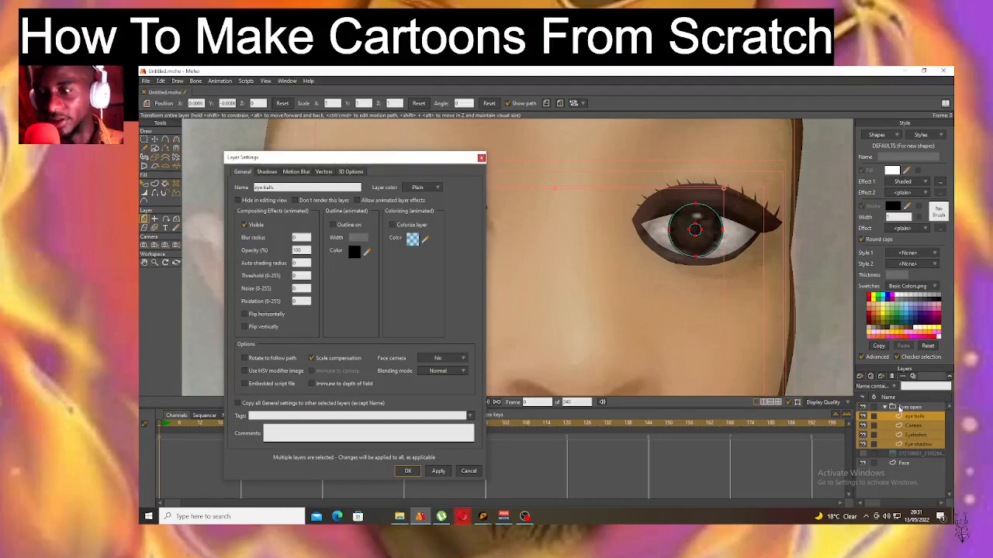
{"action": "left_click", "coordinate": [915, 426]}
{"action": "left_click", "coordinate": [915, 436]}
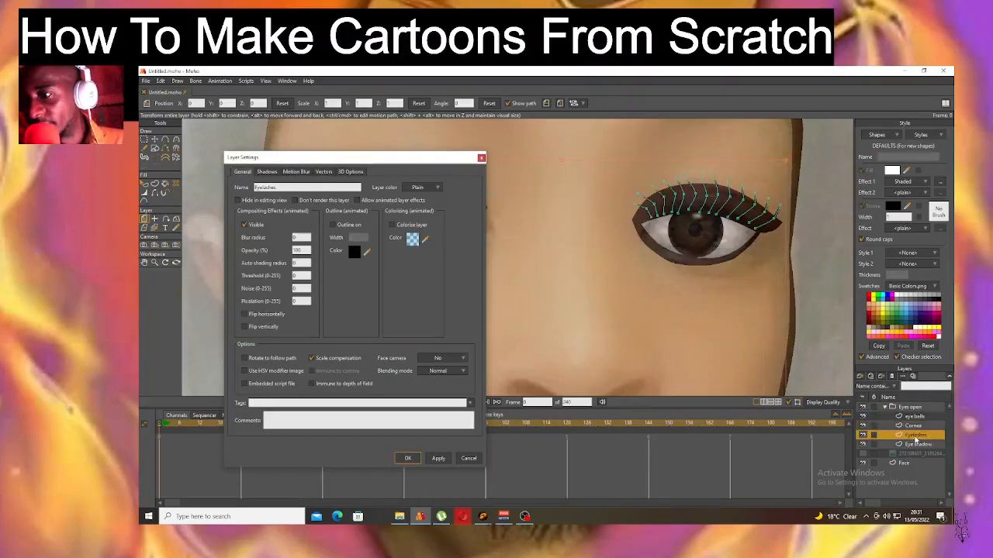
{"action": "left_click", "coordinate": [917, 446]}
{"action": "left_click", "coordinate": [918, 438]}
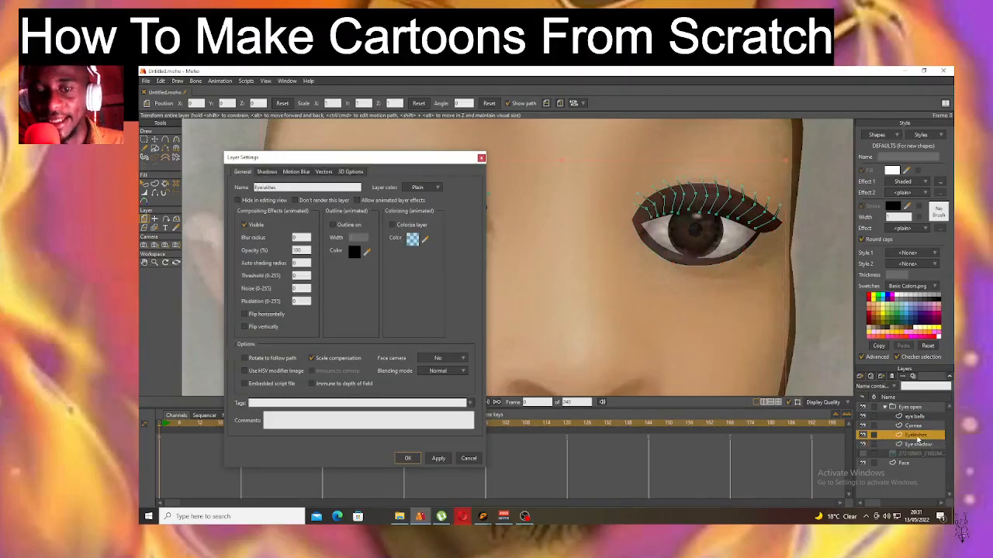
{"action": "left_click", "coordinate": [408, 457]}
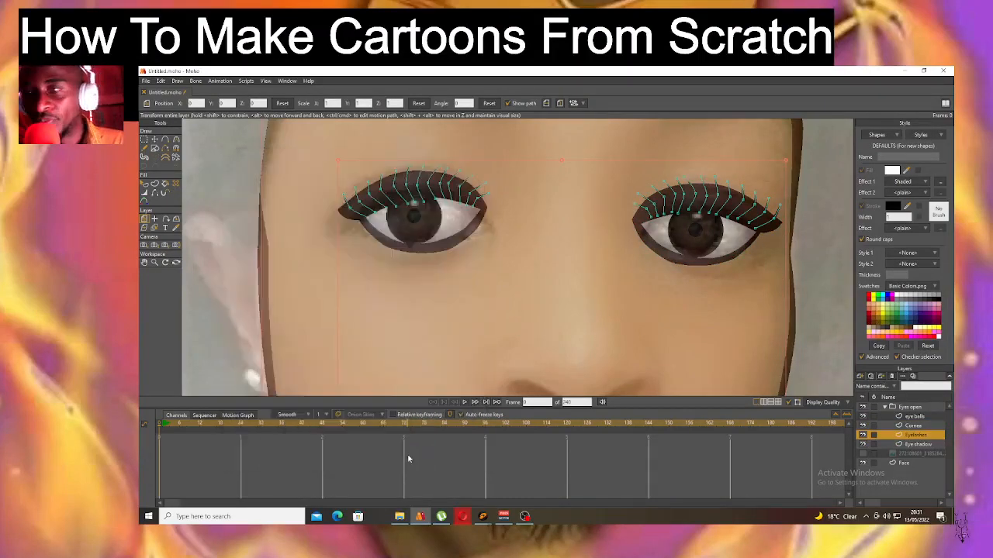
Move the Cornea layer below Eye shadow, to the bottom of the "Eyes open" group.
{"action": "left_click", "coordinate": [923, 446]}
{"action": "left_click", "coordinate": [919, 426]}
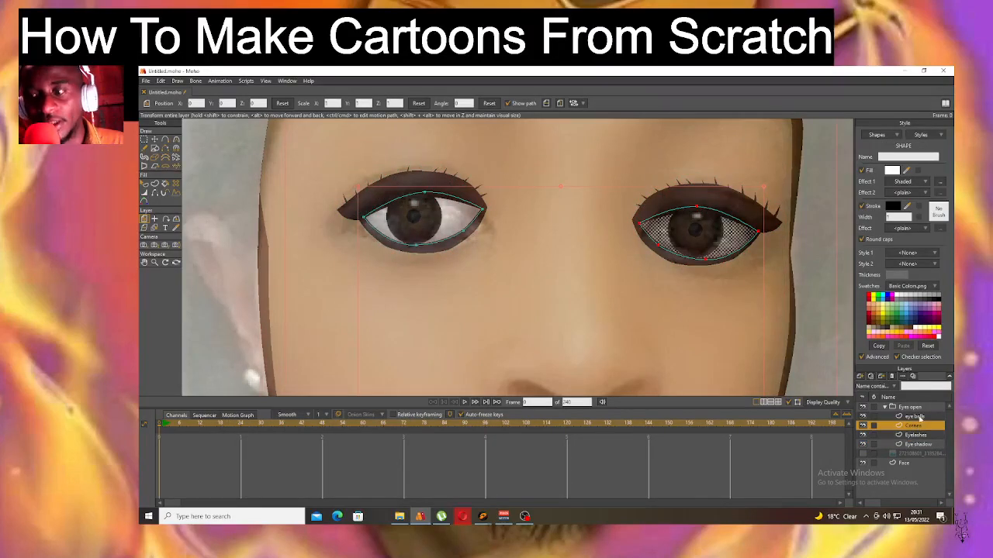
{"action": "left_click", "coordinate": [919, 417]}
{"action": "left_click", "coordinate": [918, 425]}
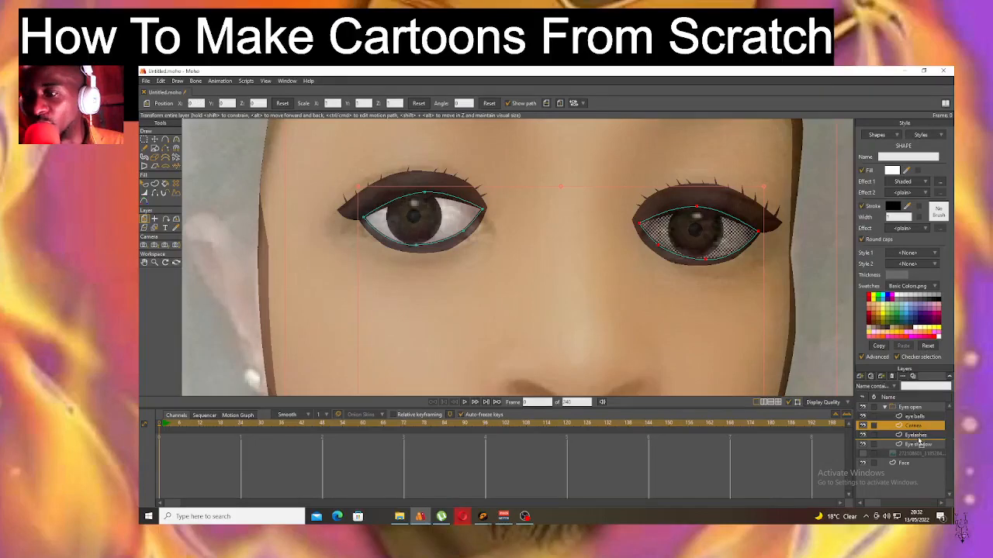
{"action": "left_click_drag", "start_coordinate": [919, 436], "coordinate": [920, 439]}
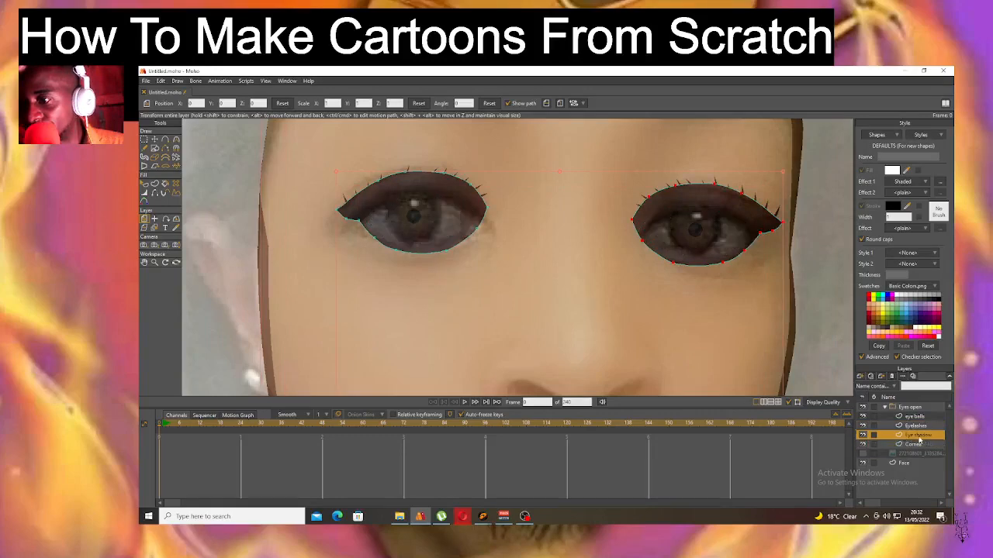
{"action": "left_click", "coordinate": [918, 446]}
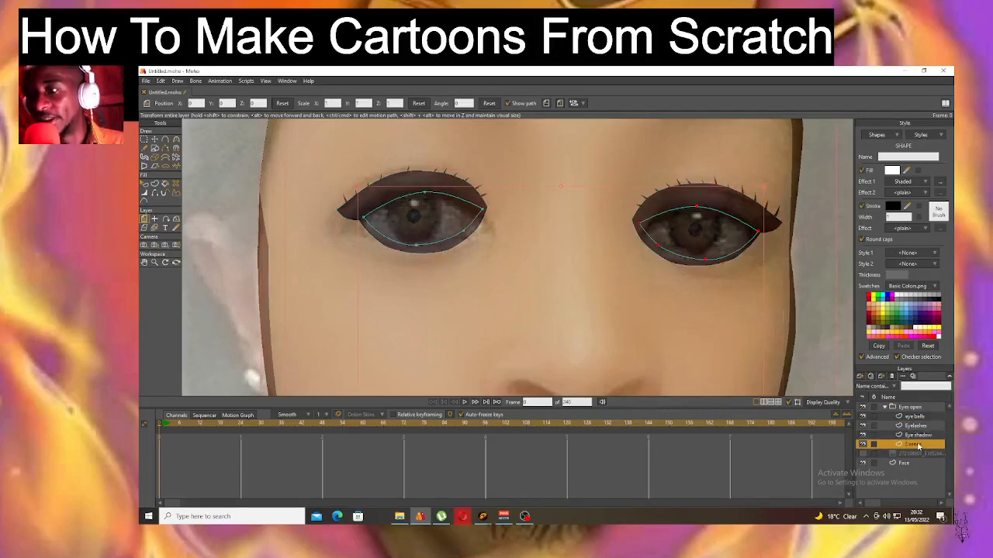
Set the group mask of the "Eyes open" group to "Hide all".
{"action": "double_click", "coordinate": [909, 407]}
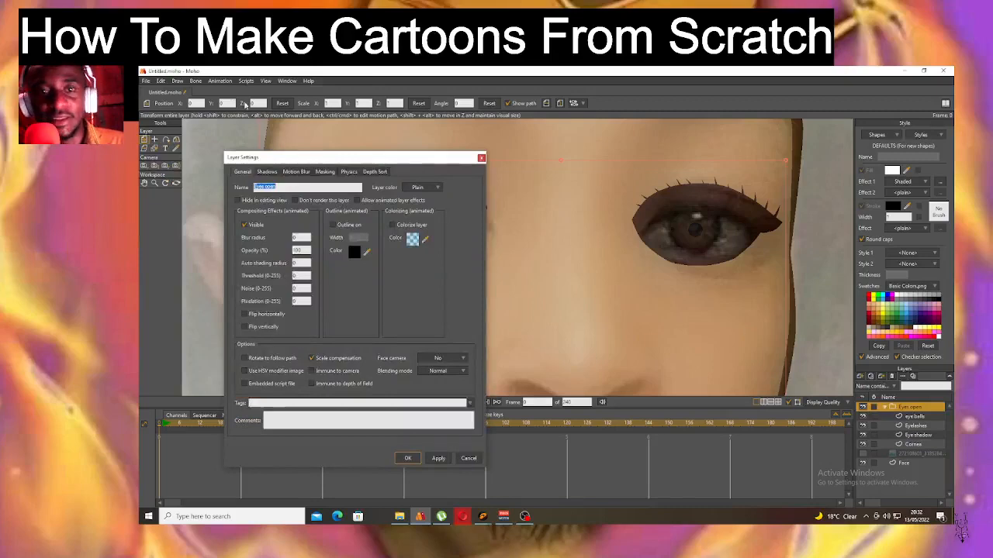
{"action": "left_click", "coordinate": [324, 172]}
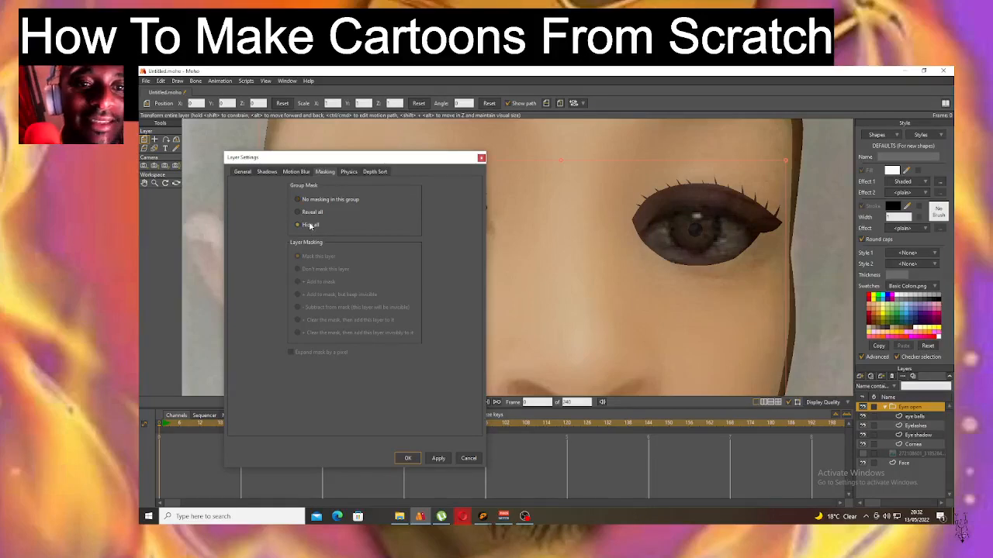
{"action": "left_click", "coordinate": [439, 459]}
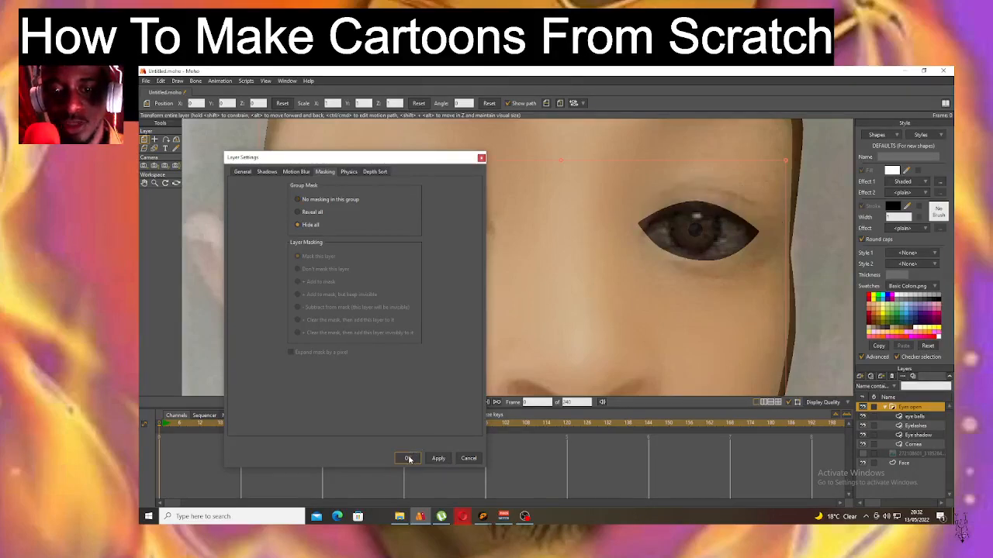
{"action": "left_click", "coordinate": [409, 459]}
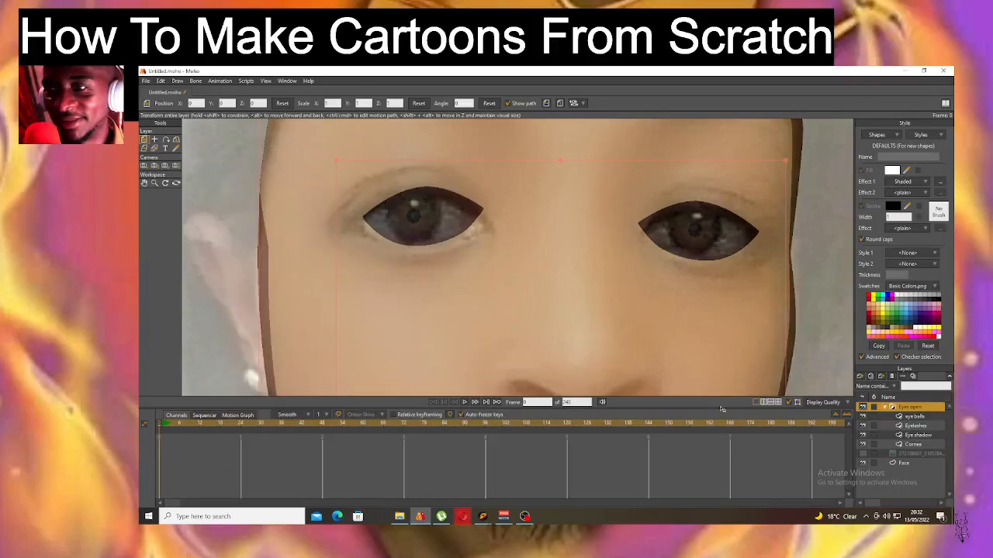
Set the Eyelashes layer's masking to "Don't mask this layer".
{"action": "left_click", "coordinate": [916, 445]}
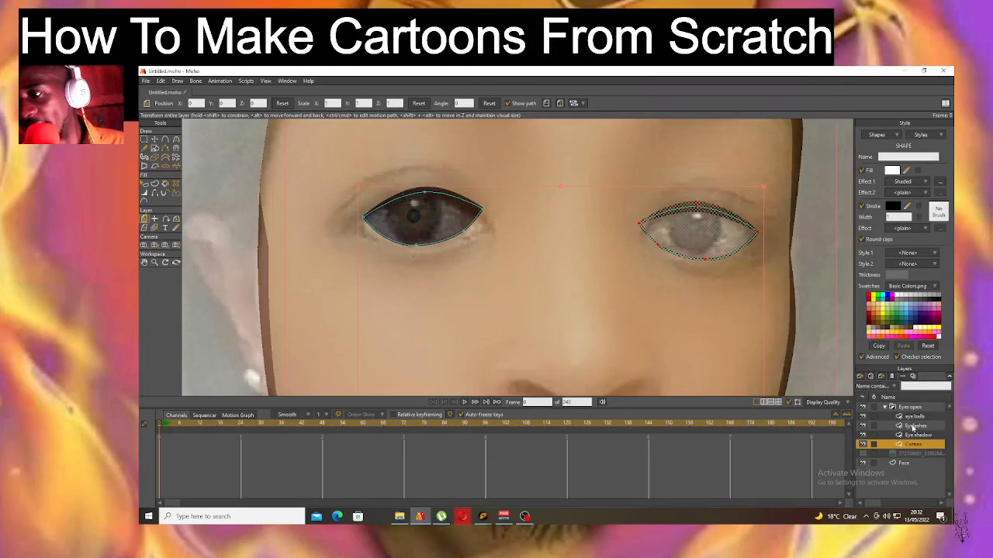
{"action": "double_click", "coordinate": [914, 426]}
{"action": "left_click", "coordinate": [325, 172]}
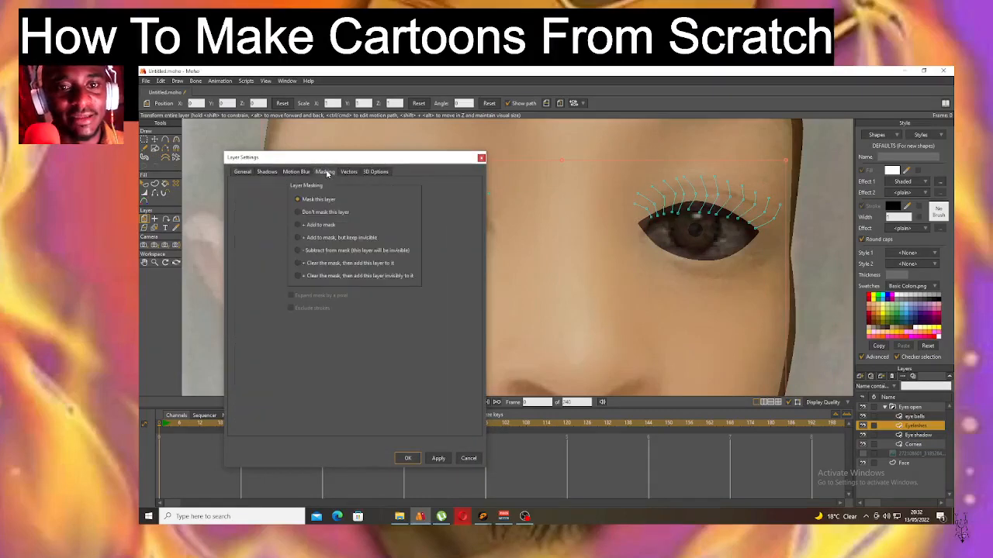
{"action": "left_click", "coordinate": [297, 212]}
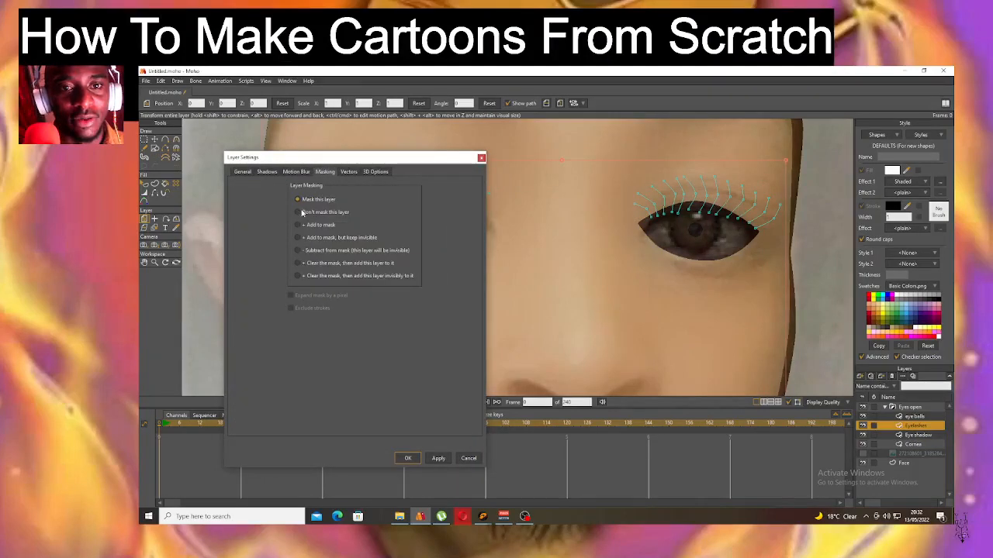
{"action": "left_click", "coordinate": [438, 457]}
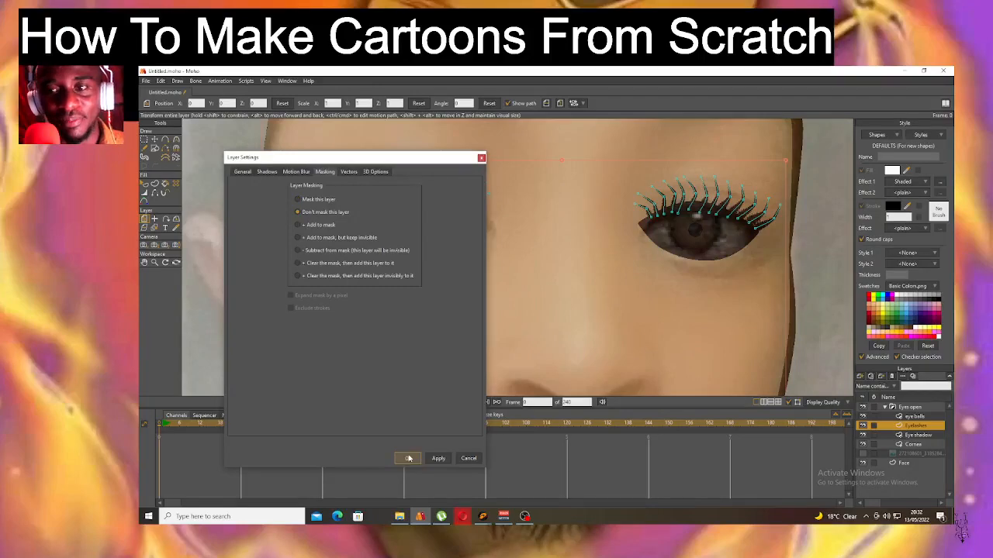
{"action": "left_click", "coordinate": [408, 458]}
Exclude the Eye shadow layer from the group mask with the "Don't mask this layer" option.
{"action": "double_click", "coordinate": [926, 437]}
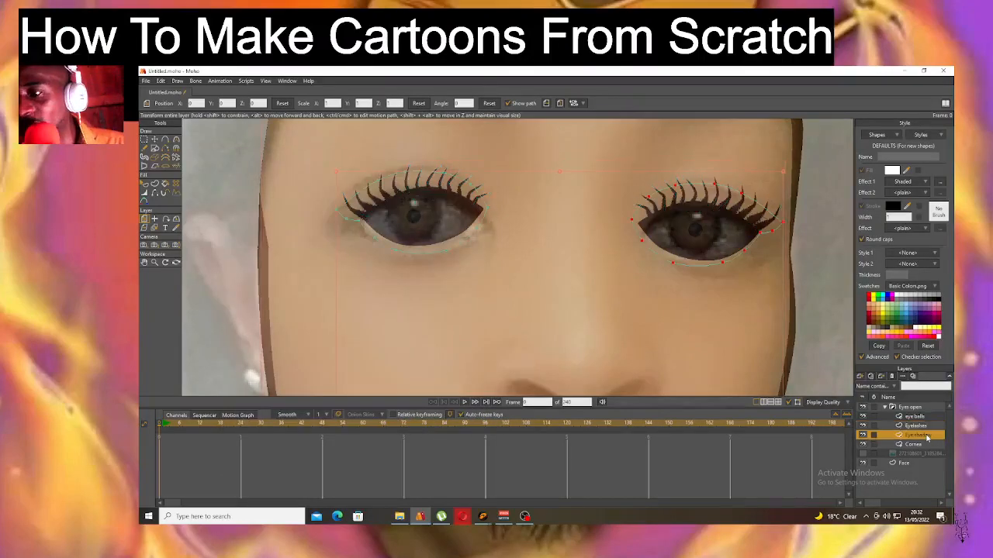
{"action": "left_click", "coordinate": [332, 175]}
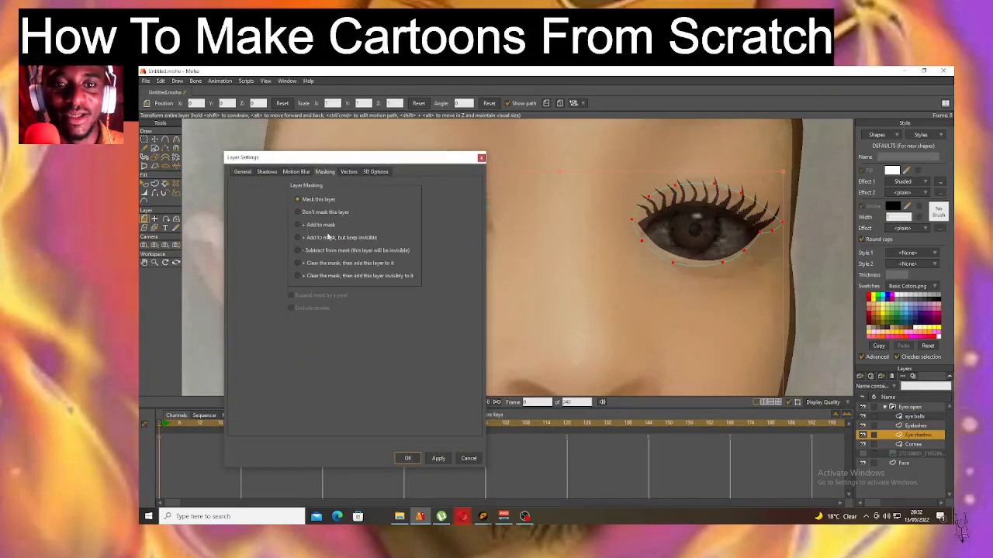
{"action": "left_click", "coordinate": [437, 458]}
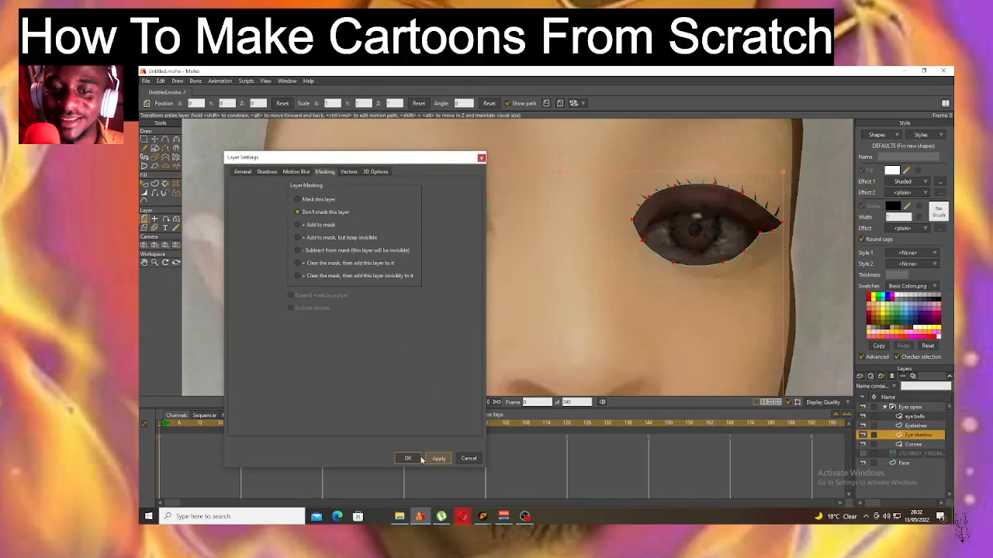
{"action": "left_click", "coordinate": [407, 458]}
Move the Cornea layer up between the eye balls and Eyelashes layers, and select the "Eyes open" group.
{"action": "left_click", "coordinate": [916, 444]}
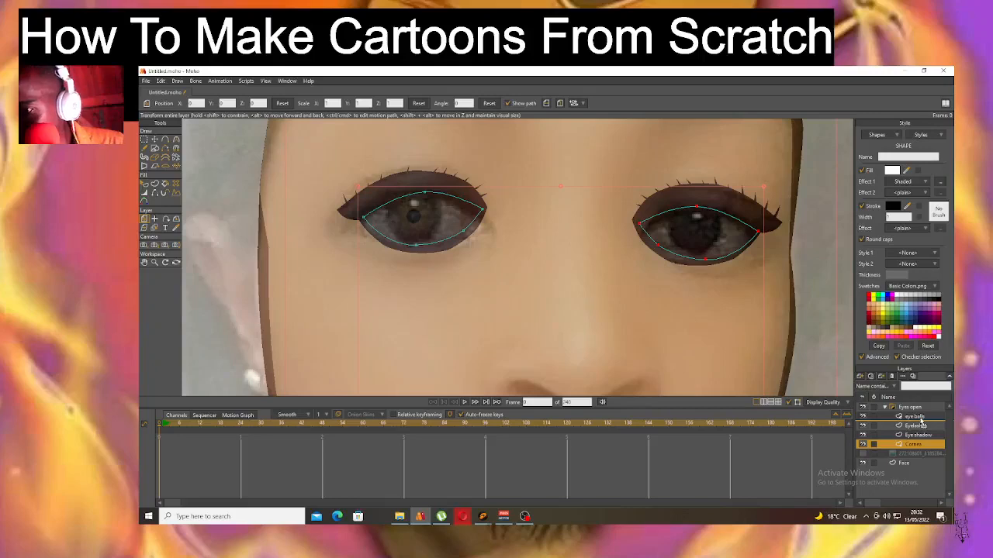
{"action": "left_click_drag", "start_coordinate": [921, 421], "coordinate": [922, 423]}
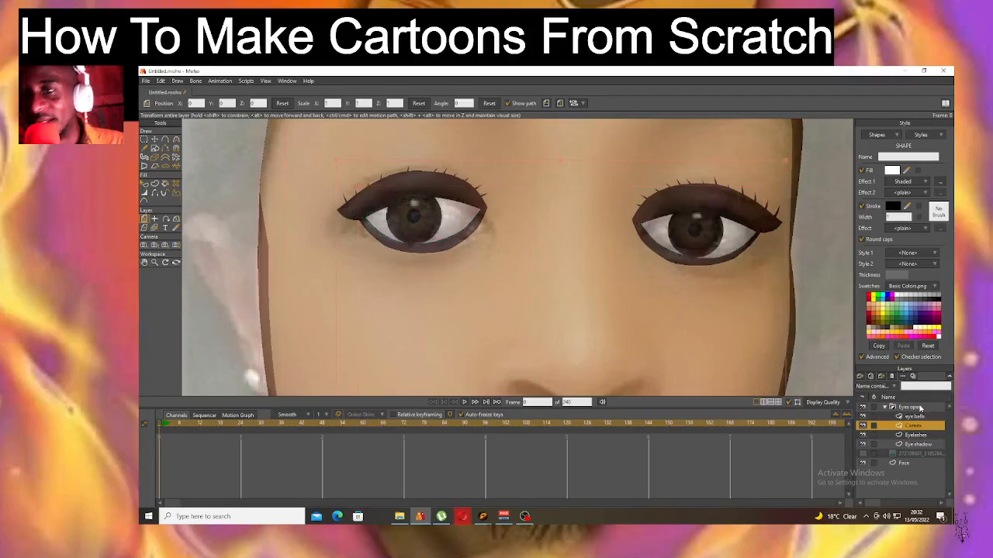
{"action": "left_click", "coordinate": [915, 407]}
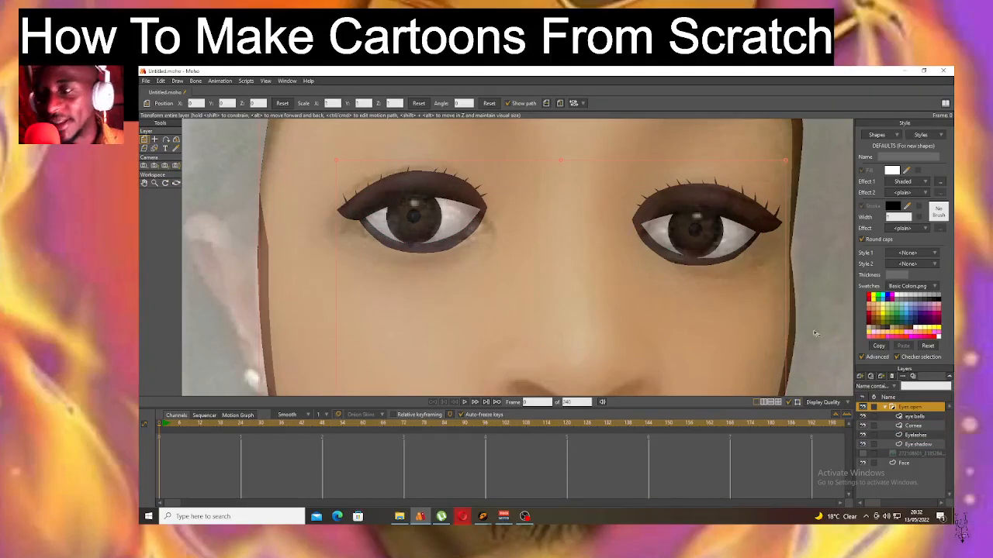
Set the origin of the eye balls layer to a point midway between the two eyes.
{"action": "left_click", "coordinate": [916, 417]}
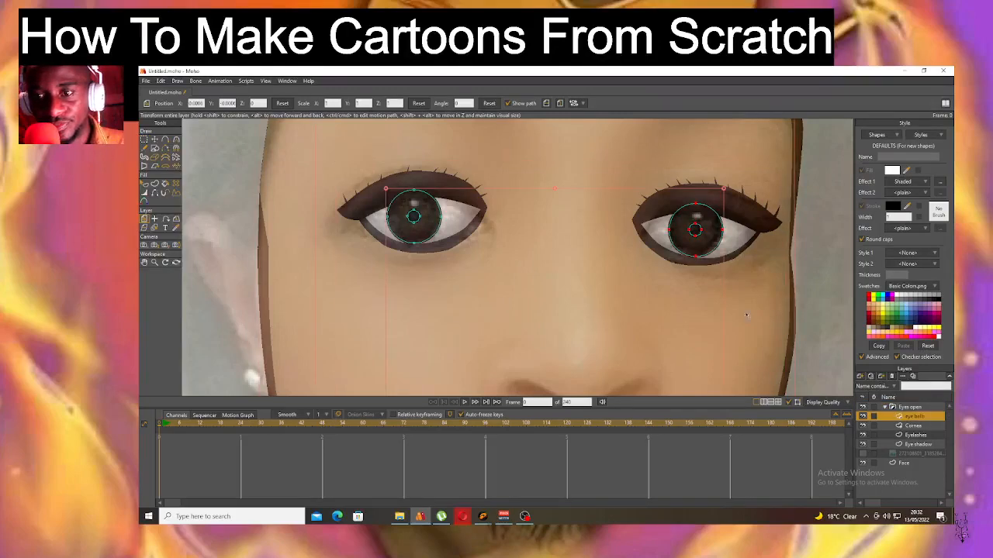
{"action": "left_click", "coordinate": [155, 218]}
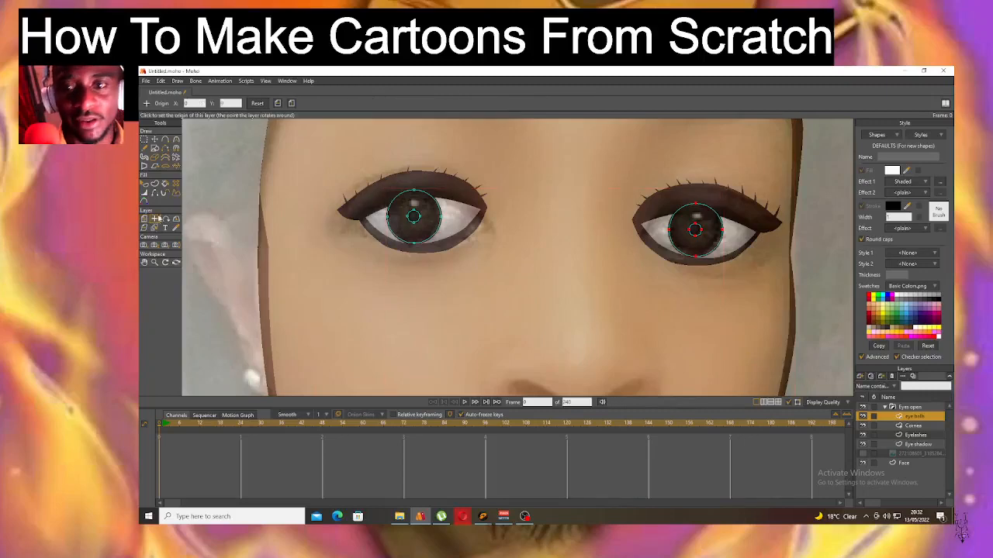
{"action": "left_click", "coordinate": [576, 221]}
Try moving the points of the selected single eyeball with Transform Points, and undo the move.
{"action": "left_click", "coordinate": [155, 139]}
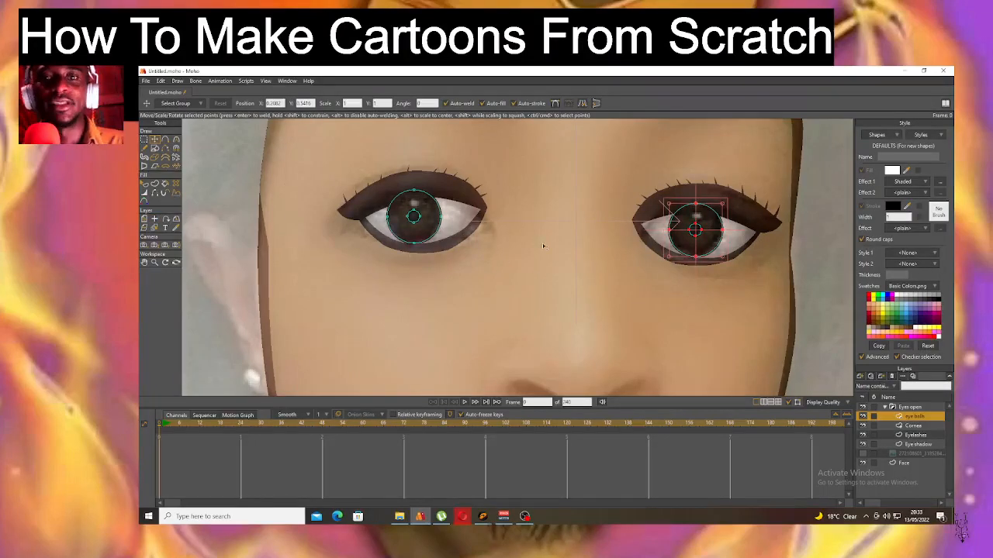
{"action": "left_click_drag", "start_coordinate": [574, 226], "coordinate": [630, 214]}
{"action": "left_click", "coordinate": [161, 80]}
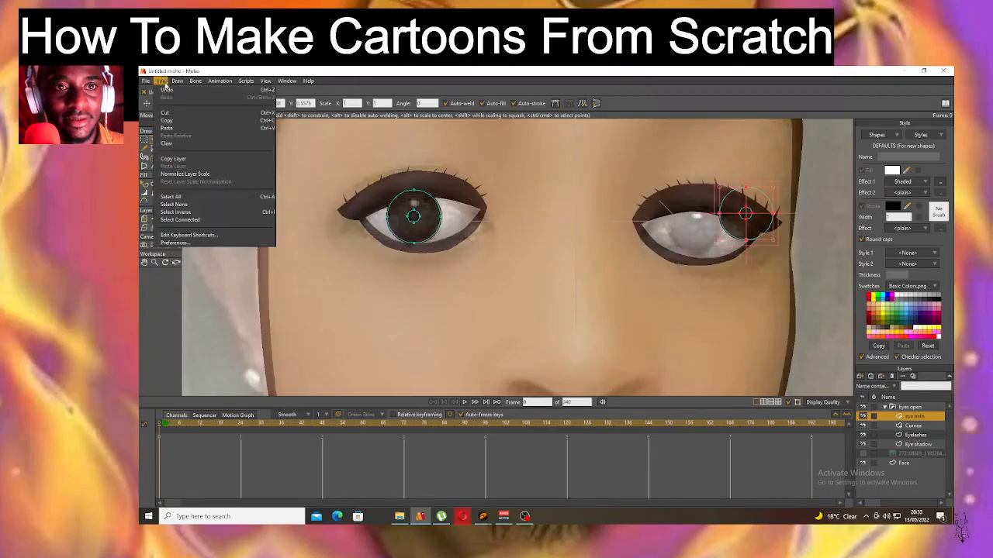
{"action": "left_click", "coordinate": [169, 91]}
Test the mask by shifting the whole eye balls layer sideways with Transform Layer, and undo the shift.
{"action": "left_click", "coordinate": [144, 219]}
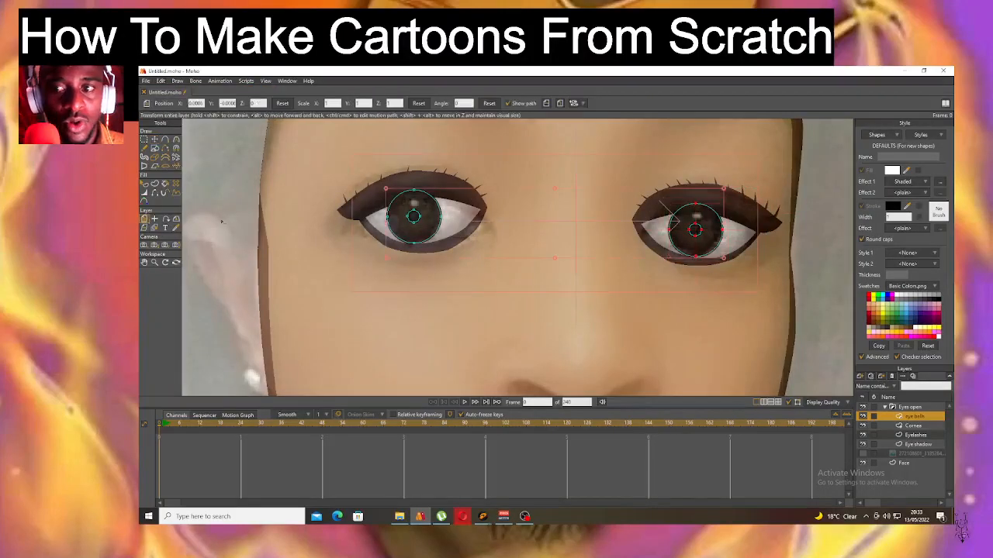
{"action": "mouse_move", "coordinate": [571, 253]}
{"action": "left_mouse_down"}
{"action": "mouse_move", "coordinate": [614, 246]}
{"action": "mouse_move", "coordinate": [545, 244]}
{"action": "mouse_move", "coordinate": [554, 242]}
{"action": "left_mouse_up"}
{"action": "left_click", "coordinate": [160, 80]}
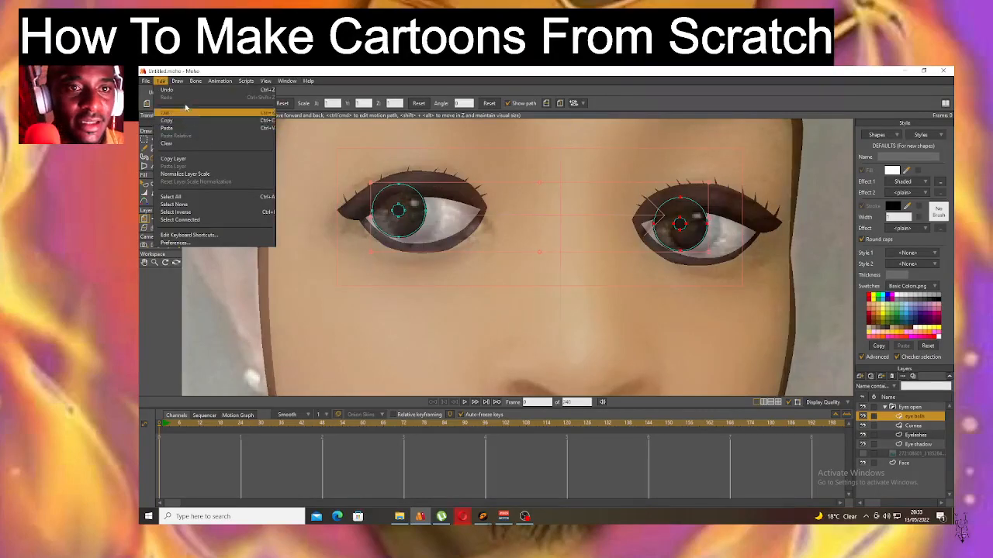
{"action": "left_click", "coordinate": [178, 91]}
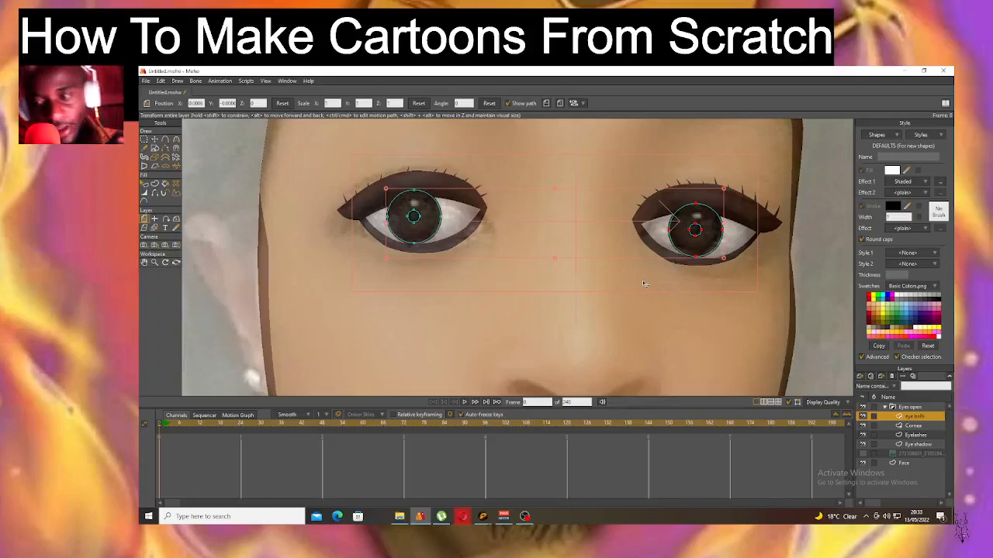
Select the Eye shadow layer inside the "Eyes open" group and activate Add Point for drawing the eyebrows.
{"action": "left_click", "coordinate": [911, 408]}
{"action": "scroll", "coordinate": [606, 255], "scroll_direction": "down", "scroll_amount": 5}
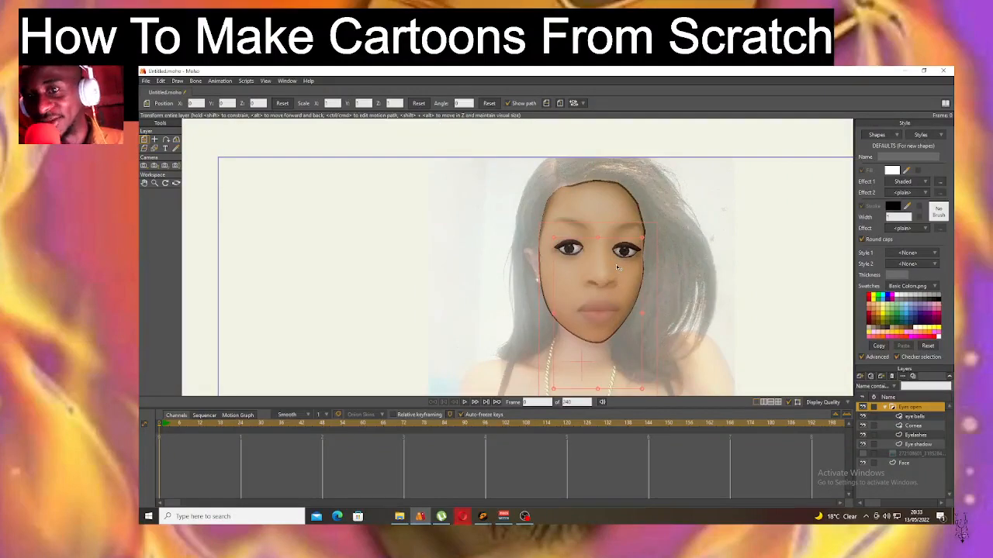
{"action": "scroll", "coordinate": [615, 265], "scroll_direction": "up", "scroll_amount": 2}
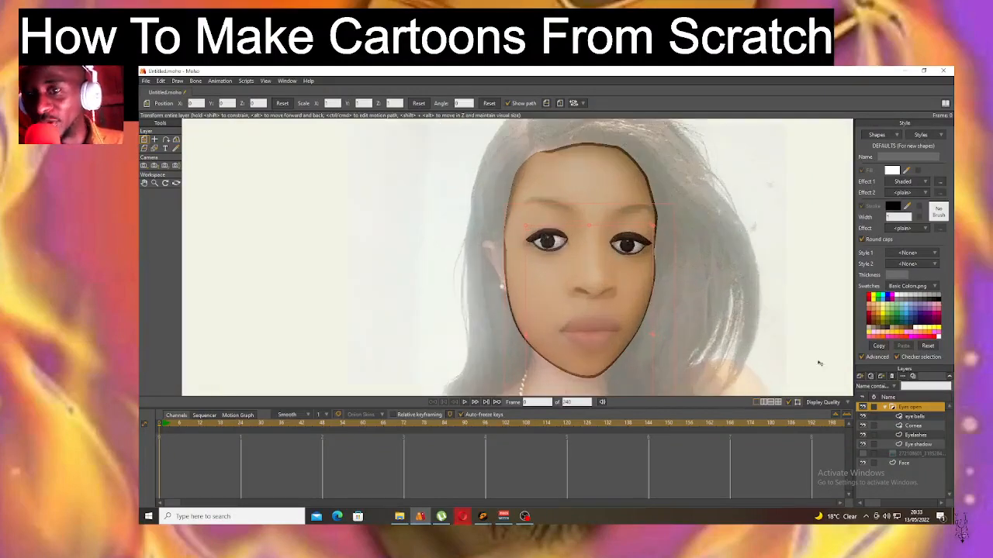
{"action": "left_click", "coordinate": [916, 435]}
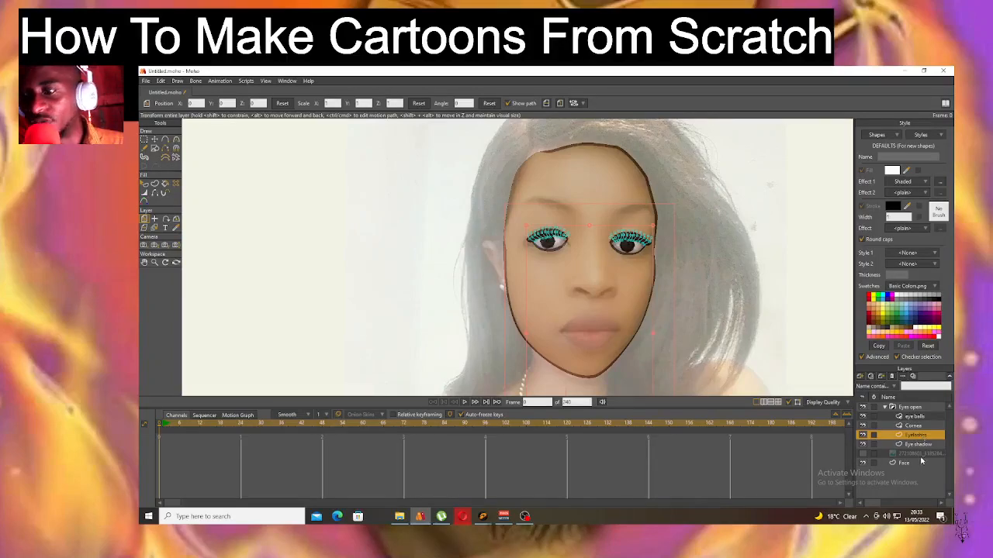
{"action": "left_click", "coordinate": [923, 446]}
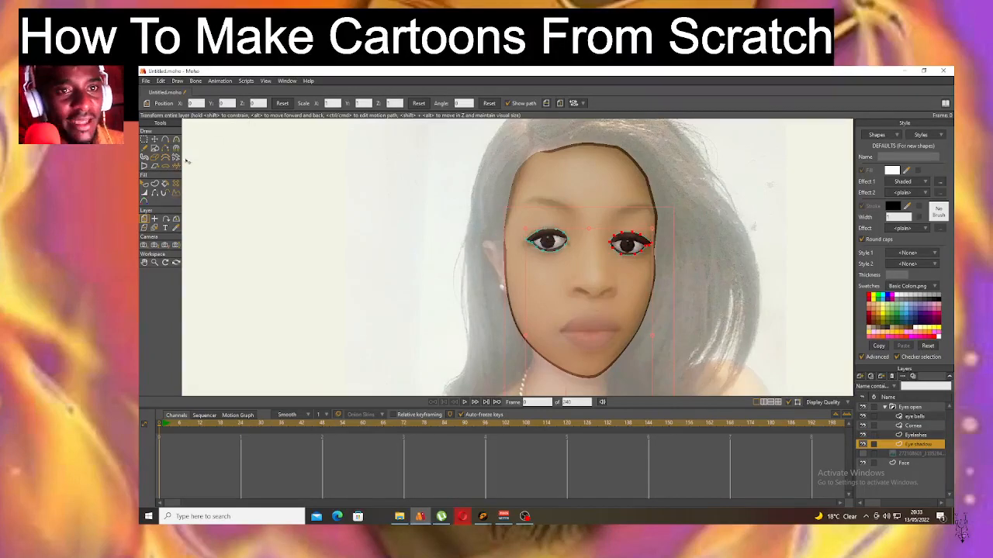
{"action": "left_click", "coordinate": [165, 140]}
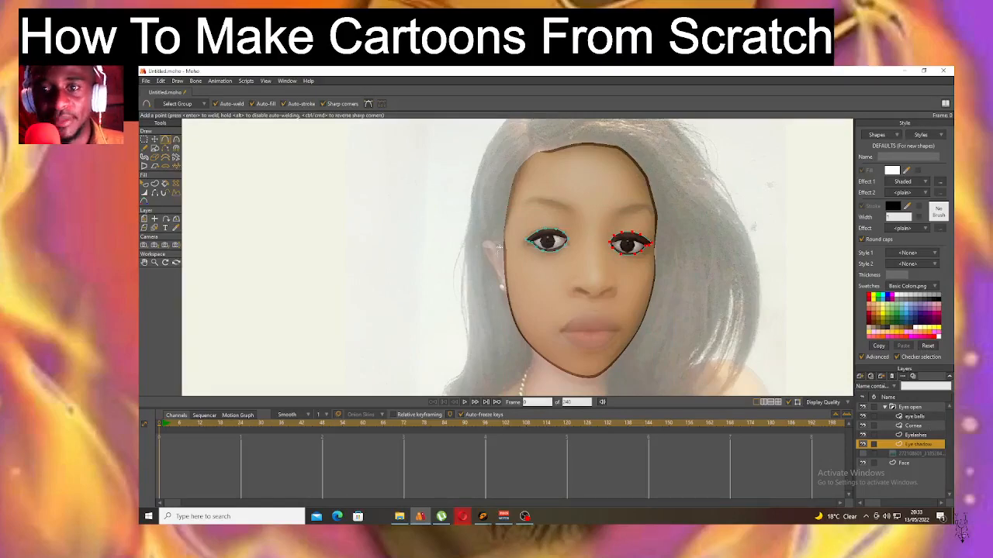
{"action": "scroll", "coordinate": [499, 246], "scroll_direction": "up", "scroll_amount": 5}
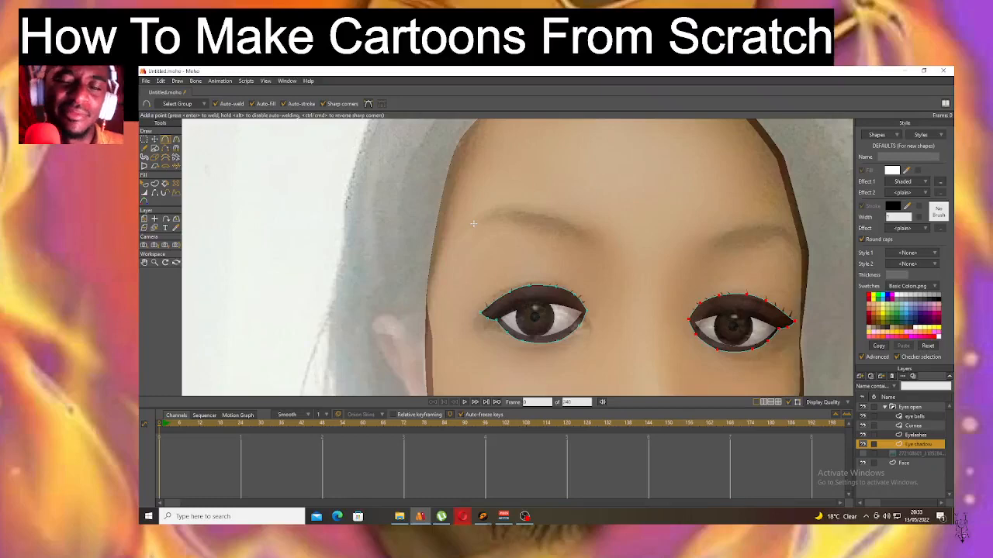
{"action": "left_click", "coordinate": [486, 219]}
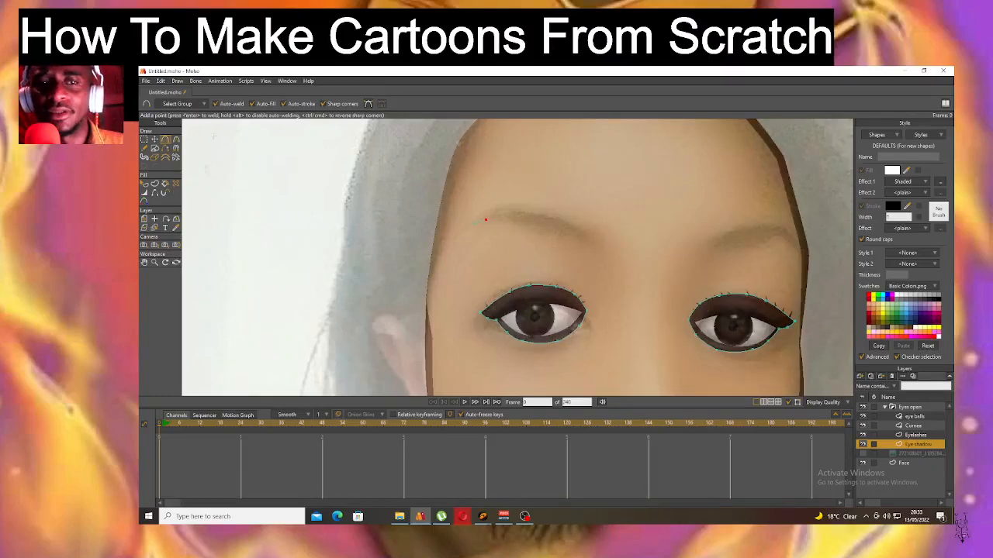
{"action": "left_click", "coordinate": [159, 81]}
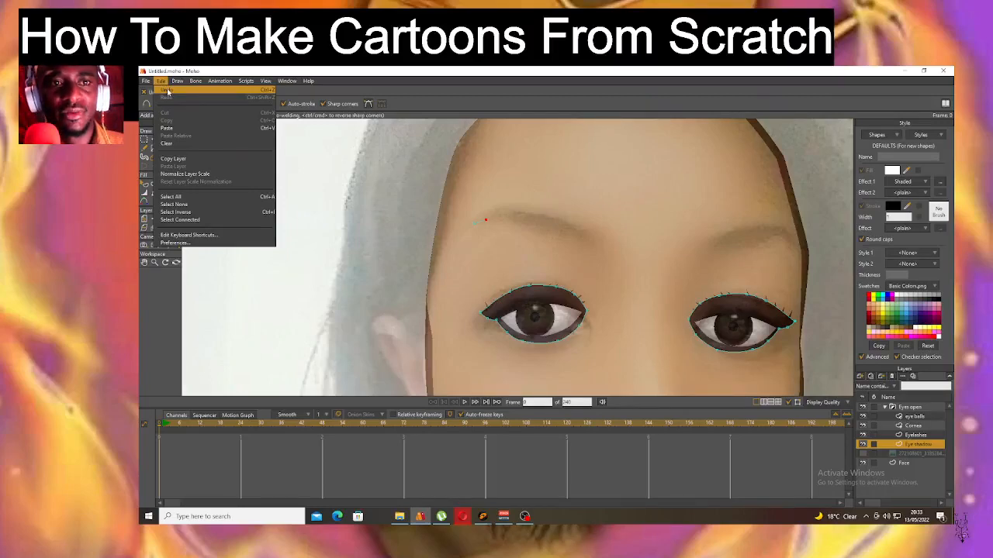
{"action": "left_click", "coordinate": [167, 91]}
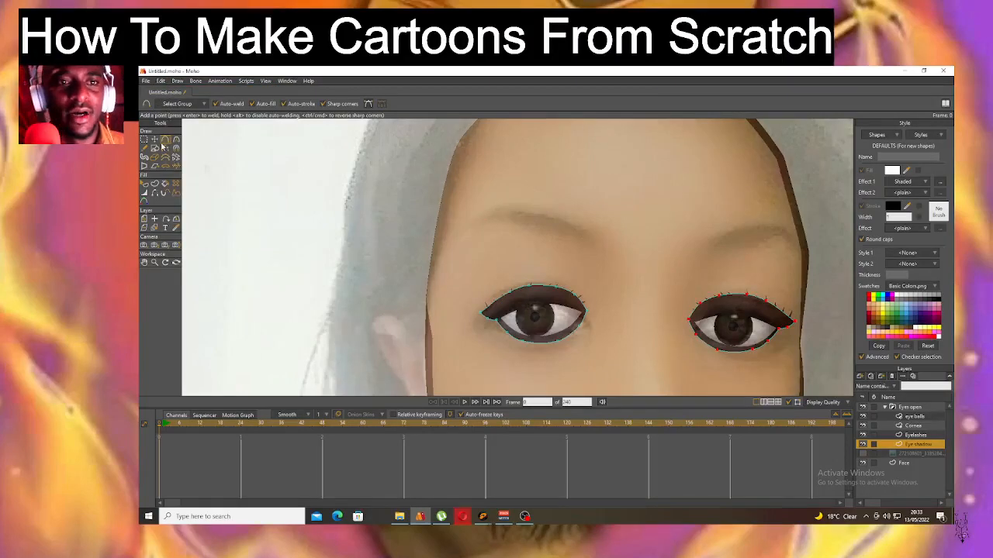
Trace each of the two eyebrows with an open four-point curve using Add Point, following the brows on the reference.
{"action": "left_click", "coordinate": [474, 225]}
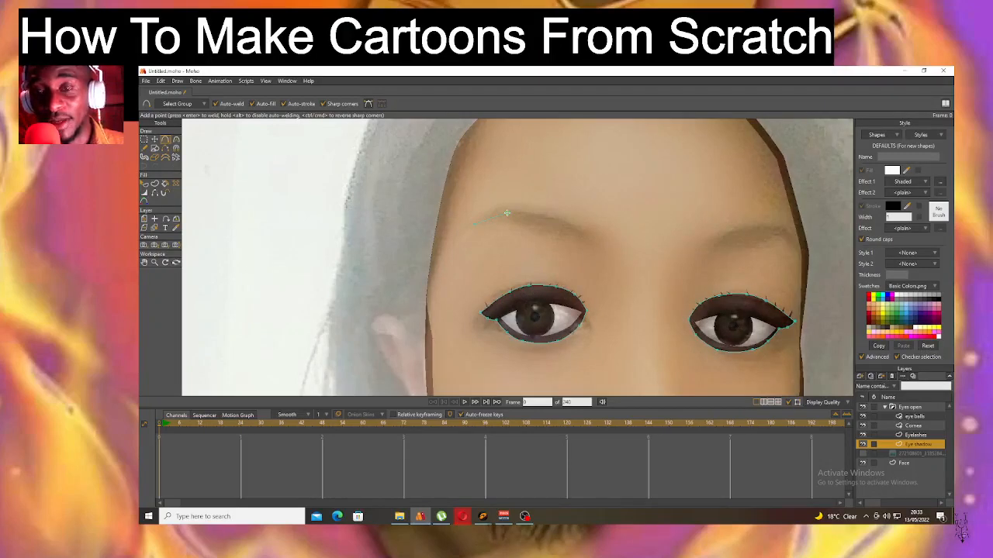
{"action": "left_click", "coordinate": [564, 227]}
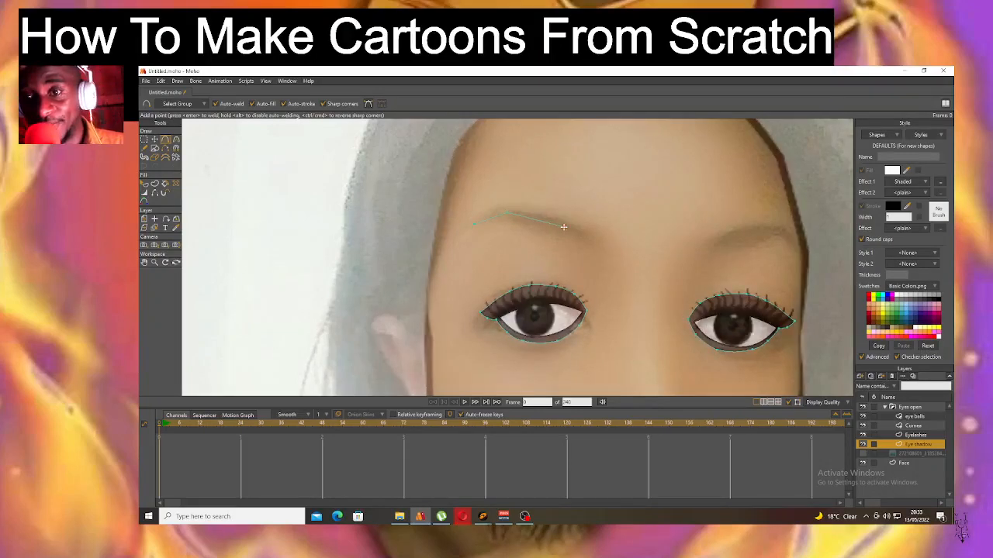
{"action": "left_click", "coordinate": [586, 231]}
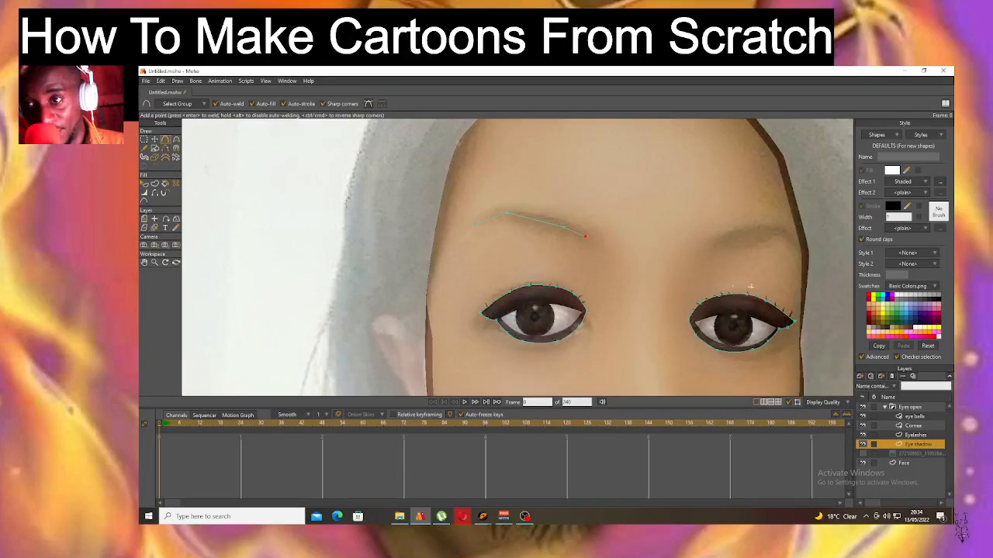
{"action": "left_click", "coordinate": [713, 244]}
{"action": "left_click", "coordinate": [734, 236]}
{"action": "left_click", "coordinate": [770, 230]}
{"action": "left_click", "coordinate": [798, 244]}
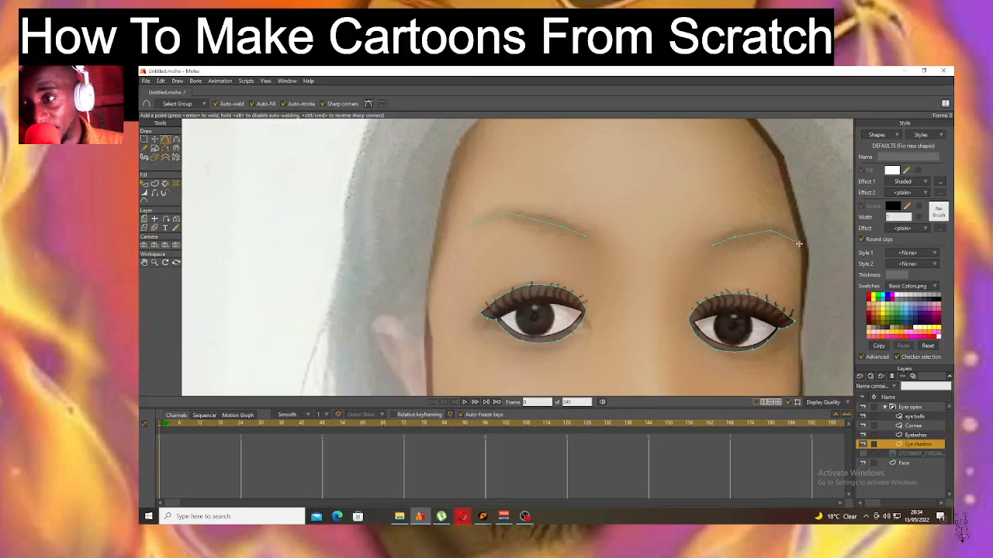
Lasso both eyebrow curves with Select Shape edges and create a black stroke-only shape from them.
{"action": "left_click", "coordinate": [155, 185]}
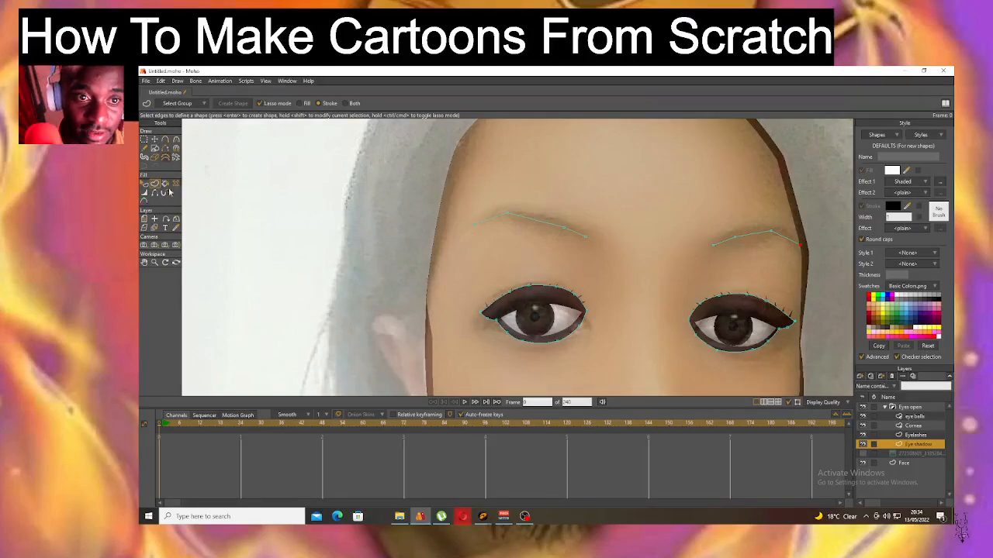
{"action": "mouse_move", "coordinate": [501, 236]}
{"action": "left_mouse_down"}
{"action": "mouse_move", "coordinate": [463, 250]}
{"action": "mouse_move", "coordinate": [496, 121]}
{"action": "left_mouse_up"}
{"action": "mouse_move", "coordinate": [799, 152]}
{"action": "left_mouse_down"}
{"action": "mouse_move", "coordinate": [781, 301]}
{"action": "mouse_move", "coordinate": [674, 261]}
{"action": "mouse_move", "coordinate": [466, 245]}
{"action": "left_mouse_up"}
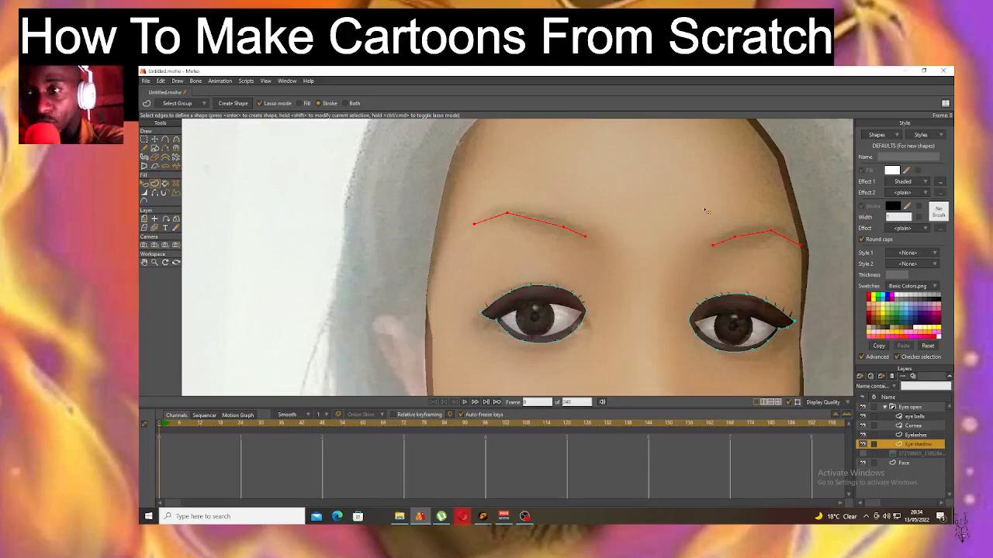
{"action": "key", "text": "Return"}
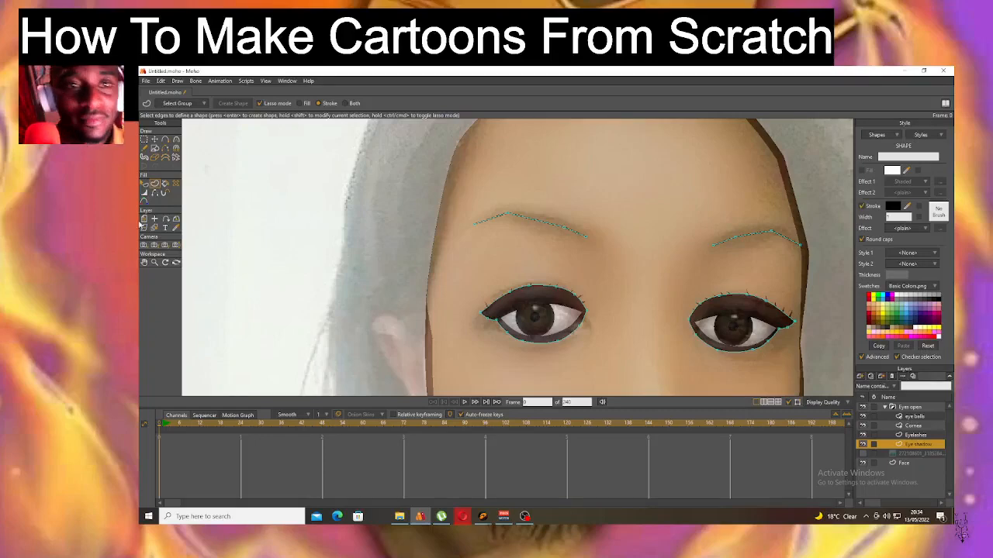
Thicken the middle points of the eyebrow over the left-hand eye with Line Width, keeping its ends thin.
{"action": "left_click", "coordinate": [145, 193]}
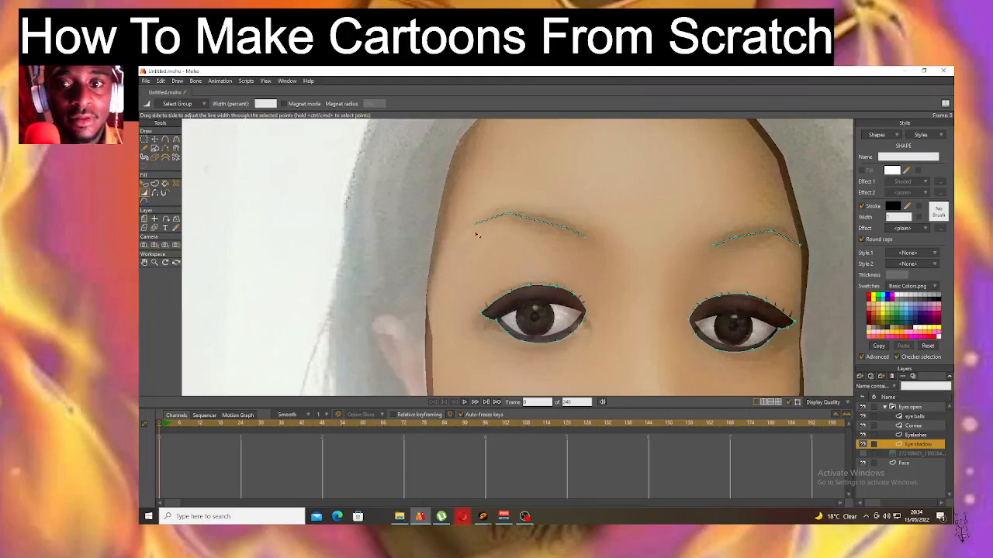
{"action": "left_click_drag", "start_coordinate": [509, 219], "coordinate": [588, 283]}
{"action": "left_click_drag", "start_coordinate": [566, 228], "coordinate": [646, 322]}
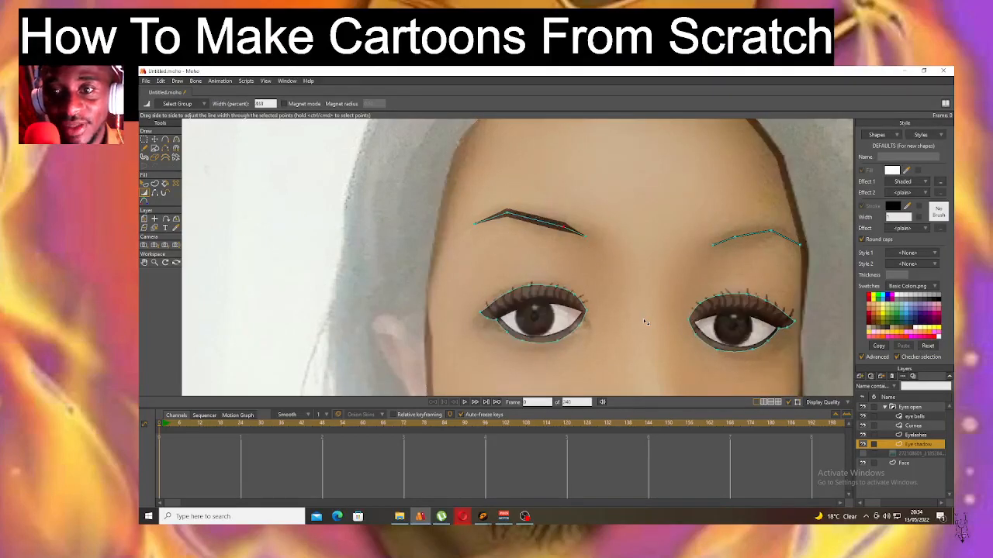
{"action": "left_click", "coordinate": [474, 224]}
Thicken the points of the eyebrow over the right-hand eye with Line Width, from its inner end to its outer end.
{"action": "left_click_drag", "start_coordinate": [707, 245], "coordinate": [755, 273]}
{"action": "mouse_move", "coordinate": [735, 235]}
{"action": "left_mouse_down"}
{"action": "mouse_move", "coordinate": [784, 238]}
{"action": "mouse_move", "coordinate": [843, 332]}
{"action": "mouse_move", "coordinate": [837, 279]}
{"action": "left_mouse_up"}
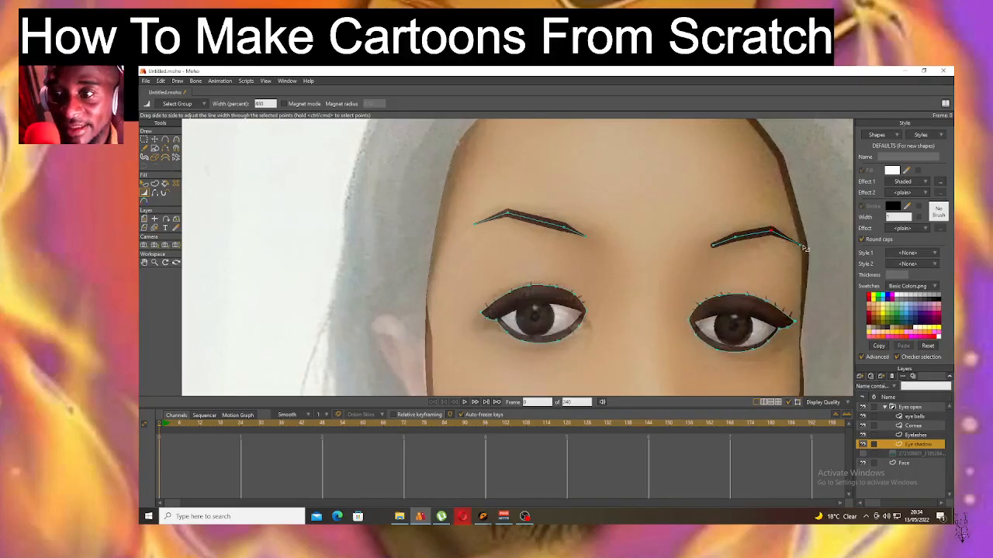
{"action": "left_click_drag", "start_coordinate": [799, 245], "coordinate": [883, 361]}
{"action": "left_click_drag", "start_coordinate": [917, 445], "coordinate": [944, 504]}
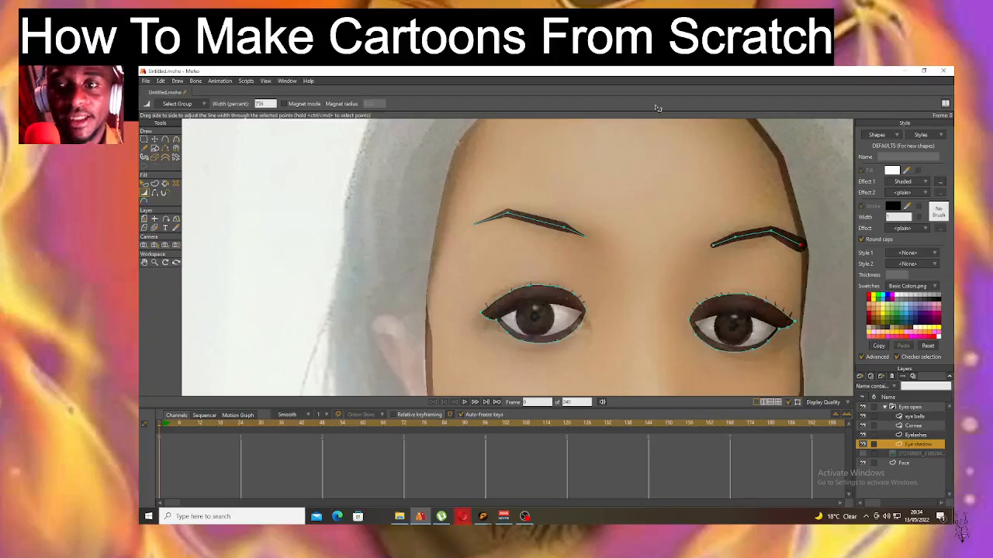
Show the eye reference photo layer and lower the whole left-hand eyebrow onto the photo's brow with Transform Points.
{"action": "left_click", "coordinate": [154, 140]}
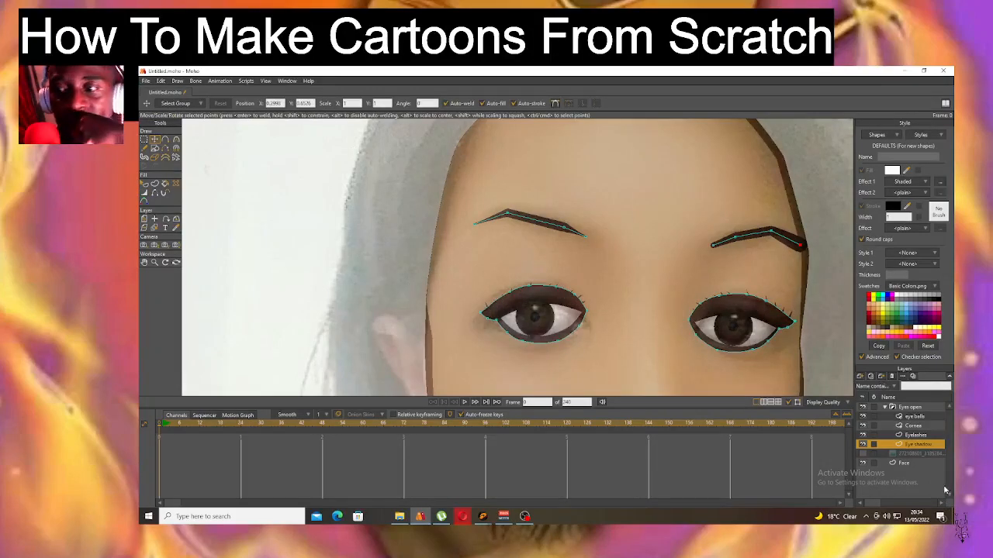
{"action": "left_click", "coordinate": [863, 455]}
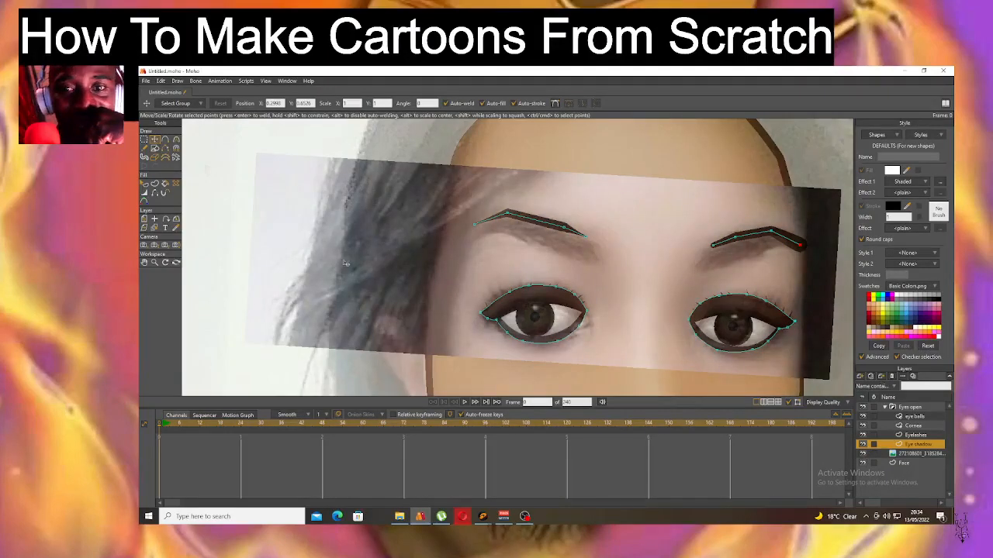
{"action": "double_click", "coordinate": [543, 226]}
{"action": "left_click_drag", "start_coordinate": [544, 225], "coordinate": [537, 240]}
{"action": "left_click", "coordinate": [517, 259]}
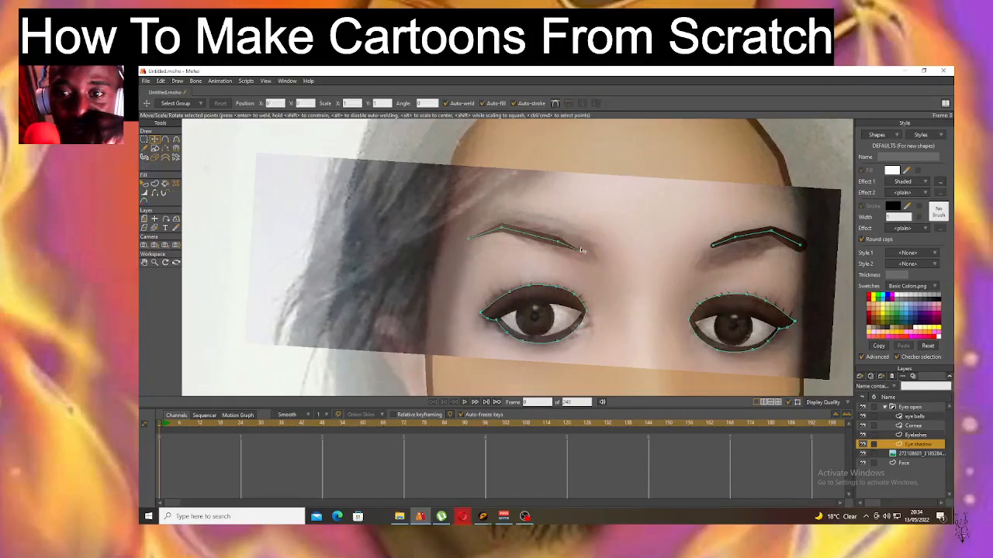
Reshape the left-hand eyebrow by extending its inner points toward the nose and nudging its arch point.
{"action": "left_click_drag", "start_coordinate": [583, 253], "coordinate": [591, 251]}
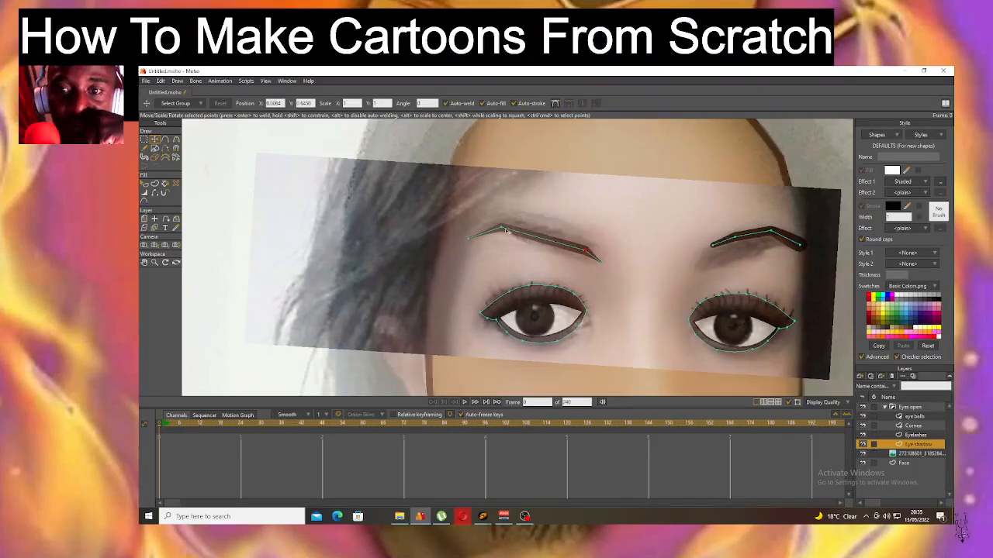
{"action": "left_click_drag", "start_coordinate": [505, 229], "coordinate": [510, 229]}
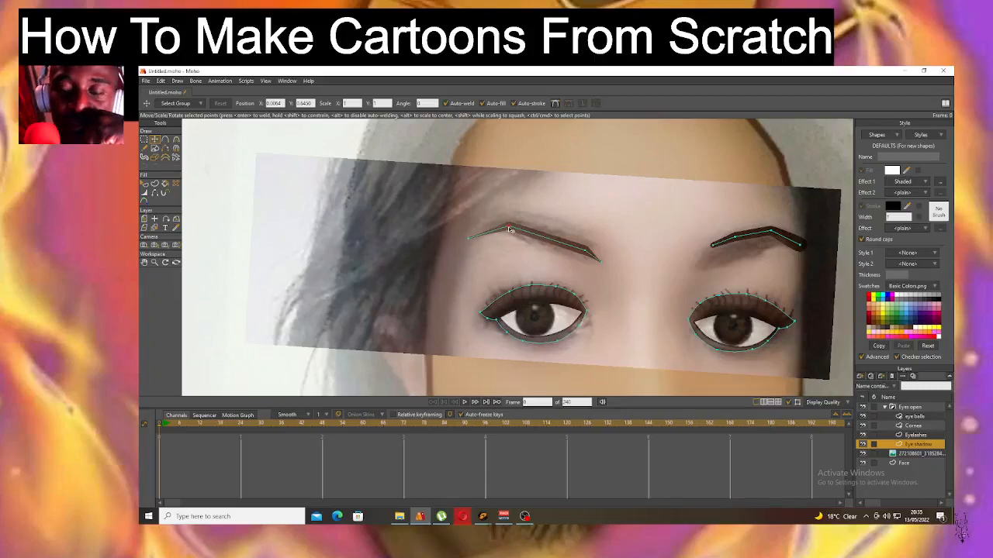
{"action": "left_click", "coordinate": [603, 263]}
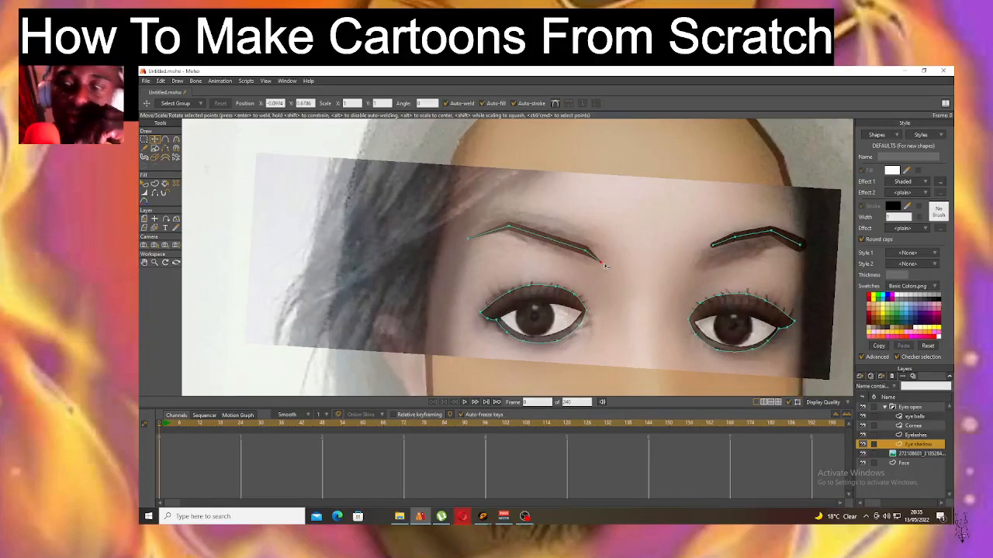
Move the inner and arch points of the right-hand eyebrow down to follow the brow in the reference photo.
{"action": "left_click_drag", "start_coordinate": [714, 246], "coordinate": [699, 268]}
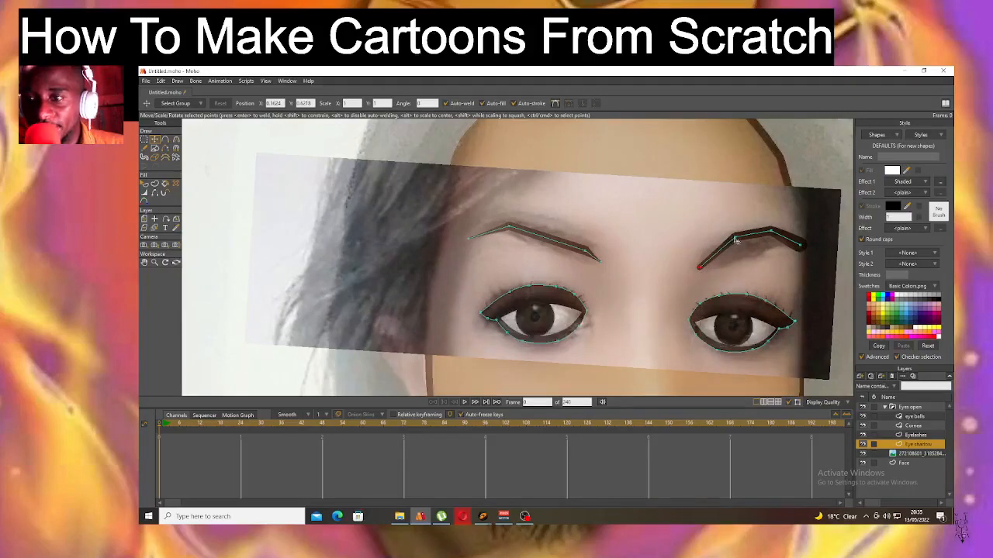
{"action": "left_click_drag", "start_coordinate": [733, 237], "coordinate": [714, 258]}
{"action": "left_click_drag", "start_coordinate": [773, 228], "coordinate": [797, 247]}
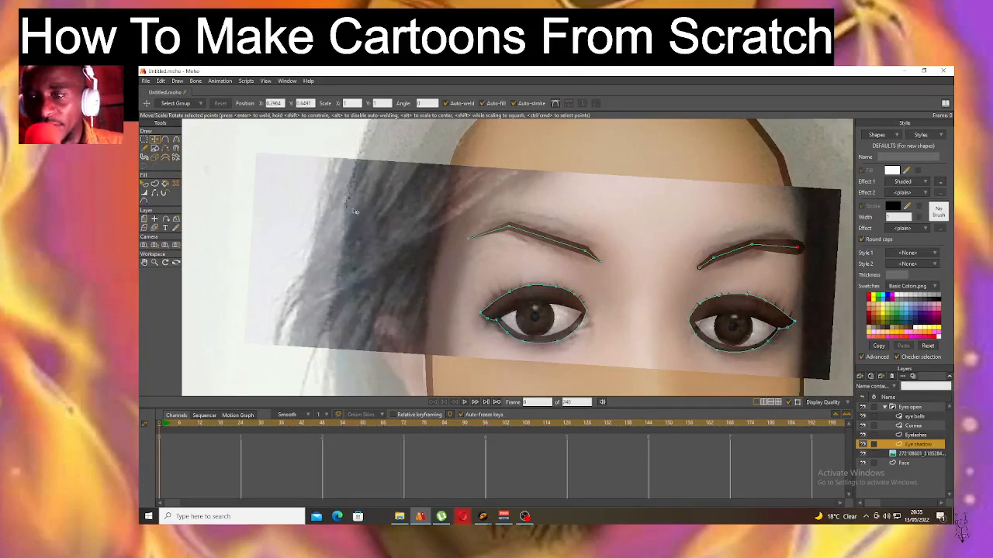
Adjust the eyebrow line widths, thickening both inner ends and thinning the right-hand eyebrow's outer end.
{"action": "left_click", "coordinate": [144, 192]}
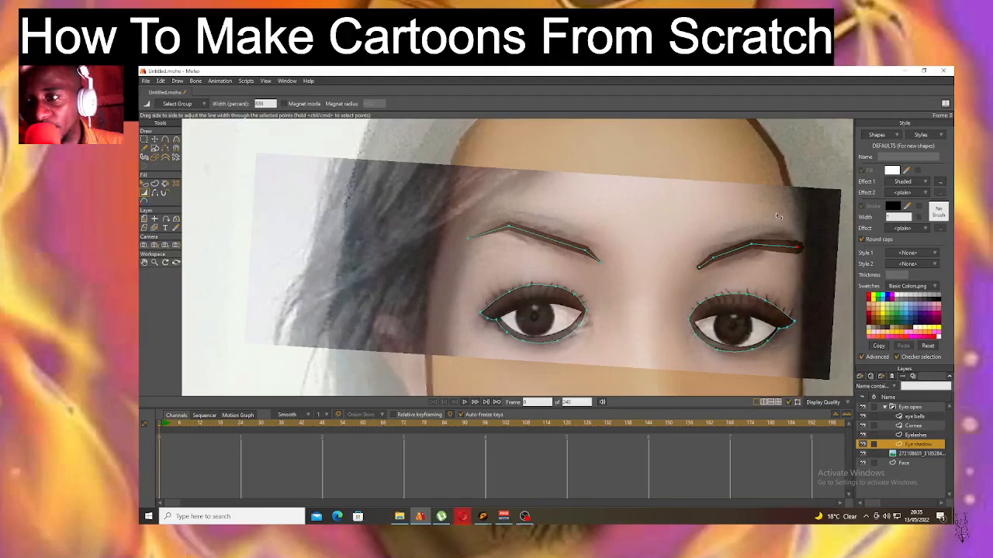
{"action": "left_click_drag", "start_coordinate": [701, 128], "coordinate": [679, 104]}
{"action": "left_click_drag", "start_coordinate": [707, 270], "coordinate": [778, 296]}
{"action": "left_click_drag", "start_coordinate": [589, 254], "coordinate": [612, 266]}
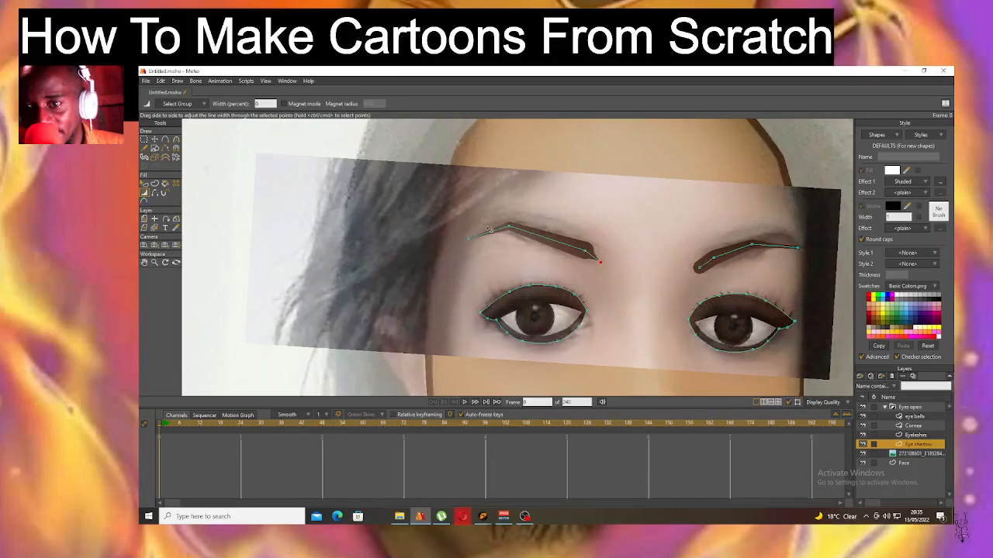
Shorten the left-hand eyebrow's pointed inner end and raise its arch point slightly with Transform Points.
{"action": "left_click", "coordinate": [155, 140]}
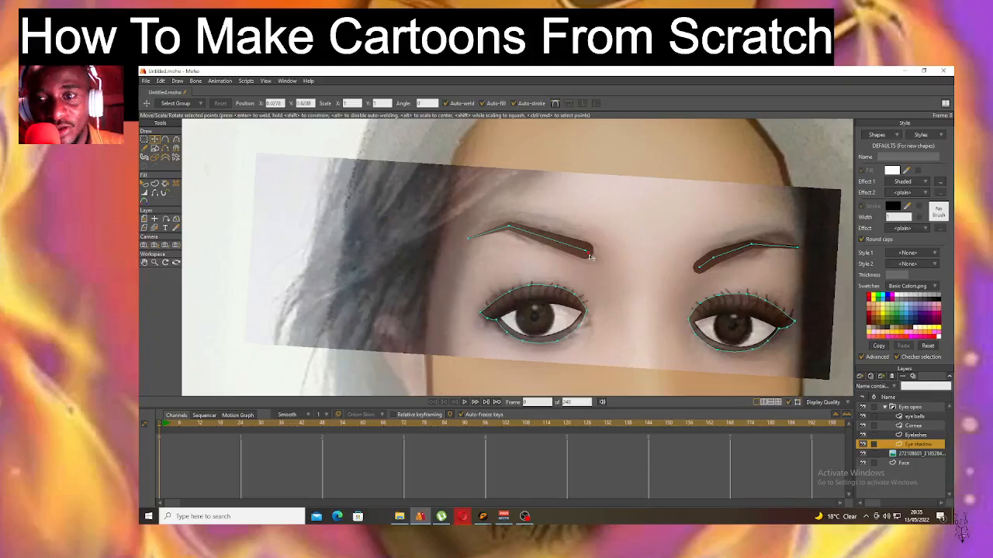
{"action": "left_click_drag", "start_coordinate": [509, 227], "coordinate": [515, 224]}
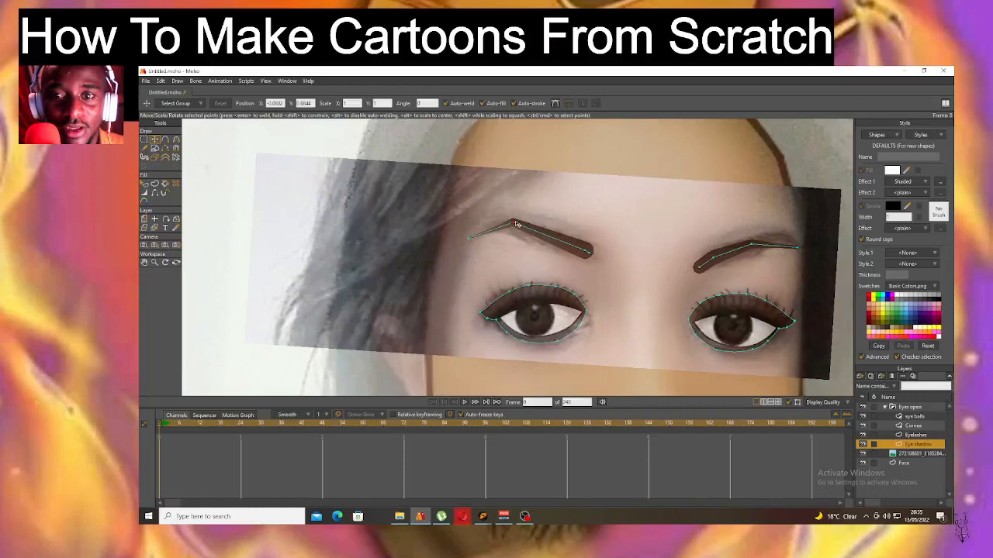
{"action": "left_click", "coordinate": [177, 141]}
Fine-tune the outer ends with Line Width, thickening the left-hand eyebrow's tail and refining the right-hand one's.
{"action": "left_click", "coordinate": [144, 193]}
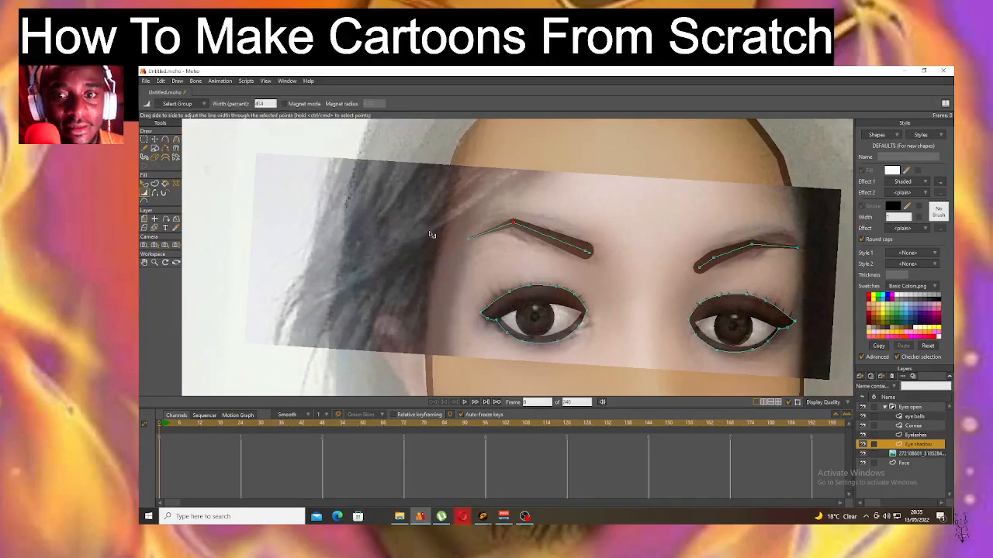
{"action": "mouse_move", "coordinate": [498, 249]}
{"action": "left_mouse_down"}
{"action": "mouse_move", "coordinate": [560, 302]}
{"action": "mouse_move", "coordinate": [535, 277]}
{"action": "mouse_move", "coordinate": [557, 267]}
{"action": "left_mouse_up"}
{"action": "left_click", "coordinate": [751, 244]}
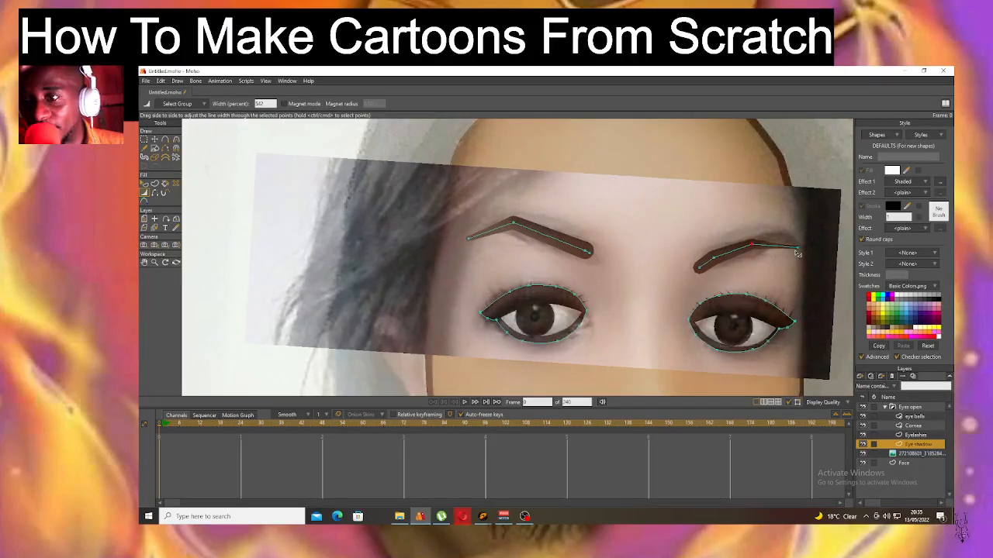
{"action": "left_click", "coordinate": [797, 246]}
{"action": "left_click_drag", "start_coordinate": [851, 312], "coordinate": [793, 259]}
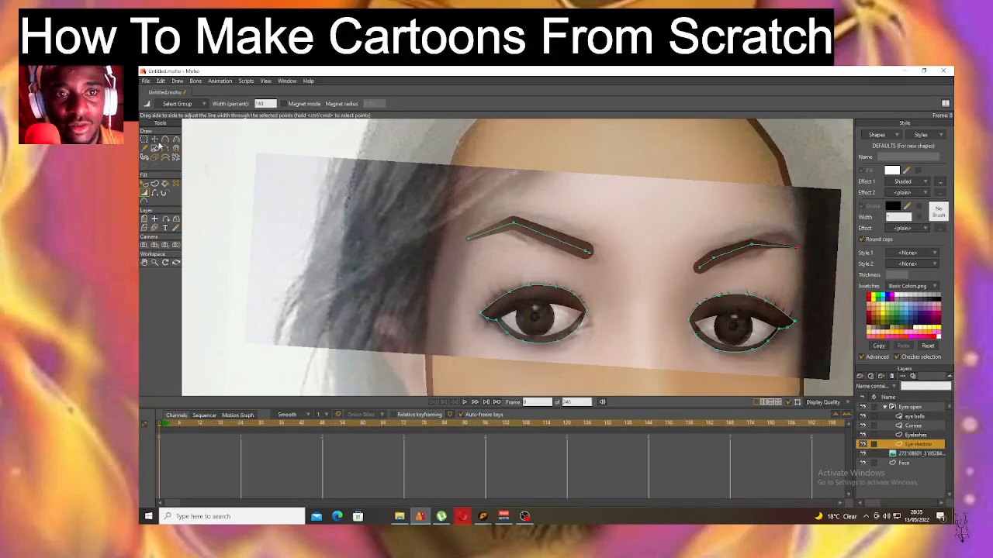
Move the right-hand eyebrow's arch point up and outward, and reposition its inner and outer ends to match the reference brow.
{"action": "left_click", "coordinate": [154, 140]}
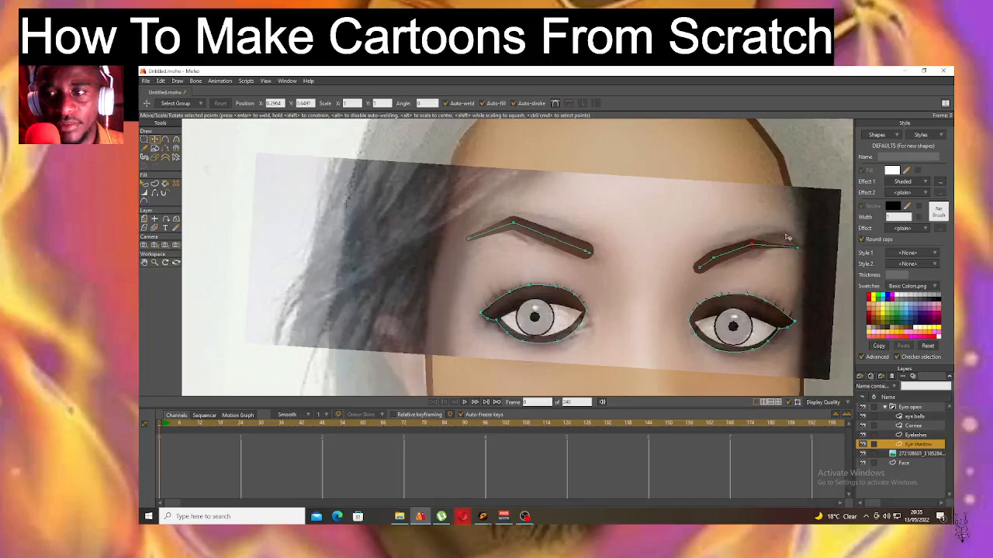
{"action": "left_click_drag", "start_coordinate": [751, 247], "coordinate": [807, 255]}
{"action": "mouse_move", "coordinate": [714, 258]}
{"action": "left_mouse_down"}
{"action": "mouse_move", "coordinate": [738, 256]}
{"action": "mouse_move", "coordinate": [703, 266]}
{"action": "mouse_move", "coordinate": [713, 261]}
{"action": "left_mouse_up"}
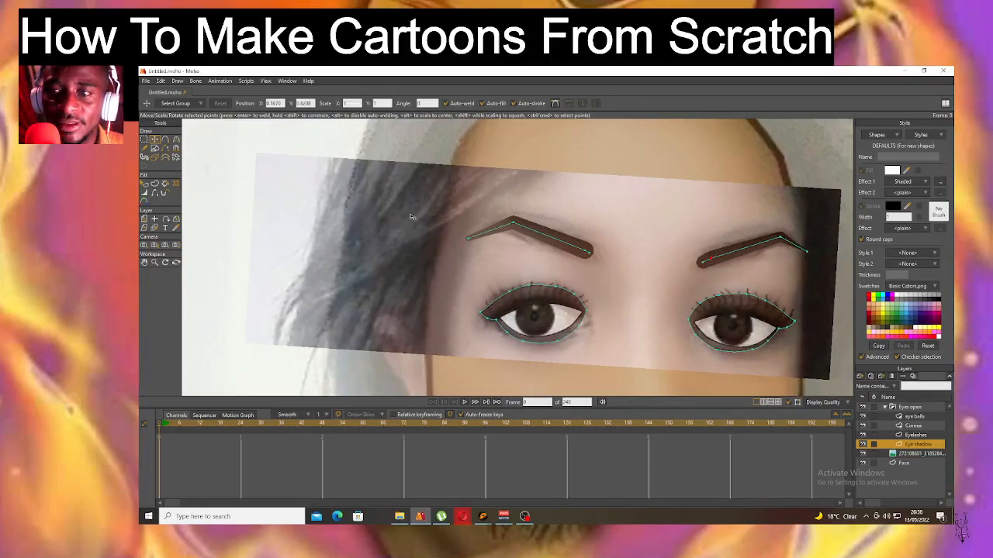
{"action": "left_click", "coordinate": [147, 194]}
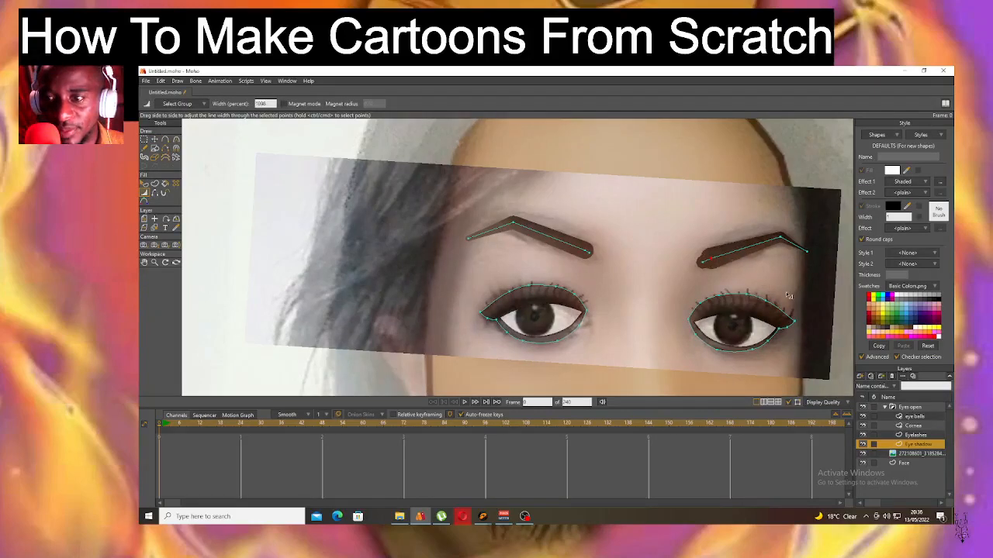
{"action": "left_click", "coordinate": [154, 140]}
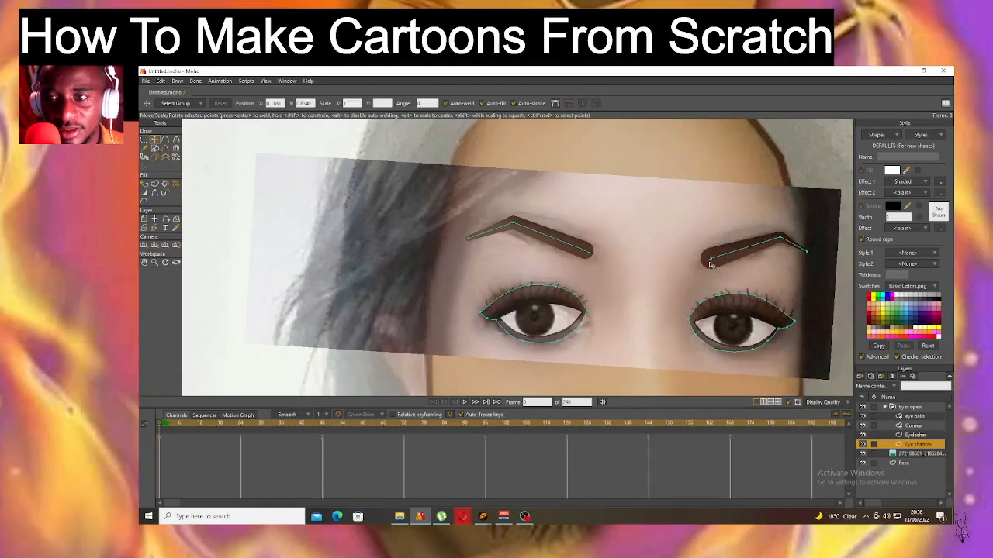
{"action": "scroll", "coordinate": [641, 262], "scroll_direction": "down", "scroll_amount": 2}
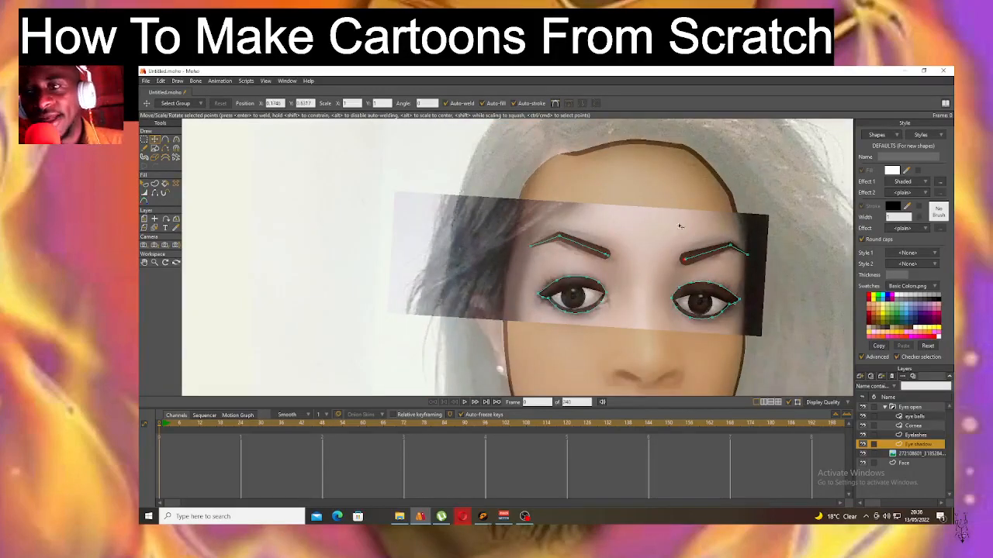
{"action": "scroll", "coordinate": [680, 232], "scroll_direction": "up", "scroll_amount": 2}
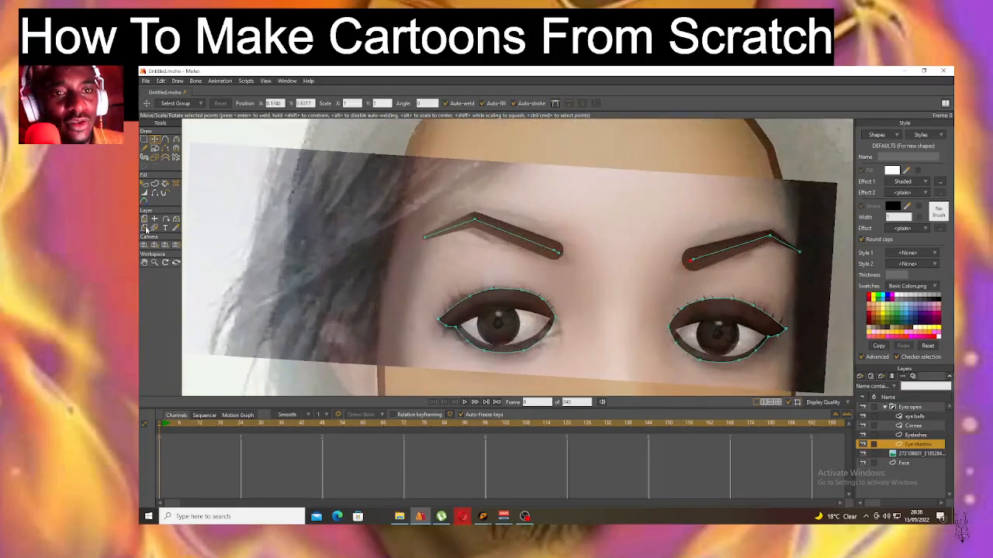
{"action": "left_click", "coordinate": [143, 184]}
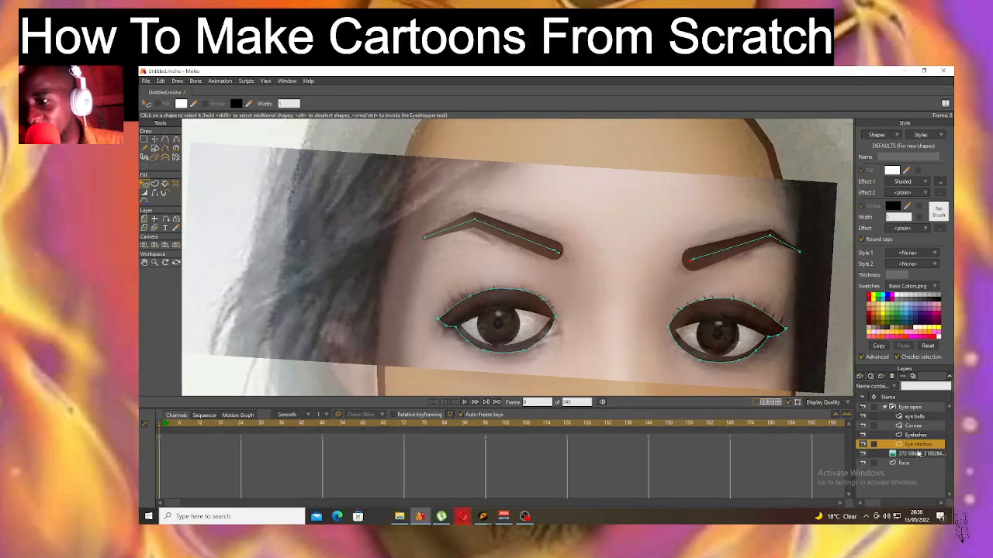
{"action": "left_click", "coordinate": [922, 454]}
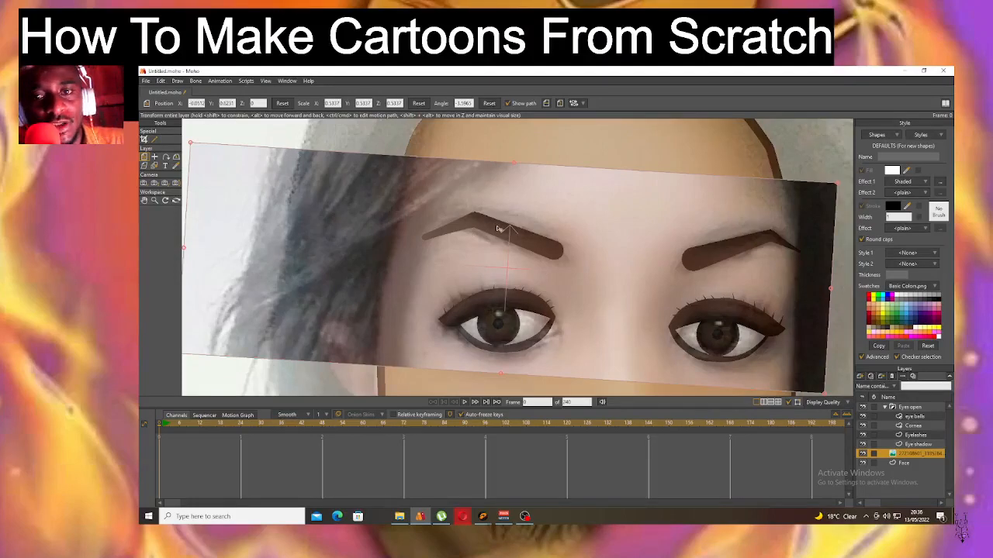
{"action": "left_click", "coordinate": [923, 443]}
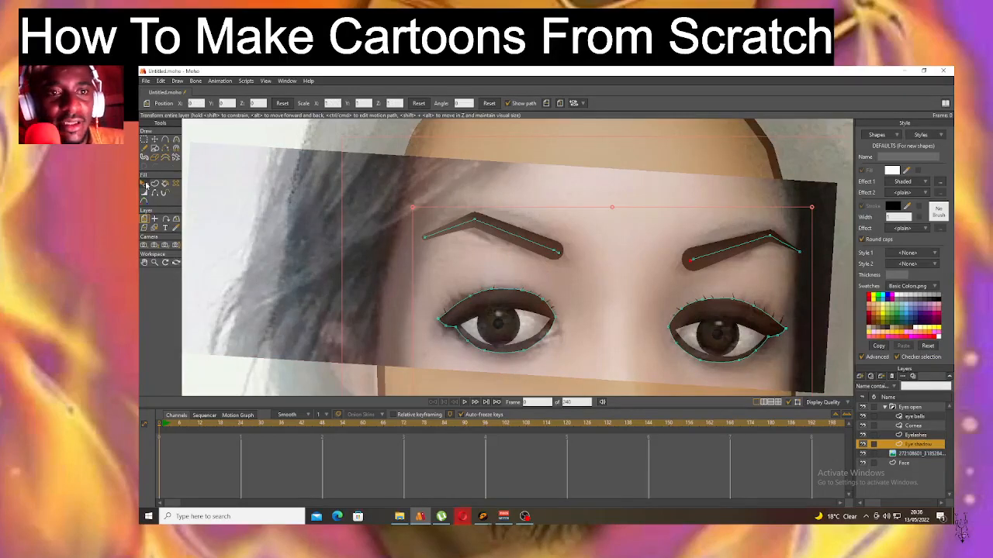
Apply a rough, hair-like brush with a jitter angle of 0 to the eyebrow stroke shape on the Eye shadow layer.
{"action": "left_click", "coordinate": [143, 183]}
{"action": "left_click", "coordinate": [535, 245]}
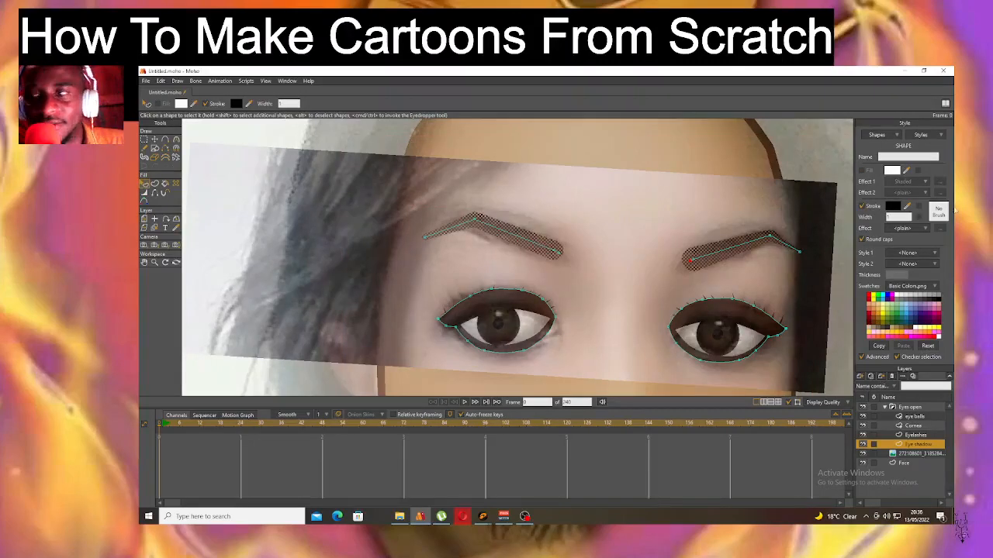
{"action": "left_click", "coordinate": [939, 211]}
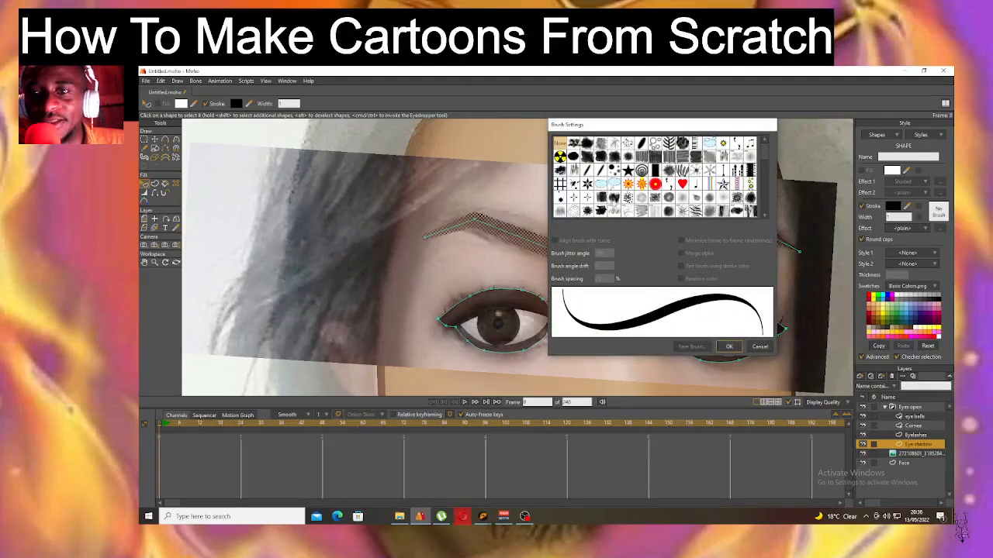
{"action": "left_click", "coordinate": [602, 199]}
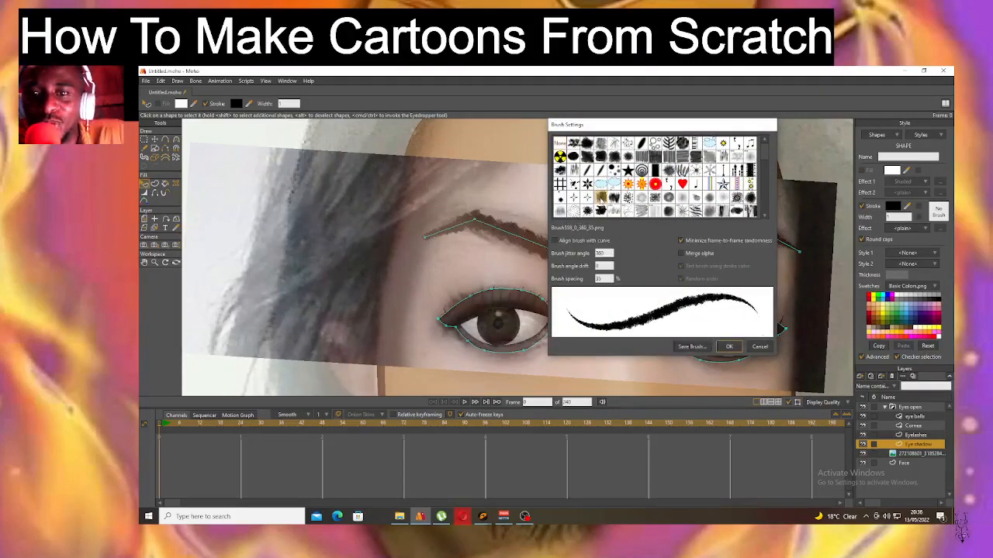
{"action": "double_click", "coordinate": [603, 253]}
{"action": "type", "text": "0"}
{"action": "key", "text": "Tab"}
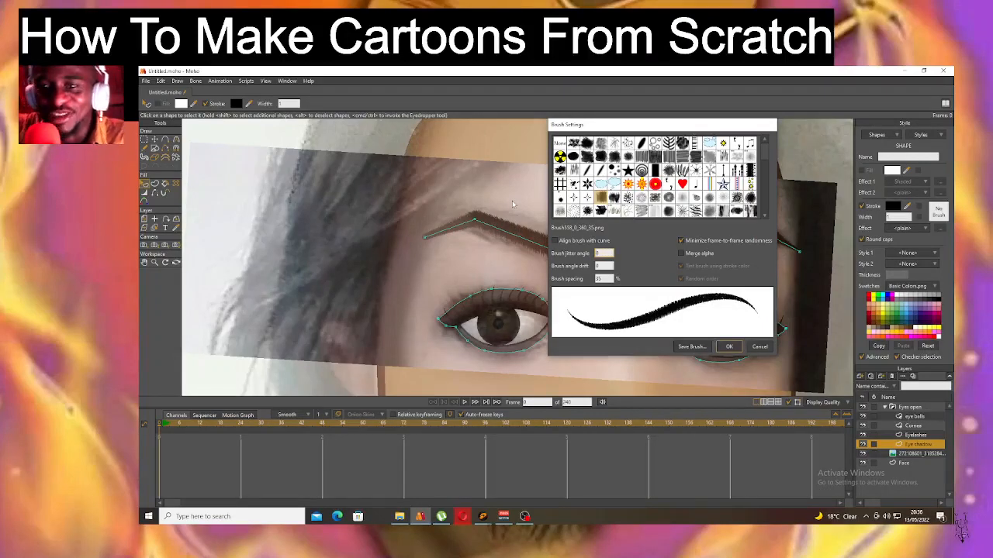
{"action": "left_click", "coordinate": [730, 349]}
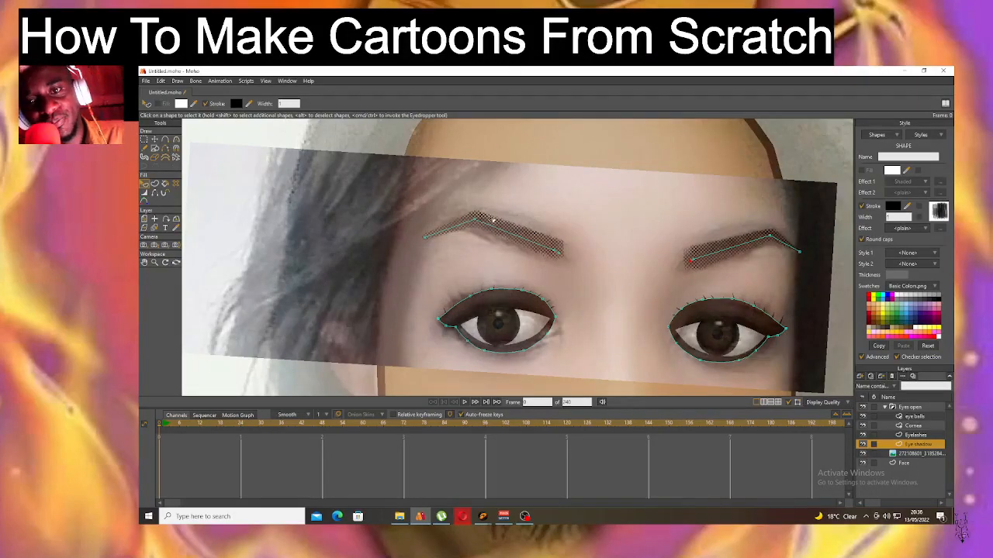
Round the left-hand eyebrow's arch with Curvature and refine its line widths, thinning the outer tail and thickening the arch.
{"action": "left_click", "coordinate": [177, 140]}
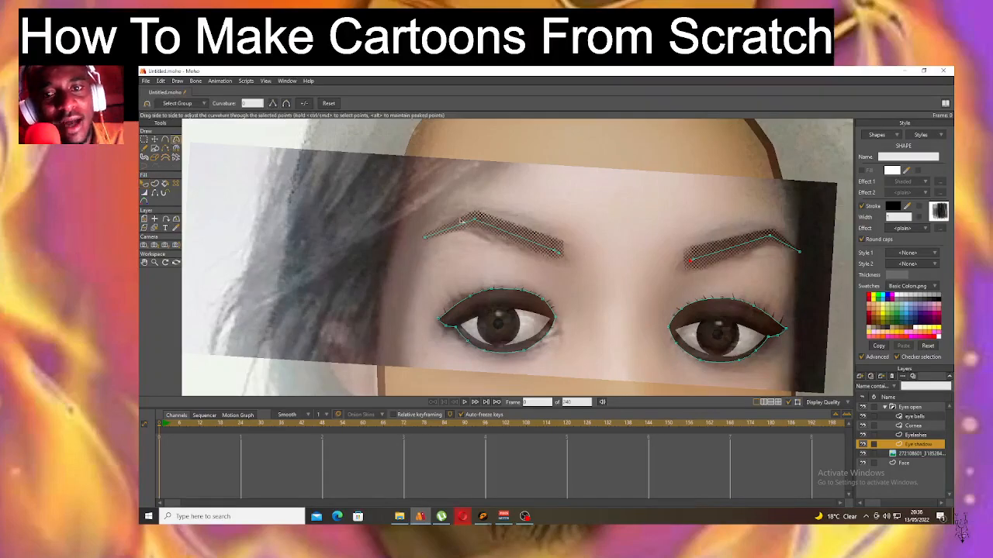
{"action": "left_click", "coordinate": [472, 220]}
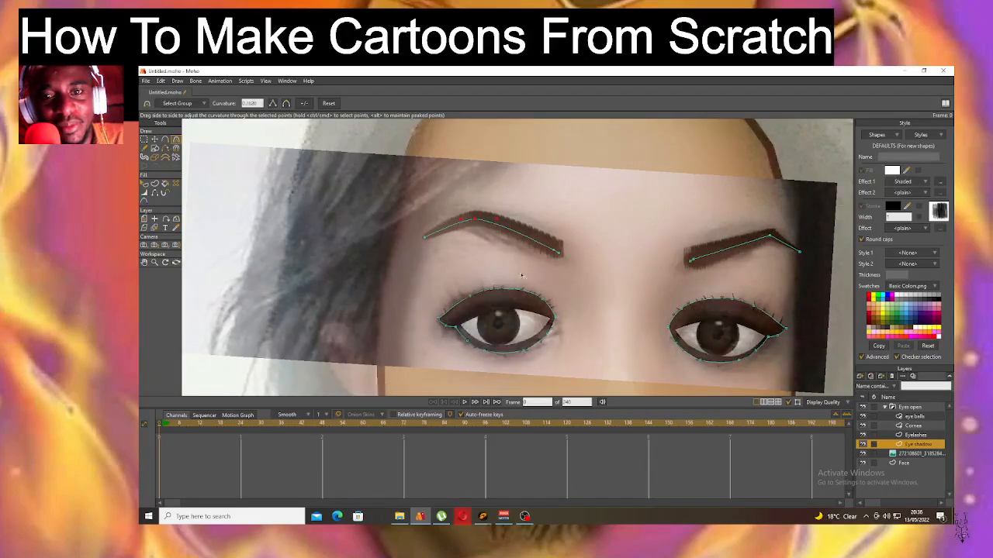
{"action": "left_click", "coordinate": [144, 192]}
{"action": "left_click", "coordinate": [425, 235]}
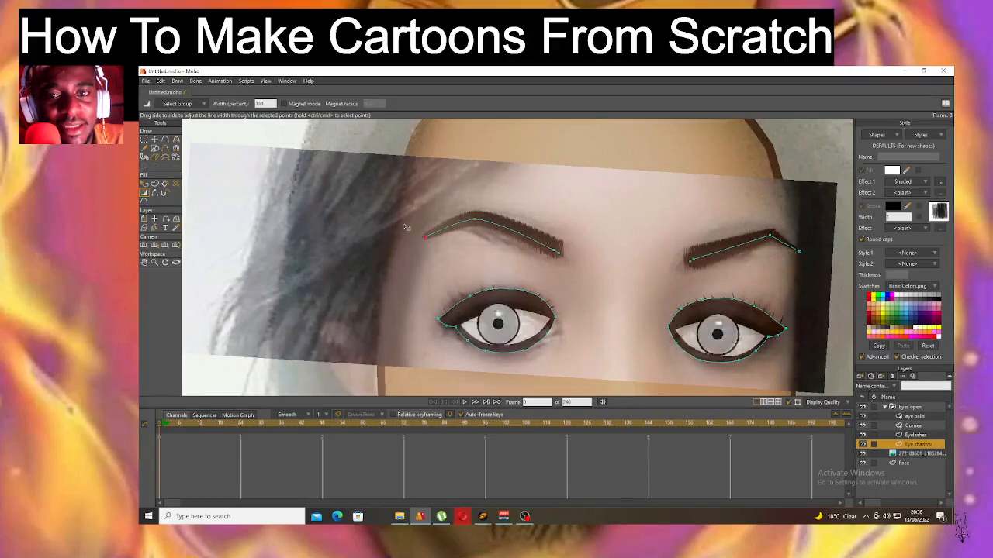
{"action": "left_click_drag", "start_coordinate": [391, 219], "coordinate": [377, 209]}
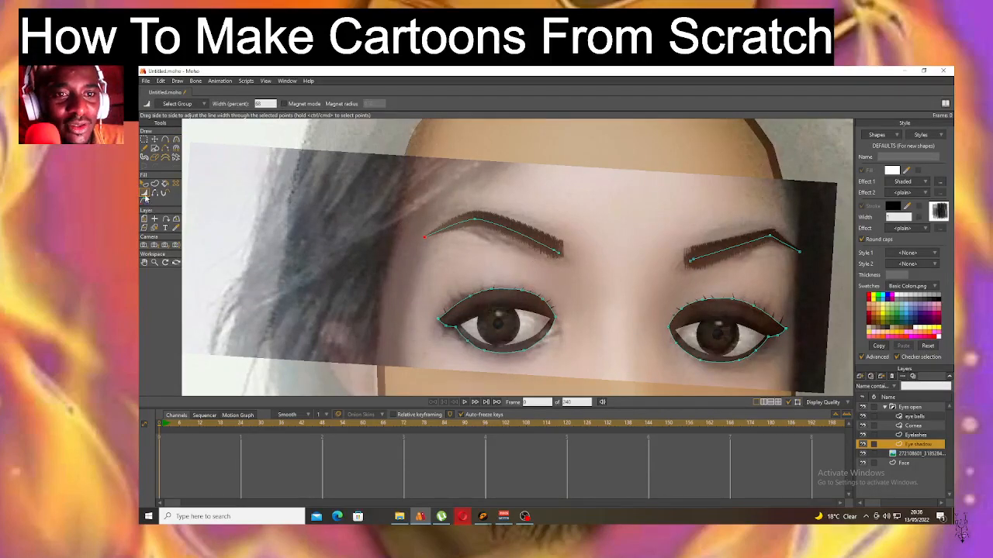
{"action": "left_click_drag", "start_coordinate": [478, 223], "coordinate": [571, 262]}
{"action": "left_click", "coordinate": [559, 254]}
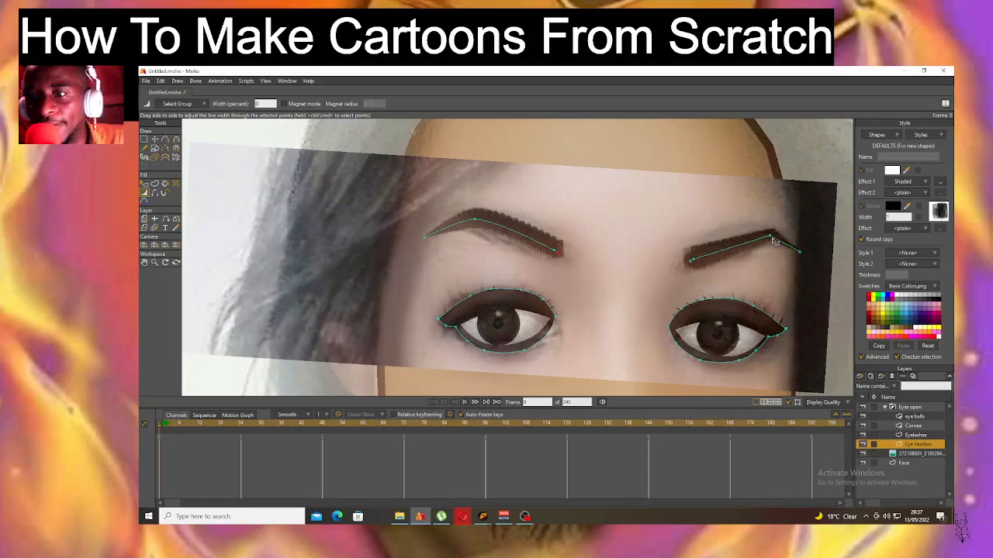
Round the right-hand eyebrow's arch point with the Curvature tool.
{"action": "left_click", "coordinate": [155, 193]}
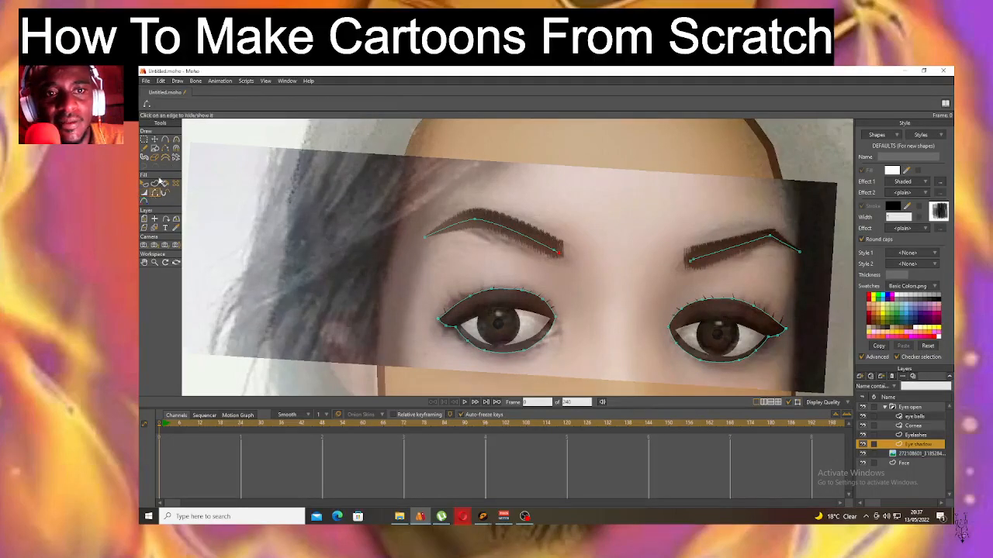
{"action": "left_click", "coordinate": [176, 142]}
{"action": "left_click", "coordinate": [770, 236]}
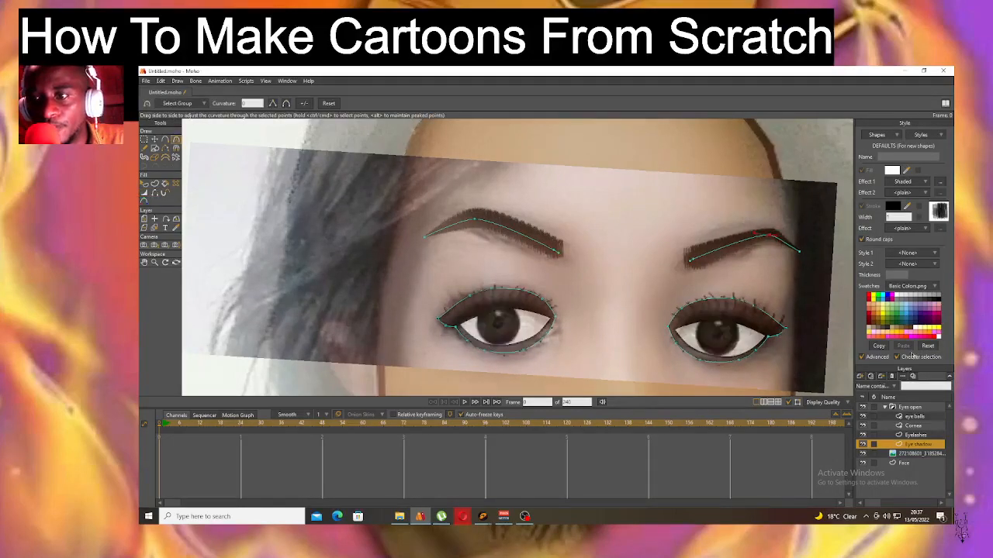
{"action": "scroll", "coordinate": [574, 236], "scroll_direction": "down", "scroll_amount": 3}
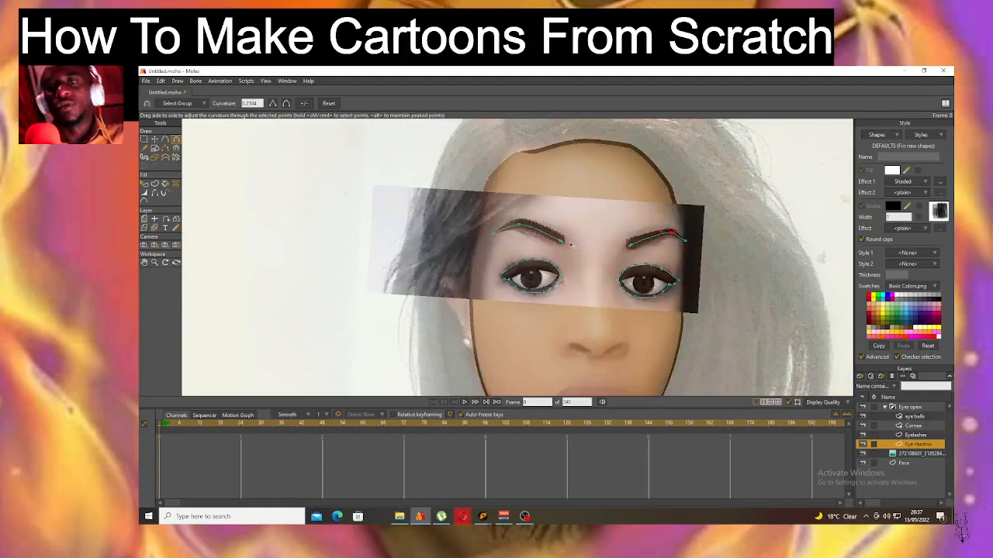
{"action": "scroll", "coordinate": [613, 235], "scroll_direction": "up", "scroll_amount": 2}
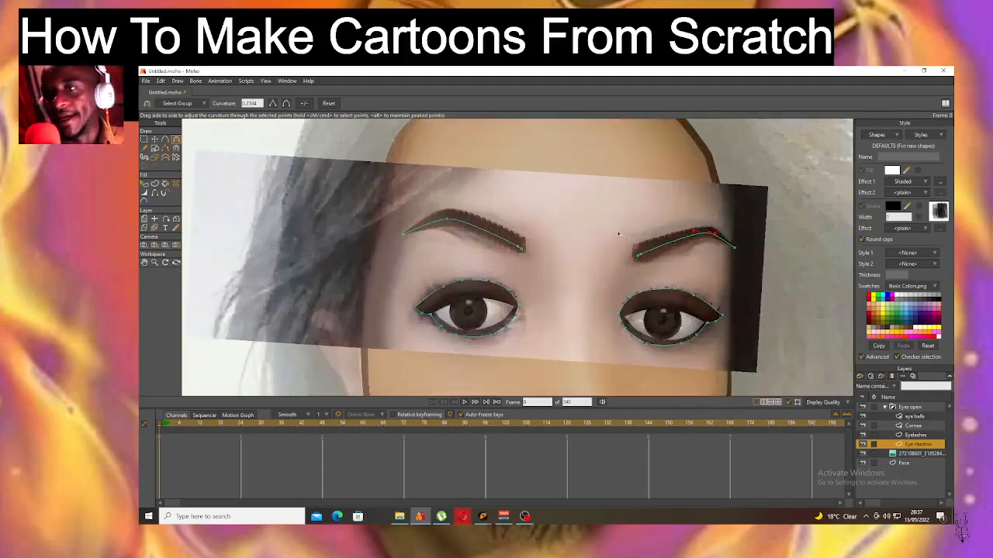
{"action": "left_click", "coordinate": [894, 208]}
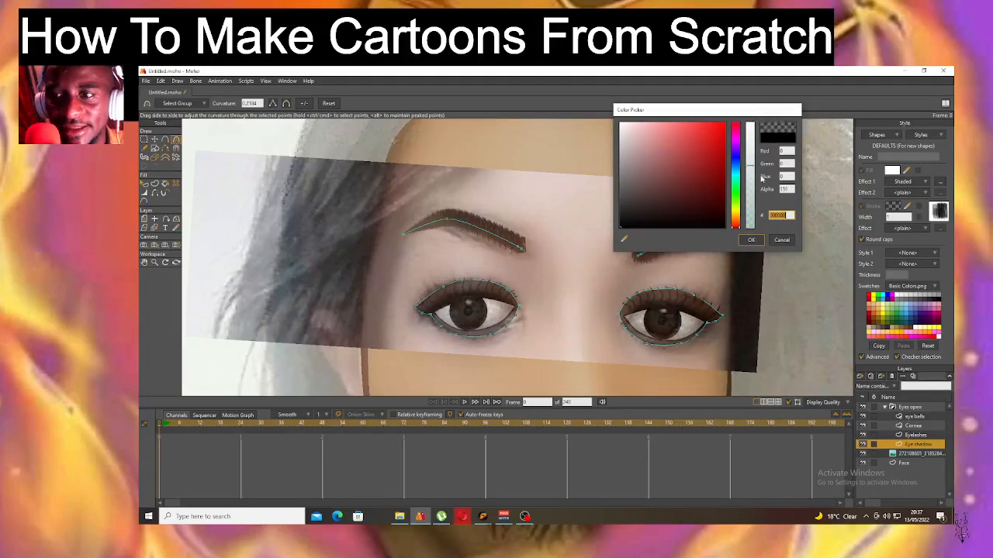
{"action": "left_click", "coordinate": [752, 239]}
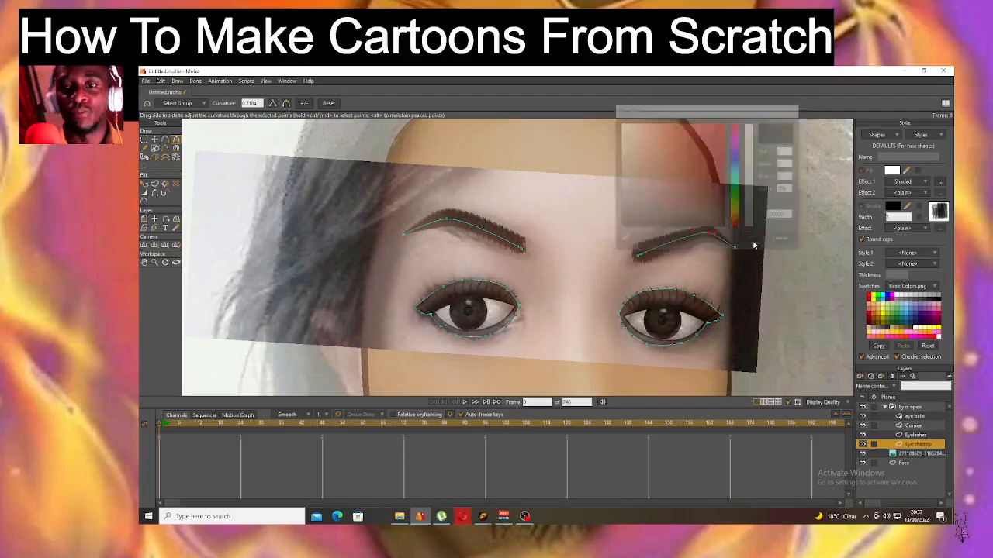
Hide the eye reference photo layer and render a preview of the face with its brushed eyebrows.
{"action": "scroll", "coordinate": [729, 338], "scroll_direction": "down", "scroll_amount": 2}
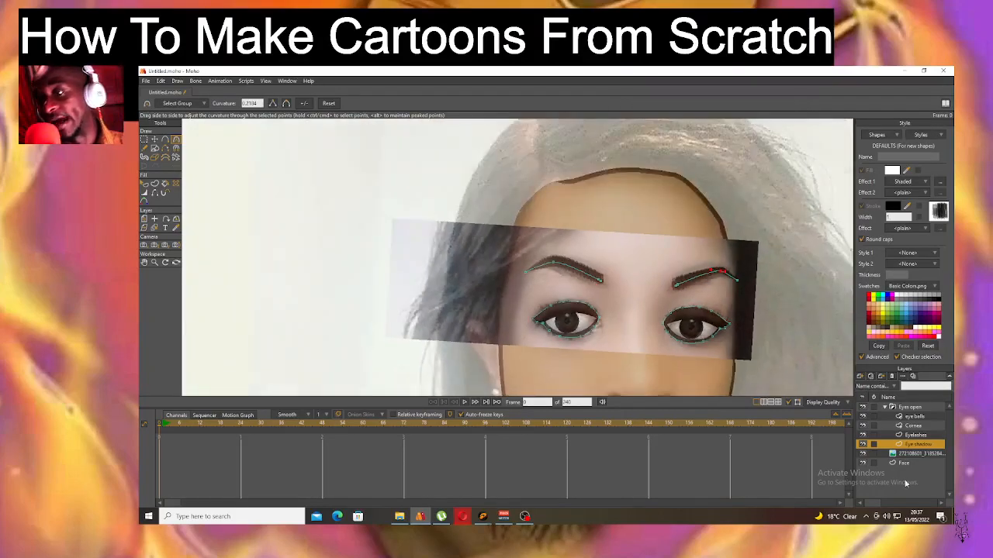
{"action": "left_click", "coordinate": [861, 453]}
{"action": "key", "text": "ctrl+r"}
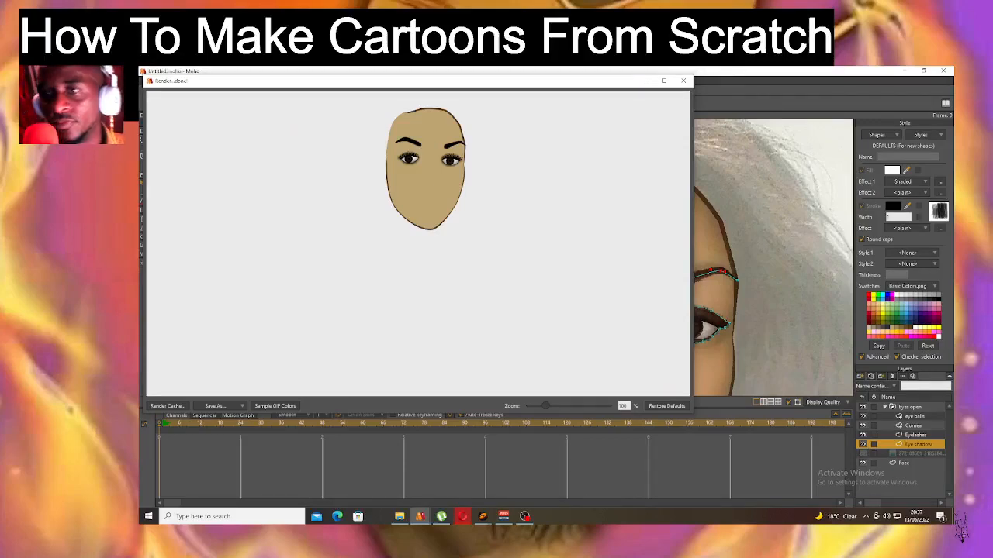
{"action": "left_click", "coordinate": [643, 82]}
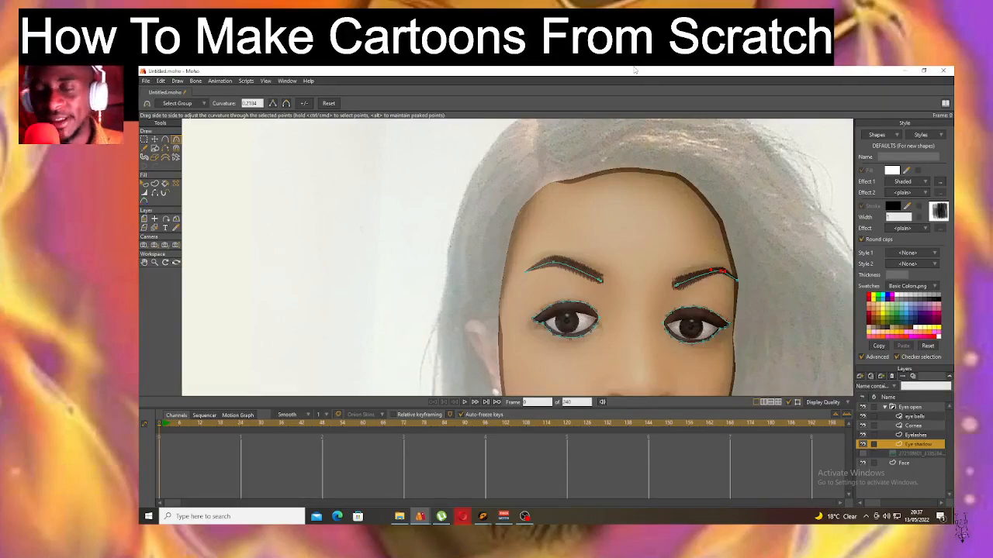
Collapse the Eyes open group and add a new vector layer above it.
{"action": "scroll", "coordinate": [636, 210], "scroll_direction": "down", "scroll_amount": 5}
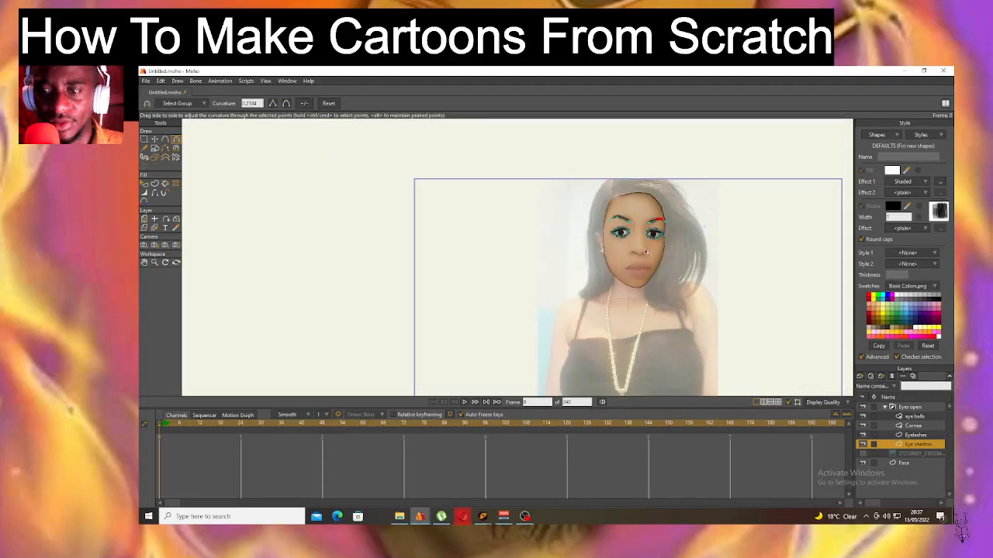
{"action": "scroll", "coordinate": [646, 252], "scroll_direction": "up", "scroll_amount": 5}
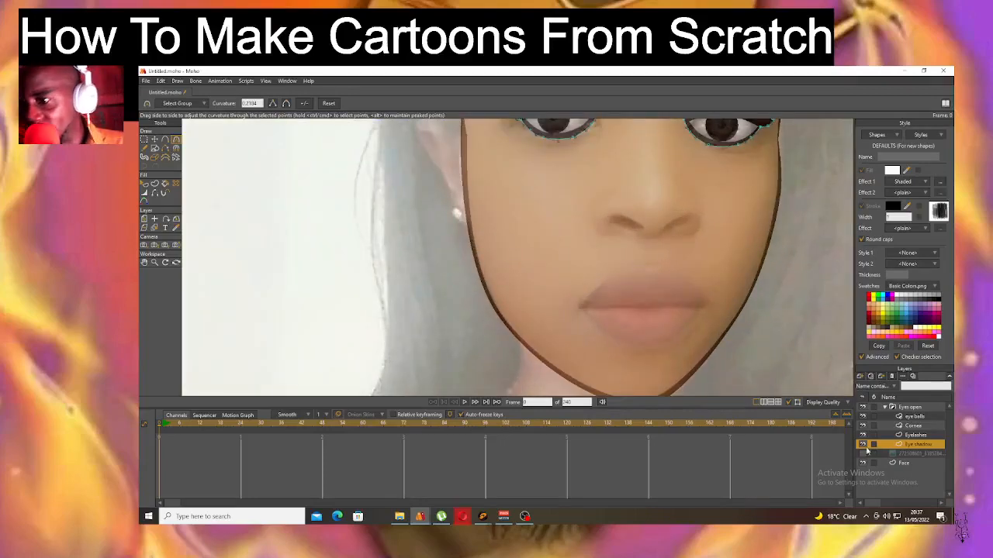
{"action": "left_click", "coordinate": [886, 407]}
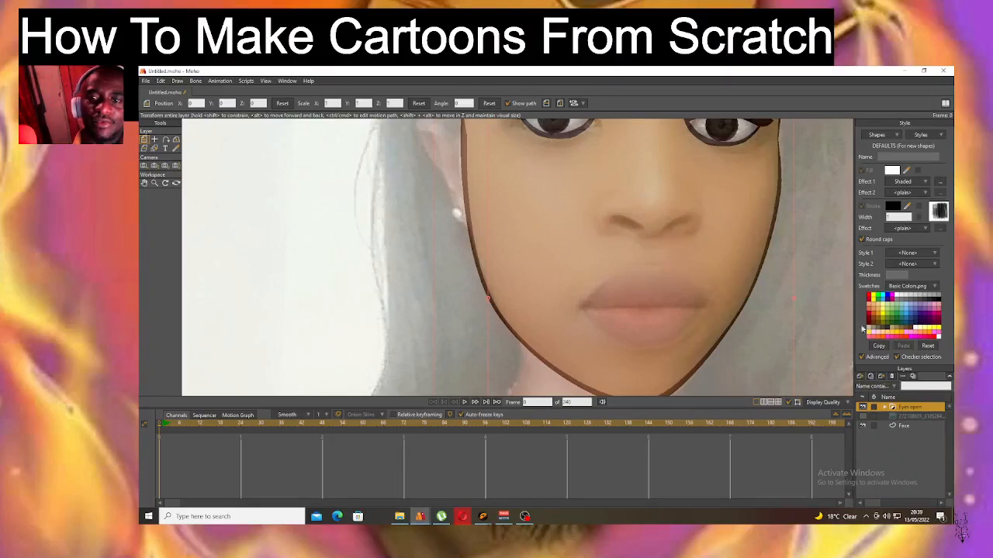
{"action": "scroll", "coordinate": [674, 194], "scroll_direction": "down", "scroll_amount": 3}
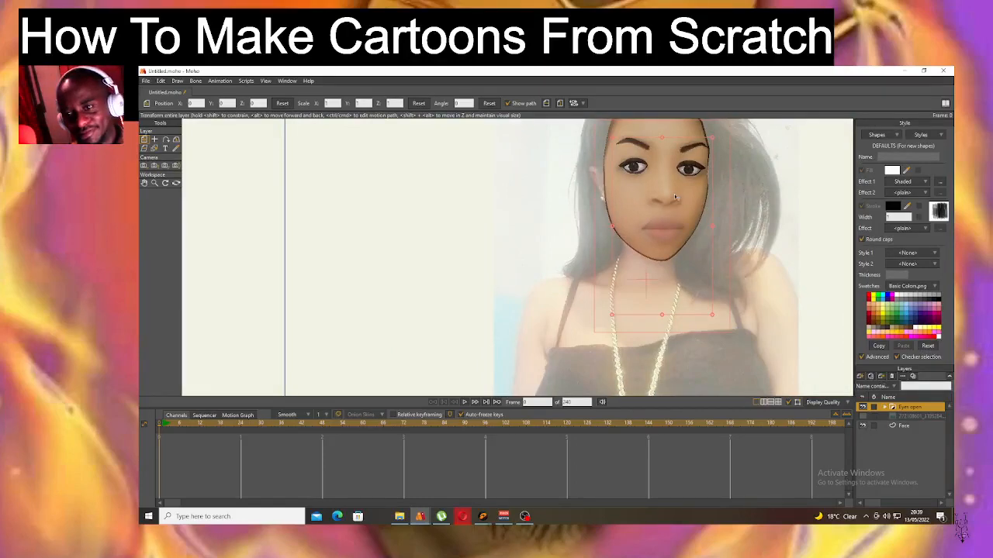
{"action": "scroll", "coordinate": [670, 175], "scroll_direction": "up", "scroll_amount": 3}
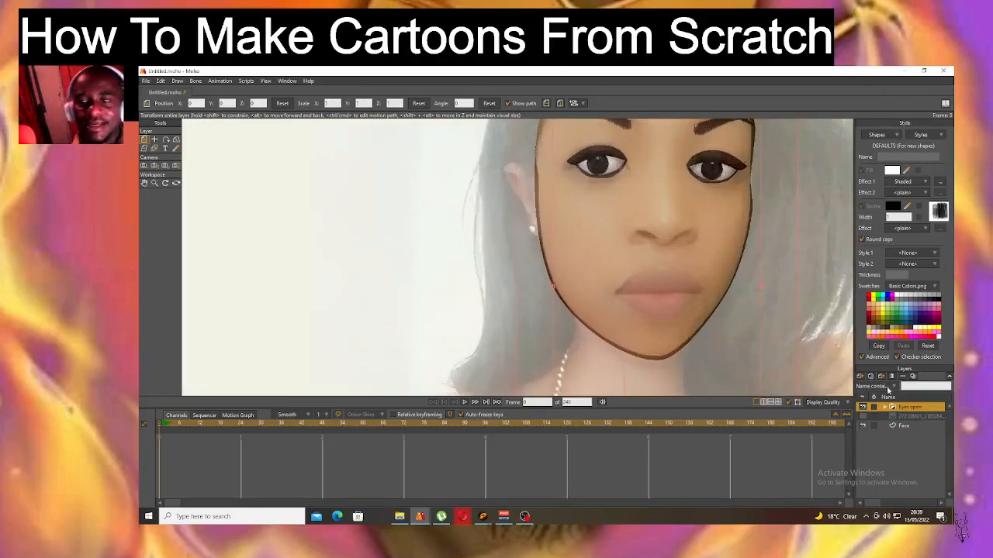
{"action": "left_click", "coordinate": [860, 377]}
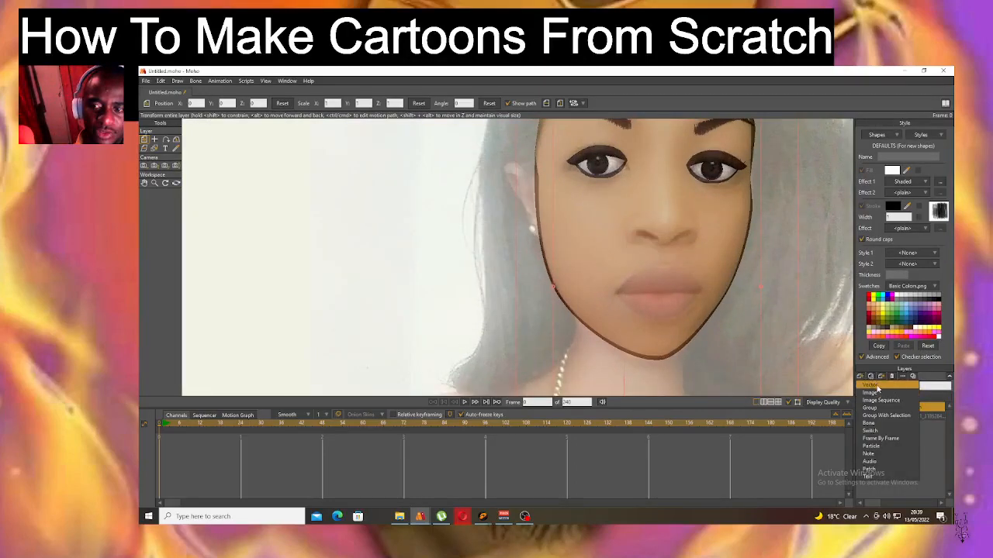
{"action": "left_click", "coordinate": [877, 386]}
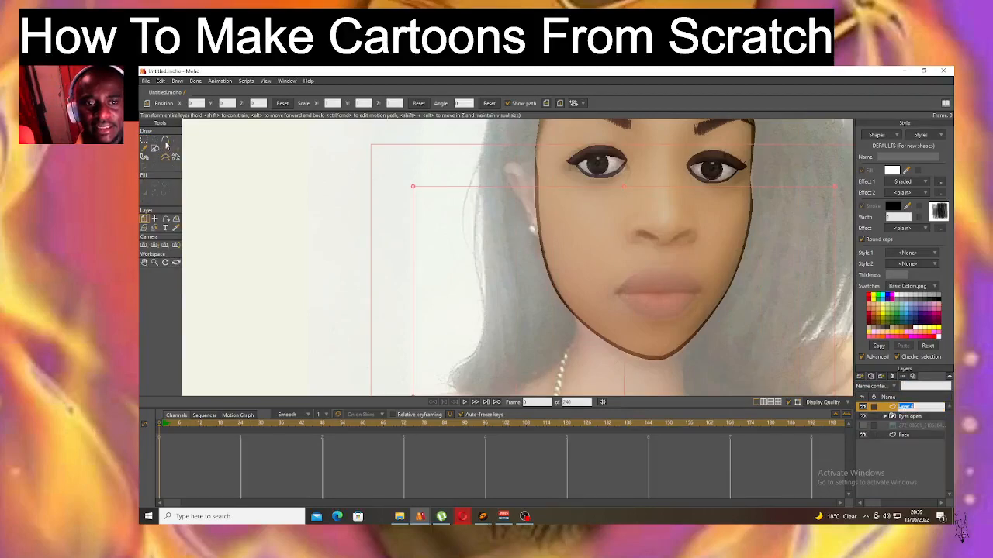
Switch to the browser, save the front-facing portrait with long dark-red hair from the Facebook photos to Downloads, and return to Moho.
{"action": "left_click", "coordinate": [165, 141]}
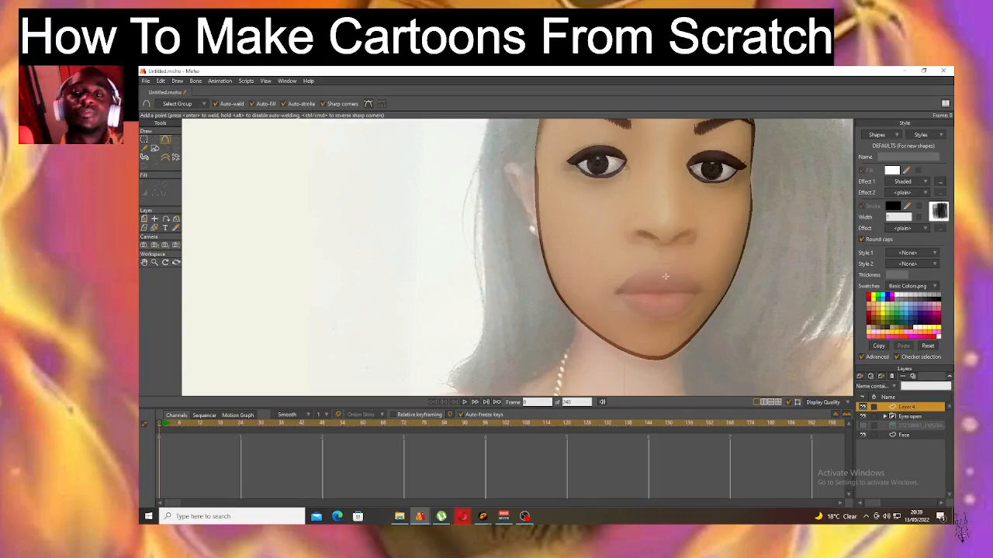
{"action": "scroll", "coordinate": [735, 293], "scroll_direction": "up", "scroll_amount": 6}
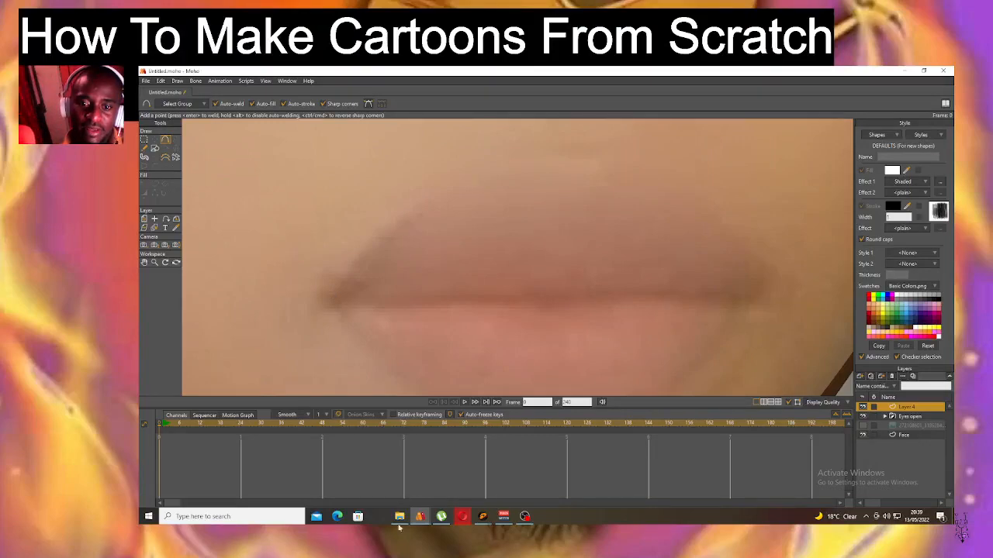
{"action": "left_click", "coordinate": [462, 517]}
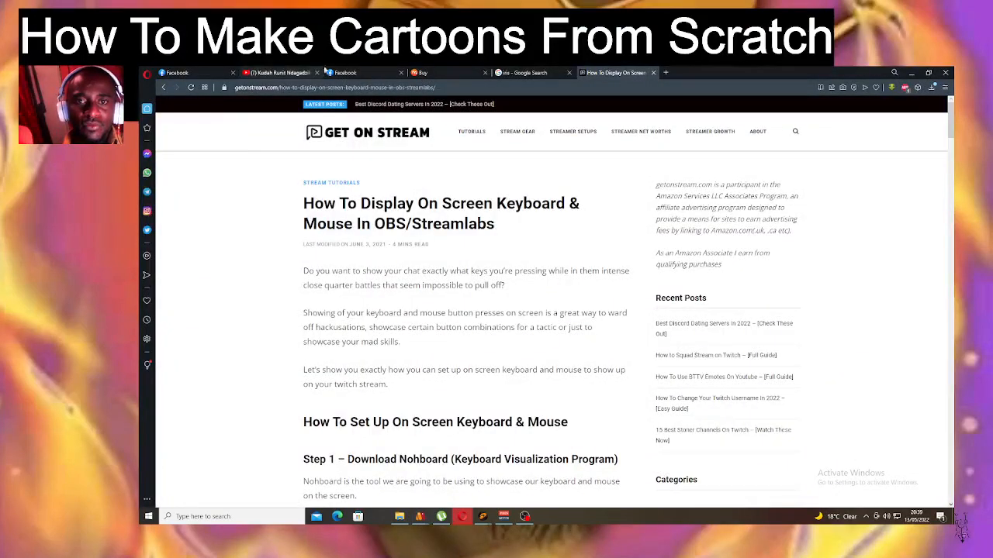
{"action": "left_click", "coordinate": [361, 72]}
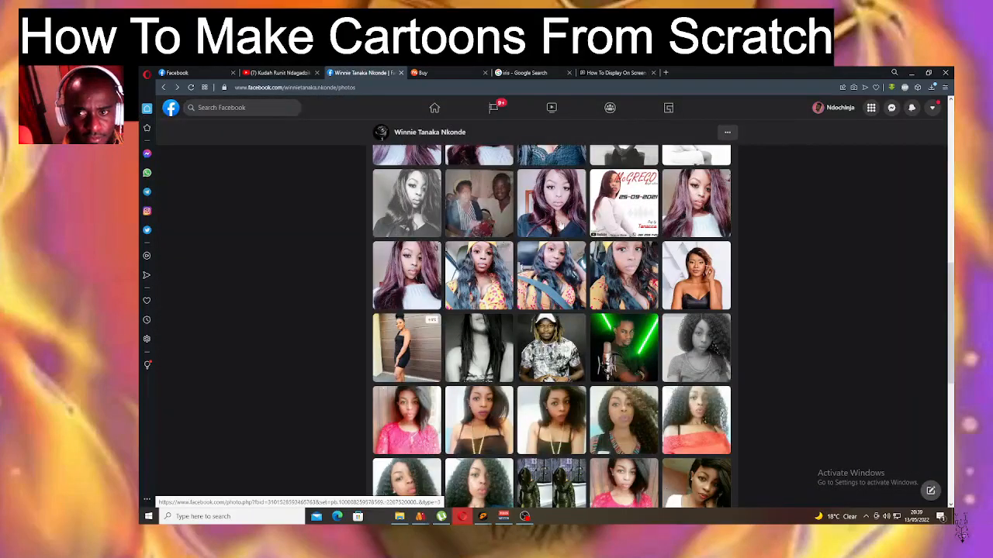
{"action": "left_click", "coordinate": [561, 208]}
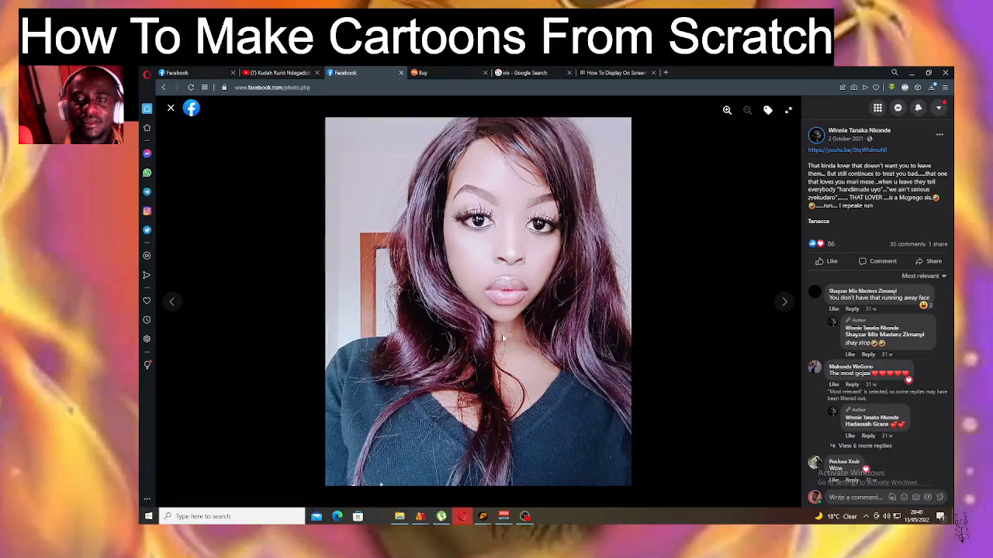
{"action": "right_click", "coordinate": [435, 254]}
{"action": "left_click", "coordinate": [462, 280]}
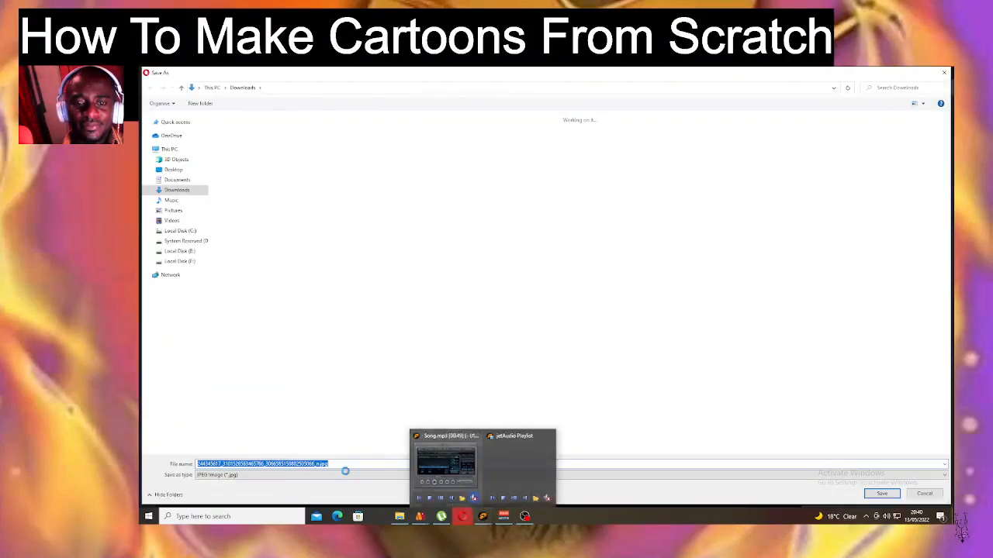
{"action": "left_click", "coordinate": [880, 494]}
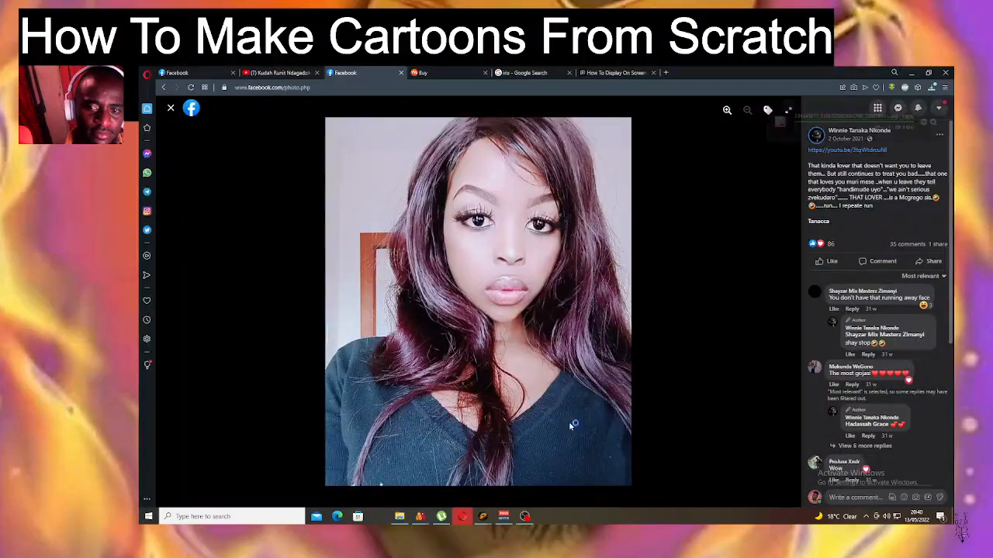
{"action": "left_click", "coordinate": [453, 72]}
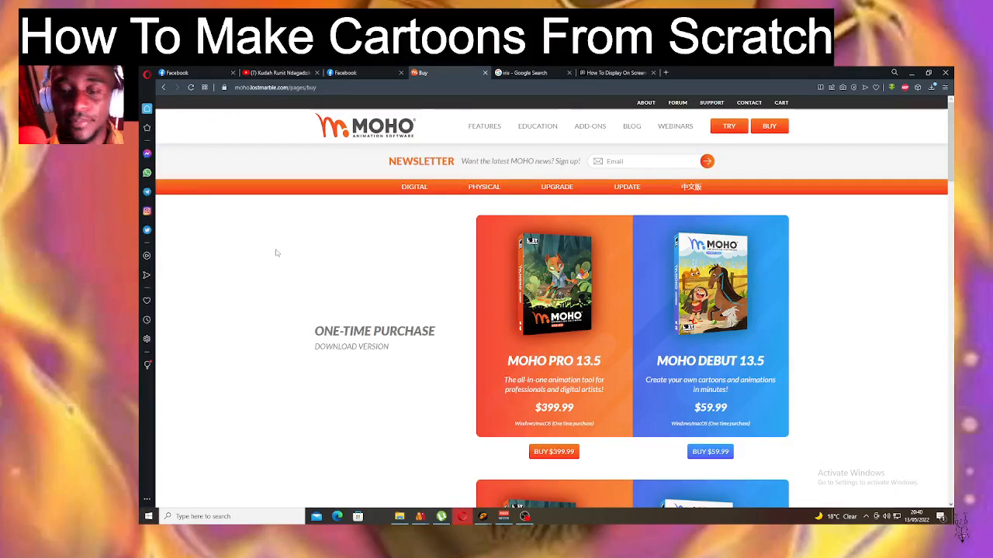
{"action": "left_click", "coordinate": [483, 516]}
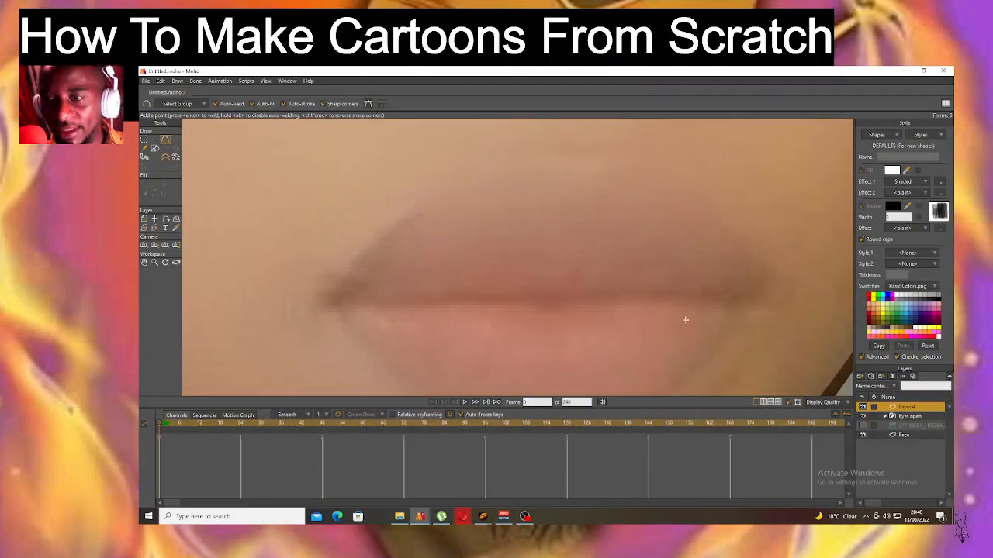
{"action": "scroll", "coordinate": [675, 326], "scroll_direction": "down", "scroll_amount": 5}
{"action": "left_click", "coordinate": [863, 426]}
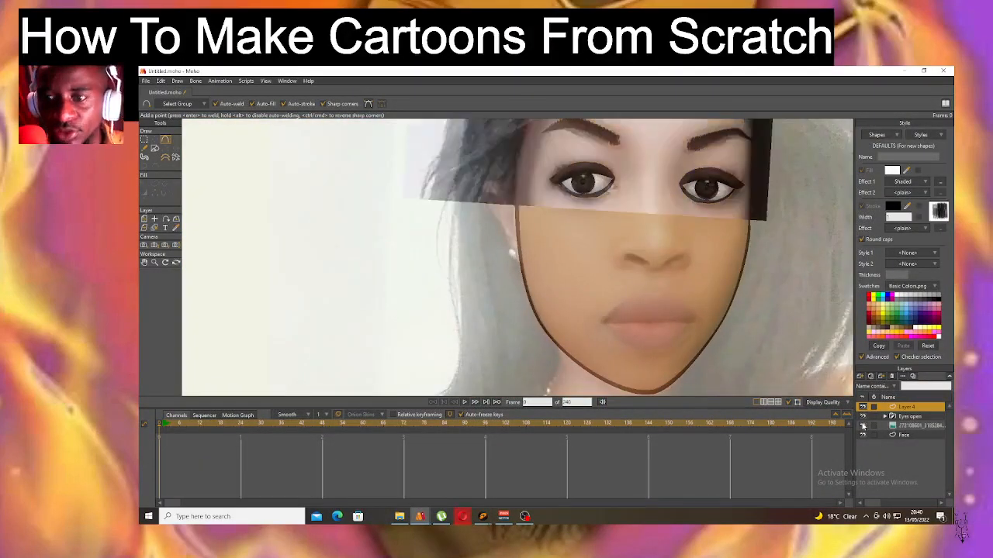
{"action": "left_click", "coordinate": [862, 426]}
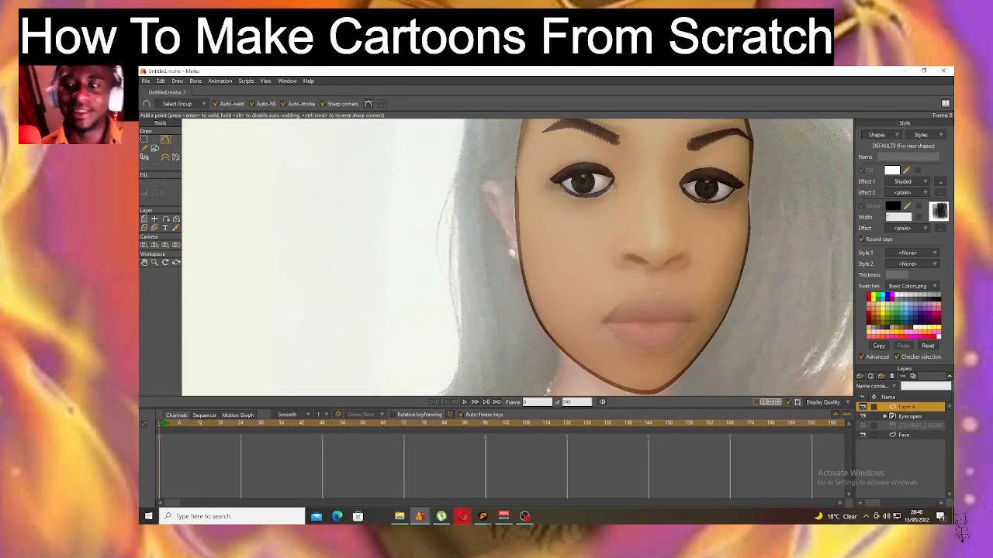
Import the newly downloaded portrait from the Downloads folder as an image layer.
{"action": "left_click", "coordinate": [859, 376]}
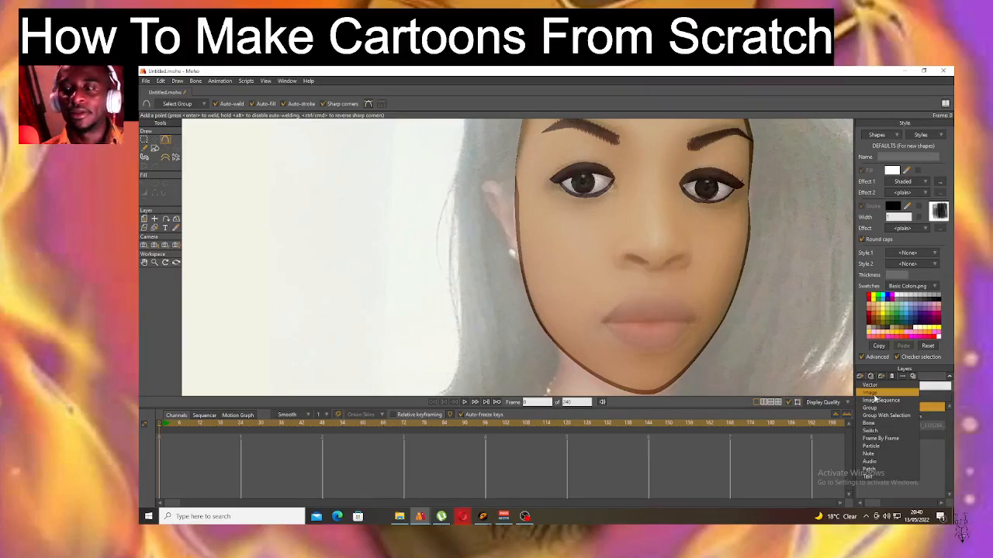
{"action": "left_click", "coordinate": [874, 395]}
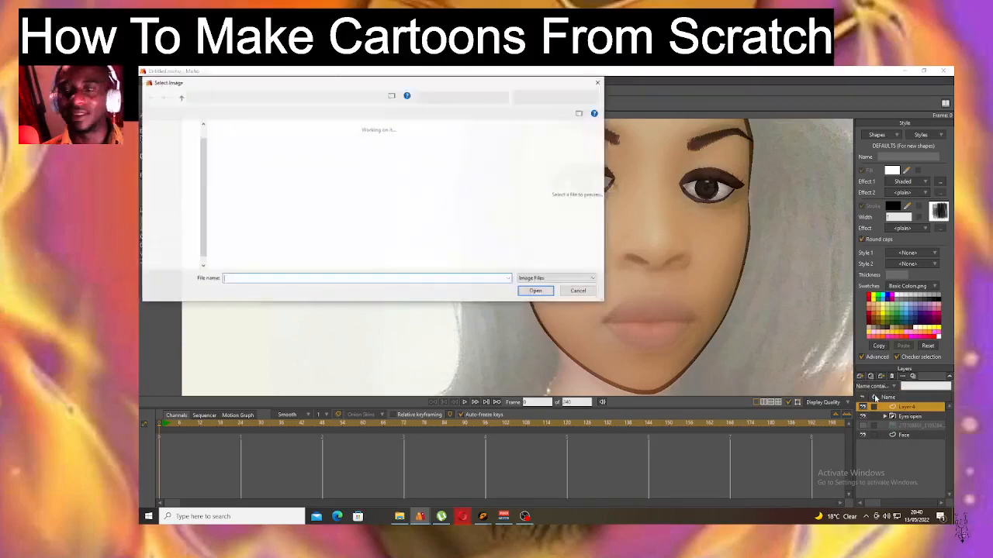
{"action": "left_click", "coordinate": [247, 165]}
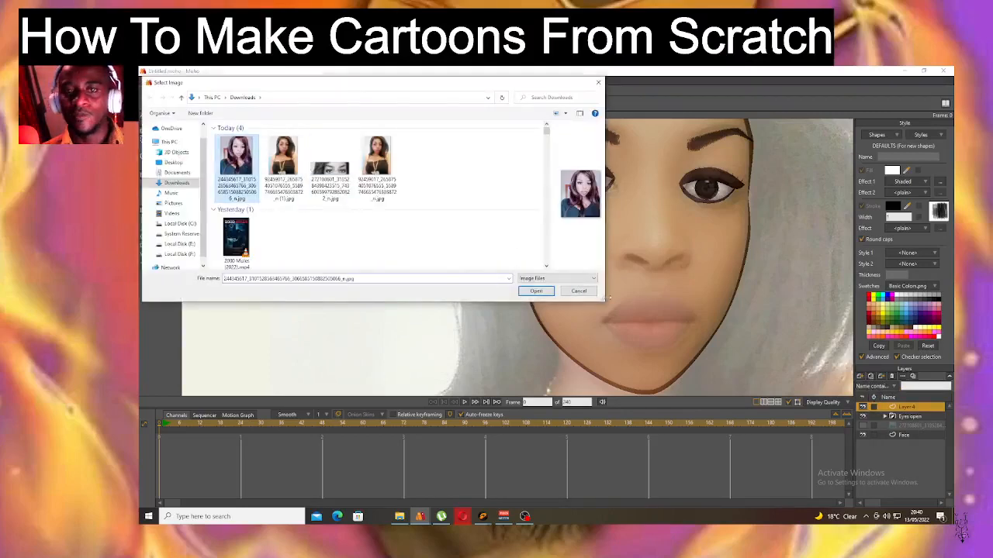
{"action": "left_click", "coordinate": [536, 291]}
Scale the imported portrait layer to about 0.745 and move it so its face lines up with the original reference face.
{"action": "scroll", "coordinate": [608, 235], "scroll_direction": "down", "scroll_amount": 3}
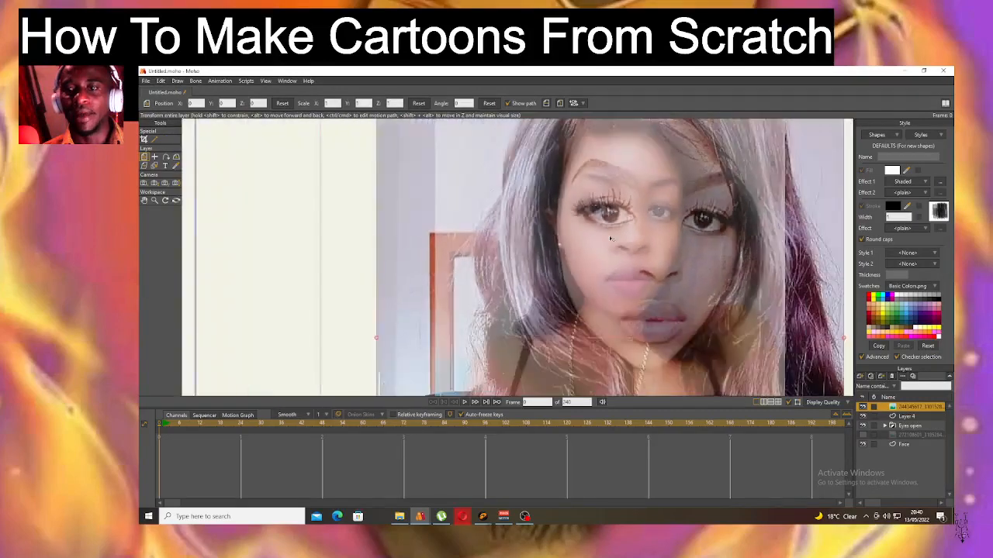
{"action": "scroll", "coordinate": [663, 258], "scroll_direction": "down", "scroll_amount": 3}
{"action": "scroll", "coordinate": [692, 271], "scroll_direction": "down", "scroll_amount": 3}
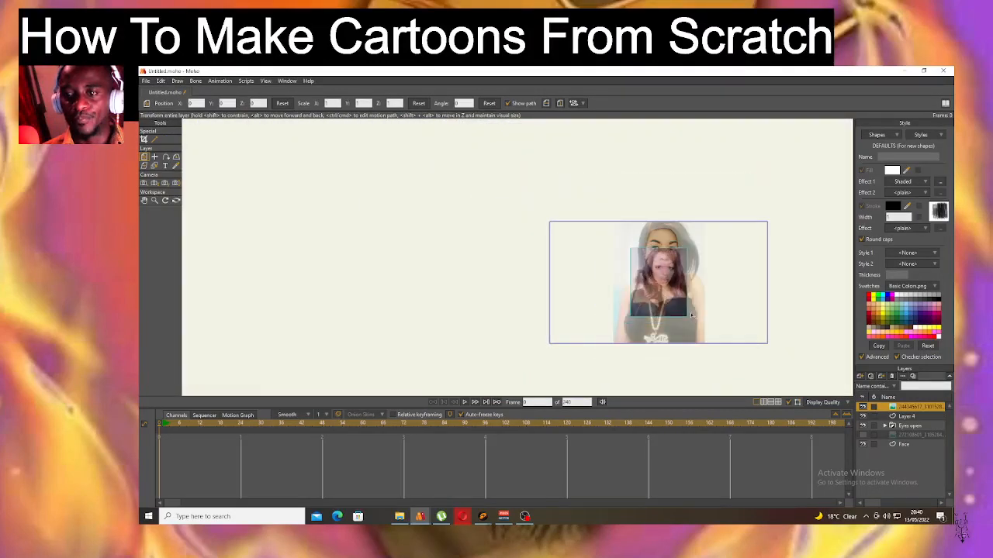
{"action": "scroll", "coordinate": [638, 269], "scroll_direction": "up", "scroll_amount": 5}
{"action": "left_click_drag", "start_coordinate": [638, 269], "coordinate": [642, 204]}
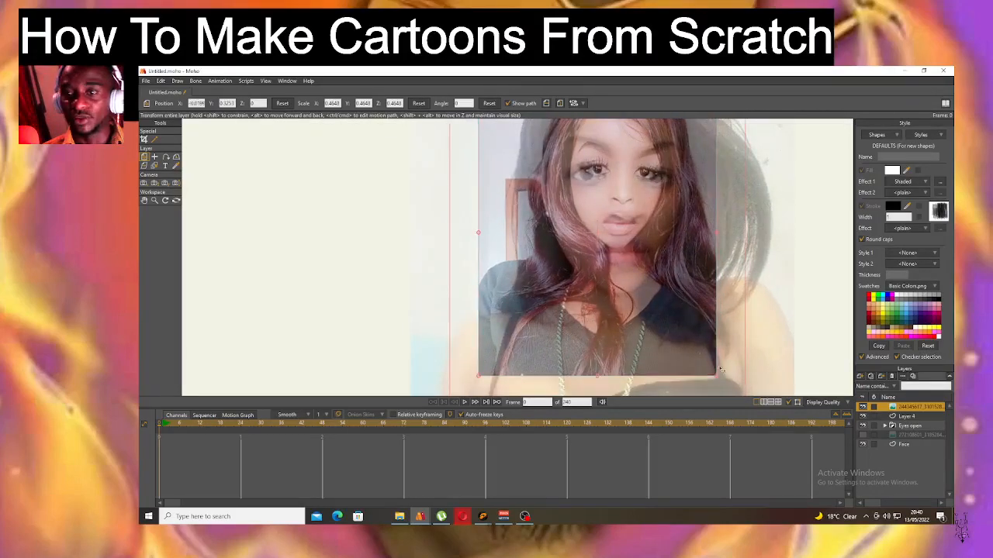
{"action": "left_click_drag", "start_coordinate": [715, 376], "coordinate": [787, 461]}
{"action": "left_click_drag", "start_coordinate": [625, 225], "coordinate": [615, 253]}
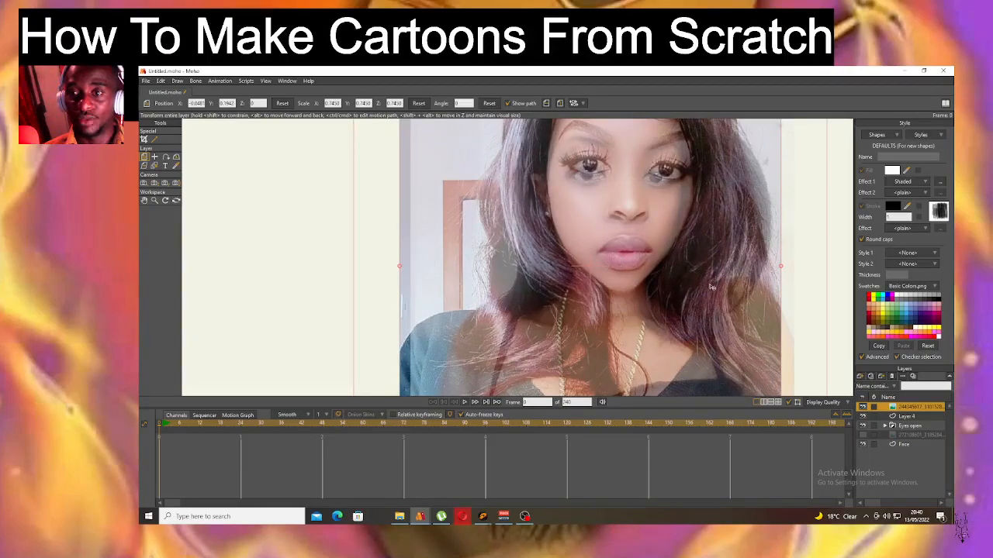
Add a new vector layer above the imported portrait and ready the Add Point tool for tracing the lips.
{"action": "scroll", "coordinate": [633, 262], "scroll_direction": "up", "scroll_amount": 7}
{"action": "scroll", "coordinate": [646, 190], "scroll_direction": "up", "scroll_amount": 1}
{"action": "scroll", "coordinate": [645, 190], "scroll_direction": "up", "scroll_amount": 1}
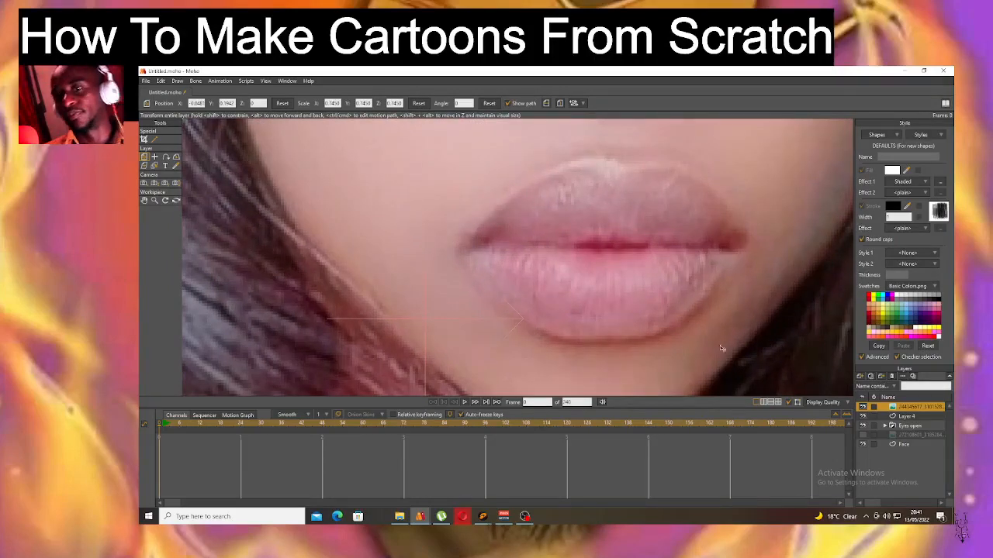
{"action": "scroll", "coordinate": [610, 235], "scroll_direction": "down", "scroll_amount": 1}
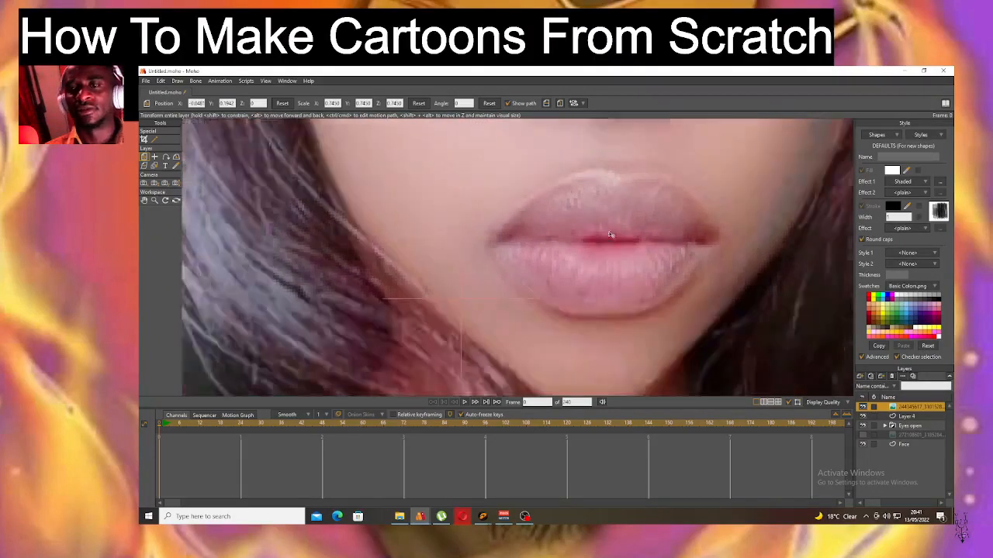
{"action": "scroll", "coordinate": [609, 234], "scroll_direction": "down", "scroll_amount": 6}
{"action": "scroll", "coordinate": [611, 235], "scroll_direction": "up", "scroll_amount": 6}
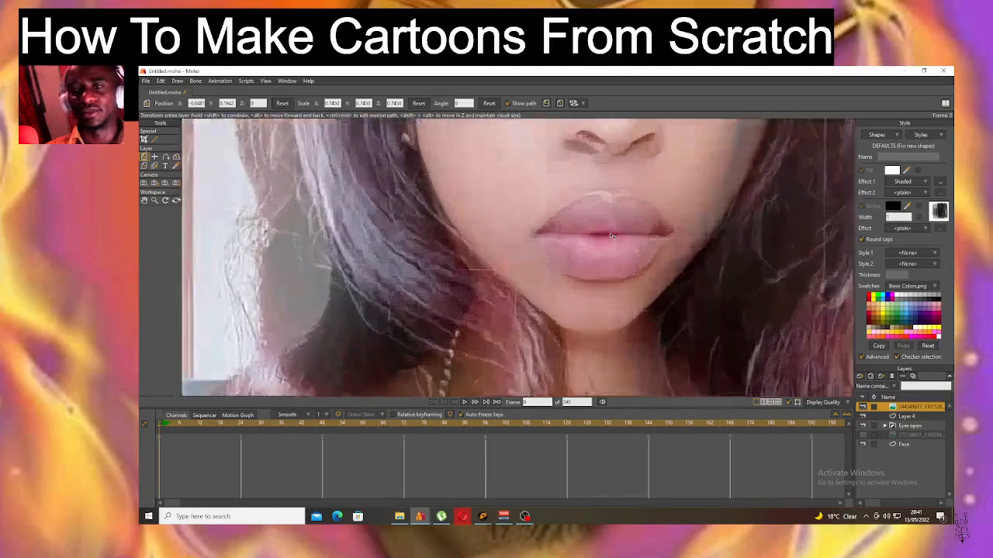
{"action": "left_click", "coordinate": [862, 379]}
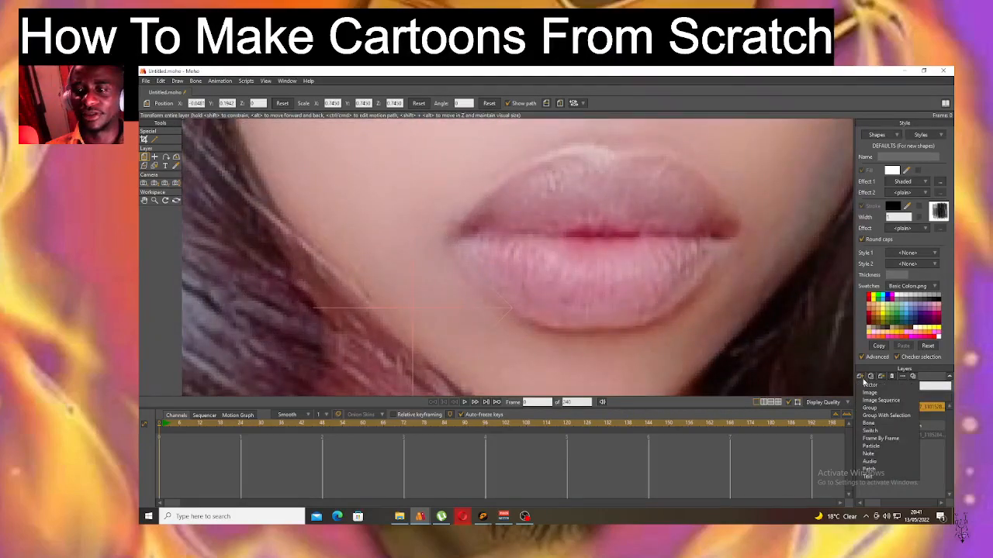
{"action": "left_click", "coordinate": [875, 385]}
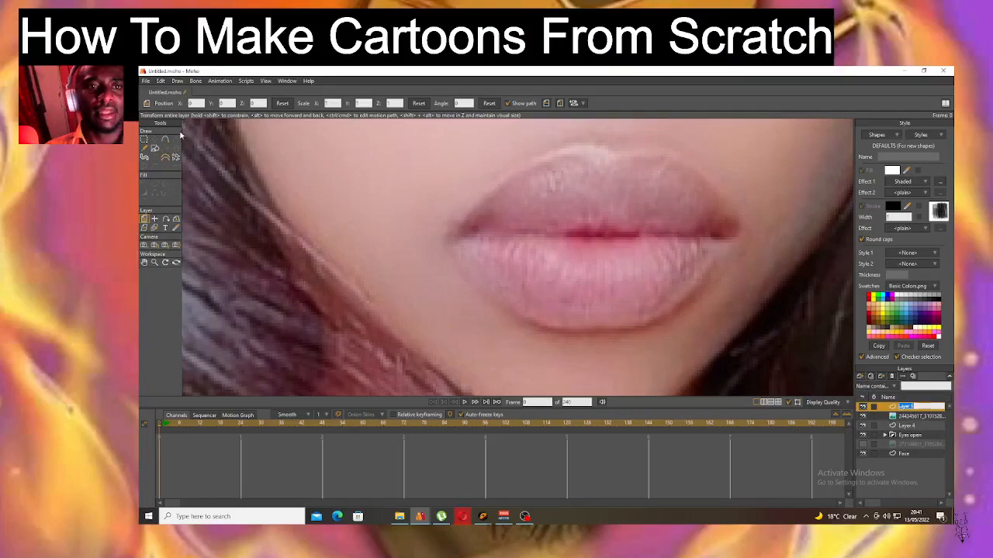
{"action": "left_click", "coordinate": [165, 140]}
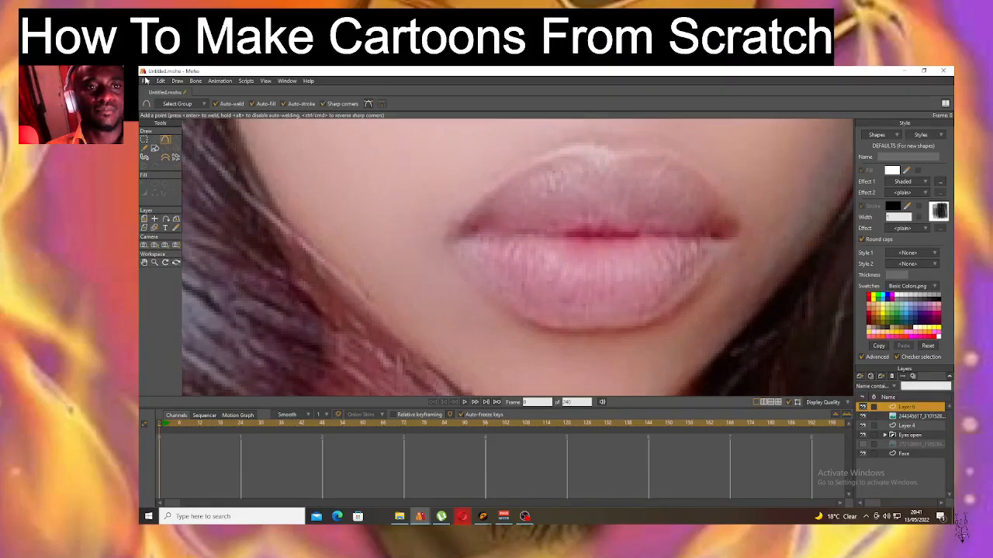
Save the project in the Downloads folder under the file name Tanacca.
{"action": "left_click", "coordinate": [144, 81]}
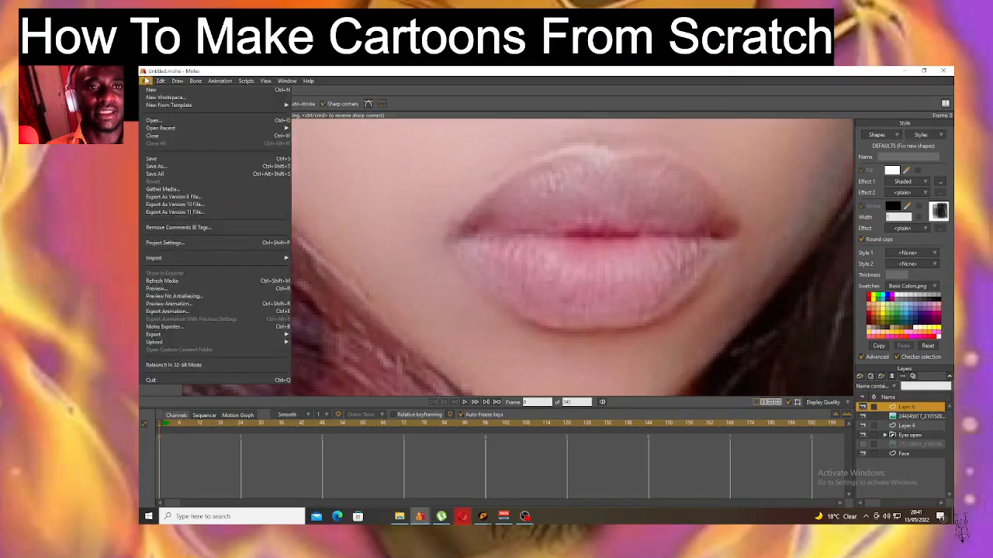
{"action": "left_click", "coordinate": [156, 167]}
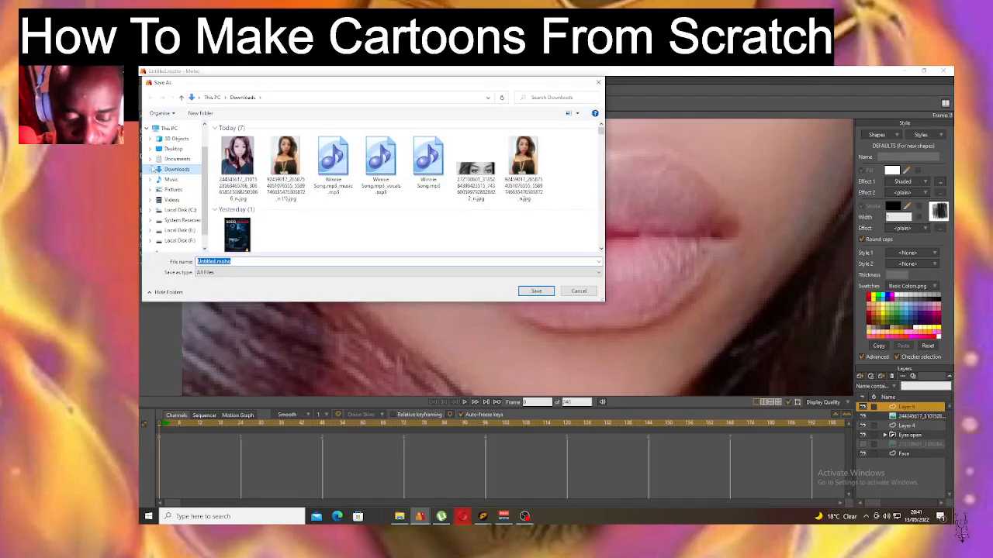
{"action": "type", "text": "lanacra"}
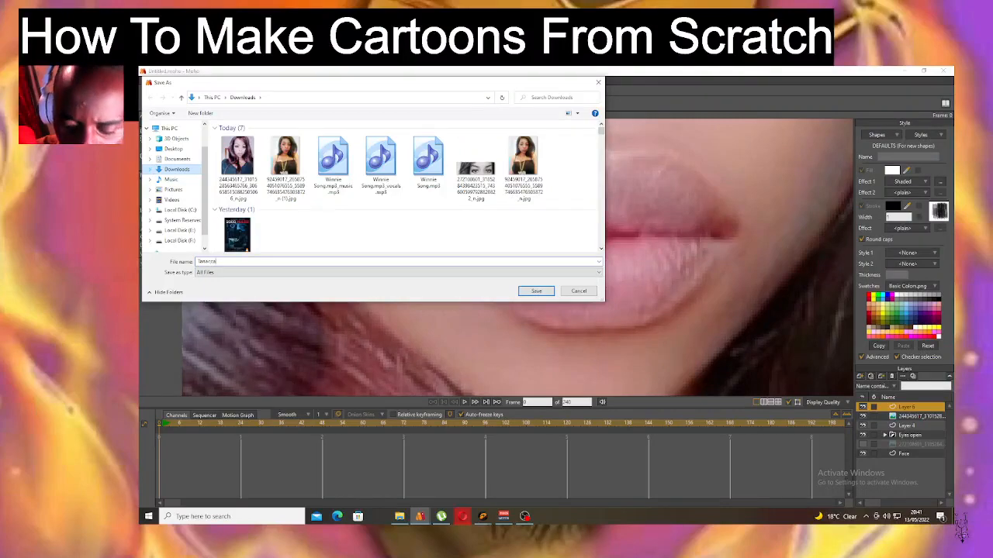
{"action": "type", "text": "cca"}
{"action": "key", "text": "Return"}
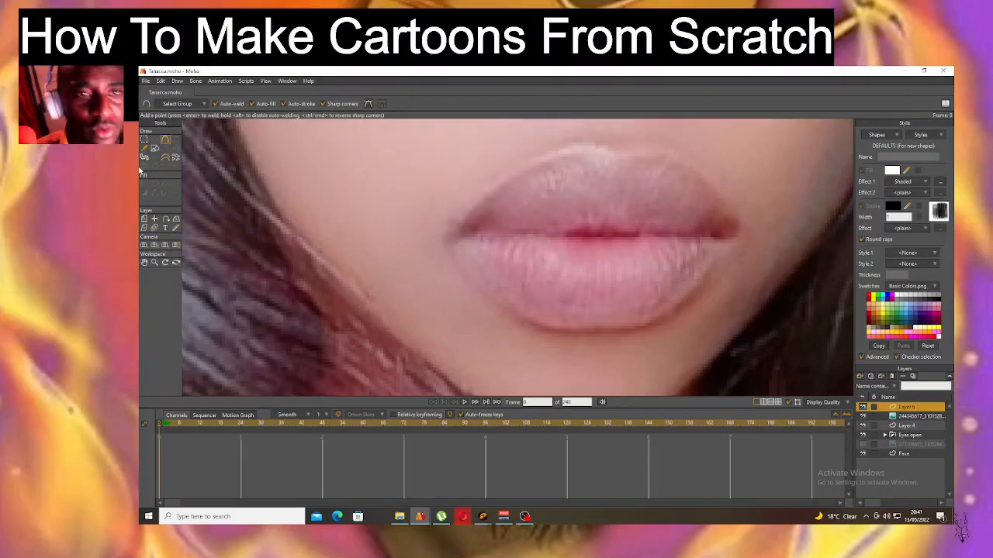
Save a second copy of the project in Downloads as Tanaccaw.moho.
{"action": "left_click", "coordinate": [145, 80]}
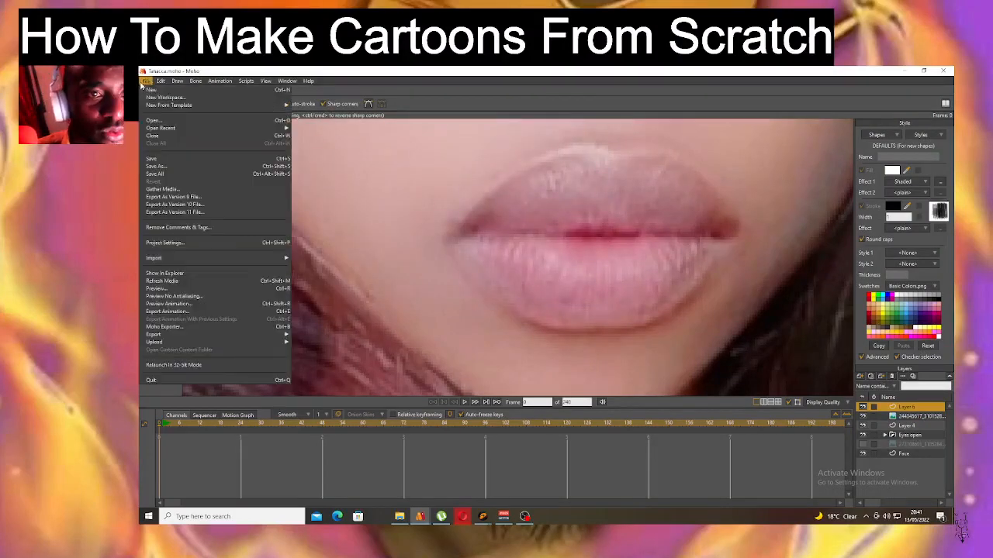
{"action": "left_click", "coordinate": [153, 171]}
{"action": "left_click", "coordinate": [214, 262]}
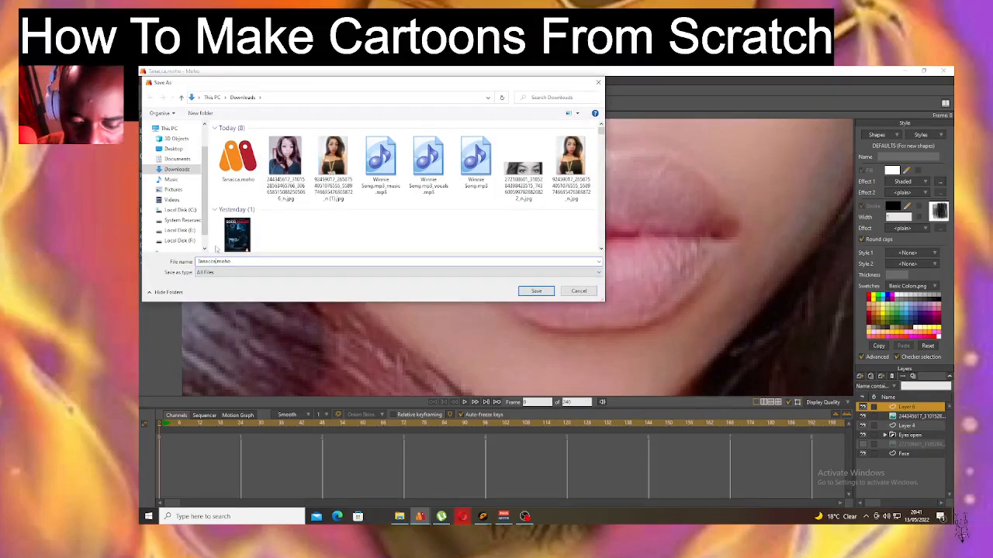
{"action": "type", "text": "w"}
{"action": "key", "text": "Return"}
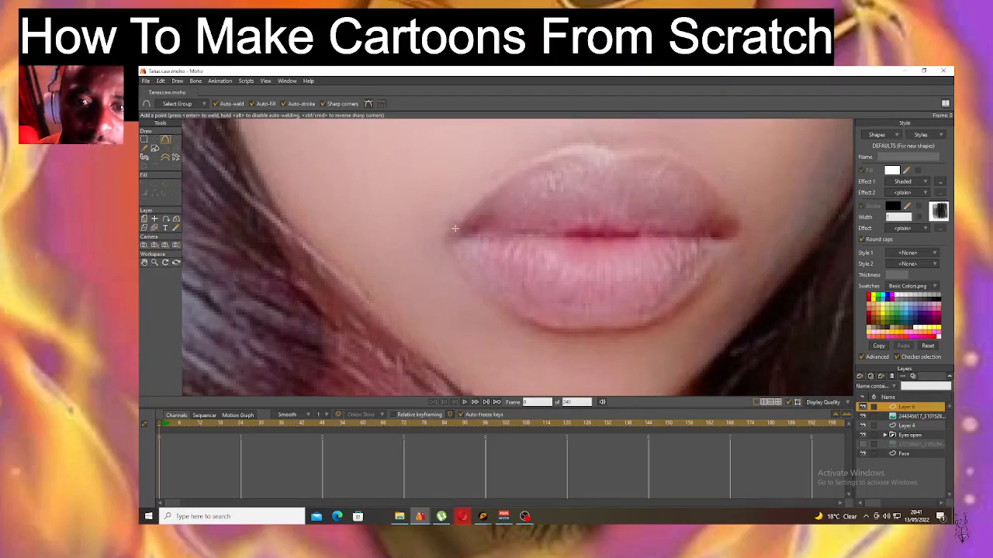
Trace the upper lip as a closed shape with Add Point and fill it with pink sampled from the photo's lower lip.
{"action": "left_click_drag", "start_coordinate": [458, 229], "coordinate": [668, 154]}
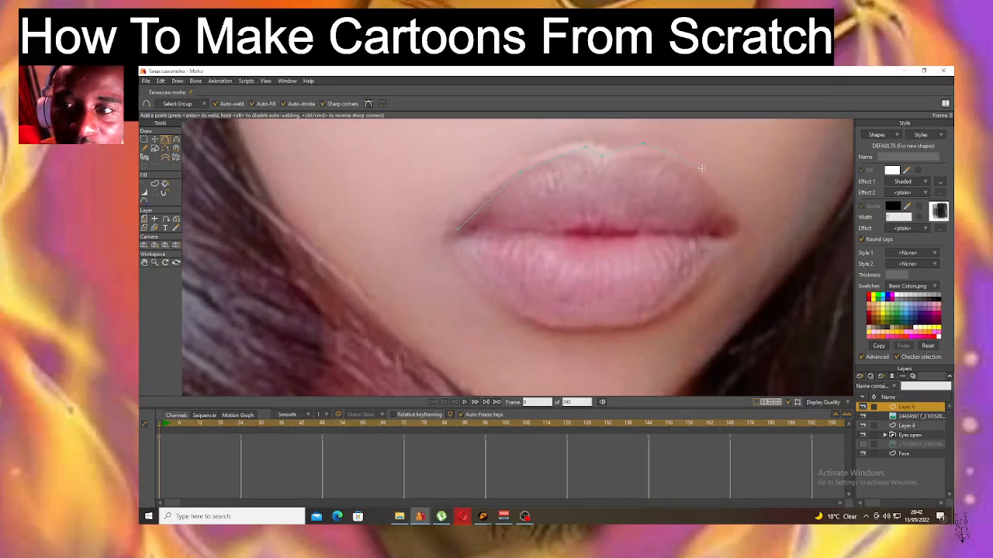
{"action": "left_click_drag", "start_coordinate": [692, 165], "coordinate": [603, 237]}
{"action": "left_click", "coordinate": [596, 235]}
{"action": "left_click", "coordinate": [578, 232]}
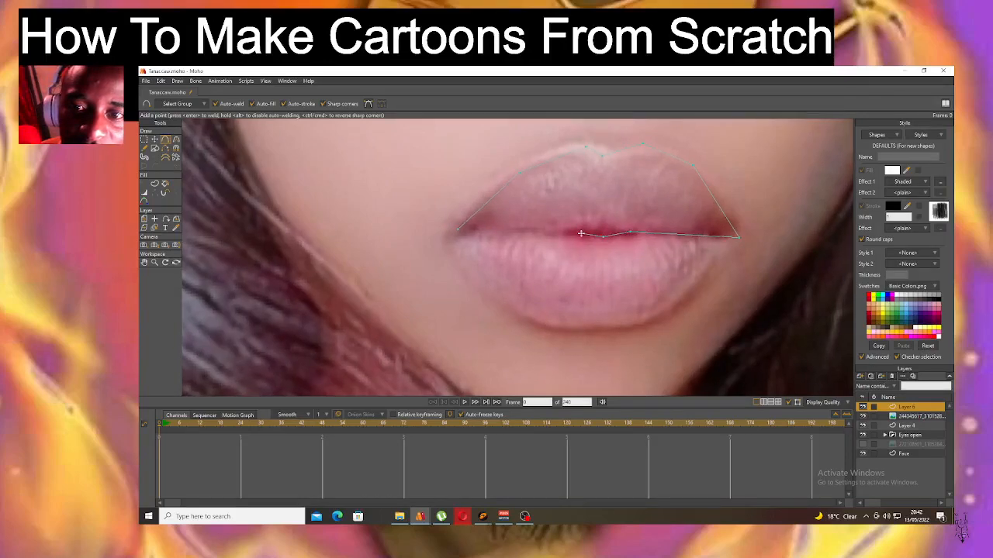
{"action": "left_click", "coordinate": [462, 229]}
{"action": "left_click_drag", "start_coordinate": [462, 230], "coordinate": [461, 225]}
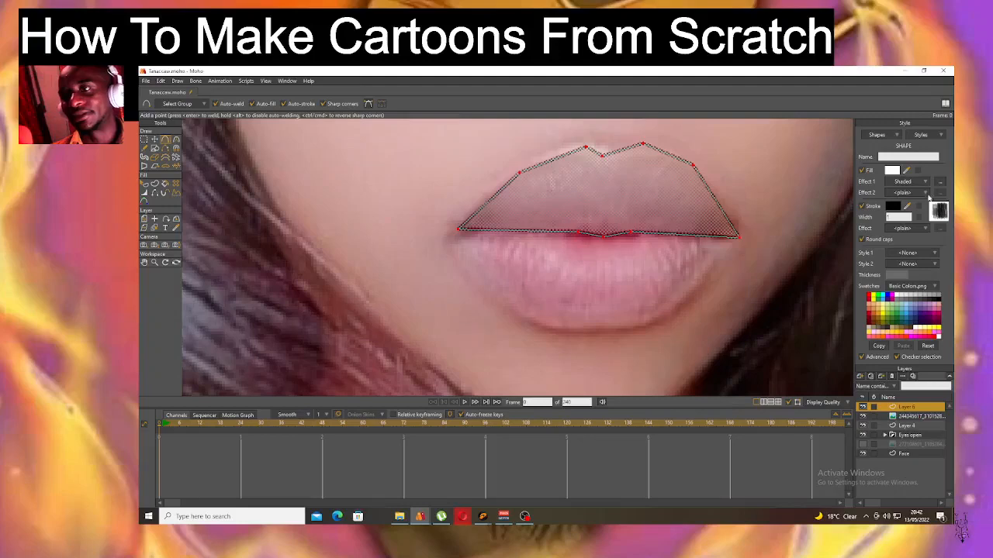
{"action": "left_click_drag", "start_coordinate": [906, 171], "coordinate": [616, 246]}
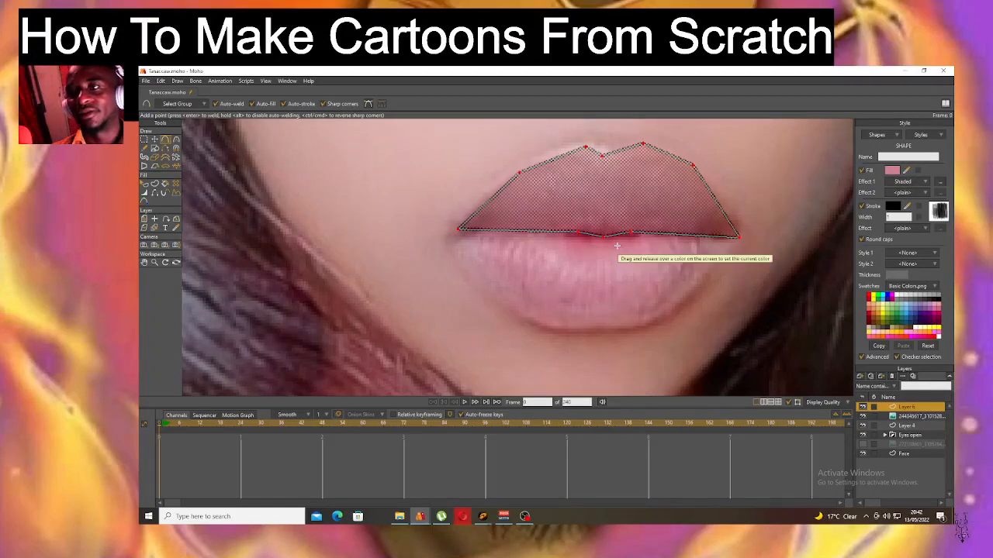
Set the upper lip's first fill effect to plain and move the shape up, clear of the photo's mouth.
{"action": "left_click", "coordinate": [912, 183]}
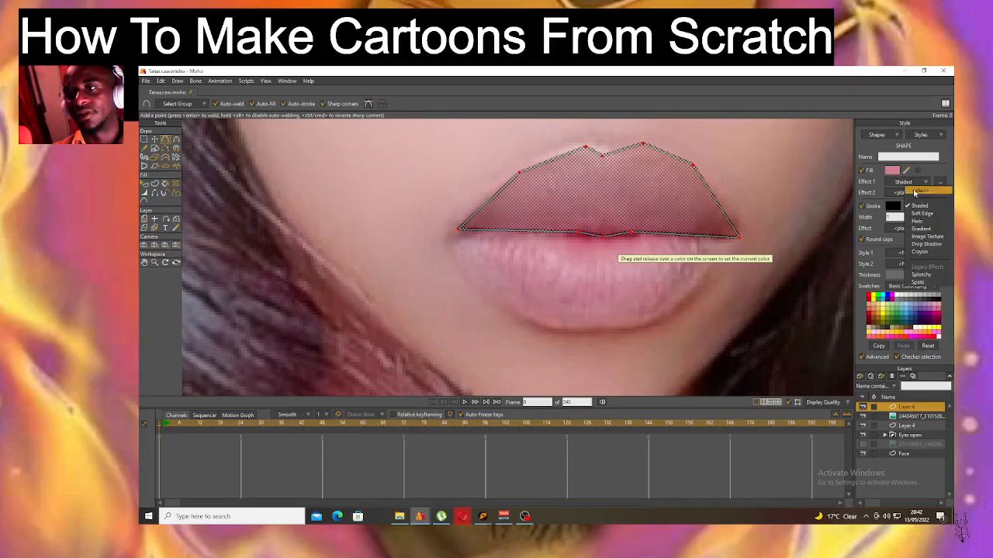
{"action": "left_click", "coordinate": [924, 194]}
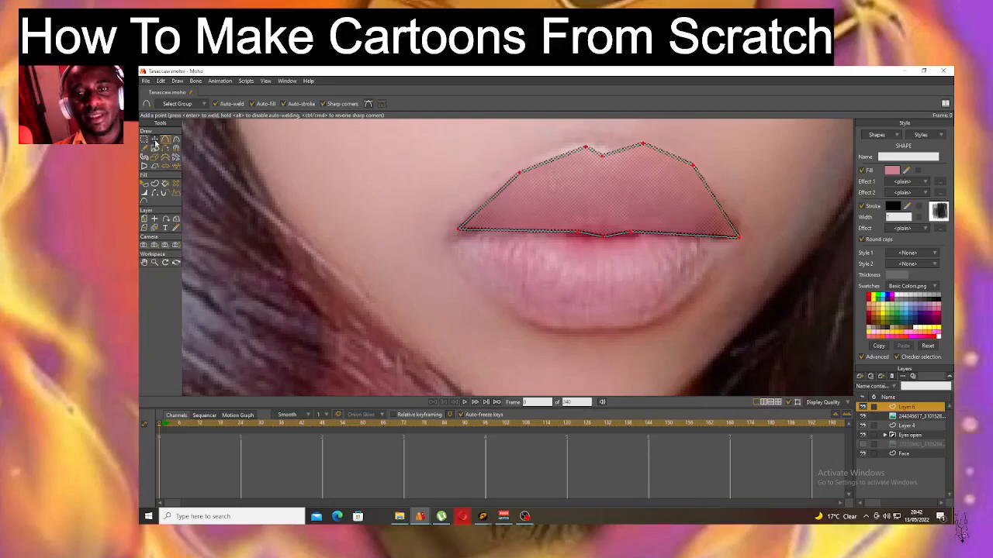
{"action": "left_click", "coordinate": [155, 140]}
{"action": "left_click_drag", "start_coordinate": [563, 194], "coordinate": [558, 148]}
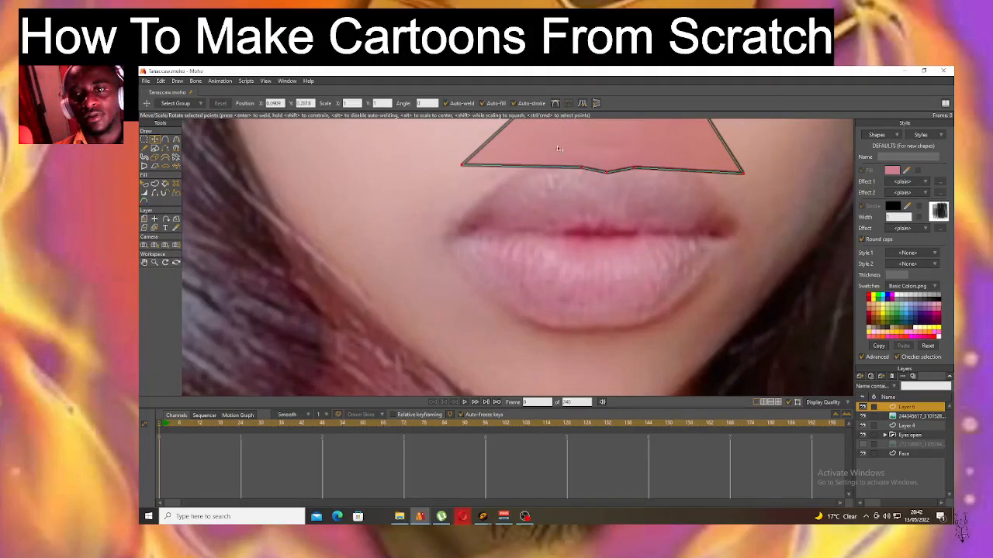
Trace the photo's lower lip as a closed, filled shape with Add Point.
{"action": "left_click", "coordinate": [165, 140]}
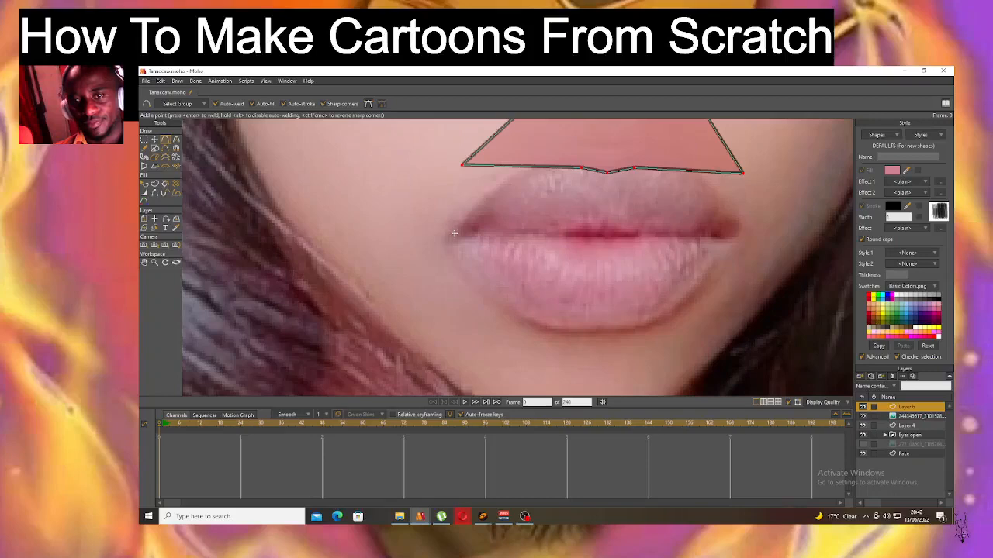
{"action": "left_click_drag", "start_coordinate": [453, 236], "coordinate": [542, 327]}
{"action": "left_click_drag", "start_coordinate": [552, 327], "coordinate": [449, 247]}
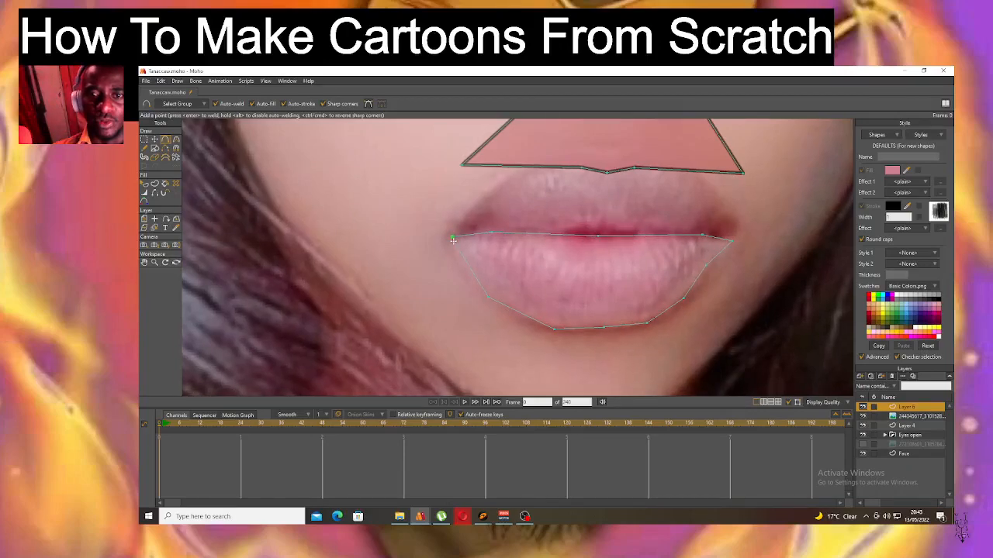
{"action": "left_click_drag", "start_coordinate": [453, 238], "coordinate": [453, 239]}
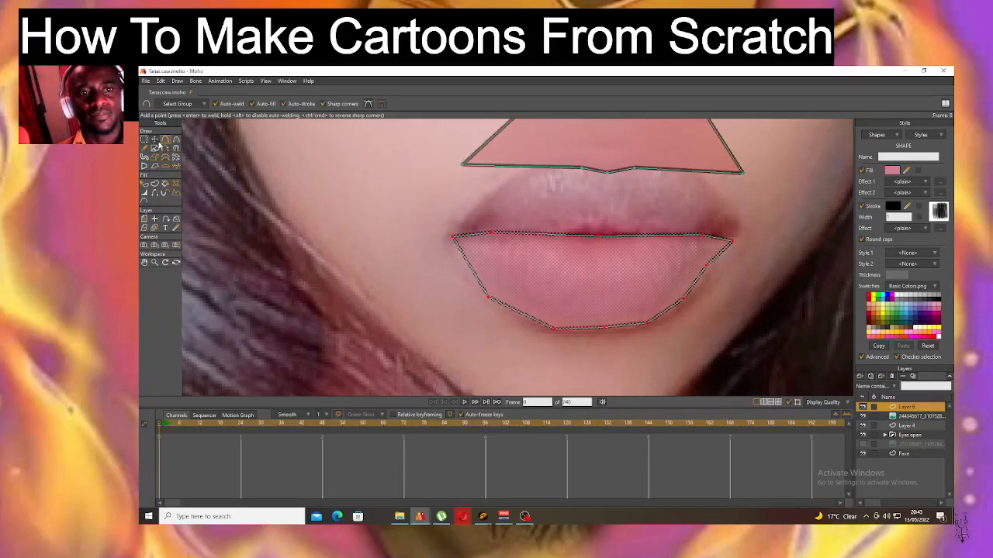
Round the lower-left corner of the lower lip outline with the Curvature tool.
{"action": "left_click", "coordinate": [155, 140]}
{"action": "left_click", "coordinate": [252, 190]}
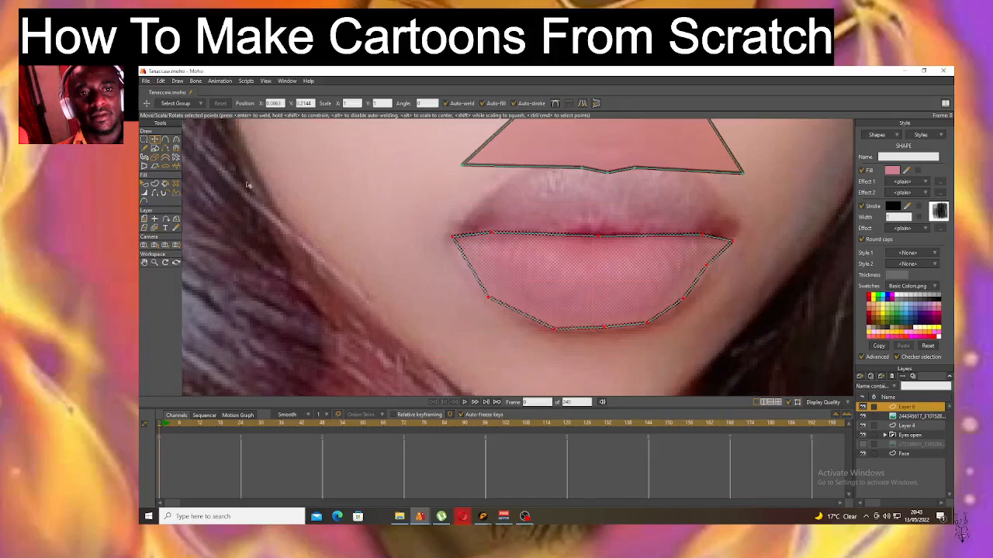
{"action": "left_click", "coordinate": [176, 140]}
{"action": "mouse_move", "coordinate": [560, 339]}
{"action": "left_mouse_down"}
{"action": "mouse_move", "coordinate": [601, 344]}
{"action": "mouse_move", "coordinate": [567, 339]}
{"action": "left_mouse_up"}
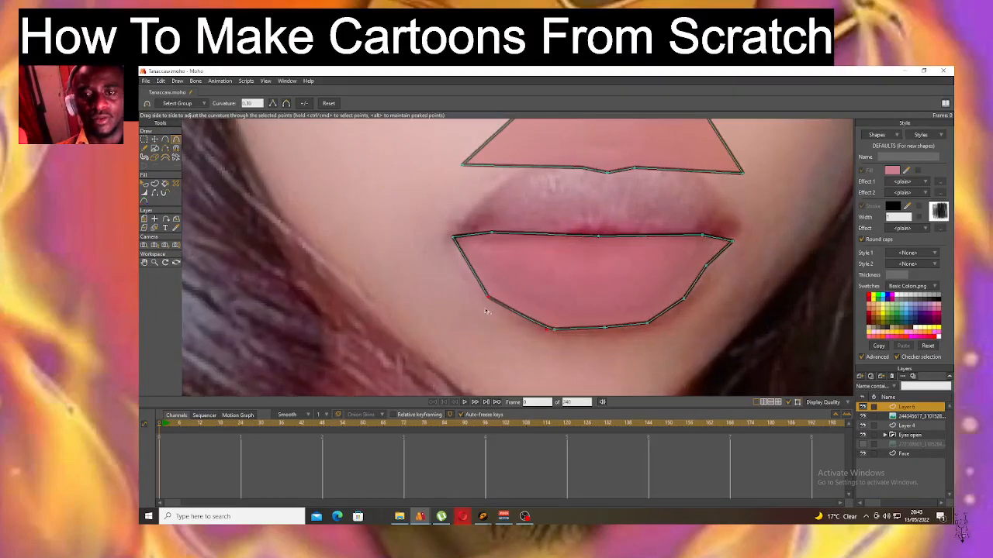
{"action": "left_click_drag", "start_coordinate": [487, 303], "coordinate": [468, 289]}
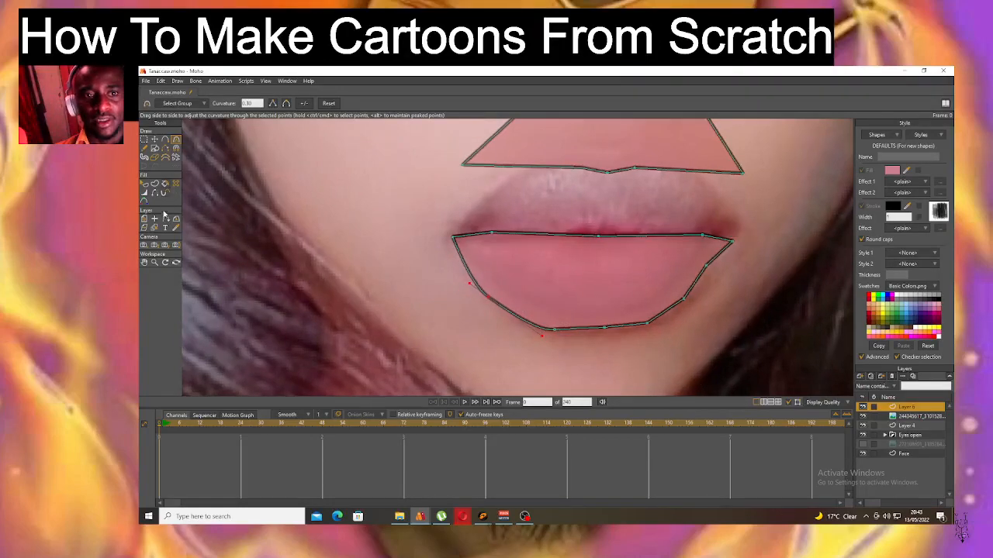
Remove the stroke brush from both the lower and upper lip shapes by setting it to None.
{"action": "left_click", "coordinate": [144, 184]}
{"action": "left_click", "coordinate": [543, 281]}
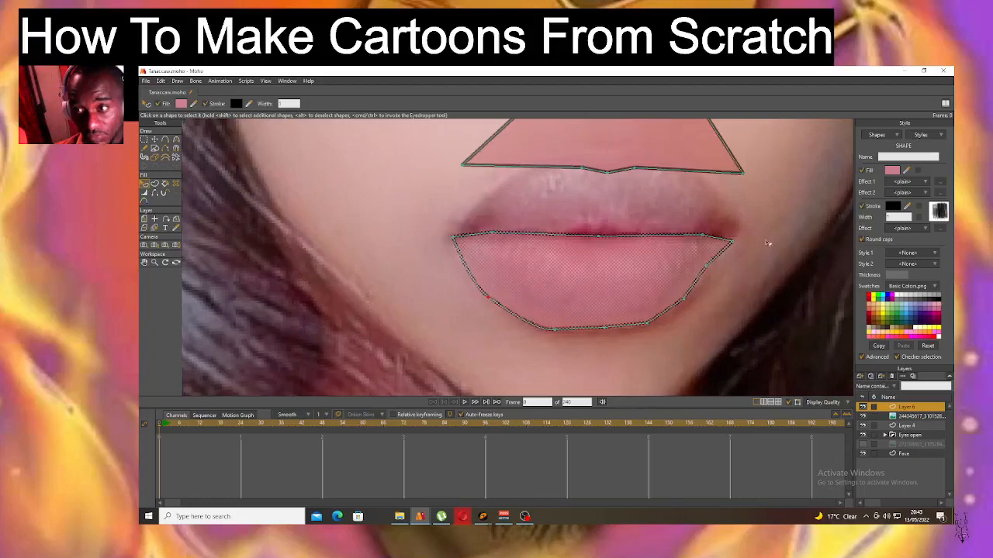
{"action": "left_click", "coordinate": [938, 211]}
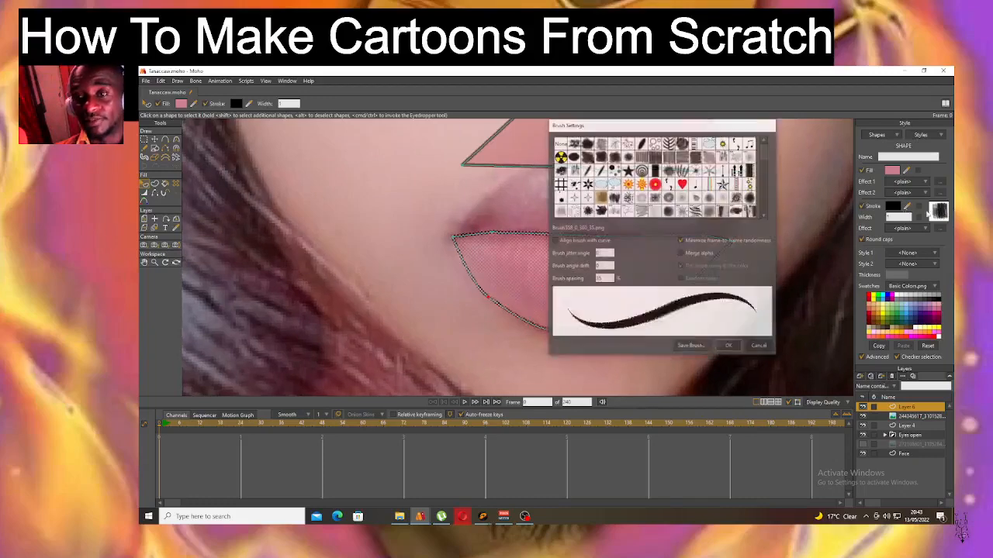
{"action": "left_click", "coordinate": [559, 143]}
{"action": "left_click", "coordinate": [729, 347]}
{"action": "left_click", "coordinate": [560, 153]}
{"action": "left_click", "coordinate": [939, 211]}
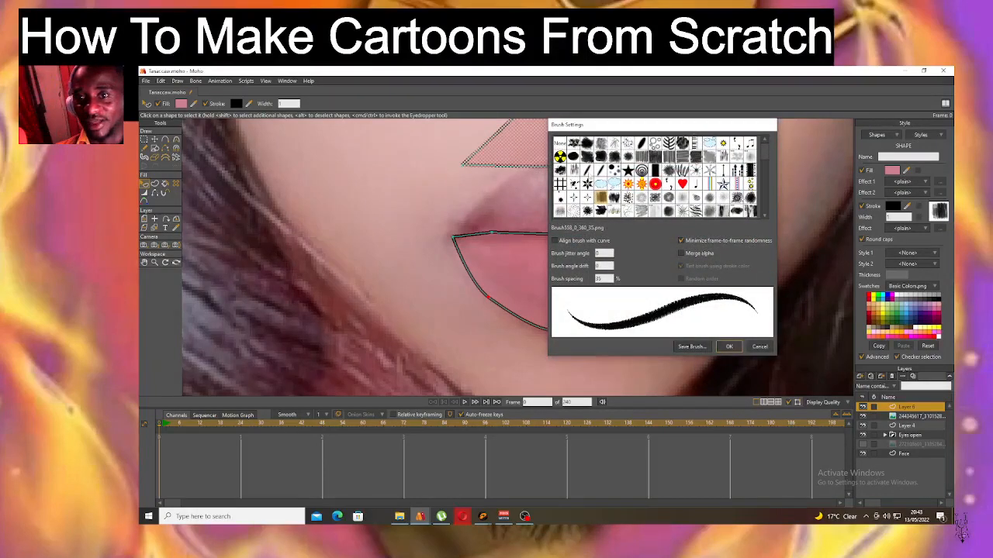
{"action": "left_click", "coordinate": [559, 145]}
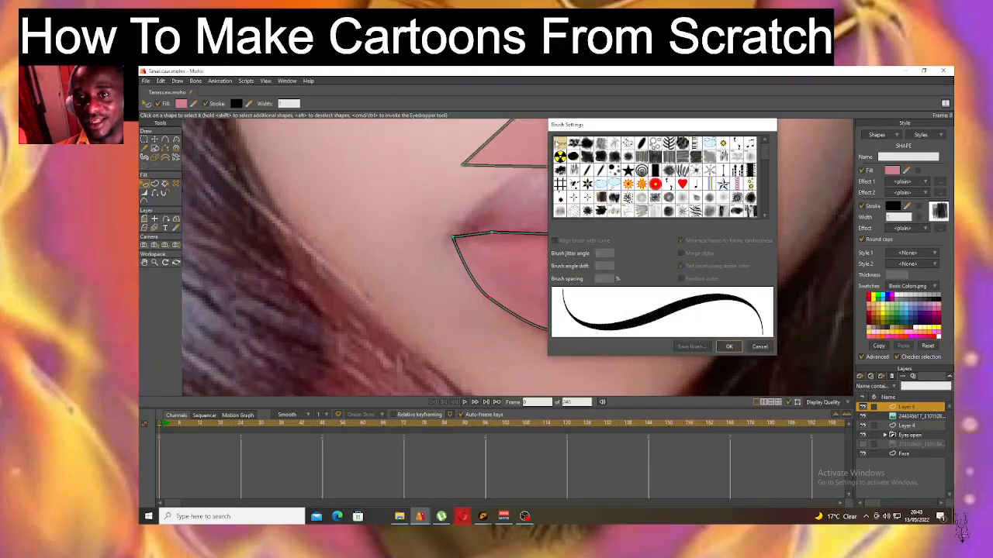
{"action": "left_click", "coordinate": [726, 346]}
Smooth the lower lip's right side and upper edge with the Curvature tool.
{"action": "scroll", "coordinate": [693, 298], "scroll_direction": "down", "scroll_amount": 5}
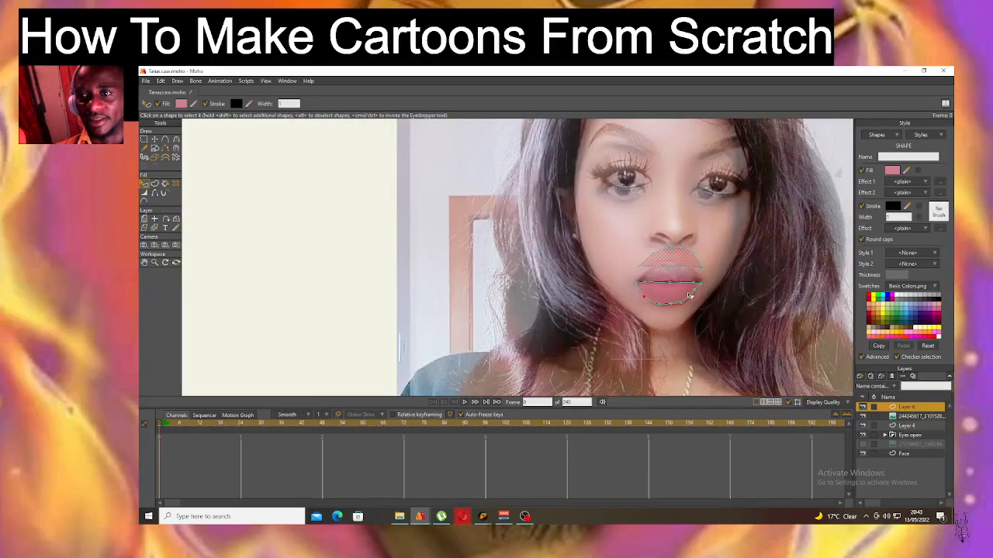
{"action": "scroll", "coordinate": [690, 296], "scroll_direction": "up", "scroll_amount": 6}
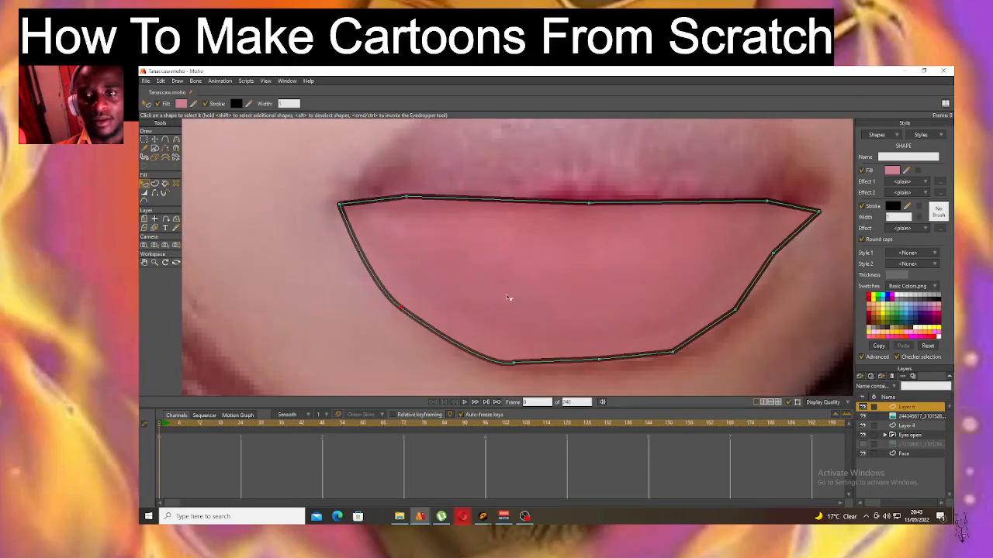
{"action": "left_click", "coordinate": [176, 140]}
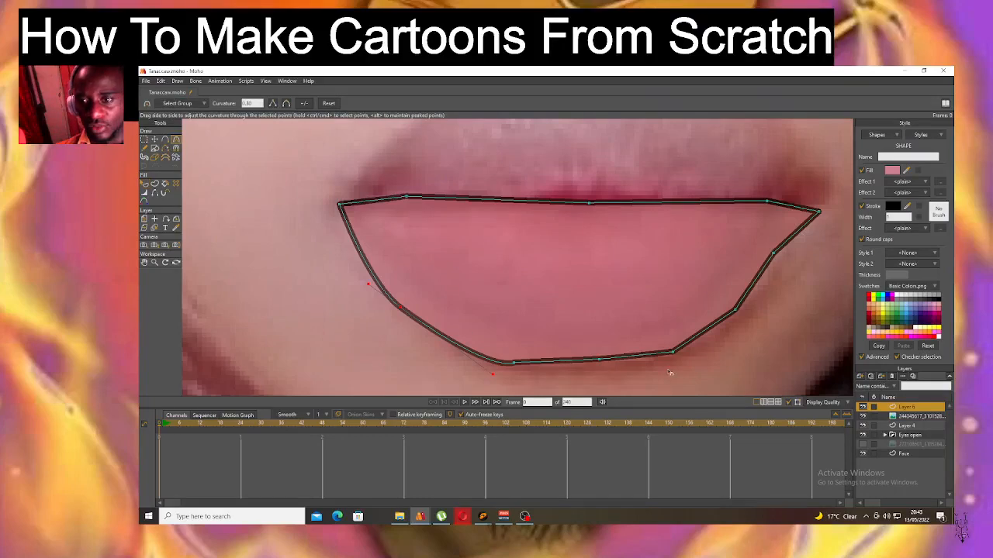
{"action": "left_click_drag", "start_coordinate": [677, 358], "coordinate": [950, 423]}
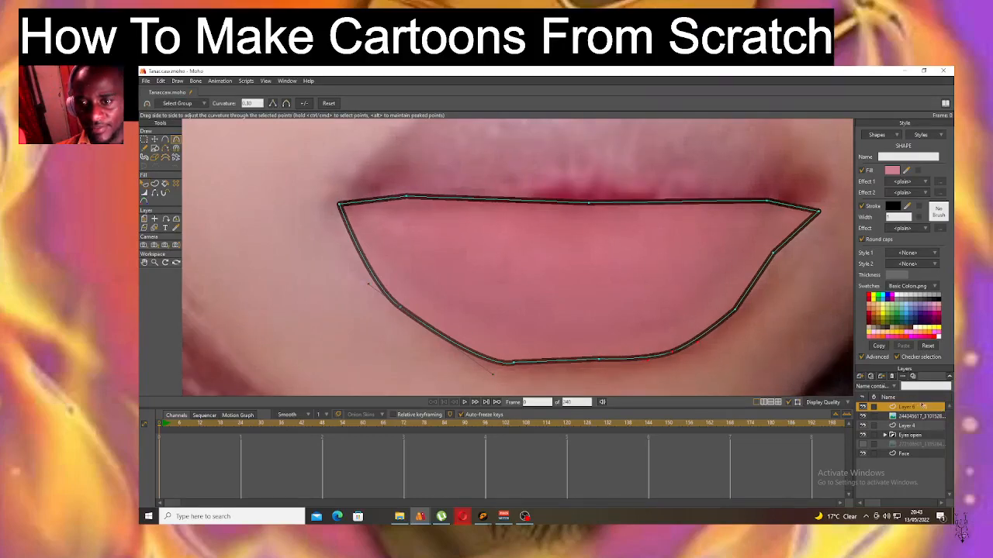
{"action": "left_click_drag", "start_coordinate": [741, 315], "coordinate": [945, 348]}
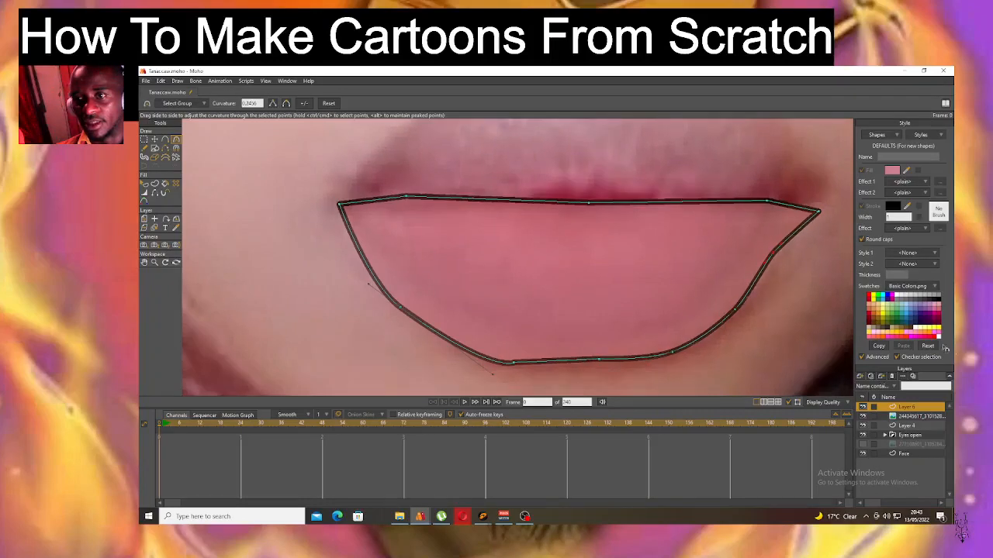
{"action": "left_click_drag", "start_coordinate": [770, 207], "coordinate": [951, 302]}
{"action": "left_click_drag", "start_coordinate": [784, 270], "coordinate": [813, 278]}
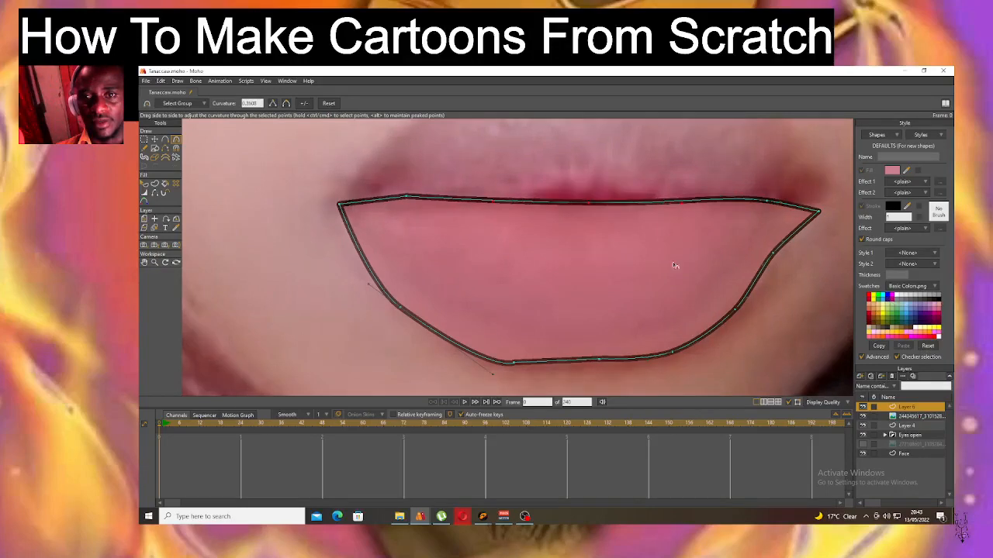
{"action": "left_click_drag", "start_coordinate": [536, 276], "coordinate": [456, 279]}
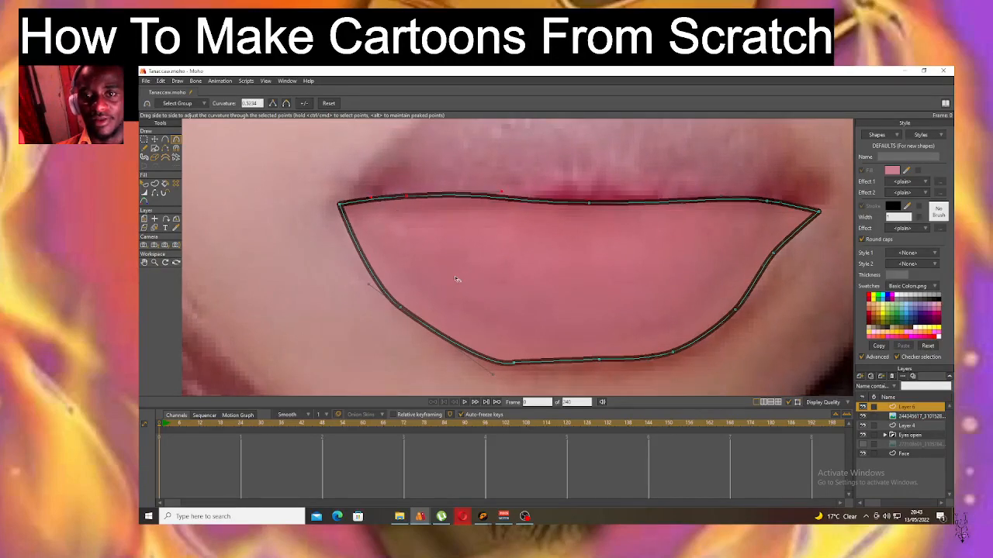
Reposition the bottom points of the lower lip outline to follow the photo's lip edge more closely.
{"action": "scroll", "coordinate": [456, 279], "scroll_direction": "down", "scroll_amount": 2}
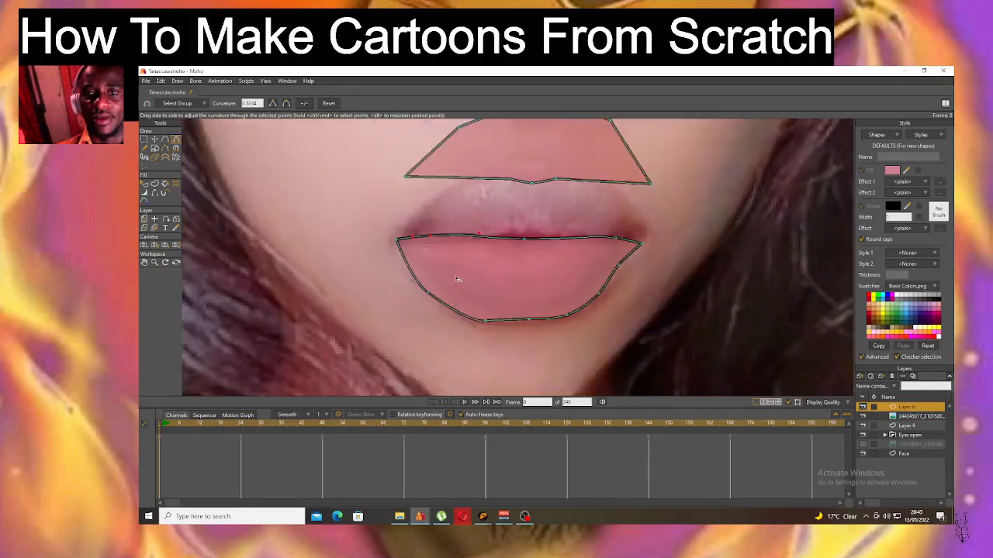
{"action": "left_click", "coordinate": [154, 139]}
{"action": "scroll", "coordinate": [495, 302], "scroll_direction": "up", "scroll_amount": 2}
{"action": "left_click_drag", "start_coordinate": [556, 336], "coordinate": [542, 343]}
{"action": "left_click", "coordinate": [474, 336]}
{"action": "left_click_drag", "start_coordinate": [473, 336], "coordinate": [468, 334]}
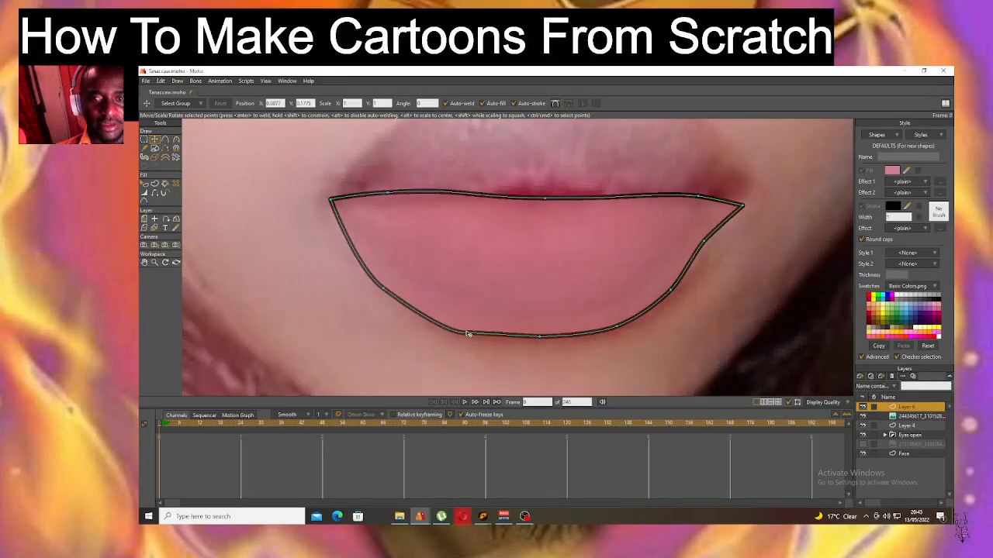
Soften the curve at the bottom-left point of the lower lip with the Curvature tool.
{"action": "left_click", "coordinate": [176, 139]}
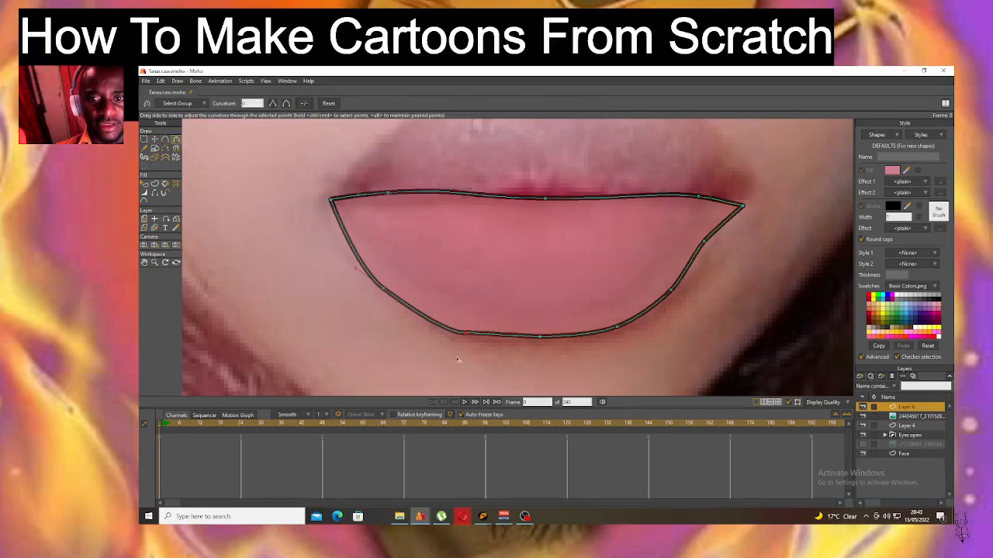
{"action": "scroll", "coordinate": [461, 341], "scroll_direction": "up", "scroll_amount": 1}
{"action": "scroll", "coordinate": [460, 341], "scroll_direction": "up", "scroll_amount": 1}
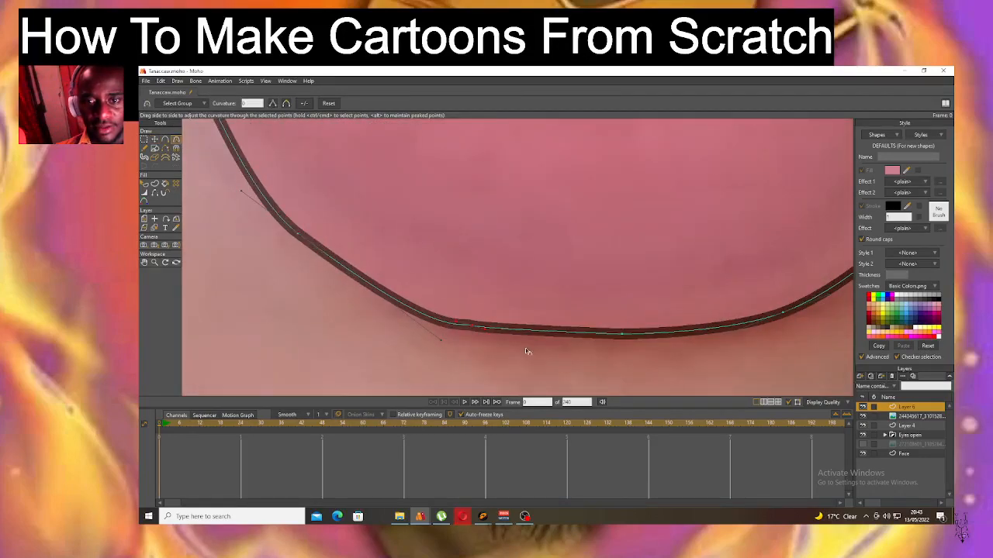
{"action": "mouse_move", "coordinate": [536, 326]}
{"action": "left_mouse_down"}
{"action": "mouse_move", "coordinate": [485, 321]}
{"action": "mouse_move", "coordinate": [533, 317]}
{"action": "left_mouse_up"}
Curve the upper lip's outer edges and the dip along its lower edge, keeping the cupid's bow notch sharp.
{"action": "scroll", "coordinate": [534, 317], "scroll_direction": "down", "scroll_amount": 3}
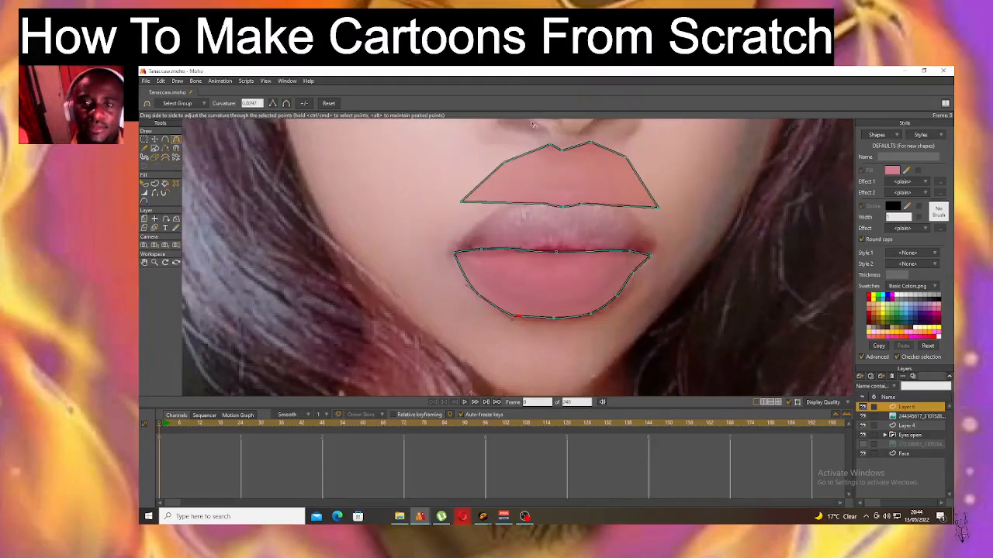
{"action": "scroll", "coordinate": [519, 143], "scroll_direction": "up", "scroll_amount": 3}
{"action": "left_click_drag", "start_coordinate": [485, 180], "coordinate": [895, 292]}
{"action": "left_click_drag", "start_coordinate": [791, 176], "coordinate": [935, 301]}
{"action": "left_click", "coordinate": [585, 285]}
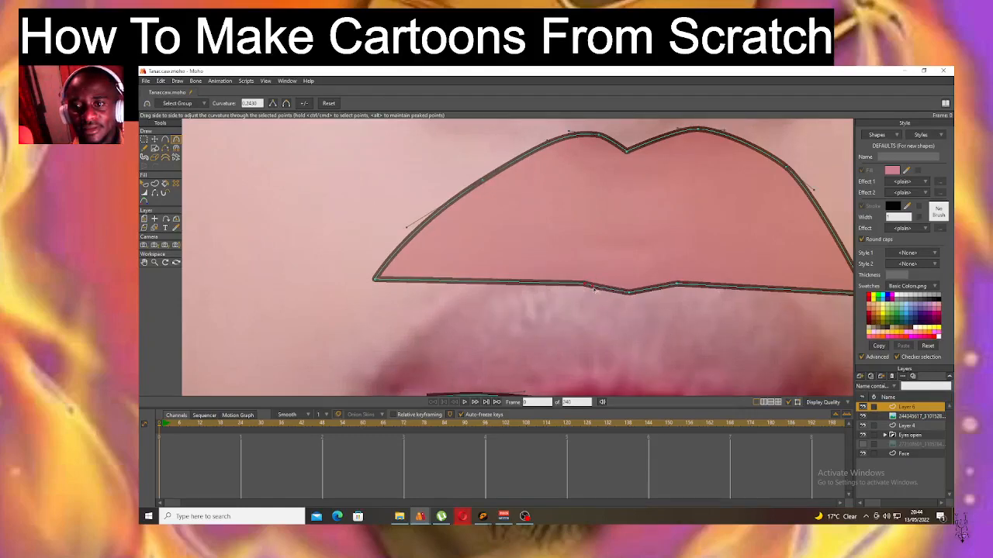
{"action": "left_click_drag", "start_coordinate": [598, 289], "coordinate": [681, 301]}
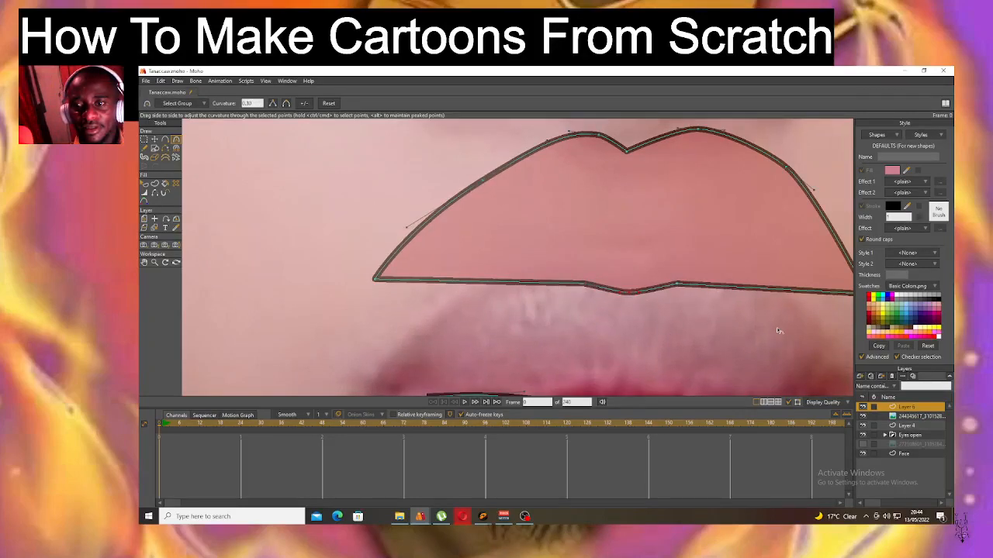
{"action": "left_click_drag", "start_coordinate": [815, 340], "coordinate": [844, 342]}
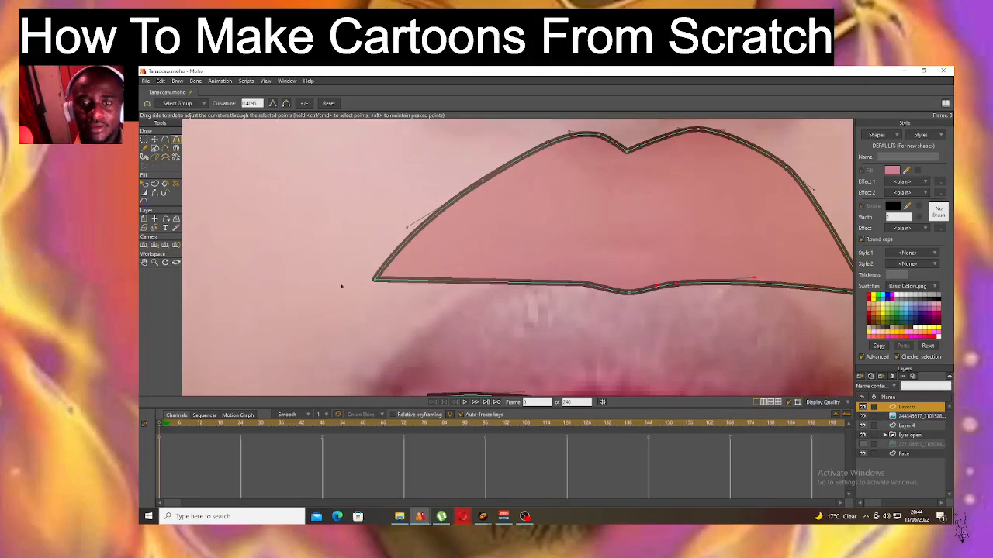
Move the upper lip shape down onto the photo's upper lip so it meets the lower lip, and select the lower lip's points.
{"action": "scroll", "coordinate": [444, 257], "scroll_direction": "down", "scroll_amount": 5}
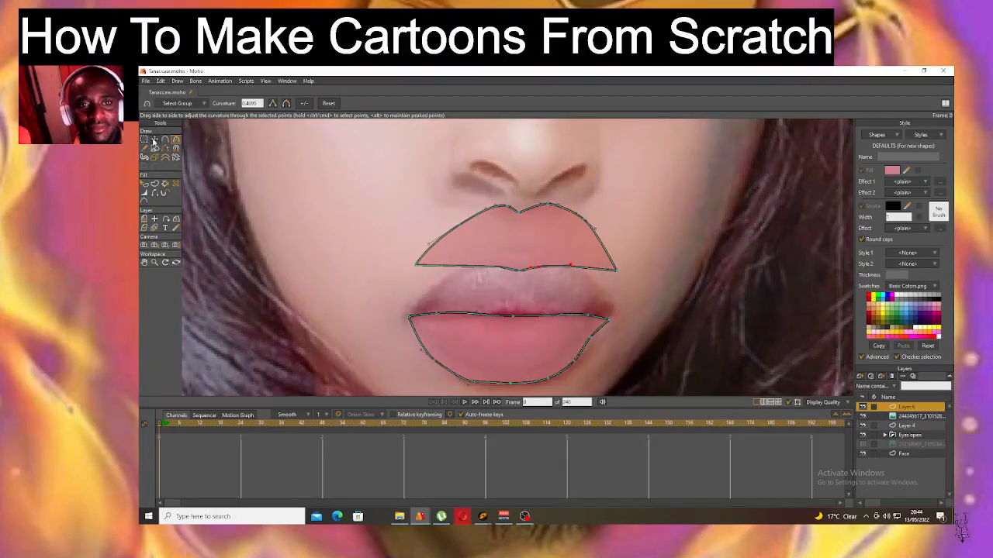
{"action": "left_click", "coordinate": [155, 141]}
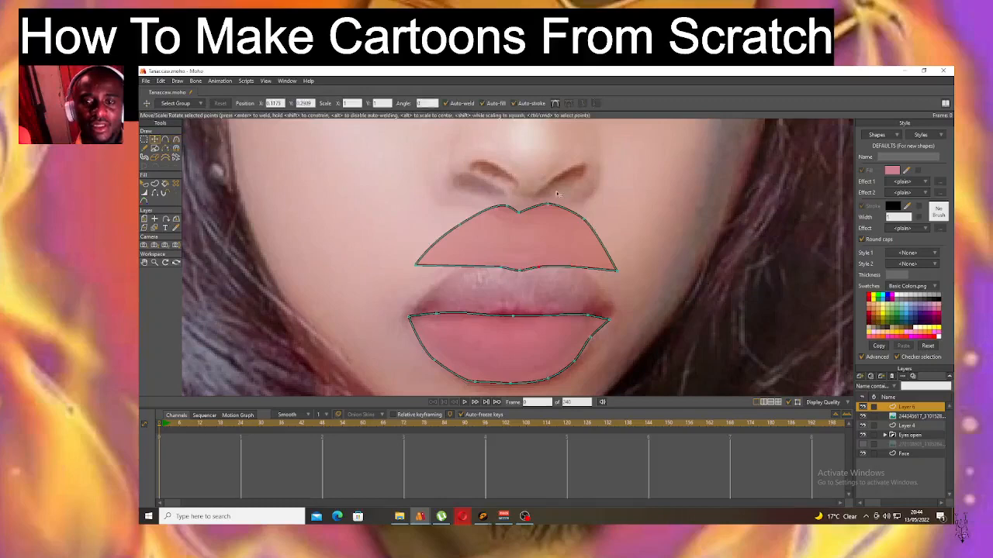
{"action": "double_click", "coordinate": [525, 233]}
{"action": "mouse_move", "coordinate": [522, 259]}
{"action": "left_mouse_down"}
{"action": "mouse_move", "coordinate": [517, 282]}
{"action": "mouse_move", "coordinate": [515, 273]}
{"action": "left_mouse_up"}
{"action": "double_click", "coordinate": [509, 347]}
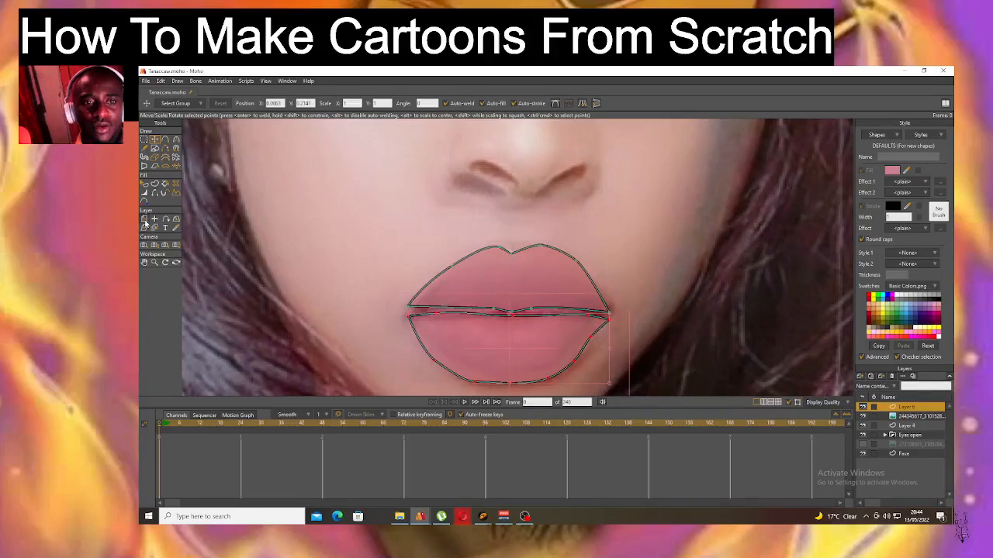
Select the upper lip shape and raise it to the front of the layer.
{"action": "left_click", "coordinate": [144, 184]}
{"action": "left_click", "coordinate": [544, 294]}
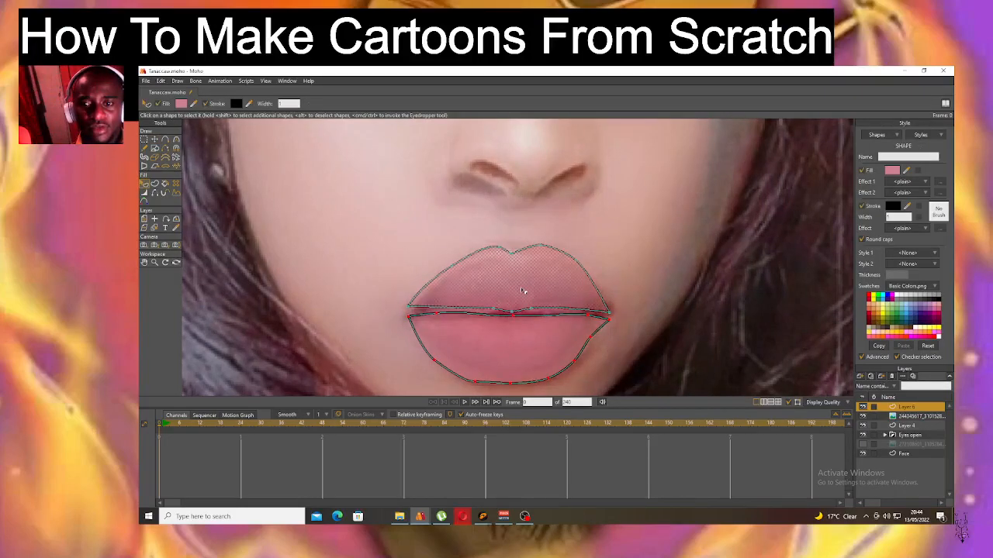
{"action": "left_click", "coordinate": [161, 81]}
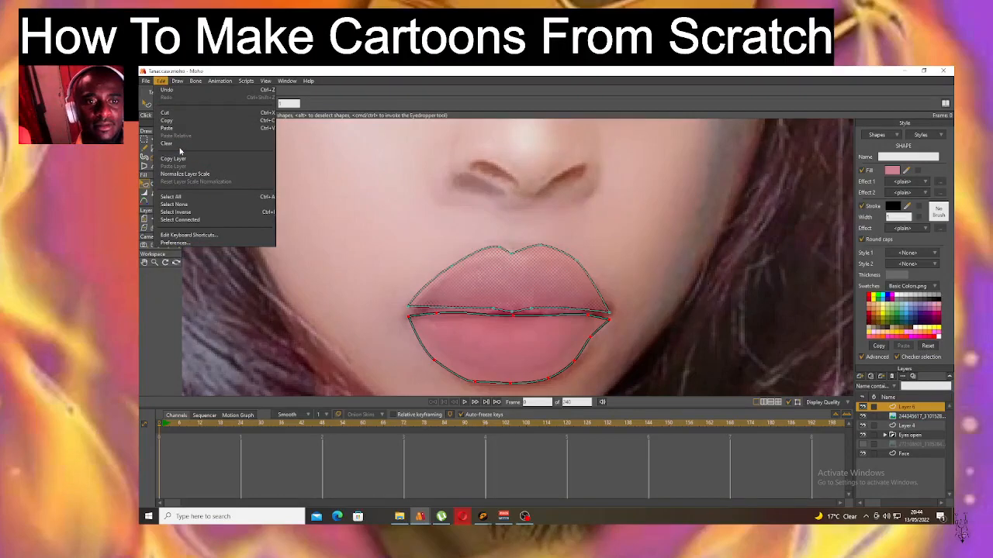
{"action": "left_click", "coordinate": [162, 80]}
{"action": "left_click", "coordinate": [177, 81]}
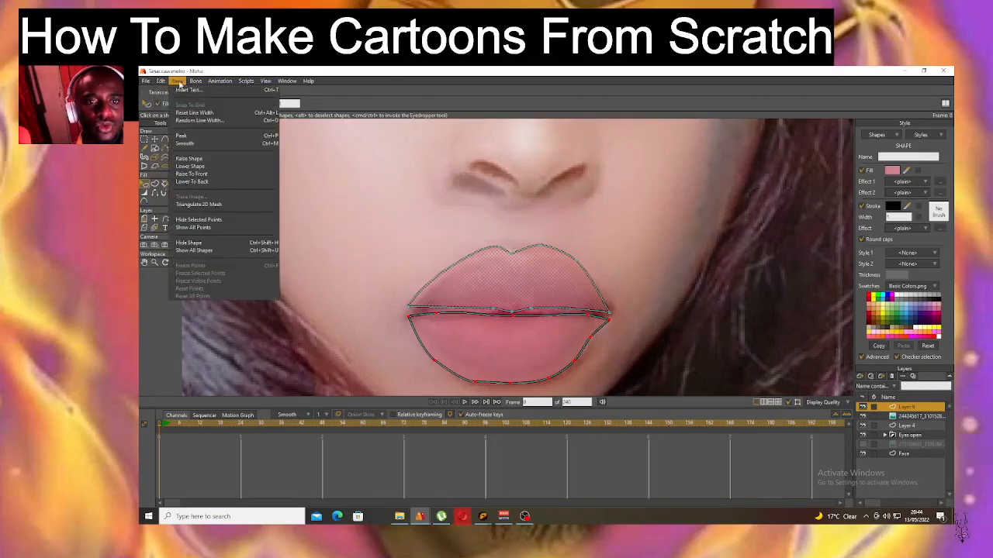
{"action": "left_click", "coordinate": [221, 173]}
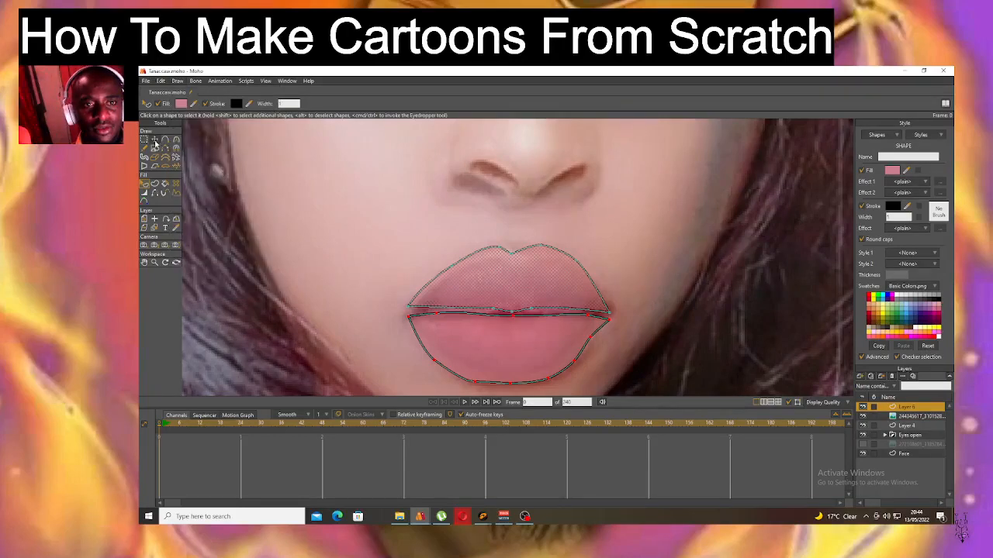
Move the upper lip shape down with Transform Points until its lower edge meets the lower lip.
{"action": "left_click", "coordinate": [154, 140]}
{"action": "mouse_move", "coordinate": [520, 271]}
{"action": "left_mouse_down"}
{"action": "mouse_move", "coordinate": [522, 286]}
{"action": "mouse_move", "coordinate": [523, 273]}
{"action": "left_mouse_up"}
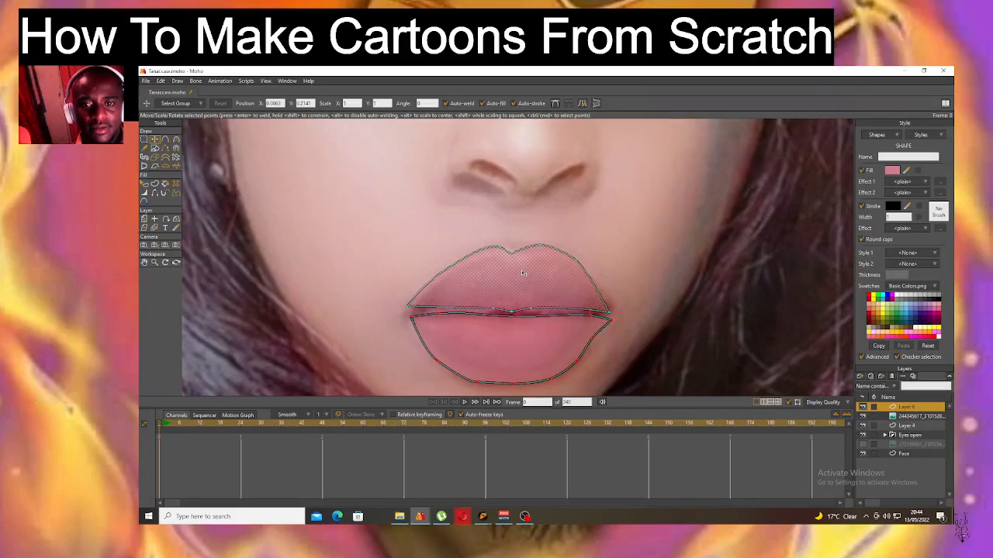
{"action": "left_click", "coordinate": [508, 281]}
{"action": "double_click", "coordinate": [508, 281]}
{"action": "mouse_move", "coordinate": [510, 284]}
{"action": "left_mouse_down"}
{"action": "mouse_move", "coordinate": [517, 290]}
{"action": "mouse_move", "coordinate": [508, 298]}
{"action": "left_mouse_up"}
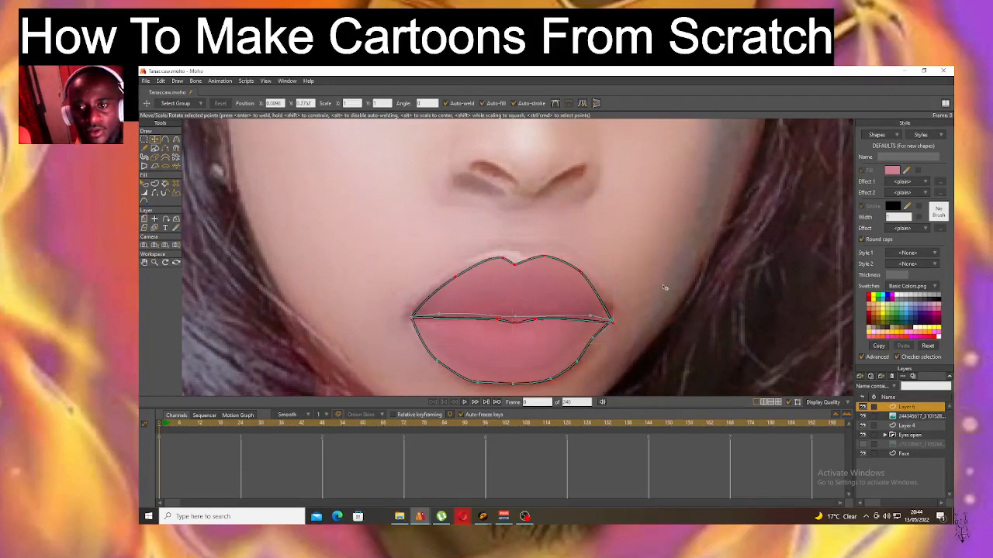
{"action": "left_click_drag", "start_coordinate": [548, 291], "coordinate": [547, 277]}
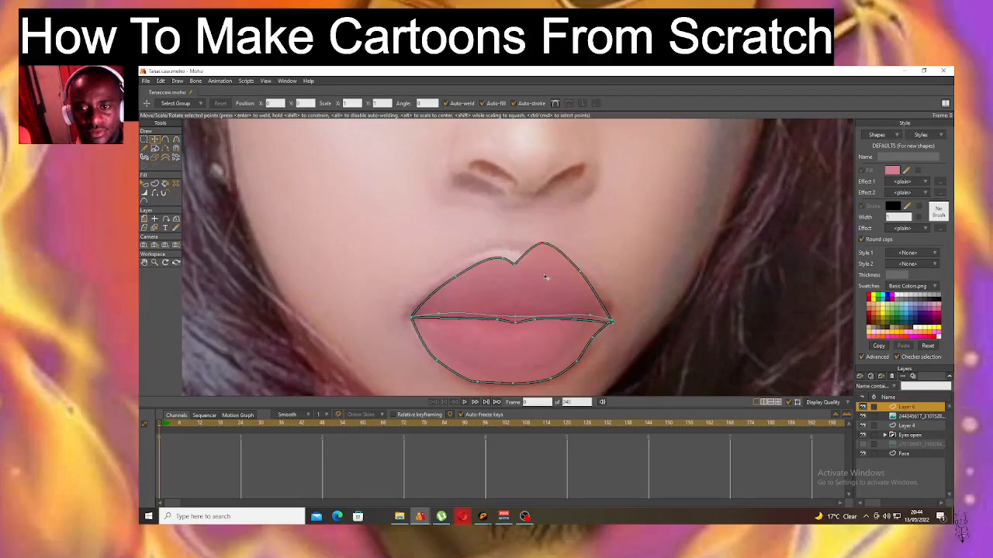
{"action": "left_click", "coordinate": [163, 82]}
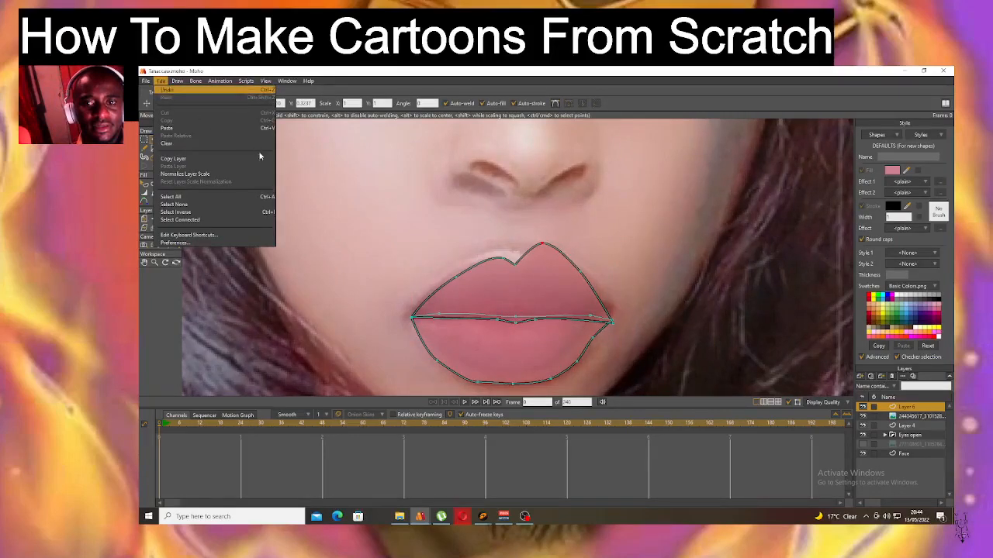
{"action": "left_click", "coordinate": [422, 217]}
{"action": "key", "text": "ctrl+z"}
{"action": "mouse_move", "coordinate": [507, 288]}
{"action": "left_mouse_down"}
{"action": "mouse_move", "coordinate": [516, 287]}
{"action": "mouse_move", "coordinate": [507, 287]}
{"action": "left_mouse_up"}
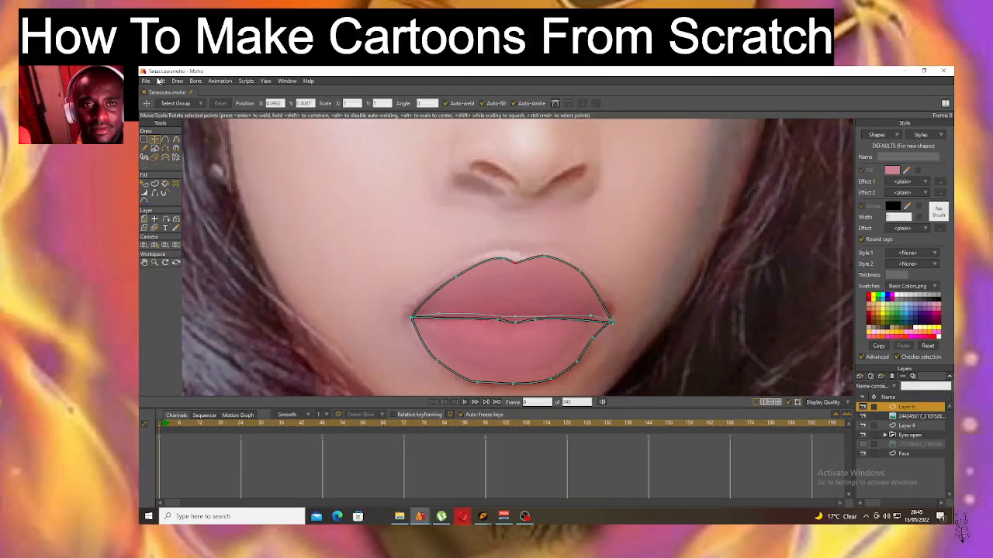
{"action": "left_click", "coordinate": [160, 81]}
{"action": "left_click", "coordinate": [178, 92]}
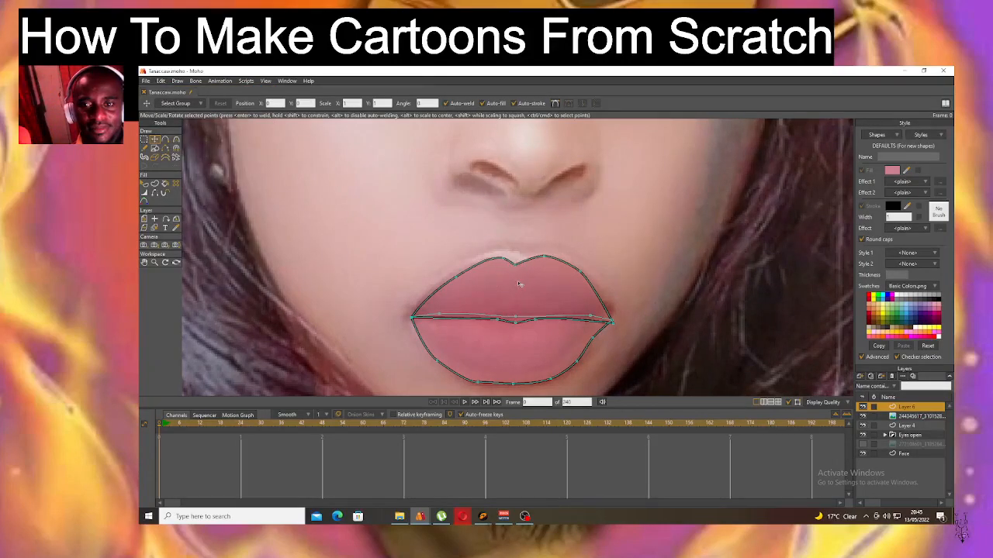
Reposition the lower lip's corner points and upper edge so both corners meet the upper lip's corners.
{"action": "left_click_drag", "start_coordinate": [520, 284], "coordinate": [524, 277]}
{"action": "left_click", "coordinate": [407, 343]}
{"action": "scroll", "coordinate": [499, 351], "scroll_direction": "up", "scroll_amount": 5}
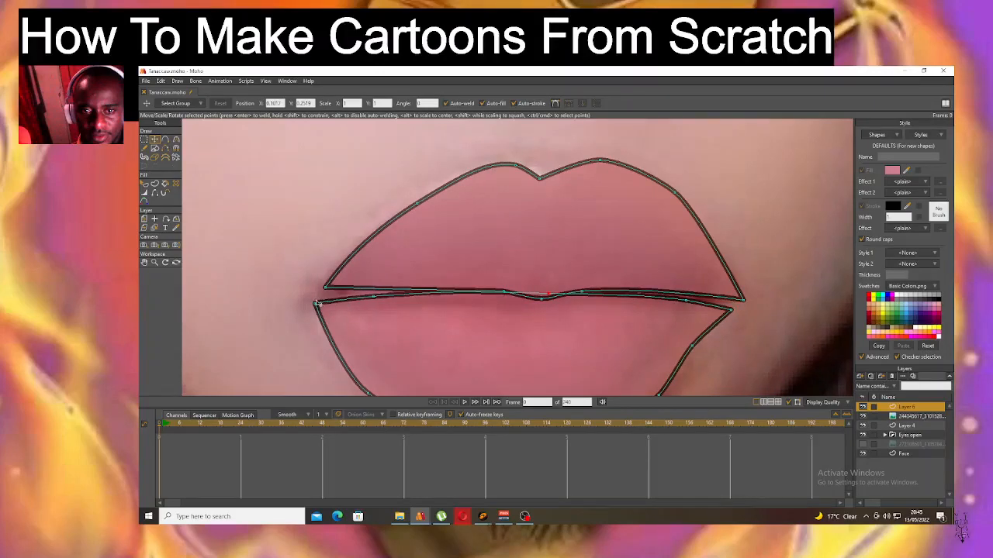
{"action": "left_click_drag", "start_coordinate": [314, 303], "coordinate": [380, 288]}
{"action": "left_click_drag", "start_coordinate": [315, 291], "coordinate": [327, 288]}
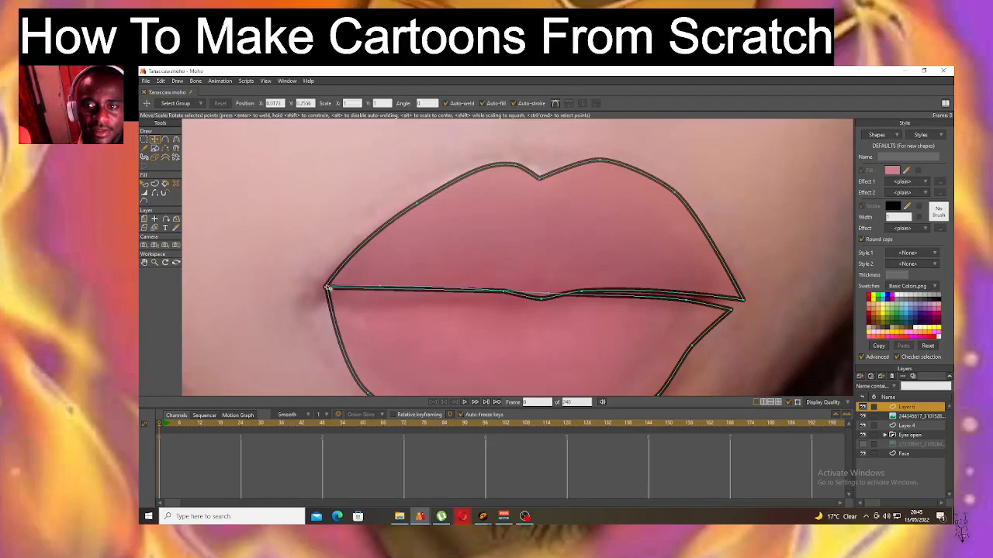
{"action": "left_click_drag", "start_coordinate": [726, 313], "coordinate": [649, 289]}
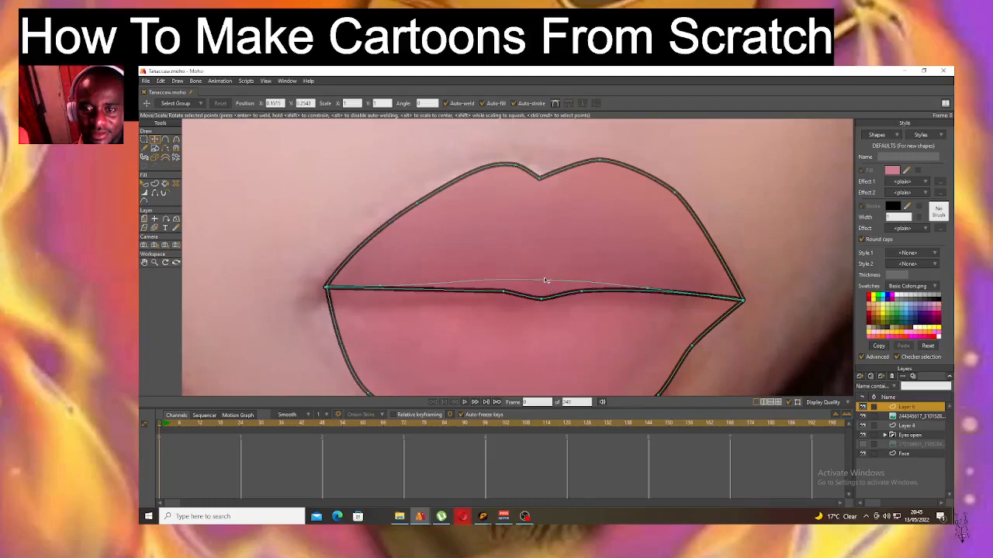
Pull the upper lip's left corner outward and down to the photo's mouth corner, and adjust the central dip of its lower edge.
{"action": "scroll", "coordinate": [550, 281], "scroll_direction": "down", "scroll_amount": 5}
{"action": "scroll", "coordinate": [554, 270], "scroll_direction": "up", "scroll_amount": 5}
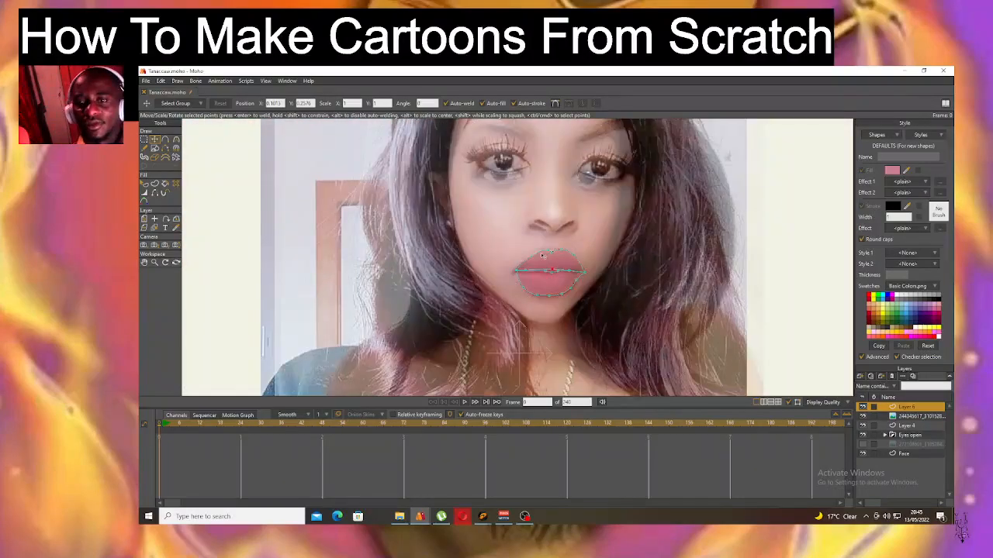
{"action": "scroll", "coordinate": [495, 295], "scroll_direction": "up", "scroll_amount": 2}
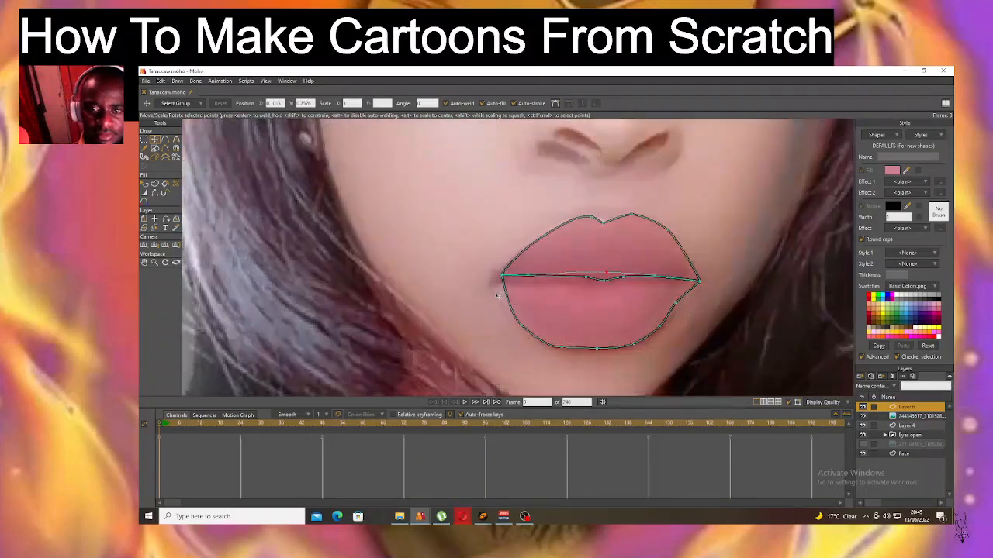
{"action": "scroll", "coordinate": [497, 287], "scroll_direction": "up", "scroll_amount": 1}
{"action": "left_click_drag", "start_coordinate": [504, 274], "coordinate": [492, 284]}
{"action": "left_click", "coordinate": [603, 284]}
{"action": "left_click_drag", "start_coordinate": [620, 284], "coordinate": [618, 288]}
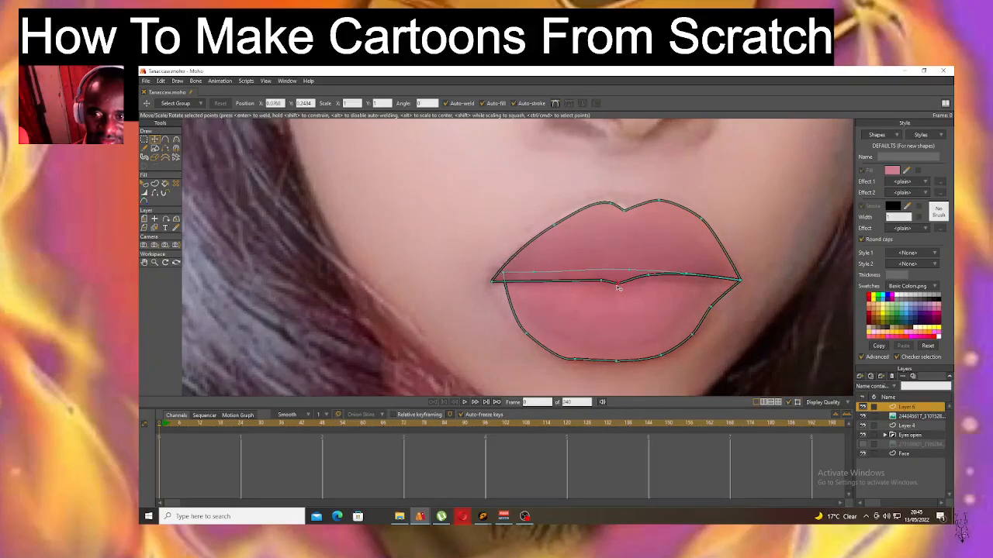
Flatten the right half of the upper lip's lower edge, and reshape its right outer edge and corner to meet the lower lip.
{"action": "left_click", "coordinate": [745, 281]}
{"action": "left_click_drag", "start_coordinate": [652, 277], "coordinate": [662, 282]}
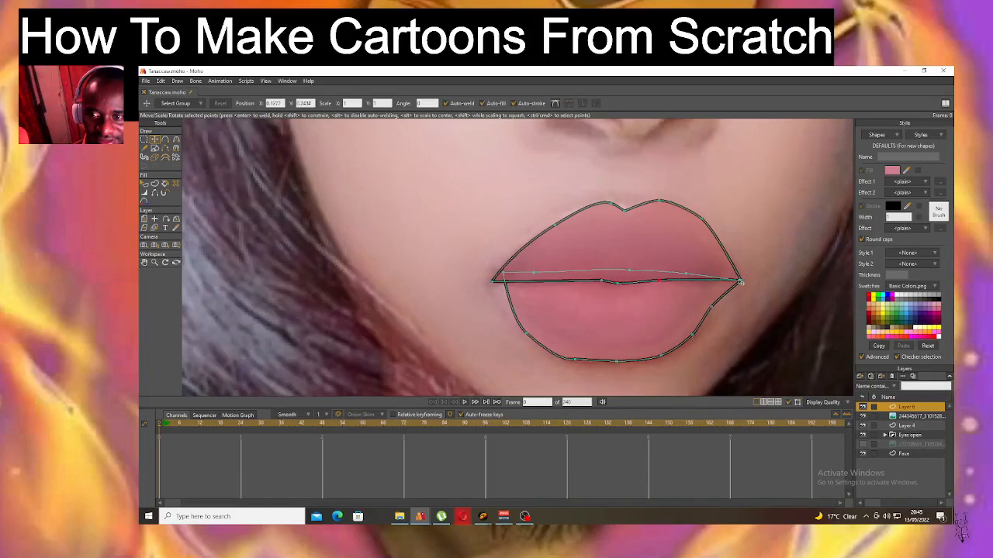
{"action": "left_click_drag", "start_coordinate": [741, 282], "coordinate": [742, 284]}
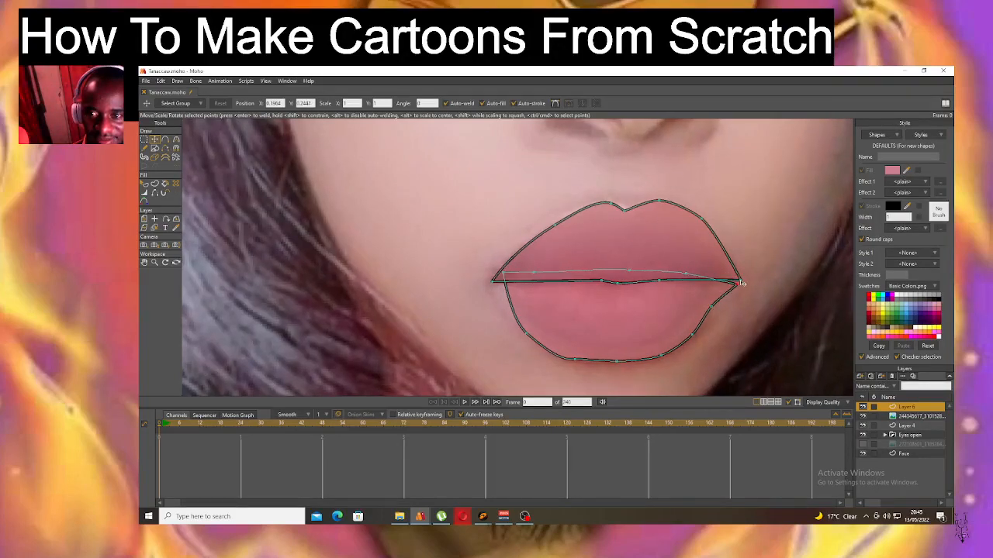
{"action": "mouse_move", "coordinate": [705, 223]}
{"action": "left_mouse_down"}
{"action": "mouse_move", "coordinate": [692, 233]}
{"action": "mouse_move", "coordinate": [704, 234]}
{"action": "left_mouse_up"}
{"action": "left_click_drag", "start_coordinate": [737, 275], "coordinate": [735, 287]}
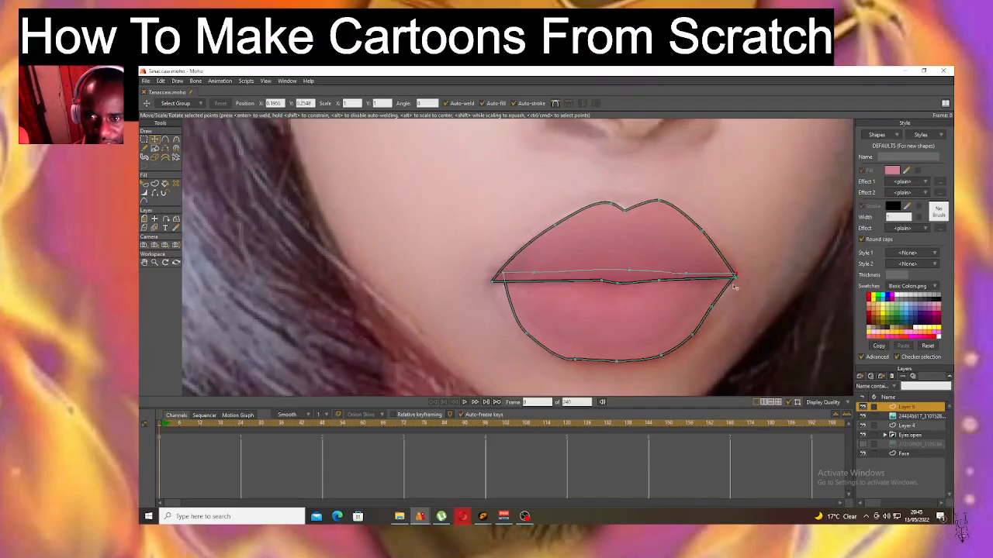
{"action": "left_click", "coordinate": [490, 285]}
Render a preview of the lips over the photo, hide the visible reference photo layer, and render the cartoon face alone.
{"action": "scroll", "coordinate": [607, 243], "scroll_direction": "down", "scroll_amount": 5}
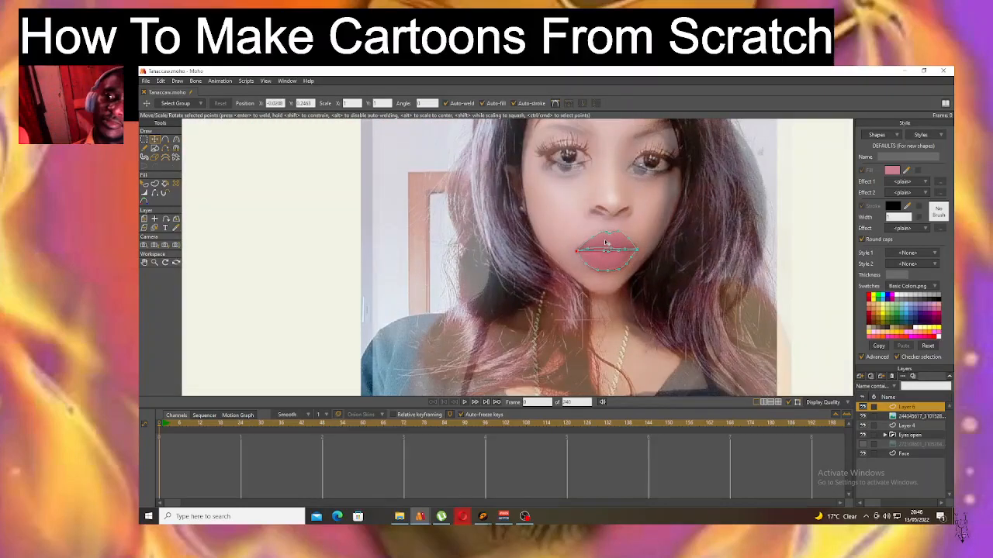
{"action": "key", "text": "ctrl+r"}
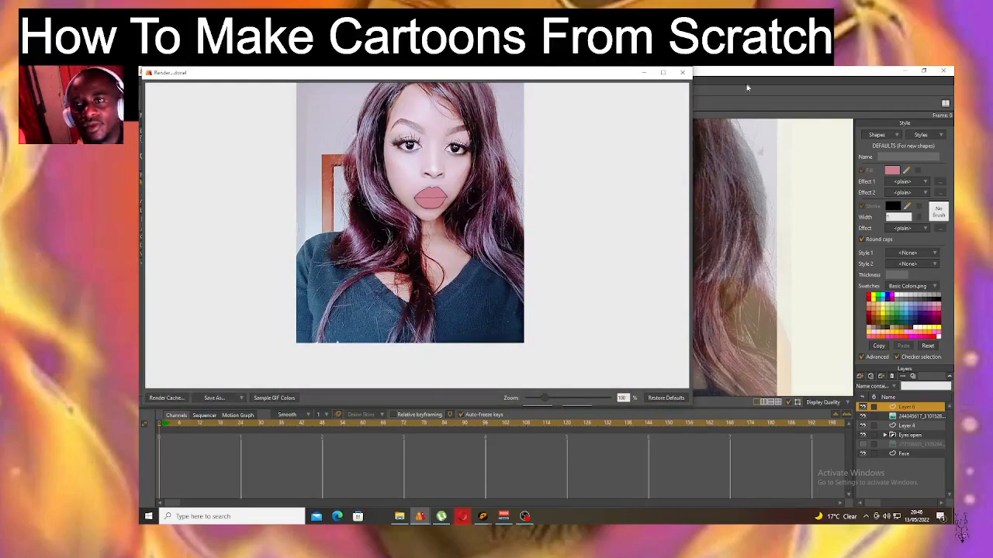
{"action": "left_click", "coordinate": [683, 72]}
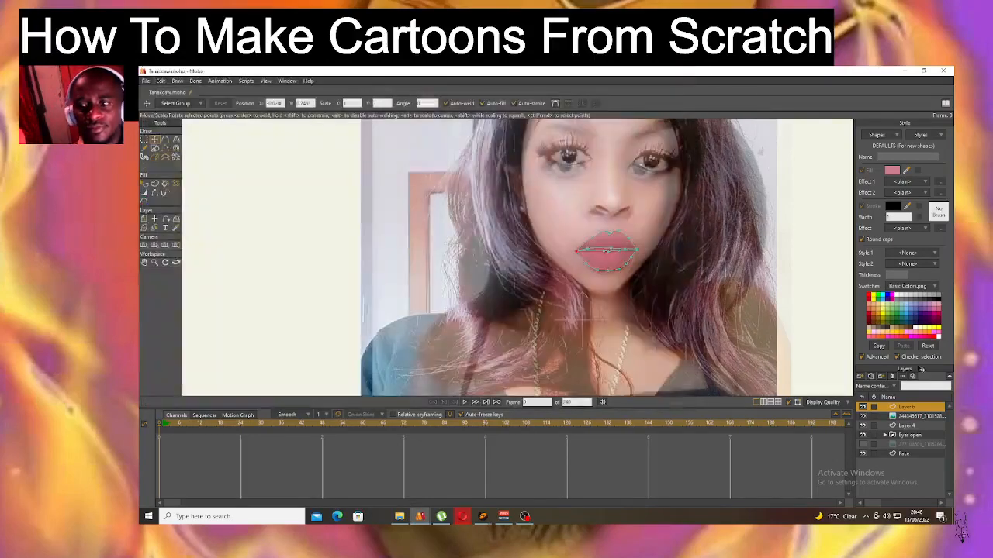
{"action": "left_click", "coordinate": [863, 416]}
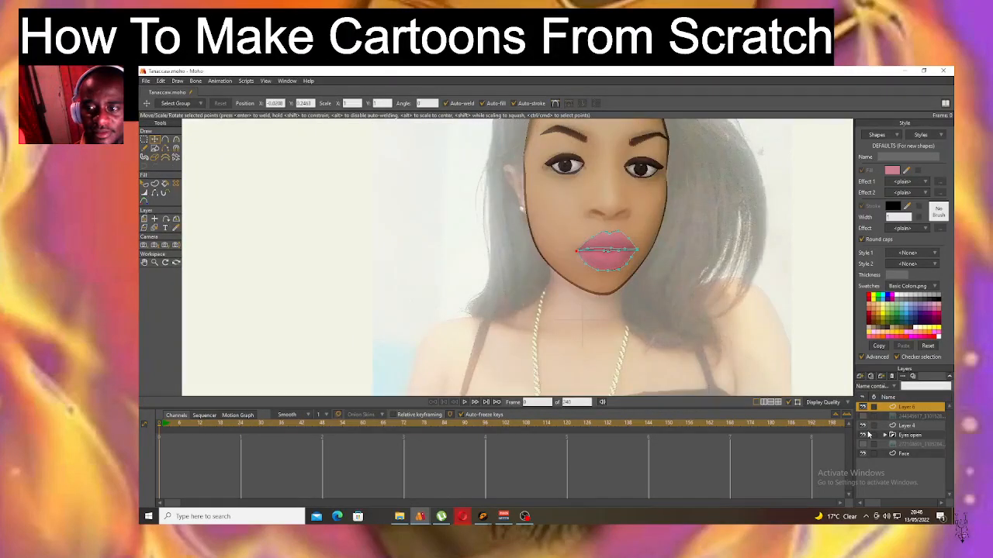
{"action": "key", "text": "ctrl+r"}
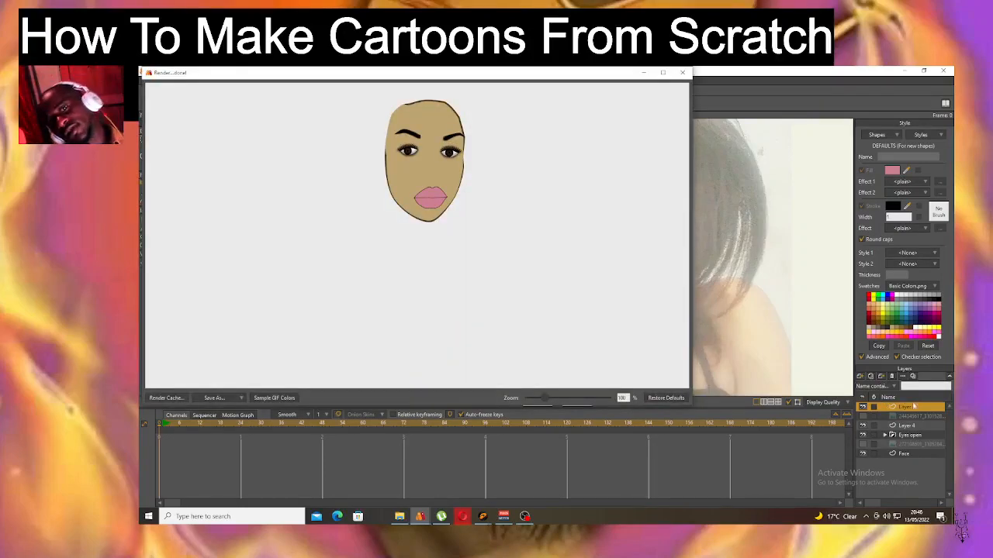
Close the render preview, select the upper lip shape and apply Halo as its second fill effect.
{"action": "left_click", "coordinate": [682, 72]}
{"action": "scroll", "coordinate": [592, 248], "scroll_direction": "up", "scroll_amount": 5}
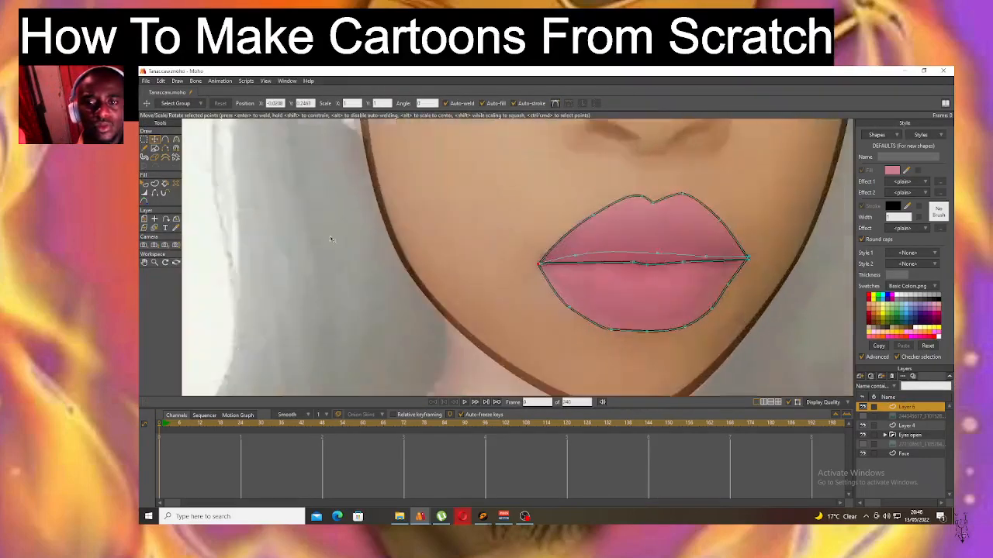
{"action": "left_click", "coordinate": [664, 240]}
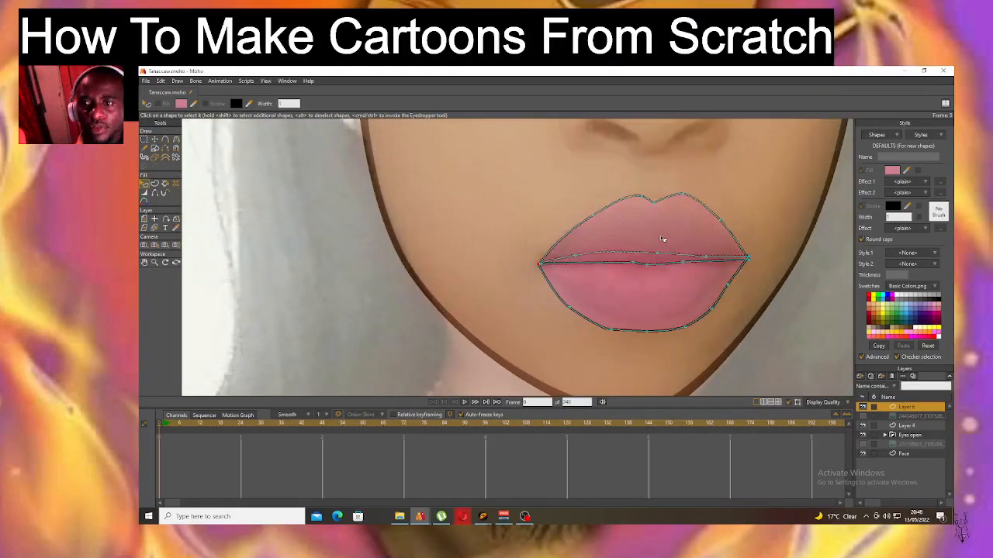
{"action": "left_click", "coordinate": [905, 183]}
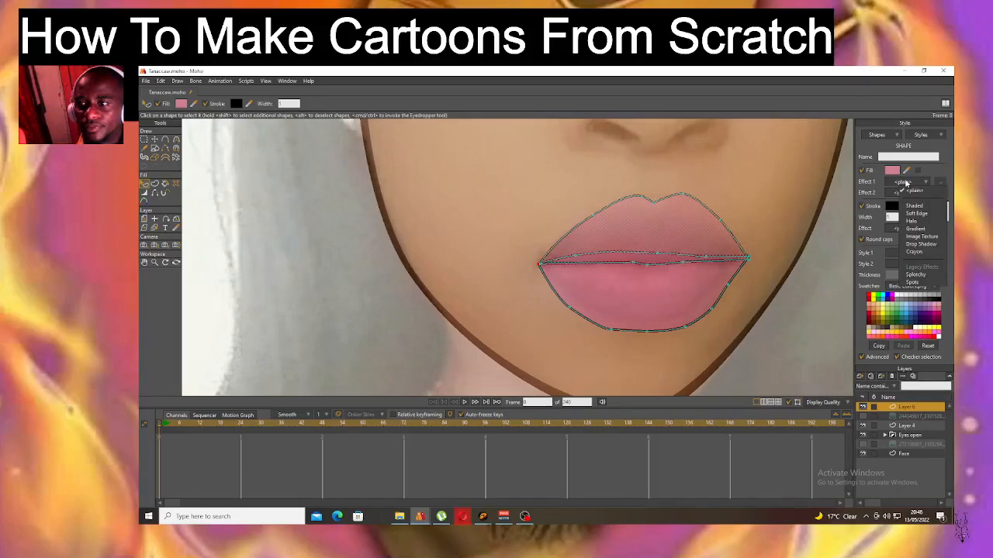
{"action": "left_click", "coordinate": [890, 198]}
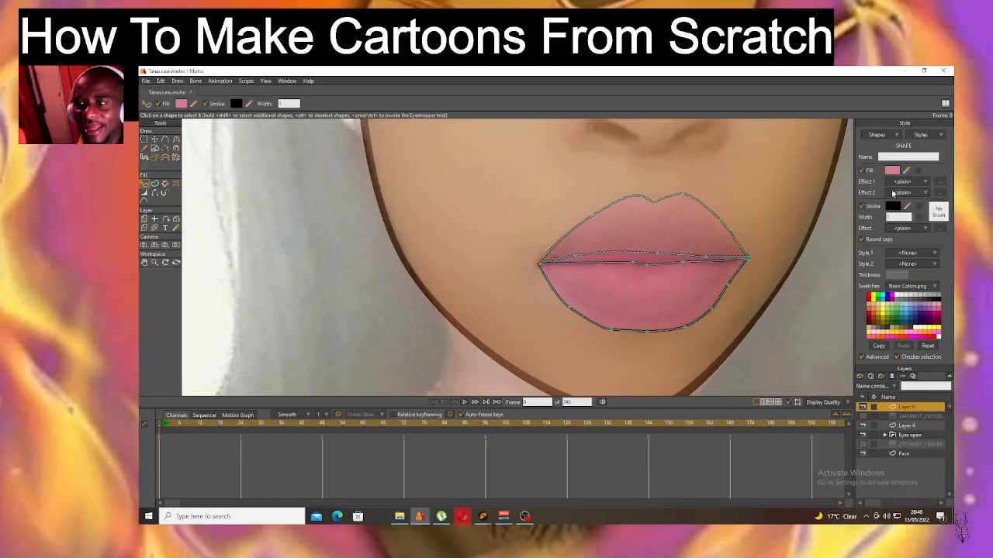
{"action": "left_click", "coordinate": [893, 193]}
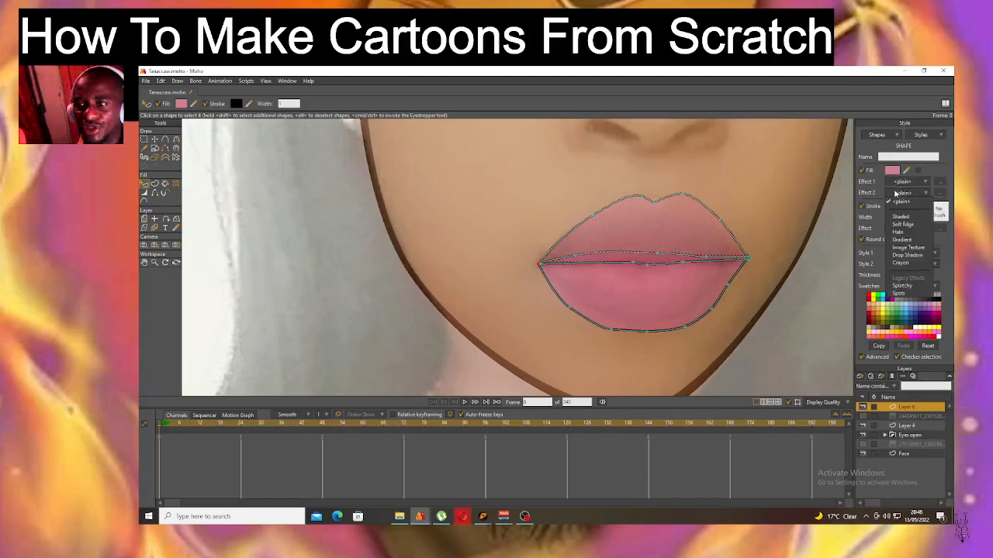
{"action": "left_click", "coordinate": [914, 232]}
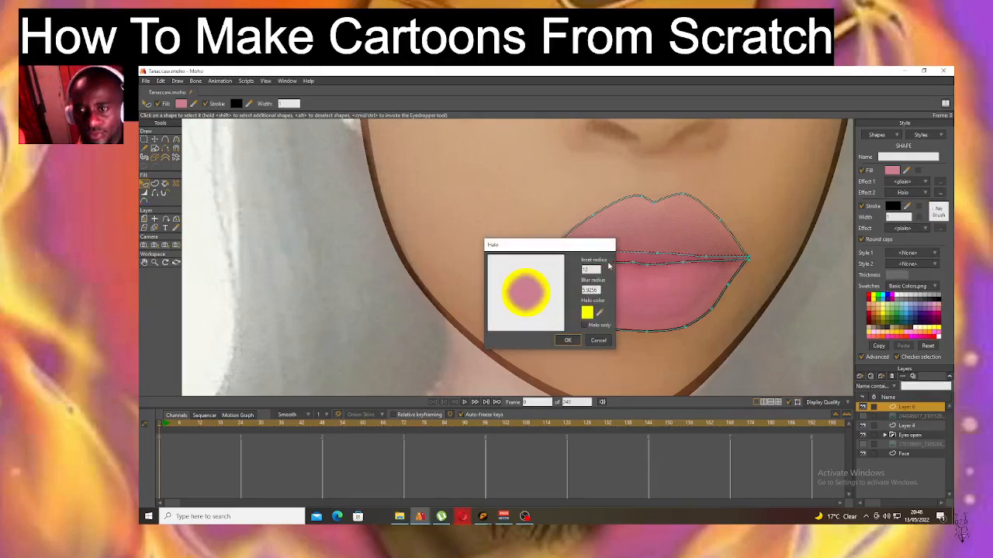
Try a vivid magenta (E5027D) as the halo color.
{"action": "left_click", "coordinate": [587, 313]}
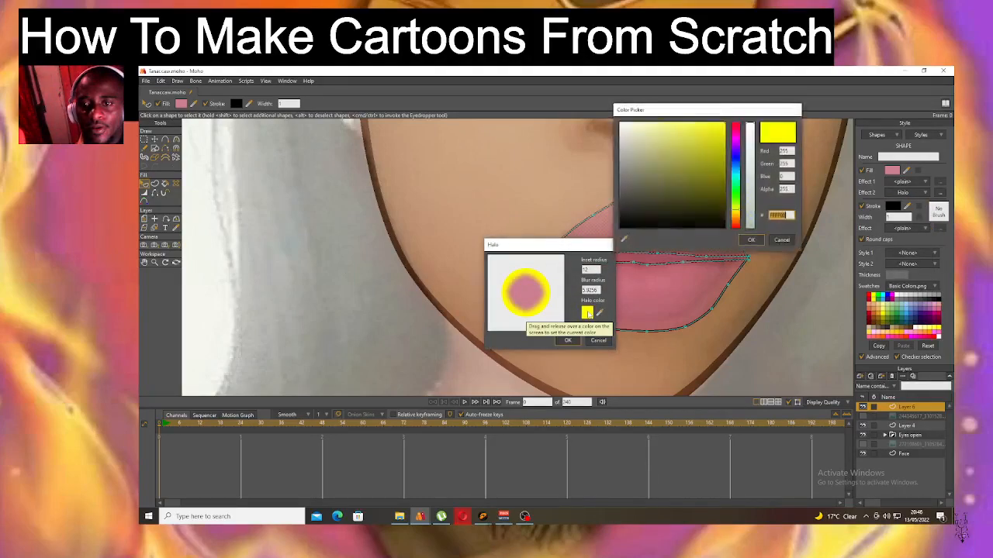
{"action": "left_click", "coordinate": [733, 152]}
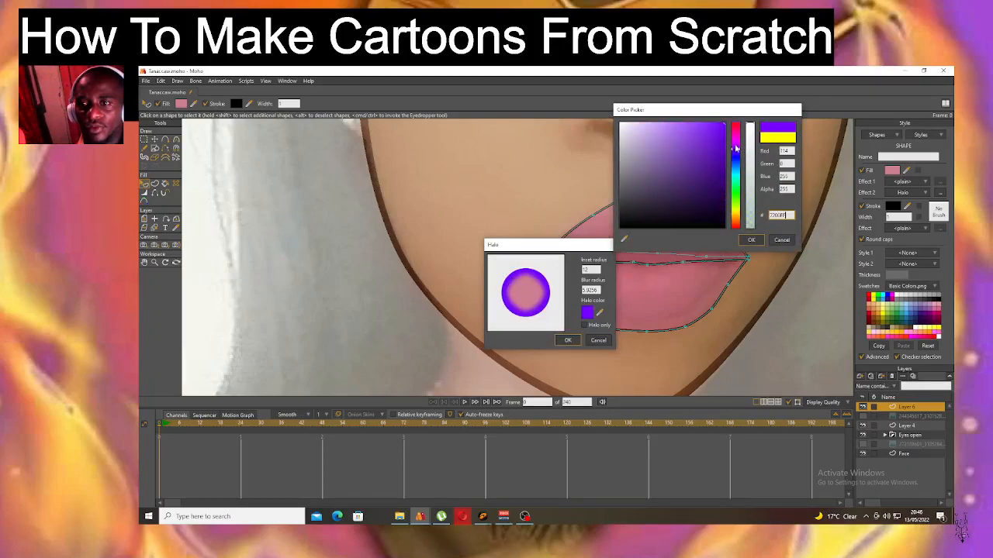
{"action": "left_click", "coordinate": [735, 133]}
{"action": "mouse_move", "coordinate": [703, 152]}
{"action": "left_mouse_down"}
{"action": "mouse_move", "coordinate": [704, 133]}
{"action": "mouse_move", "coordinate": [723, 132]}
{"action": "left_mouse_up"}
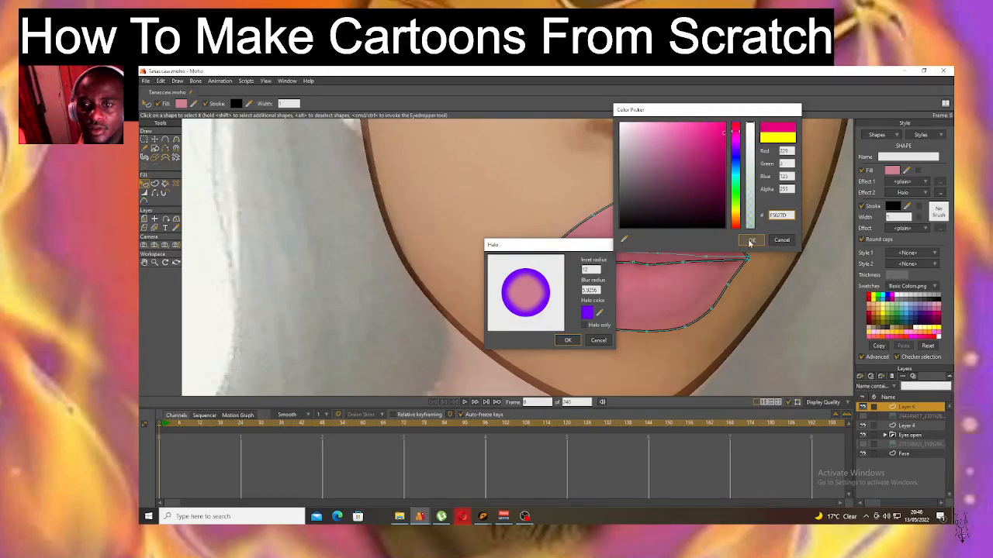
{"action": "left_click", "coordinate": [750, 240]}
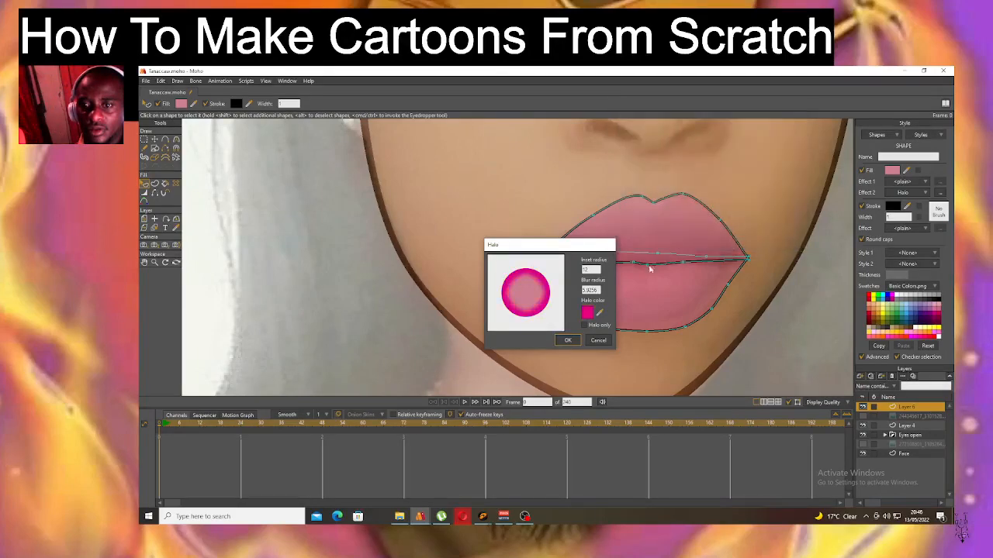
Sample the halo color from the lower lip and darken it to a deep maroon with RGB 66, 38, 42.
{"action": "left_click", "coordinate": [601, 310]}
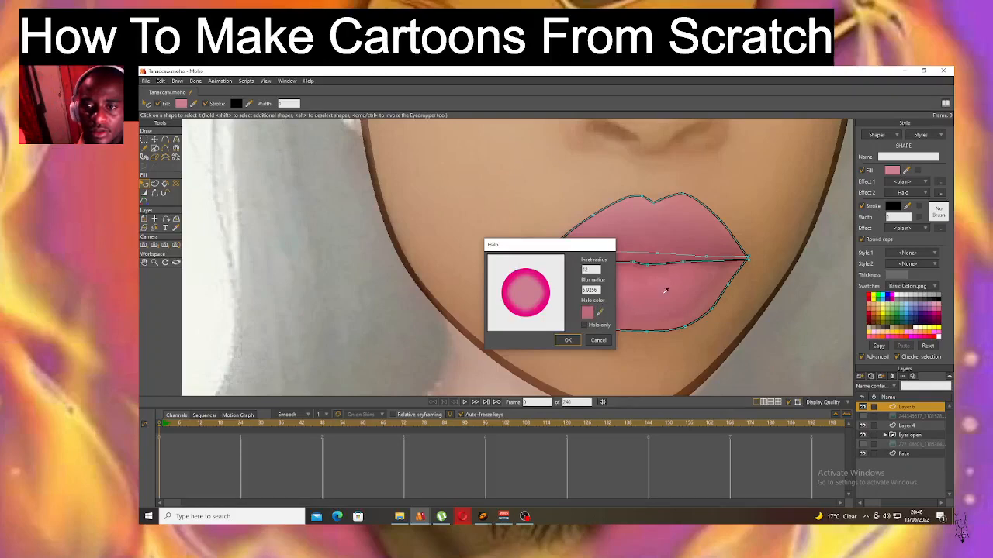
{"action": "left_click", "coordinate": [663, 293]}
{"action": "left_click", "coordinate": [587, 313]}
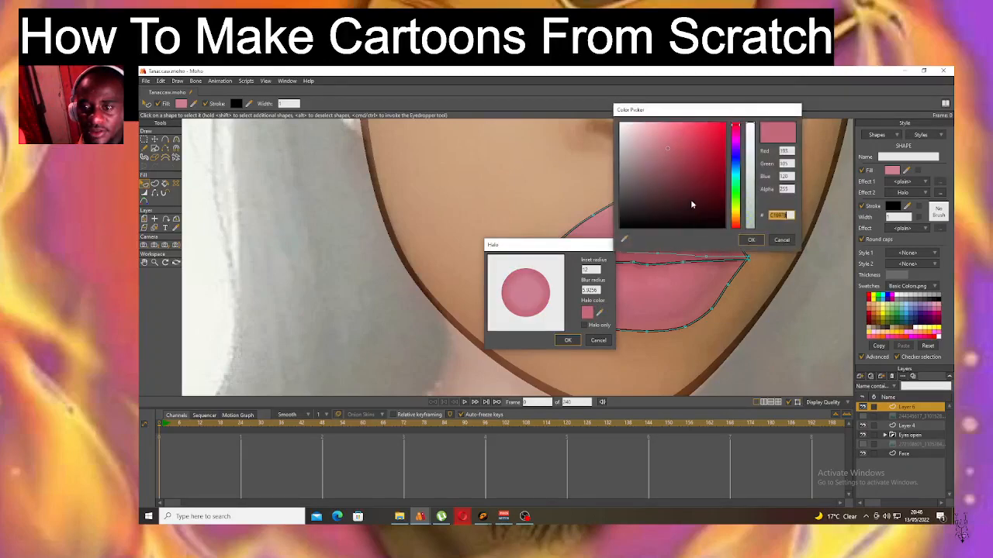
{"action": "left_click_drag", "start_coordinate": [666, 152], "coordinate": [671, 196]}
{"action": "left_click", "coordinate": [664, 201]}
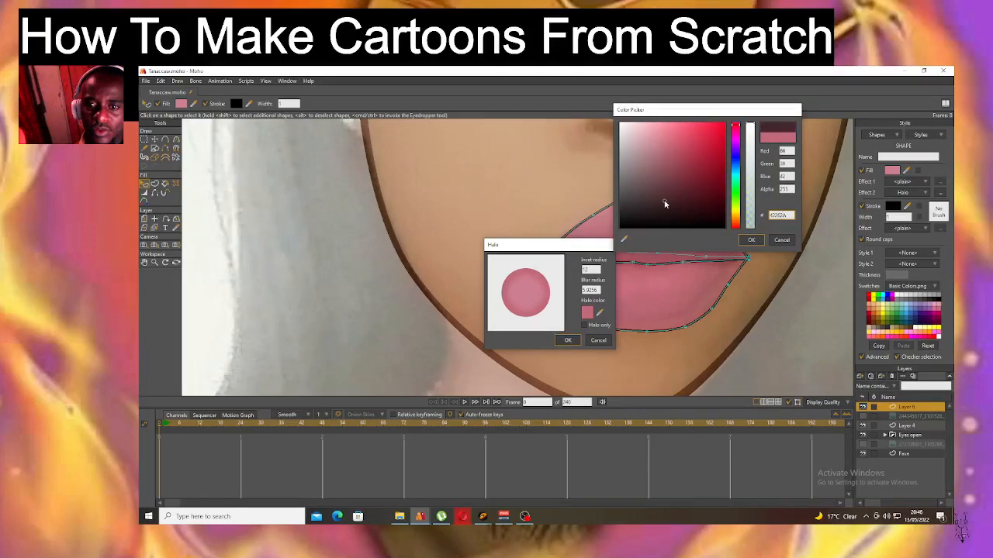
{"action": "left_click", "coordinate": [752, 242]}
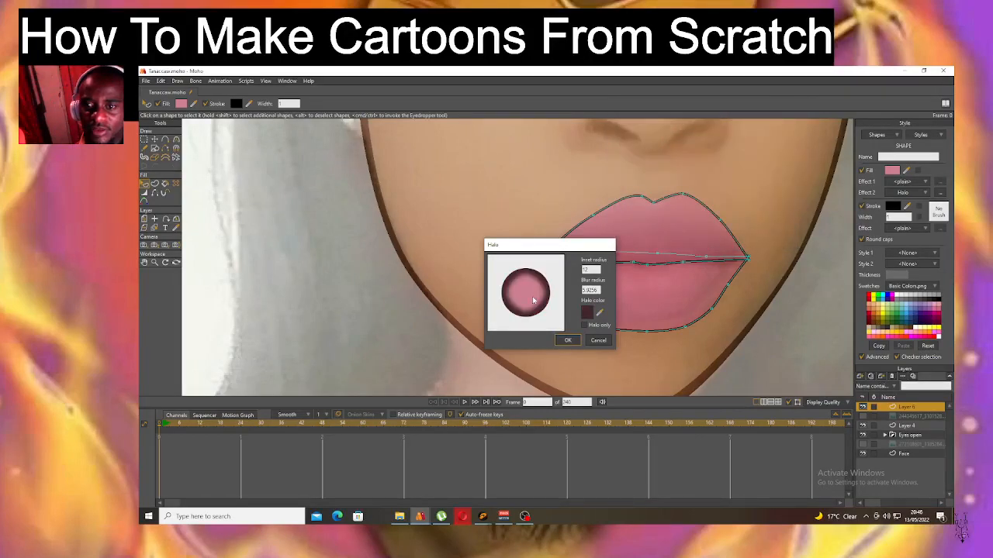
Make the maroon halo color mostly transparent through its alpha, apply the effect and preview the rendered frame.
{"action": "left_click", "coordinate": [588, 313]}
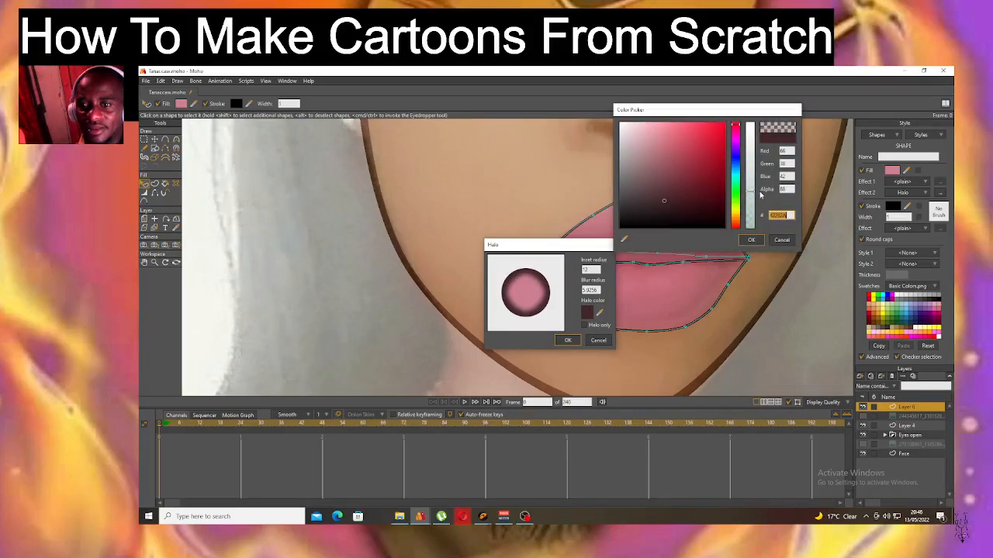
{"action": "mouse_move", "coordinate": [751, 177]}
{"action": "left_mouse_down"}
{"action": "mouse_move", "coordinate": [750, 168]}
{"action": "mouse_move", "coordinate": [759, 187]}
{"action": "left_mouse_up"}
{"action": "left_click", "coordinate": [749, 242]}
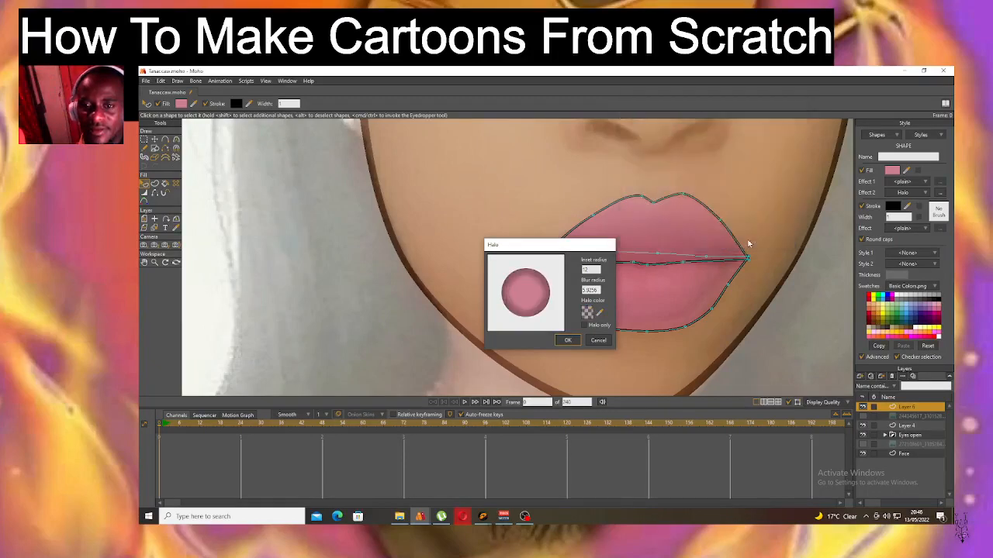
{"action": "left_click", "coordinate": [568, 341]}
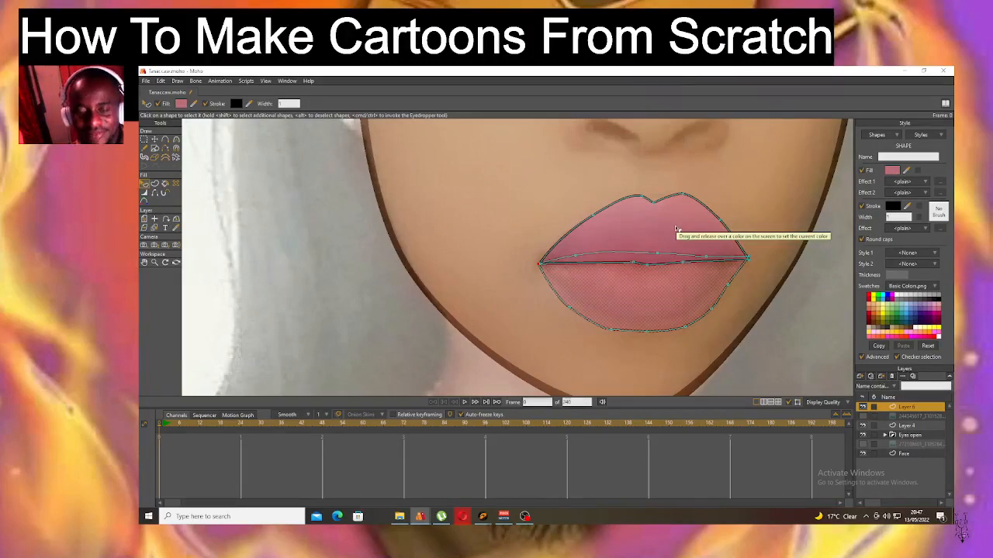
{"action": "key", "text": "ctrl+r"}
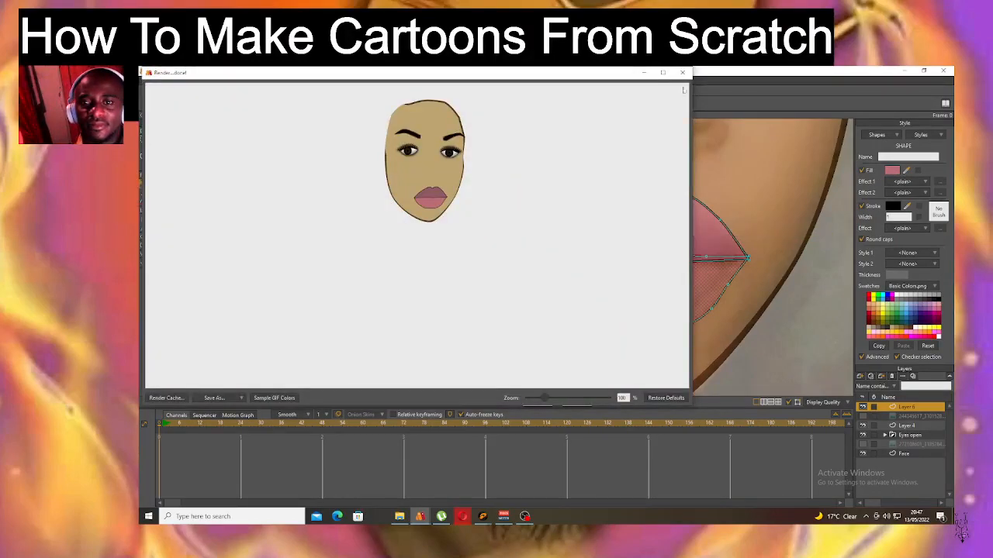
{"action": "left_click", "coordinate": [682, 72]}
Lower the inset radius of the upper lip's Halo effect and set its blur radius to 4.
{"action": "left_click", "coordinate": [664, 232]}
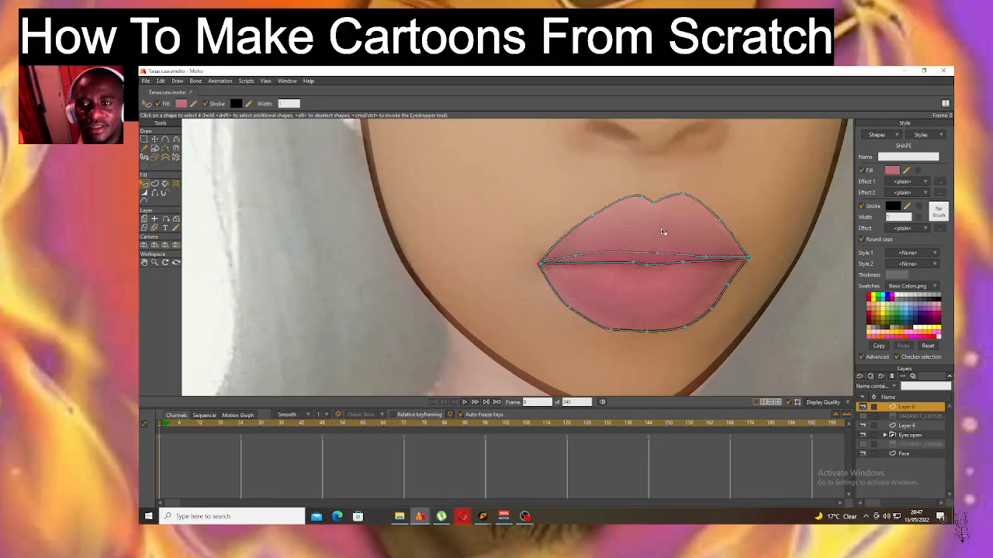
{"action": "left_click", "coordinate": [940, 194]}
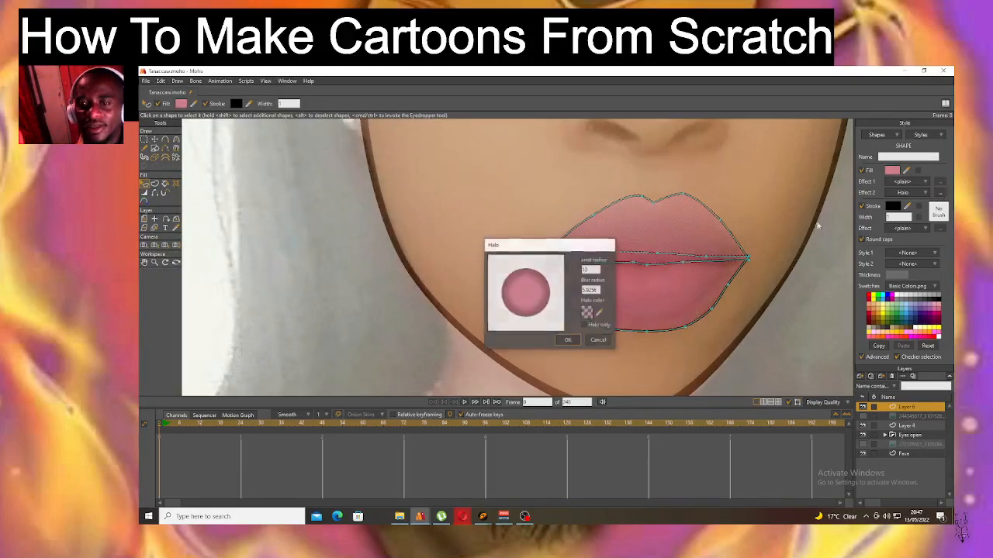
{"action": "left_click_drag", "start_coordinate": [599, 290], "coordinate": [582, 269]}
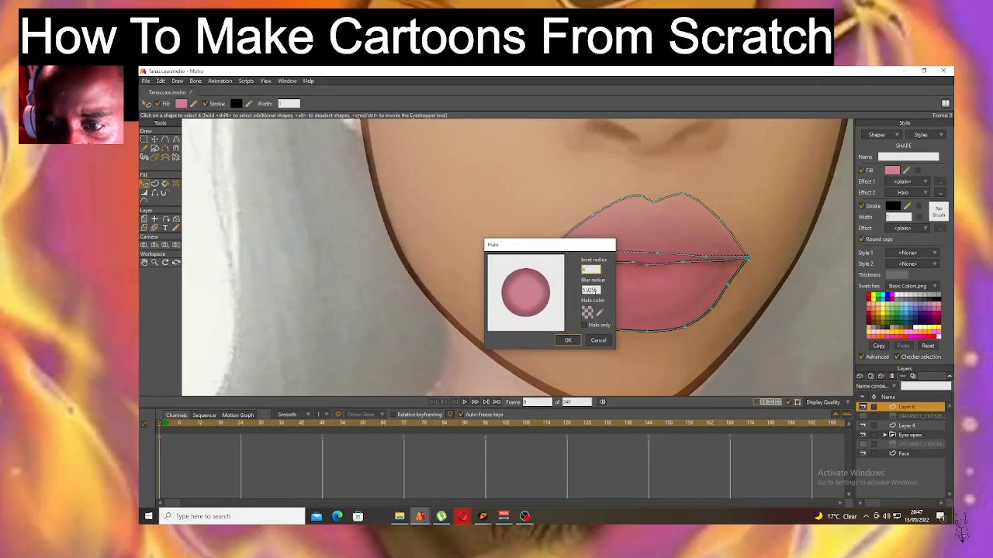
{"action": "double_click", "coordinate": [601, 292]}
{"action": "left_click_drag", "start_coordinate": [600, 290], "coordinate": [584, 291]}
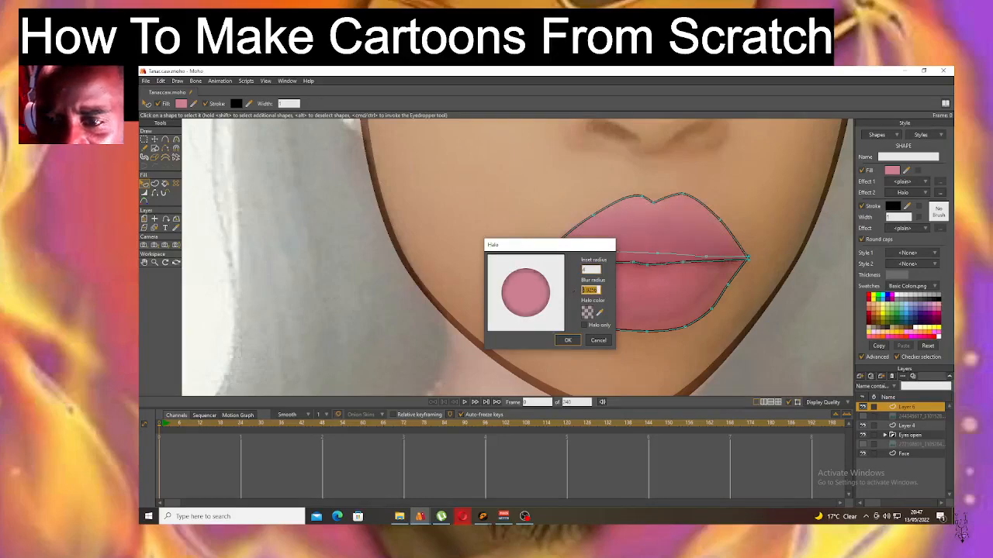
{"action": "type", "text": "4"}
{"action": "key", "text": "Return"}
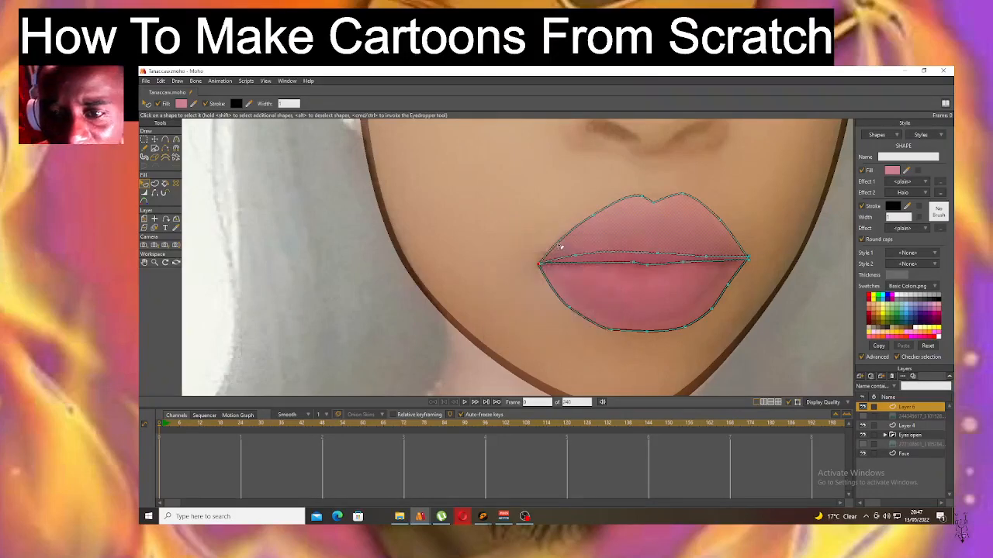
Render the frame and examine the shading of the lips up close.
{"action": "key", "text": "ctrl+r"}
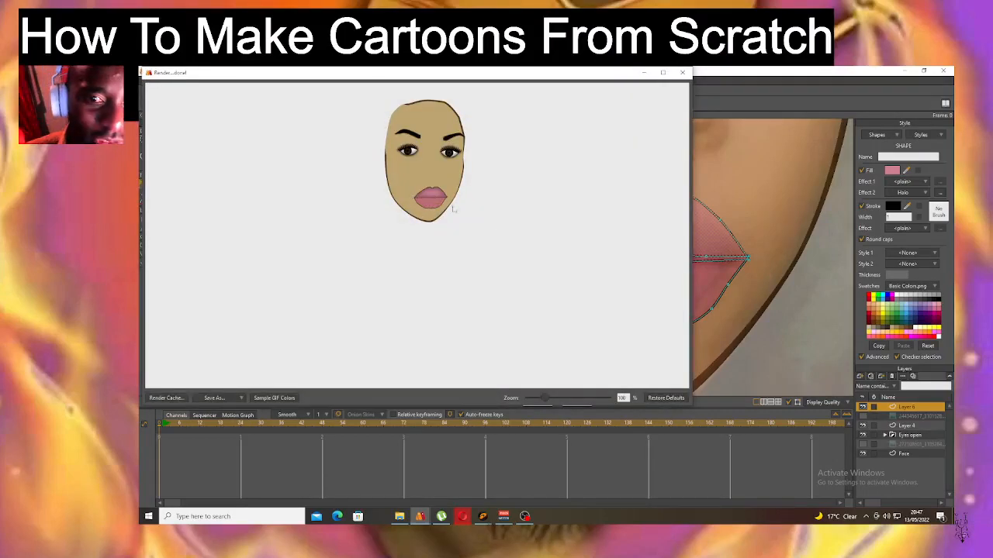
{"action": "scroll", "coordinate": [433, 194], "scroll_direction": "up", "scroll_amount": 4}
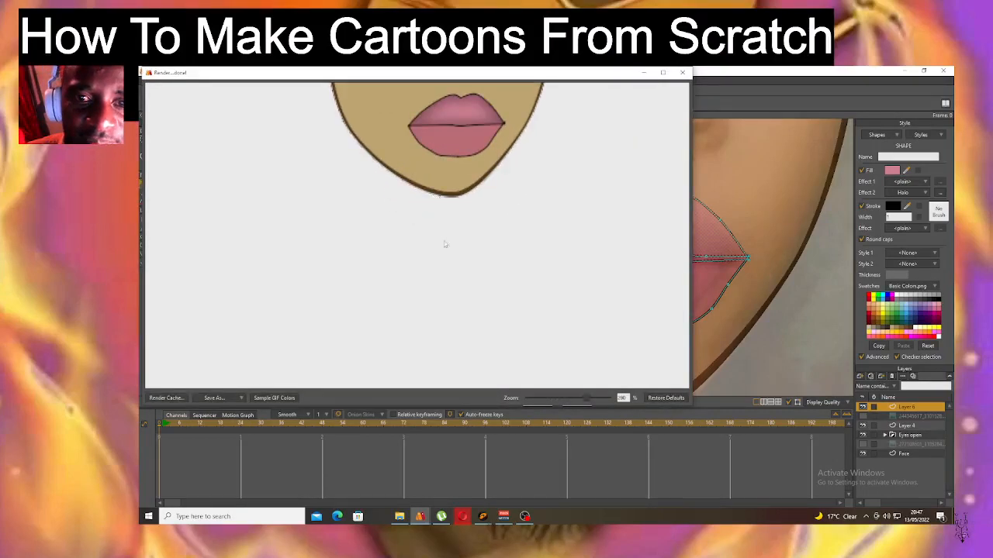
{"action": "left_click_drag", "start_coordinate": [445, 238], "coordinate": [451, 314]}
{"action": "left_click_drag", "start_coordinate": [461, 200], "coordinate": [460, 264]}
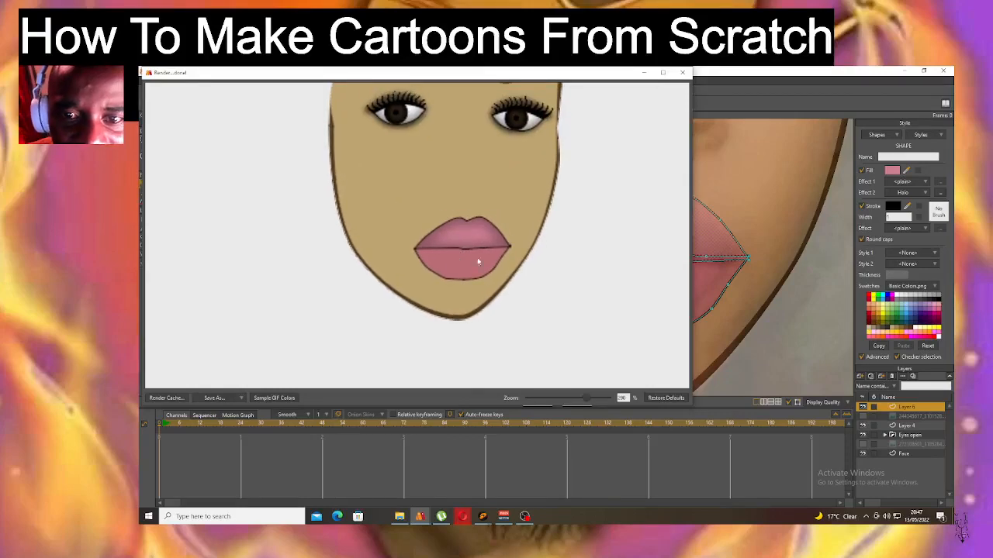
{"action": "left_click", "coordinate": [682, 72]}
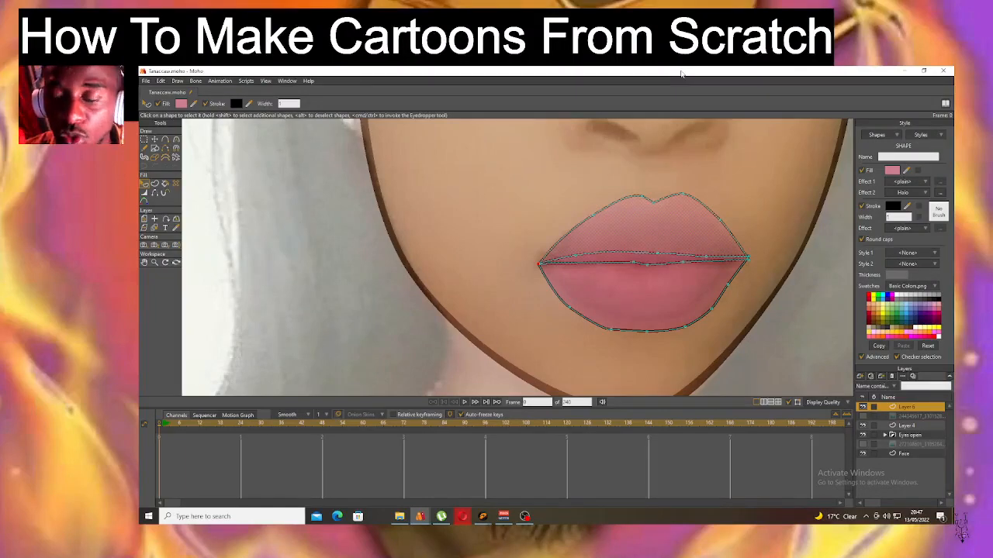
Copy the upper lip's fill and Halo effect onto the lower lip with the Eyedropper tool, checking a render of the frame.
{"action": "left_click", "coordinate": [696, 298]}
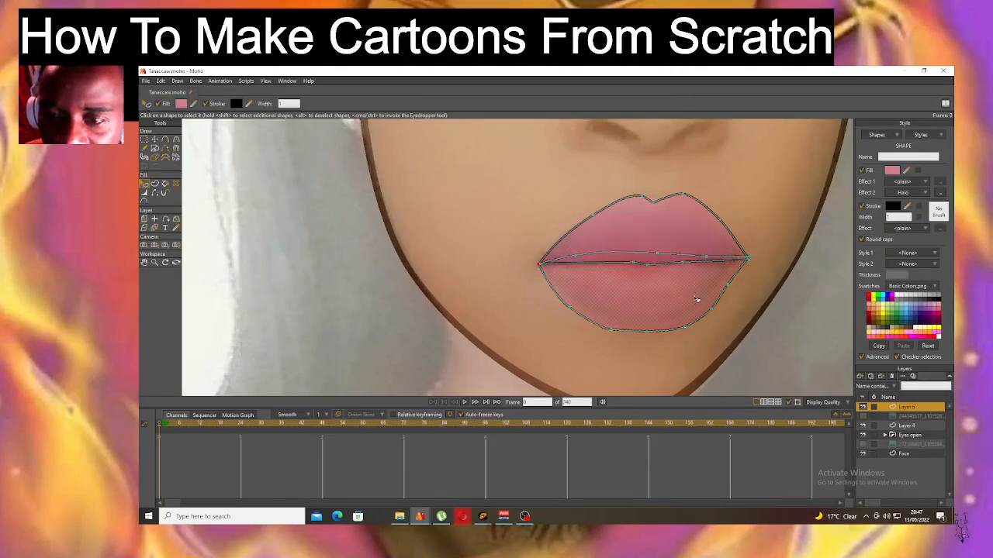
{"action": "left_click", "coordinate": [174, 230]}
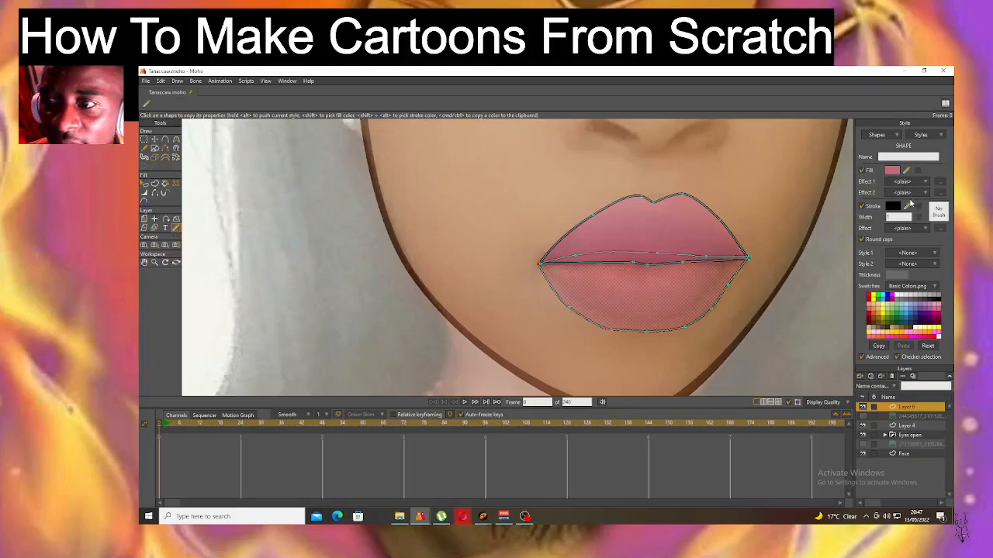
{"action": "left_click_drag", "start_coordinate": [621, 236], "coordinate": [617, 240]}
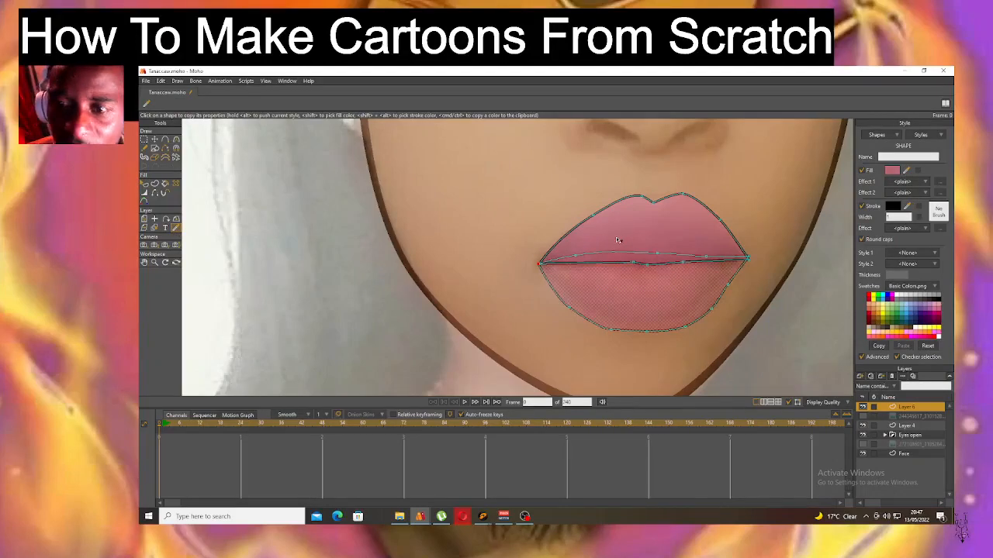
{"action": "key", "text": "ctrl+r"}
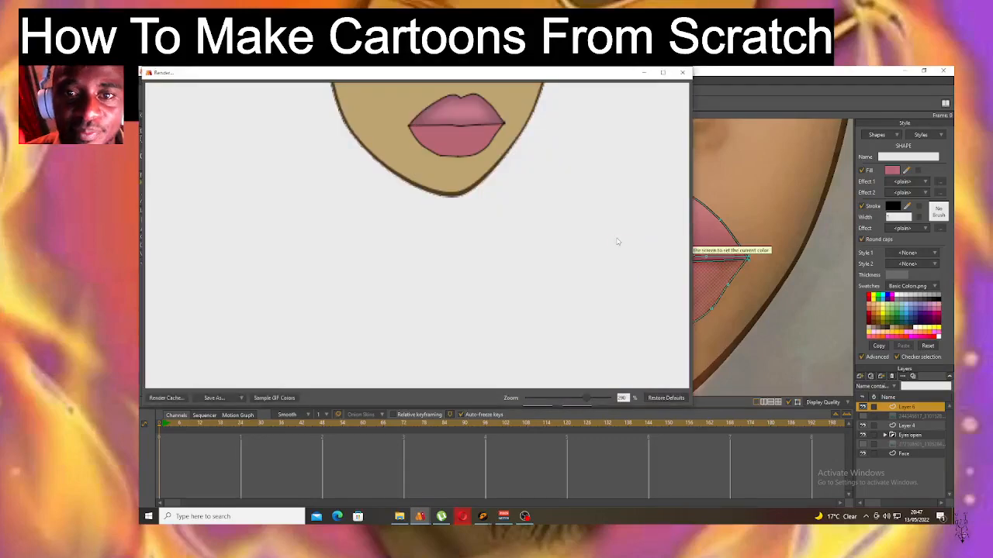
{"action": "left_click", "coordinate": [682, 73]}
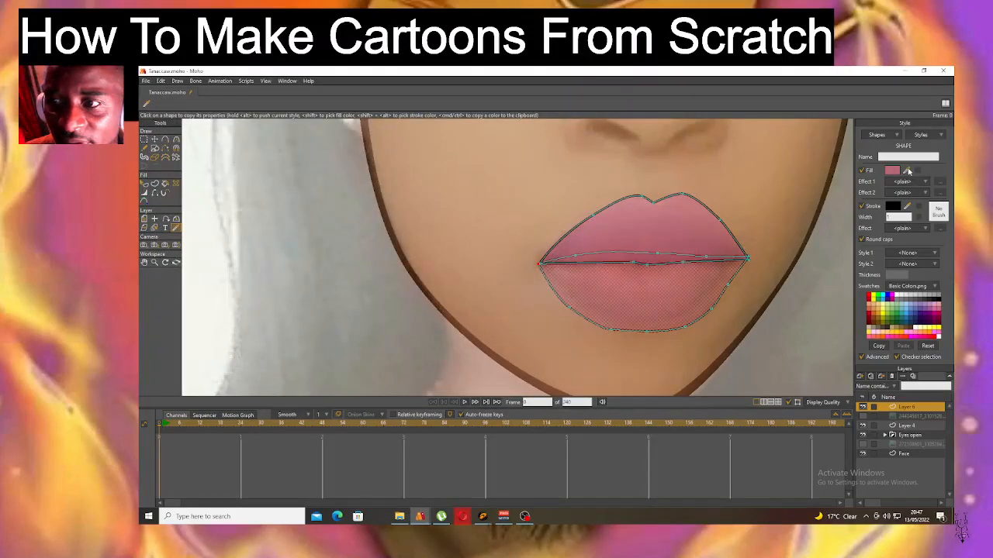
{"action": "left_click", "coordinate": [682, 228]}
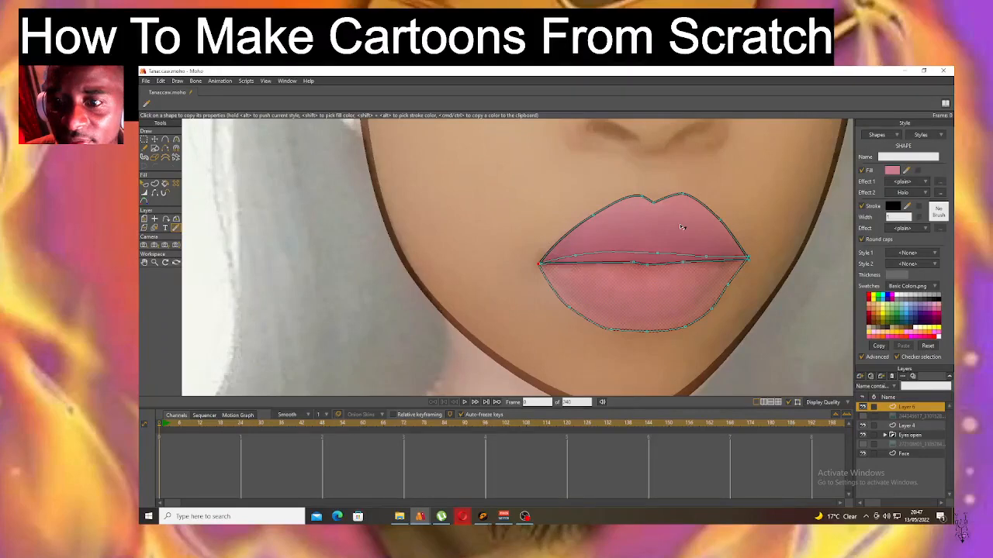
Render the frame to check the shading on both lips, and return to a view of the whole figure.
{"action": "key", "text": "ctrl+r"}
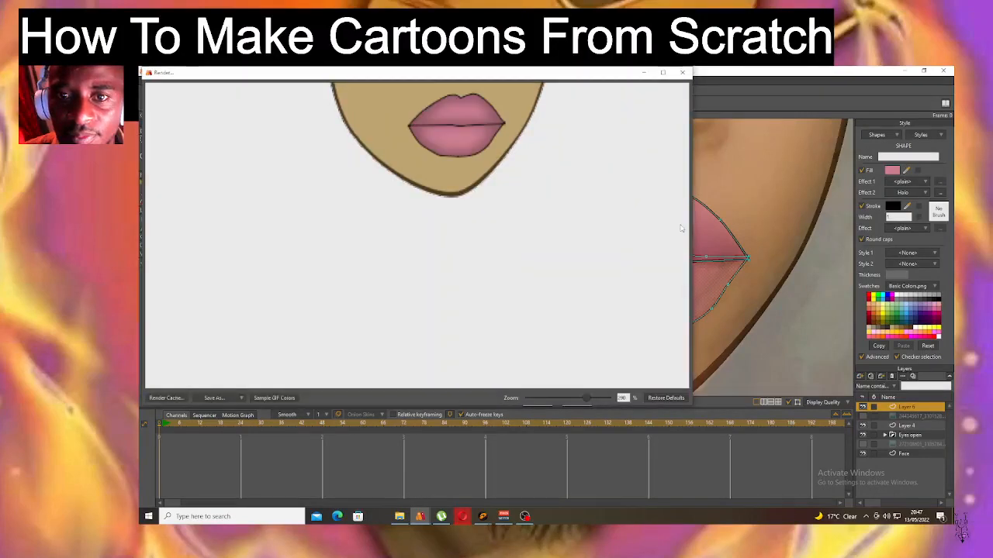
{"action": "left_click", "coordinate": [681, 72]}
{"action": "scroll", "coordinate": [632, 217], "scroll_direction": "down", "scroll_amount": 5}
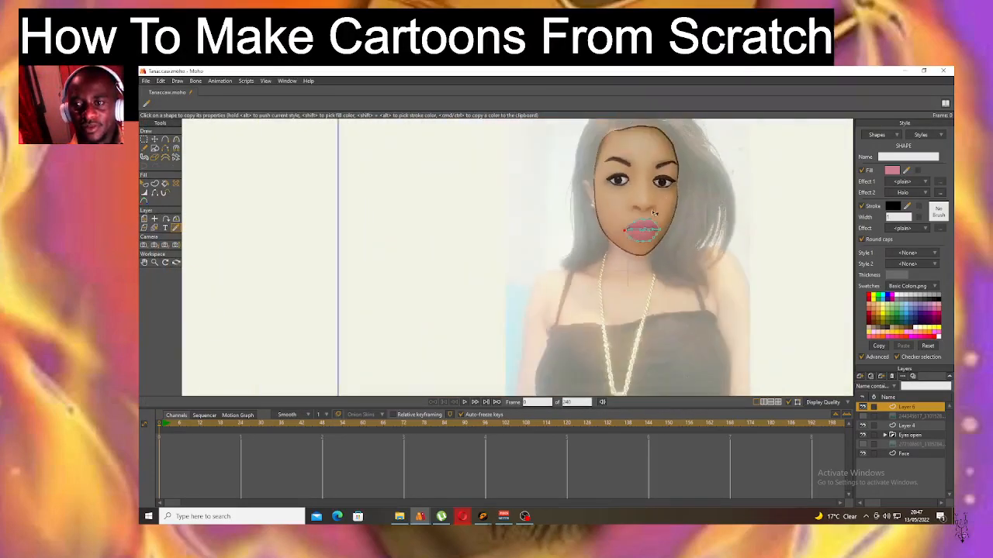
Add a Shaded effect as the second fill effect on the upper lip, with a light angle of 88.03.
{"action": "scroll", "coordinate": [634, 218], "scroll_direction": "up", "scroll_amount": 5}
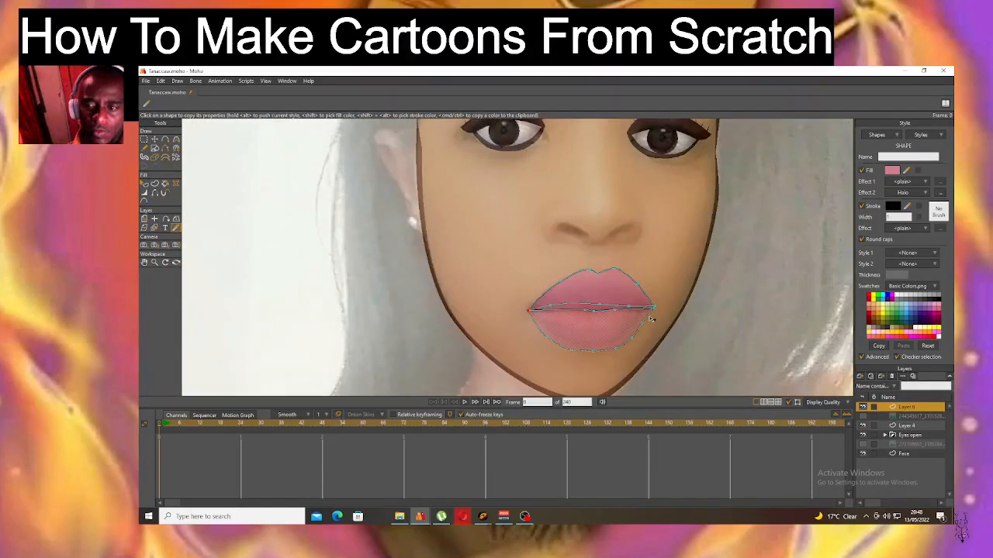
{"action": "left_click", "coordinate": [144, 184]}
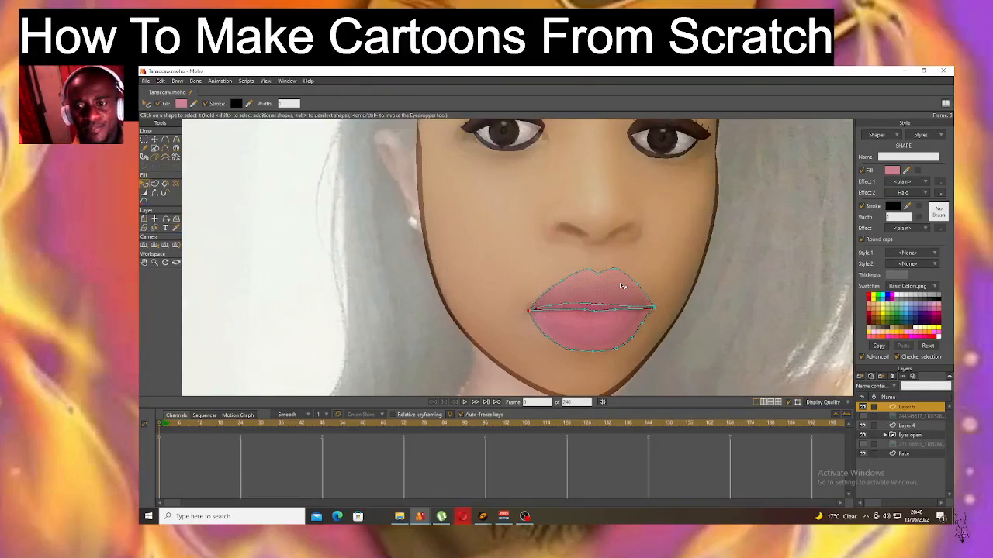
{"action": "left_click", "coordinate": [924, 183]}
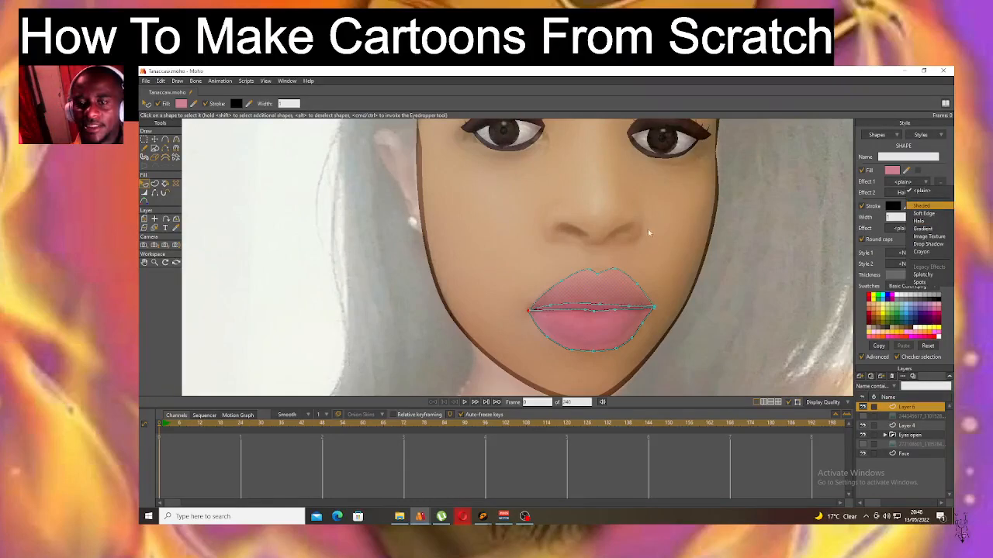
{"action": "left_click", "coordinate": [923, 206]}
{"action": "left_click_drag", "start_coordinate": [590, 250], "coordinate": [594, 242]}
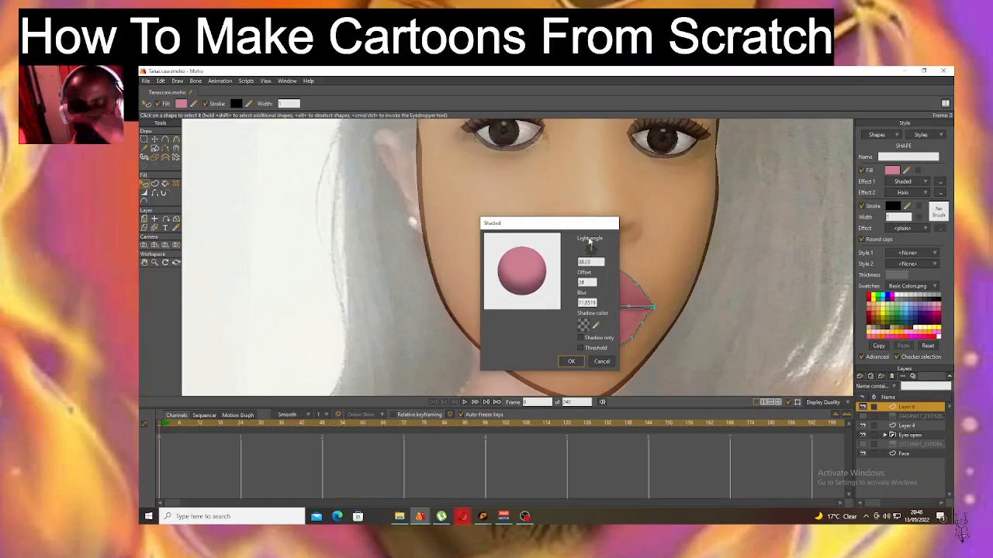
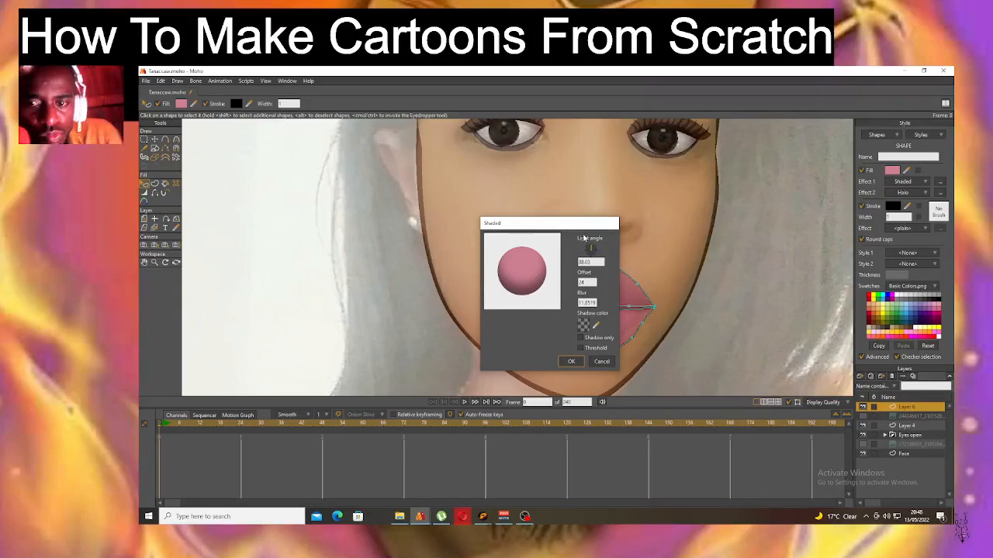
Make the upper lip's Shaded shadow colour more opaque and set its offset and blur to 4.
{"action": "left_click", "coordinate": [583, 325]}
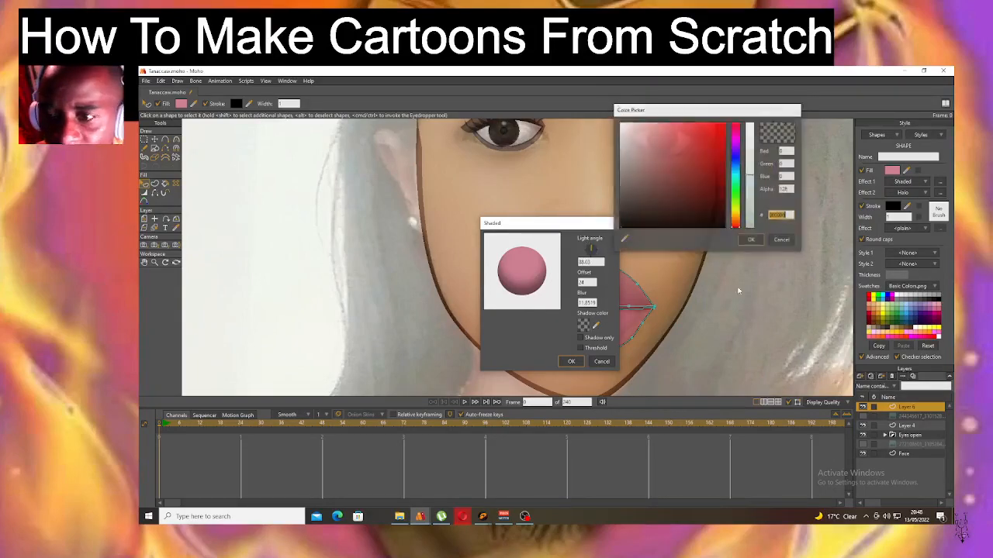
{"action": "left_click_drag", "start_coordinate": [749, 194], "coordinate": [751, 144]}
{"action": "left_click", "coordinate": [754, 240]}
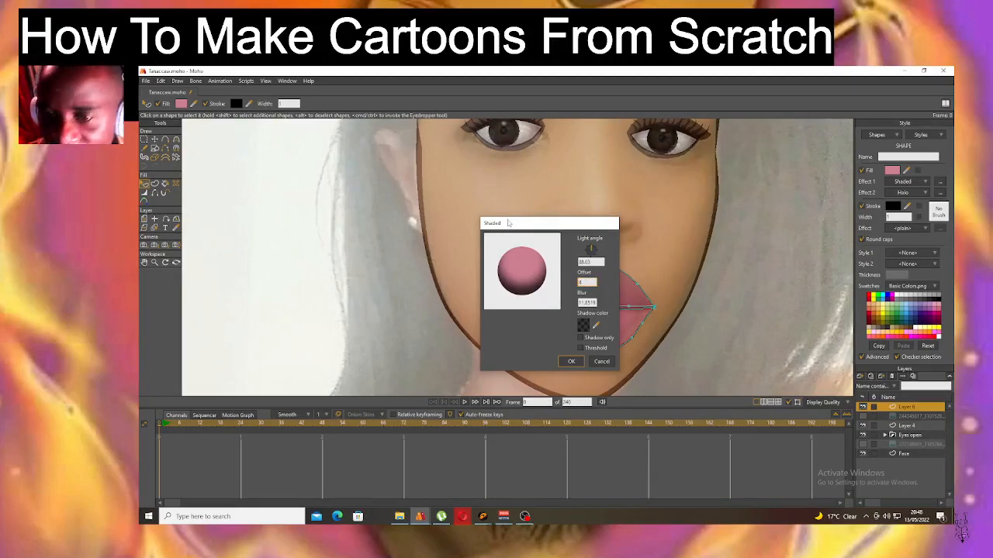
{"action": "key", "text": "Tab"}
{"action": "type", "text": "4"}
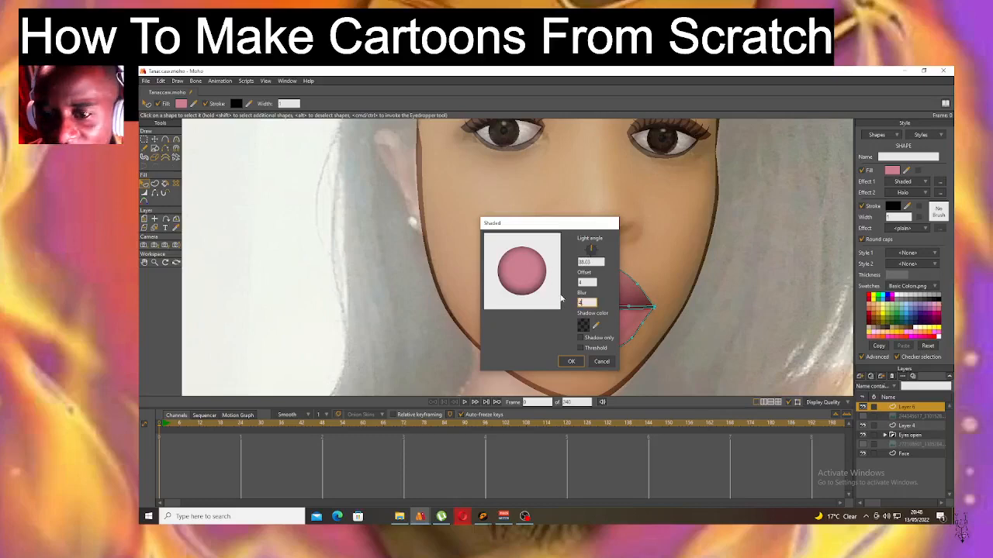
{"action": "left_click", "coordinate": [576, 361]}
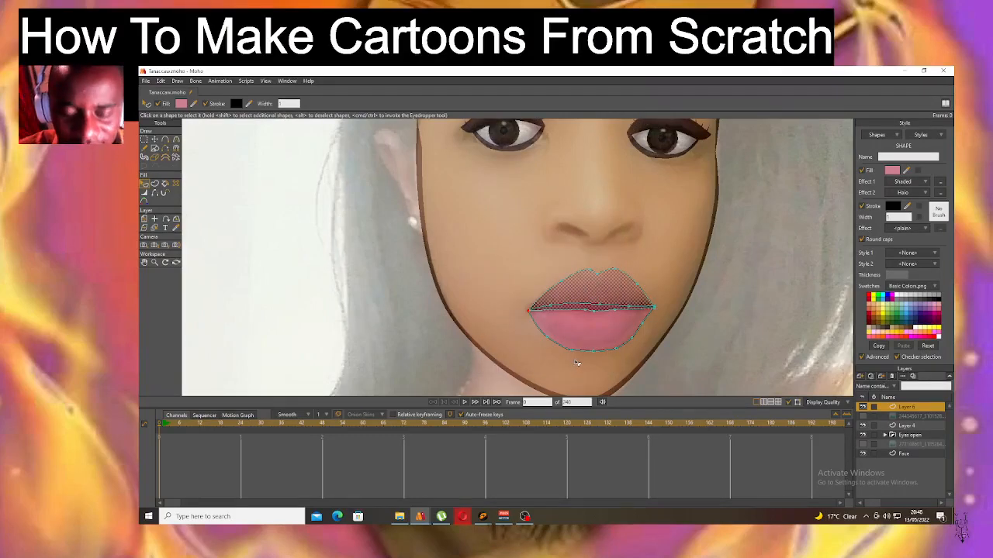
Render the frame to check the upper lip's shading against the whole face, and save the project.
{"action": "key", "text": "ctrl+r"}
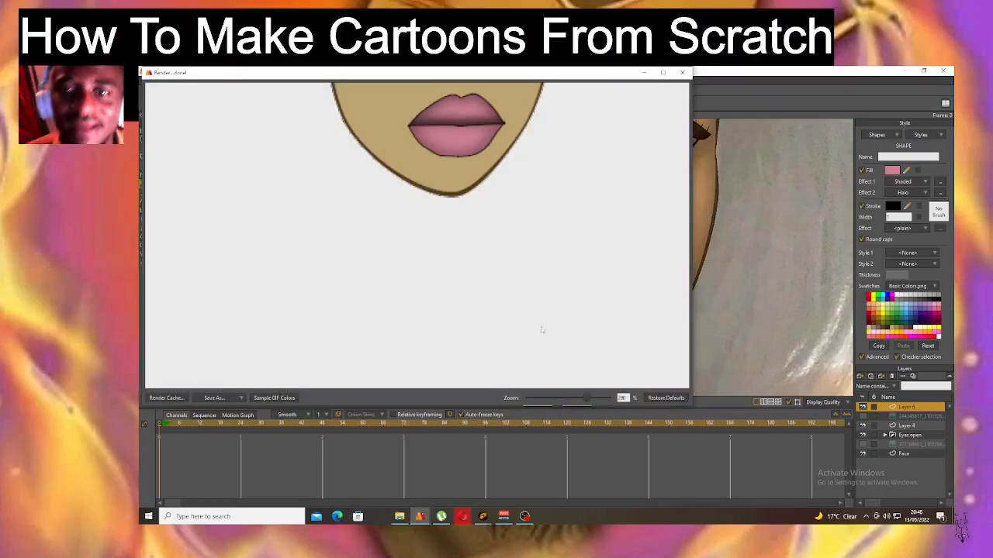
{"action": "scroll", "coordinate": [500, 226], "scroll_direction": "down", "scroll_amount": 3}
{"action": "scroll", "coordinate": [382, 168], "scroll_direction": "up", "scroll_amount": 2}
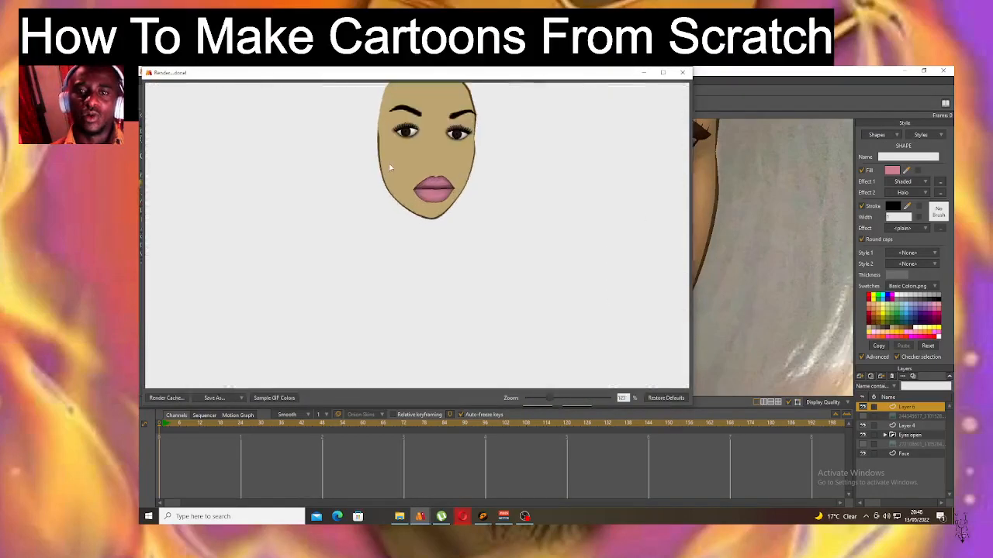
{"action": "scroll", "coordinate": [396, 160], "scroll_direction": "down", "scroll_amount": 3}
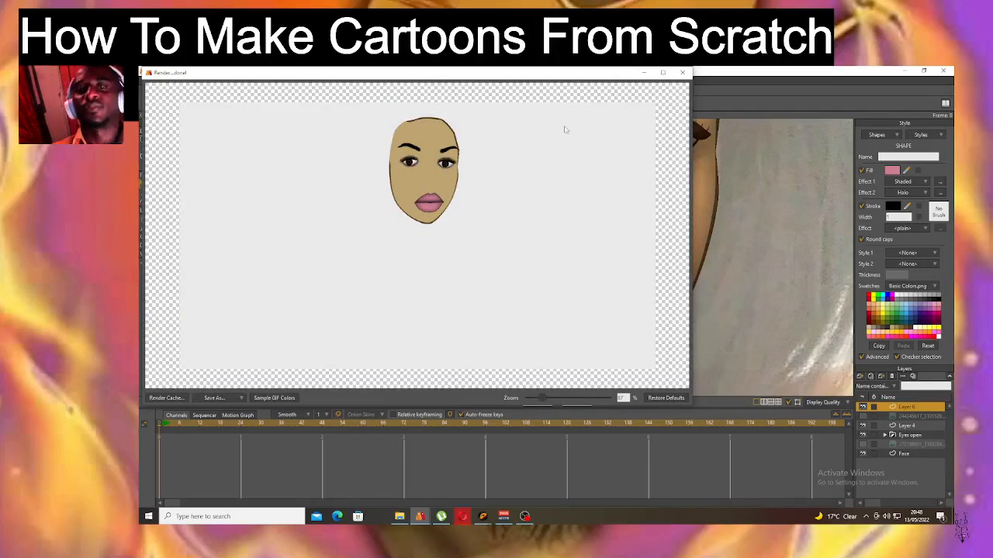
{"action": "left_click", "coordinate": [682, 72]}
{"action": "left_click", "coordinate": [145, 81]}
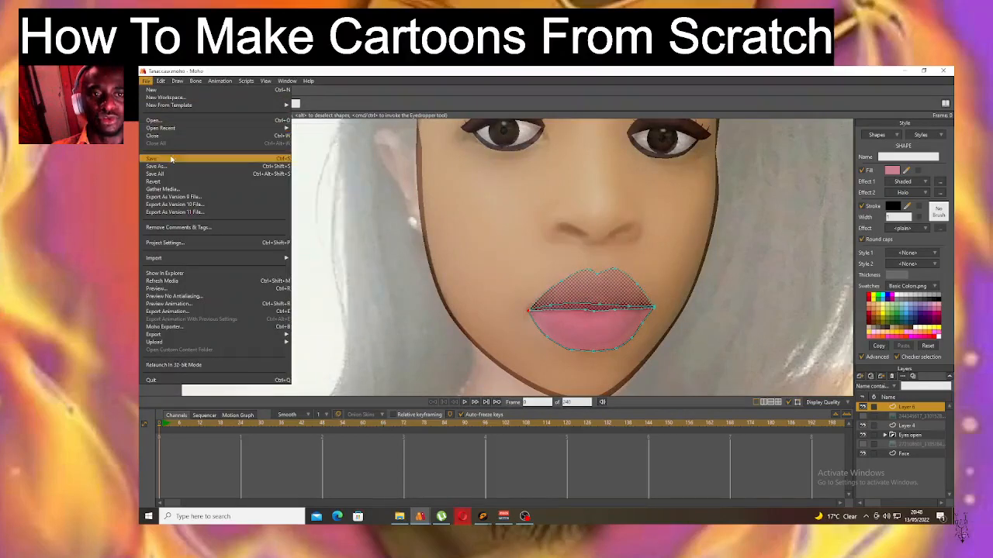
{"action": "left_click", "coordinate": [737, 248]}
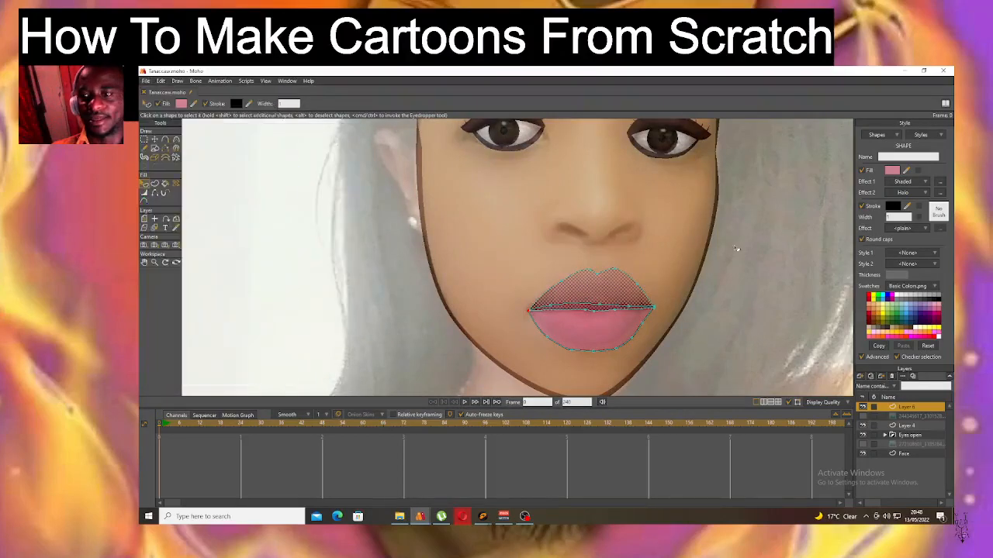
Trace the left nostril as a closed shape with the Add Point tool on a new vector layer, and turn off its stroke.
{"action": "left_click", "coordinate": [860, 376]}
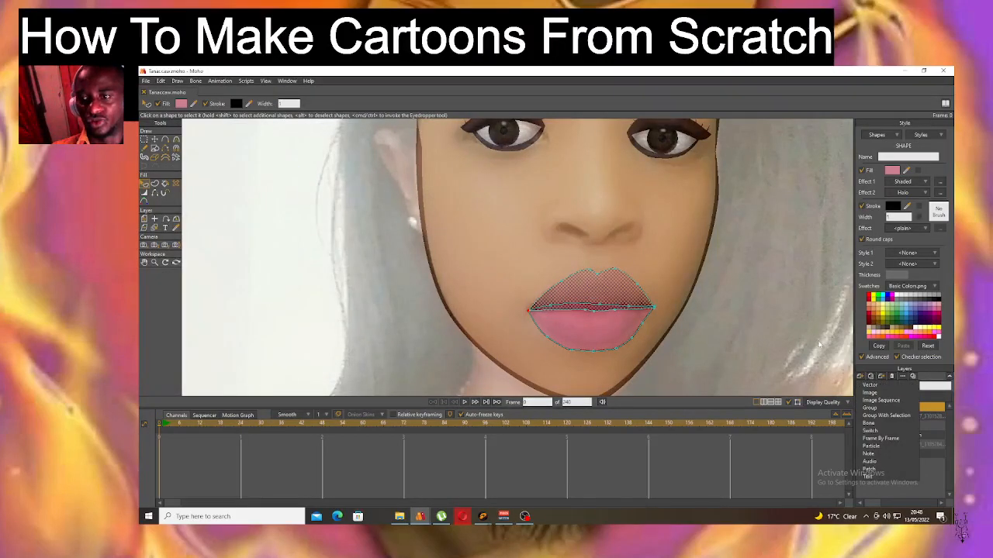
{"action": "left_click", "coordinate": [870, 385]}
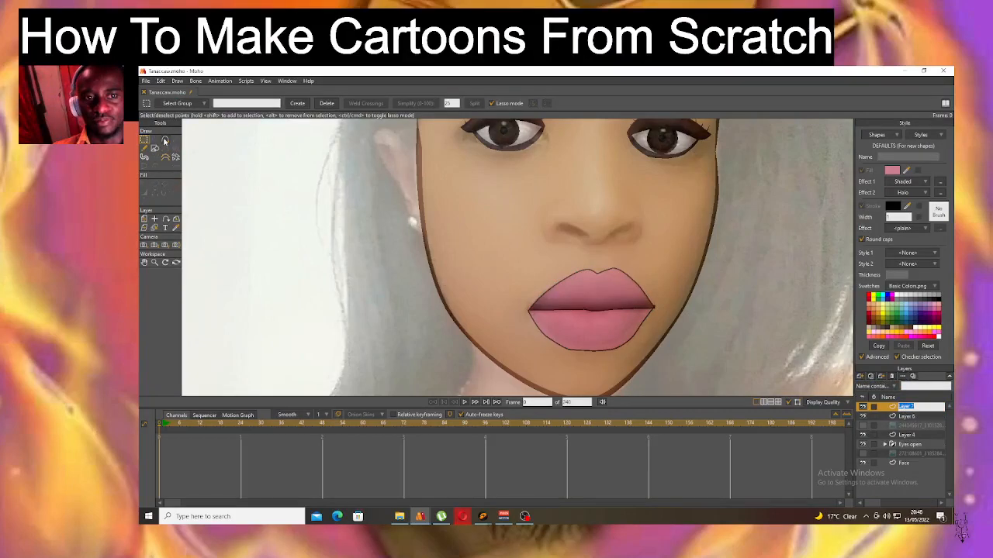
{"action": "scroll", "coordinate": [563, 208], "scroll_direction": "up", "scroll_amount": 3}
{"action": "scroll", "coordinate": [591, 245], "scroll_direction": "up", "scroll_amount": 2}
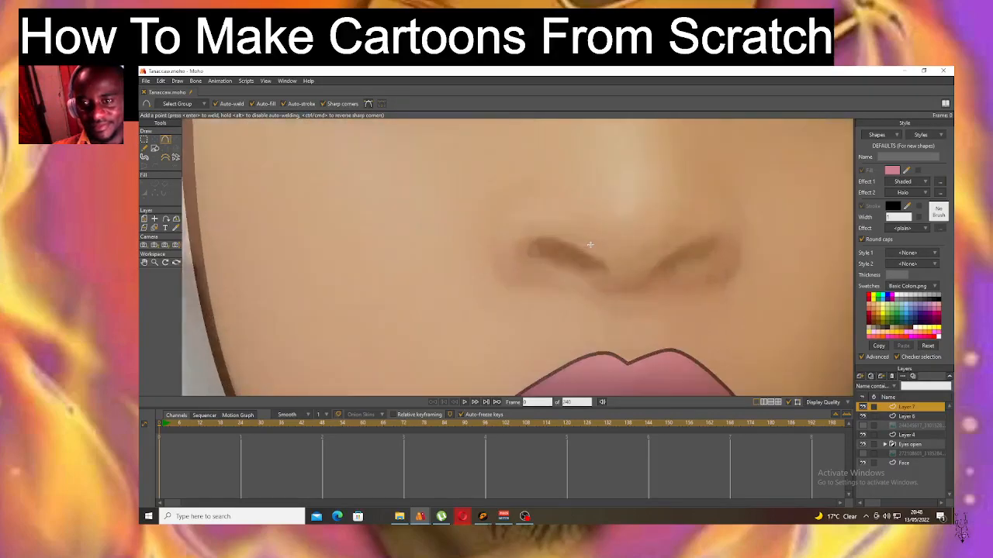
{"action": "scroll", "coordinate": [590, 244], "scroll_direction": "down", "scroll_amount": 5}
{"action": "scroll", "coordinate": [594, 310], "scroll_direction": "up", "scroll_amount": 5}
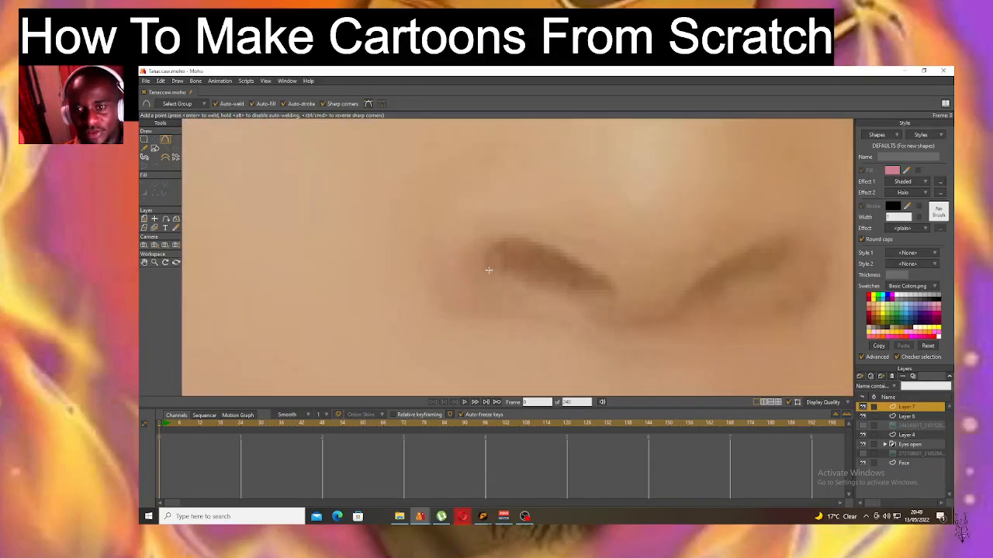
{"action": "left_click_drag", "start_coordinate": [505, 274], "coordinate": [484, 269]}
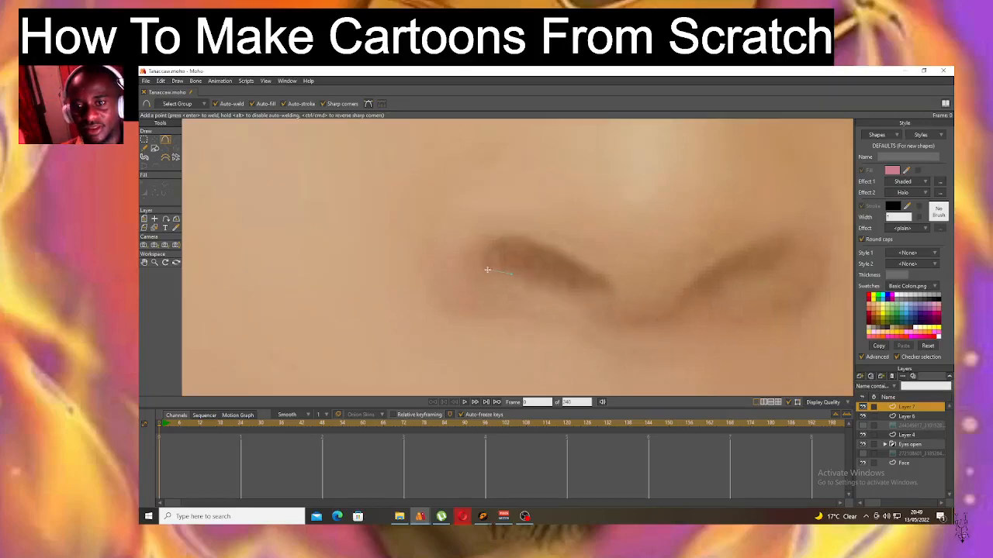
{"action": "left_click", "coordinate": [484, 256]}
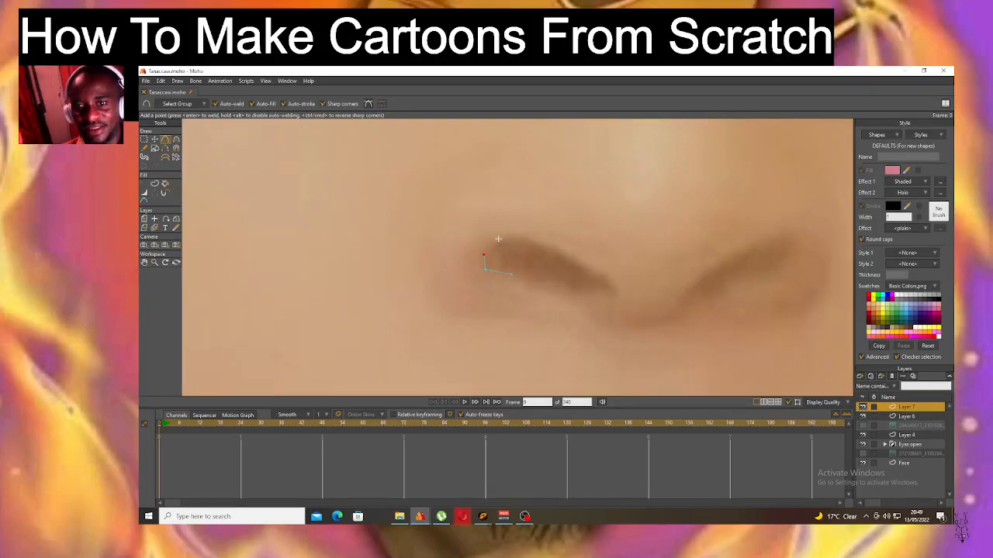
{"action": "left_click_drag", "start_coordinate": [522, 237], "coordinate": [565, 294]}
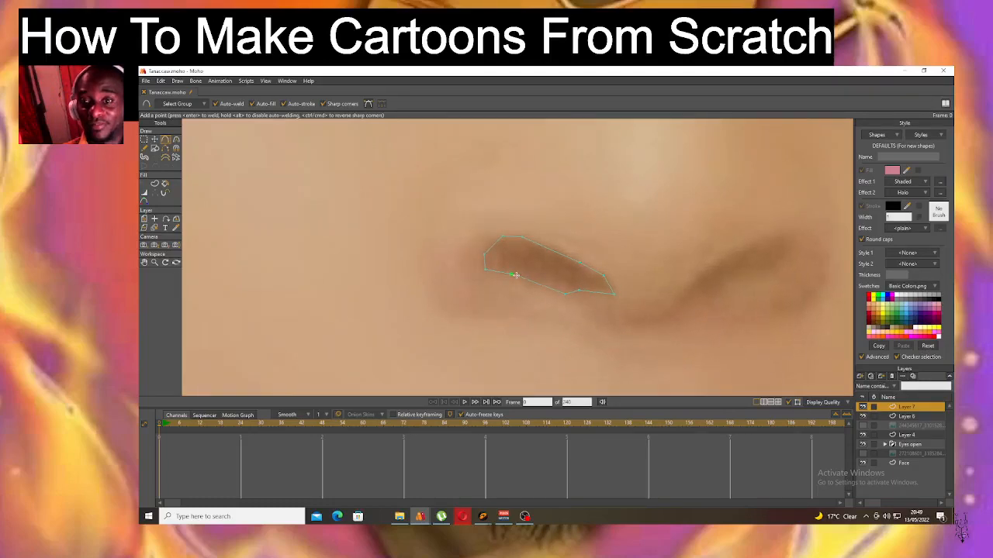
{"action": "left_click", "coordinate": [484, 253]}
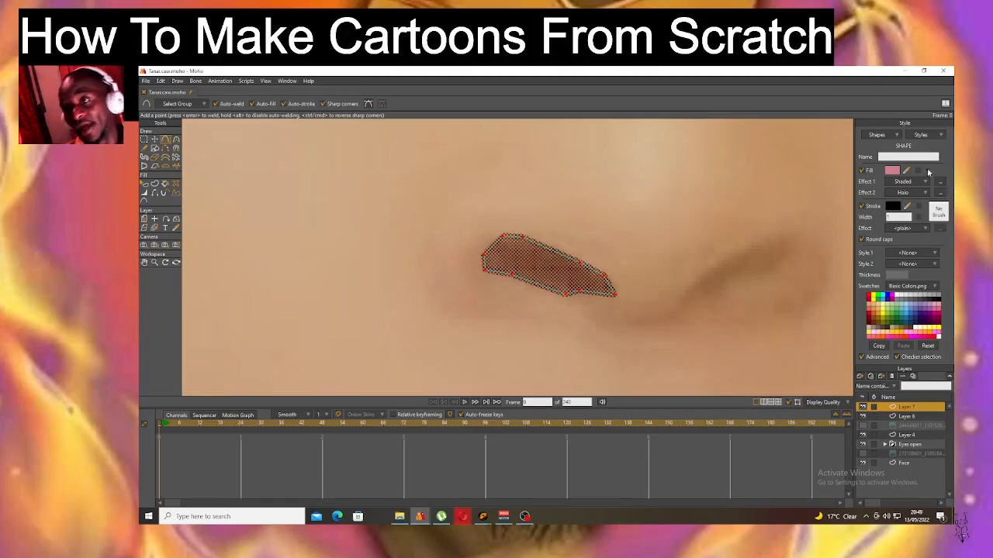
{"action": "left_click", "coordinate": [861, 205]}
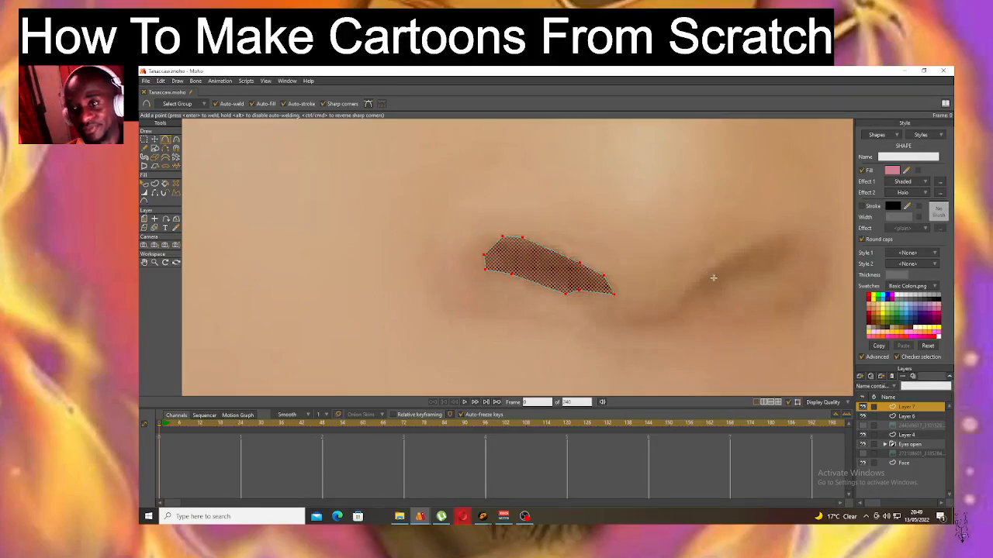
Trace the right nostril as a closed shape with the Add Point tool, extending its inner end to a point.
{"action": "mouse_move", "coordinate": [692, 288]}
{"action": "left_mouse_down"}
{"action": "mouse_move", "coordinate": [728, 253]}
{"action": "mouse_move", "coordinate": [767, 237]}
{"action": "mouse_move", "coordinate": [791, 249]}
{"action": "mouse_move", "coordinate": [741, 275]}
{"action": "left_mouse_up"}
{"action": "left_click", "coordinate": [776, 269]}
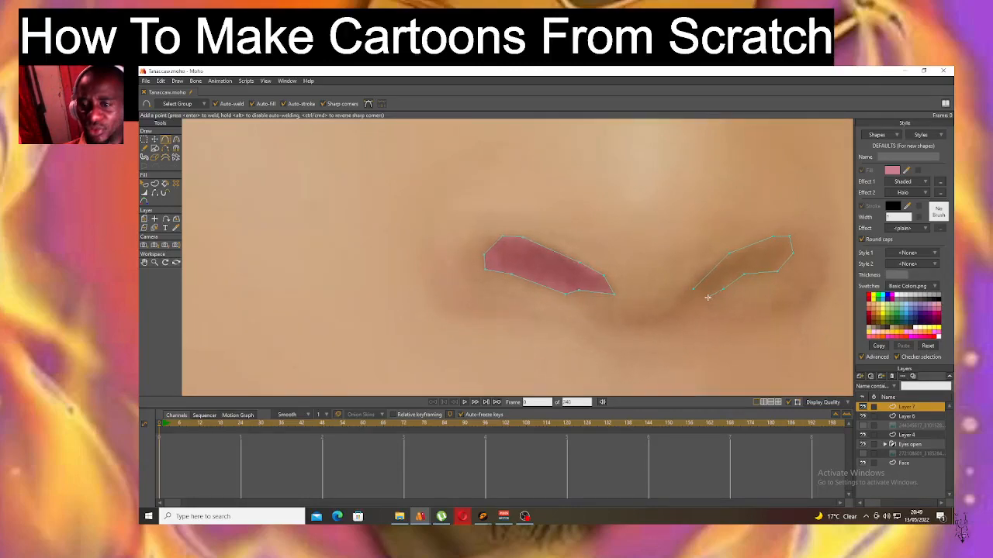
{"action": "left_click", "coordinate": [692, 297]}
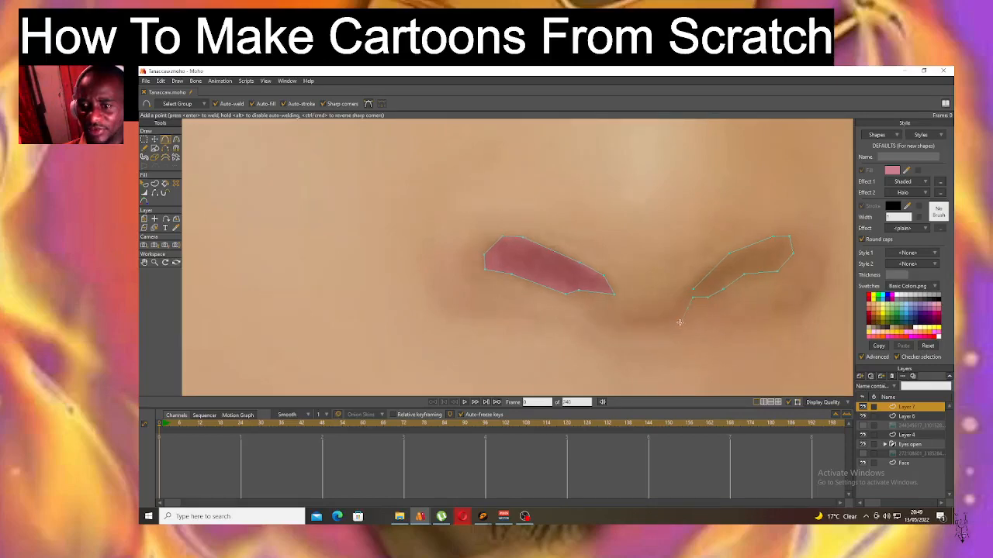
{"action": "left_click", "coordinate": [671, 320]}
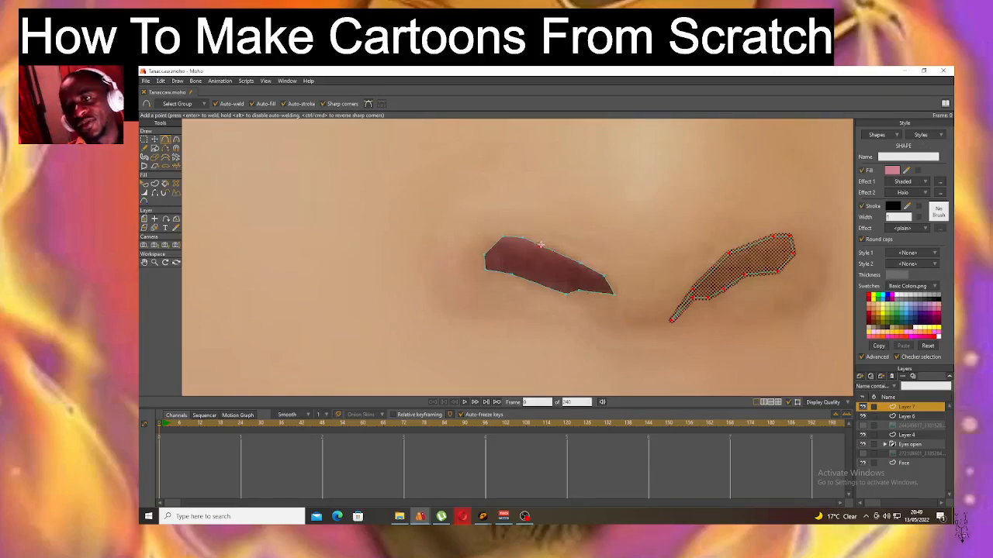
Set the right nostril's fill to black (000000) and both of its fill effects to plain.
{"action": "left_click", "coordinate": [892, 171]}
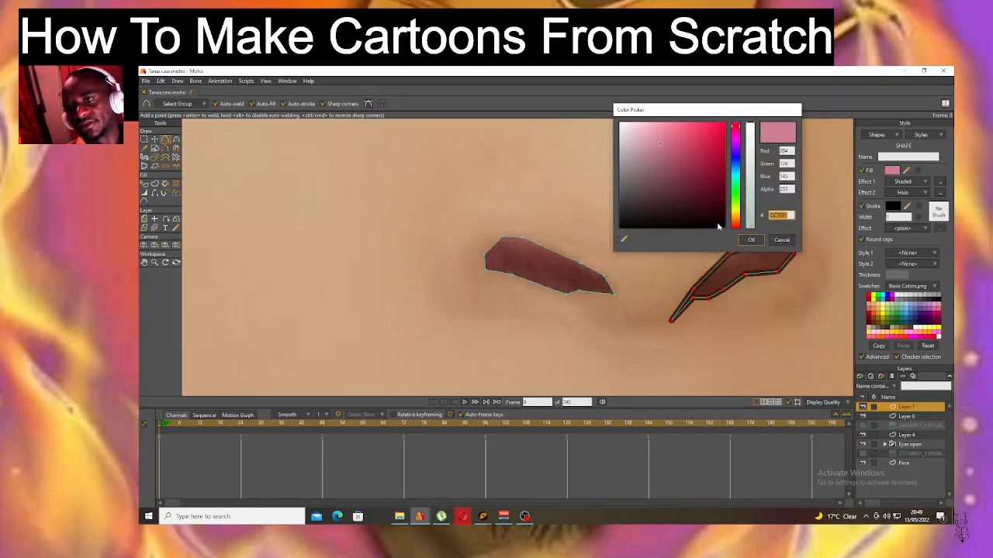
{"action": "type", "text": "000000"}
{"action": "left_click", "coordinate": [919, 182]}
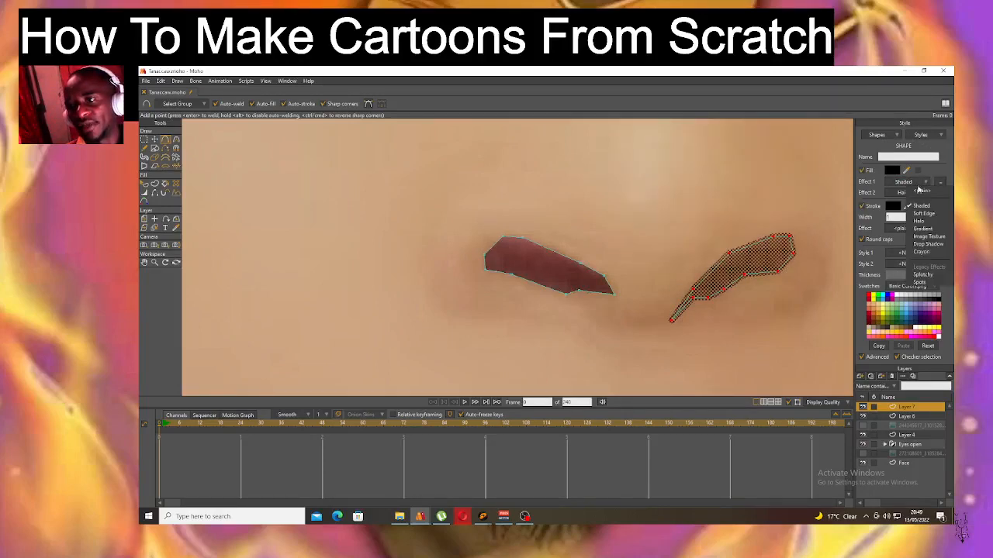
{"action": "left_click", "coordinate": [909, 192]}
{"action": "left_click", "coordinate": [903, 193]}
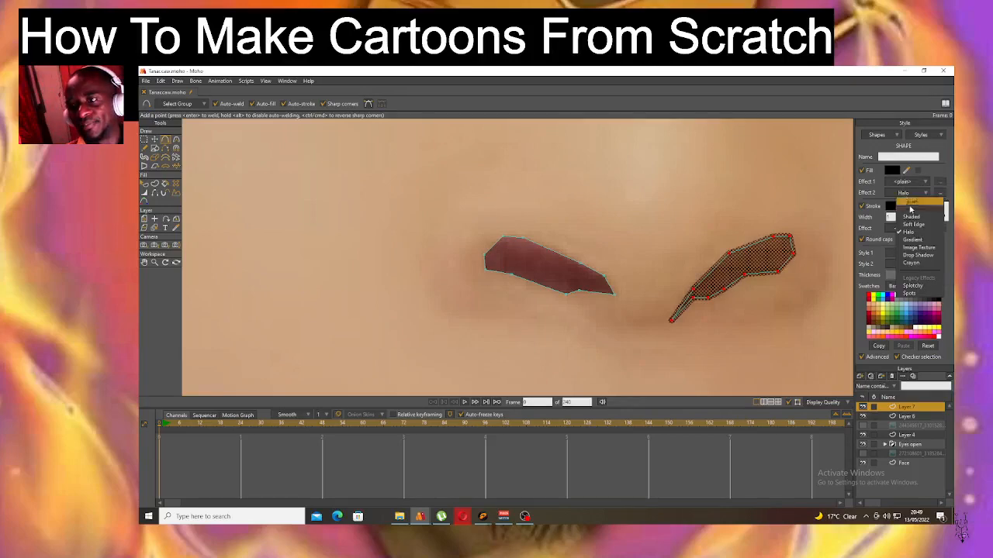
{"action": "left_click", "coordinate": [912, 202]}
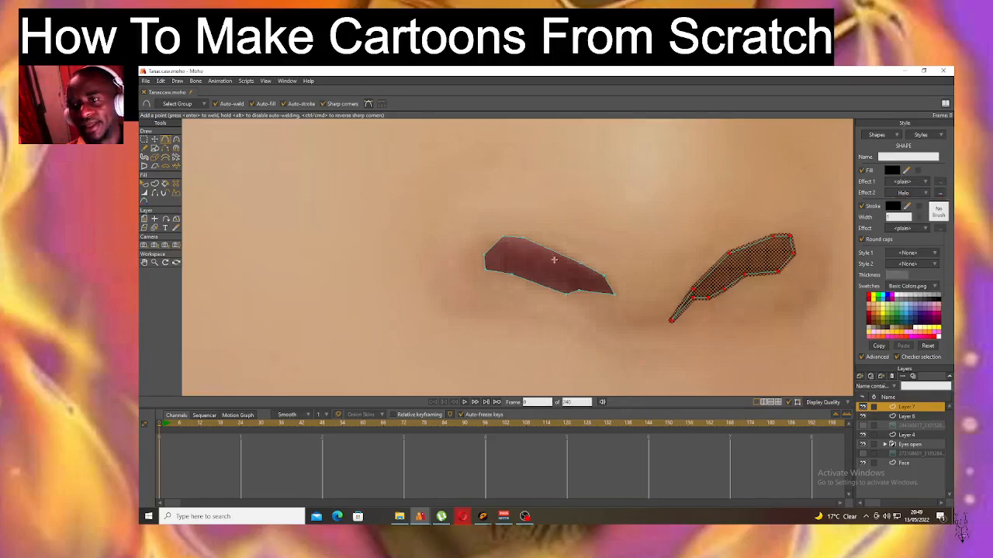
Give the left nostril a black fill with both effects set to plain, and turn off the right nostril's stroke.
{"action": "left_click", "coordinate": [145, 184]}
{"action": "left_click", "coordinate": [553, 270]}
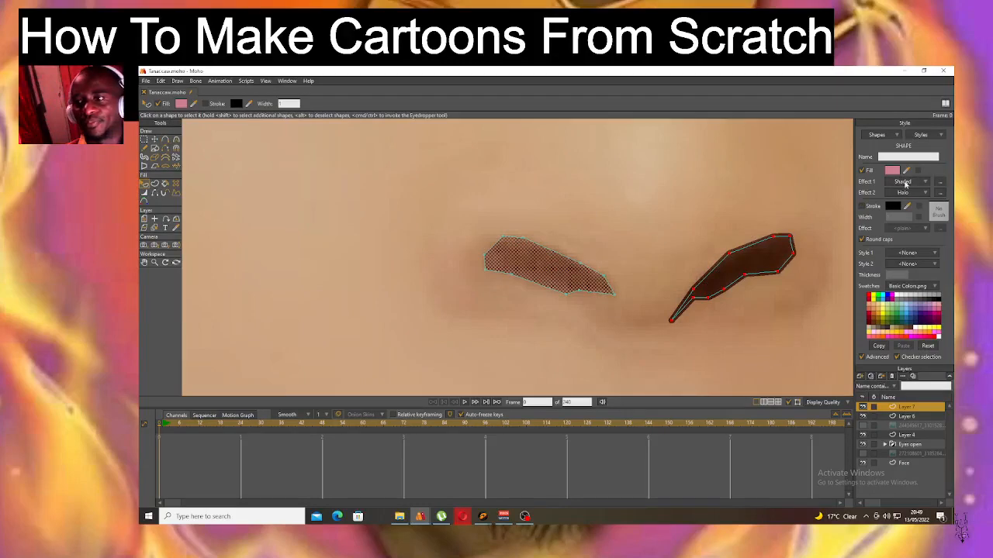
{"action": "left_click", "coordinate": [907, 182]}
{"action": "left_click", "coordinate": [898, 193]}
{"action": "left_click", "coordinate": [898, 193]}
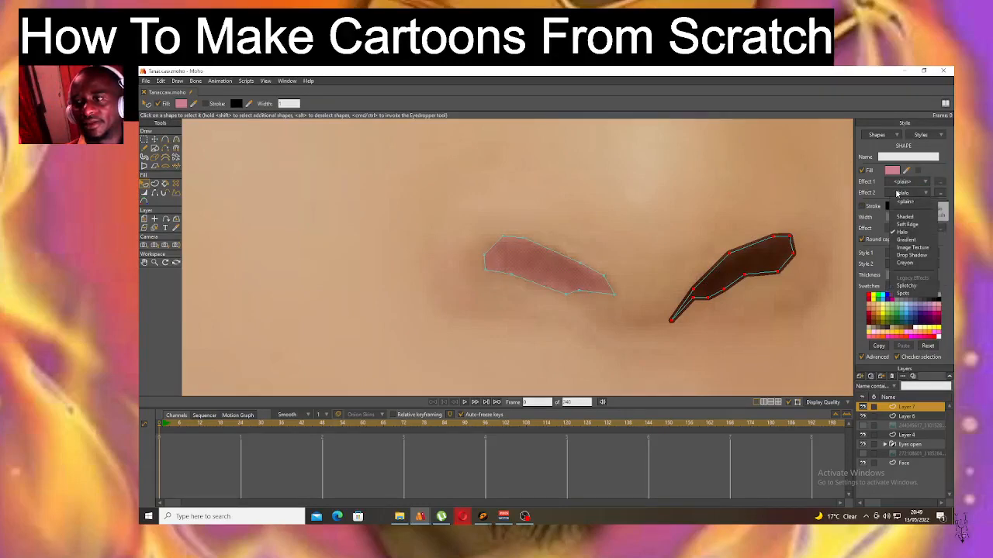
{"action": "left_click", "coordinate": [905, 201]}
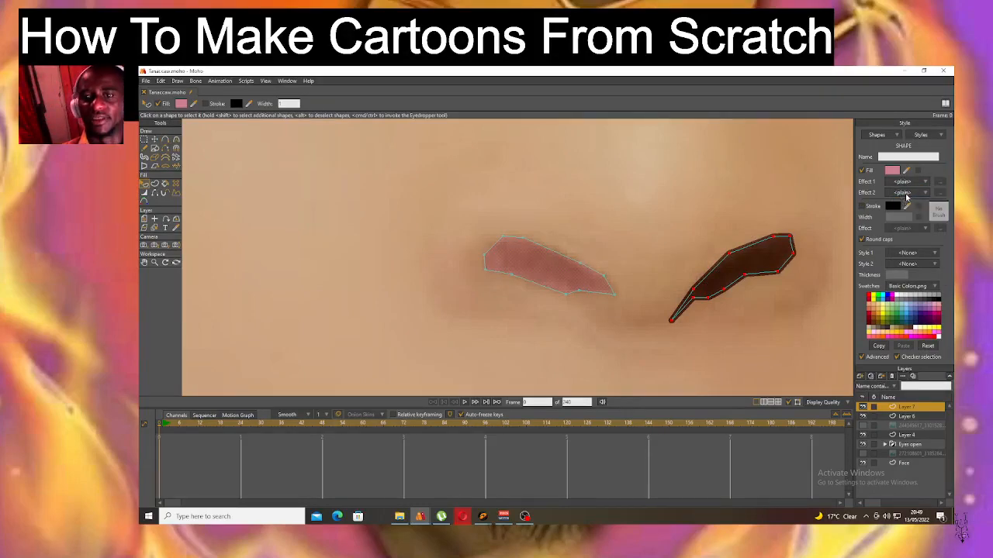
{"action": "left_click", "coordinate": [934, 295]}
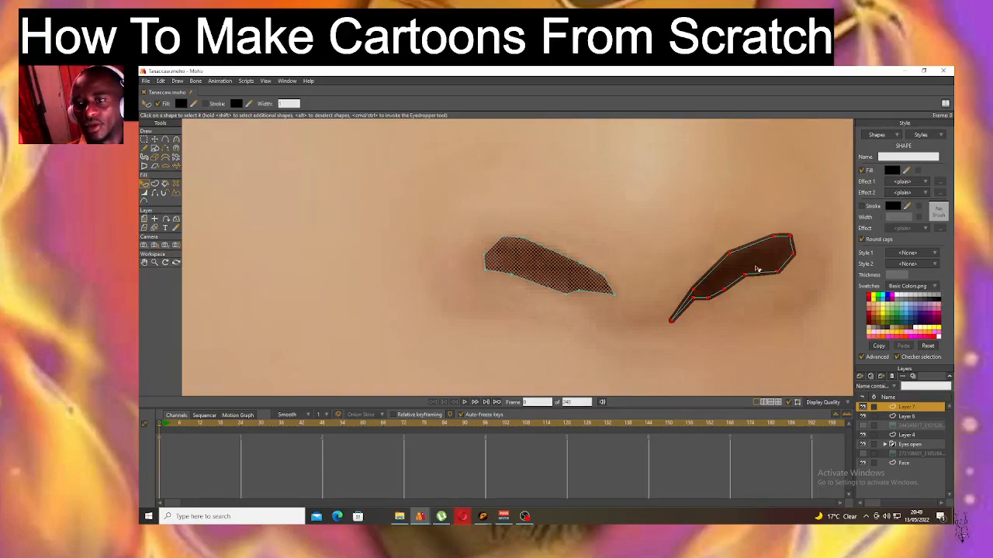
{"action": "left_click", "coordinate": [753, 264]}
{"action": "left_click", "coordinate": [861, 206]}
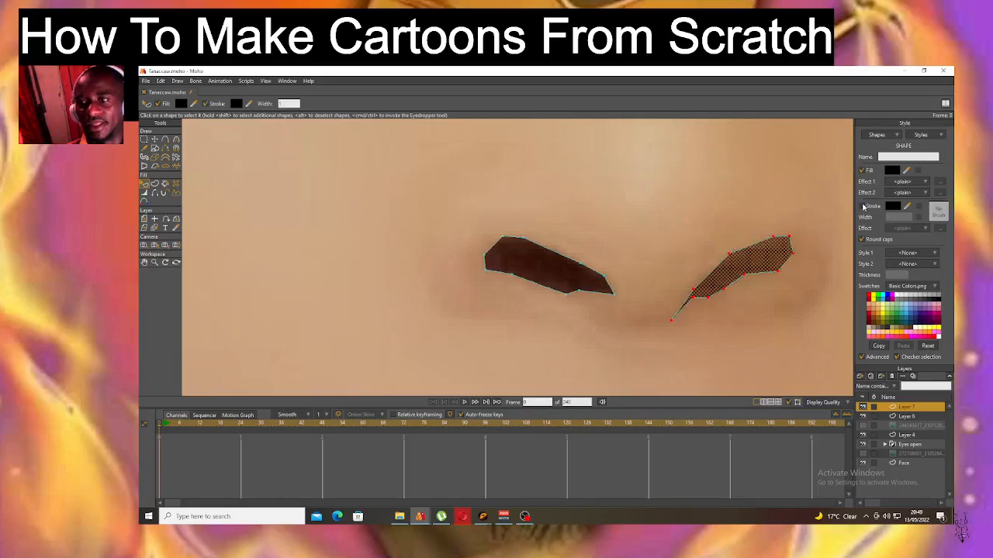
Round the left nostril's corner points with the Curvature tool to smooth its outer end and edges.
{"action": "left_click", "coordinate": [546, 266]}
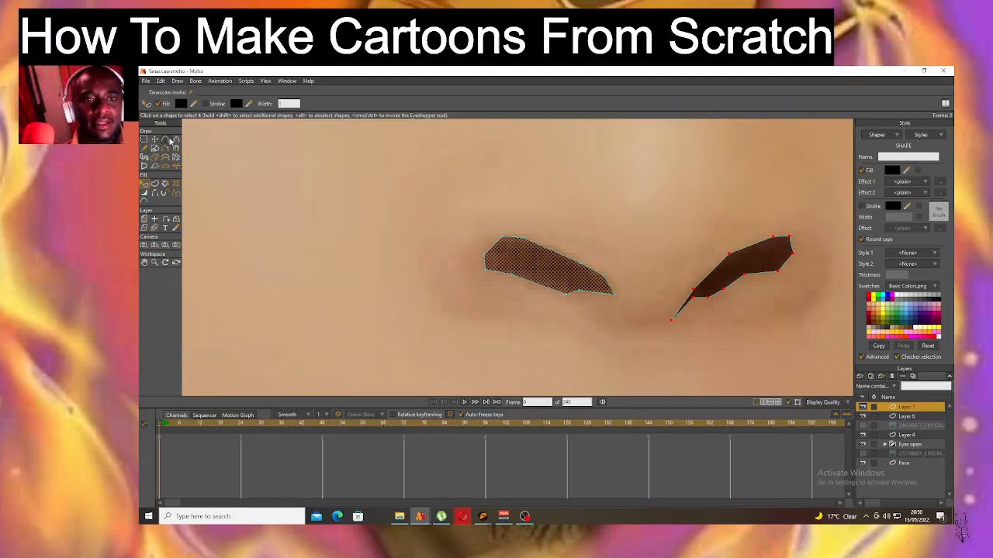
{"action": "left_click", "coordinate": [176, 140]}
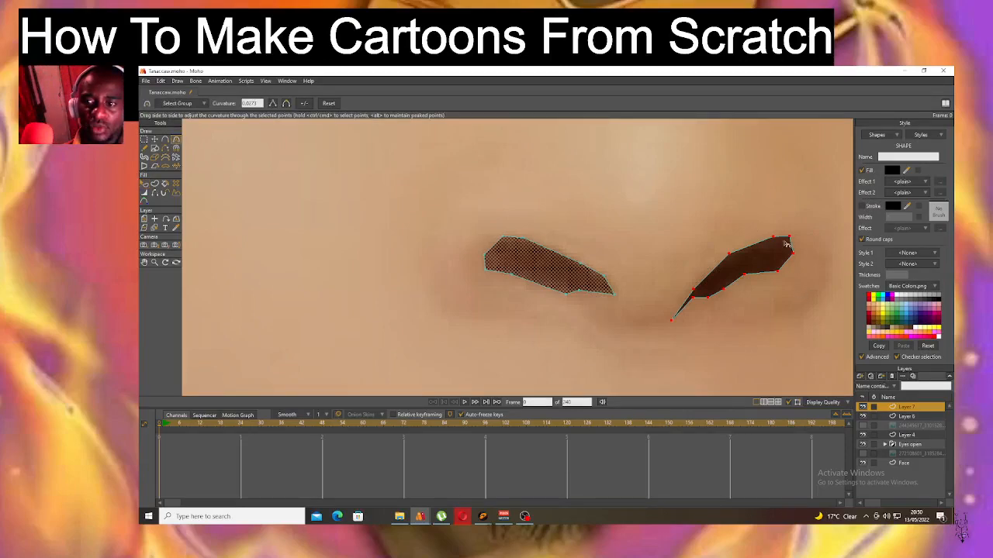
{"action": "left_click", "coordinate": [155, 139]}
{"action": "left_click", "coordinate": [311, 189]}
{"action": "key", "text": "c"}
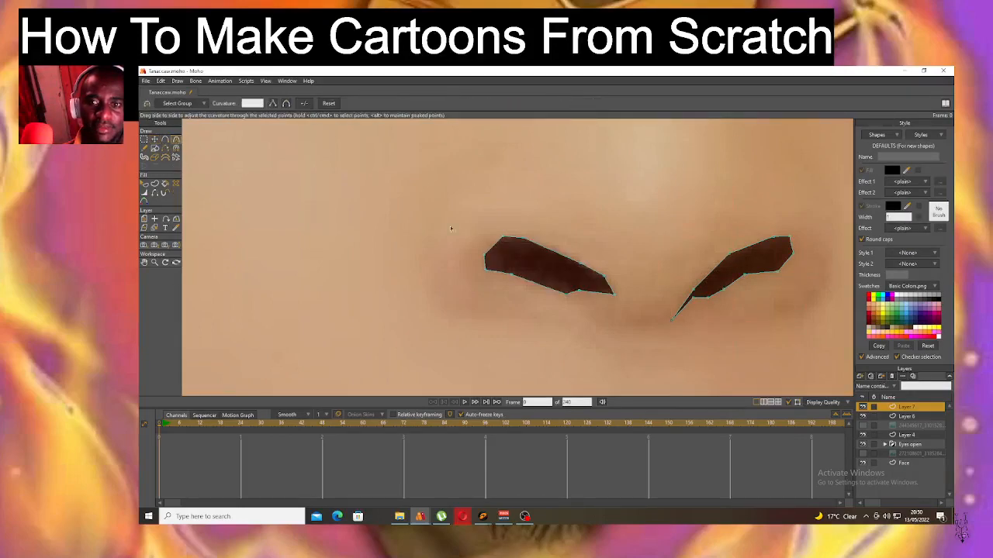
{"action": "left_click_drag", "start_coordinate": [487, 256], "coordinate": [709, 326]}
{"action": "left_click_drag", "start_coordinate": [506, 238], "coordinate": [615, 317]}
{"action": "left_click_drag", "start_coordinate": [483, 273], "coordinate": [610, 321]}
{"action": "mouse_move", "coordinate": [567, 297]}
{"action": "left_mouse_down"}
{"action": "mouse_move", "coordinate": [643, 321]}
{"action": "mouse_move", "coordinate": [571, 298]}
{"action": "left_mouse_up"}
{"action": "left_click_drag", "start_coordinate": [507, 275], "coordinate": [606, 312]}
{"action": "left_click_drag", "start_coordinate": [608, 275], "coordinate": [582, 275]}
Adjust the curvature of the right nostril's outer, edge and inner-tip points, and round the left nostril's inner tip.
{"action": "left_click", "coordinate": [791, 238]}
{"action": "left_click", "coordinate": [792, 253]}
{"action": "left_click", "coordinate": [778, 272]}
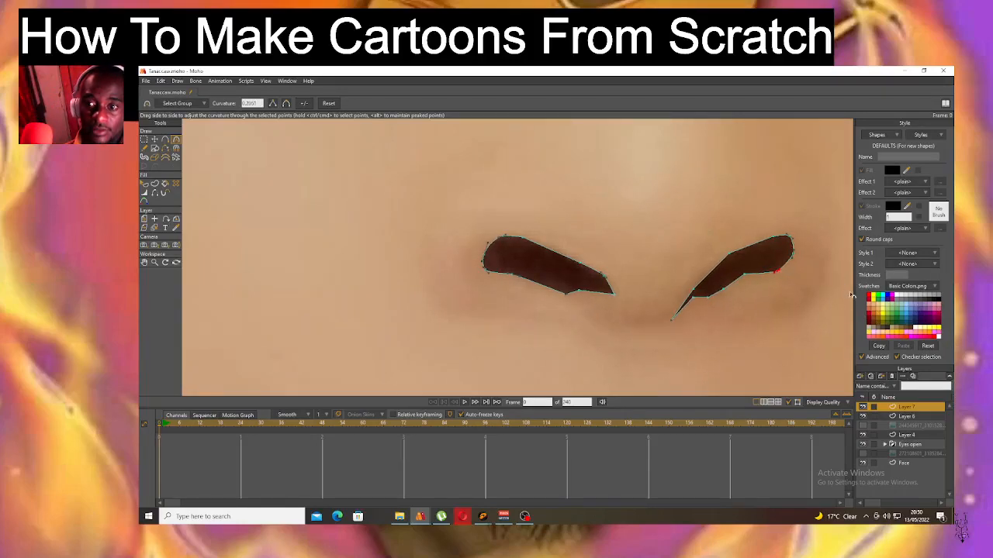
{"action": "left_click", "coordinate": [731, 256]}
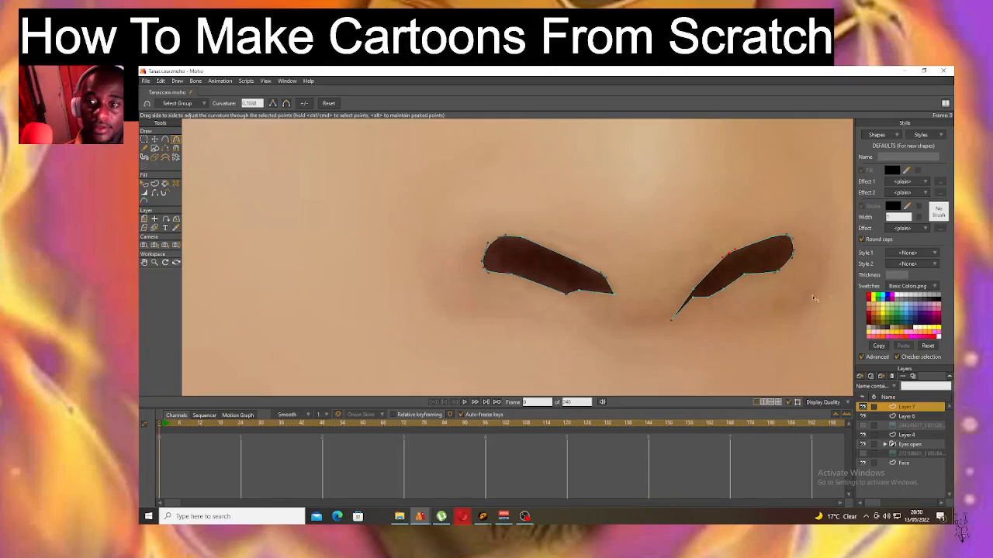
{"action": "left_click", "coordinate": [725, 291]}
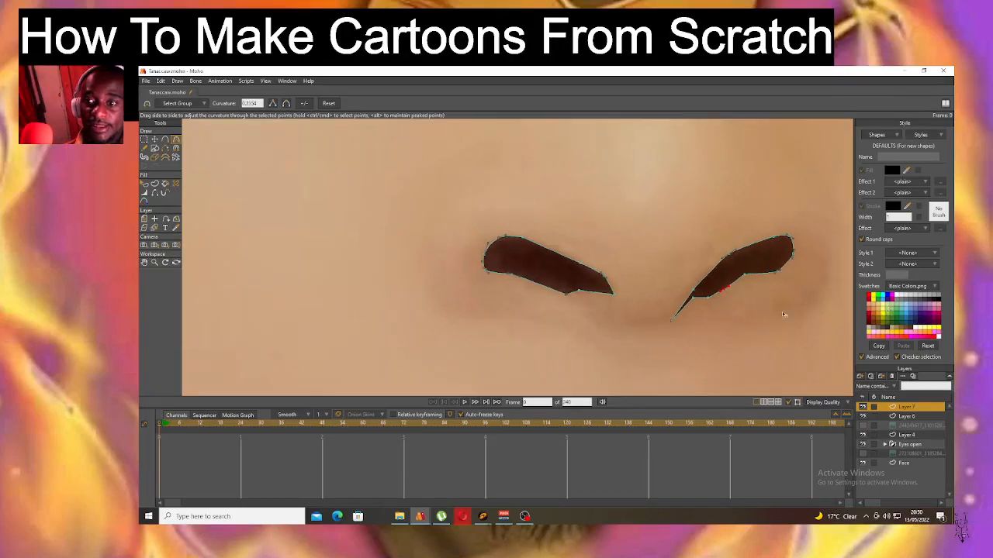
{"action": "mouse_move", "coordinate": [674, 319]}
{"action": "left_mouse_down"}
{"action": "mouse_move", "coordinate": [756, 345]}
{"action": "mouse_move", "coordinate": [691, 310]}
{"action": "left_mouse_up"}
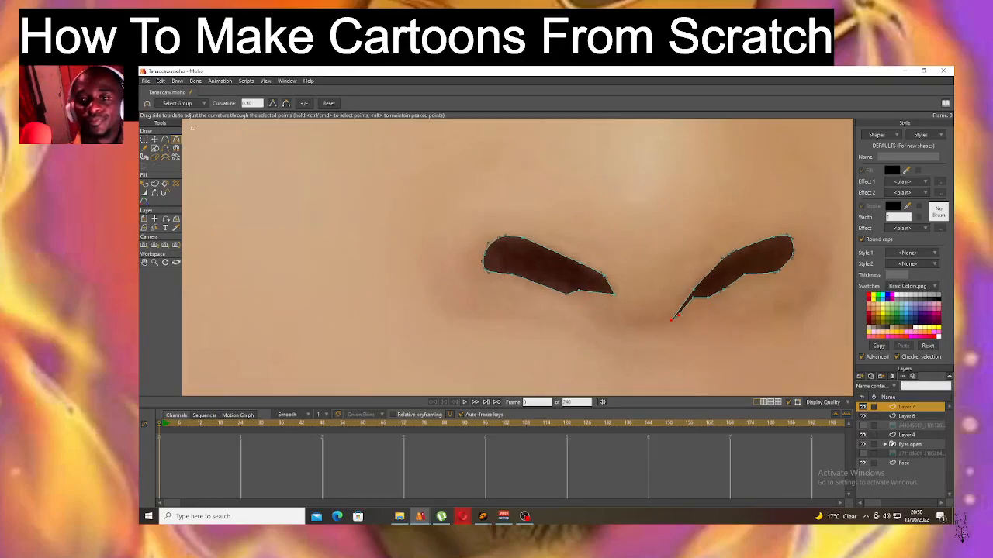
{"action": "left_click_drag", "start_coordinate": [620, 300], "coordinate": [764, 341]}
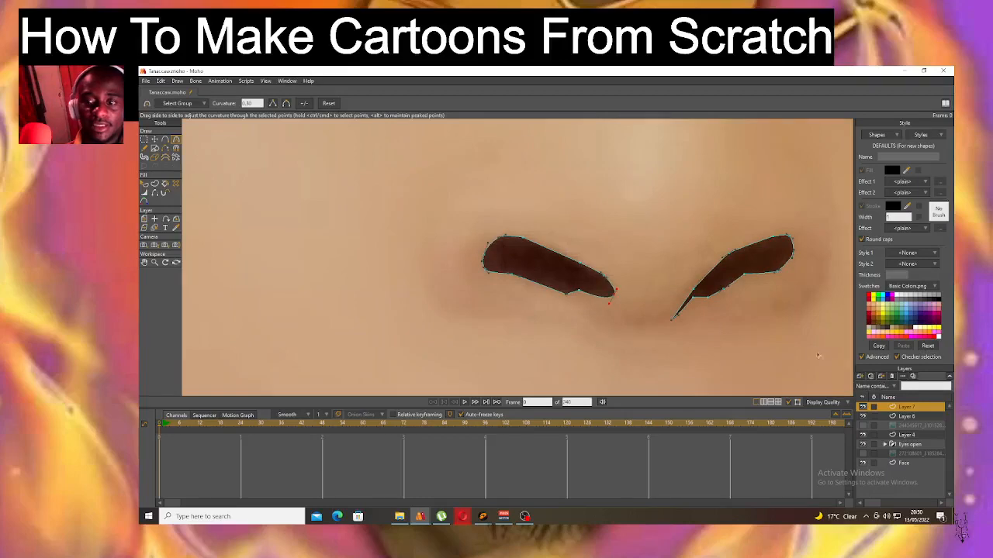
Set the nostril layer's blur radius to 2 and its opacity to 81%.
{"action": "double_click", "coordinate": [926, 409]}
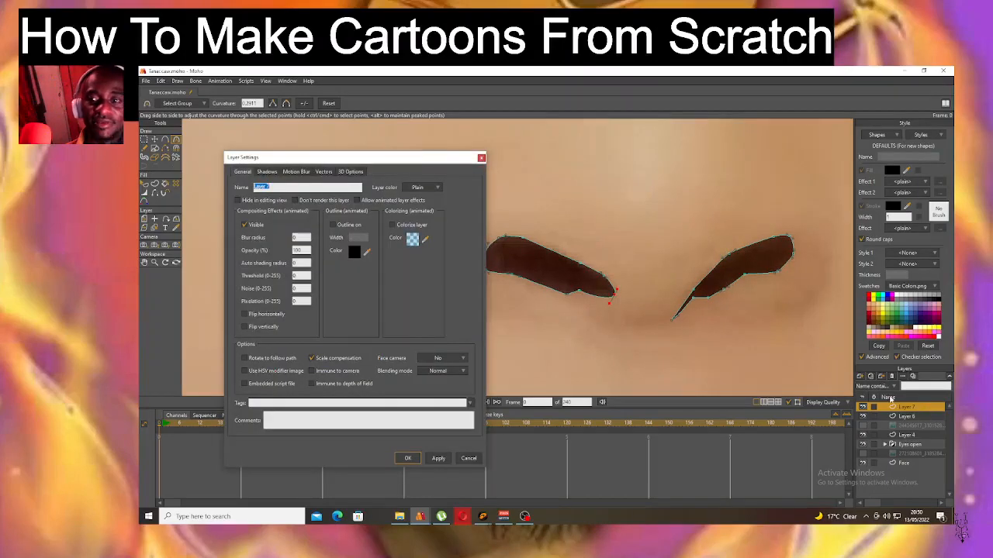
{"action": "left_click", "coordinate": [300, 238]}
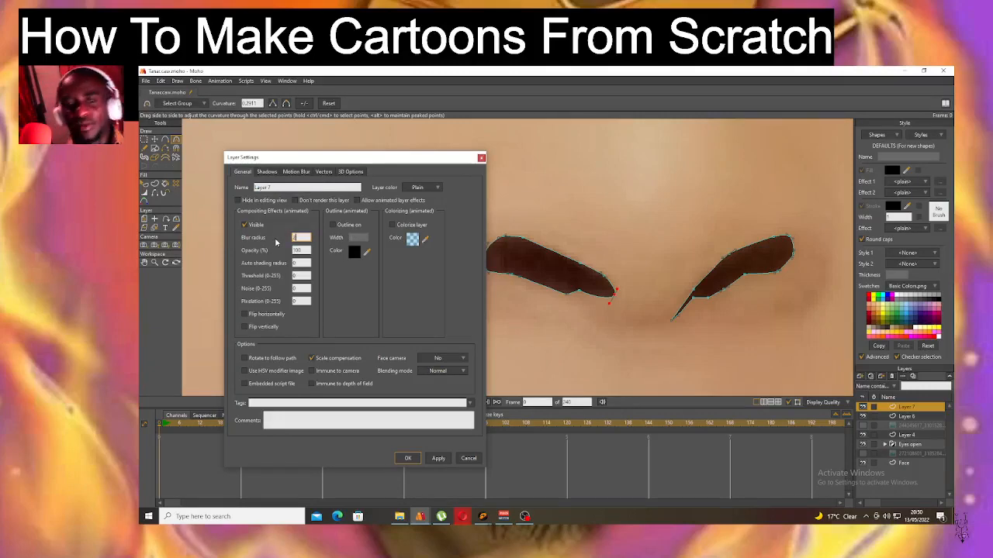
{"action": "type", "text": "6"}
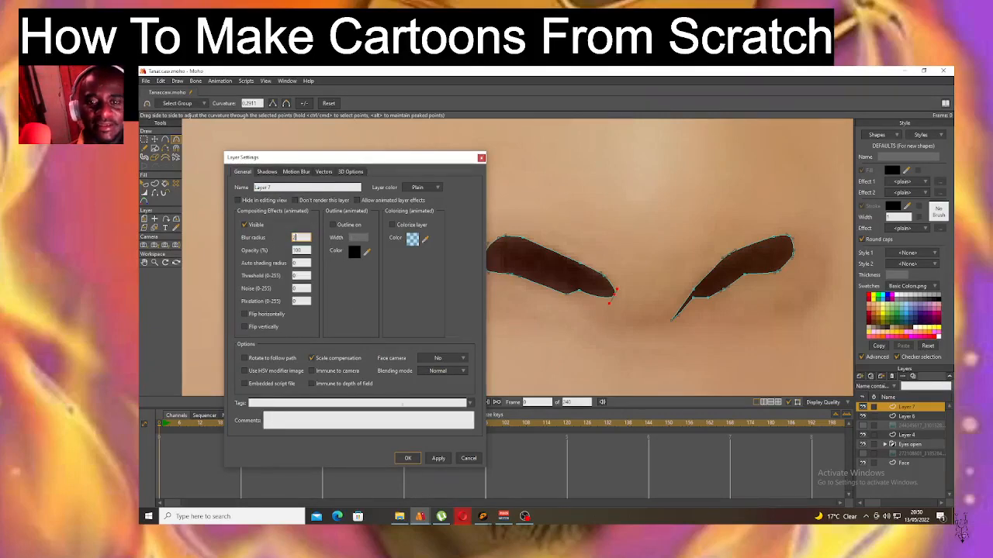
{"action": "key", "text": "BackSpace"}
{"action": "type", "text": "2"}
{"action": "left_click", "coordinate": [309, 251]}
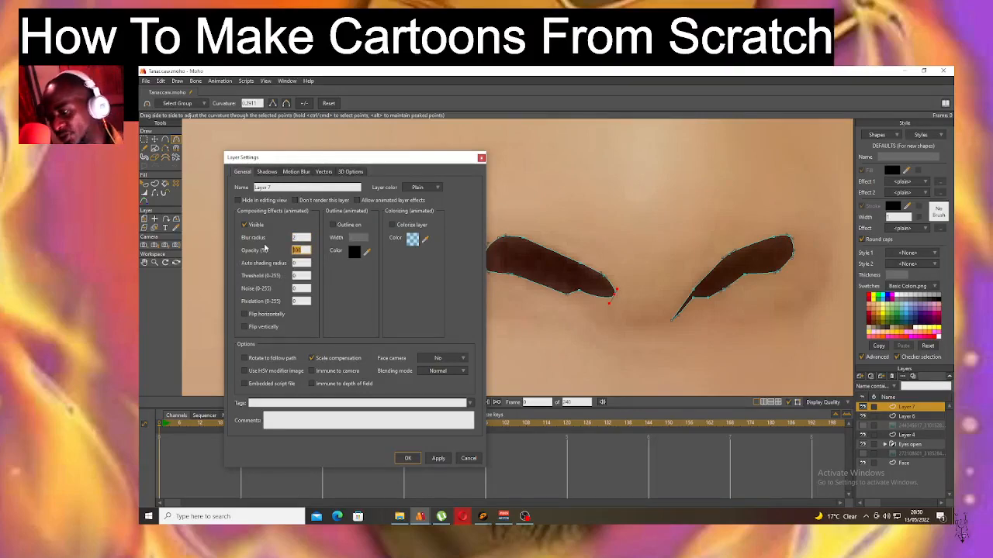
{"action": "type", "text": "41"}
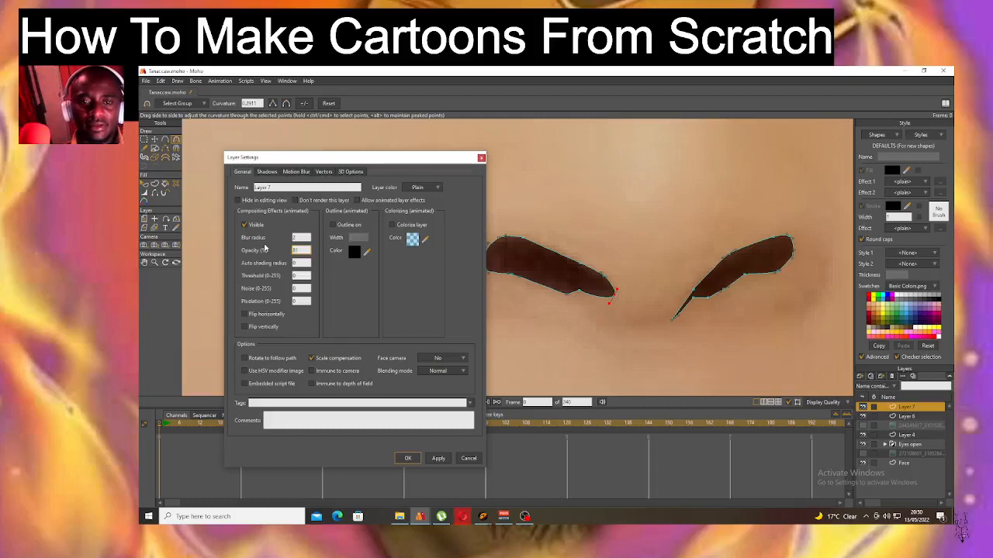
{"action": "key", "text": "Return"}
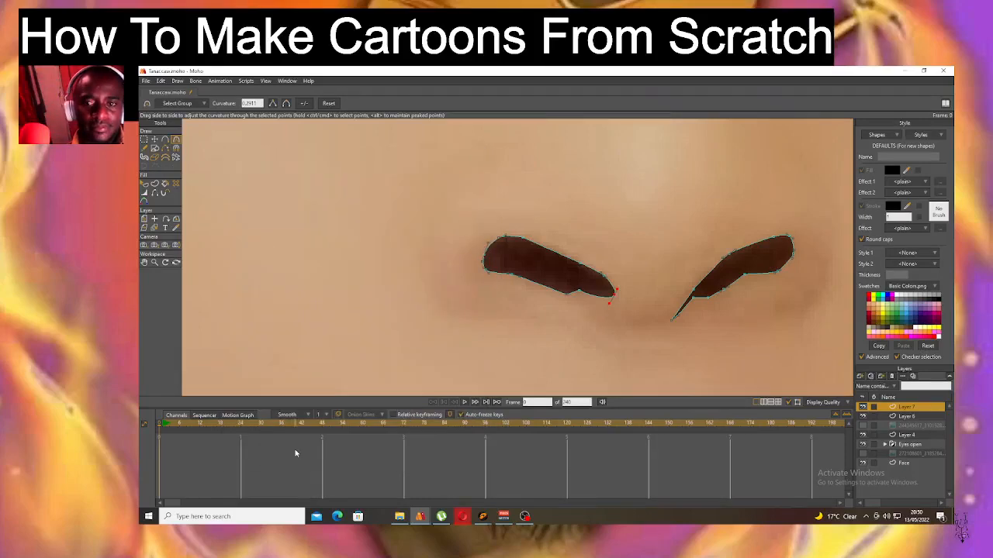
Render a preview of the frame to check how the nostrils look on the face.
{"action": "scroll", "coordinate": [513, 133], "scroll_direction": "down", "scroll_amount": 12}
{"action": "scroll", "coordinate": [526, 185], "scroll_direction": "up", "scroll_amount": 6}
{"action": "key", "text": "ctrl+r"}
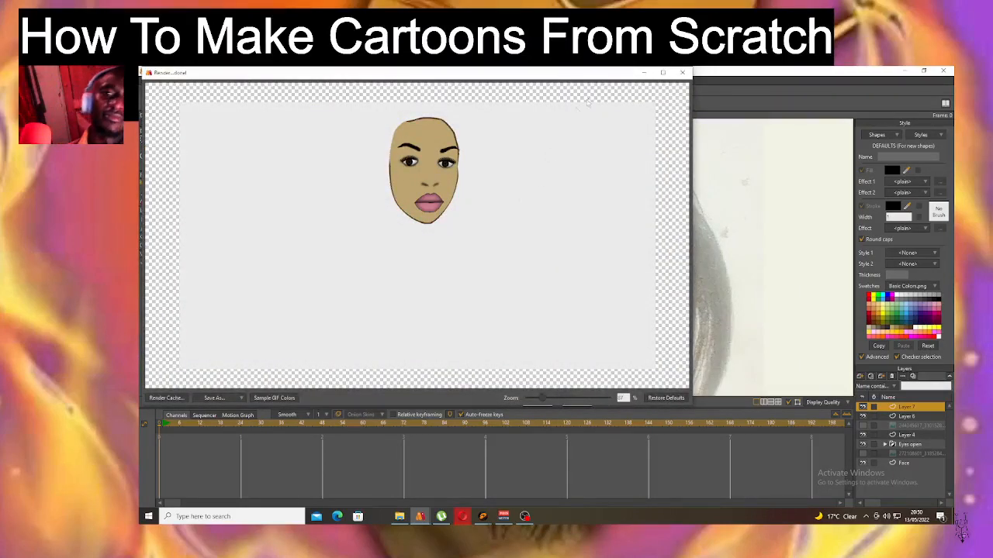
{"action": "left_click", "coordinate": [681, 73]}
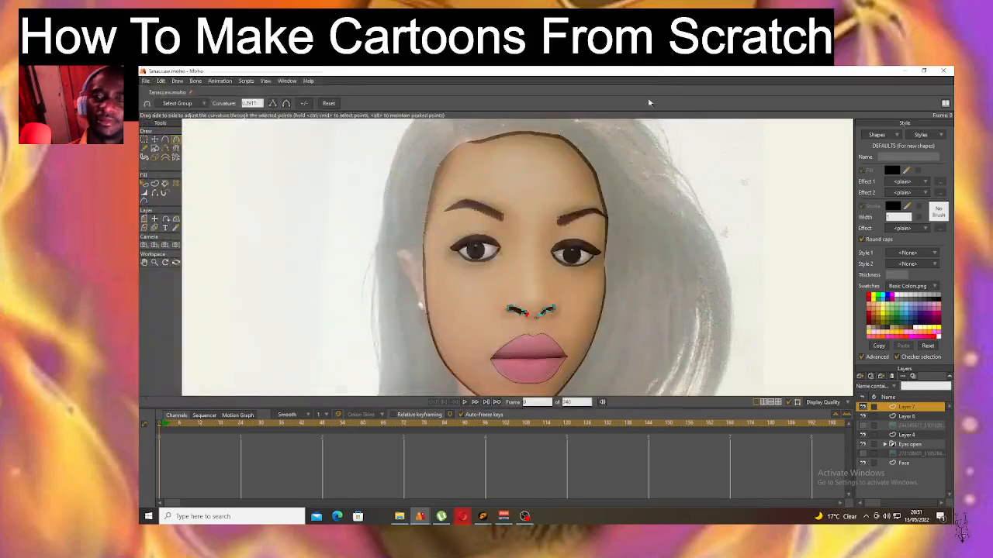
Set the nostril layer's blur radius to 0.
{"action": "double_click", "coordinate": [907, 407]}
{"action": "left_click", "coordinate": [298, 237]}
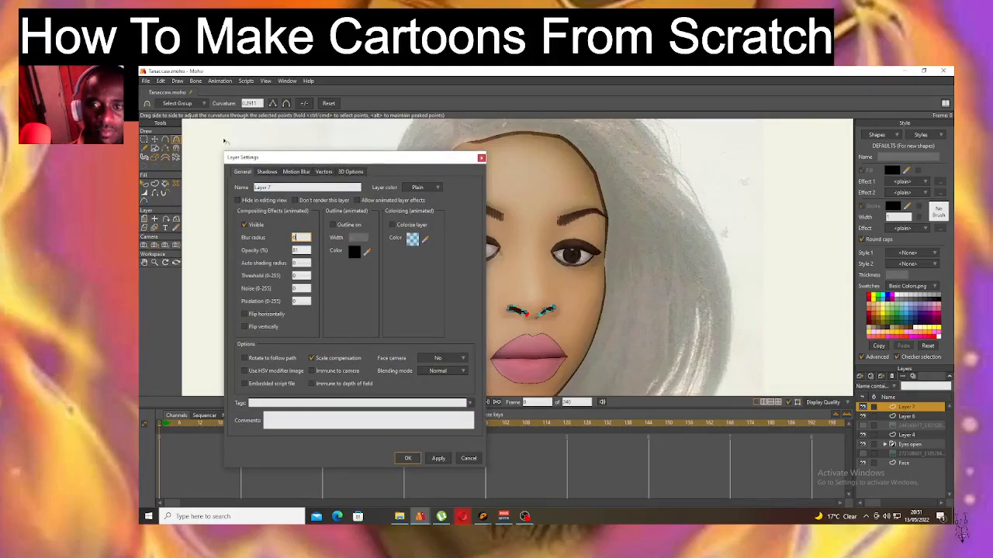
{"action": "left_click", "coordinate": [407, 458]}
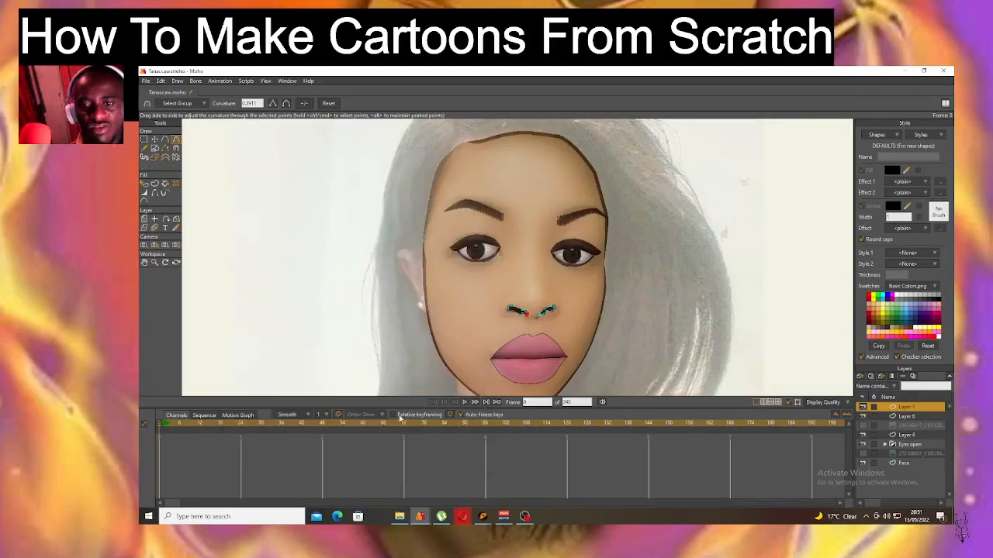
Try making the nostril fill colour transparent, and undo the colour change.
{"action": "left_click", "coordinate": [143, 183]}
{"action": "scroll", "coordinate": [505, 298], "scroll_direction": "up", "scroll_amount": 5}
{"action": "left_click", "coordinate": [550, 332]}
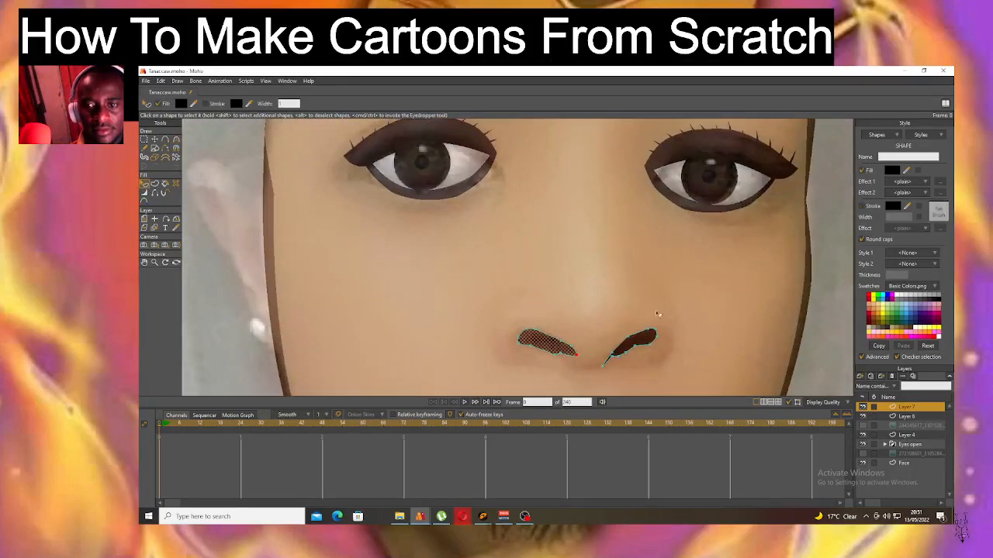
{"action": "left_click", "coordinate": [893, 171]}
{"action": "left_click", "coordinate": [751, 136]}
{"action": "left_click_drag", "start_coordinate": [751, 137], "coordinate": [754, 145]}
{"action": "left_click", "coordinate": [751, 239]}
{"action": "left_click", "coordinate": [641, 343]}
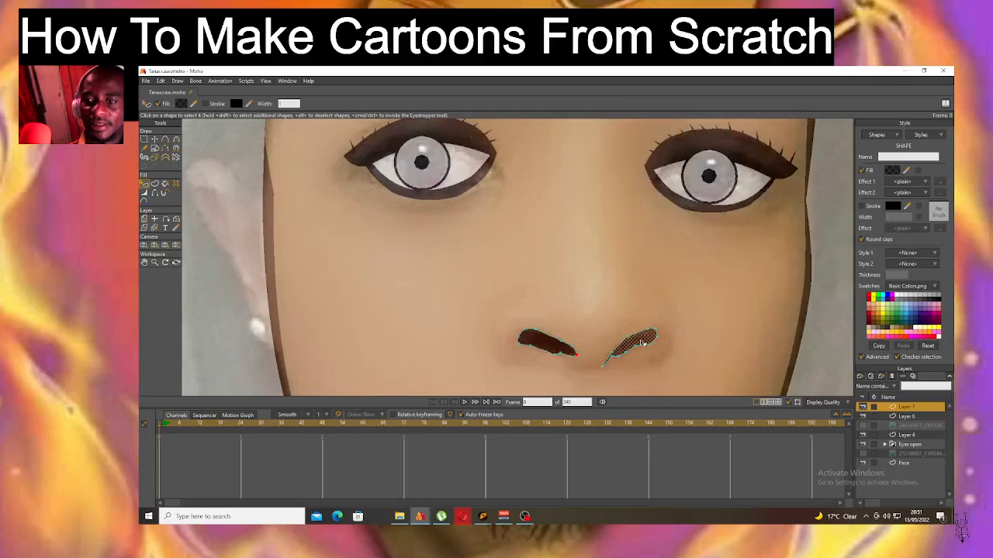
{"action": "left_click", "coordinate": [160, 80]}
{"action": "left_click", "coordinate": [167, 92]}
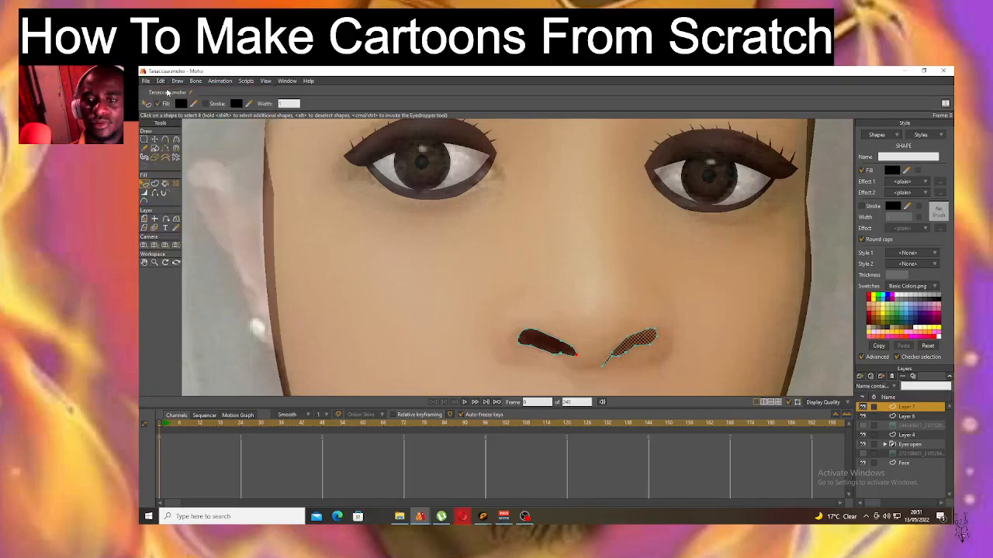
Set the nostril layer's opacity to 62%, rendering a preview of the face before and after the change.
{"action": "key", "text": "ctrl+r"}
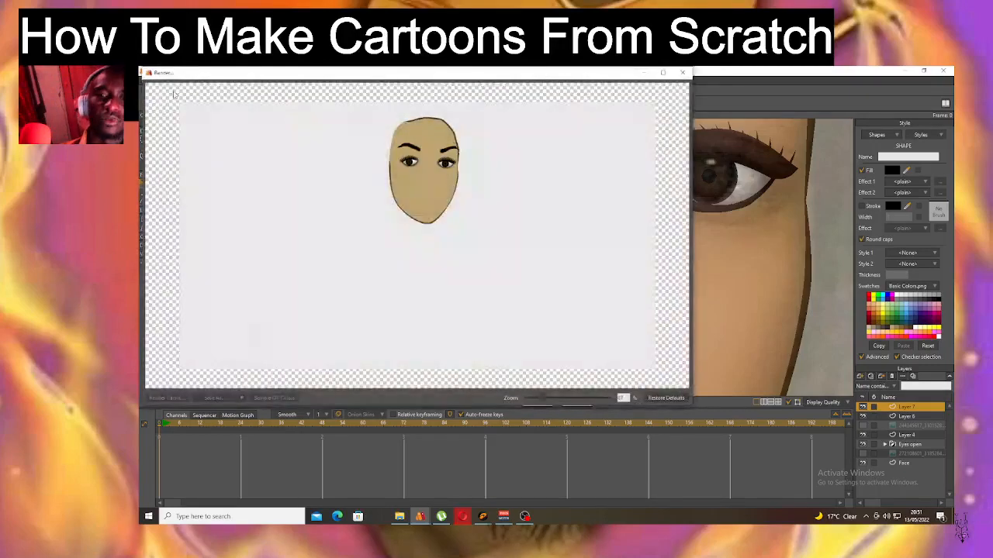
{"action": "left_click", "coordinate": [682, 72]}
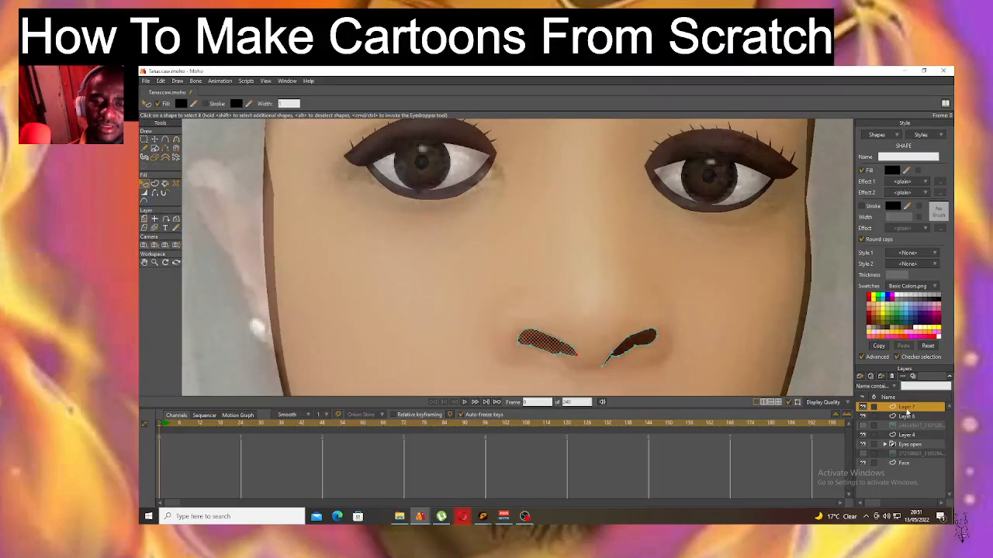
{"action": "double_click", "coordinate": [905, 408]}
{"action": "double_click", "coordinate": [301, 250]}
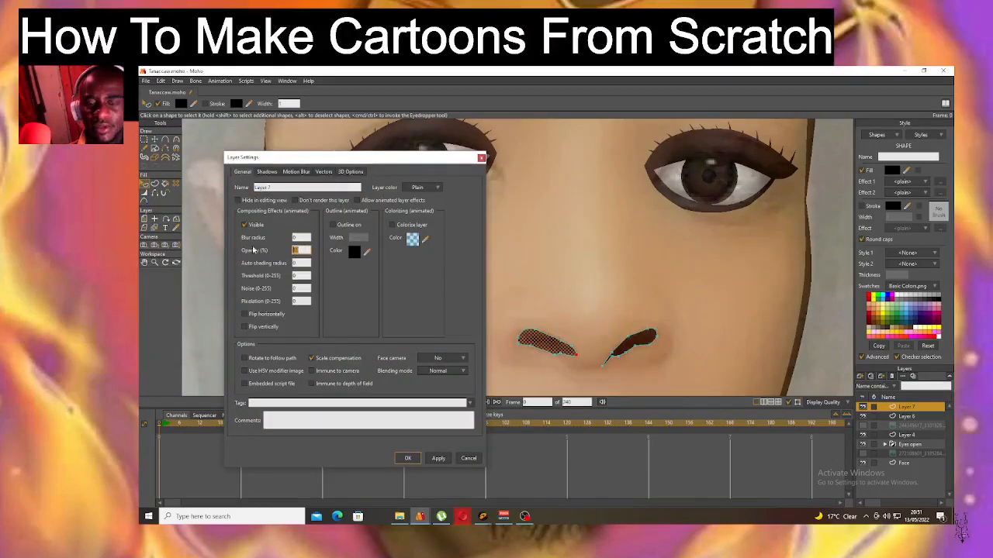
{"action": "type", "text": "61"}
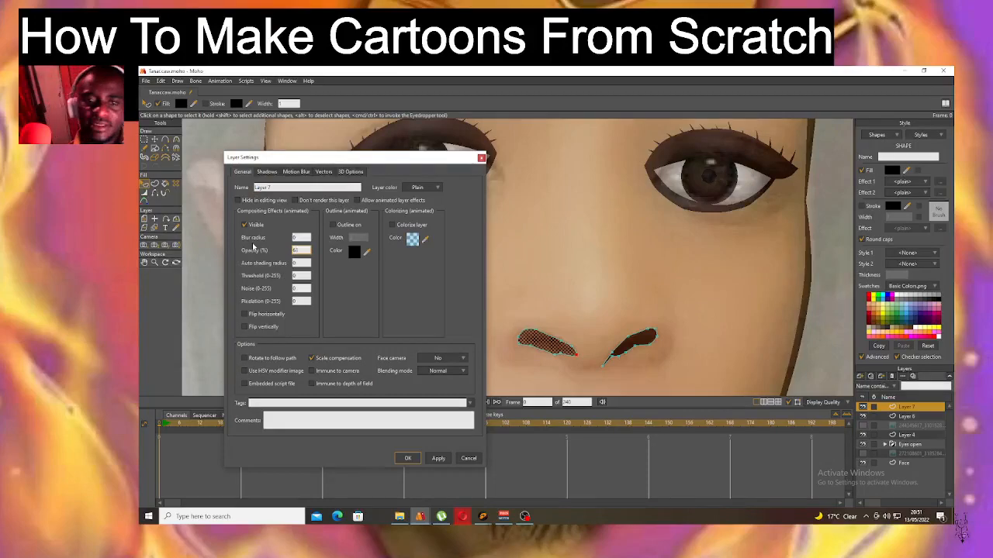
{"action": "key", "text": "Return"}
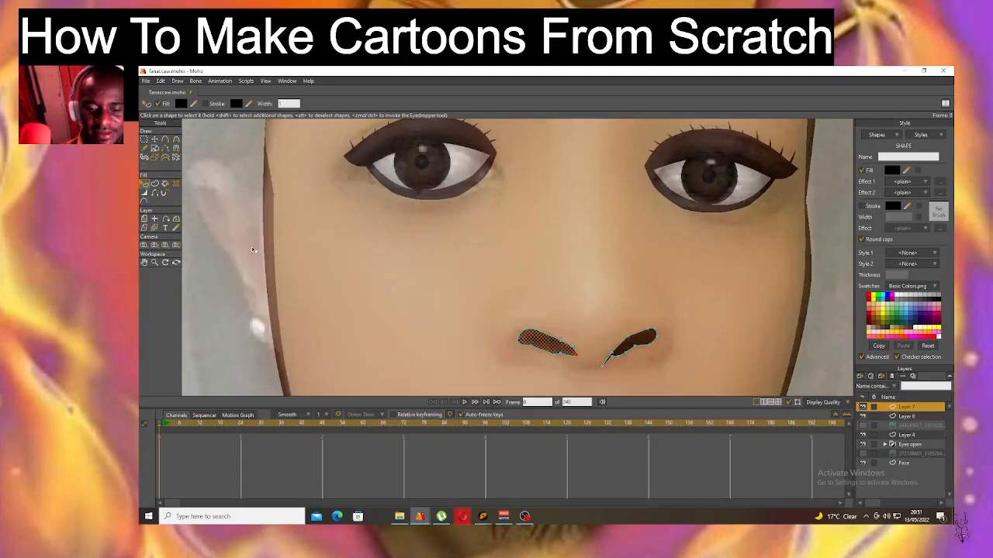
{"action": "key", "text": "ctrl+r"}
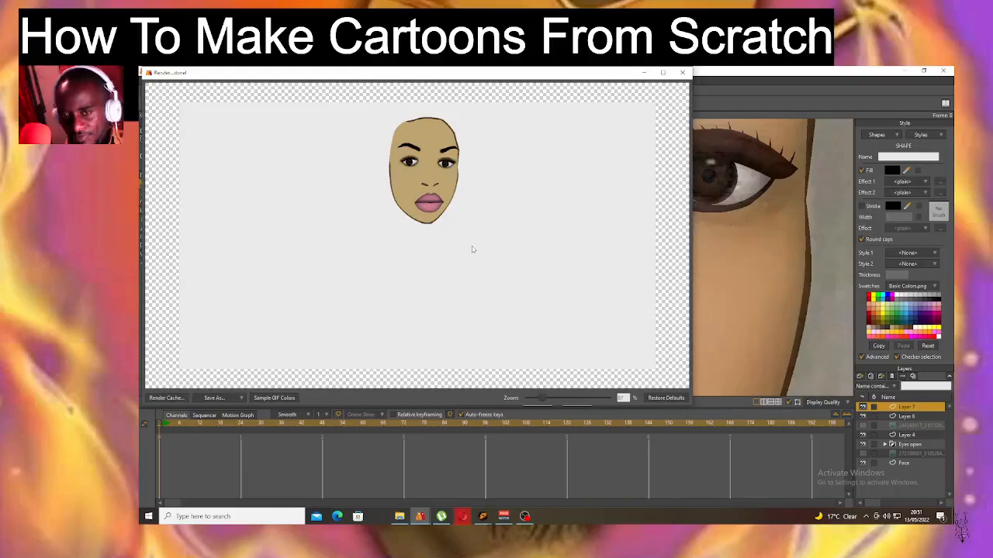
{"action": "left_click", "coordinate": [682, 72]}
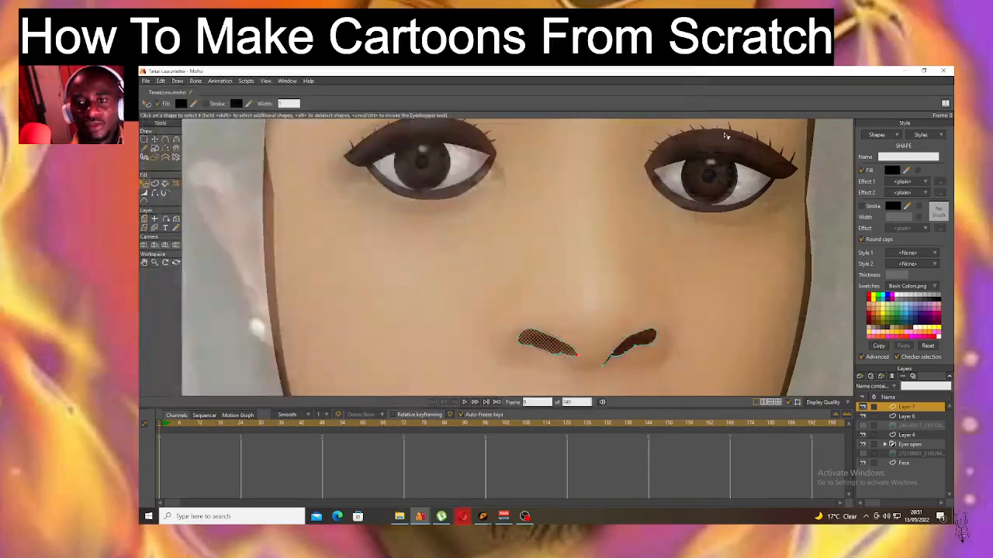
Delete the right nostril's elongated inner-tip point, and straighten the small notch in the left nostril's lower edge.
{"action": "scroll", "coordinate": [597, 341], "scroll_direction": "up", "scroll_amount": 5}
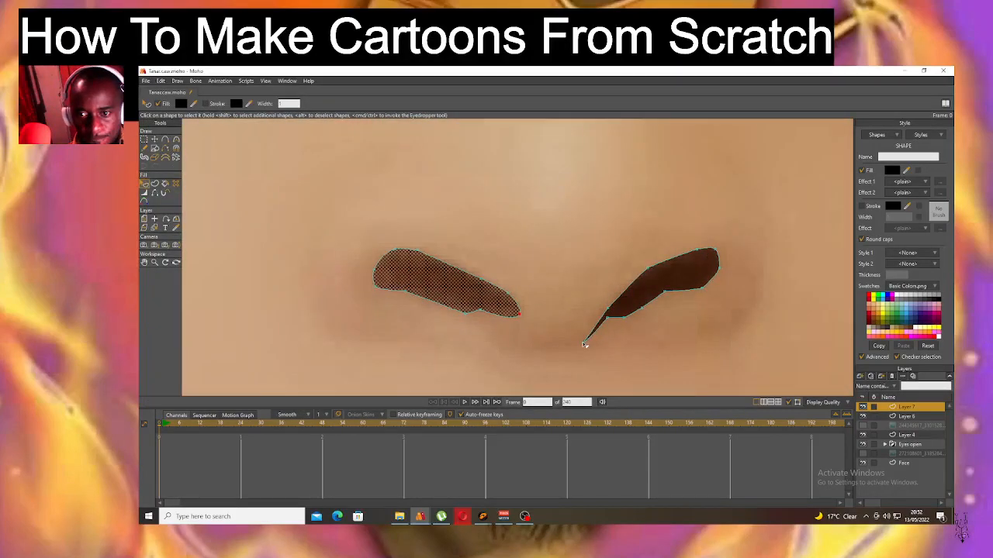
{"action": "left_click", "coordinate": [585, 344]}
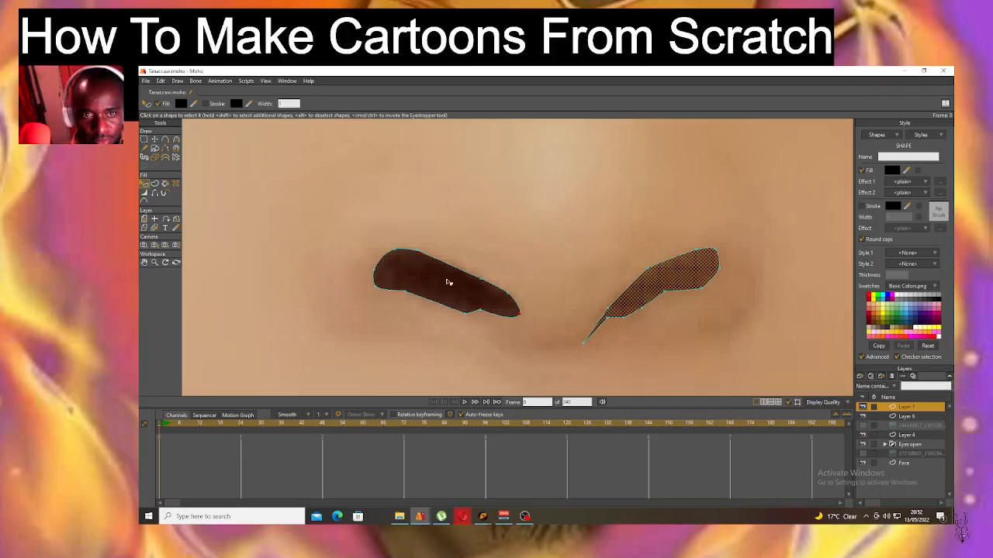
{"action": "left_click", "coordinate": [154, 139]}
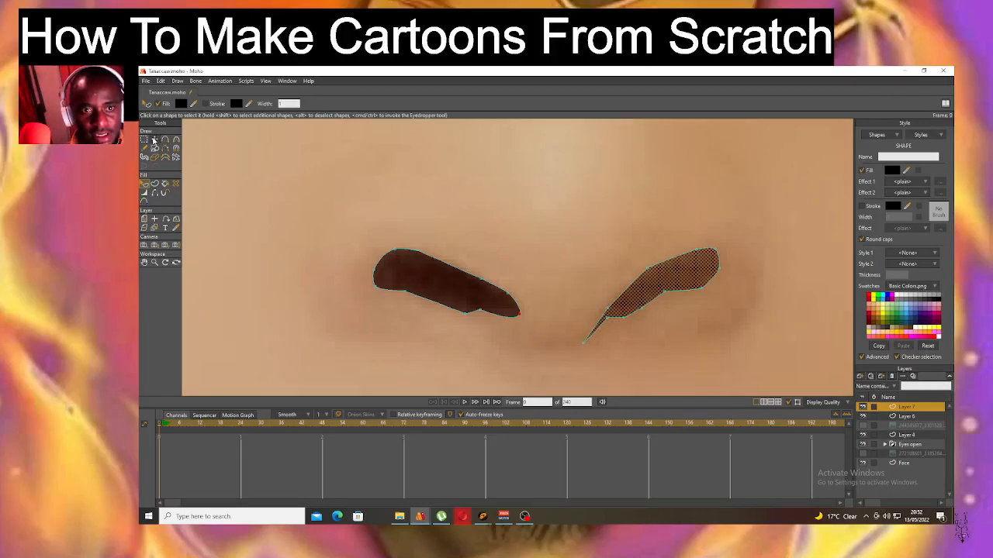
{"action": "left_click", "coordinate": [585, 344]}
{"action": "key", "text": "Delete"}
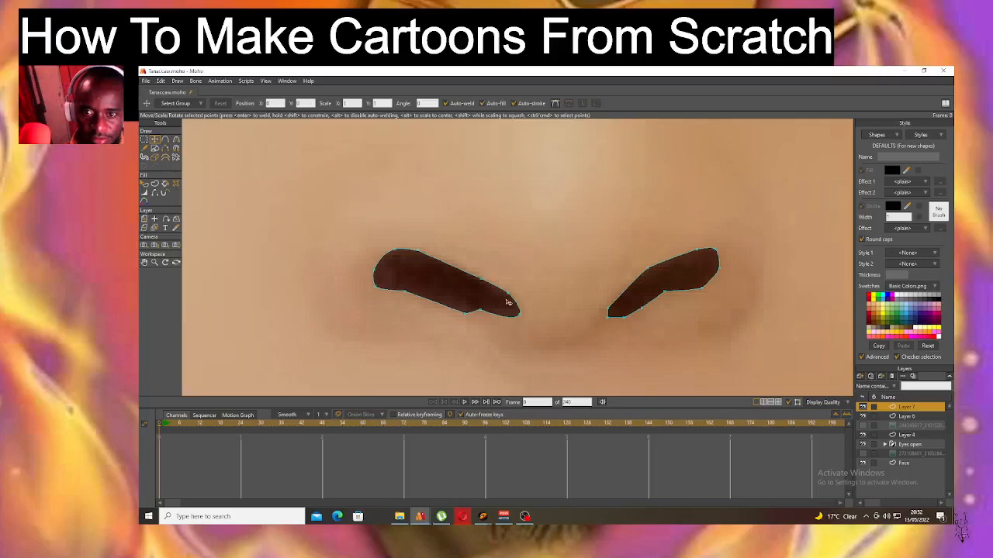
{"action": "left_click", "coordinate": [481, 310]}
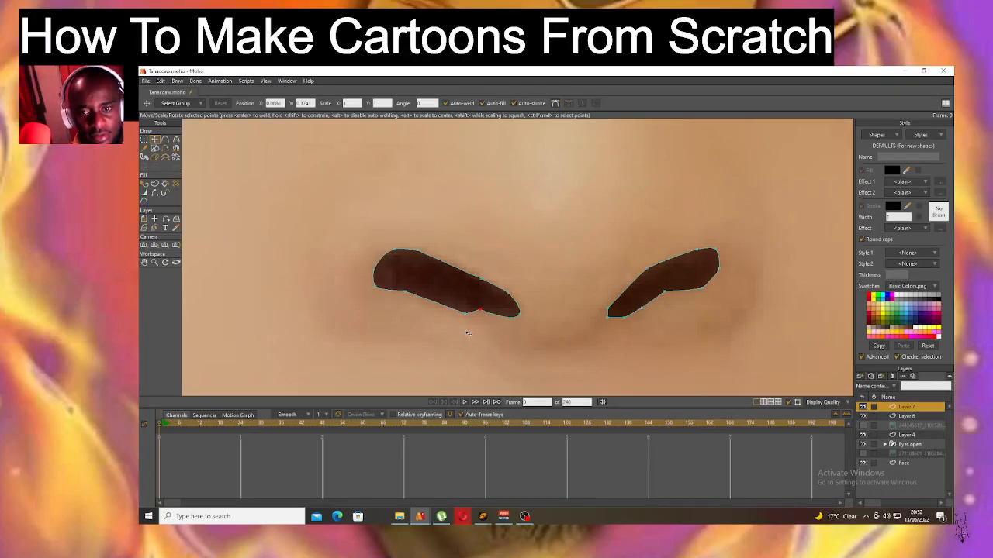
{"action": "key", "text": "Delete"}
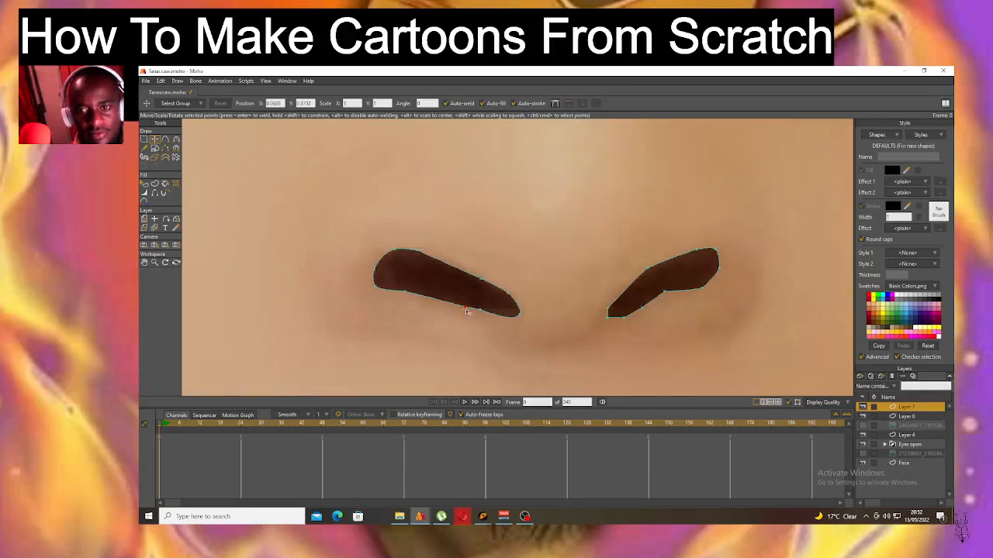
Adjust the curvature of the right nostril's inner-tip point and render a preview of the face.
{"action": "left_click", "coordinate": [608, 316]}
{"action": "left_click", "coordinate": [176, 142]}
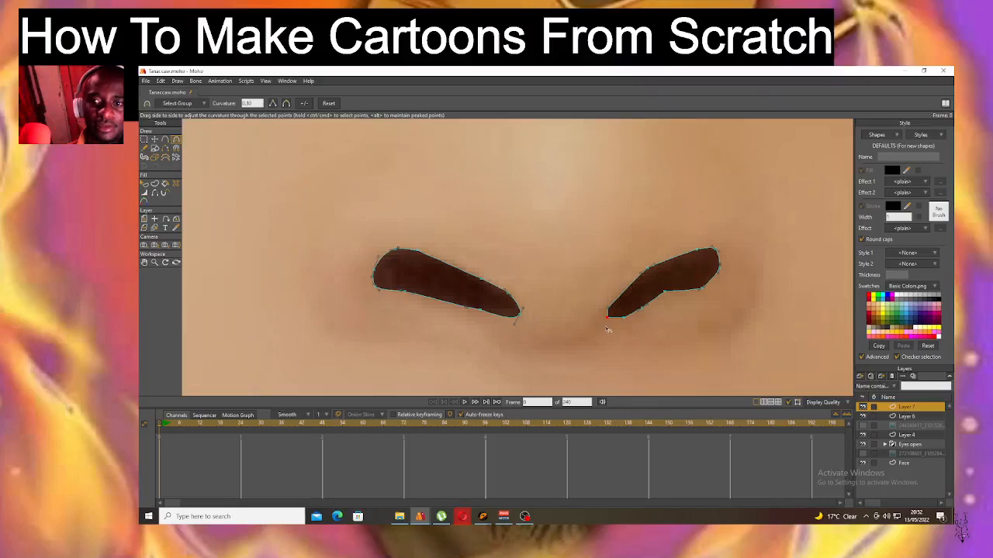
{"action": "mouse_move", "coordinate": [609, 330]}
{"action": "left_mouse_down"}
{"action": "mouse_move", "coordinate": [686, 346]}
{"action": "mouse_move", "coordinate": [600, 339]}
{"action": "mouse_move", "coordinate": [608, 335]}
{"action": "left_mouse_up"}
{"action": "key", "text": "ctrl+r"}
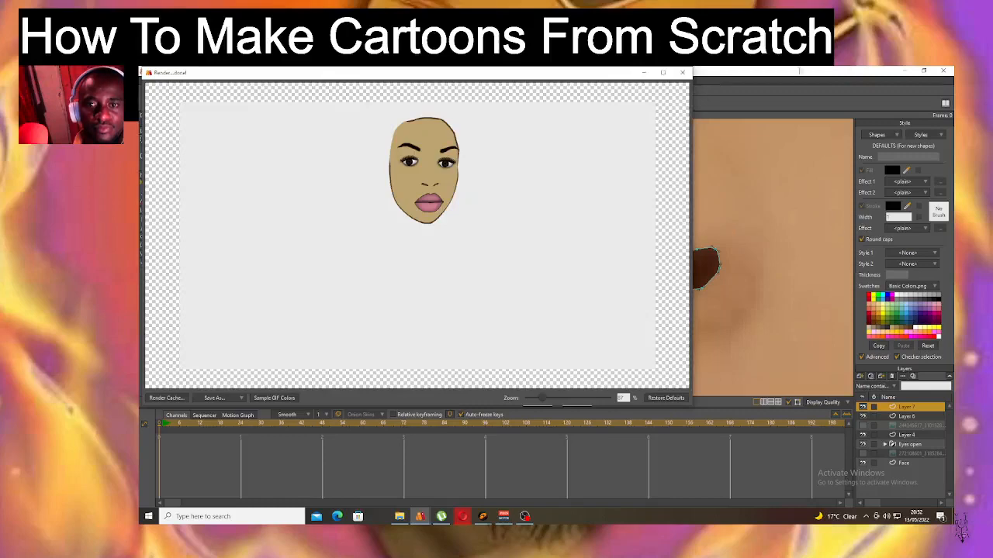
{"action": "left_click", "coordinate": [682, 72]}
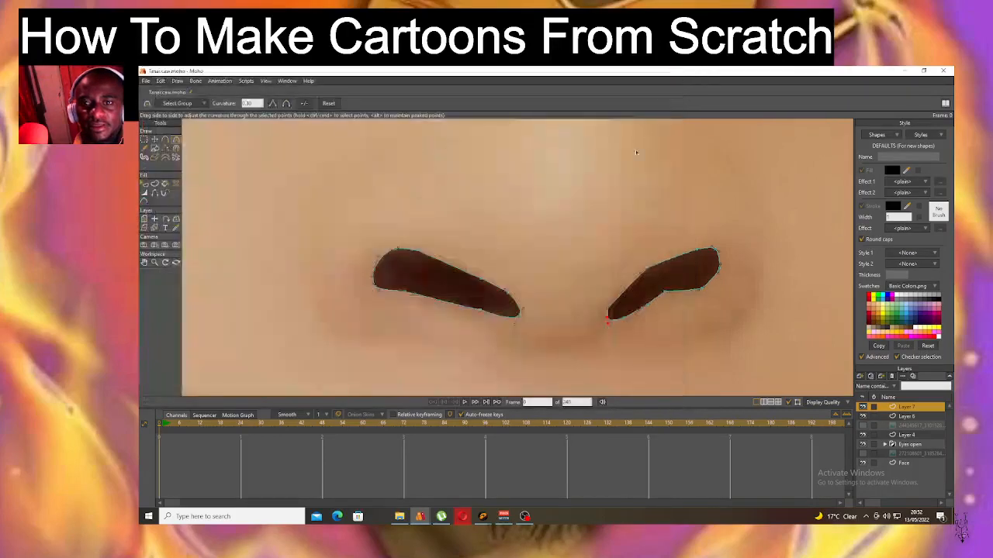
Rename the nostril layer as Nostrils.
{"action": "scroll", "coordinate": [576, 253], "scroll_direction": "down", "scroll_amount": 5}
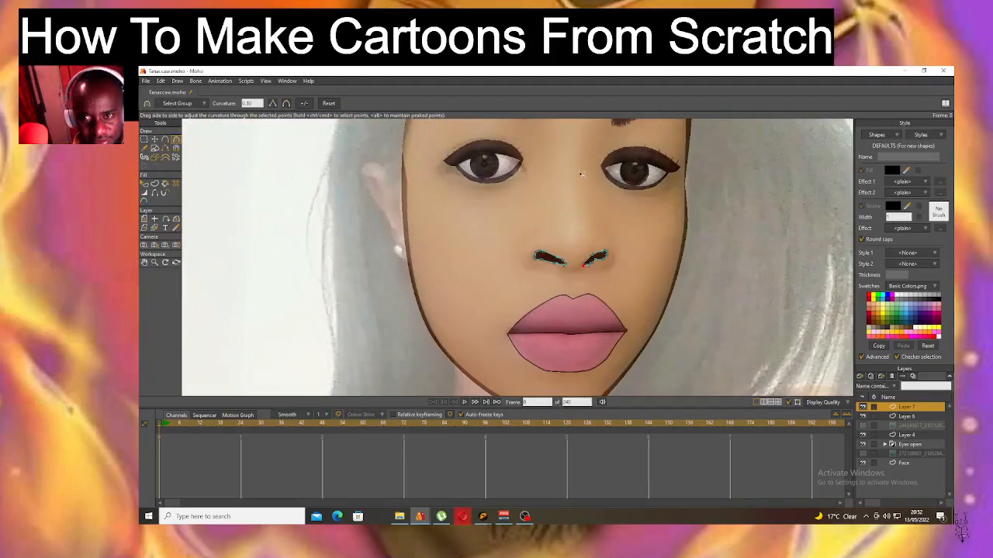
{"action": "double_click", "coordinate": [913, 407]}
{"action": "type", "text": "No"}
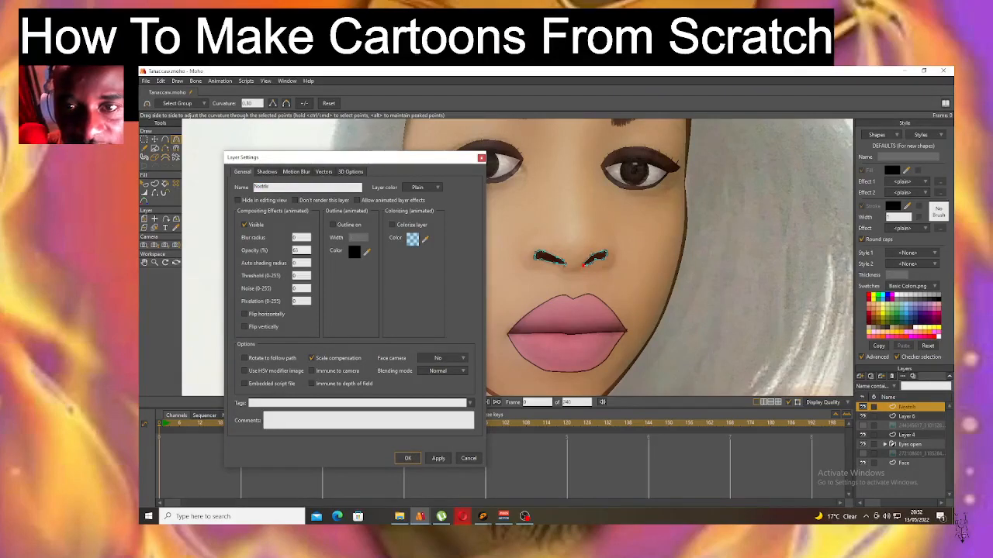
{"action": "type", "text": "strils"}
{"action": "key", "text": "Return"}
Add points tracing the nose outline from the top of the left wing, around it, and along the base to below the nose tip.
{"action": "left_click", "coordinate": [167, 144]}
{"action": "left_click", "coordinate": [166, 141]}
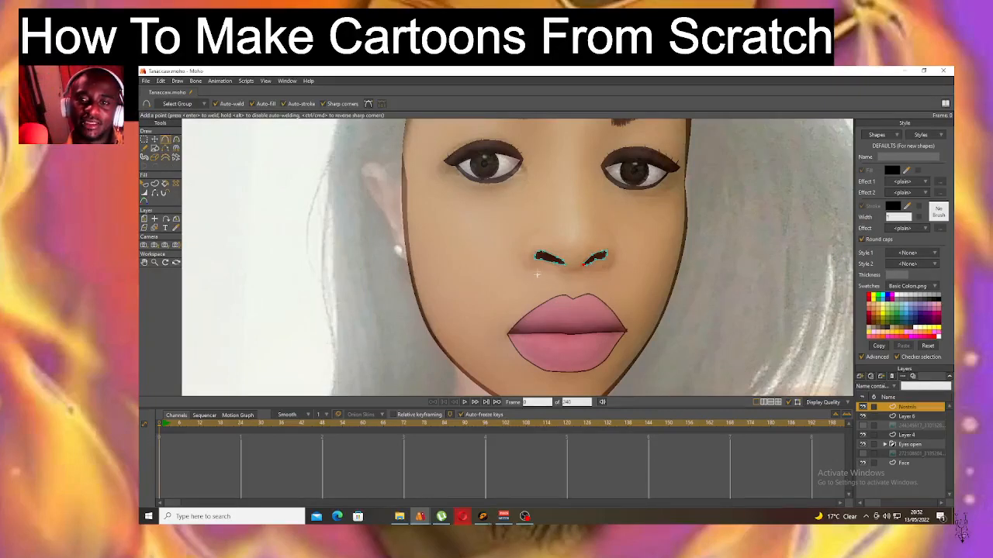
{"action": "scroll", "coordinate": [536, 276], "scroll_direction": "up", "scroll_amount": 3}
{"action": "left_click_drag", "start_coordinate": [520, 203], "coordinate": [502, 253]}
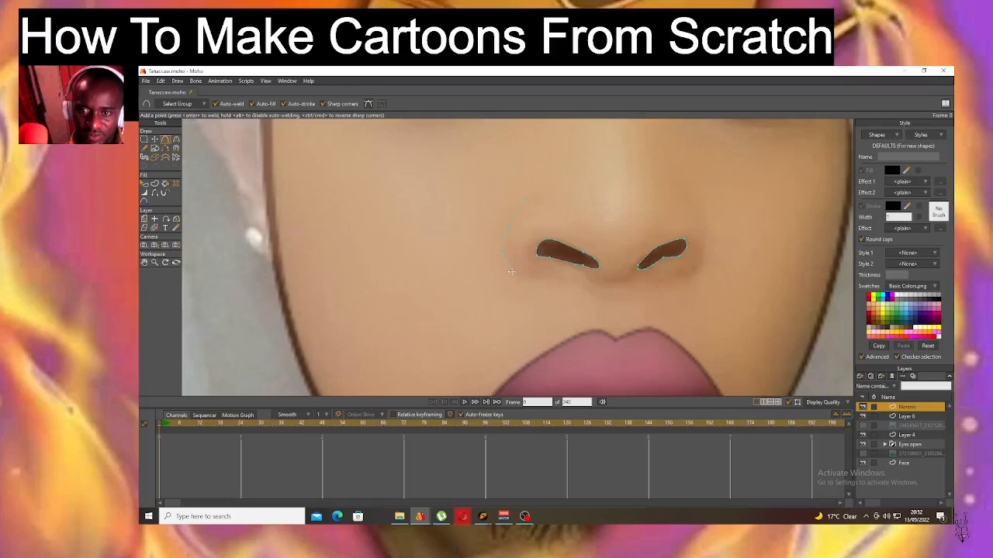
{"action": "left_click_drag", "start_coordinate": [511, 275], "coordinate": [537, 278]}
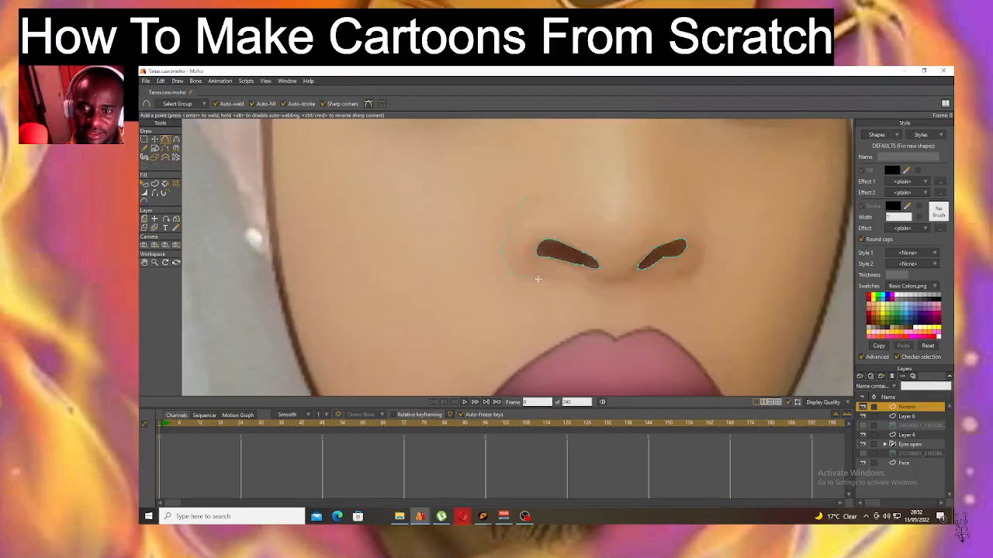
{"action": "left_click_drag", "start_coordinate": [561, 277], "coordinate": [636, 270]}
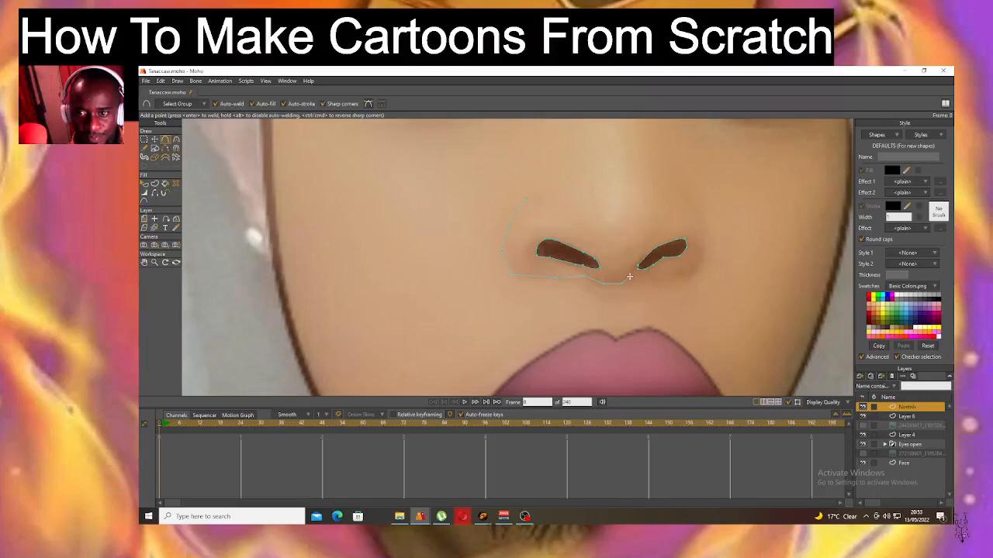
{"action": "left_click", "coordinate": [629, 276]}
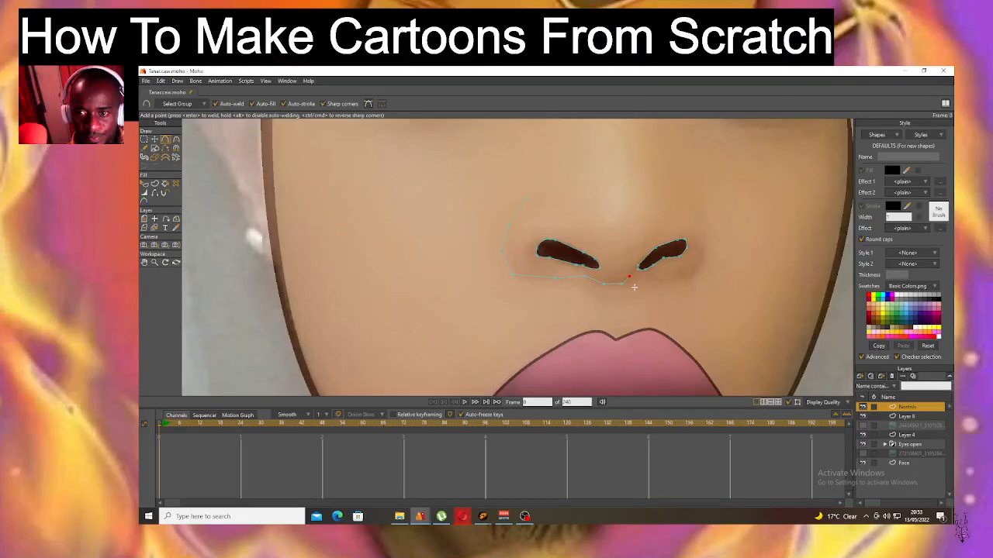
Continue the nose outline under the right nostril and up around the right wing.
{"action": "scroll", "coordinate": [633, 287], "scroll_direction": "up", "scroll_amount": 5}
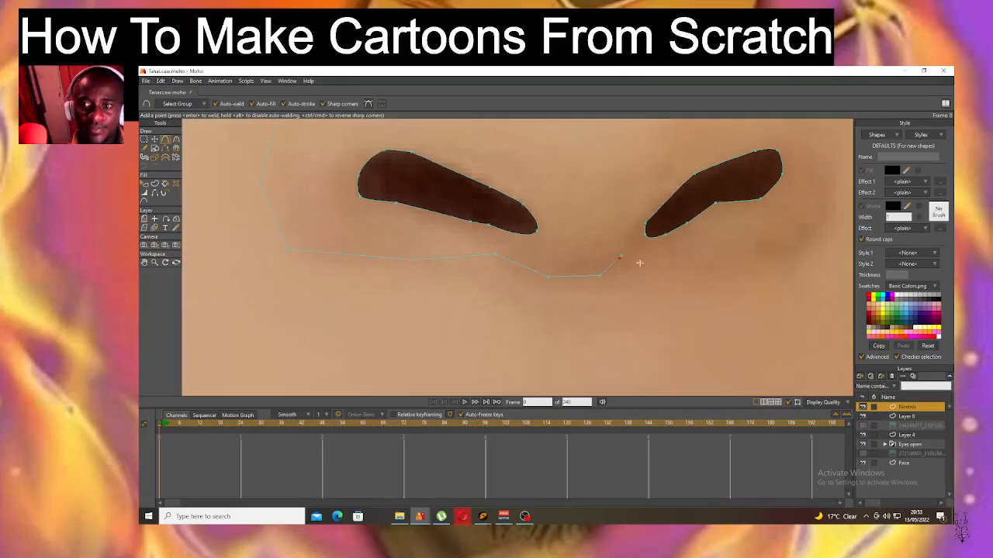
{"action": "left_click", "coordinate": [648, 271]}
{"action": "left_click_drag", "start_coordinate": [784, 266], "coordinate": [776, 266]}
{"action": "scroll", "coordinate": [771, 266], "scroll_direction": "down", "scroll_amount": 8}
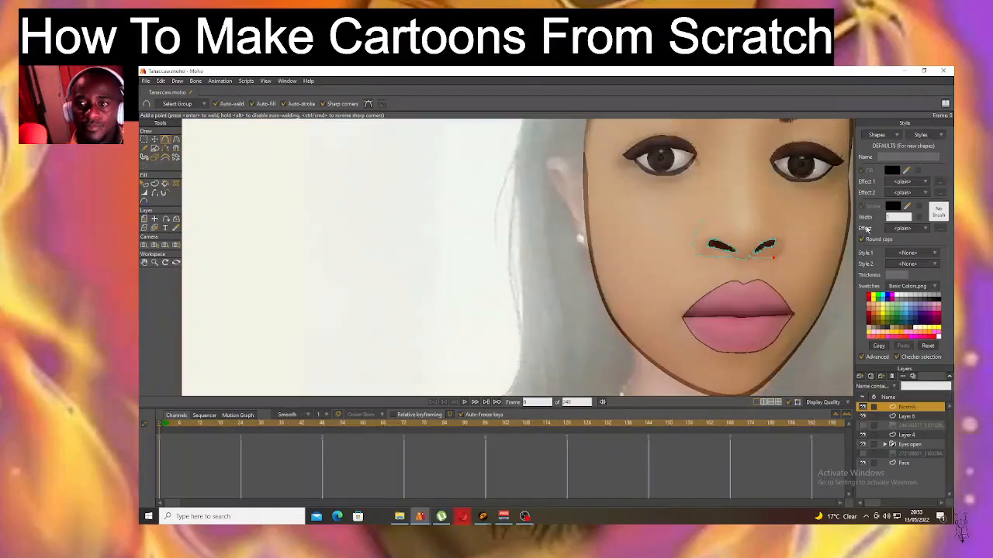
{"action": "scroll", "coordinate": [775, 248], "scroll_direction": "up", "scroll_amount": 5}
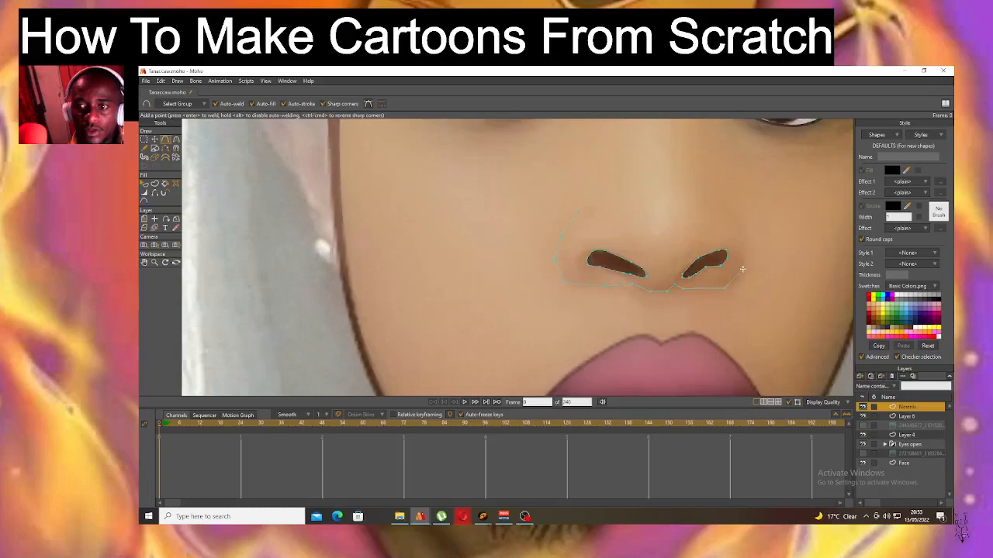
{"action": "left_click_drag", "start_coordinate": [743, 266], "coordinate": [746, 242]}
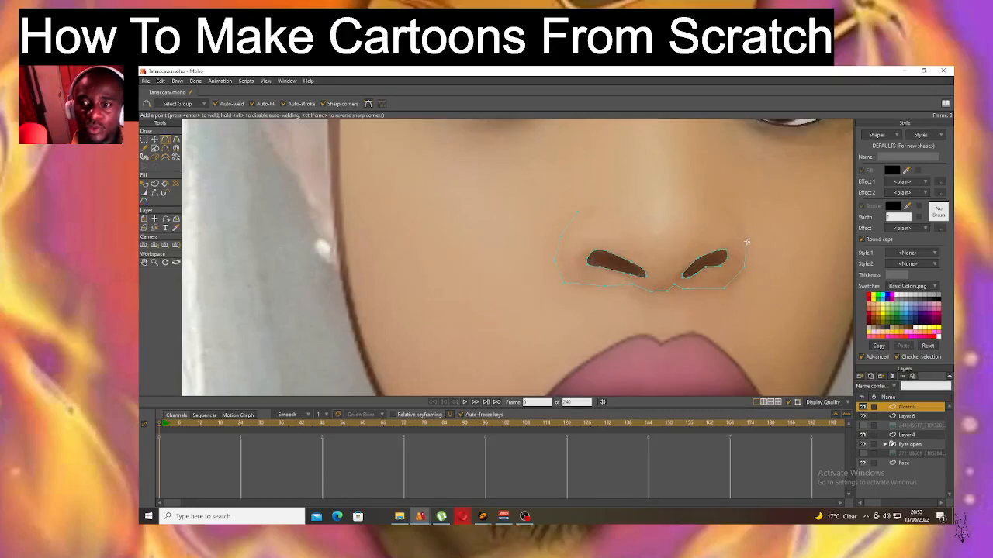
Extend the outline up the bridge's right side, across between the eyes and down the left side, closing the nose shape.
{"action": "scroll", "coordinate": [717, 194], "scroll_direction": "down", "scroll_amount": 6}
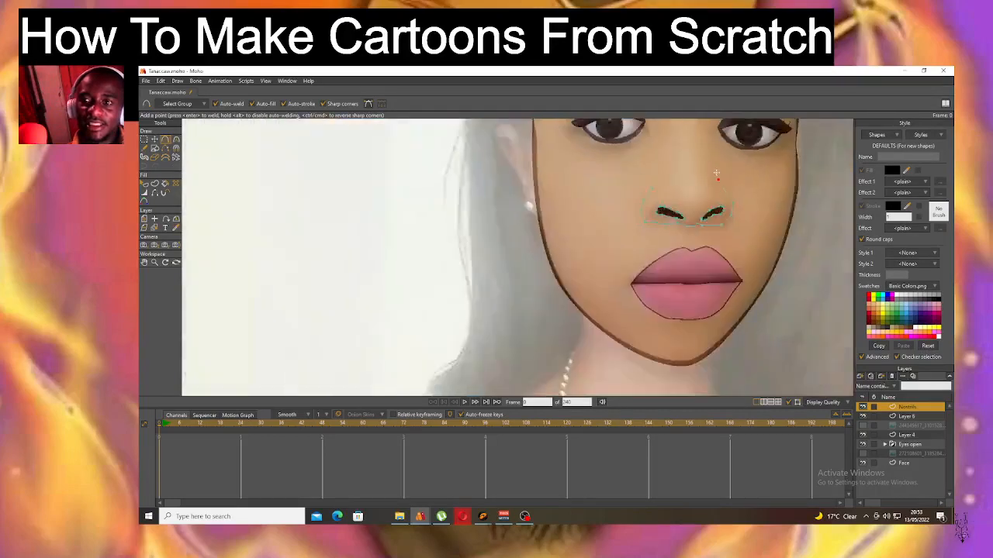
{"action": "scroll", "coordinate": [718, 147], "scroll_direction": "up", "scroll_amount": 2}
{"action": "scroll", "coordinate": [718, 145], "scroll_direction": "up", "scroll_amount": 1}
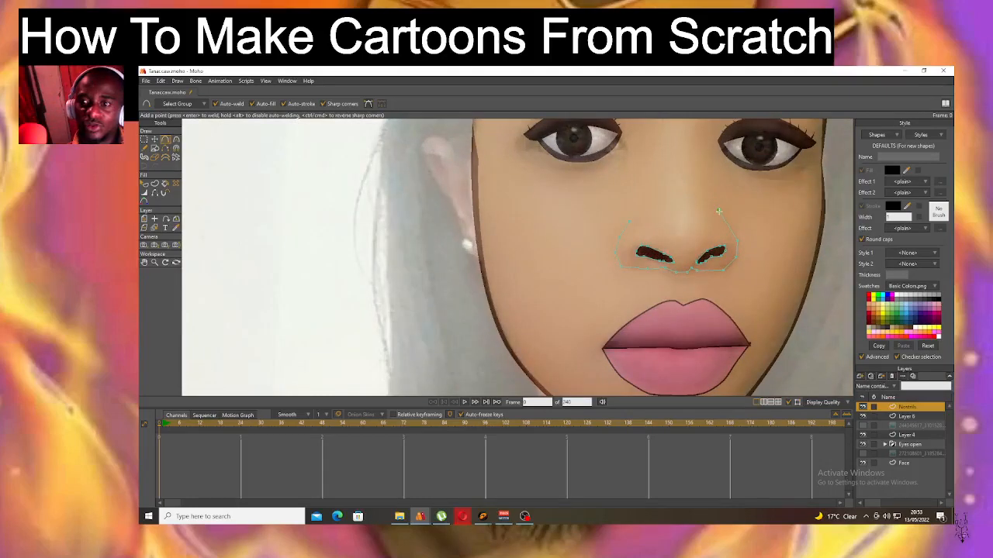
{"action": "left_click", "coordinate": [718, 211]}
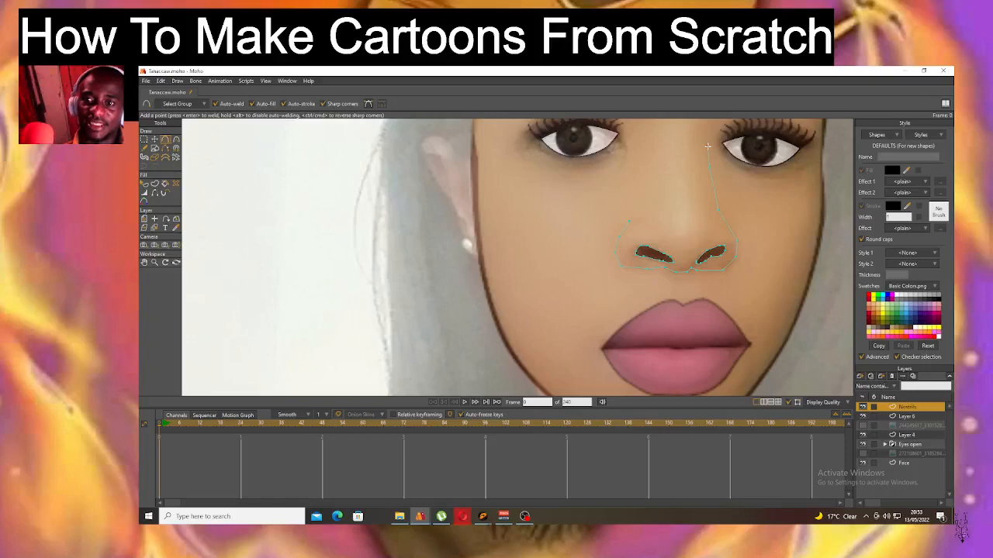
{"action": "left_click_drag", "start_coordinate": [708, 146], "coordinate": [670, 139]}
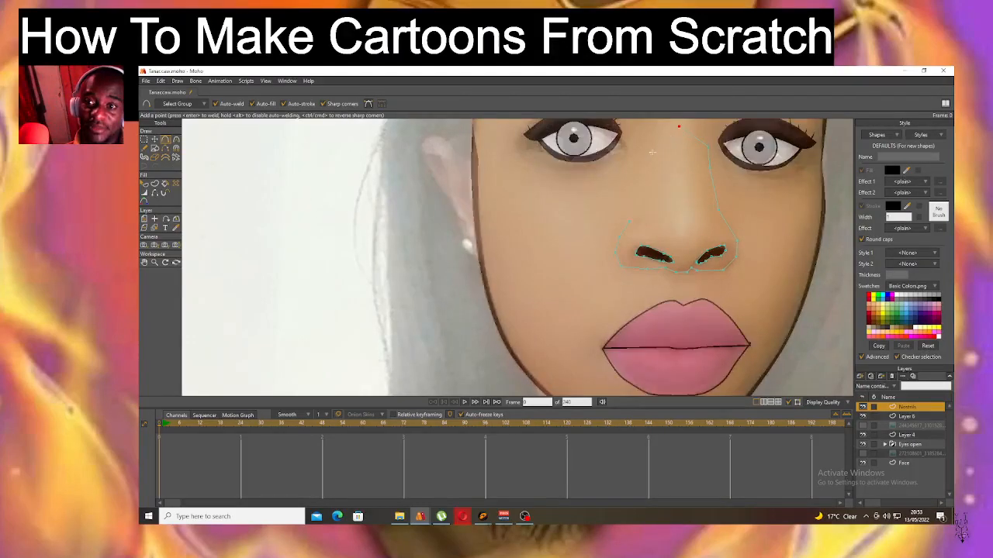
{"action": "left_click_drag", "start_coordinate": [637, 151], "coordinate": [629, 224]}
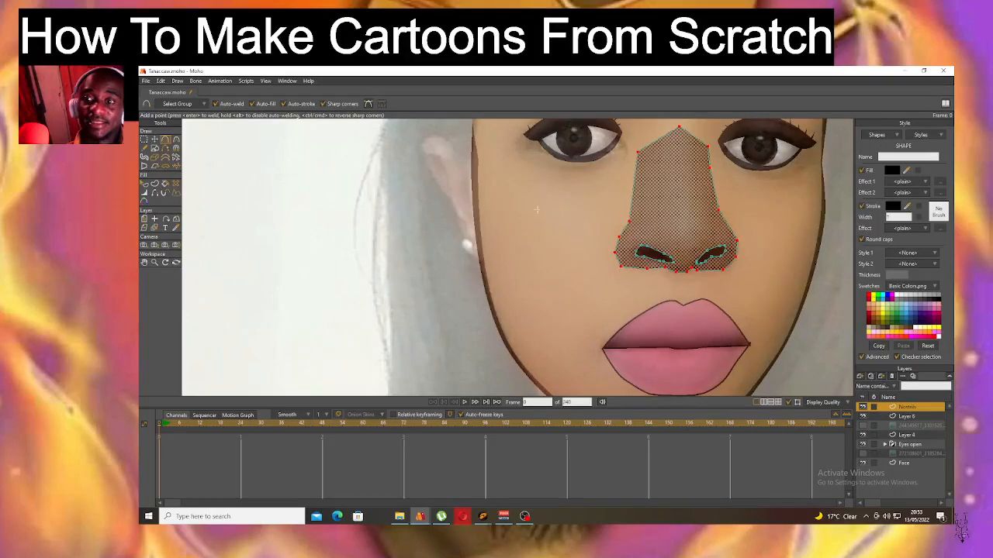
Copy the face's fill and stroke style onto the nose, and hide its left bridge edge, top edges and base edges under both nostrils.
{"action": "left_click", "coordinate": [175, 229]}
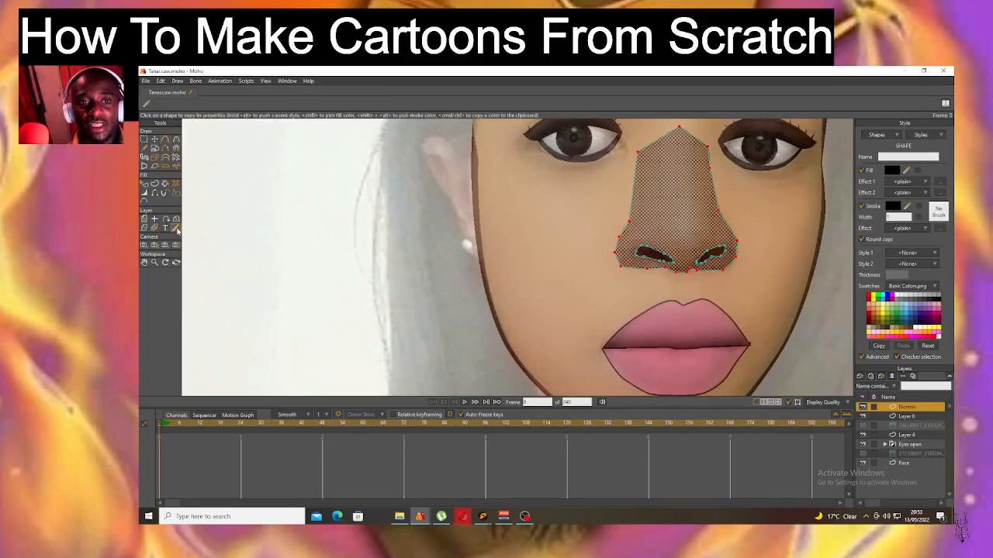
{"action": "left_click", "coordinate": [565, 243]}
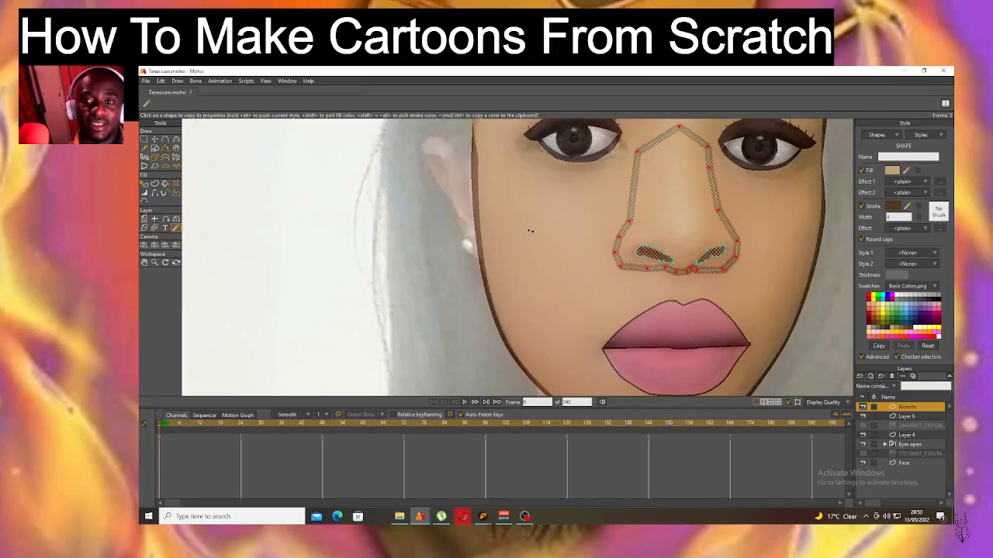
{"action": "left_click", "coordinate": [155, 194]}
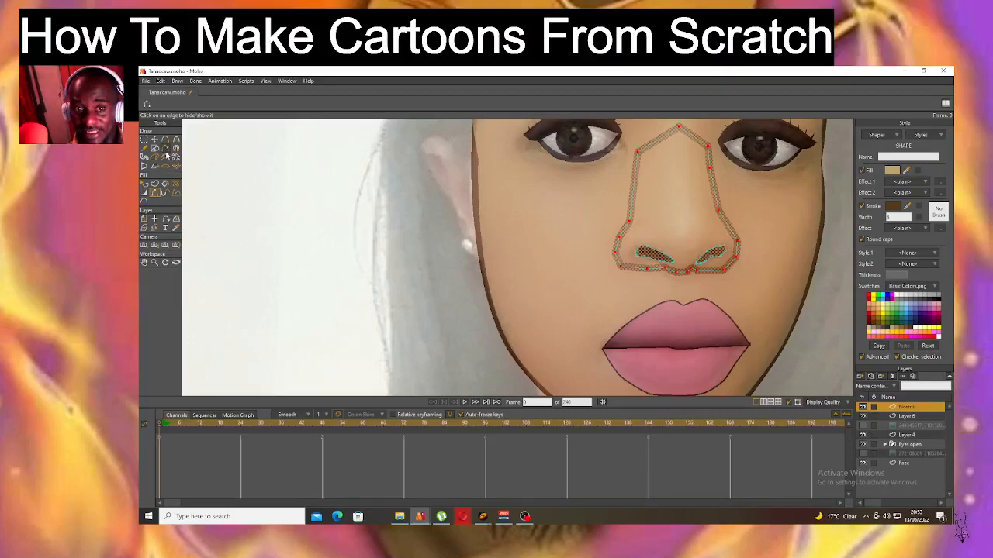
{"action": "left_click", "coordinate": [636, 183]}
{"action": "left_click", "coordinate": [658, 139]}
{"action": "left_click", "coordinate": [693, 137]}
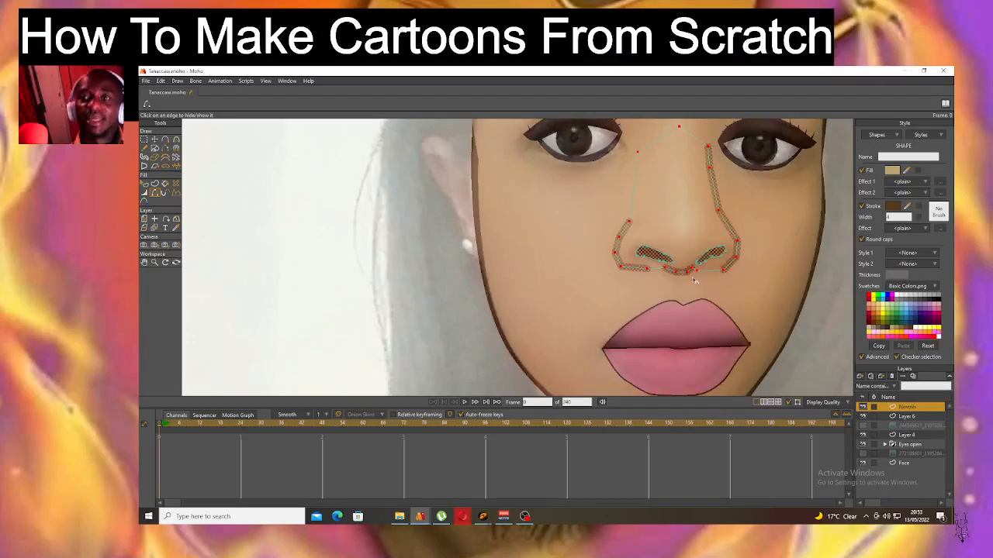
Reduce the line width of all the nose outline's points to make the stroke thinner.
{"action": "left_click", "coordinate": [143, 193]}
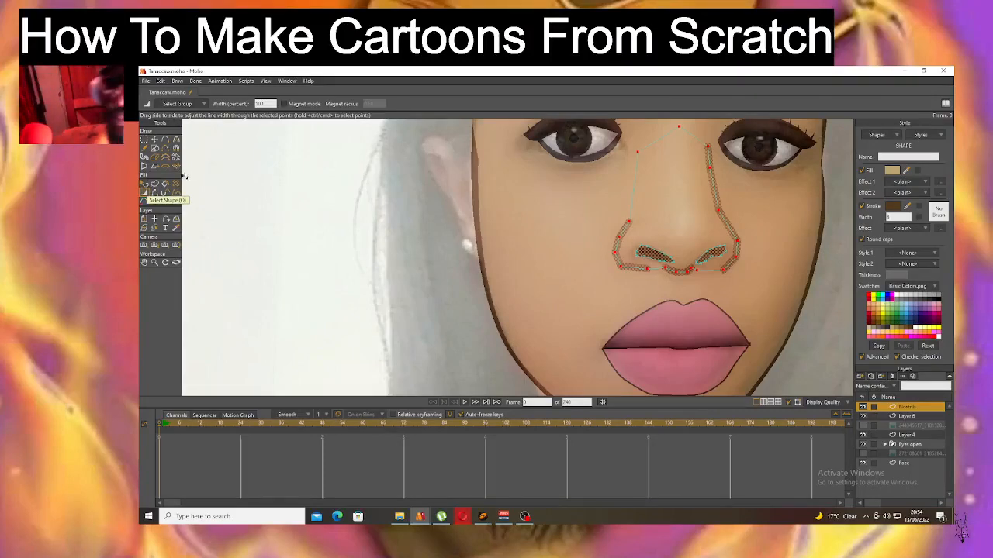
{"action": "scroll", "coordinate": [708, 303], "scroll_direction": "up", "scroll_amount": 2}
{"action": "scroll", "coordinate": [620, 225], "scroll_direction": "up", "scroll_amount": 3}
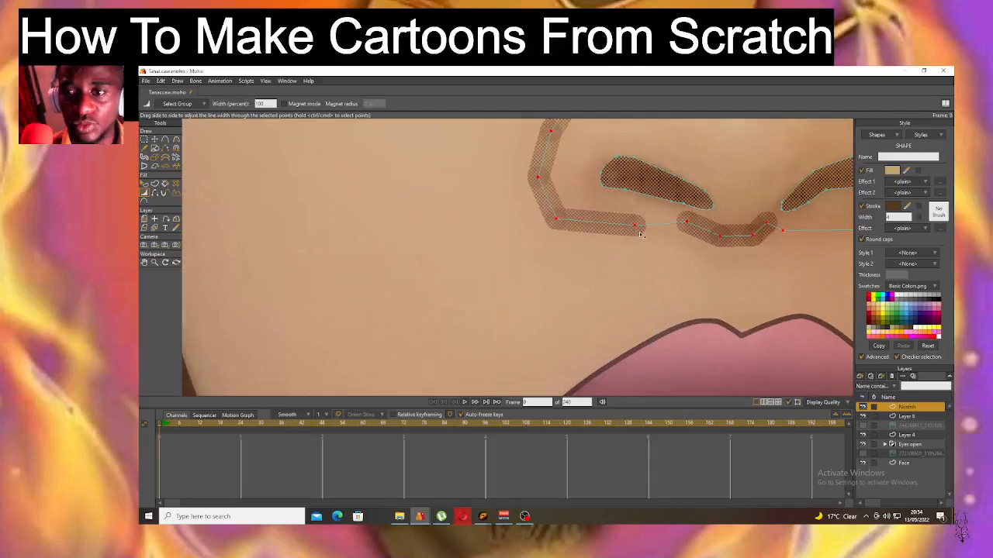
{"action": "left_click_drag", "start_coordinate": [620, 225], "coordinate": [629, 228]}
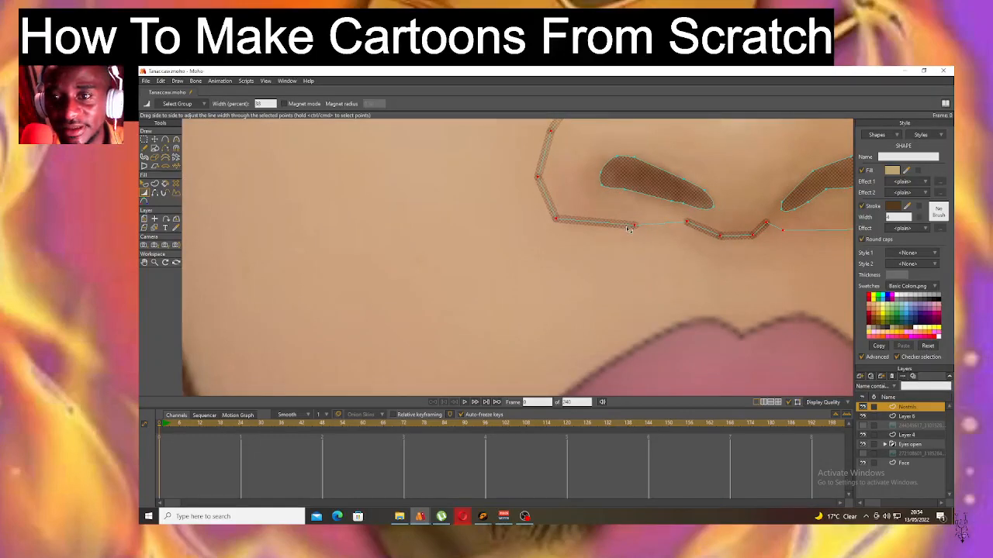
Taper the left nose wing's stroke to a line width of 0 at its lower inner end and its upper end.
{"action": "left_click", "coordinate": [155, 140]}
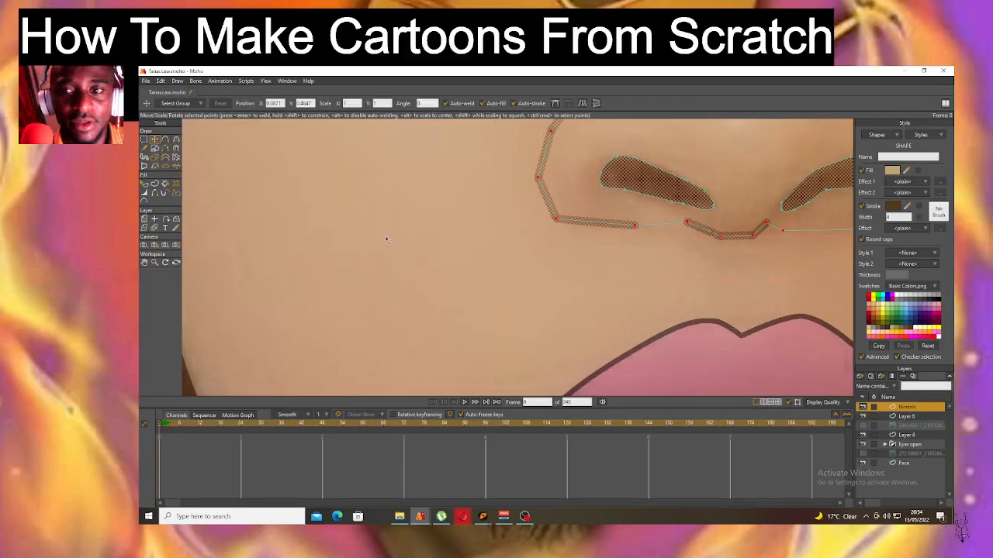
{"action": "left_click", "coordinate": [175, 140]}
{"action": "left_click", "coordinate": [144, 192]}
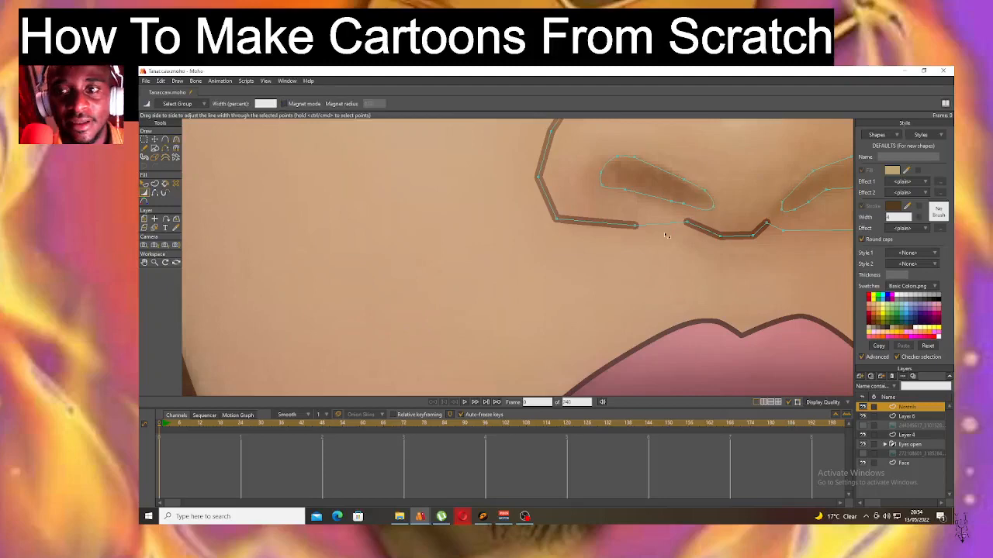
{"action": "left_click_drag", "start_coordinate": [635, 226], "coordinate": [591, 191]}
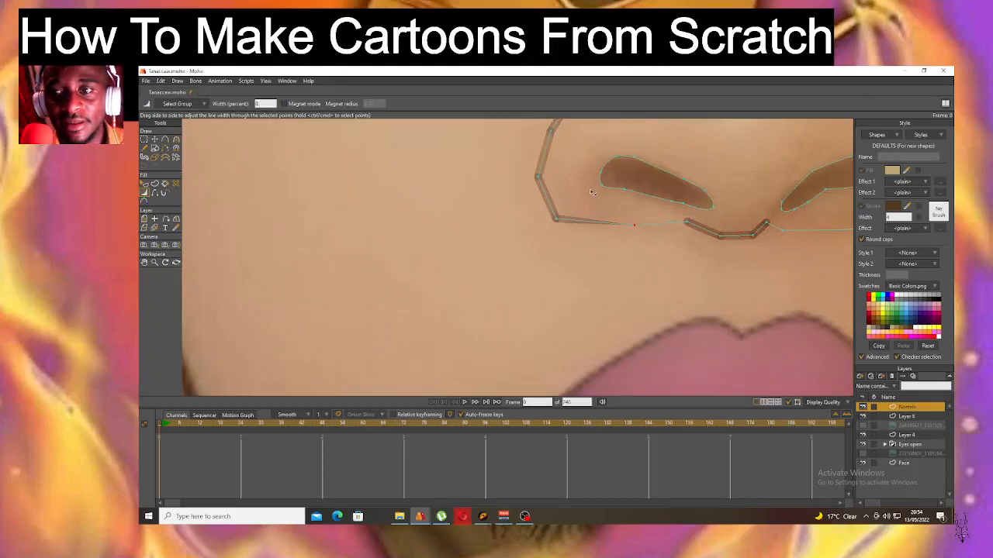
{"action": "scroll", "coordinate": [656, 229], "scroll_direction": "down", "scroll_amount": 5}
{"action": "left_click_drag", "start_coordinate": [624, 172], "coordinate": [604, 163]}
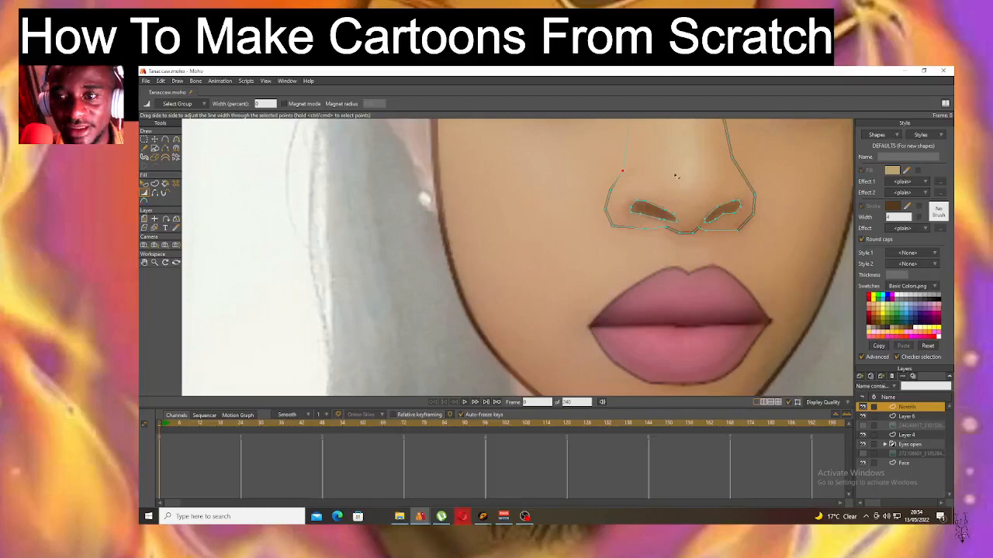
Taper the right wing's lower inner end and the right end of the nose-tip stroke to a line width of 0.
{"action": "left_click", "coordinate": [733, 233]}
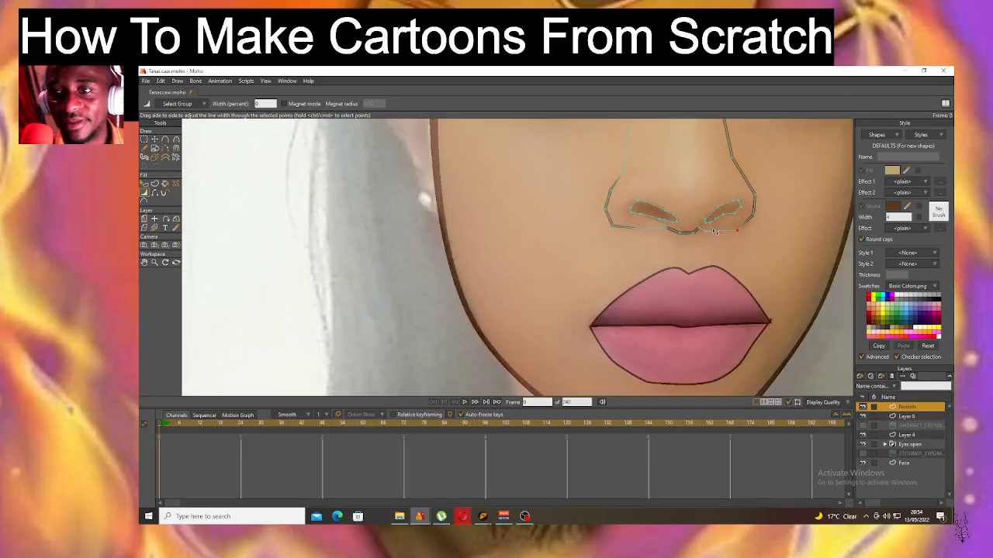
{"action": "scroll", "coordinate": [713, 230], "scroll_direction": "up", "scroll_amount": 5}
{"action": "scroll", "coordinate": [712, 226], "scroll_direction": "up", "scroll_amount": 2}
{"action": "left_click", "coordinate": [664, 225]}
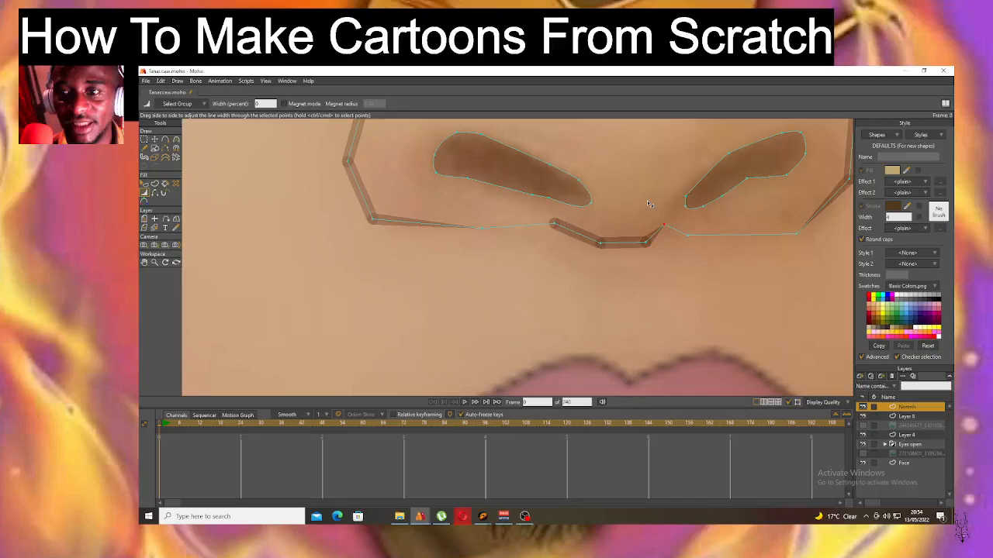
Move the nose-tip stroke's right end point up towards the right nostril, and shift its lower right corner point slightly outward.
{"action": "left_click", "coordinate": [155, 139]}
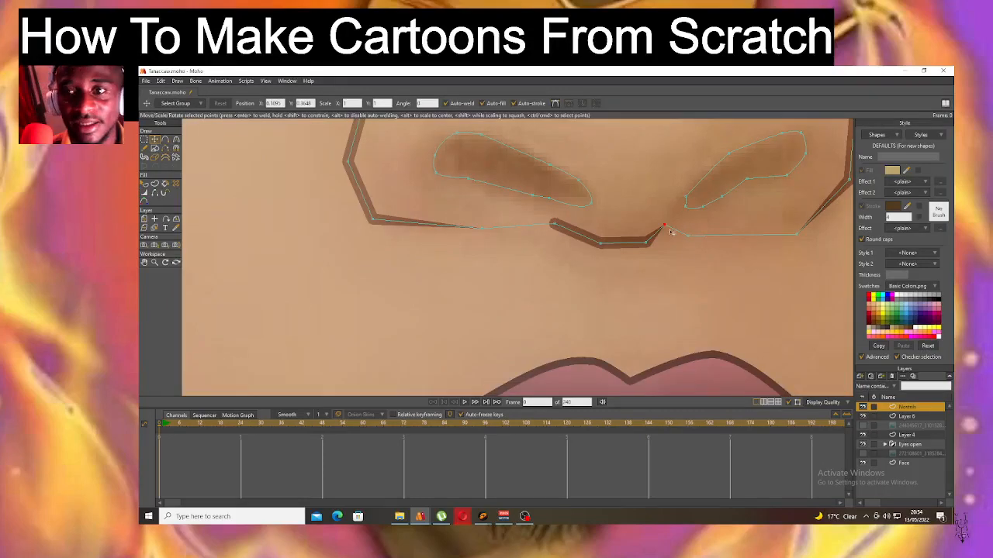
{"action": "left_click_drag", "start_coordinate": [664, 225], "coordinate": [681, 210]}
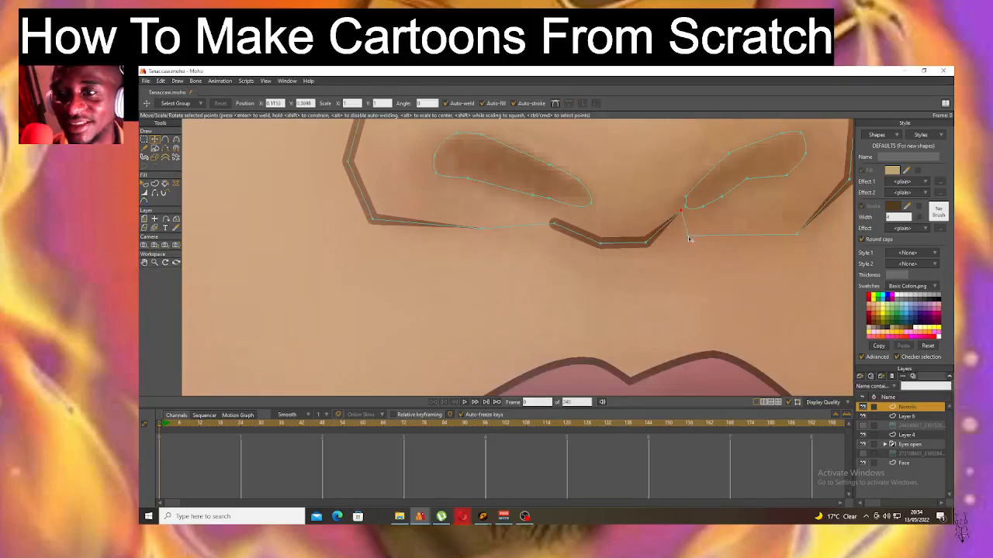
{"action": "left_click_drag", "start_coordinate": [646, 243], "coordinate": [658, 242]}
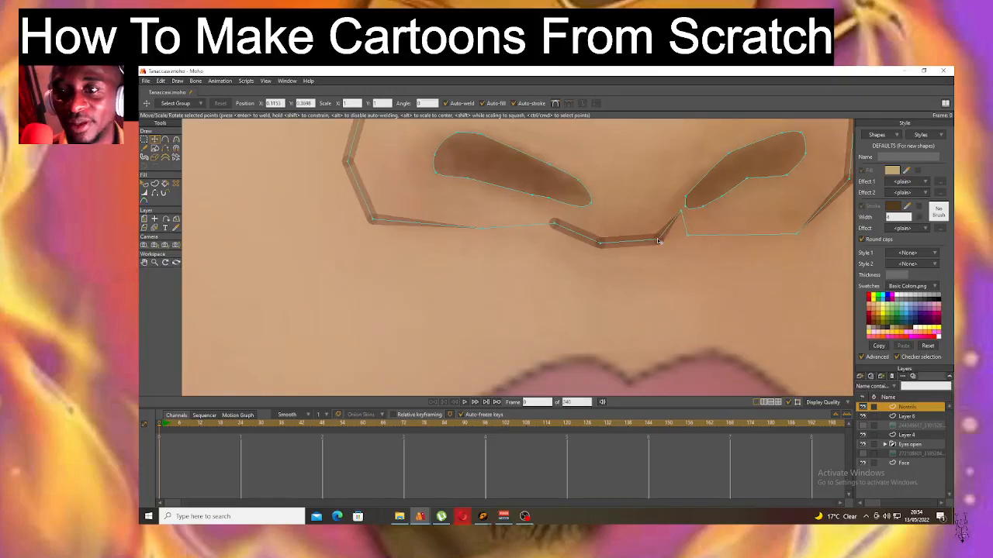
Taper the nose-tip stroke's left end to a line width of 0 and thin the upper end of the right nose line.
{"action": "left_click", "coordinate": [144, 192]}
{"action": "left_click_drag", "start_coordinate": [554, 226], "coordinate": [524, 207]}
{"action": "scroll", "coordinate": [687, 194], "scroll_direction": "down", "scroll_amount": 2}
{"action": "scroll", "coordinate": [687, 194], "scroll_direction": "down", "scroll_amount": 2}
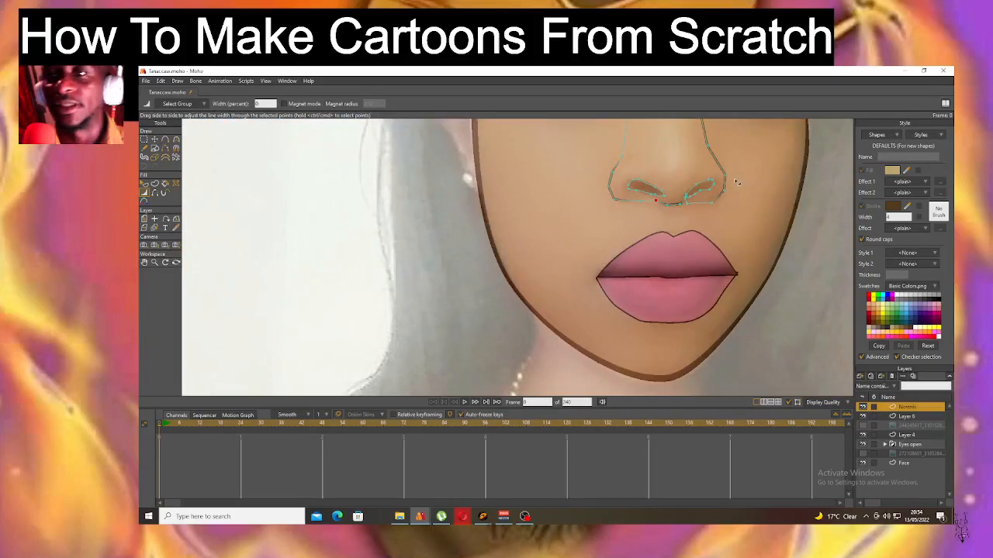
{"action": "scroll", "coordinate": [713, 155], "scroll_direction": "down", "scroll_amount": 1}
{"action": "scroll", "coordinate": [727, 143], "scroll_direction": "up", "scroll_amount": 2}
{"action": "scroll", "coordinate": [727, 143], "scroll_direction": "up", "scroll_amount": 1}
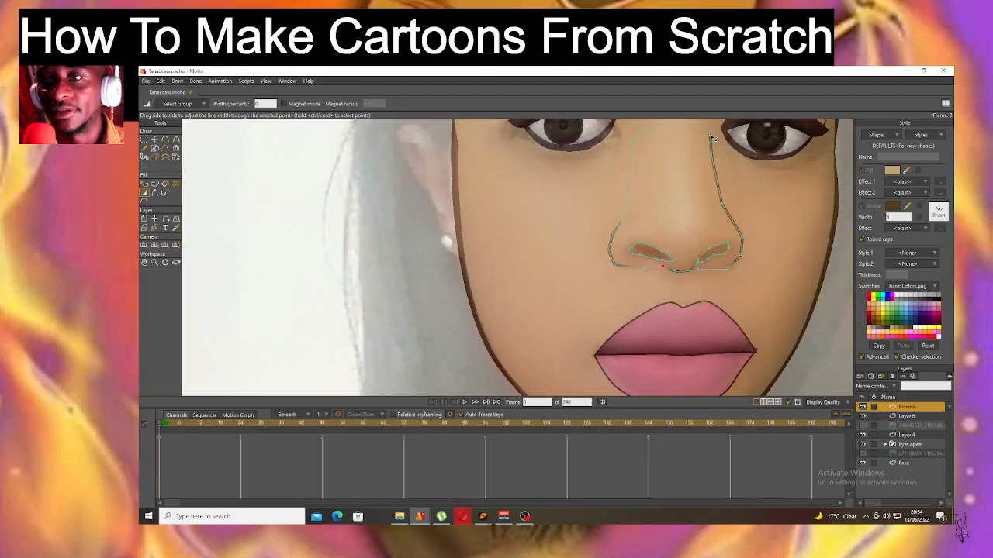
{"action": "scroll", "coordinate": [711, 134], "scroll_direction": "up", "scroll_amount": 1}
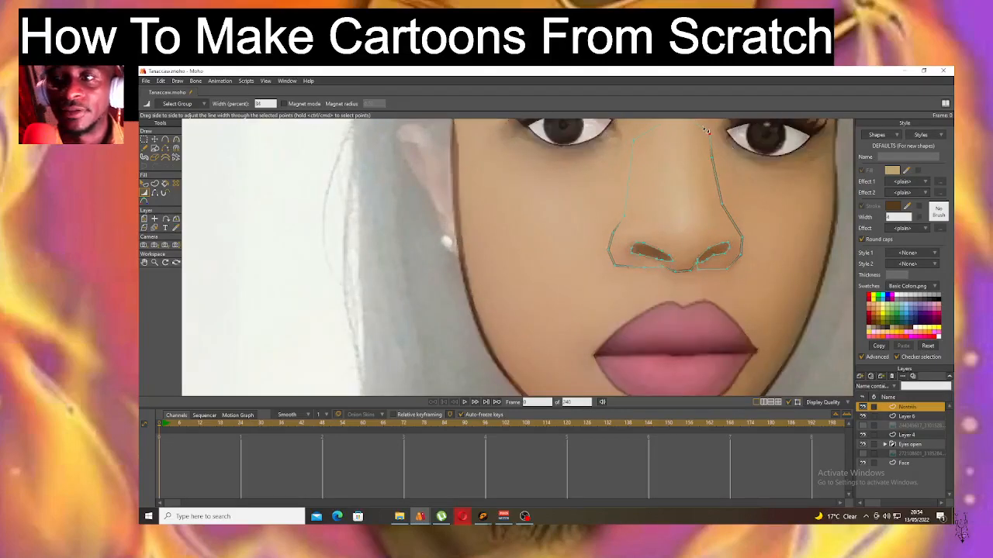
Round the upper corner point of the right nose line with a curvature of about 0.34.
{"action": "left_click", "coordinate": [176, 140]}
{"action": "scroll", "coordinate": [755, 179], "scroll_direction": "down", "scroll_amount": 2}
{"action": "scroll", "coordinate": [698, 194], "scroll_direction": "up", "scroll_amount": 5}
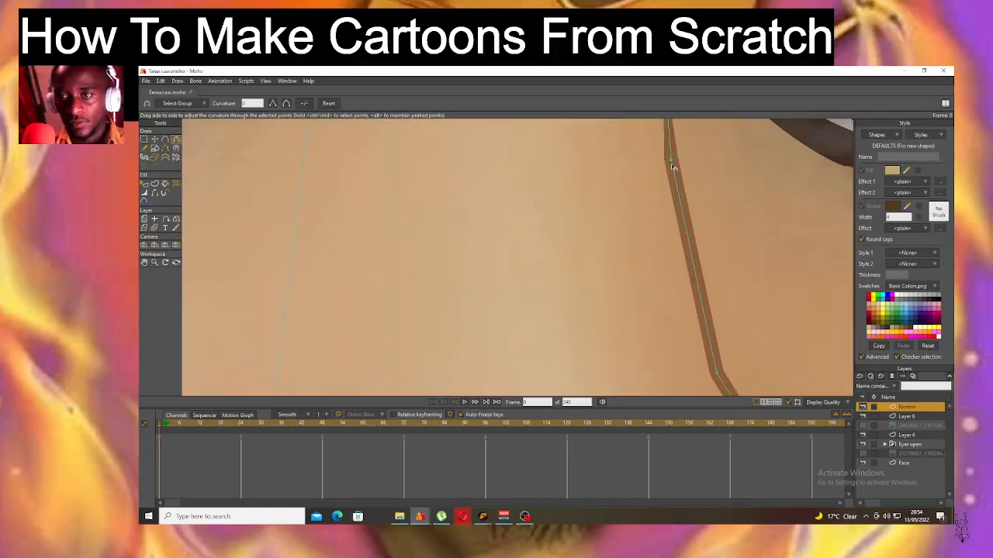
{"action": "left_click_drag", "start_coordinate": [674, 166], "coordinate": [676, 166]}
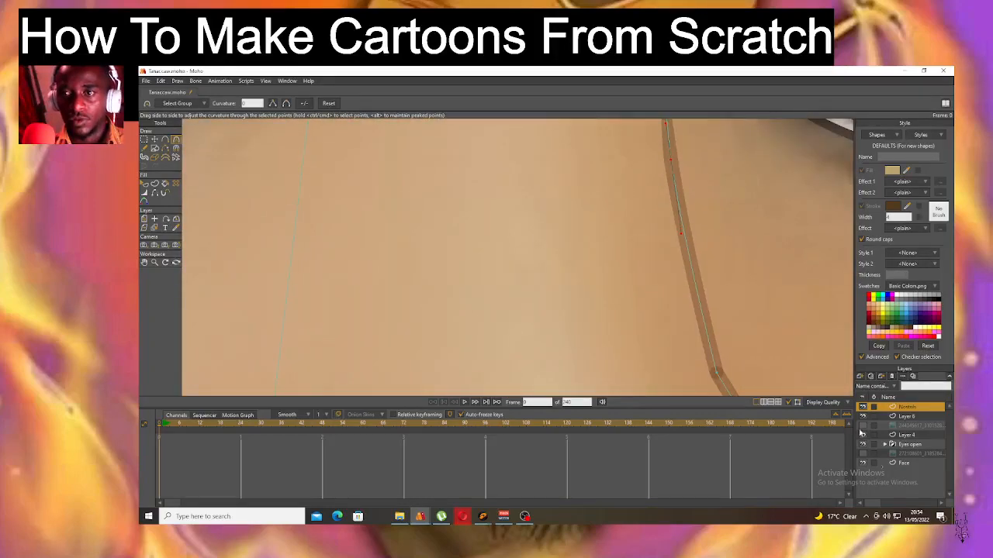
Curve the remaining points of the right nose line and right wing so the stroke bends smoothly around the nostril.
{"action": "scroll", "coordinate": [826, 374], "scroll_direction": "down", "scroll_amount": 6}
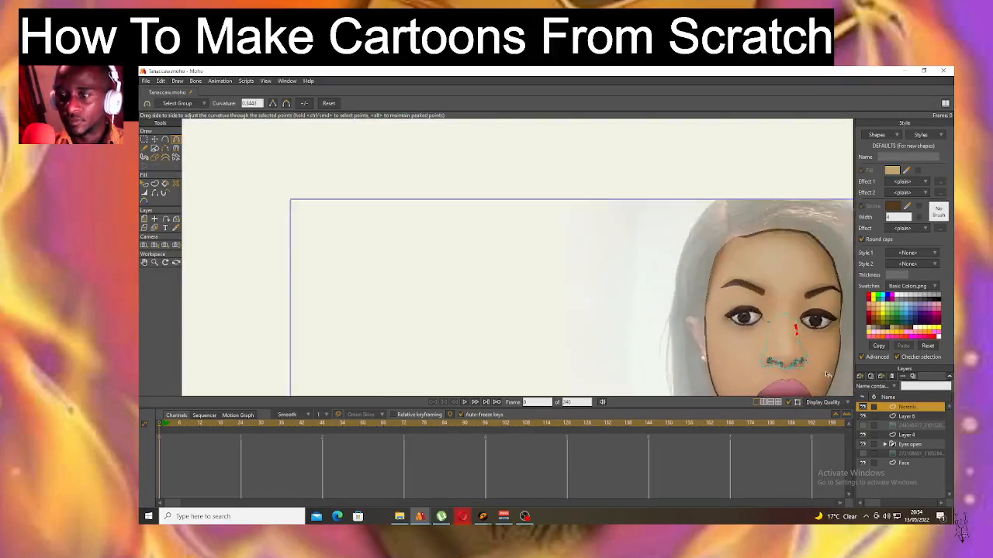
{"action": "scroll", "coordinate": [768, 291], "scroll_direction": "up", "scroll_amount": 8}
{"action": "left_click_drag", "start_coordinate": [699, 236], "coordinate": [909, 496]}
{"action": "left_click_drag", "start_coordinate": [759, 326], "coordinate": [960, 527]}
{"action": "scroll", "coordinate": [741, 342], "scroll_direction": "down", "scroll_amount": 3}
{"action": "scroll", "coordinate": [740, 342], "scroll_direction": "up", "scroll_amount": 4}
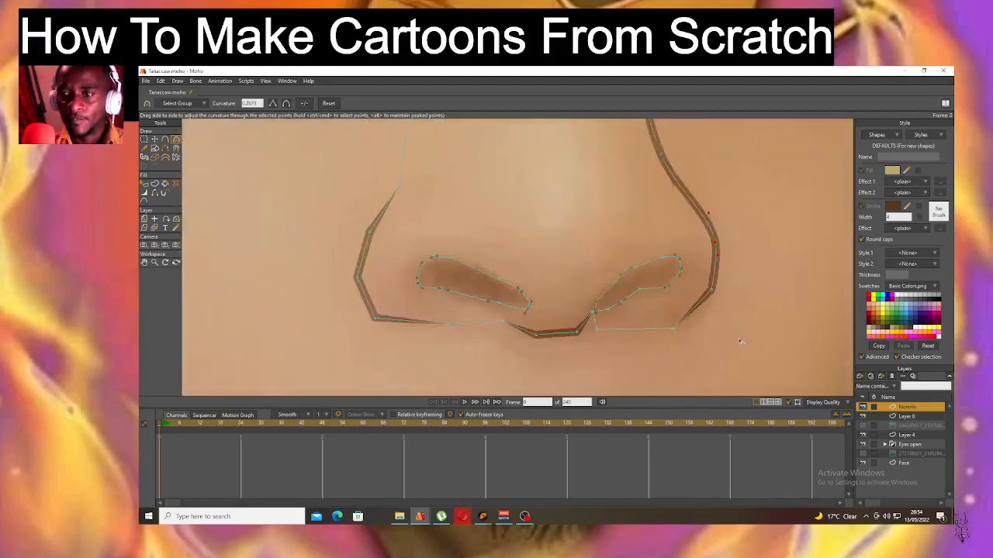
{"action": "scroll", "coordinate": [741, 341], "scroll_direction": "up", "scroll_amount": 2}
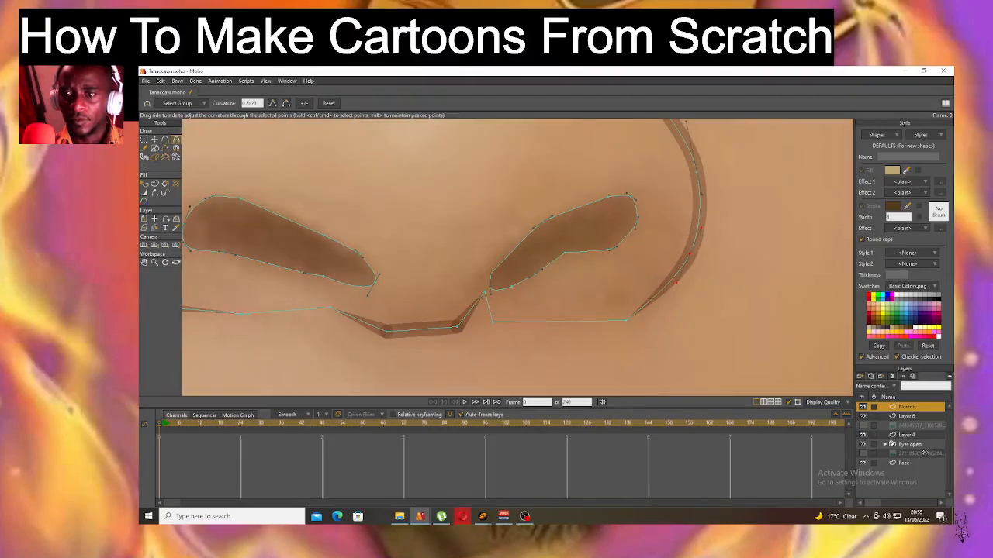
Round both lower corner points of the nose-tip stroke with the Curvature tool.
{"action": "left_click_drag", "start_coordinate": [925, 454], "coordinate": [925, 453]}
{"action": "left_click_drag", "start_coordinate": [460, 329], "coordinate": [619, 372]}
{"action": "left_click_drag", "start_coordinate": [389, 335], "coordinate": [279, 282]}
{"action": "left_click", "coordinate": [165, 148]}
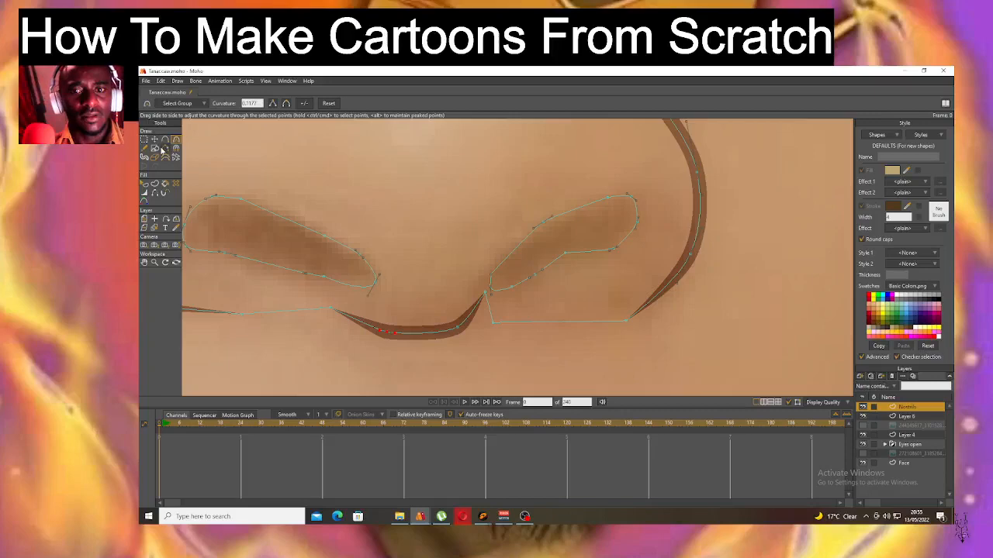
{"action": "left_click", "coordinate": [482, 300]}
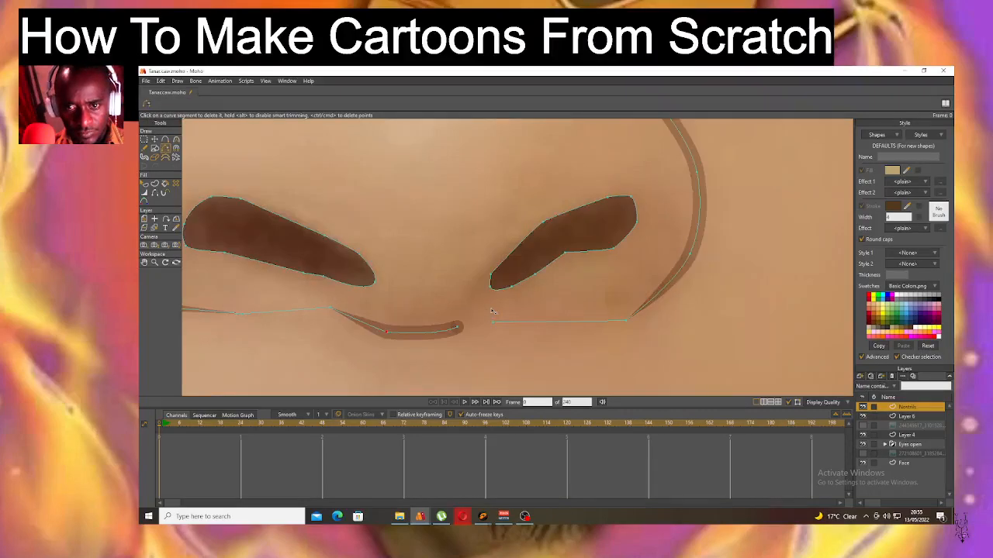
{"action": "left_click", "coordinate": [162, 81]}
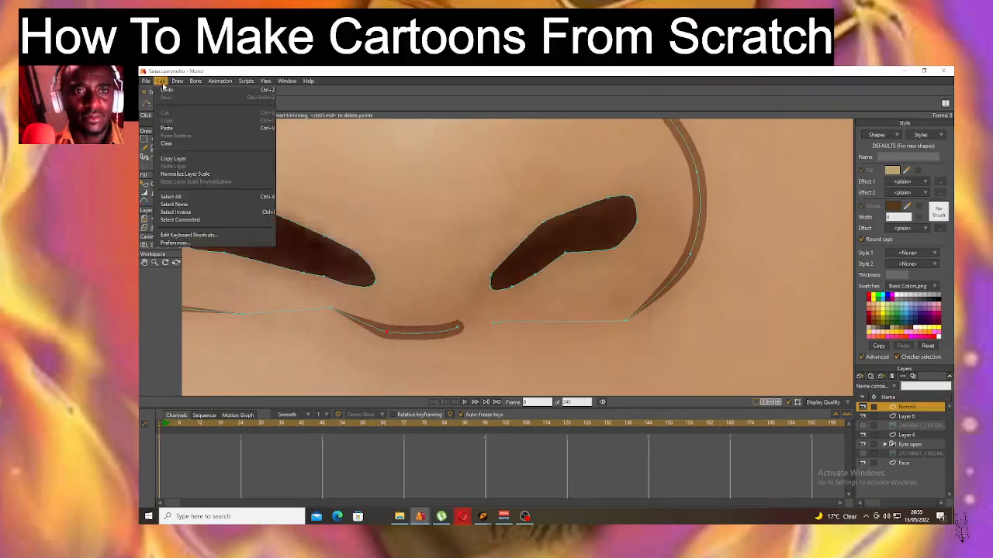
{"action": "left_click", "coordinate": [164, 89]}
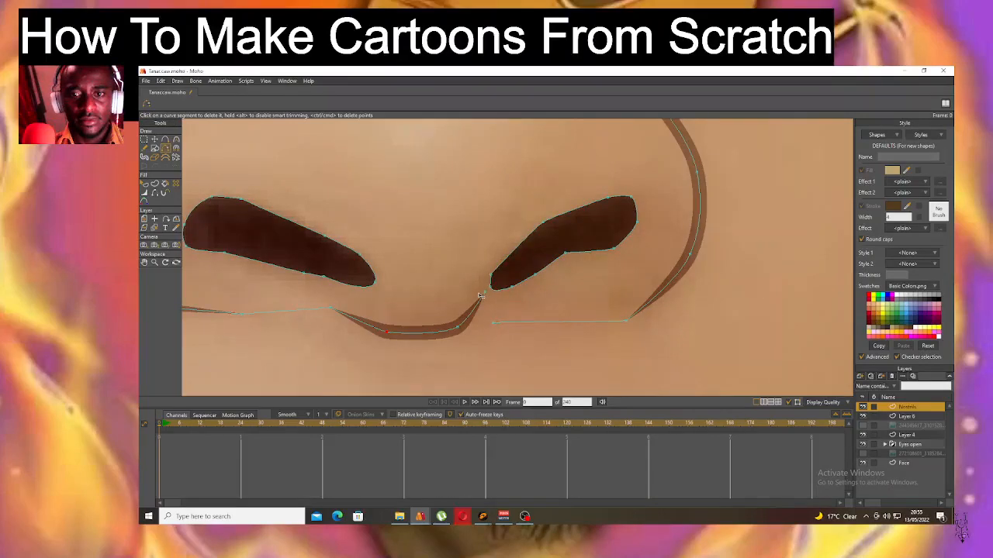
{"action": "left_click", "coordinate": [145, 82]}
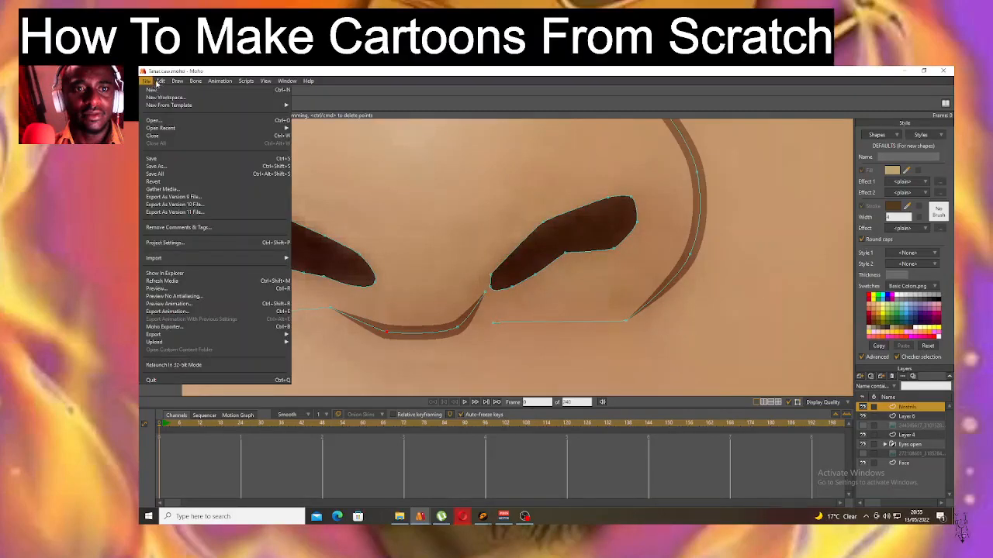
{"action": "left_click", "coordinate": [157, 106]}
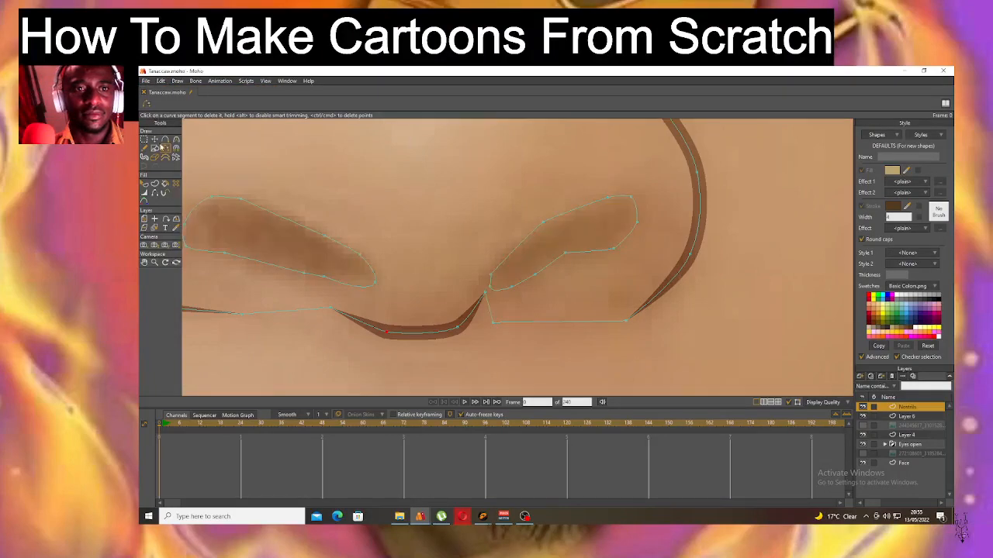
Move the nose-tip stroke's right end point slightly down, away from the right nostril.
{"action": "left_click", "coordinate": [154, 140]}
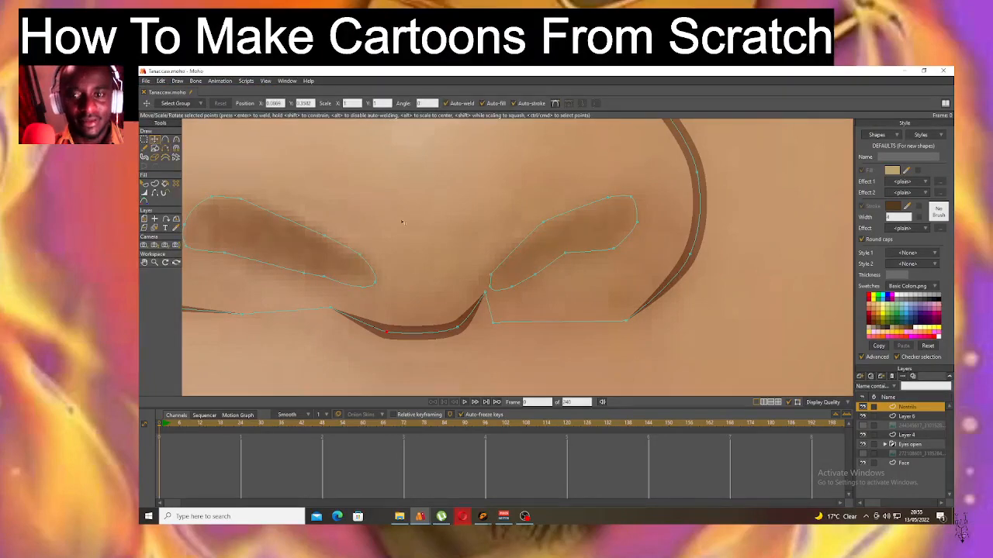
{"action": "mouse_move", "coordinate": [485, 294]}
{"action": "left_mouse_down"}
{"action": "mouse_move", "coordinate": [509, 323]}
{"action": "mouse_move", "coordinate": [489, 309]}
{"action": "left_mouse_up"}
{"action": "scroll", "coordinate": [498, 264], "scroll_direction": "down", "scroll_amount": 5}
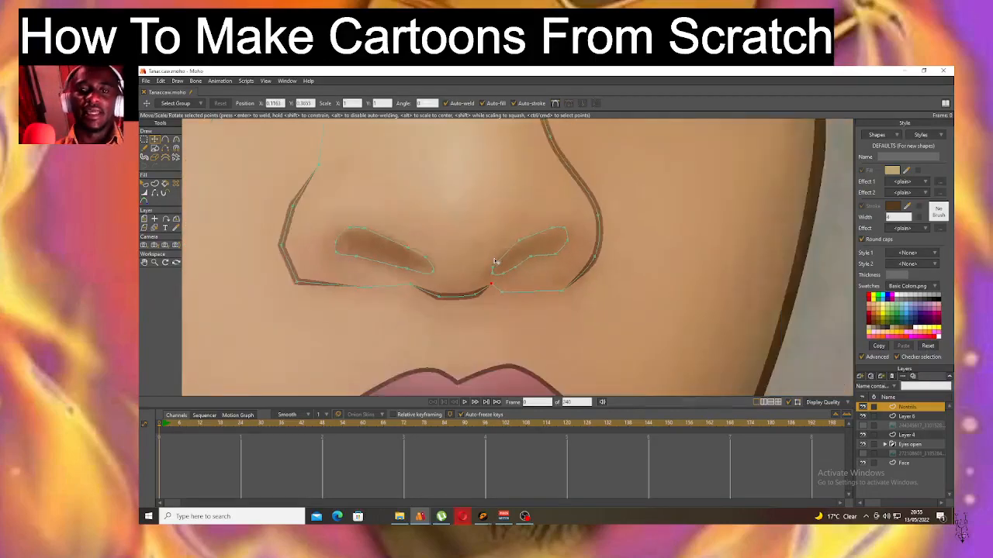
{"action": "scroll", "coordinate": [407, 248], "scroll_direction": "up", "scroll_amount": 5}
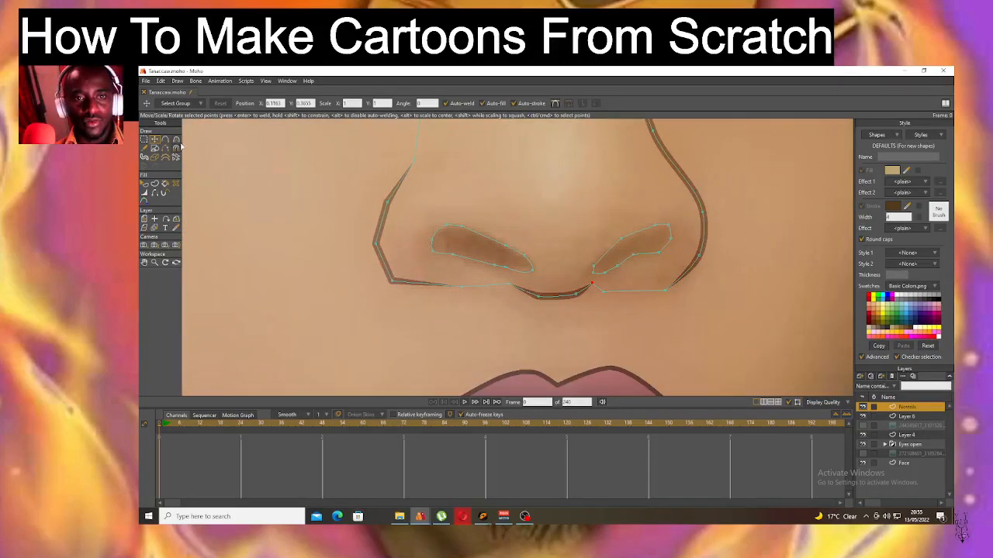
Round the left nose wing, giving its lower corner a curvature of about 0.22 and its outer point about 0.44.
{"action": "left_click", "coordinate": [176, 140]}
{"action": "left_click_drag", "start_coordinate": [394, 280], "coordinate": [545, 334]}
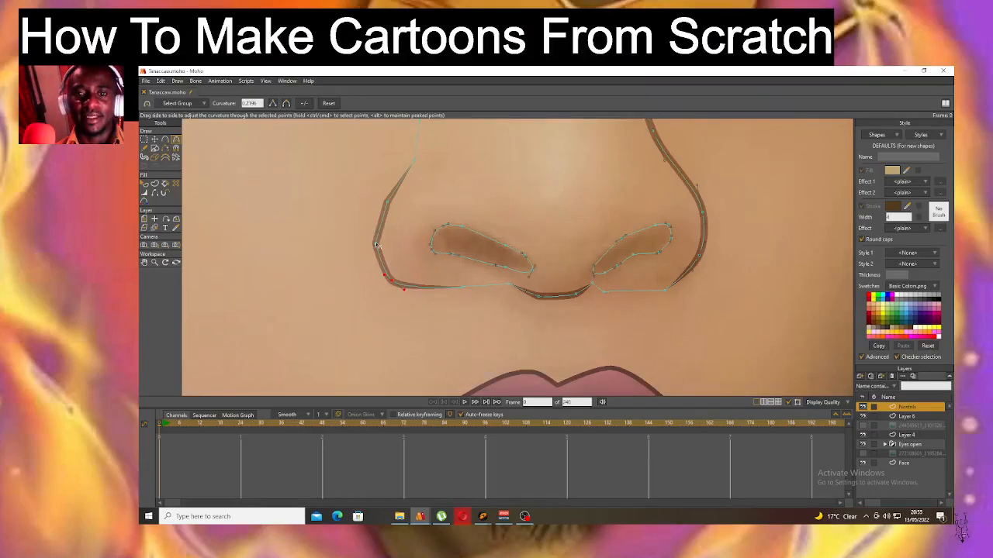
{"action": "scroll", "coordinate": [439, 214], "scroll_direction": "down", "scroll_amount": 4}
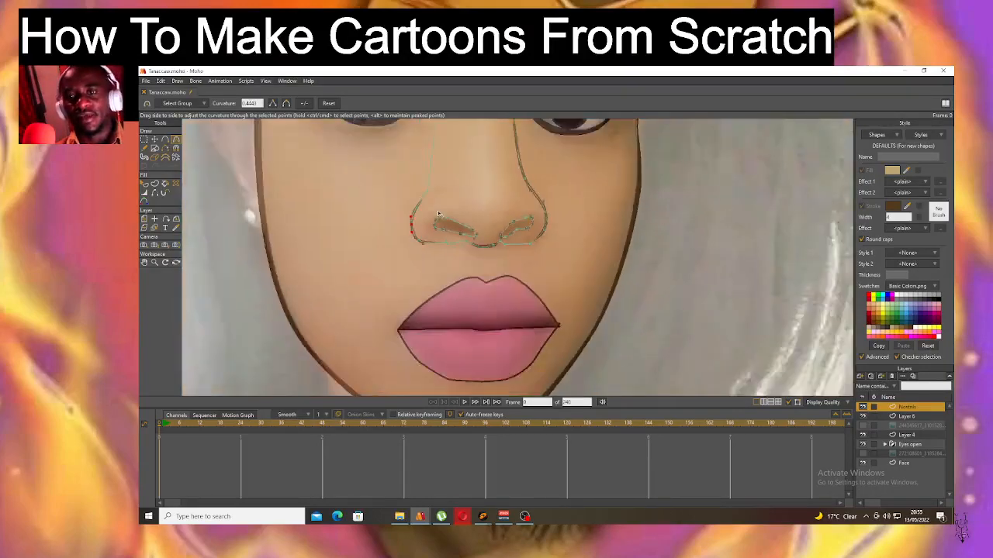
{"action": "scroll", "coordinate": [439, 206], "scroll_direction": "down", "scroll_amount": 3}
{"action": "scroll", "coordinate": [462, 196], "scroll_direction": "up", "scroll_amount": 6}
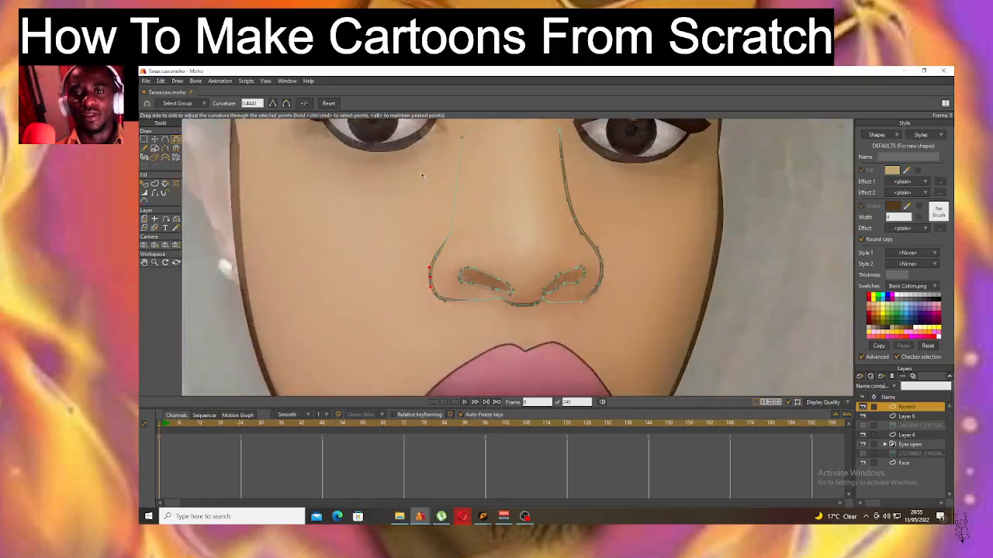
Render a preview of the face to check the nose outline, and close the preview.
{"action": "left_click", "coordinate": [144, 184]}
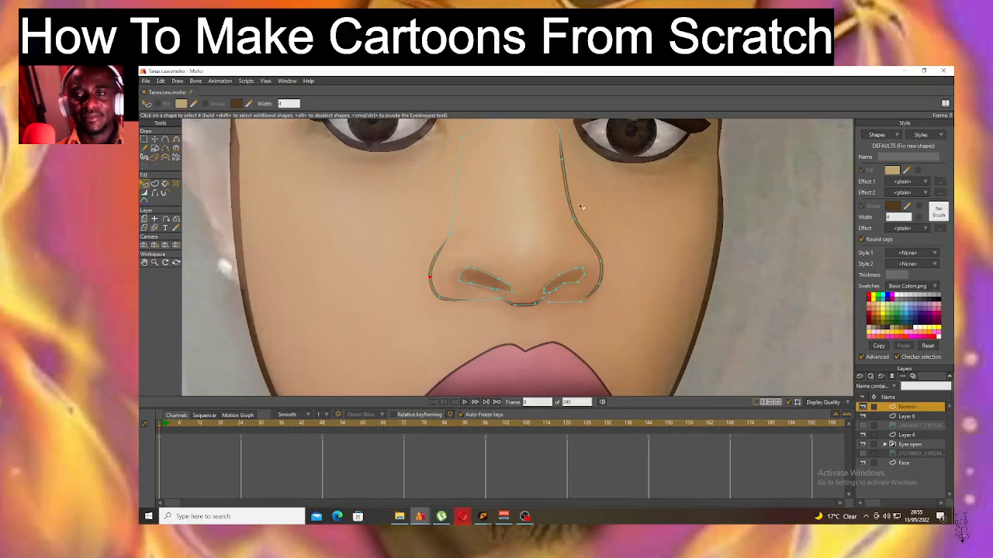
{"action": "key", "text": "ctrl+a"}
{"action": "scroll", "coordinate": [574, 209], "scroll_direction": "down", "scroll_amount": 2}
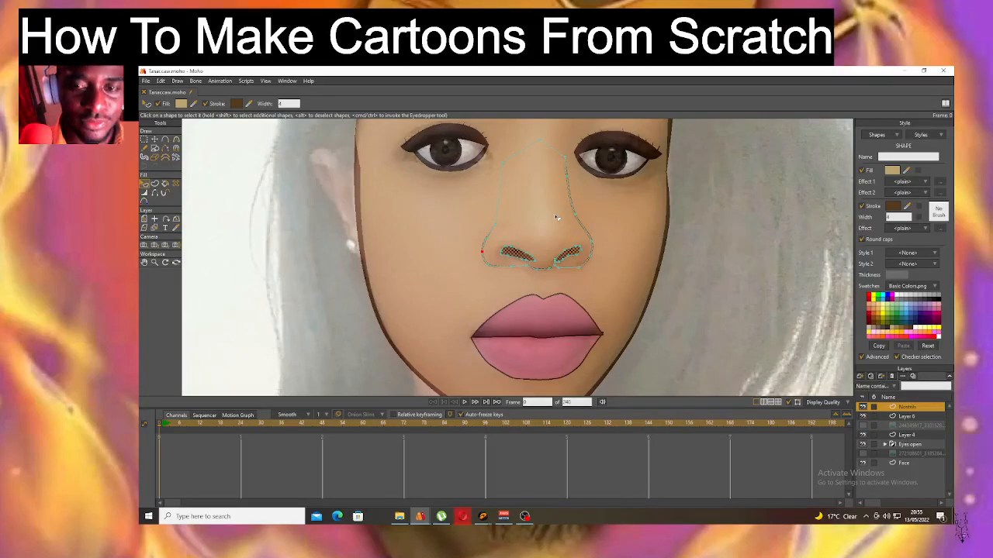
{"action": "key", "text": "ctrl+r"}
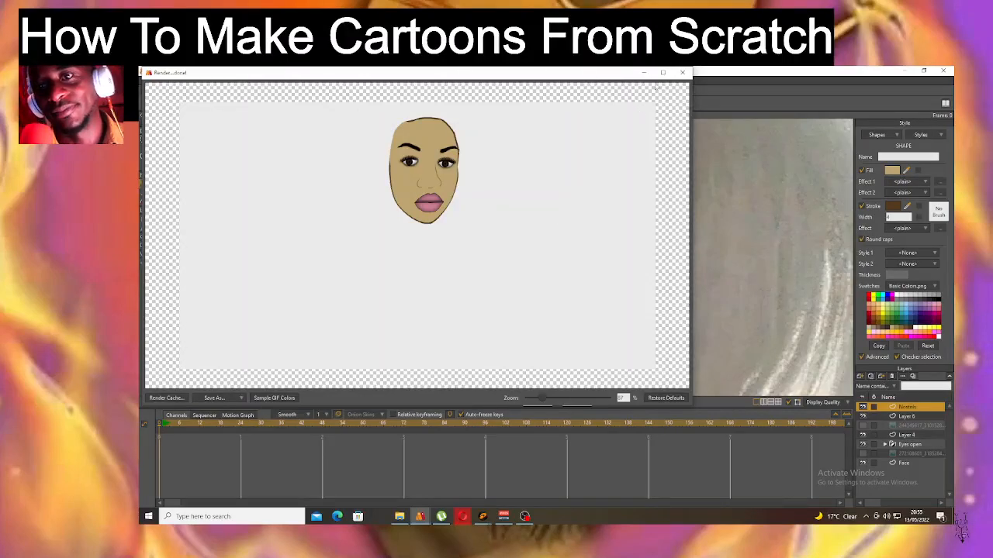
{"action": "left_click", "coordinate": [681, 72]}
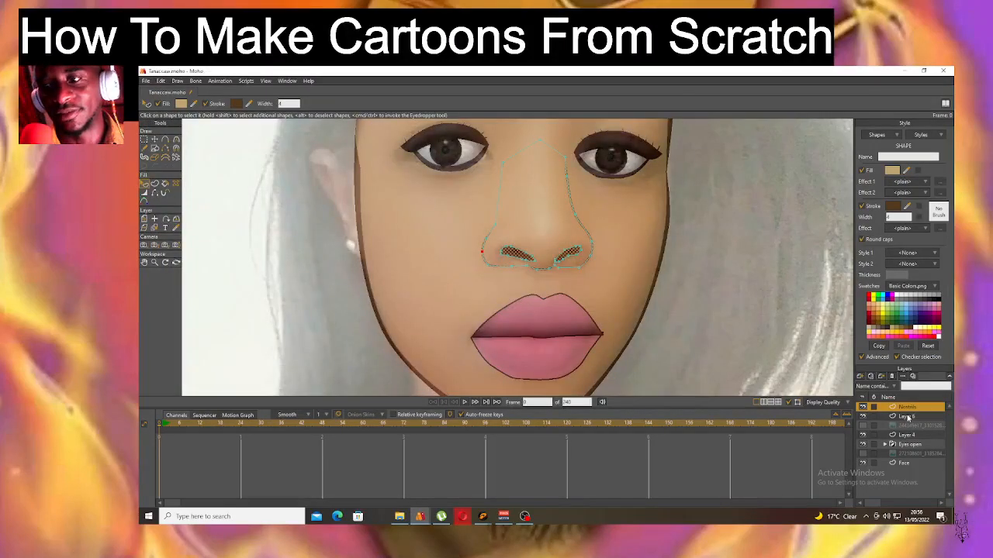
Select all points of the nose outline on the Nostrils layer and cut them, leaving the nostrils in place.
{"action": "left_click", "coordinate": [906, 416]}
{"action": "left_click", "coordinate": [910, 407]}
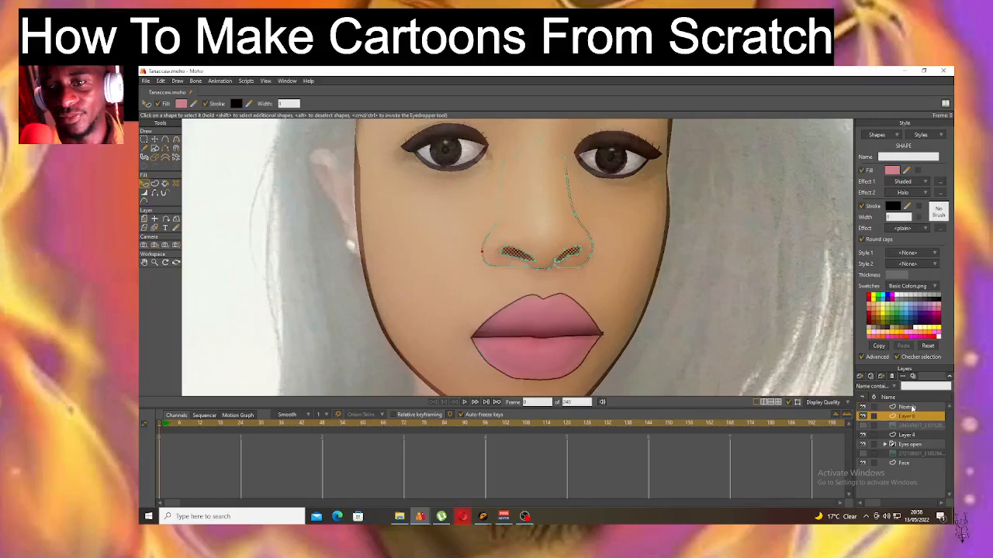
{"action": "left_click", "coordinate": [144, 141]}
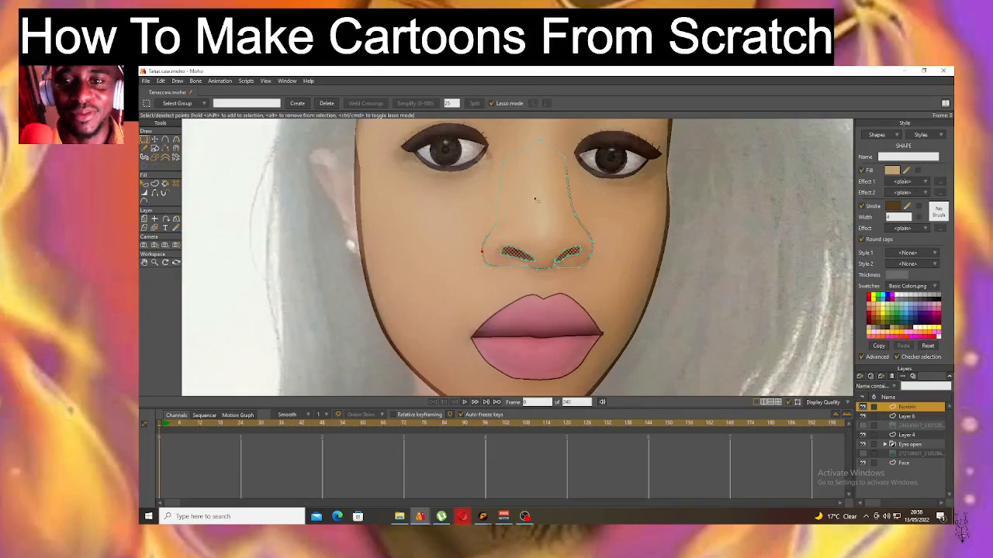
{"action": "left_click", "coordinate": [154, 140]}
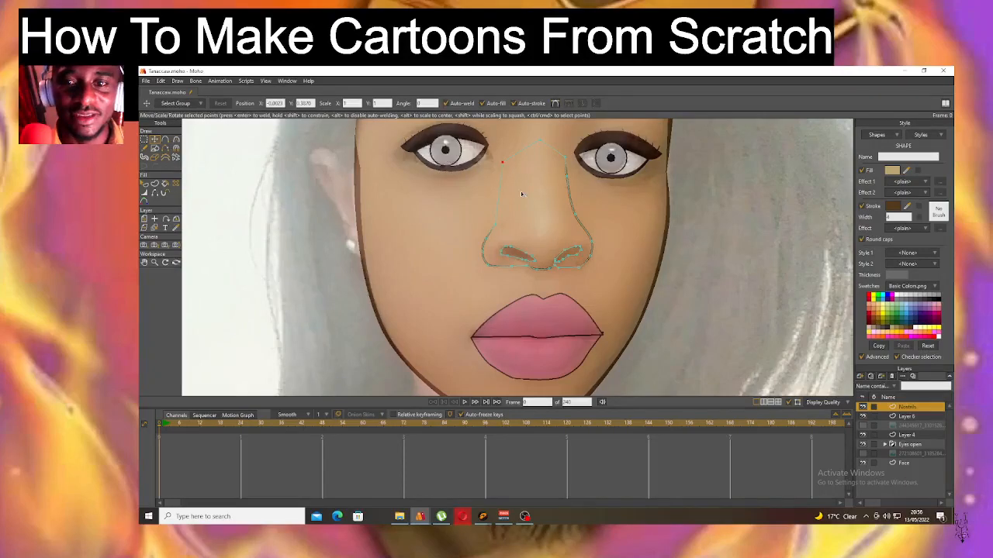
{"action": "key", "text": "ctrl+a"}
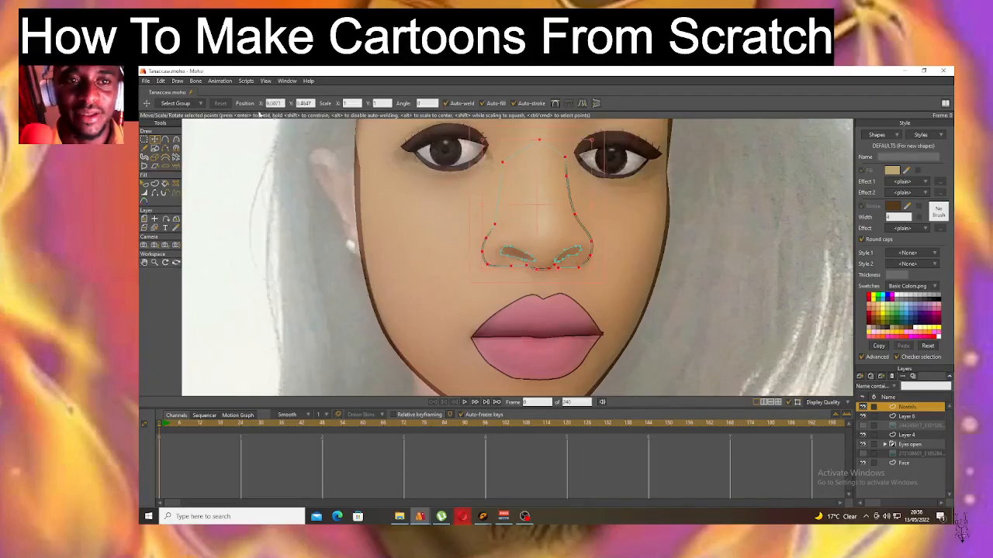
{"action": "left_click", "coordinate": [161, 80]}
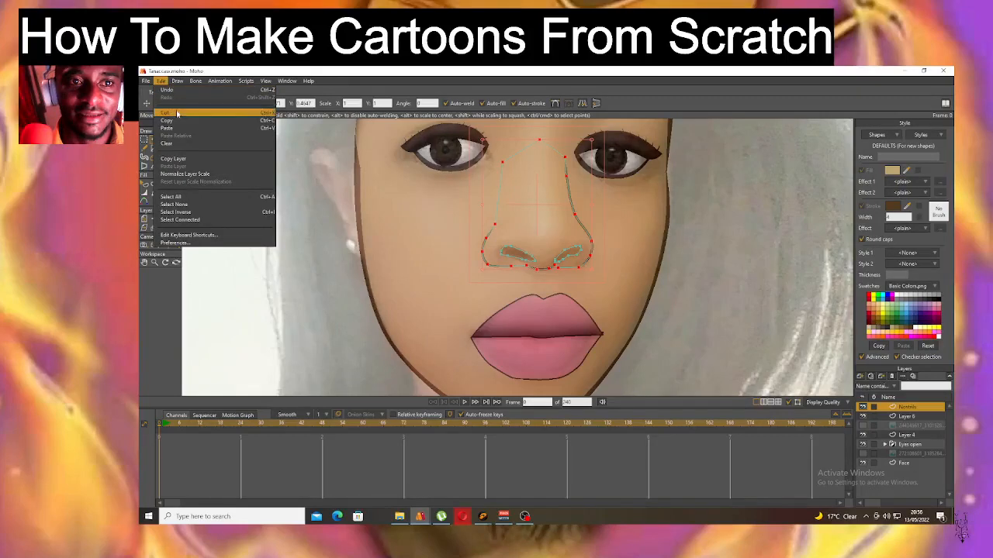
{"action": "left_click", "coordinate": [173, 113]}
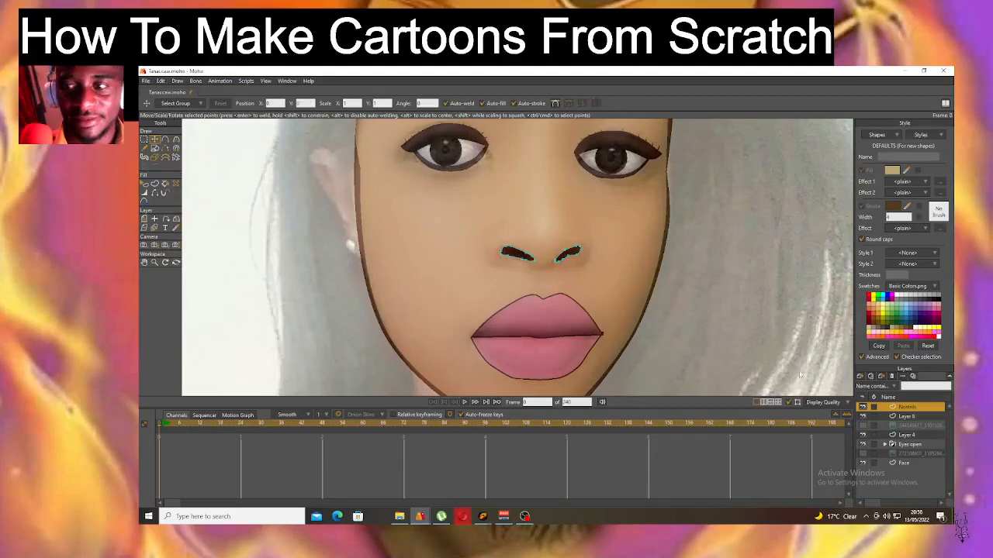
Rename the lips layer, Layer 6, as Mouth.
{"action": "left_click", "coordinate": [911, 418]}
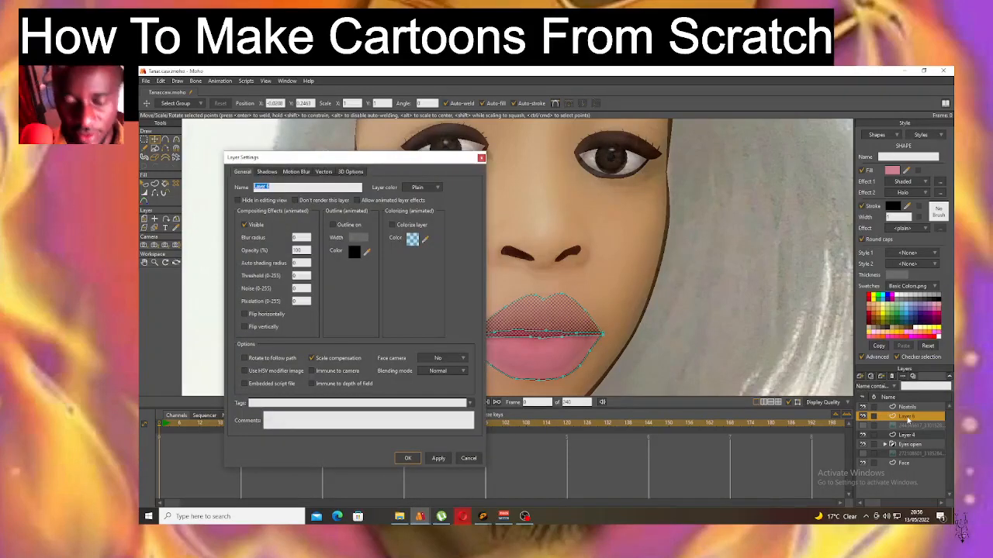
{"action": "type", "text": "Mouth"}
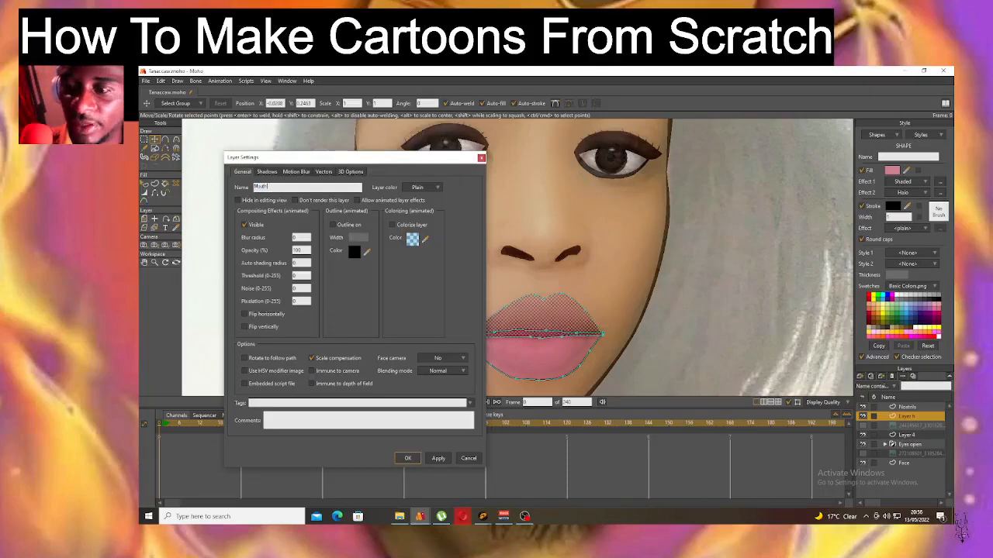
{"action": "left_click", "coordinate": [408, 458]}
Add a new vector layer above the Mouth layer and paste the cut nose outline into it.
{"action": "left_click", "coordinate": [860, 376]}
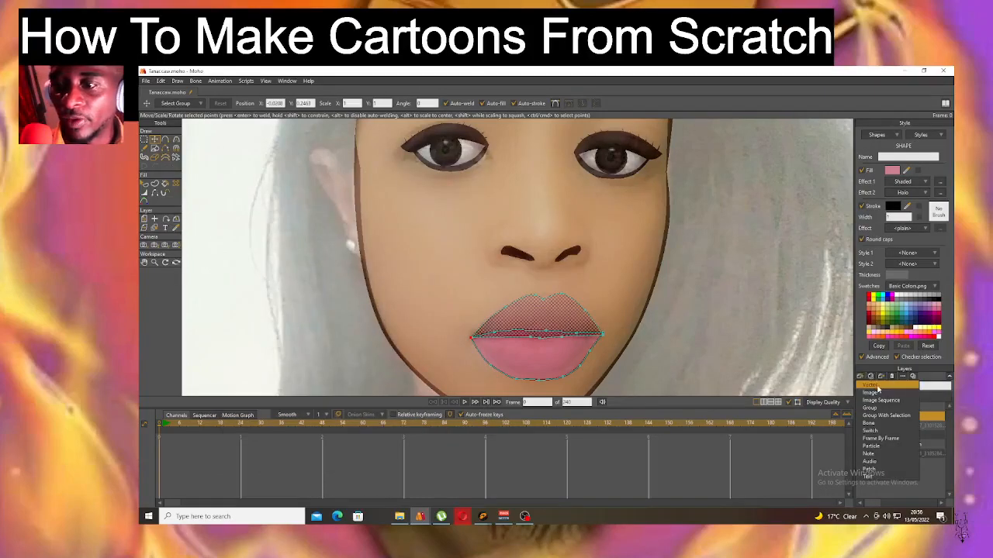
{"action": "left_click", "coordinate": [871, 386]}
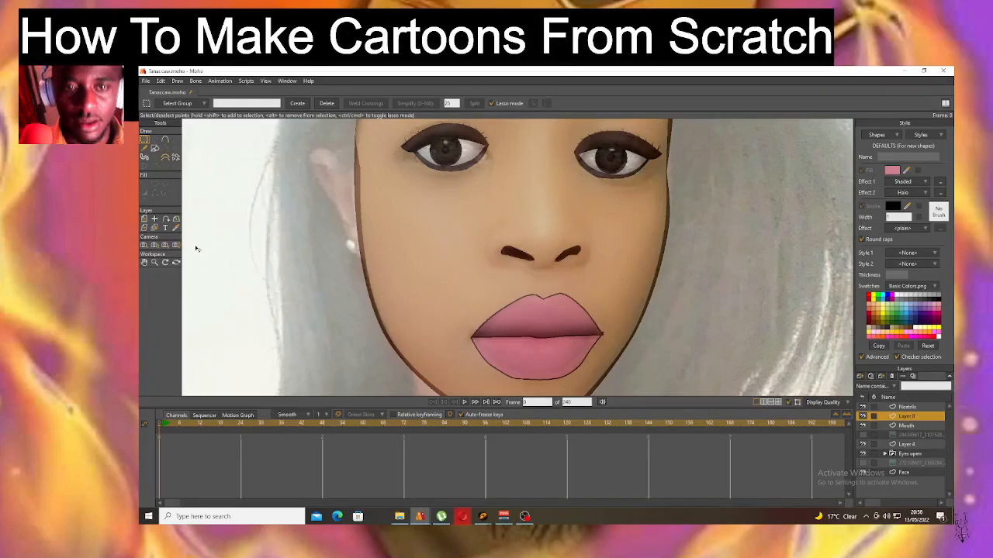
{"action": "key", "text": "ctrl+v"}
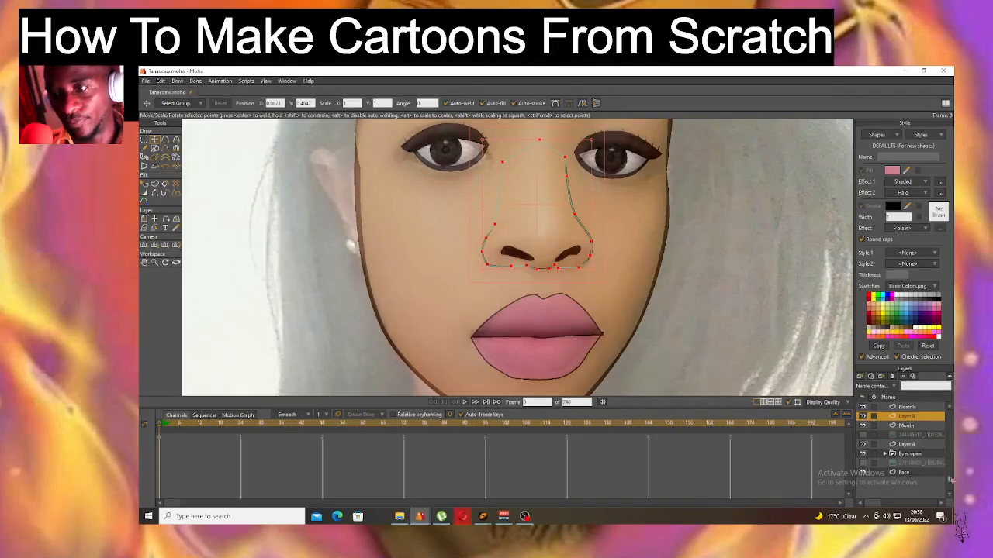
Toggle the visibility of the Nostrils layer and the new outline layer to check what each one contains.
{"action": "left_click", "coordinate": [862, 408]}
{"action": "left_click", "coordinate": [861, 408]}
{"action": "left_click", "coordinate": [862, 417]}
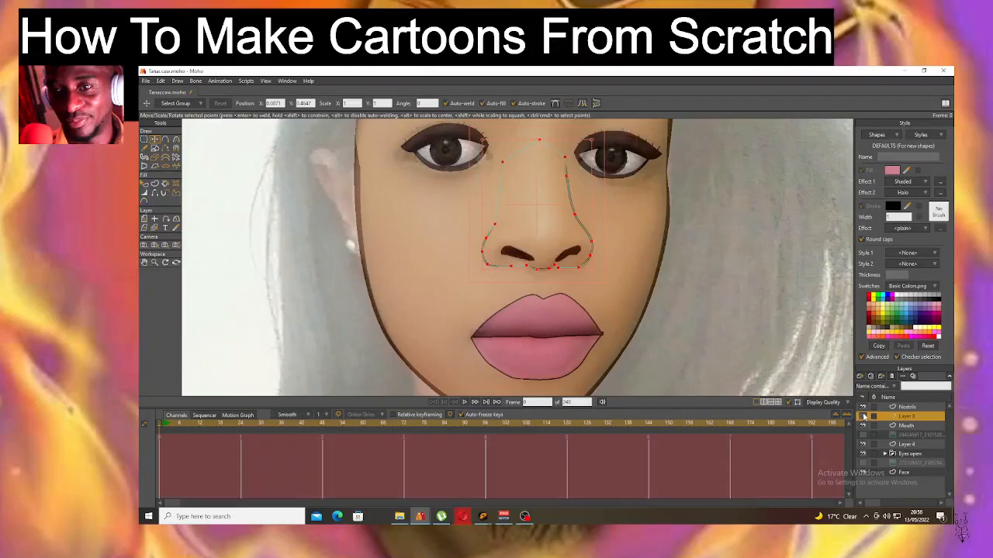
{"action": "left_click", "coordinate": [862, 417]}
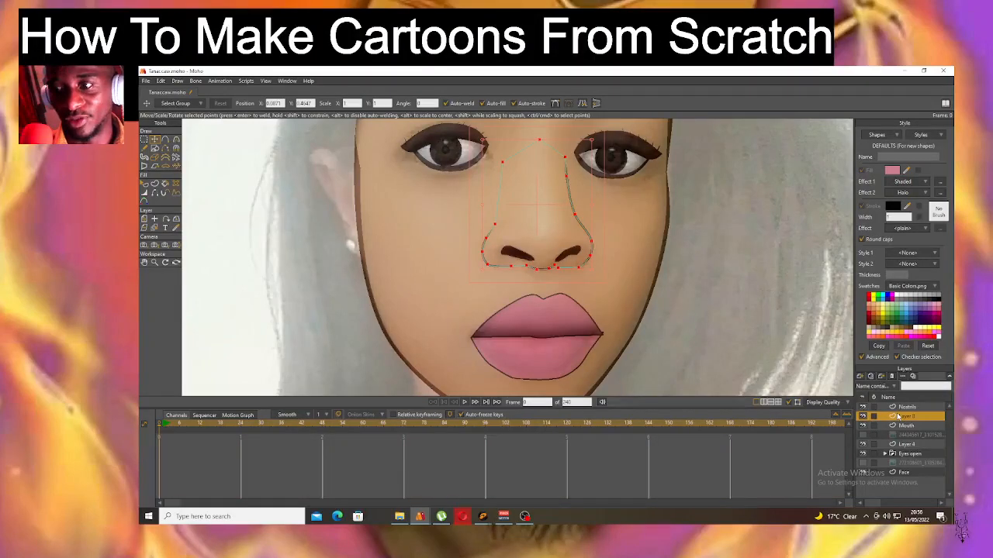
Rename the new layer holding the nose outline as Nose.
{"action": "double_click", "coordinate": [898, 417]}
{"action": "type", "text": "N"}
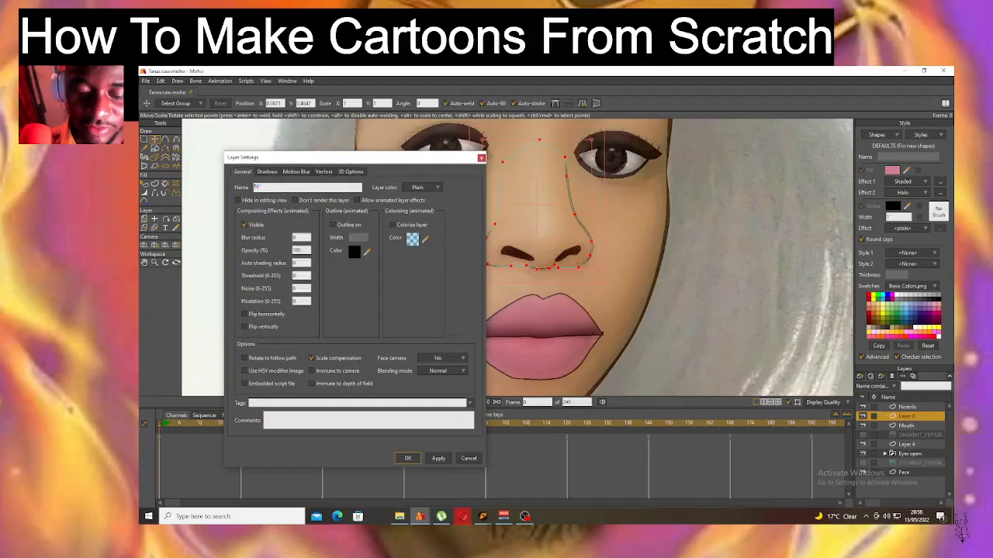
{"action": "left_click", "coordinate": [408, 458]}
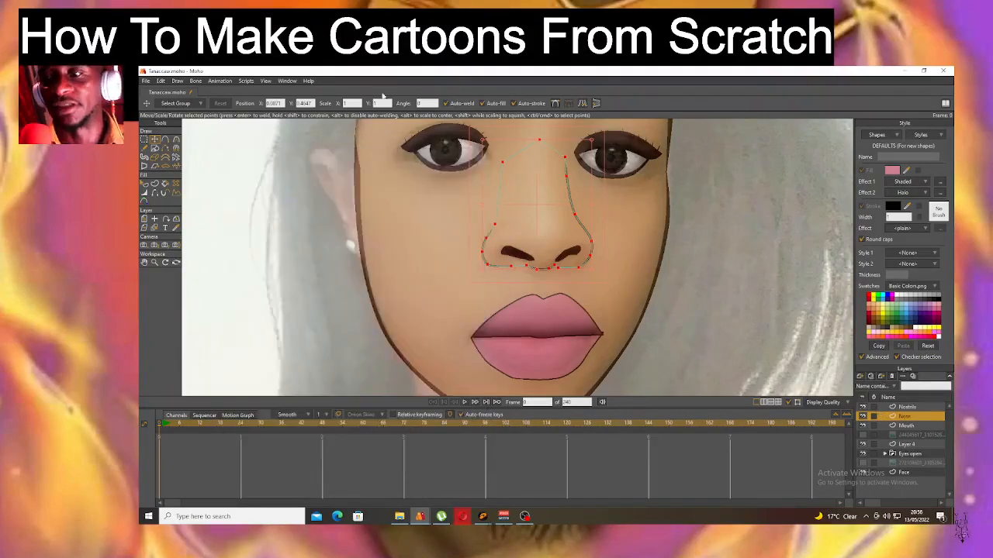
Select the Nostrils and Nose layers together and group them with Group With Selection, keeping the default group name.
{"action": "left_click", "coordinate": [917, 408]}
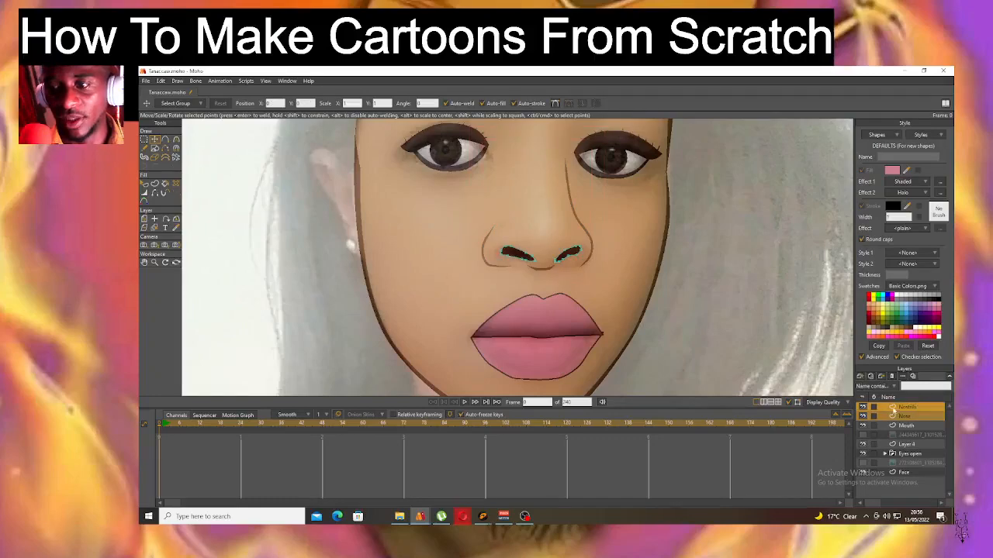
{"action": "left_click", "coordinate": [860, 376]}
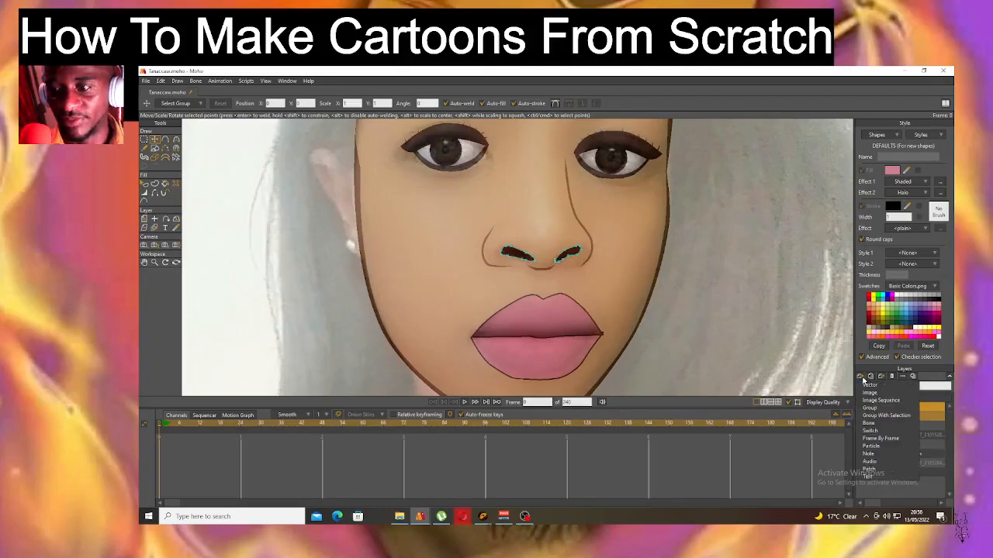
{"action": "left_click", "coordinate": [892, 417]}
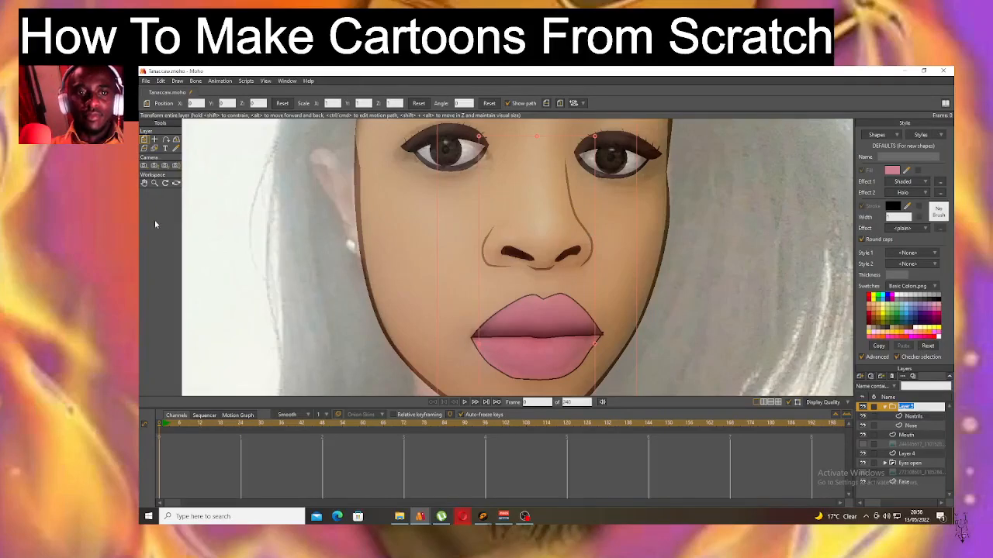
{"action": "key", "text": "Return"}
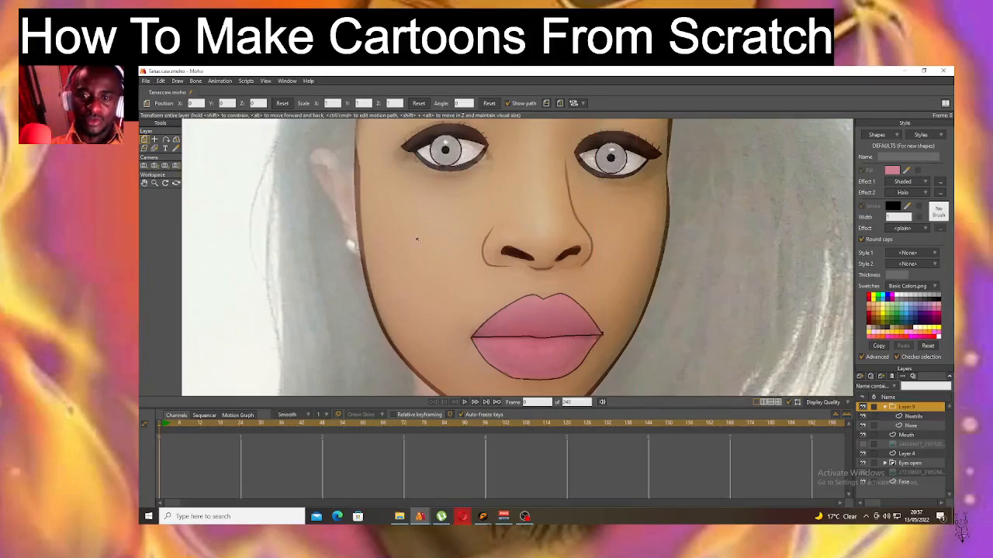
Render a preview of the whole face to check the nose, and close the preview.
{"action": "key", "text": "ctrl+r"}
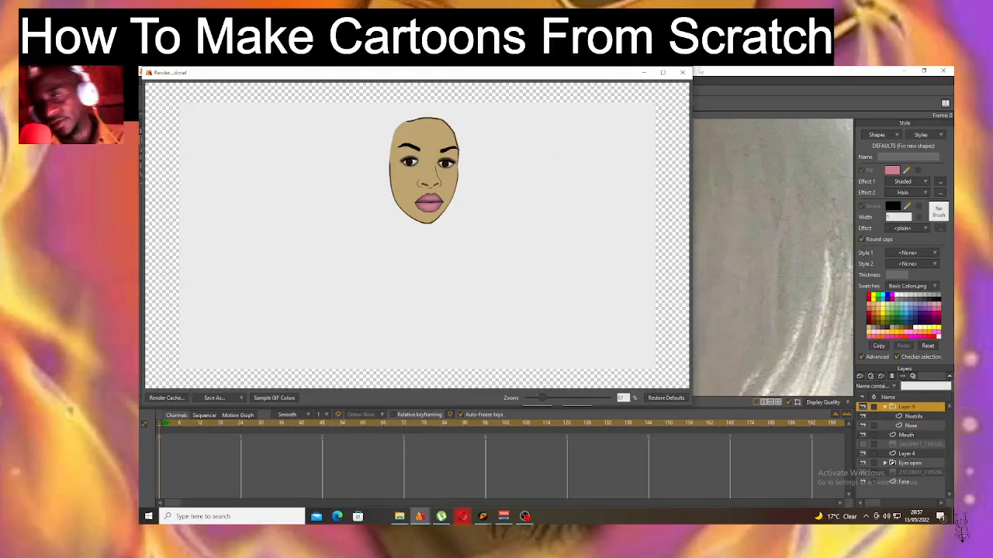
{"action": "left_click", "coordinate": [682, 73]}
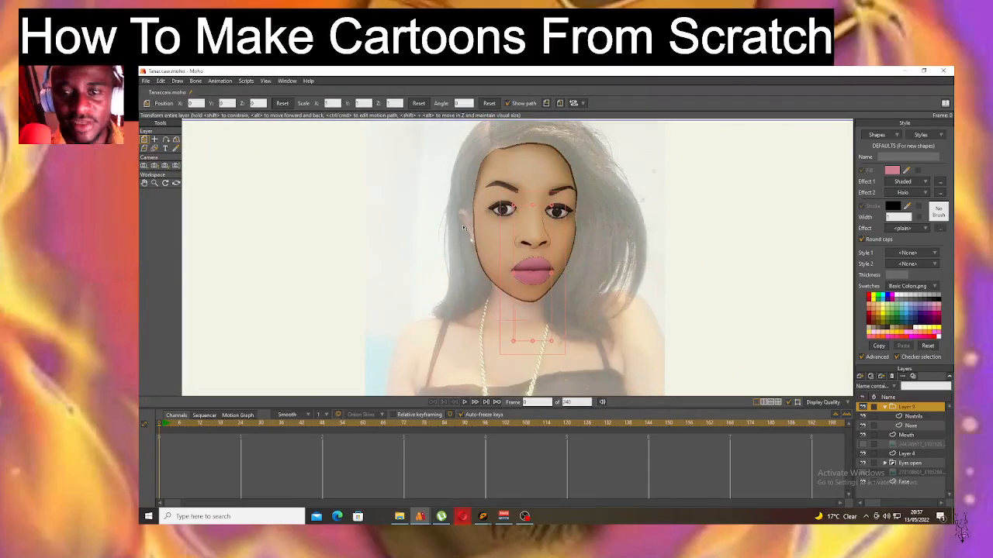
{"action": "scroll", "coordinate": [463, 227], "scroll_direction": "up", "scroll_amount": 3}
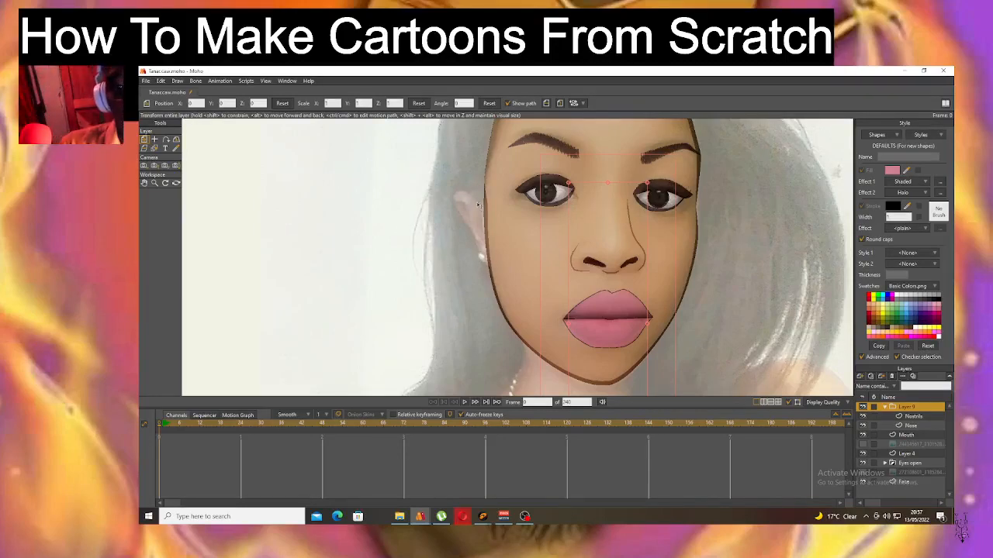
Collapse the new group containing the nostrils and nose outline, and save the project.
{"action": "left_click", "coordinate": [885, 407]}
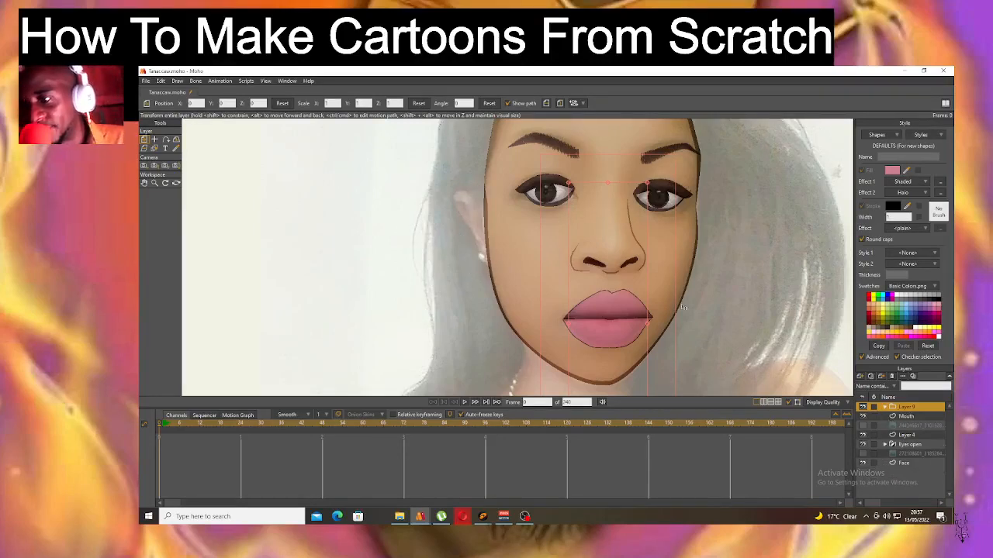
{"action": "left_click", "coordinate": [145, 81]}
{"action": "left_click", "coordinate": [163, 159]}
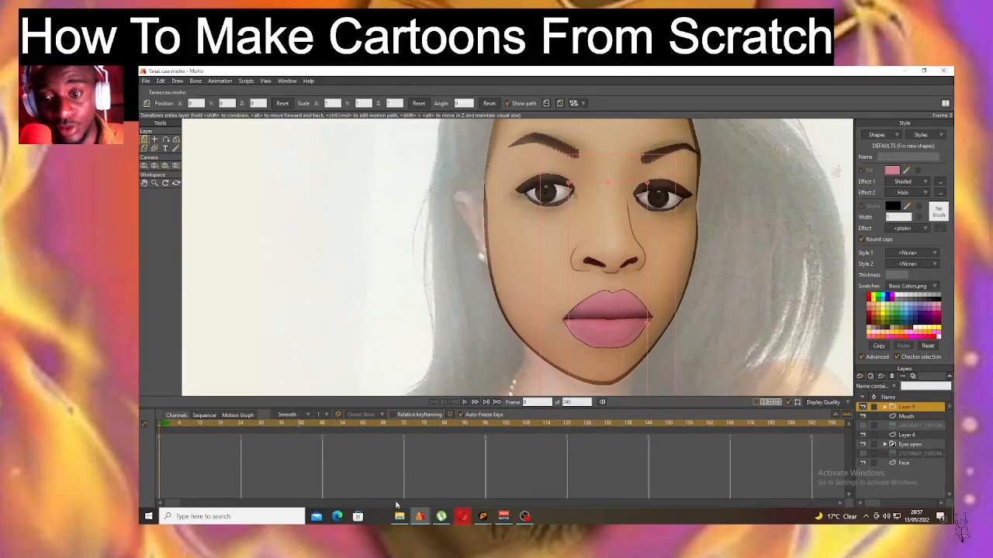
Check the streaming status in OBS and the live dashboard, photo and video pages in the browser, and switch back to Moho.
{"action": "left_click", "coordinate": [525, 516]}
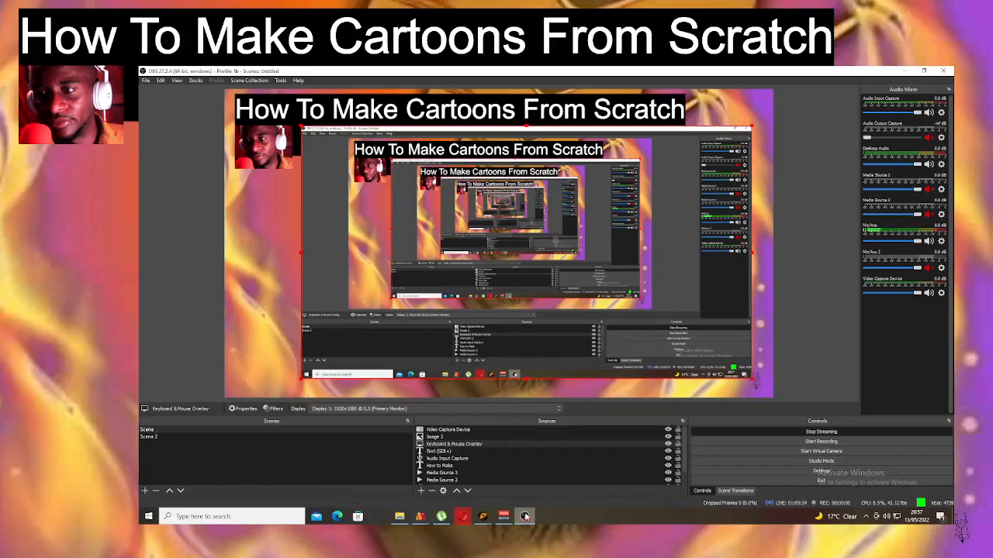
{"action": "key", "text": "alt+Tab"}
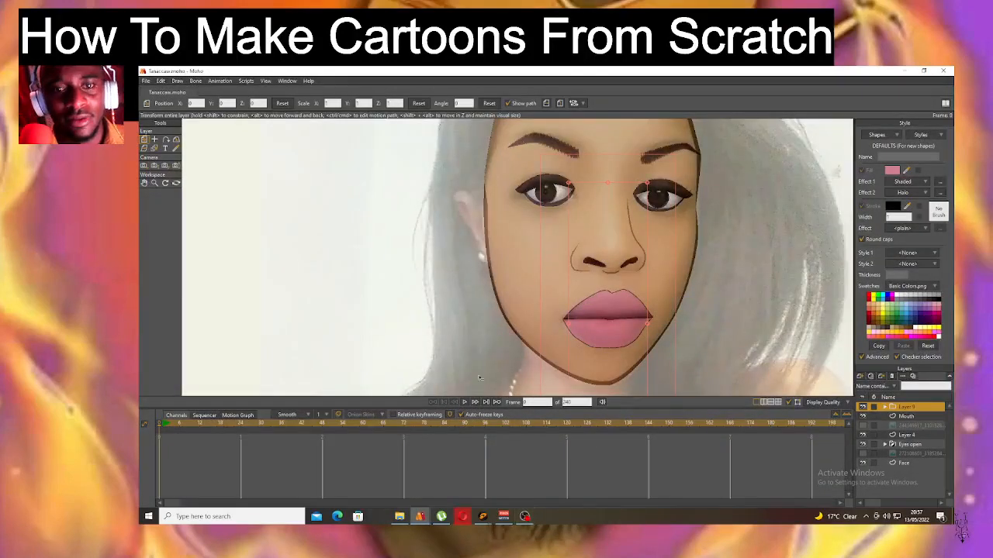
{"action": "left_click", "coordinate": [462, 515]}
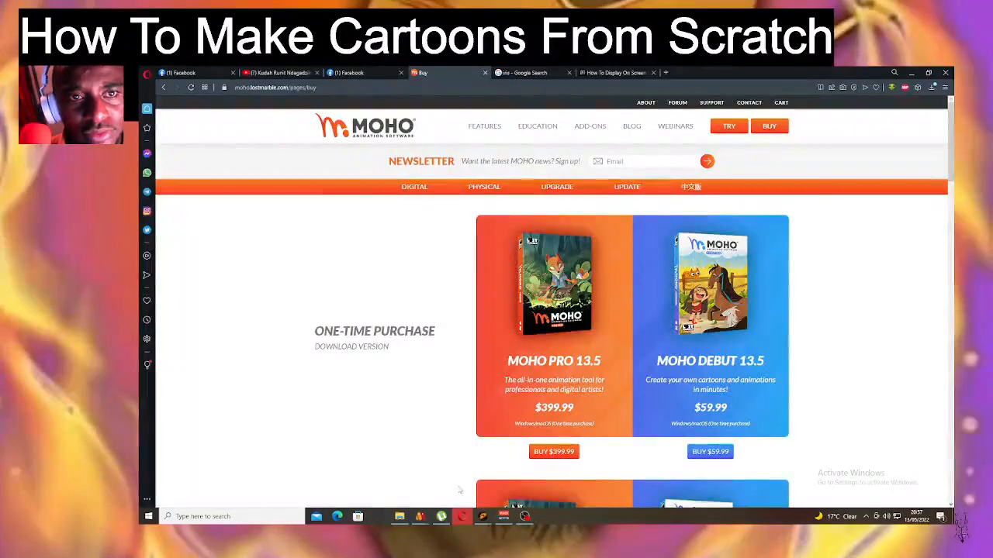
{"action": "left_click", "coordinate": [203, 73]}
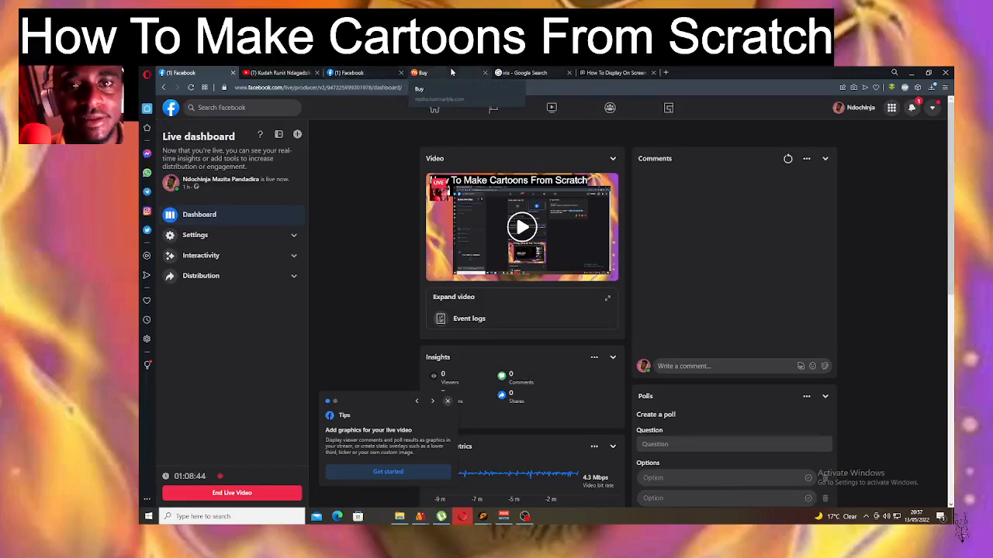
{"action": "left_click", "coordinate": [380, 72]}
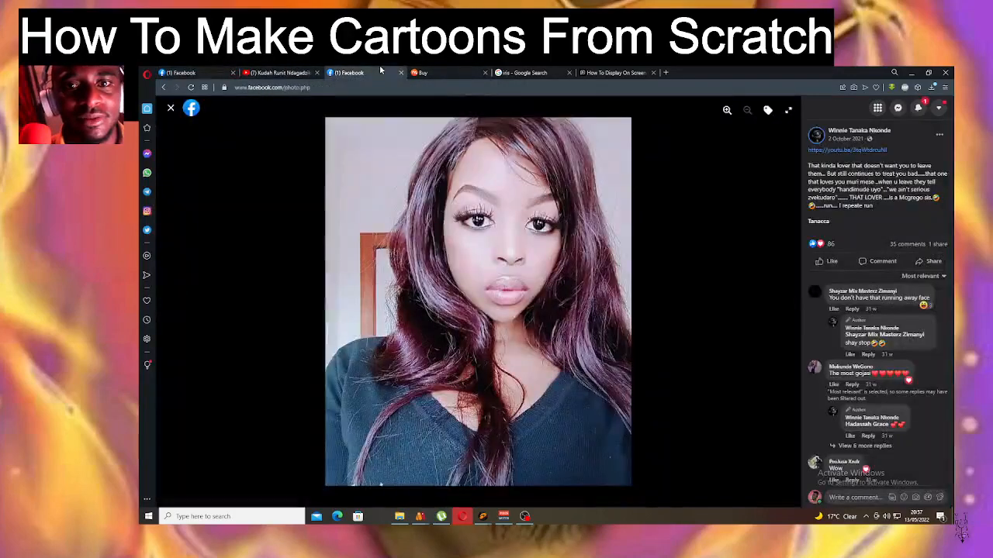
{"action": "left_click", "coordinate": [291, 73]}
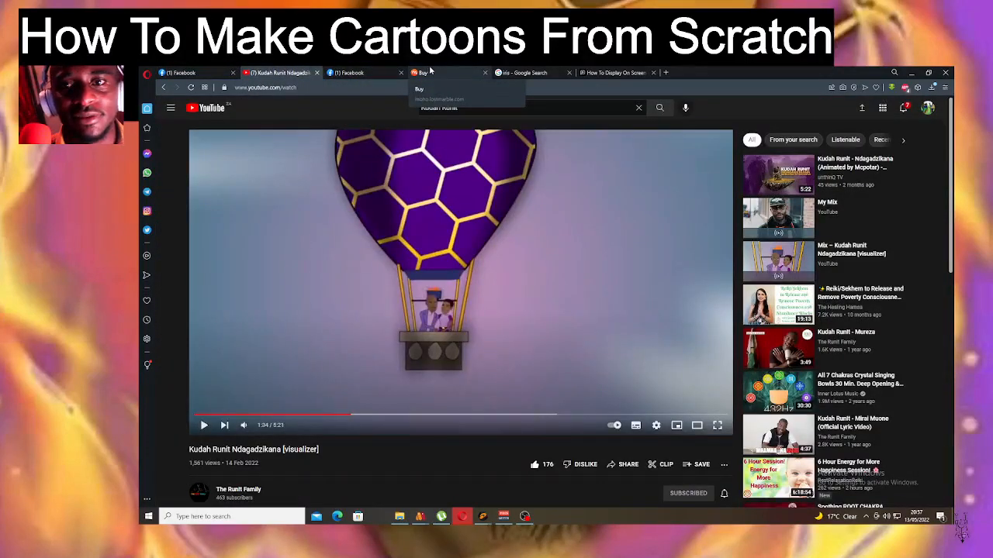
{"action": "left_click", "coordinate": [525, 516]}
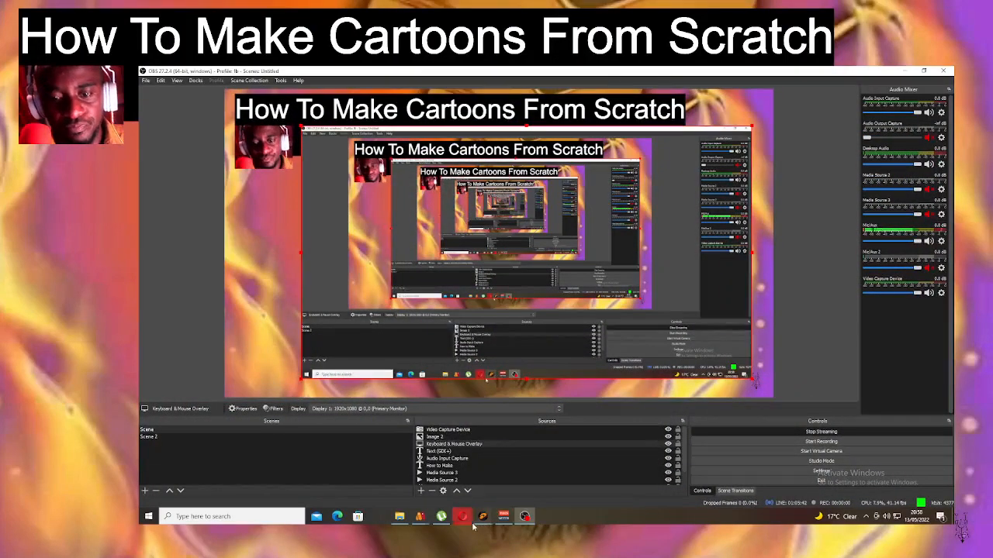
{"action": "mouse_move", "coordinate": [417, 523]}
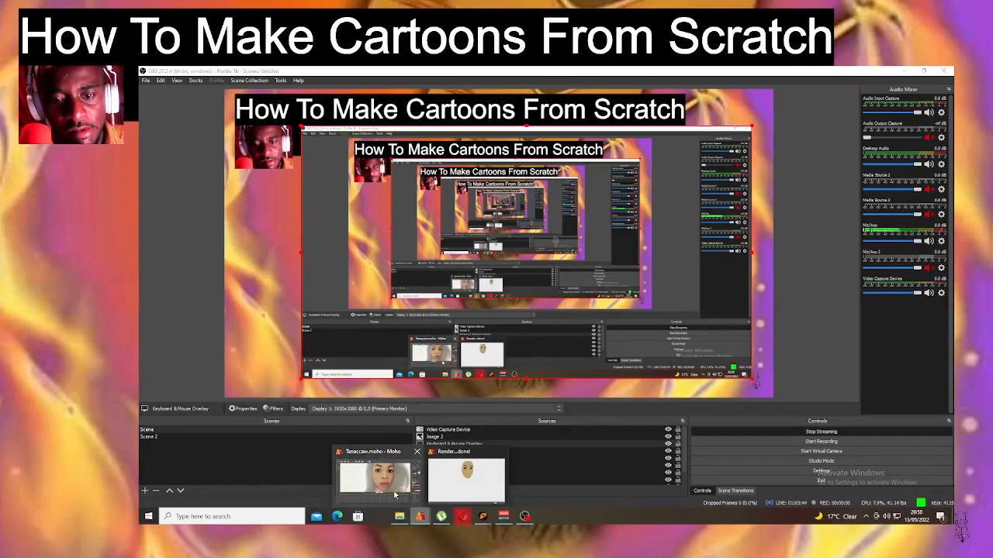
{"action": "left_click", "coordinate": [378, 474]}
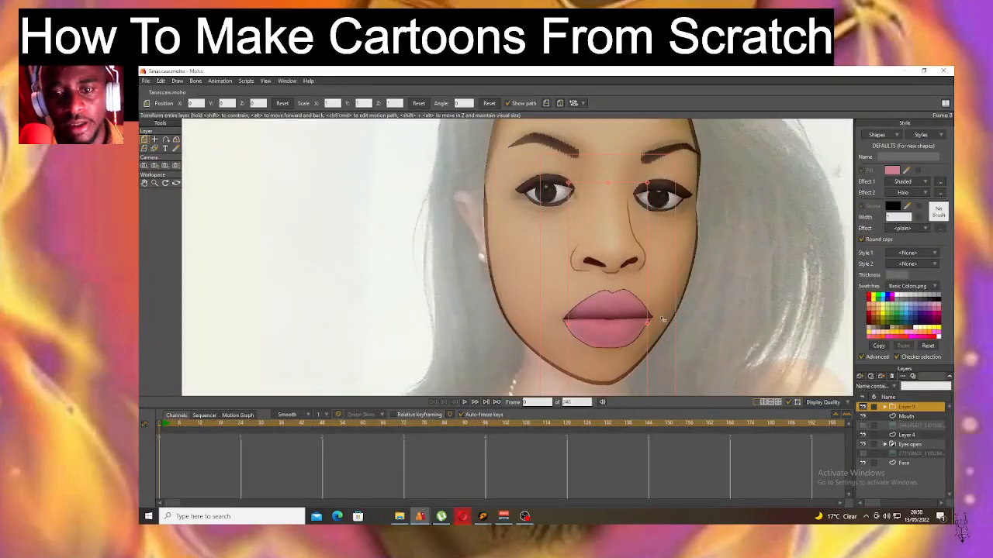
Save the project under the new file name Tanaccaw2.moho in the Downloads folder.
{"action": "left_click", "coordinate": [145, 80]}
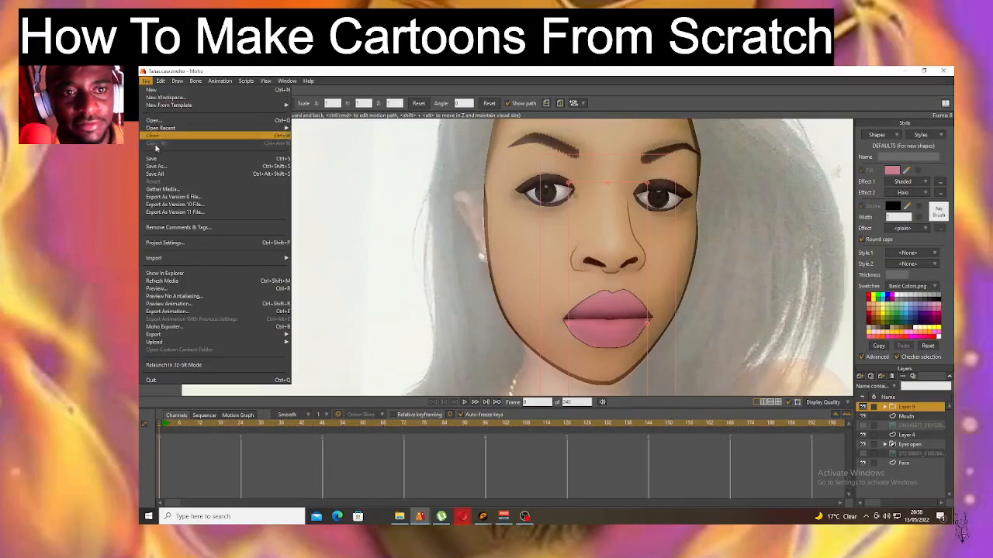
{"action": "key", "text": "Escape"}
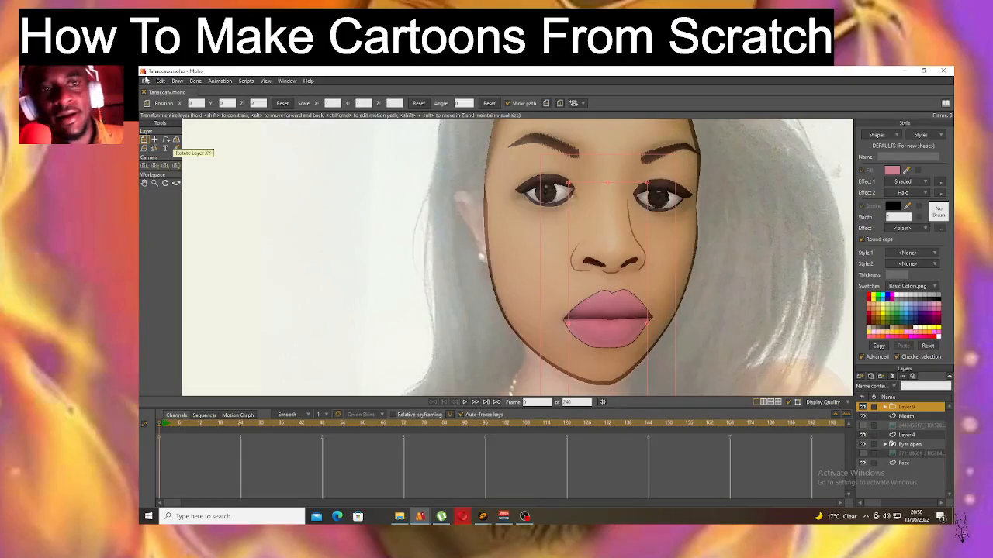
{"action": "left_click", "coordinate": [145, 80]}
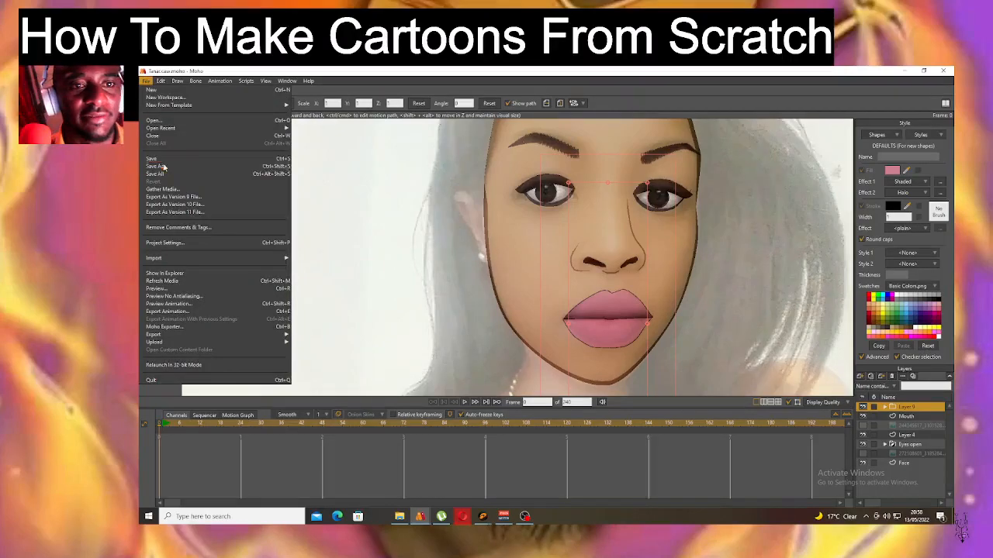
{"action": "key", "text": "Escape"}
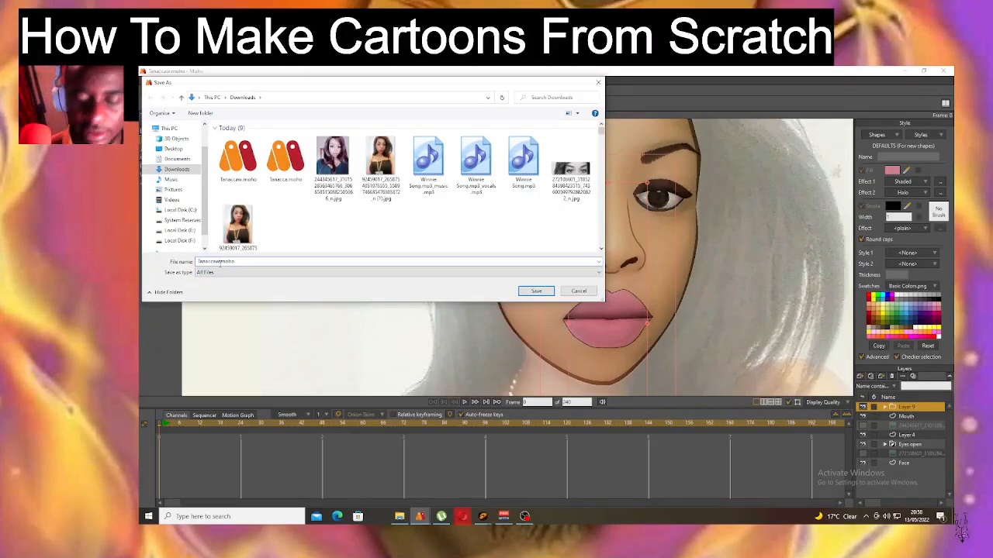
{"action": "key", "text": "Return"}
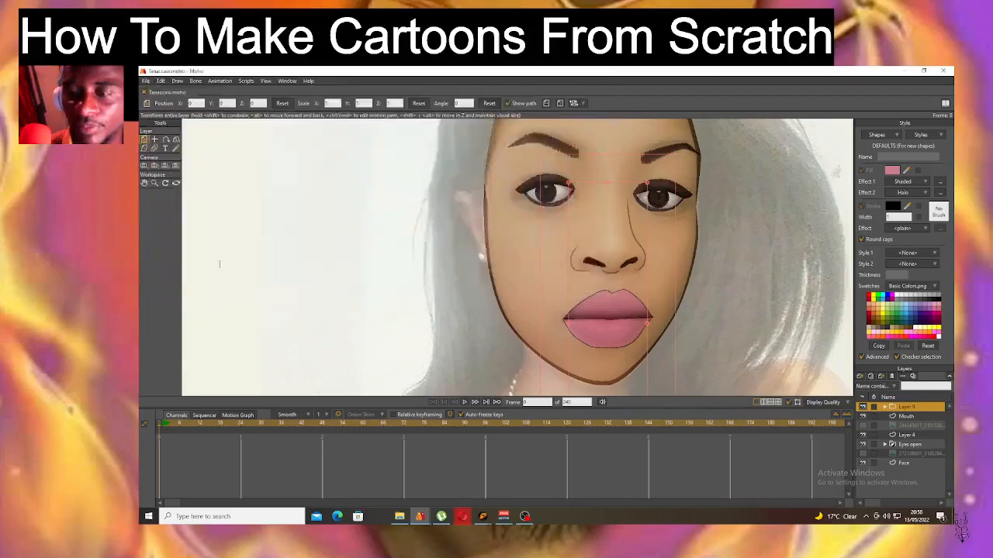
Rename the group containing the nostrils and nose outline as Nose.
{"action": "double_click", "coordinate": [915, 409]}
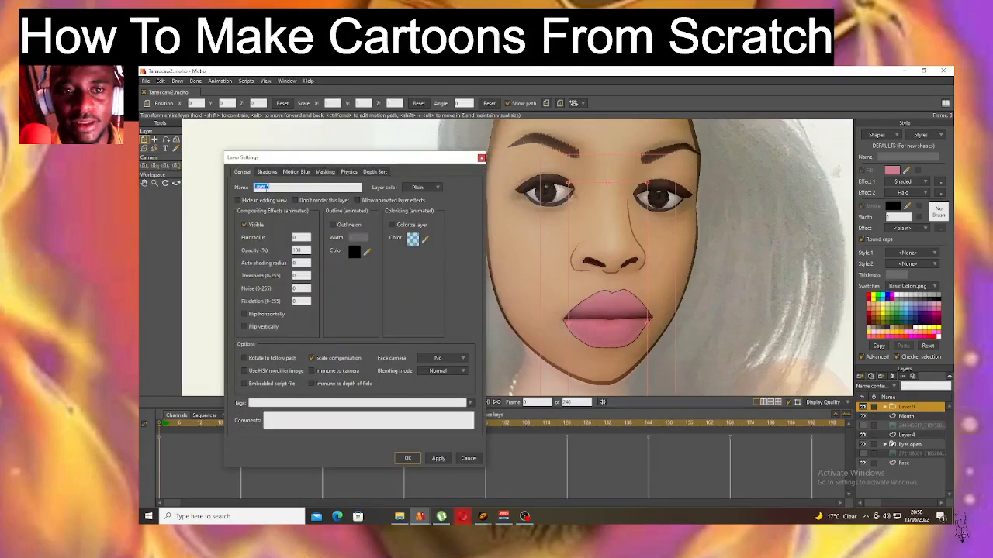
{"action": "type", "text": "Nose"}
{"action": "left_click", "coordinate": [407, 457]}
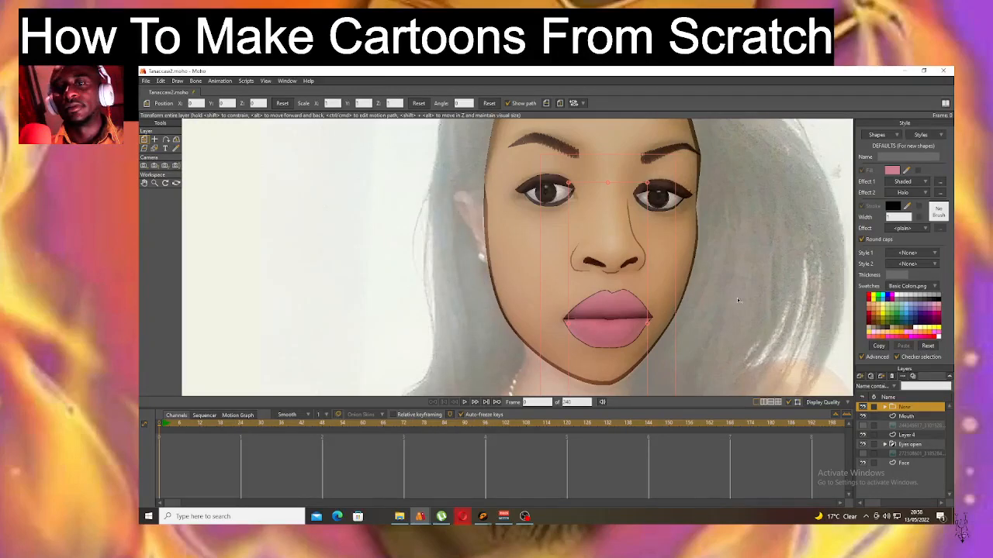
Review the Mouth, Eyes open and Face layers, and expand the Eyes open group to inspect its sublayers.
{"action": "left_click", "coordinate": [919, 418]}
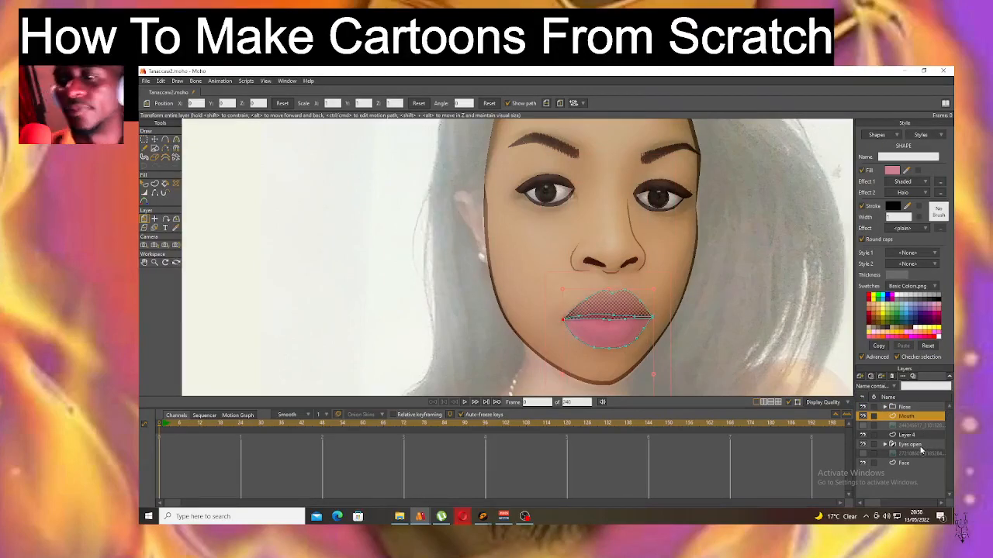
{"action": "left_click", "coordinate": [921, 447]}
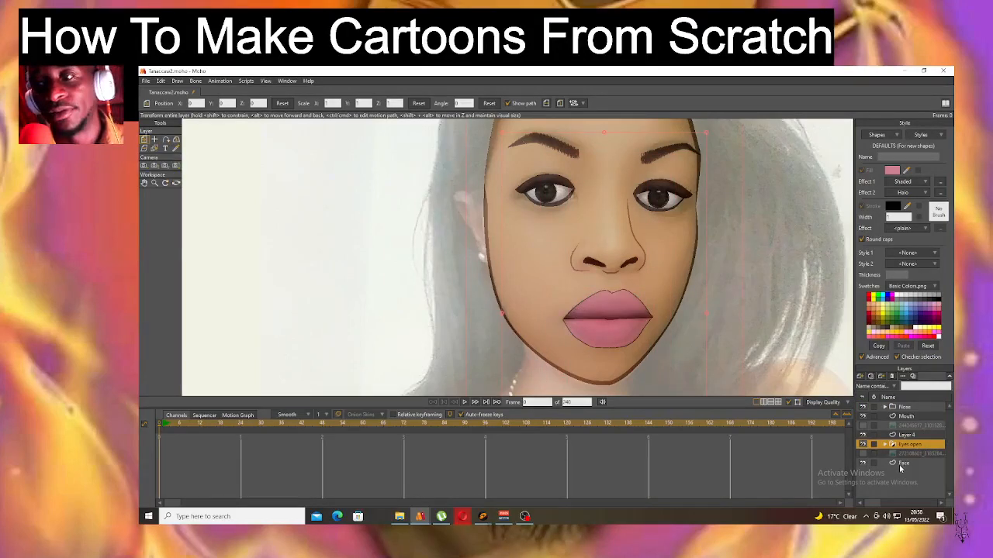
{"action": "left_click", "coordinate": [901, 465]}
{"action": "left_click", "coordinate": [885, 444]}
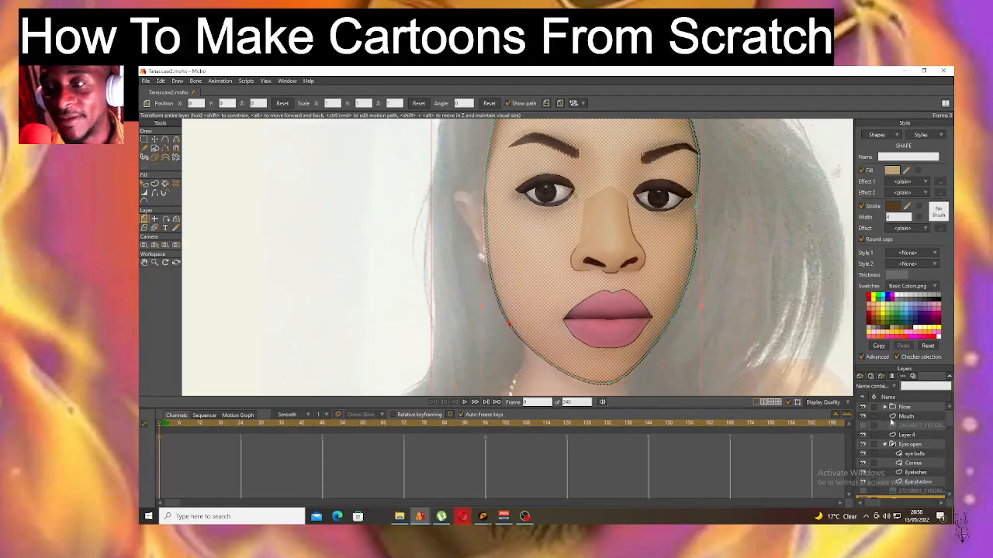
Rename the Mouth layer as mbp and duplicate it.
{"action": "left_click", "coordinate": [892, 419]}
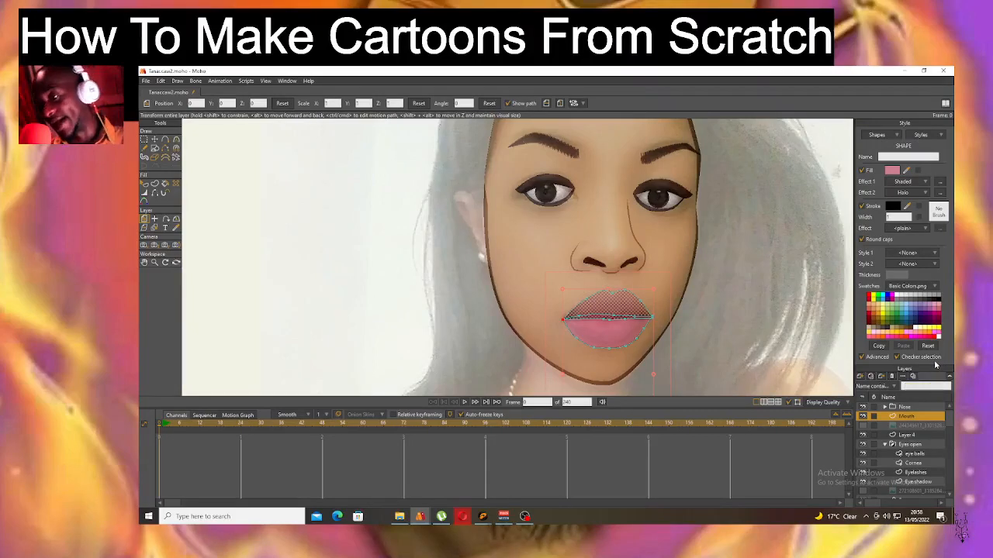
{"action": "double_click", "coordinate": [916, 417]}
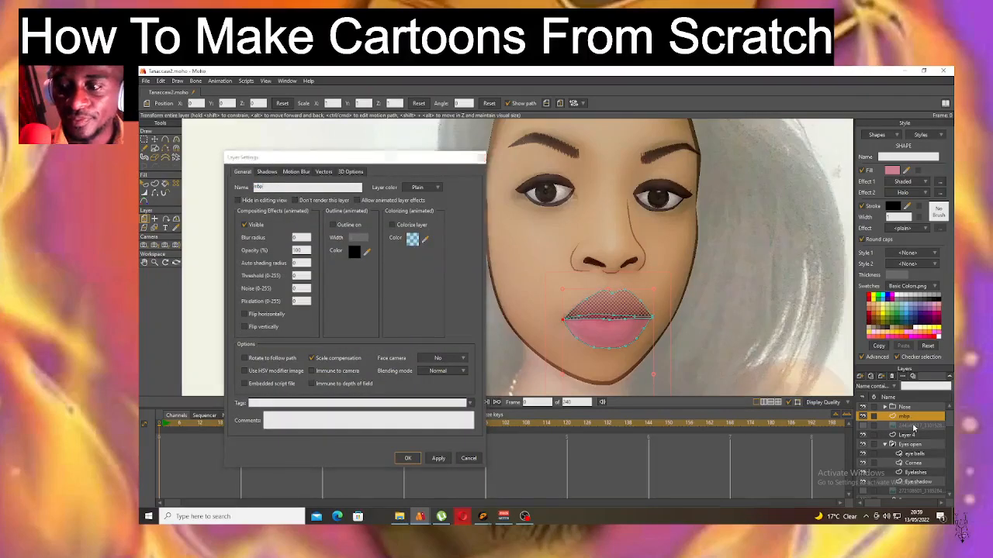
{"action": "key", "text": "Return"}
{"action": "left_click", "coordinate": [869, 377]}
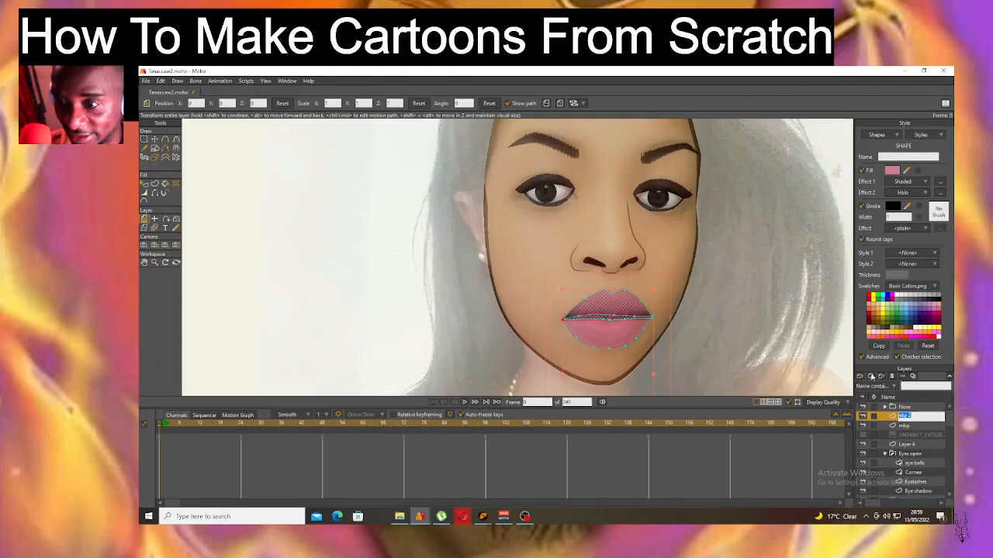
Rename the duplicated mouth layer as rest and place the mbp layer above it.
{"action": "type", "text": "a"}
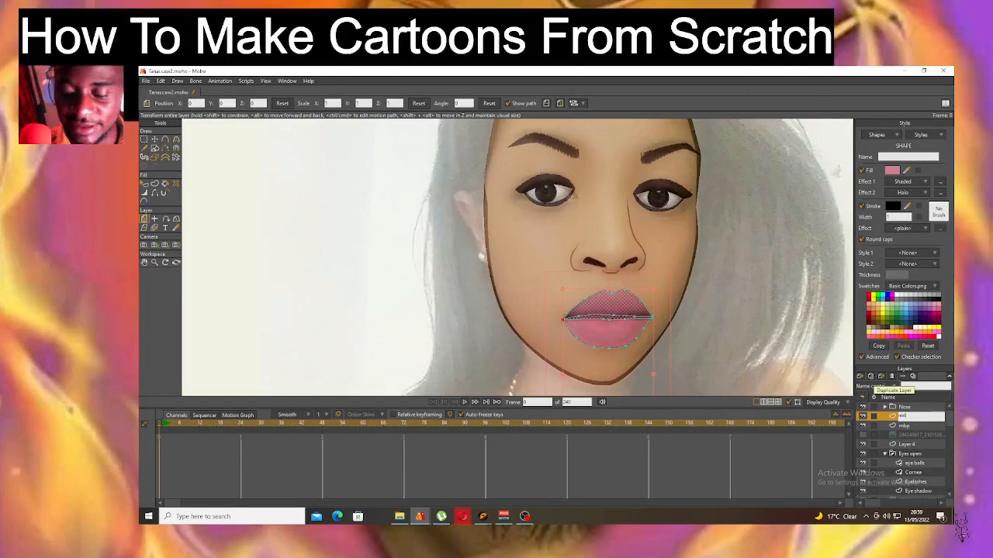
{"action": "key", "text": "Return"}
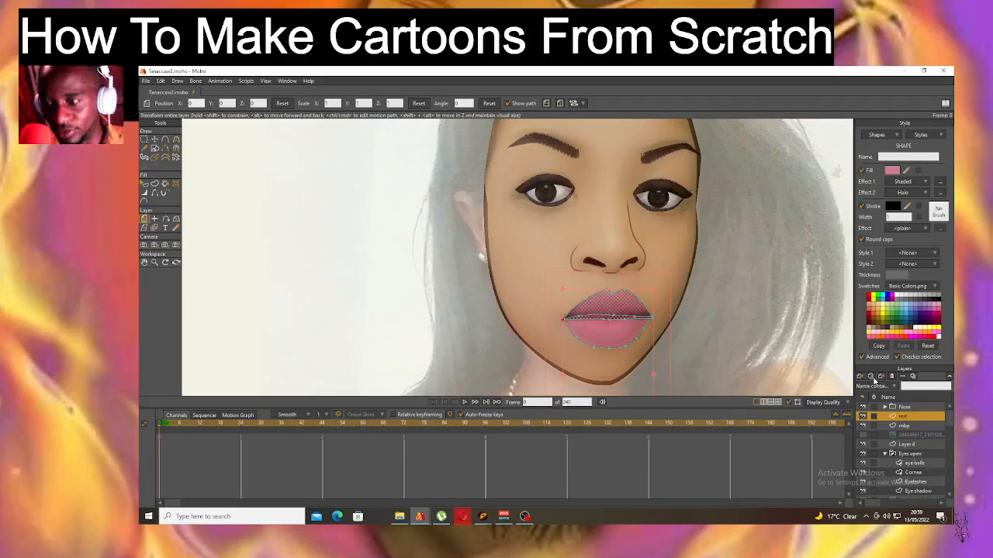
{"action": "left_click", "coordinate": [902, 426]}
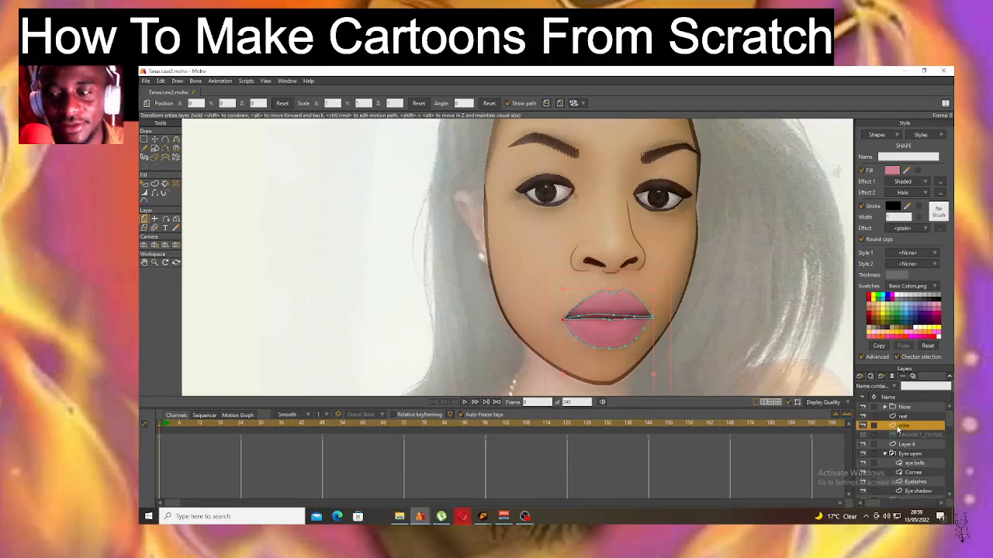
{"action": "left_click", "coordinate": [905, 417]}
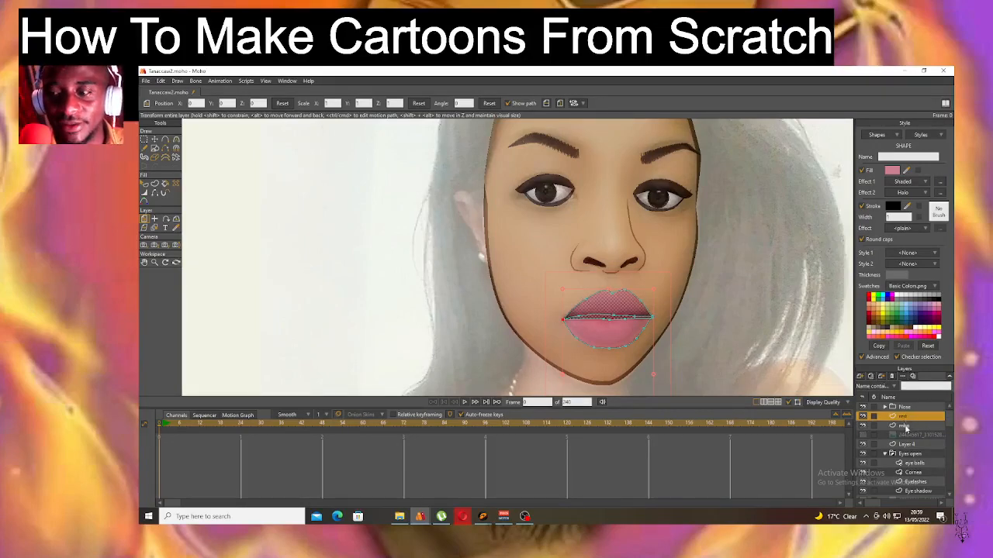
{"action": "left_click", "coordinate": [907, 426]}
{"action": "left_click_drag", "start_coordinate": [911, 417], "coordinate": [911, 417]}
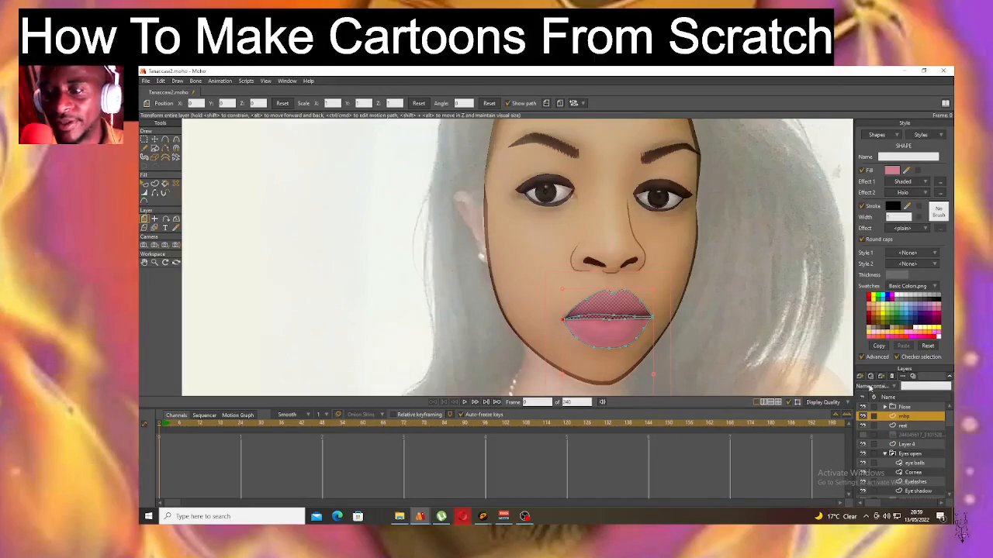
Group the mbp and rest layers together and duplicate the mbp layer inside the group.
{"action": "left_click", "coordinate": [895, 426], "text": "ctrl"}
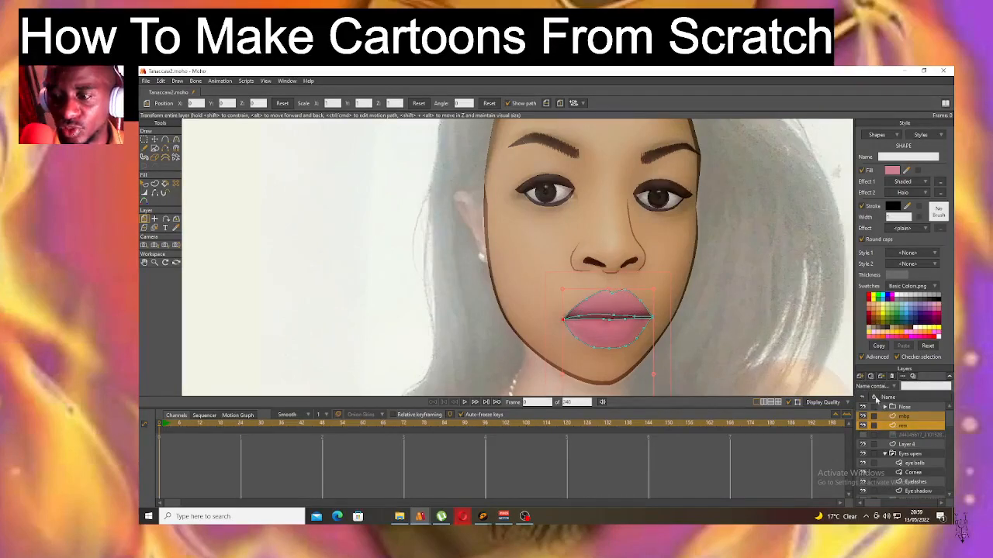
{"action": "left_click", "coordinate": [860, 376]}
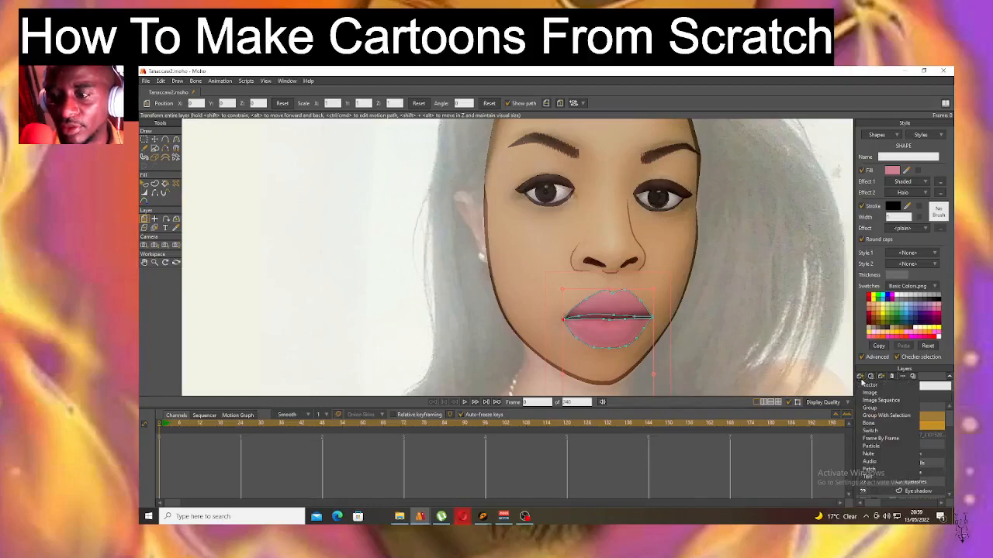
{"action": "left_click", "coordinate": [894, 417]}
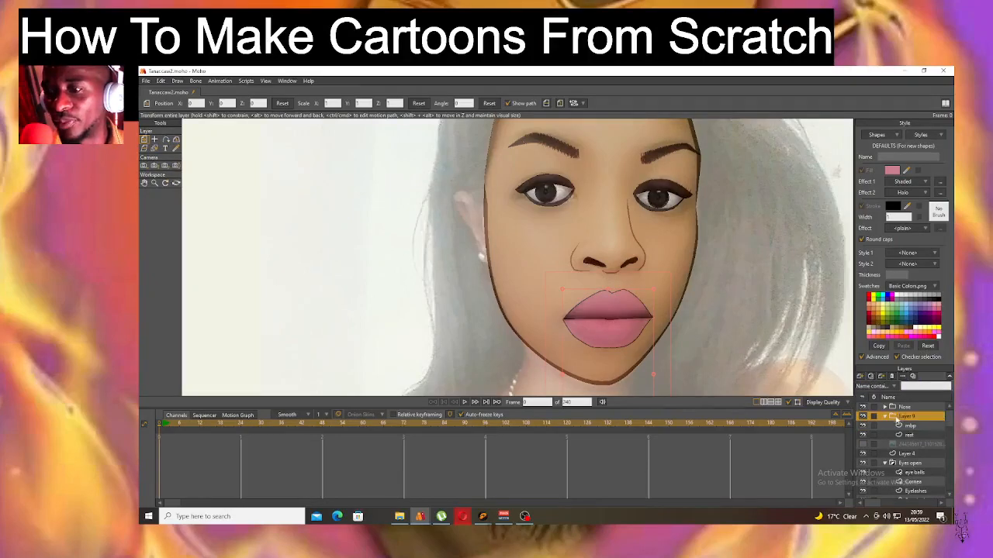
{"action": "right_click", "coordinate": [892, 419]}
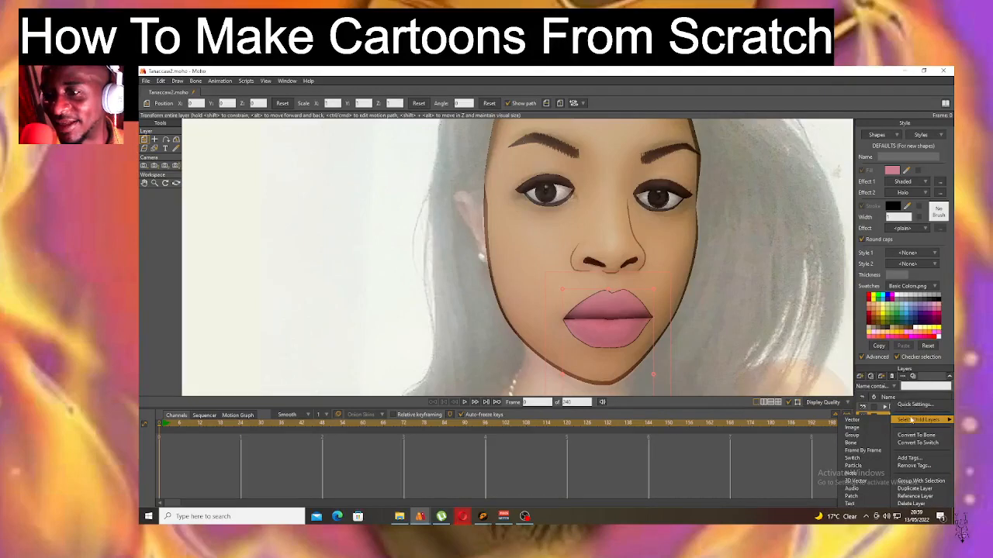
{"action": "left_click", "coordinate": [916, 436]}
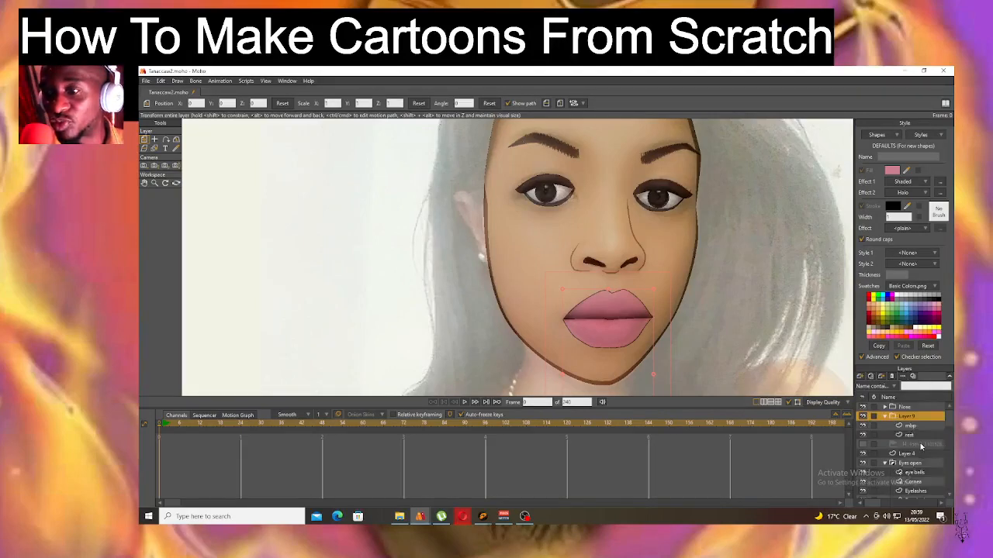
{"action": "left_click", "coordinate": [909, 427]}
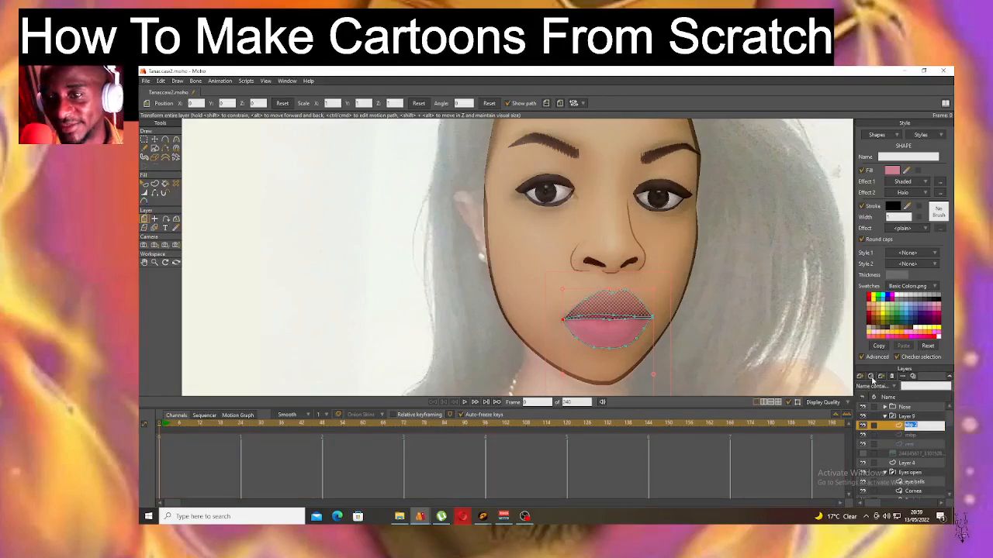
{"action": "left_click", "coordinate": [898, 427]}
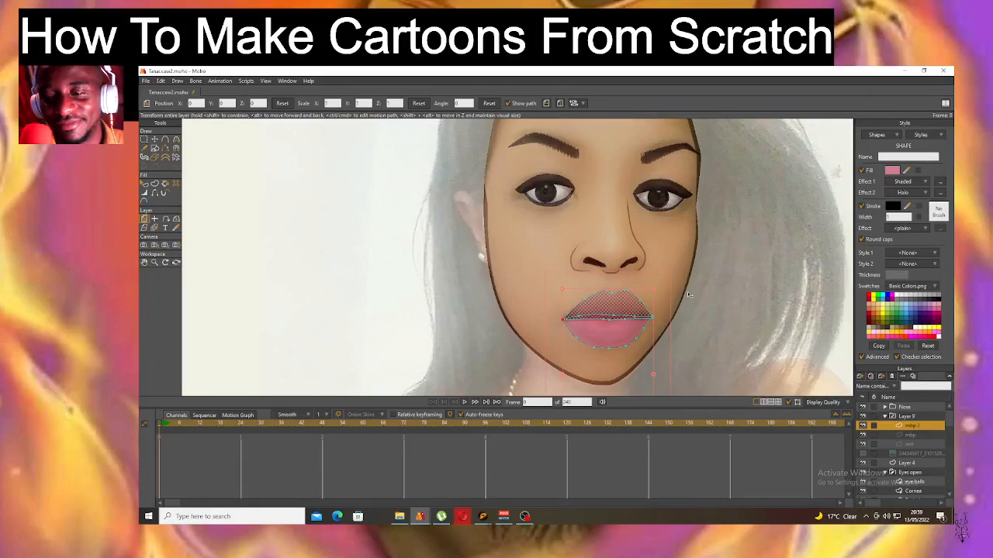
Undo the mbp duplication and the grouping of the two mouth layers.
{"action": "left_click", "coordinate": [163, 82]}
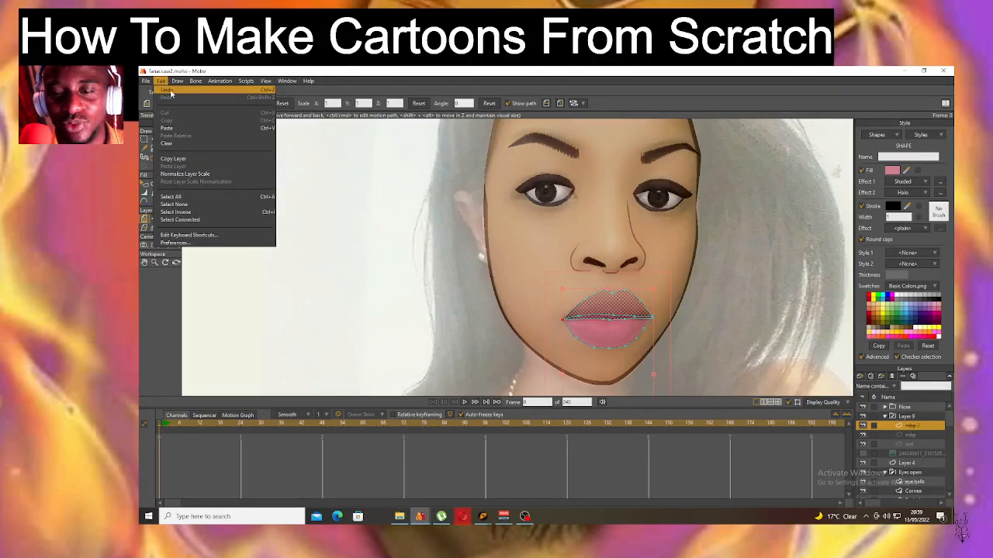
{"action": "left_click", "coordinate": [171, 92]}
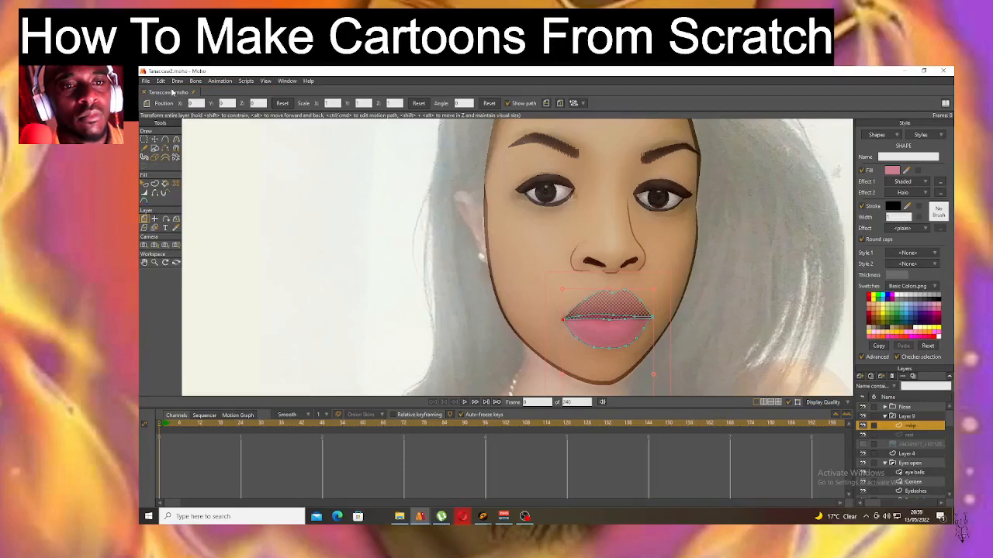
{"action": "left_click", "coordinate": [162, 82]}
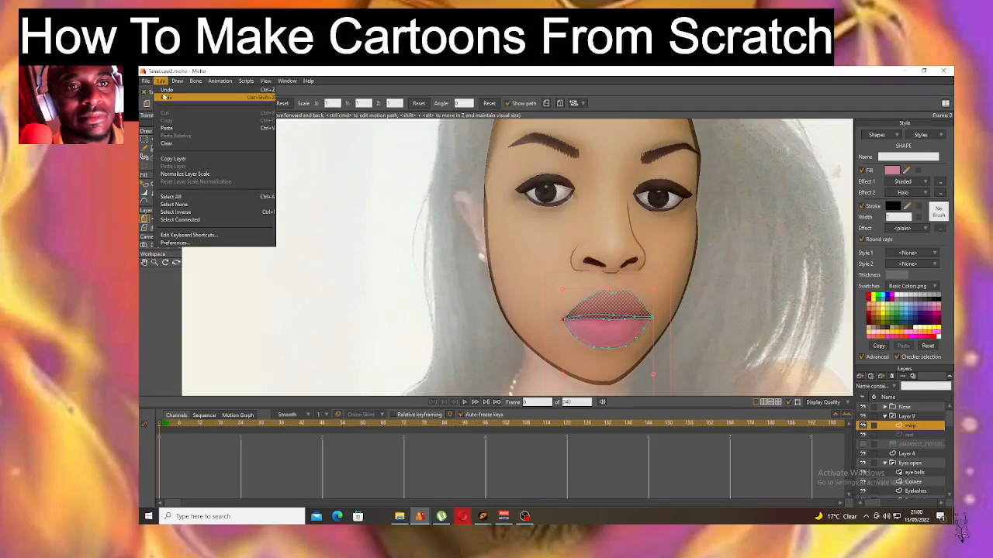
{"action": "left_click", "coordinate": [165, 97]}
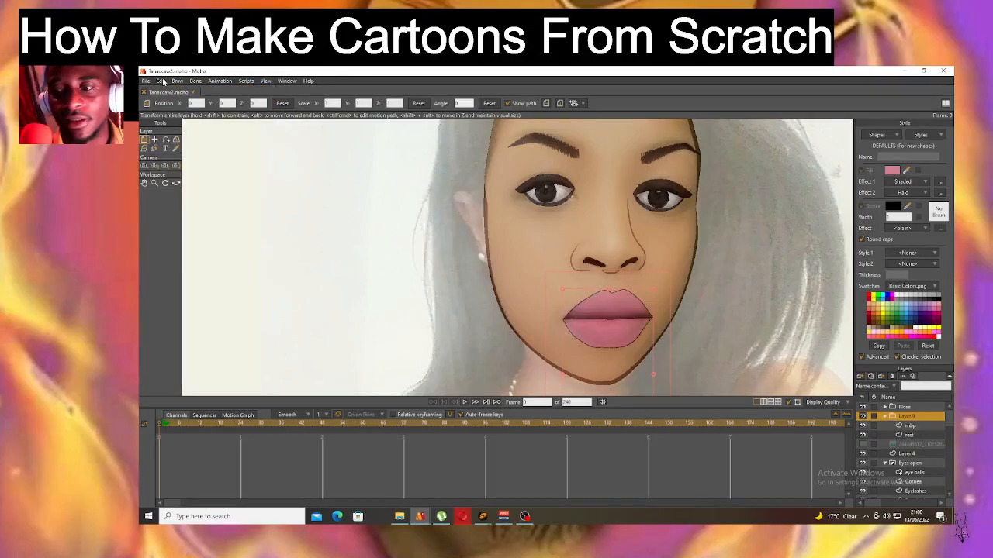
{"action": "left_click", "coordinate": [161, 81]}
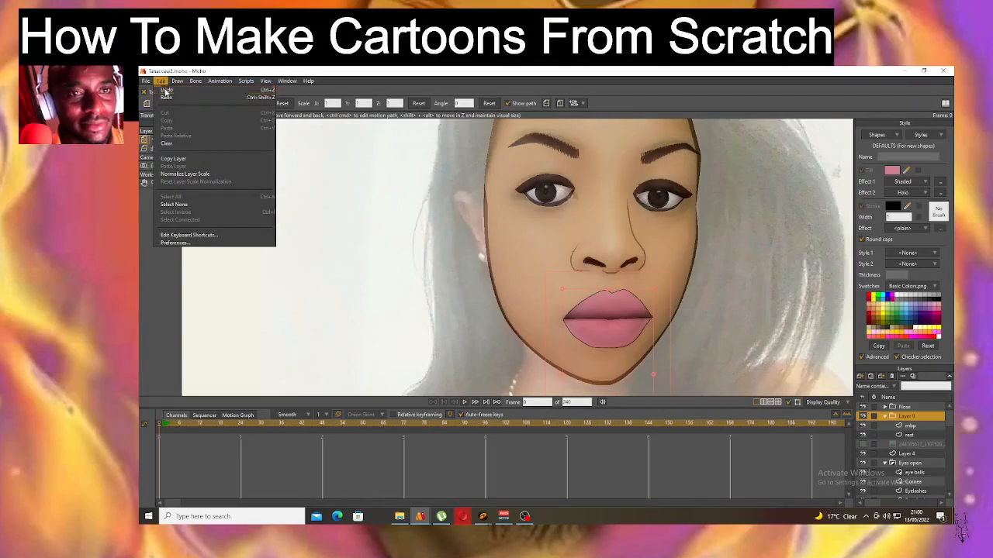
{"action": "left_click", "coordinate": [166, 90]}
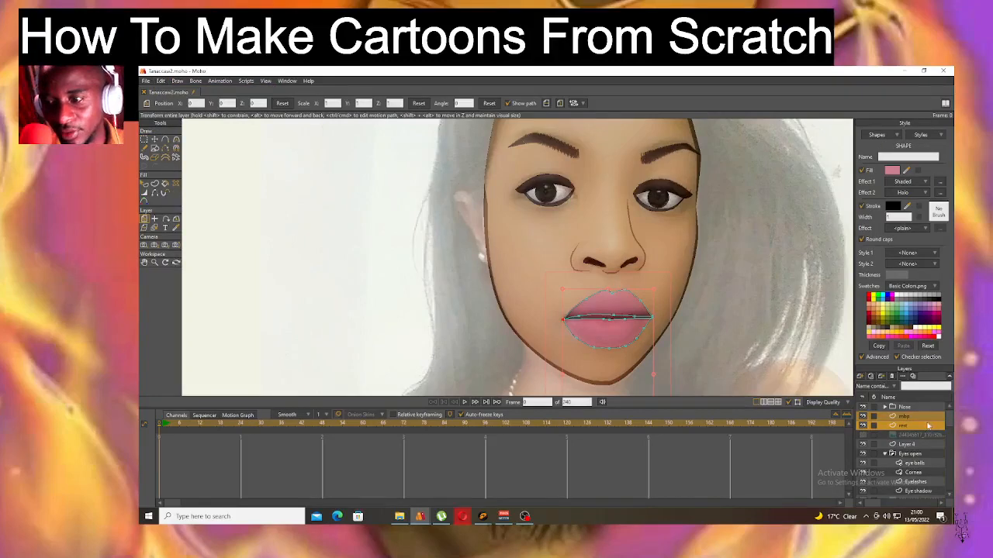
Hide the rest layer, duplicate the mbp layer as mbp 2, and hide the original mbp layer.
{"action": "left_click", "coordinate": [863, 425]}
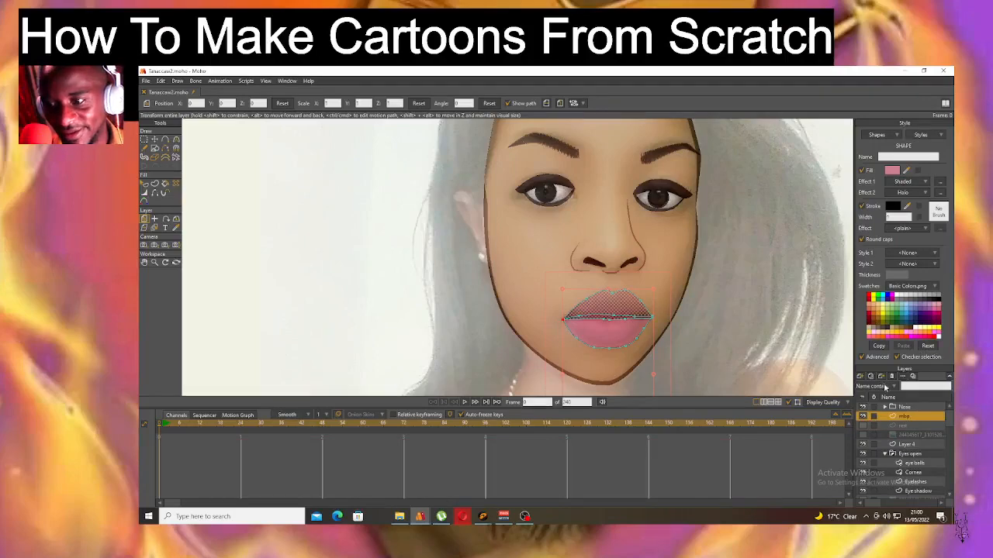
{"action": "left_click", "coordinate": [872, 378]}
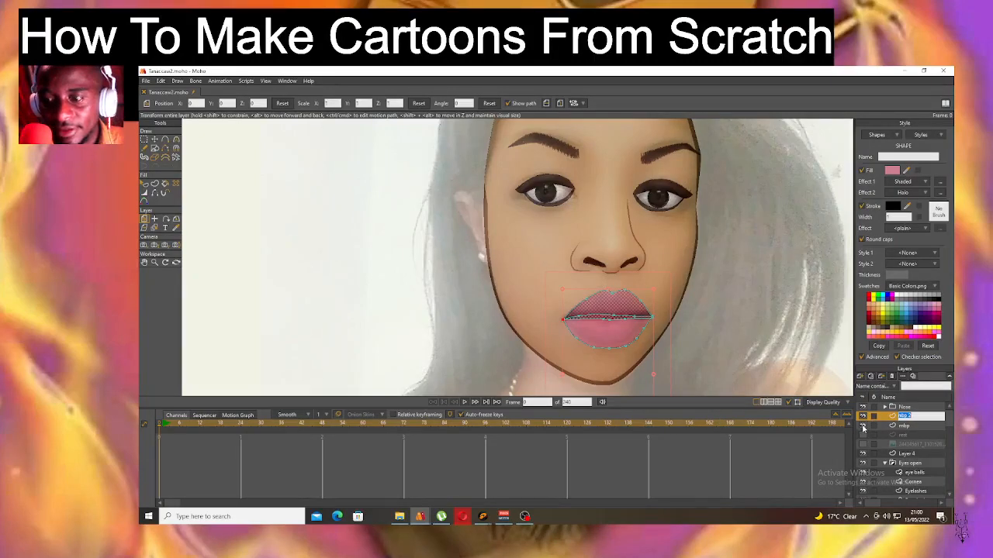
{"action": "key", "text": "Return"}
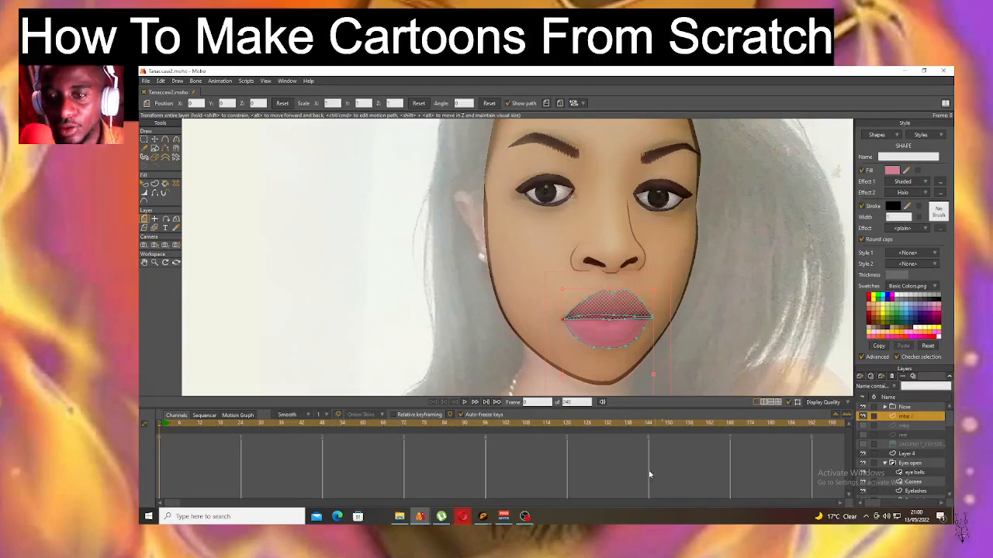
Move the whole lower lip of mbp 2 down with Transform Points to open the mouth, and deselect it.
{"action": "left_click", "coordinate": [155, 140]}
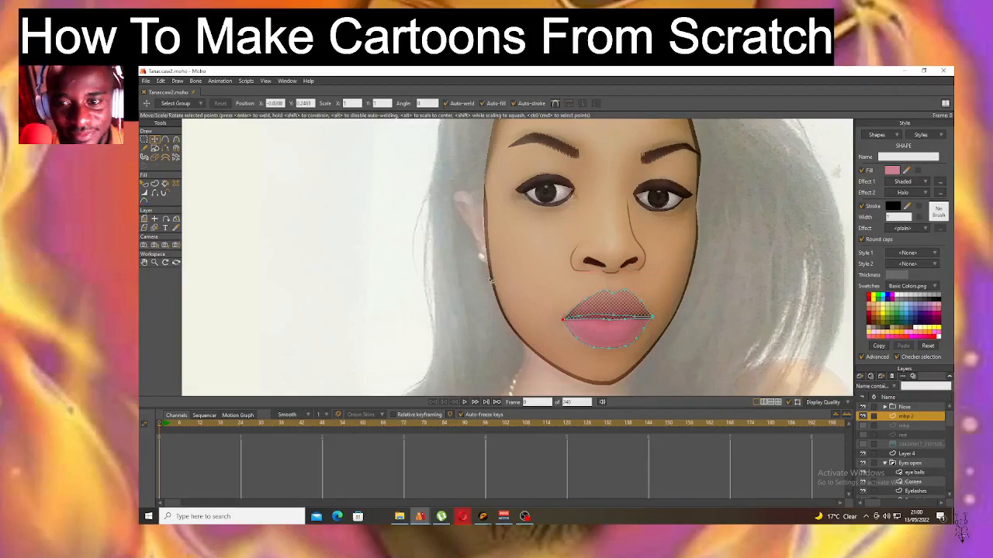
{"action": "left_click", "coordinate": [609, 331]}
{"action": "key", "text": "ctrl+a"}
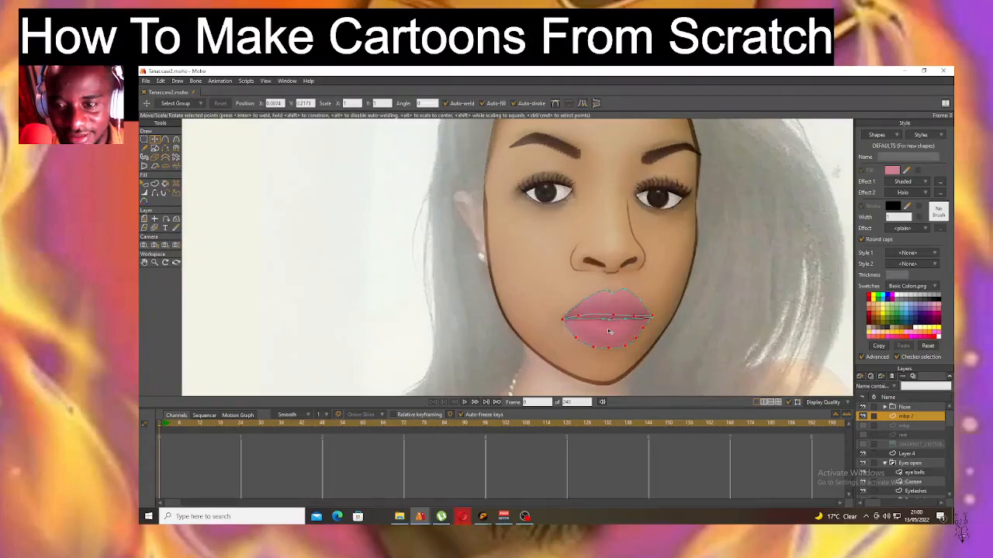
{"action": "left_click_drag", "start_coordinate": [609, 331], "coordinate": [611, 347]}
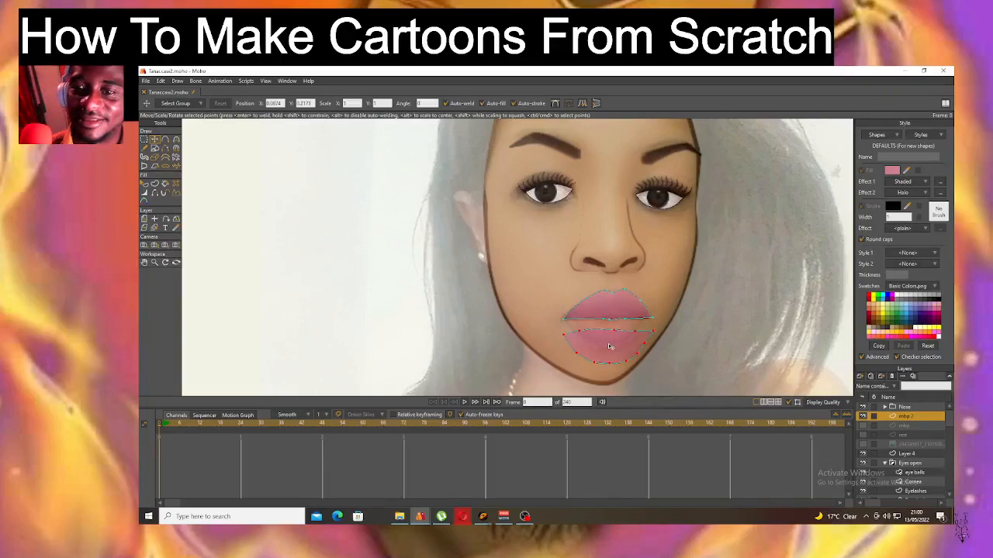
{"action": "left_click_drag", "start_coordinate": [611, 346], "coordinate": [612, 347]}
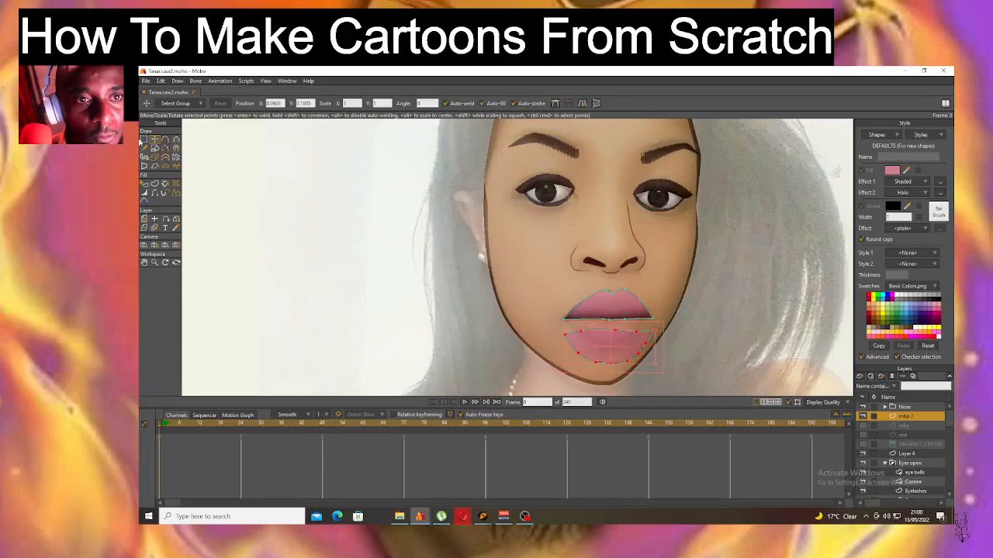
{"action": "left_click", "coordinate": [261, 209]}
Reshape the lower lip by lowering its inner-edge points, joining its left corner to the upper lip's, and pulling its right corner inward.
{"action": "scroll", "coordinate": [659, 359], "scroll_direction": "up", "scroll_amount": 5}
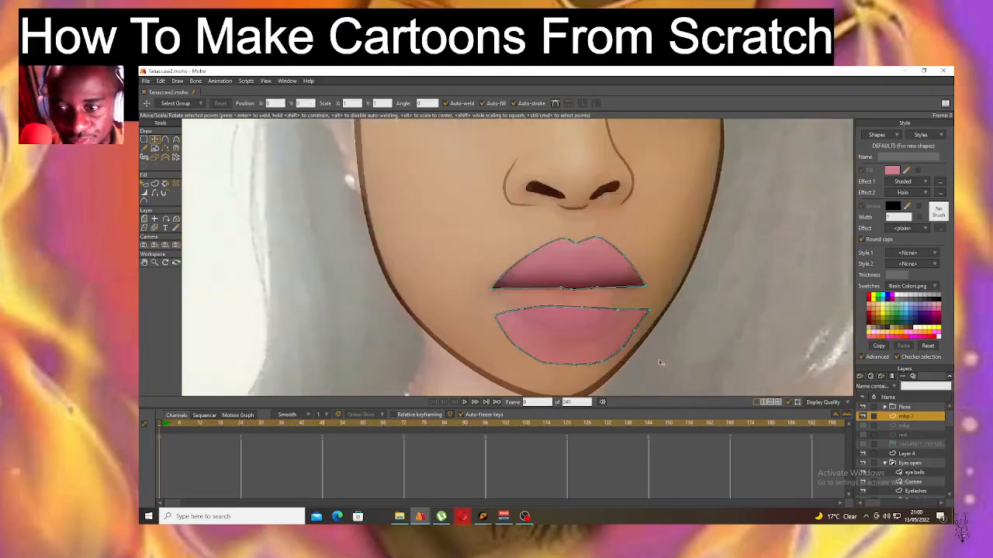
{"action": "scroll", "coordinate": [659, 359], "scroll_direction": "up", "scroll_amount": 2}
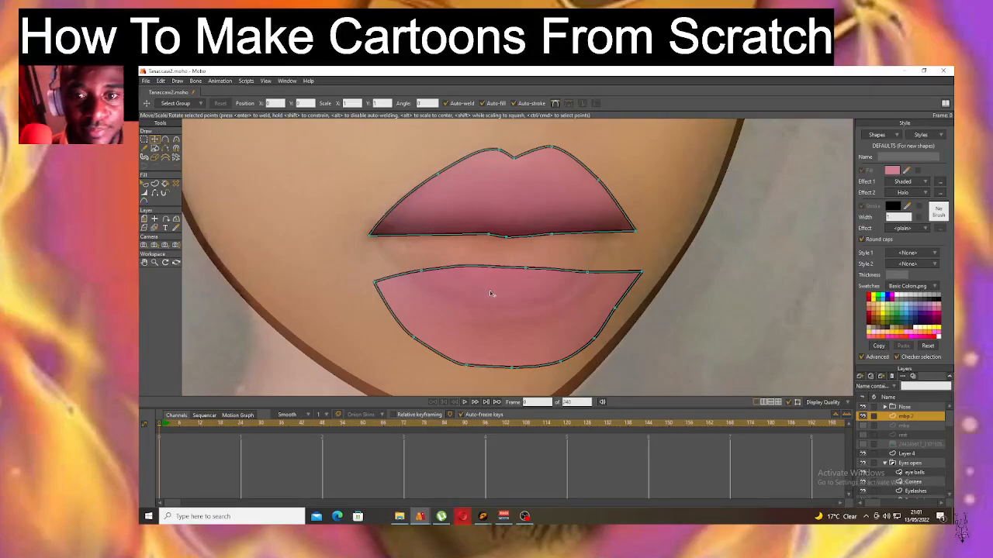
{"action": "double_click", "coordinate": [425, 273]}
{"action": "left_click", "coordinate": [424, 272]}
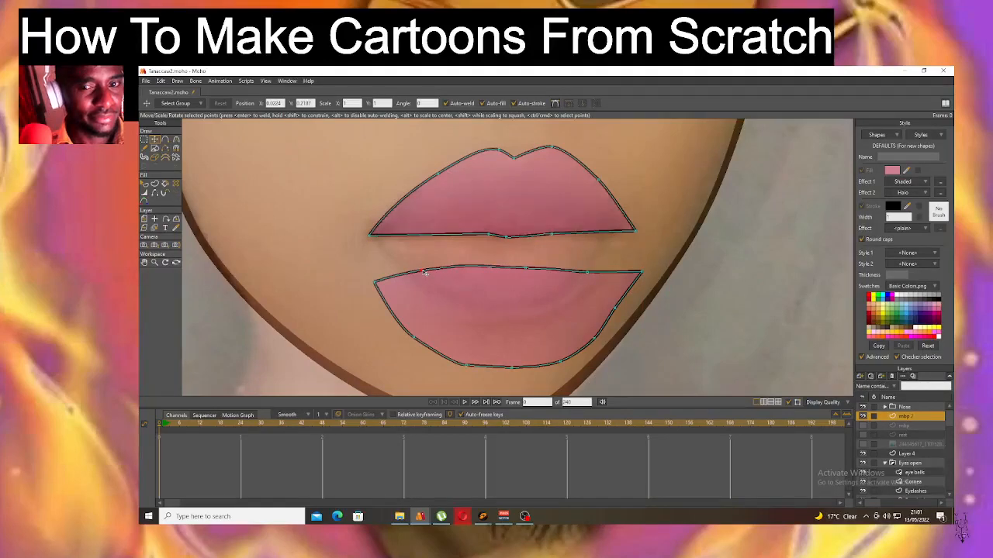
{"action": "left_click_drag", "start_coordinate": [425, 273], "coordinate": [468, 285]}
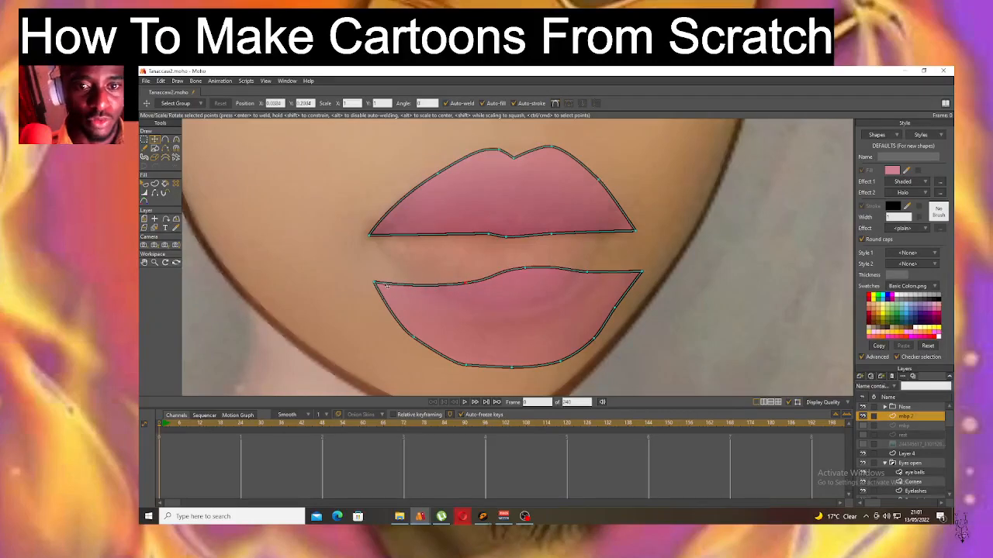
{"action": "left_click_drag", "start_coordinate": [379, 287], "coordinate": [371, 238]}
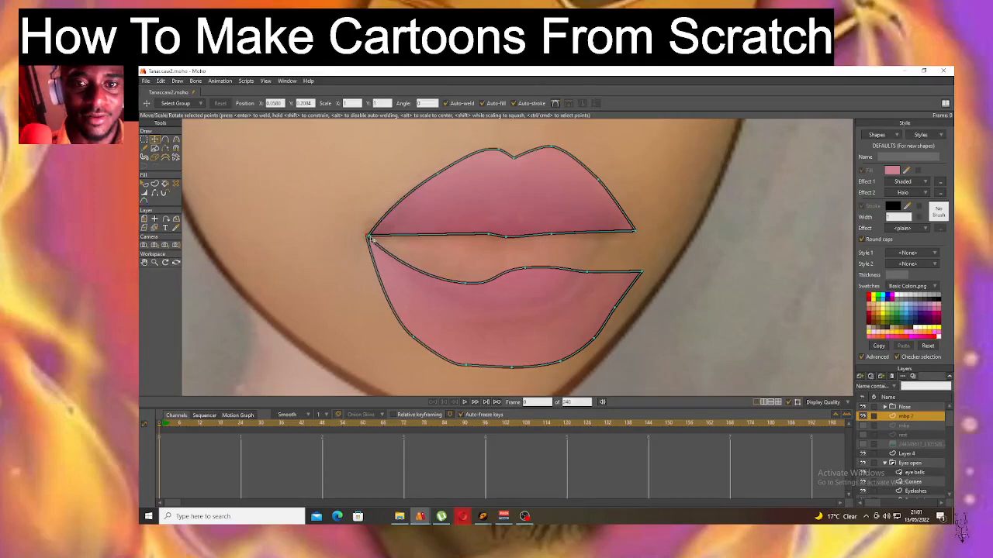
{"action": "left_click_drag", "start_coordinate": [526, 269], "coordinate": [520, 288]}
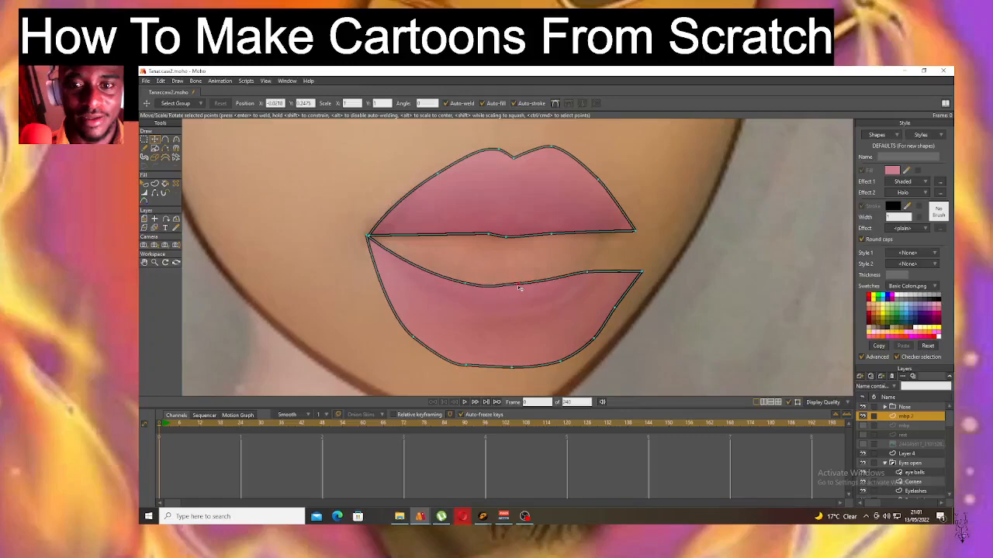
{"action": "left_click", "coordinate": [589, 273]}
{"action": "left_click_drag", "start_coordinate": [596, 275], "coordinate": [610, 294]}
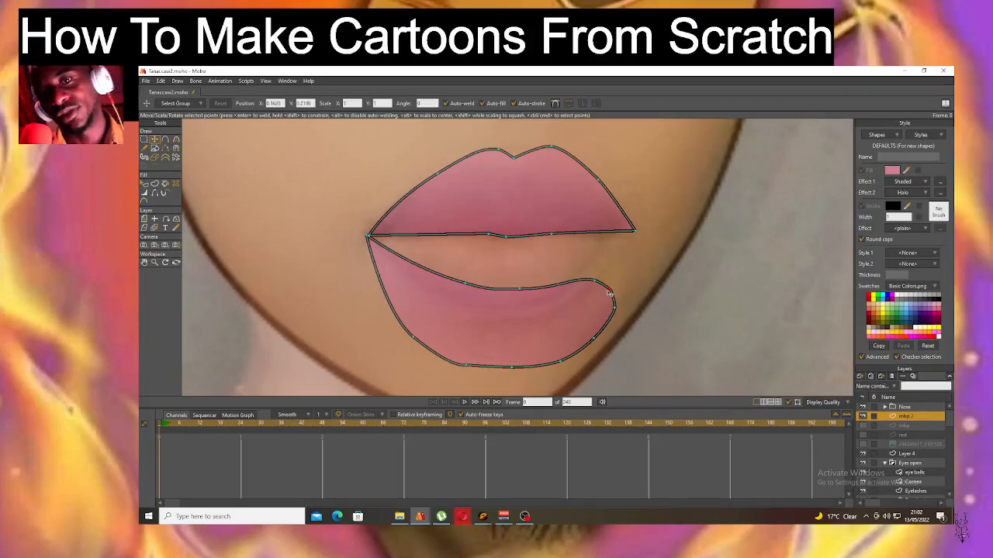
Pull the upper lip's right corner inward and round it with the Curvature tool.
{"action": "left_click_drag", "start_coordinate": [634, 231], "coordinate": [609, 226]}
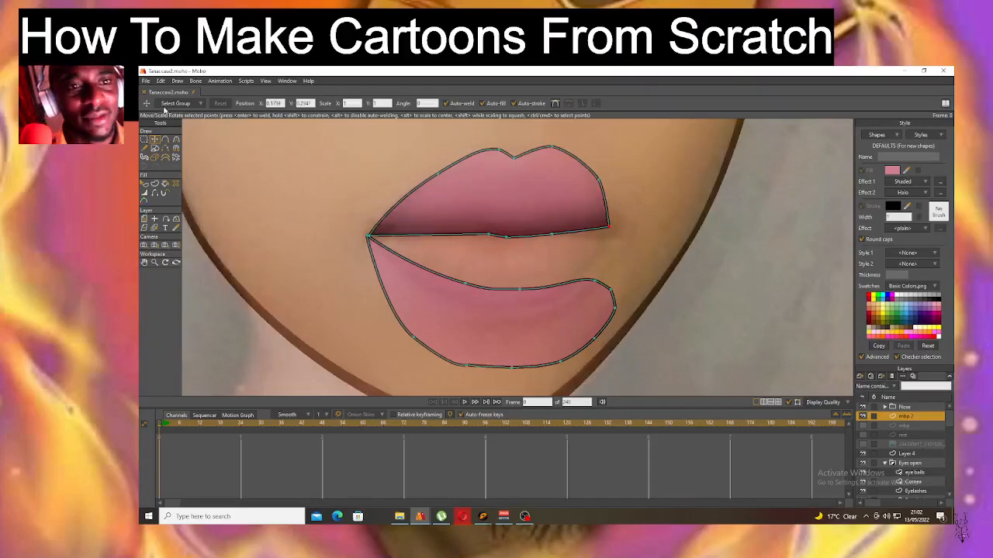
{"action": "left_click", "coordinate": [176, 140]}
{"action": "left_click_drag", "start_coordinate": [720, 241], "coordinate": [721, 186]}
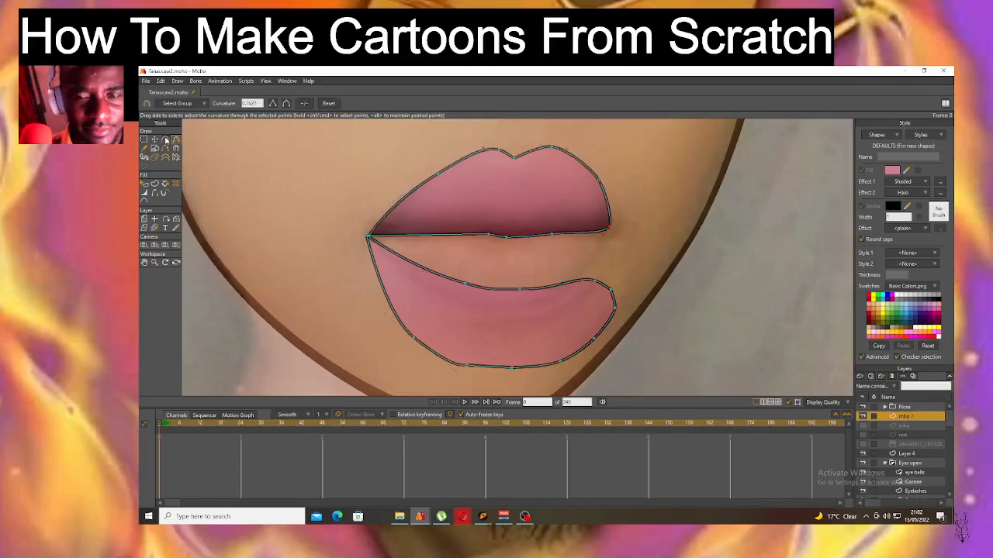
{"action": "left_click", "coordinate": [165, 140]}
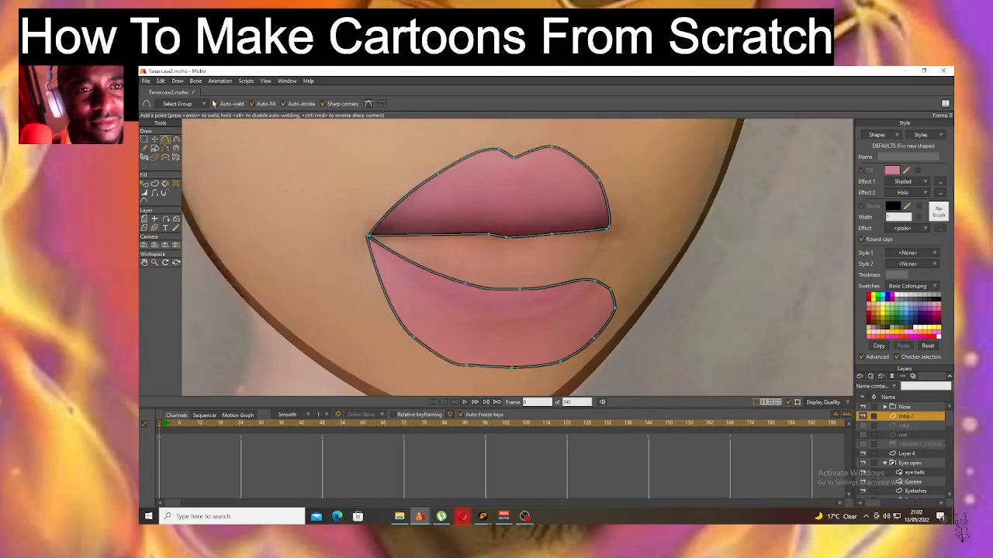
{"action": "left_click", "coordinate": [161, 81]}
{"action": "left_click", "coordinate": [167, 90]}
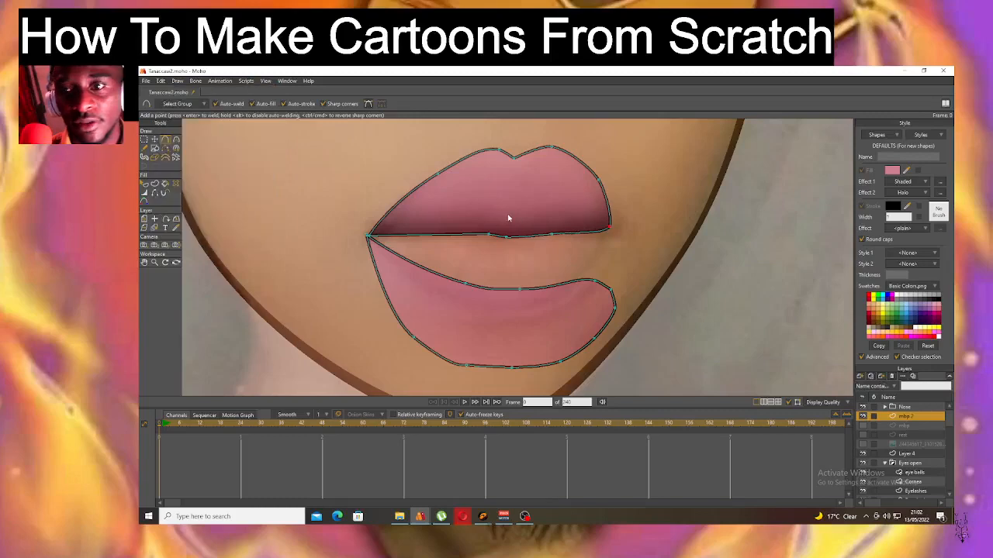
Shift the upper lip's lower-edge point right of centre toward the left, and nudge its right corner slightly outward.
{"action": "left_click", "coordinate": [154, 140]}
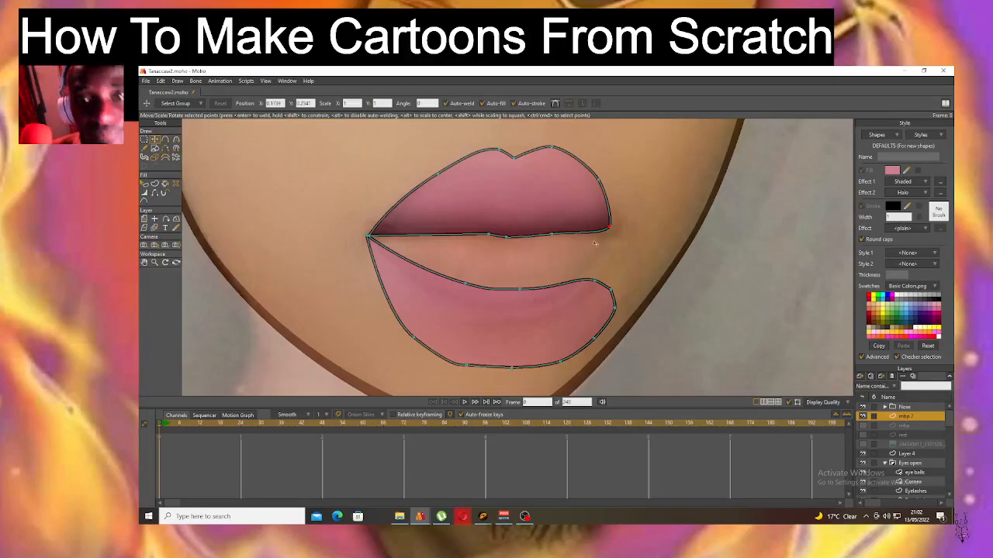
{"action": "scroll", "coordinate": [597, 244], "scroll_direction": "up", "scroll_amount": 3}
{"action": "left_click_drag", "start_coordinate": [479, 229], "coordinate": [451, 230]}
{"action": "left_click_drag", "start_coordinate": [618, 216], "coordinate": [631, 218]}
{"action": "scroll", "coordinate": [628, 217], "scroll_direction": "down", "scroll_amount": 4}
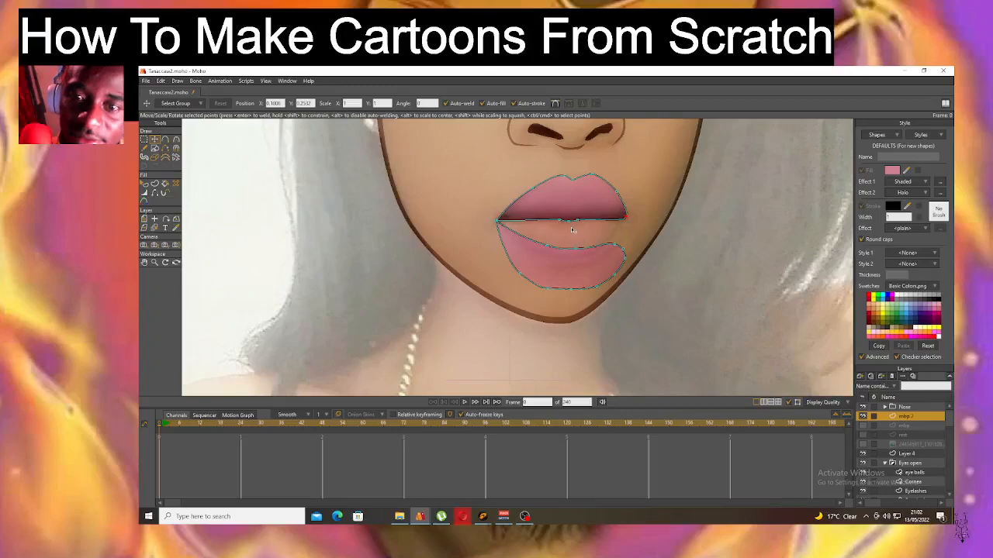
{"action": "scroll", "coordinate": [574, 230], "scroll_direction": "up", "scroll_amount": 4}
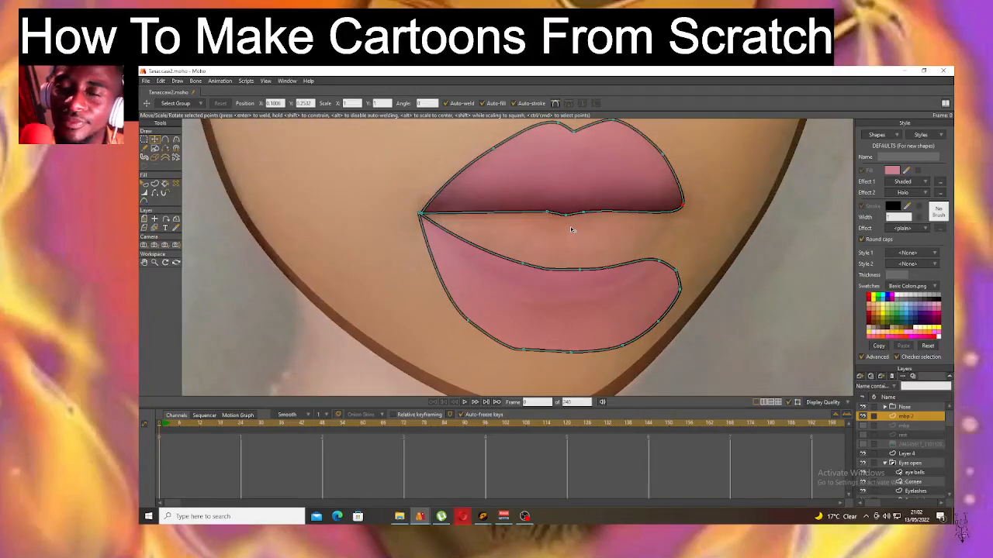
{"action": "scroll", "coordinate": [574, 233], "scroll_direction": "down", "scroll_amount": 5}
{"action": "scroll", "coordinate": [603, 256], "scroll_direction": "up", "scroll_amount": 2}
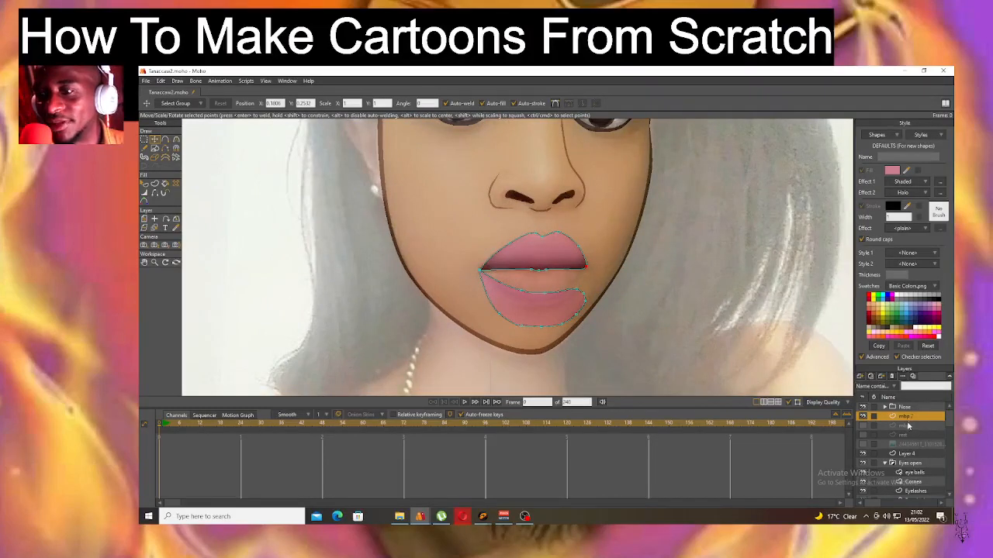
Create a vector layer directly below mbp 2 and draw a closed shape covering the opening between the lips.
{"action": "left_click", "coordinate": [908, 426]}
{"action": "left_click", "coordinate": [859, 376]}
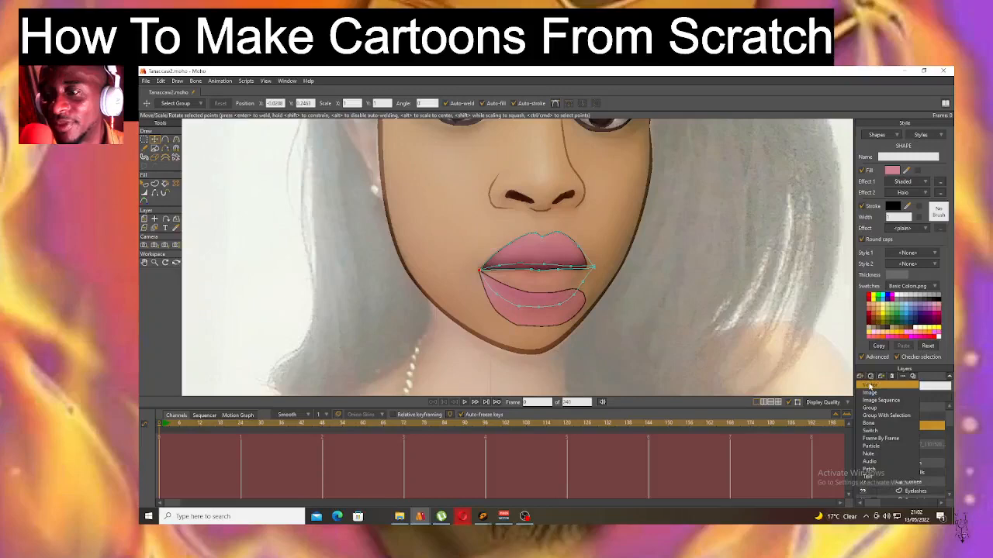
{"action": "left_click", "coordinate": [870, 385]}
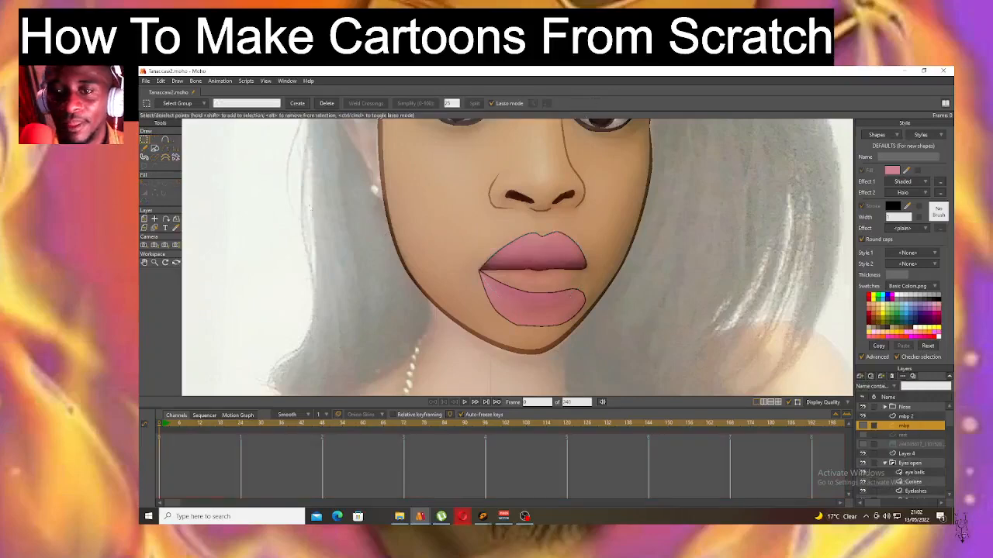
{"action": "left_click", "coordinate": [165, 140]}
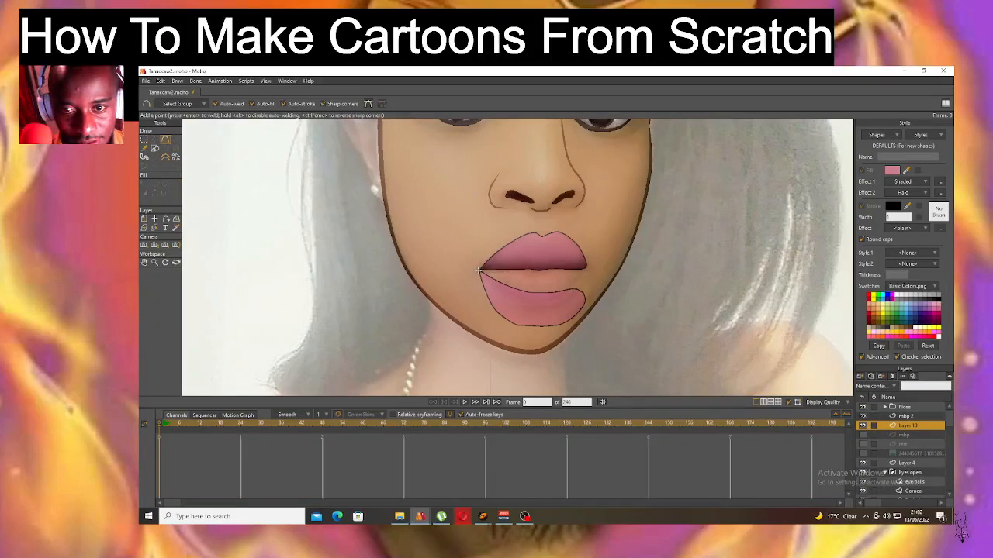
{"action": "left_click_drag", "start_coordinate": [478, 270], "coordinate": [509, 301]}
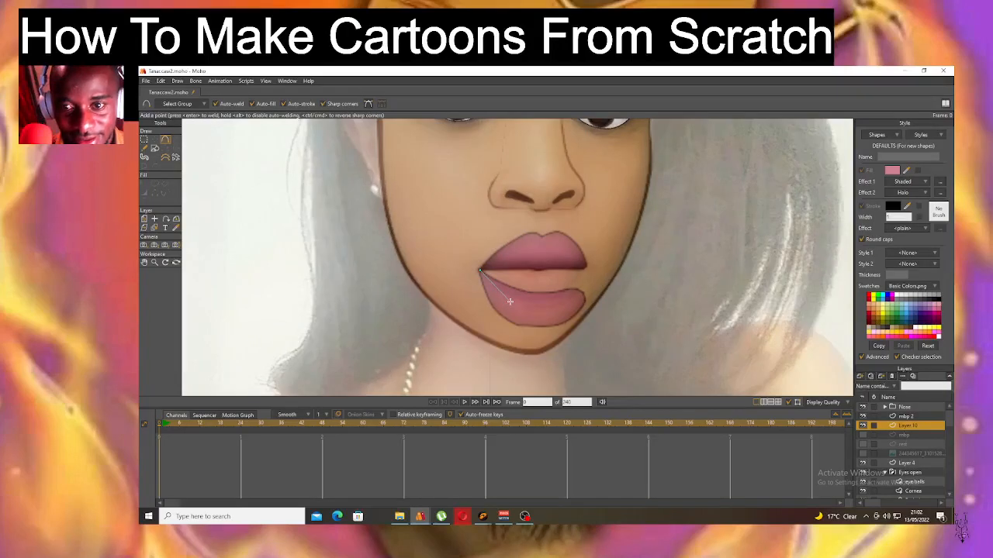
{"action": "left_click_drag", "start_coordinate": [574, 304], "coordinate": [569, 278]}
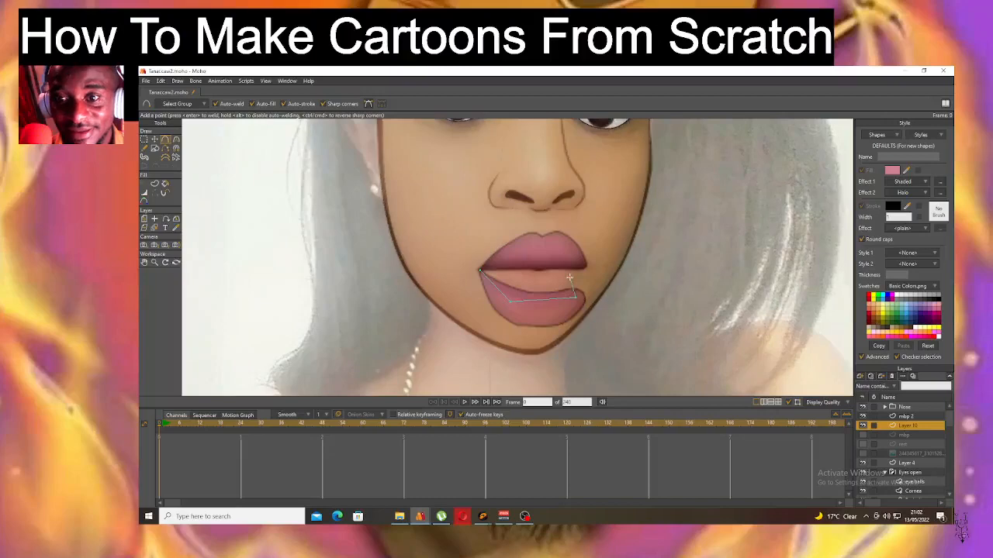
{"action": "left_click", "coordinate": [582, 263]}
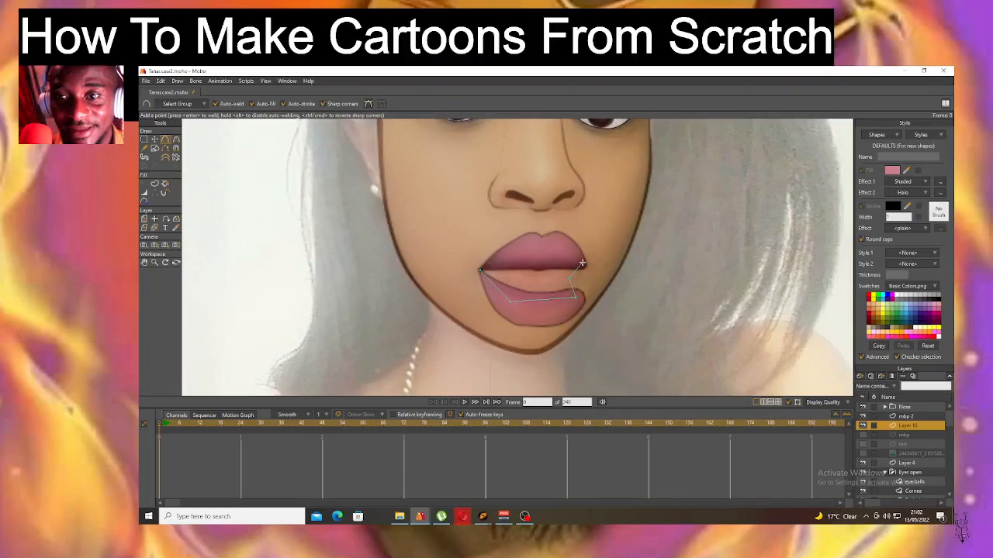
{"action": "left_click", "coordinate": [518, 256]}
{"action": "left_click", "coordinate": [481, 271]}
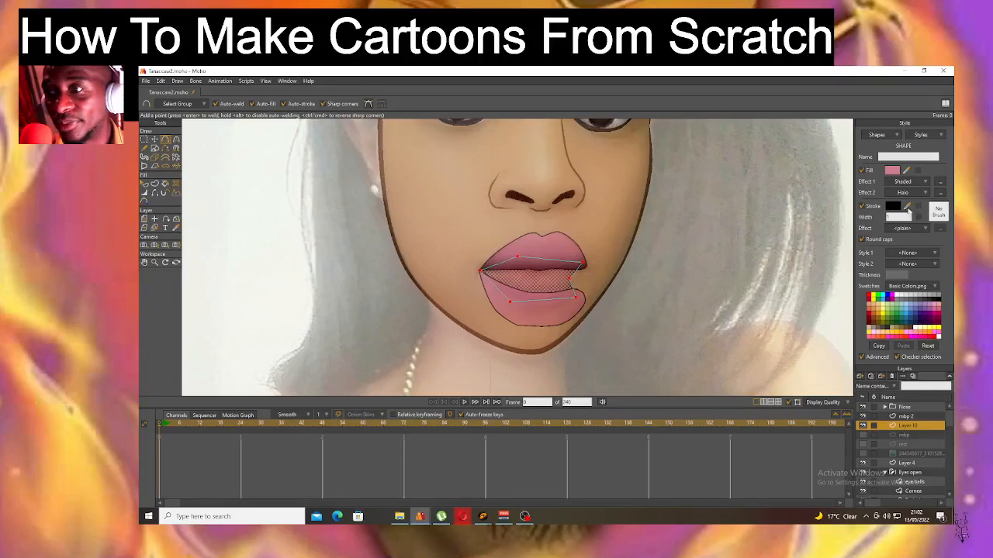
Set the mouth-opening shape's fill to a near-black red with red 15, green 0, blue 4.
{"action": "left_click", "coordinate": [892, 170]}
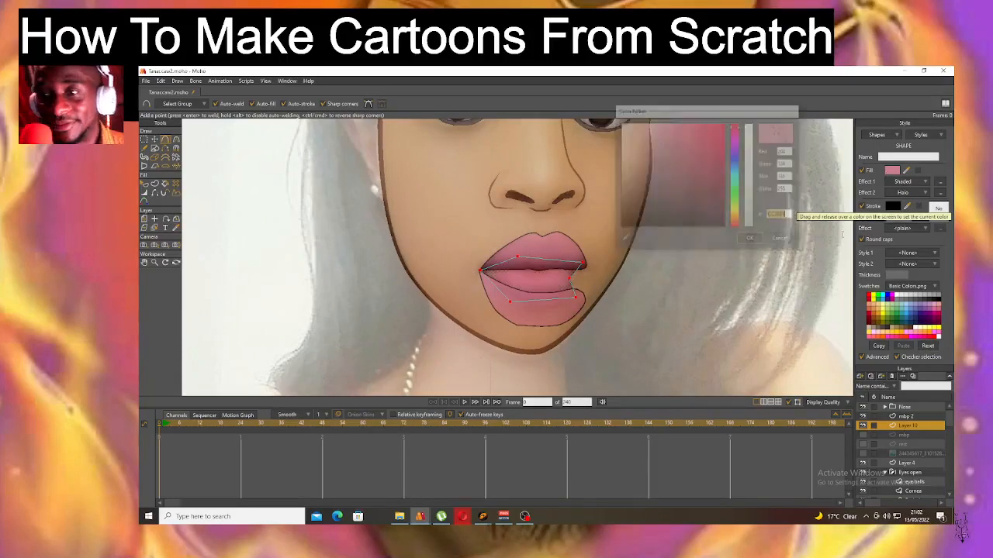
{"action": "left_click", "coordinate": [712, 209]}
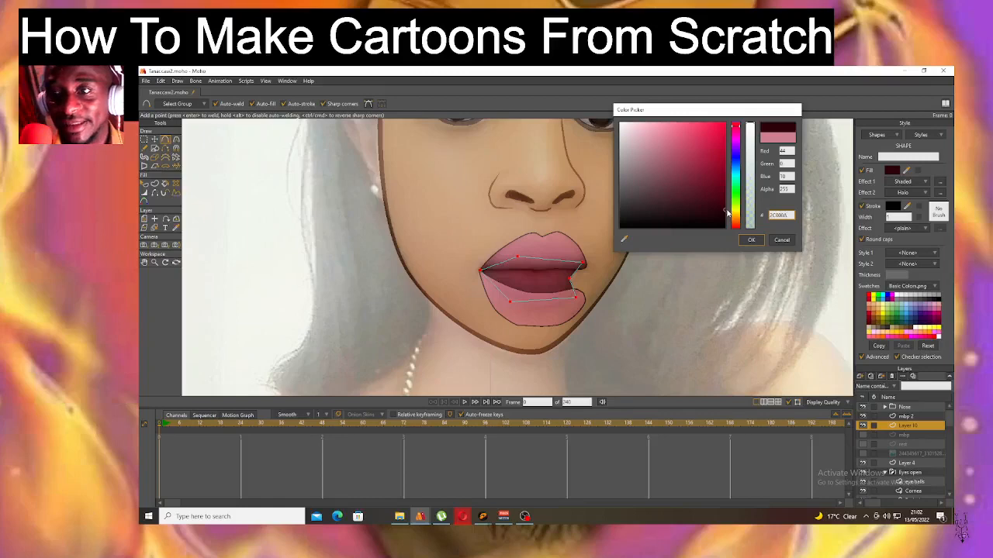
{"action": "left_click", "coordinate": [725, 218]}
{"action": "left_click_drag", "start_coordinate": [725, 219], "coordinate": [724, 225]}
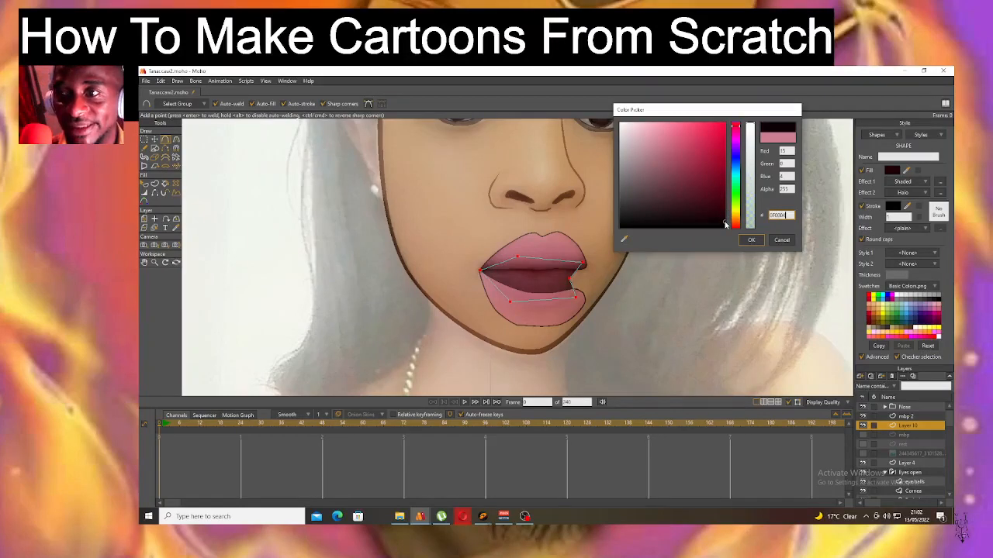
{"action": "left_click", "coordinate": [750, 241]}
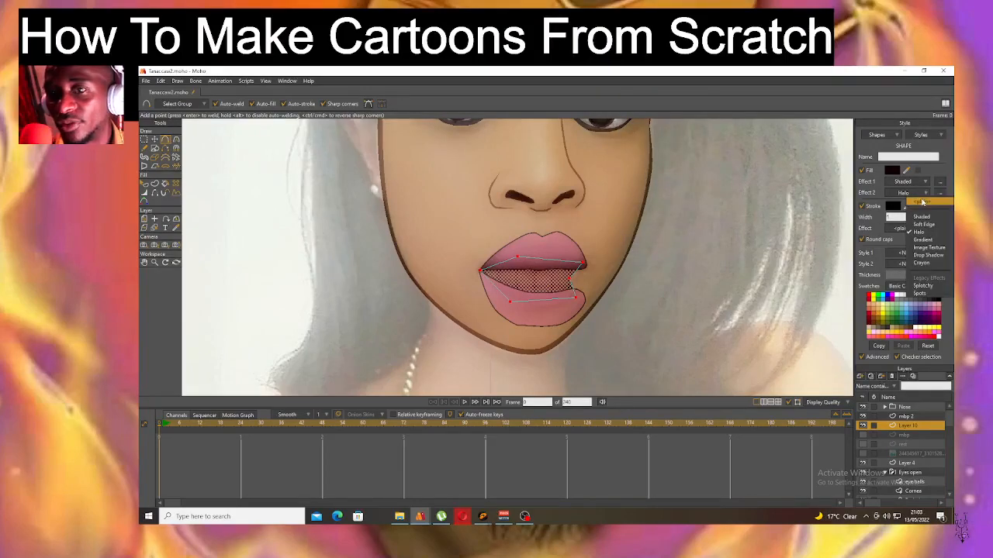
Set both fill effects of the mouth-opening shape to plain.
{"action": "left_click", "coordinate": [919, 200]}
{"action": "left_click", "coordinate": [907, 185]}
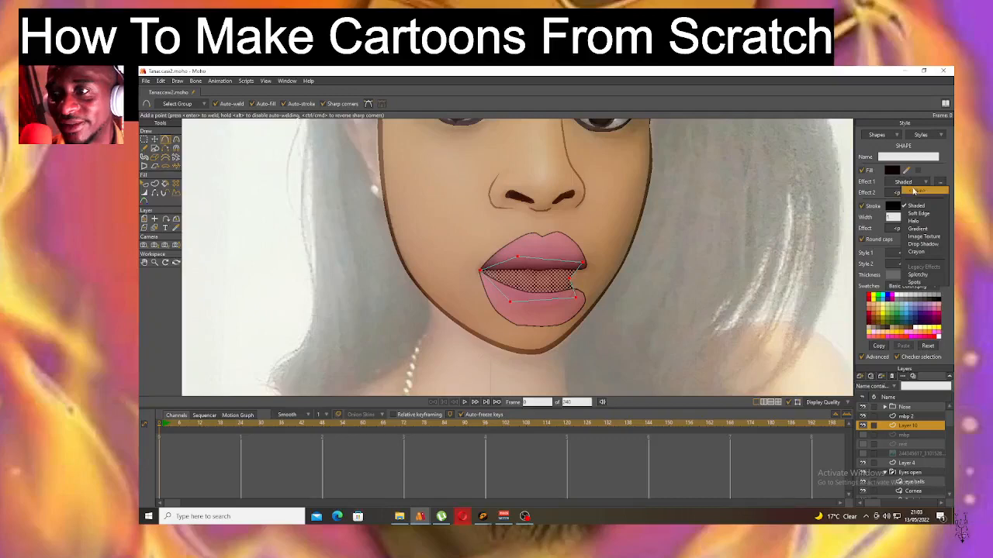
{"action": "left_click", "coordinate": [915, 191]}
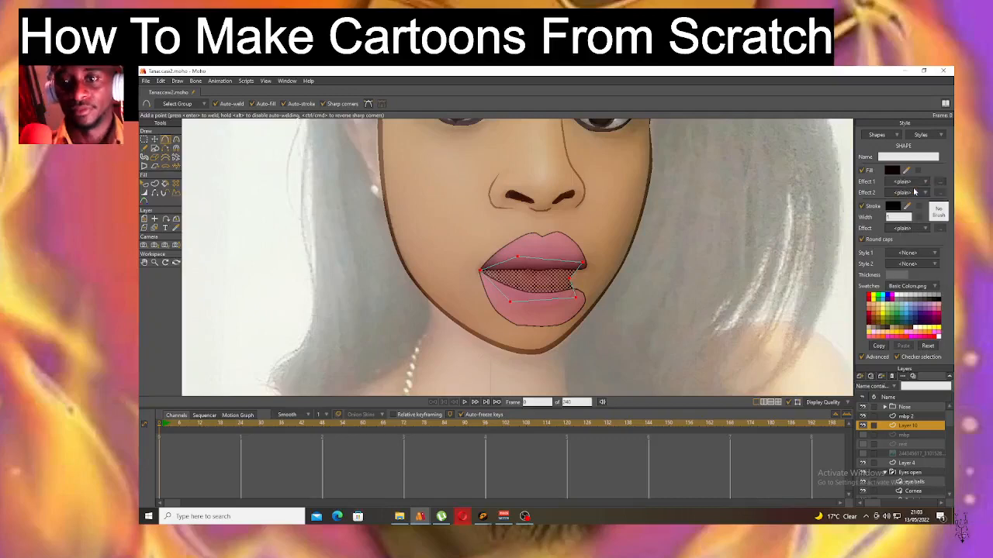
Rename the mouth-opening layer as Back of mouth and add a new vector layer above it.
{"action": "double_click", "coordinate": [916, 429]}
{"action": "type", "text": "Back of mouth"}
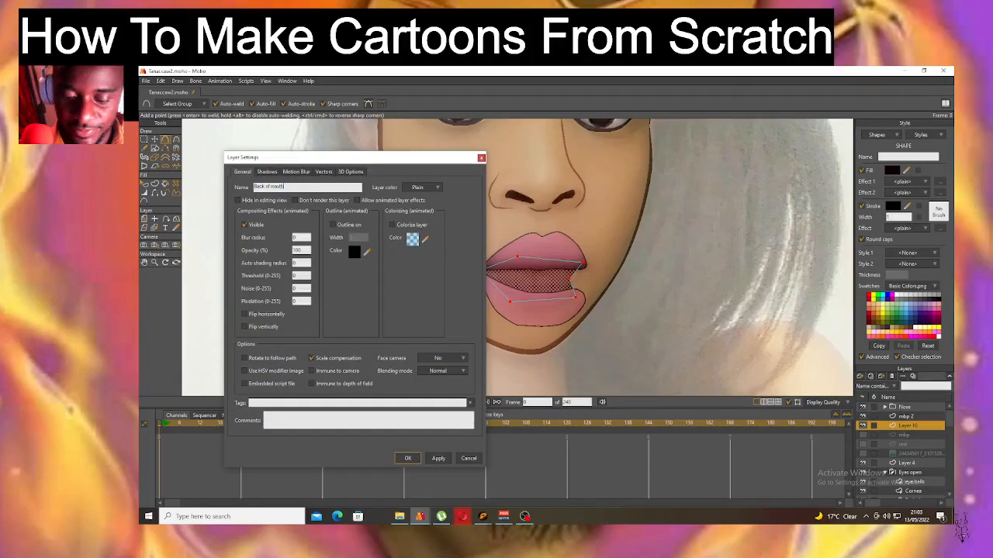
{"action": "key", "text": "Return"}
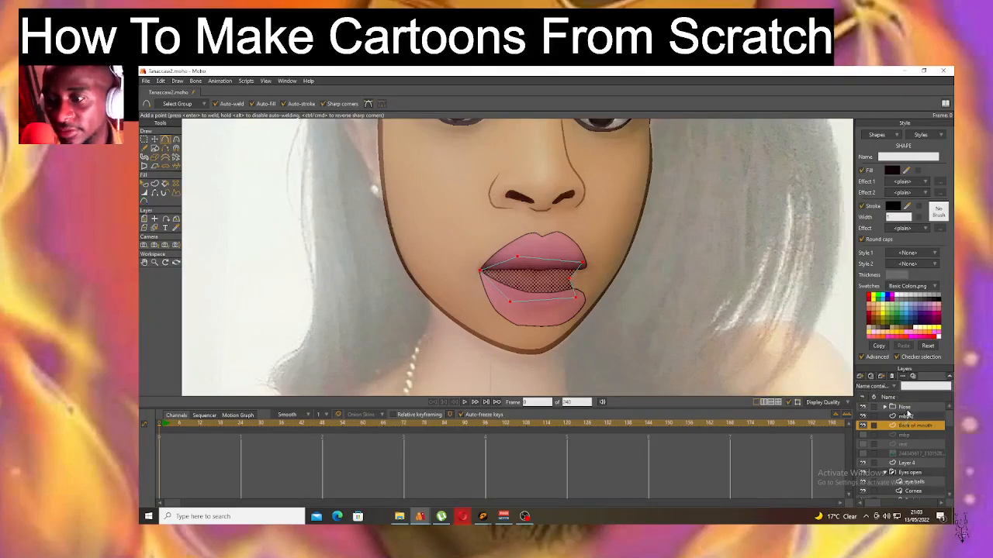
{"action": "left_click", "coordinate": [860, 376]}
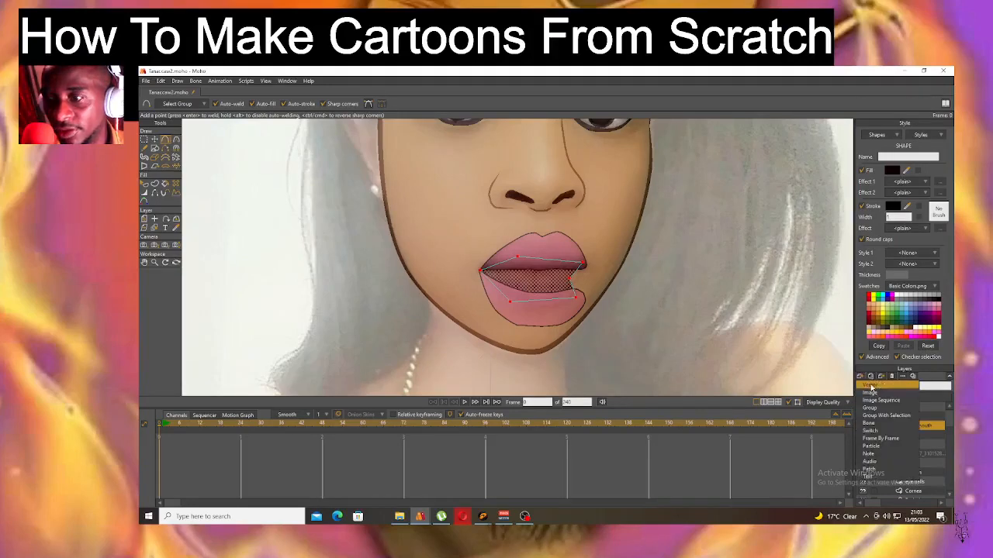
{"action": "left_click", "coordinate": [870, 386]}
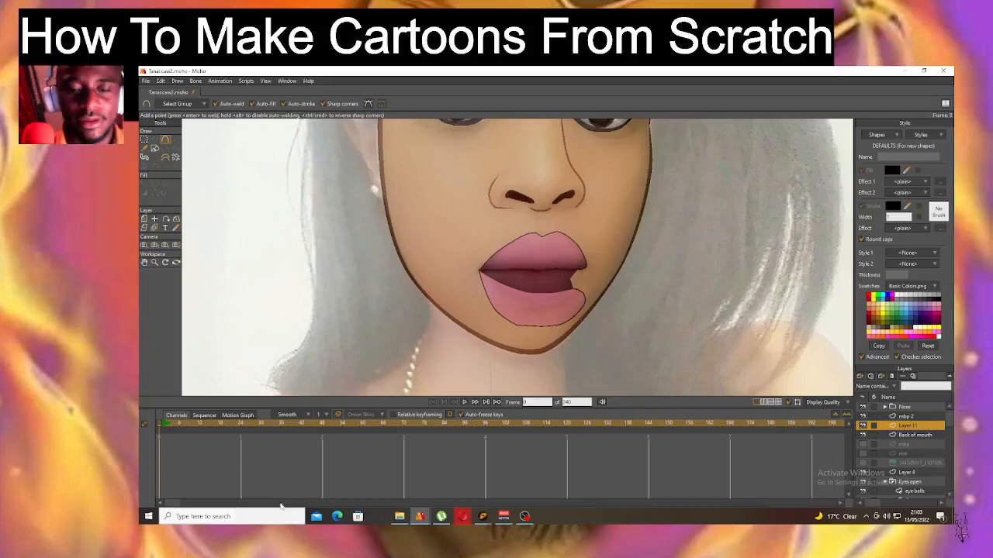
Switch to the Opera browser and look through the portrait subject's Facebook photos for a mouth reference.
{"action": "left_click", "coordinate": [465, 516]}
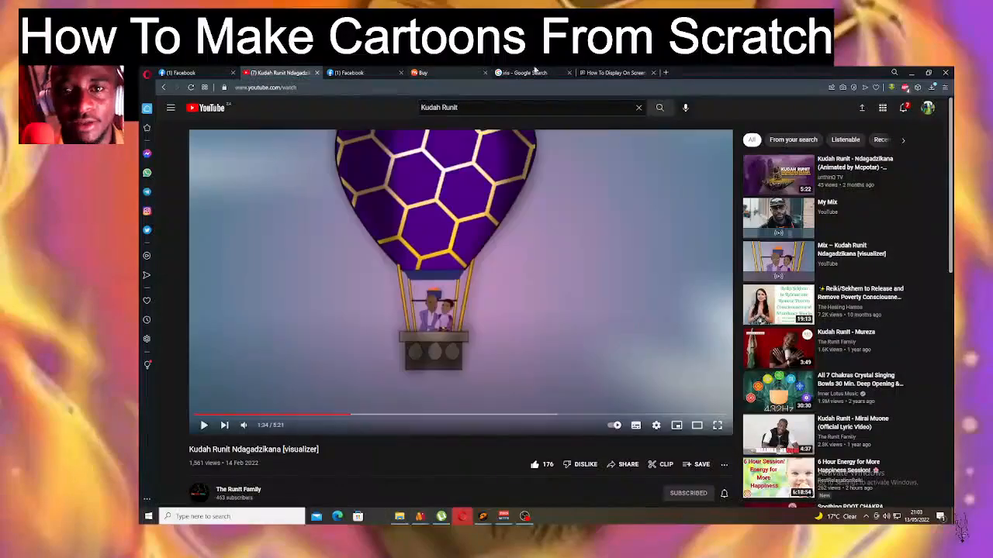
{"action": "left_click", "coordinate": [378, 72]}
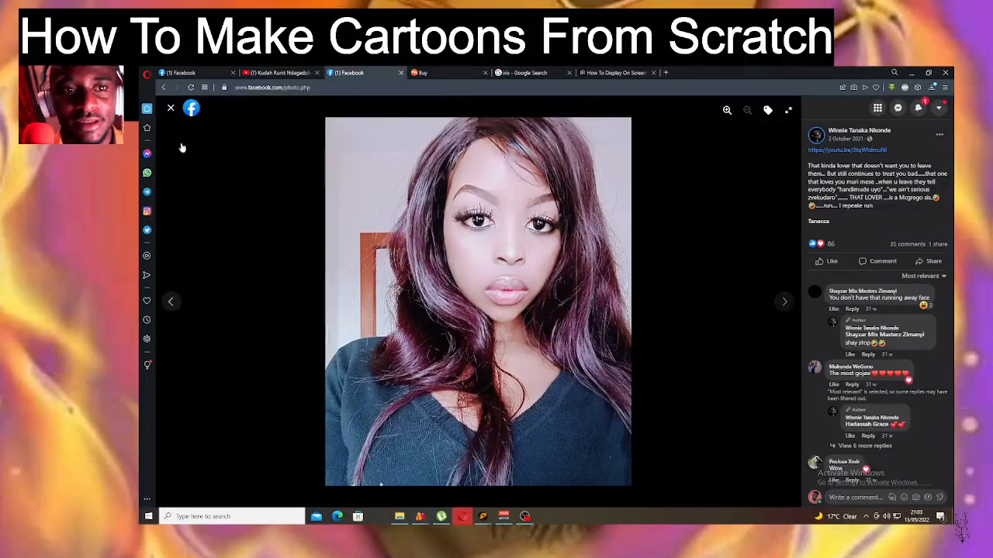
{"action": "key", "text": "Escape"}
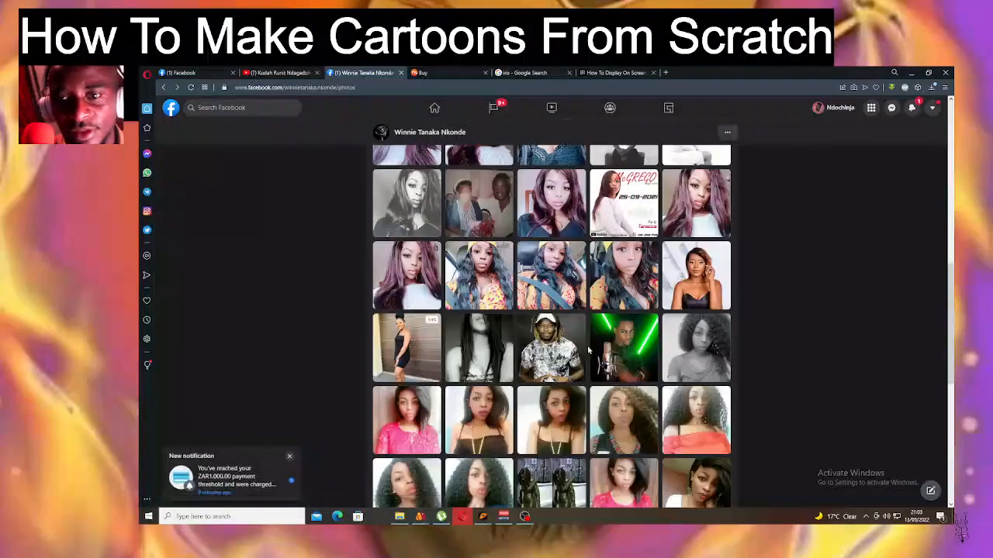
{"action": "scroll", "coordinate": [574, 403], "scroll_direction": "down", "scroll_amount": 2}
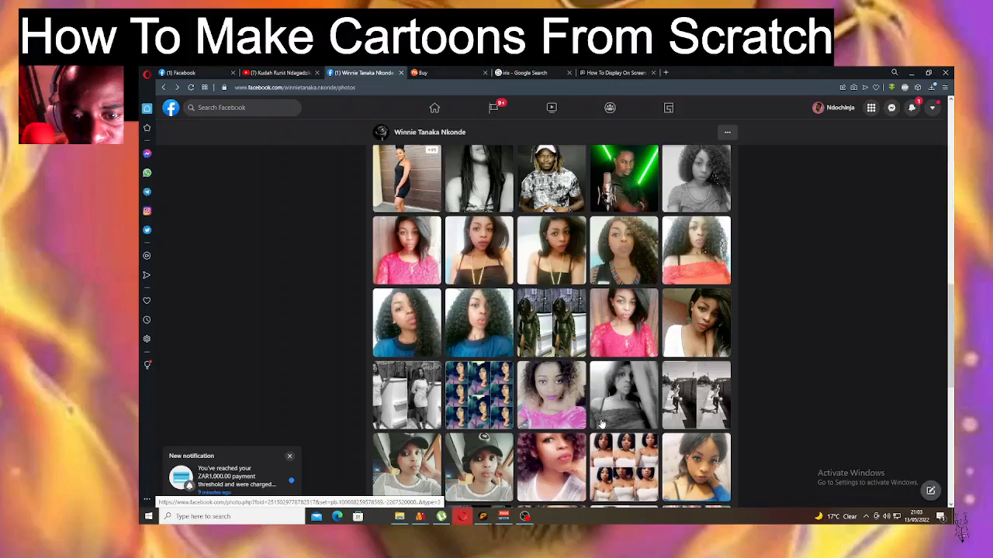
Search Google Images for "someone talking" in a new browser tab.
{"action": "left_click", "coordinate": [425, 72]}
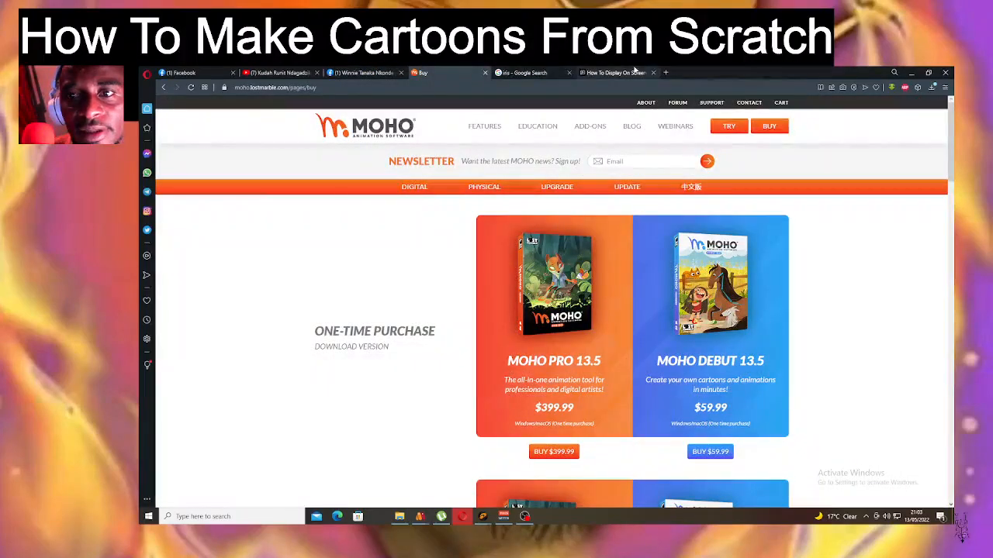
{"action": "left_click", "coordinate": [620, 72]}
{"action": "left_click", "coordinate": [665, 72]}
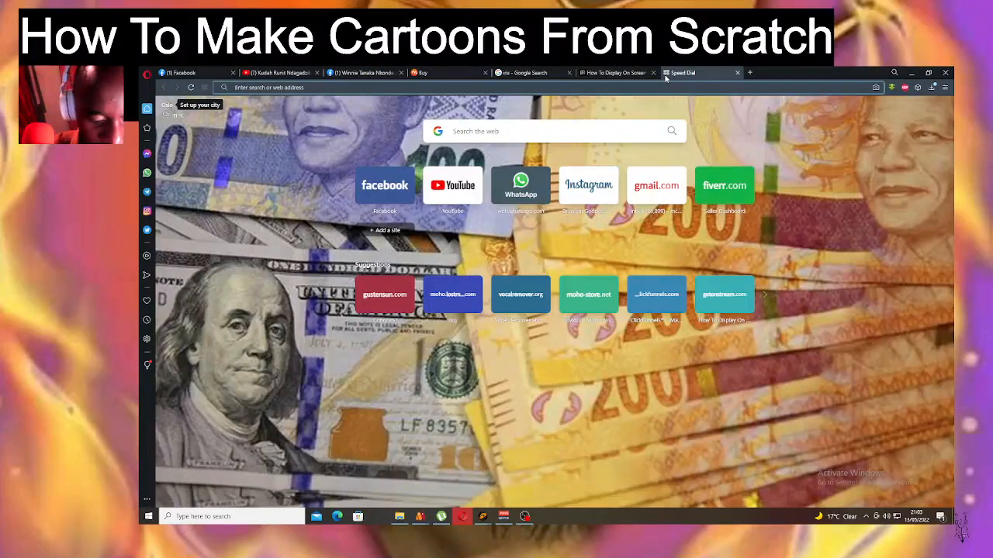
{"action": "type", "text": "someone"}
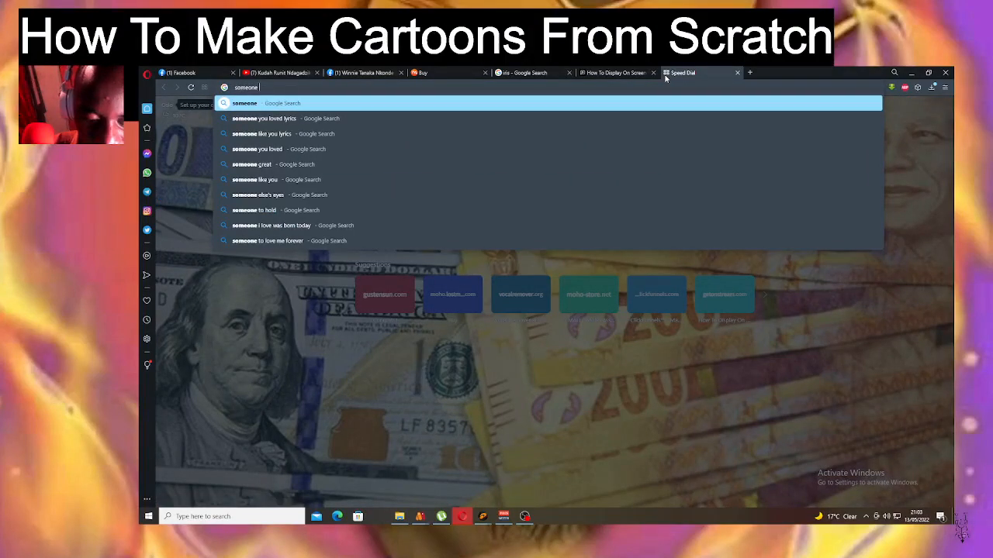
{"action": "type", "text": " talk"}
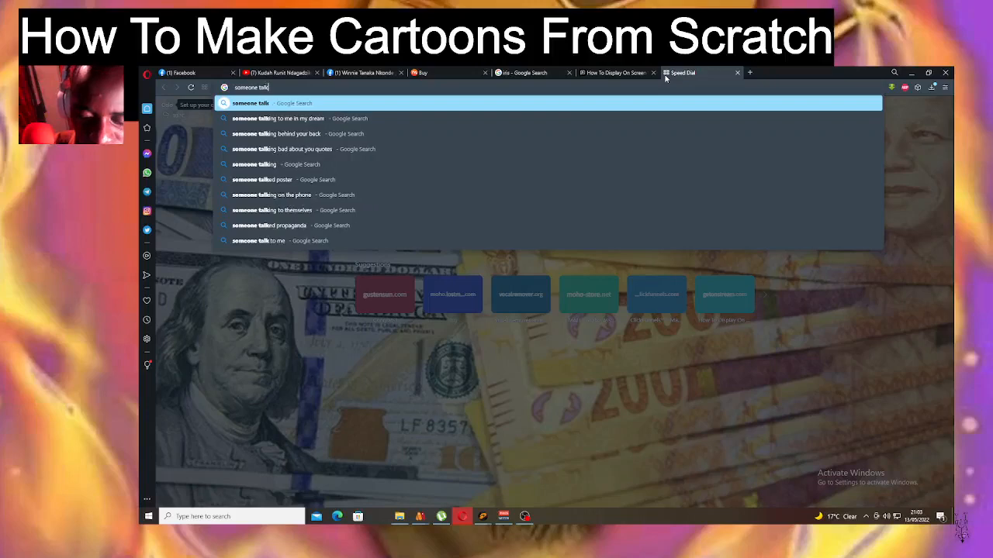
{"action": "type", "text": "ing"}
{"action": "key", "text": "Return"}
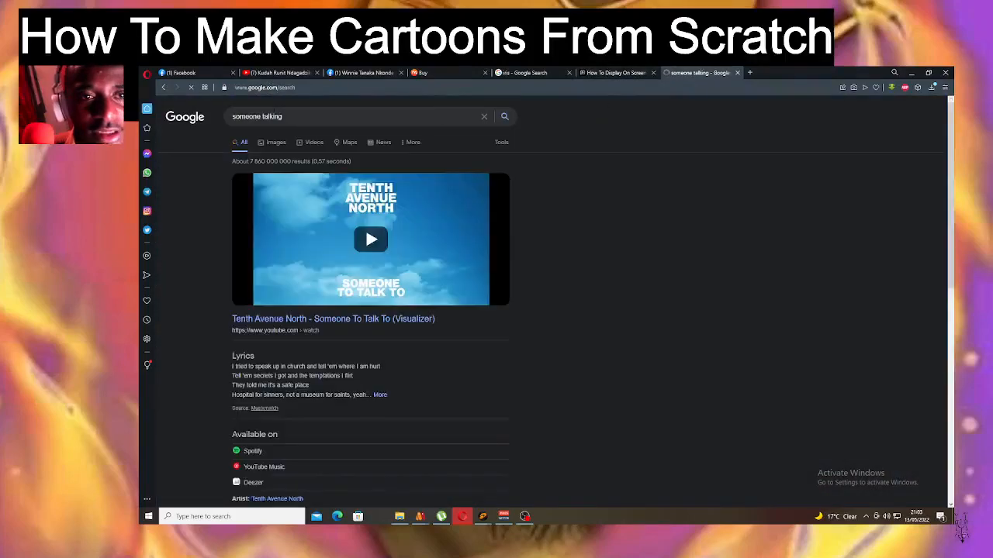
{"action": "left_click", "coordinate": [273, 143]}
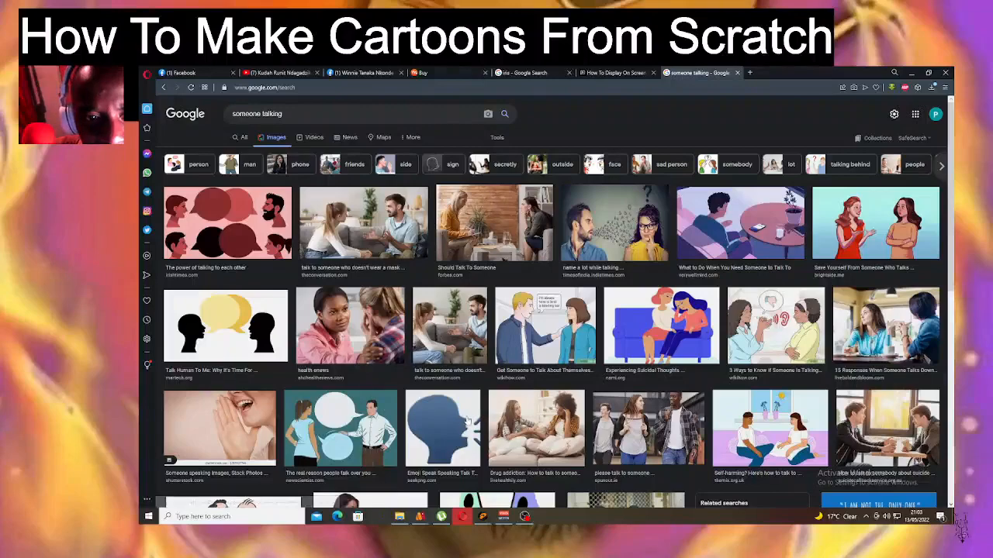
Preview the stock photo of a woman calling out behind her hand, and switch back to the portrait in Moho.
{"action": "left_click", "coordinate": [249, 412]}
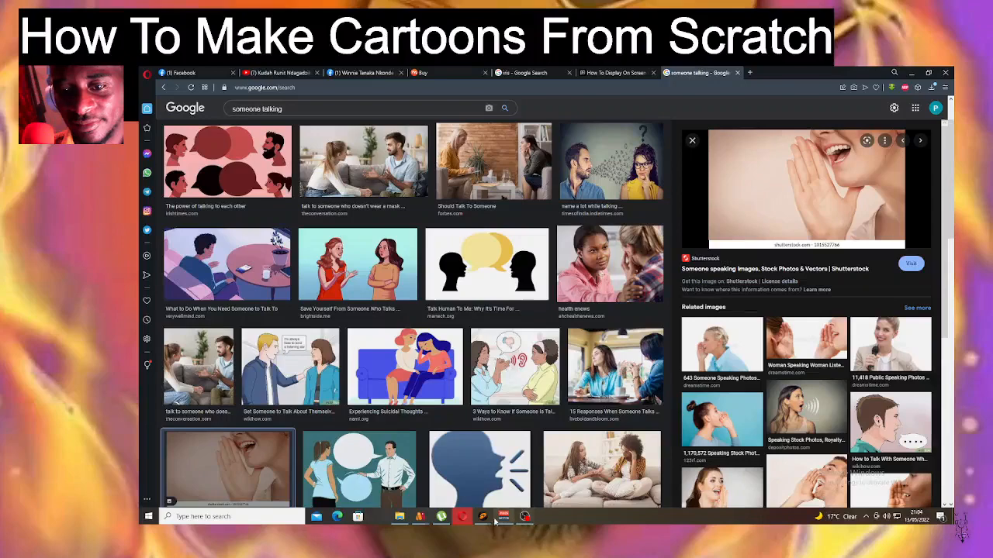
{"action": "mouse_move", "coordinate": [423, 518]}
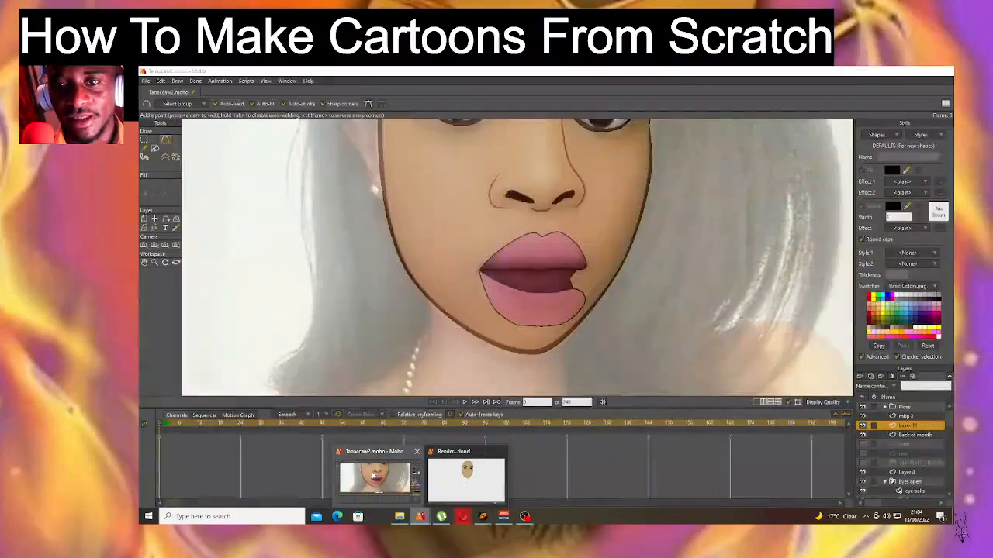
{"action": "left_click", "coordinate": [374, 477]}
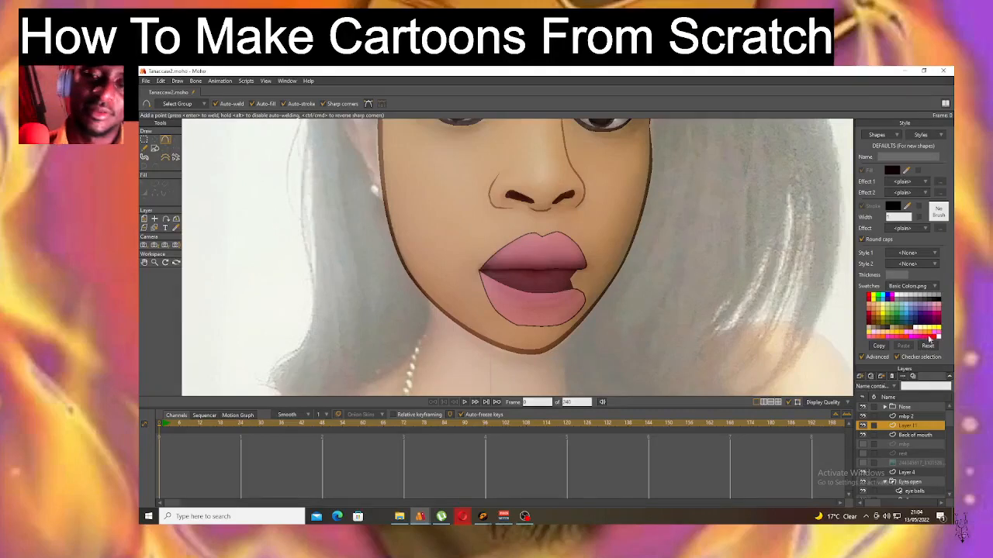
Draw a narrow upper-teeth shape across the mouth opening from its left corner, with a white fill and no stroke.
{"action": "scroll", "coordinate": [549, 224], "scroll_direction": "down", "scroll_amount": 5}
{"action": "scroll", "coordinate": [525, 199], "scroll_direction": "up", "scroll_amount": 6}
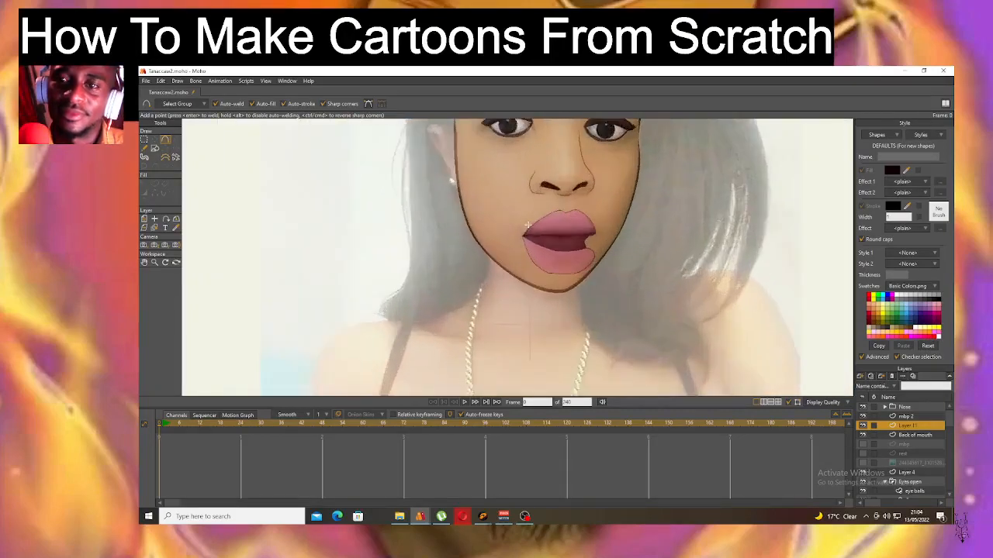
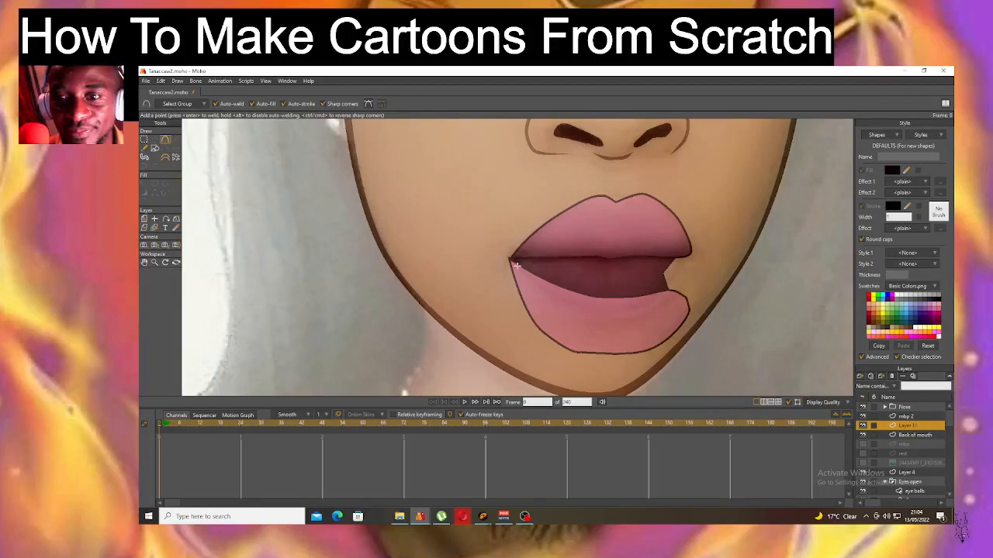
{"action": "mouse_move", "coordinate": [515, 265]}
{"action": "left_mouse_down"}
{"action": "mouse_move", "coordinate": [680, 268]}
{"action": "mouse_move", "coordinate": [680, 252]}
{"action": "mouse_move", "coordinate": [529, 247]}
{"action": "mouse_move", "coordinate": [508, 259]}
{"action": "mouse_move", "coordinate": [515, 264]}
{"action": "left_mouse_up"}
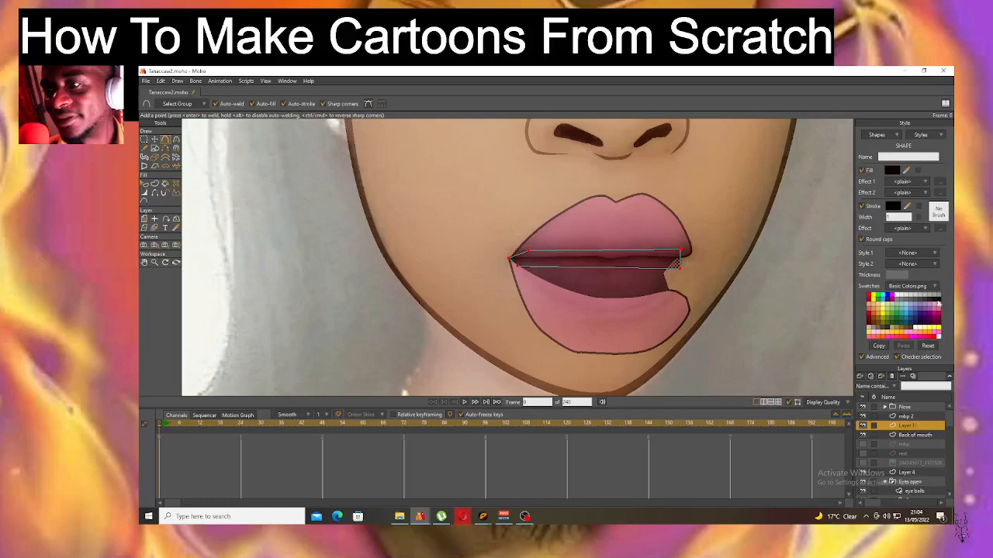
{"action": "left_click", "coordinate": [940, 337]}
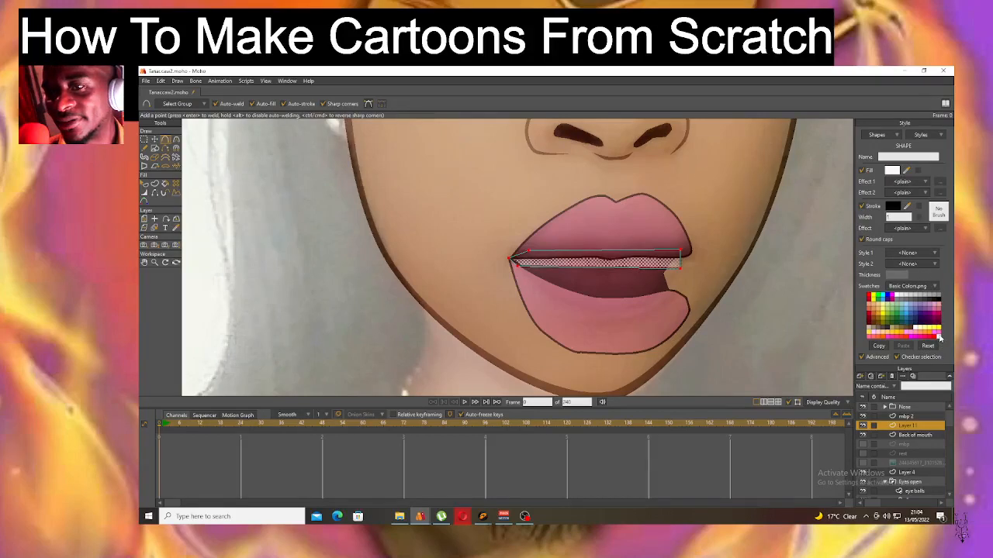
{"action": "left_click", "coordinate": [861, 207]}
{"action": "scroll", "coordinate": [502, 252], "scroll_direction": "down", "scroll_amount": 3}
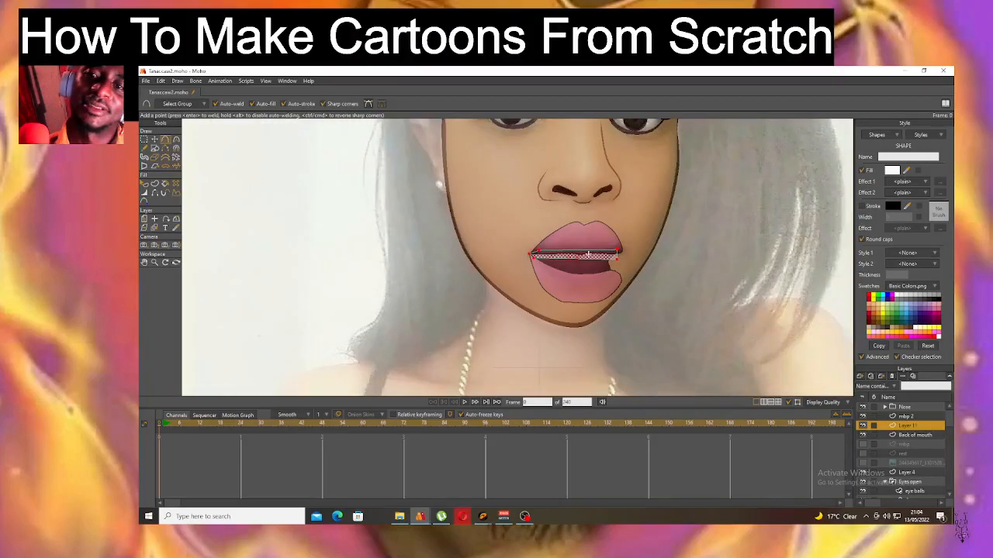
Reposition the points at the right end of the teeth shape to slant that end inward and deepen it.
{"action": "scroll", "coordinate": [661, 272], "scroll_direction": "up", "scroll_amount": 3}
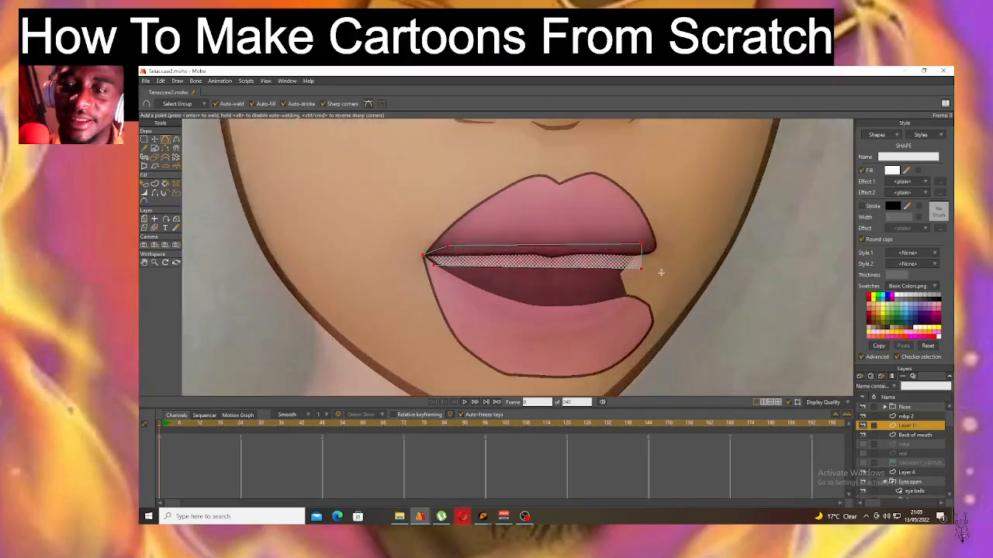
{"action": "left_click", "coordinate": [154, 139]}
{"action": "left_click", "coordinate": [252, 309]}
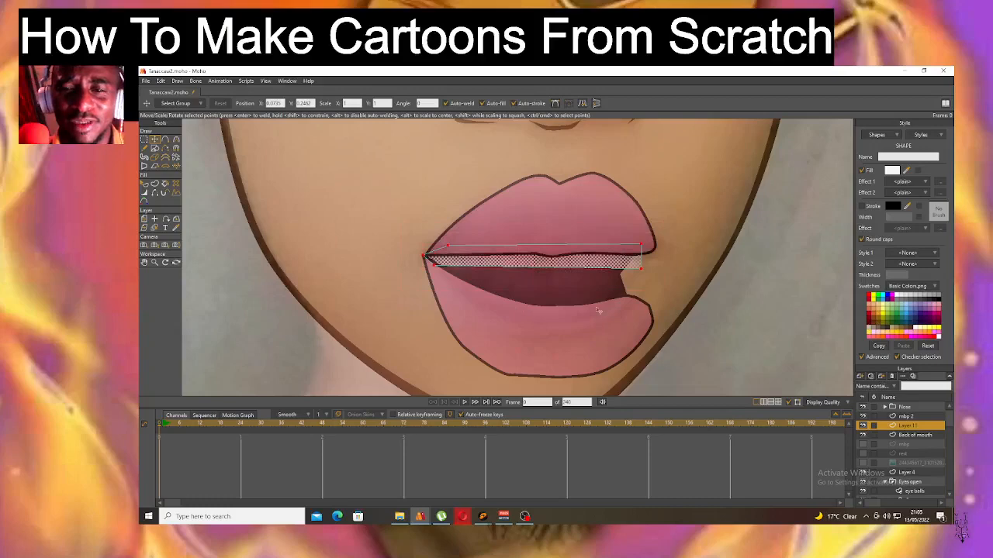
{"action": "left_click_drag", "start_coordinate": [641, 268], "coordinate": [637, 245]}
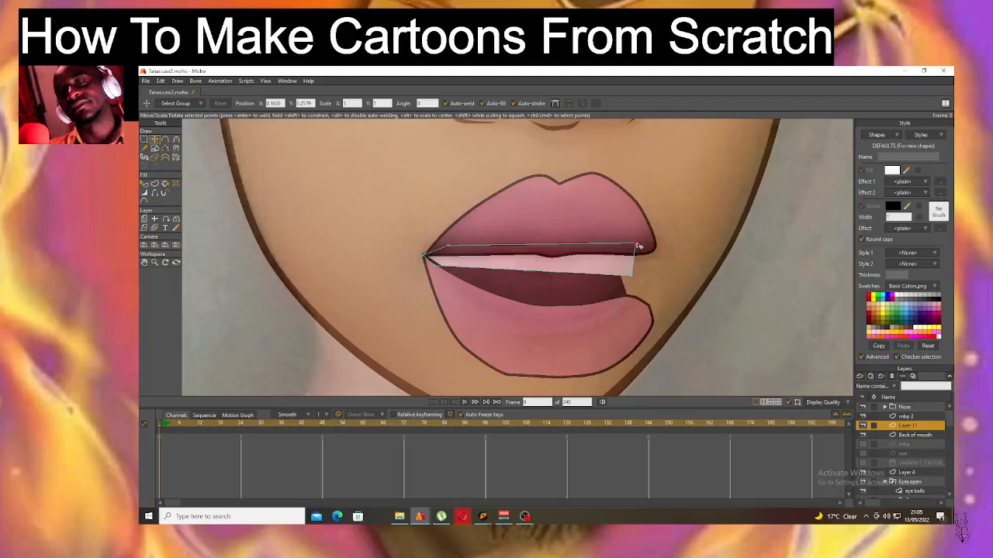
Add a point midway along the teeth's lower edge, pull it slightly down and curve the edge through it.
{"action": "left_click", "coordinate": [165, 140]}
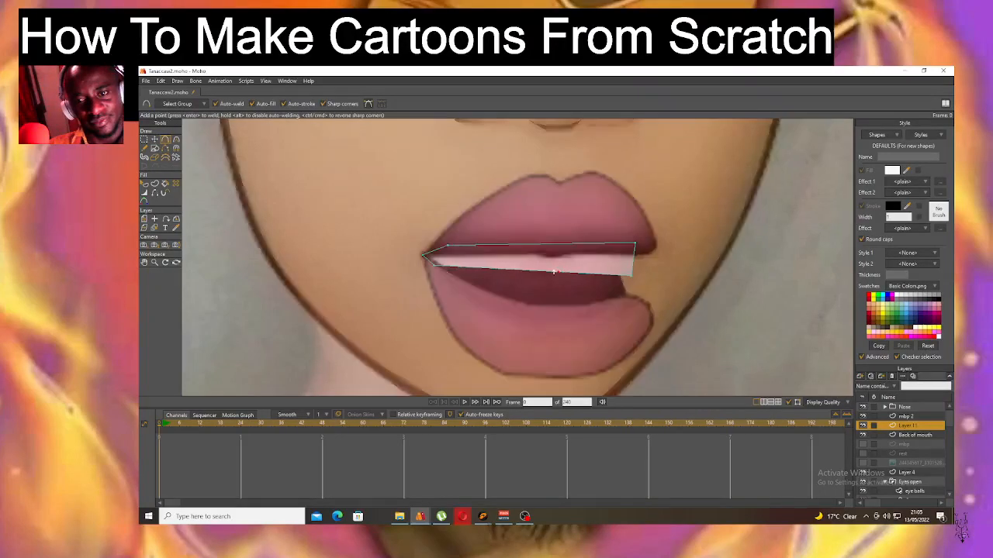
{"action": "left_click", "coordinate": [155, 140]}
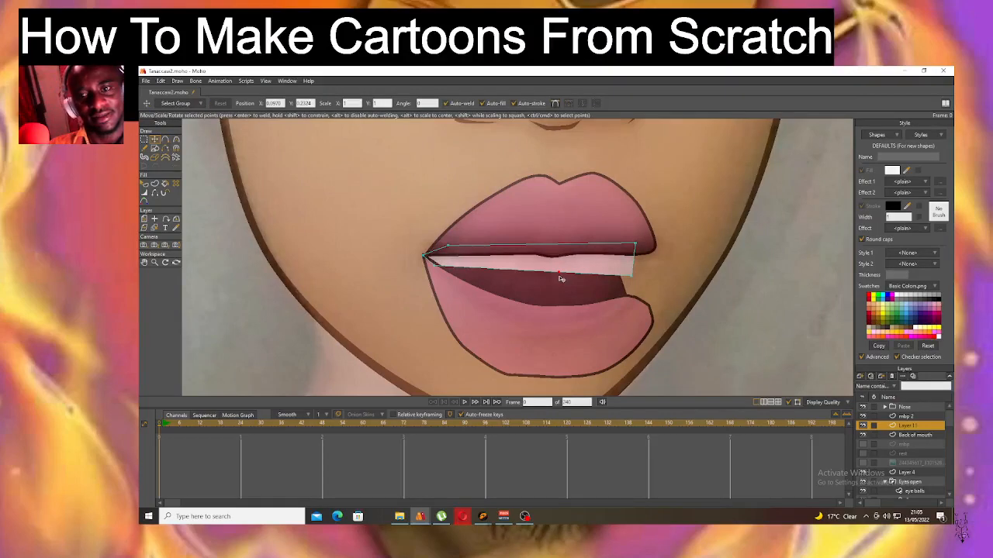
{"action": "left_click_drag", "start_coordinate": [560, 273], "coordinate": [568, 280]}
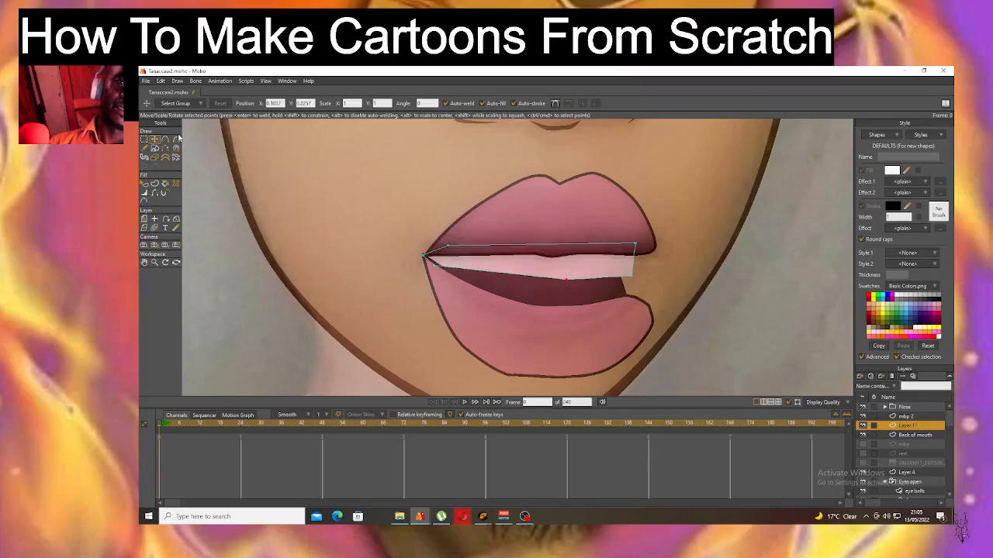
{"action": "left_click", "coordinate": [569, 282]}
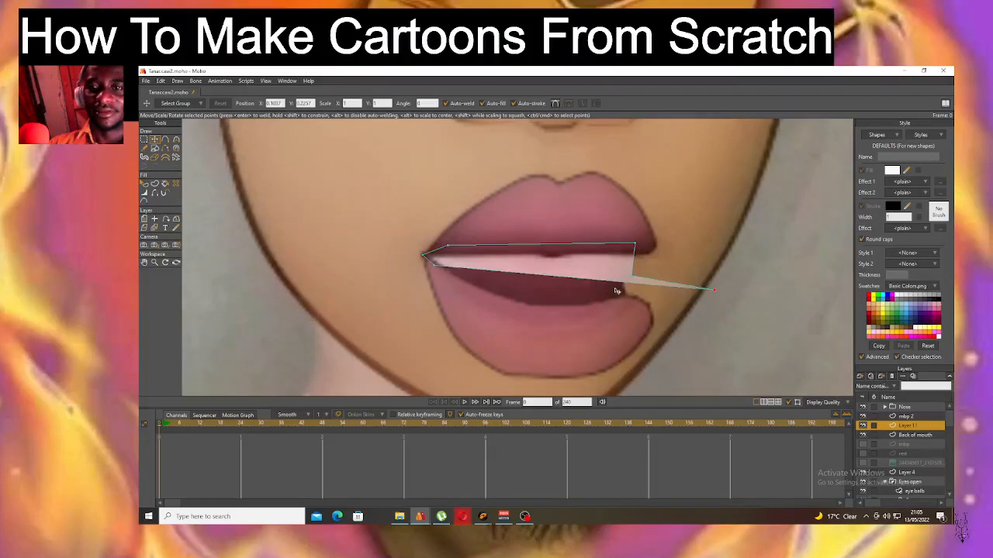
{"action": "left_click_drag", "start_coordinate": [566, 281], "coordinate": [559, 283]}
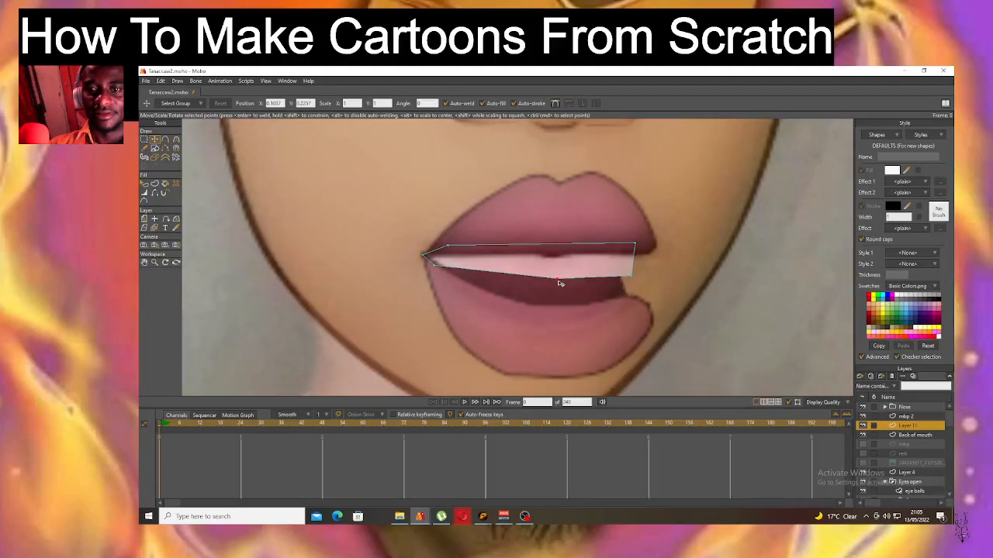
{"action": "left_click", "coordinate": [176, 139]}
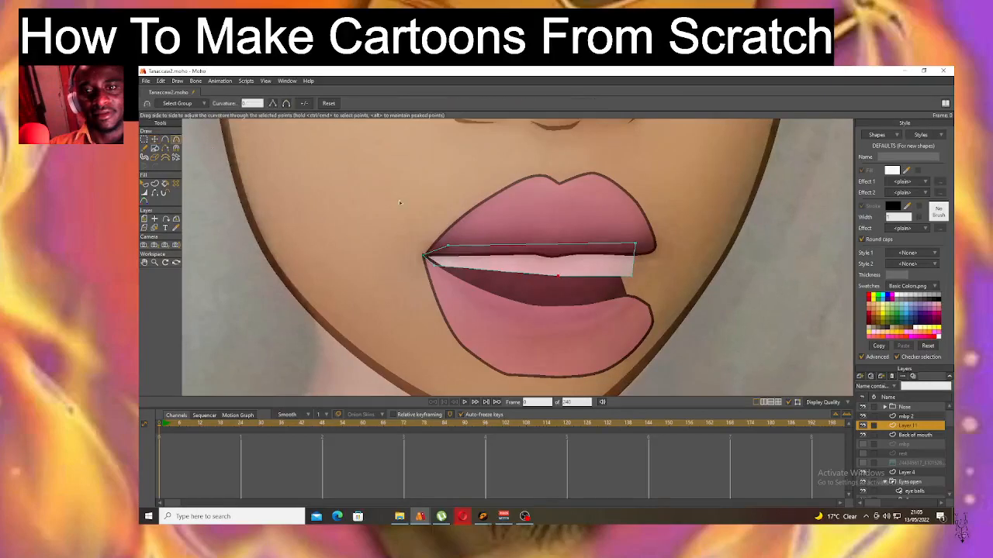
{"action": "left_click_drag", "start_coordinate": [557, 277], "coordinate": [612, 287]}
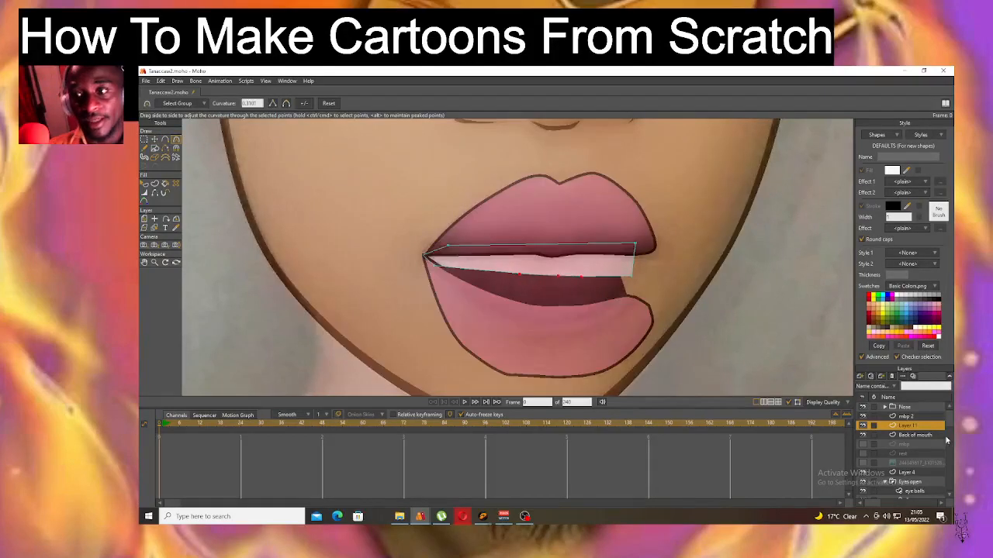
Rename the layer holding the white tooth shape as teeth.
{"action": "double_click", "coordinate": [912, 417]}
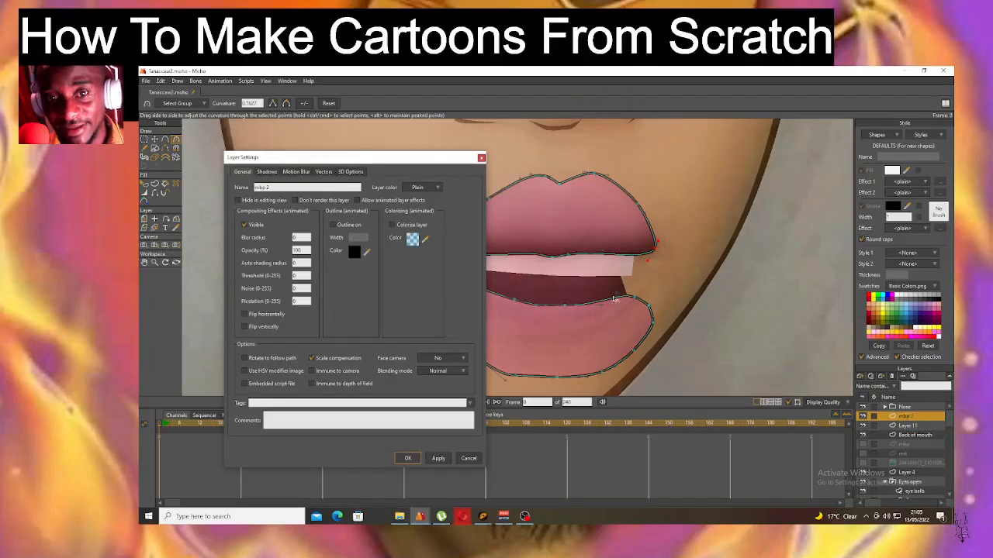
{"action": "left_click", "coordinate": [481, 158]}
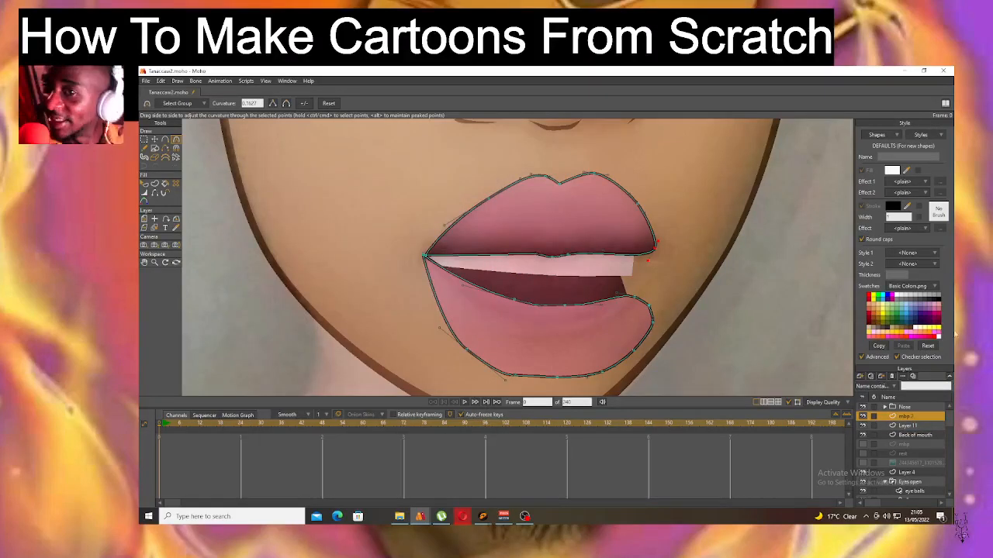
{"action": "left_click", "coordinate": [917, 436]}
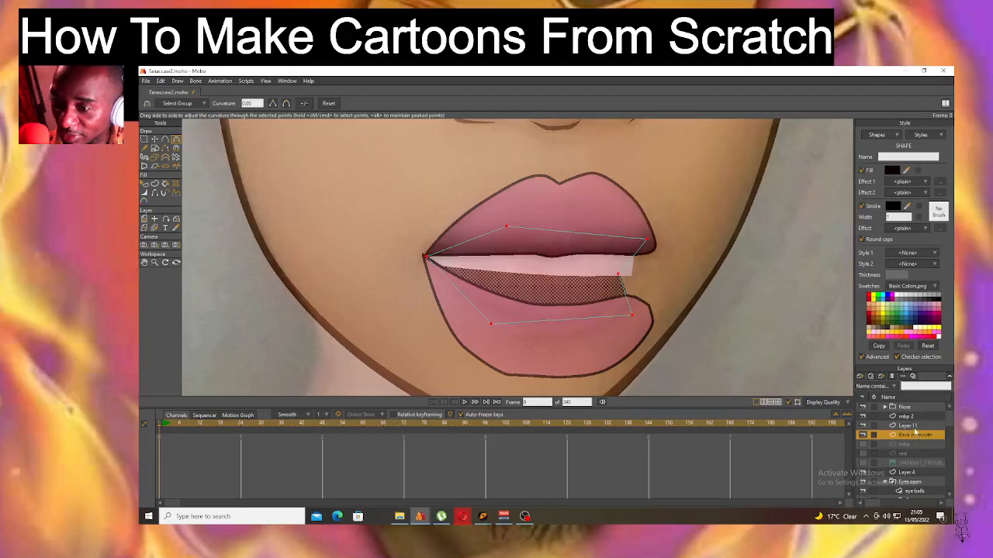
{"action": "double_click", "coordinate": [916, 427]}
{"action": "type", "text": "teet"}
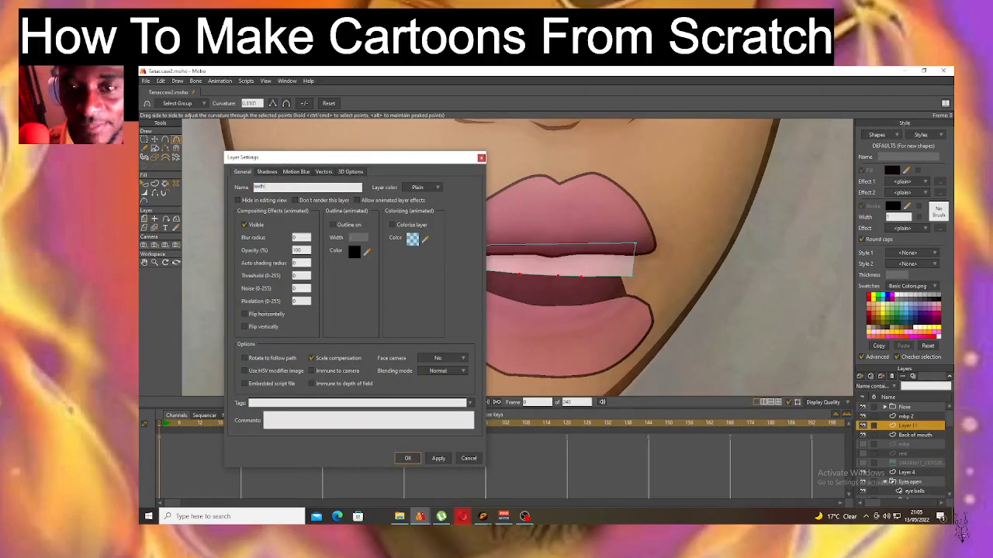
{"action": "type", "text": "h"}
{"action": "key", "text": "Return"}
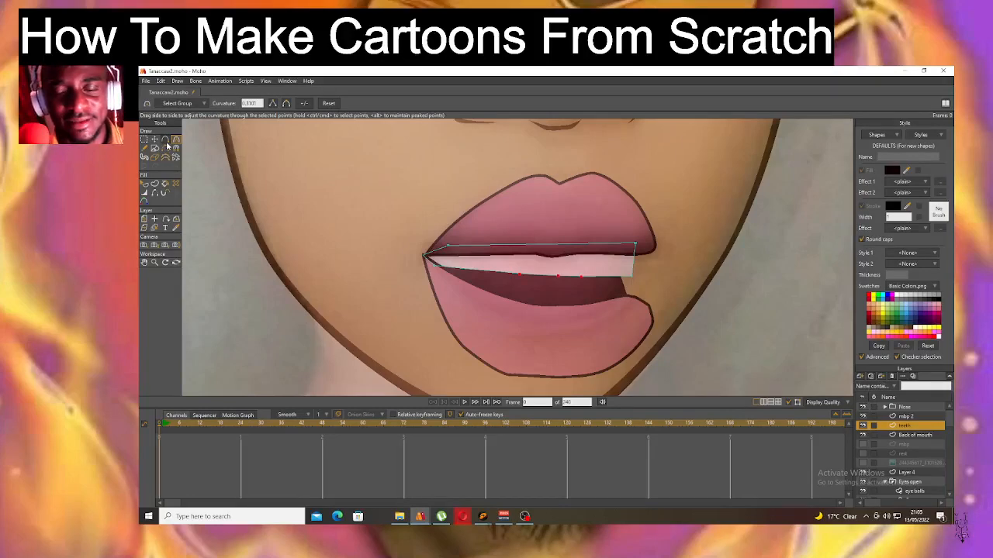
Draw a closed tongue shape with a small central dip on the teeth layer, low in the mouth opening.
{"action": "left_click", "coordinate": [166, 141]}
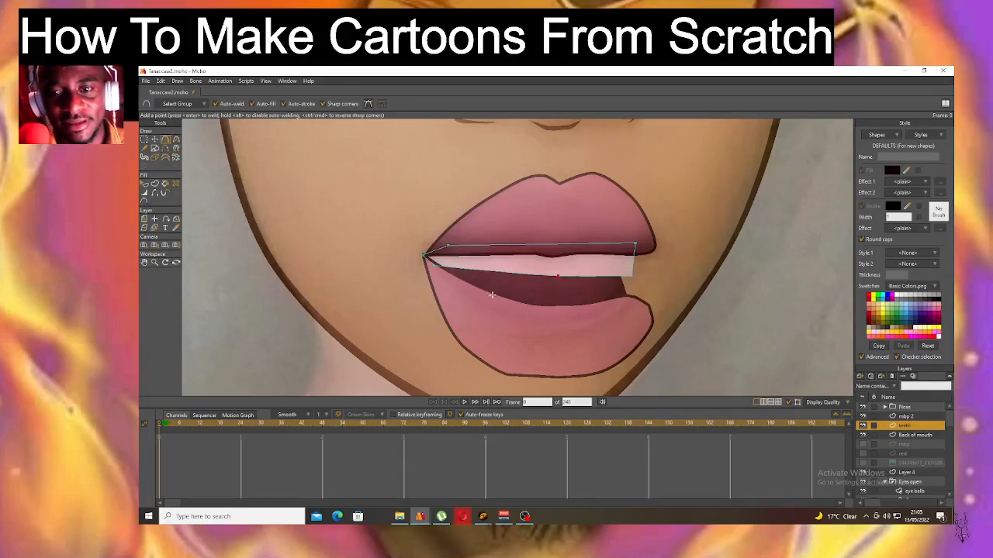
{"action": "left_click_drag", "start_coordinate": [479, 295], "coordinate": [560, 287]}
{"action": "left_click_drag", "start_coordinate": [560, 287], "coordinate": [589, 283]}
{"action": "left_click_drag", "start_coordinate": [627, 313], "coordinate": [480, 296]}
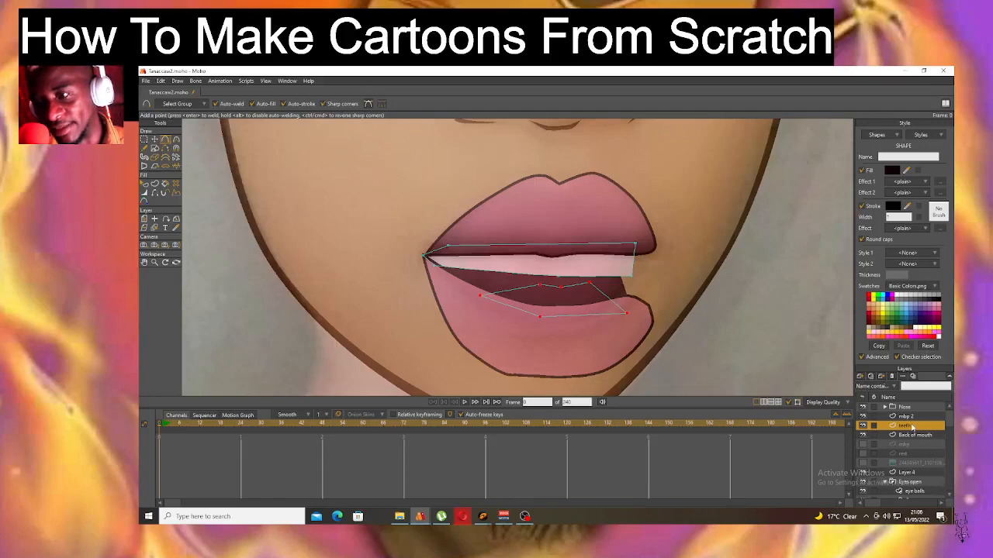
{"action": "left_click", "coordinate": [914, 418]}
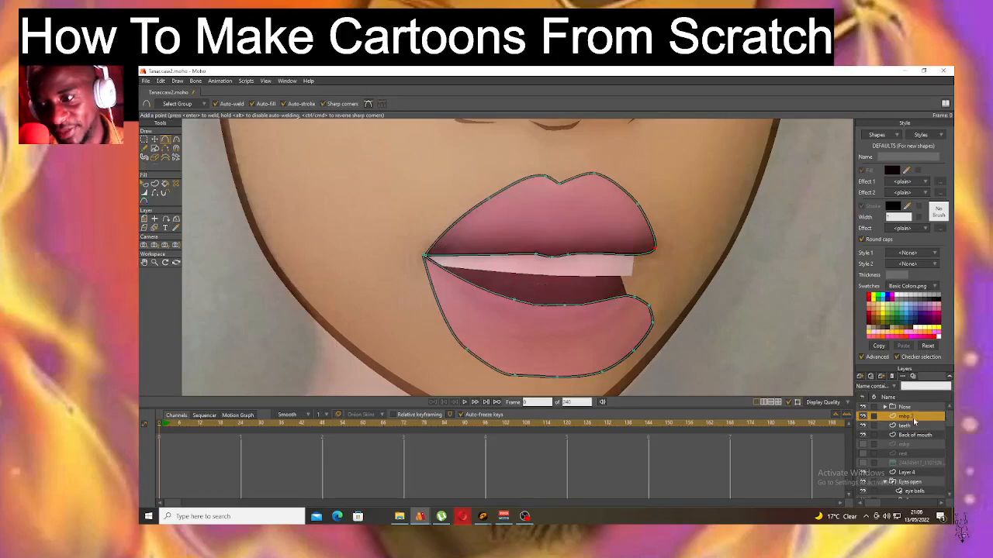
{"action": "left_click", "coordinate": [914, 426]}
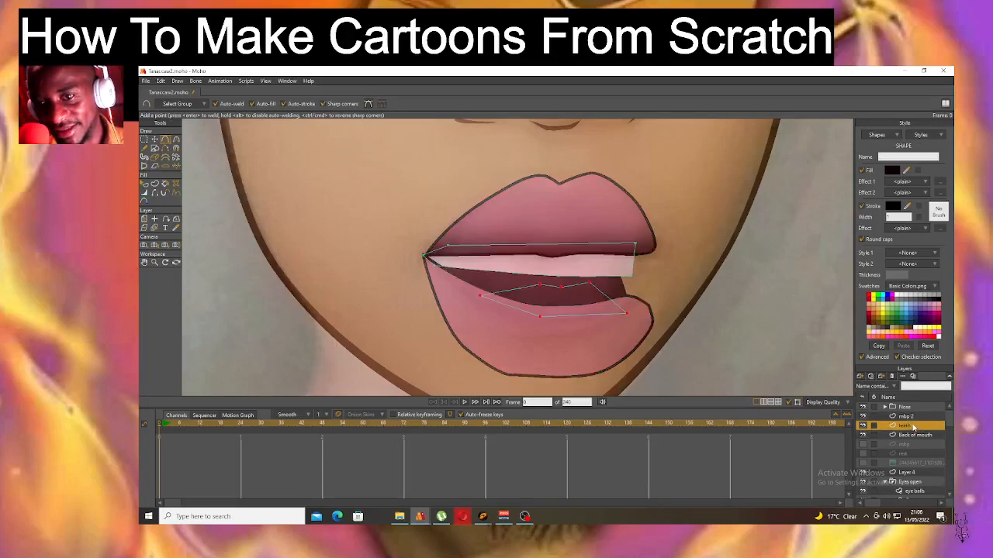
Try several fill swatches on the tongue shape and settle on light pink.
{"action": "left_click", "coordinate": [142, 184]}
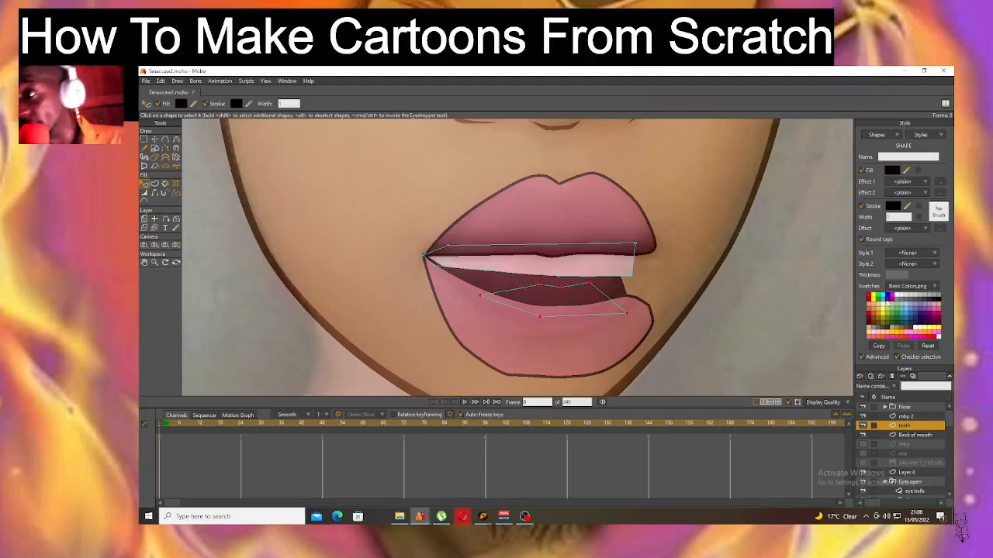
{"action": "left_click", "coordinate": [941, 313]}
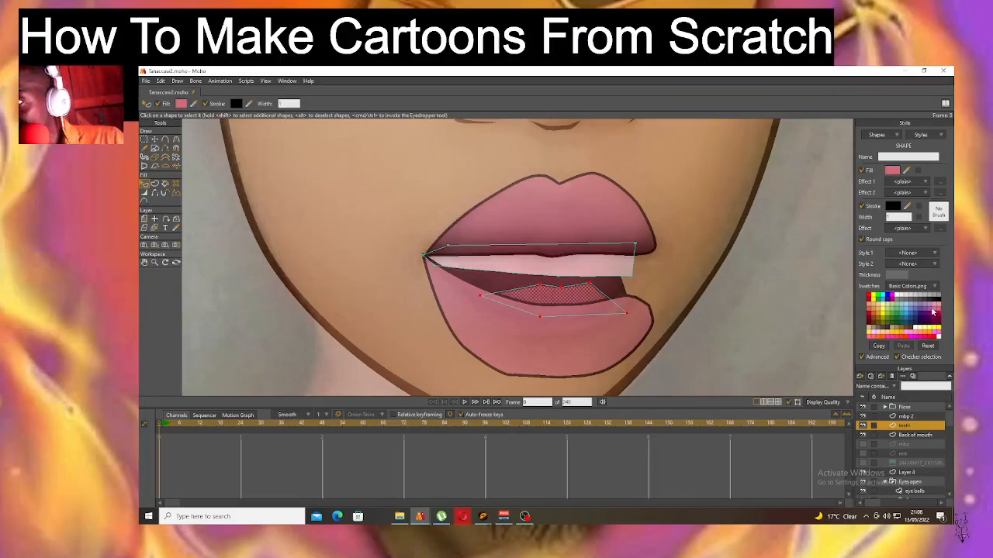
{"action": "left_click", "coordinate": [939, 313]}
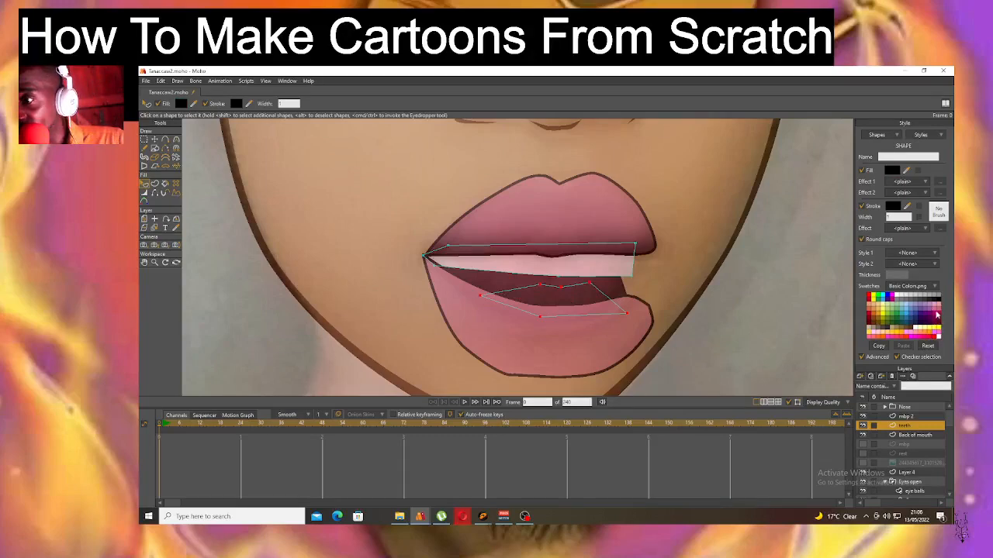
{"action": "left_click", "coordinate": [940, 311]}
{"action": "left_click", "coordinate": [869, 339]}
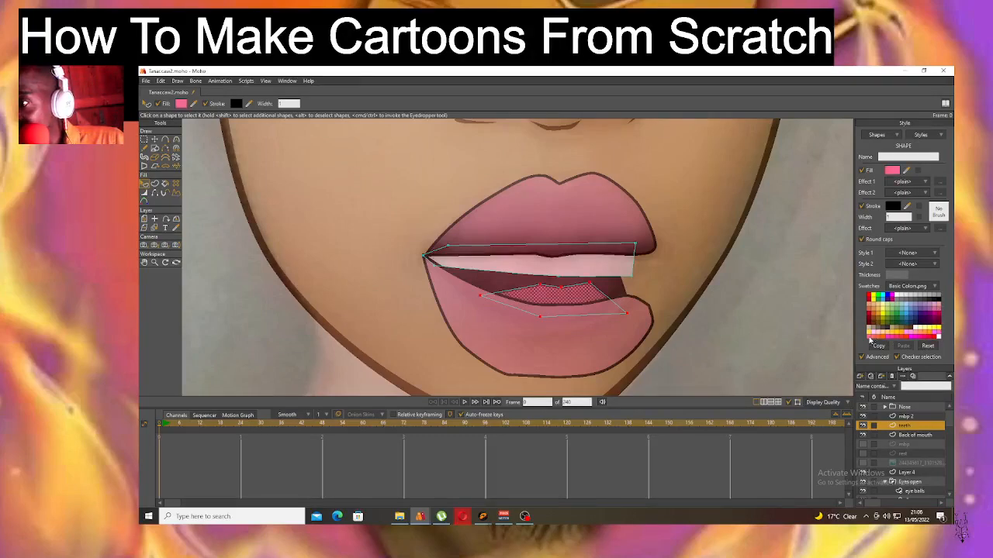
{"action": "left_click", "coordinate": [913, 334]}
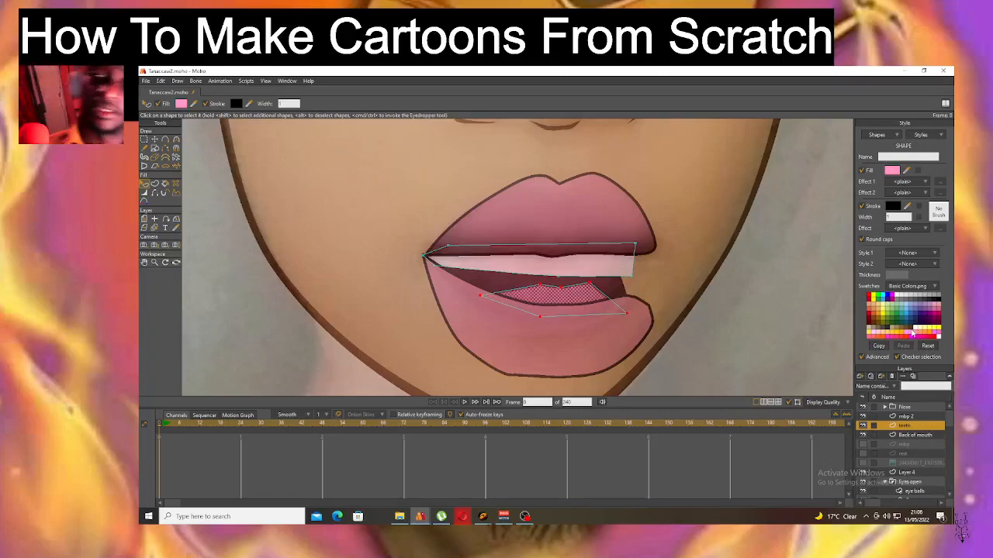
Curve the tongue shape's outline, then narrow the tongue and shift it toward the left side of the mouth opening.
{"action": "left_click", "coordinate": [176, 140]}
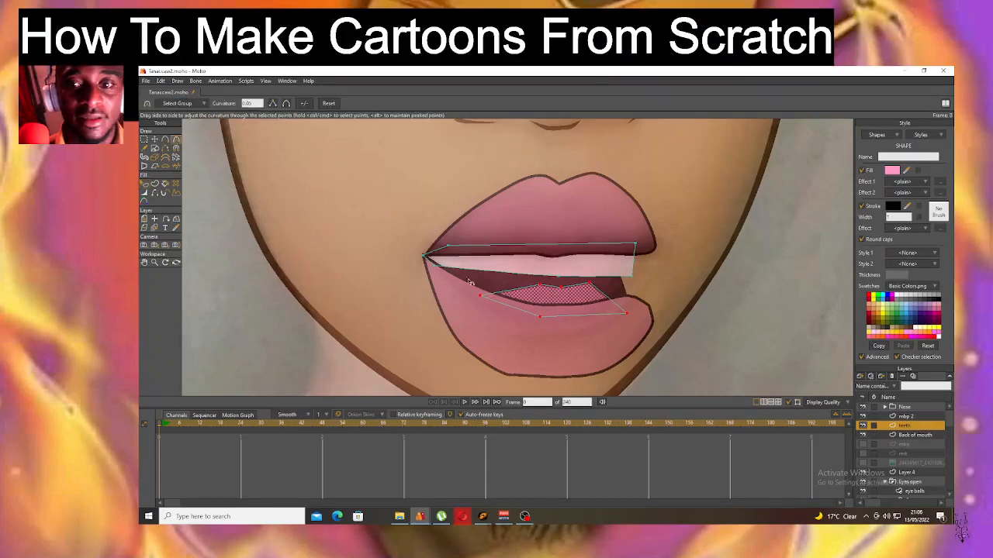
{"action": "left_click_drag", "start_coordinate": [558, 303], "coordinate": [662, 340]}
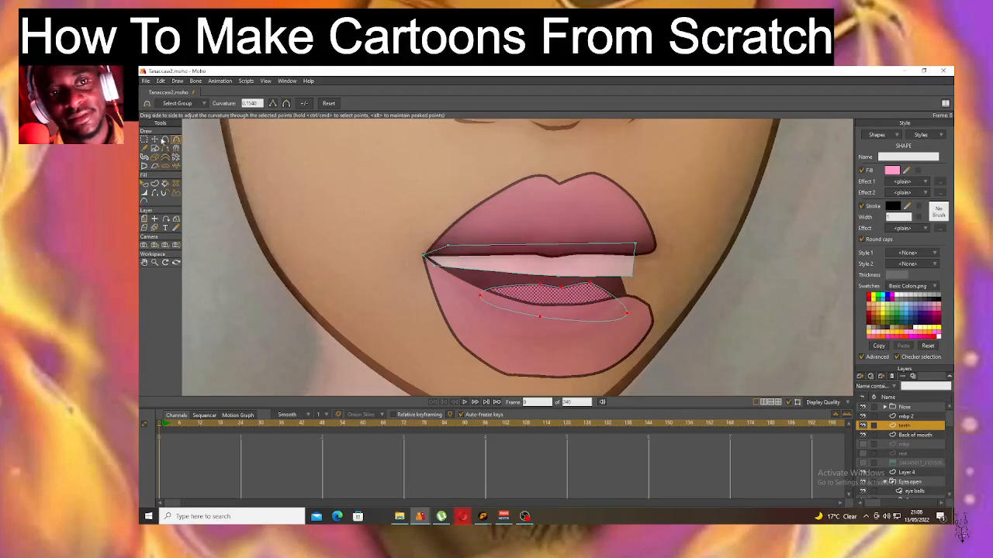
{"action": "left_click", "coordinate": [153, 140]}
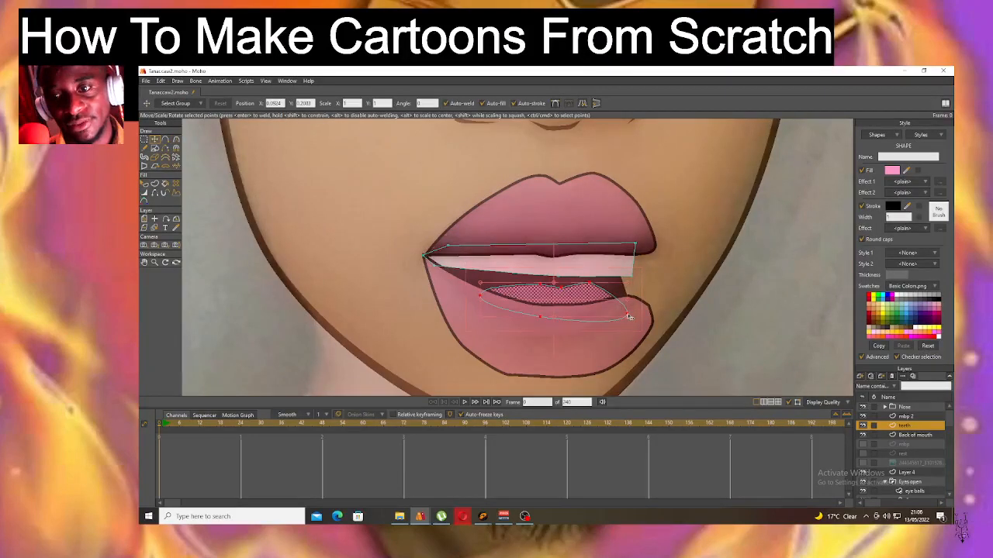
{"action": "left_click_drag", "start_coordinate": [618, 317], "coordinate": [524, 304]}
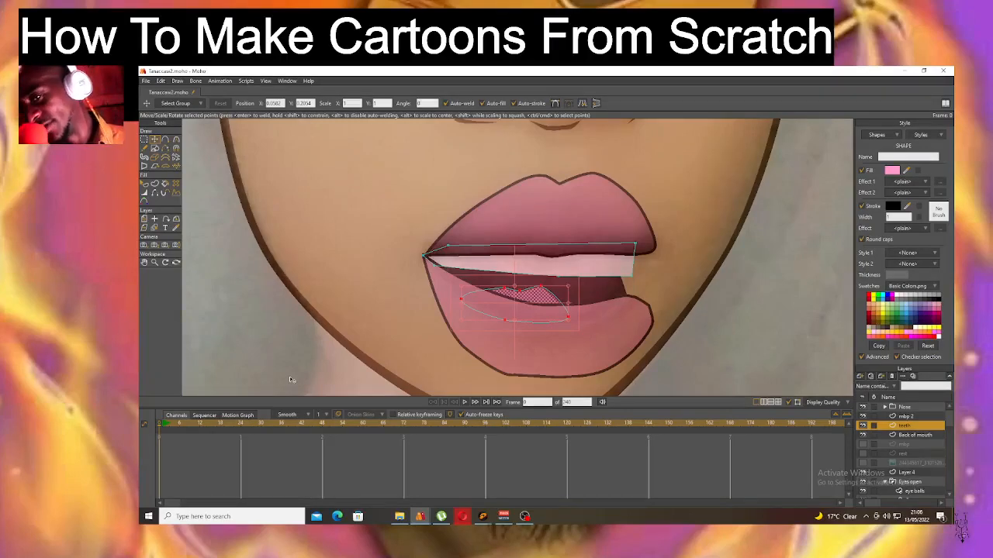
Add a new vector layer directly below the Back of mouth layer and name it chin.
{"action": "scroll", "coordinate": [464, 247], "scroll_direction": "down", "scroll_amount": 3}
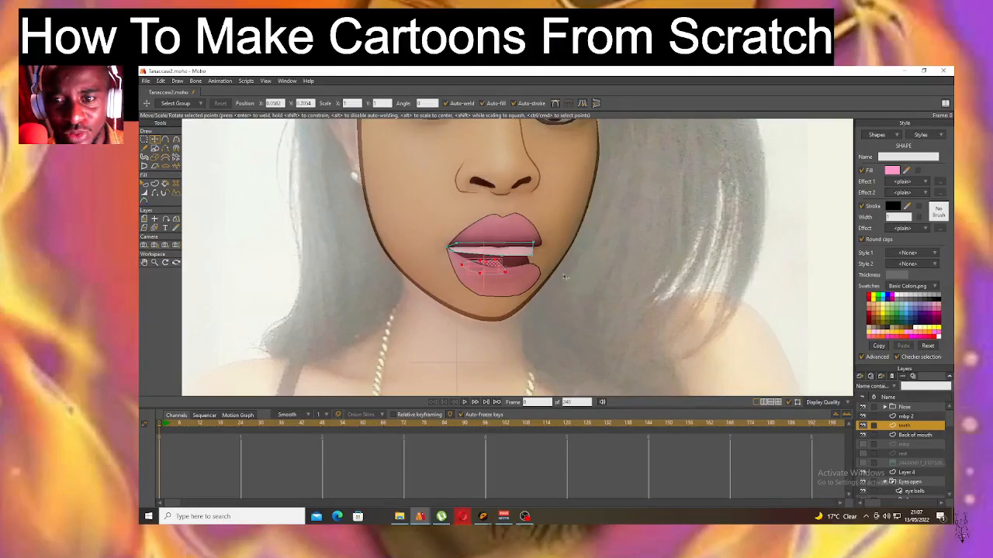
{"action": "left_click", "coordinate": [920, 435]}
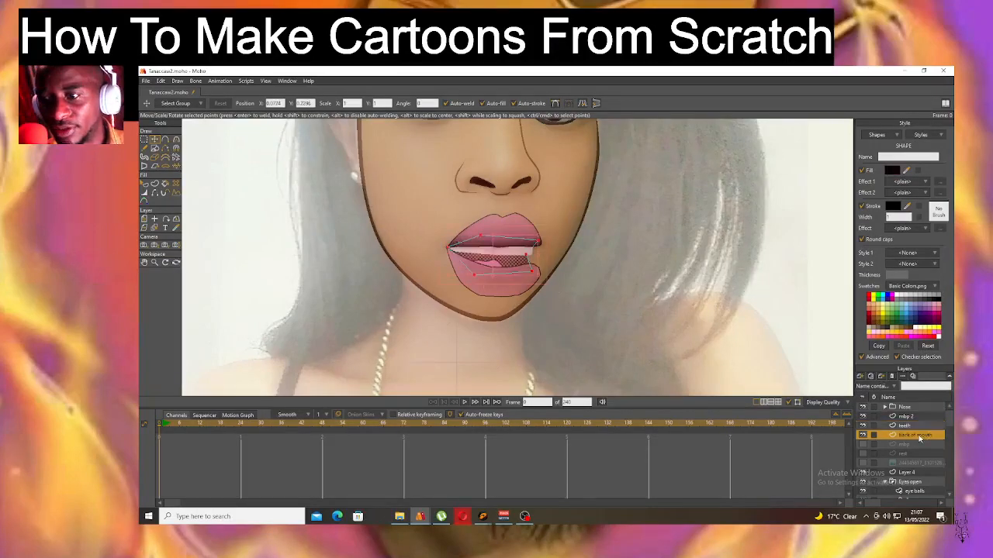
{"action": "left_click", "coordinate": [859, 376]}
{"action": "left_click", "coordinate": [870, 385]}
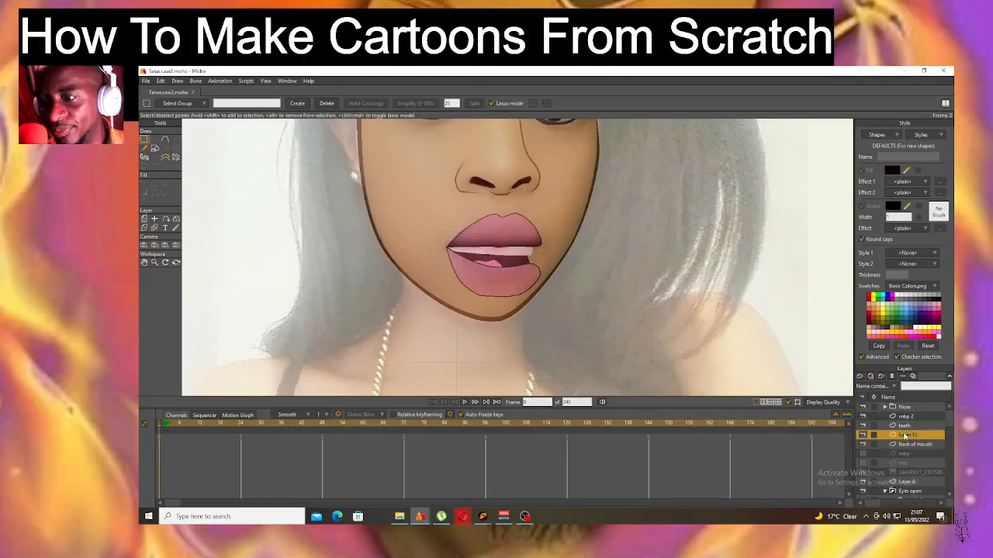
{"action": "left_click_drag", "start_coordinate": [898, 458], "coordinate": [898, 456]}
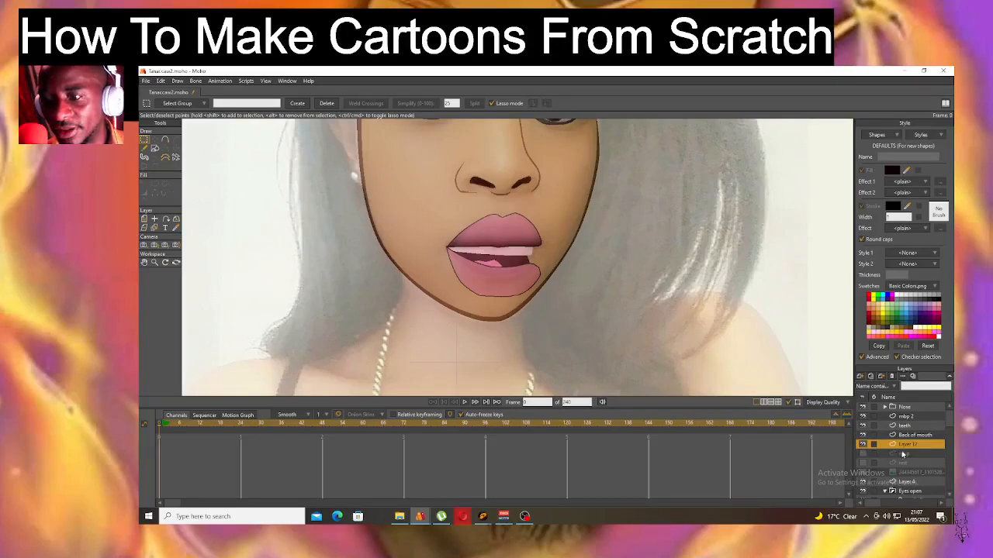
{"action": "double_click", "coordinate": [906, 446]}
{"action": "key", "text": "BackSpace"}
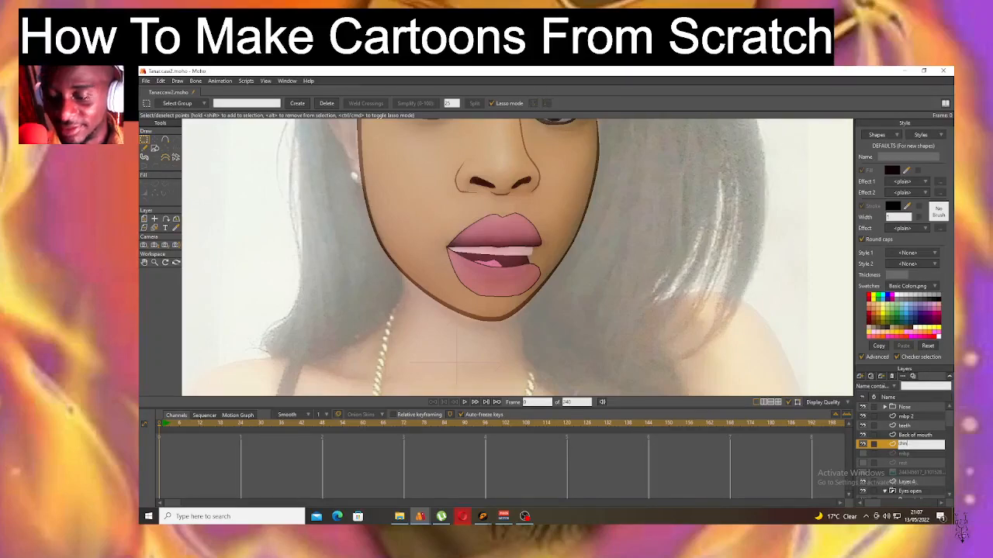
{"action": "key", "text": "Return"}
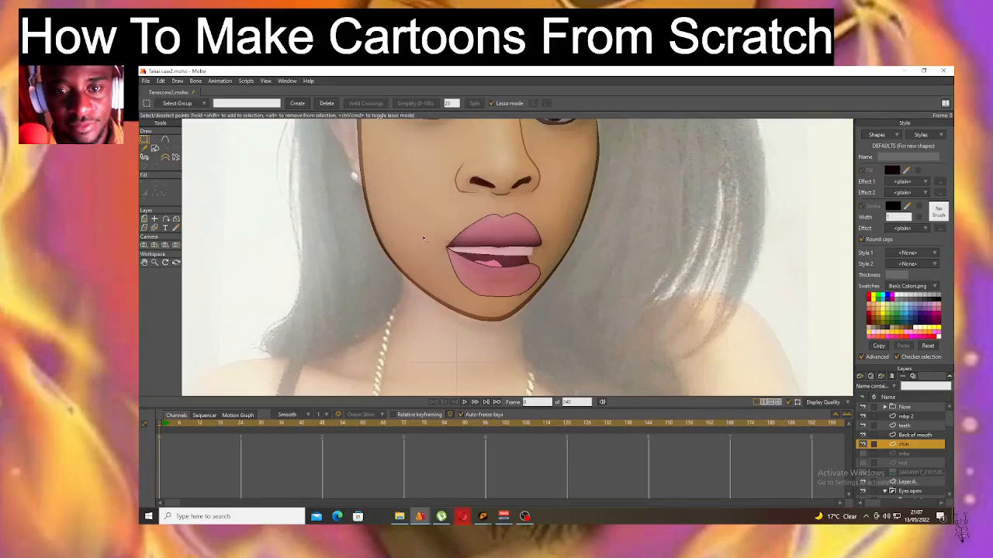
Draw a closed shape on the chin layer, following the lower jawline and passing between the nose and upper lip.
{"action": "left_click", "coordinate": [165, 140]}
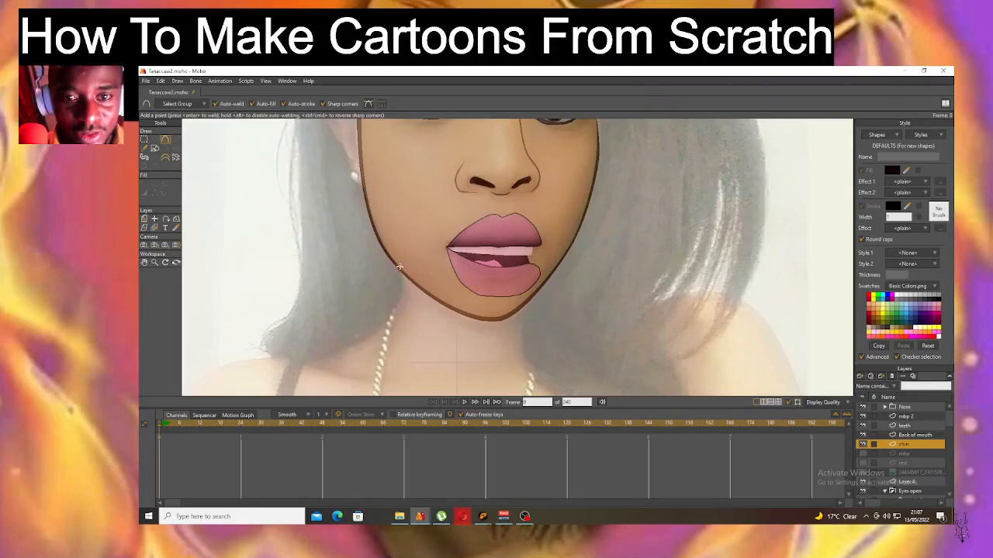
{"action": "left_click_drag", "start_coordinate": [391, 258], "coordinate": [426, 292]}
{"action": "left_click_drag", "start_coordinate": [490, 324], "coordinate": [488, 319]}
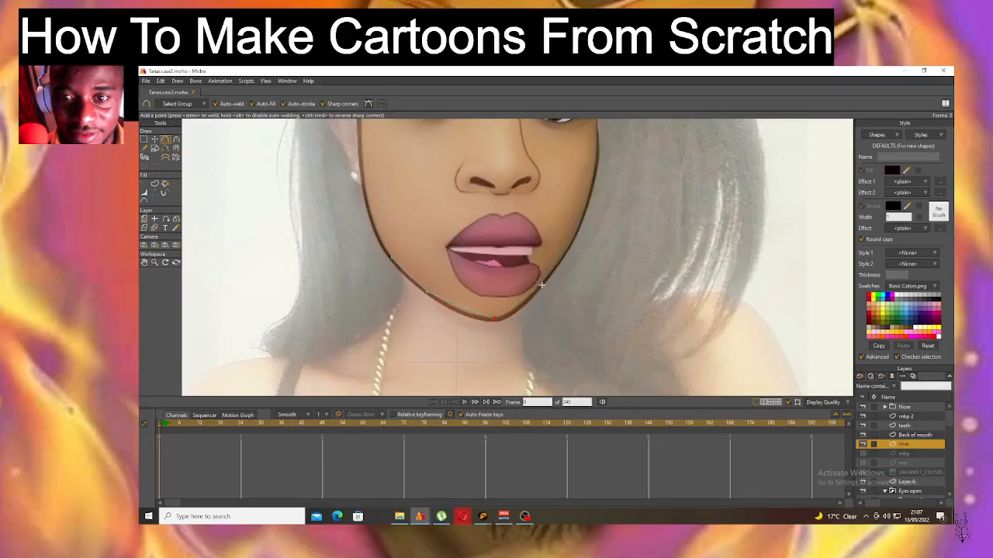
{"action": "left_click", "coordinate": [582, 225]}
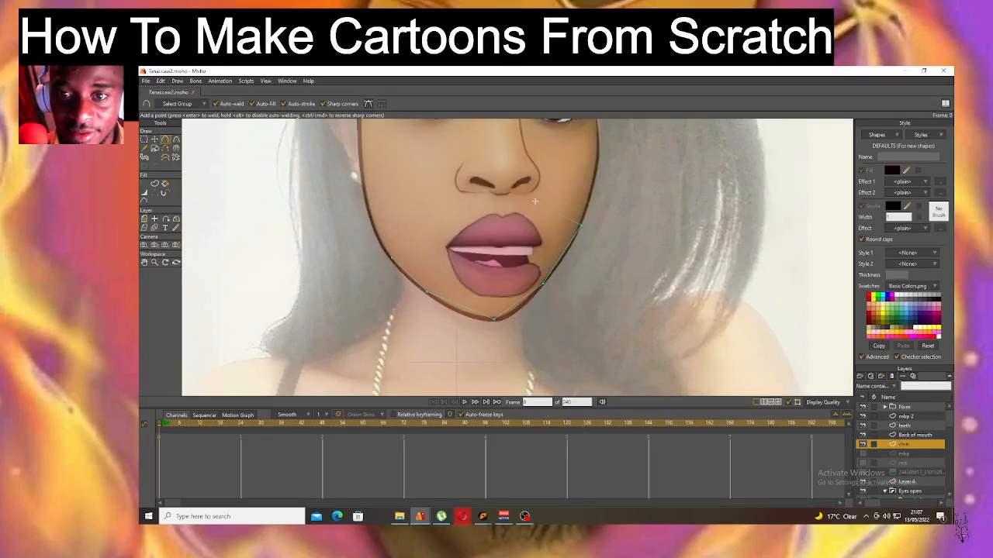
{"action": "left_click_drag", "start_coordinate": [581, 225], "coordinate": [498, 202]}
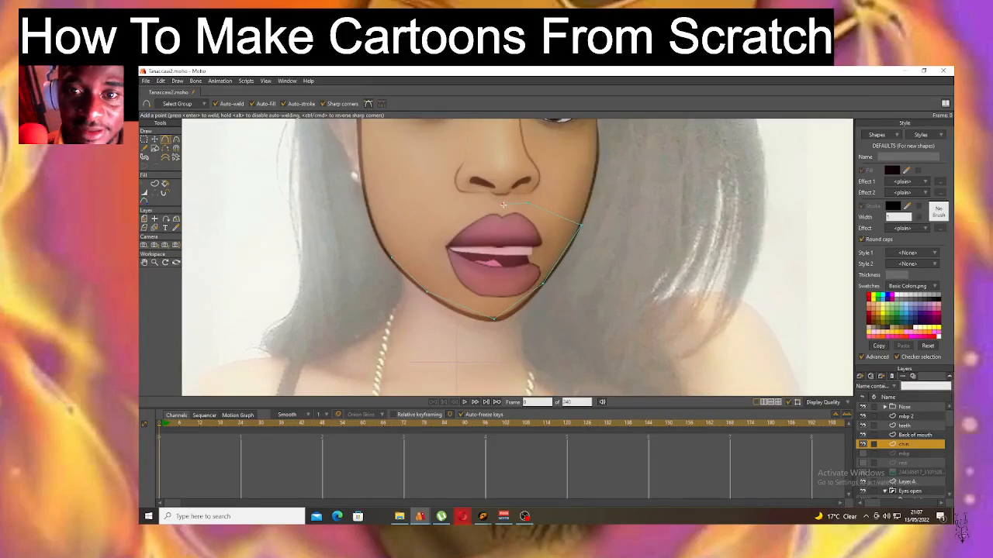
{"action": "left_click", "coordinate": [473, 204]}
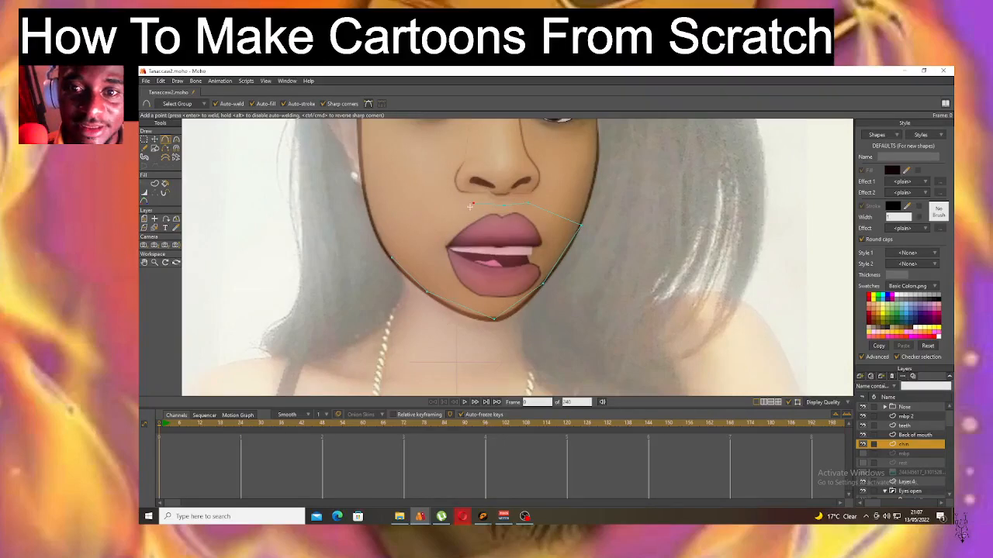
{"action": "left_click", "coordinate": [391, 255]}
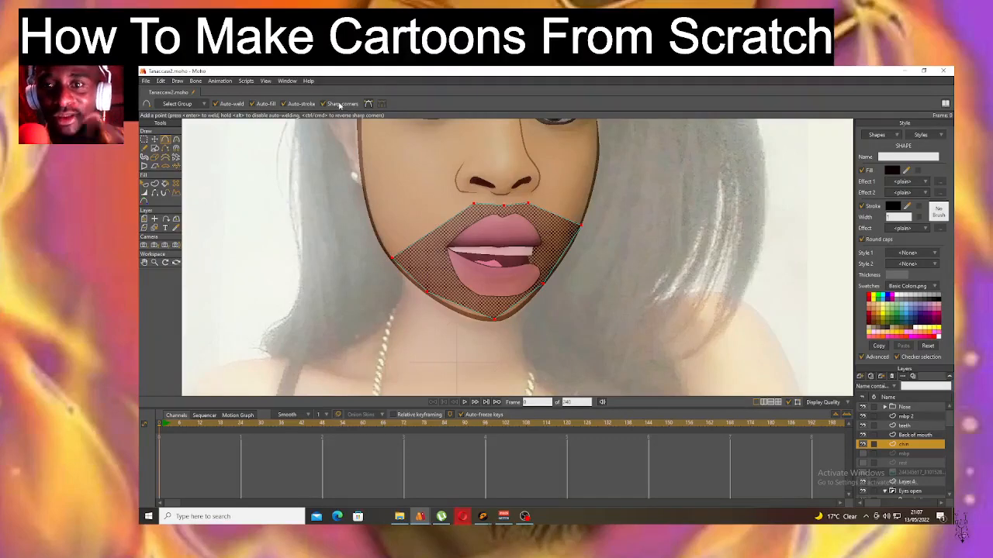
Copy the face's fill and stroke style onto the chin shape and hide its outline across the cheeks and above the lips.
{"action": "left_click", "coordinate": [155, 141]}
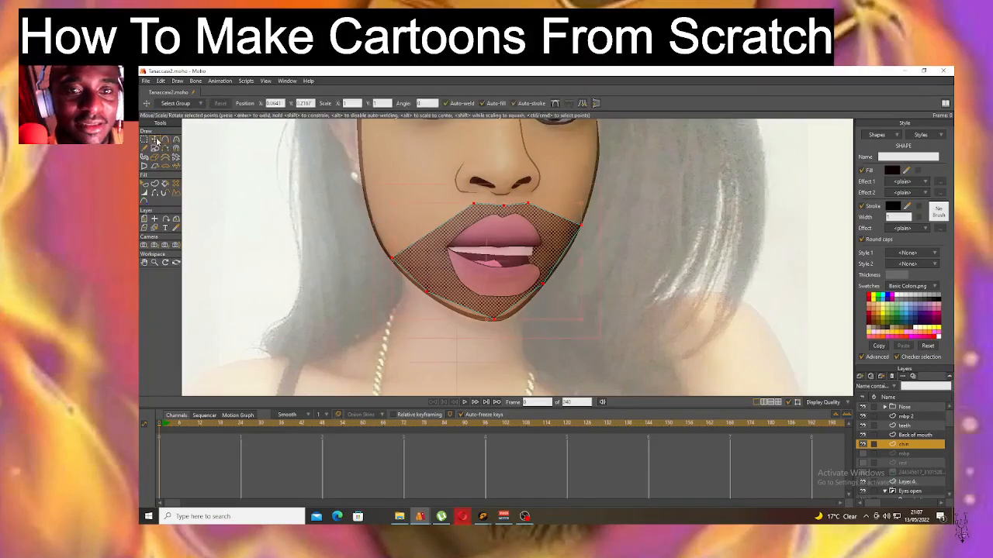
{"action": "left_click", "coordinate": [177, 228]}
{"action": "left_click", "coordinate": [416, 167]}
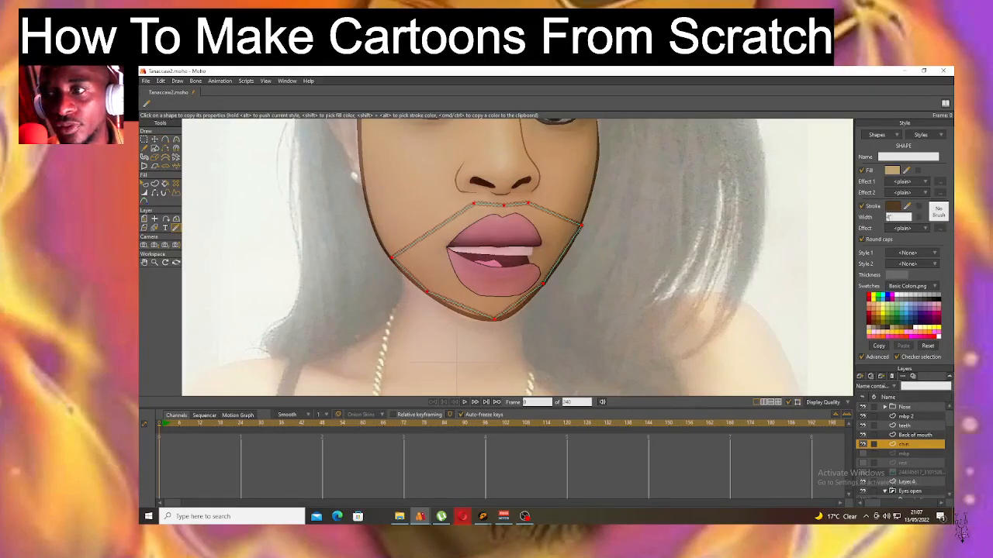
{"action": "left_click", "coordinate": [154, 193]}
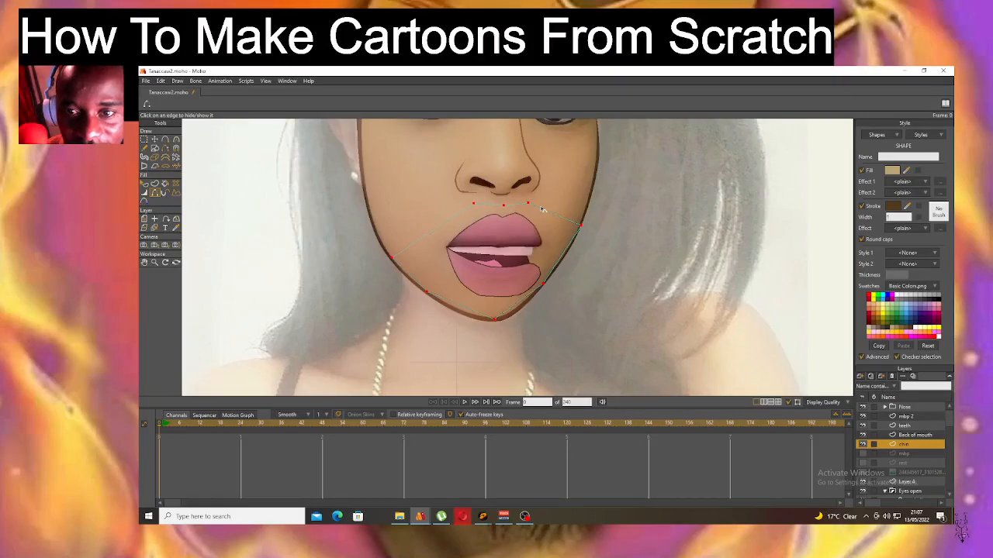
Thicken the chin shape's jawline stroke to about 268 percent line width.
{"action": "left_click", "coordinate": [154, 139]}
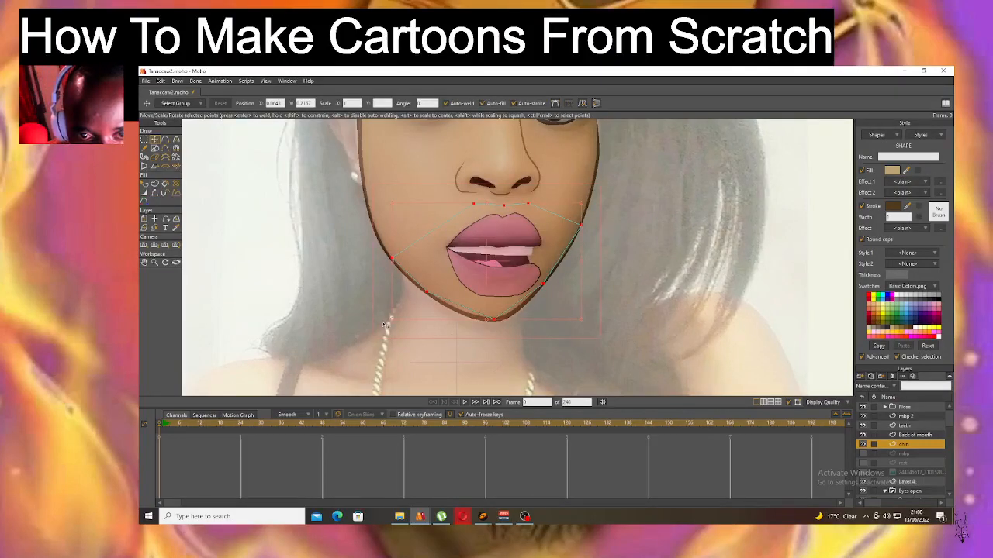
{"action": "left_click", "coordinate": [144, 192]}
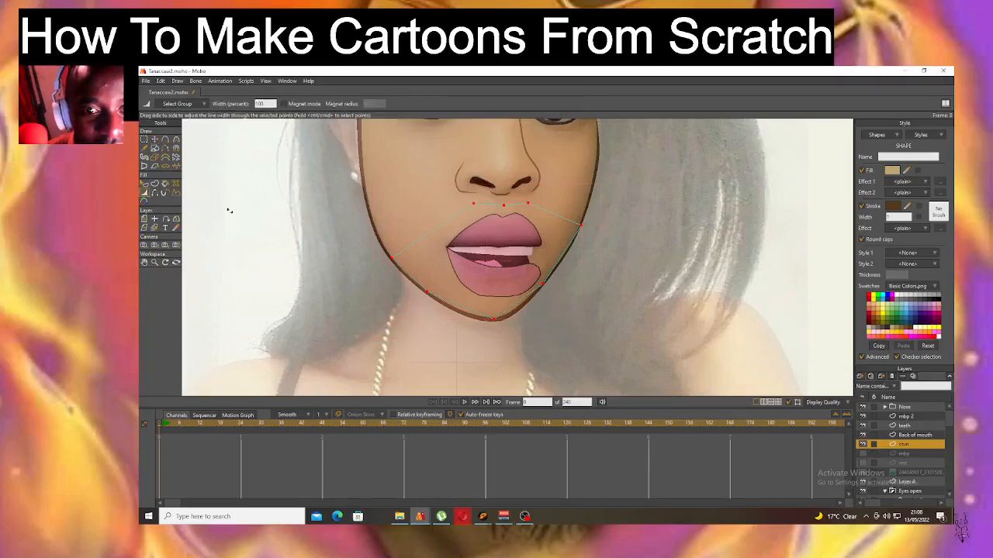
{"action": "left_click_drag", "start_coordinate": [433, 300], "coordinate": [475, 332]}
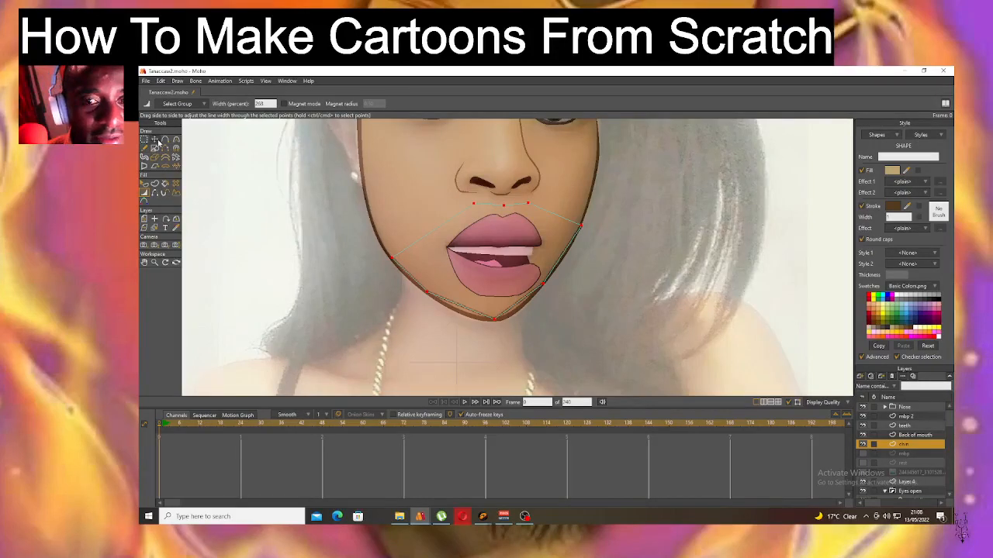
Deselect the chin shape's points and round the curvature at its lowest point to follow the face outline.
{"action": "left_click", "coordinate": [154, 140]}
{"action": "key", "text": "ctrl+d"}
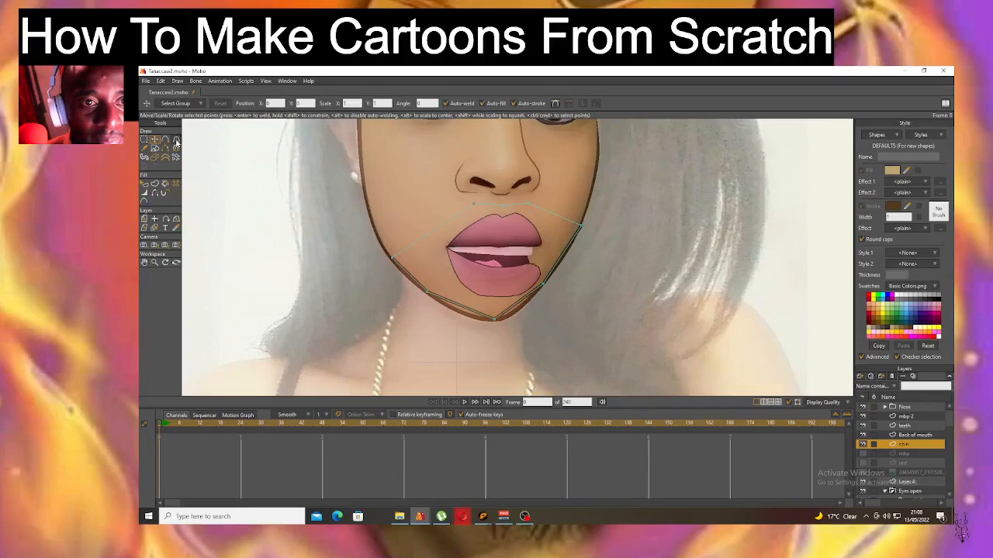
{"action": "left_click", "coordinate": [176, 140]}
{"action": "left_click", "coordinate": [493, 319]}
{"action": "left_click_drag", "start_coordinate": [659, 355], "coordinate": [748, 363]}
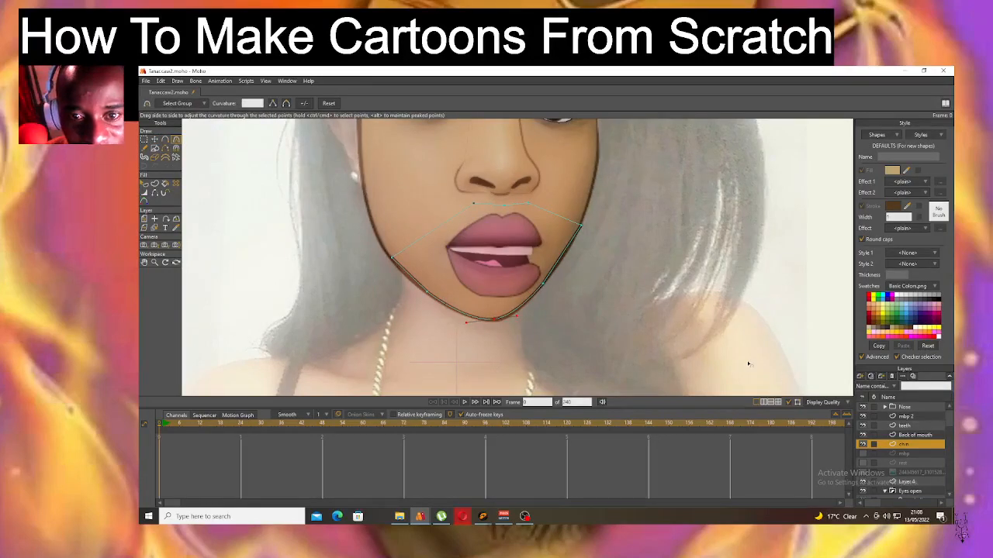
Increase the line width further at the jaw points on either side of the chin.
{"action": "left_click", "coordinate": [144, 192]}
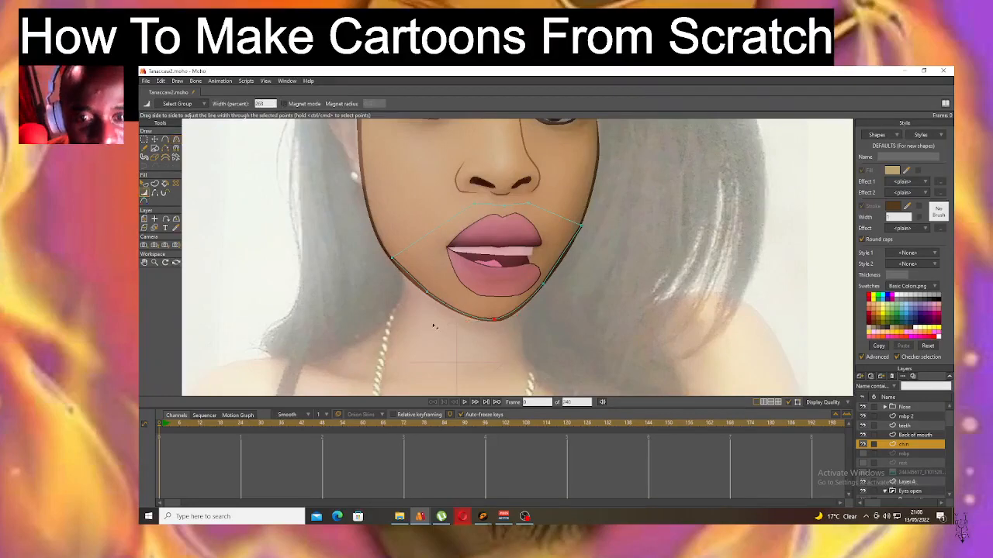
{"action": "left_click_drag", "start_coordinate": [425, 294], "coordinate": [471, 328]}
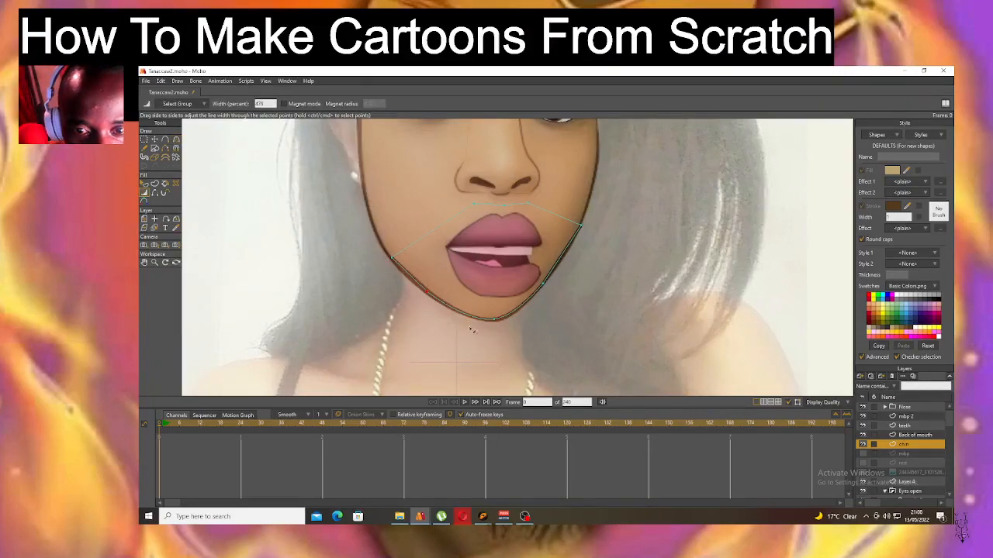
{"action": "left_click", "coordinate": [541, 287]}
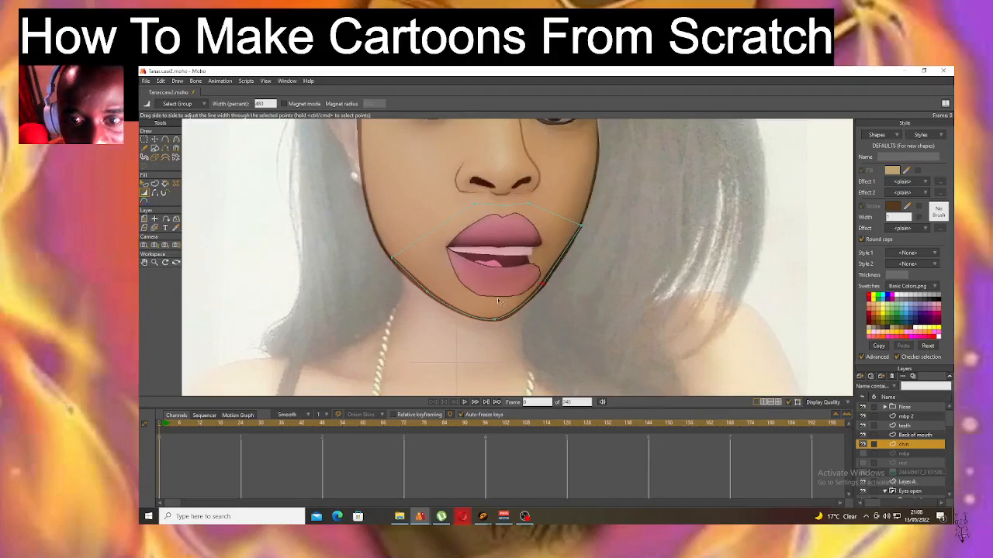
Select all points of the chin shape and move the whole shape down to open the jaw below the lips.
{"action": "left_click", "coordinate": [154, 140]}
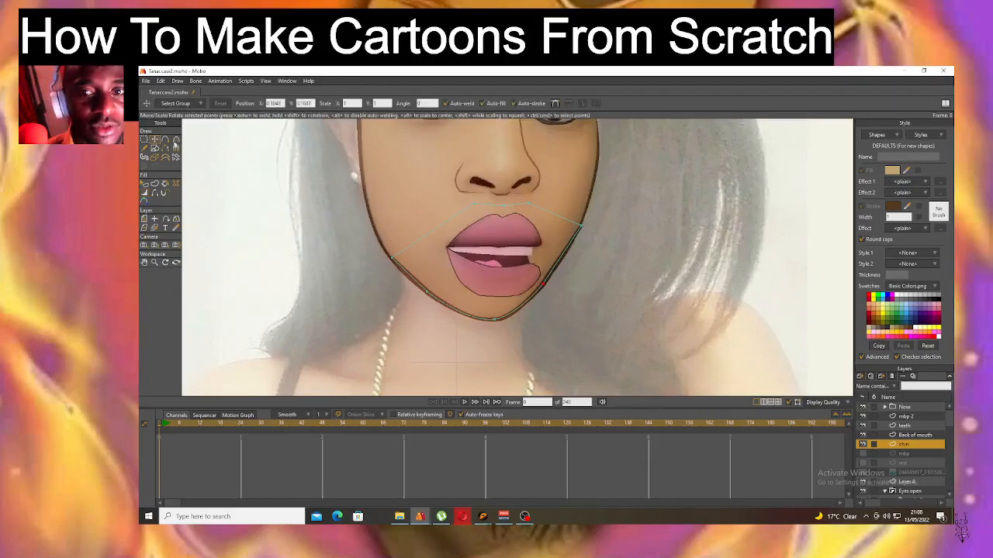
{"action": "left_click", "coordinate": [493, 313]}
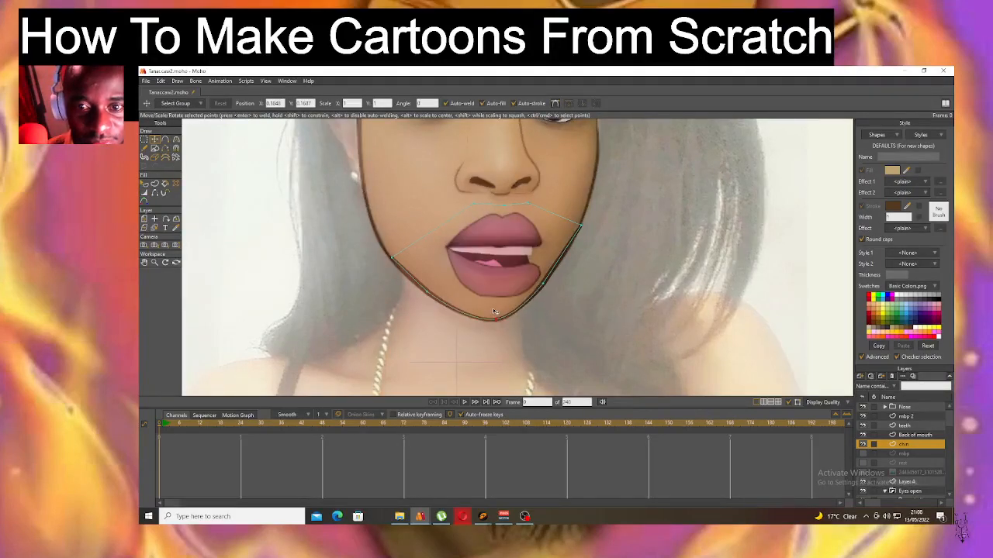
{"action": "key", "text": "ctrl+a"}
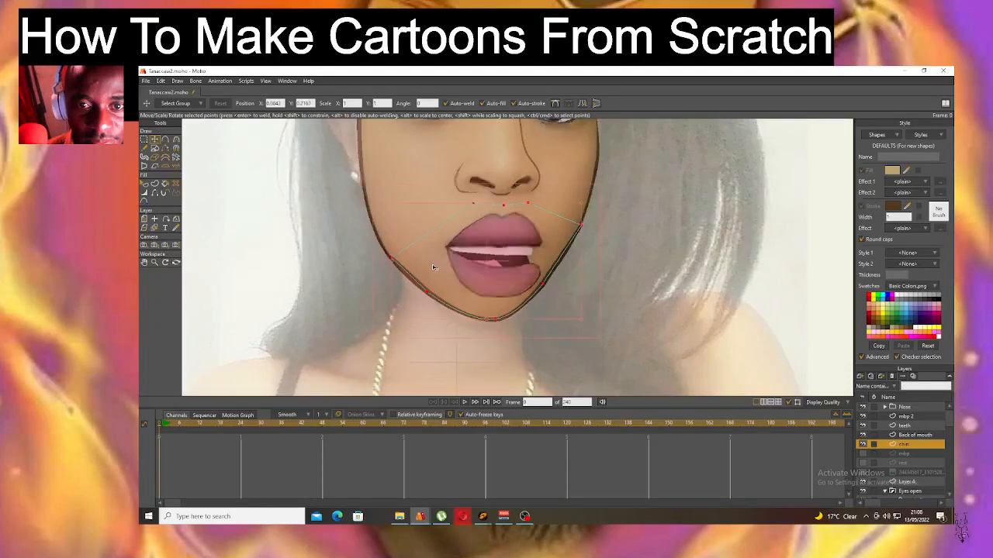
{"action": "left_click_drag", "start_coordinate": [434, 269], "coordinate": [435, 280]}
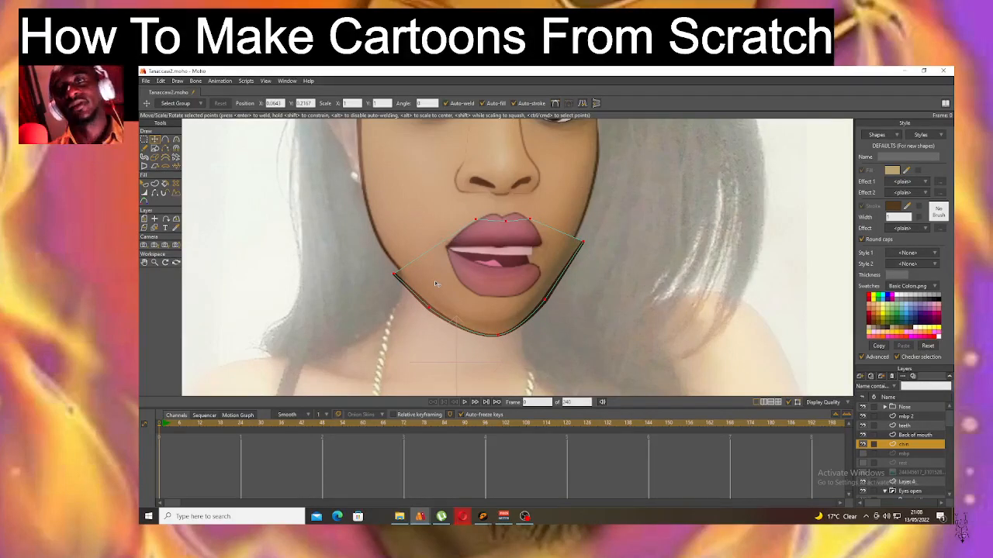
{"action": "left_click_drag", "start_coordinate": [434, 280], "coordinate": [442, 291]}
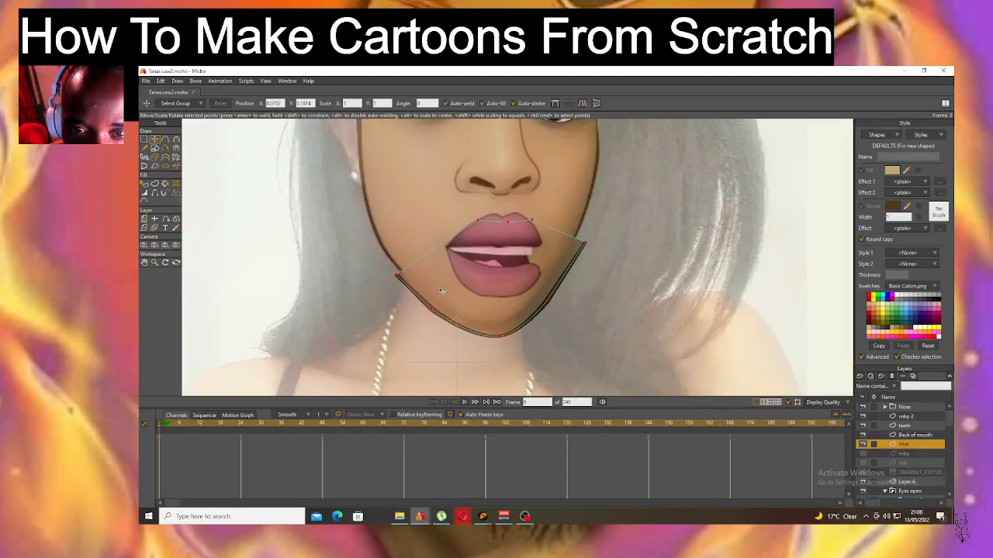
{"action": "left_click_drag", "start_coordinate": [440, 291], "coordinate": [438, 292]}
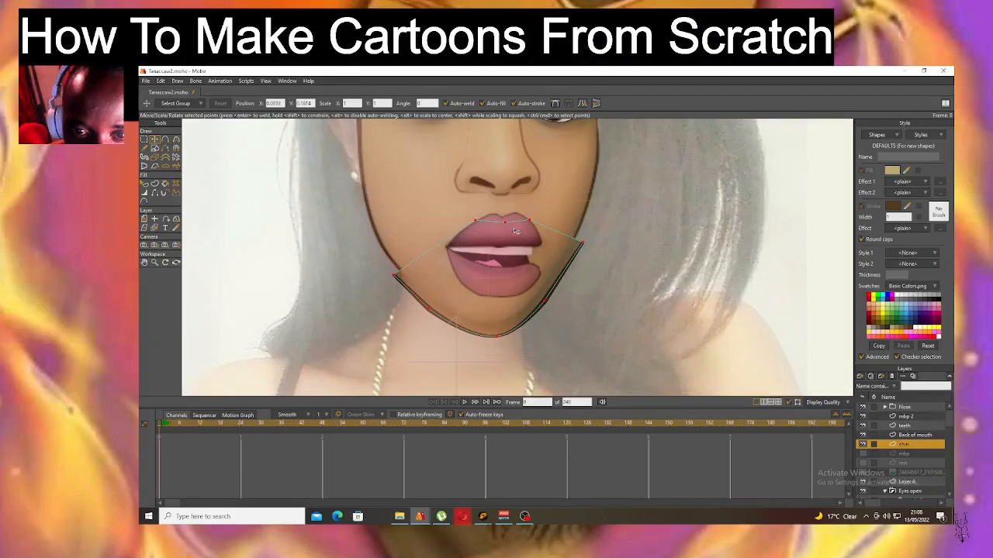
{"action": "left_click_drag", "start_coordinate": [515, 231], "coordinate": [498, 247]}
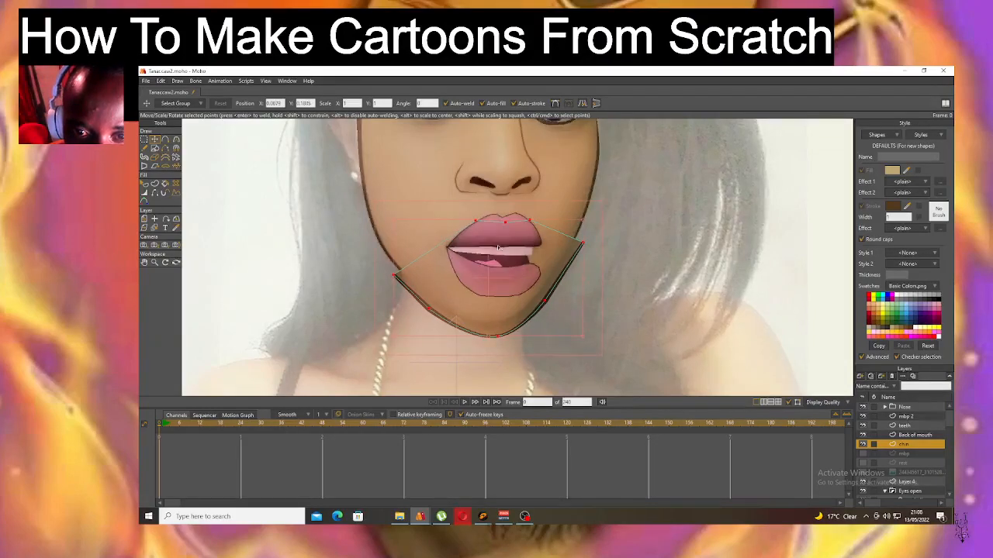
Reposition the chin's bottom and left jaw points to follow the face outline, and thin the line at the lower-left point.
{"action": "left_click", "coordinate": [496, 337]}
{"action": "left_click_drag", "start_coordinate": [497, 338], "coordinate": [501, 340]}
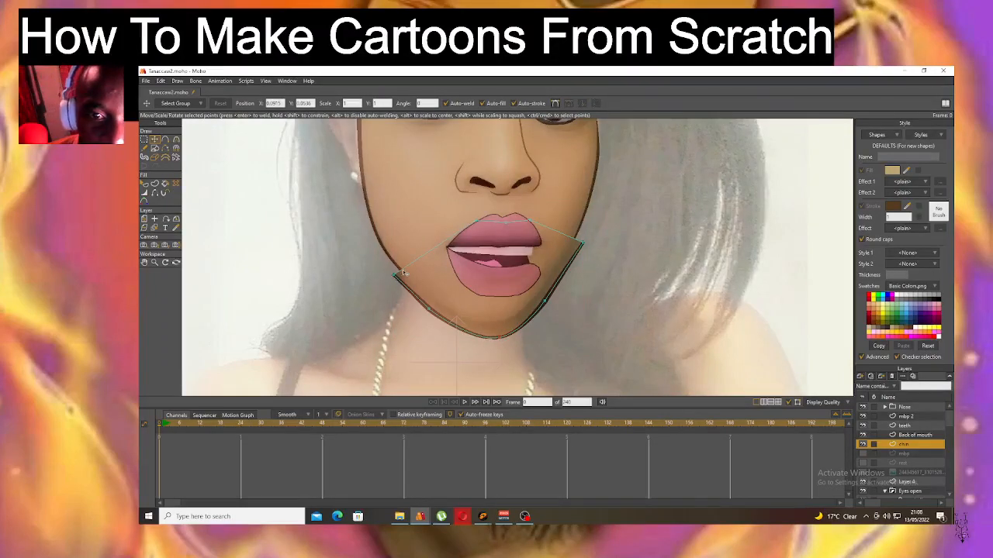
{"action": "left_click", "coordinate": [397, 272]}
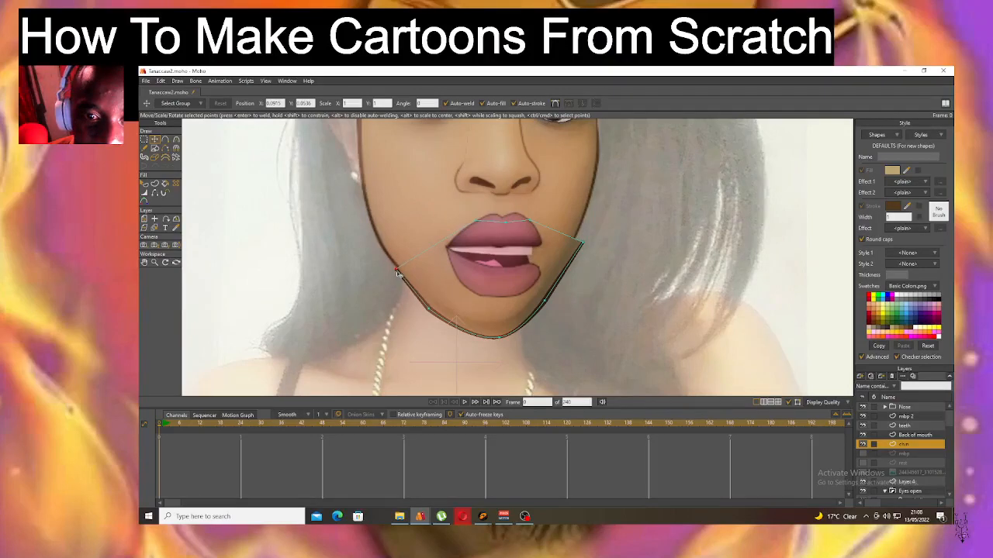
{"action": "left_click", "coordinate": [432, 306]}
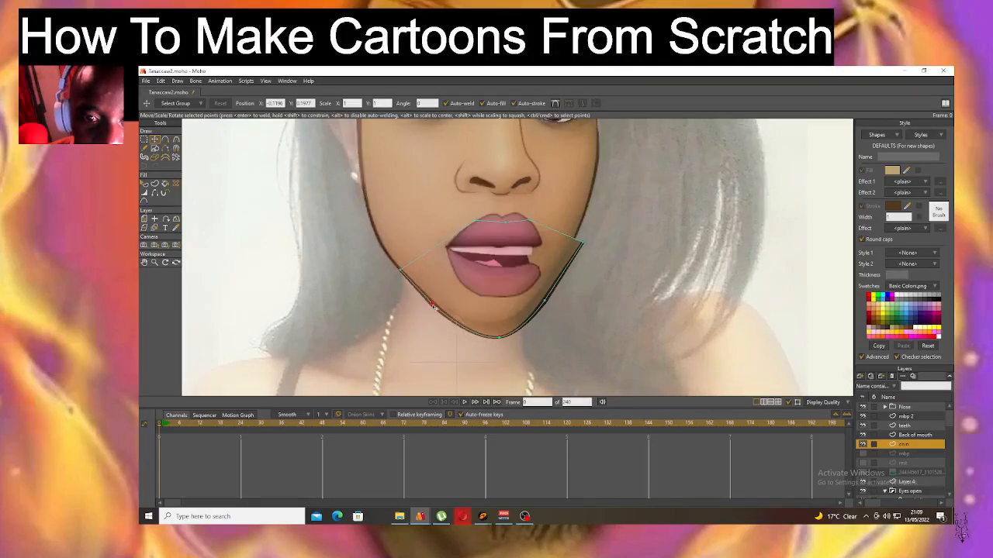
{"action": "left_click", "coordinate": [144, 192]}
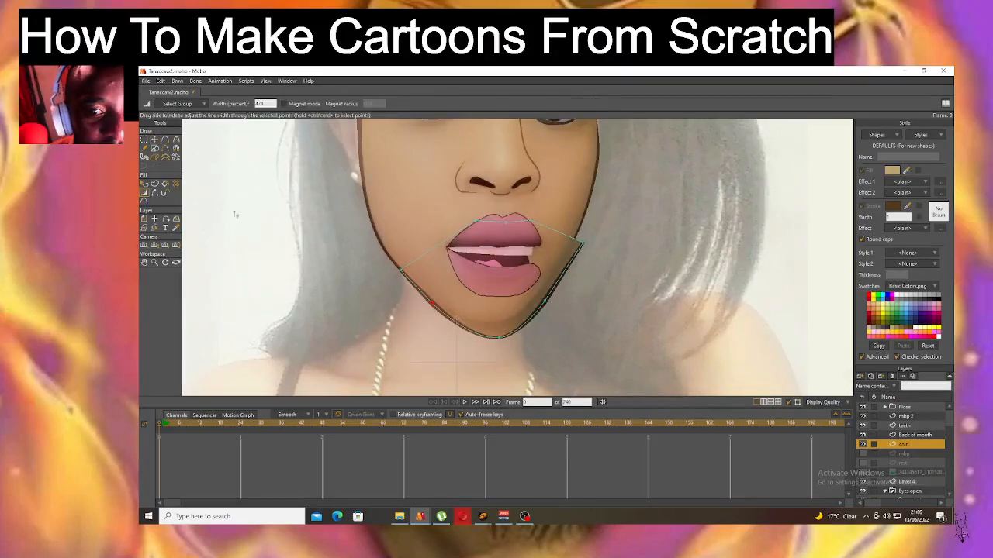
{"action": "left_click_drag", "start_coordinate": [453, 305], "coordinate": [399, 286]}
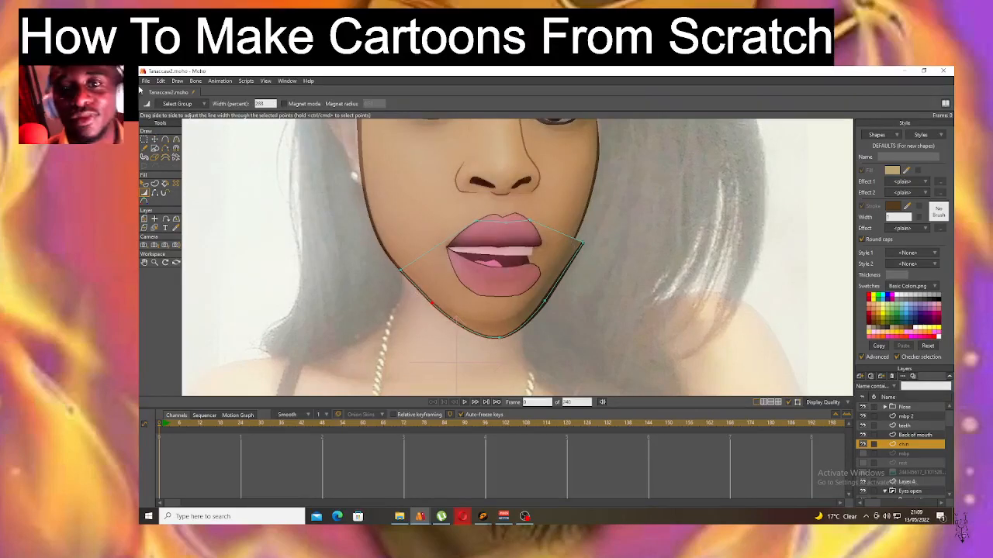
Move the chin's right end point onto the face outline, then thin the line at the lower-right point and shift it upward.
{"action": "left_click", "coordinate": [155, 139]}
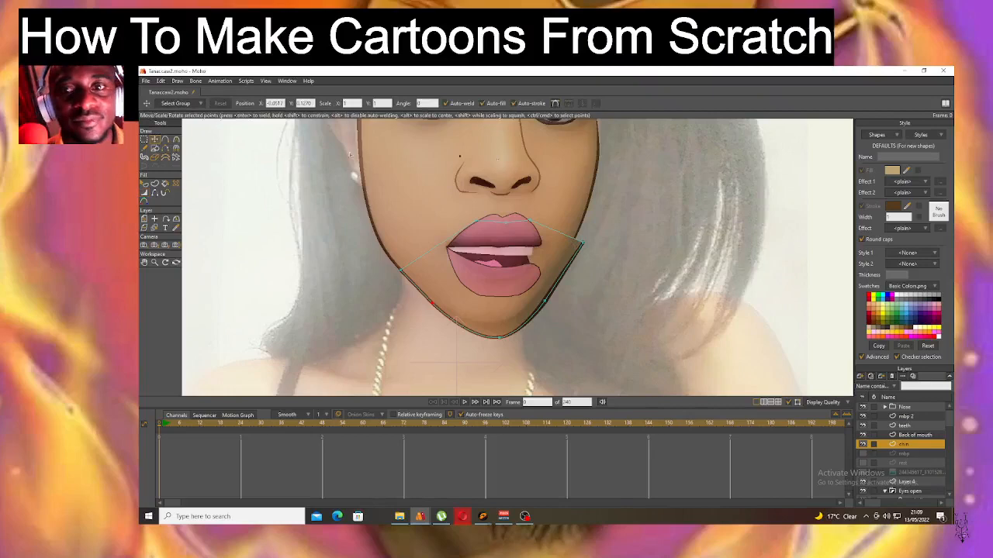
{"action": "left_click", "coordinate": [575, 243]}
{"action": "left_click_drag", "start_coordinate": [575, 243], "coordinate": [573, 241]}
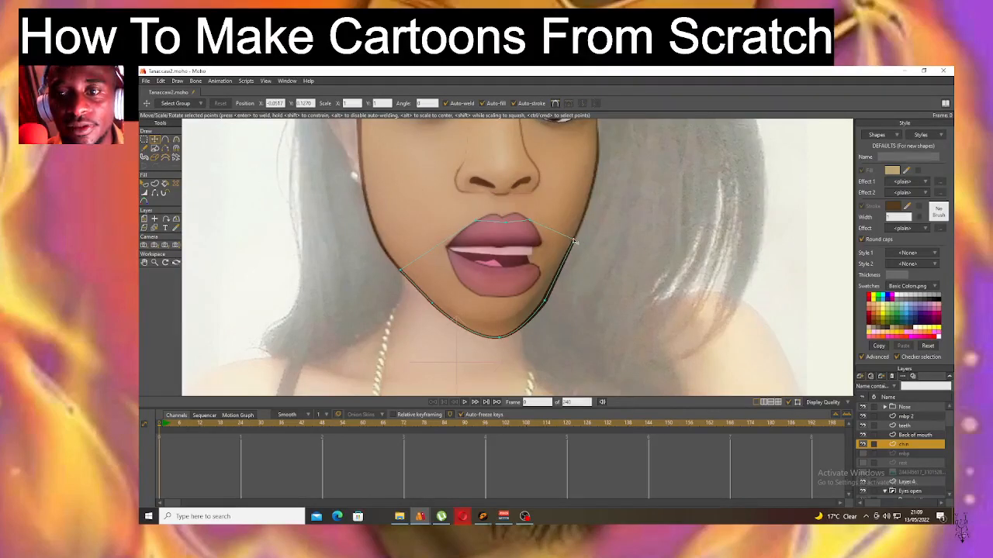
{"action": "left_click", "coordinate": [145, 193]}
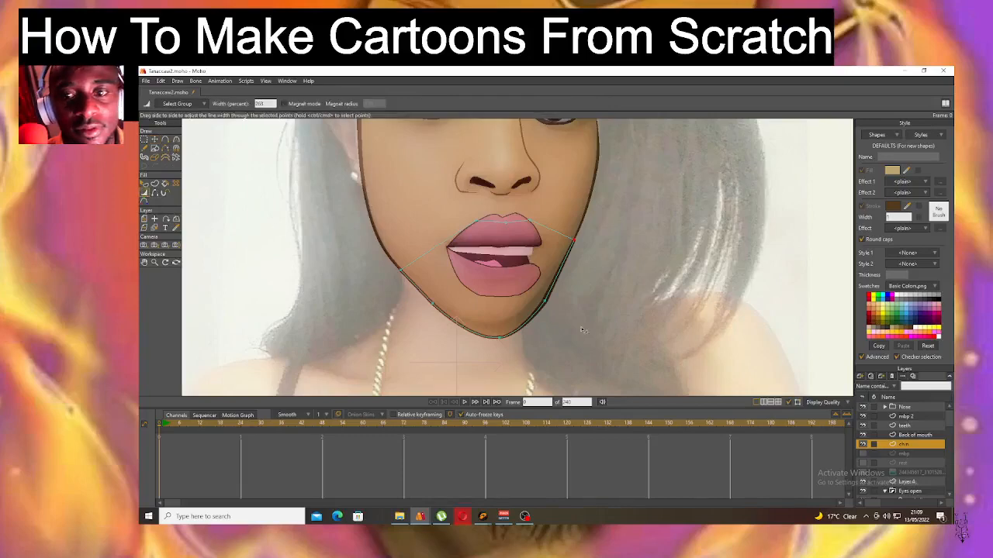
{"action": "left_click", "coordinate": [545, 302]}
{"action": "left_click_drag", "start_coordinate": [507, 235], "coordinate": [491, 212]}
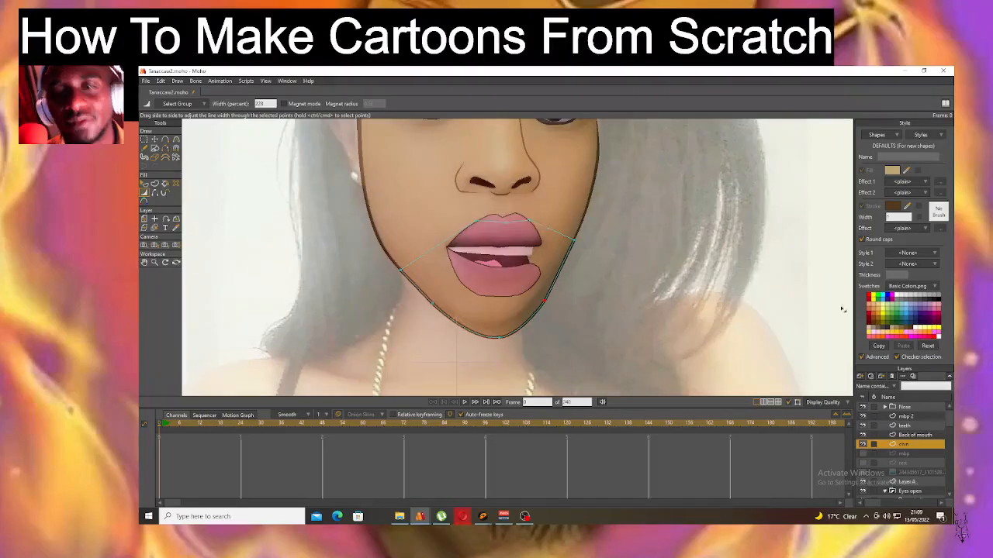
{"action": "left_click", "coordinate": [154, 138]}
{"action": "left_click_drag", "start_coordinate": [547, 305], "coordinate": [540, 303]}
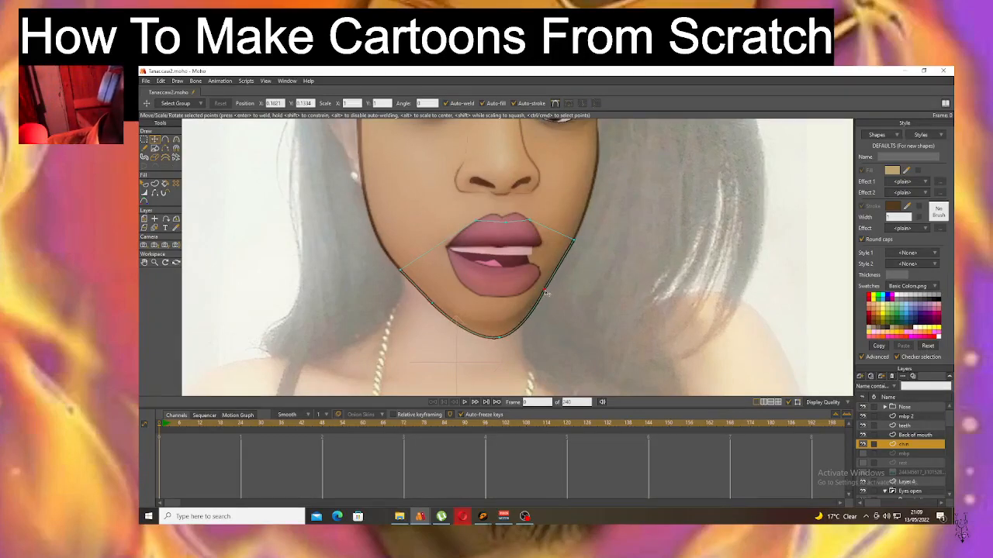
Fine-tune the chin's bottom, lower-left and lower-right points to smooth the jaw curve against the whole face.
{"action": "left_click", "coordinate": [500, 338]}
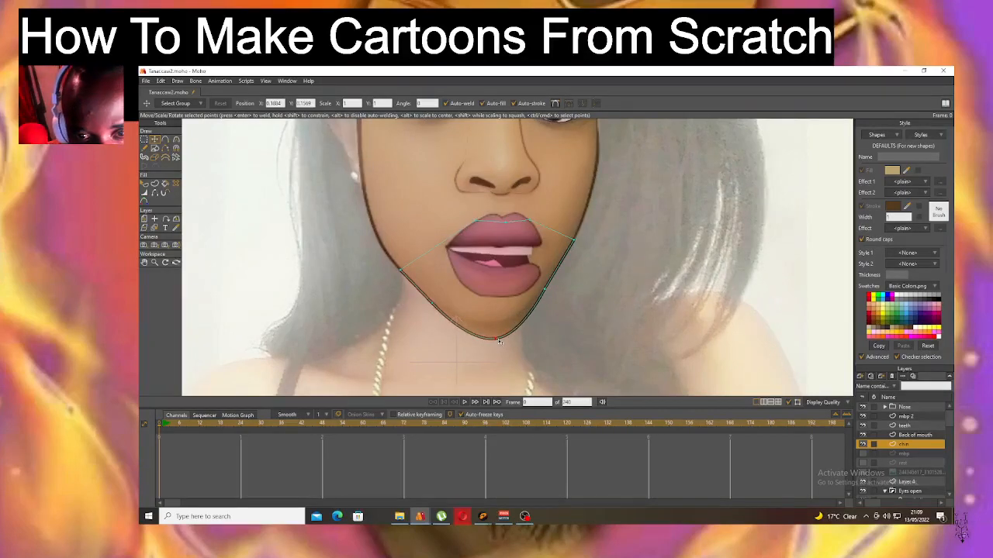
{"action": "scroll", "coordinate": [500, 340], "scroll_direction": "down", "scroll_amount": 3}
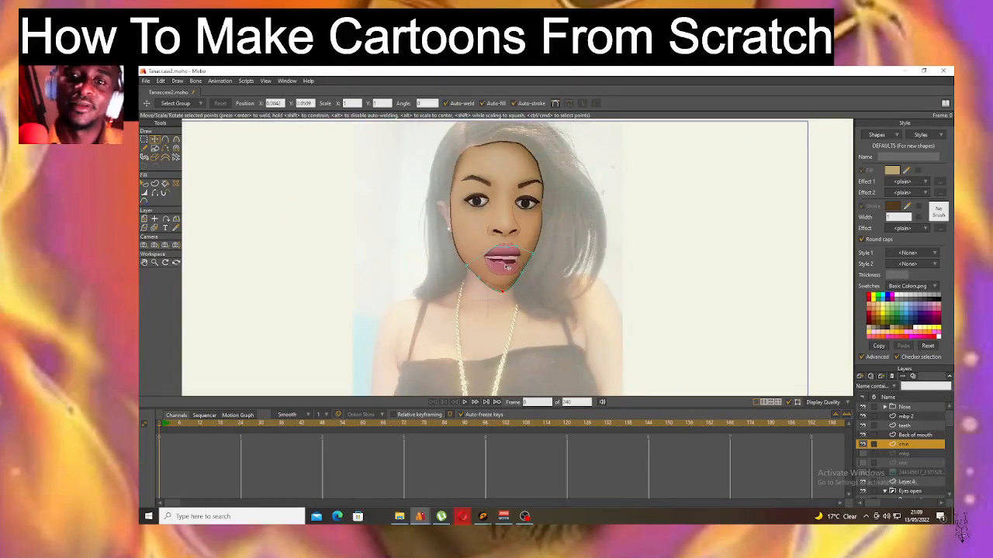
{"action": "scroll", "coordinate": [513, 289], "scroll_direction": "up", "scroll_amount": 1}
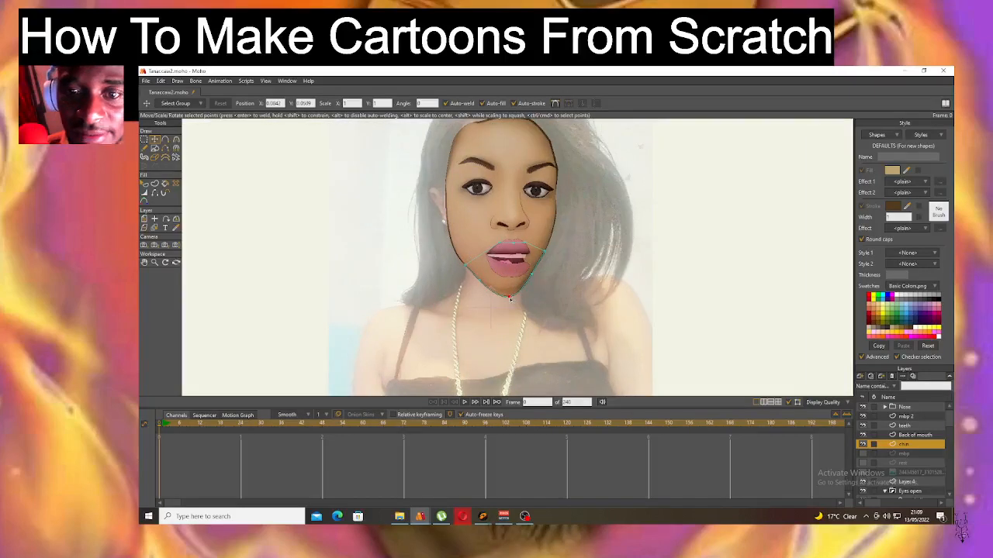
{"action": "left_click_drag", "start_coordinate": [510, 298], "coordinate": [499, 296]}
{"action": "left_click", "coordinate": [481, 285]}
{"action": "left_click", "coordinate": [538, 273]}
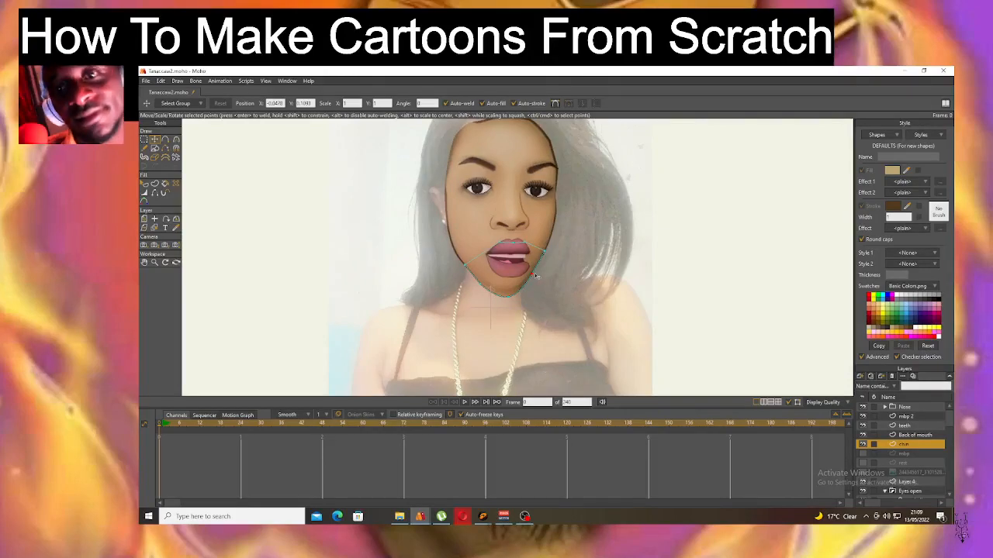
{"action": "left_click", "coordinate": [535, 275]}
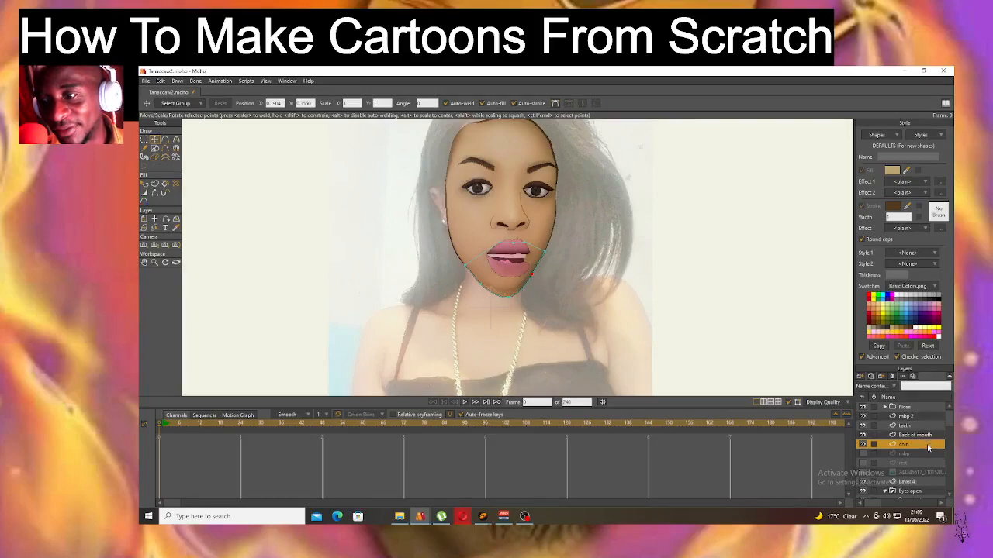
Group the mbp 2, teeth, Back of mouth and chin layers together in a new group layer.
{"action": "left_click", "coordinate": [930, 435]}
{"action": "left_click", "coordinate": [931, 426]}
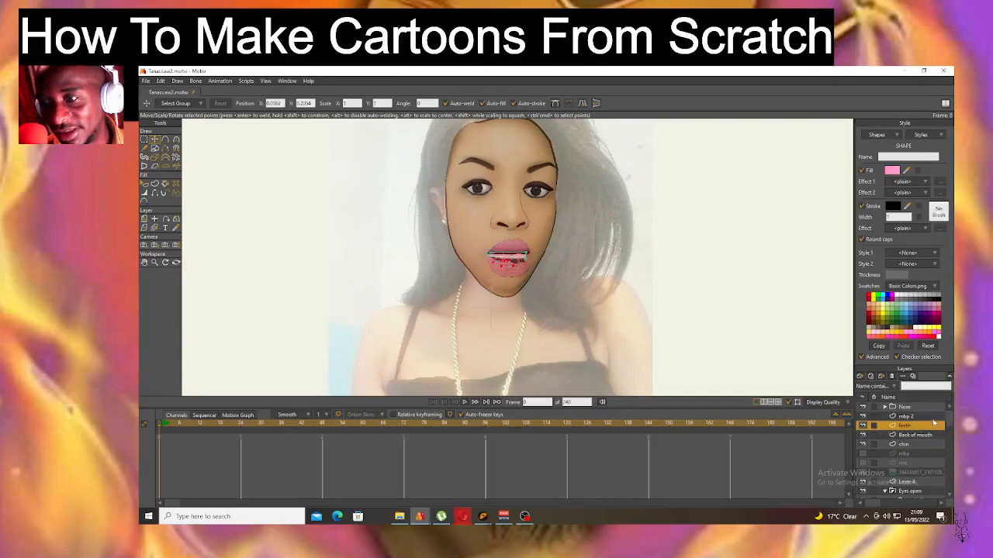
{"action": "left_click", "coordinate": [933, 418]}
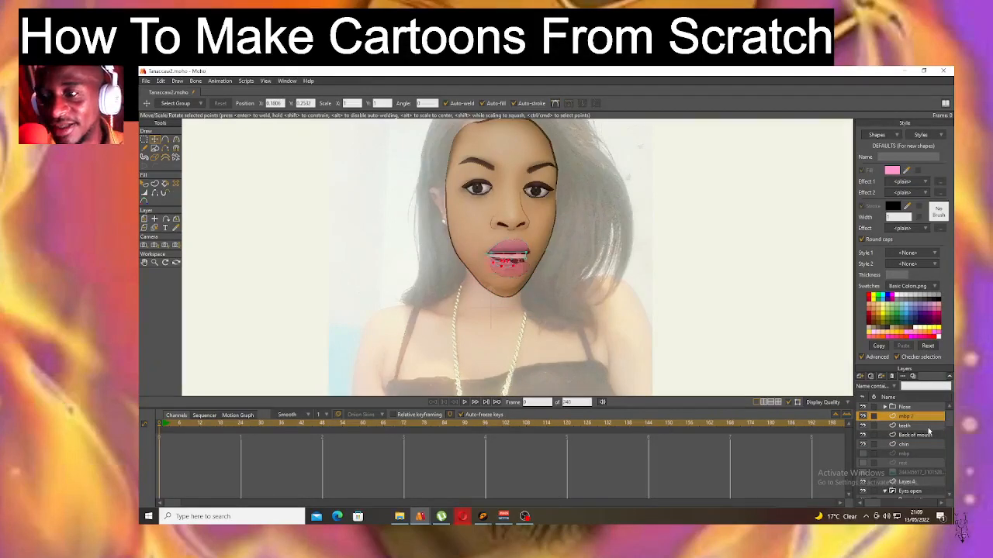
{"action": "left_click", "coordinate": [928, 435], "text": "shift"}
{"action": "left_click", "coordinate": [923, 446]}
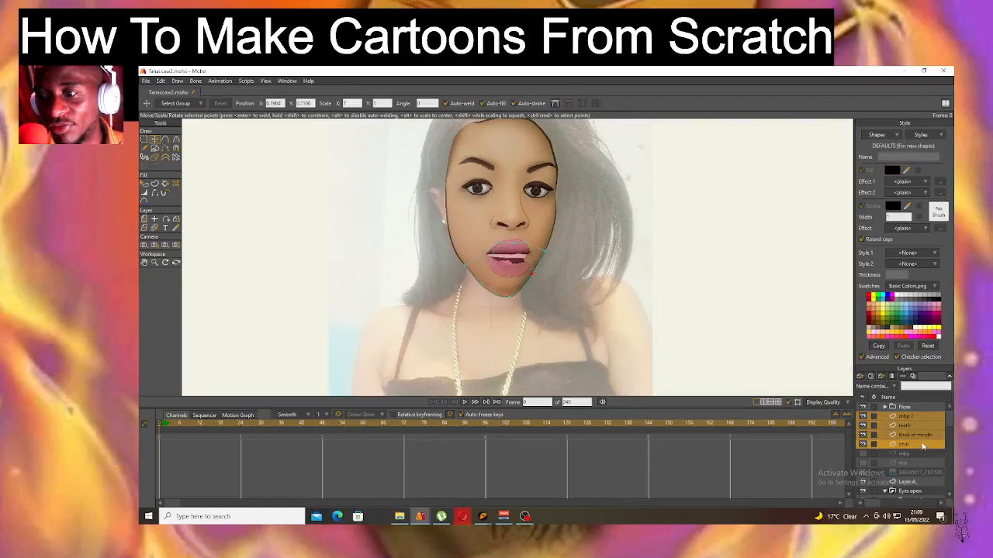
{"action": "left_click", "coordinate": [859, 377]}
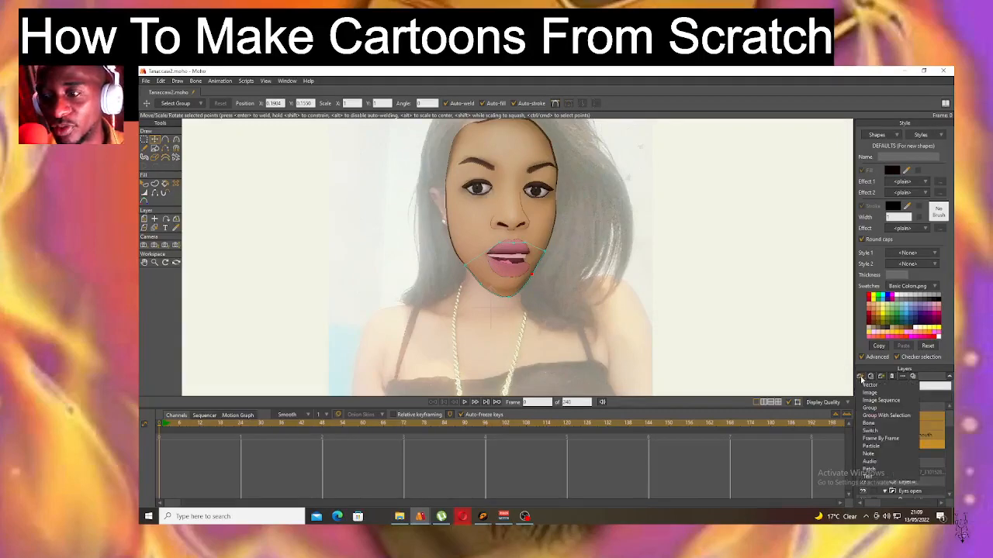
{"action": "left_click", "coordinate": [887, 416]}
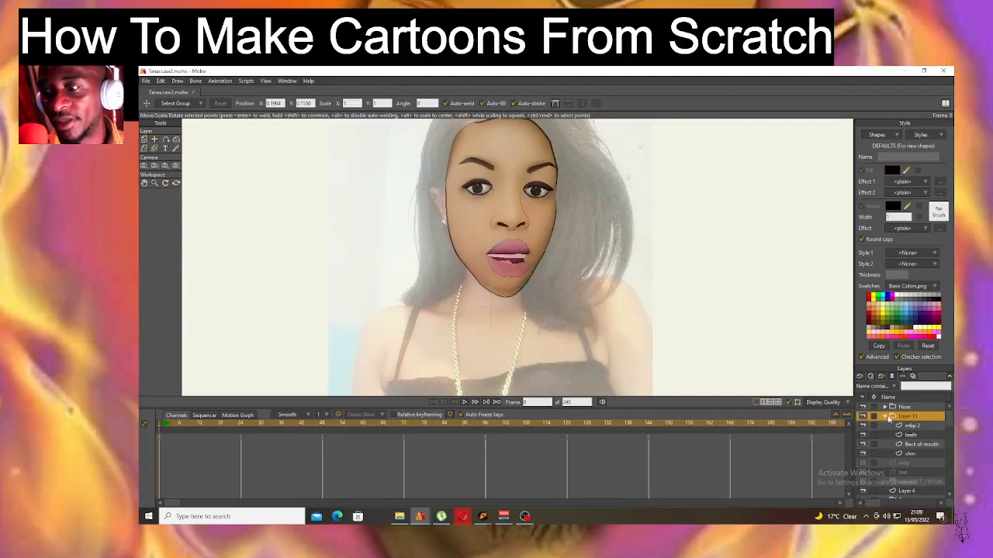
Rename the new mouth group as AI, duplicate it, and expand the copy.
{"action": "double_click", "coordinate": [905, 420]}
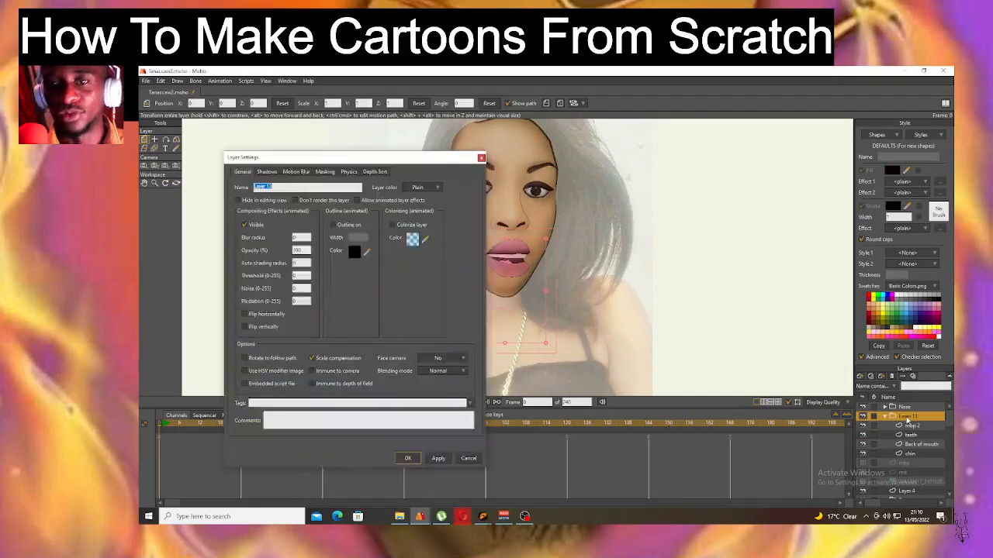
{"action": "type", "text": "Mo"}
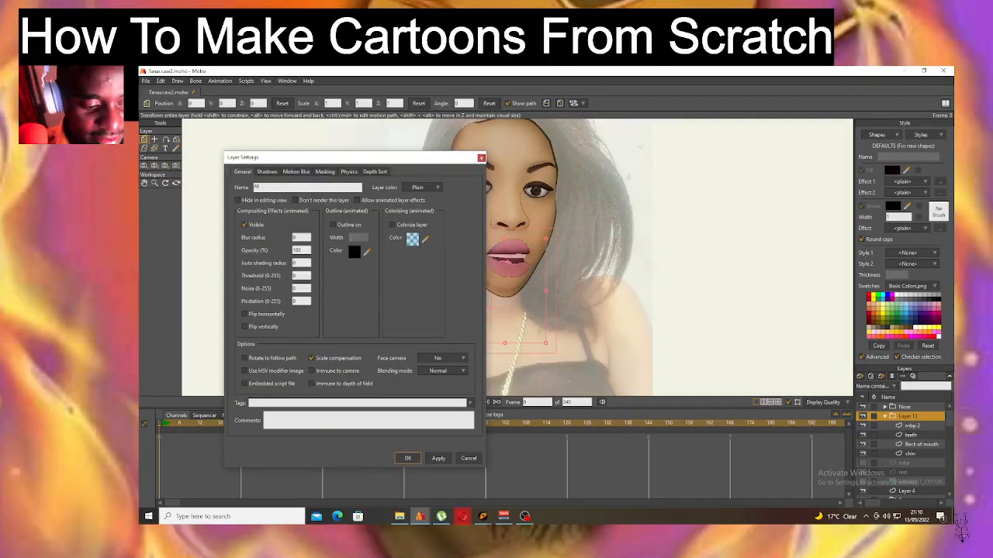
{"action": "key", "text": "Return"}
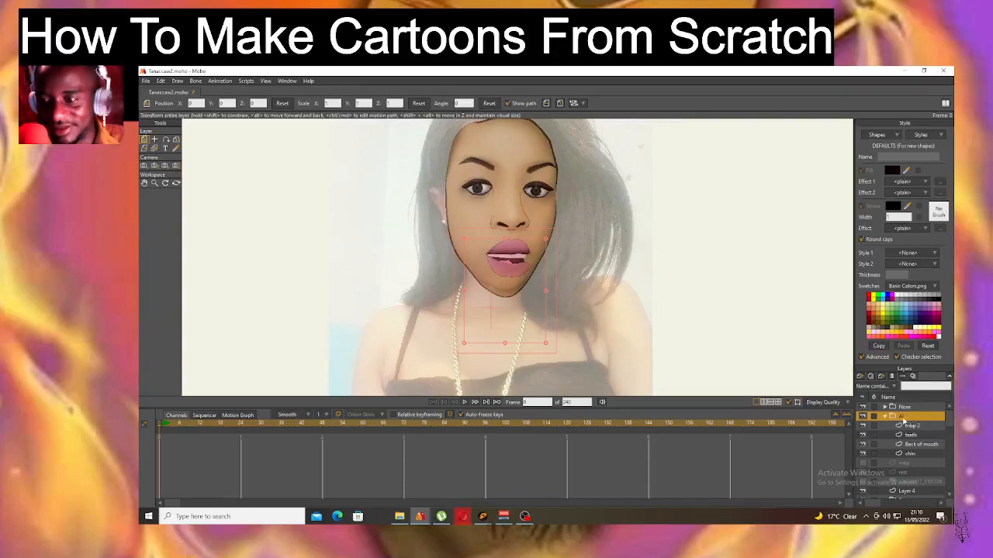
{"action": "left_click", "coordinate": [886, 417]}
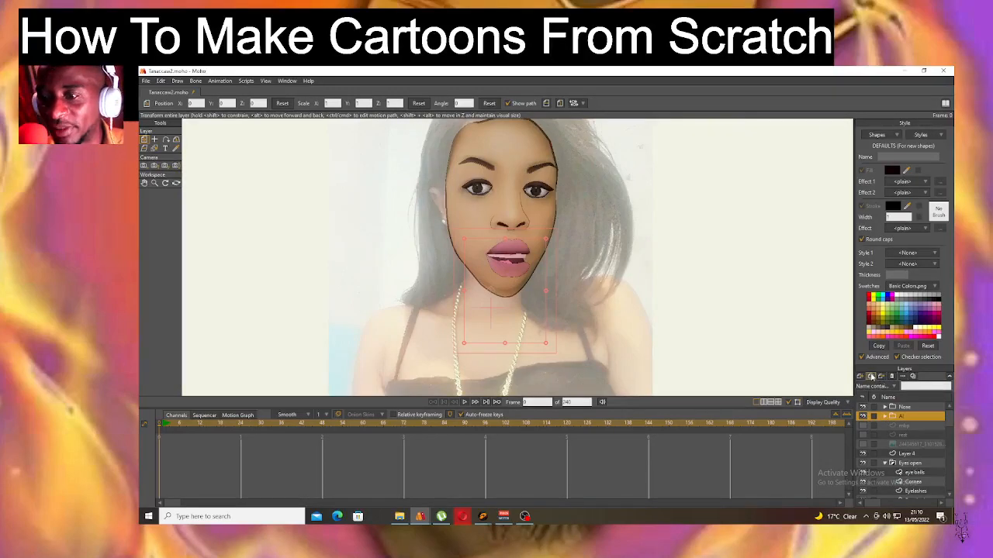
{"action": "left_click", "coordinate": [885, 416]}
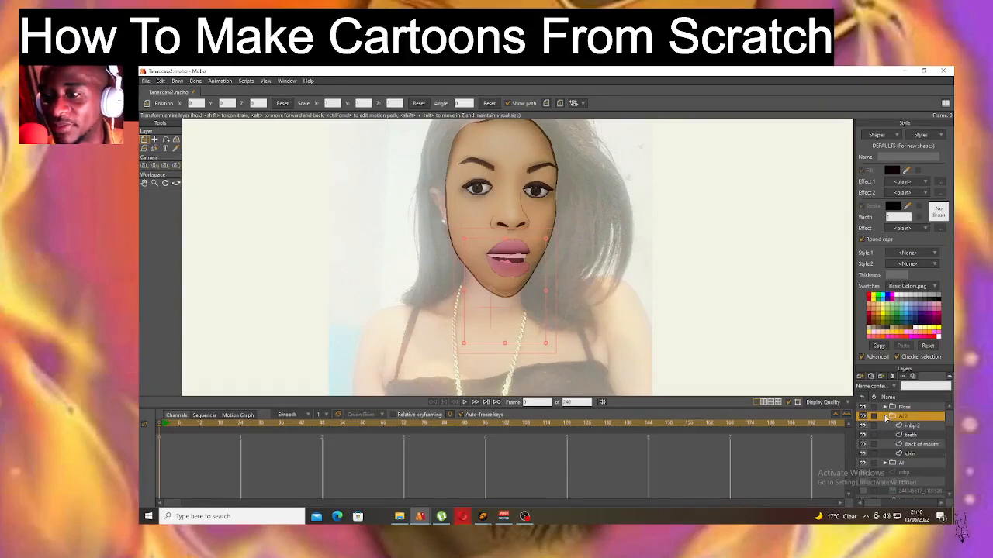
In the AI 2 group's teeth layer, place a copy of the upper teeth shape just below it as the lower teeth.
{"action": "left_click", "coordinate": [912, 427]}
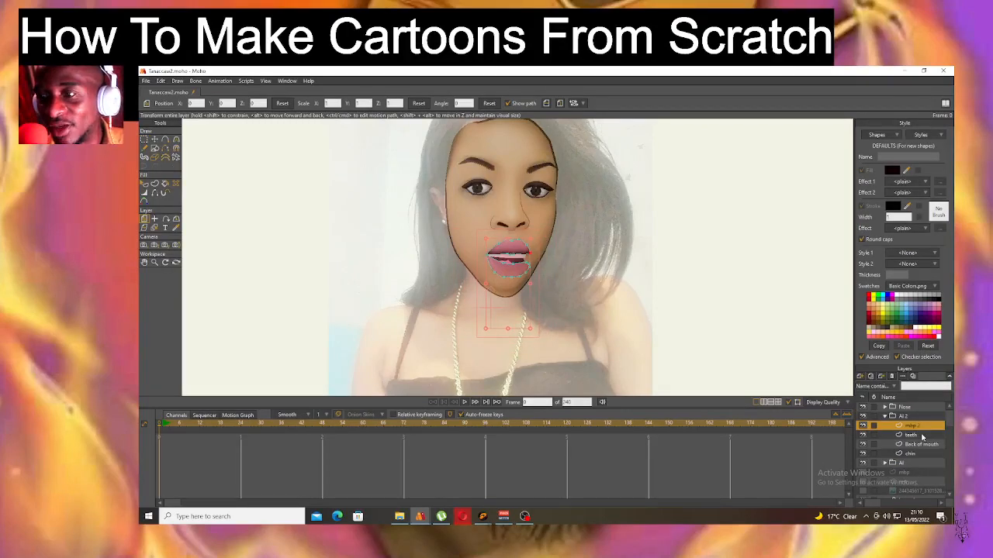
{"action": "left_click", "coordinate": [910, 435]}
{"action": "scroll", "coordinate": [504, 260], "scroll_direction": "up", "scroll_amount": 3}
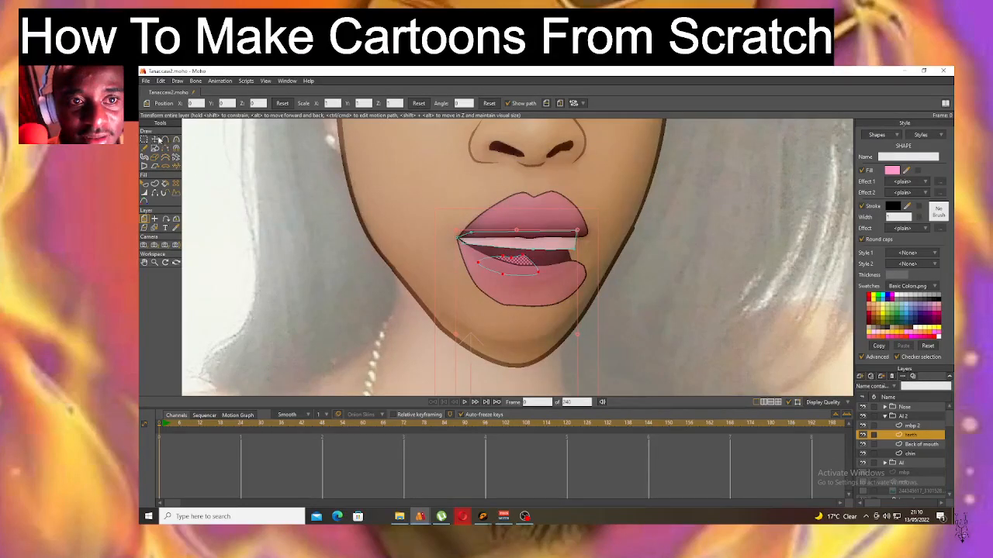
{"action": "key", "text": "t"}
{"action": "left_click", "coordinate": [543, 246]}
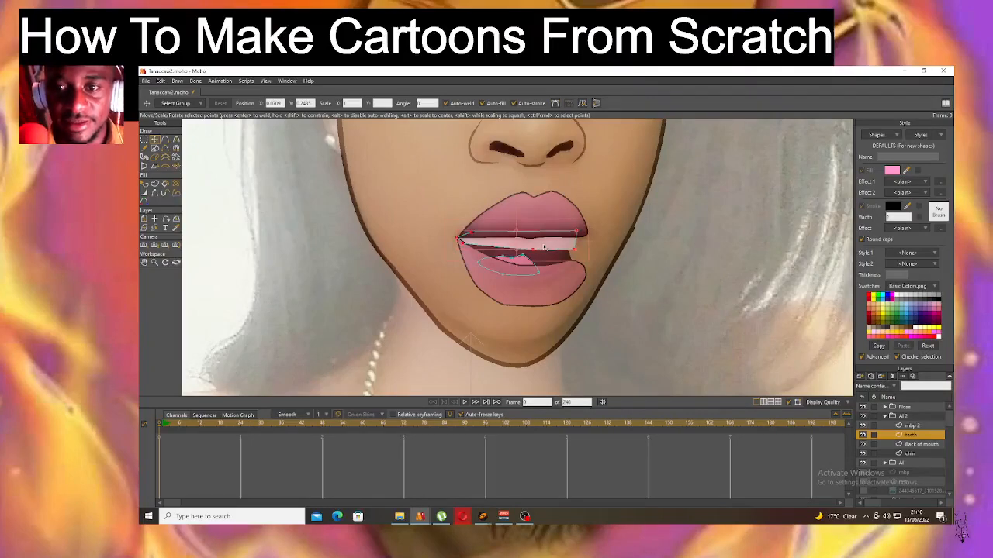
{"action": "left_click_drag", "start_coordinate": [558, 242], "coordinate": [558, 264]}
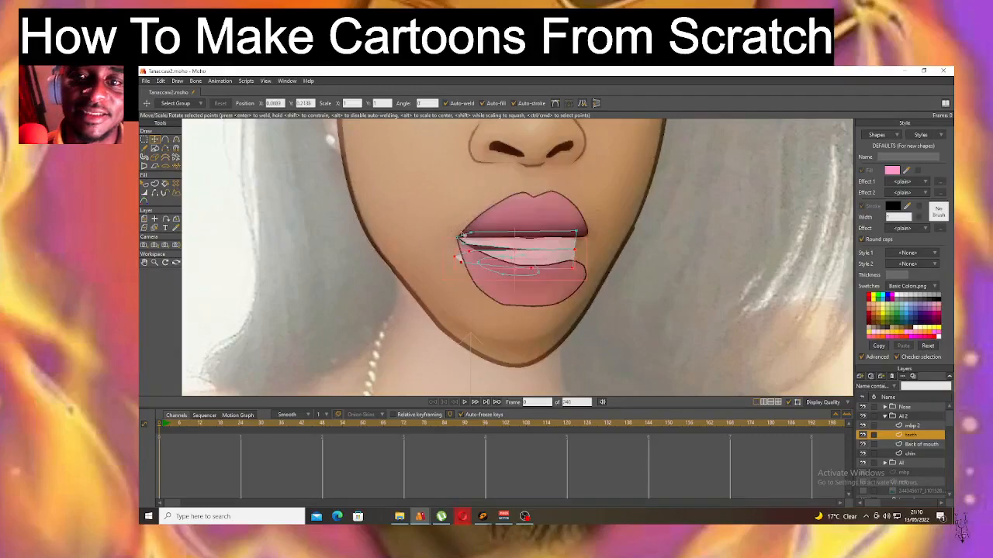
Give the white lower teeth shape a black stroke with a width of 2.
{"action": "left_click", "coordinate": [145, 187]}
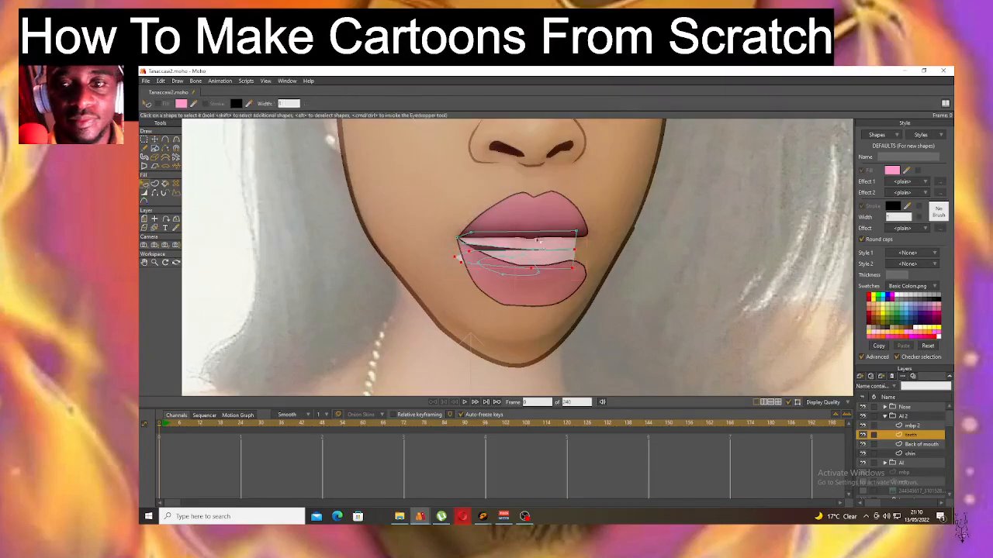
{"action": "left_click", "coordinate": [520, 254]}
{"action": "left_click", "coordinate": [863, 206]}
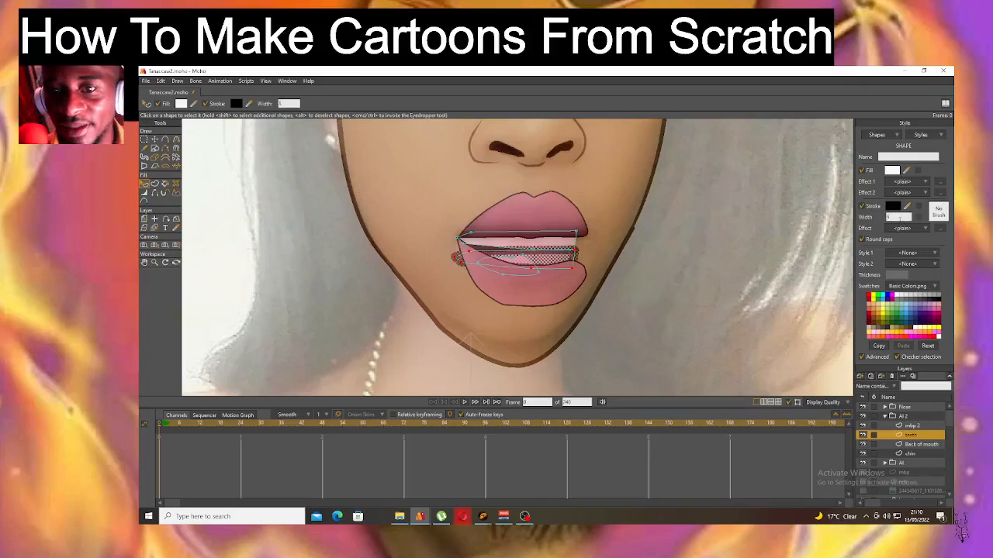
{"action": "type", "text": "3"}
{"action": "key", "text": "Return"}
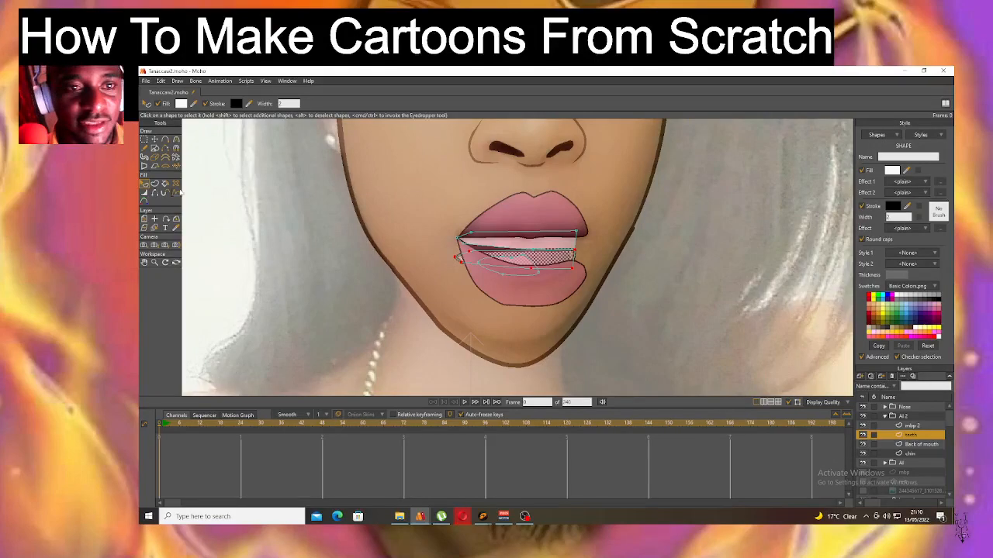
Move the lower teeth's upper-left point up into the mouth corner and pull the upper-right point slightly inward.
{"action": "left_click", "coordinate": [155, 140]}
{"action": "left_click", "coordinate": [459, 258]}
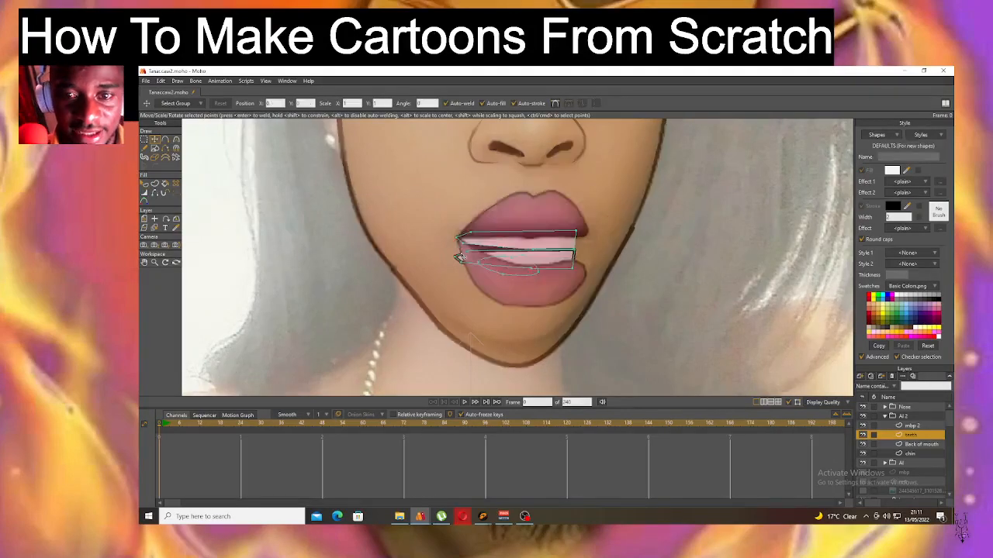
{"action": "mouse_move", "coordinate": [462, 258]}
{"action": "left_mouse_down"}
{"action": "mouse_move", "coordinate": [473, 264]}
{"action": "mouse_move", "coordinate": [462, 244]}
{"action": "left_mouse_up"}
{"action": "left_click", "coordinate": [464, 262]}
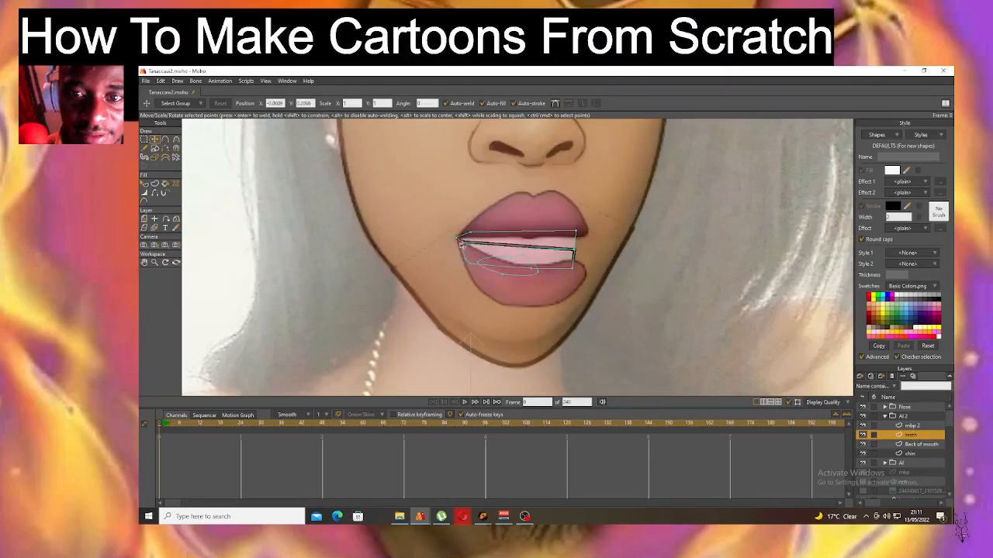
{"action": "left_click", "coordinate": [575, 255]}
{"action": "left_click_drag", "start_coordinate": [575, 255], "coordinate": [572, 249]}
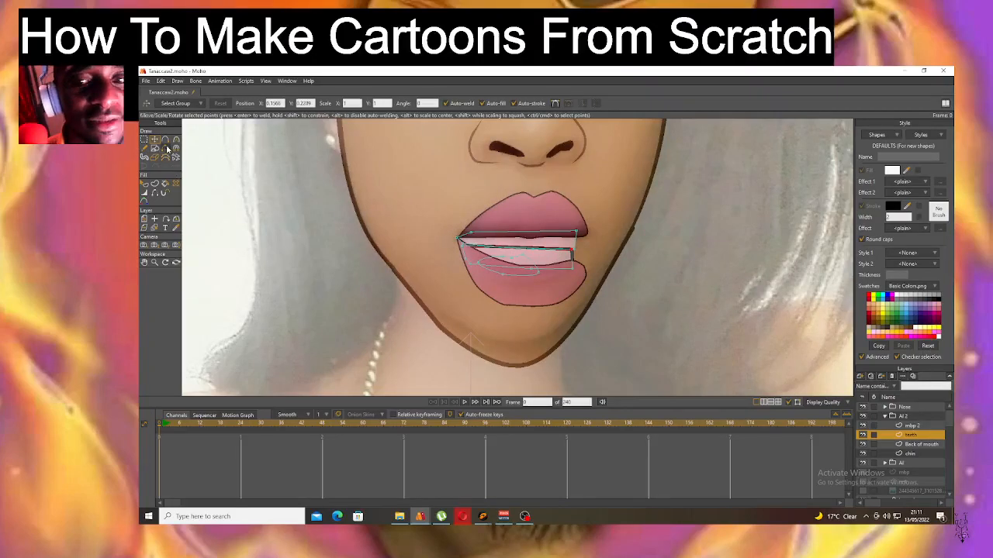
Try deleting the short right-hand edge segment of the lower teeth, undoing each deletion.
{"action": "left_click", "coordinate": [166, 148]}
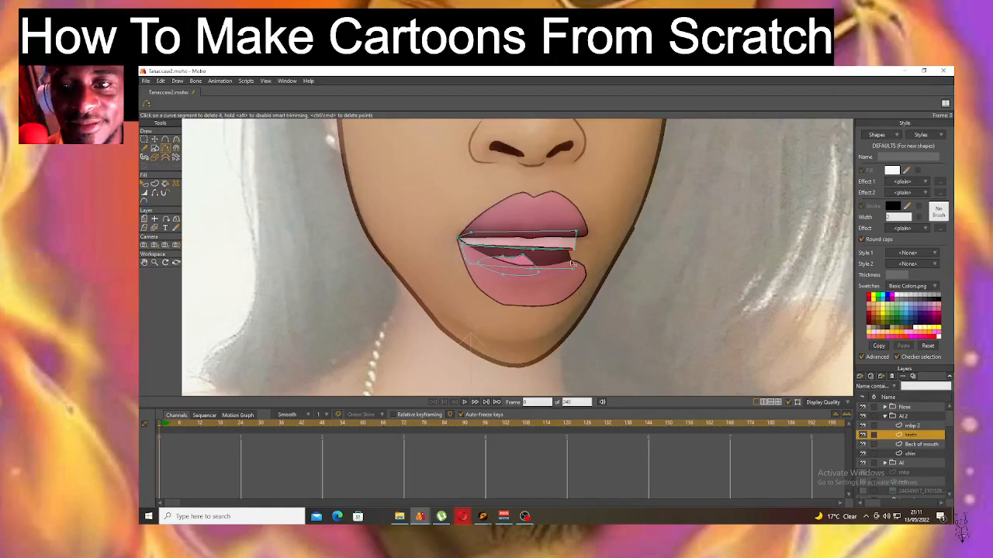
{"action": "left_click", "coordinate": [160, 81]}
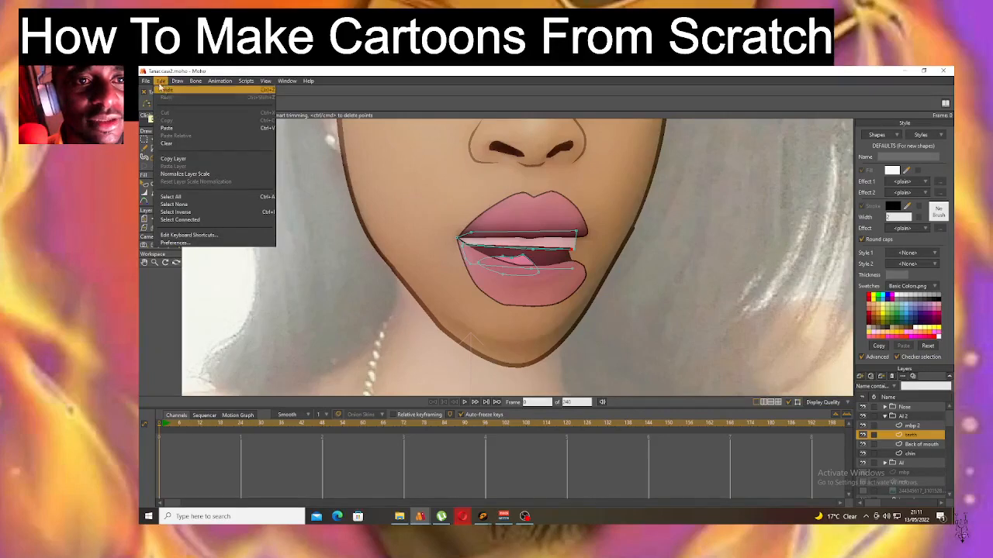
{"action": "left_click", "coordinate": [160, 89]}
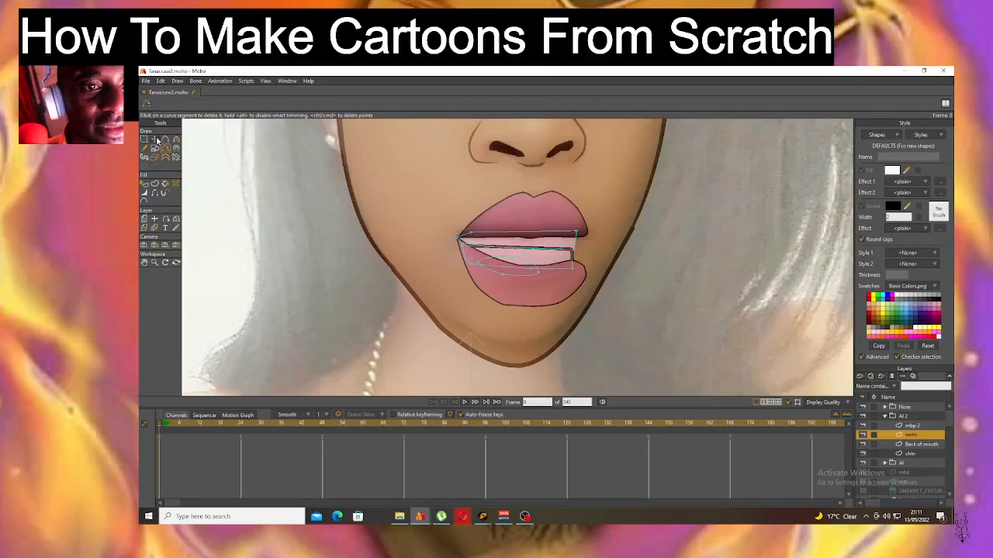
{"action": "left_click", "coordinate": [156, 140]}
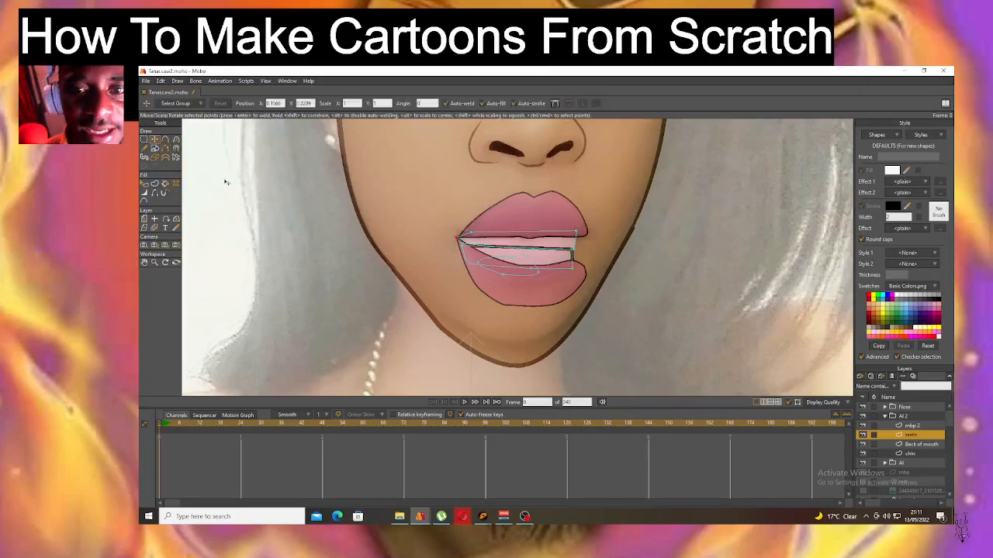
{"action": "left_click", "coordinate": [166, 149]}
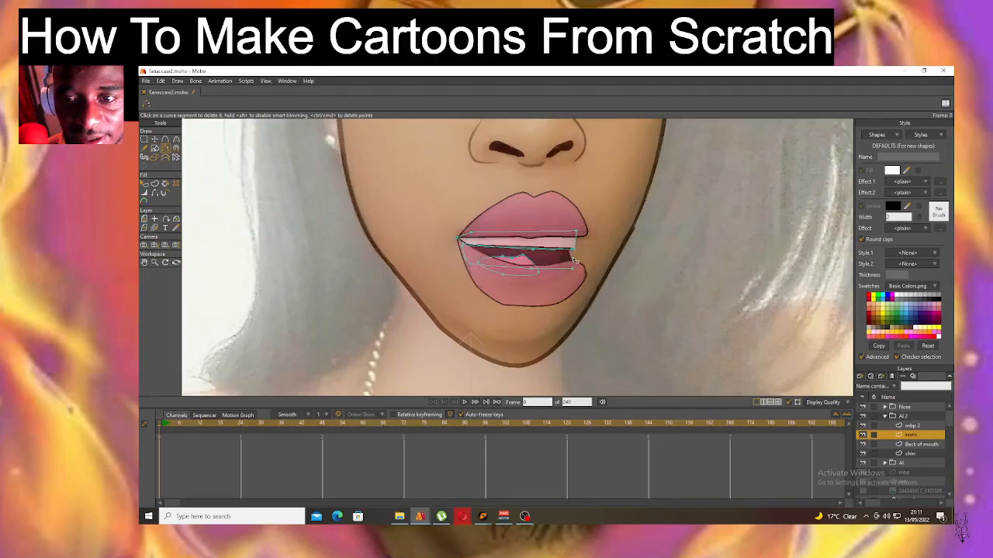
{"action": "left_click", "coordinate": [160, 81]}
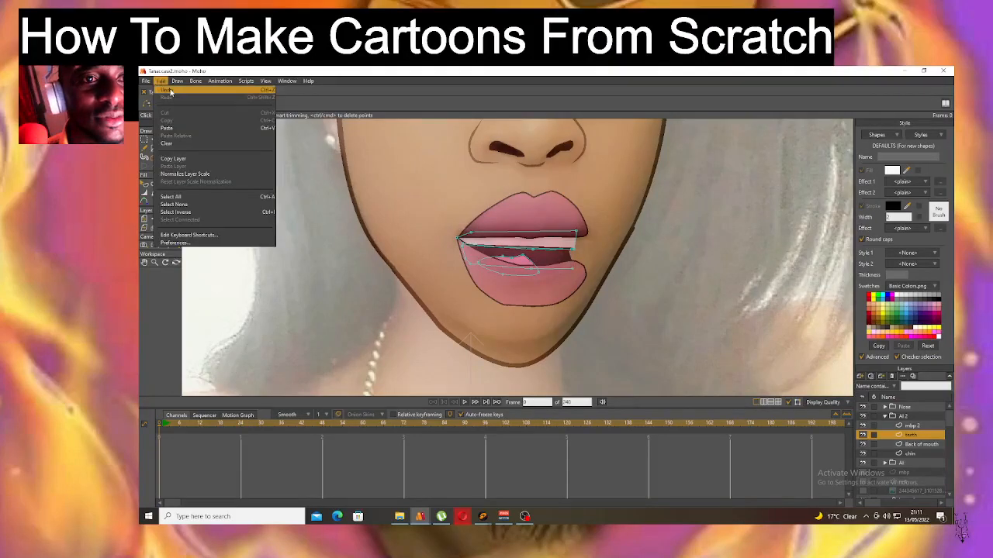
{"action": "left_click", "coordinate": [170, 91]}
Hide the lower teeth's right-hand edge line and thin the dividing line at its right end to about 26 percent.
{"action": "left_click", "coordinate": [155, 192]}
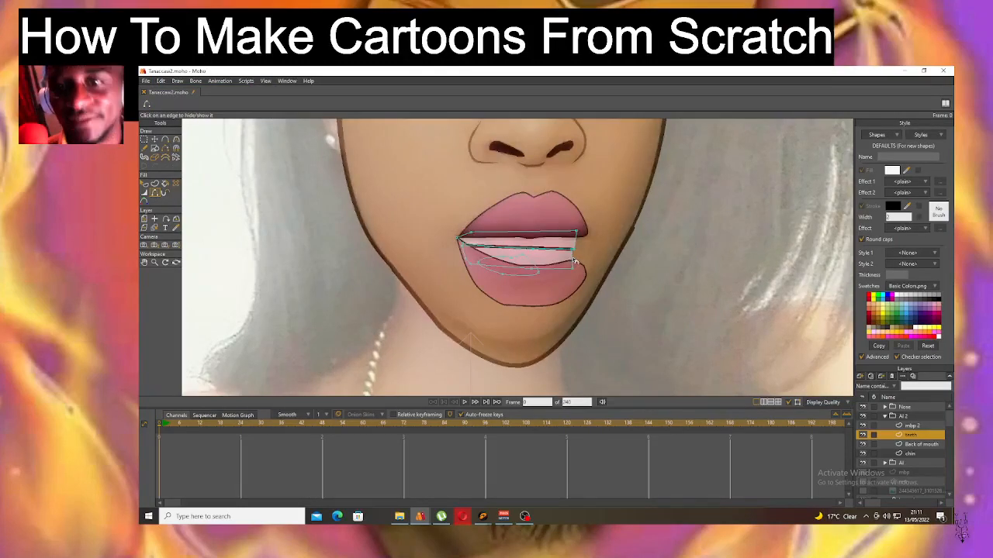
{"action": "left_click", "coordinate": [145, 192]}
{"action": "scroll", "coordinate": [594, 268], "scroll_direction": "up", "scroll_amount": 2}
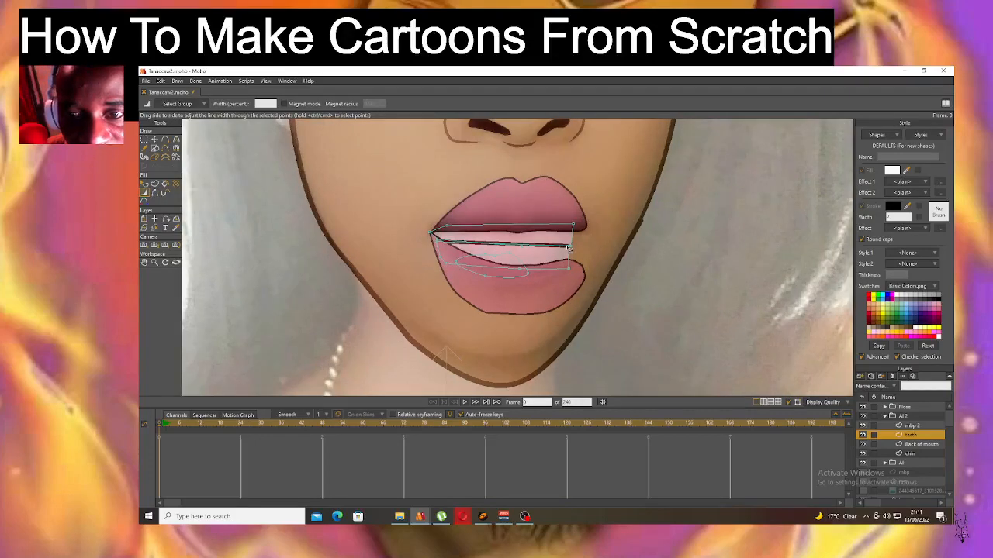
{"action": "left_click", "coordinate": [568, 248]}
{"action": "left_click_drag", "start_coordinate": [568, 248], "coordinate": [554, 231]}
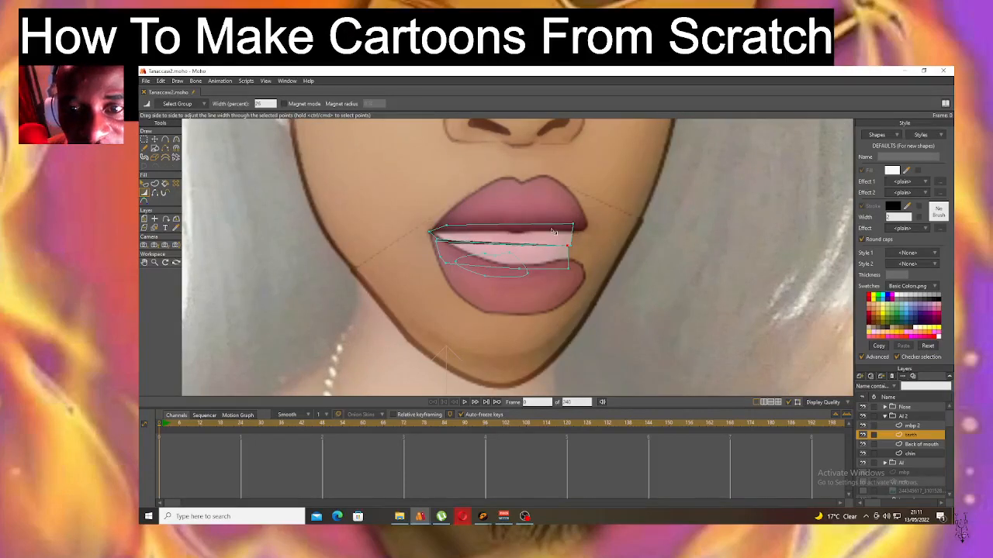
{"action": "scroll", "coordinate": [554, 231], "scroll_direction": "down", "scroll_amount": 4}
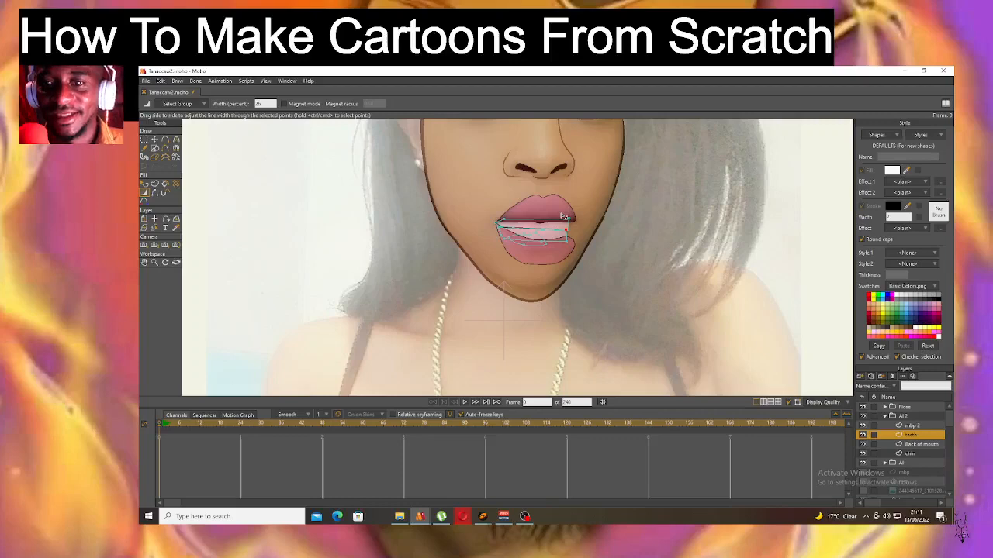
Select all points of the teeth layer and widen the teeth so they extend past the mouth's left corner.
{"action": "left_click", "coordinate": [921, 445]}
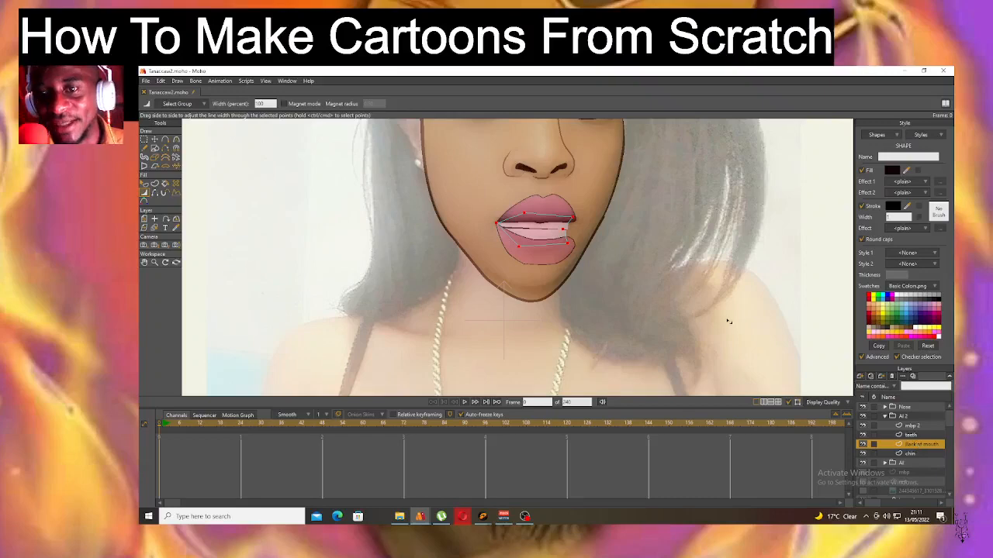
{"action": "left_click", "coordinate": [921, 436]}
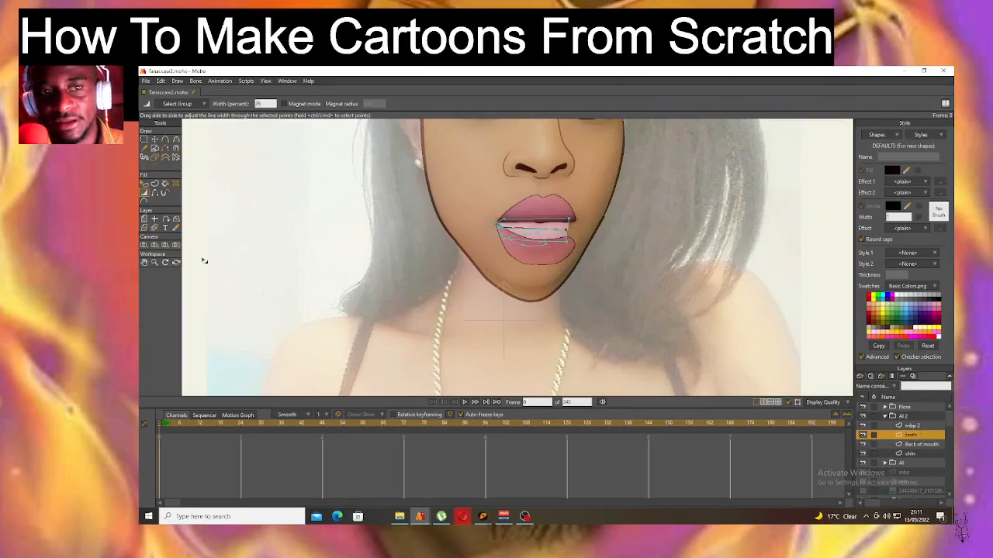
{"action": "left_click", "coordinate": [145, 141]}
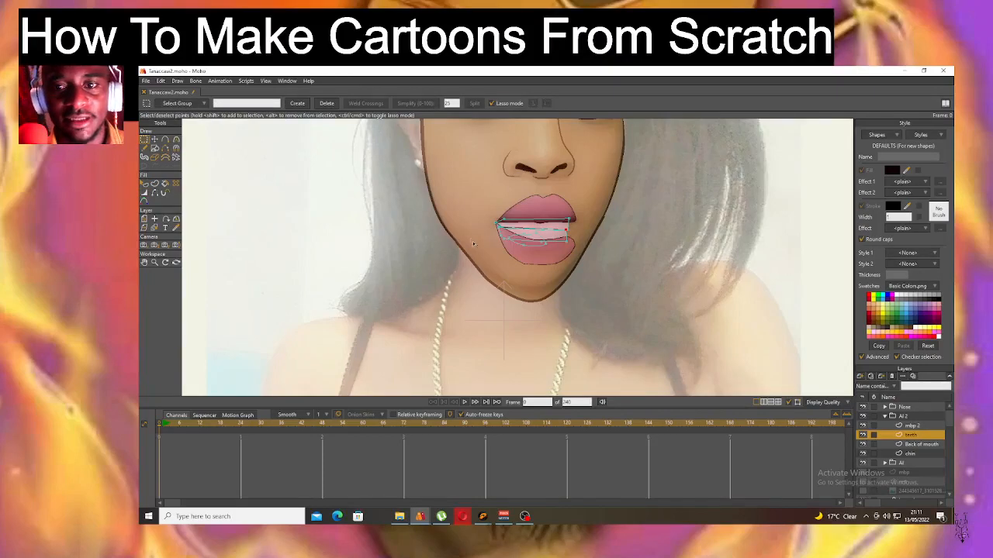
{"action": "left_click_drag", "start_coordinate": [473, 236], "coordinate": [593, 230]}
{"action": "mouse_move", "coordinate": [496, 270]}
{"action": "left_mouse_down"}
{"action": "mouse_move", "coordinate": [453, 208]}
{"action": "mouse_move", "coordinate": [518, 205]}
{"action": "left_mouse_up"}
{"action": "mouse_move", "coordinate": [452, 220]}
{"action": "left_mouse_down"}
{"action": "mouse_move", "coordinate": [481, 253]}
{"action": "mouse_move", "coordinate": [506, 199]}
{"action": "mouse_move", "coordinate": [577, 224]}
{"action": "mouse_move", "coordinate": [578, 250]}
{"action": "mouse_move", "coordinate": [467, 219]}
{"action": "left_mouse_up"}
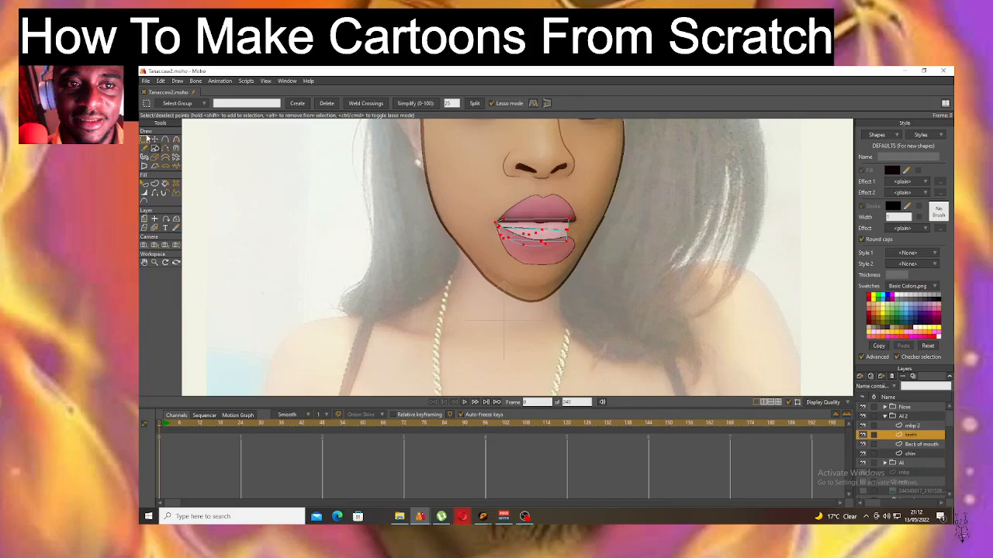
{"action": "left_click", "coordinate": [155, 139]}
{"action": "mouse_move", "coordinate": [549, 233]}
{"action": "left_mouse_down"}
{"action": "mouse_move", "coordinate": [561, 235]}
{"action": "mouse_move", "coordinate": [541, 233]}
{"action": "mouse_move", "coordinate": [552, 234]}
{"action": "left_mouse_up"}
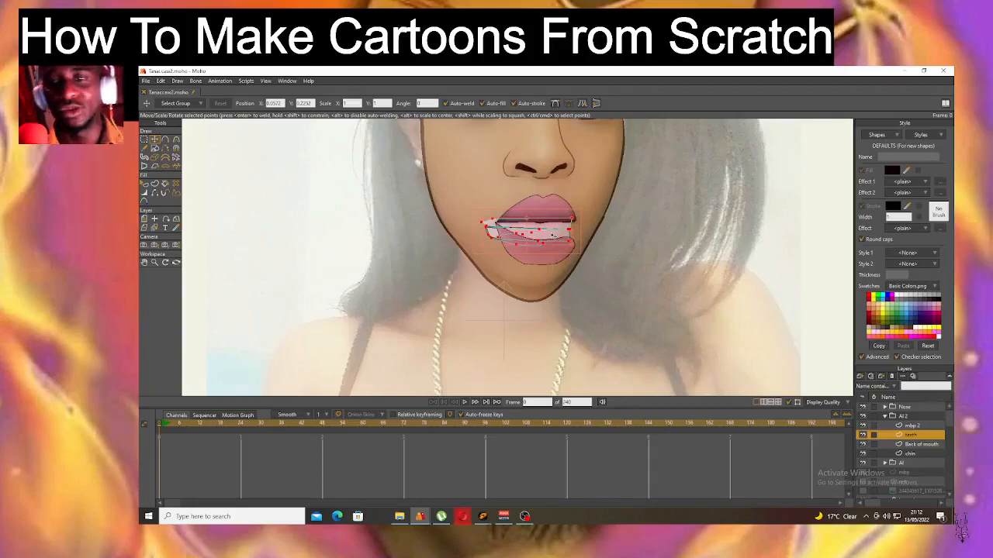
On the mbp 2 layer, extend the upper lip's left corner outward over the teeth and lower the points along its top edge.
{"action": "left_click", "coordinate": [923, 427]}
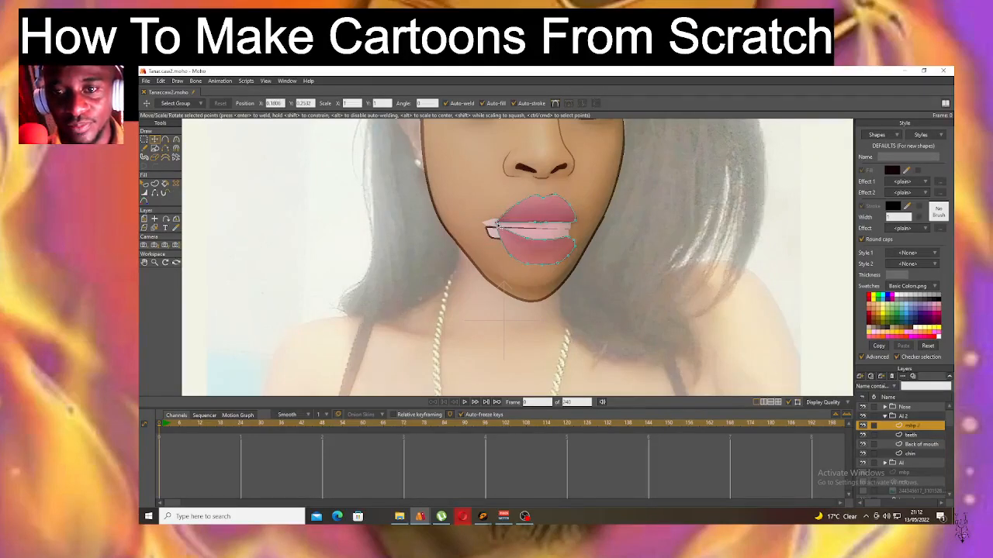
{"action": "left_click_drag", "start_coordinate": [499, 225], "coordinate": [479, 227]}
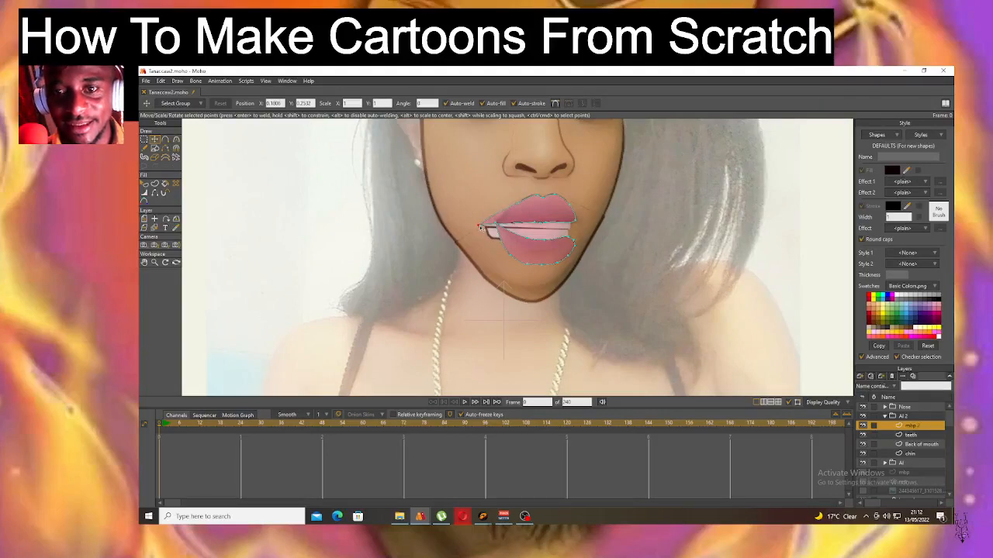
{"action": "left_click", "coordinate": [534, 205]}
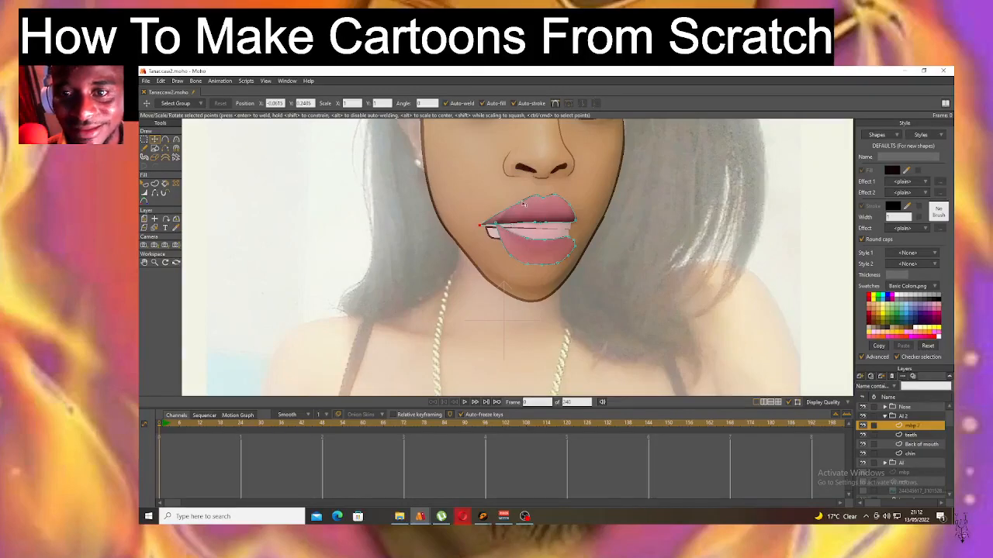
{"action": "left_click", "coordinate": [535, 198]}
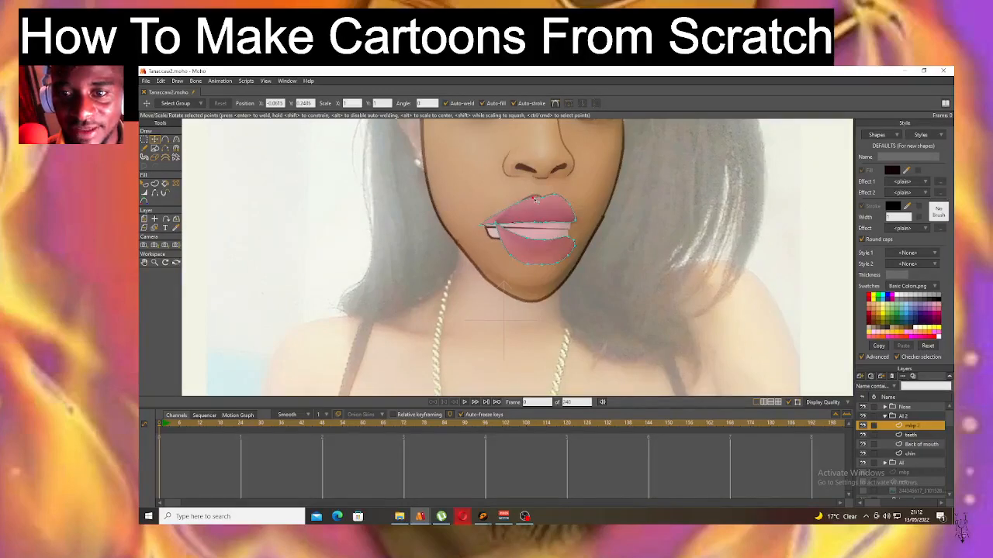
{"action": "left_click", "coordinate": [547, 205]}
{"action": "left_click", "coordinate": [557, 201]}
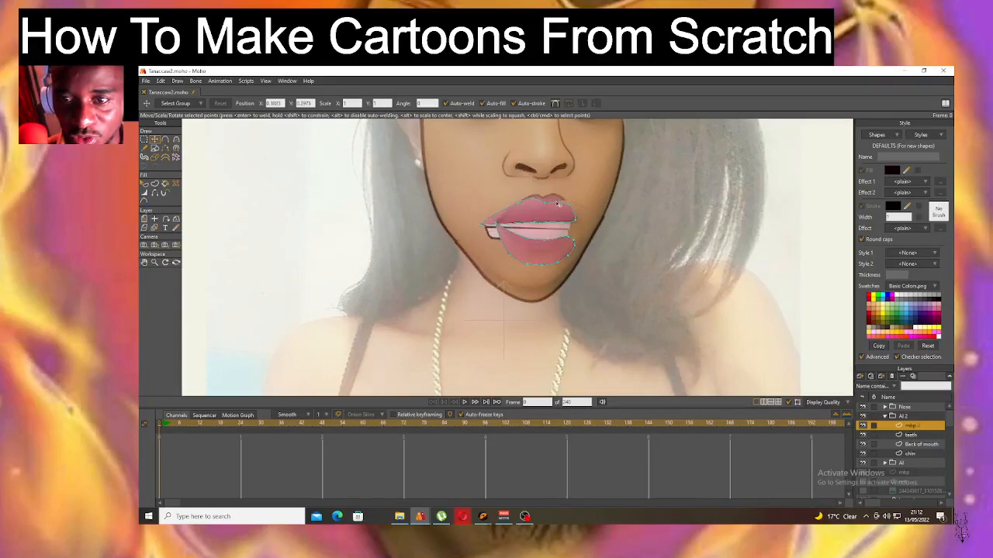
{"action": "left_click", "coordinate": [567, 204]}
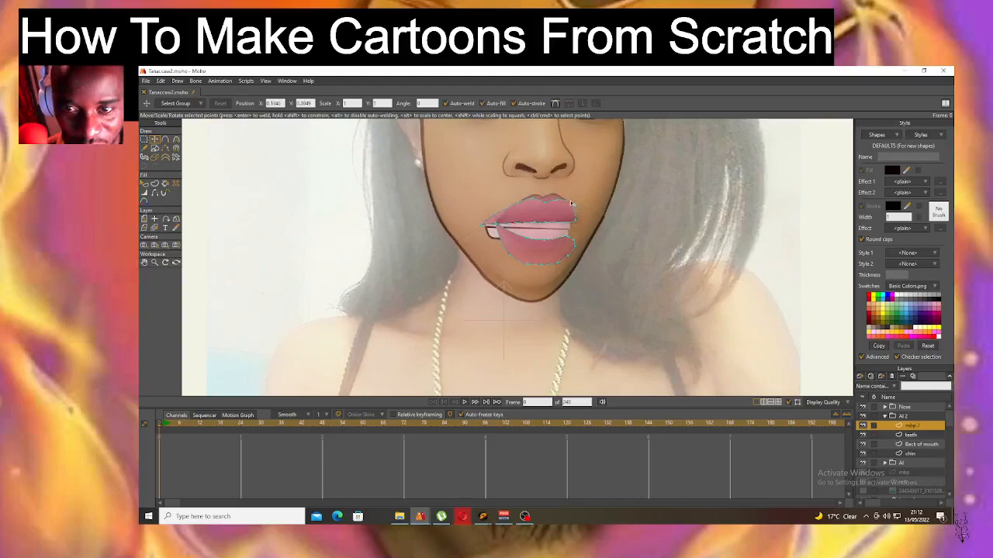
{"action": "left_click", "coordinate": [568, 205]}
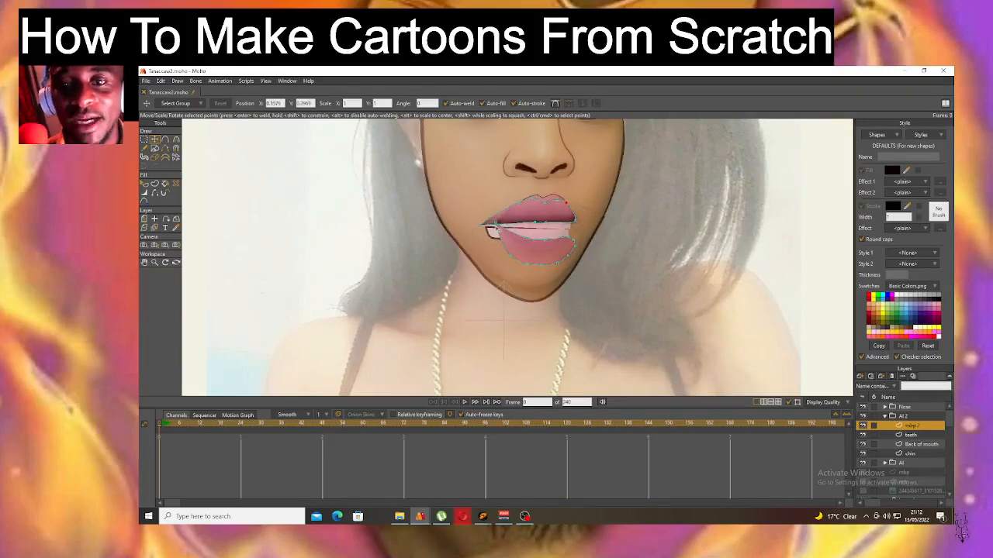
Pull the lower lip's left corner outward over the teeth and raise the points along the lower lip's bottom edge.
{"action": "left_click", "coordinate": [492, 227]}
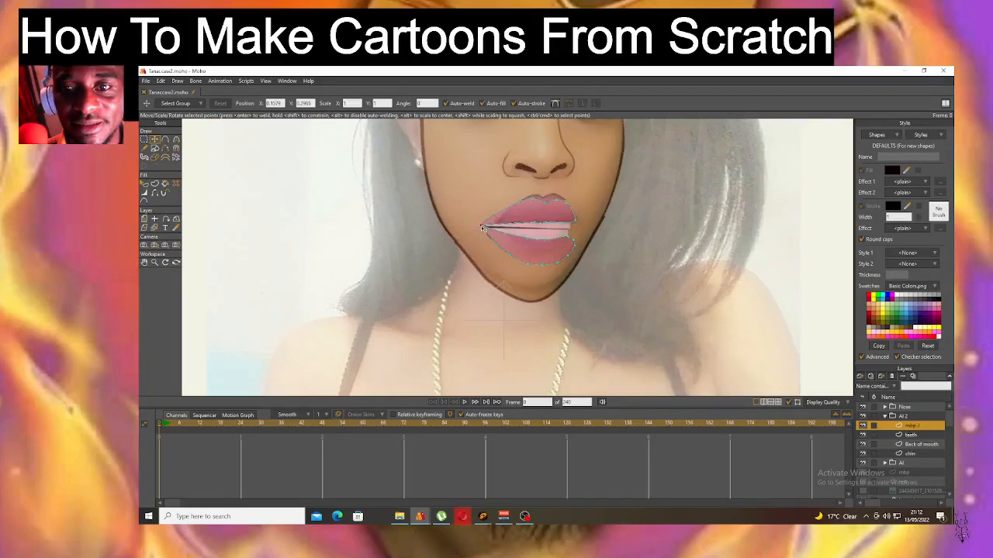
{"action": "left_click", "coordinate": [482, 227]}
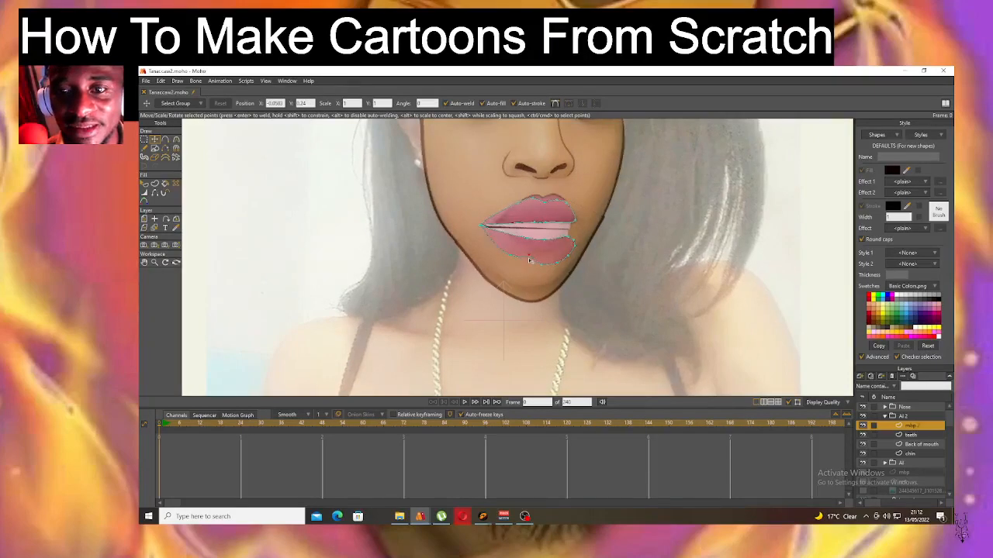
{"action": "left_click", "coordinate": [544, 265]}
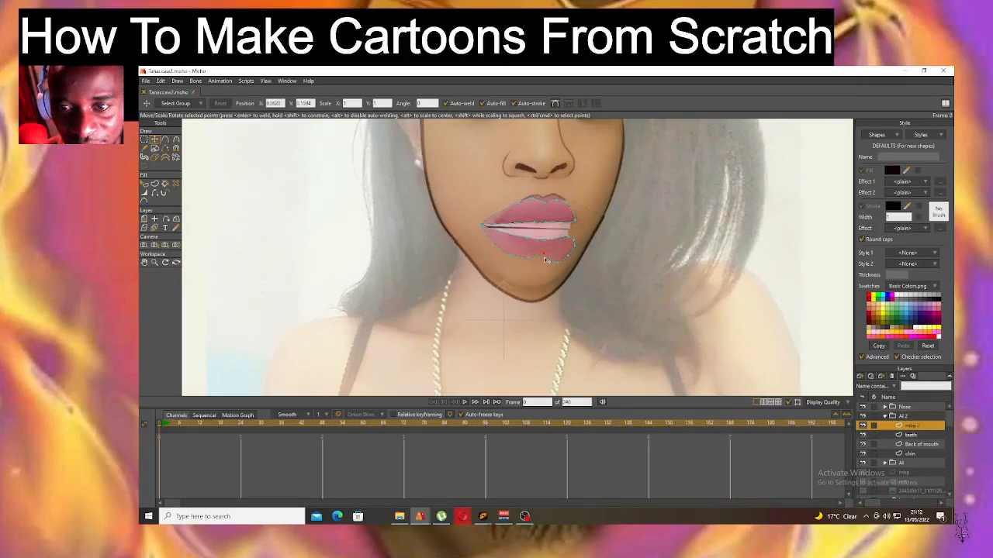
{"action": "left_click", "coordinate": [558, 261]}
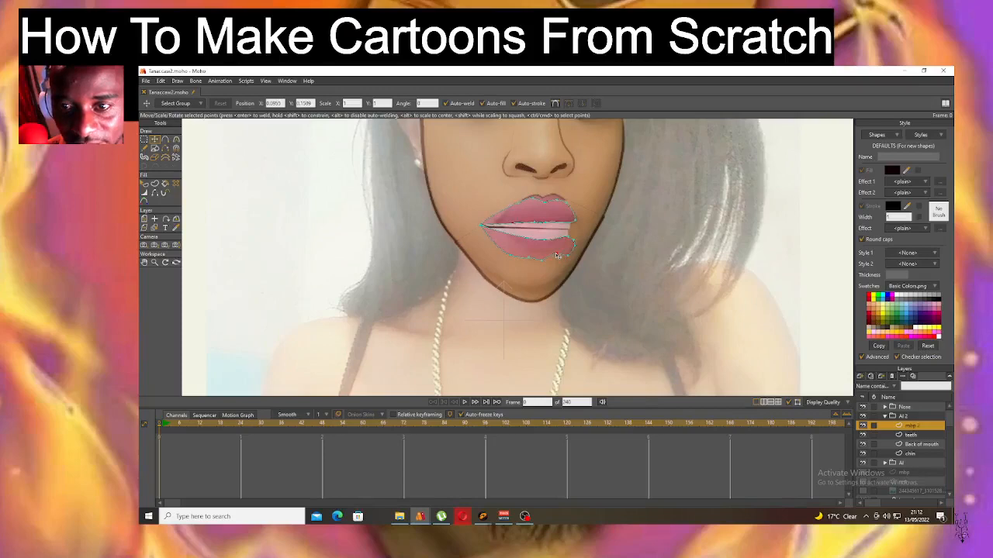
{"action": "left_click", "coordinate": [544, 263]}
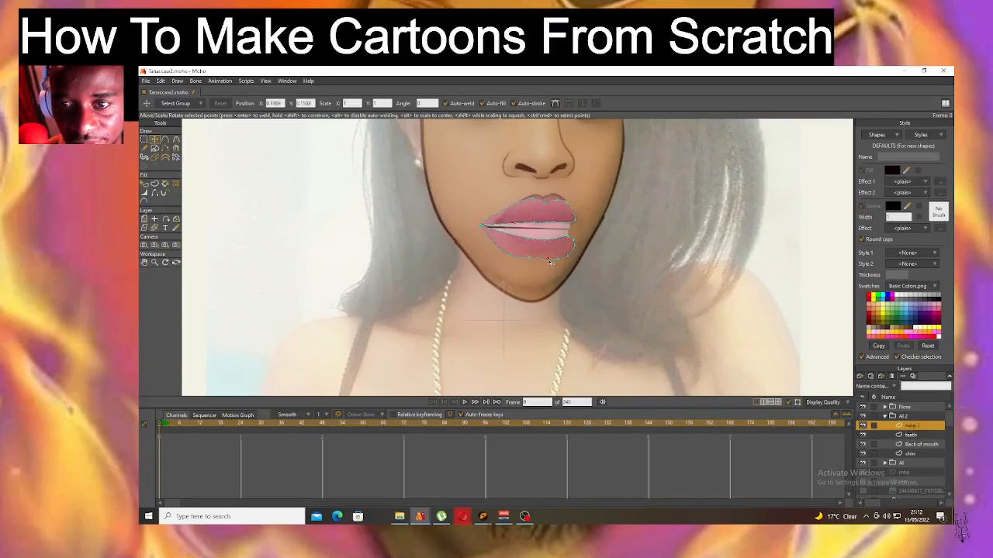
{"action": "left_click", "coordinate": [572, 256]}
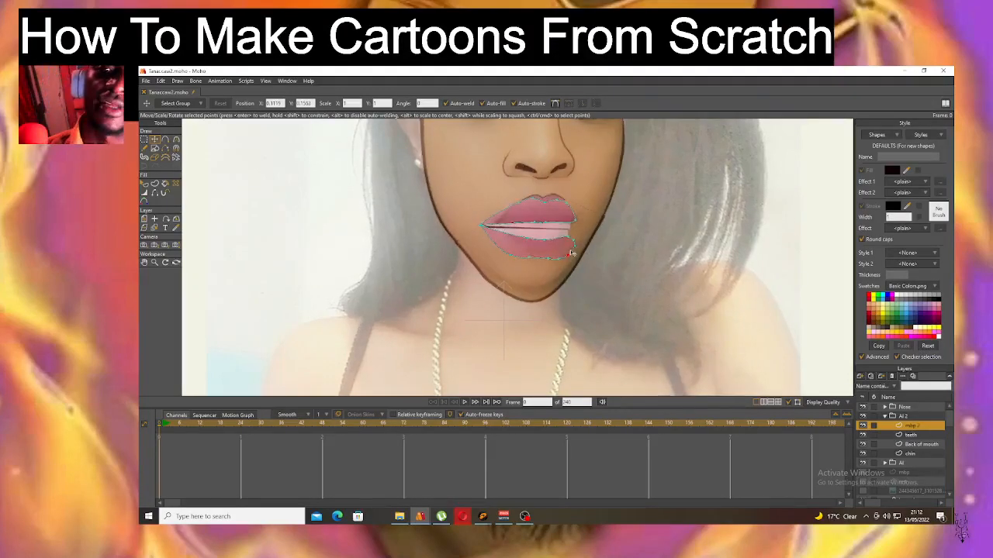
{"action": "left_click", "coordinate": [559, 262]}
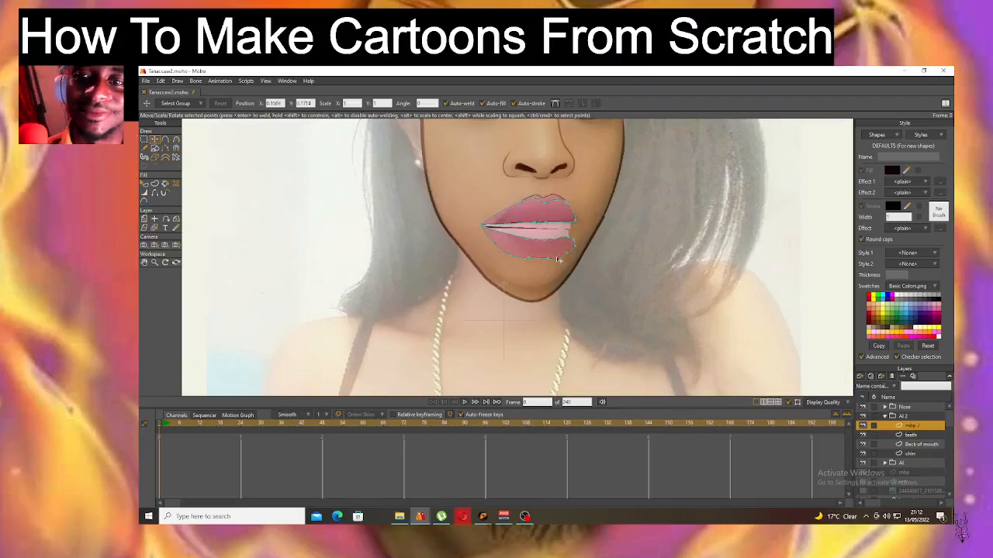
On the chin layer, try raising the lower points individually, undo those moves, and shift the whole chin outline upward instead.
{"action": "left_click", "coordinate": [915, 454]}
{"action": "left_click", "coordinate": [536, 300]}
{"action": "left_click_drag", "start_coordinate": [538, 288], "coordinate": [487, 264]}
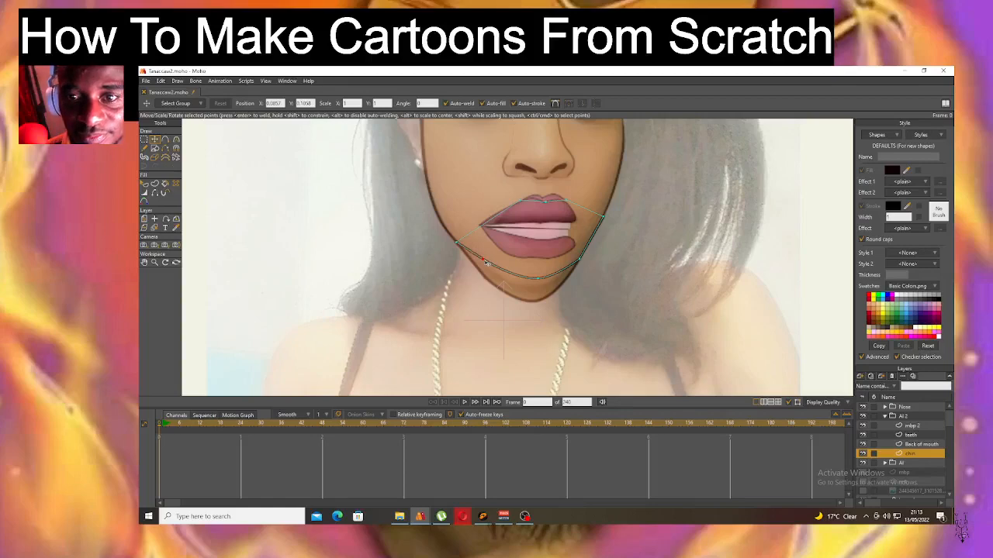
{"action": "left_click", "coordinate": [160, 80]}
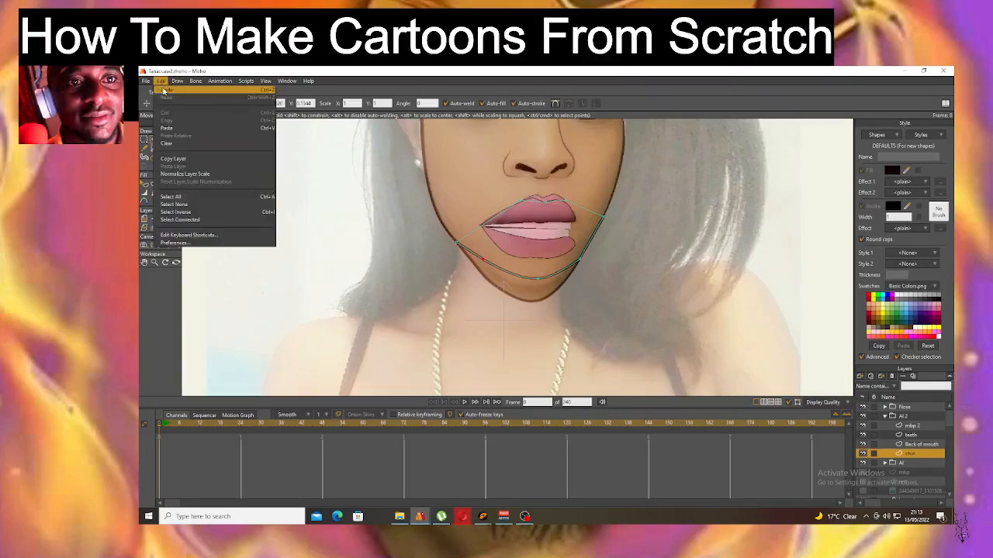
{"action": "left_click", "coordinate": [164, 90]}
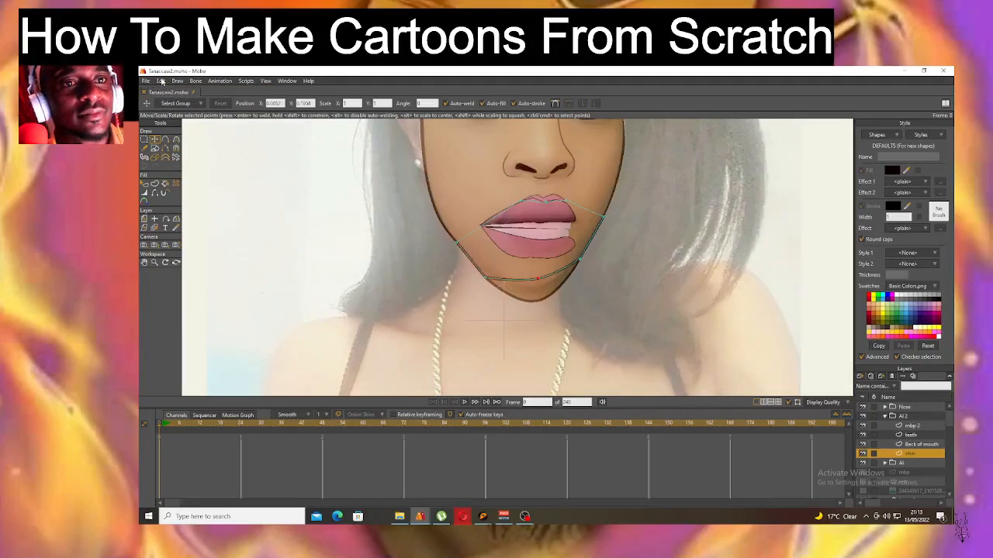
{"action": "left_click", "coordinate": [161, 81]}
{"action": "left_click", "coordinate": [164, 90]}
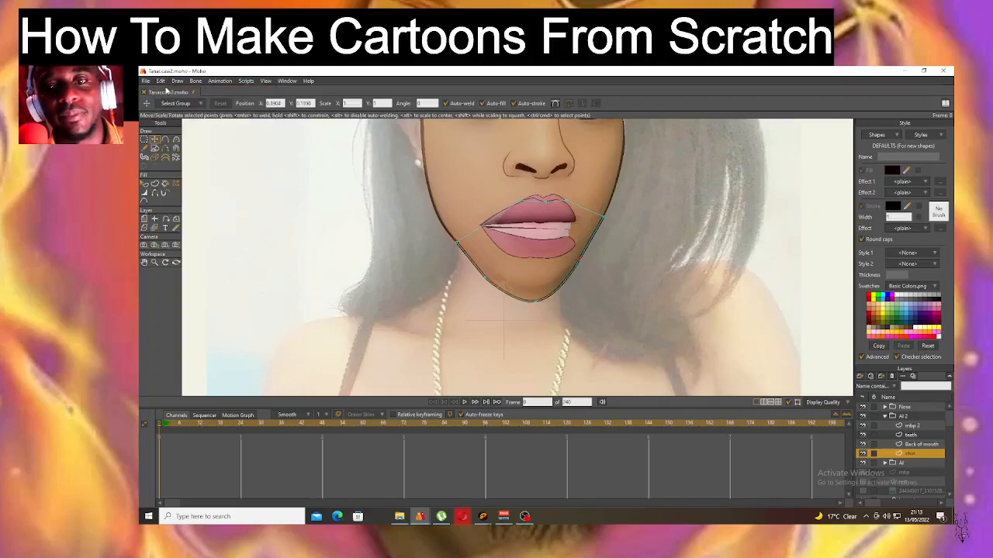
{"action": "key", "text": "ctrl+a"}
{"action": "left_click_drag", "start_coordinate": [504, 266], "coordinate": [500, 245]}
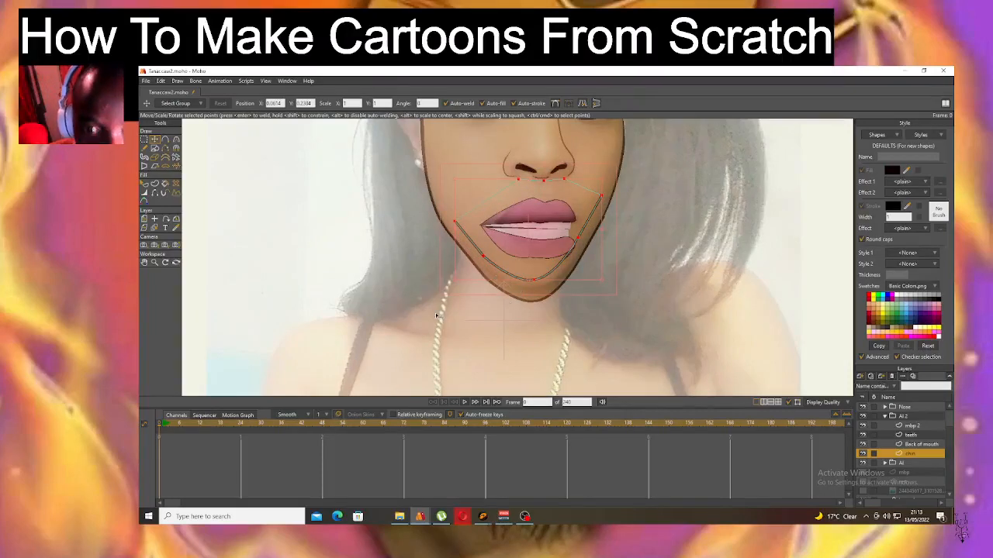
{"action": "left_click_drag", "start_coordinate": [526, 270], "coordinate": [529, 280]}
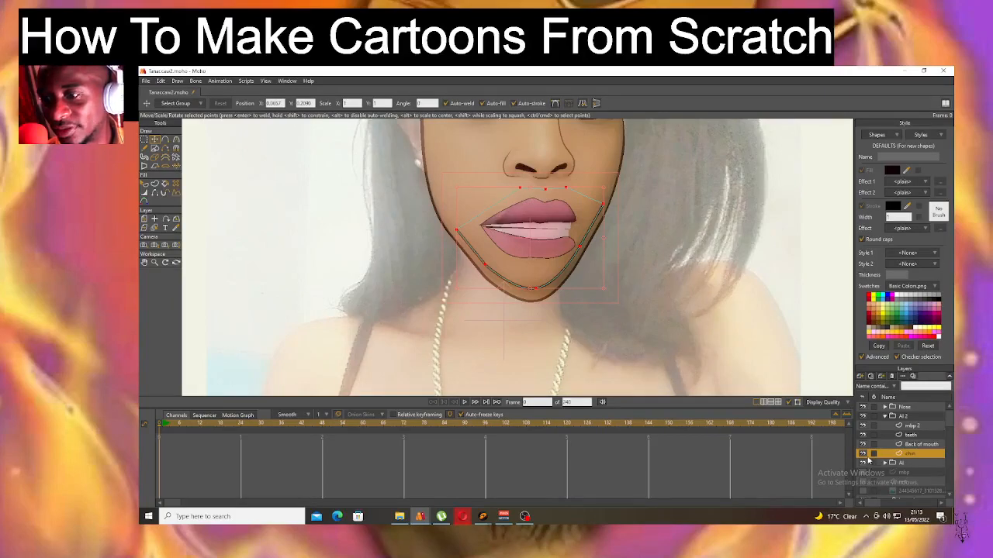
Delete the chin layer from the AI 2 group and rename the group as etc.
{"action": "left_click", "coordinate": [891, 376]}
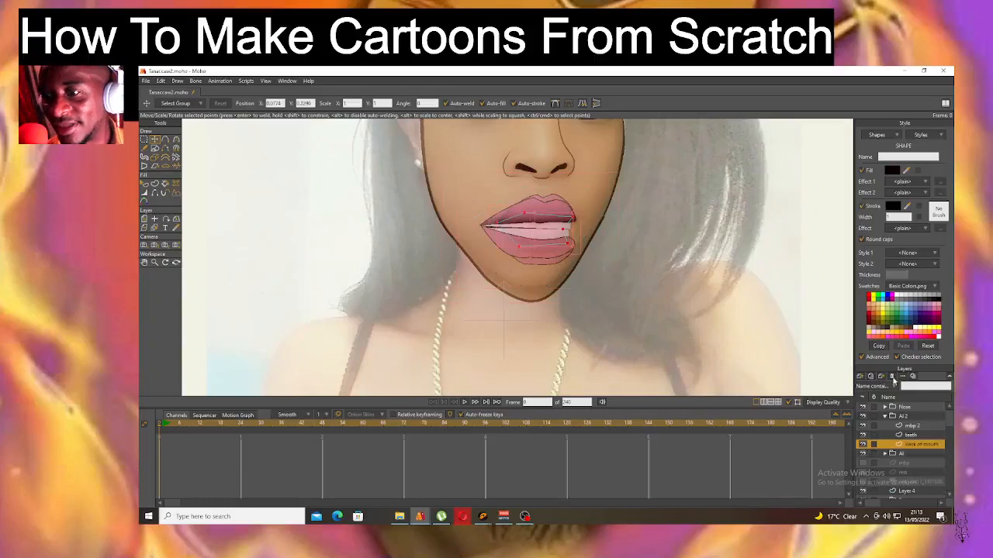
{"action": "left_click", "coordinate": [885, 417]}
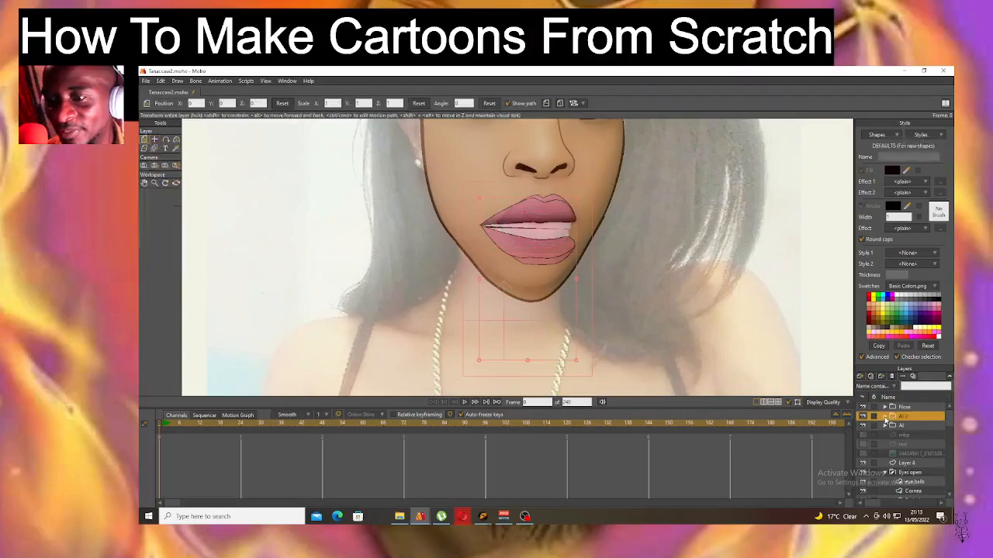
{"action": "double_click", "coordinate": [910, 420]}
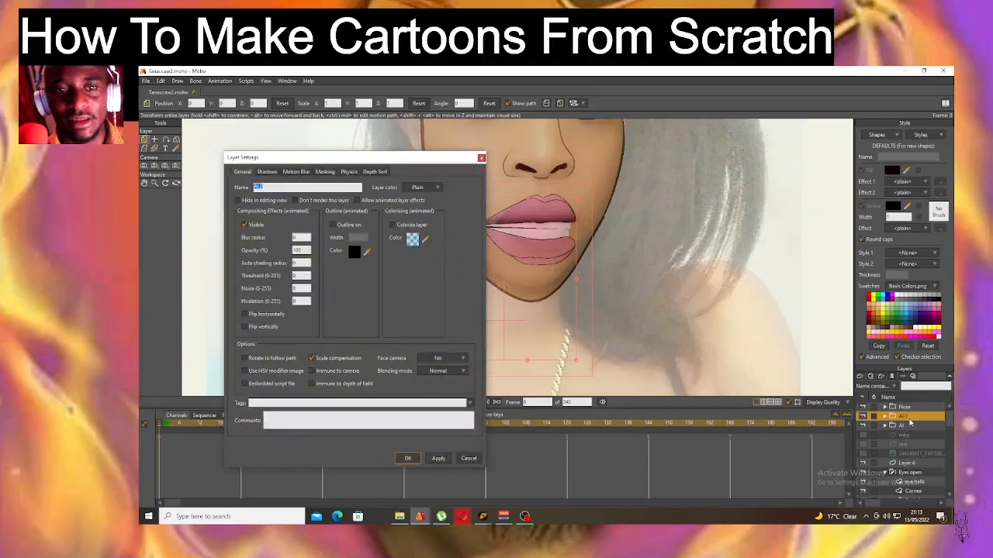
{"action": "type", "text": "Lips"}
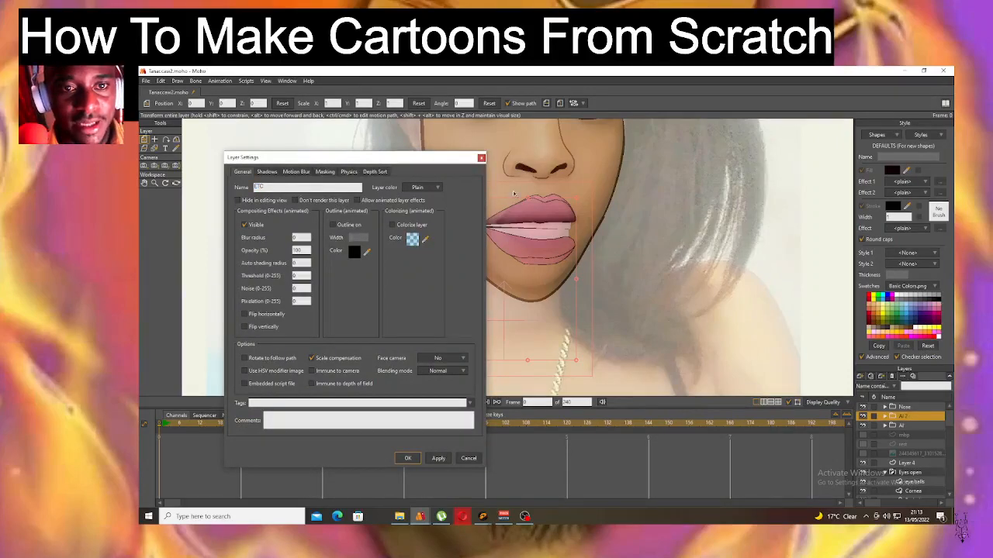
{"action": "type", "text": "L"}
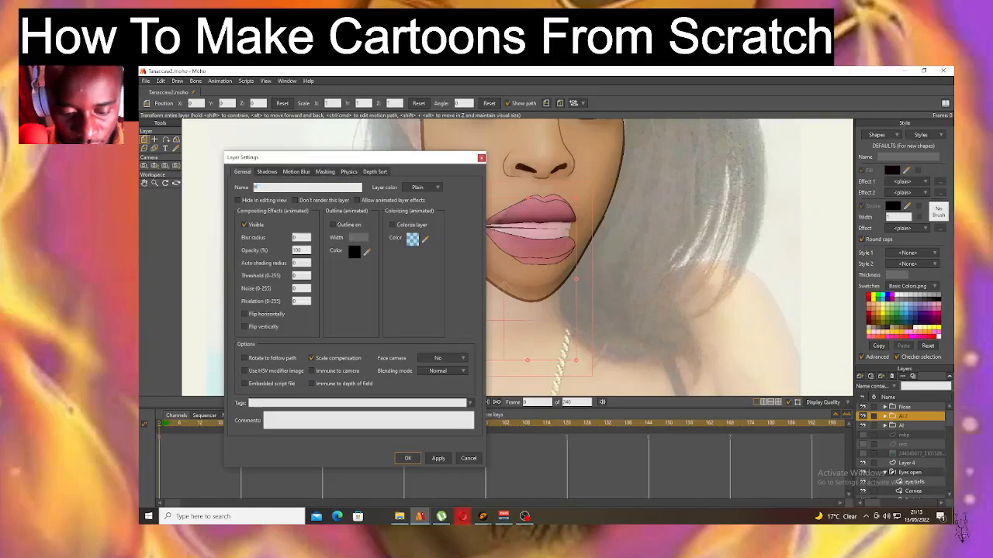
{"action": "left_click", "coordinate": [408, 458]}
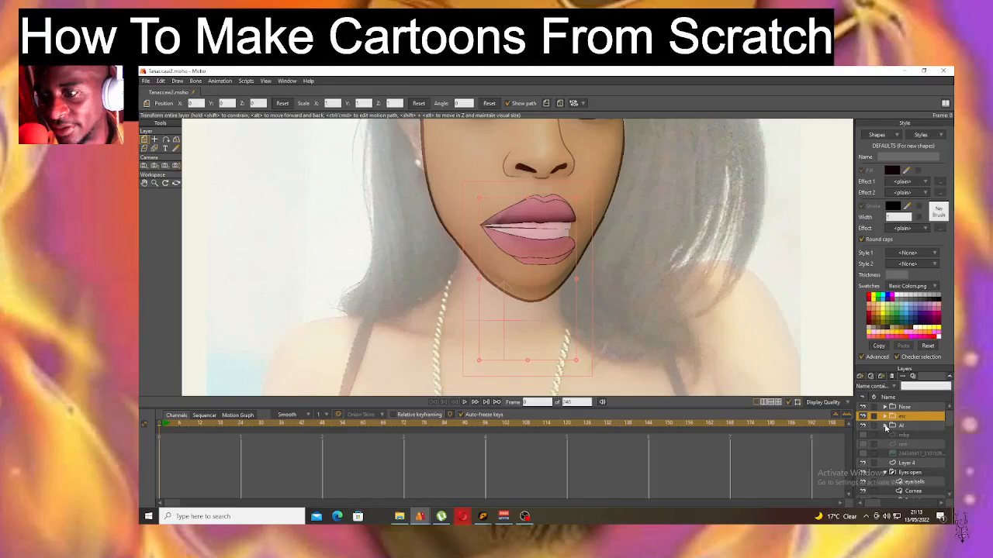
Hide the AI group and try scaling the etc group down uniformly, undoing the scaling.
{"action": "left_click", "coordinate": [862, 426]}
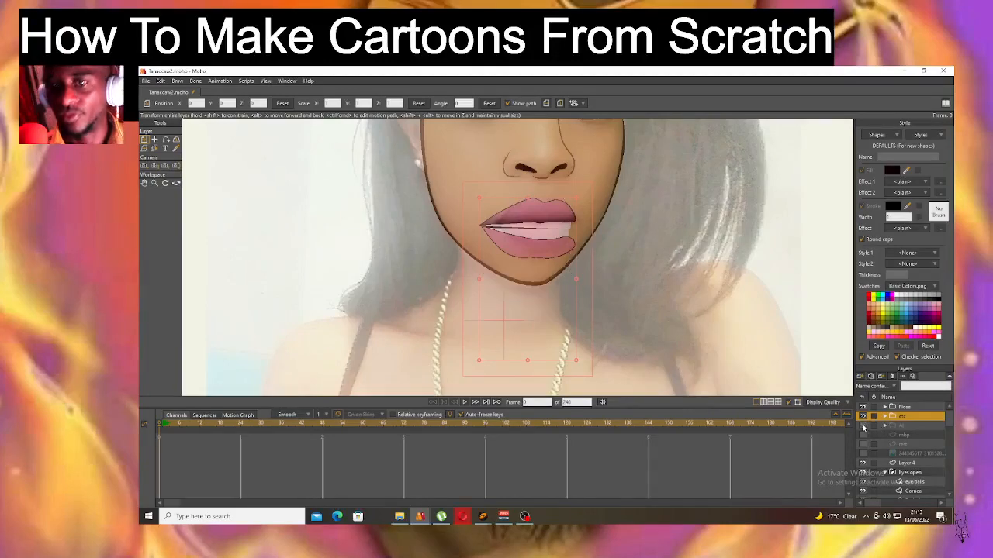
{"action": "scroll", "coordinate": [533, 231], "scroll_direction": "down", "scroll_amount": 1}
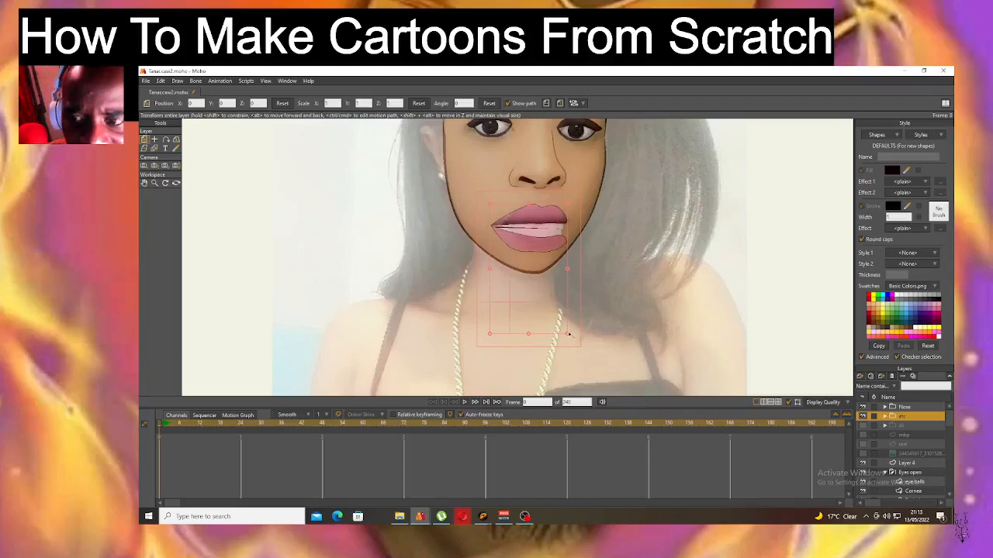
{"action": "left_click_drag", "start_coordinate": [567, 333], "coordinate": [554, 326]}
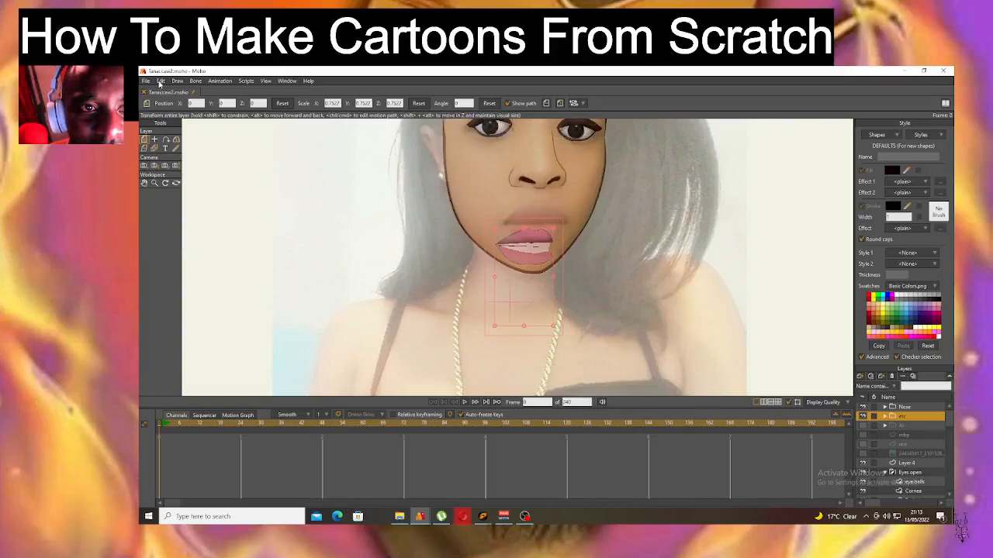
{"action": "left_click", "coordinate": [161, 82]}
{"action": "left_click", "coordinate": [166, 89]}
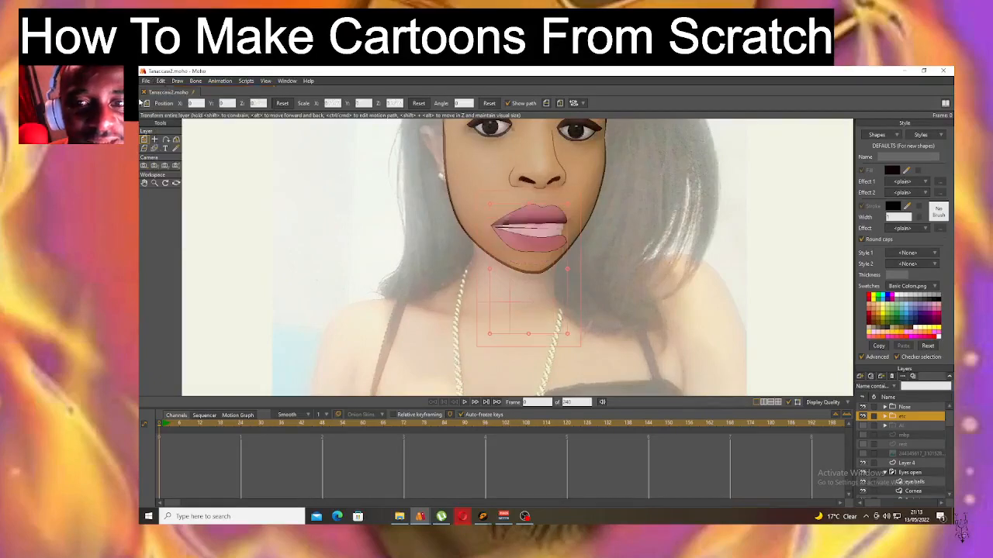
Set the etc group's origin at the centre of the mouth and slightly reduce the group's height.
{"action": "left_click", "coordinate": [154, 140]}
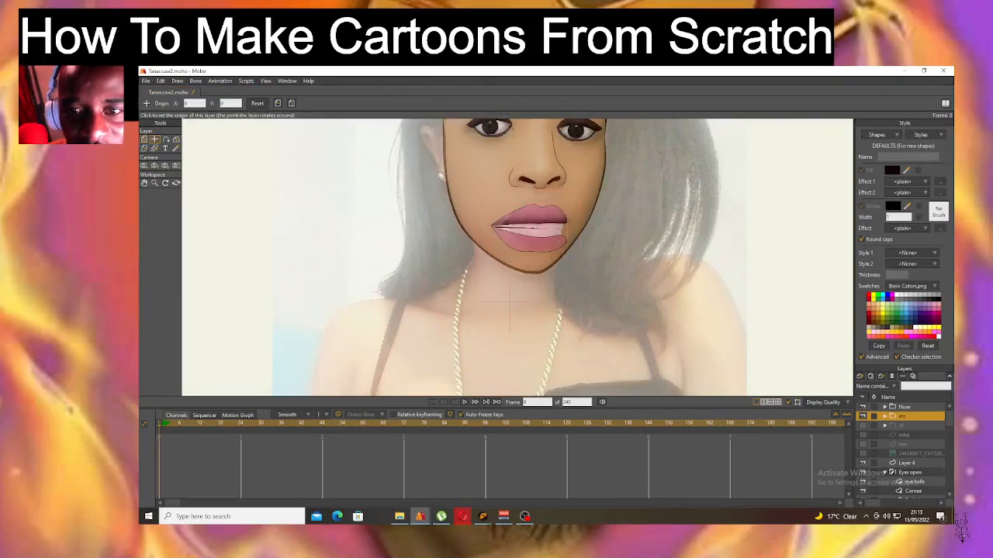
{"action": "left_click", "coordinate": [552, 282]}
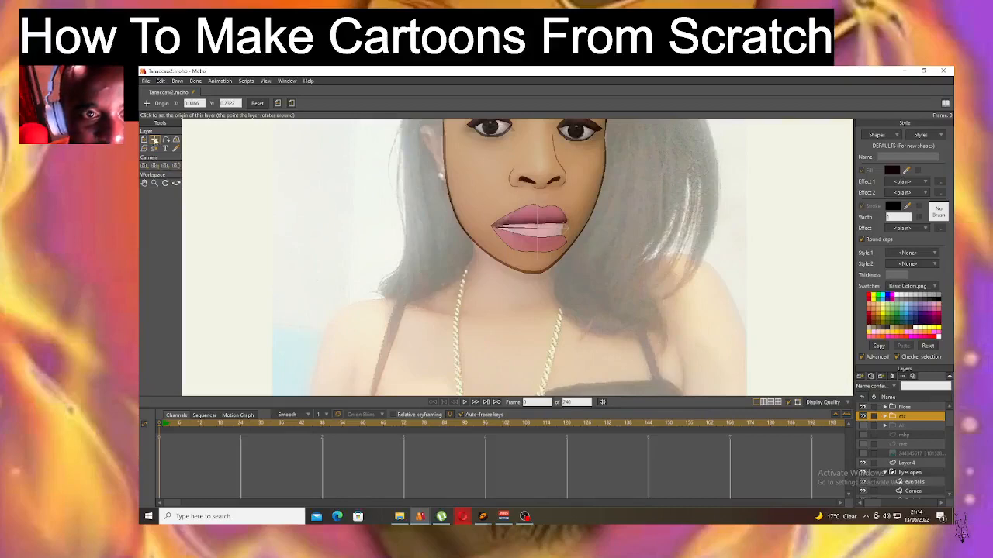
{"action": "key", "text": "m"}
{"action": "left_click_drag", "start_coordinate": [530, 253], "coordinate": [535, 224]}
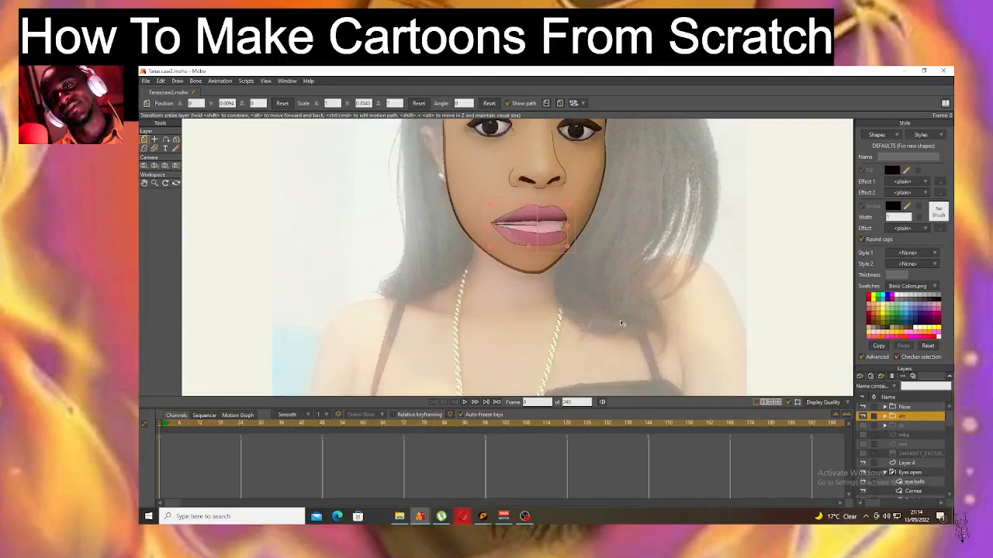
Hide the etc group and show the AI group again.
{"action": "left_click", "coordinate": [913, 425]}
{"action": "left_click", "coordinate": [904, 441]}
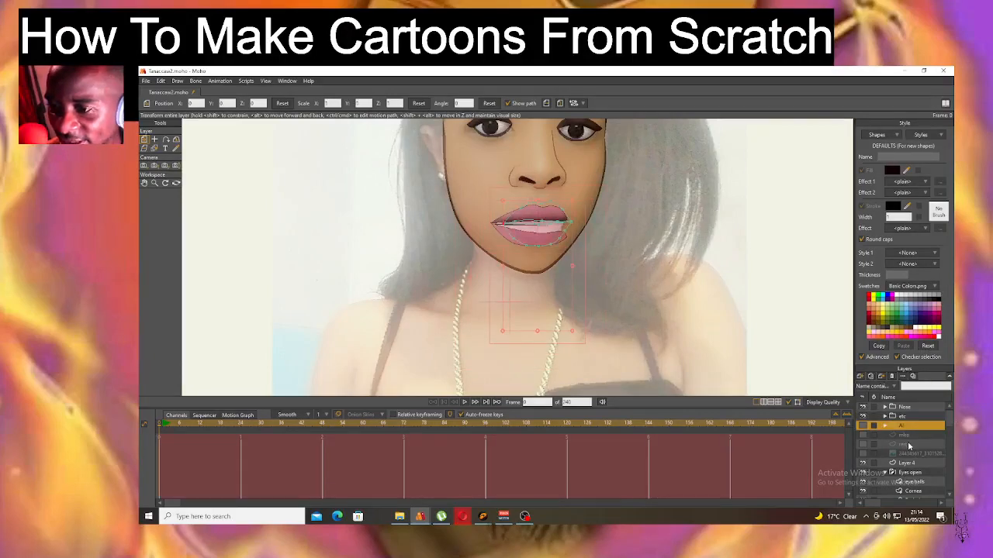
{"action": "left_click", "coordinate": [910, 419]}
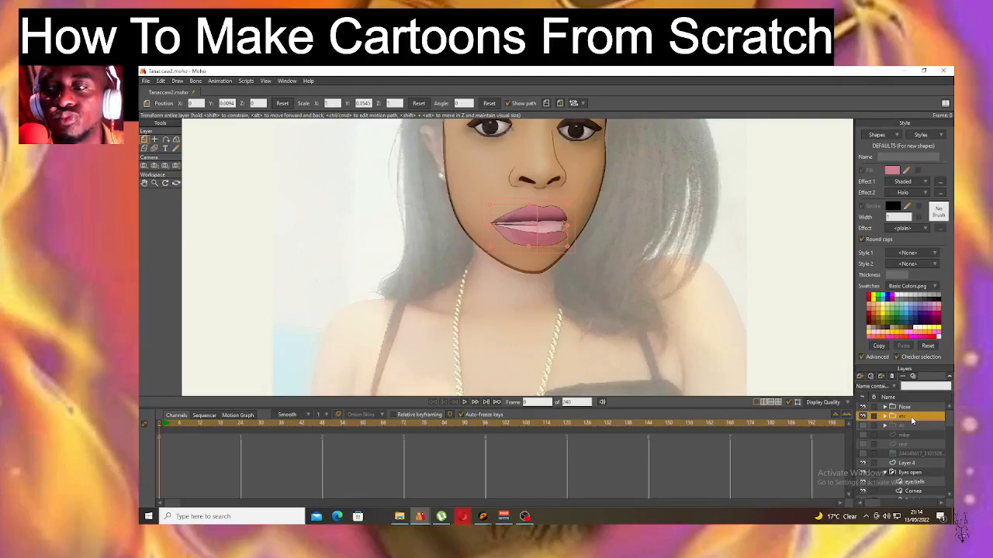
{"action": "left_click", "coordinate": [863, 417]}
{"action": "left_click", "coordinate": [863, 428]}
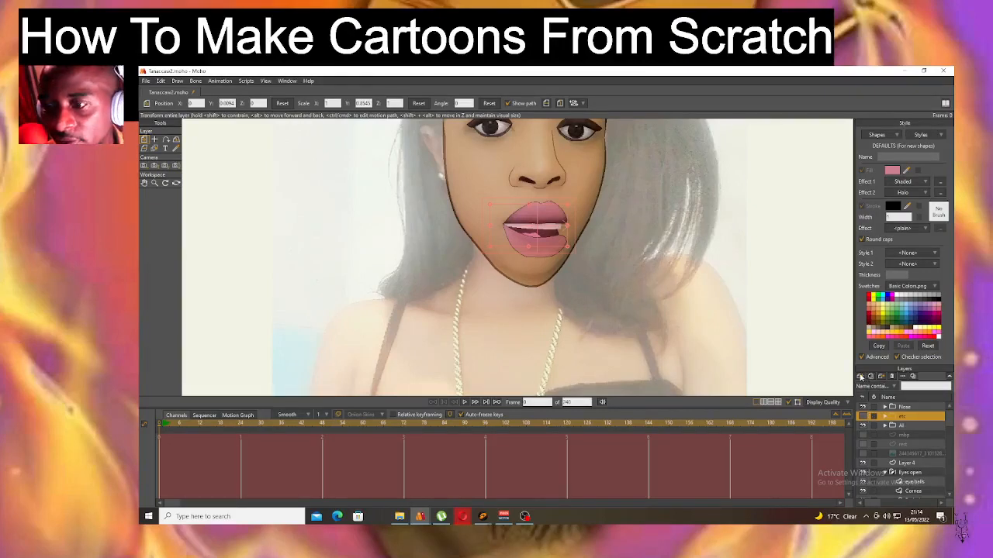
On a new vector layer, trace a rough closed outline over the AI mouth's upper and lower lips and select all its points.
{"action": "left_click", "coordinate": [859, 376]}
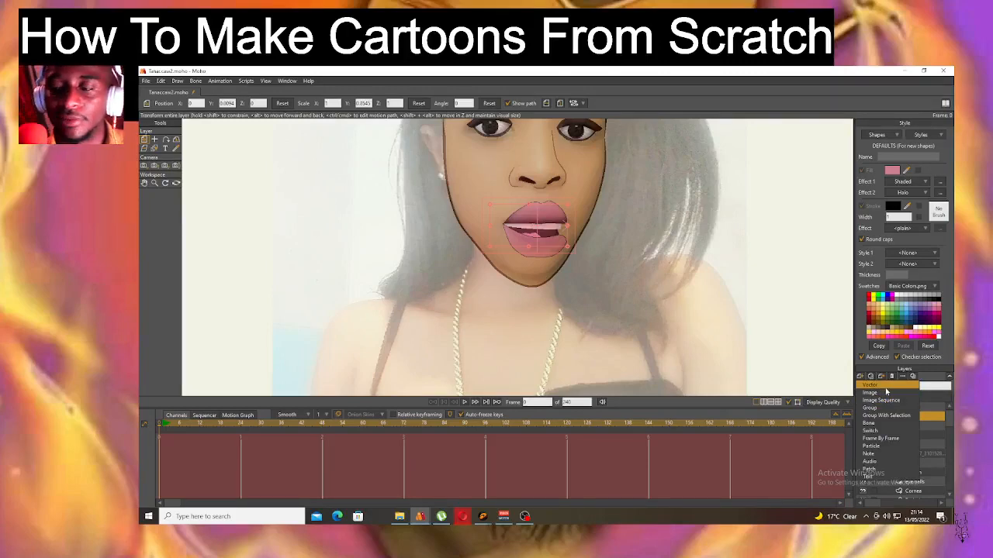
{"action": "left_click", "coordinate": [884, 387]}
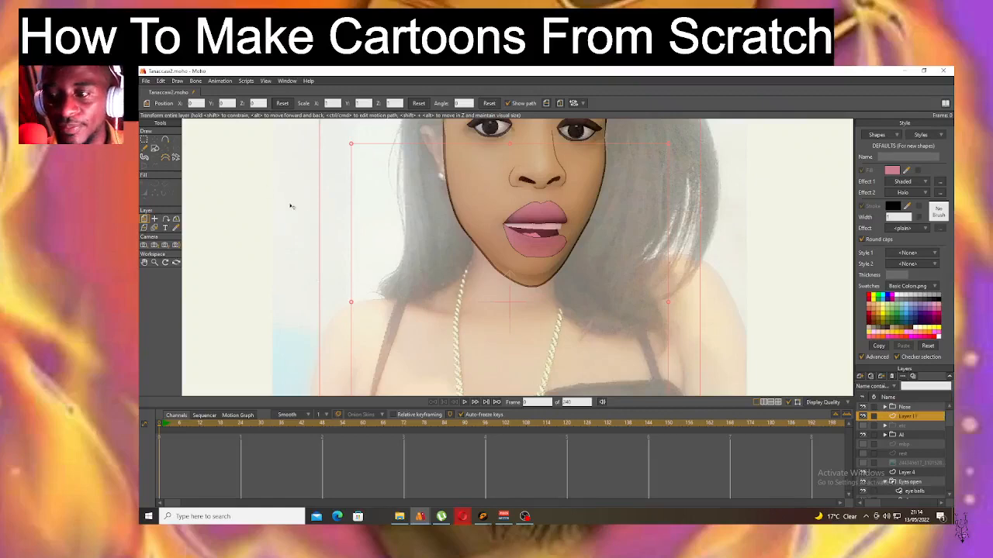
{"action": "left_click", "coordinate": [166, 141]}
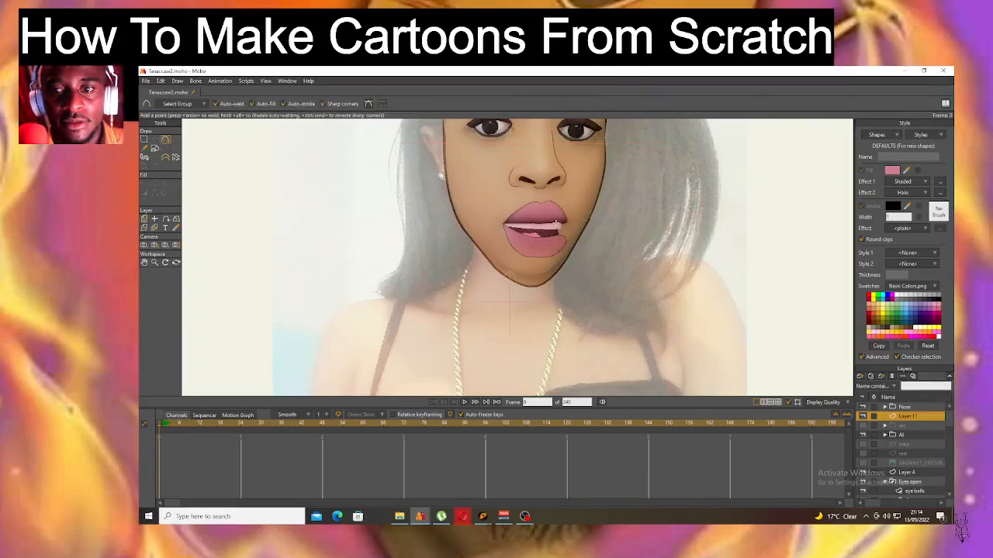
{"action": "scroll", "coordinate": [557, 220], "scroll_direction": "up", "scroll_amount": 4}
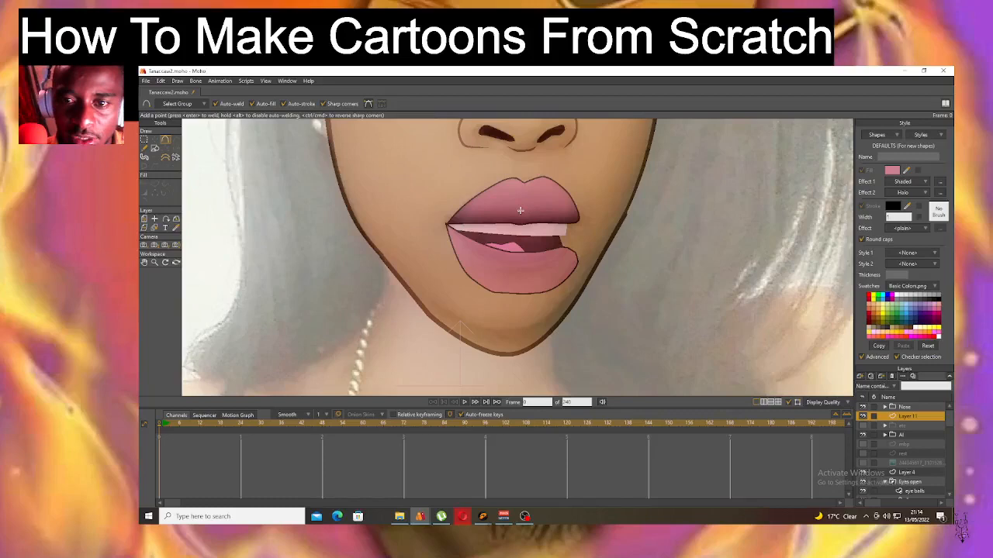
{"action": "mouse_move", "coordinate": [521, 211]}
{"action": "left_mouse_down"}
{"action": "mouse_move", "coordinate": [570, 224]}
{"action": "mouse_move", "coordinate": [584, 217]}
{"action": "mouse_move", "coordinate": [583, 192]}
{"action": "mouse_move", "coordinate": [507, 177]}
{"action": "mouse_move", "coordinate": [450, 221]}
{"action": "mouse_move", "coordinate": [471, 273]}
{"action": "mouse_move", "coordinate": [549, 288]}
{"action": "mouse_move", "coordinate": [571, 250]}
{"action": "mouse_move", "coordinate": [503, 248]}
{"action": "mouse_move", "coordinate": [489, 223]}
{"action": "left_mouse_up"}
{"action": "left_click", "coordinate": [578, 264]}
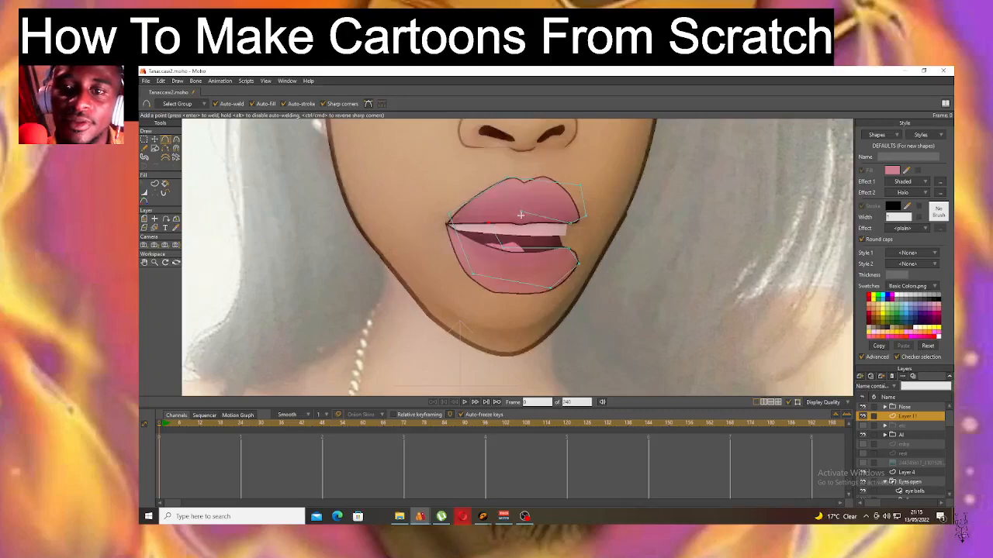
{"action": "key", "text": "ctrl+a"}
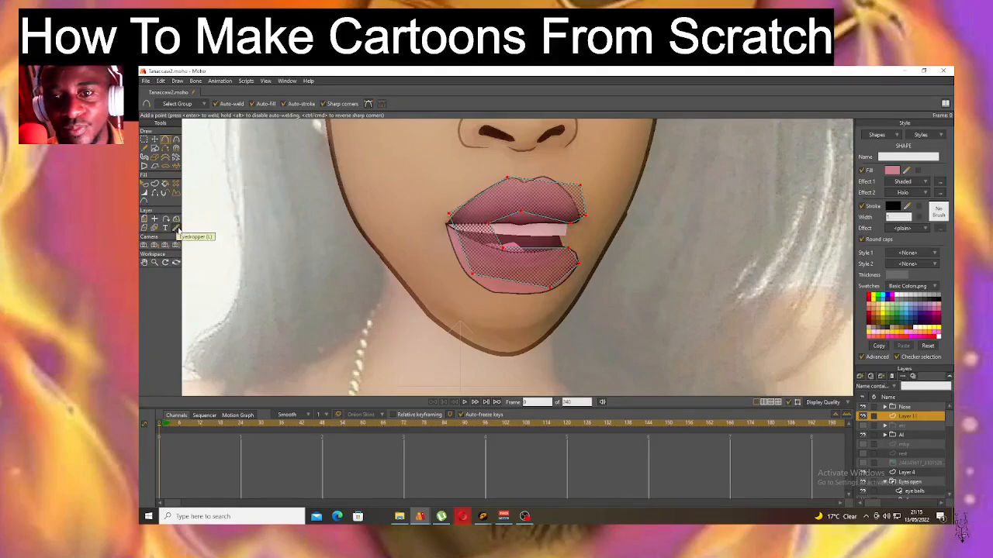
Set the lip shape's first fill effect to plain and hide the AI group.
{"action": "left_click", "coordinate": [927, 192]}
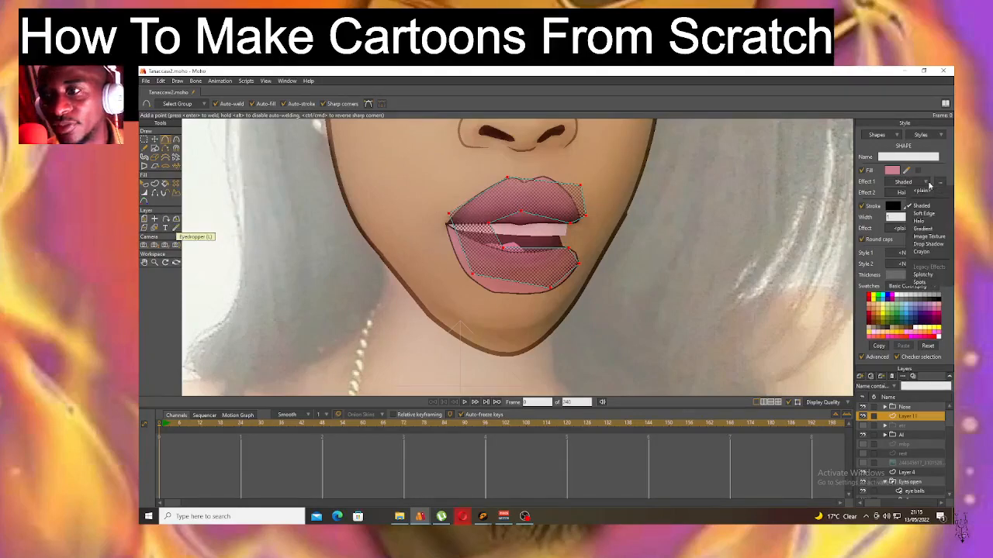
{"action": "left_click", "coordinate": [930, 192]}
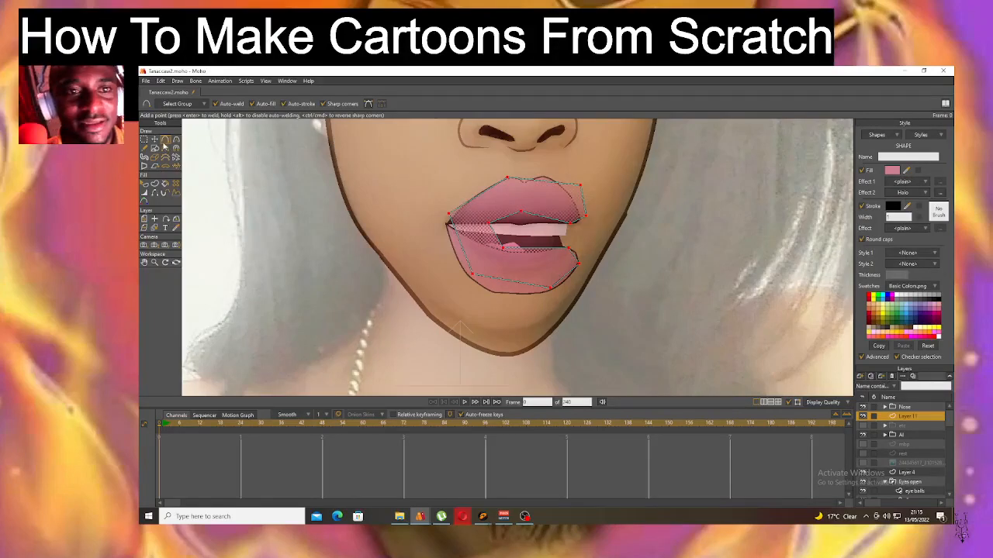
{"action": "left_click", "coordinate": [863, 436]}
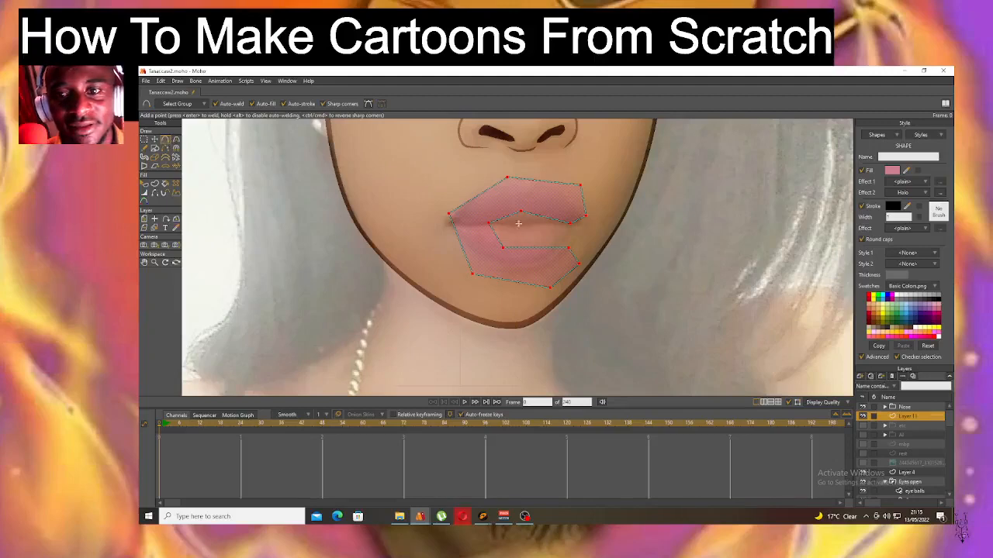
Select all points of the lip outline, scale it down uniformly and place it over the photo's mouth.
{"action": "left_click", "coordinate": [155, 139]}
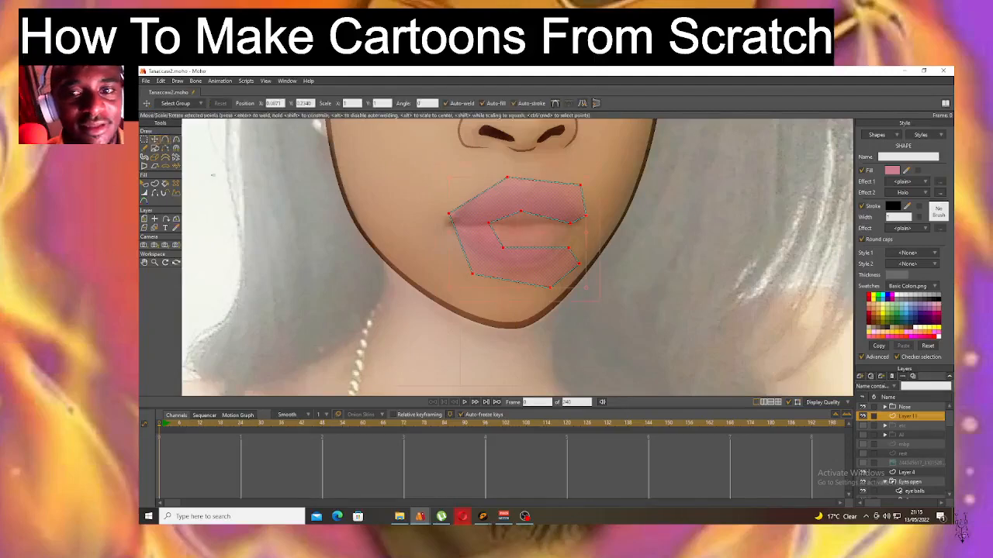
{"action": "left_click", "coordinate": [276, 225]}
{"action": "left_click", "coordinate": [176, 139]}
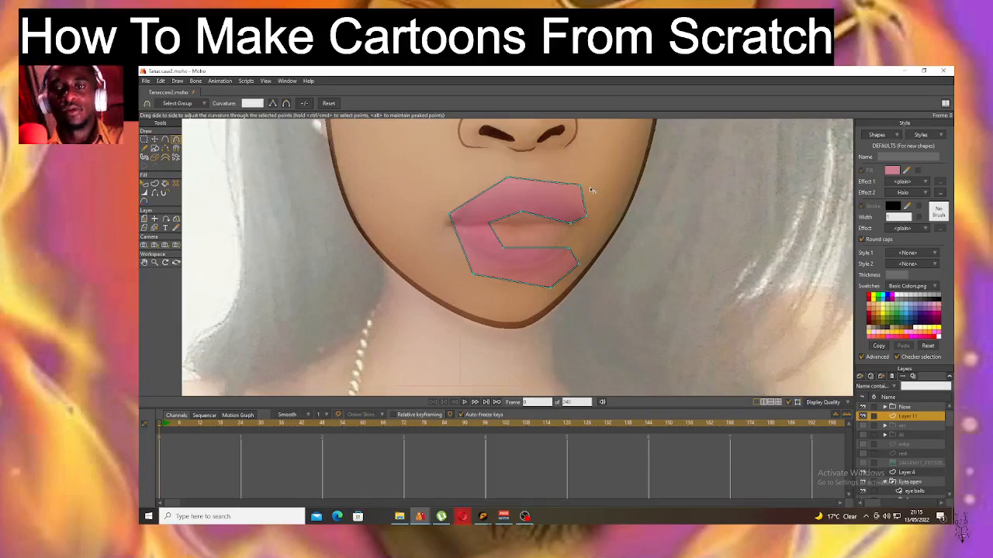
{"action": "left_click", "coordinate": [155, 139]}
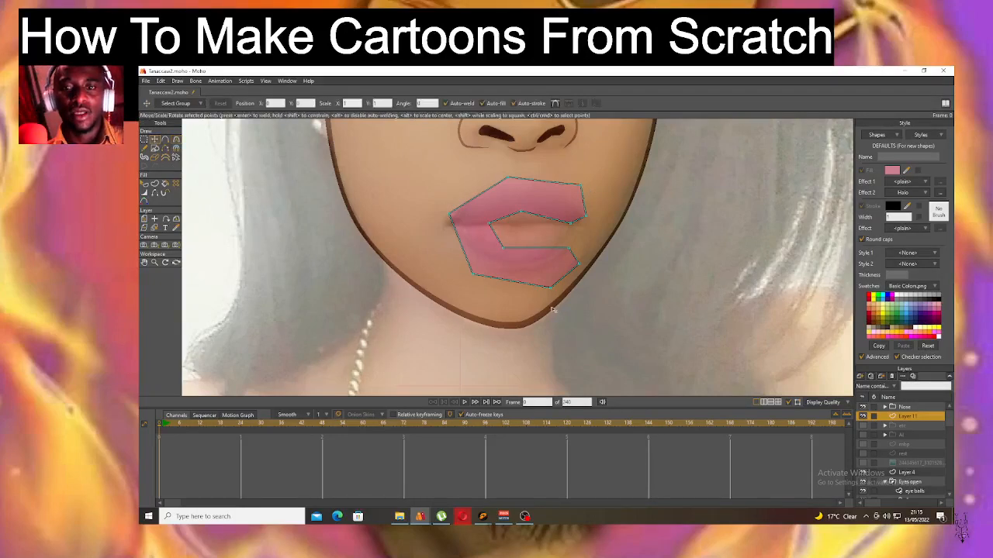
{"action": "key", "text": "ctrl+a"}
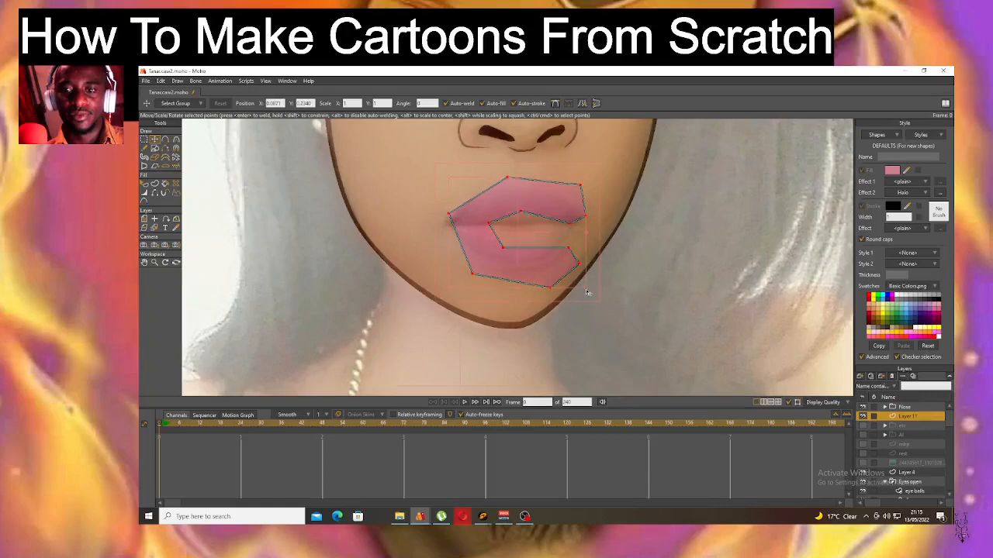
{"action": "left_click_drag", "start_coordinate": [587, 291], "coordinate": [545, 251]}
{"action": "left_click_drag", "start_coordinate": [542, 180], "coordinate": [552, 182]}
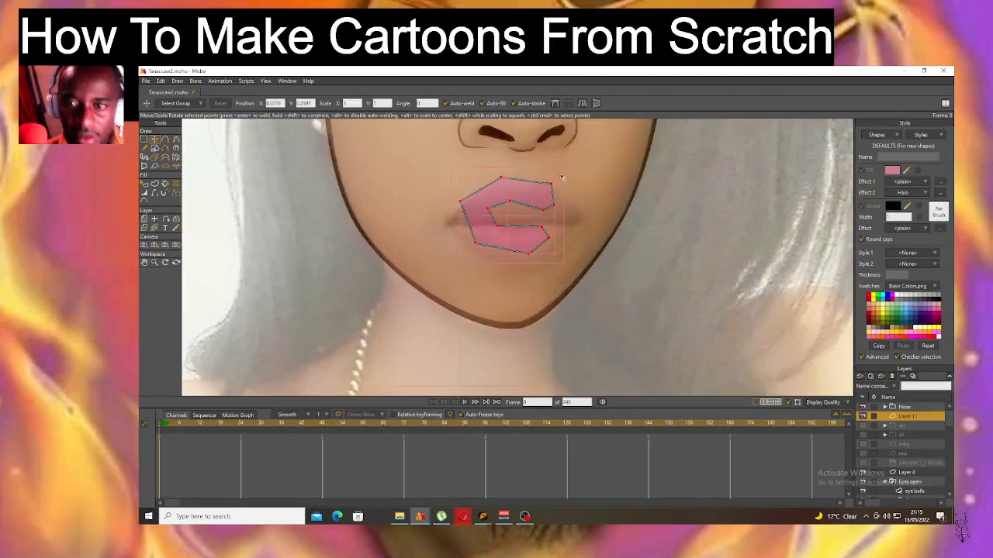
Rotate the lip outline slightly counter-clockwise and smooth all its points into rounded curves.
{"action": "left_click", "coordinate": [176, 139]}
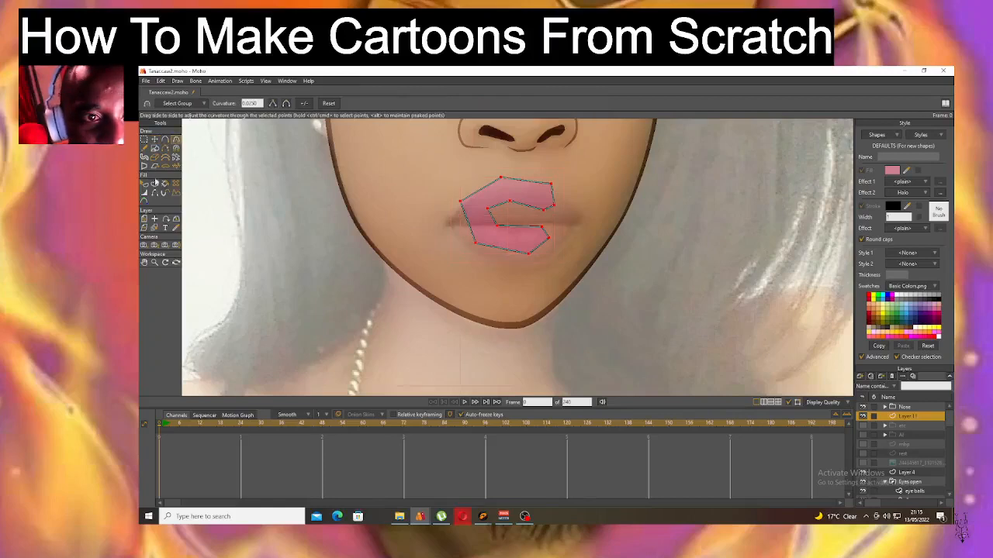
{"action": "left_click", "coordinate": [153, 142]}
{"action": "left_click_drag", "start_coordinate": [560, 174], "coordinate": [547, 150]}
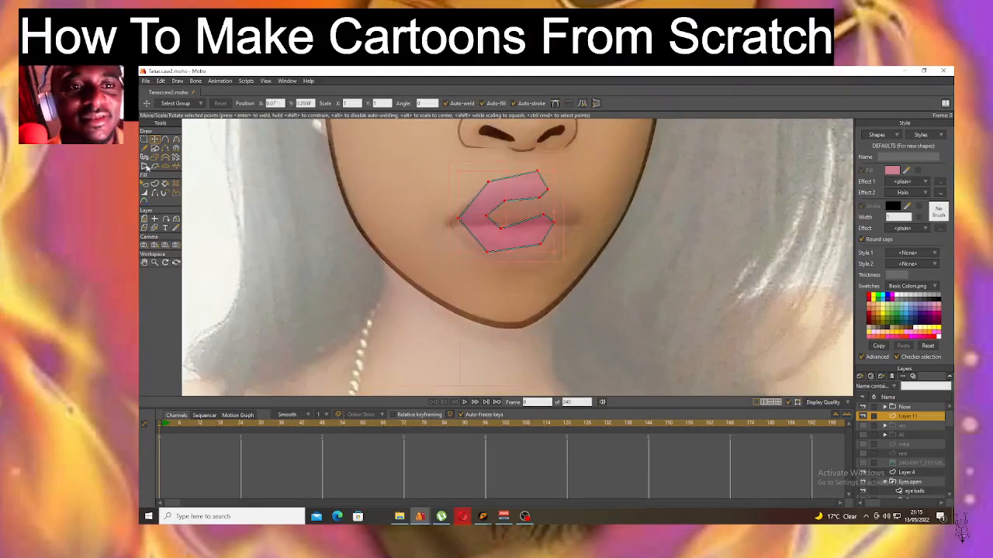
{"action": "left_click", "coordinate": [176, 140]}
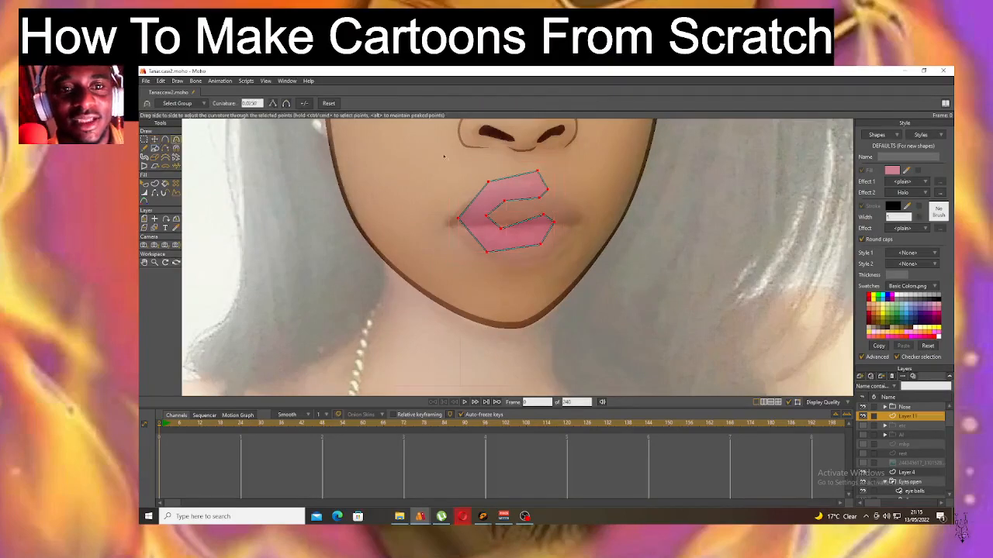
{"action": "left_click_drag", "start_coordinate": [535, 210], "coordinate": [671, 289]}
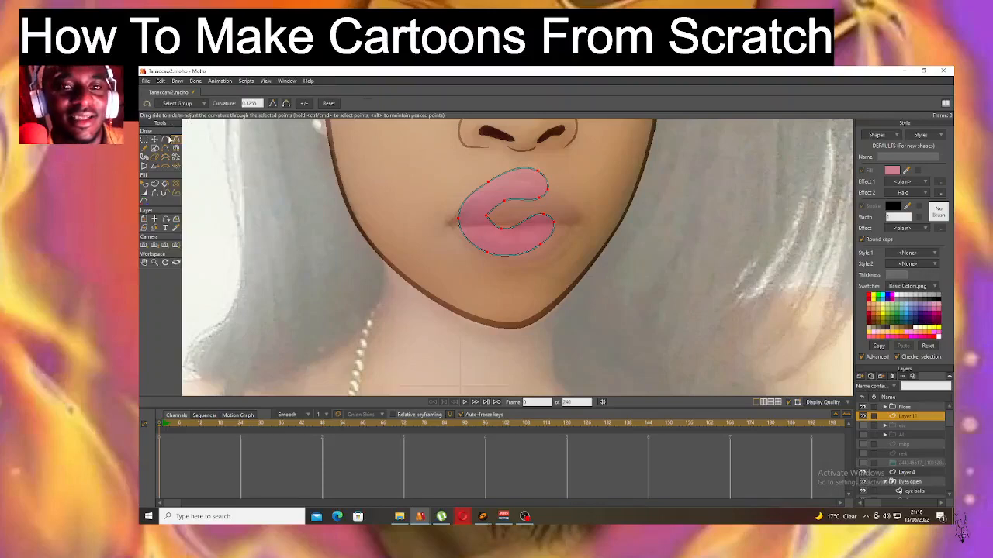
Draw a two-segment line across the mouth opening, joining the inner edges of the upper and lower lips.
{"action": "left_click", "coordinate": [166, 140]}
{"action": "left_click", "coordinate": [506, 206]}
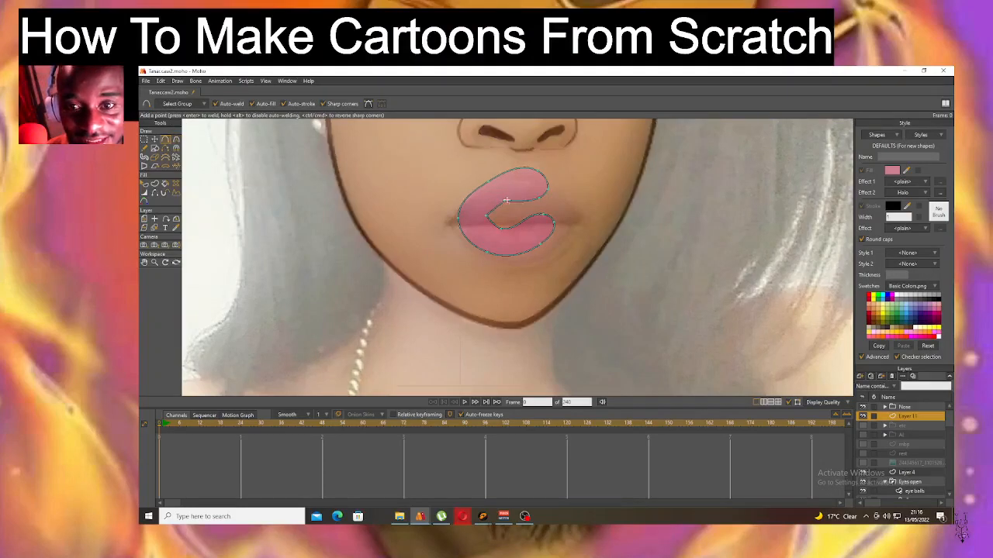
{"action": "left_click_drag", "start_coordinate": [505, 215], "coordinate": [523, 221]}
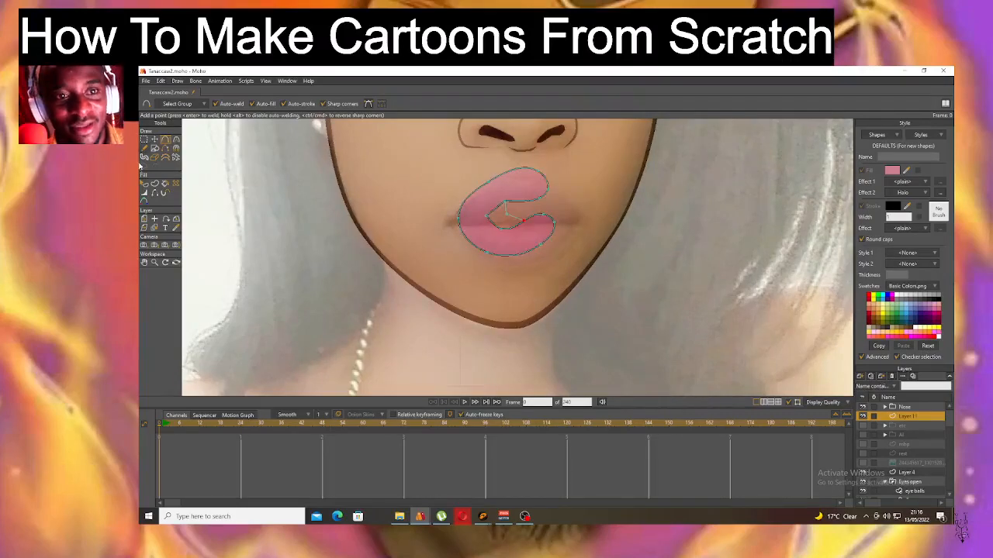
Create a fill-only black shape from the edges enclosing the mouth opening.
{"action": "left_click", "coordinate": [154, 185]}
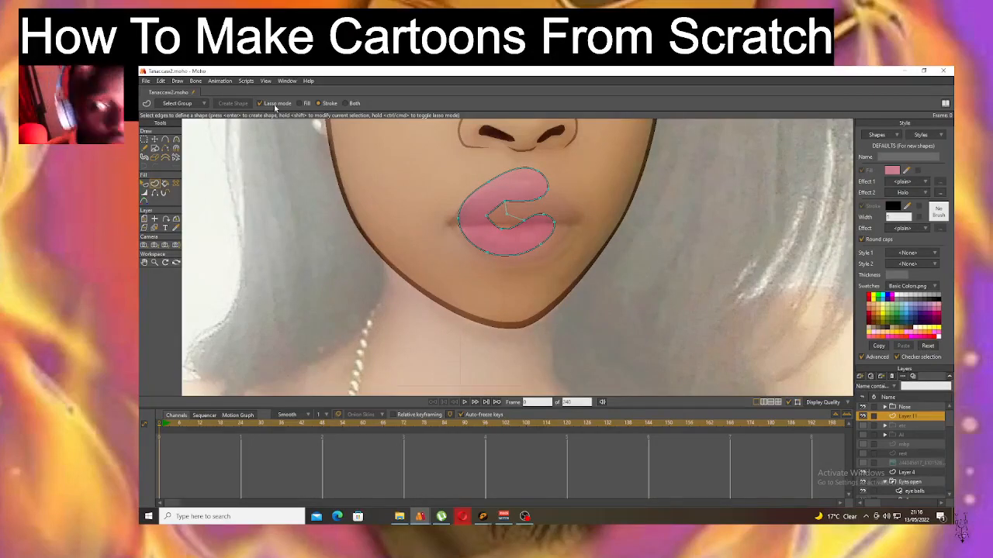
{"action": "mouse_move", "coordinate": [485, 228]}
{"action": "left_mouse_down"}
{"action": "mouse_move", "coordinate": [493, 198]}
{"action": "mouse_move", "coordinate": [511, 194]}
{"action": "mouse_move", "coordinate": [531, 226]}
{"action": "mouse_move", "coordinate": [489, 235]}
{"action": "left_mouse_up"}
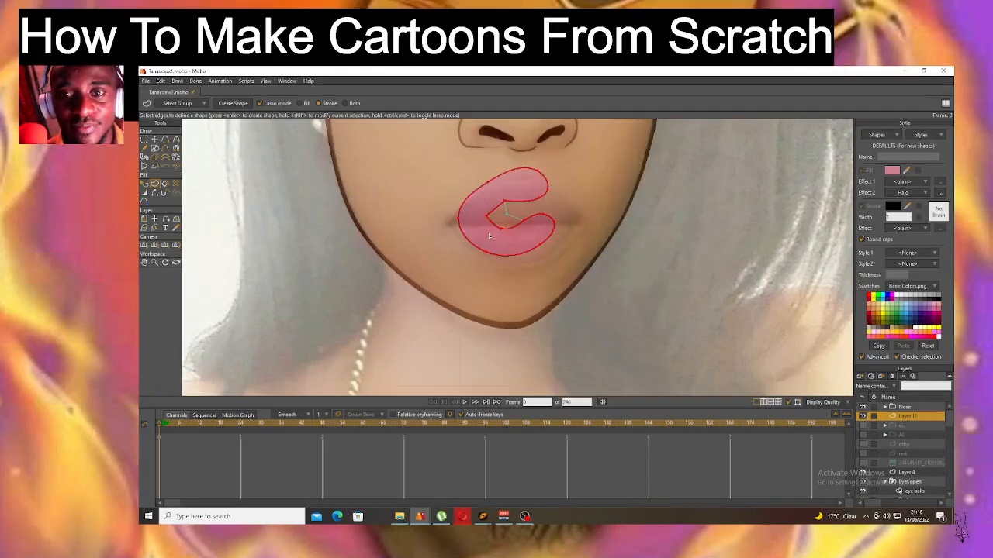
{"action": "key", "text": "Return"}
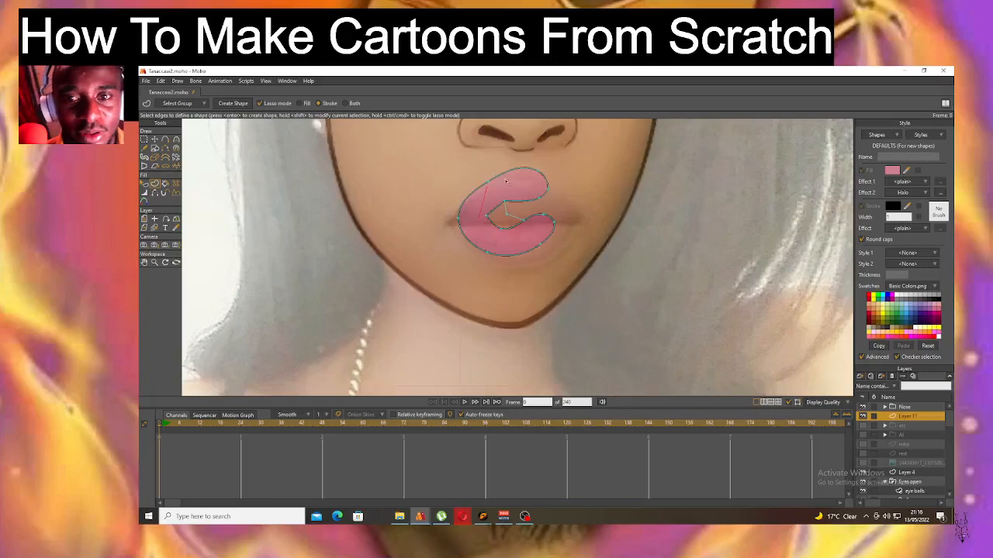
{"action": "left_click_drag", "start_coordinate": [487, 214], "coordinate": [487, 214]}
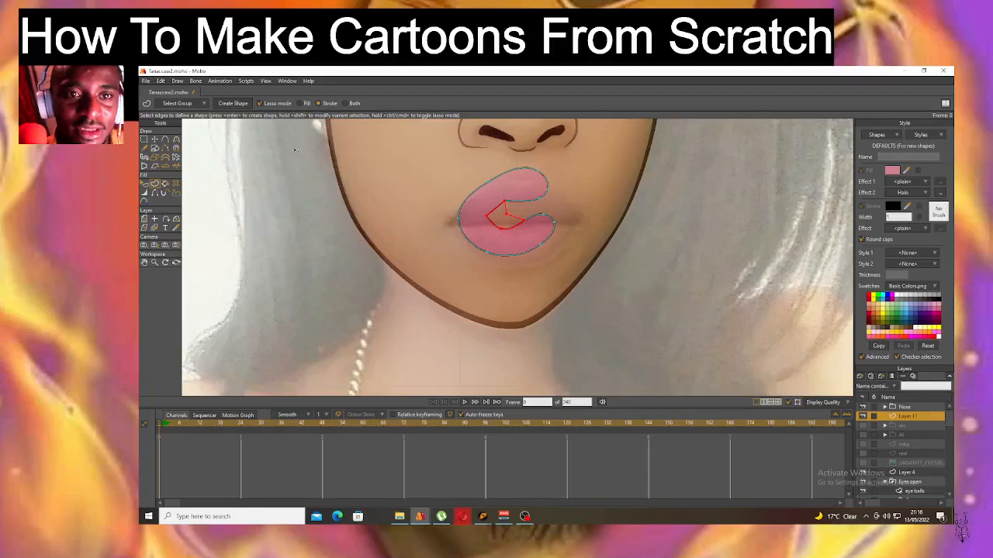
{"action": "left_click", "coordinate": [299, 104]}
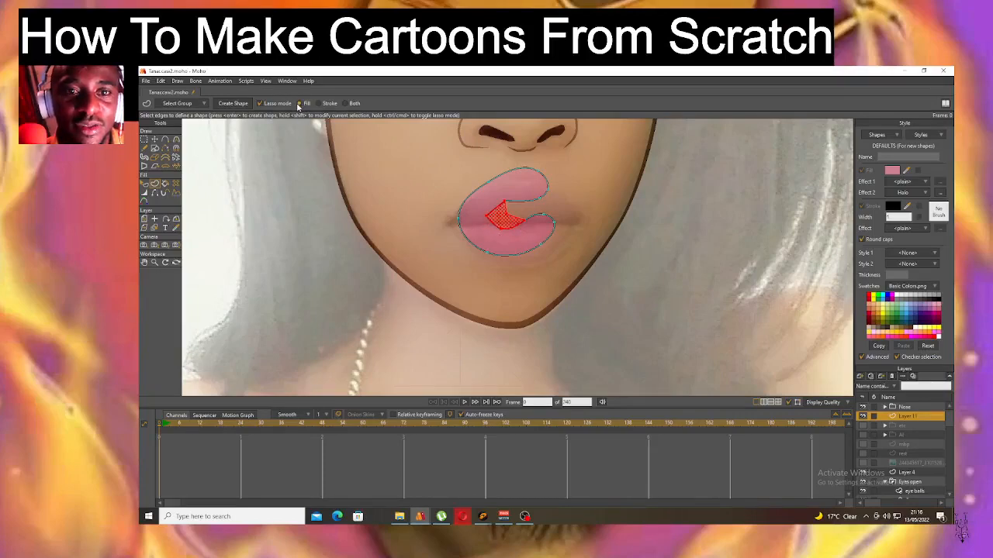
{"action": "left_click", "coordinate": [328, 105]}
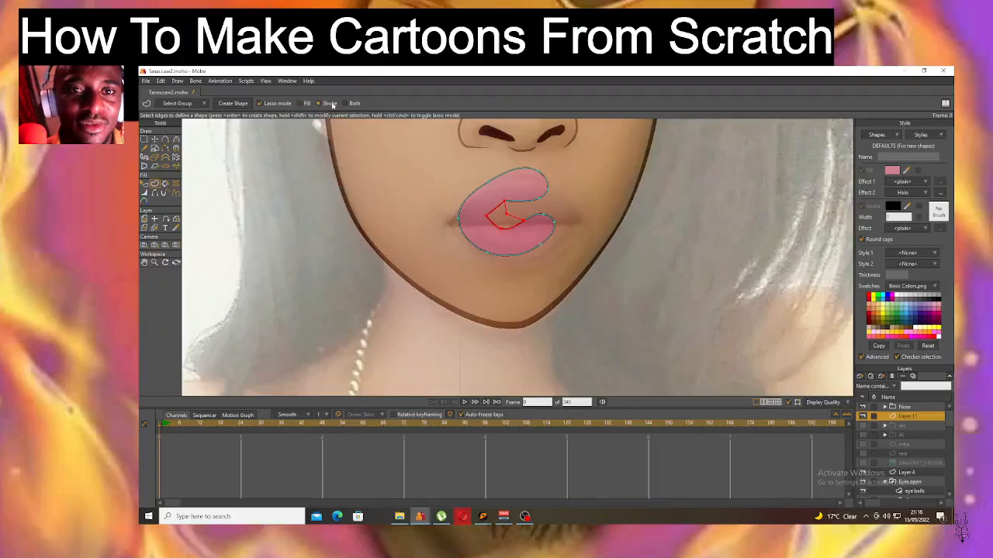
{"action": "left_click", "coordinate": [343, 104]}
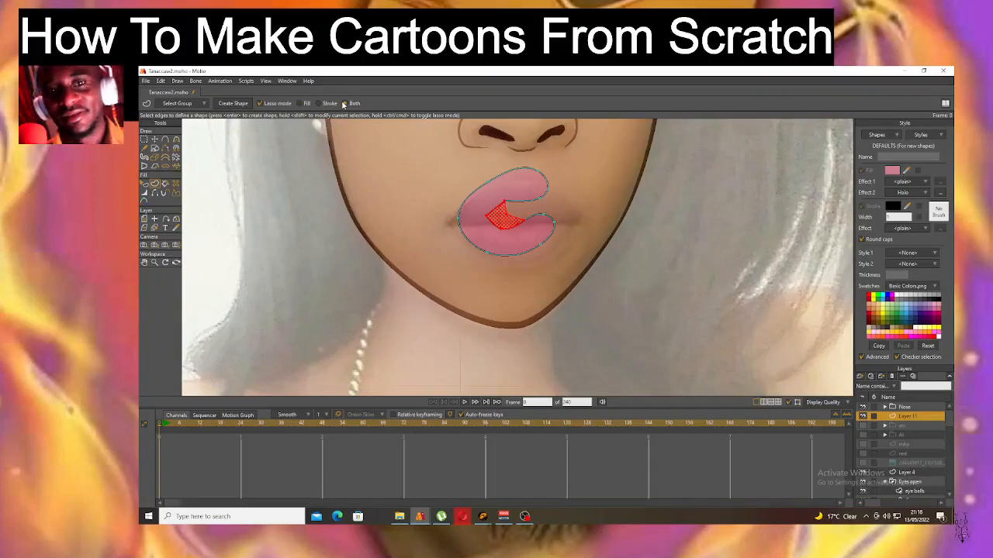
{"action": "left_click", "coordinate": [300, 104]}
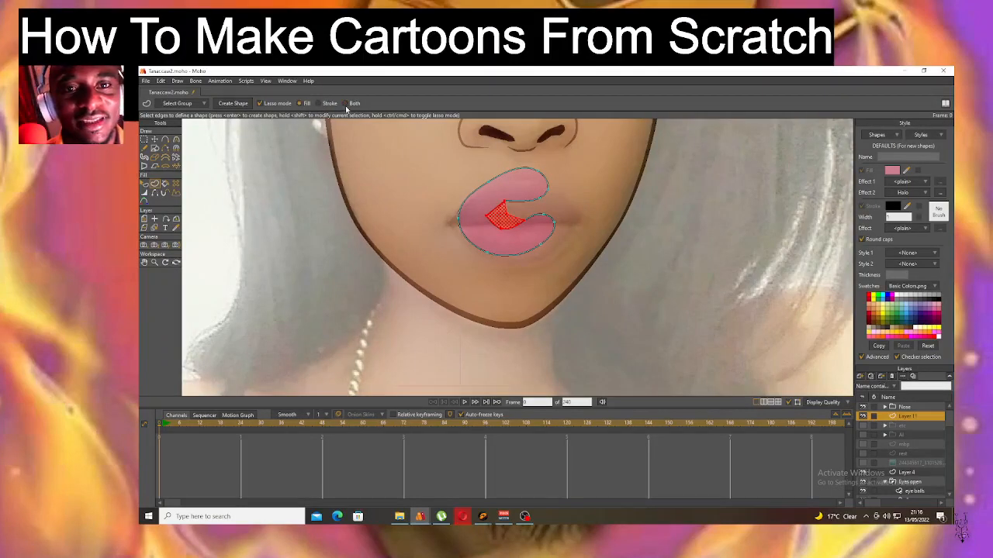
{"action": "left_click", "coordinate": [936, 300]}
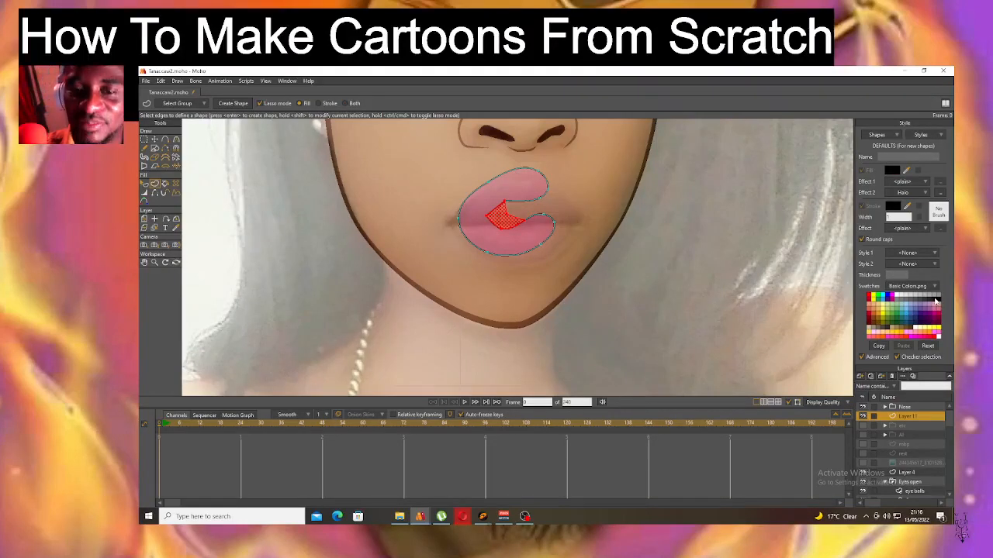
{"action": "key", "text": "Return"}
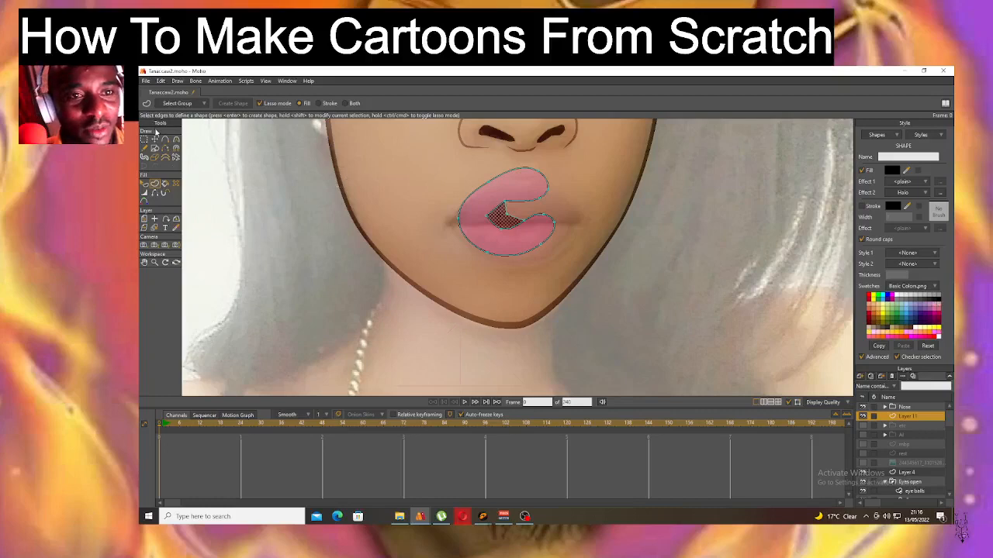
Curve the front edge of the black opening and reposition the points around it and the upper lip's end.
{"action": "left_click", "coordinate": [176, 139]}
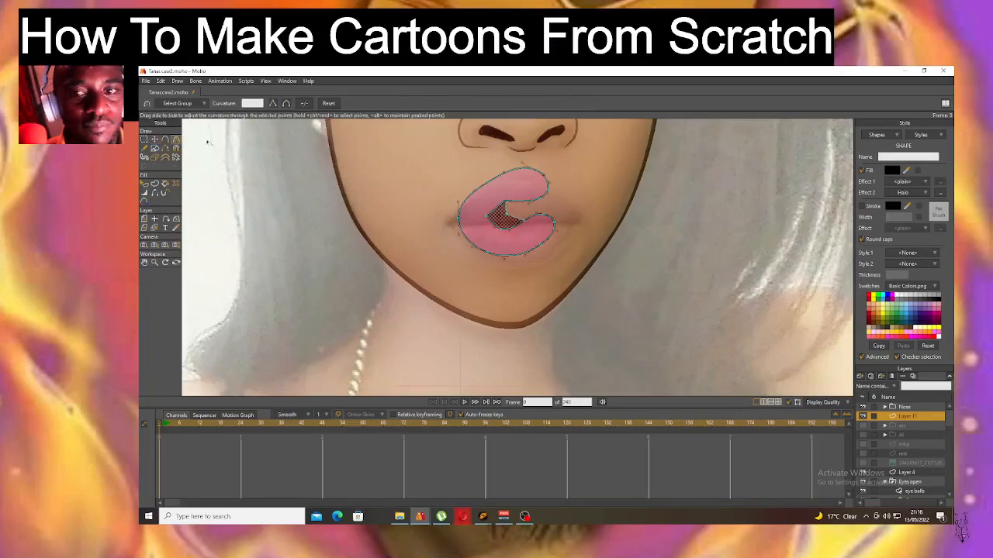
{"action": "left_click", "coordinate": [510, 217]}
{"action": "left_click_drag", "start_coordinate": [509, 216], "coordinate": [782, 341]}
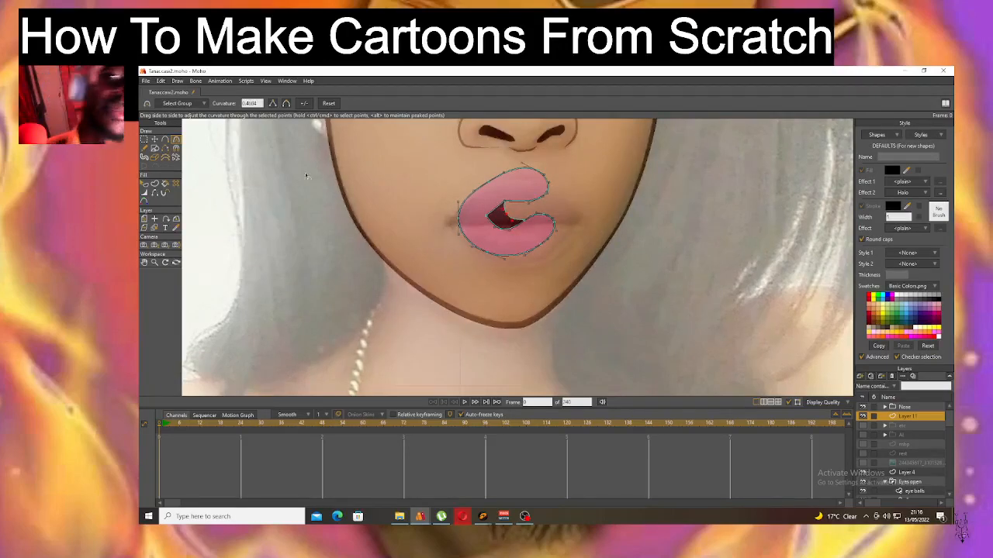
{"action": "left_click", "coordinate": [154, 139]}
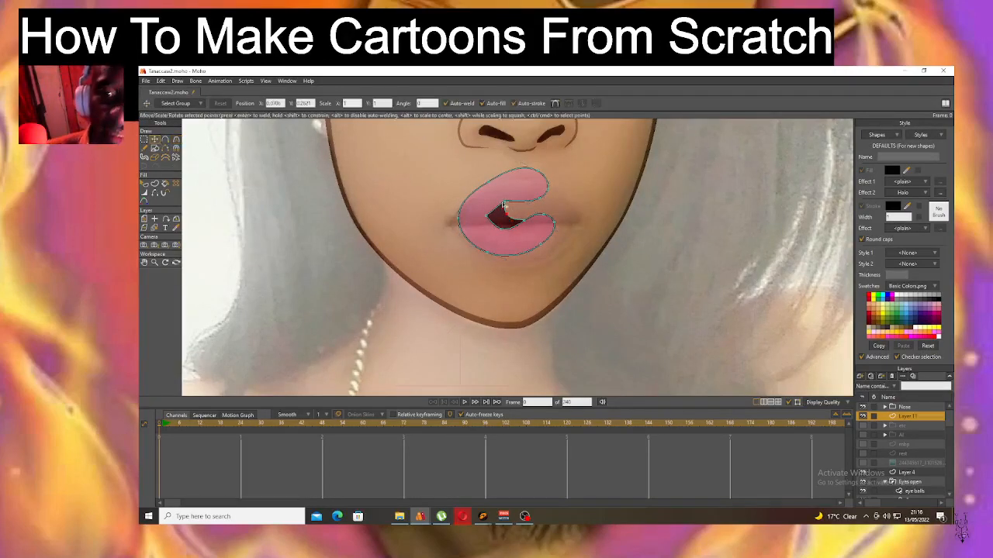
{"action": "left_click_drag", "start_coordinate": [505, 205], "coordinate": [539, 186]}
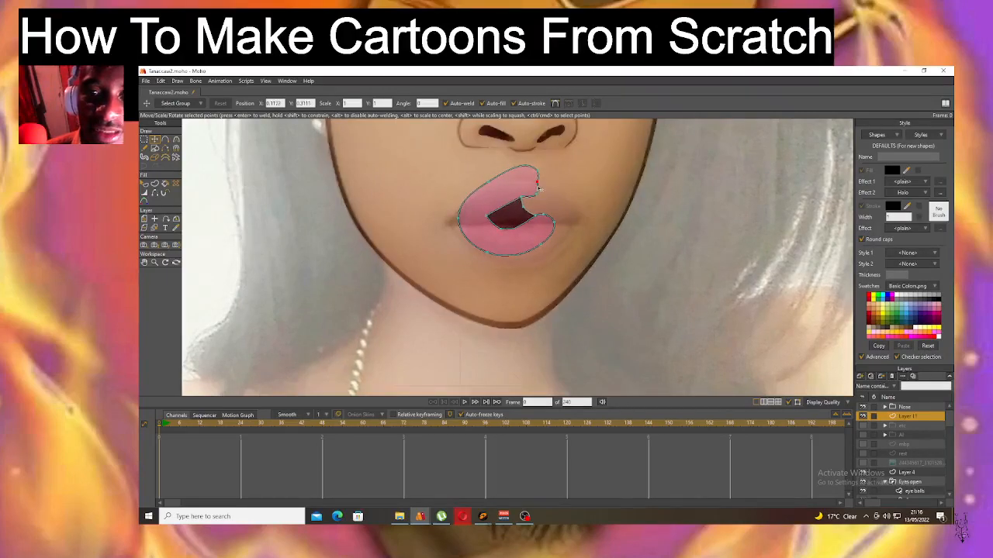
{"action": "key", "text": "ctrl+a"}
{"action": "key", "text": "Delete"}
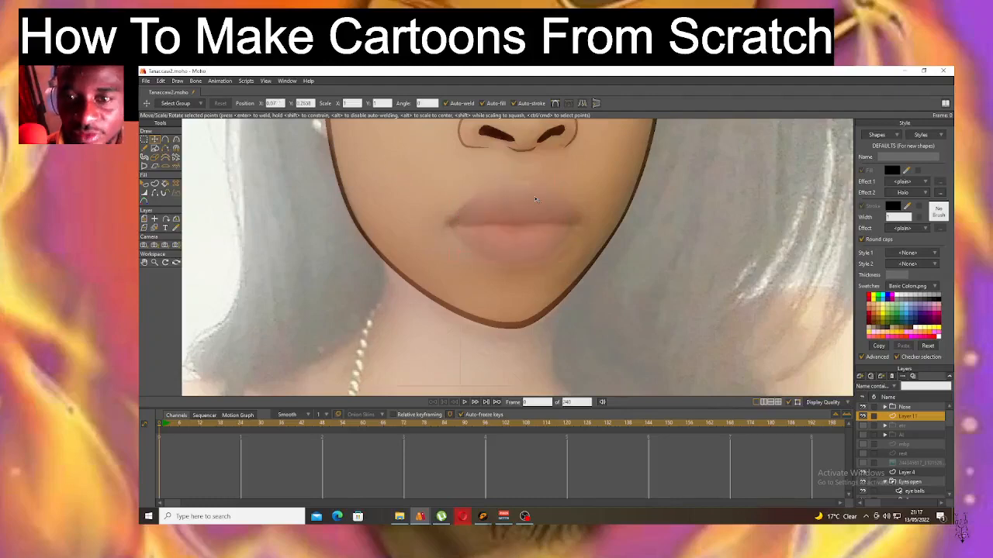
{"action": "left_click", "coordinate": [160, 81]}
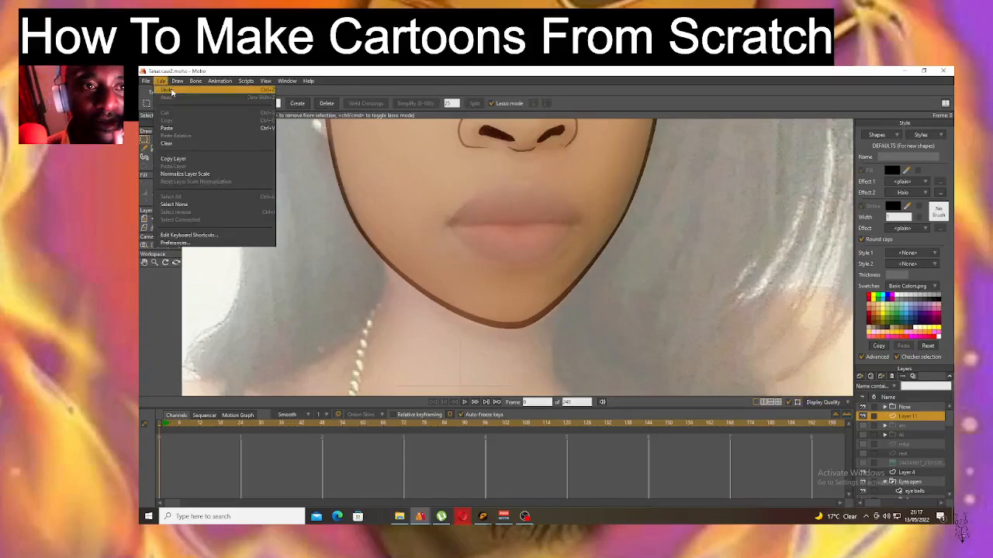
{"action": "left_click", "coordinate": [173, 92]}
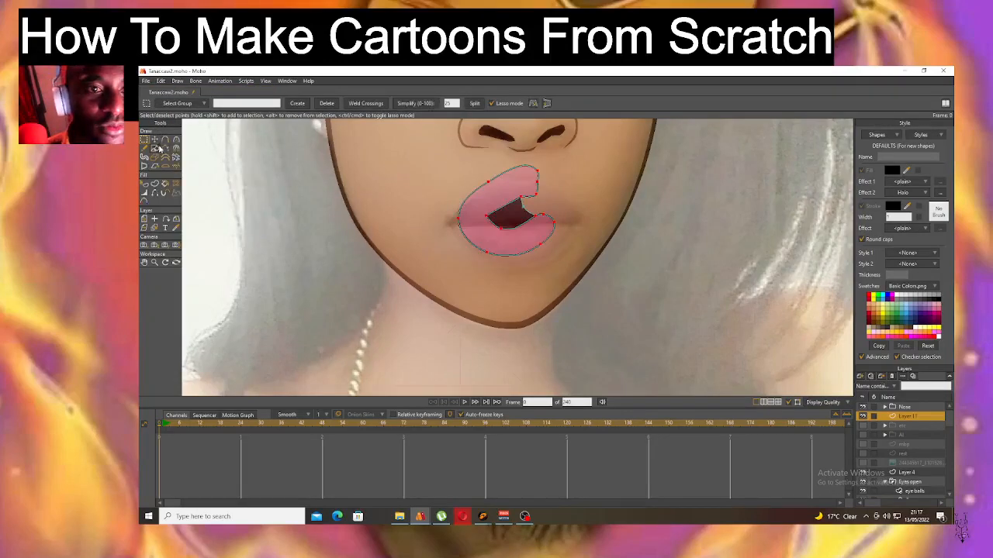
Refine the upper lip's end by removing its extra point and nudging the tip and inner corner points.
{"action": "left_click", "coordinate": [156, 140]}
{"action": "left_click", "coordinate": [286, 223]}
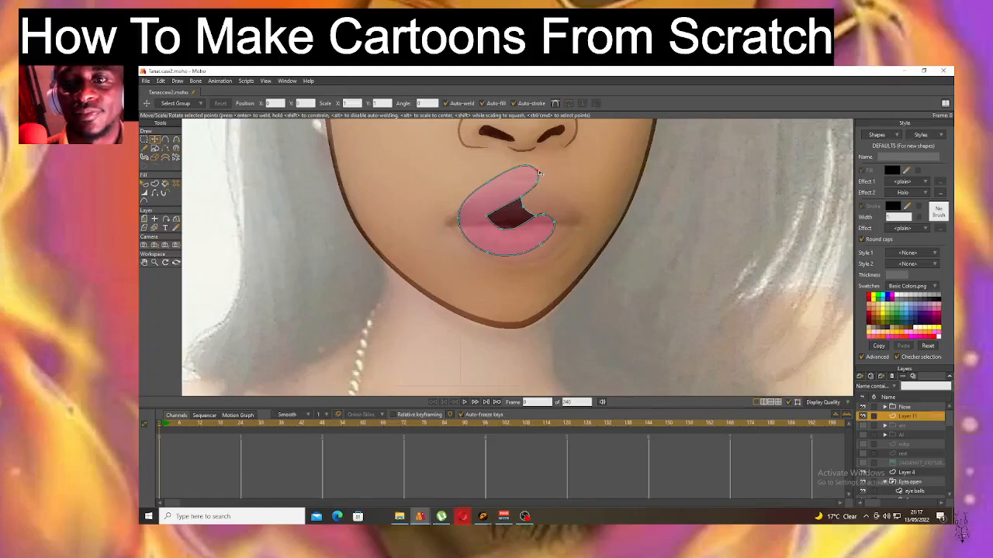
{"action": "left_click_drag", "start_coordinate": [540, 173], "coordinate": [534, 172]}
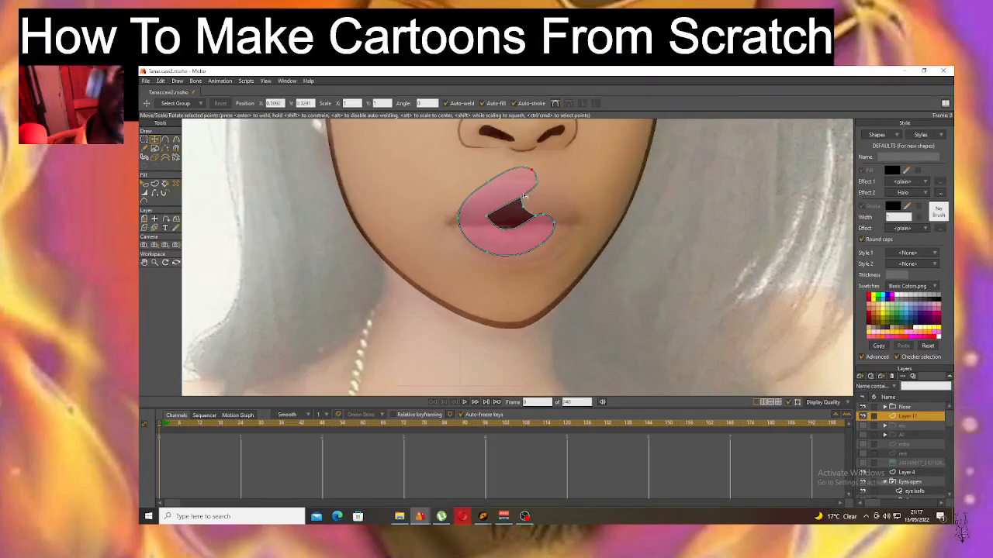
{"action": "left_click", "coordinate": [520, 194]}
{"action": "left_click_drag", "start_coordinate": [519, 193], "coordinate": [518, 200]}
{"action": "scroll", "coordinate": [518, 200], "scroll_direction": "down", "scroll_amount": 5}
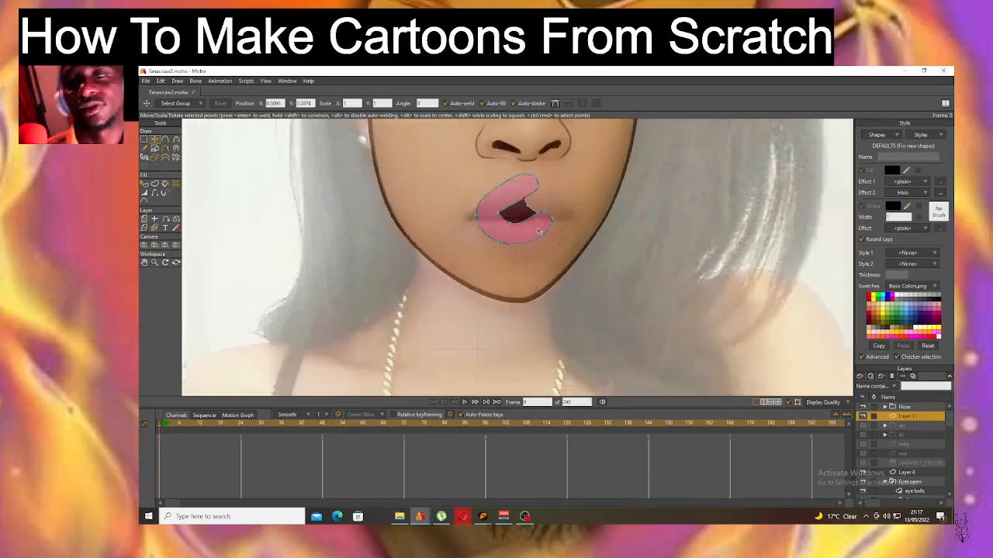
{"action": "scroll", "coordinate": [528, 176], "scroll_direction": "up", "scroll_amount": 4}
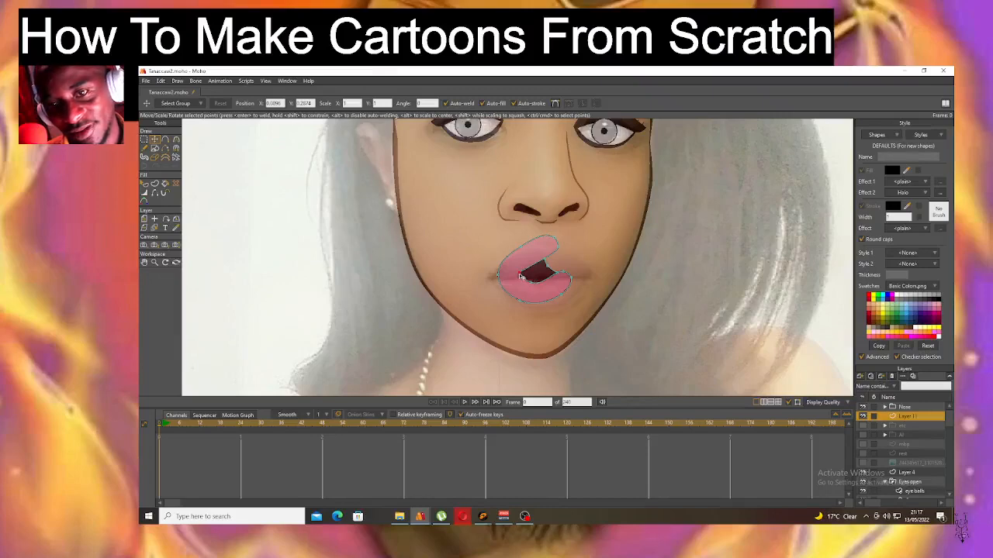
Smooth the inner corner of the black mouth opening and rename the mouth layer OU.
{"action": "left_click", "coordinate": [176, 139]}
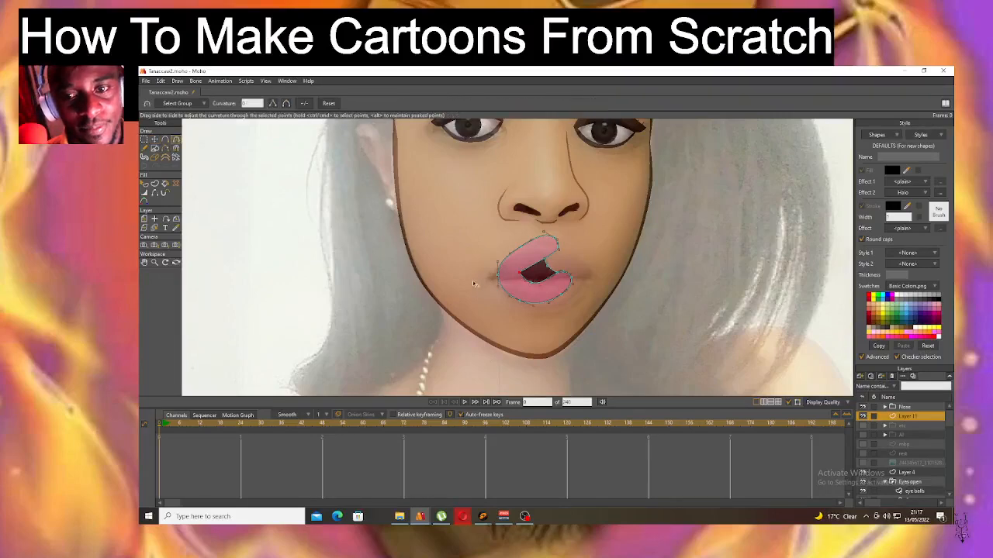
{"action": "left_click_drag", "start_coordinate": [544, 315], "coordinate": [557, 325]}
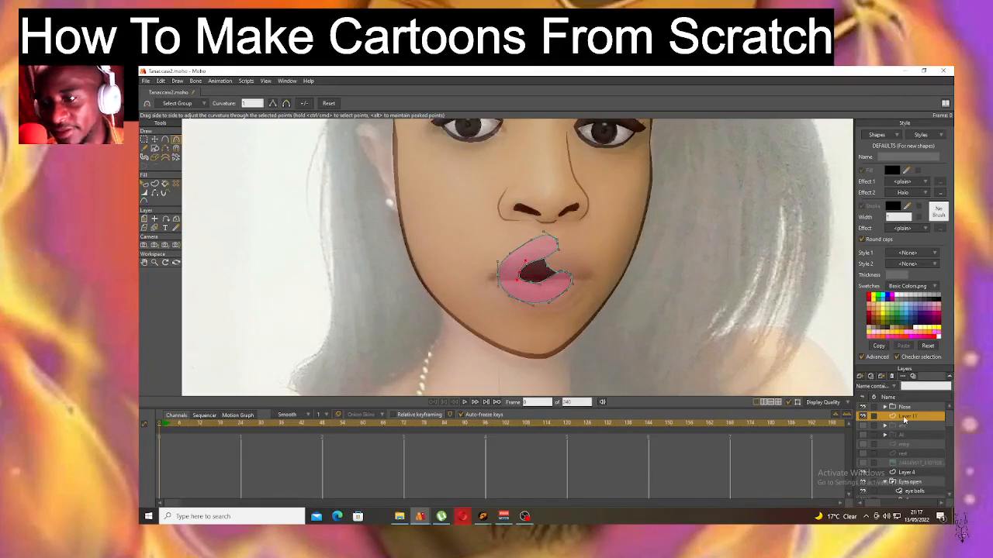
{"action": "double_click", "coordinate": [903, 417]}
{"action": "type", "text": "out"}
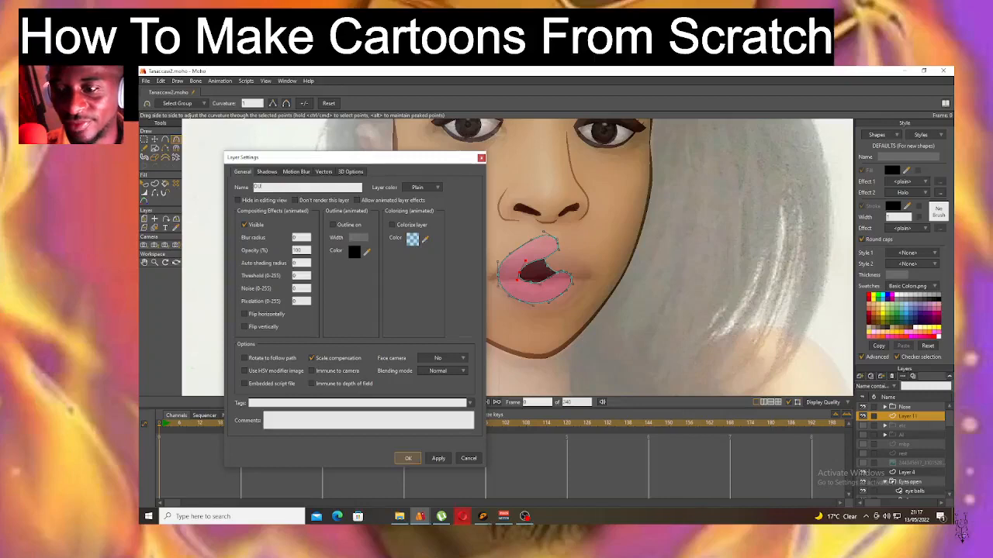
{"action": "left_click", "coordinate": [407, 457]}
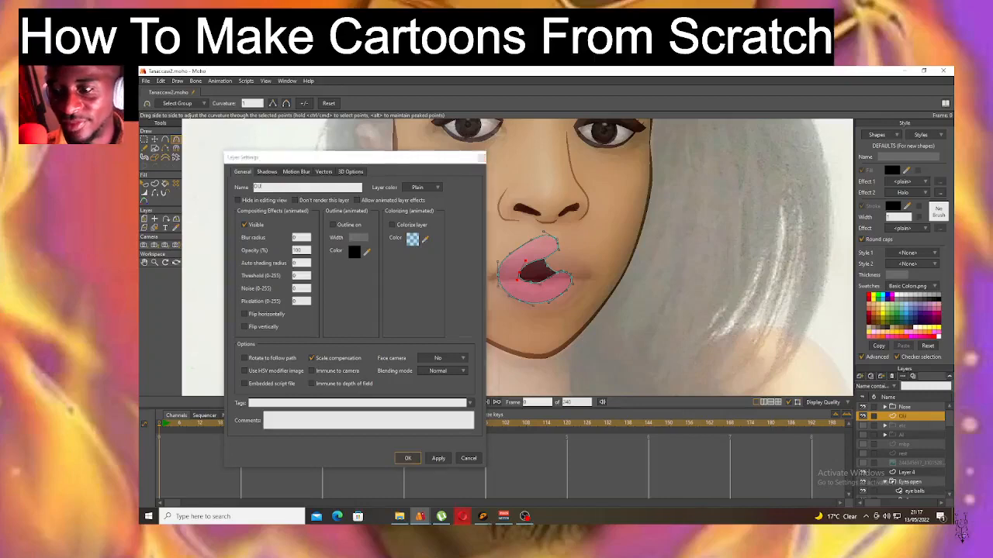
Duplicate the OU layer, name the copy WQF, and hide both mouth layers.
{"action": "left_click", "coordinate": [870, 376]}
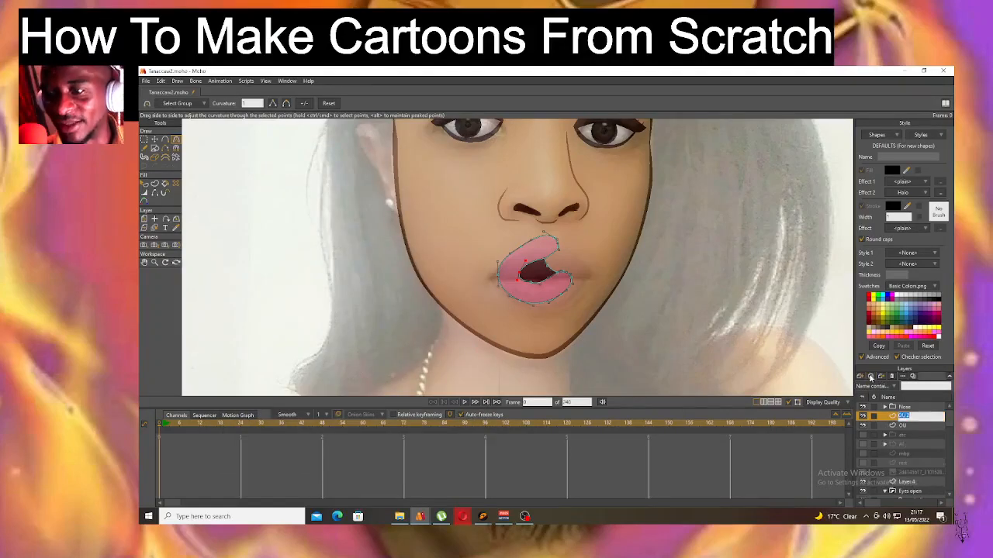
{"action": "type", "text": "w"}
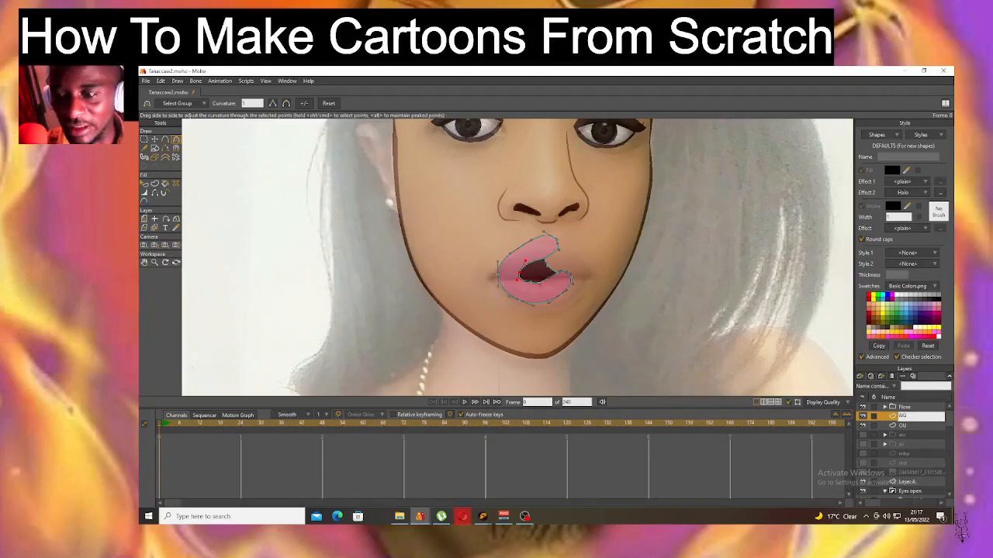
{"action": "key", "text": "Return"}
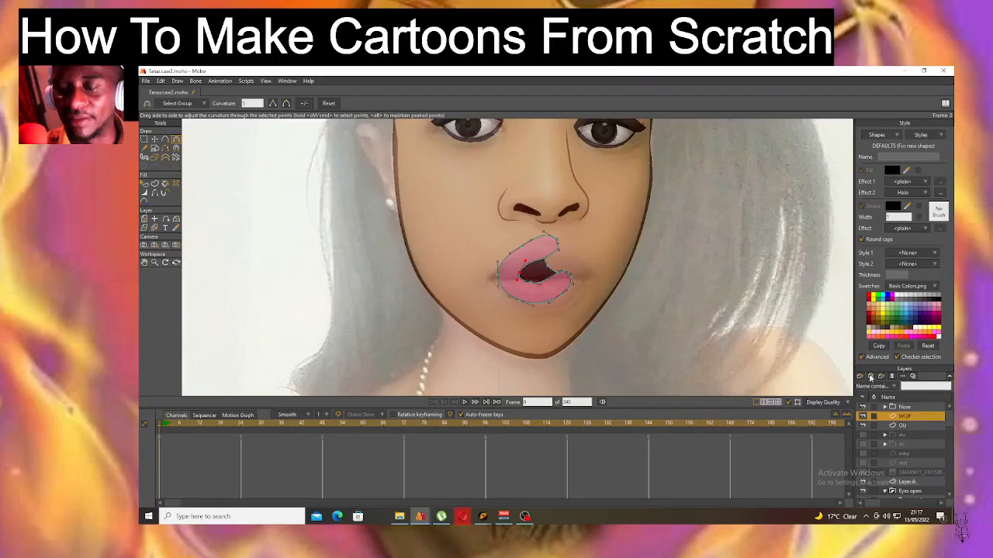
{"action": "double_click", "coordinate": [915, 417]}
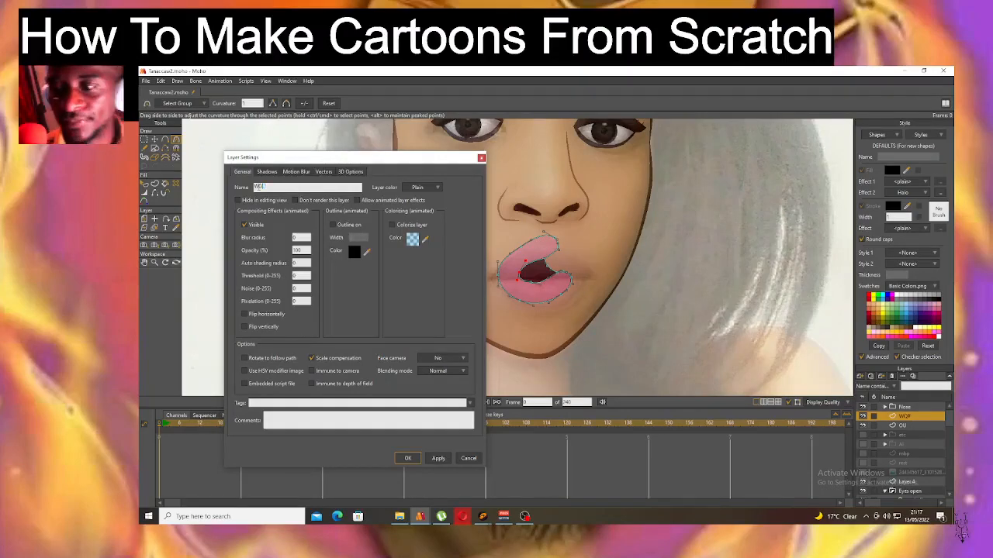
{"action": "left_click", "coordinate": [862, 418]}
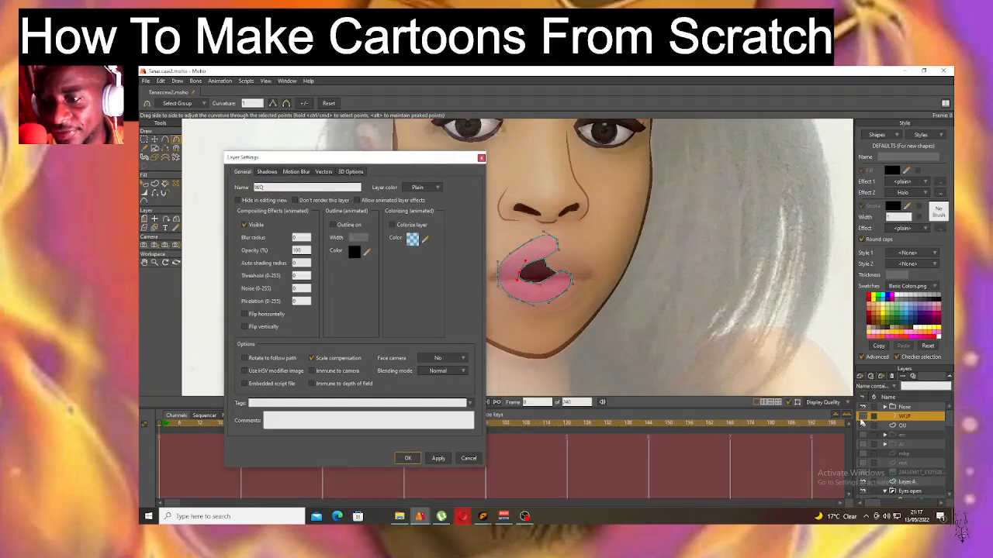
Duplicate the mbp lips layer and place the copy, made visible, above the other mouth layers.
{"action": "left_click", "coordinate": [904, 455]}
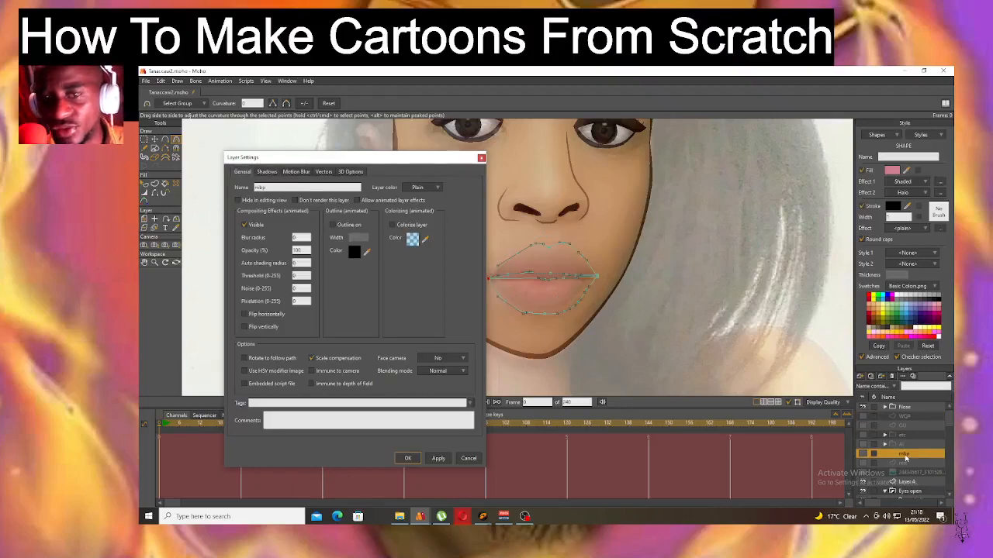
{"action": "left_click", "coordinate": [872, 377]}
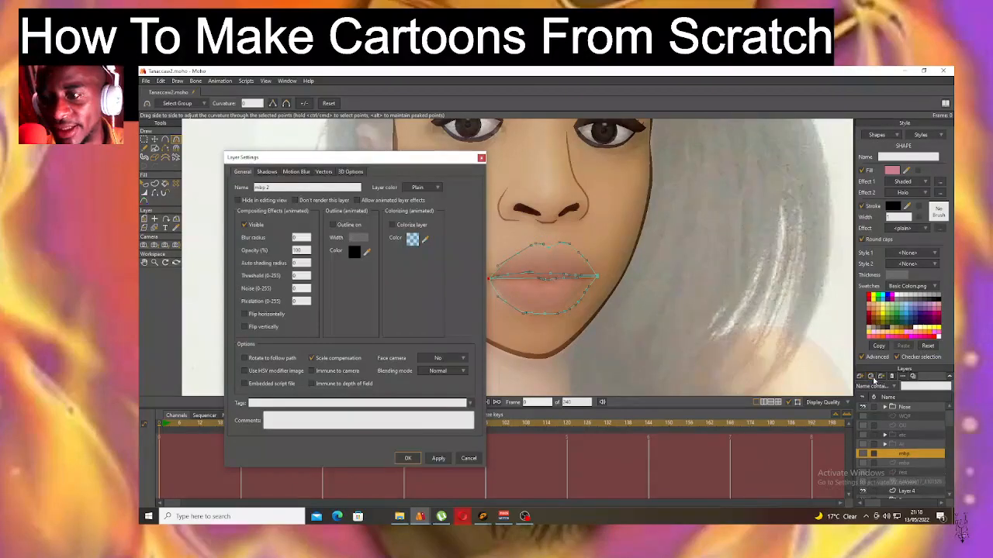
{"action": "left_click", "coordinate": [863, 456]}
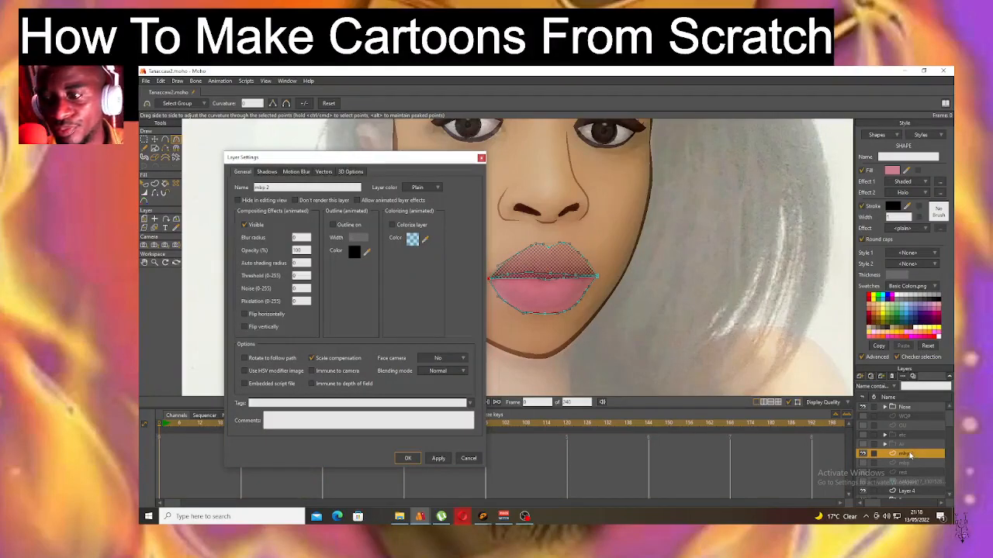
Shorten the name of the duplicated OU layer to WQ.
{"action": "left_click", "coordinate": [913, 425]}
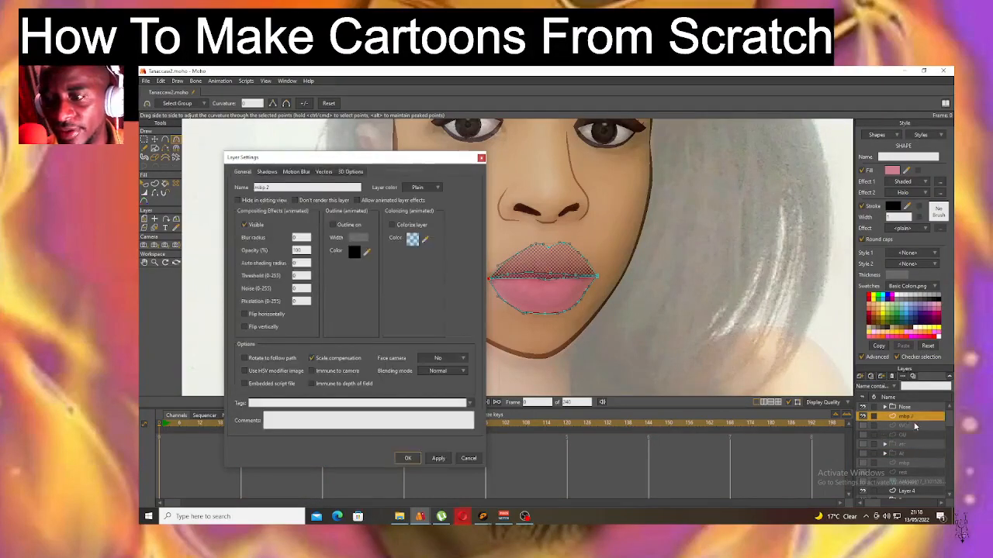
{"action": "double_click", "coordinate": [285, 187]}
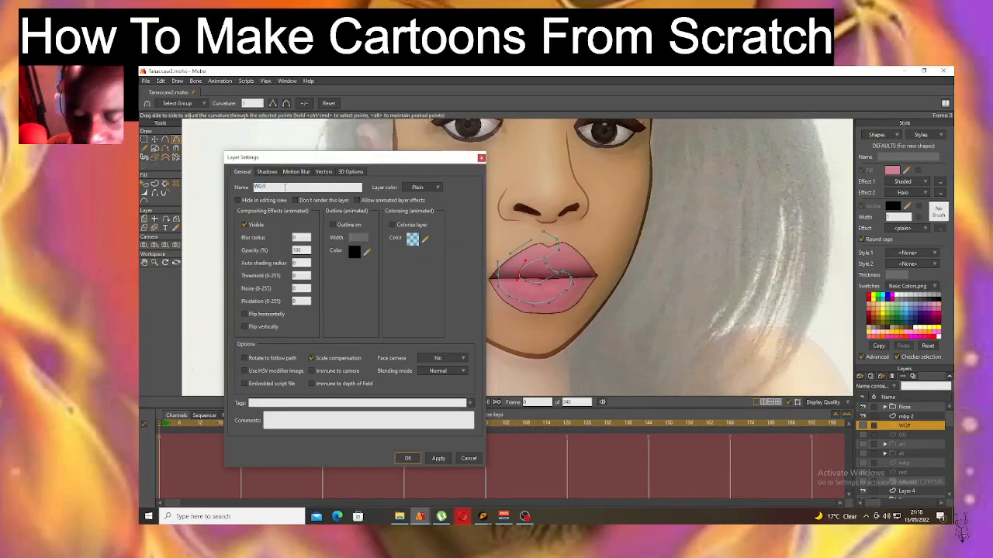
{"action": "left_click", "coordinate": [407, 458]}
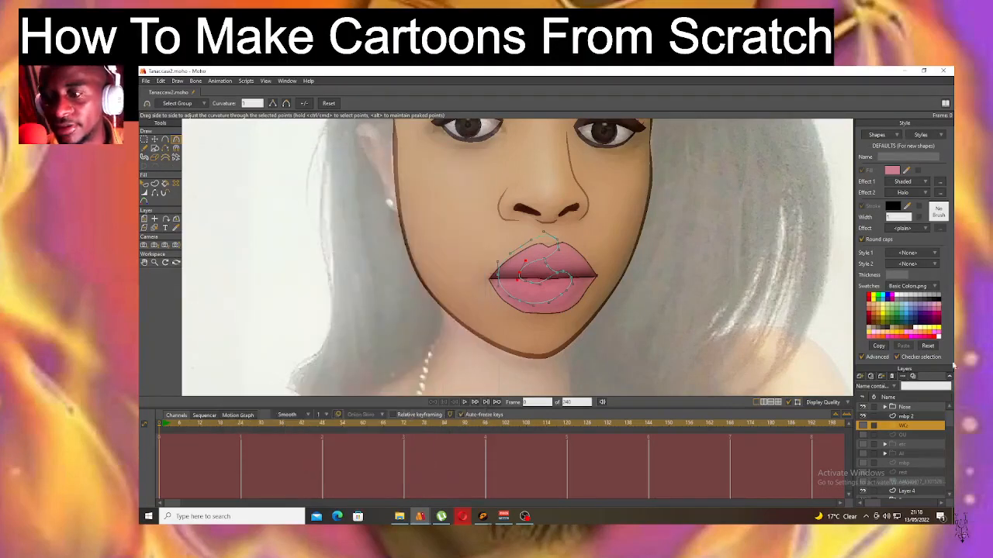
Rename the duplicated mbp lips layer FV.
{"action": "left_click", "coordinate": [901, 418]}
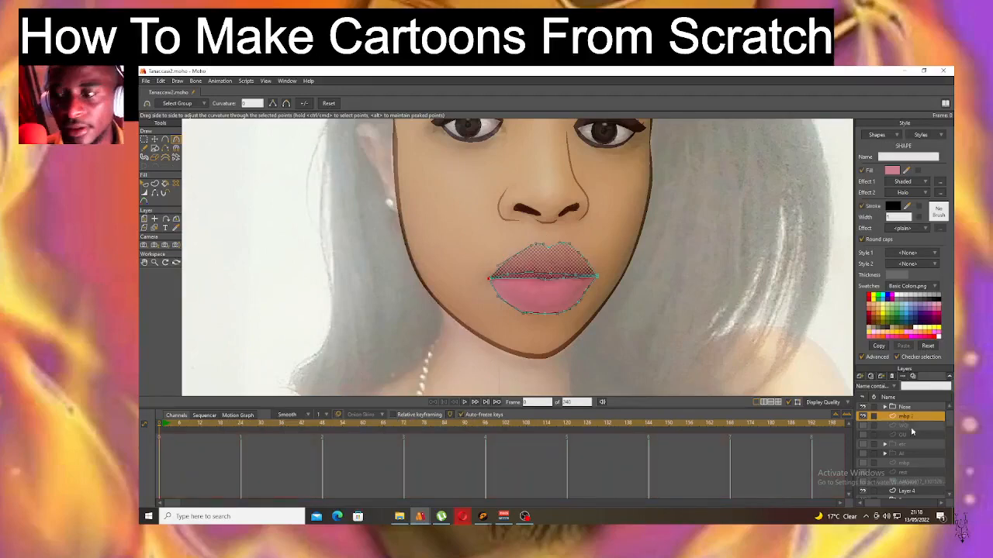
{"action": "double_click", "coordinate": [903, 422]}
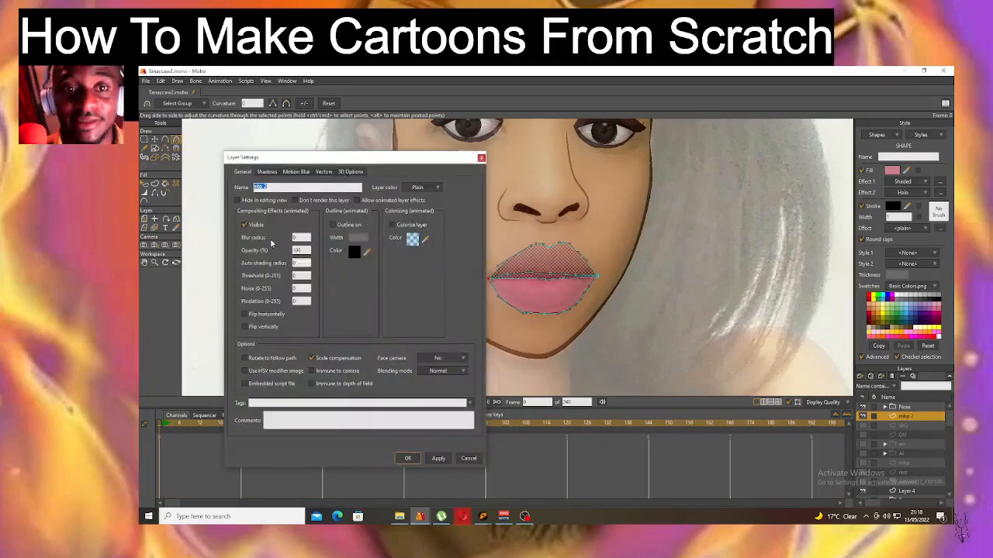
{"action": "type", "text": "t"}
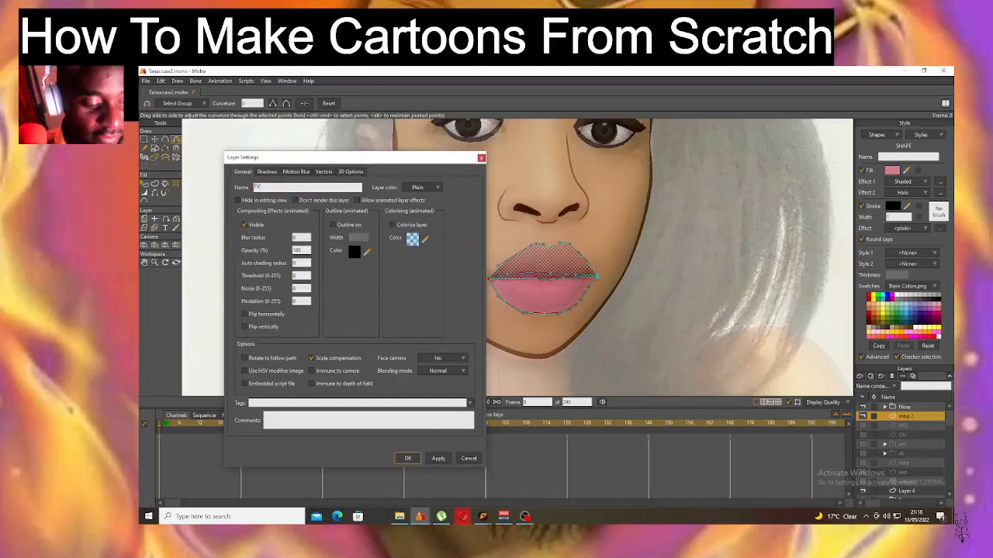
{"action": "left_click", "coordinate": [407, 458]}
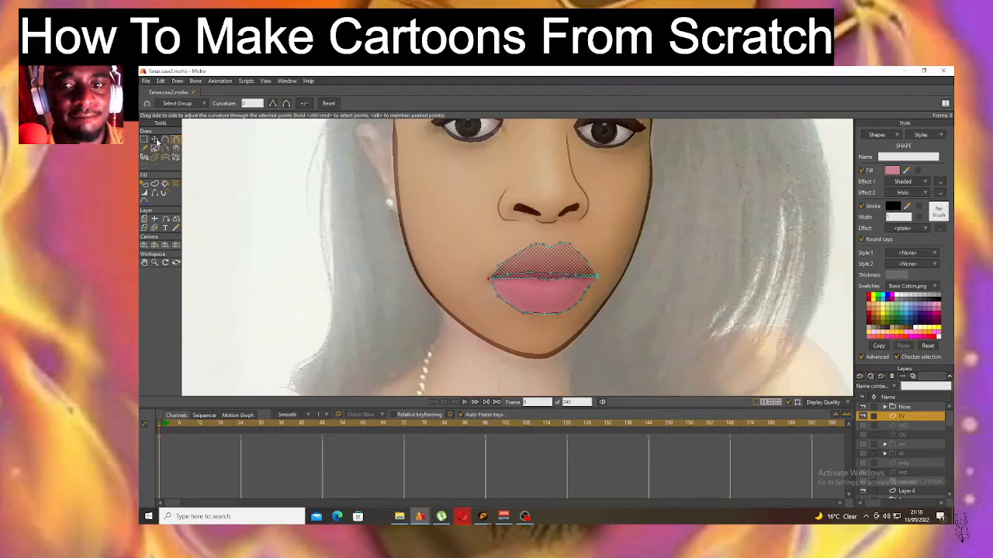
Raise the points along the lower lip's bottom edge to make the lip thinner, with a slight dip in the middle.
{"action": "left_click", "coordinate": [156, 140]}
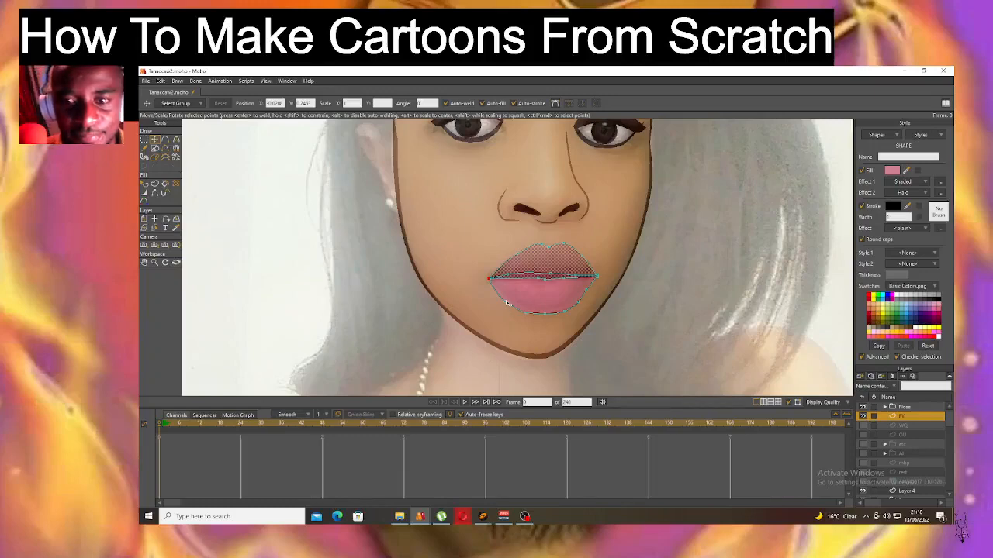
{"action": "mouse_move", "coordinate": [543, 313]}
{"action": "left_mouse_down"}
{"action": "mouse_move", "coordinate": [547, 295]}
{"action": "mouse_move", "coordinate": [508, 298]}
{"action": "left_mouse_up"}
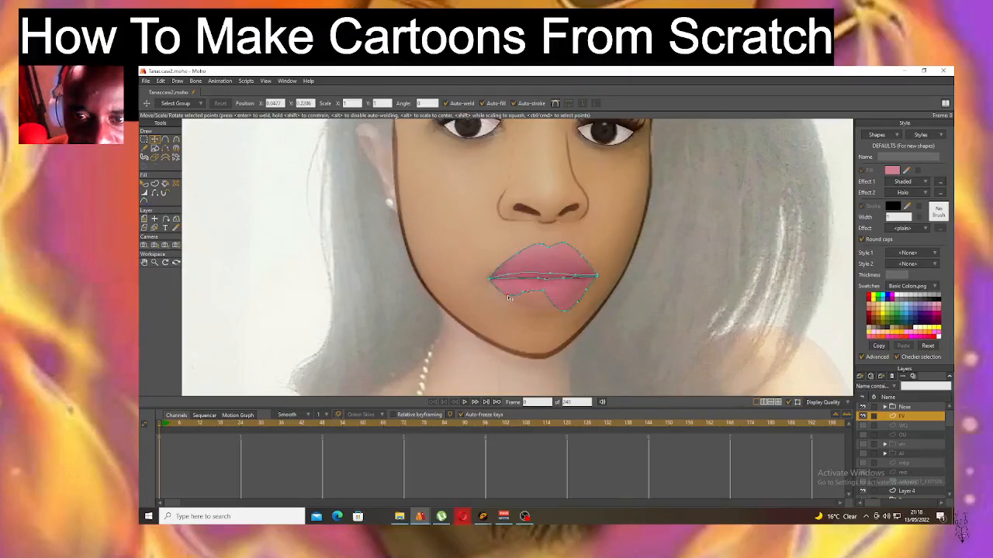
{"action": "left_click_drag", "start_coordinate": [562, 311], "coordinate": [585, 287]}
{"action": "scroll", "coordinate": [574, 287], "scroll_direction": "up", "scroll_amount": 2}
{"action": "left_click", "coordinate": [479, 300]}
{"action": "left_click_drag", "start_coordinate": [478, 300], "coordinate": [484, 305]}
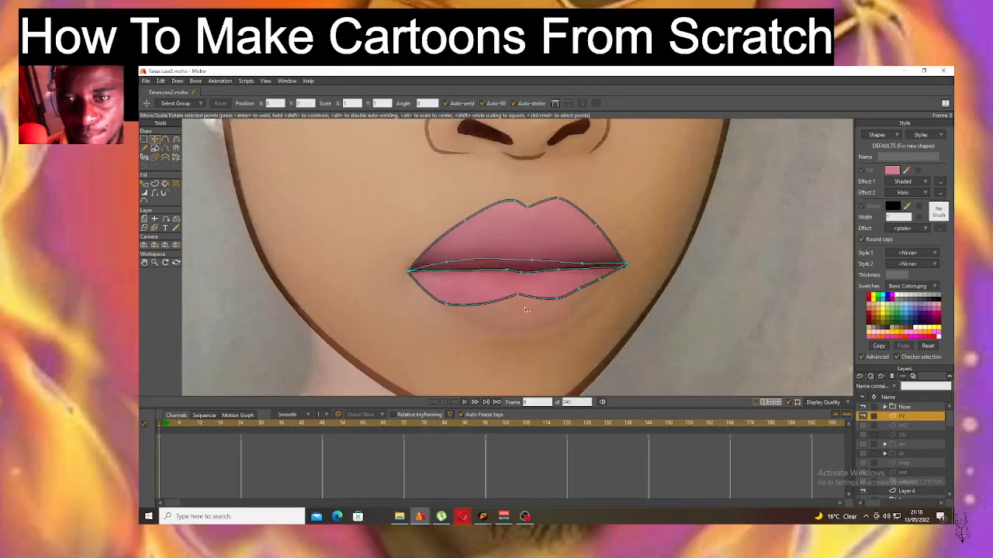
Delete the extra point near the lower lip's outer end and move the neighbouring point closer to the mouth corner.
{"action": "left_click", "coordinate": [581, 289]}
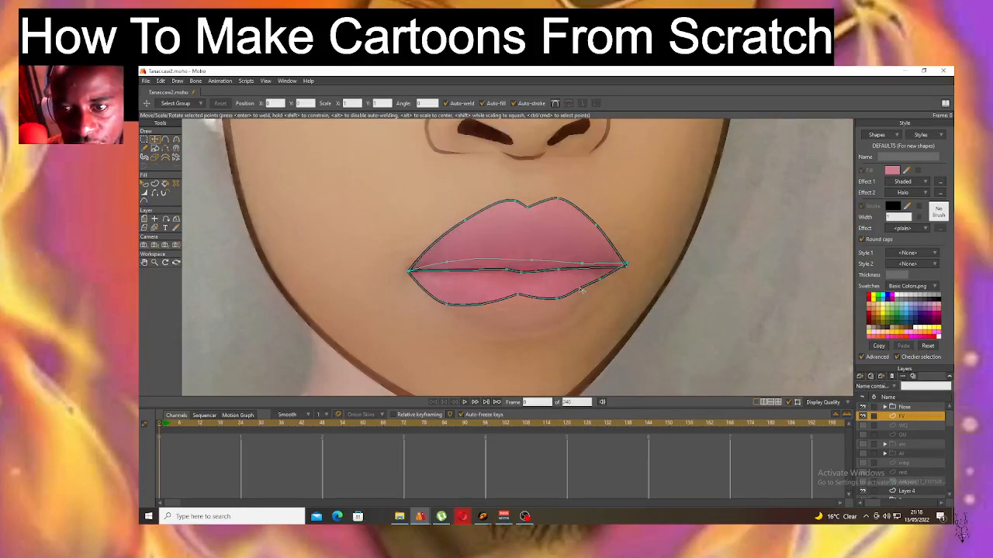
{"action": "key", "text": "Delete"}
{"action": "left_click_drag", "start_coordinate": [599, 281], "coordinate": [611, 273]}
{"action": "scroll", "coordinate": [568, 264], "scroll_direction": "down", "scroll_amount": 5}
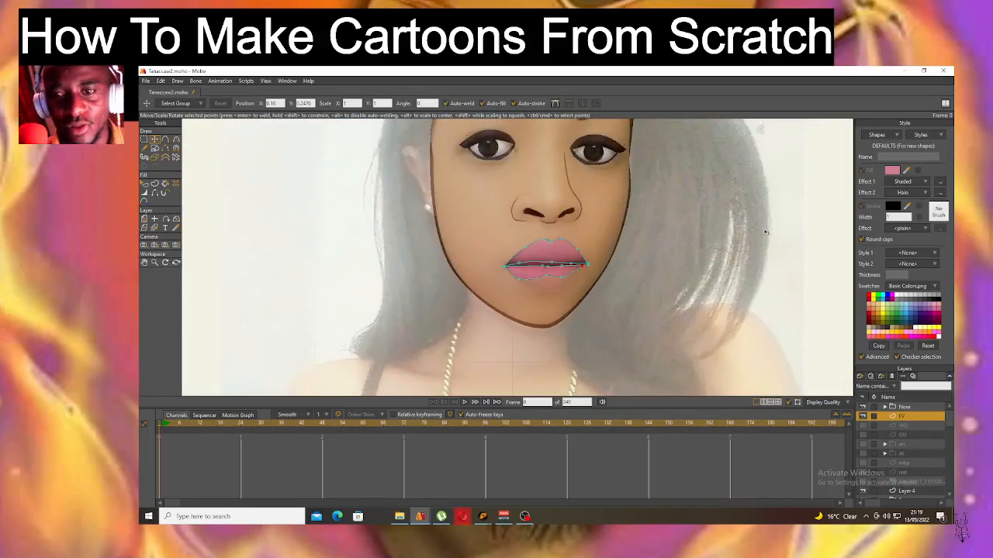
Draw a short two-segment crease line just below the middle of the lower lip.
{"action": "left_click", "coordinate": [165, 140]}
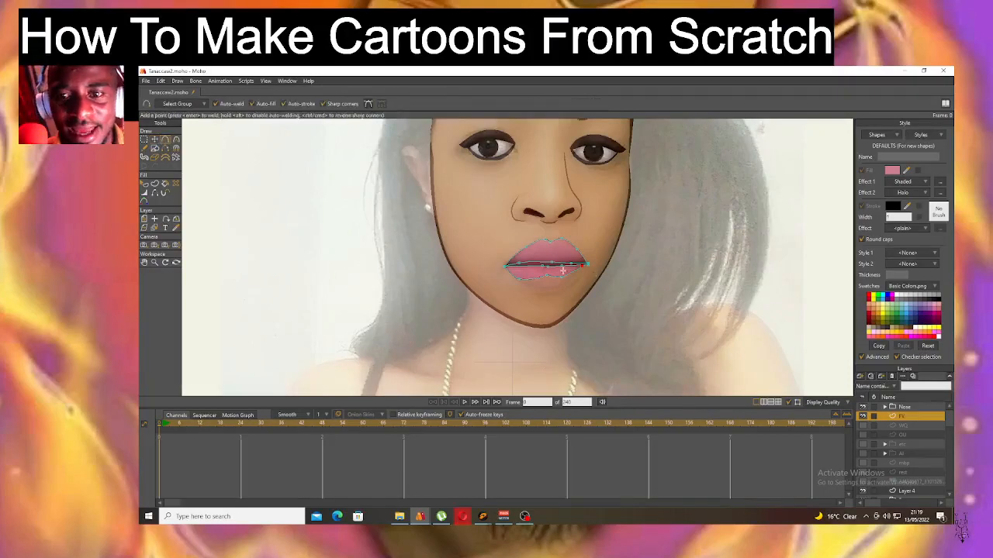
{"action": "scroll", "coordinate": [556, 271], "scroll_direction": "up", "scroll_amount": 3}
{"action": "left_click_drag", "start_coordinate": [510, 302], "coordinate": [554, 293]}
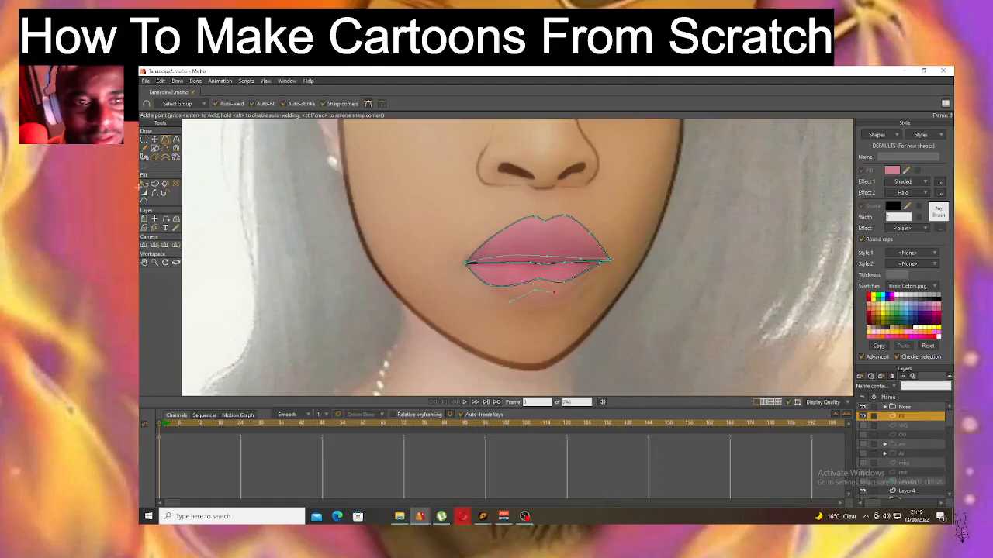
Create a stroke-only shape from the crease line below the lower lip.
{"action": "left_click", "coordinate": [144, 183]}
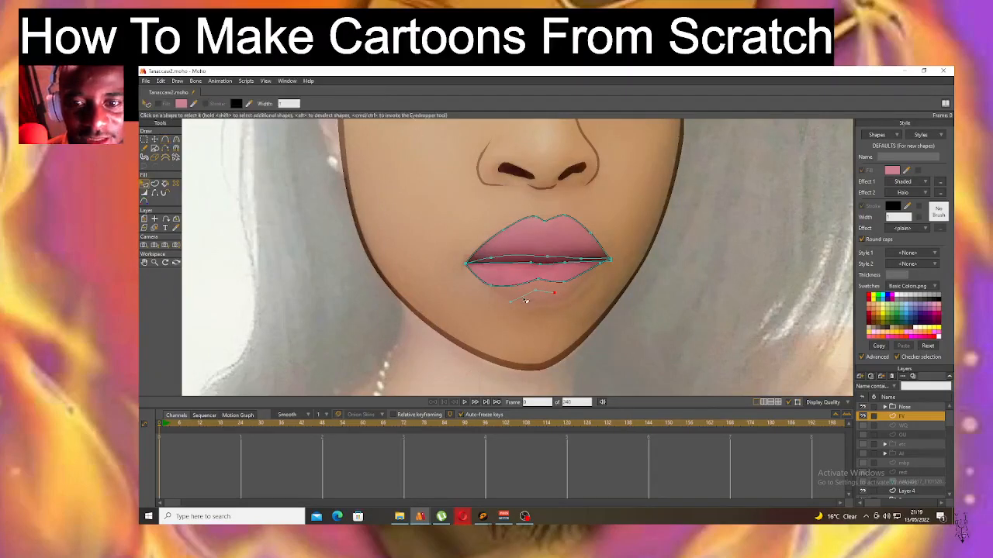
{"action": "left_click", "coordinate": [154, 183]}
{"action": "mouse_move", "coordinate": [499, 306]}
{"action": "left_mouse_down"}
{"action": "mouse_move", "coordinate": [526, 291]}
{"action": "mouse_move", "coordinate": [558, 294]}
{"action": "mouse_move", "coordinate": [542, 312]}
{"action": "mouse_move", "coordinate": [490, 303]}
{"action": "left_mouse_up"}
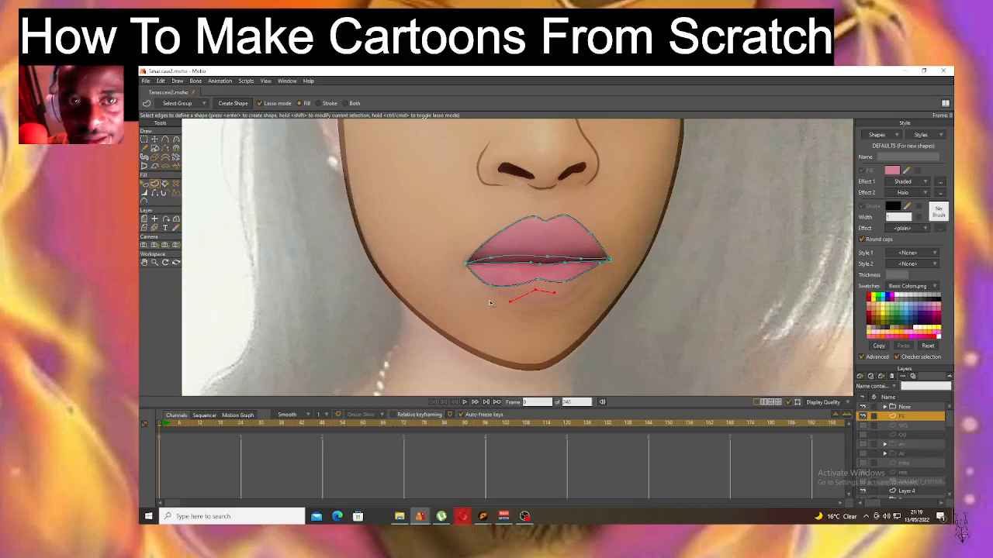
{"action": "left_click", "coordinate": [322, 105]}
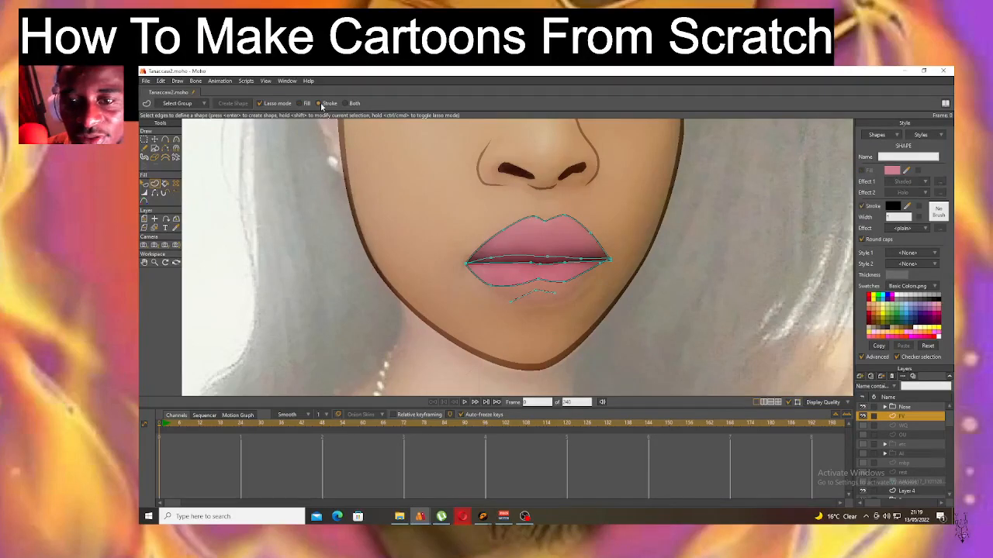
Taper the ends of the crease line and soften its bend with a curvature of about 0.15.
{"action": "left_click", "coordinate": [144, 195]}
{"action": "scroll", "coordinate": [474, 287], "scroll_direction": "up", "scroll_amount": 3}
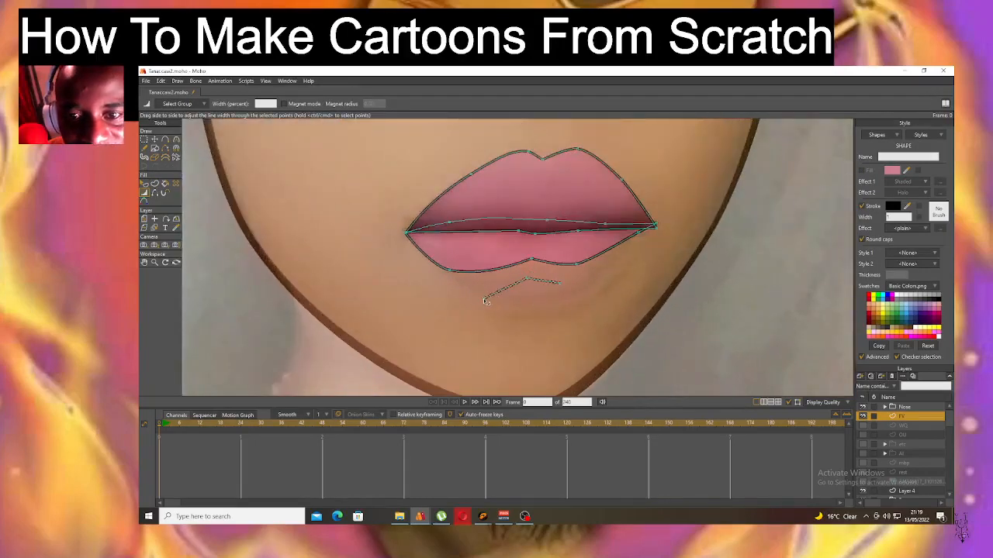
{"action": "left_click", "coordinate": [559, 282]}
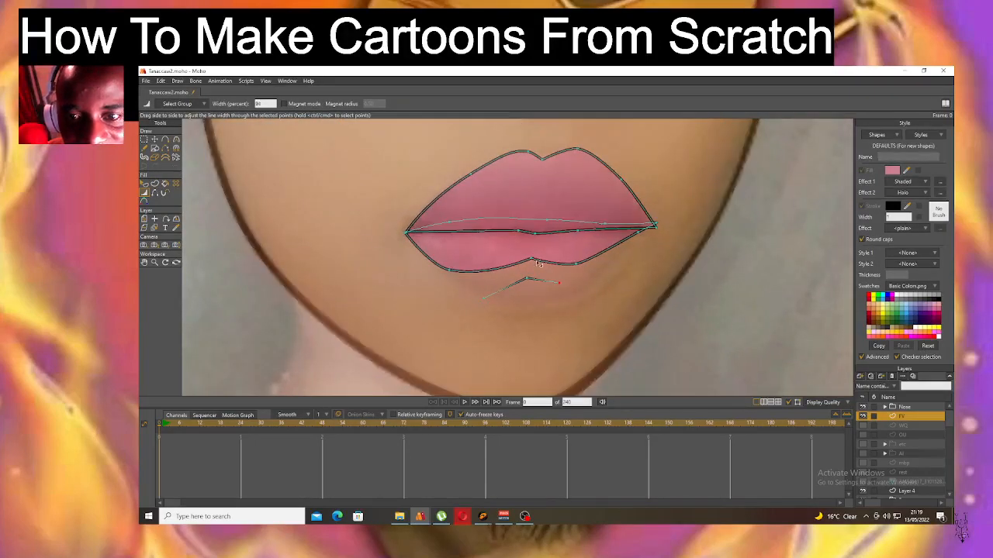
{"action": "left_click", "coordinate": [176, 140]}
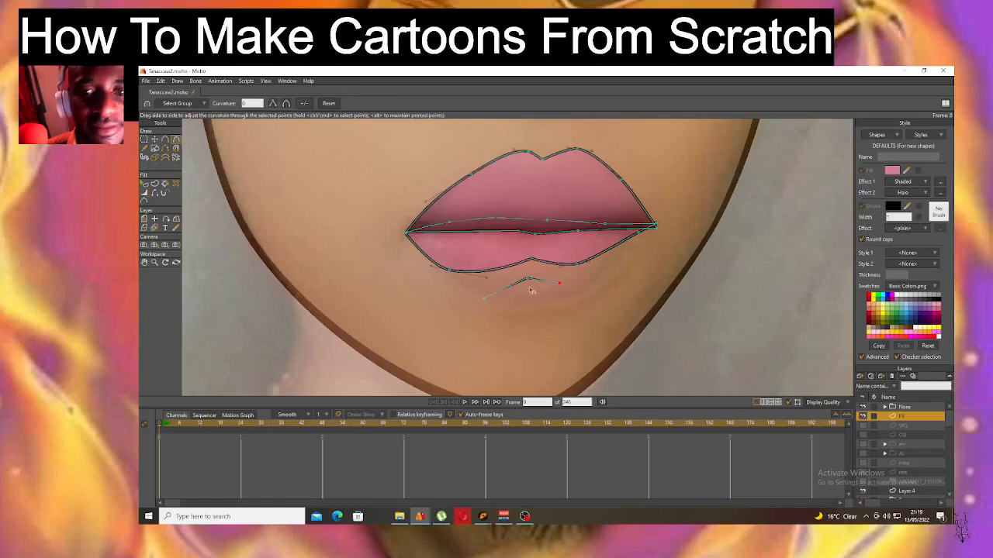
{"action": "scroll", "coordinate": [632, 332], "scroll_direction": "down", "scroll_amount": 5}
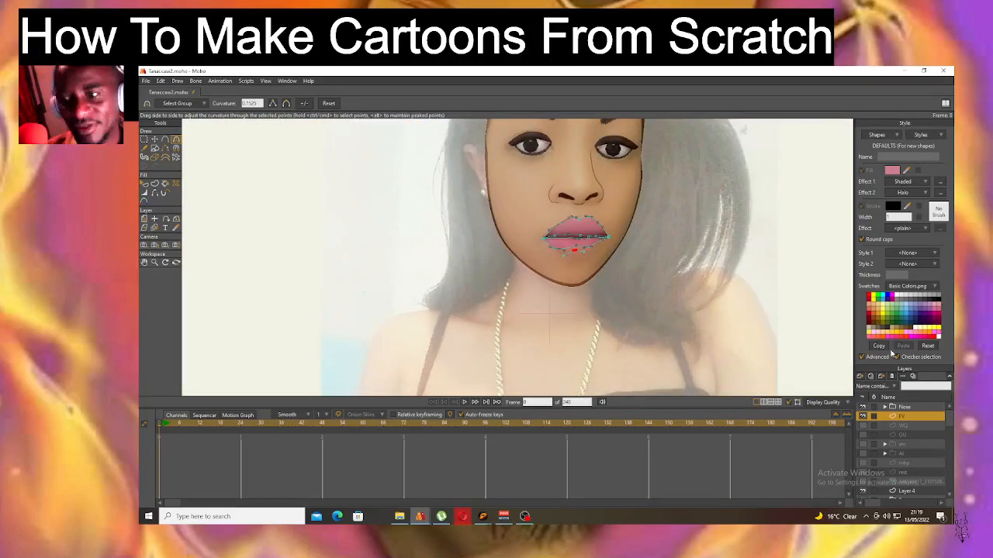
Make the hidden mouth-shape layers WQ, OU, etc, AI, mbp and rest visible.
{"action": "scroll", "coordinate": [566, 266], "scroll_direction": "down", "scroll_amount": 4}
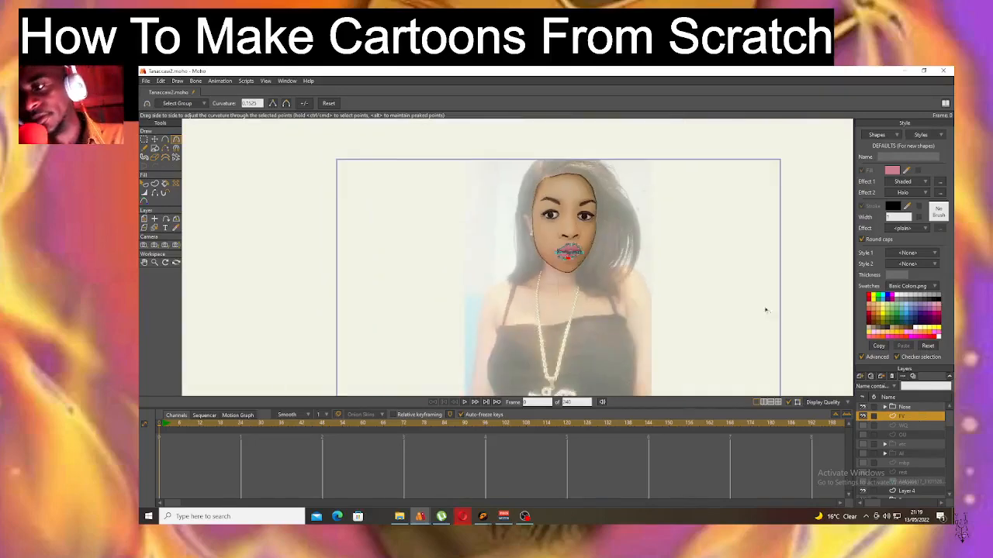
{"action": "left_click", "coordinate": [864, 425]}
{"action": "left_click", "coordinate": [863, 435]}
{"action": "left_click", "coordinate": [863, 444]}
{"action": "left_click", "coordinate": [863, 453]}
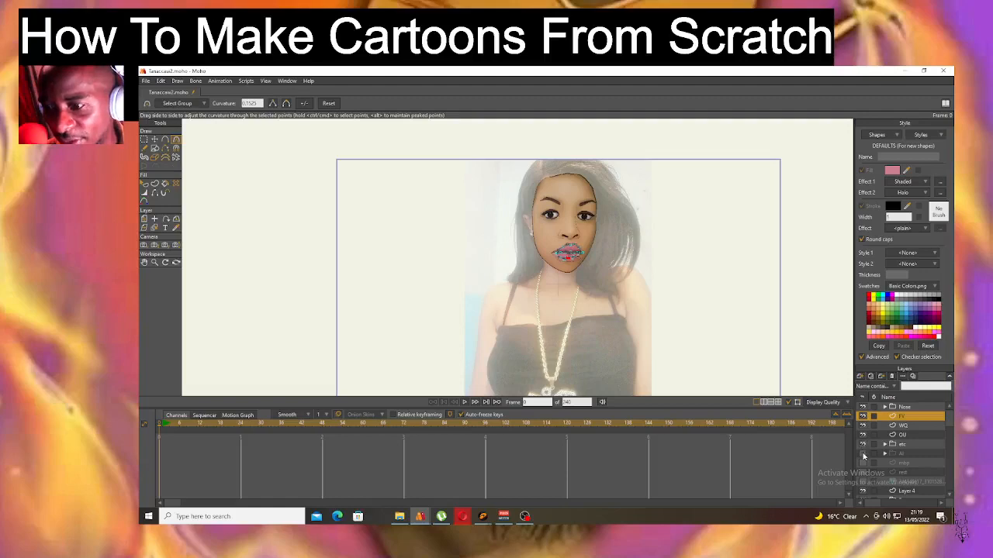
{"action": "left_click", "coordinate": [864, 463]}
{"action": "left_click", "coordinate": [863, 473]}
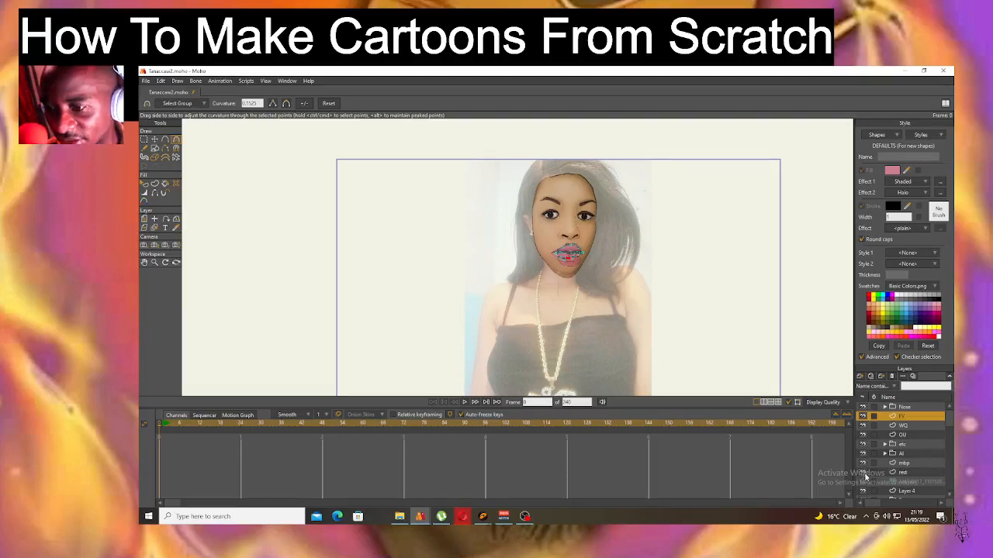
Group all the mouth-shape layers from FV through rest into one new group layer.
{"action": "left_click", "coordinate": [915, 472]}
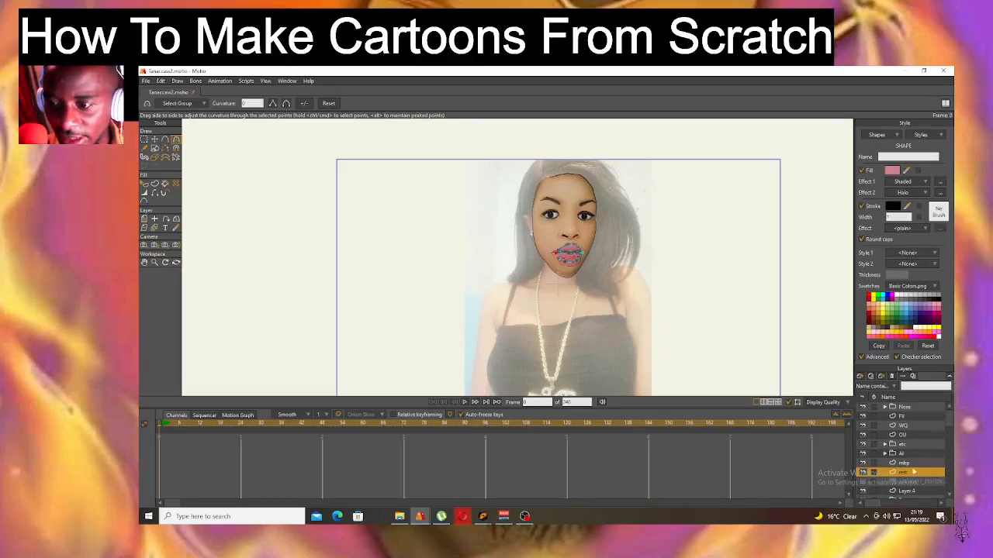
{"action": "left_click", "coordinate": [914, 416], "text": "shift"}
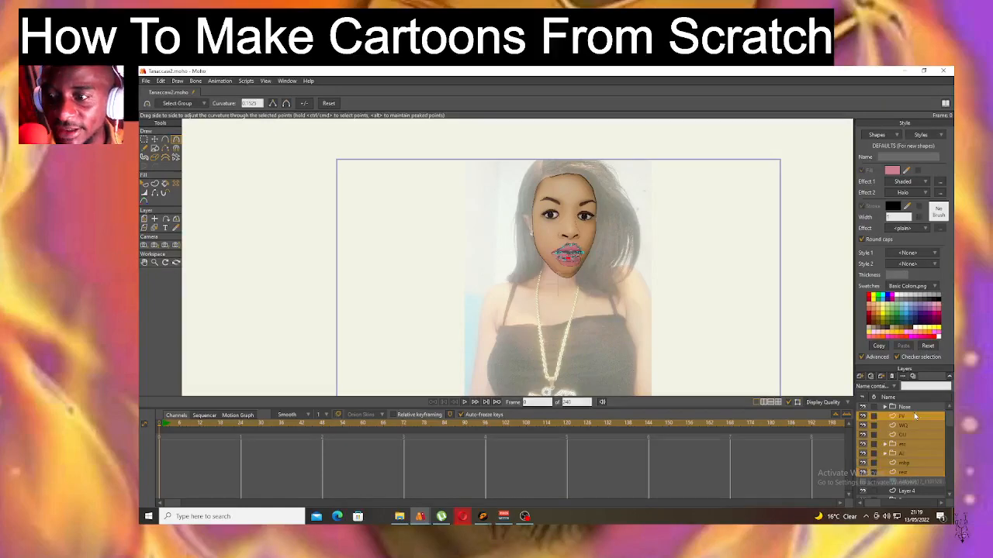
{"action": "left_click", "coordinate": [860, 376]}
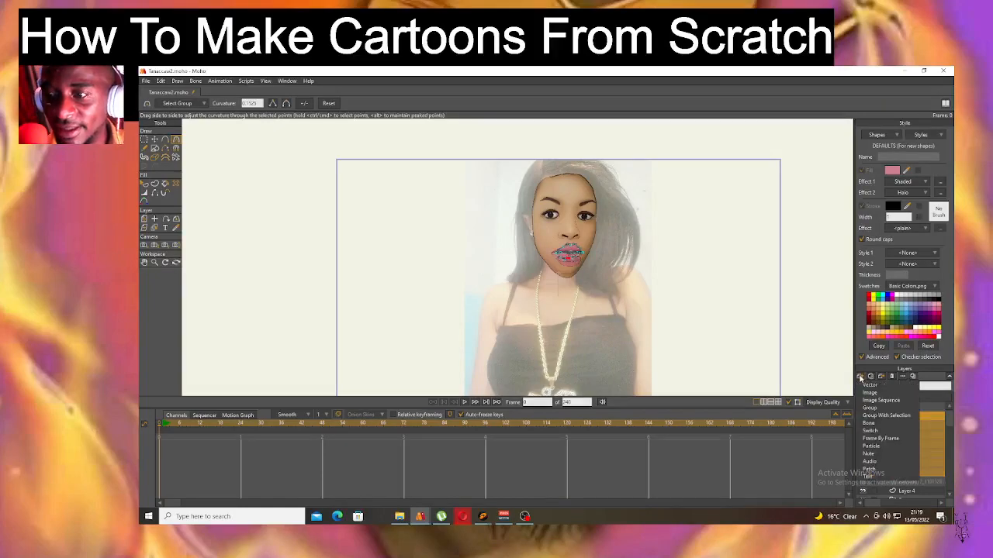
{"action": "left_click", "coordinate": [899, 417]}
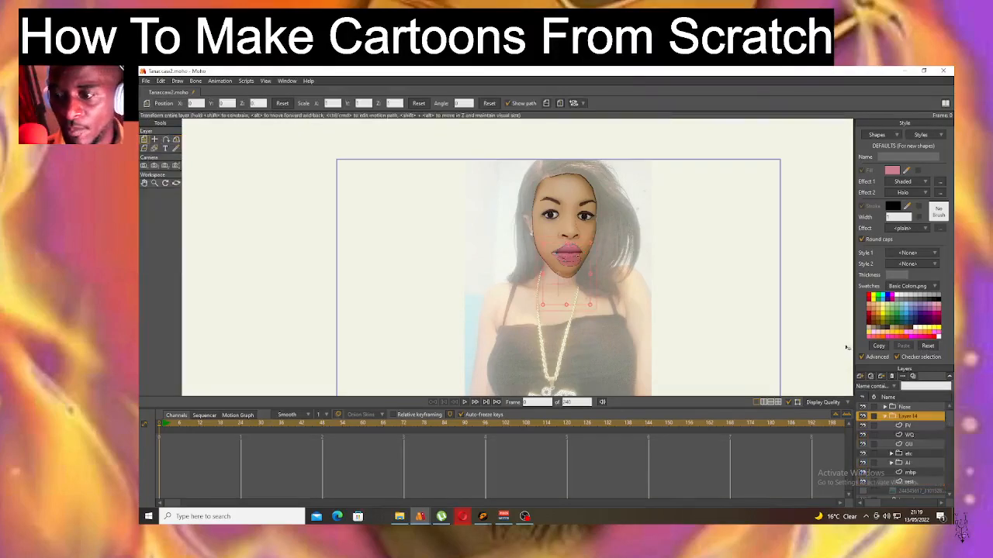
Rename the new mouth group layer to "Mouth" followed by the character's first name.
{"action": "double_click", "coordinate": [902, 418]}
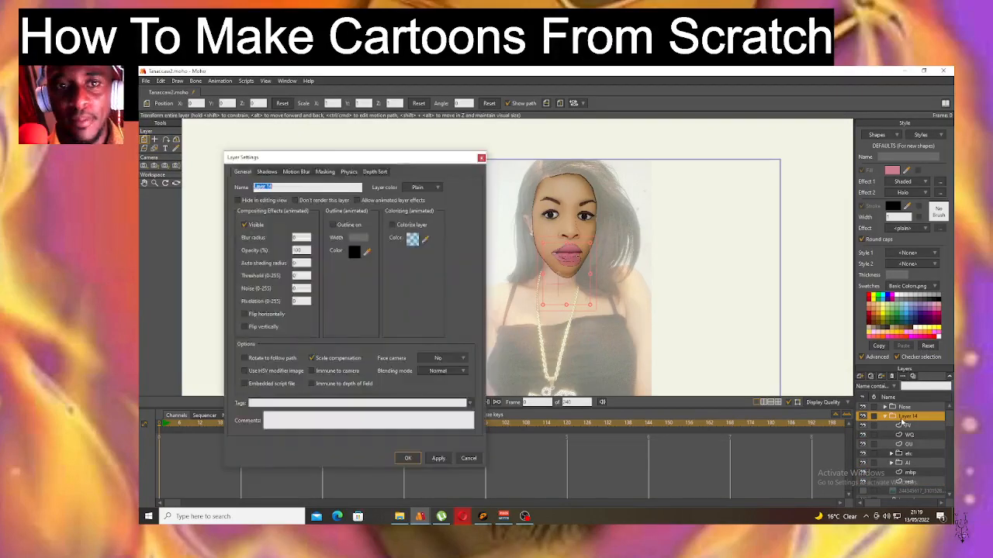
{"action": "type", "text": "Mouth Winnie"}
{"action": "left_click", "coordinate": [407, 458]}
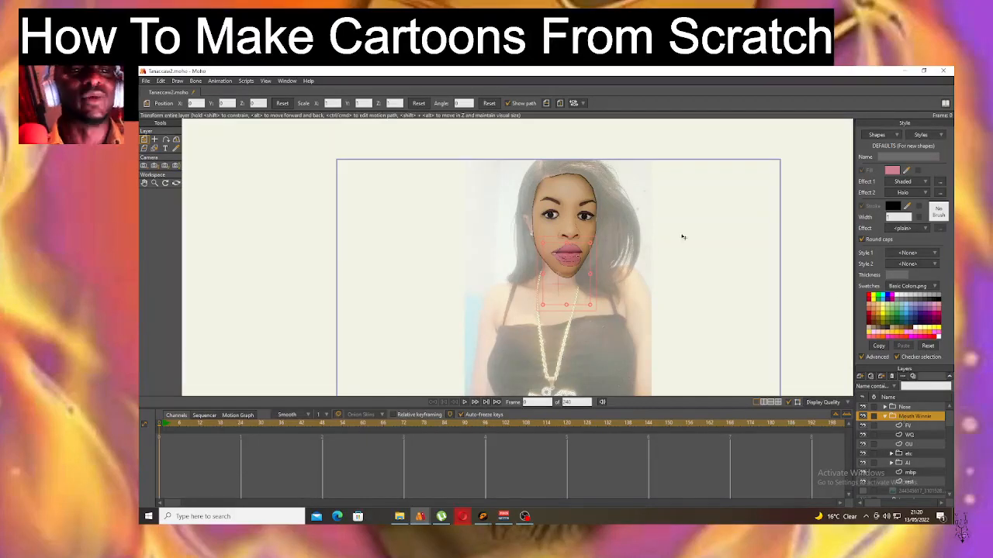
Save the project and convert the mouth group layer to a switch layer.
{"action": "left_click", "coordinate": [145, 82]}
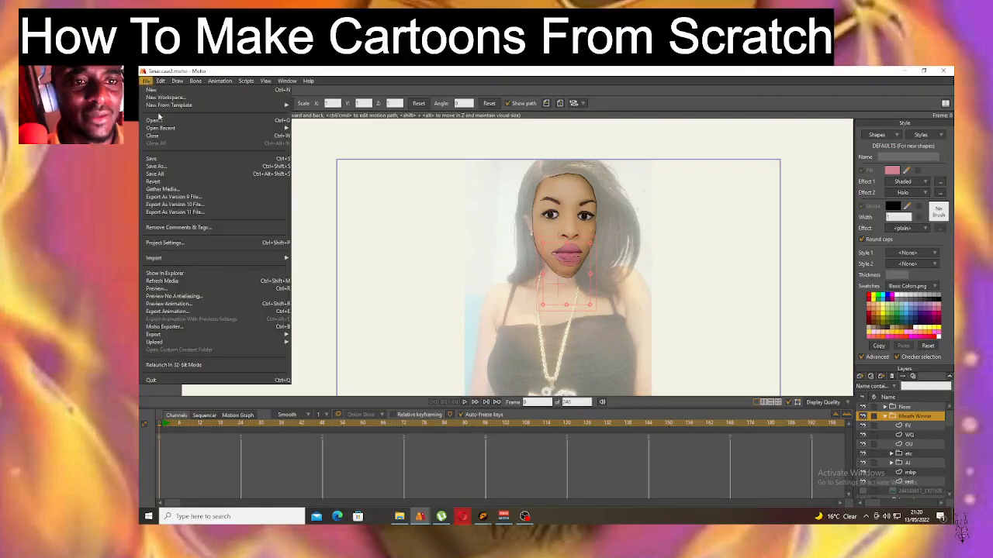
{"action": "left_click", "coordinate": [183, 160]}
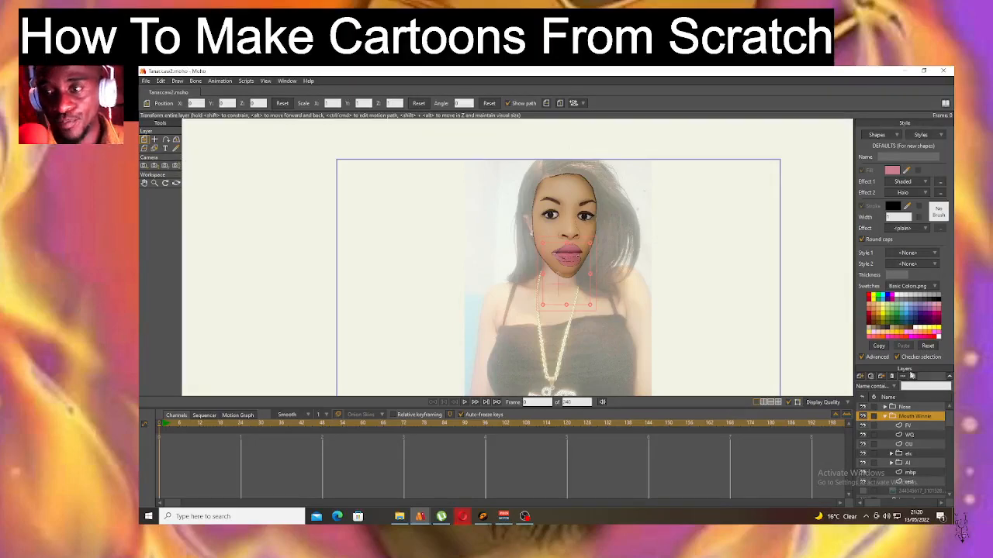
{"action": "right_click", "coordinate": [892, 416]}
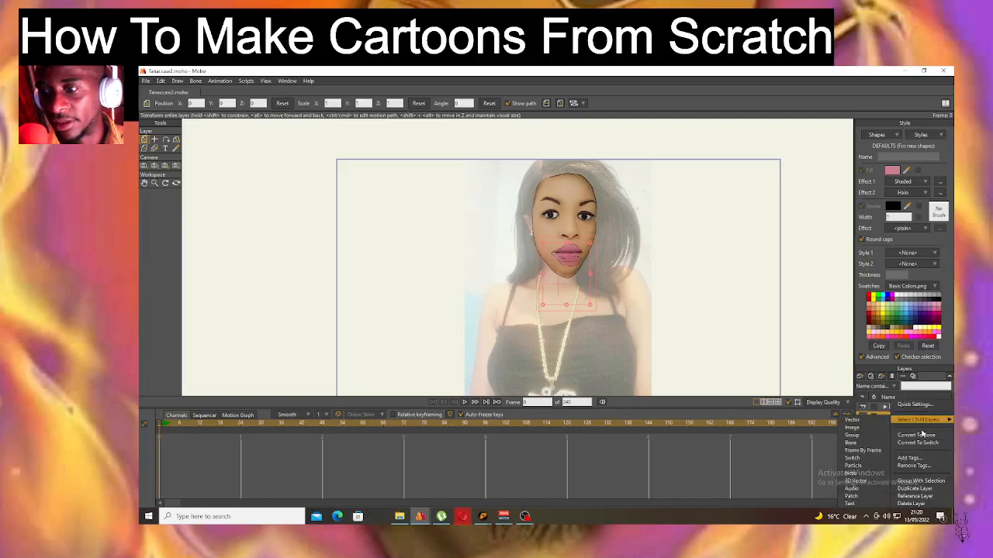
{"action": "left_click", "coordinate": [924, 442]}
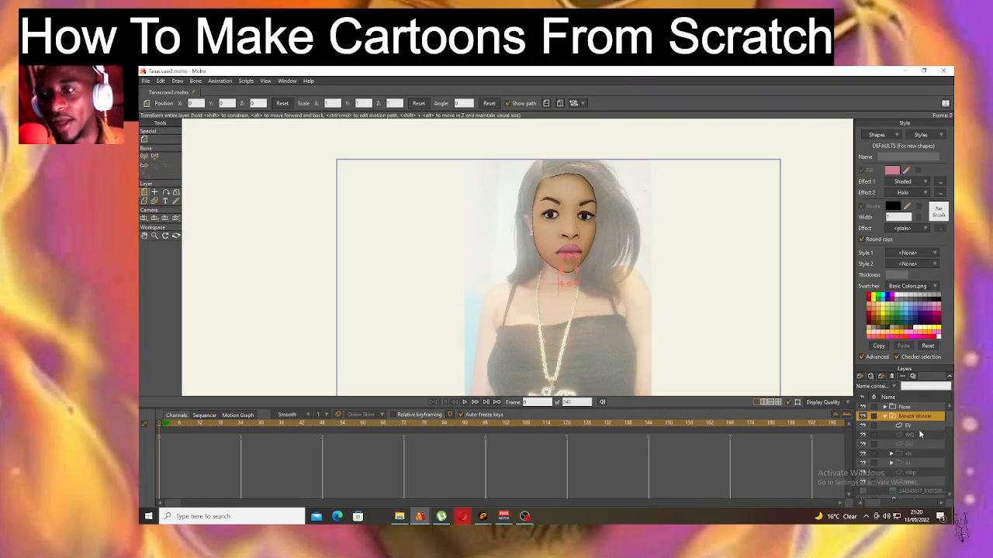
Go through the WQ, OU, etc, AI, mbp and rest layers in the mouth switch group to examine each mouth shape on the face.
{"action": "left_click", "coordinate": [922, 435]}
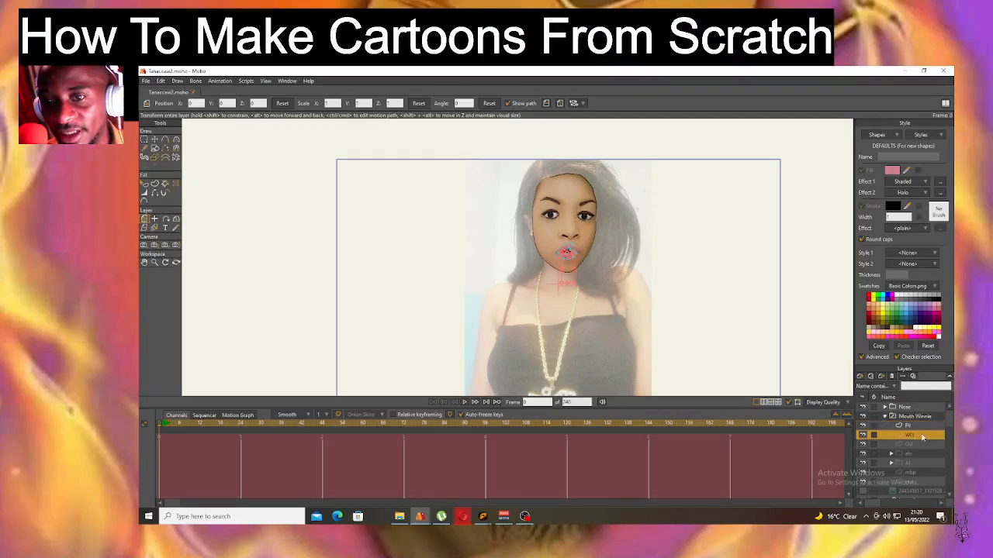
{"action": "scroll", "coordinate": [608, 221], "scroll_direction": "up", "scroll_amount": 5}
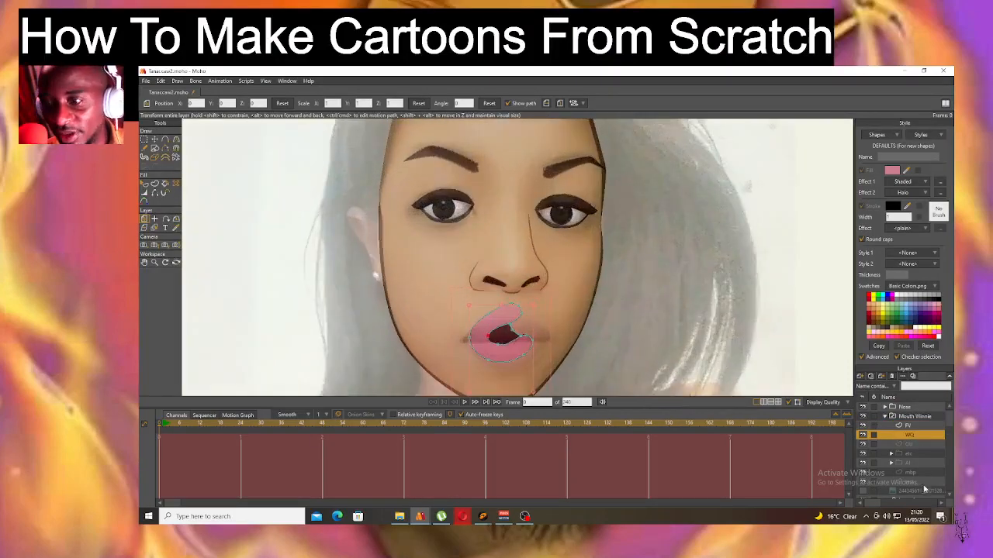
{"action": "left_click", "coordinate": [917, 444]}
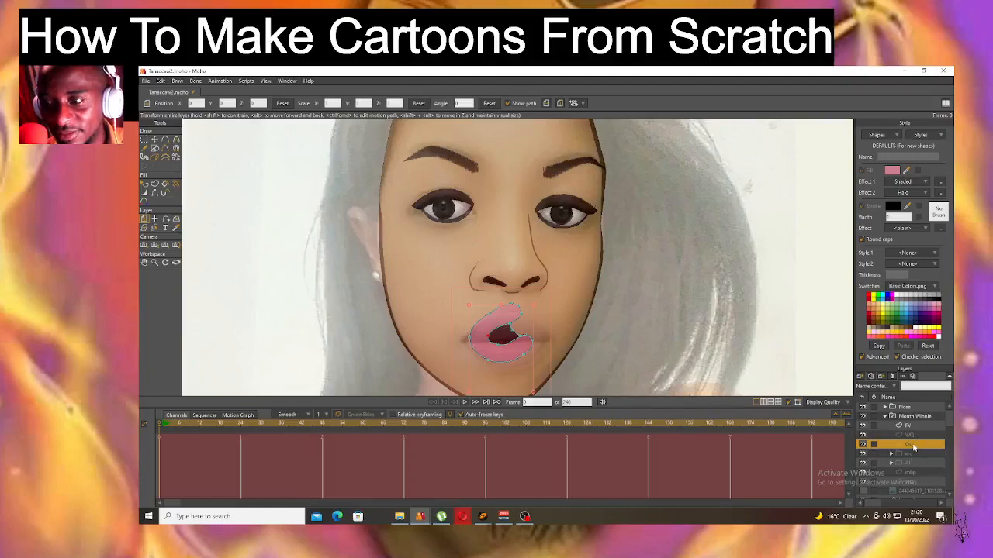
{"action": "left_click", "coordinate": [913, 454]}
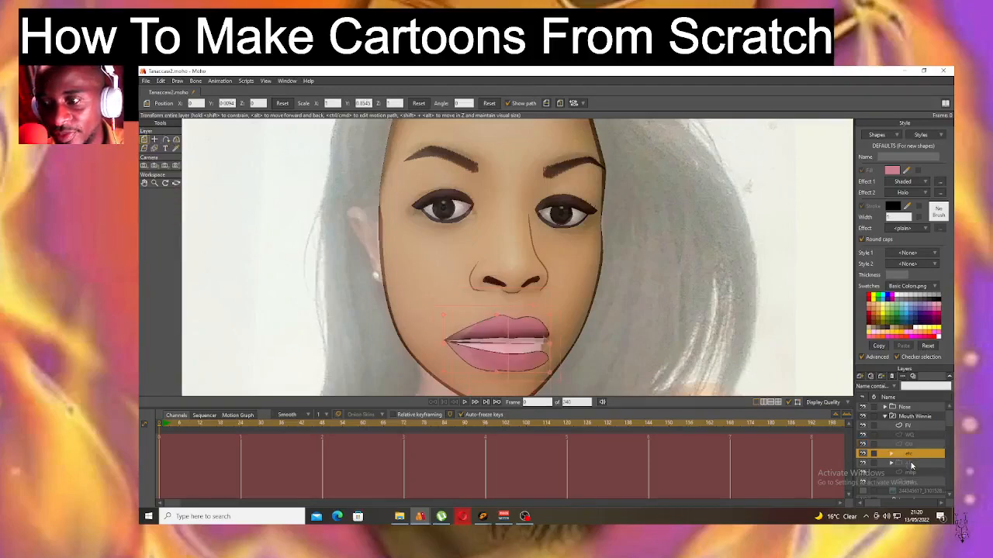
{"action": "left_click", "coordinate": [912, 464]}
{"action": "left_click", "coordinate": [916, 473]}
{"action": "left_click", "coordinate": [917, 483]}
{"action": "scroll", "coordinate": [914, 439], "scroll_direction": "down", "scroll_amount": 1}
{"action": "scroll", "coordinate": [914, 438], "scroll_direction": "up", "scroll_amount": 1}
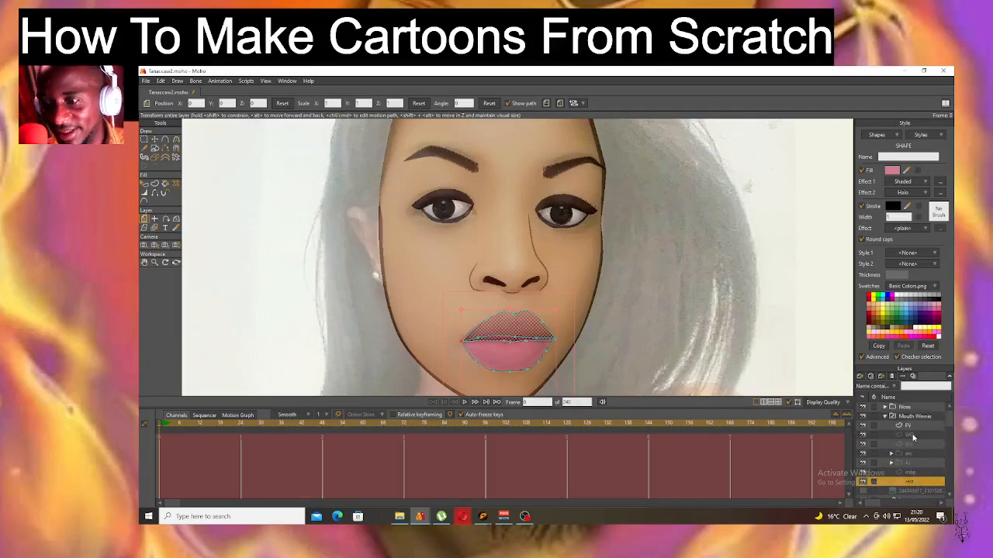
Collapse the mouth switch group and save the project.
{"action": "left_click", "coordinate": [885, 417]}
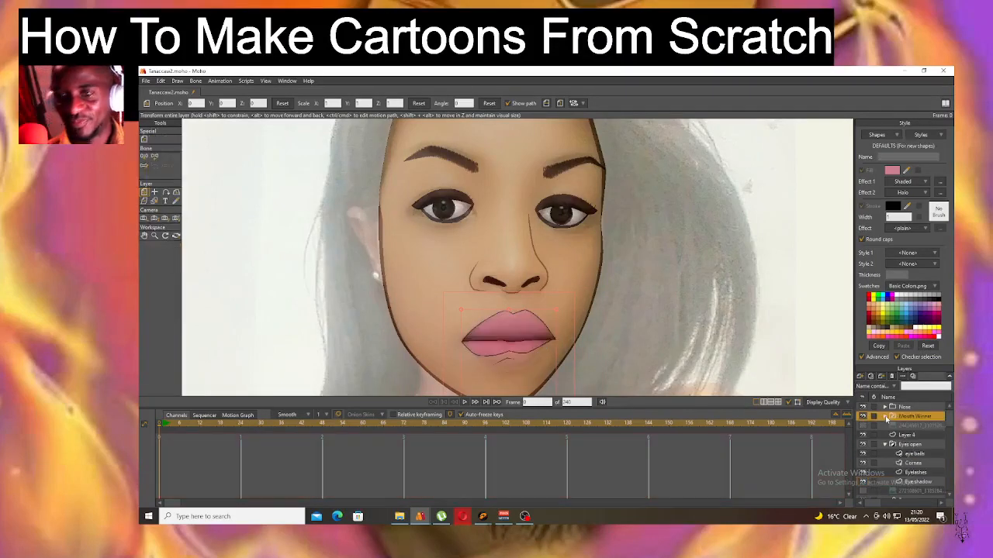
{"action": "scroll", "coordinate": [497, 196], "scroll_direction": "down", "scroll_amount": 3}
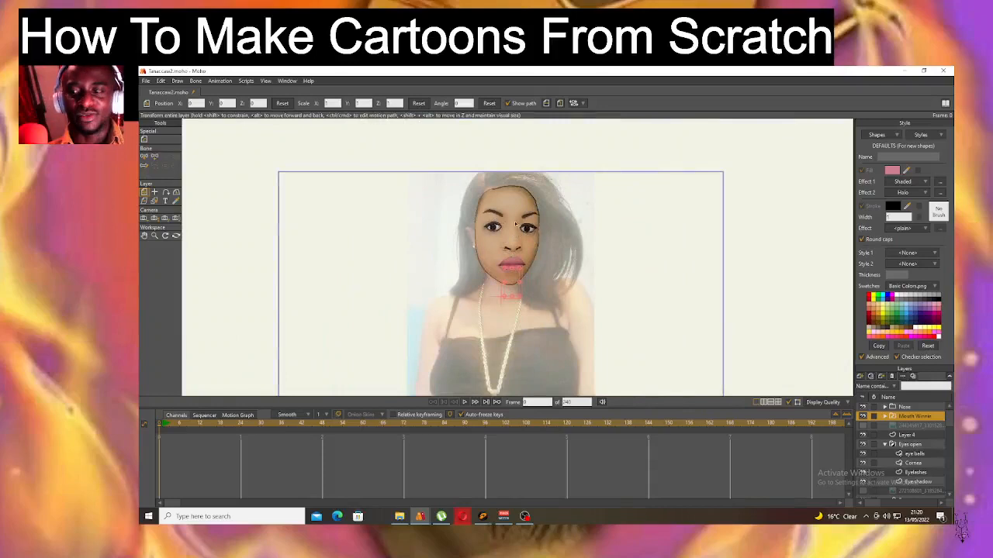
{"action": "left_click", "coordinate": [149, 80]}
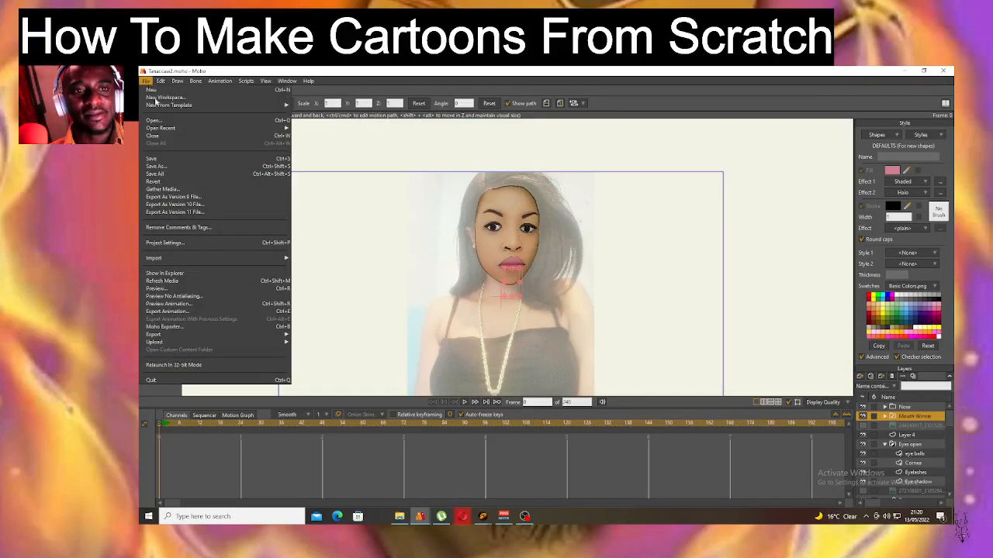
{"action": "left_click", "coordinate": [163, 161]}
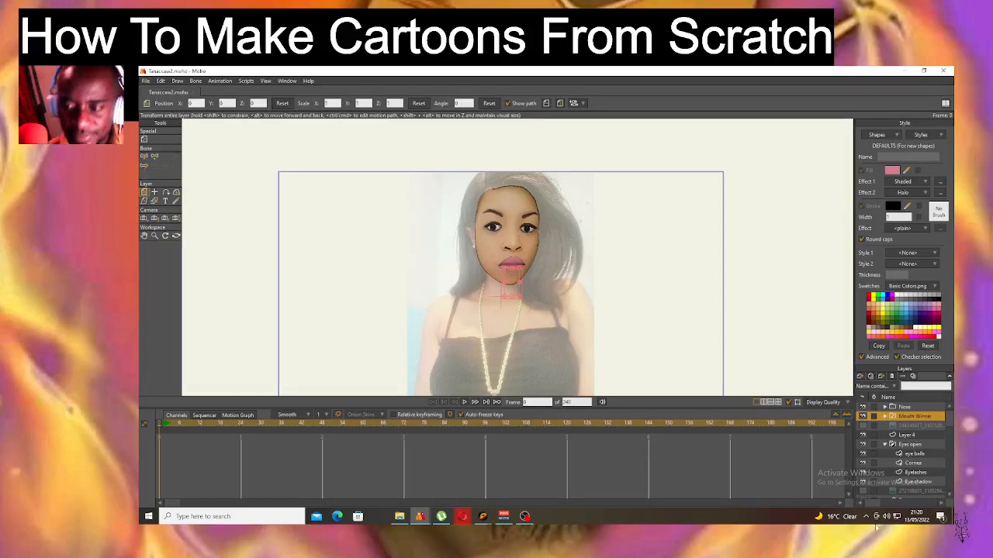
Expand the mouth switch group and render a preview of the current frame to examine the face, closing the preview window after viewing.
{"action": "left_click", "coordinate": [885, 417]}
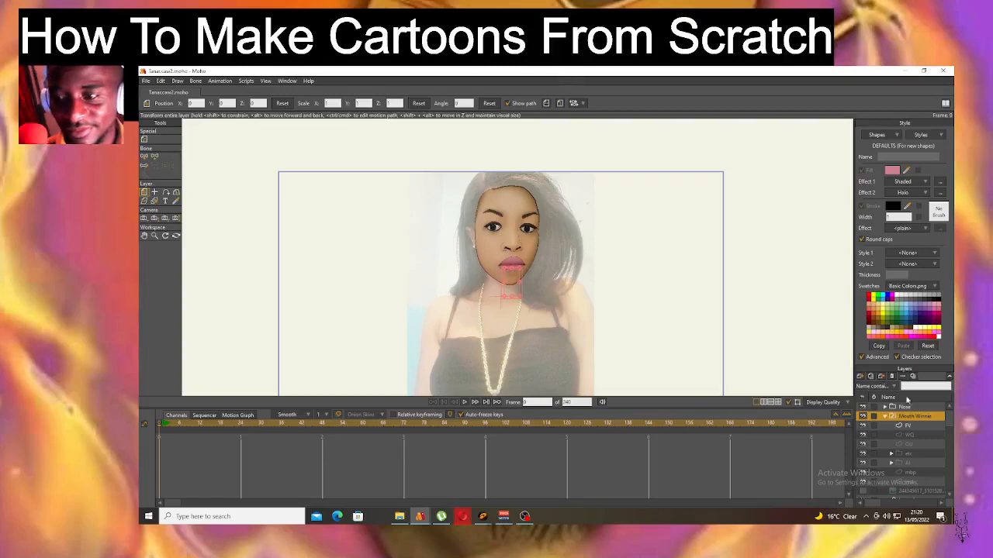
{"action": "left_click", "coordinate": [246, 80]}
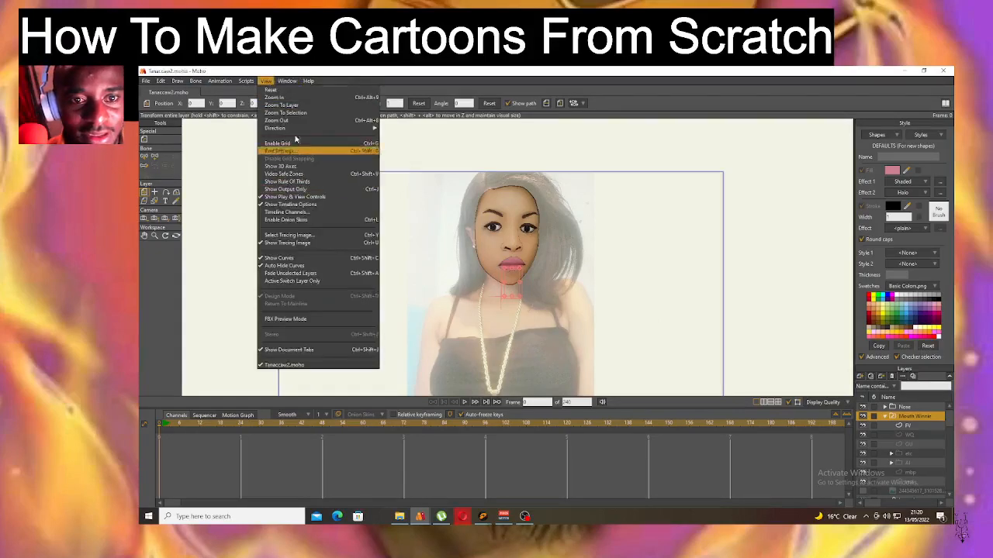
{"action": "left_click", "coordinate": [208, 185]}
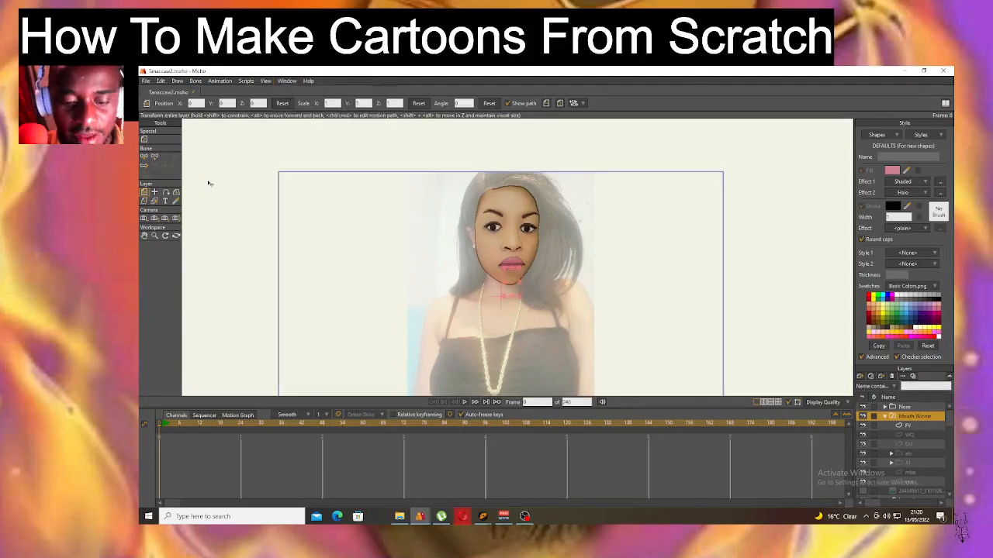
{"action": "key", "text": "ctrl+r"}
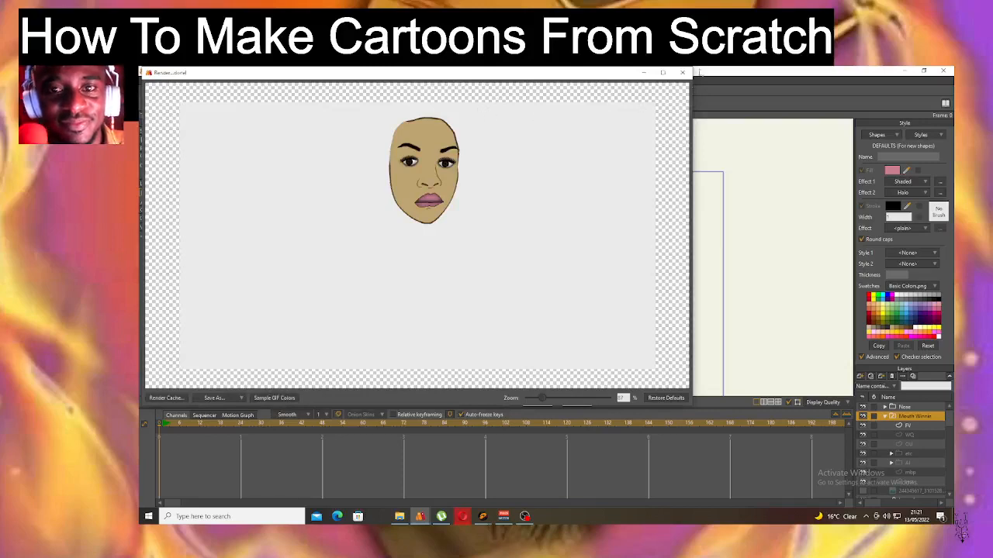
{"action": "left_click", "coordinate": [682, 72]}
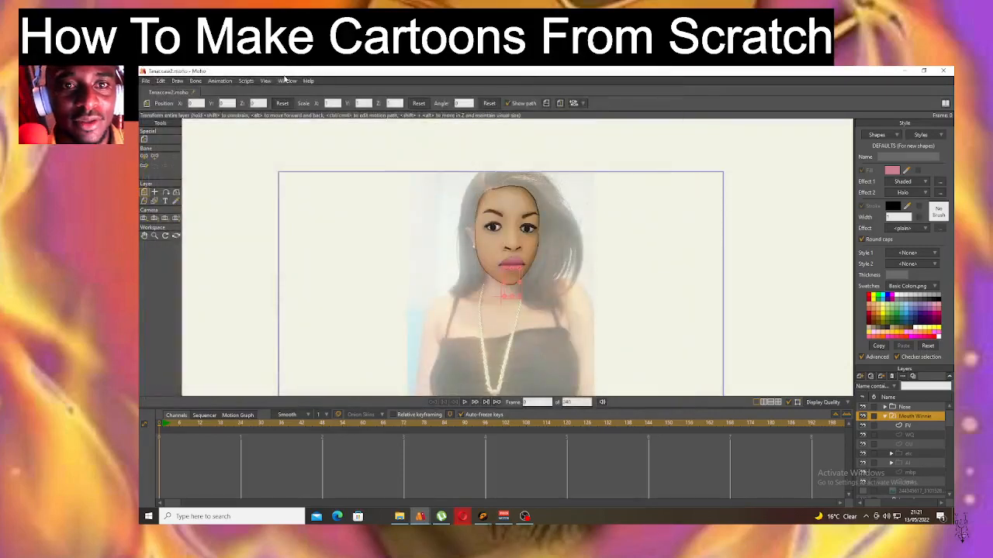
Hide the tracing image to examine the drawn face on its own, and show the tracing image again.
{"action": "left_click", "coordinate": [265, 81]}
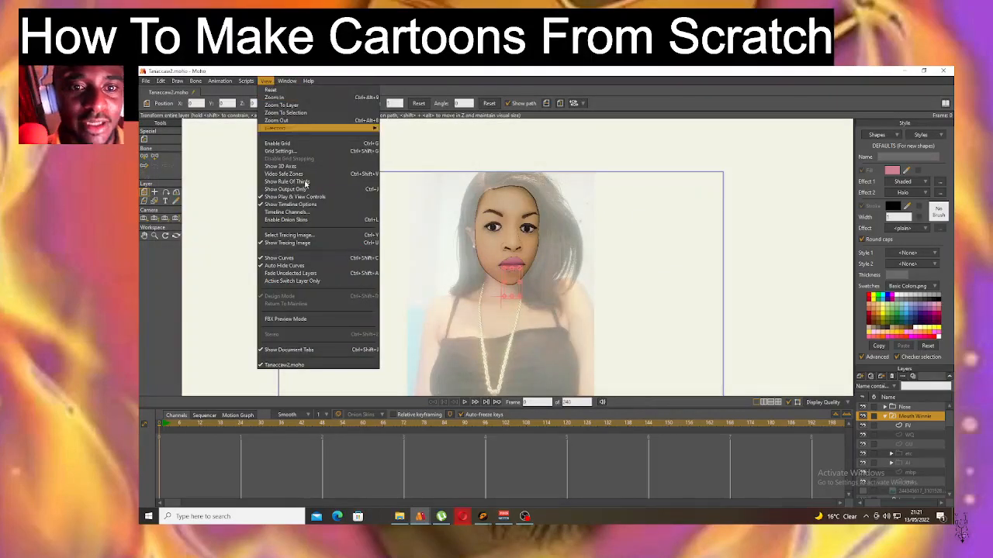
{"action": "left_click", "coordinate": [303, 243]}
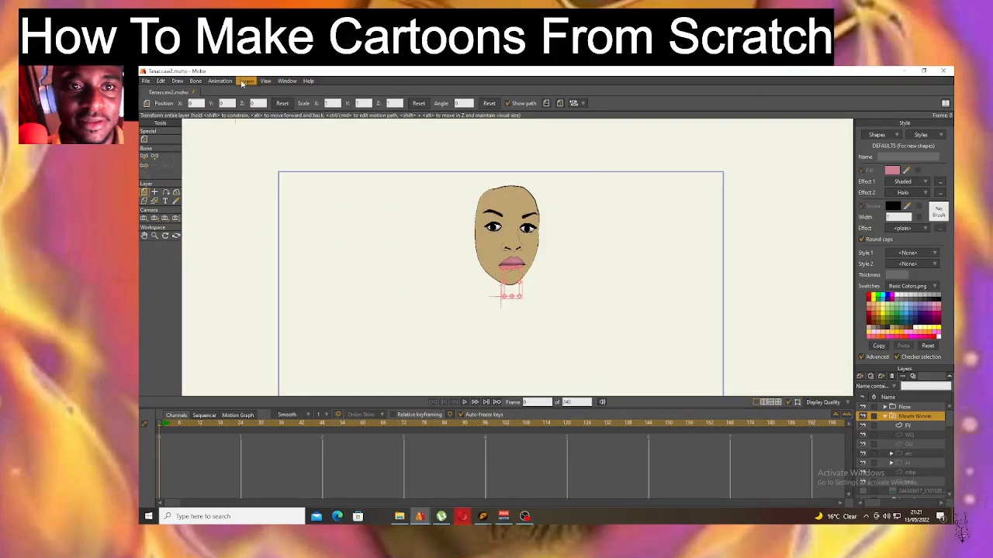
{"action": "left_click", "coordinate": [245, 81]}
{"action": "mouse_move", "coordinate": [225, 82]}
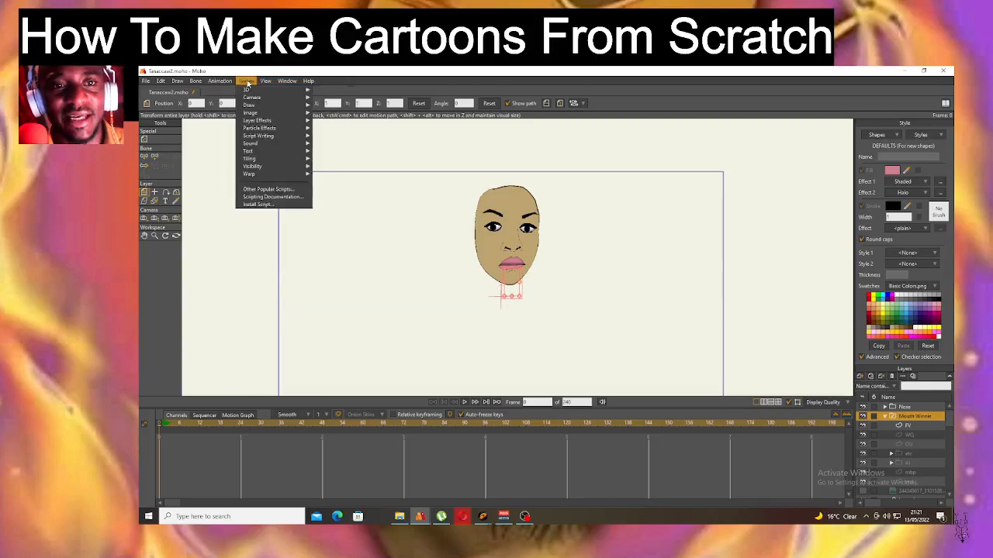
{"action": "mouse_move", "coordinate": [287, 82]}
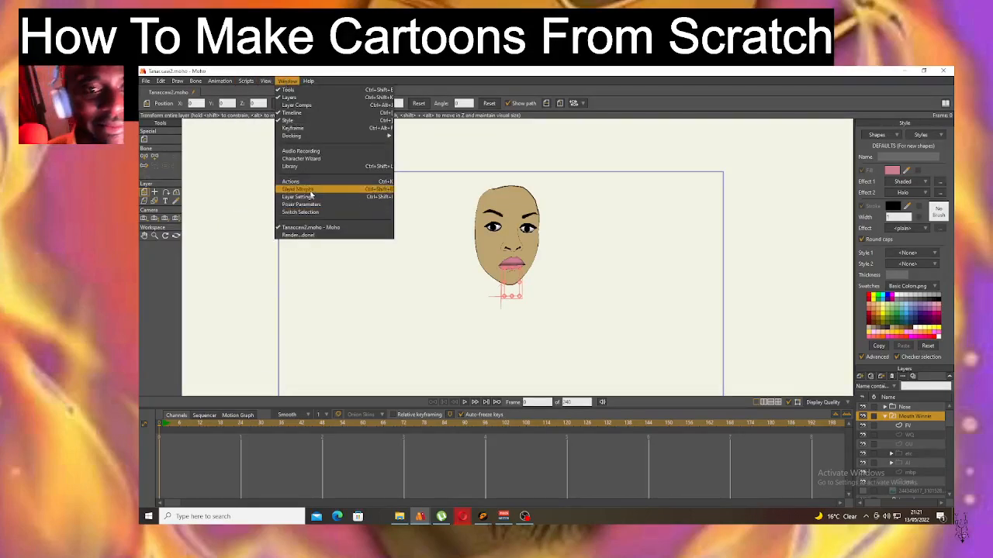
{"action": "left_click", "coordinate": [264, 82]}
{"action": "left_click", "coordinate": [264, 81]}
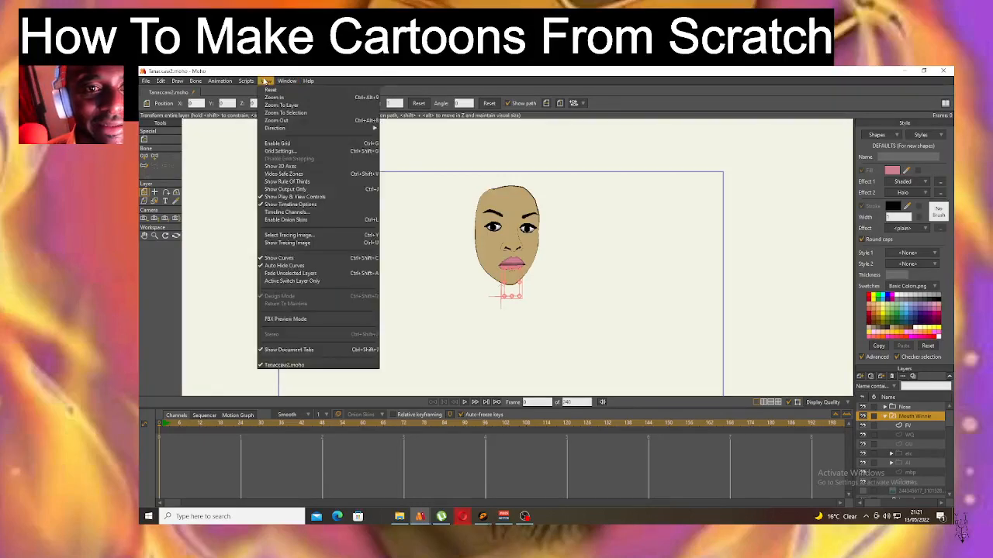
{"action": "left_click", "coordinate": [303, 242]}
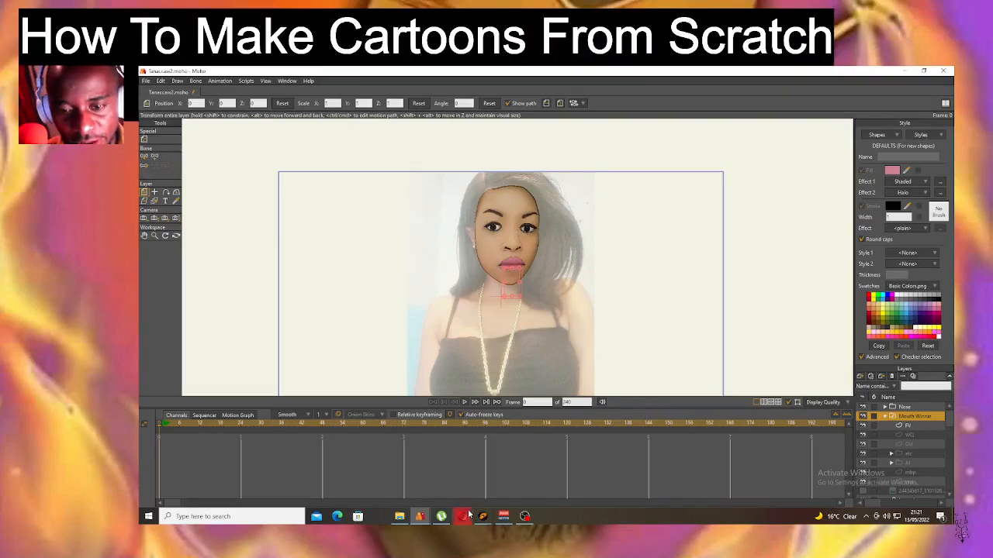
Switch to OBS and add a new Text (GDI+) source named M to the scene.
{"action": "left_click", "coordinate": [525, 517]}
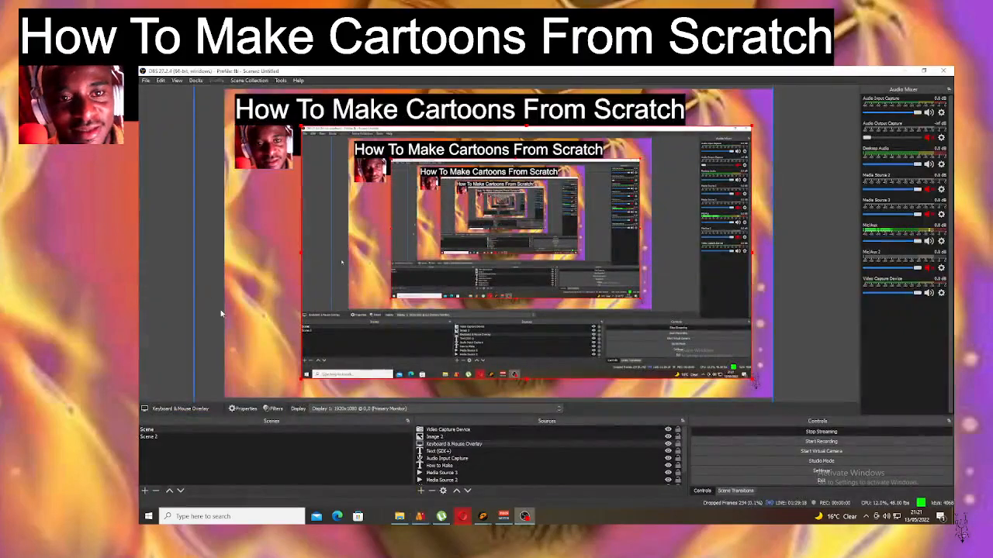
{"action": "left_click", "coordinate": [494, 430]}
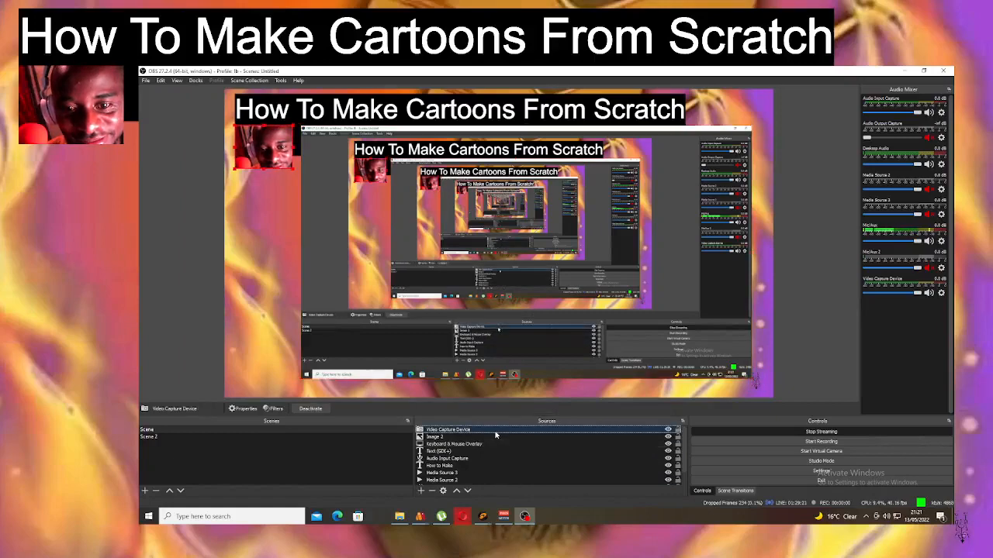
{"action": "left_click", "coordinate": [422, 490]}
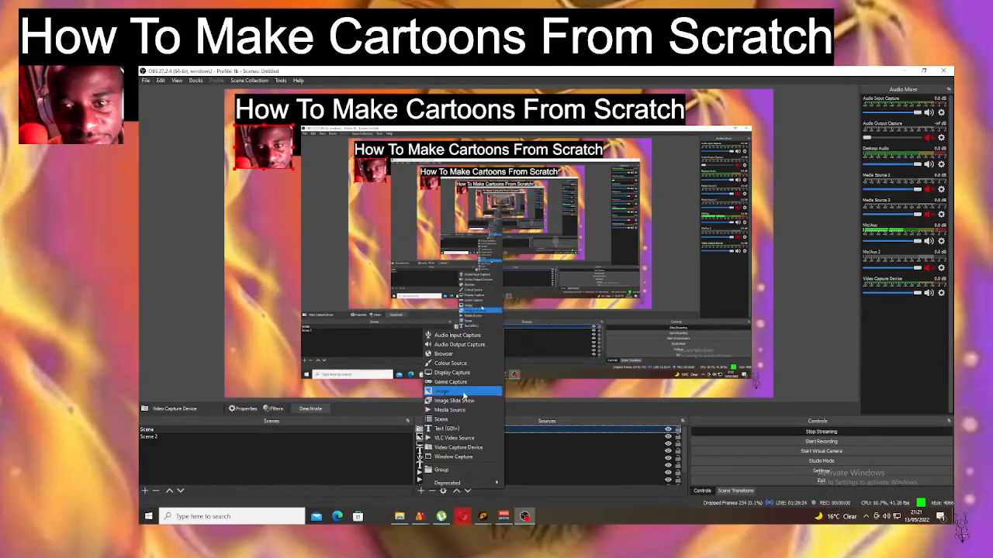
{"action": "left_click", "coordinate": [465, 429]}
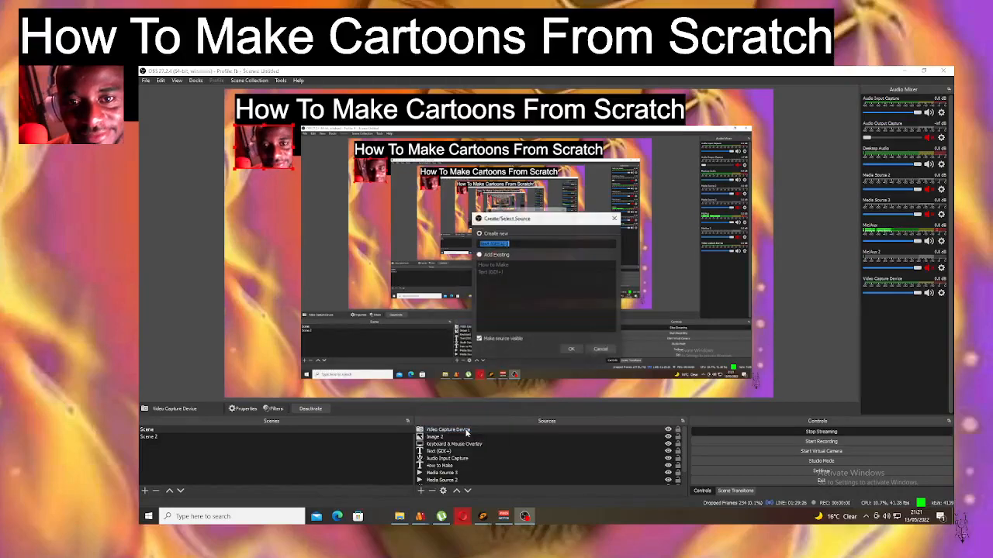
{"action": "type", "text": "H"}
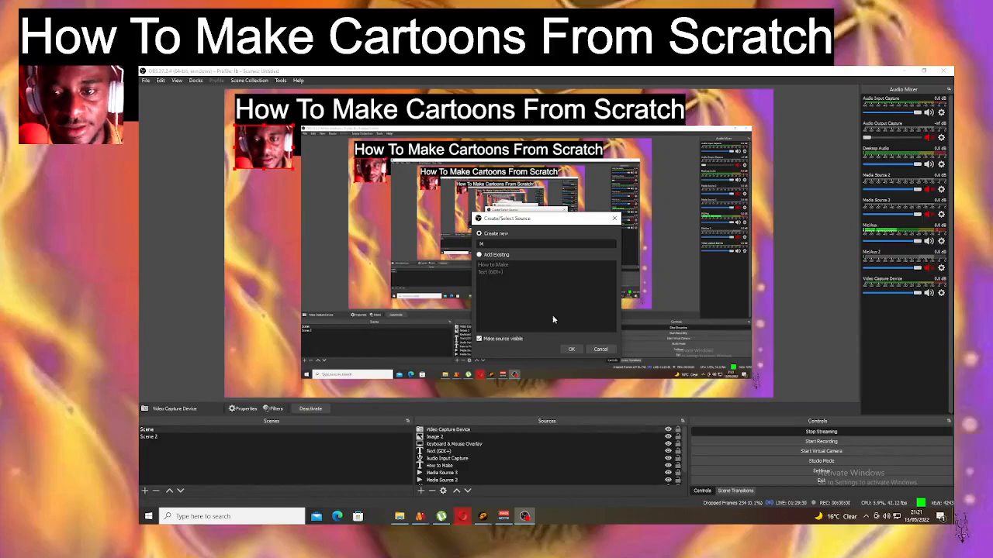
{"action": "left_click", "coordinate": [572, 349]}
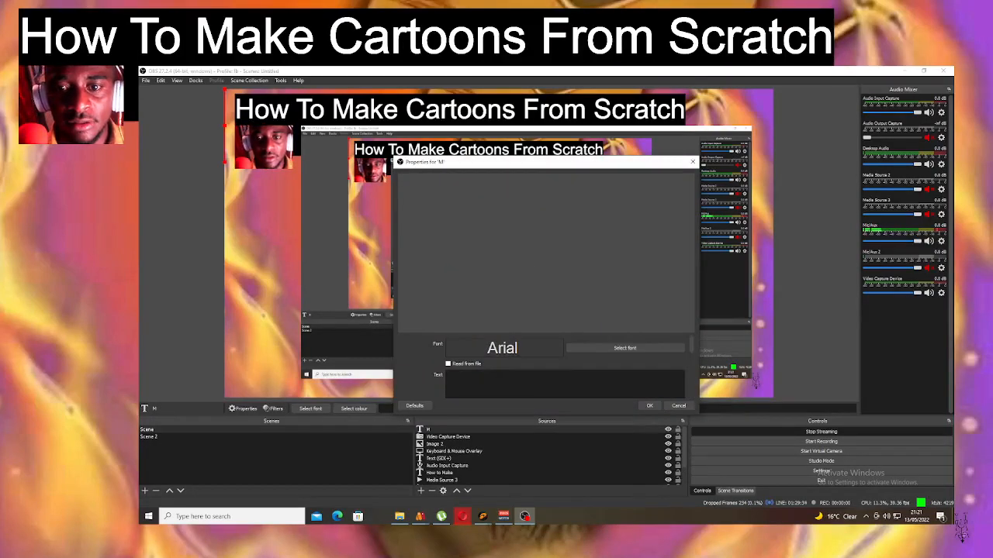
Enter the break notice in the text source: the streamer's name with "Taking a Bthroom", and "Recess Stay tuned" on a second line.
{"action": "type", "text": "Mcpot"}
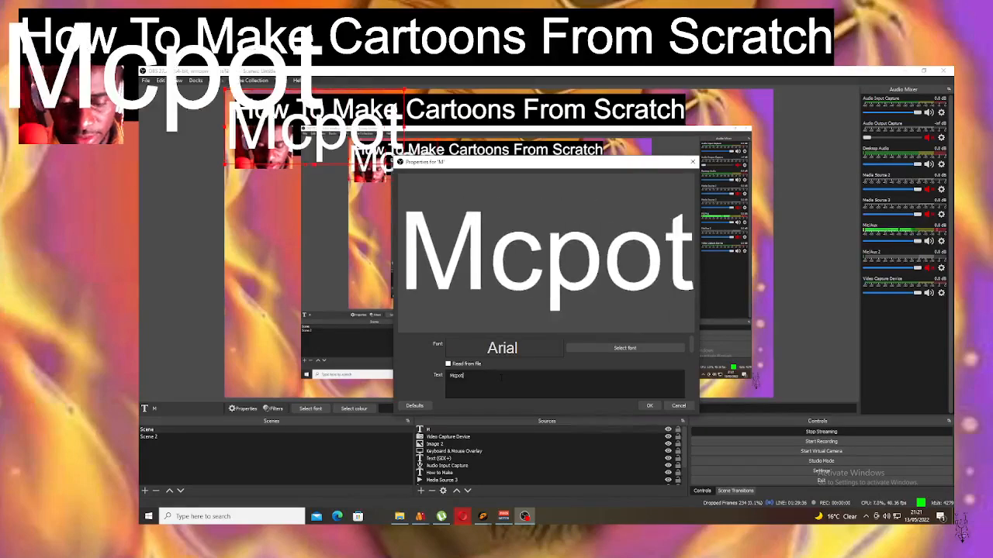
{"action": "type", "text": "ar Taki"}
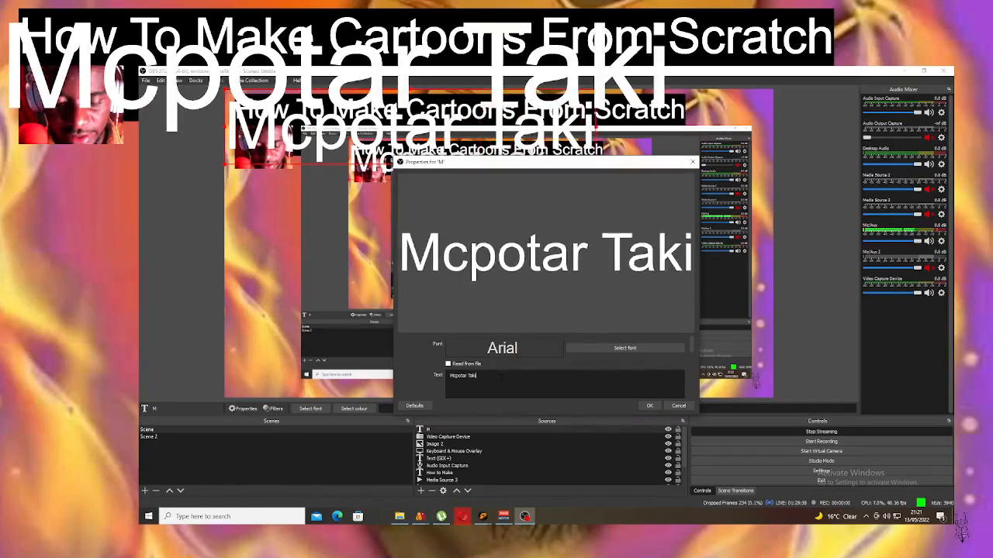
{"action": "type", "text": "ng a Ba"}
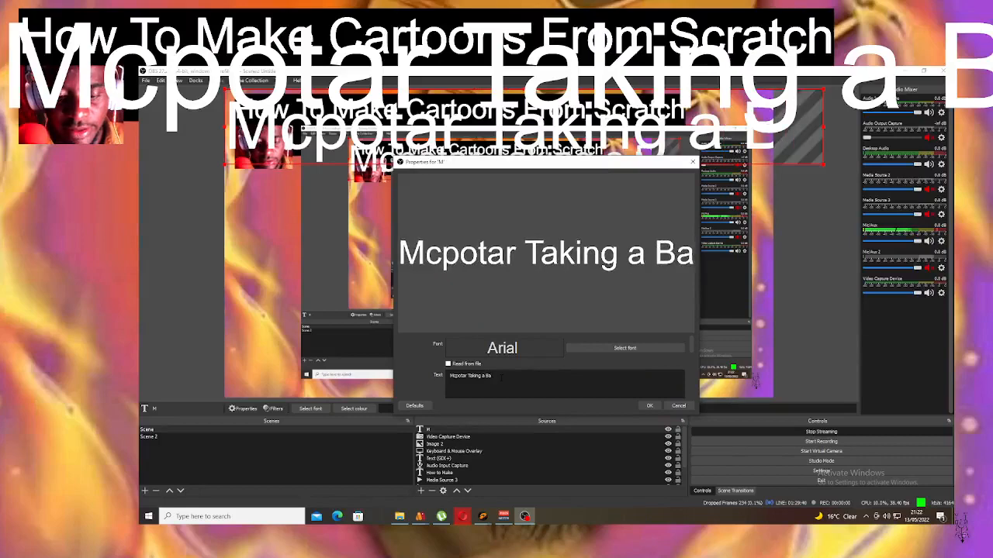
{"action": "key", "text": "BackSpace"}
{"action": "key", "text": "BackSpace"}
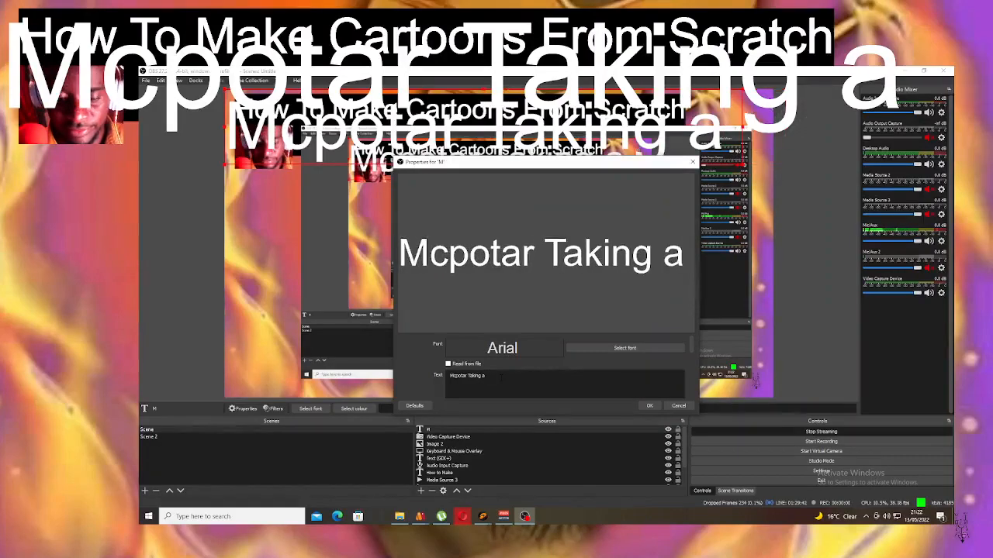
{"action": "type", "text": "Bthroom"}
{"action": "key", "text": "Return"}
{"action": "type", "text": "Re"}
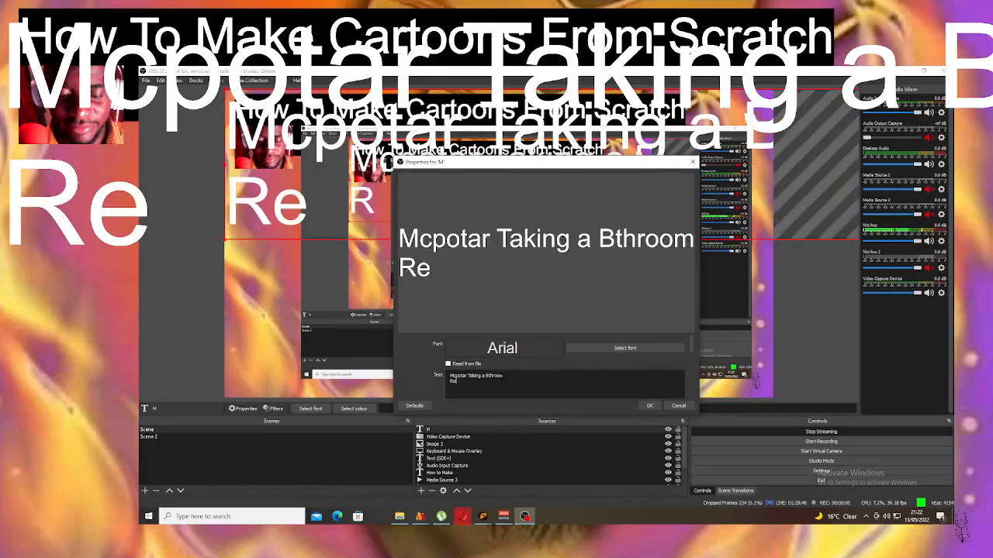
{"action": "type", "text": "cc"}
{"action": "key", "text": "BackSpace"}
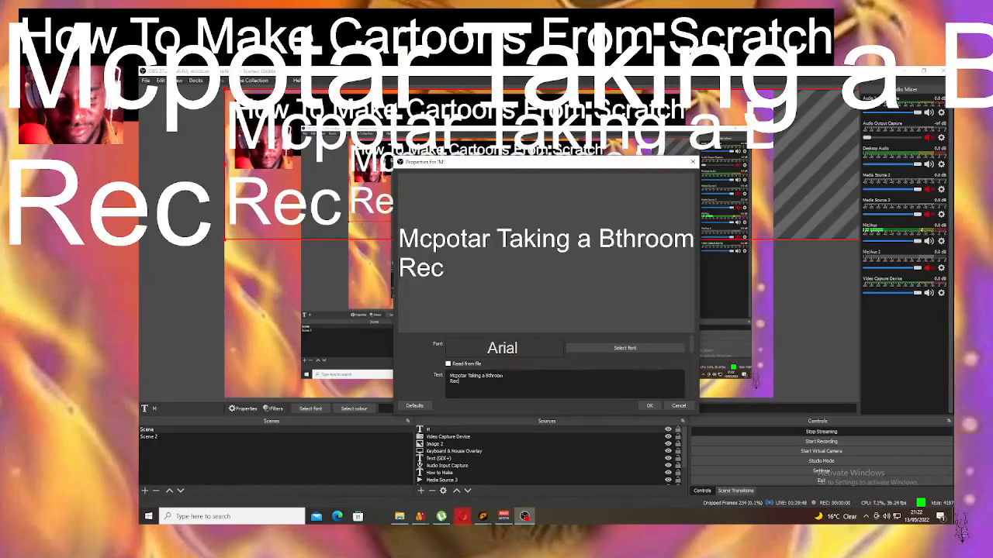
{"action": "type", "text": "ess Stay"}
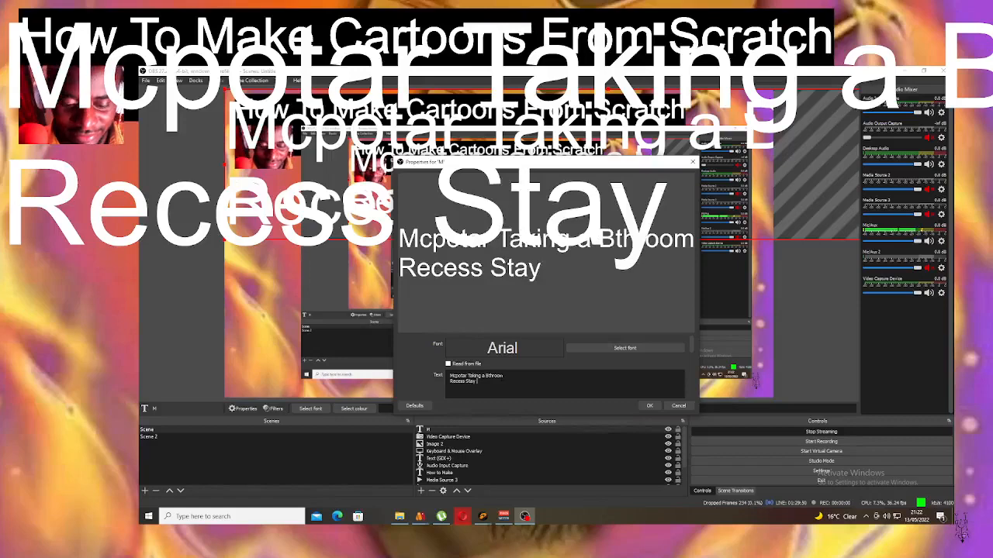
{"action": "type", "text": " tuned"}
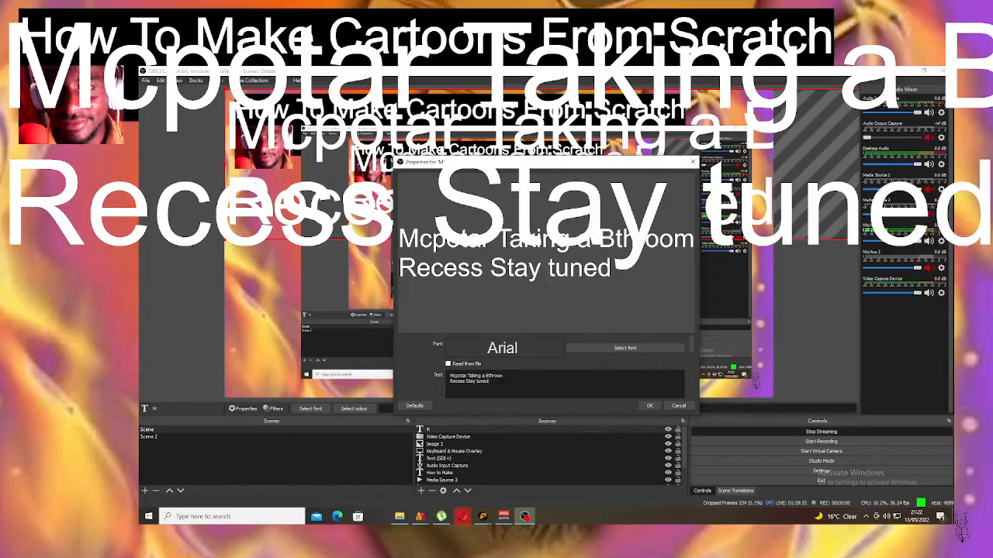
Set the break notice's background opacity to 100% and accept the text properties.
{"action": "left_click_drag", "start_coordinate": [692, 347], "coordinate": [701, 380]}
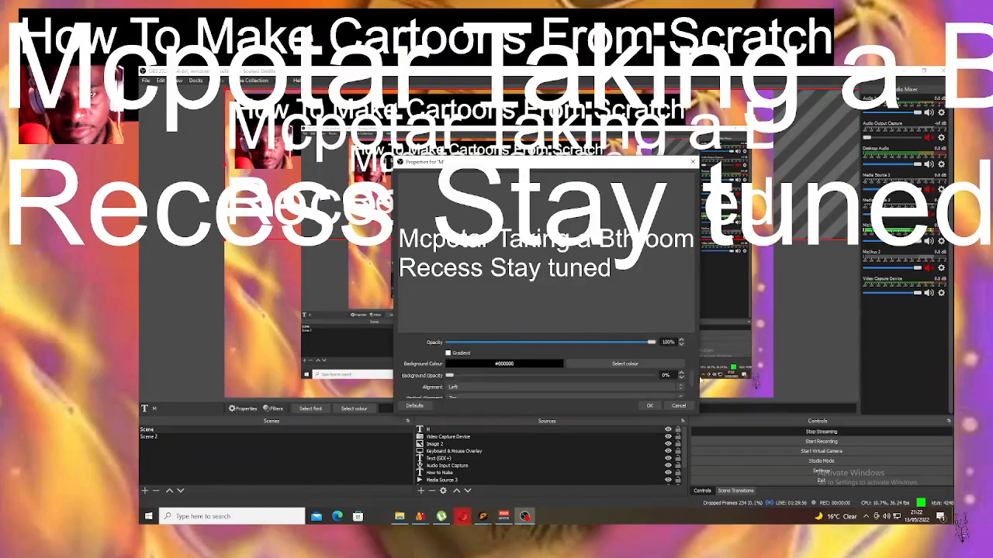
{"action": "left_click_drag", "start_coordinate": [449, 375], "coordinate": [679, 388]}
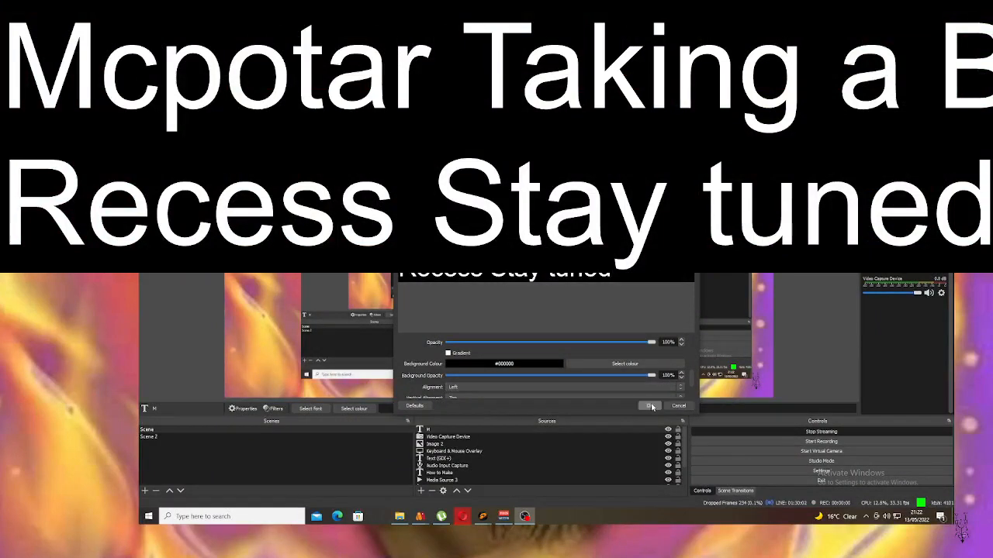
{"action": "left_click", "coordinate": [650, 406]}
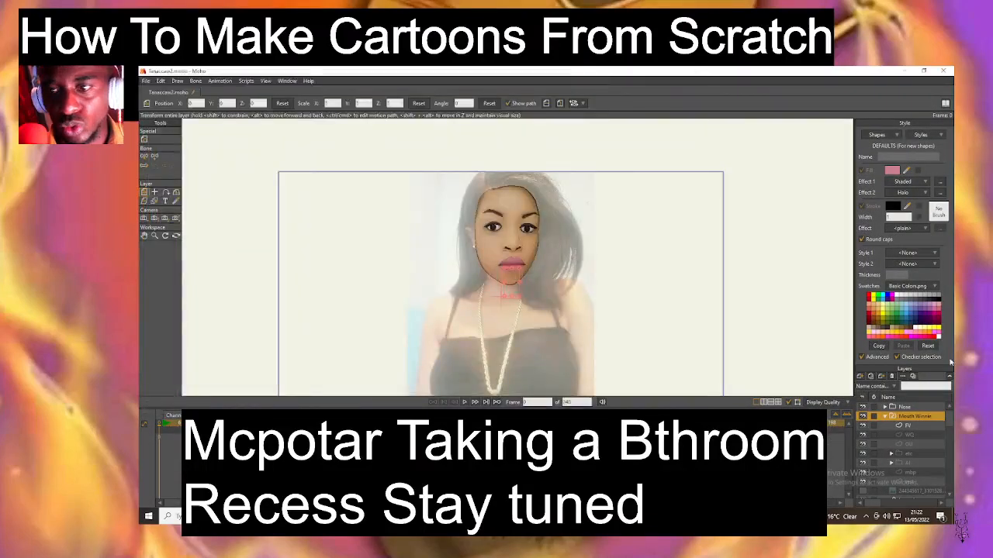
Switch back to Moho and hide the tracing image behind the drawn face.
{"action": "left_click", "coordinate": [286, 82]}
{"action": "left_click", "coordinate": [265, 81]}
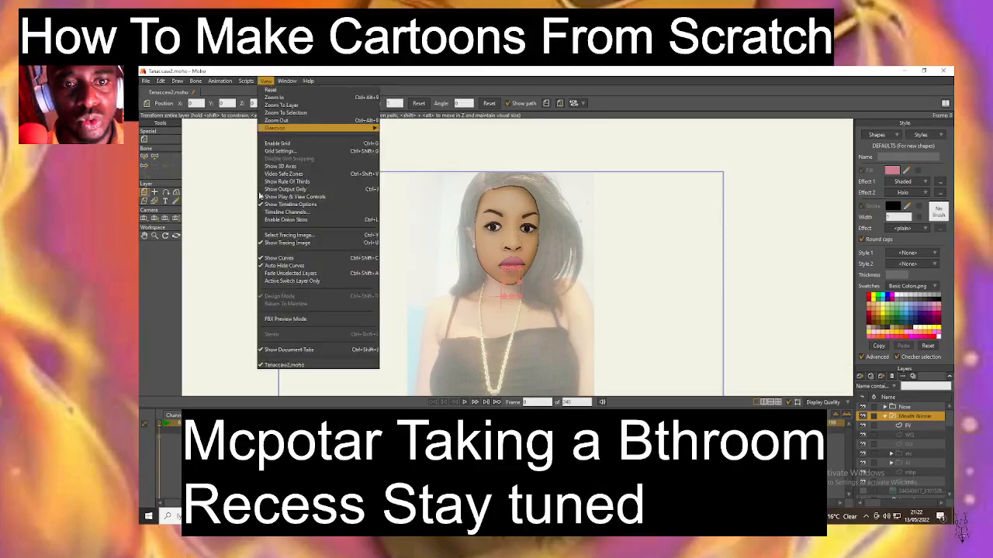
{"action": "left_click", "coordinate": [272, 243]}
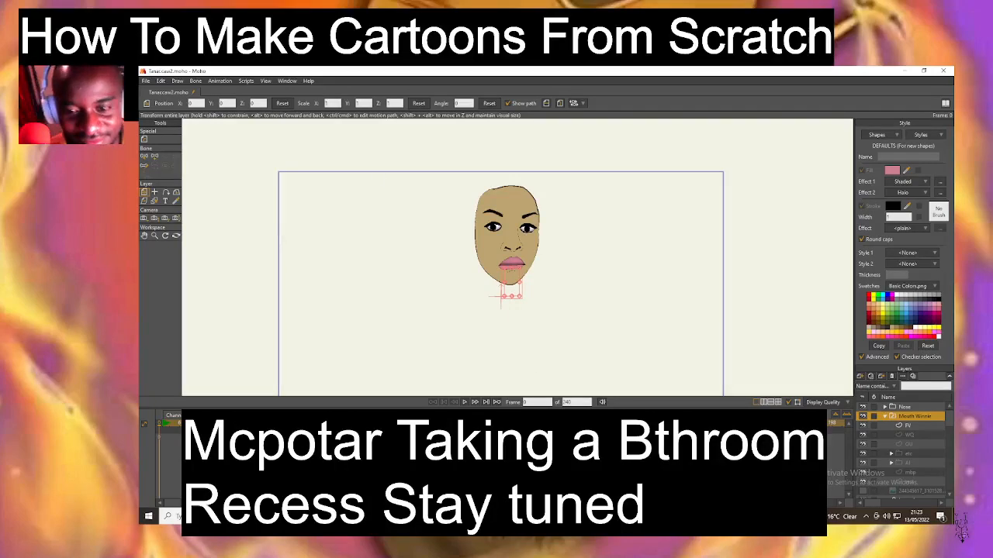
Switch to OBS and hide the break notice text source from the scene.
{"action": "key", "text": "alt+Tab"}
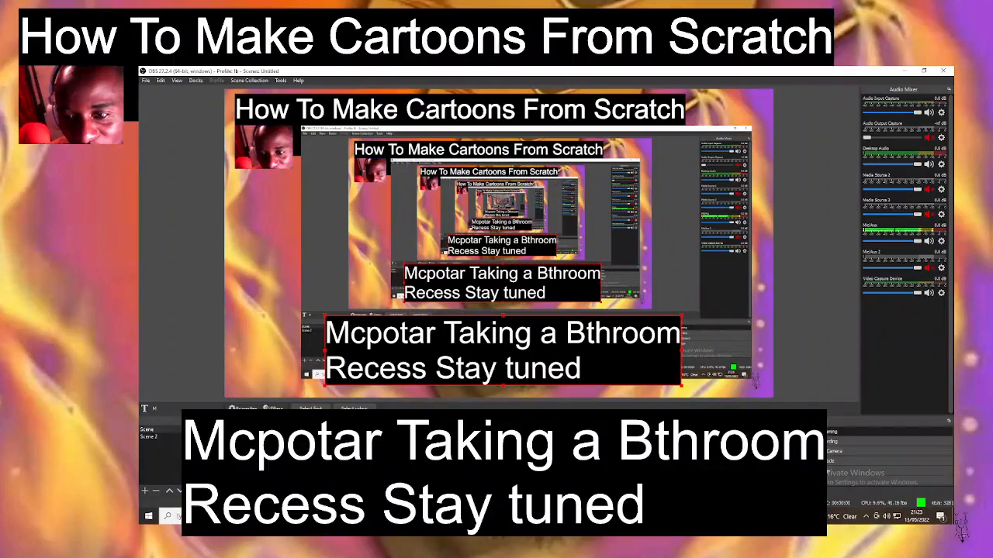
{"action": "left_click", "coordinate": [667, 431]}
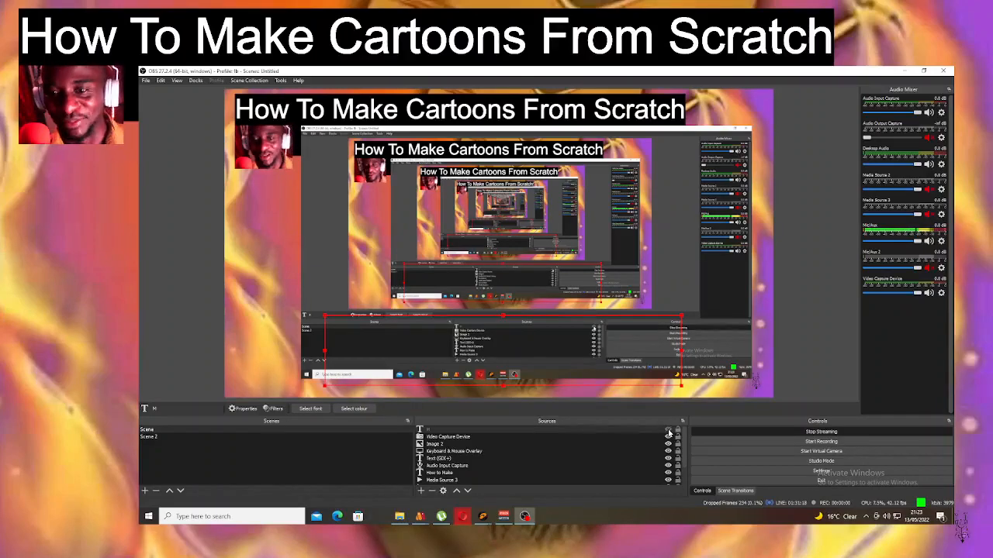
{"action": "left_click", "coordinate": [668, 431]}
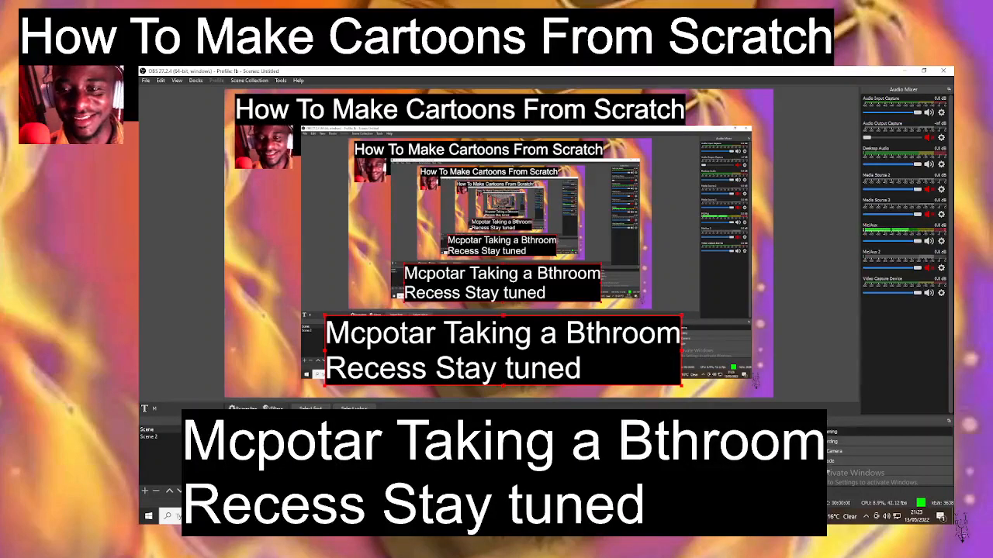
{"action": "left_click", "coordinate": [669, 430]}
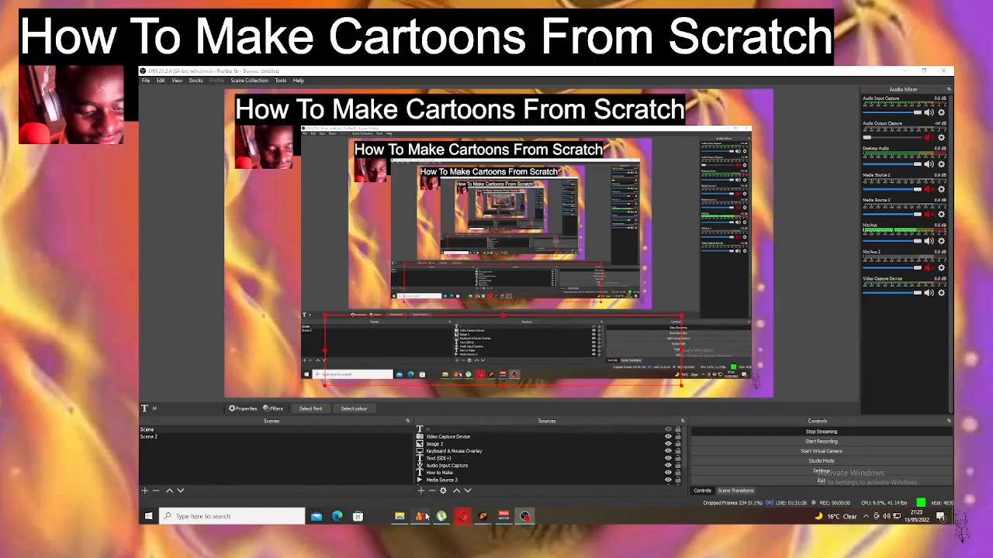
Return to Moho and save the cartoon face project.
{"action": "mouse_move", "coordinate": [425, 517]}
{"action": "left_click", "coordinate": [391, 474]}
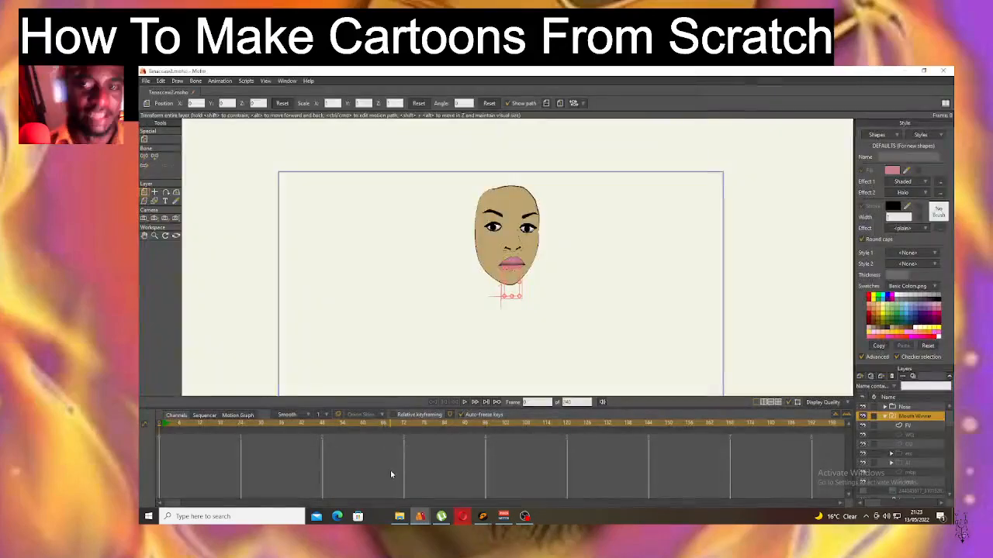
{"action": "left_click", "coordinate": [146, 80]}
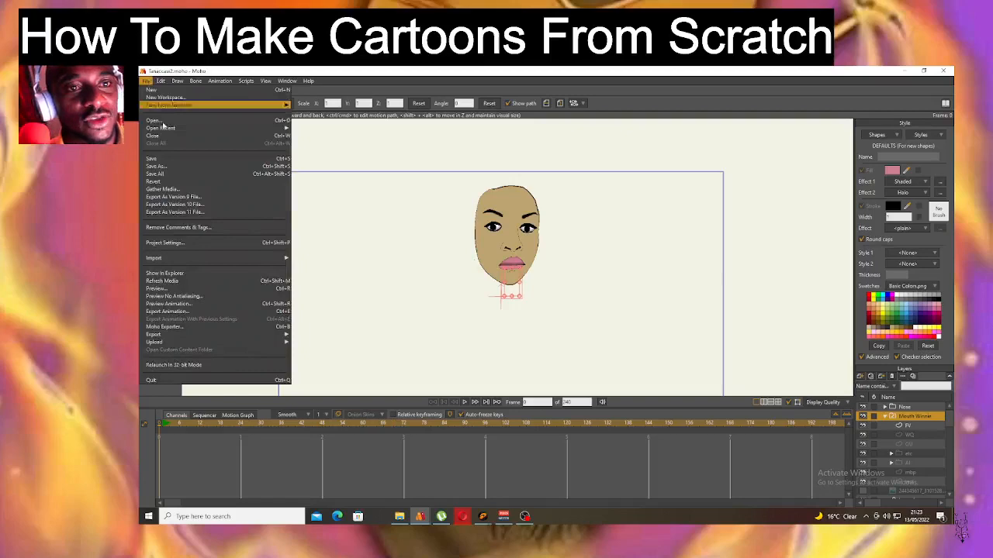
{"action": "left_click", "coordinate": [164, 161]}
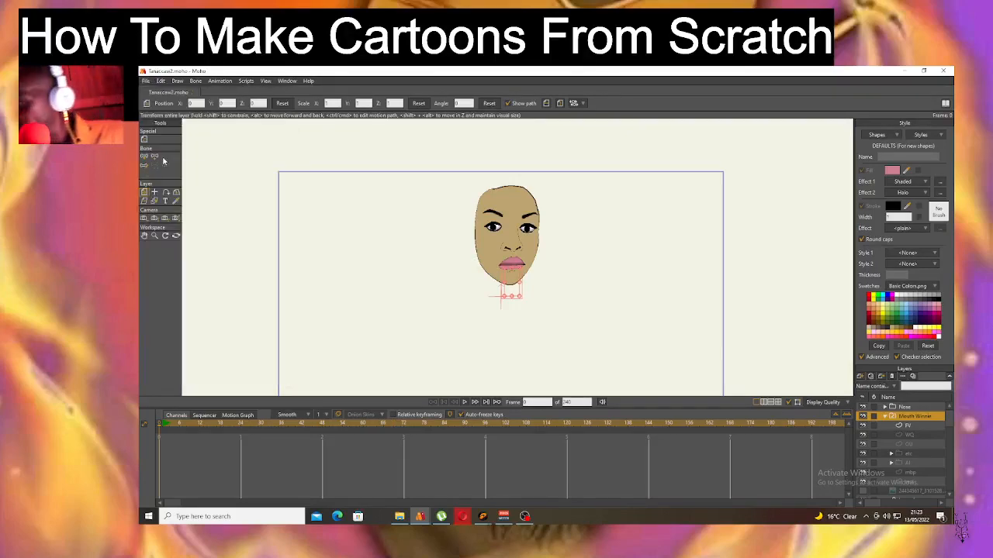
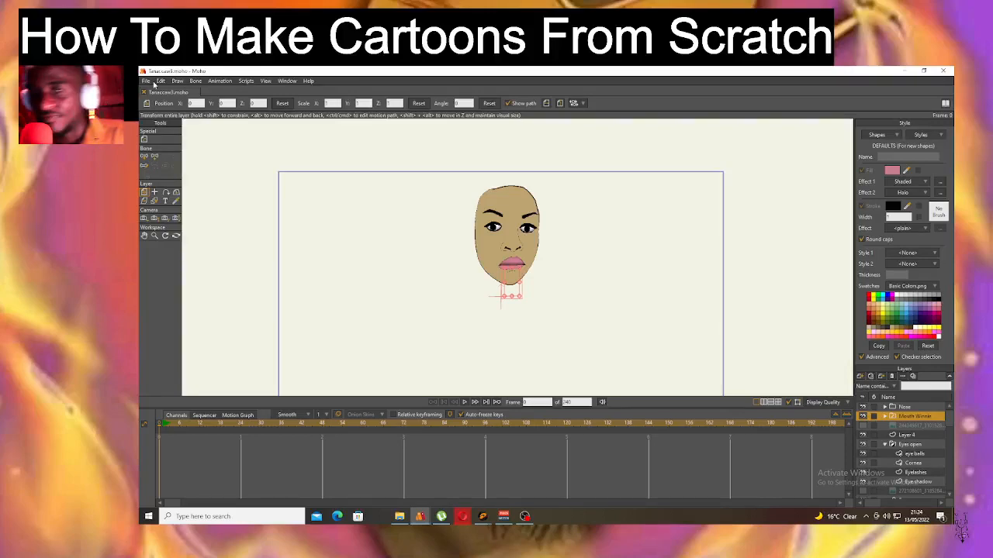
Show the tracing image, and expand the mouth switch group to examine its layers before collapsing it again.
{"action": "left_click", "coordinate": [265, 81]}
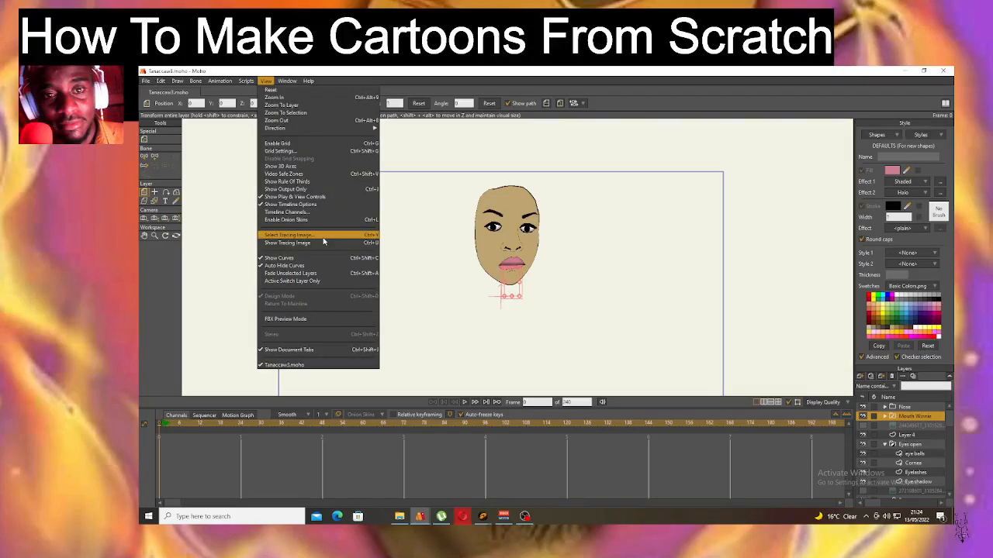
{"action": "left_click", "coordinate": [323, 243]}
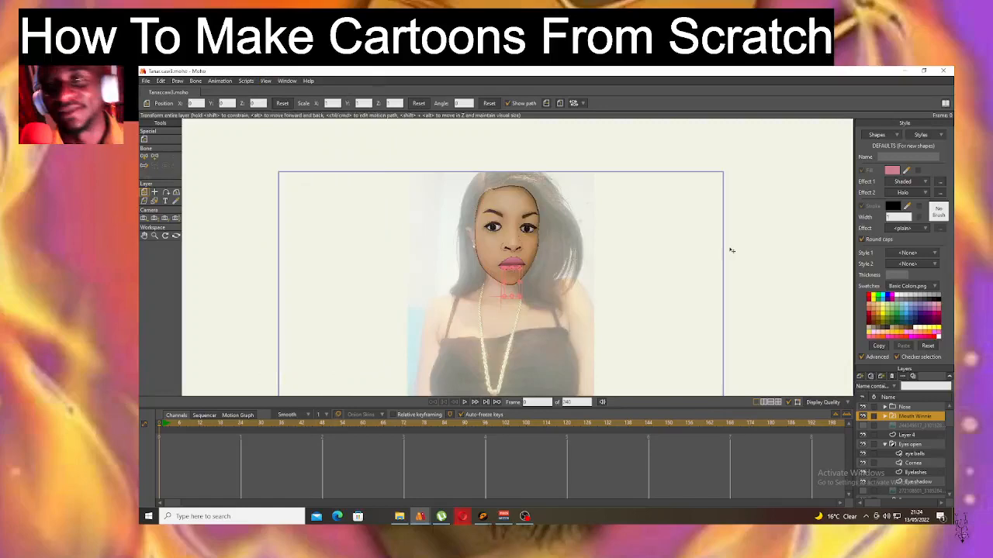
{"action": "left_click", "coordinate": [885, 417]}
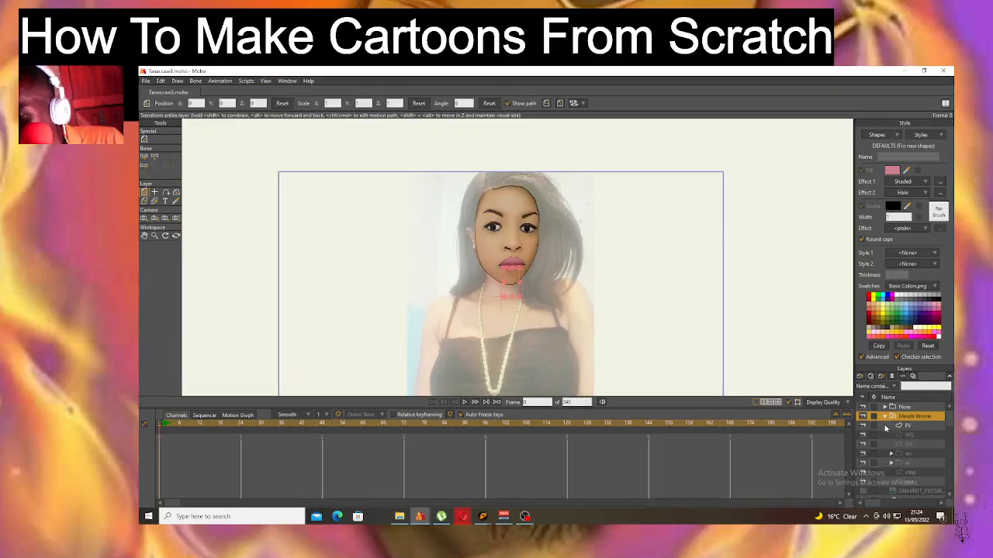
{"action": "scroll", "coordinate": [885, 428], "scroll_direction": "down", "scroll_amount": 1}
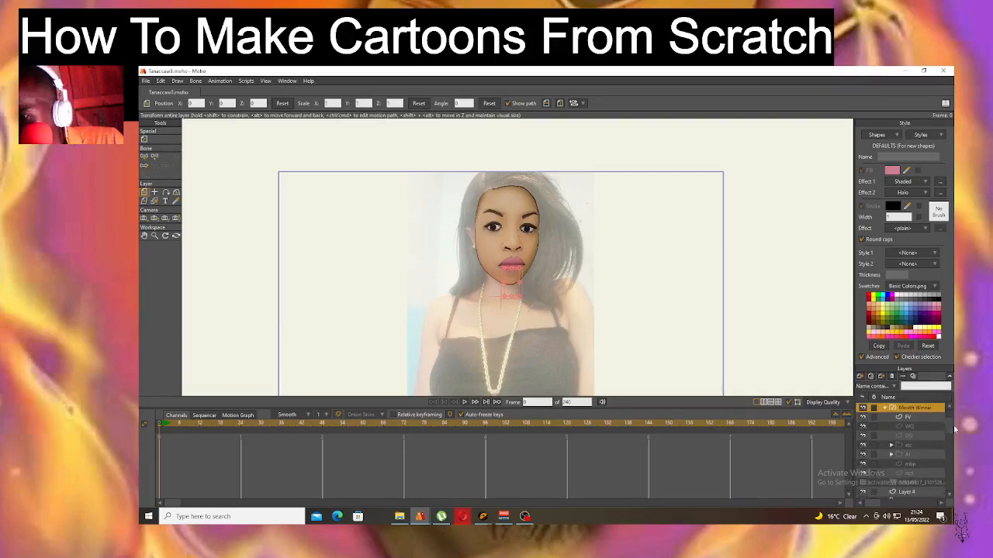
{"action": "scroll", "coordinate": [889, 418], "scroll_direction": "up", "scroll_amount": 1}
{"action": "left_click", "coordinate": [886, 417]}
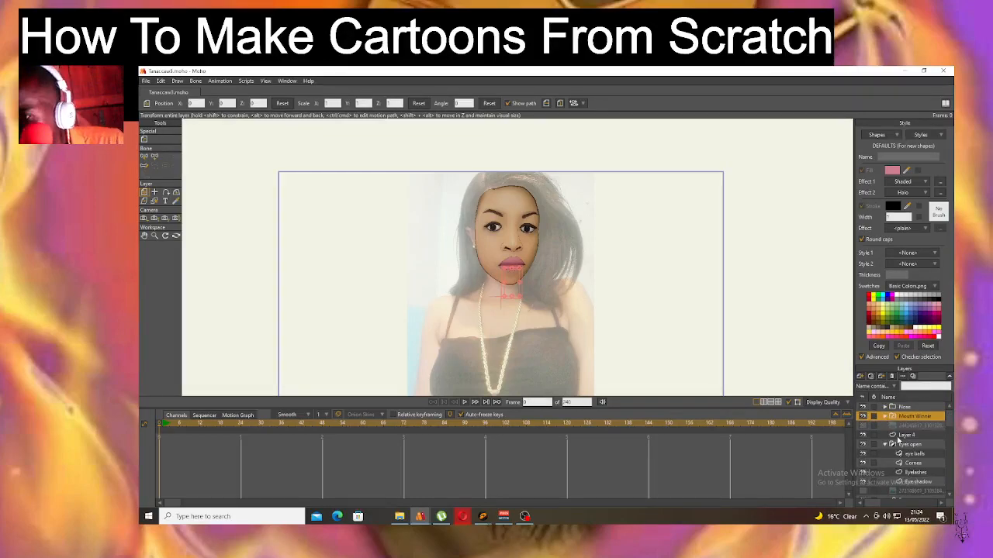
Collapse the Eyes open group and add a vector layer directly above the Face layer, with the Add Point tool active.
{"action": "left_click", "coordinate": [885, 445]}
{"action": "left_click", "coordinate": [892, 463]}
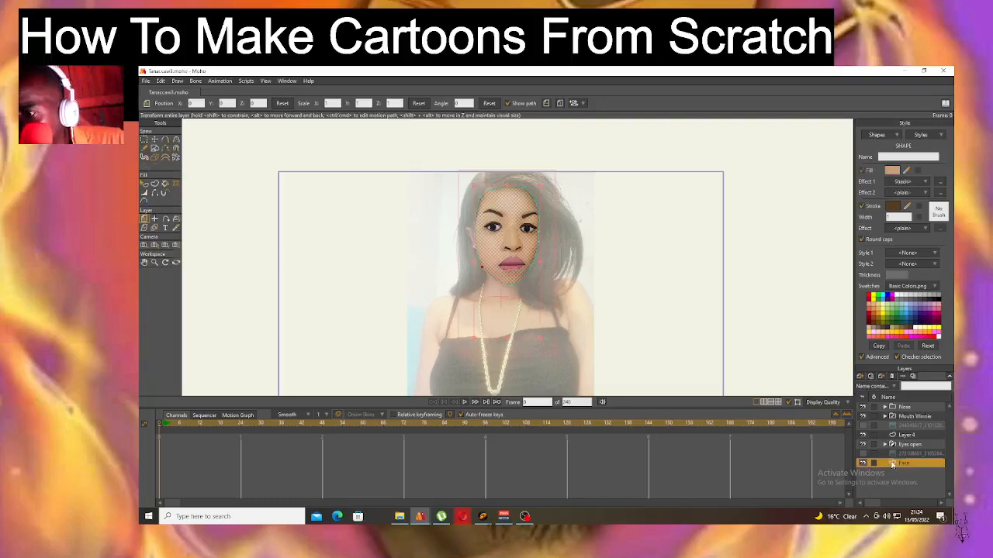
{"action": "left_click", "coordinate": [859, 376]}
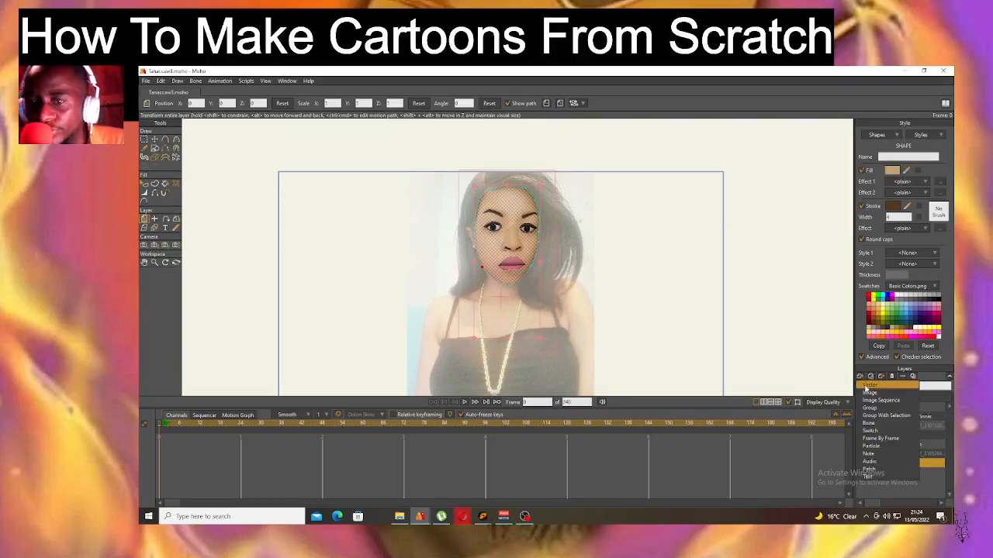
{"action": "left_click", "coordinate": [884, 387]}
{"action": "left_click", "coordinate": [164, 139]}
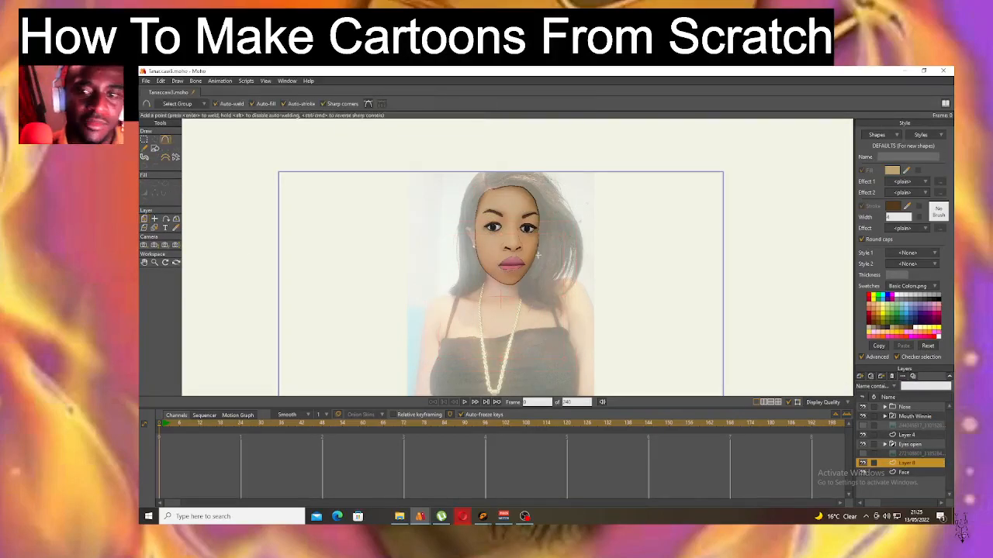
Trace a closed ear shape around the visible ear in the reference photo, joining it to the side of the face.
{"action": "scroll", "coordinate": [405, 202], "scroll_direction": "up", "scroll_amount": 5}
{"action": "scroll", "coordinate": [405, 202], "scroll_direction": "up", "scroll_amount": 4}
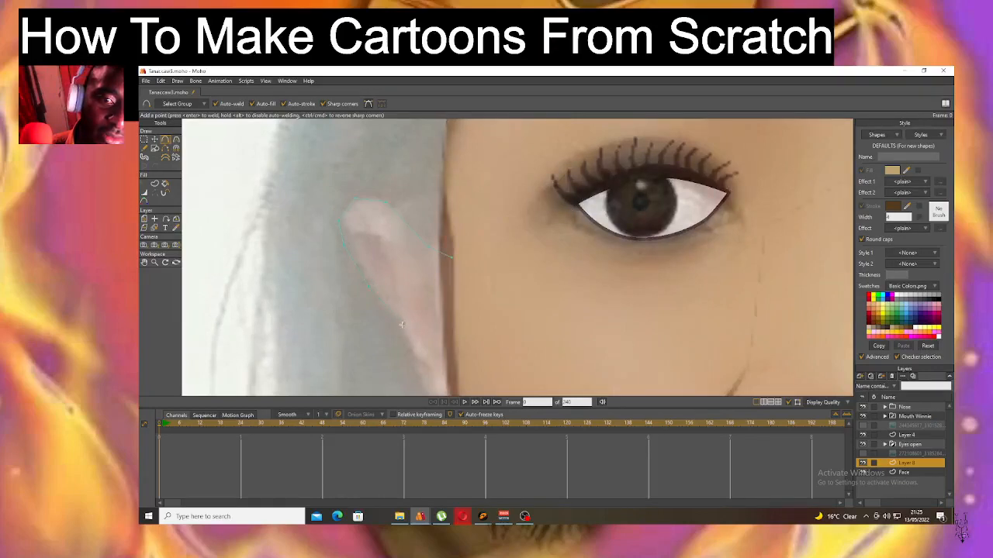
{"action": "scroll", "coordinate": [399, 325], "scroll_direction": "down", "scroll_amount": 4}
{"action": "scroll", "coordinate": [406, 310], "scroll_direction": "up", "scroll_amount": 3}
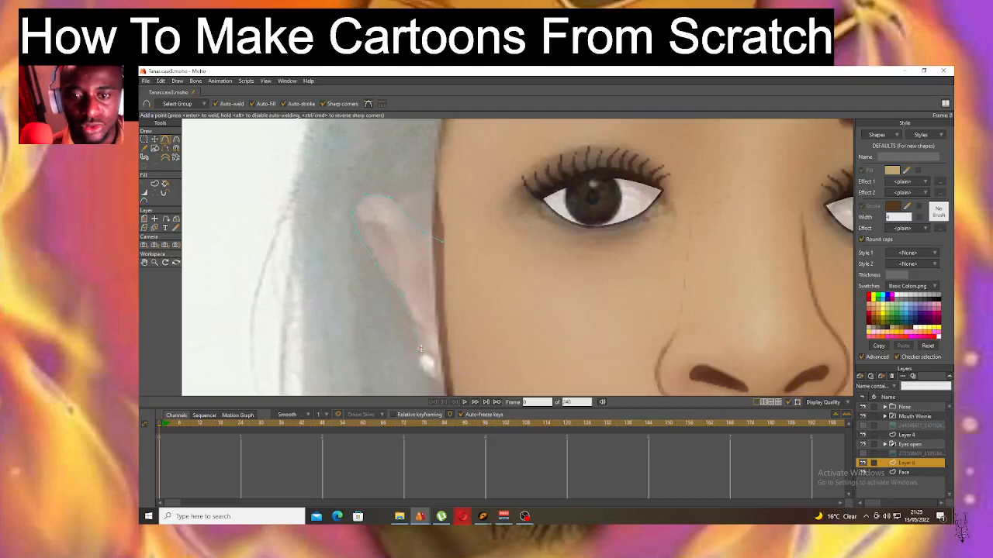
{"action": "left_click", "coordinate": [446, 389]}
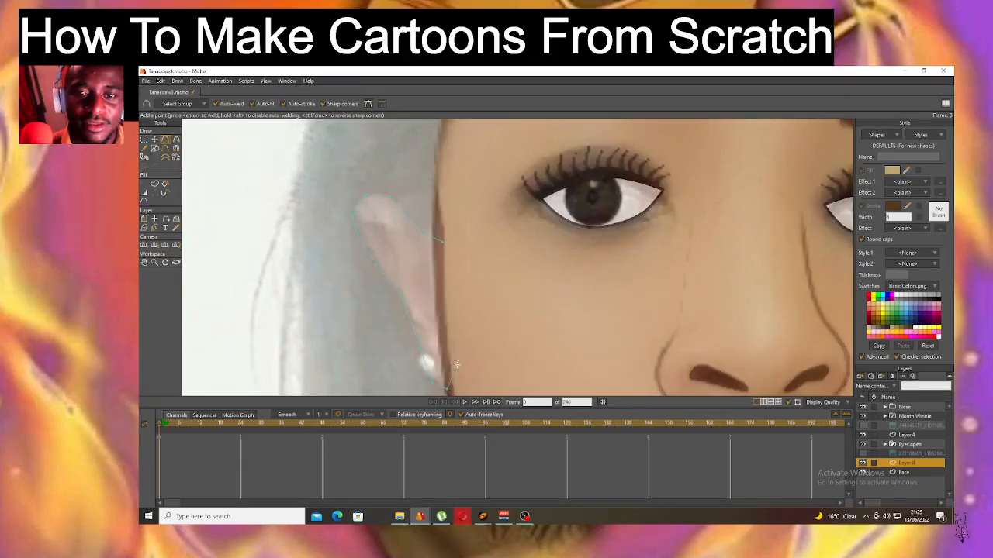
{"action": "left_click", "coordinate": [443, 244]}
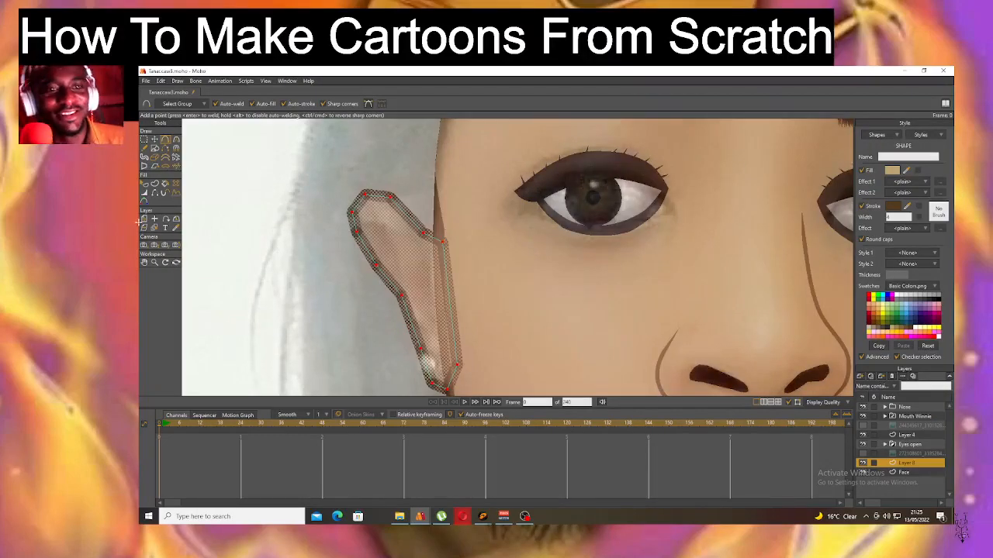
Round the ear outline by adjusting the curvature of its upper, side and earlobe points.
{"action": "left_click", "coordinate": [154, 140]}
{"action": "left_click", "coordinate": [221, 257]}
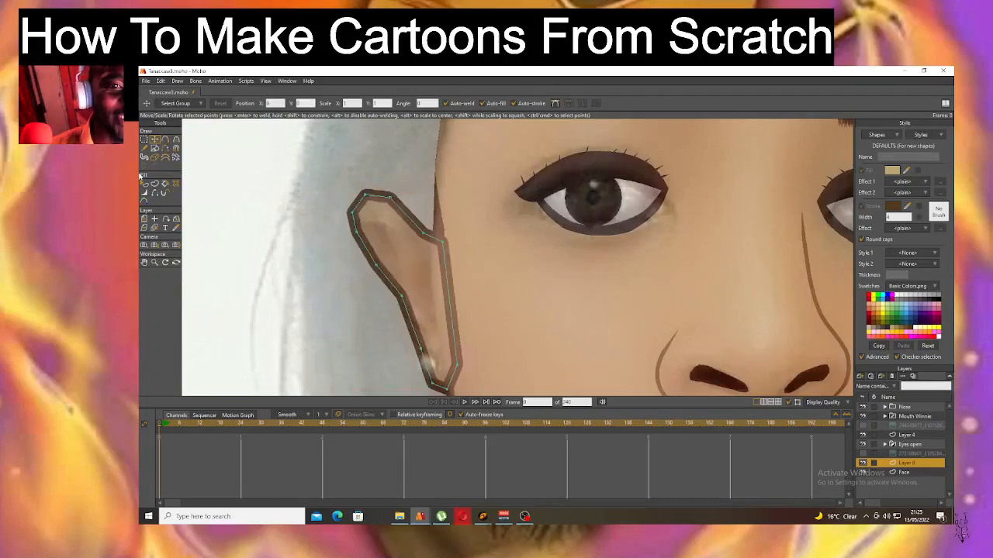
{"action": "left_click", "coordinate": [176, 141]}
{"action": "left_click_drag", "start_coordinate": [364, 195], "coordinate": [401, 241]}
{"action": "left_click", "coordinate": [423, 232]}
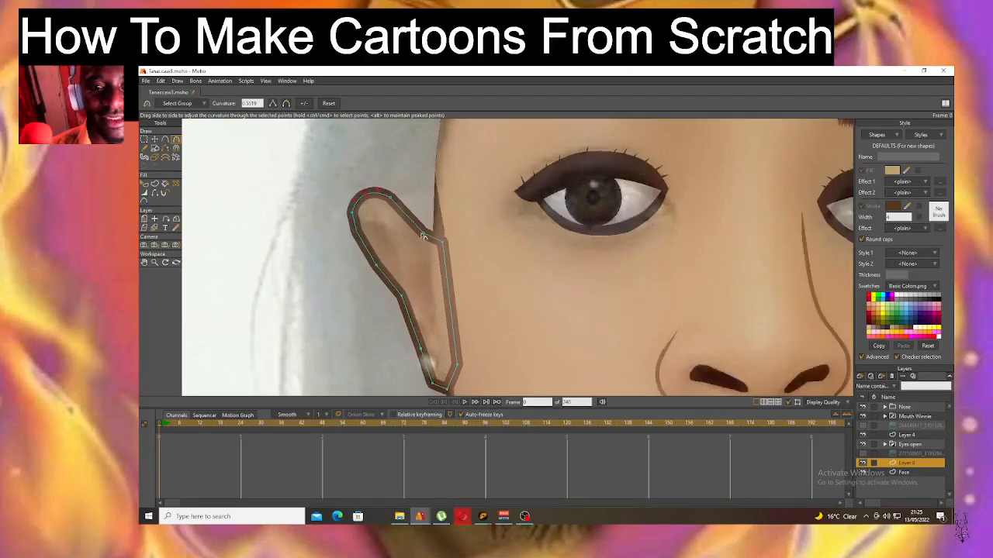
{"action": "left_click_drag", "start_coordinate": [404, 298], "coordinate": [564, 484]}
{"action": "left_click_drag", "start_coordinate": [424, 379], "coordinate": [631, 458]}
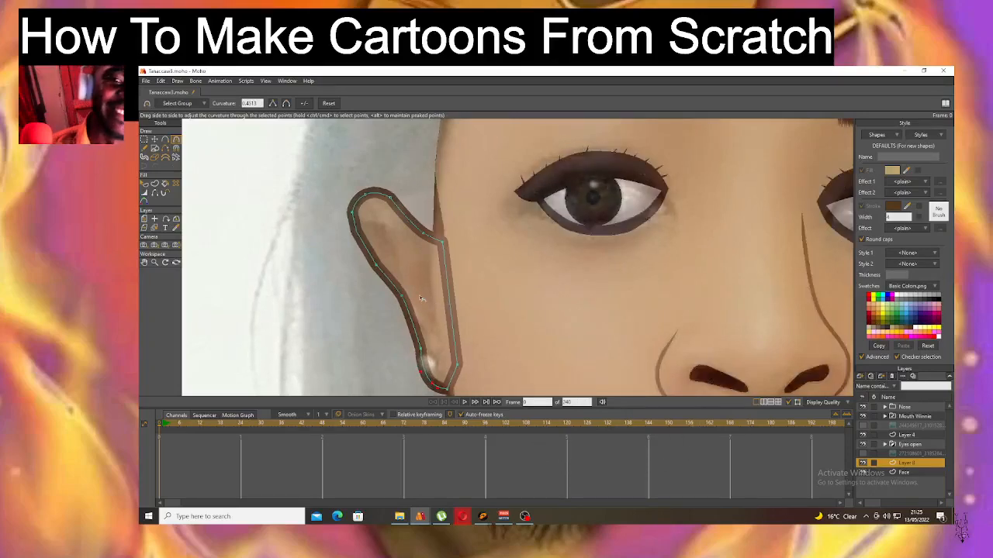
Thin the ear's stroke by reducing the line width at points around the lobe, outer edge and upper rim.
{"action": "left_click", "coordinate": [145, 191]}
{"action": "left_click_drag", "start_coordinate": [411, 298], "coordinate": [415, 342]}
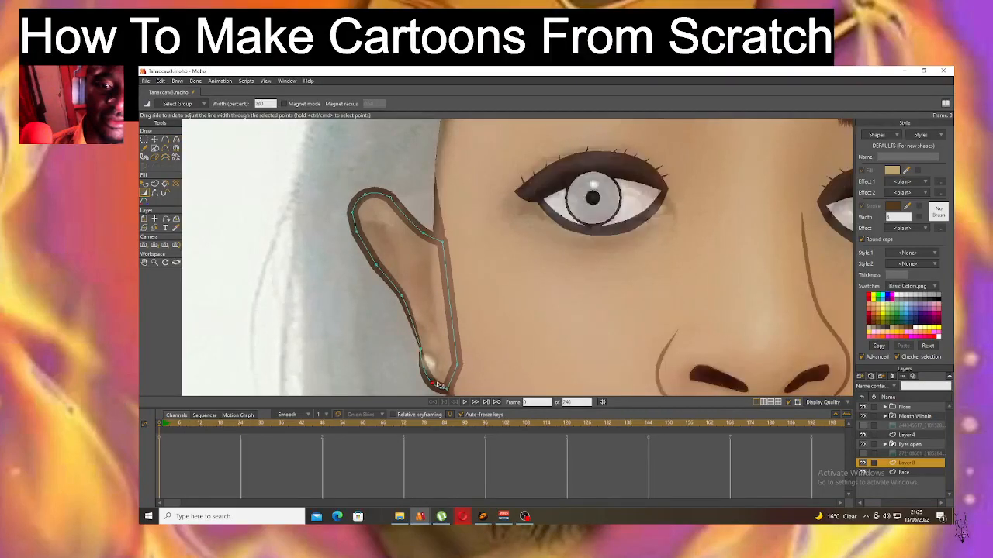
{"action": "left_click_drag", "start_coordinate": [432, 382], "coordinate": [404, 374]}
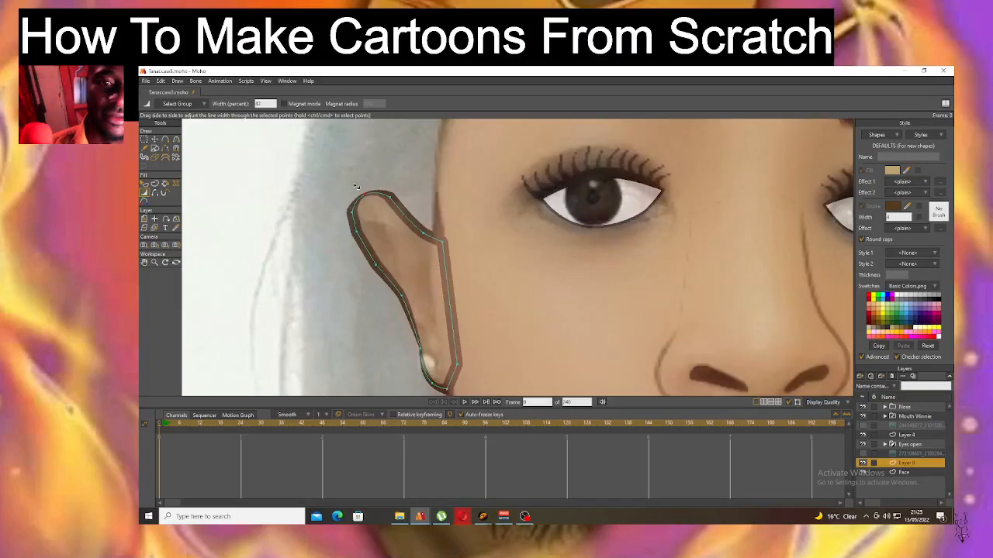
{"action": "mouse_move", "coordinate": [353, 211]}
{"action": "left_mouse_down"}
{"action": "mouse_move", "coordinate": [339, 203]}
{"action": "mouse_move", "coordinate": [346, 228]}
{"action": "left_mouse_up"}
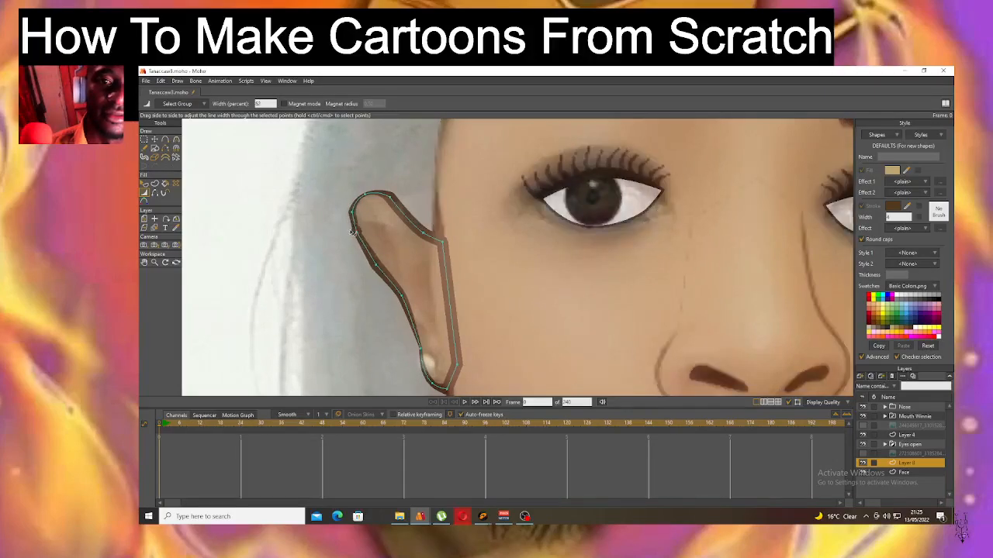
{"action": "left_click_drag", "start_coordinate": [374, 265], "coordinate": [395, 287]}
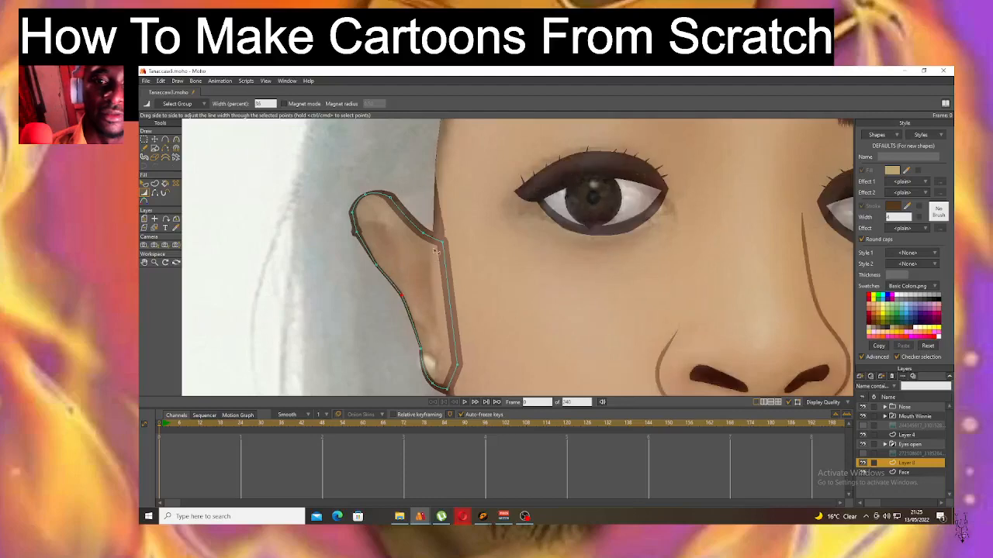
{"action": "left_click_drag", "start_coordinate": [423, 227], "coordinate": [385, 208]}
{"action": "scroll", "coordinate": [385, 208], "scroll_direction": "down", "scroll_amount": 3}
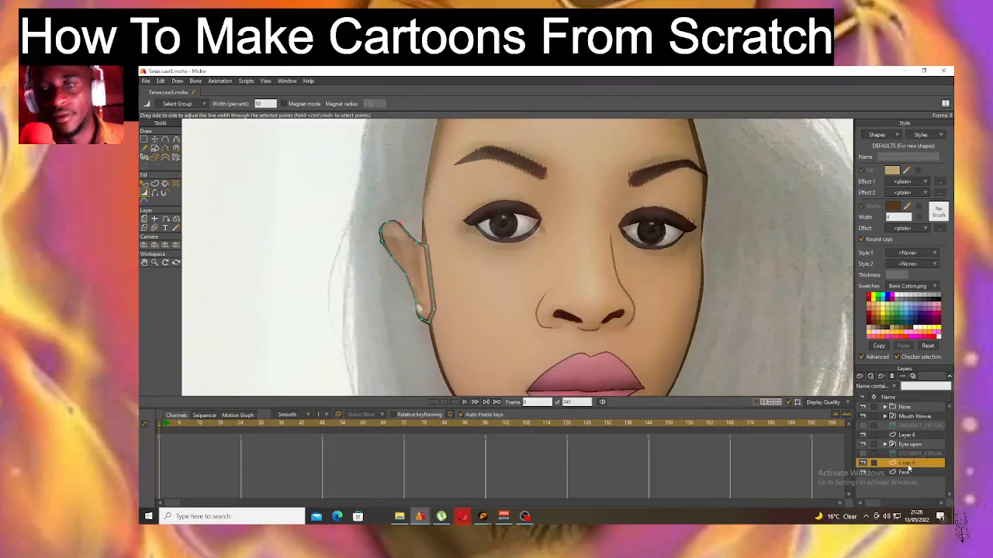
Rename the ear's layer as ear and move it beneath the Face layer.
{"action": "double_click", "coordinate": [902, 463]}
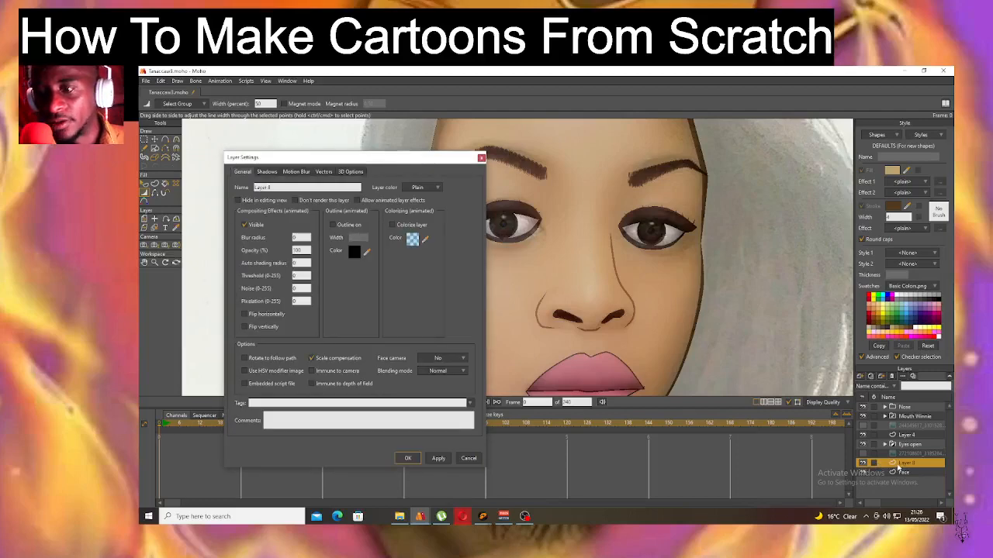
{"action": "left_click", "coordinate": [297, 186]}
{"action": "left_click_drag", "start_coordinate": [299, 186], "coordinate": [254, 187]}
{"action": "key", "text": "BackSpace"}
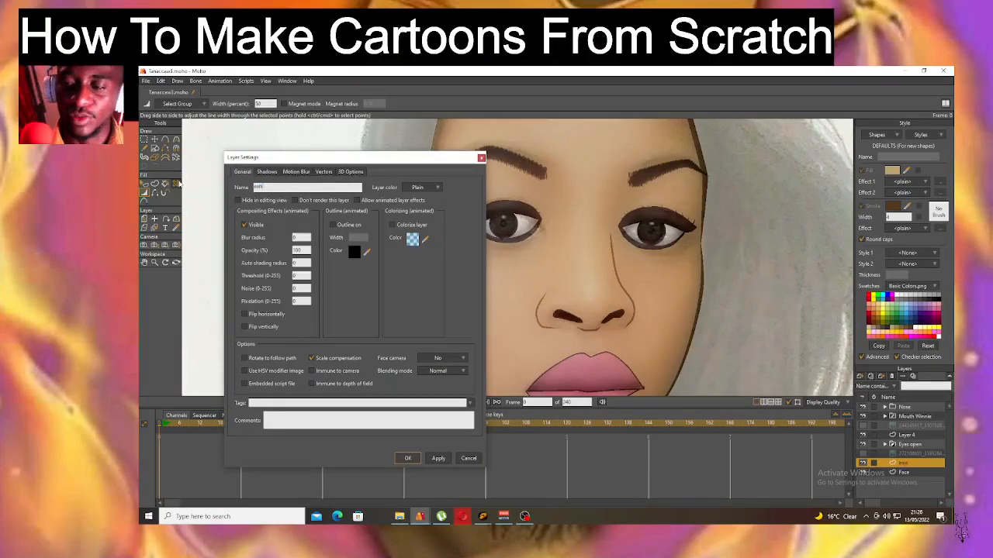
{"action": "key", "text": "Return"}
{"action": "left_click_drag", "start_coordinate": [900, 487], "coordinate": [901, 487]}
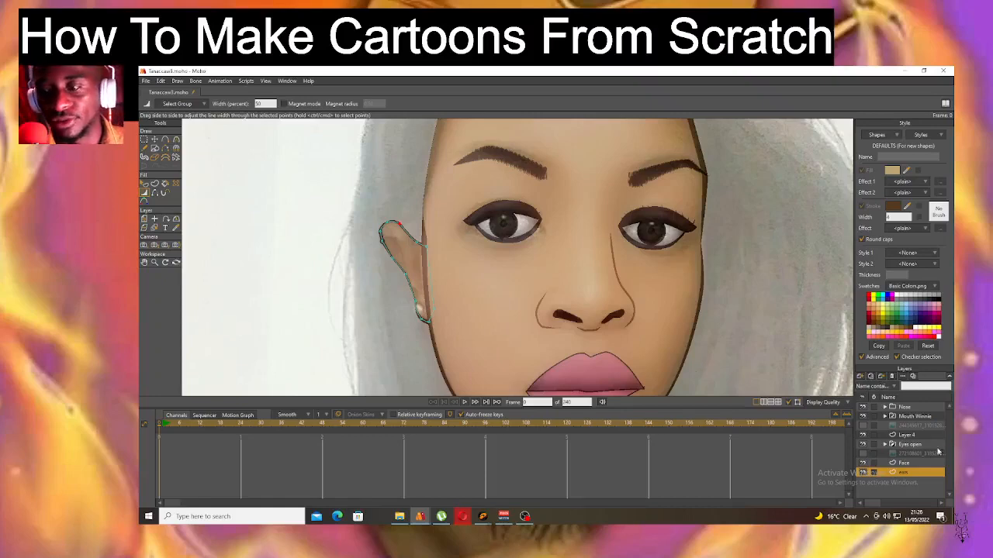
Add a vector layer above the ear layer and trace a narrow closed shadow shape inside the ear.
{"action": "left_click", "coordinate": [860, 376]}
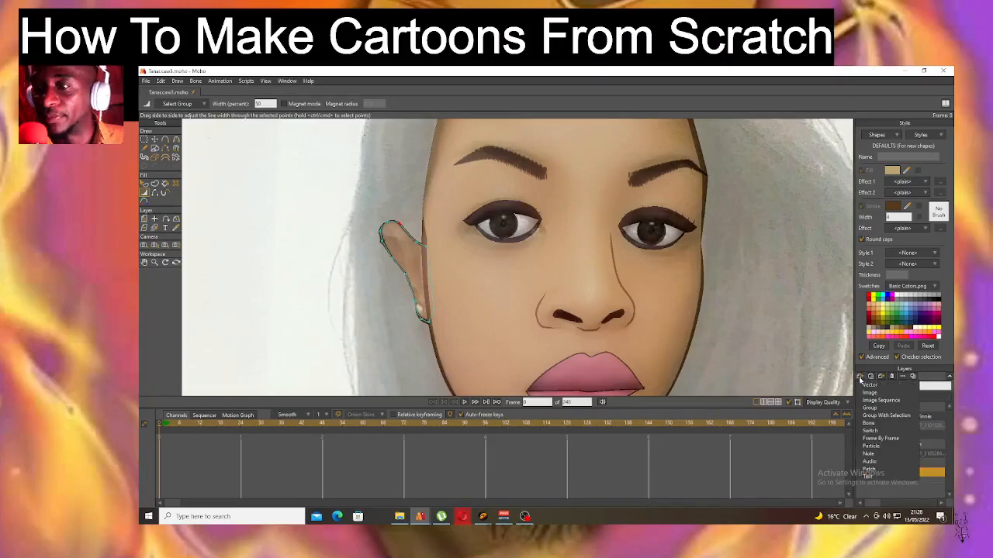
{"action": "left_click", "coordinate": [870, 385]}
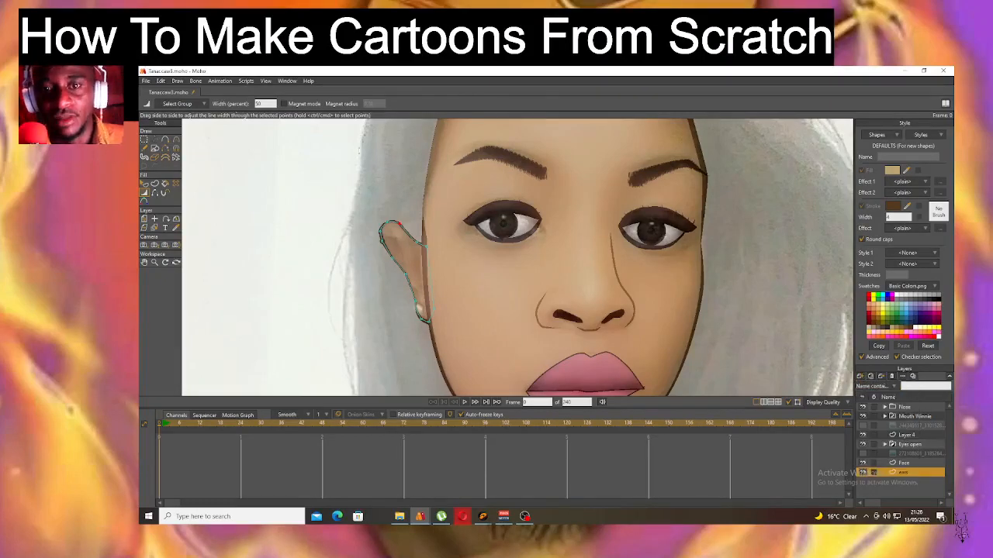
{"action": "left_click", "coordinate": [165, 141]}
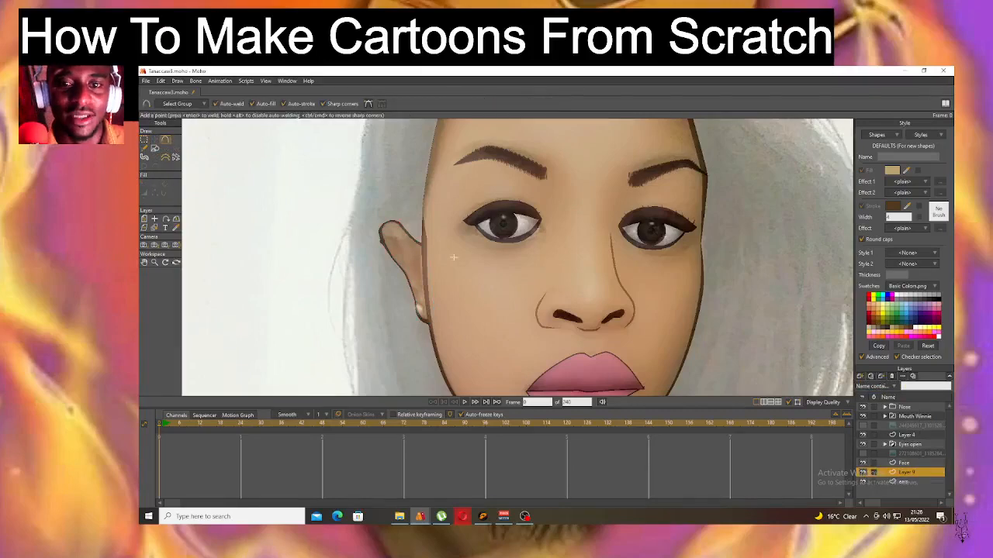
{"action": "scroll", "coordinate": [415, 268], "scroll_direction": "up", "scroll_amount": 3}
{"action": "mouse_move", "coordinate": [423, 281]}
{"action": "left_mouse_down"}
{"action": "mouse_move", "coordinate": [370, 200]}
{"action": "mouse_move", "coordinate": [346, 207]}
{"action": "mouse_move", "coordinate": [354, 223]}
{"action": "left_mouse_up"}
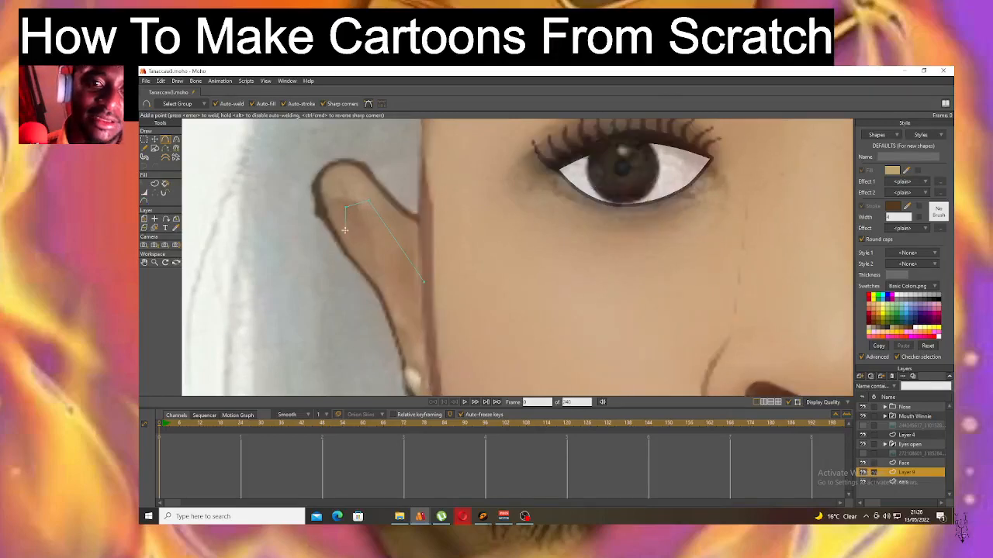
{"action": "left_click", "coordinate": [399, 273]}
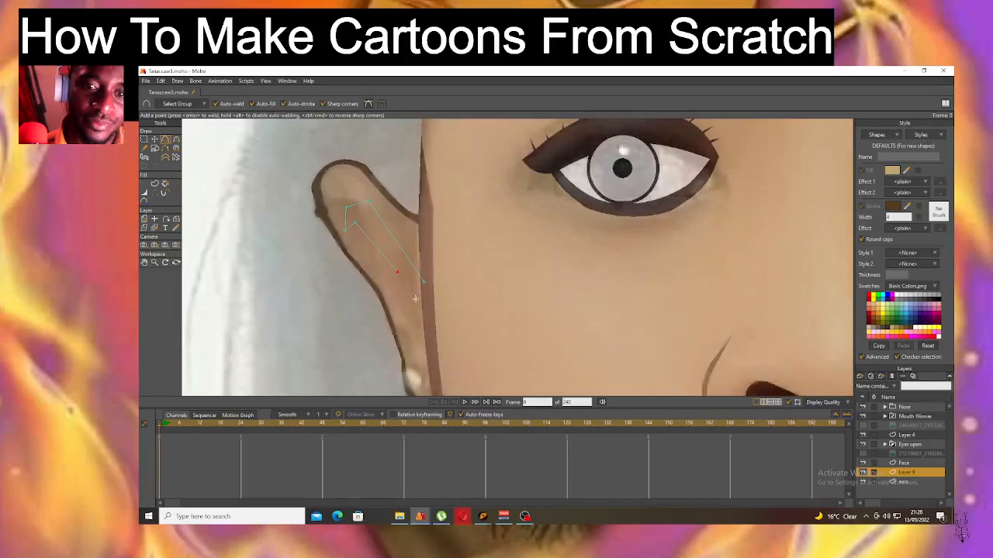
{"action": "left_click", "coordinate": [427, 365]}
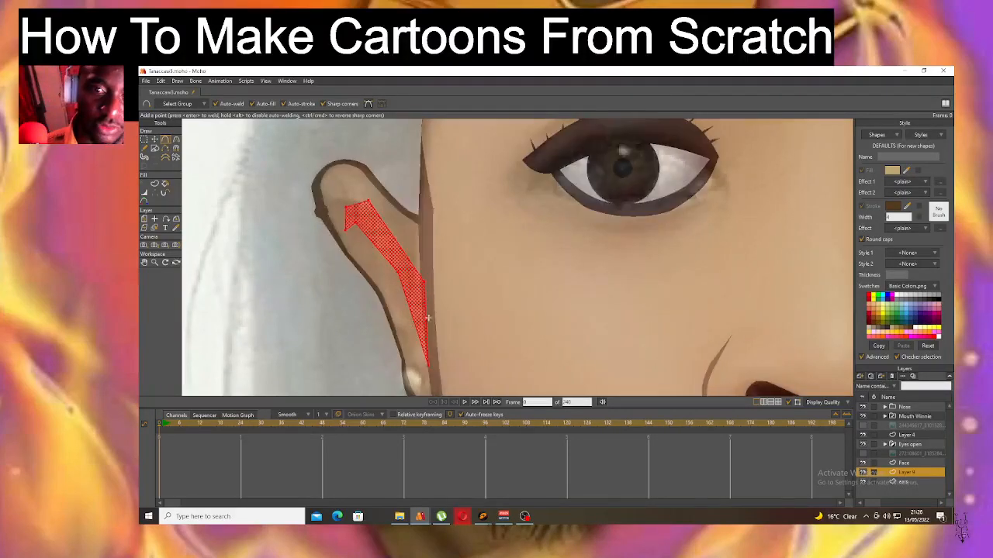
Give the inner-ear shadow shape a black fill and turn off its stroke.
{"action": "left_click", "coordinate": [939, 302]}
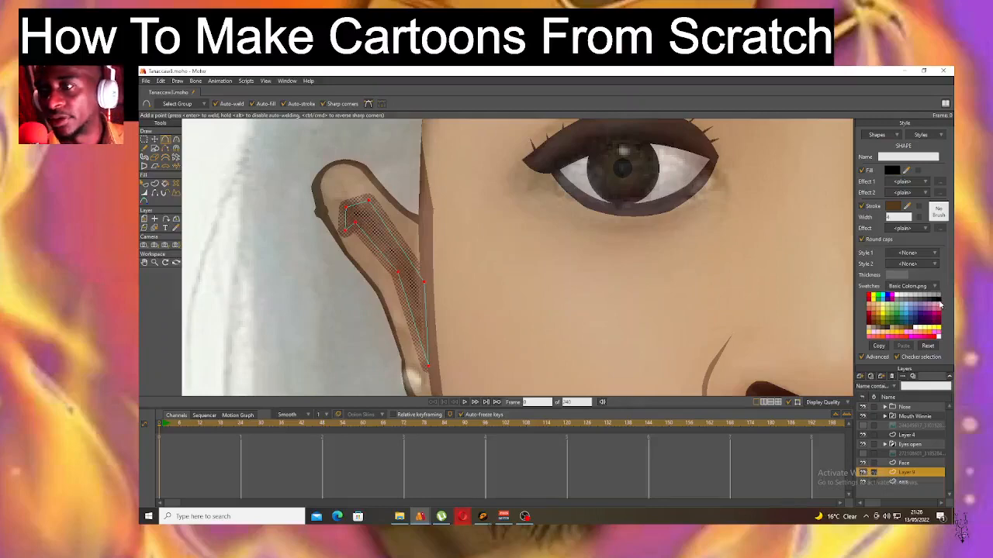
{"action": "left_click", "coordinate": [861, 207]}
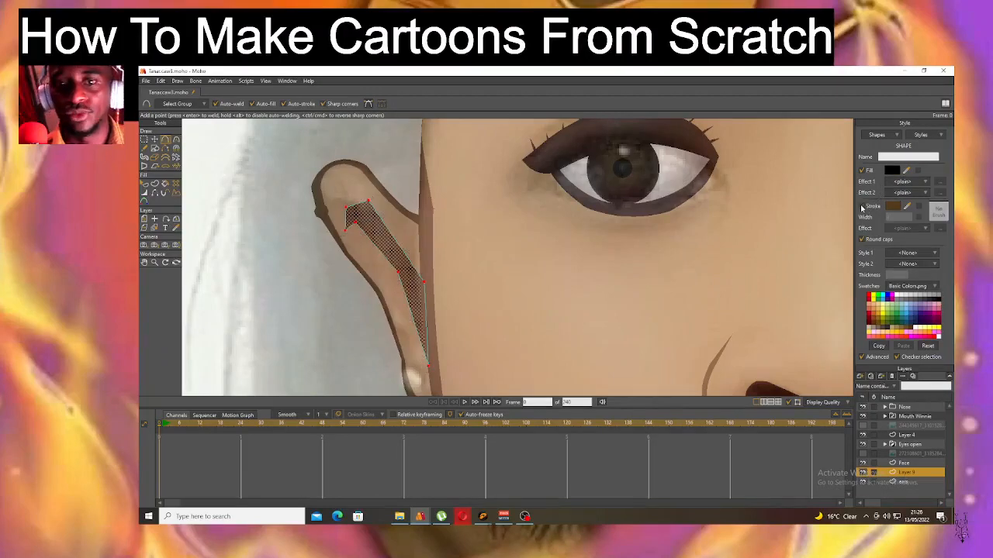
{"action": "left_click", "coordinate": [176, 140]}
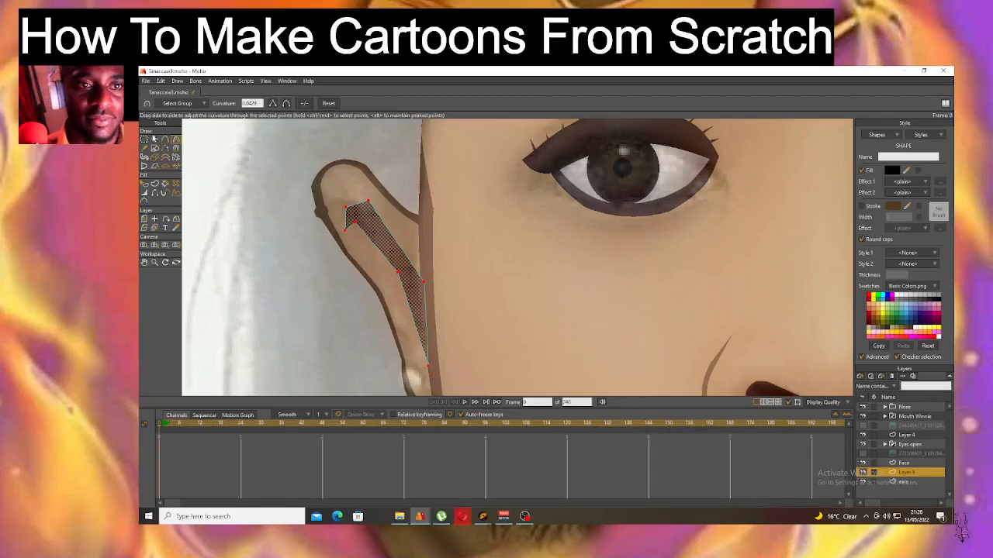
{"action": "left_click", "coordinate": [156, 141]}
{"action": "left_click", "coordinate": [207, 182]}
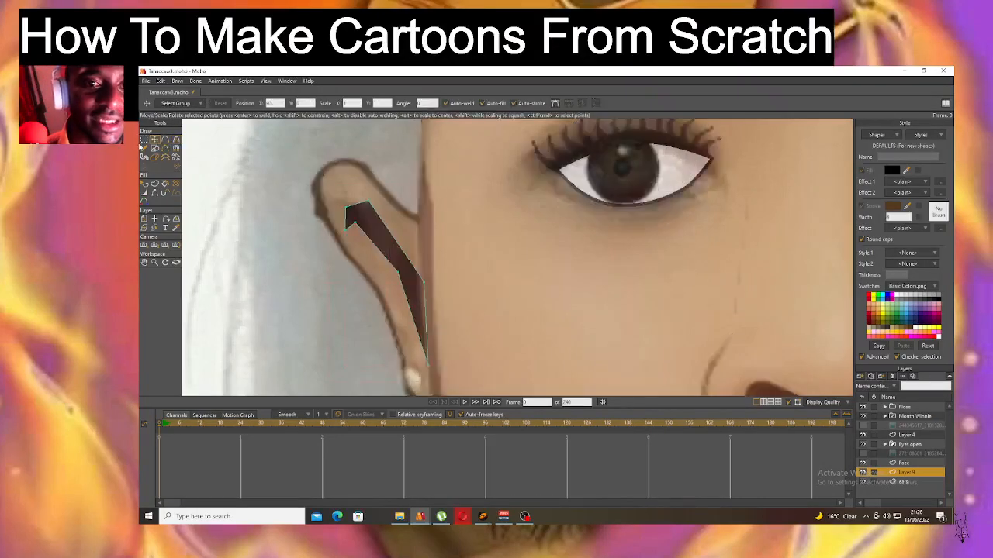
Smooth the upper bend of the inner-ear shadow by curving its corner points.
{"action": "left_click", "coordinate": [177, 141]}
{"action": "left_click_drag", "start_coordinate": [368, 204], "coordinate": [546, 356]}
{"action": "left_click_drag", "start_coordinate": [487, 335], "coordinate": [485, 334]}
{"action": "left_click_drag", "start_coordinate": [348, 208], "coordinate": [484, 315]}
{"action": "left_click_drag", "start_coordinate": [356, 223], "coordinate": [576, 416]}
{"action": "scroll", "coordinate": [423, 362], "scroll_direction": "down", "scroll_amount": 4}
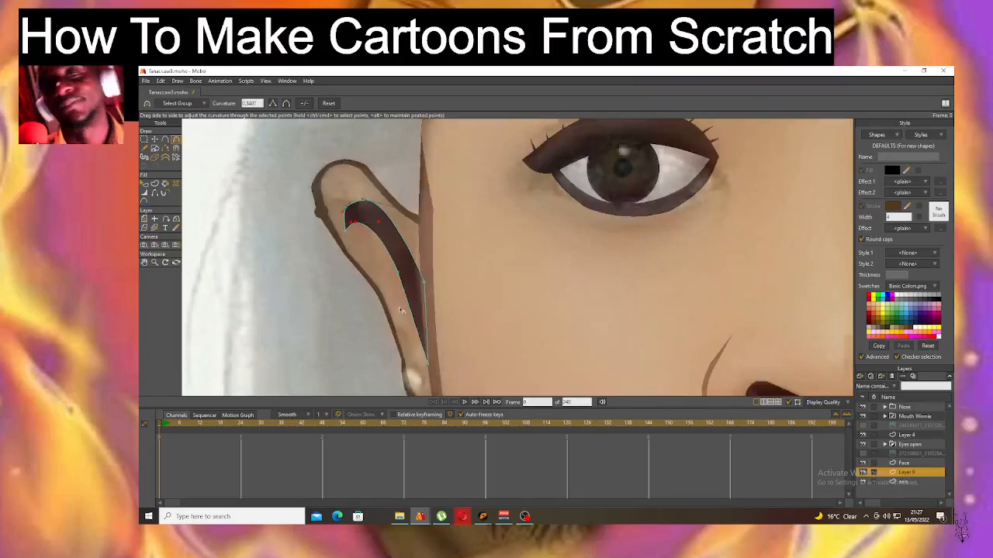
Select the inner-ear shadow shape and make its black fill semi-transparent with an alpha of about 195.
{"action": "left_click", "coordinate": [144, 184]}
{"action": "left_click", "coordinate": [401, 283]}
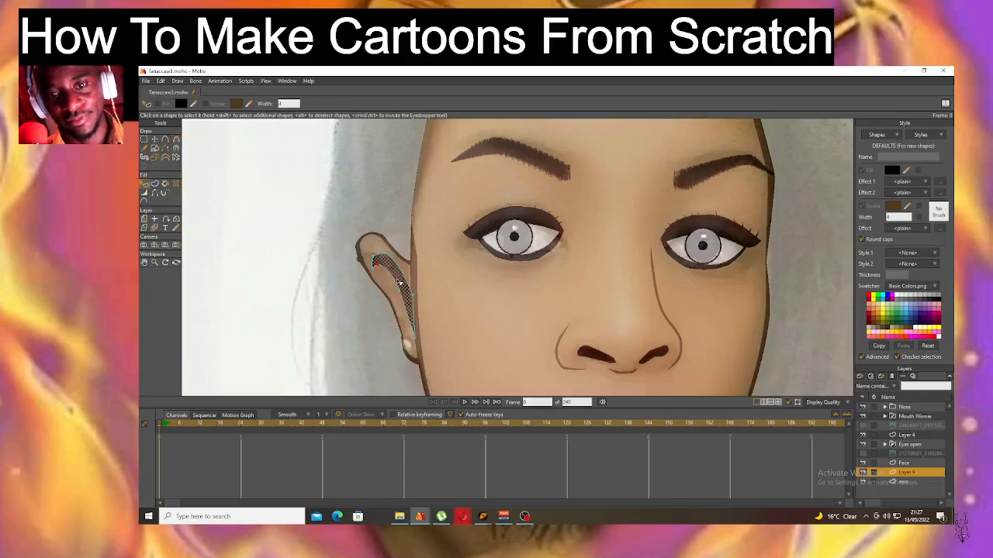
{"action": "left_click", "coordinate": [892, 170]}
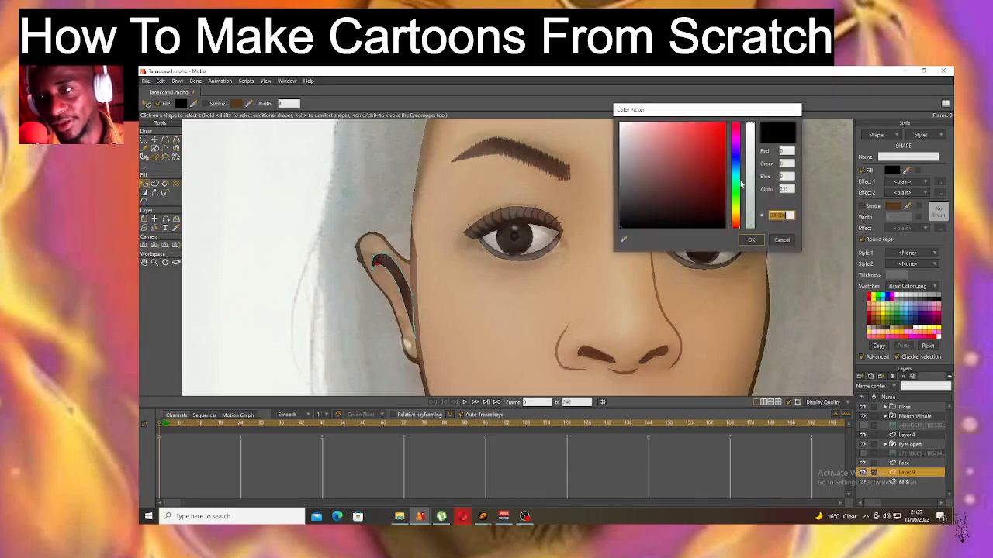
{"action": "mouse_move", "coordinate": [750, 159]}
{"action": "left_mouse_down"}
{"action": "mouse_move", "coordinate": [750, 138]}
{"action": "mouse_move", "coordinate": [754, 146]}
{"action": "left_mouse_up"}
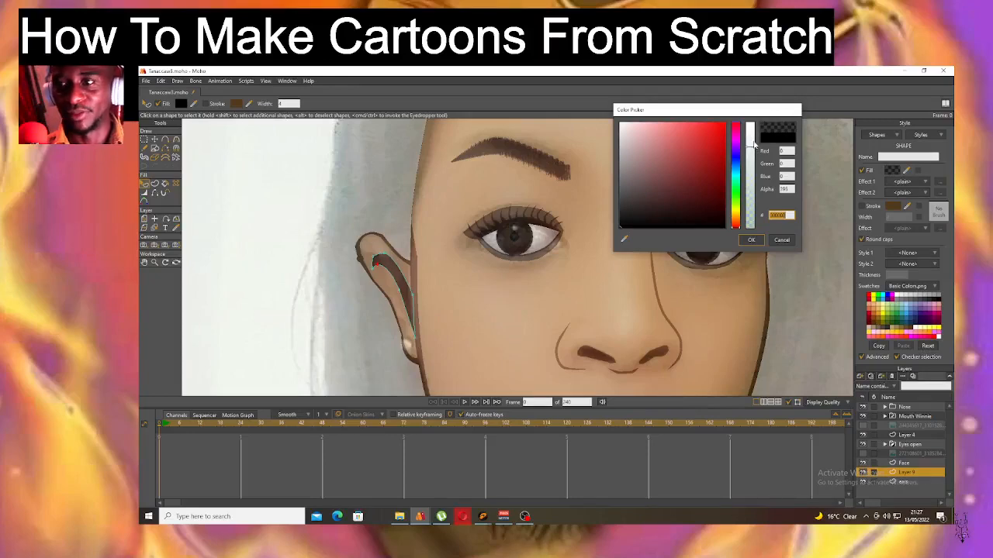
{"action": "left_click", "coordinate": [751, 240]}
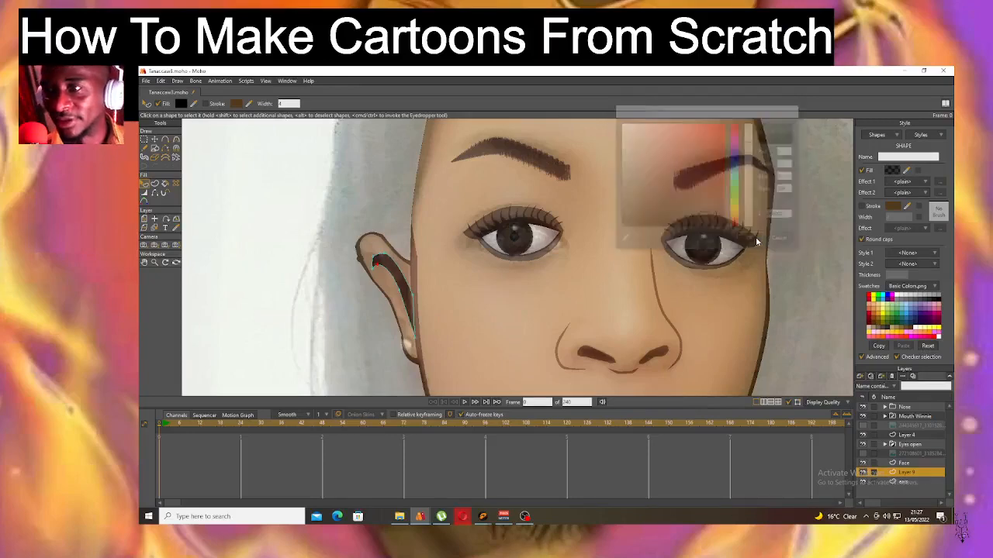
{"action": "left_click", "coordinate": [914, 192]}
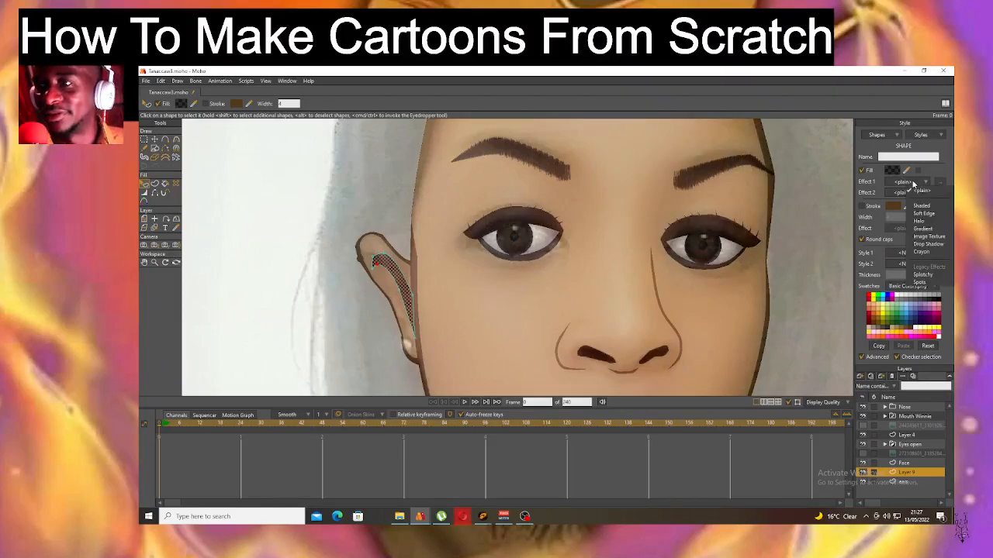
{"action": "left_click", "coordinate": [927, 221]}
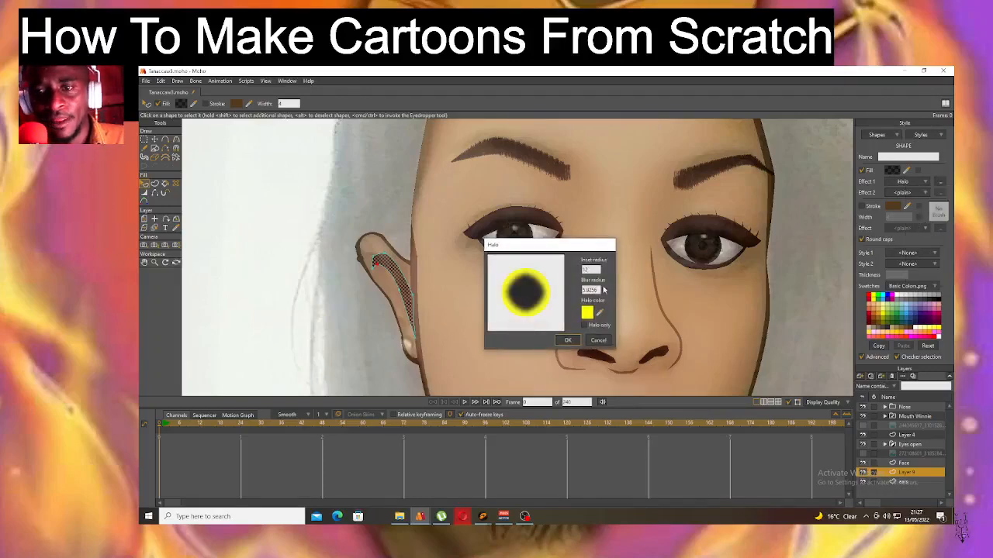
{"action": "left_click", "coordinate": [598, 341]}
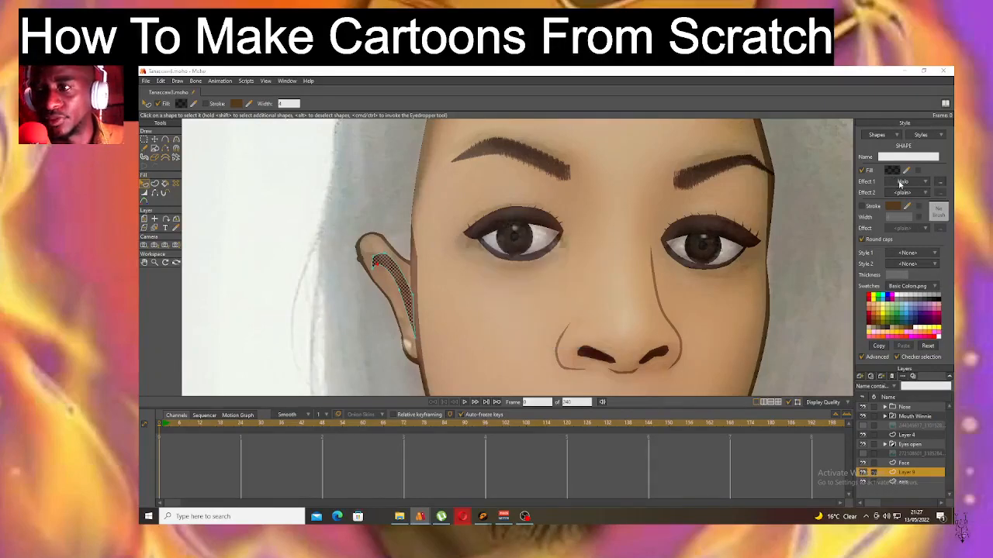
Change the inner-ear shadow's first fill effect to Soft Edge with a blur radius of 5, and preview the rendered frame.
{"action": "left_click", "coordinate": [900, 184]}
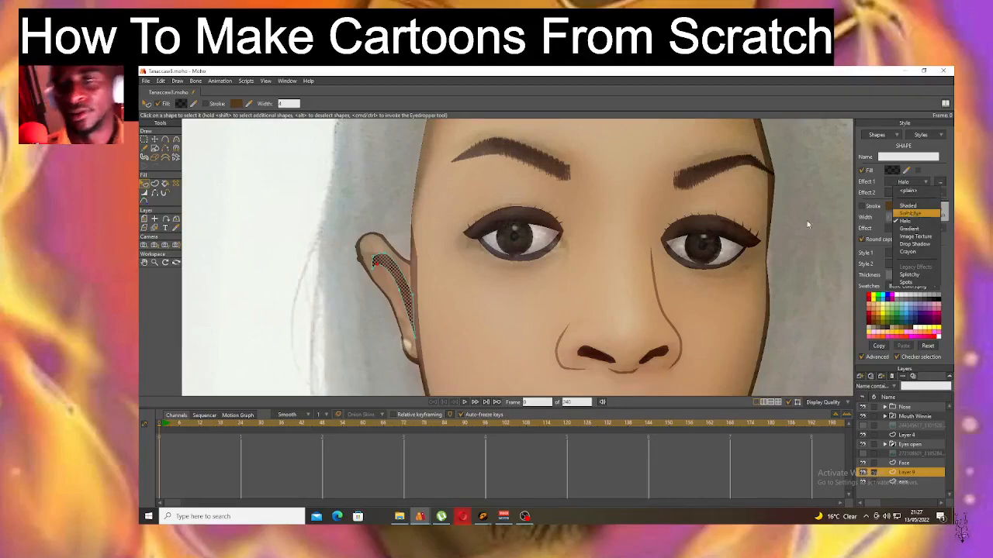
{"action": "left_click", "coordinate": [911, 213]}
{"action": "double_click", "coordinate": [598, 269]}
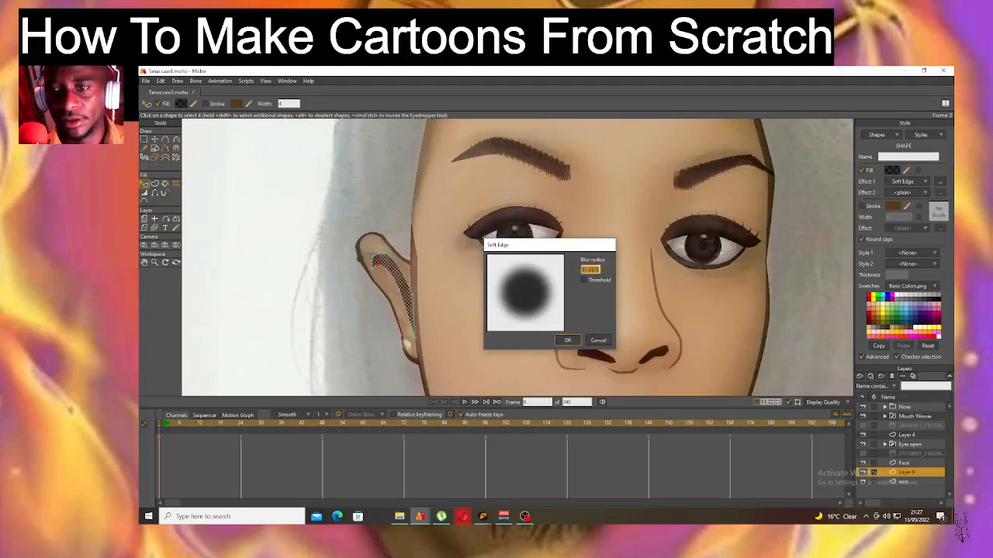
{"action": "type", "text": "5"}
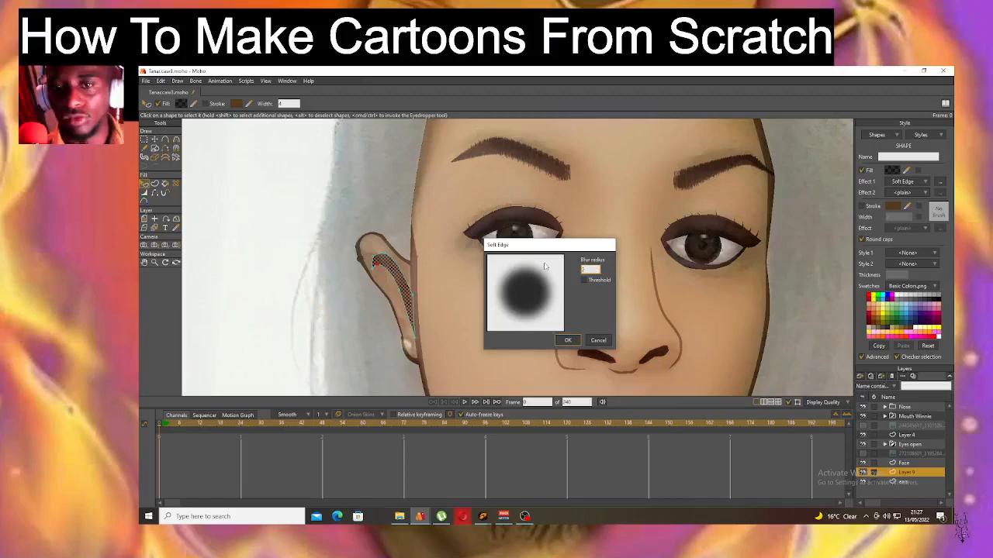
{"action": "left_click", "coordinate": [568, 340]}
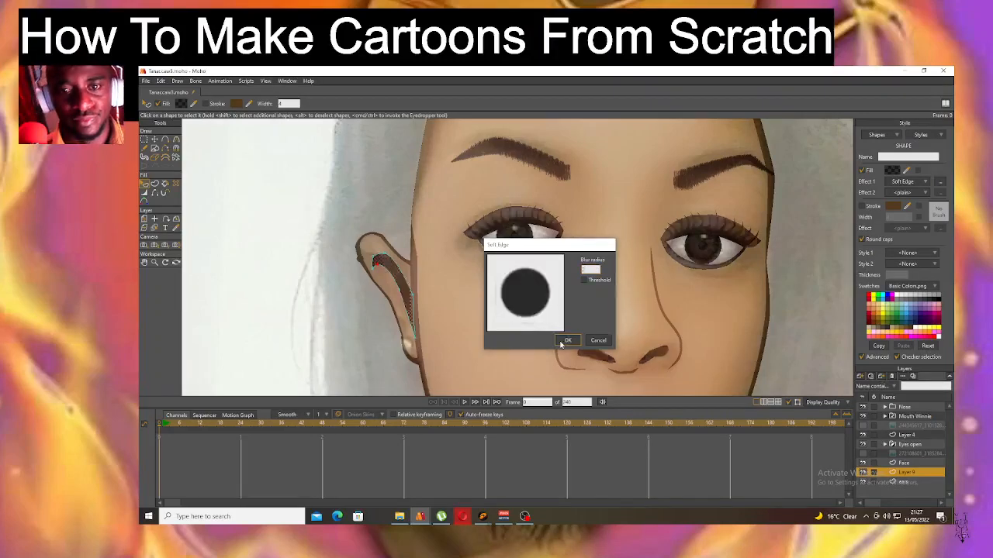
{"action": "key", "text": "ctrl+r"}
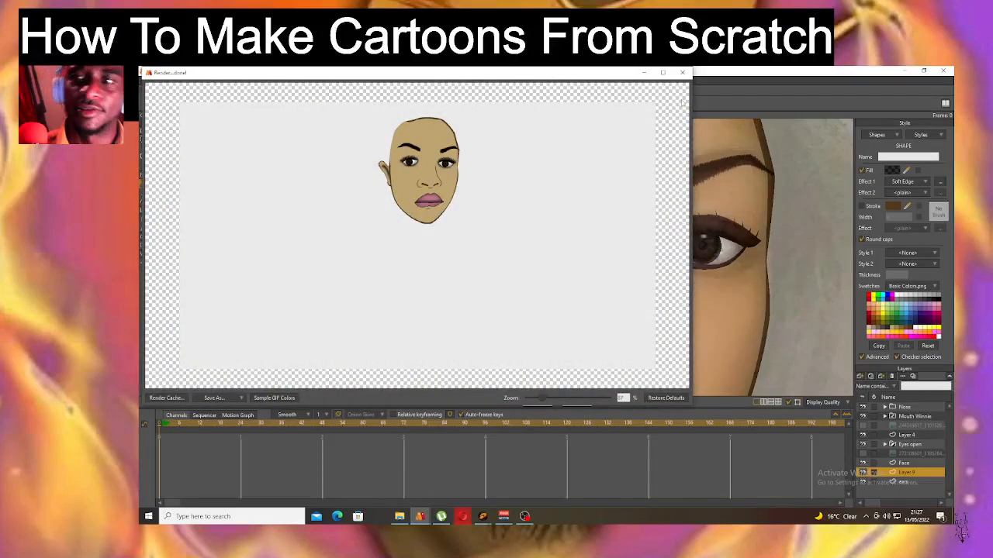
{"action": "left_click", "coordinate": [682, 72]}
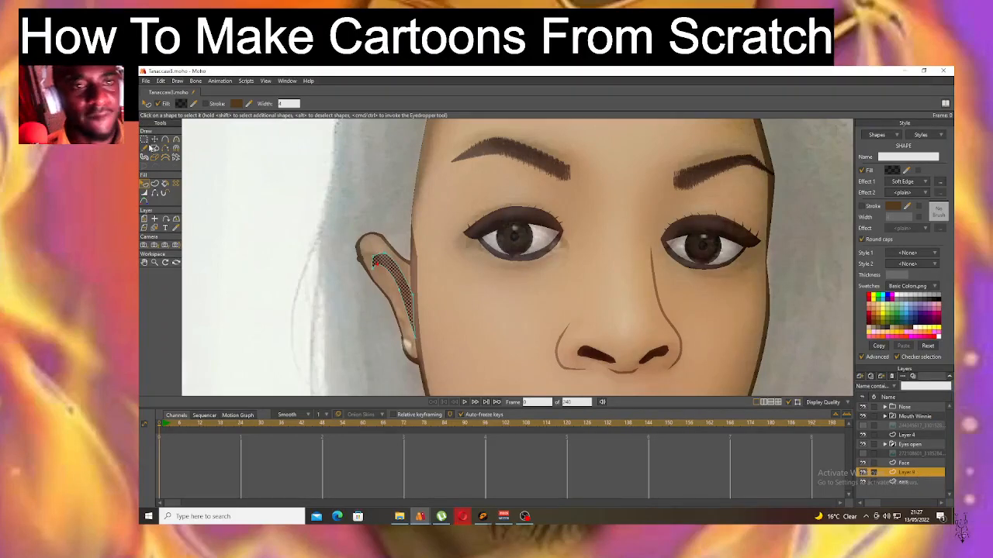
Draw a small circle over the earlobe as a stud earring.
{"action": "left_click", "coordinate": [154, 148]}
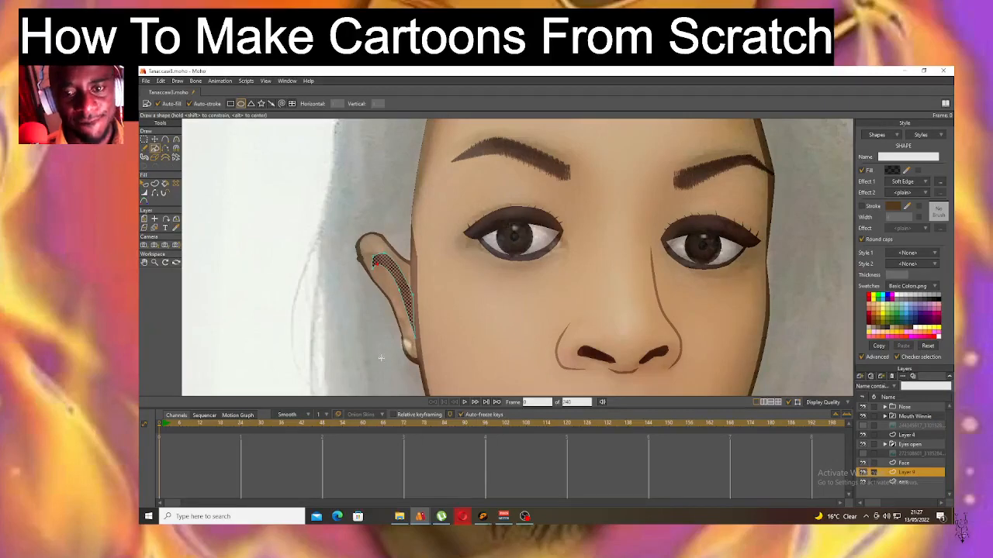
{"action": "left_click_drag", "start_coordinate": [391, 335], "coordinate": [411, 355]}
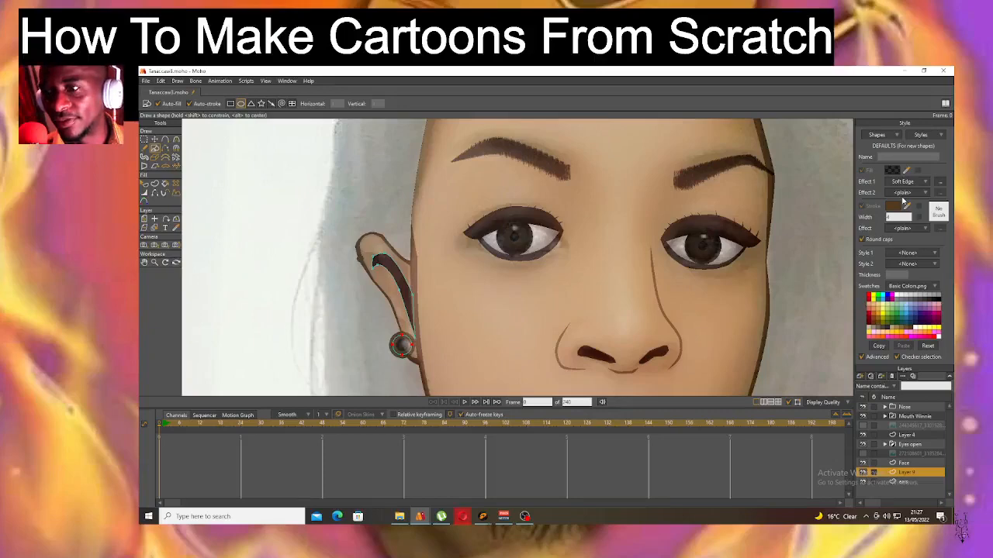
Try to colour the new earring with a fully opaque bright yellow fill.
{"action": "left_click", "coordinate": [892, 170]}
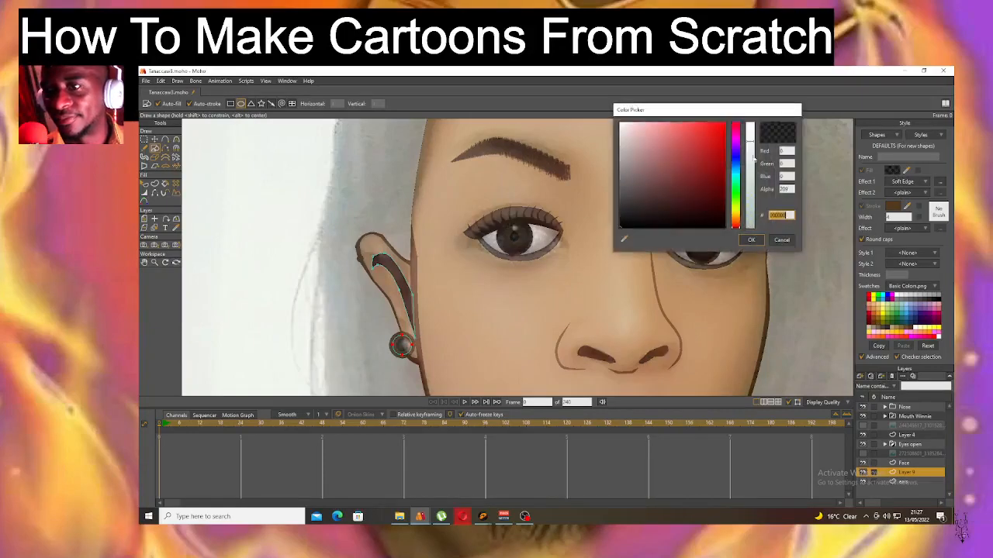
{"action": "left_click_drag", "start_coordinate": [750, 143], "coordinate": [749, 124]}
{"action": "left_click", "coordinate": [737, 196]}
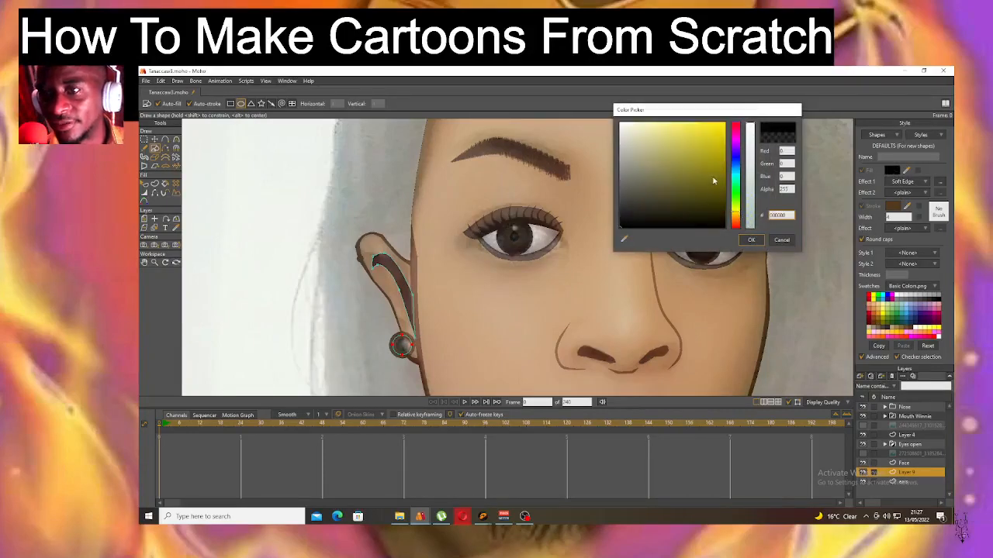
{"action": "left_click", "coordinate": [724, 125]}
{"action": "left_click", "coordinate": [750, 242]}
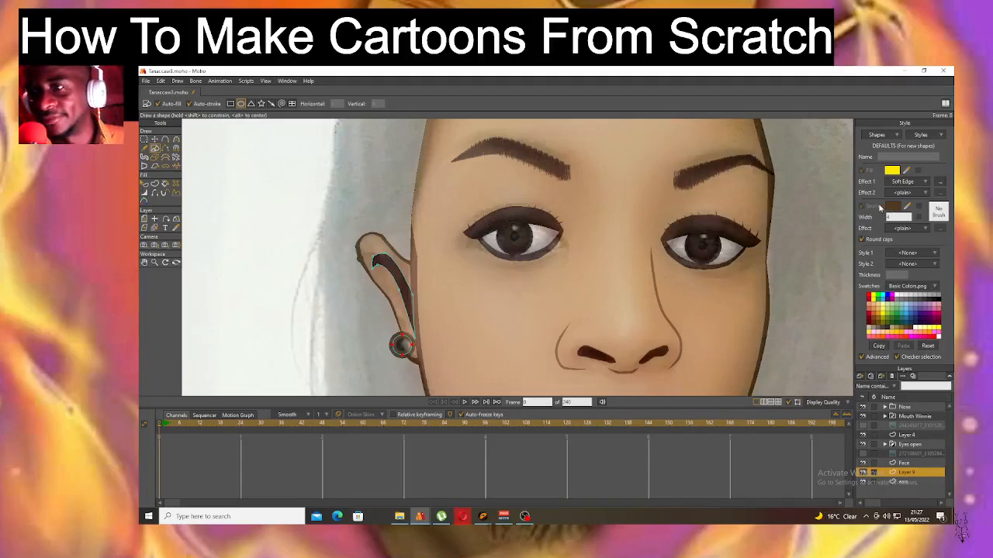
Select the earring circle and give it a grey fill and a black stroke with a width of 0.25.
{"action": "left_click", "coordinate": [145, 184]}
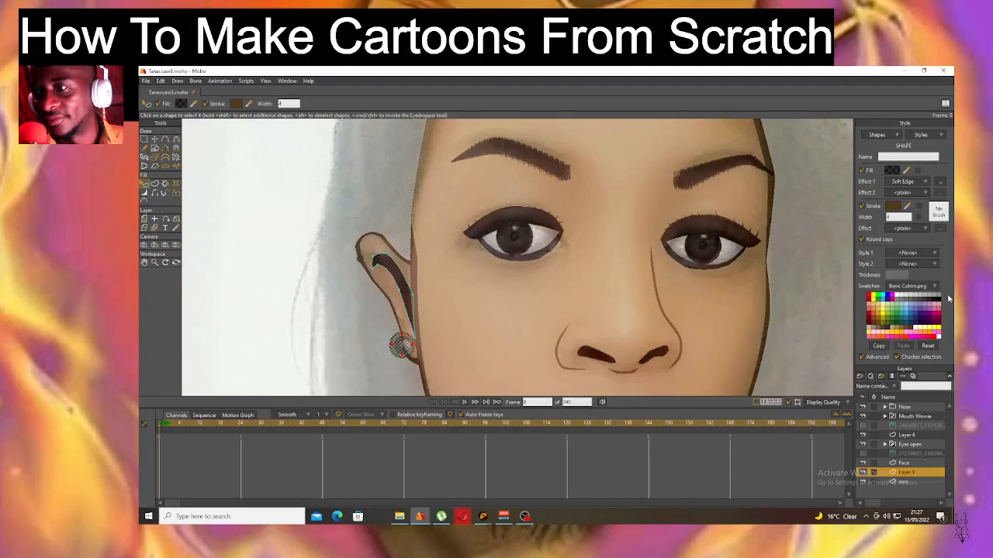
{"action": "left_click", "coordinate": [898, 304]}
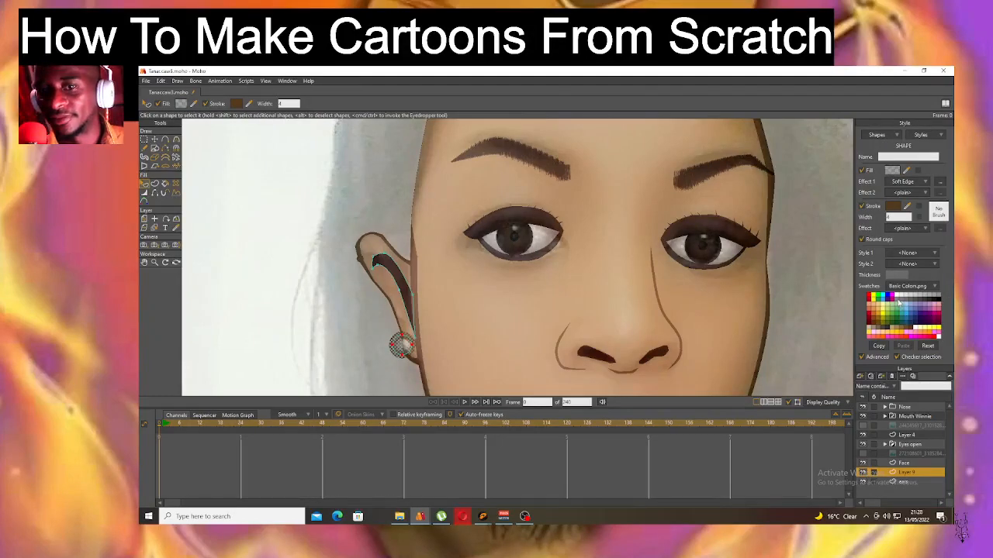
{"action": "scroll", "coordinate": [906, 217], "scroll_direction": "down", "scroll_amount": 4}
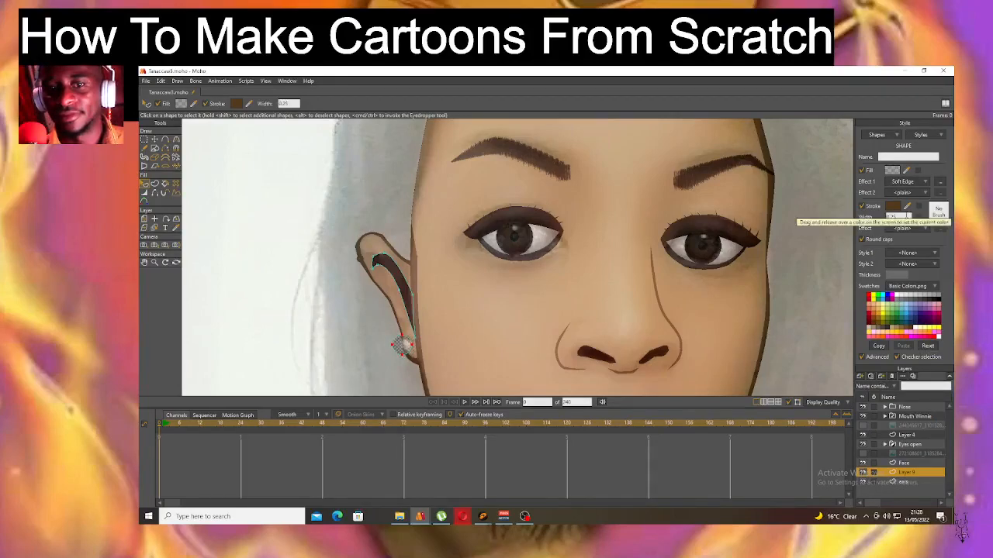
{"action": "left_click", "coordinate": [894, 206]}
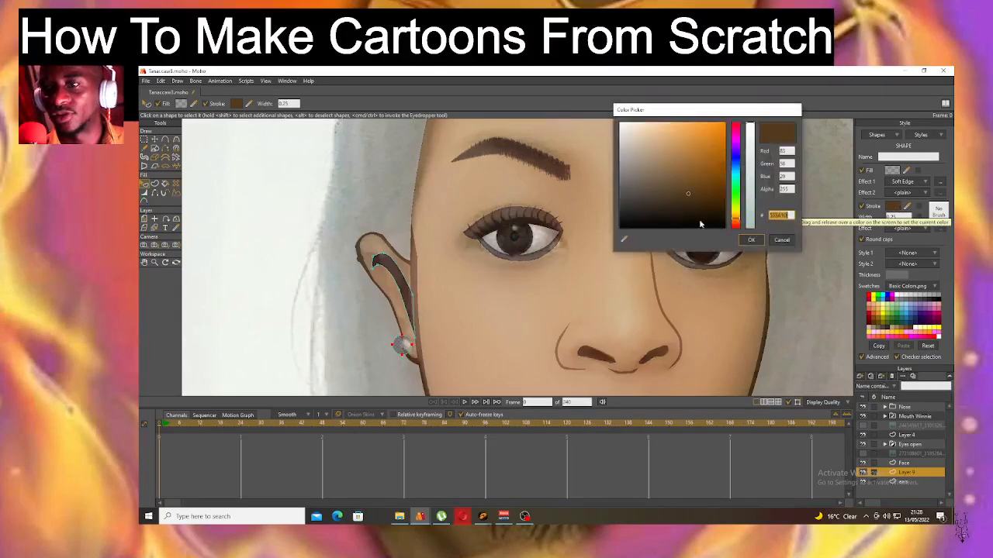
{"action": "left_click", "coordinate": [752, 241]}
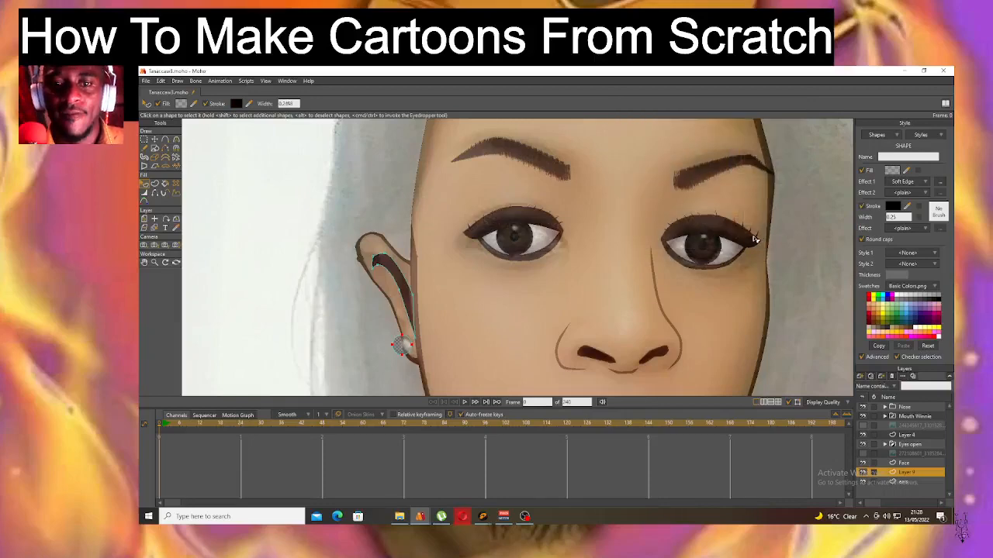
Set the earring's first fill effect to plain and its second effect to a radial Gradient.
{"action": "left_click", "coordinate": [925, 183]}
{"action": "left_click", "coordinate": [920, 190]}
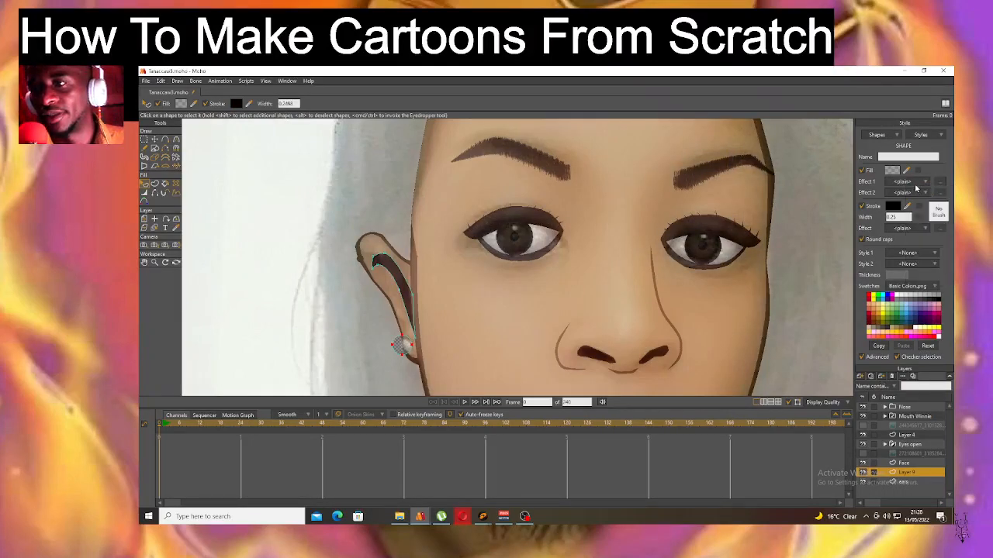
{"action": "left_click", "coordinate": [917, 191]}
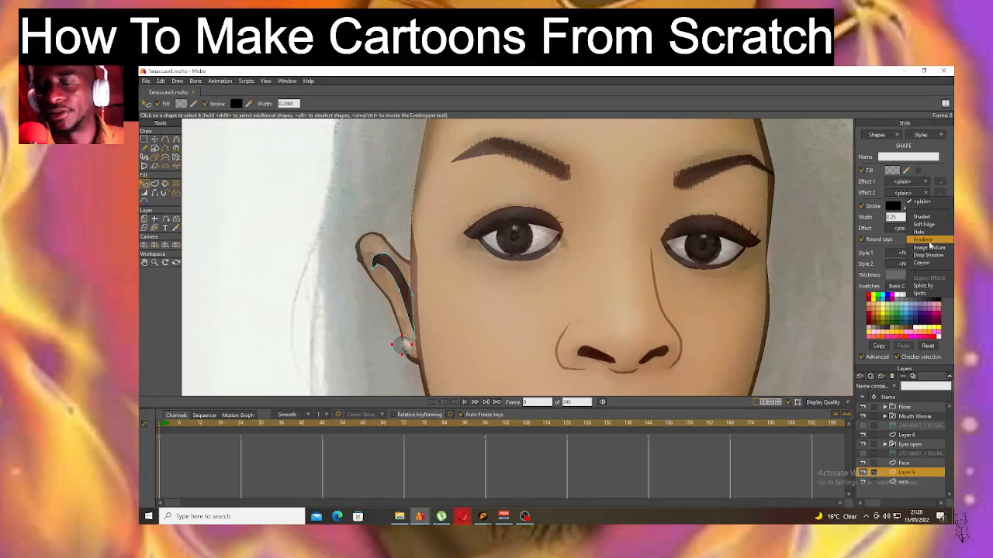
{"action": "left_click", "coordinate": [924, 241]}
{"action": "left_click", "coordinate": [572, 271]}
{"action": "left_click", "coordinate": [589, 288]}
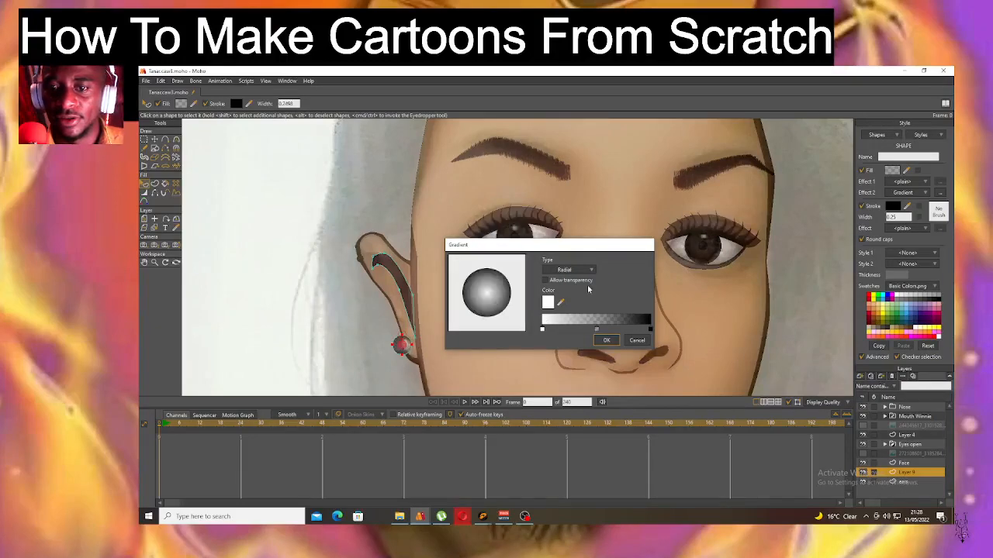
Edit the earring gradient's colour stops, deleting the middle stop.
{"action": "left_click", "coordinate": [595, 330]}
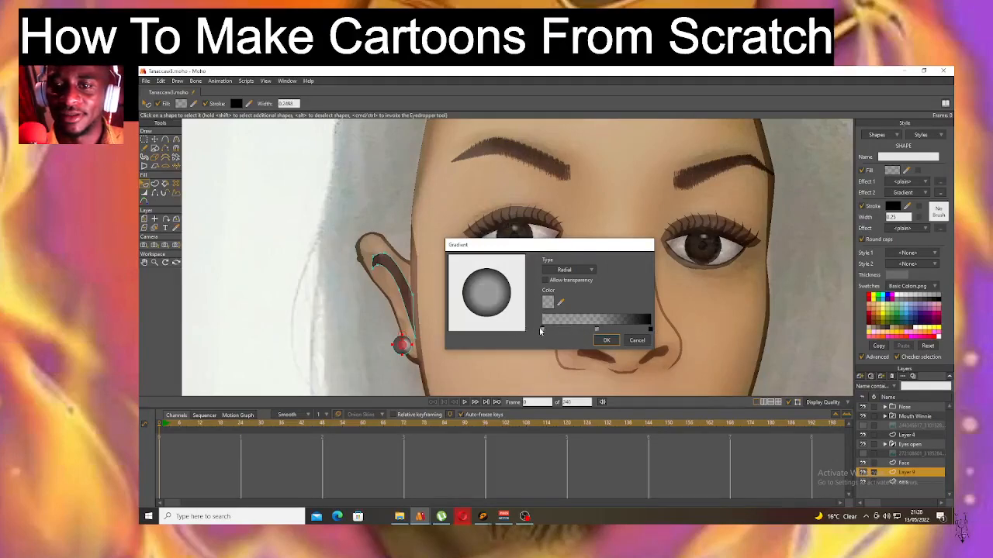
{"action": "double_click", "coordinate": [542, 331]}
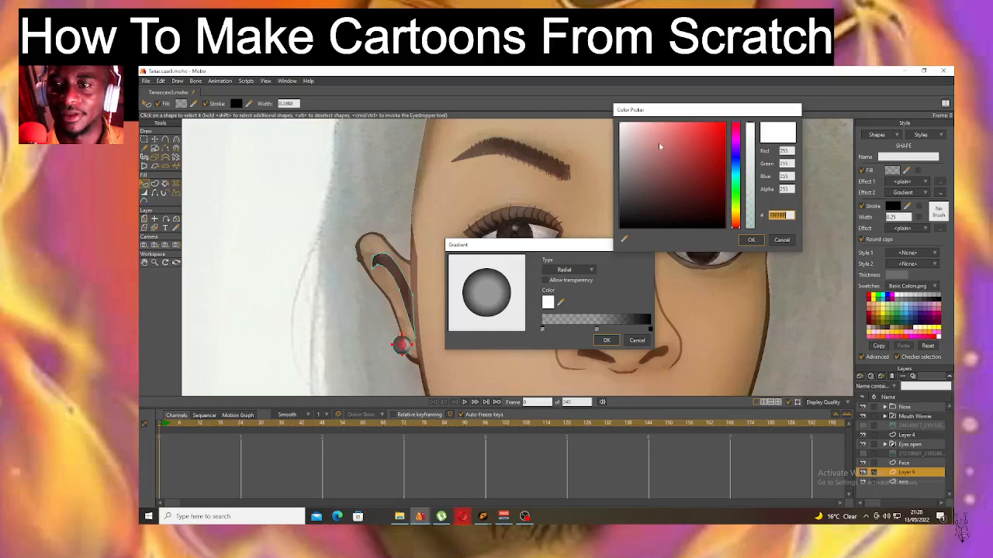
{"action": "left_click", "coordinate": [751, 240]}
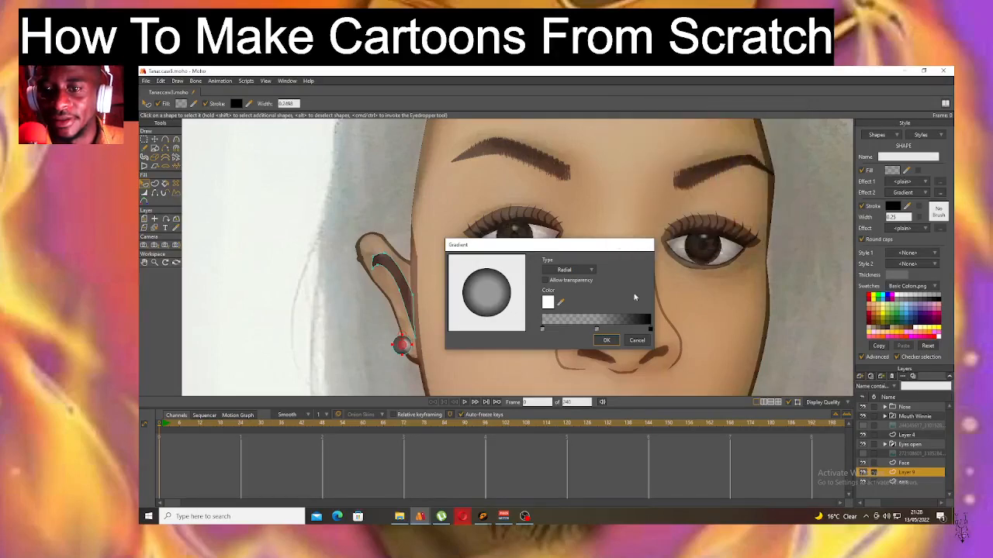
{"action": "left_click", "coordinate": [597, 331]}
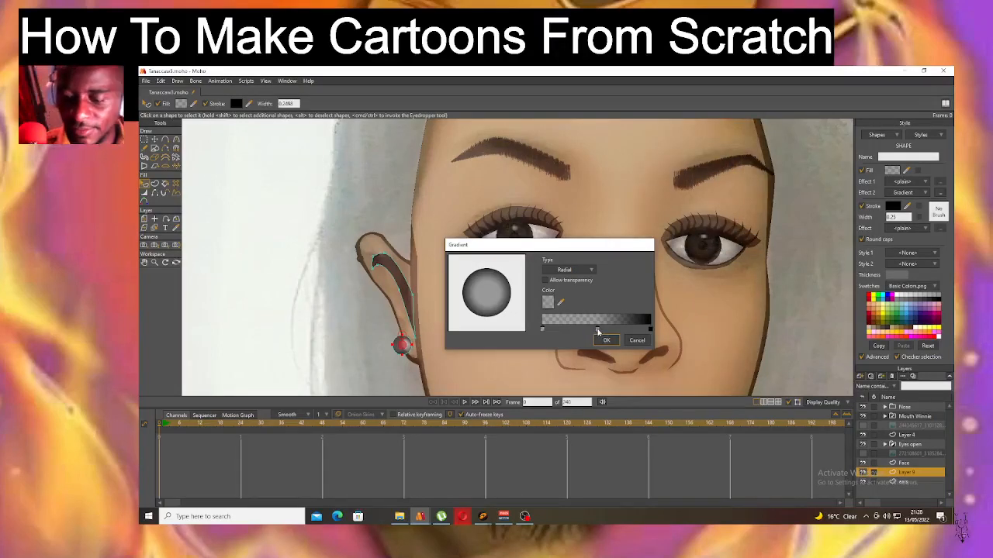
{"action": "key", "text": "Delete"}
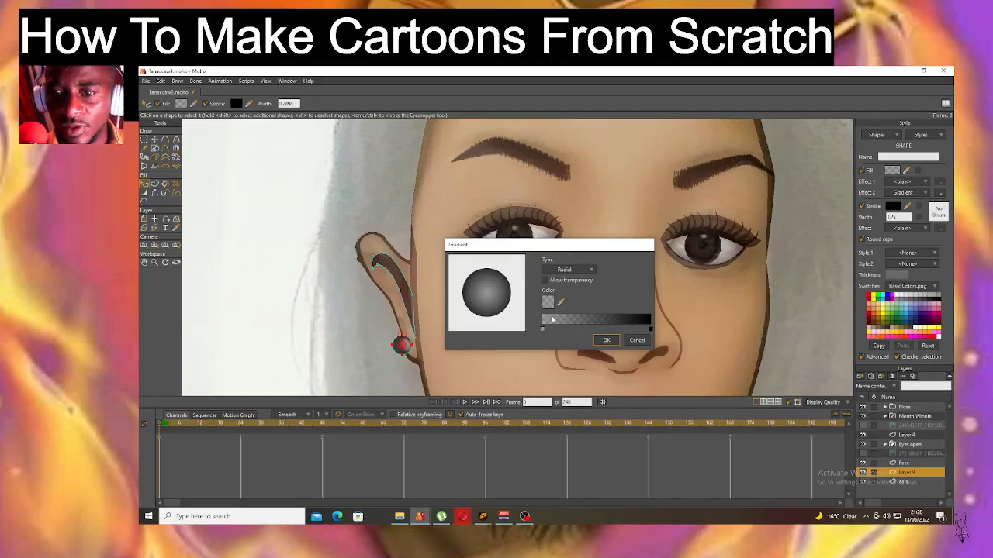
Set the gradient's starting colour stop to white and apply the gradient to the earring.
{"action": "left_click", "coordinate": [547, 302]}
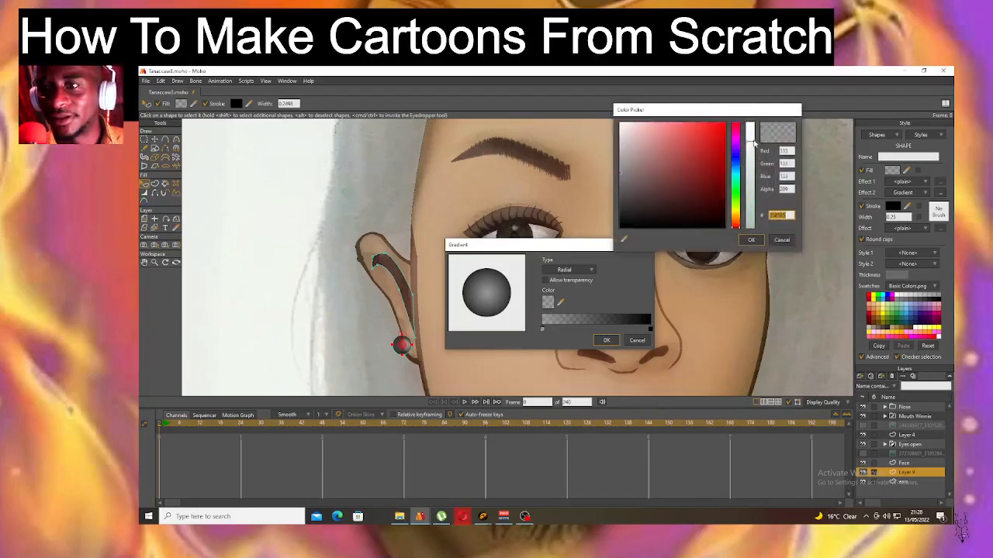
{"action": "left_click", "coordinate": [751, 239]}
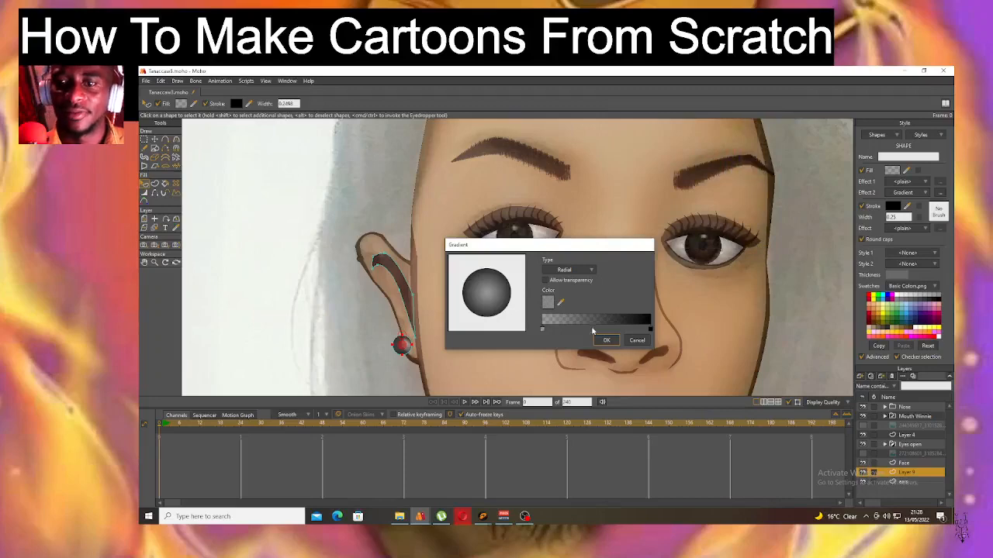
{"action": "left_click", "coordinate": [543, 329]}
{"action": "left_click", "coordinate": [548, 303]}
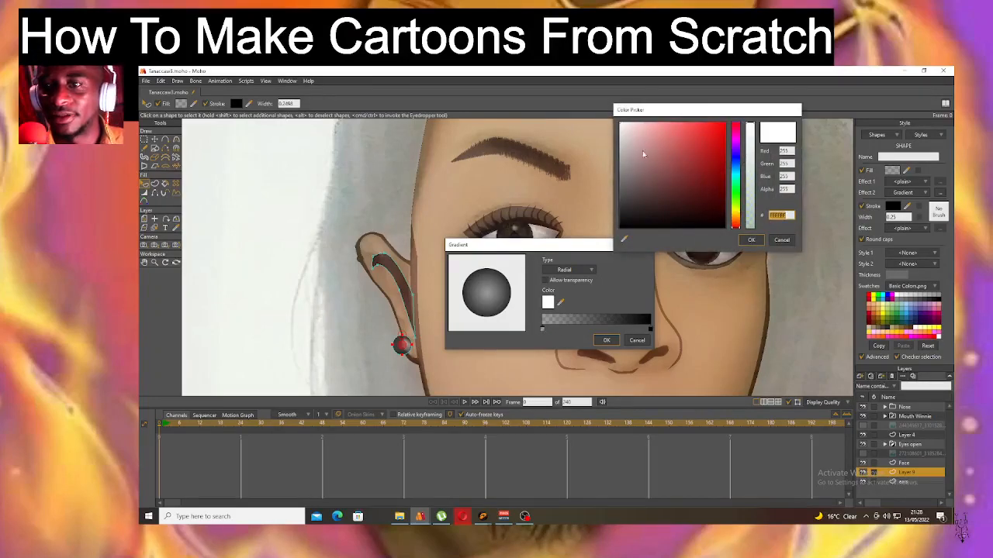
{"action": "left_click", "coordinate": [751, 241]}
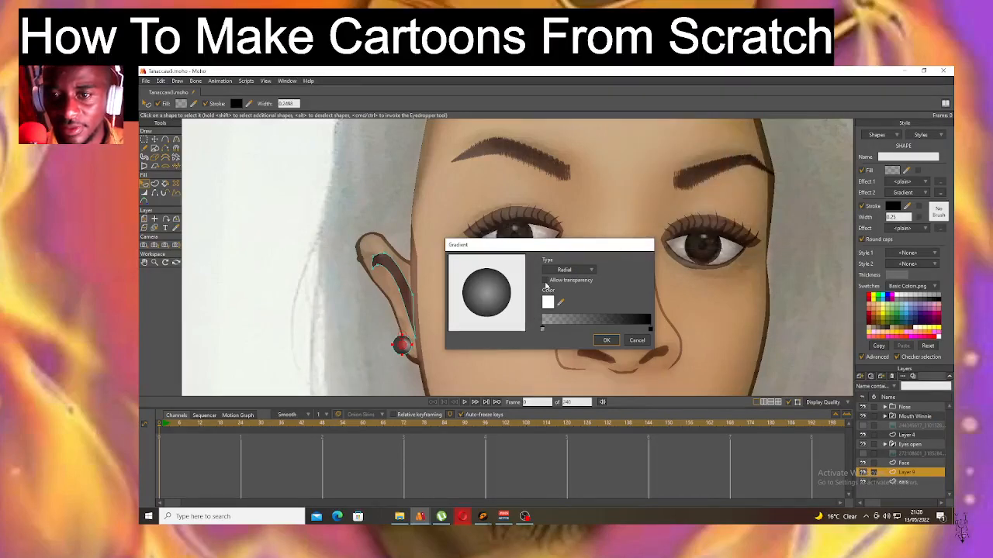
{"action": "left_click", "coordinate": [548, 303]}
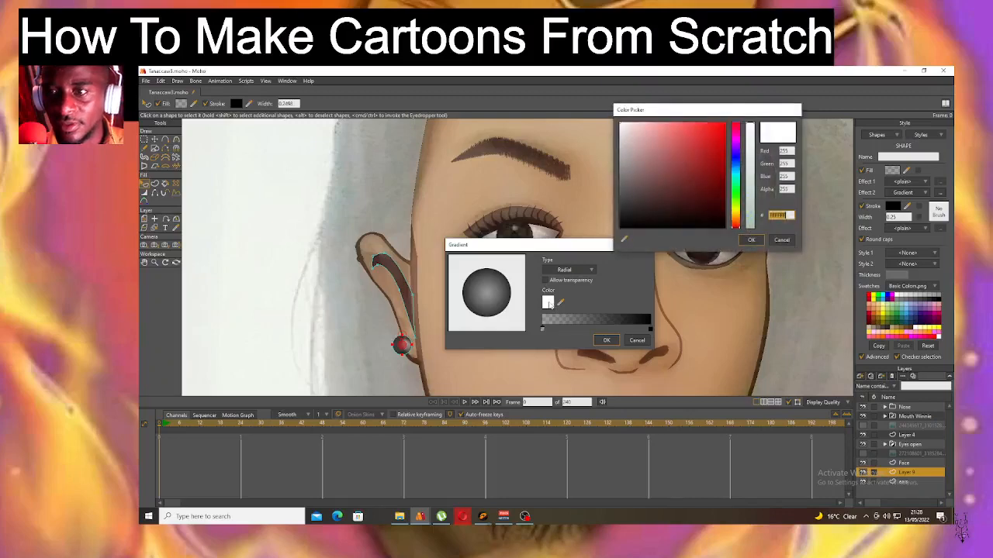
{"action": "left_click", "coordinate": [750, 240]}
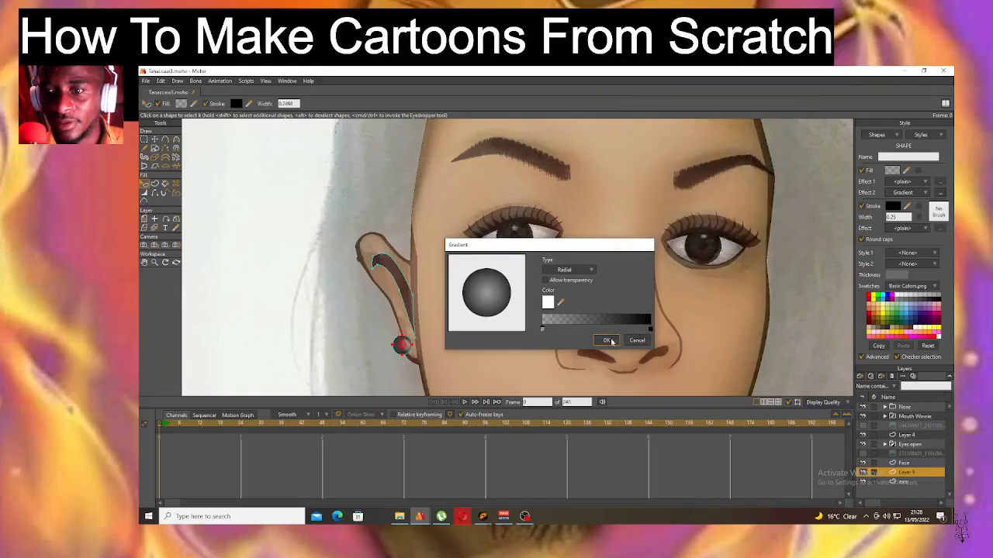
{"action": "left_click", "coordinate": [608, 340]}
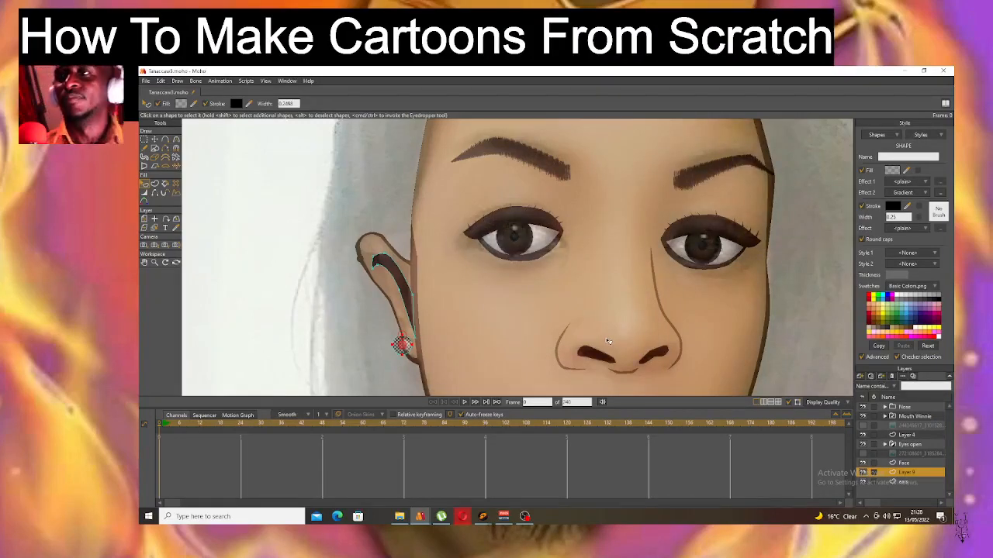
Rename the layer directly below the Face layer, which holds the inner-ear shadow and the earring.
{"action": "scroll", "coordinate": [608, 340], "scroll_direction": "down", "scroll_amount": 5}
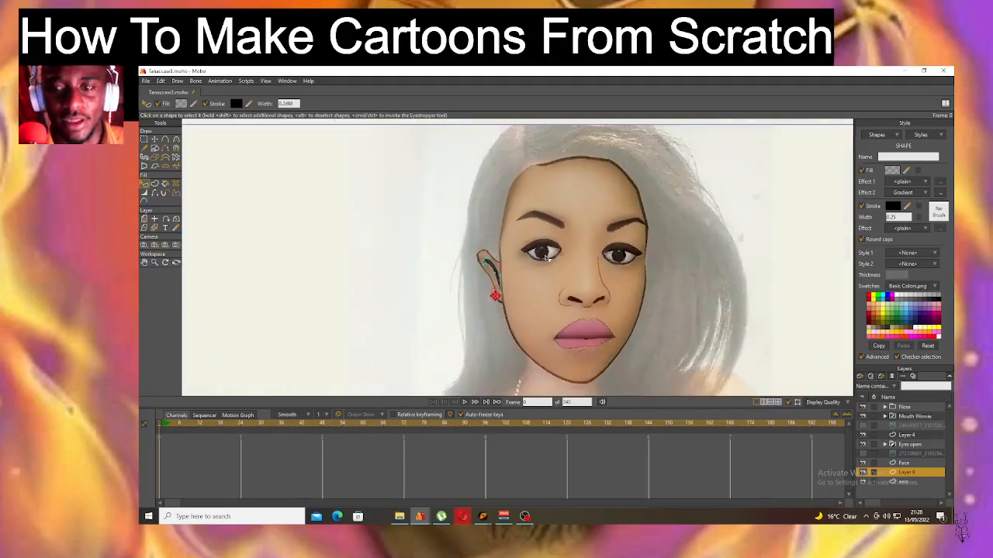
{"action": "scroll", "coordinate": [578, 255], "scroll_direction": "down", "scroll_amount": 3}
{"action": "scroll", "coordinate": [568, 253], "scroll_direction": "up", "scroll_amount": 3}
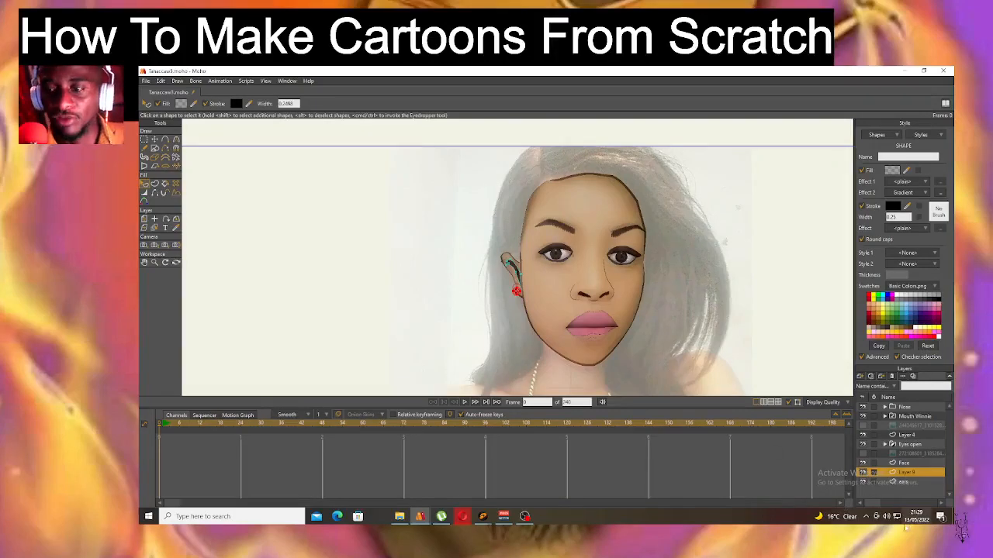
{"action": "double_click", "coordinate": [903, 471]}
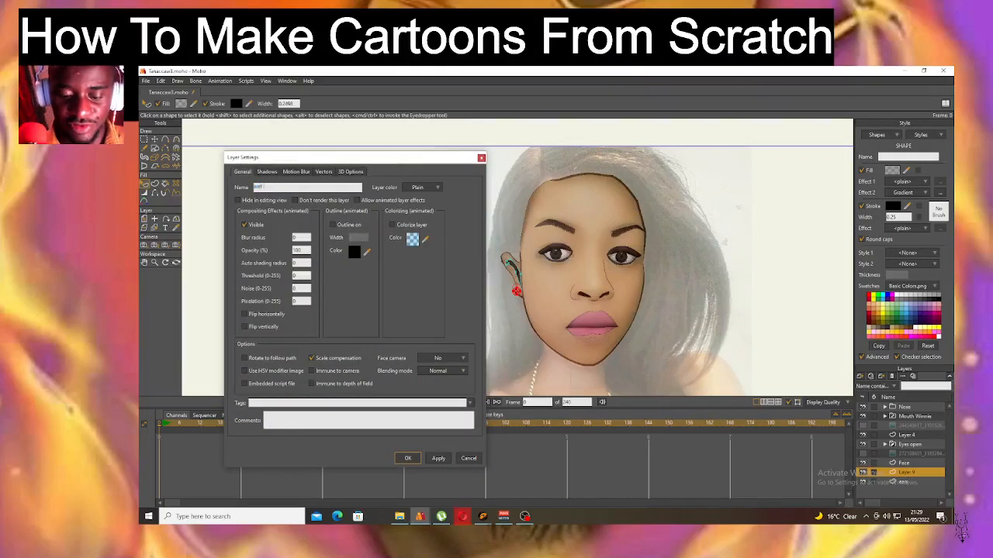
{"action": "key", "text": "Return"}
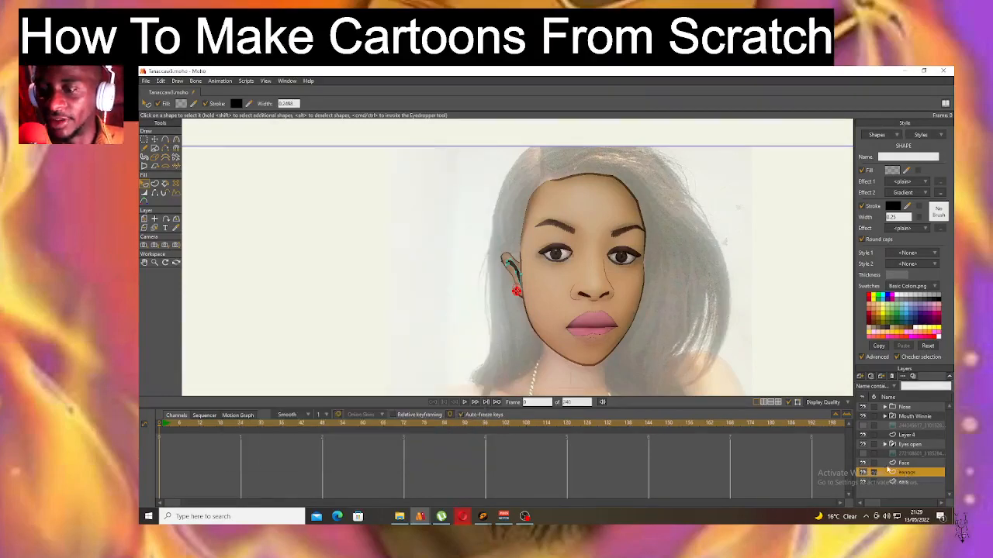
Group the earrings and ears layers with Group With Selection and name the group "ears".
{"action": "left_click", "coordinate": [902, 482], "text": "shift"}
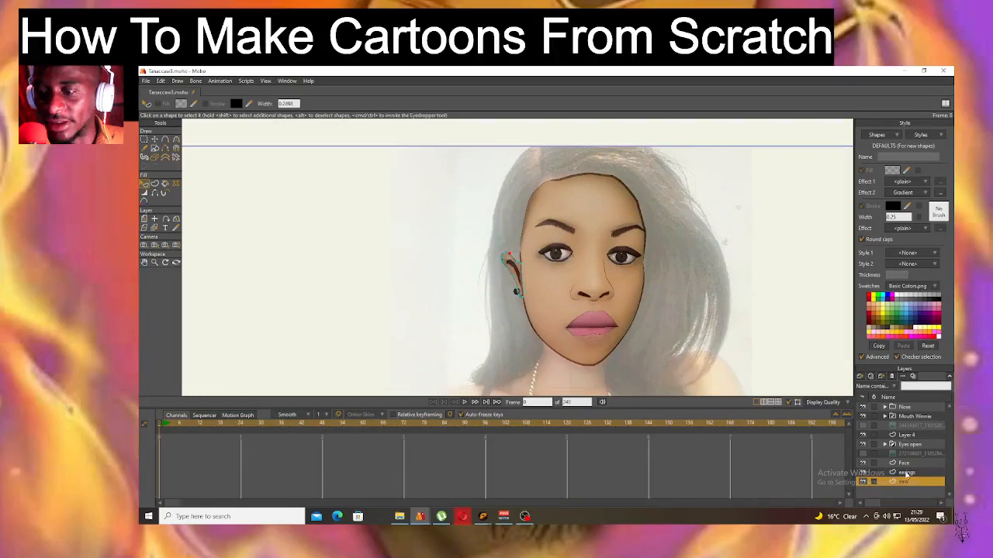
{"action": "left_click", "coordinate": [860, 377]}
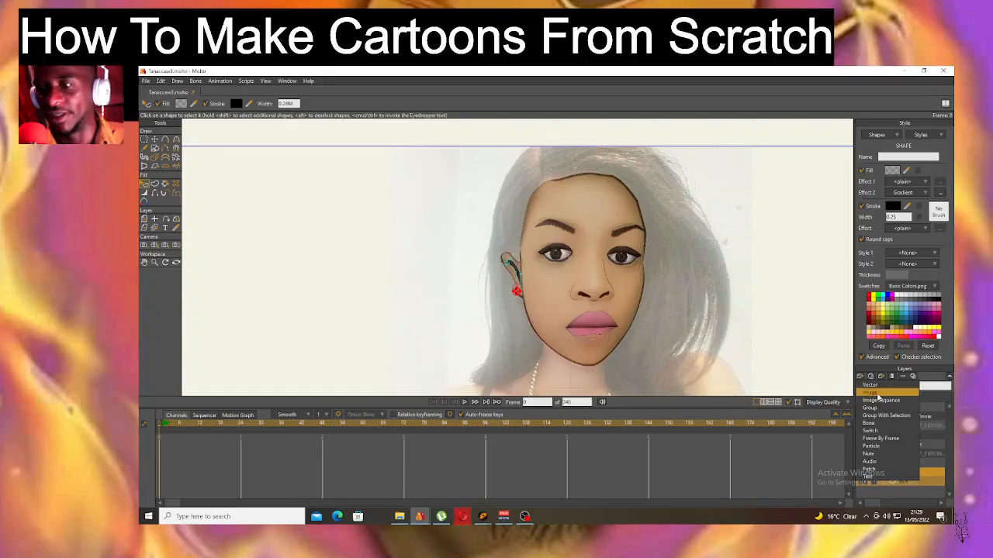
{"action": "left_click", "coordinate": [887, 417]}
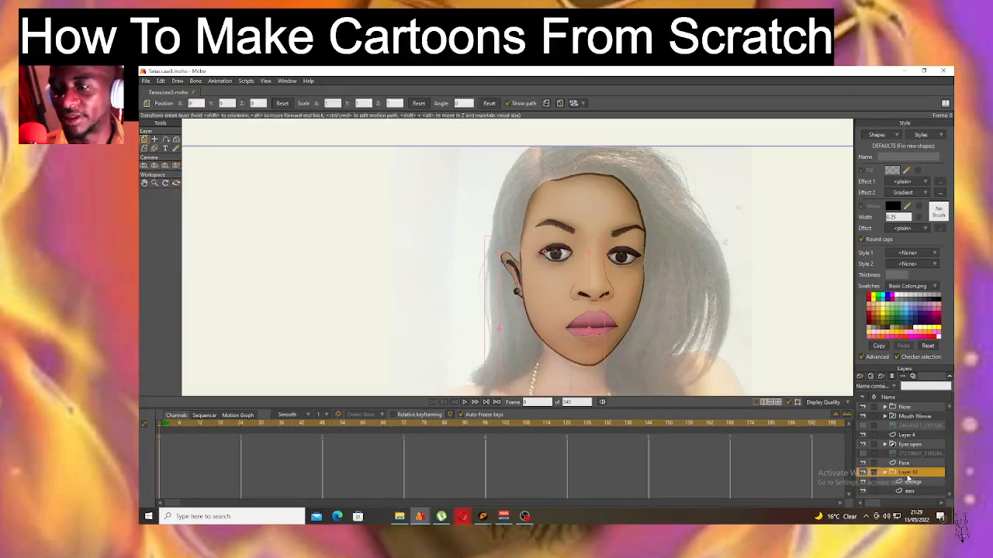
{"action": "double_click", "coordinate": [908, 474]}
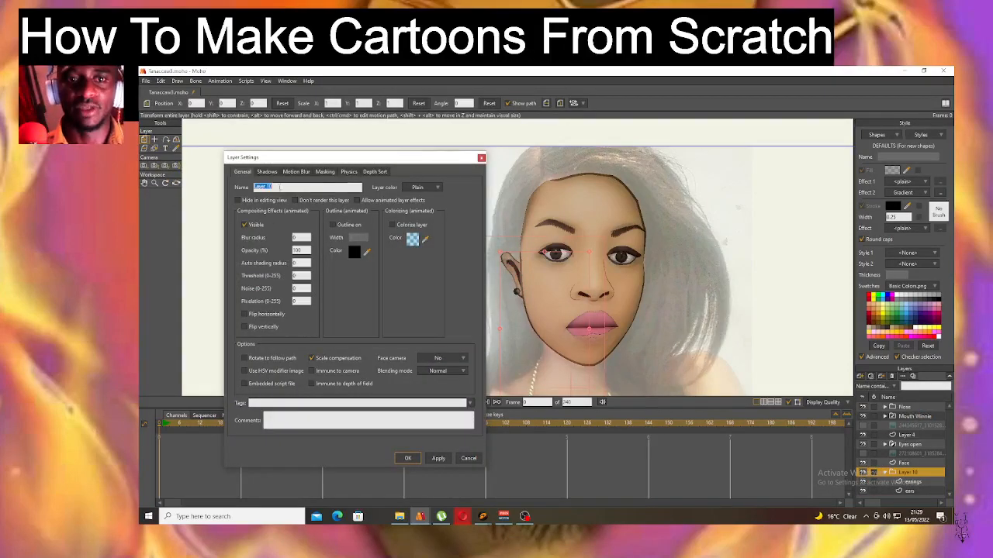
{"action": "type", "text": "Hair"}
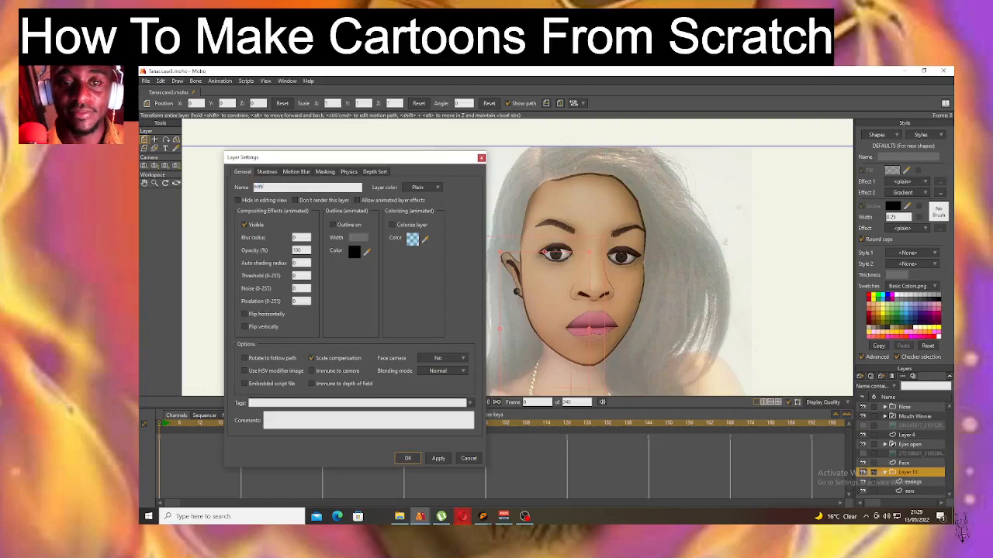
{"action": "key", "text": "Return"}
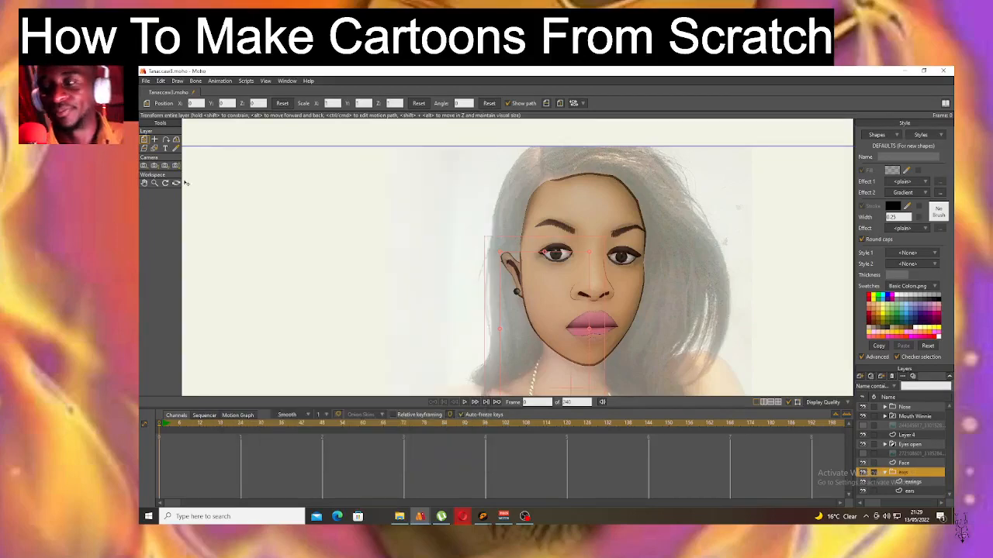
Select the Face layer and save the project.
{"action": "left_click", "coordinate": [906, 463]}
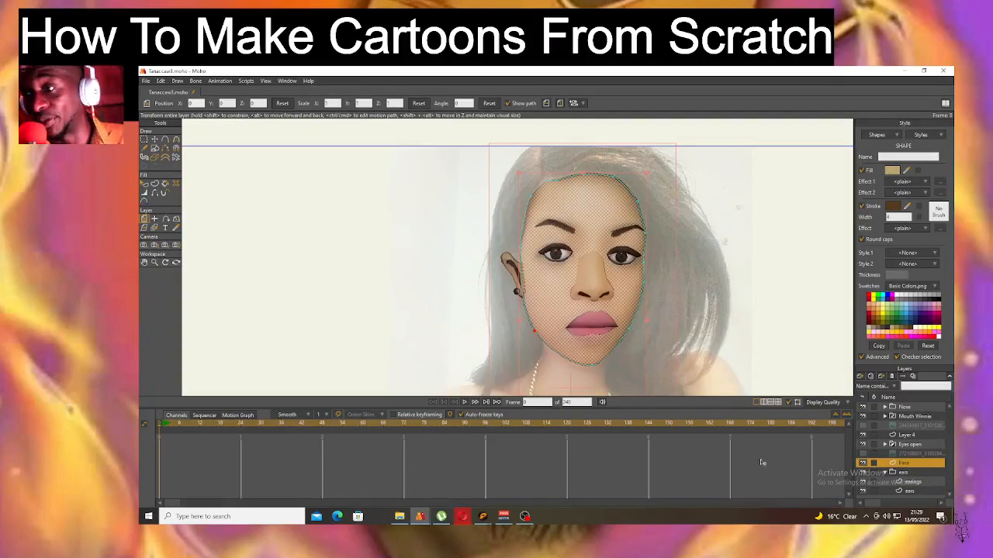
{"action": "left_click", "coordinate": [146, 81]}
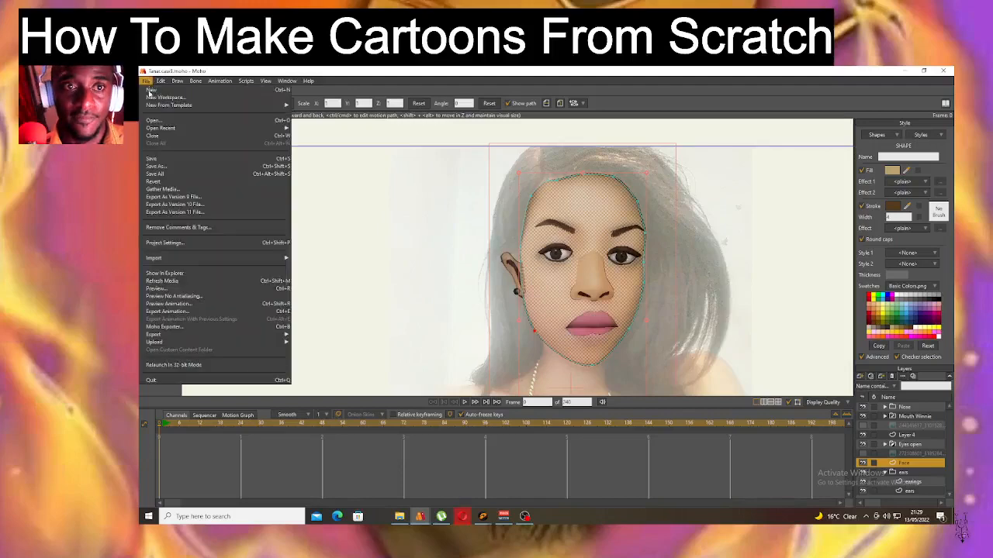
{"action": "left_click", "coordinate": [799, 401]}
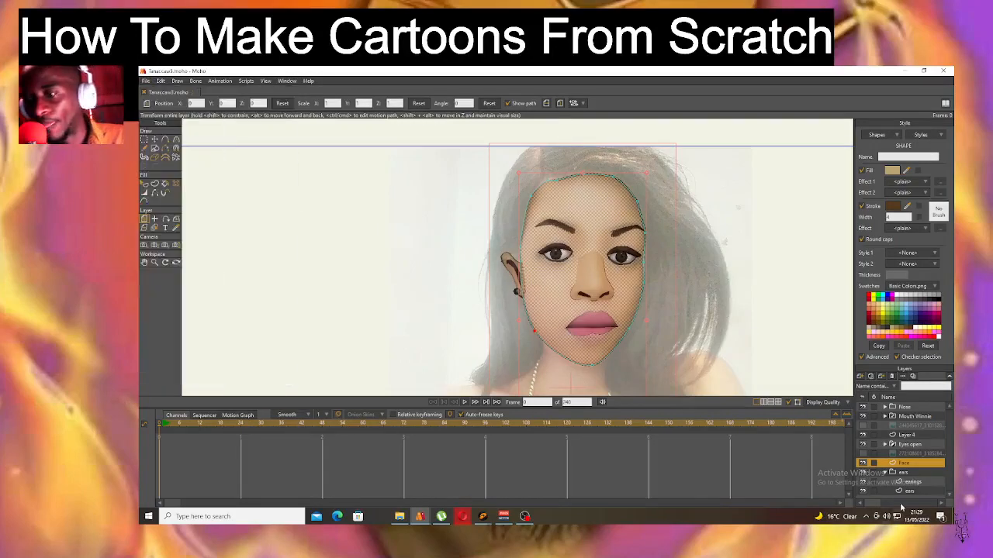
Collapse the ears group and add a new vector layer directly above it, below the Face layer.
{"action": "left_click", "coordinate": [906, 408]}
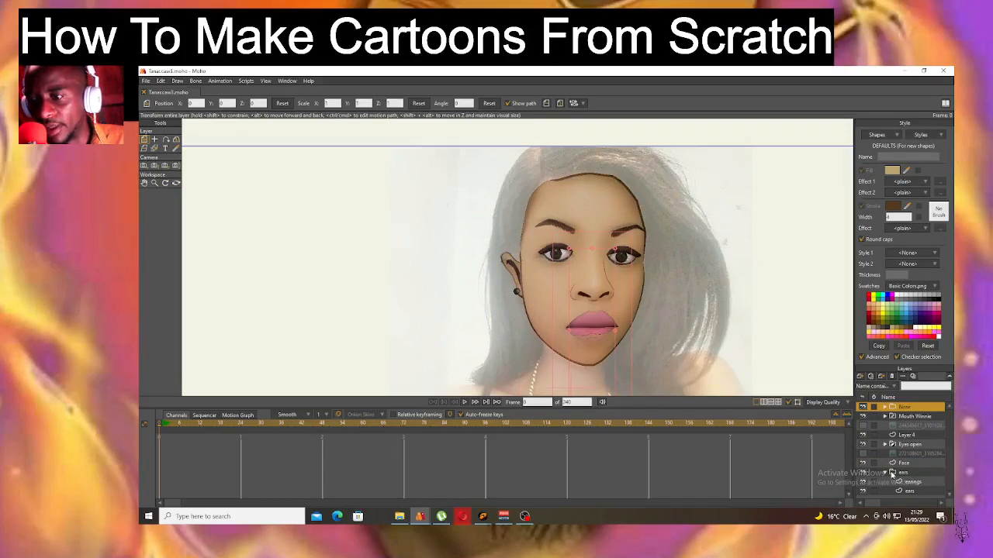
{"action": "left_click", "coordinate": [885, 473]}
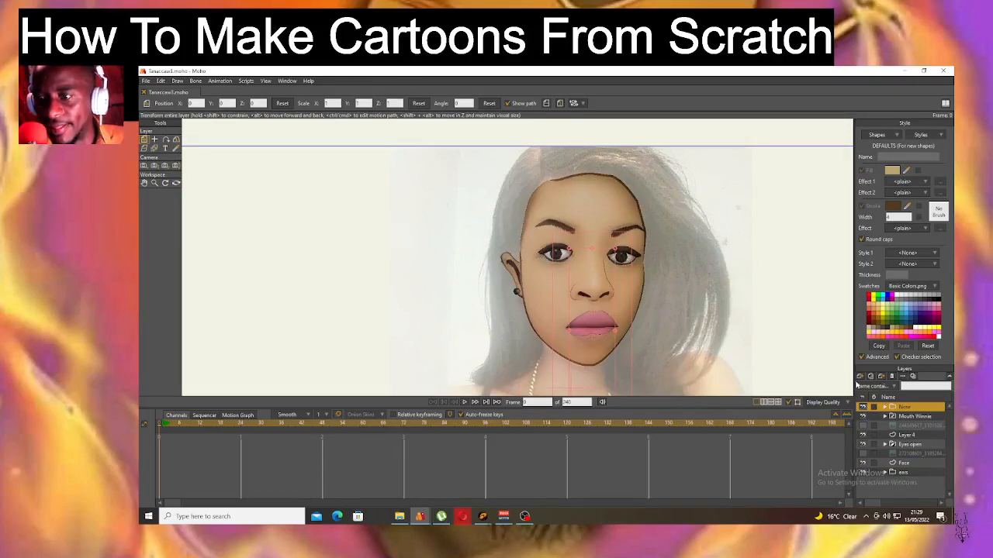
{"action": "left_click", "coordinate": [860, 376]}
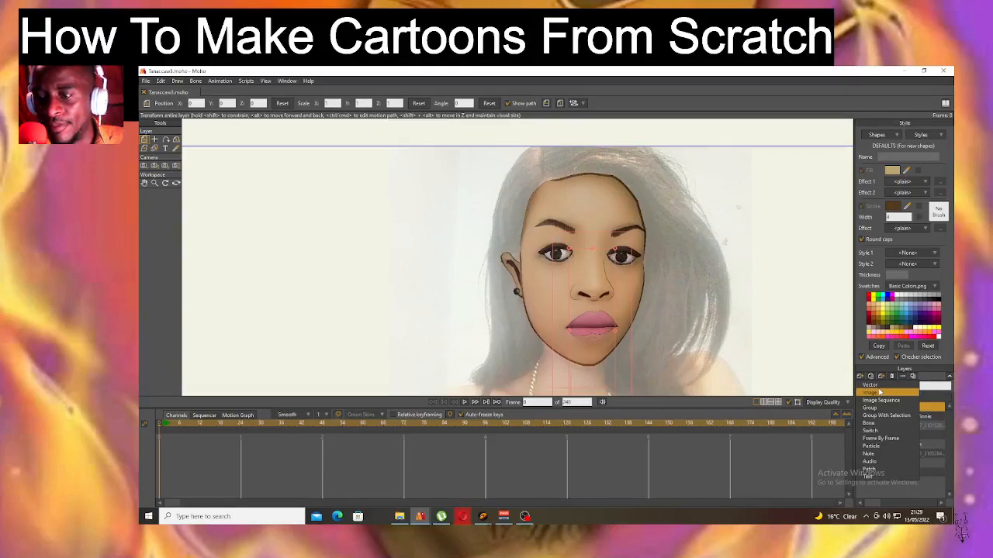
{"action": "left_click", "coordinate": [930, 471]}
{"action": "left_click", "coordinate": [929, 471]}
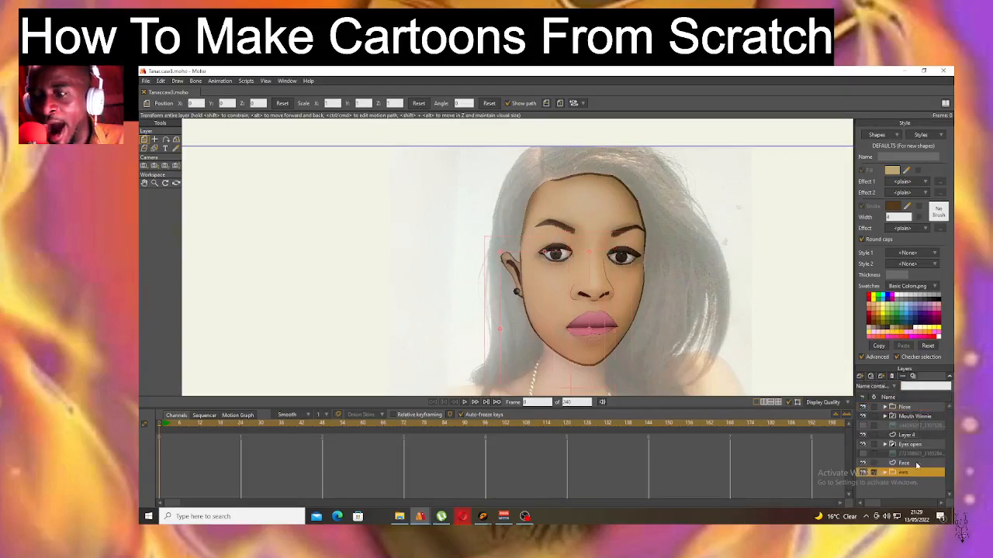
{"action": "left_click", "coordinate": [859, 376]}
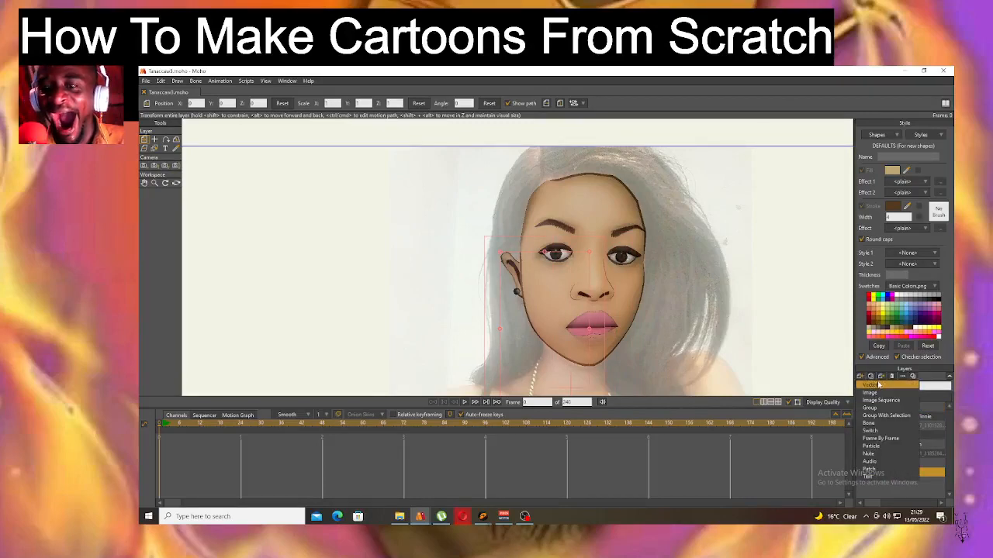
{"action": "left_click", "coordinate": [871, 385]}
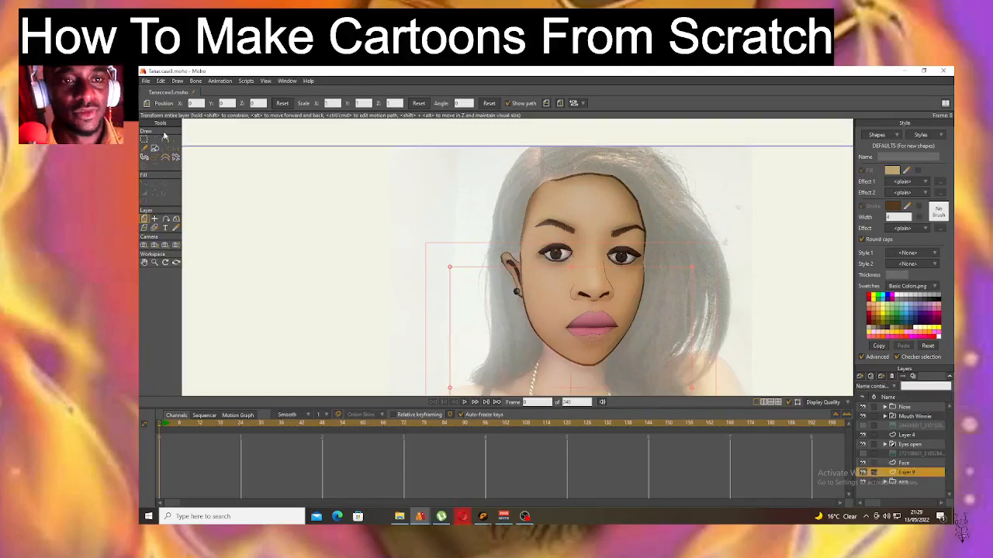
Trace the reference photo's hair as one closed outline with Add Point, from the crown around both sides and back.
{"action": "left_click", "coordinate": [164, 139]}
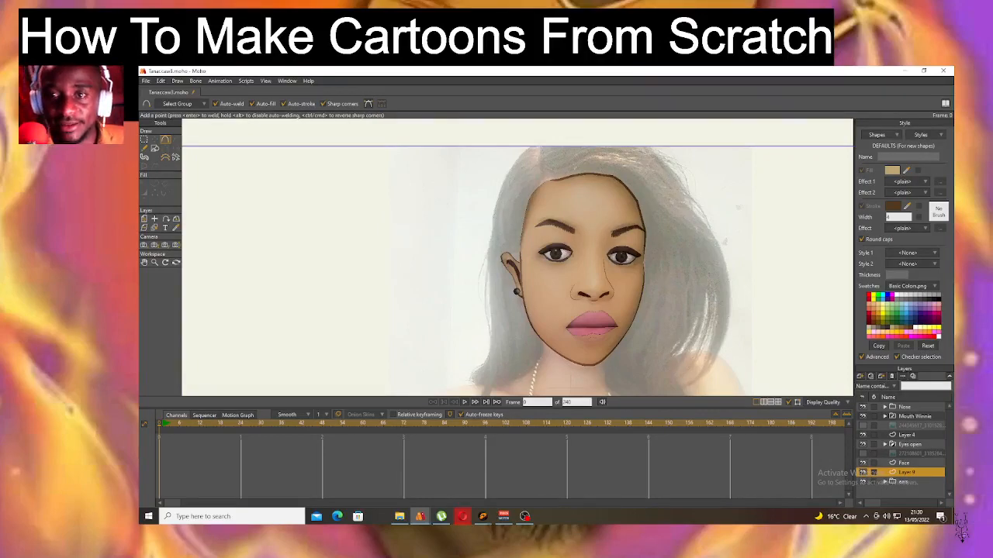
{"action": "left_click", "coordinate": [541, 145]}
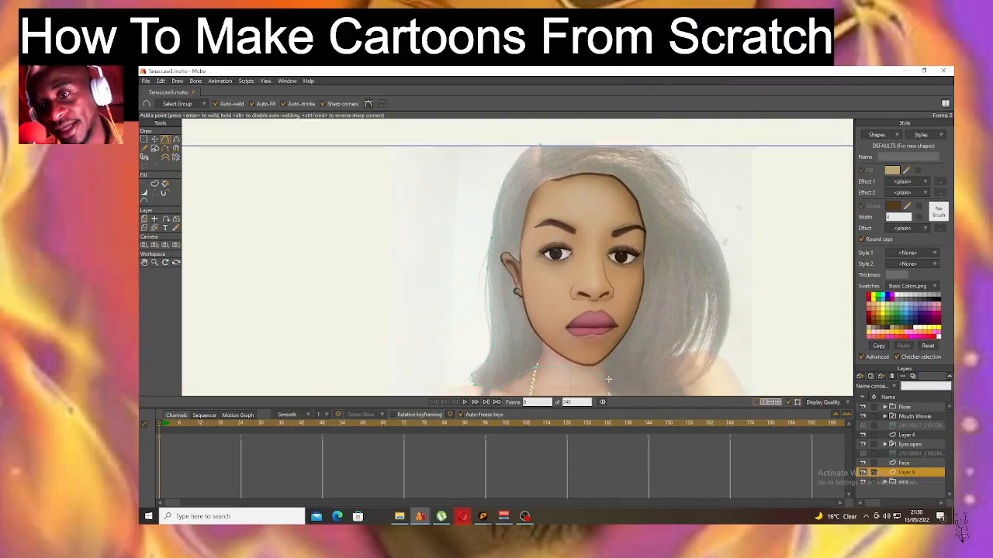
{"action": "left_click", "coordinate": [608, 378]}
{"action": "scroll", "coordinate": [625, 301], "scroll_direction": "down", "scroll_amount": 4}
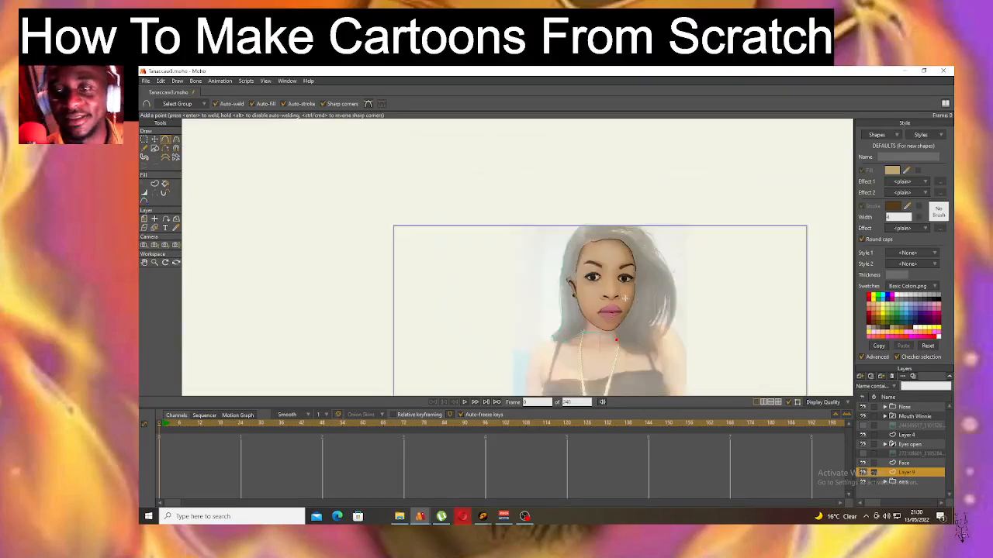
{"action": "scroll", "coordinate": [636, 322], "scroll_direction": "up", "scroll_amount": 1}
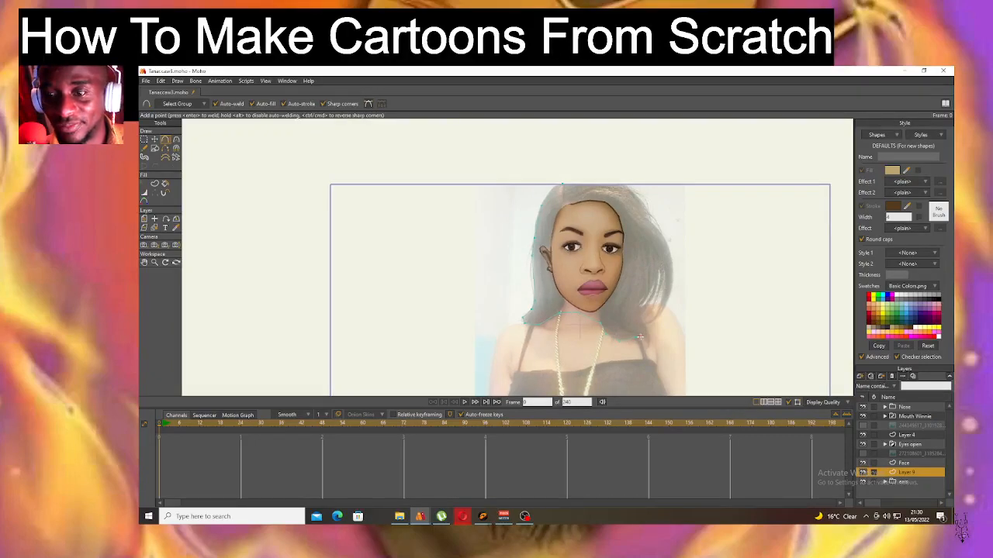
{"action": "left_click", "coordinate": [643, 340]}
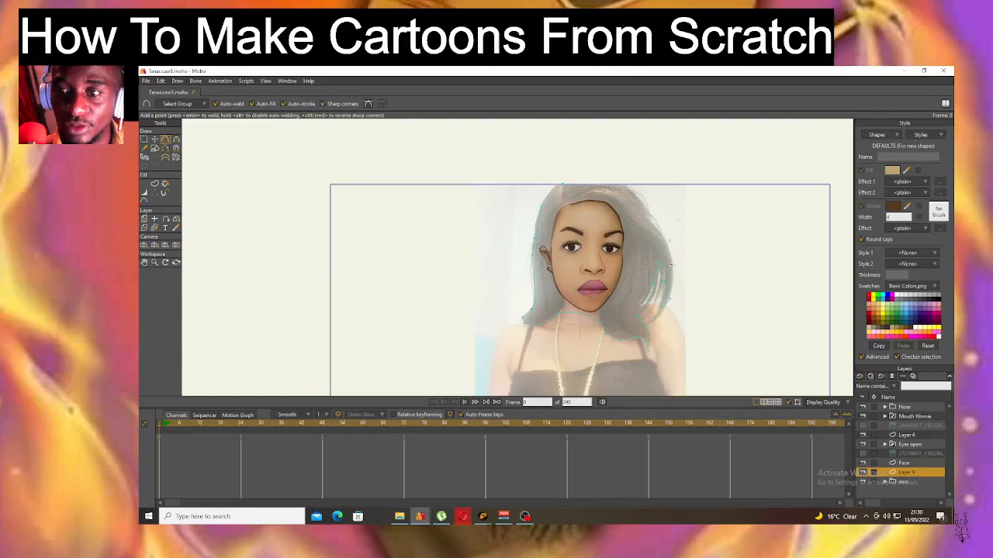
{"action": "left_click", "coordinate": [649, 222]}
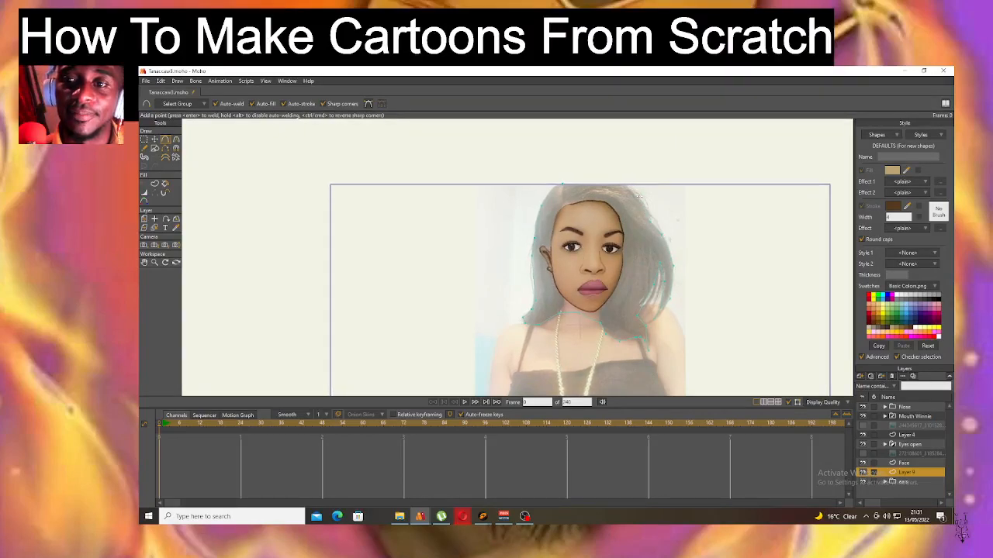
{"action": "left_click", "coordinate": [601, 179]}
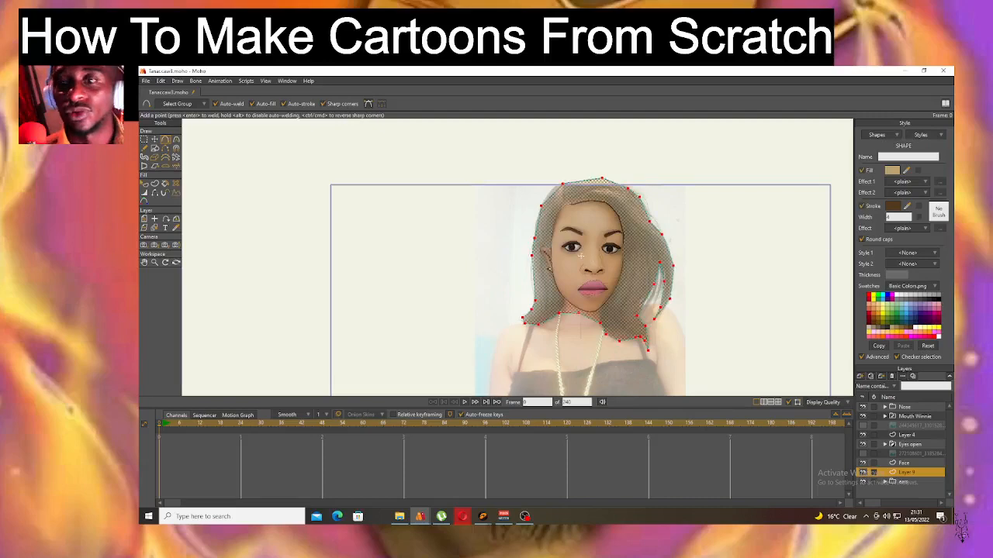
Give the hair shape a black (000000) fill with its black stroke switched off, and render a preview of the frame.
{"action": "left_click", "coordinate": [893, 205]}
{"action": "left_click_drag", "start_coordinate": [754, 202], "coordinate": [750, 227]}
{"action": "left_click", "coordinate": [751, 239]}
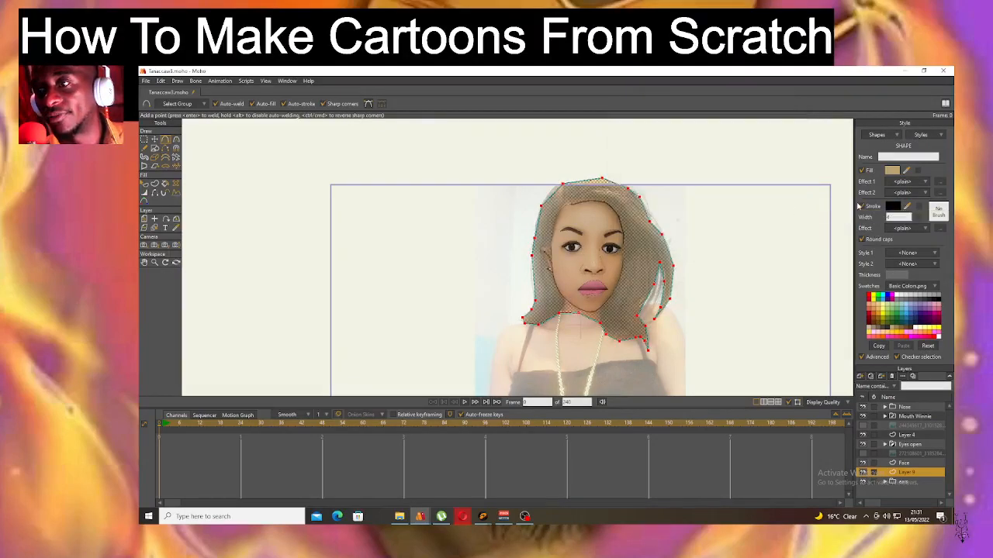
{"action": "left_click", "coordinate": [892, 171]}
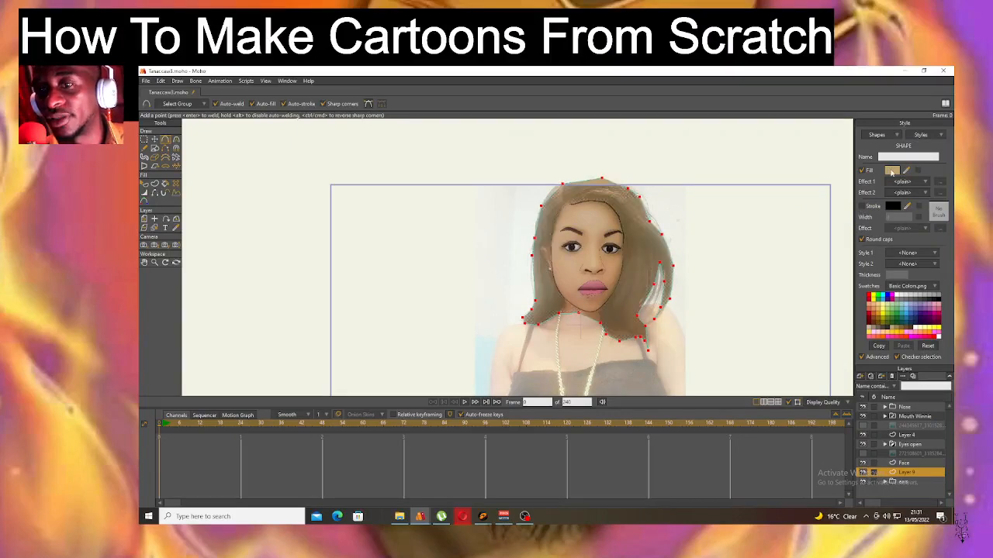
{"action": "left_click", "coordinate": [730, 223]}
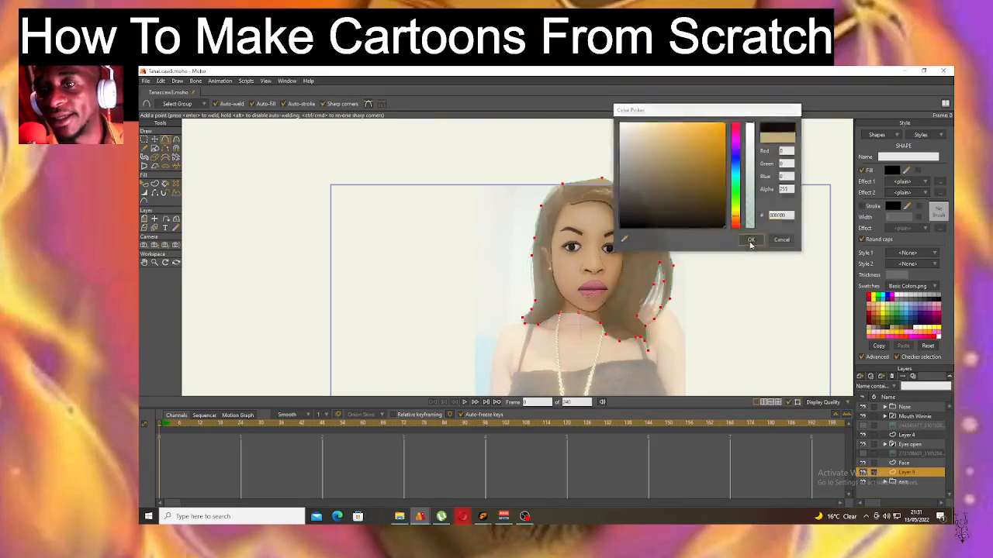
{"action": "left_click", "coordinate": [750, 240]}
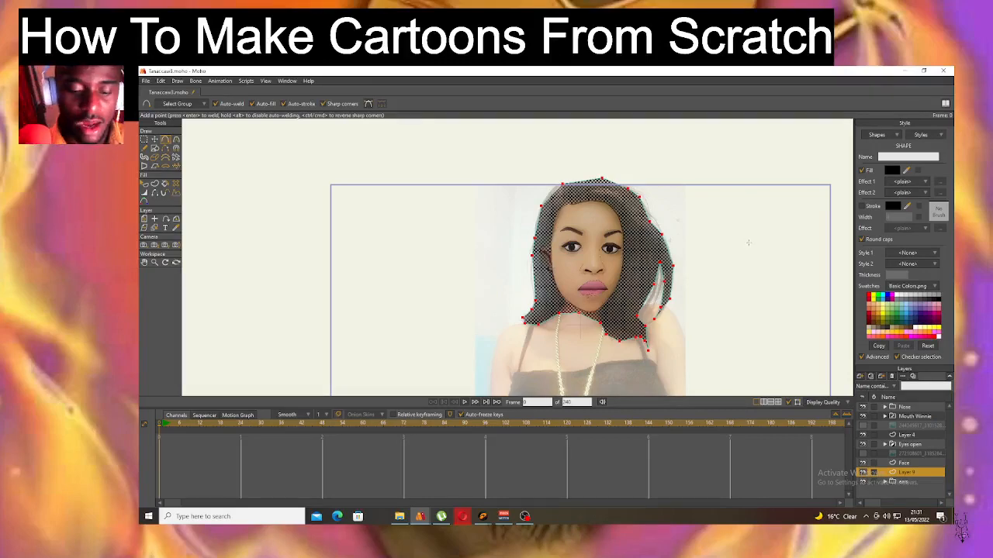
{"action": "key", "text": "ctrl+r"}
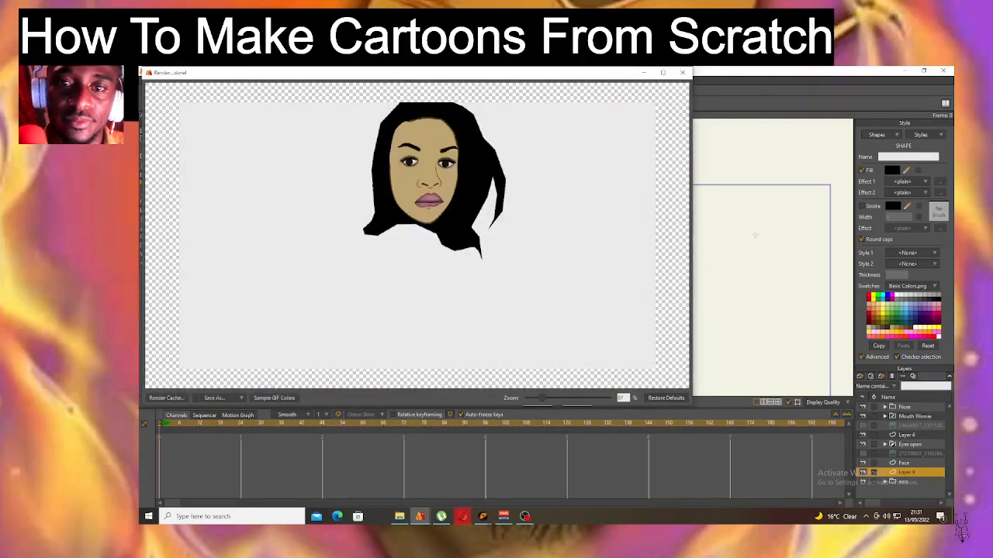
{"action": "left_click", "coordinate": [683, 73]}
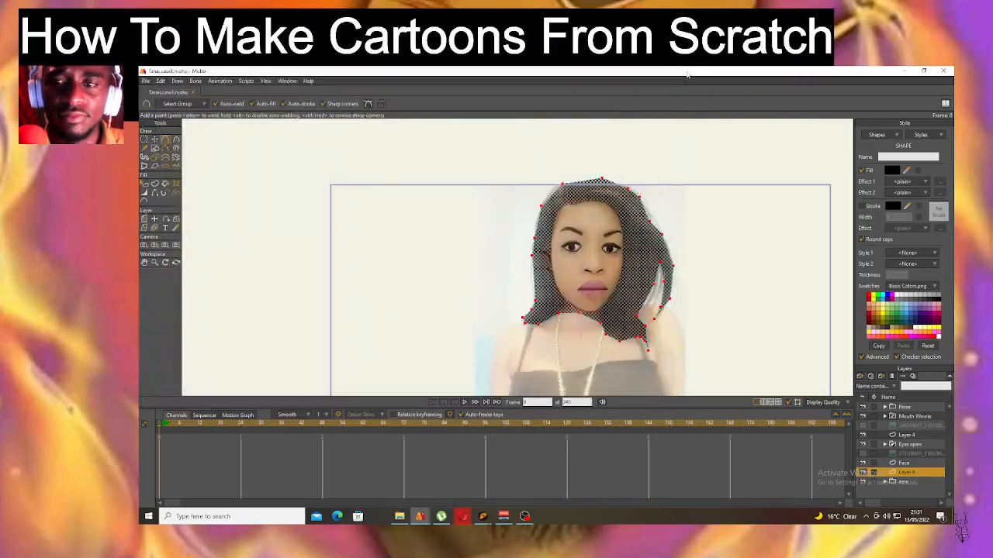
Activate Transform Points on the hair layer and deselect all points of the hair outline.
{"action": "scroll", "coordinate": [582, 217], "scroll_direction": "up", "scroll_amount": 5}
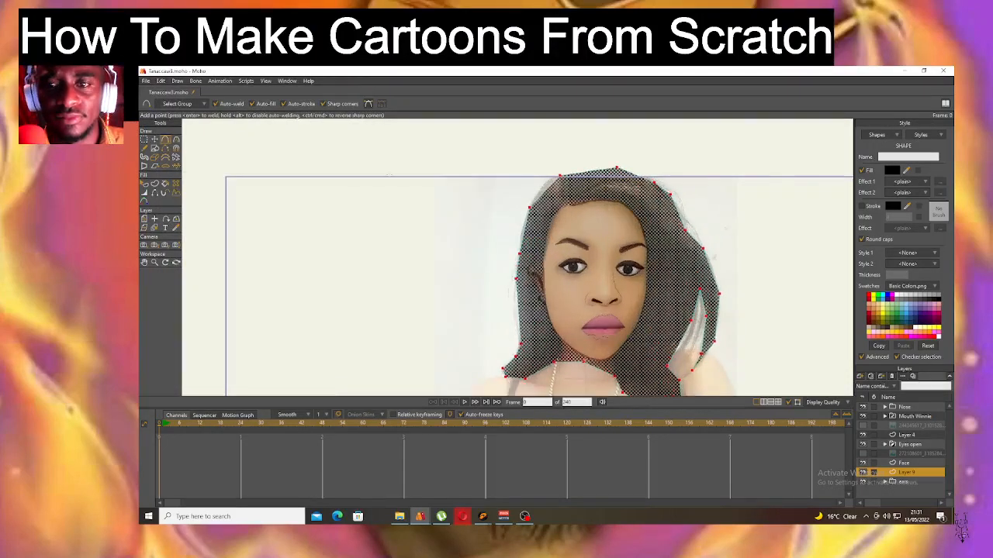
{"action": "left_click", "coordinate": [154, 141]}
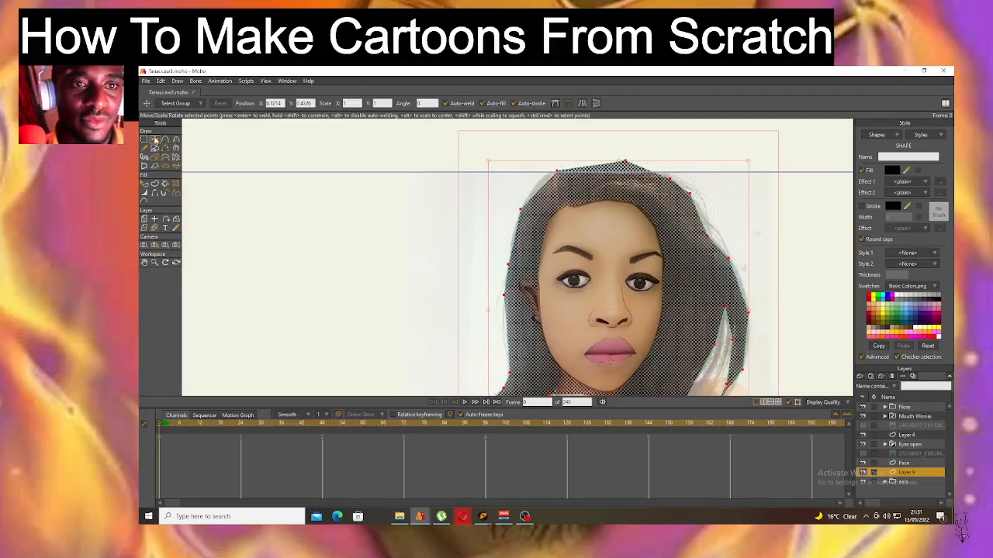
{"action": "left_click", "coordinate": [268, 209]}
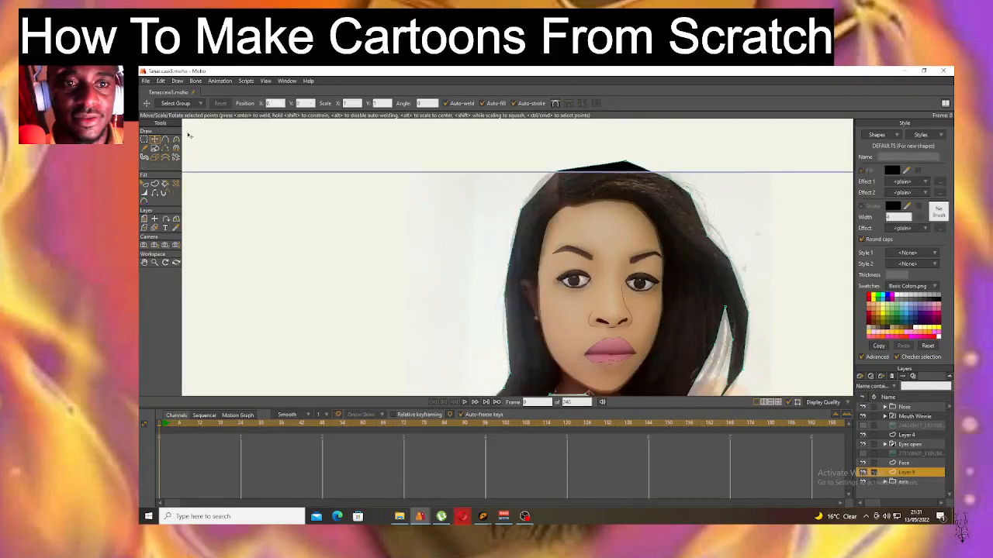